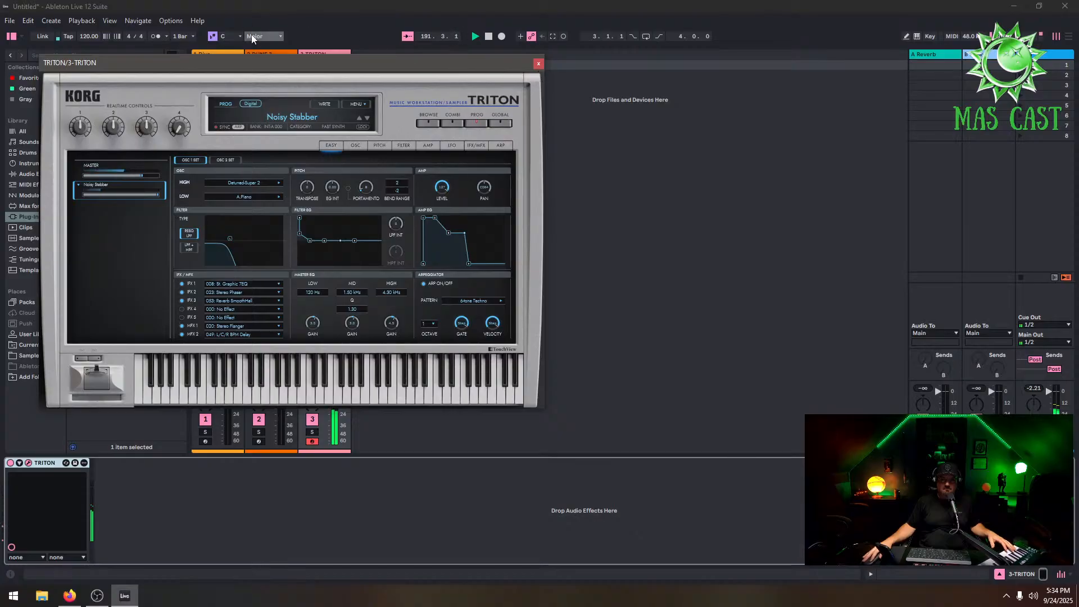
Close the Triton plugin window and set the song's scale to A Minor
{"action": "left_click", "coordinate": [538, 63]}
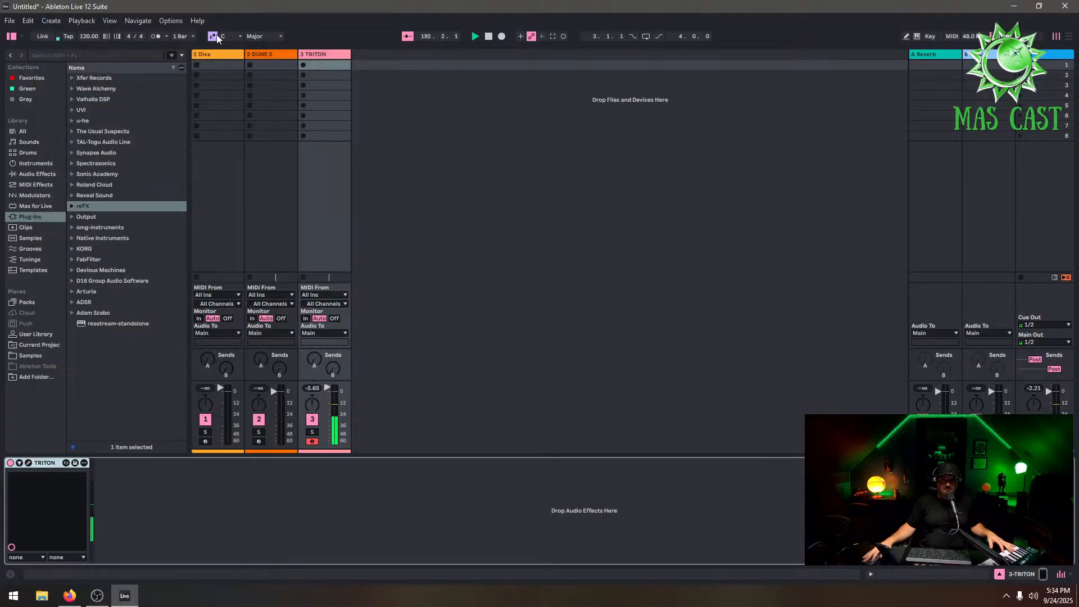
{"action": "left_click", "coordinate": [213, 36]}
{"action": "left_click", "coordinate": [230, 36]}
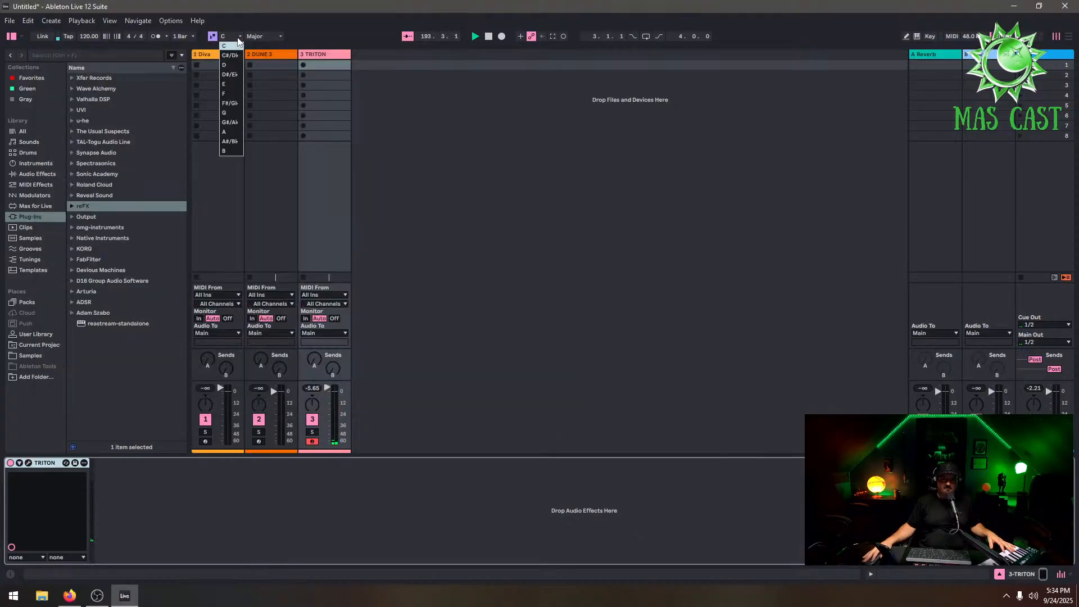
{"action": "left_click", "coordinate": [239, 132]}
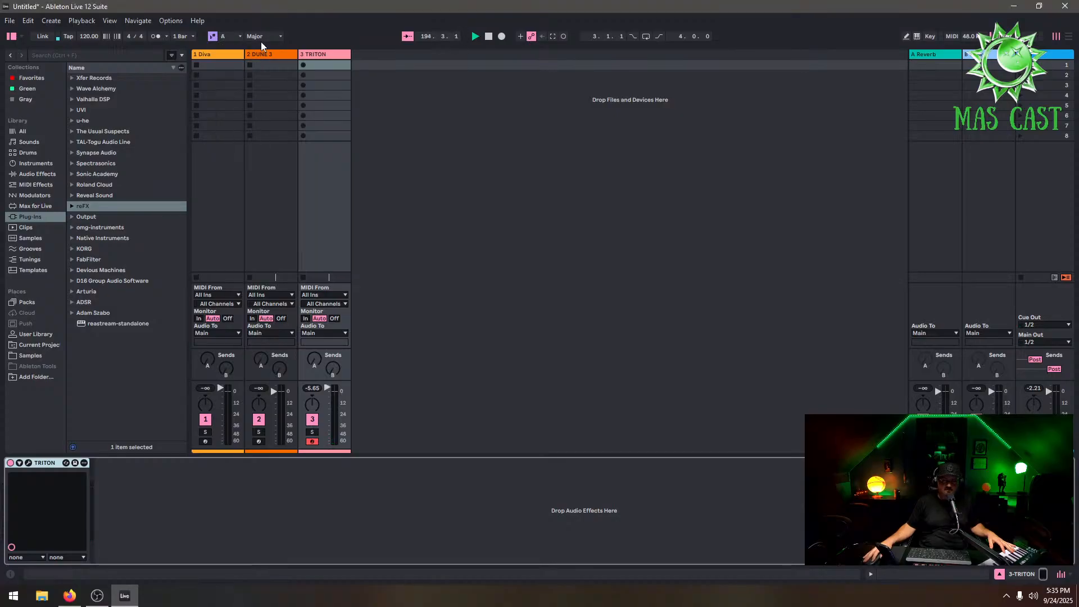
{"action": "left_click", "coordinate": [261, 37]}
{"action": "left_click", "coordinate": [256, 55]}
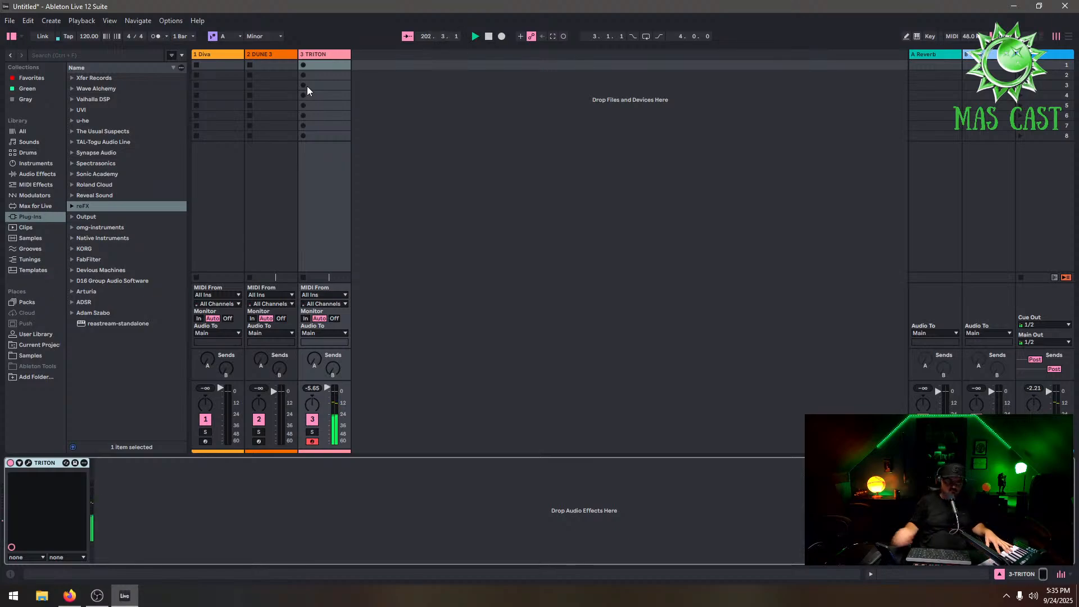
Open the Diva instrument on track 1, step through several of its presets, and close the plugin window
{"action": "left_click", "coordinate": [220, 54]}
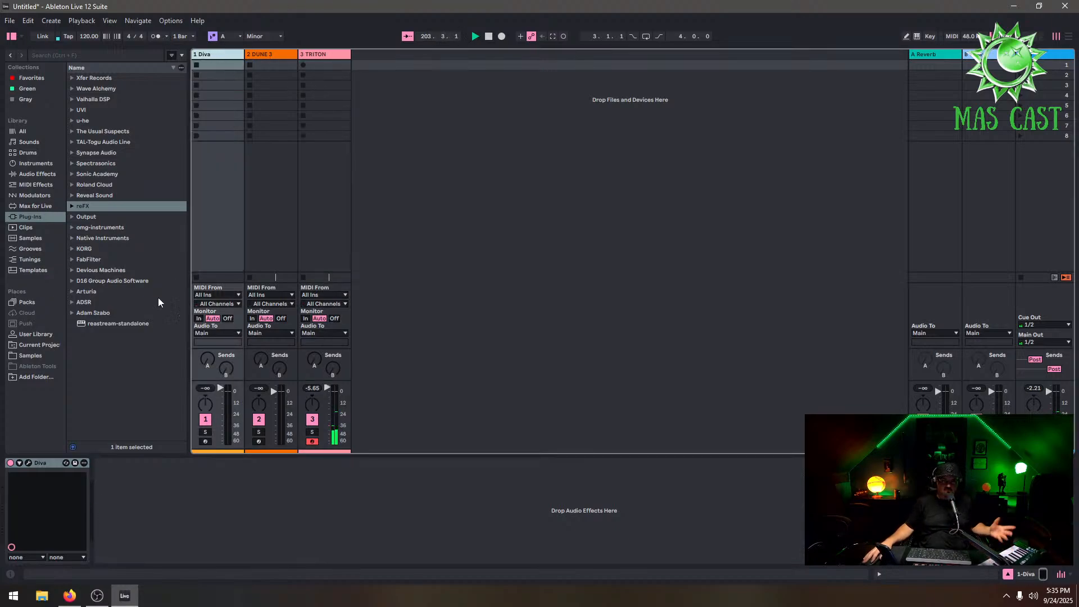
{"action": "left_click", "coordinate": [28, 462]}
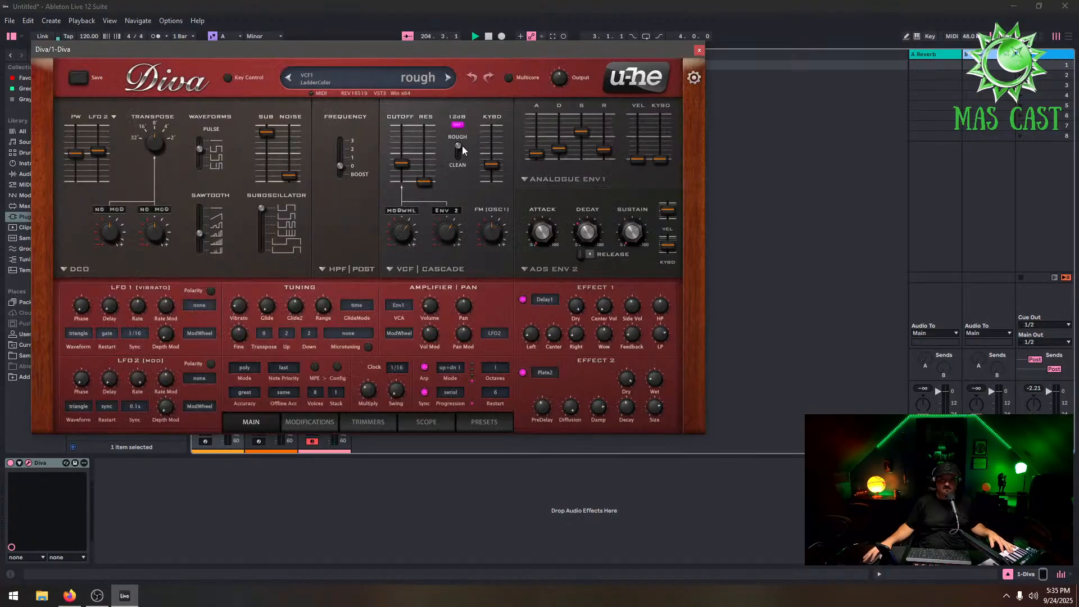
{"action": "left_click", "coordinate": [372, 73]}
{"action": "left_click", "coordinate": [426, 277]}
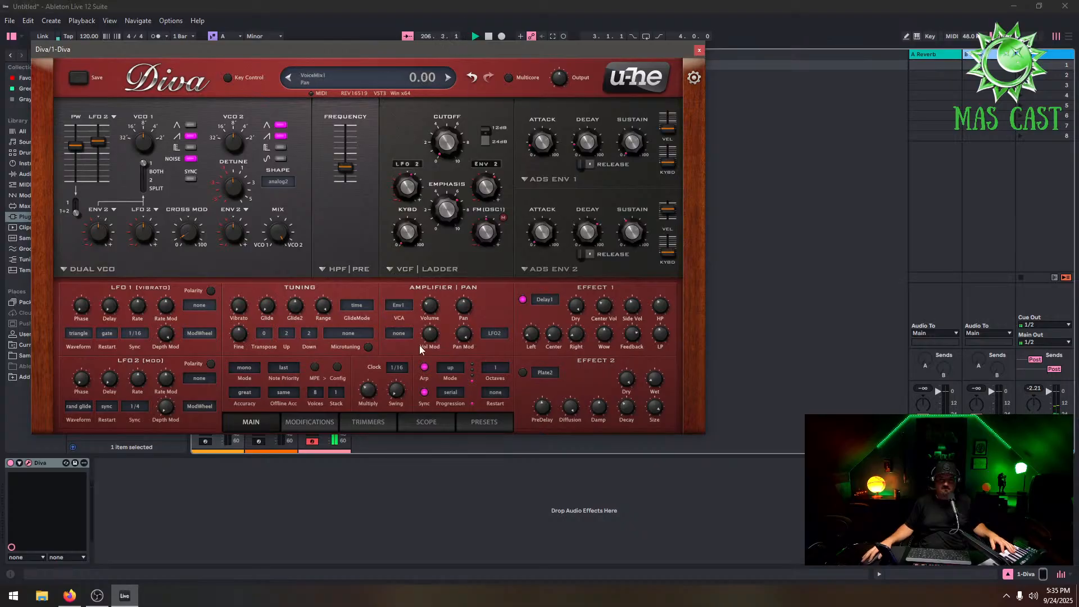
{"action": "left_click", "coordinate": [205, 444]}
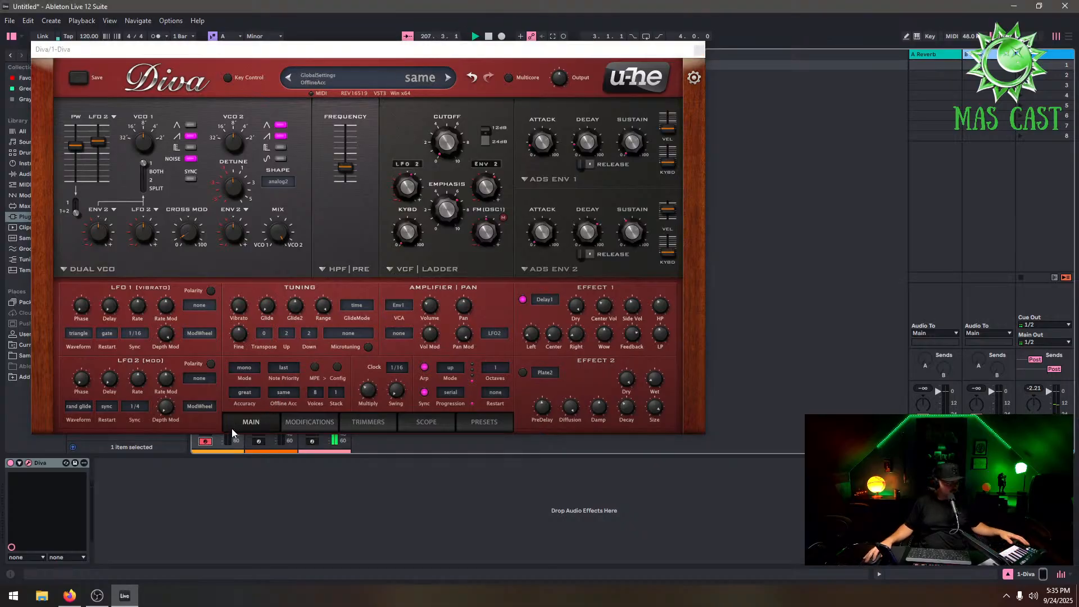
{"action": "left_click", "coordinate": [448, 77]}
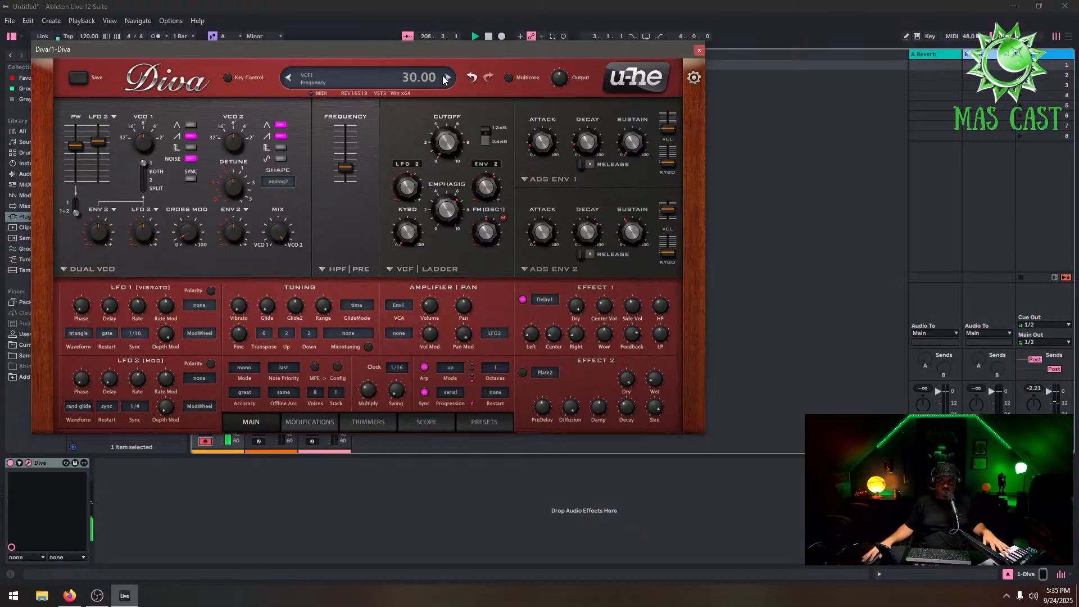
{"action": "left_click", "coordinate": [447, 78]}
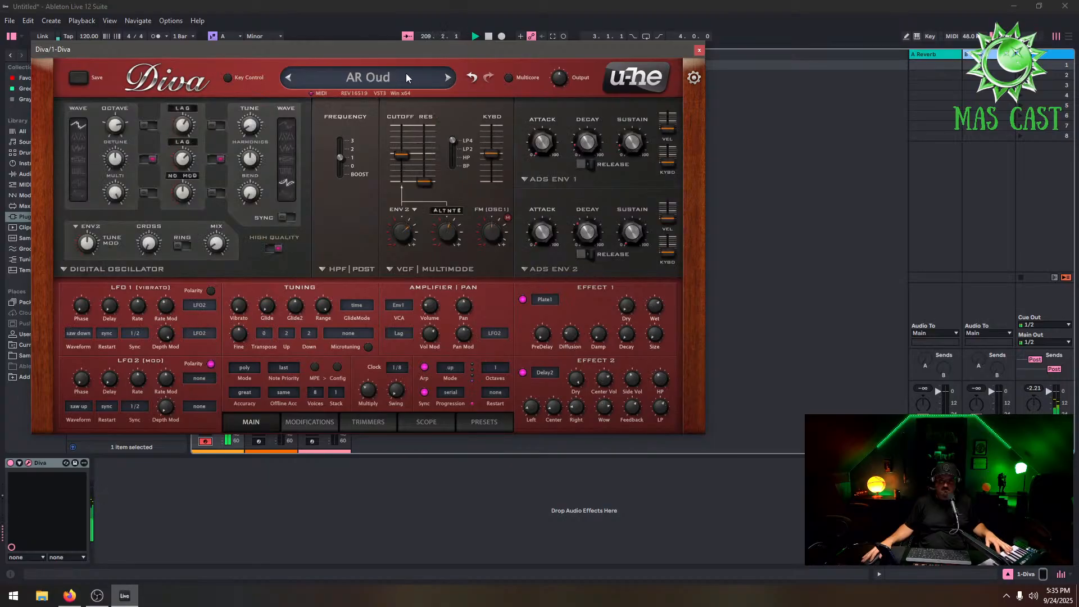
{"action": "left_click", "coordinate": [447, 78]}
{"action": "left_click", "coordinate": [698, 50]}
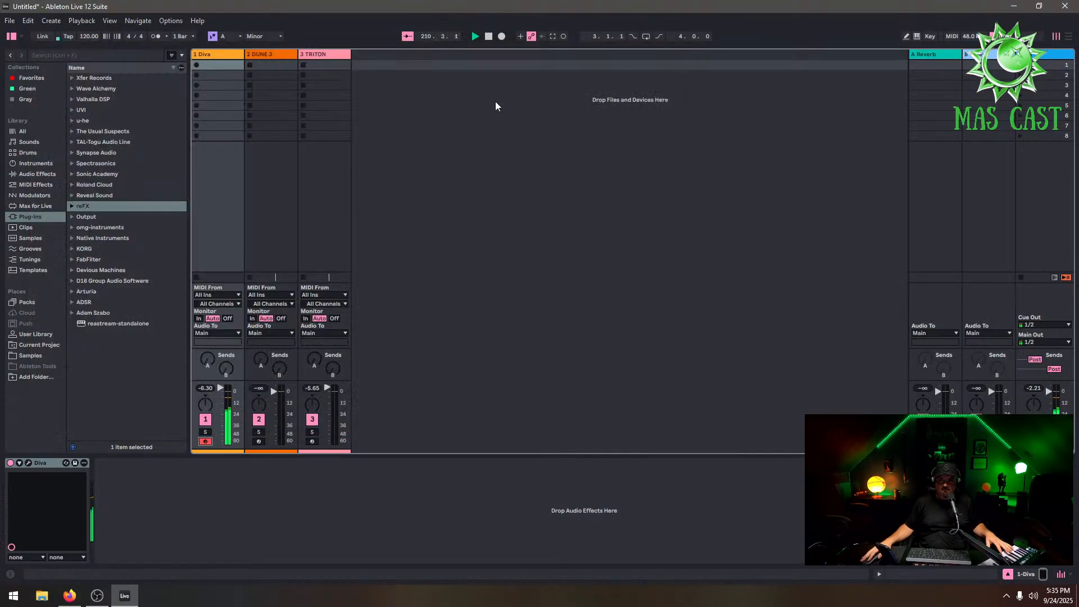
Set the tempo to 122 BPM
{"action": "left_click", "coordinate": [90, 37]}
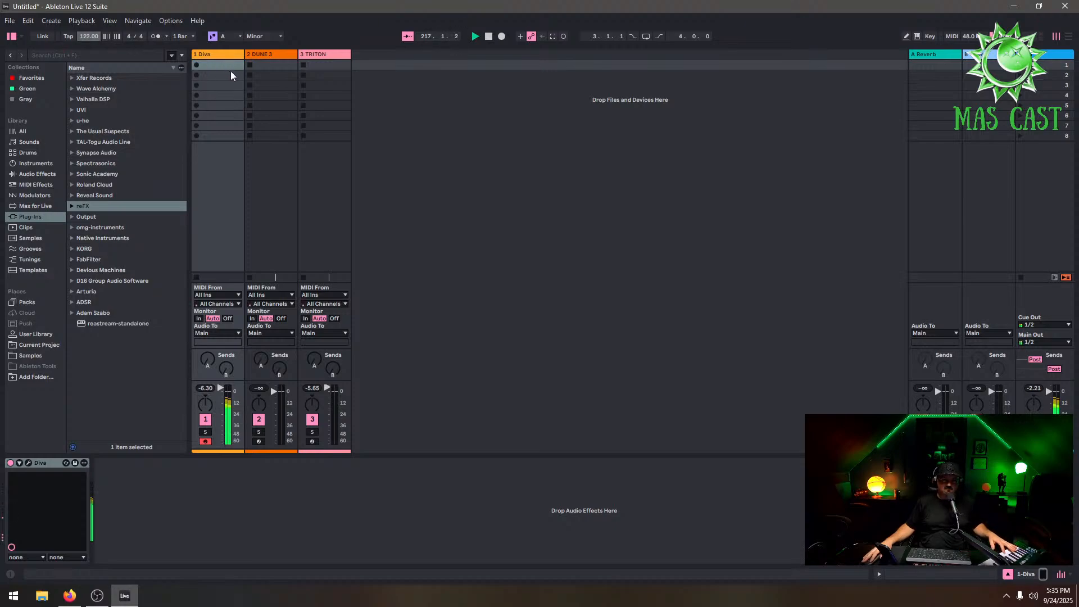
{"action": "left_click", "coordinate": [37, 185]}
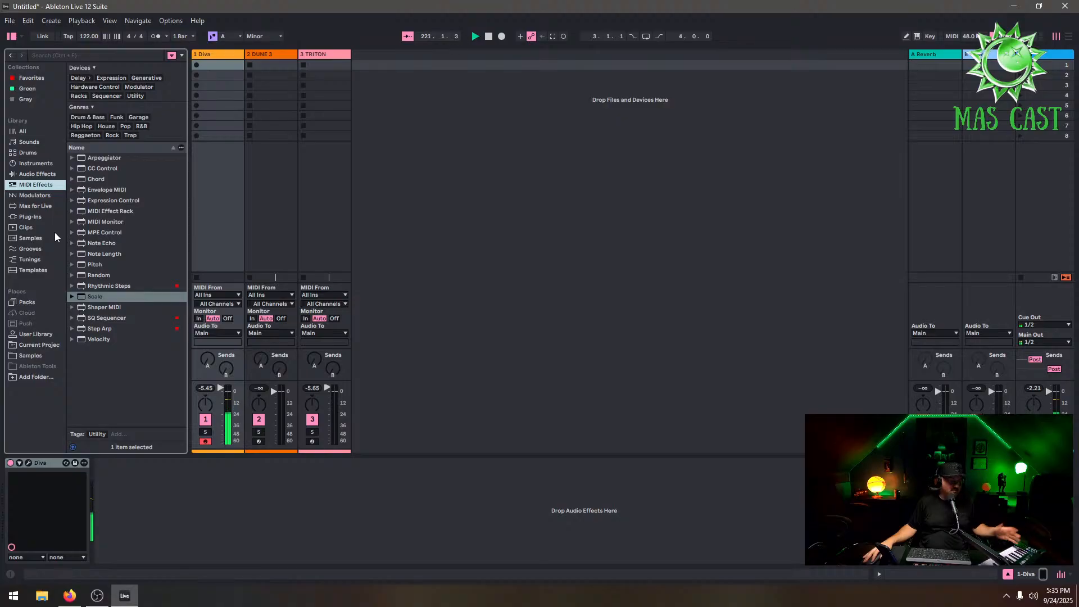
{"action": "left_click", "coordinate": [214, 65]}
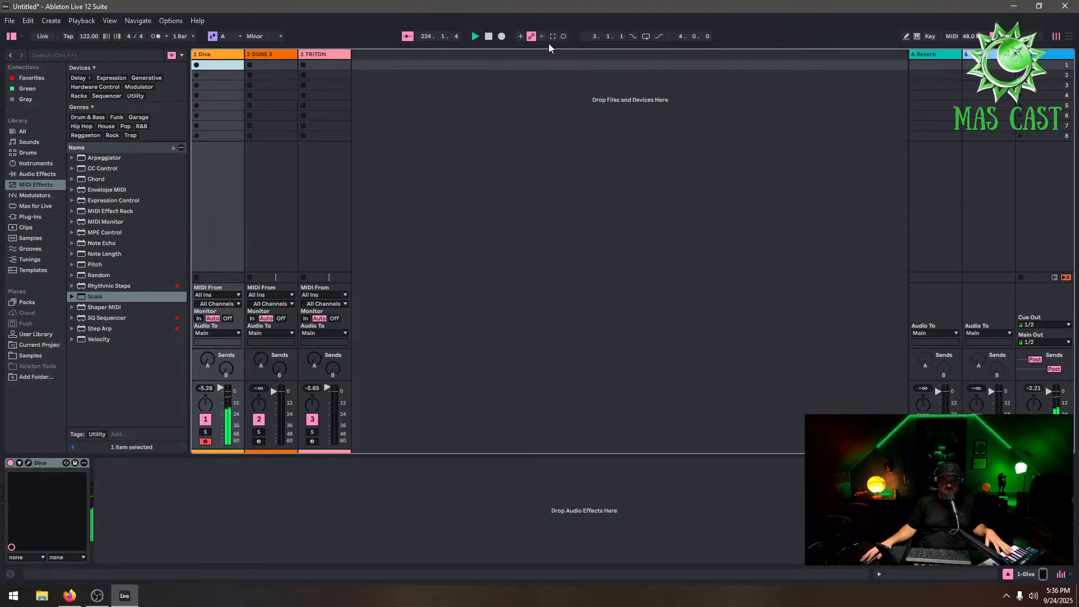
Select the ML-185 Sequencer in the Ableton Tools browser folder and try dragging it onto the Diva track
{"action": "left_click", "coordinate": [47, 205]}
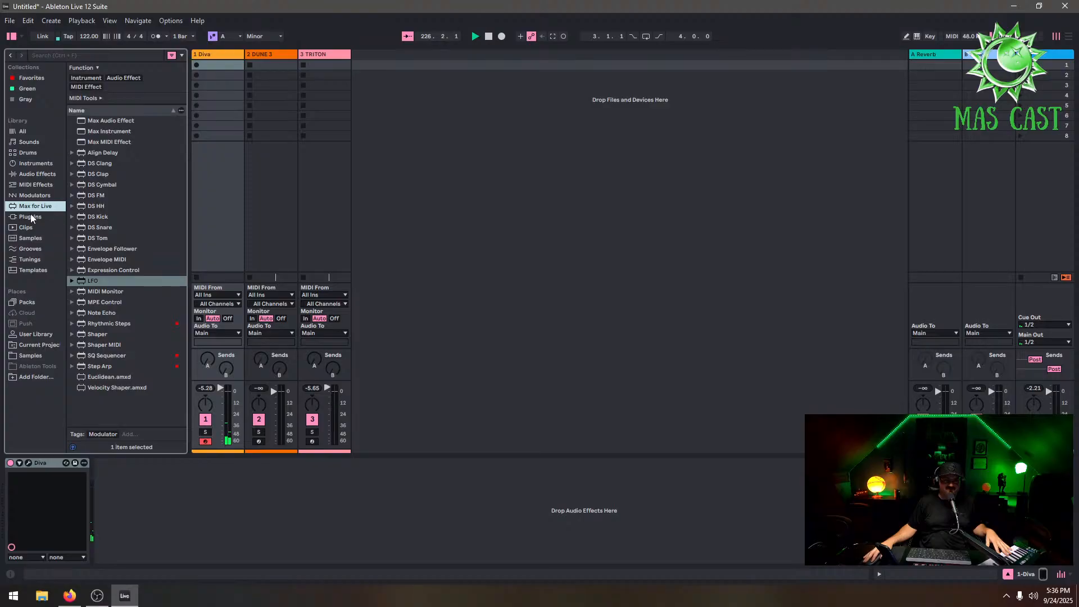
{"action": "left_click", "coordinate": [31, 217]}
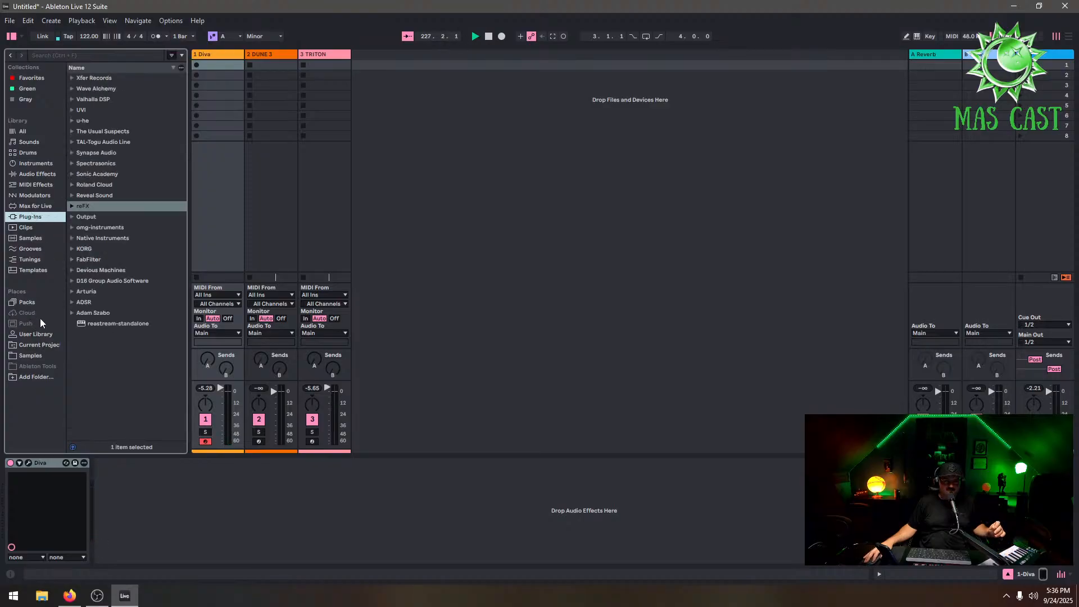
{"action": "left_click", "coordinate": [50, 367]}
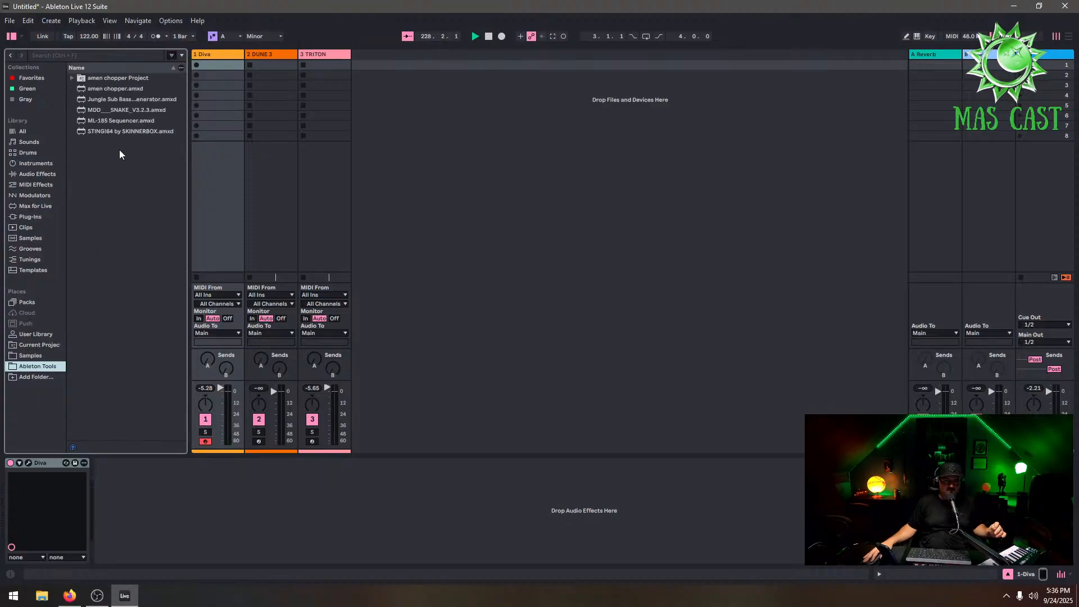
{"action": "left_click", "coordinate": [112, 122]}
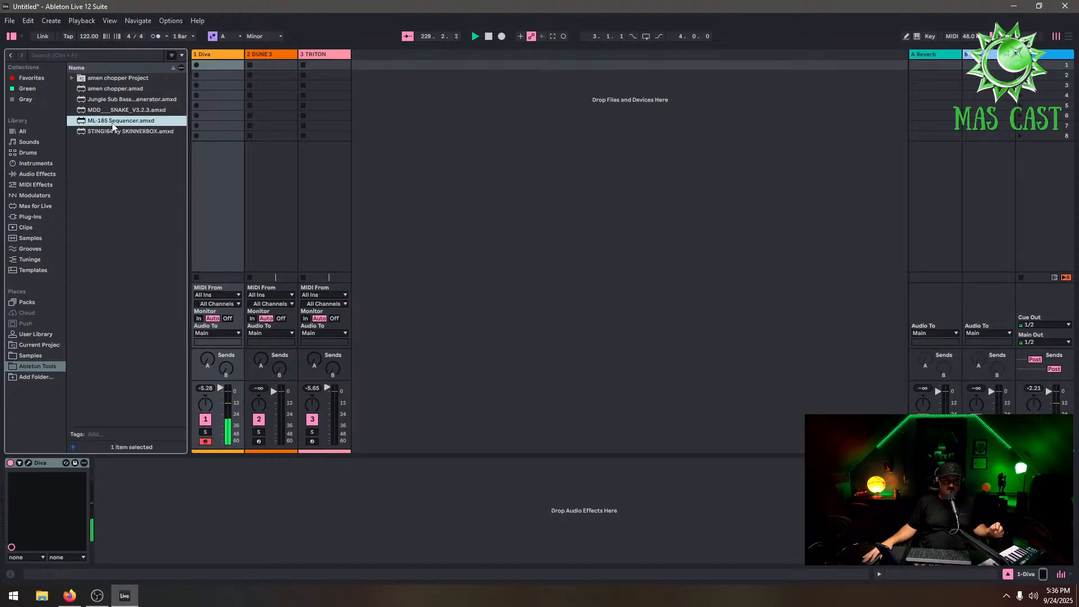
{"action": "left_click_drag", "start_coordinate": [139, 481], "coordinate": [187, 509]}
{"action": "left_click_drag", "start_coordinate": [287, 377], "coordinate": [4, 502]}
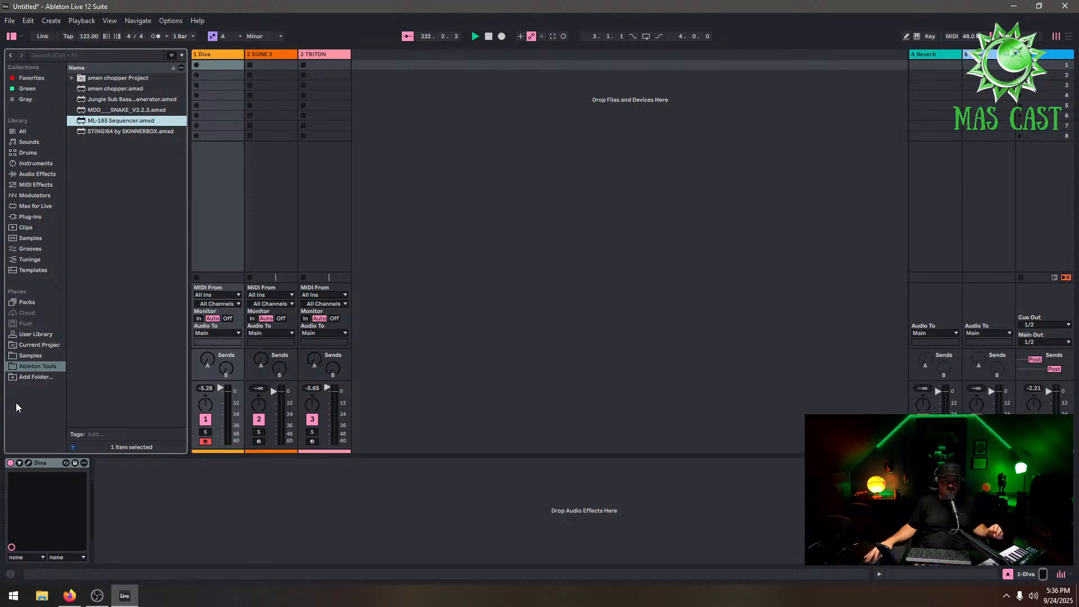
Relocate the Ableton Tools sidebar folder to STORAGE (D:) > Programs - Setup > Music Programs > Ableton Tools
{"action": "right_click", "coordinate": [25, 369]}
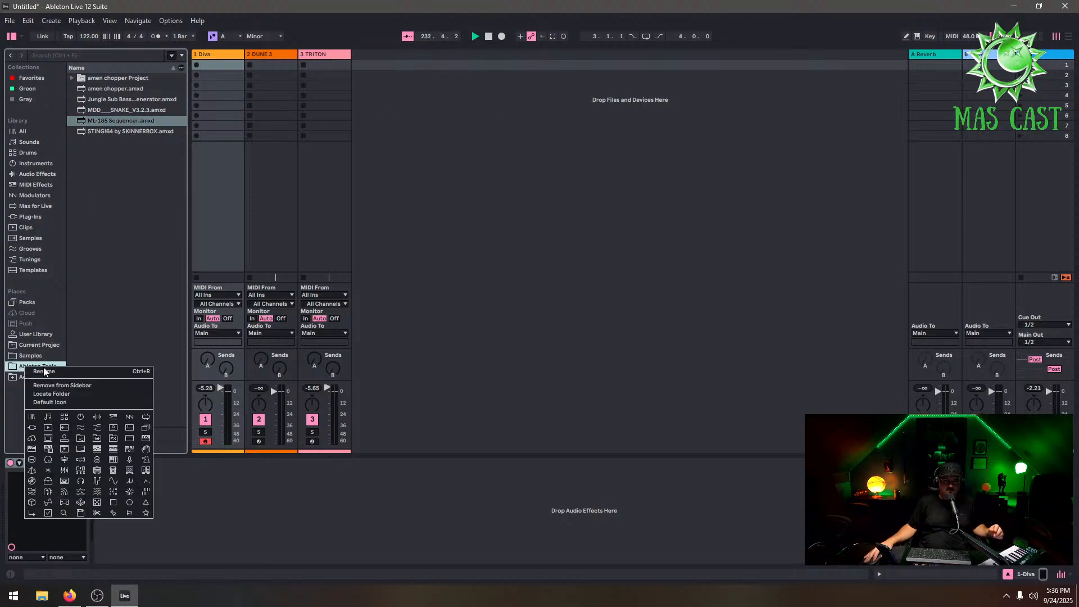
{"action": "left_click", "coordinate": [84, 395]}
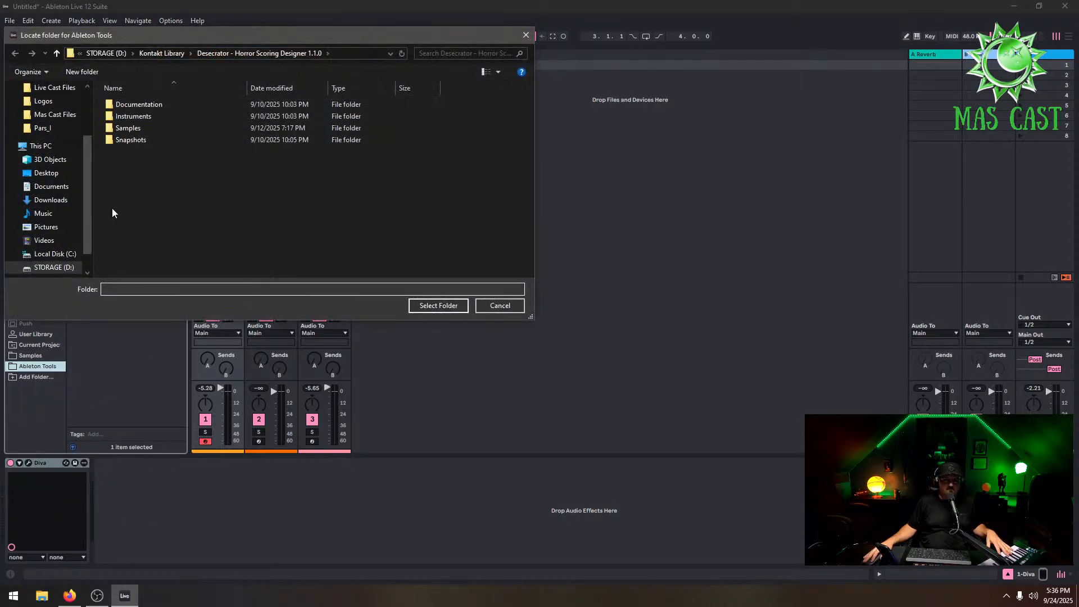
{"action": "scroll", "coordinate": [49, 269], "scroll_direction": "down", "scroll_amount": 1}
{"action": "left_click", "coordinate": [53, 240]}
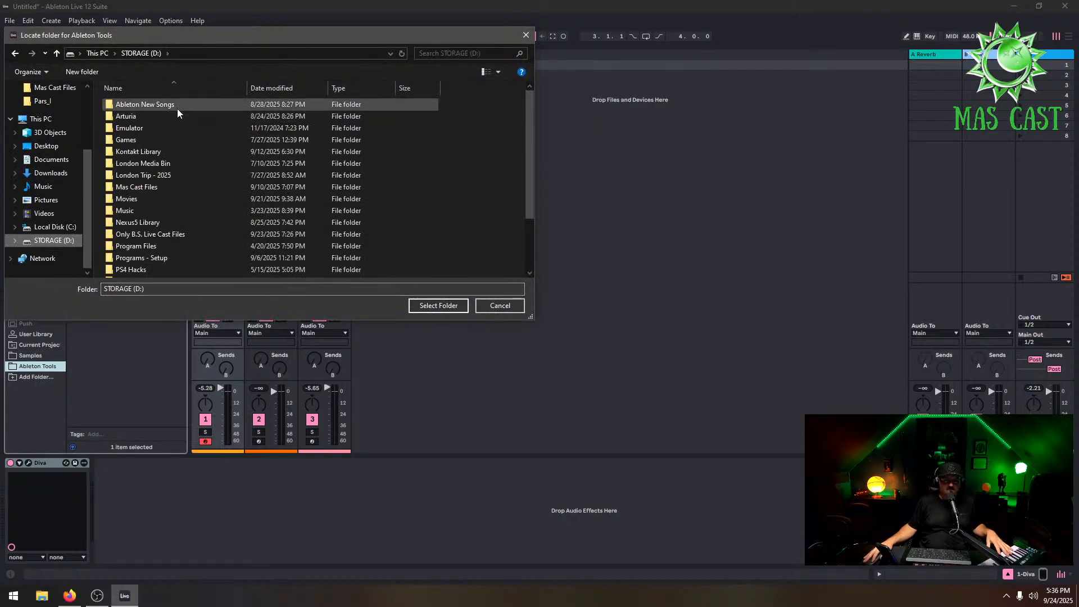
{"action": "scroll", "coordinate": [208, 191], "scroll_direction": "down", "scroll_amount": 2}
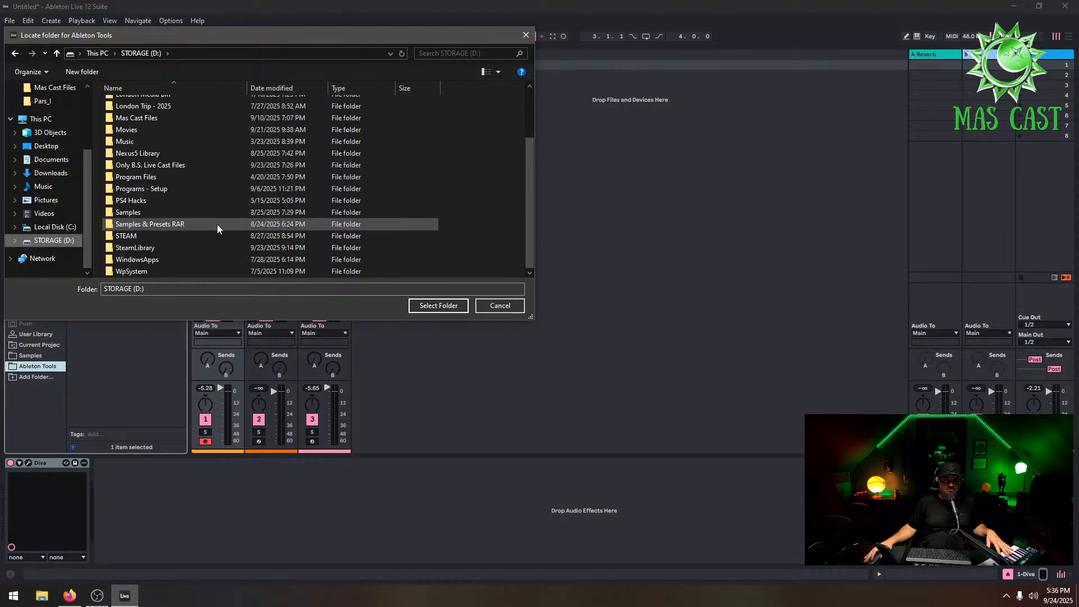
{"action": "double_click", "coordinate": [201, 227]}
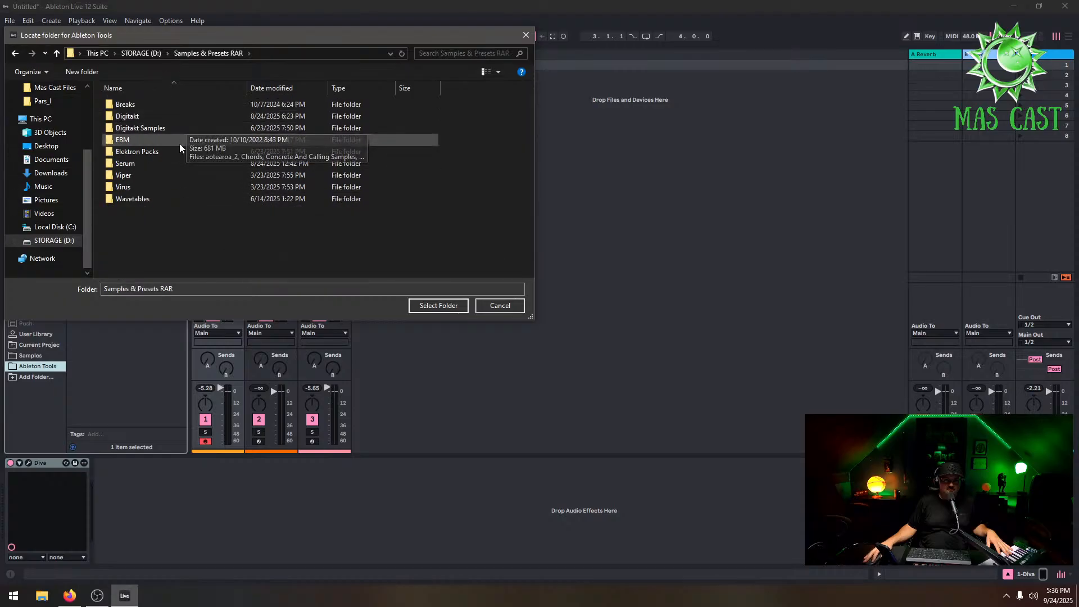
{"action": "left_click", "coordinate": [15, 53]}
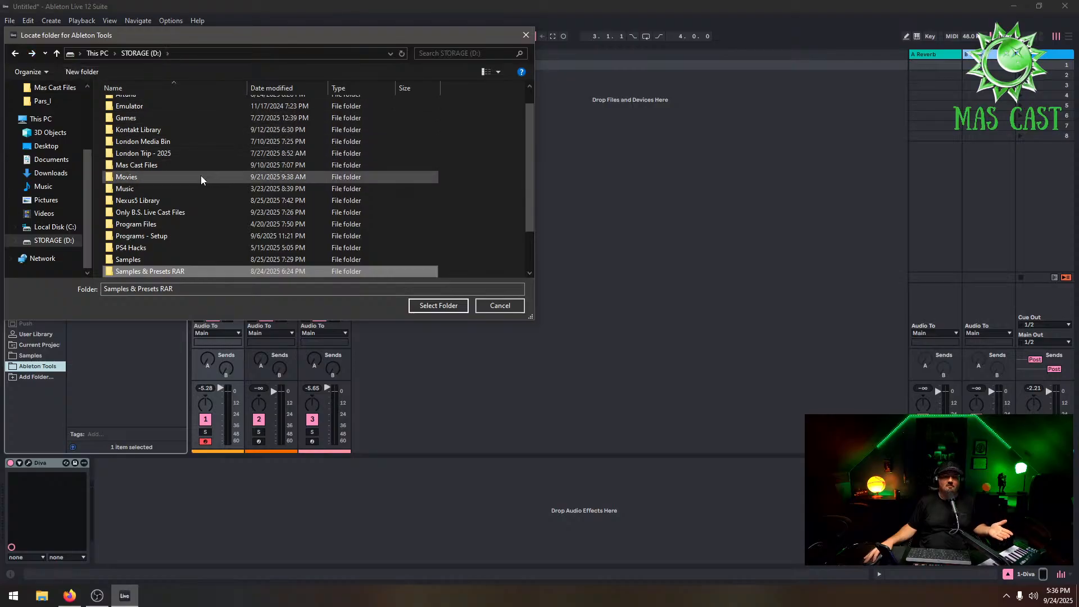
{"action": "double_click", "coordinate": [194, 233]}
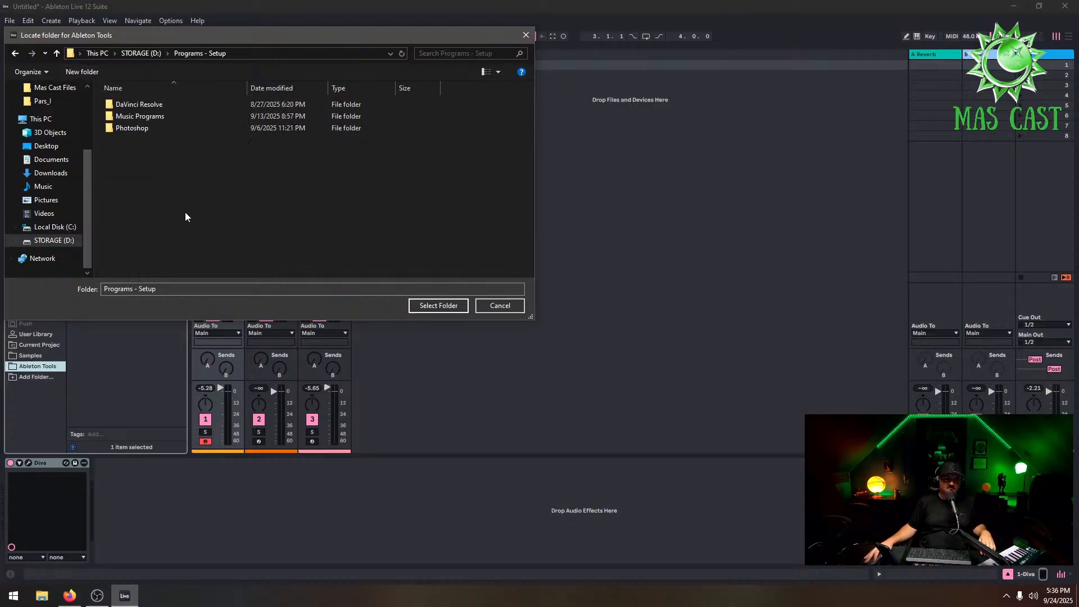
{"action": "double_click", "coordinate": [177, 118]}
{"action": "left_click", "coordinate": [170, 116]}
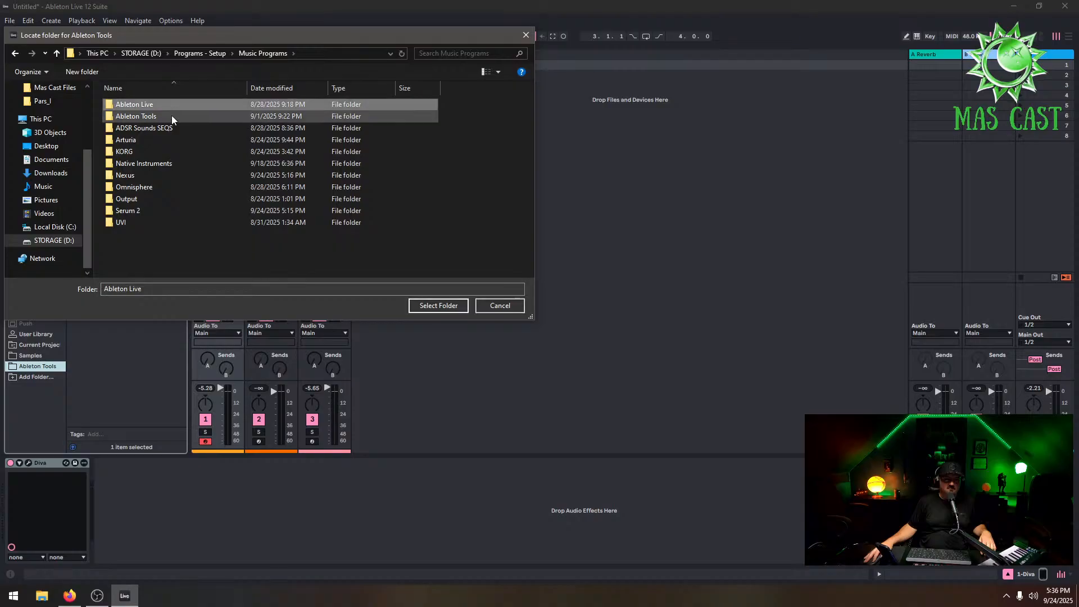
{"action": "left_click", "coordinate": [439, 307]}
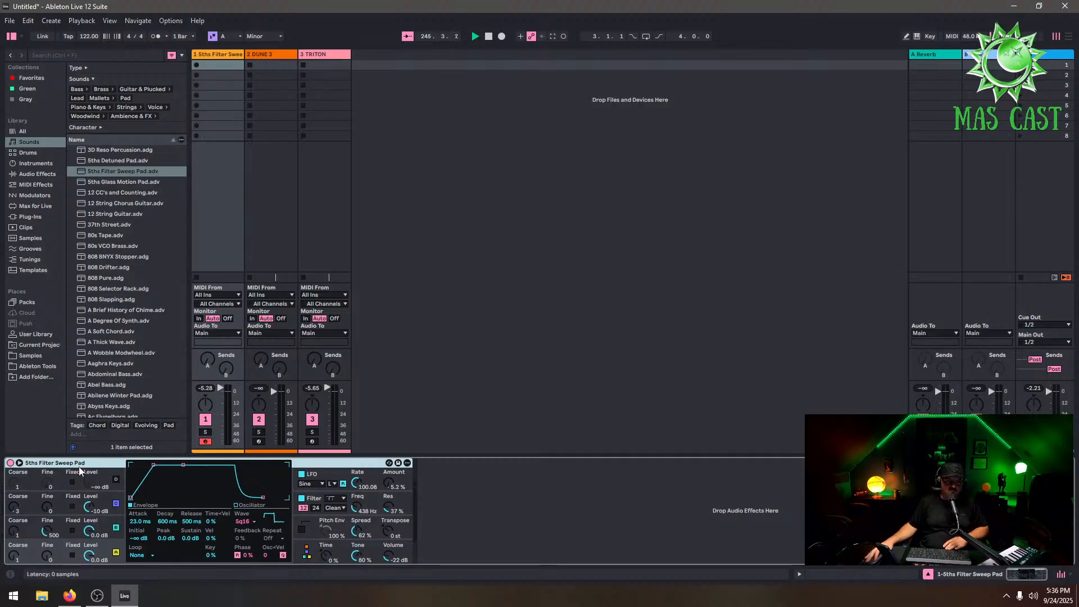
Group the 5ths Filter Sweep Pad device into a rack and insert the ML-185 Sequencer from Ableton Tools in front of it
{"action": "left_click", "coordinate": [43, 367]}
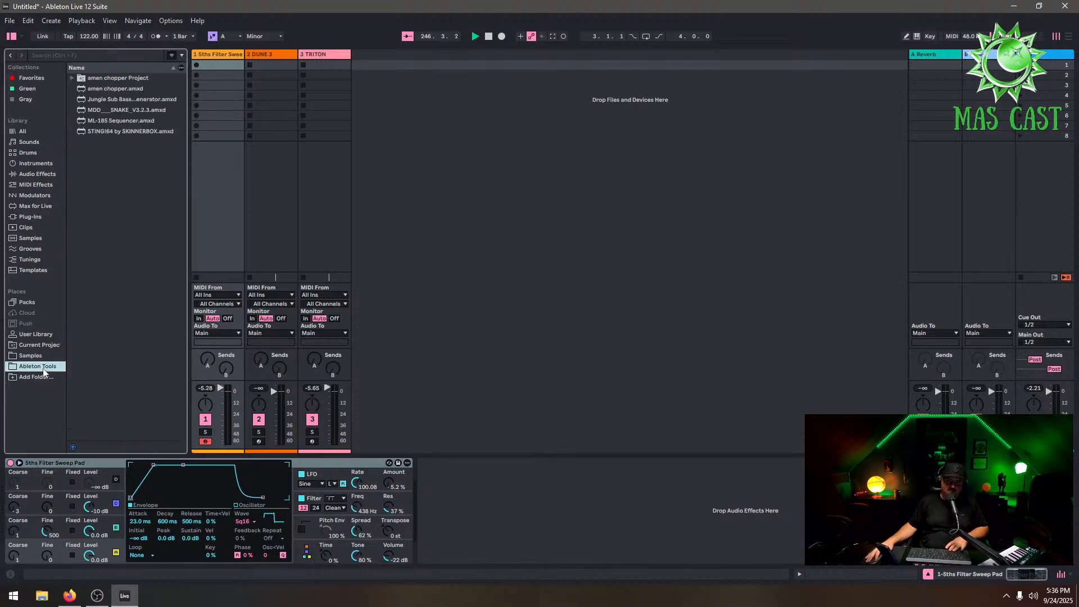
{"action": "right_click", "coordinate": [69, 461]}
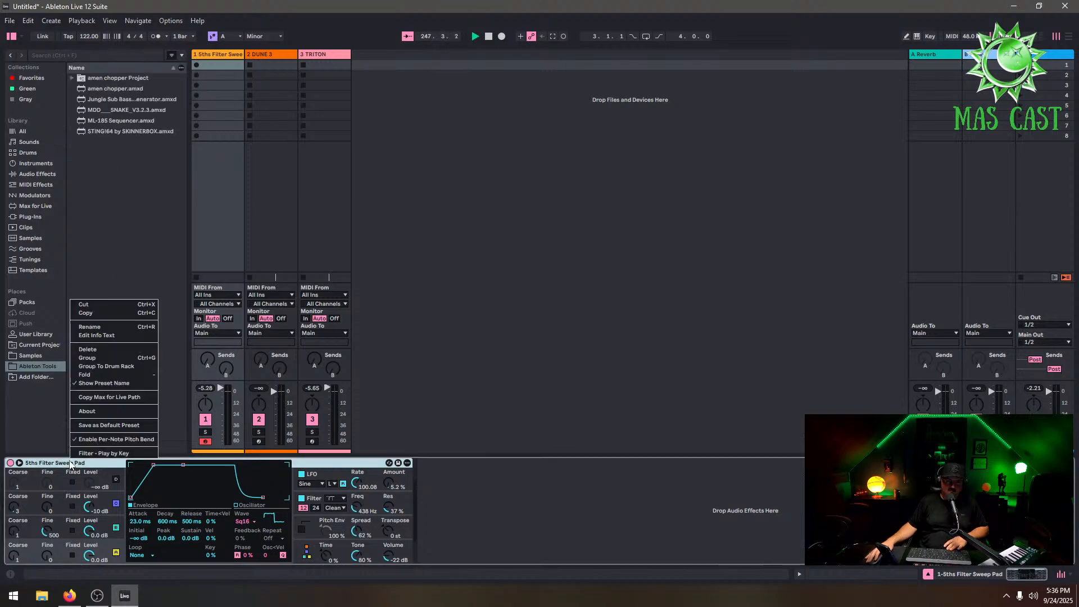
{"action": "left_click", "coordinate": [110, 358]}
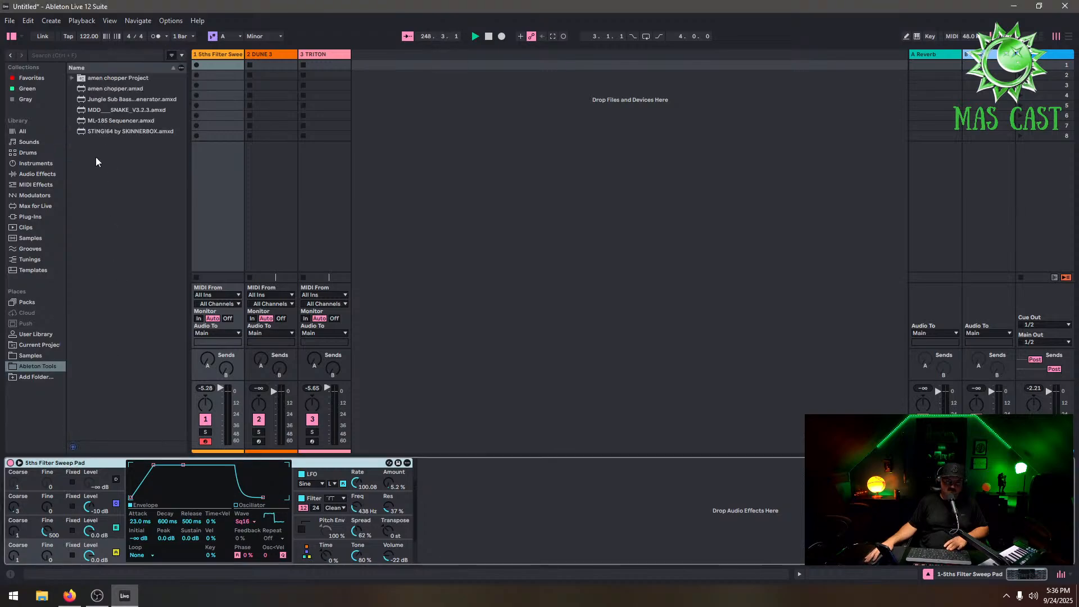
{"action": "left_click", "coordinate": [117, 121]}
{"action": "left_click_drag", "start_coordinate": [194, 438], "coordinate": [571, 520]}
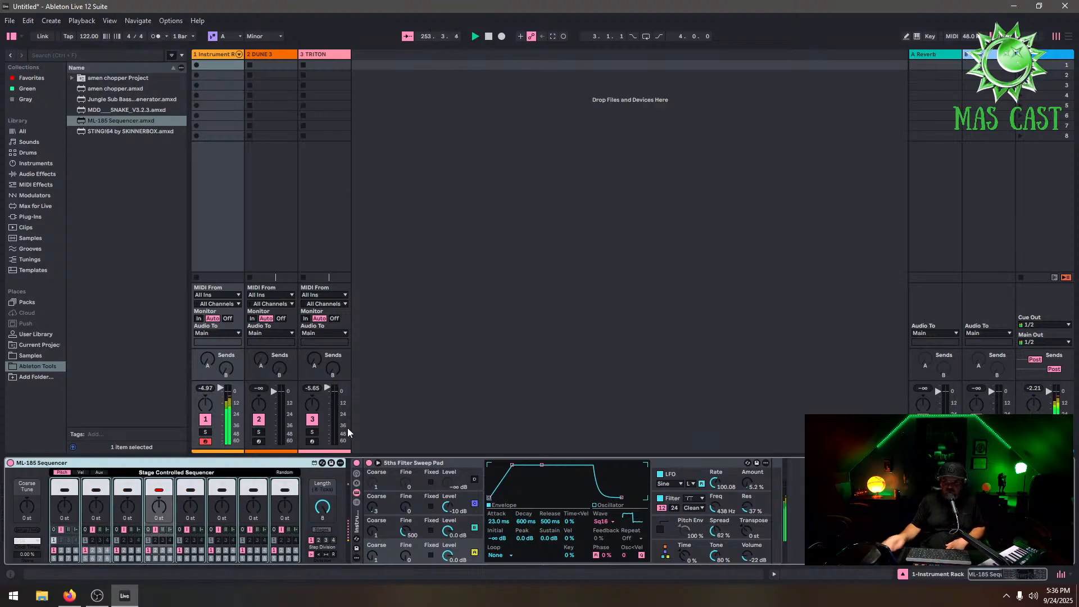
Return to track 1's devices, adjust the ML-185 Sequencer's length, and randomize its step pitches
{"action": "left_click", "coordinate": [1036, 55]}
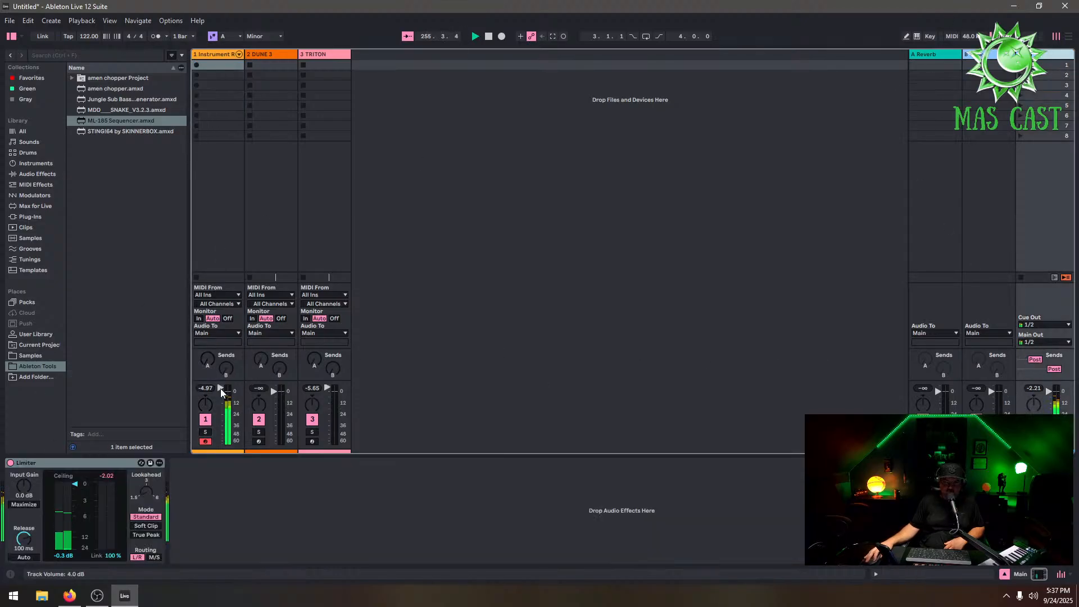
{"action": "left_click", "coordinate": [213, 69]}
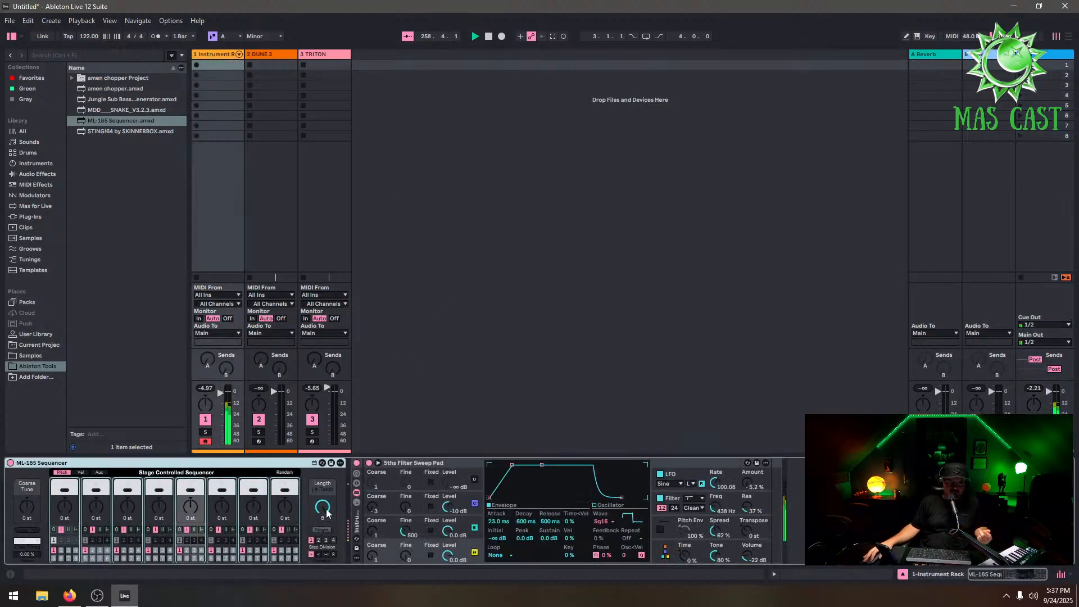
{"action": "left_click_drag", "start_coordinate": [322, 506], "coordinate": [323, 518]}
{"action": "left_click", "coordinate": [284, 472]}
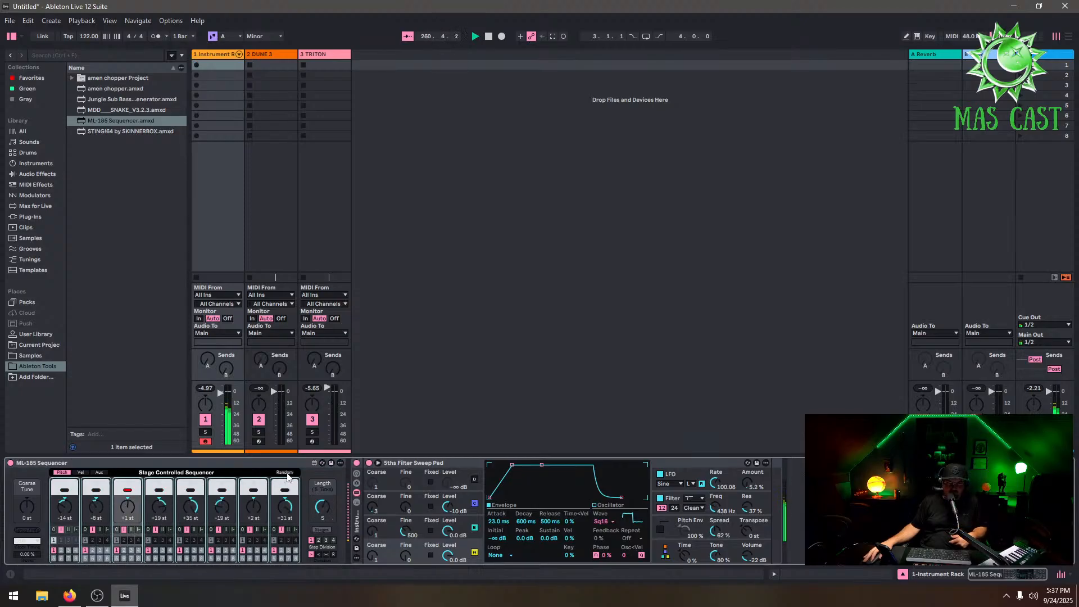
Re-randomize the ML-185 Sequencer's step pitches three more times
{"action": "left_click", "coordinate": [293, 475]}
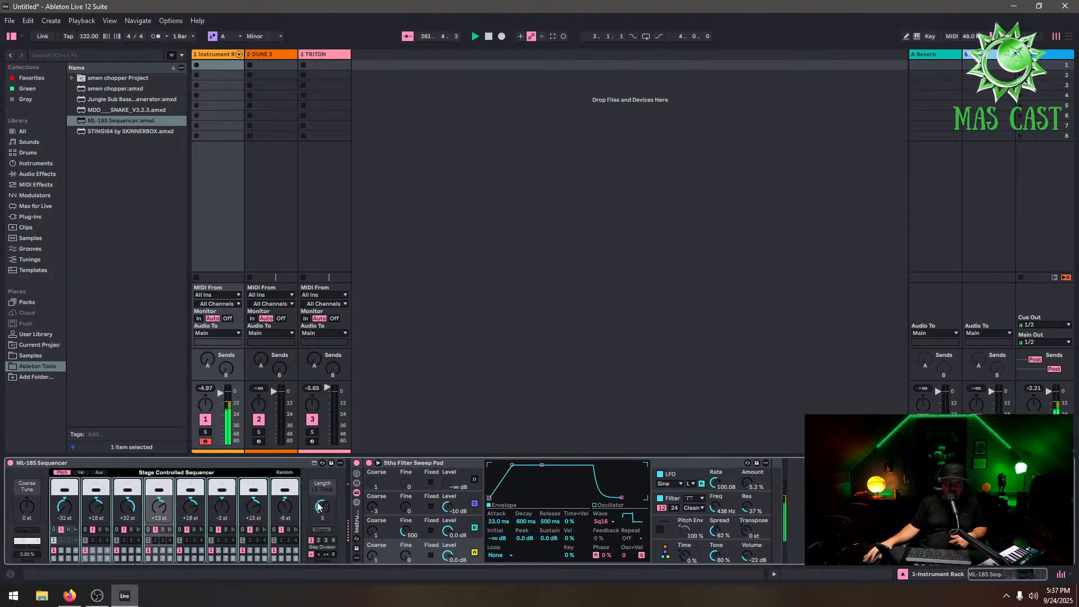
{"action": "left_click", "coordinate": [287, 473]}
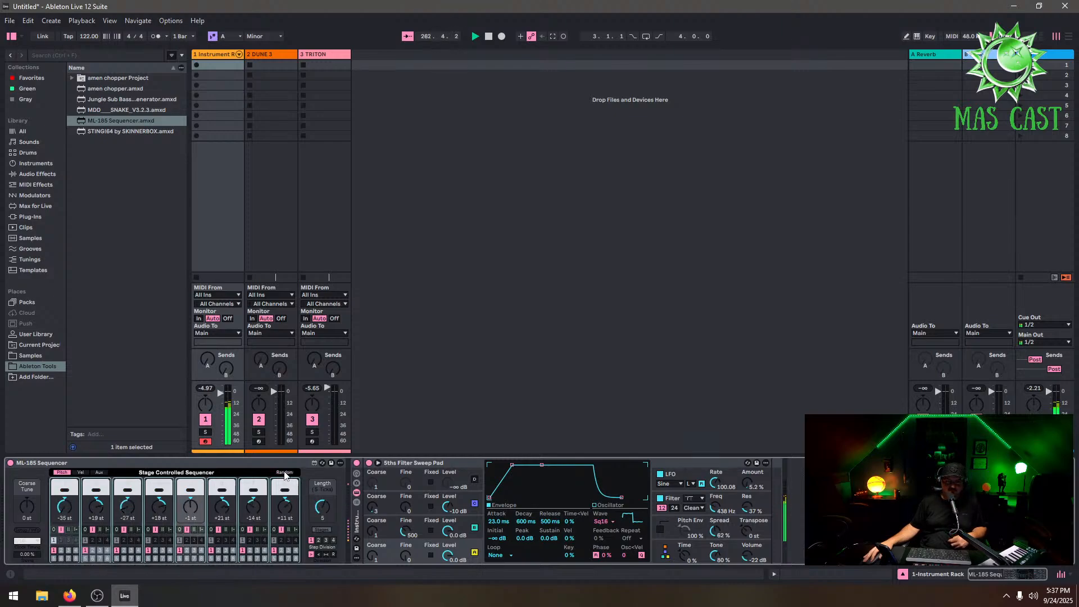
{"action": "left_click", "coordinate": [285, 473]}
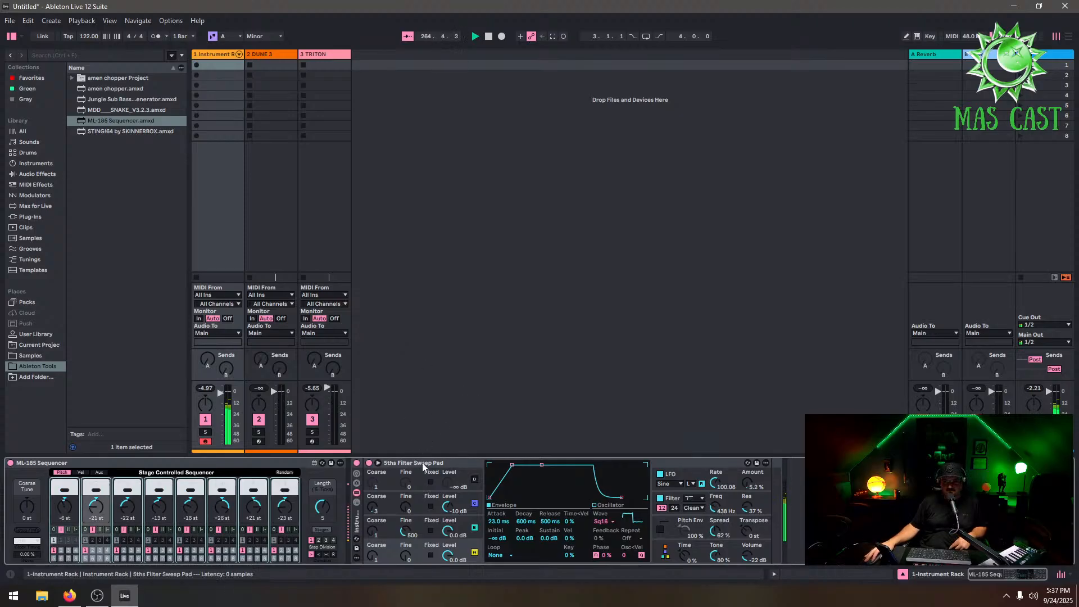
Load the Sonic Academy Kick 3 plug-in onto a new MIDI track and close its window
{"action": "left_click", "coordinate": [37, 217]}
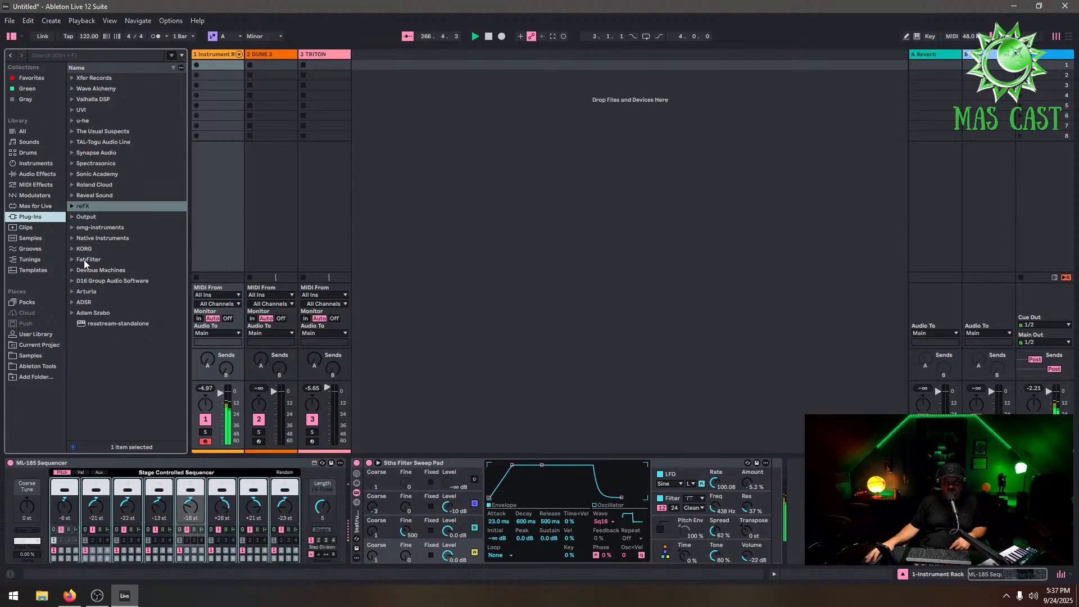
{"action": "left_click", "coordinate": [72, 173]}
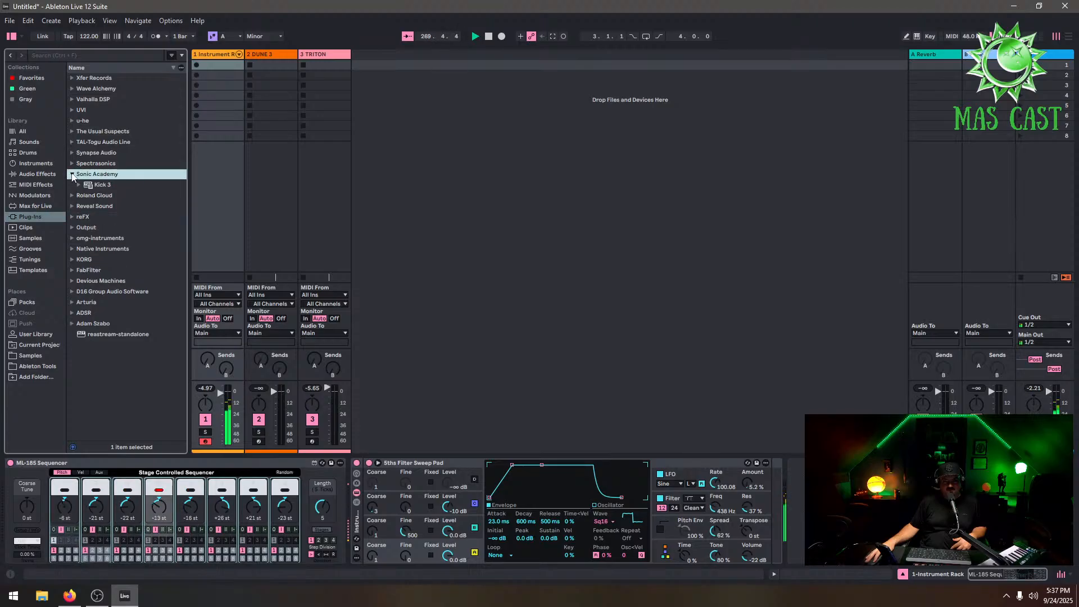
{"action": "left_click", "coordinate": [93, 185]}
{"action": "left_click_drag", "start_coordinate": [93, 189], "coordinate": [423, 91]}
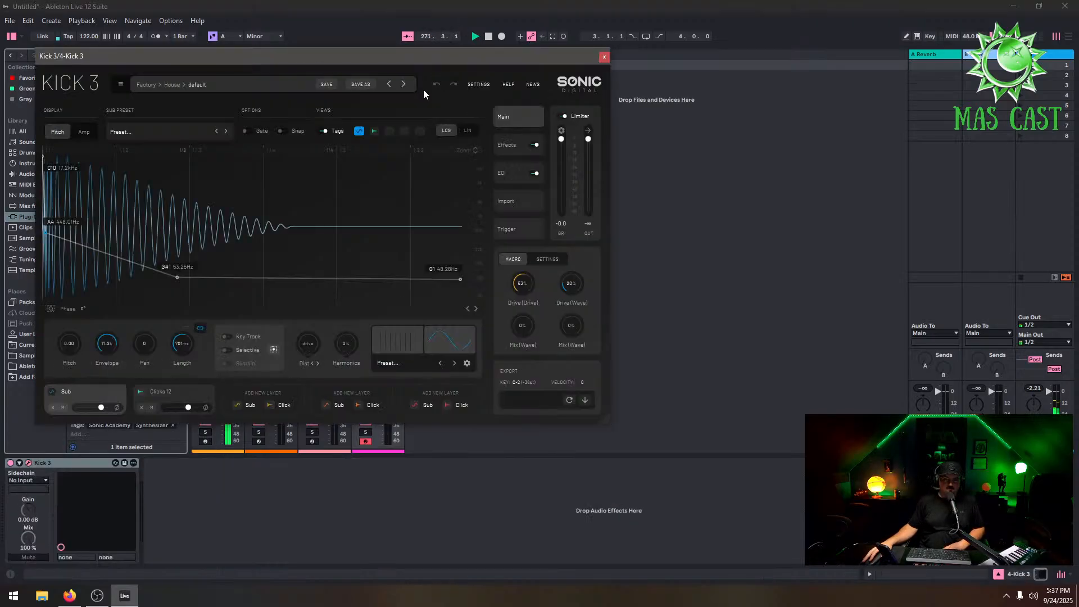
{"action": "left_click", "coordinate": [604, 57]}
Create a MIDI clip on the Kick 3 track and place C3 notes on beats 1, 2 and 3
{"action": "double_click", "coordinate": [379, 65]}
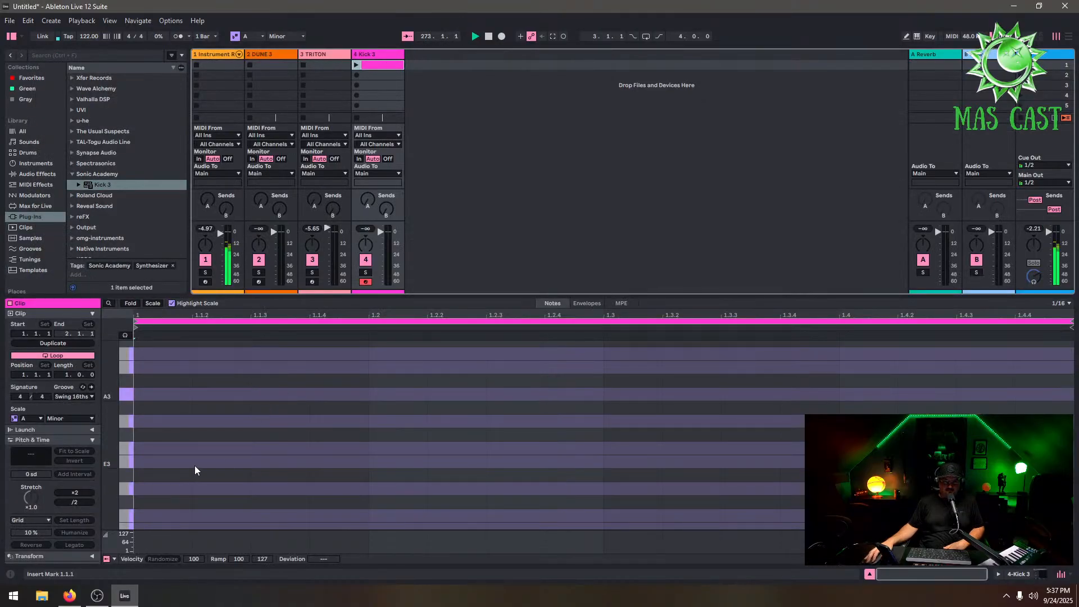
{"action": "double_click", "coordinate": [166, 517]}
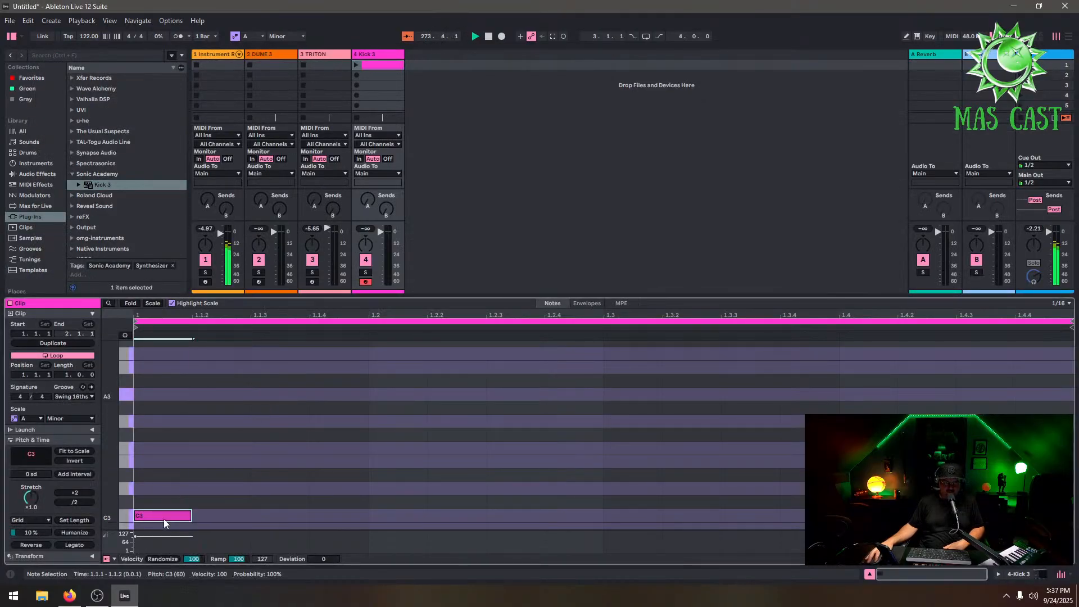
{"action": "double_click", "coordinate": [421, 516]}
{"action": "double_click", "coordinate": [623, 514]}
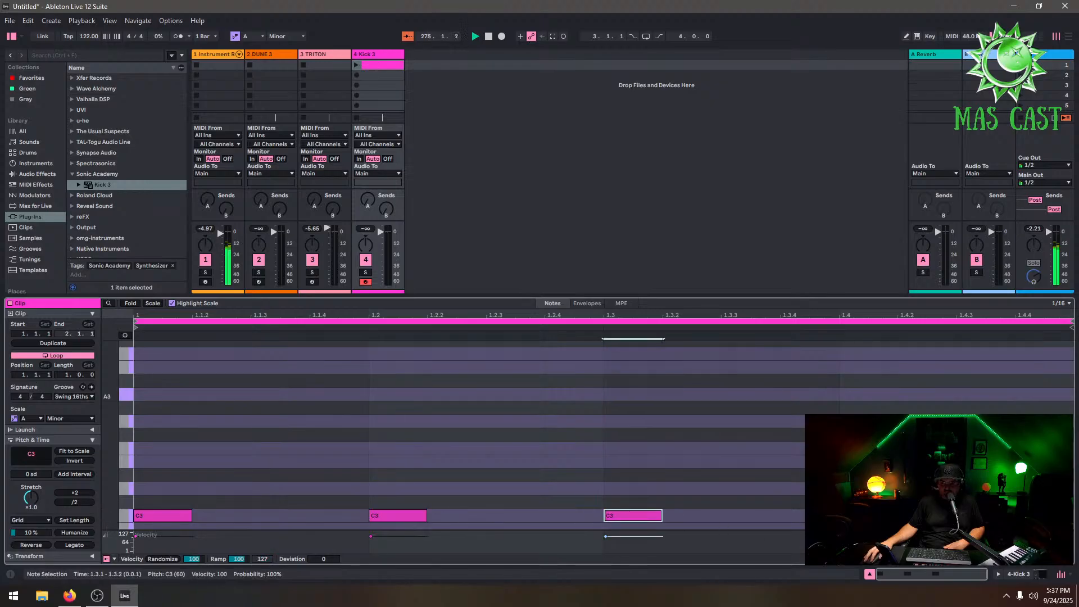
Launch the kick clip, show the Kick 3 track's devices, and nudge the track's volume fader
{"action": "left_click", "coordinate": [356, 66]}
{"action": "left_click", "coordinate": [376, 56]}
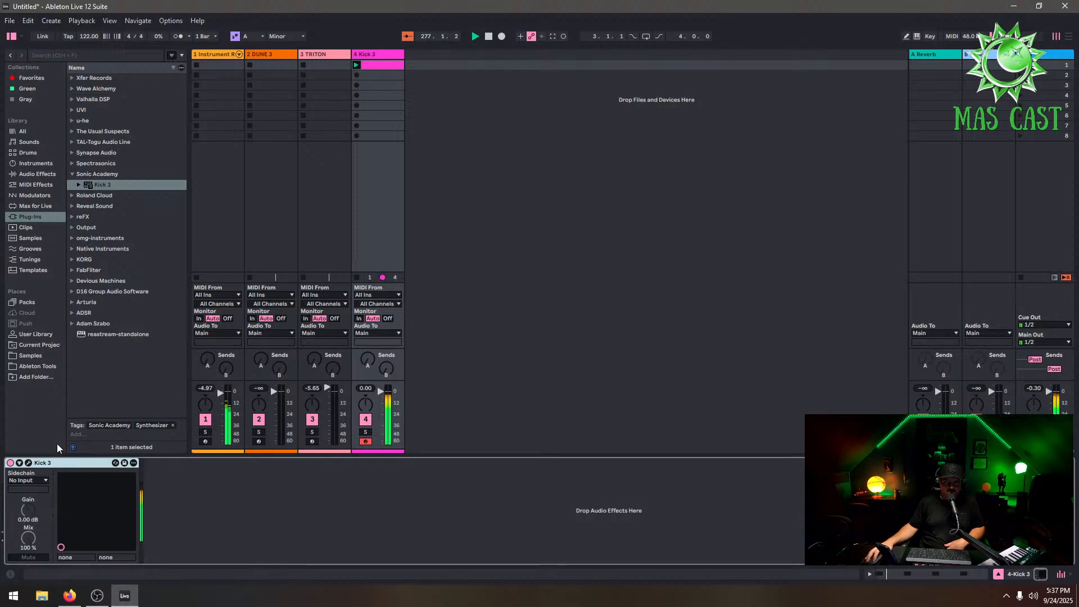
{"action": "left_click_drag", "start_coordinate": [384, 392], "coordinate": [383, 396]}
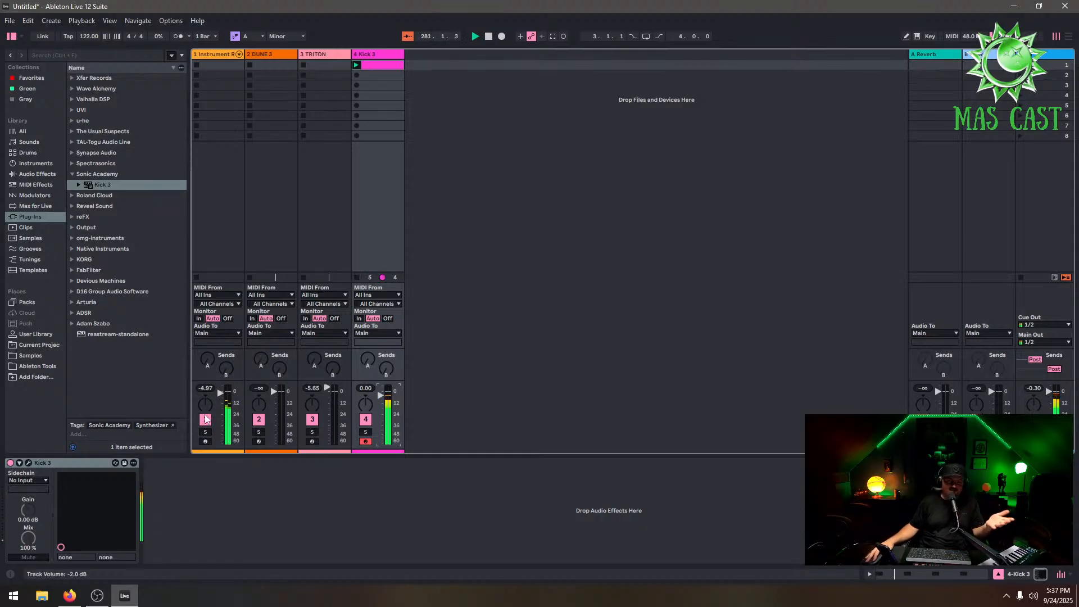
Open Kick 3's preset browser and audition kicks from the House bank
{"action": "left_click", "coordinate": [28, 462]}
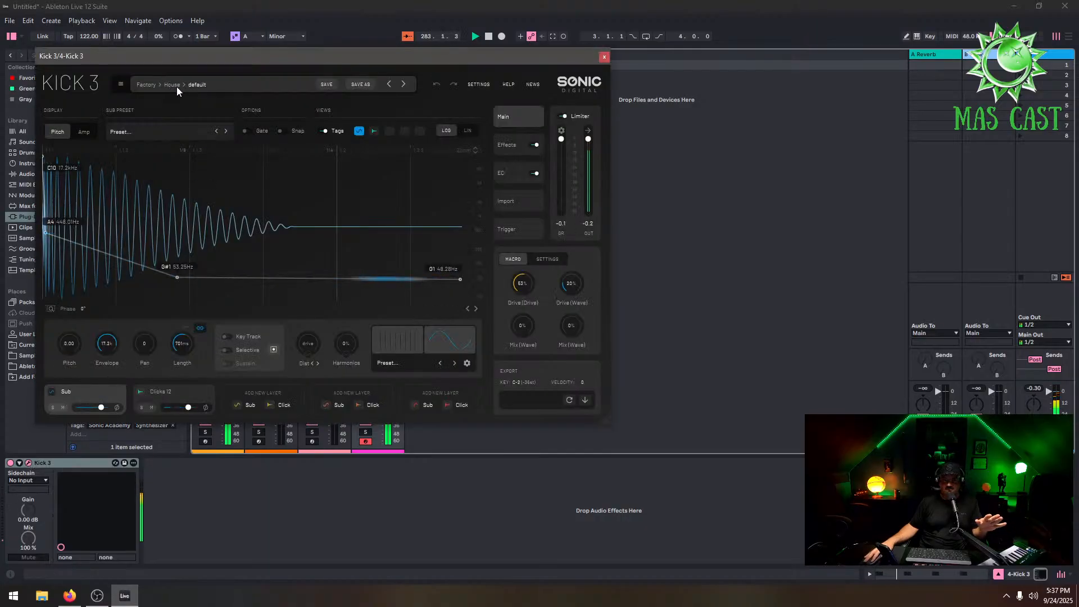
{"action": "left_click", "coordinate": [166, 132]}
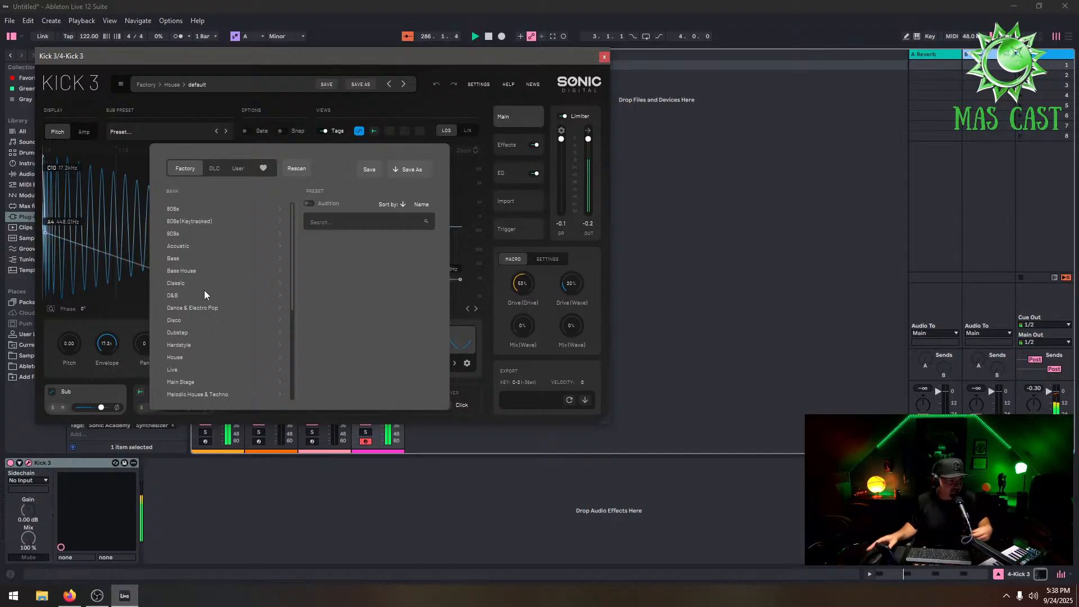
{"action": "left_click", "coordinate": [190, 357]}
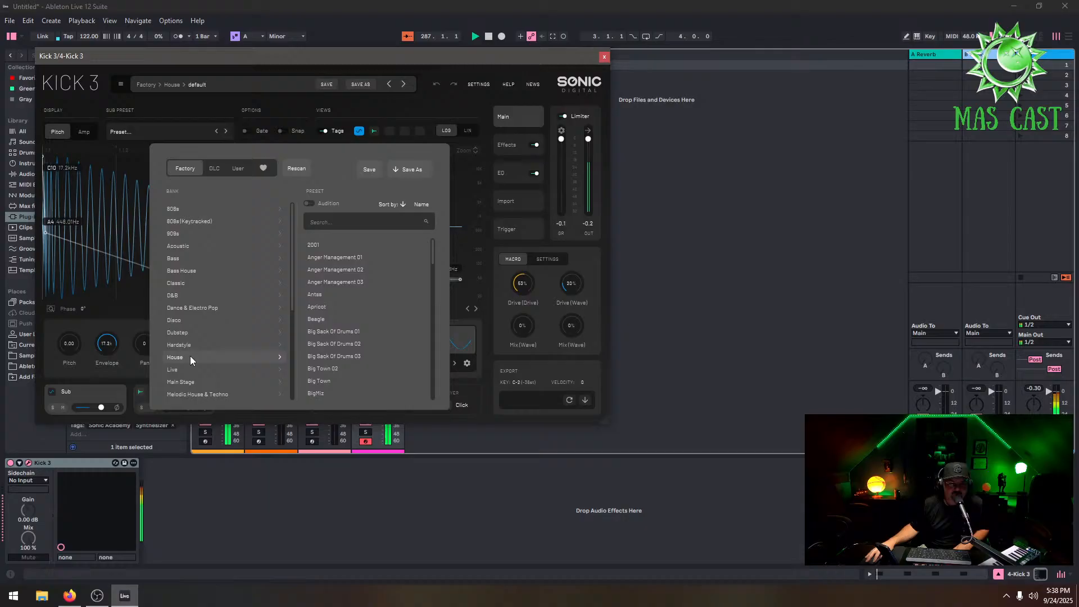
{"action": "left_click", "coordinate": [334, 270]}
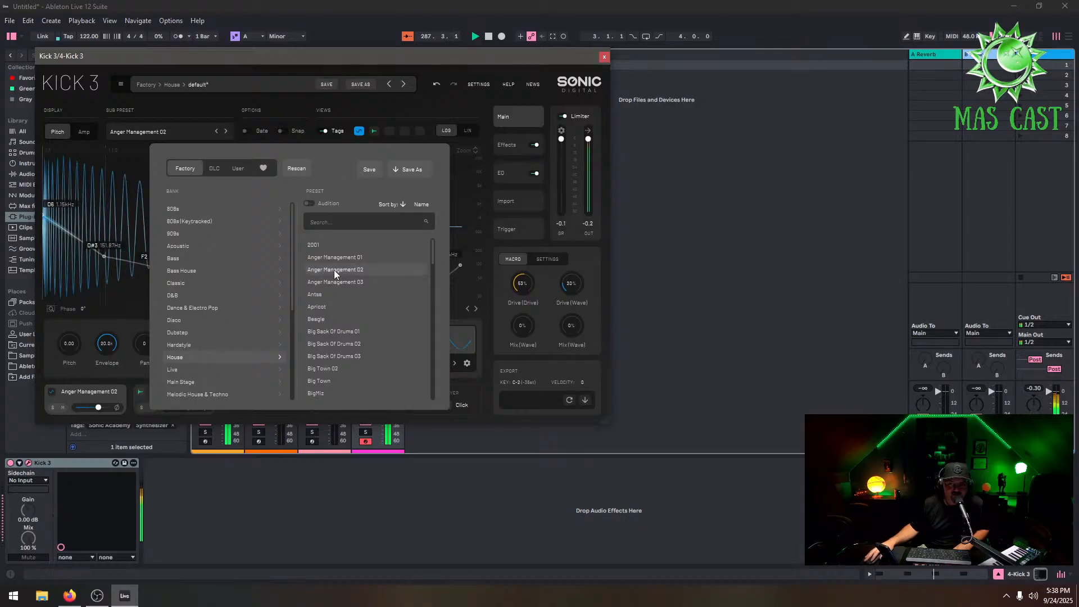
{"action": "left_click", "coordinate": [355, 343]}
{"action": "scroll", "coordinate": [368, 276], "scroll_direction": "down", "scroll_amount": 5}
{"action": "left_click", "coordinate": [339, 308]}
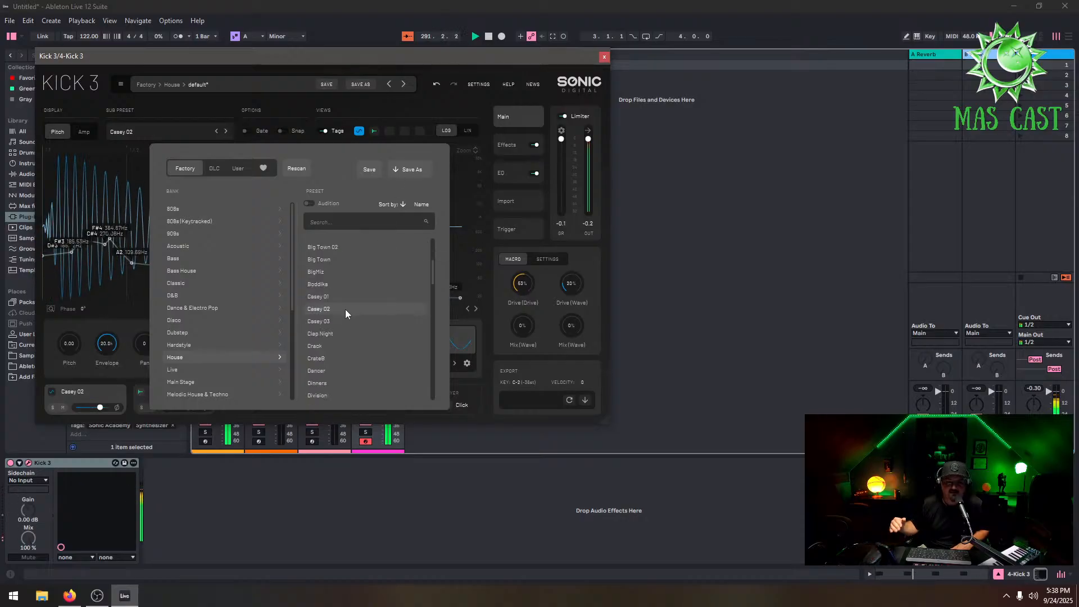
Load the Foundation preset from the Techno bank into Kick 3
{"action": "scroll", "coordinate": [233, 333], "scroll_direction": "down", "scroll_amount": 5}
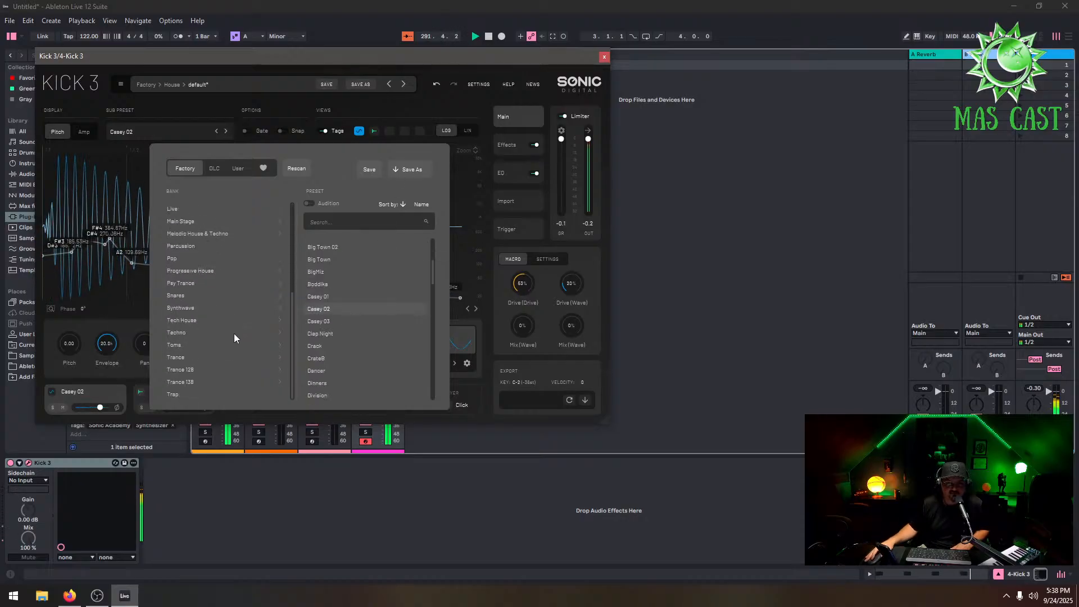
{"action": "left_click", "coordinate": [200, 332]}
{"action": "left_click", "coordinate": [325, 298]}
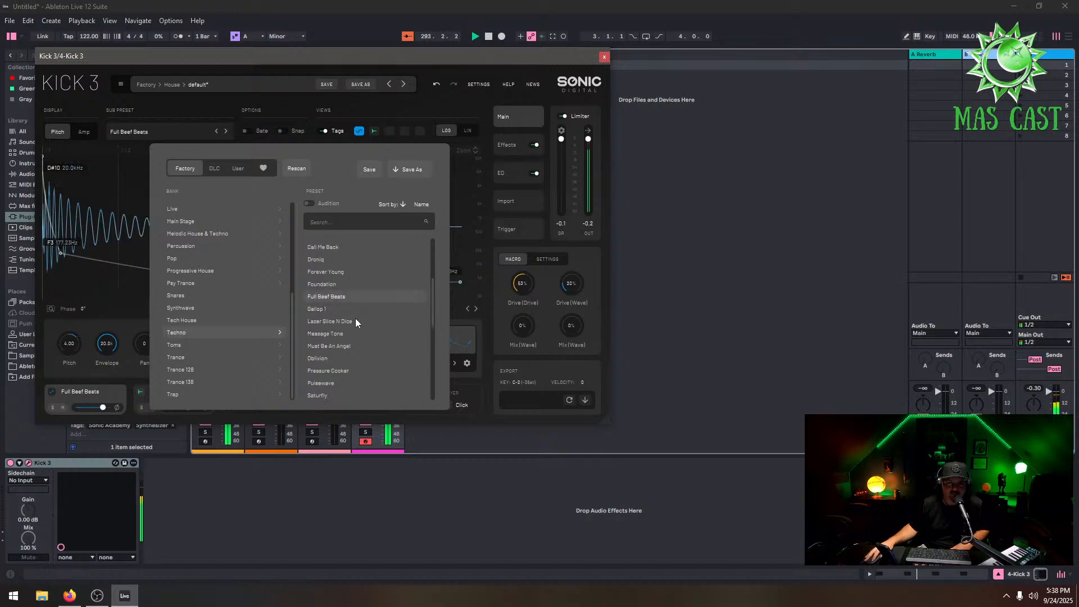
{"action": "left_click", "coordinate": [344, 277]}
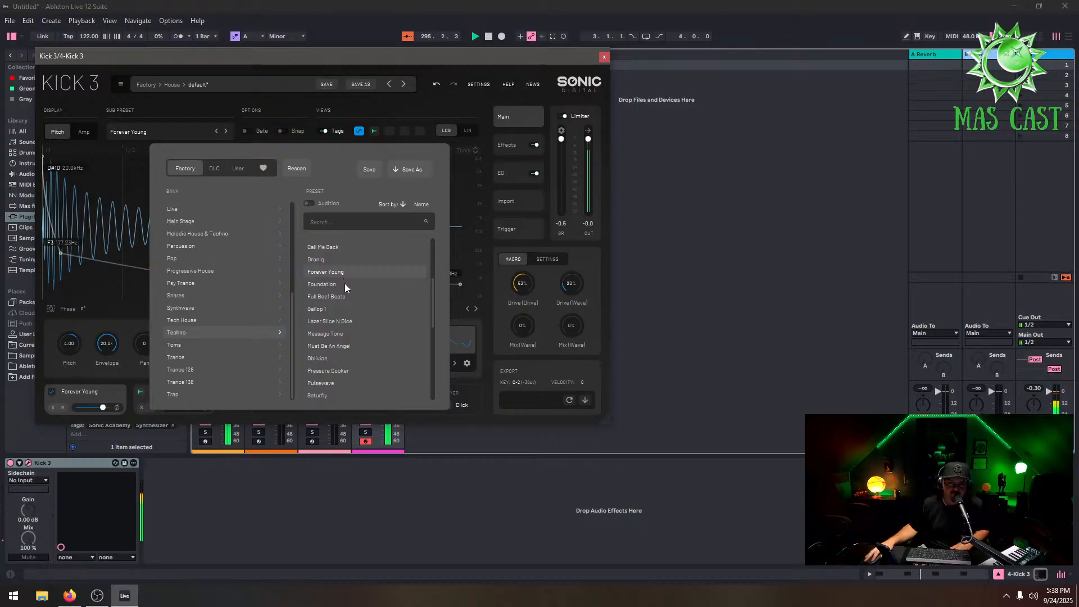
{"action": "left_click", "coordinate": [345, 283]}
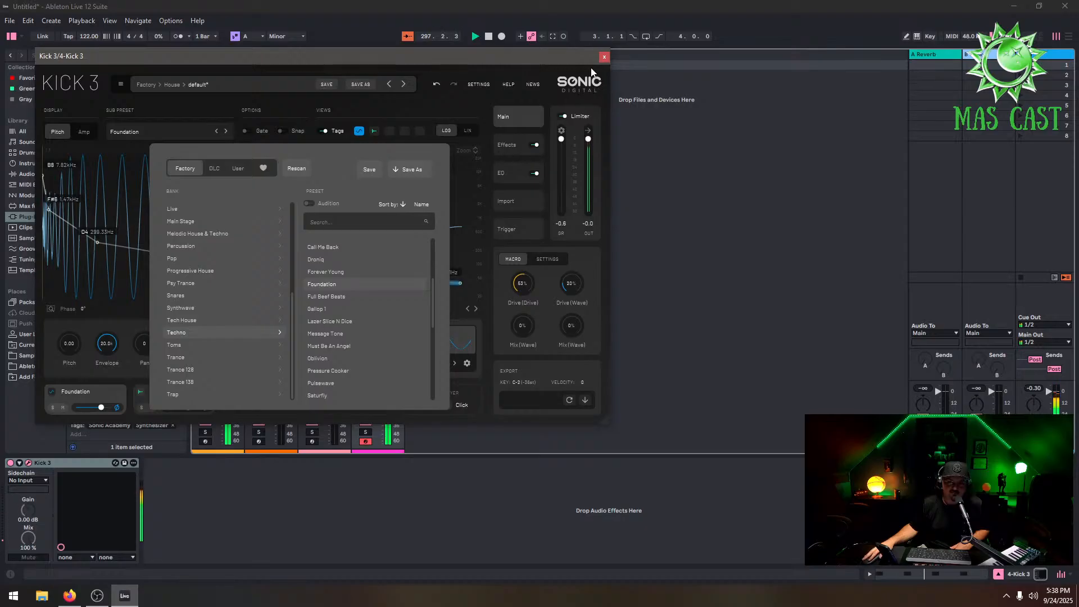
{"action": "left_click", "coordinate": [336, 283]}
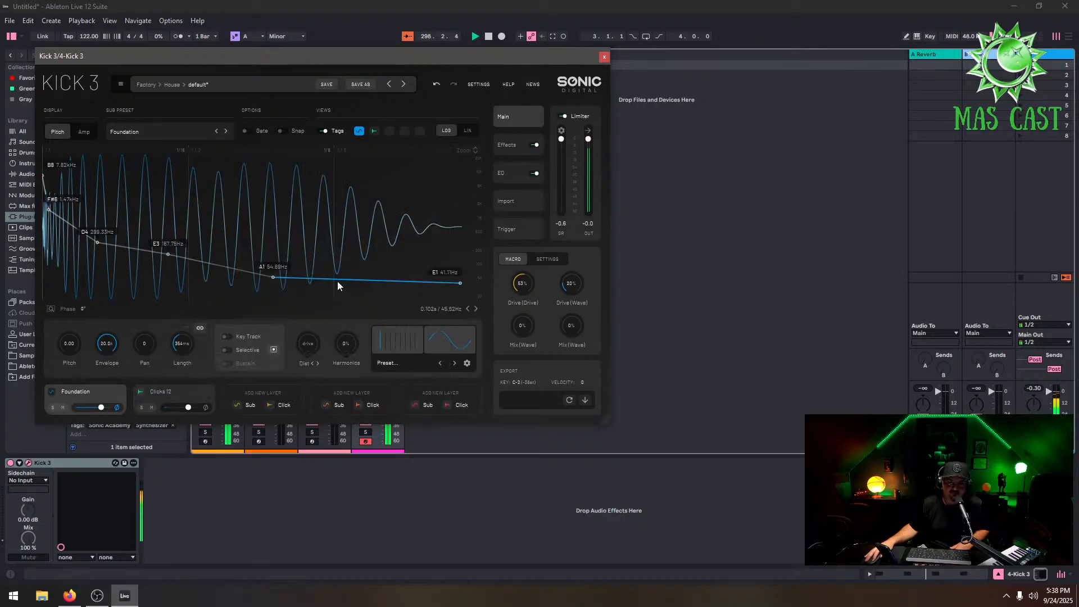
Select track 1 and adjust the second oscillator's coarse tuning on the 5ths Filter Sweep Pad
{"action": "left_click_drag", "start_coordinate": [477, 55], "coordinate": [871, 118]}
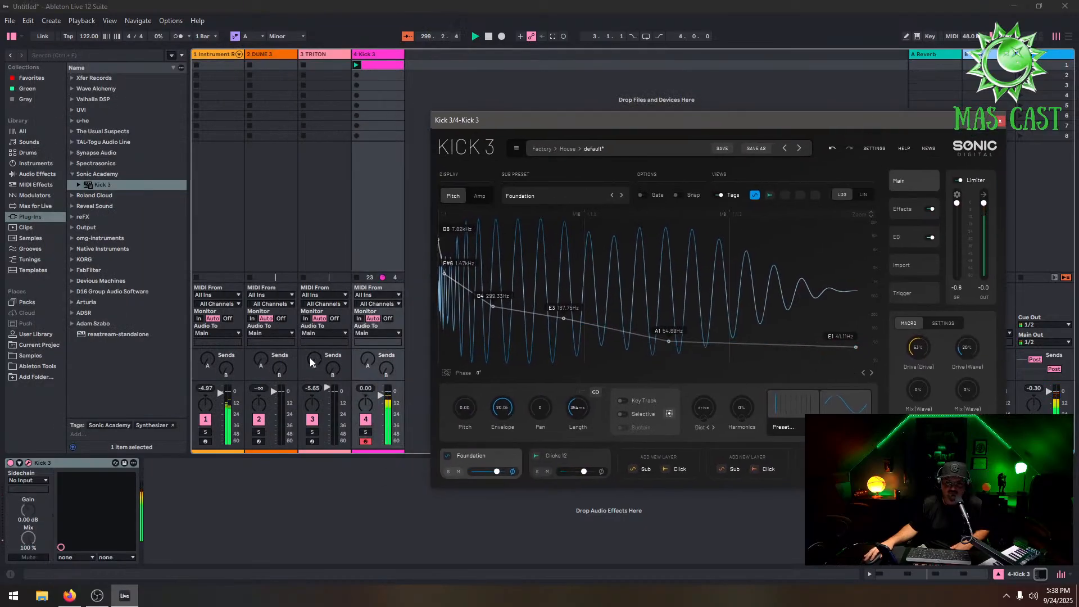
{"action": "left_click", "coordinate": [214, 55]}
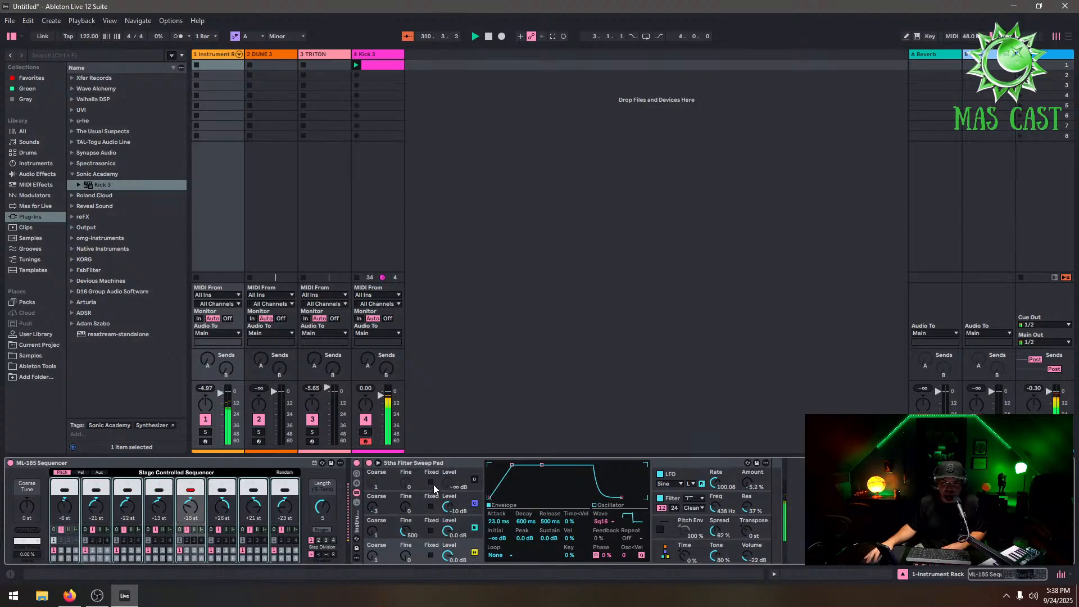
{"action": "left_click", "coordinate": [373, 509]}
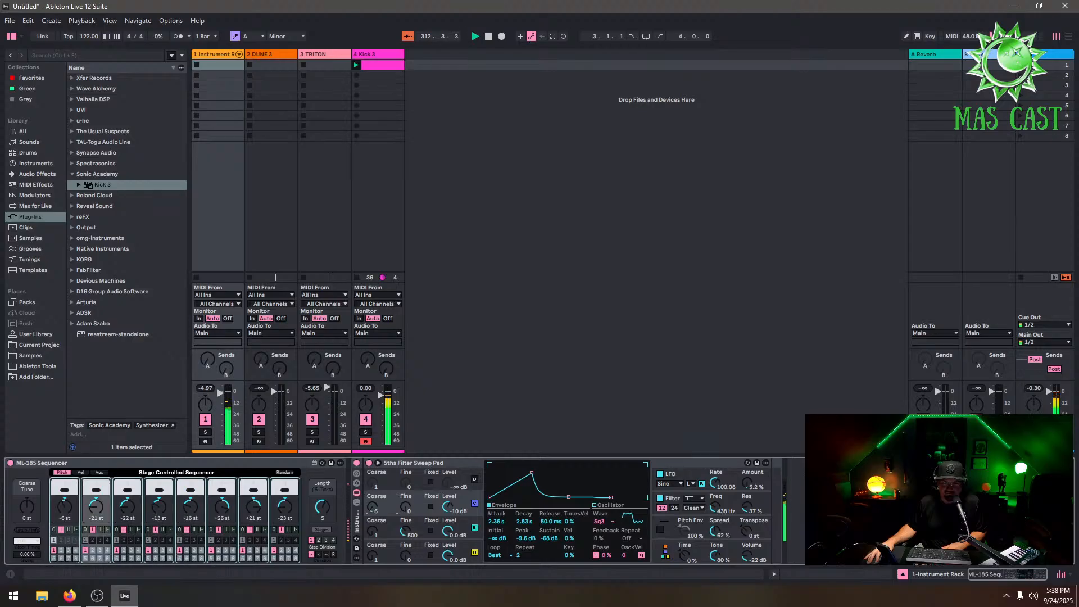
{"action": "left_click_drag", "start_coordinate": [373, 508], "coordinate": [373, 488]}
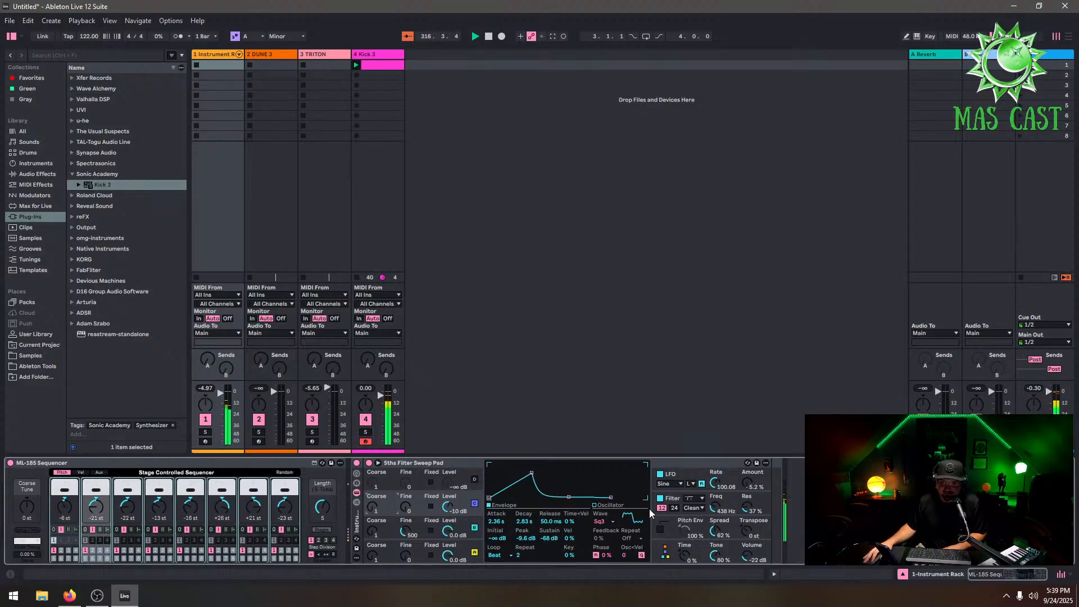
Raise the pad's filter frequency to 2.17 kHz
{"action": "left_click", "coordinate": [601, 521]}
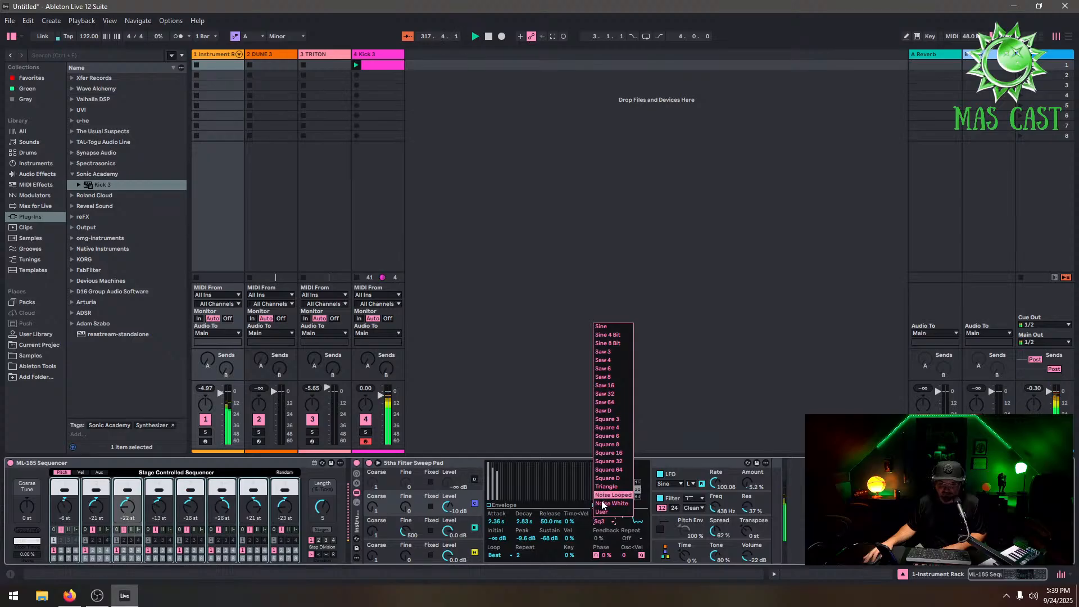
{"action": "left_click", "coordinate": [626, 527]}
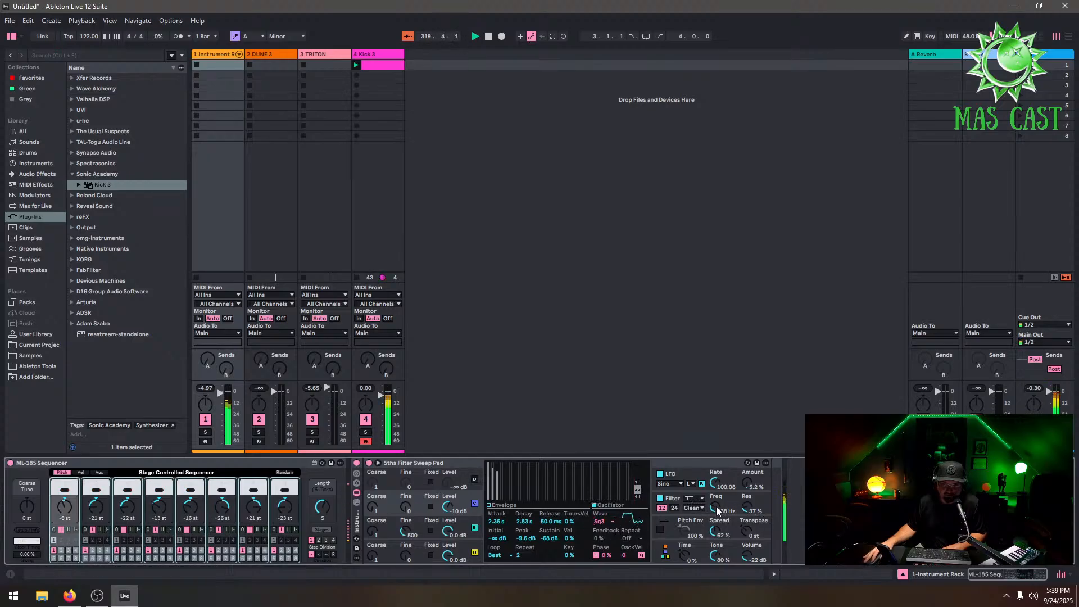
{"action": "left_click_drag", "start_coordinate": [717, 508], "coordinate": [717, 498]}
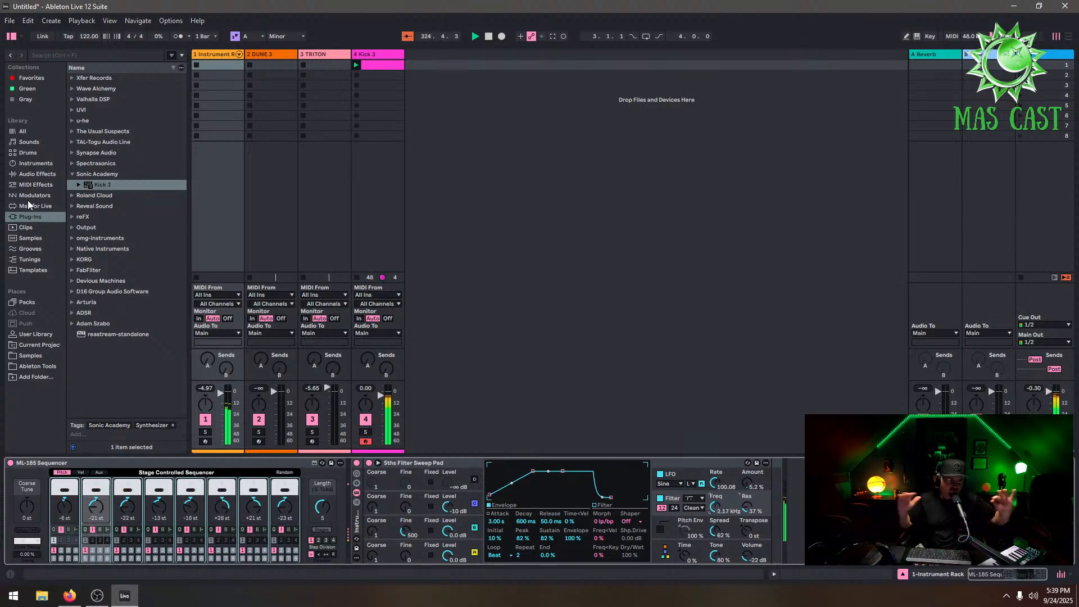
Add the LFO modulator from the Modulators category to track 1's device chain
{"action": "left_click", "coordinate": [37, 186]}
{"action": "left_click", "coordinate": [27, 174]}
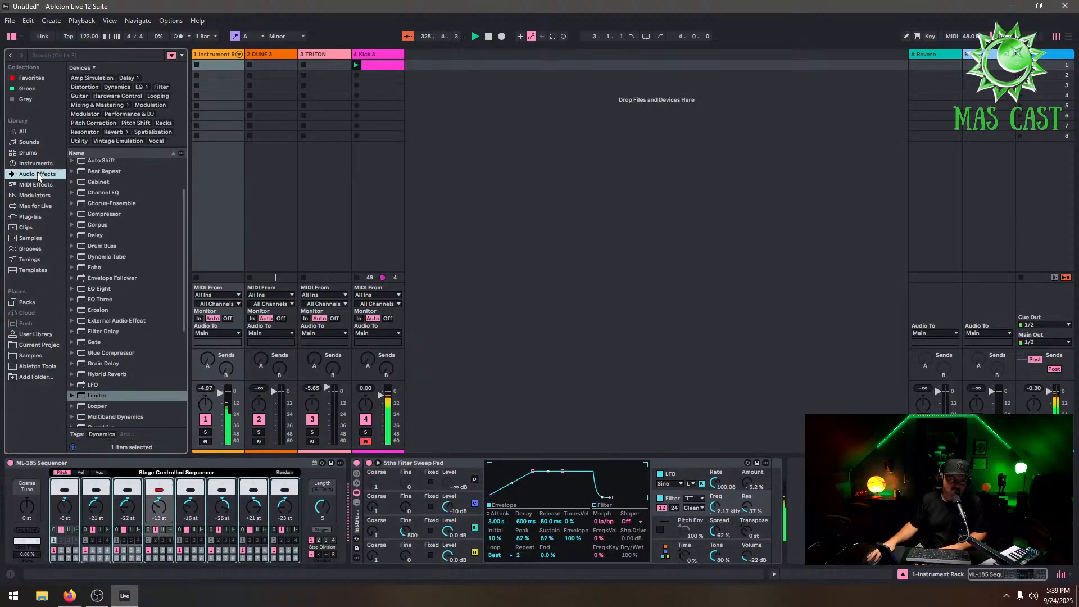
{"action": "left_click", "coordinate": [35, 184]}
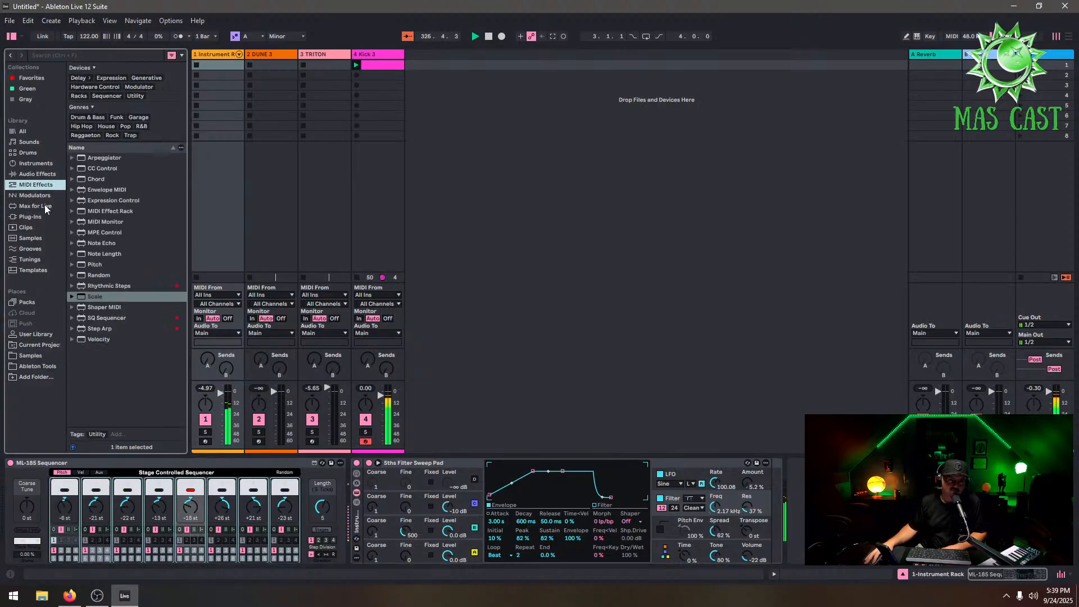
{"action": "left_click", "coordinate": [34, 195]}
{"action": "left_click", "coordinate": [91, 110]}
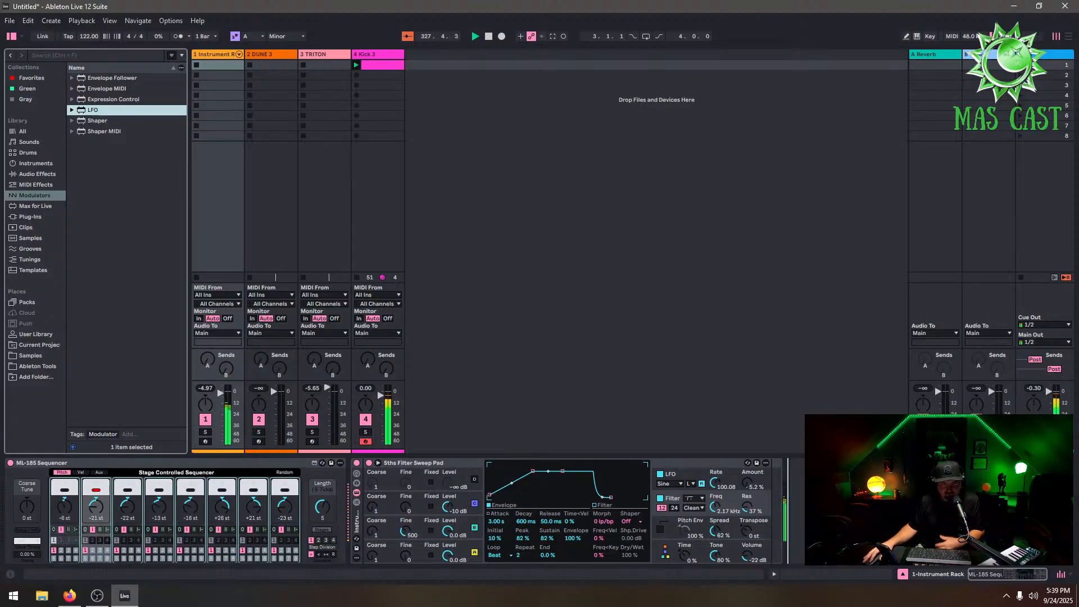
{"action": "key", "text": "Return"}
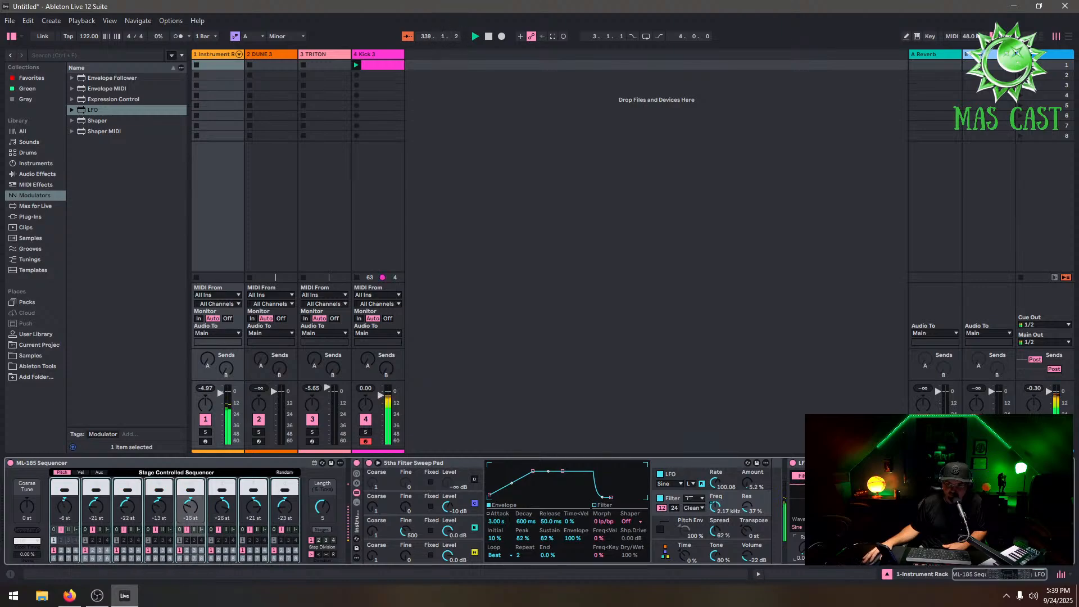
Switch the pad filter's circuit to OSR and raise its resonance
{"action": "left_click", "coordinate": [699, 499]}
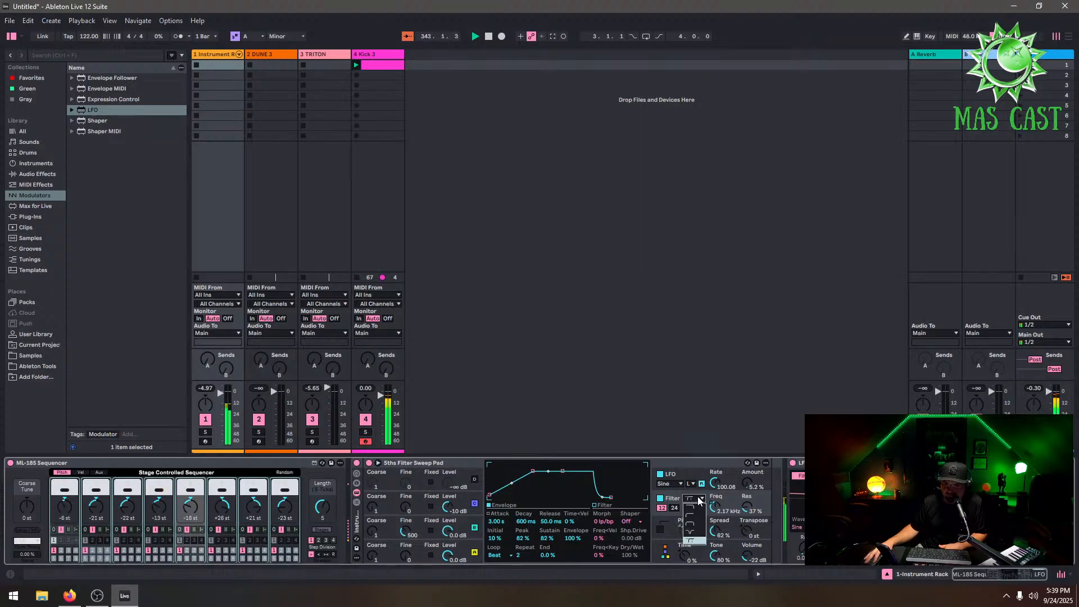
{"action": "left_click", "coordinate": [698, 499]}
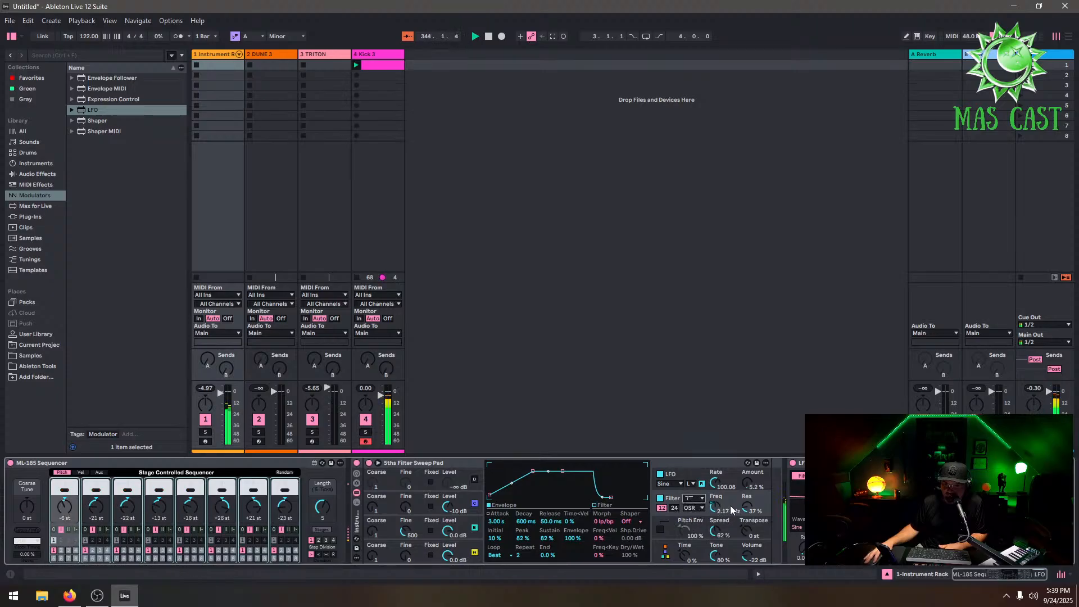
{"action": "left_click_drag", "start_coordinate": [746, 507], "coordinate": [746, 495]}
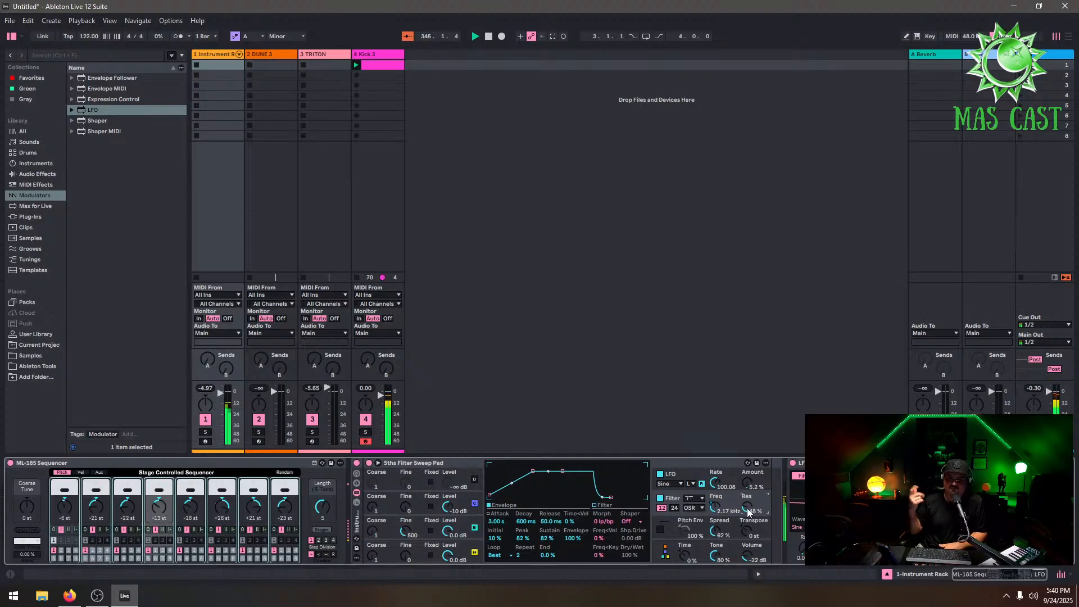
Open the Kick 3 plugin's Effects page and load a Reverb into the first empty insert slot, adjusting its settings
{"action": "left_click", "coordinate": [392, 57]}
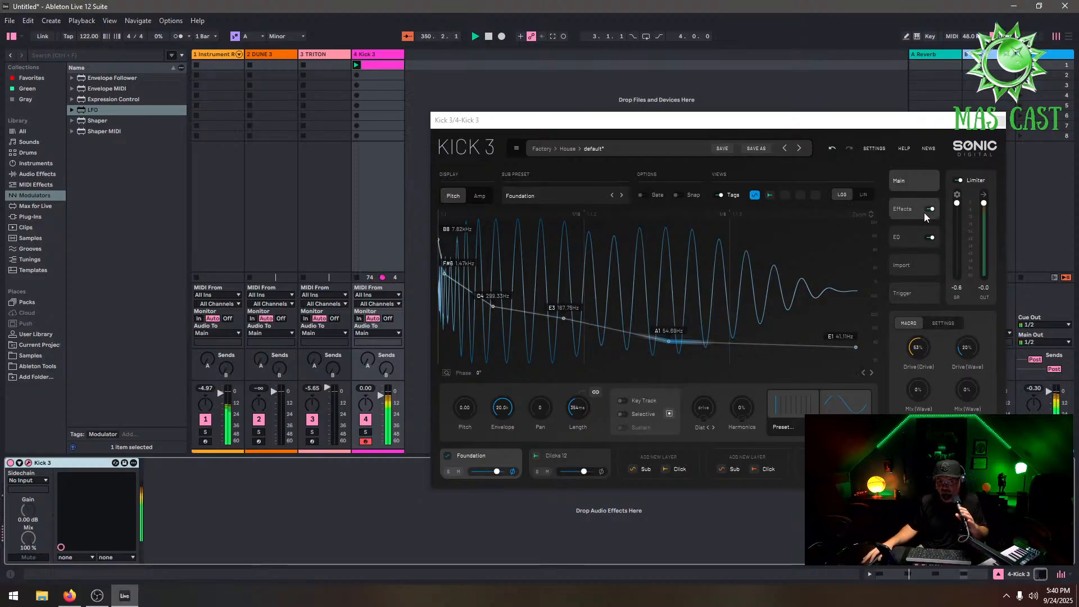
{"action": "left_click", "coordinate": [902, 209]}
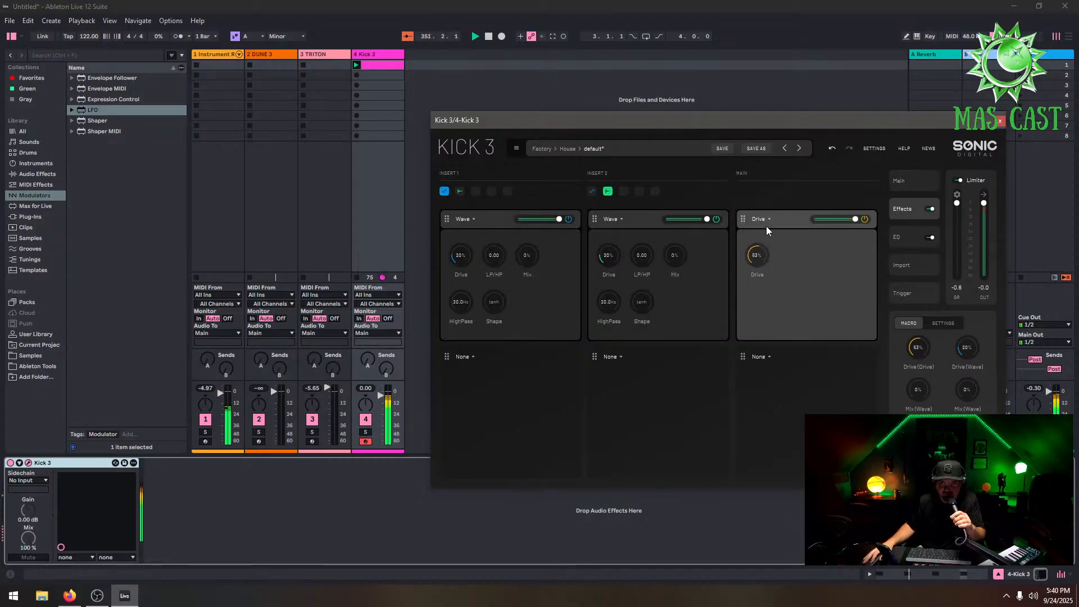
{"action": "left_click", "coordinate": [474, 357]}
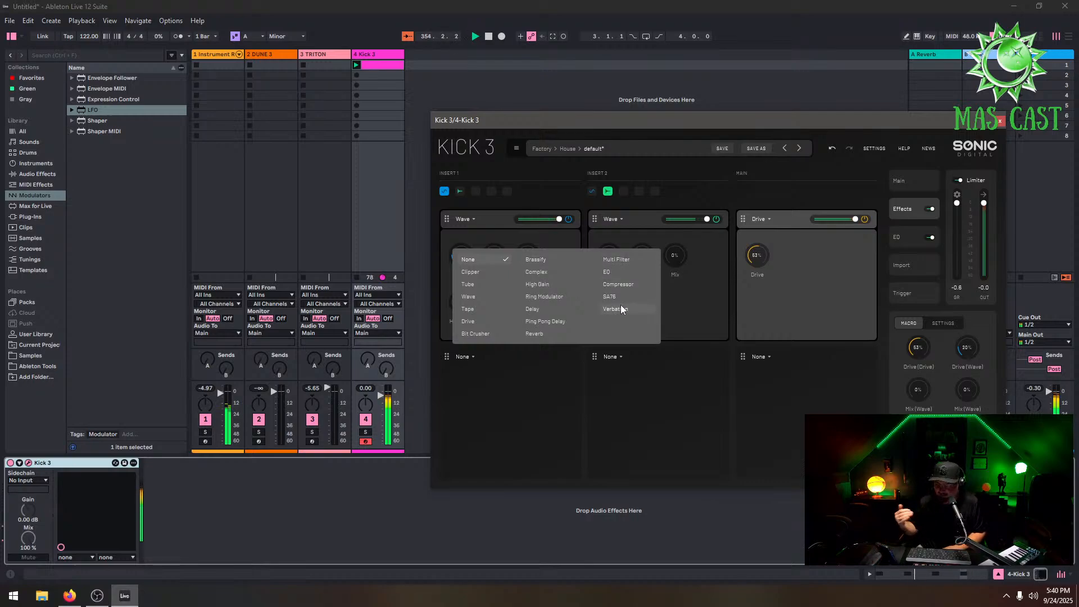
{"action": "left_click", "coordinate": [544, 335]}
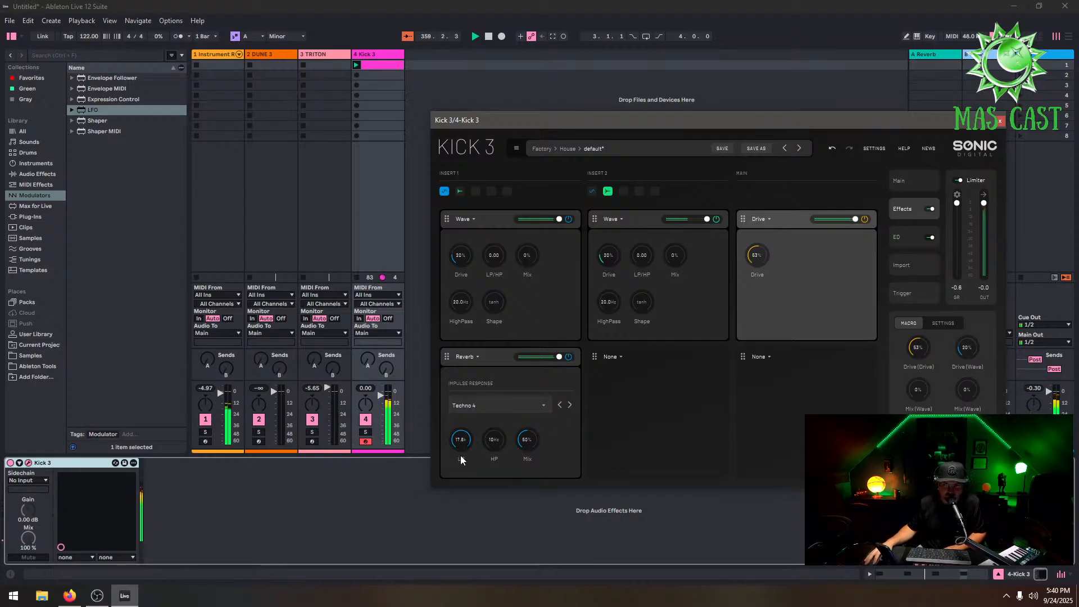
{"action": "left_click_drag", "start_coordinate": [463, 494], "coordinate": [468, 510]}
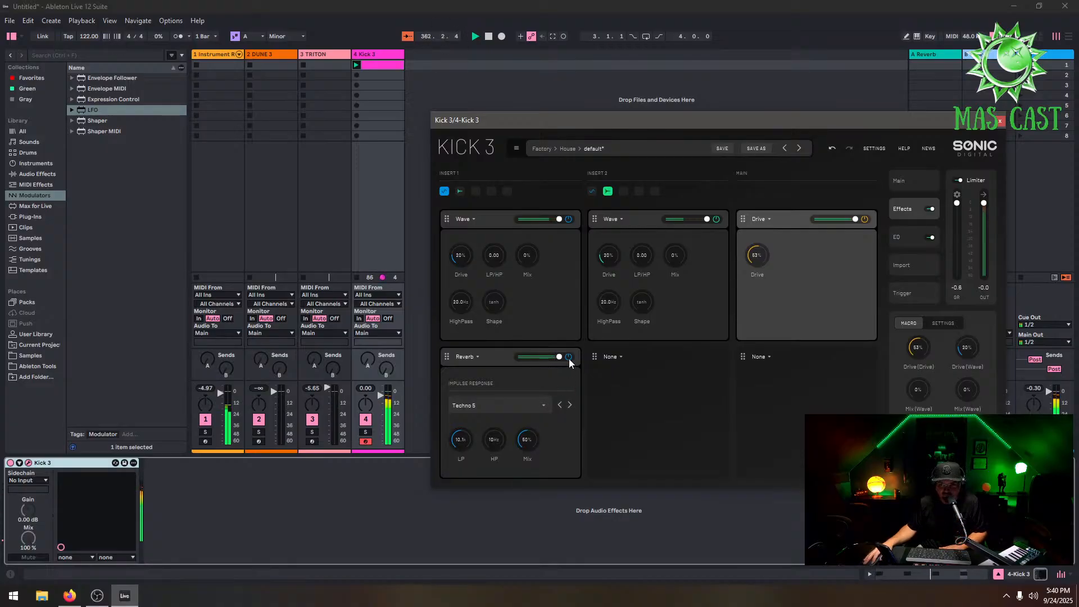
Swap that insert effect to Delay, bypass it, and close the Kick 3 plugin window
{"action": "left_click", "coordinate": [471, 359]}
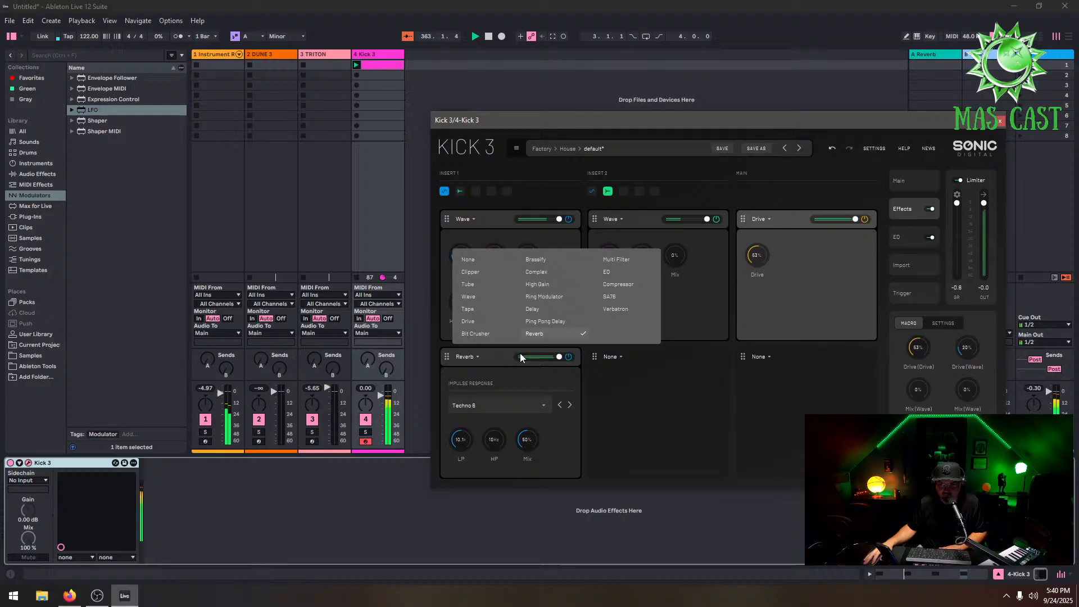
{"action": "left_click", "coordinate": [547, 309]}
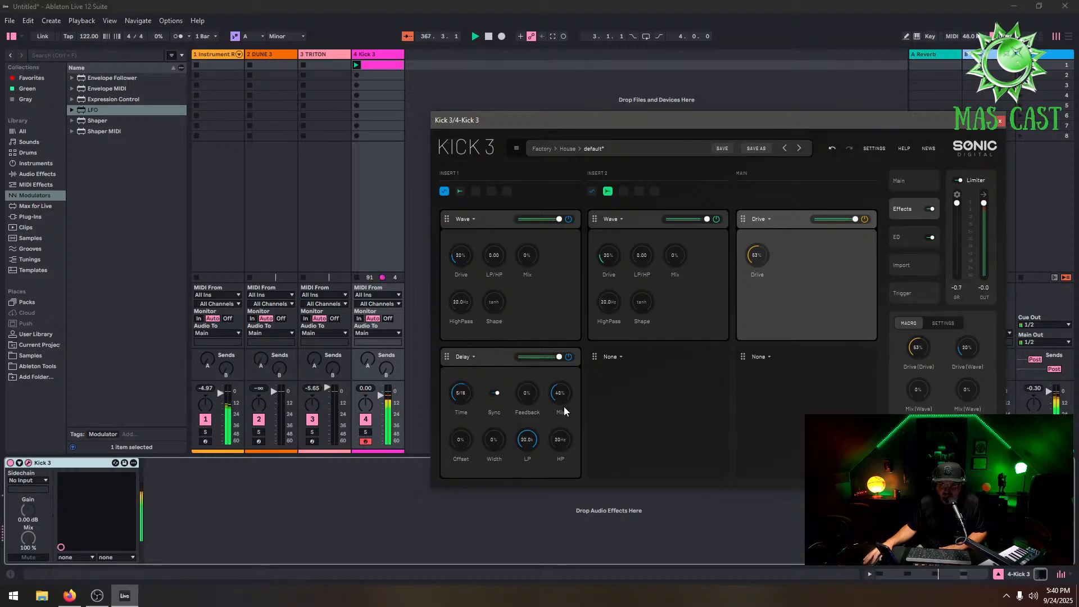
{"action": "left_click", "coordinate": [568, 356]}
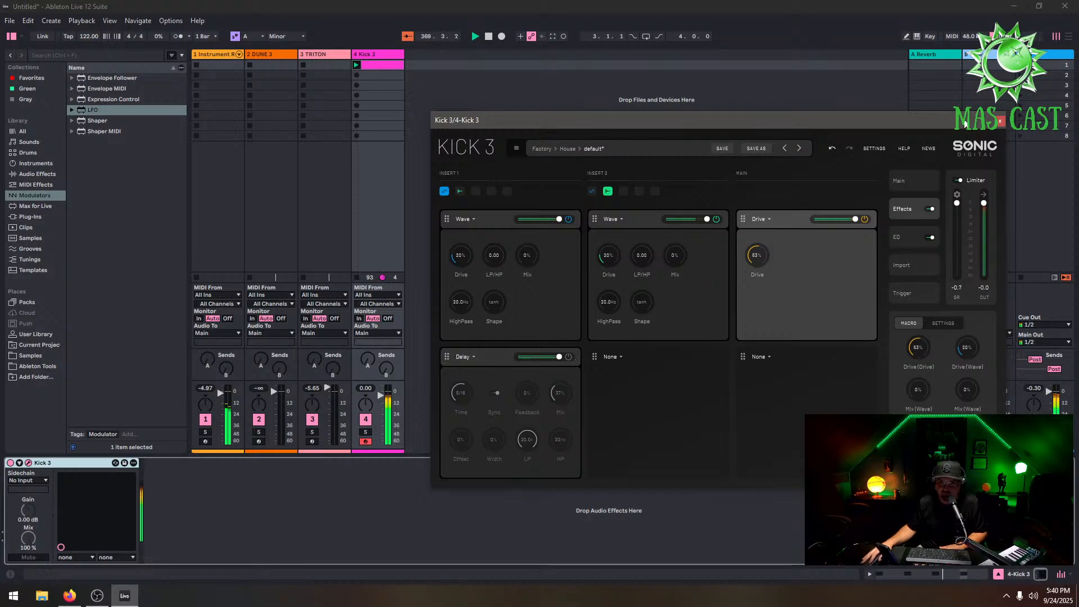
{"action": "left_click", "coordinate": [1000, 121]}
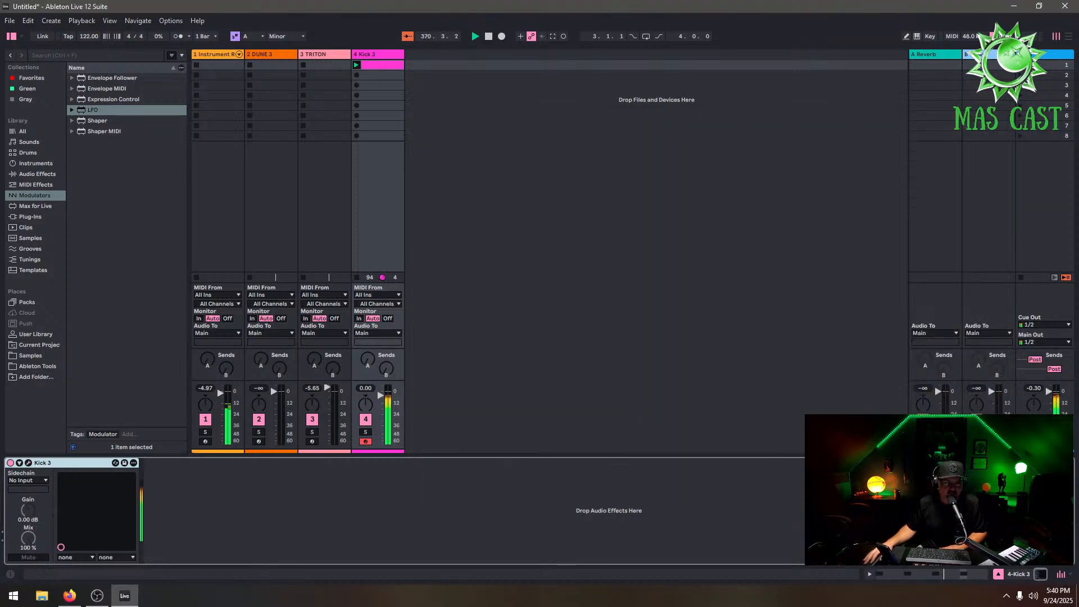
Browse the Samples library to Techno > Four4 Progressive Techno > loops > top_loops
{"action": "left_click", "coordinate": [31, 216]}
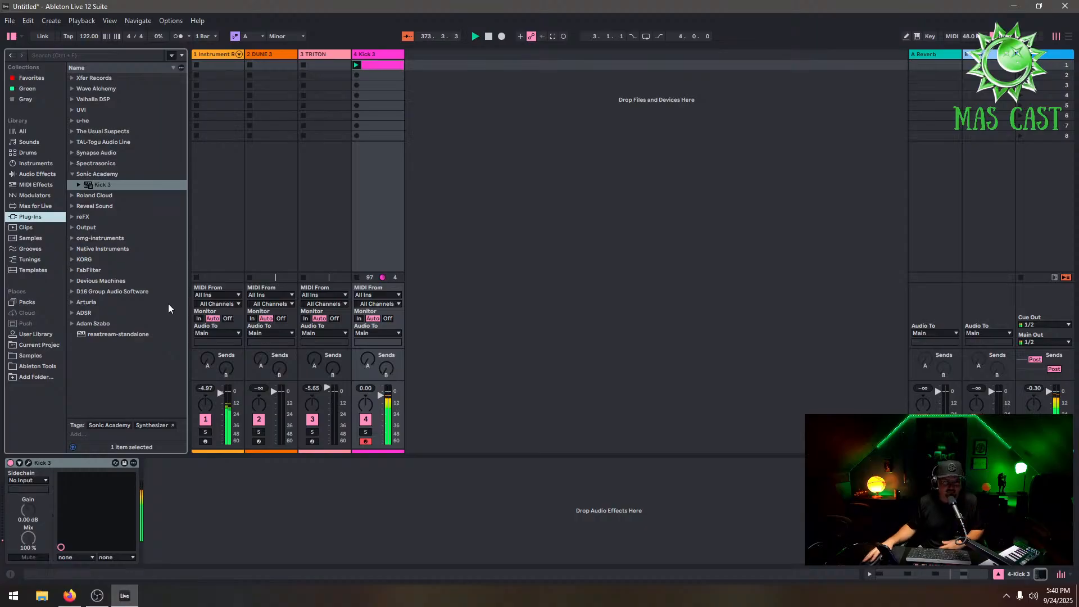
{"action": "left_click", "coordinate": [51, 365]}
{"action": "left_click", "coordinate": [37, 357]}
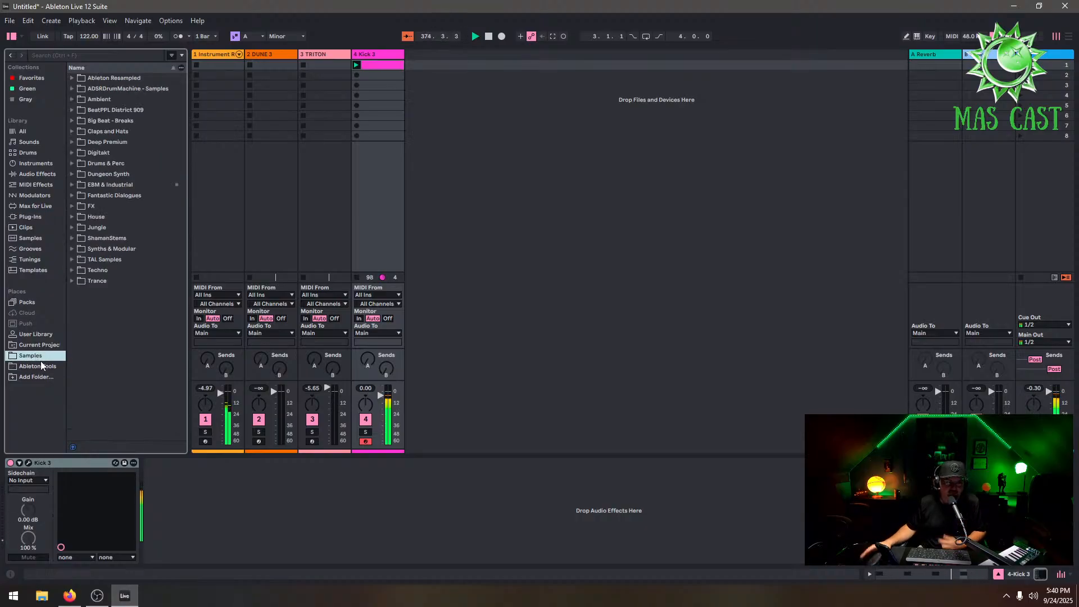
{"action": "left_click", "coordinate": [72, 270]}
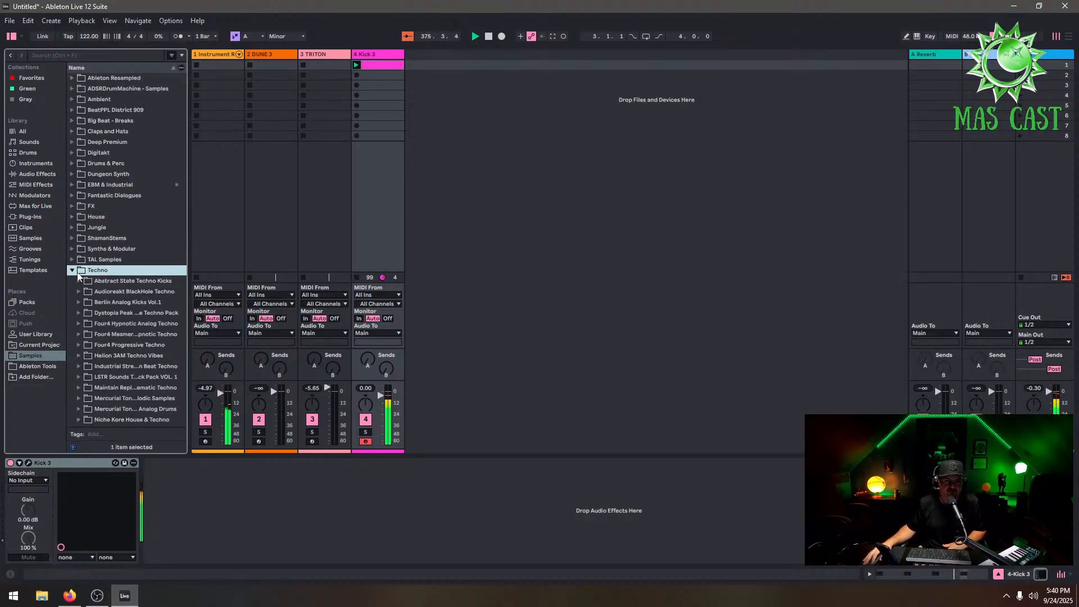
{"action": "scroll", "coordinate": [167, 322], "scroll_direction": "down", "scroll_amount": 3}
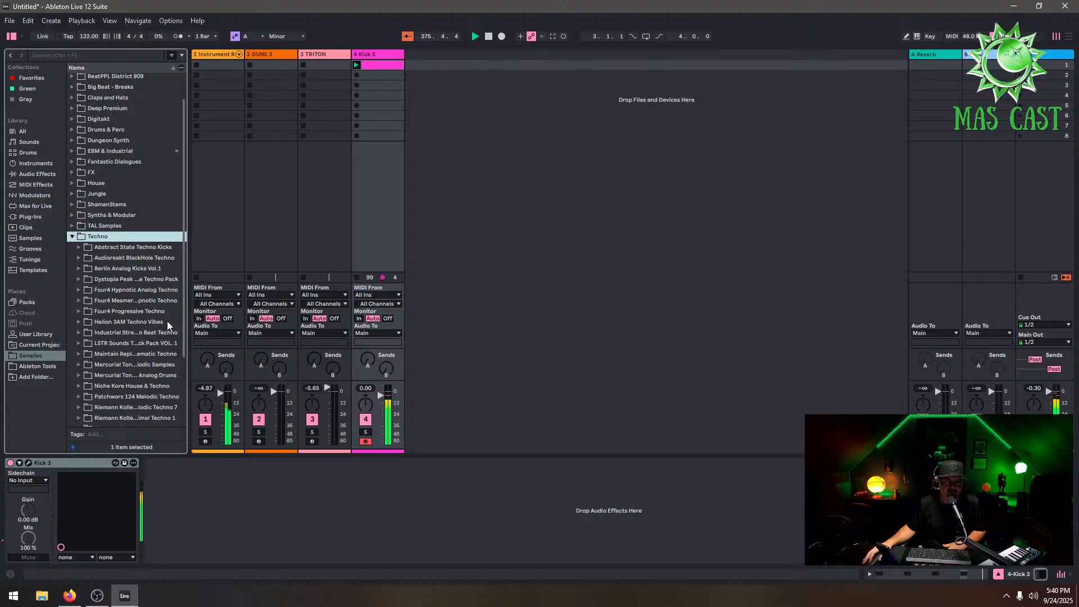
{"action": "left_click", "coordinate": [78, 311]}
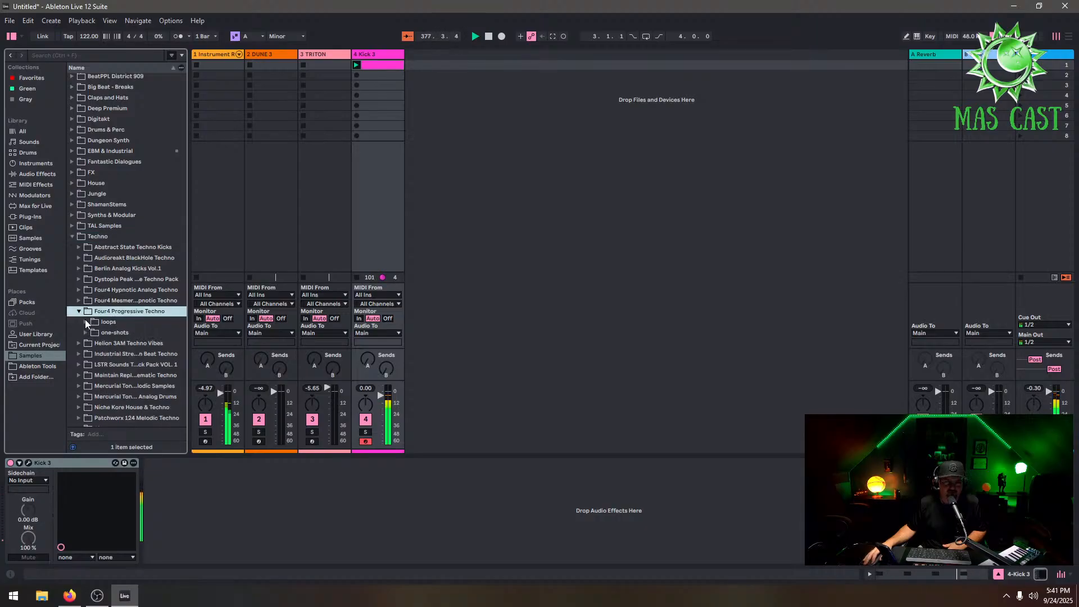
{"action": "left_click", "coordinate": [85, 320]}
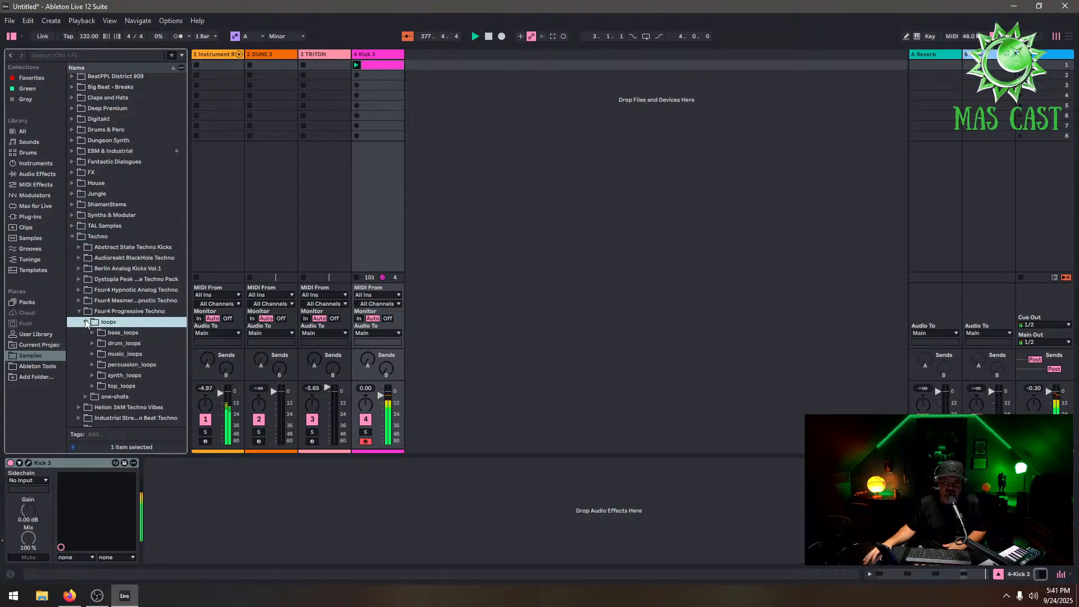
{"action": "left_click", "coordinate": [92, 386]}
{"action": "scroll", "coordinate": [153, 380], "scroll_direction": "down", "scroll_amount": 3}
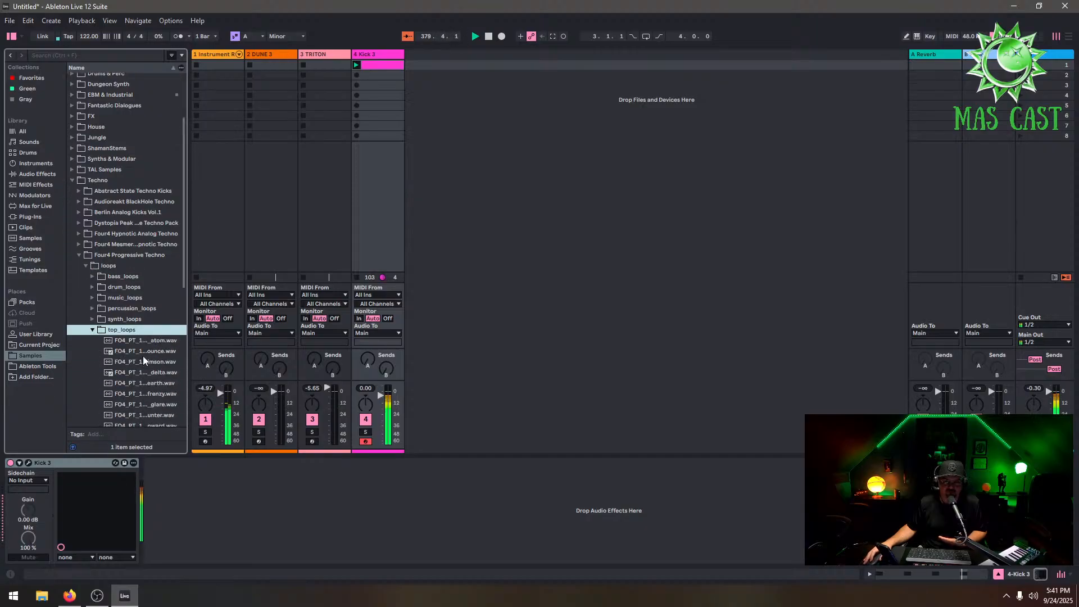
Preview the top loops and add FO4_PT_123_top_earth.wav as a new audio track, launching its clip
{"action": "left_click", "coordinate": [152, 341]}
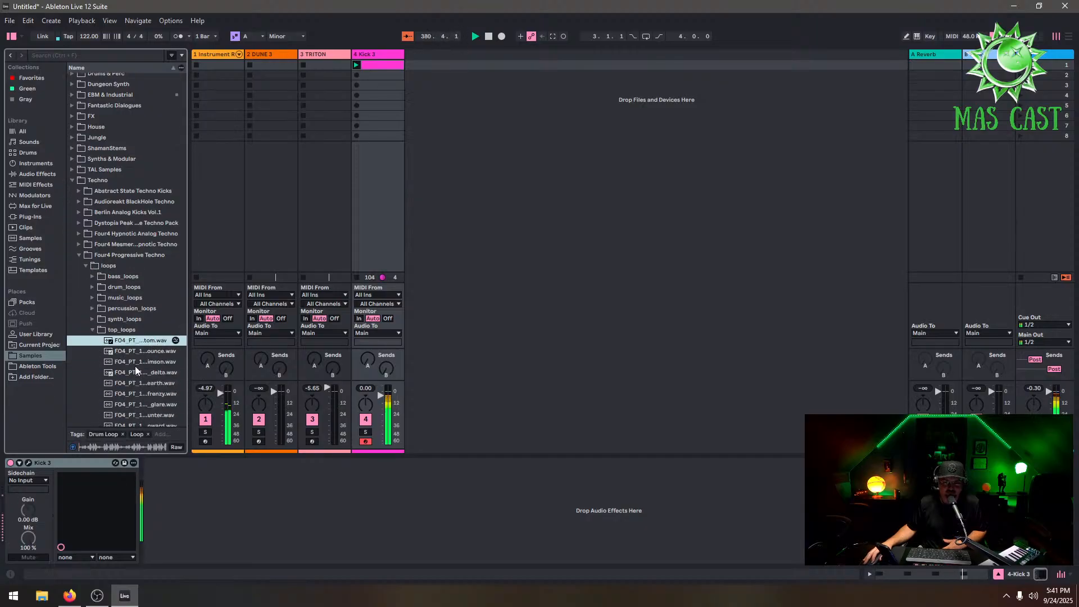
{"action": "scroll", "coordinate": [146, 346], "scroll_direction": "down", "scroll_amount": 1}
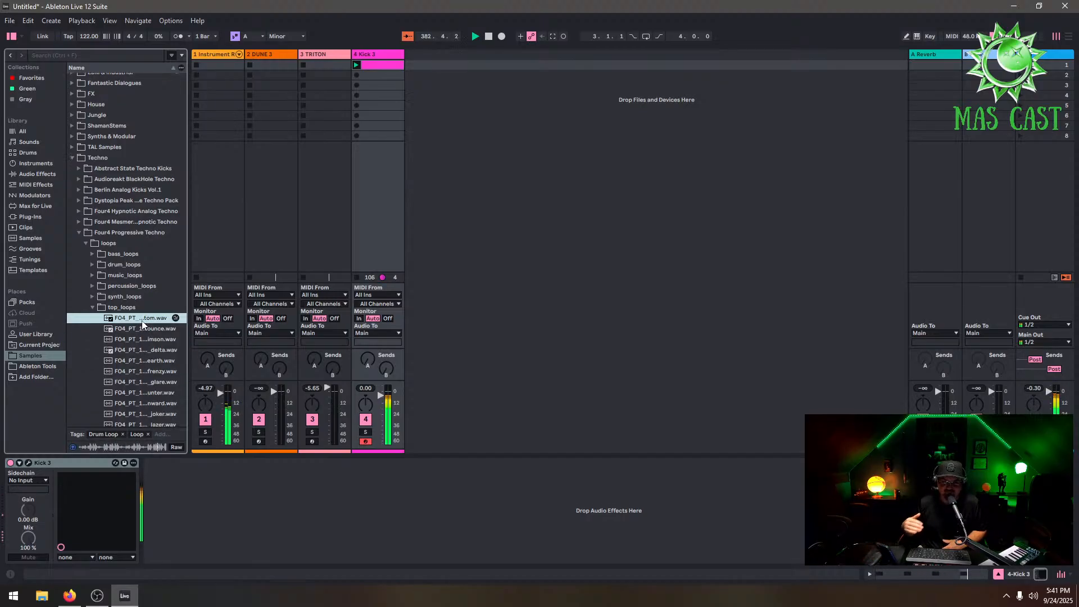
{"action": "left_click", "coordinate": [157, 363]}
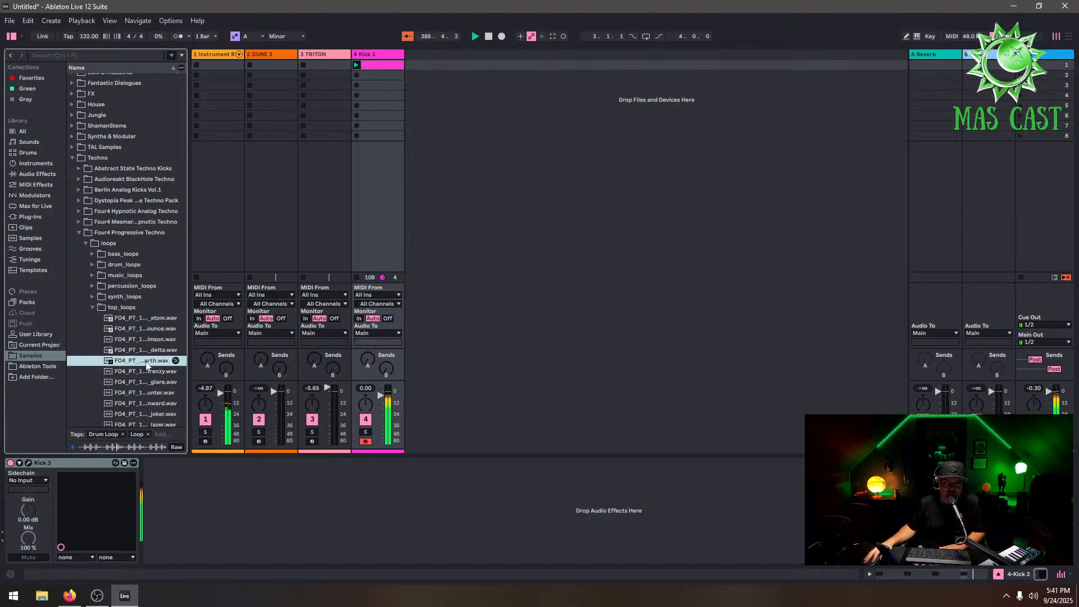
{"action": "left_click_drag", "start_coordinate": [437, 144], "coordinate": [401, 62]}
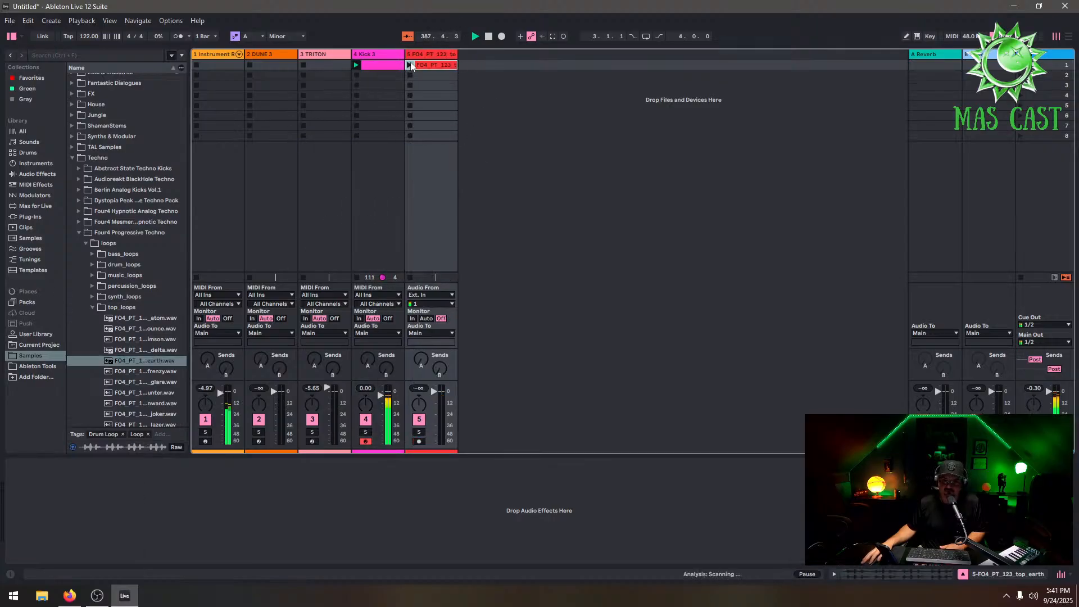
{"action": "left_click", "coordinate": [410, 65]}
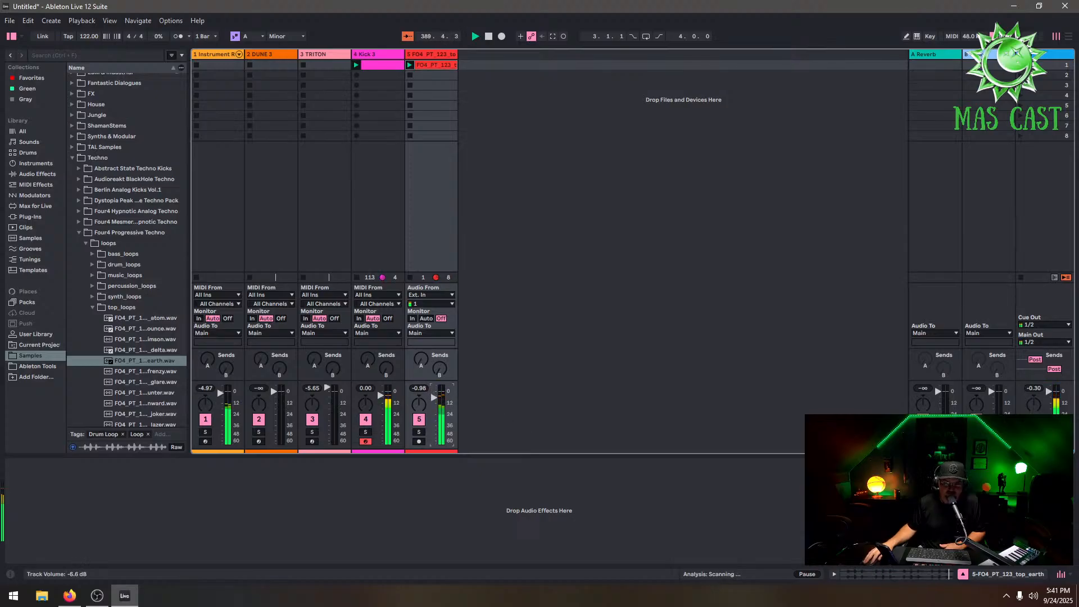
{"action": "left_click", "coordinate": [430, 55]}
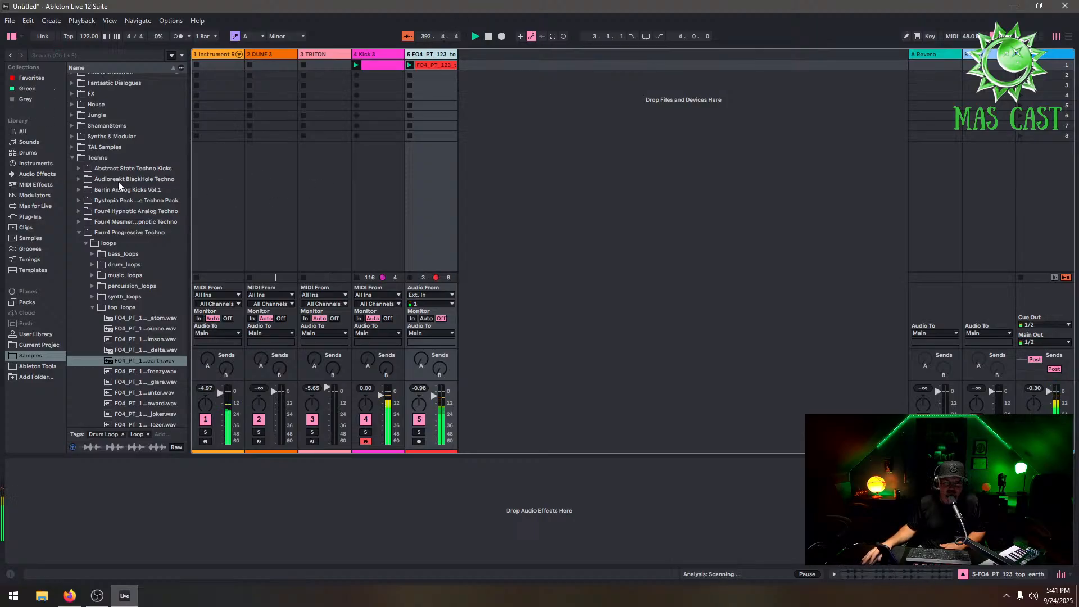
Load the Gentle Squeeze compressor preset from Audio Effects onto the loop track
{"action": "left_click", "coordinate": [45, 207]}
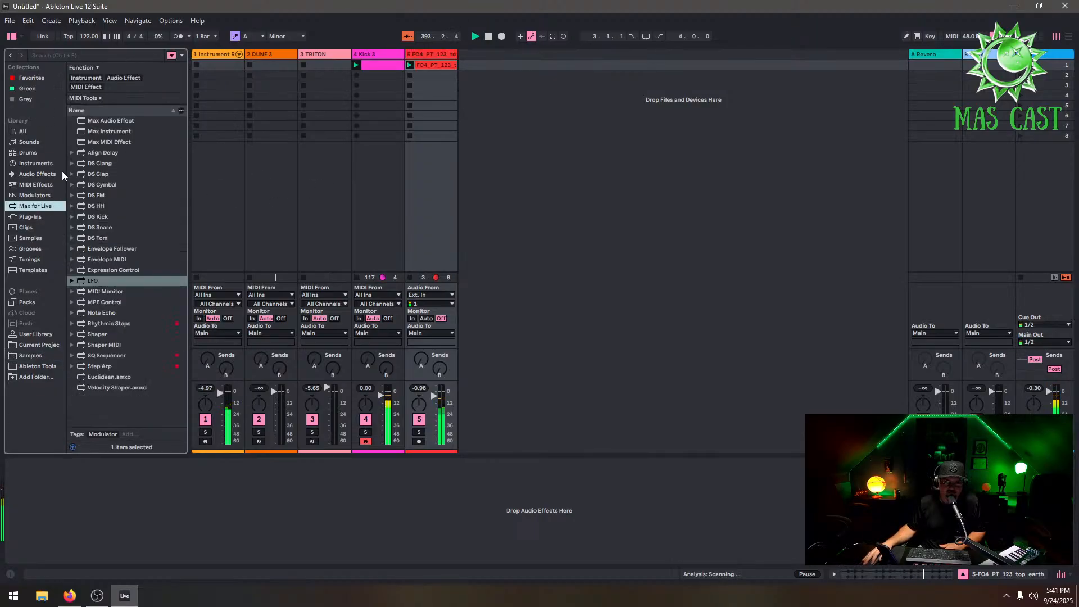
{"action": "left_click", "coordinate": [40, 197]}
{"action": "left_click", "coordinate": [42, 184]}
{"action": "left_click", "coordinate": [40, 175]}
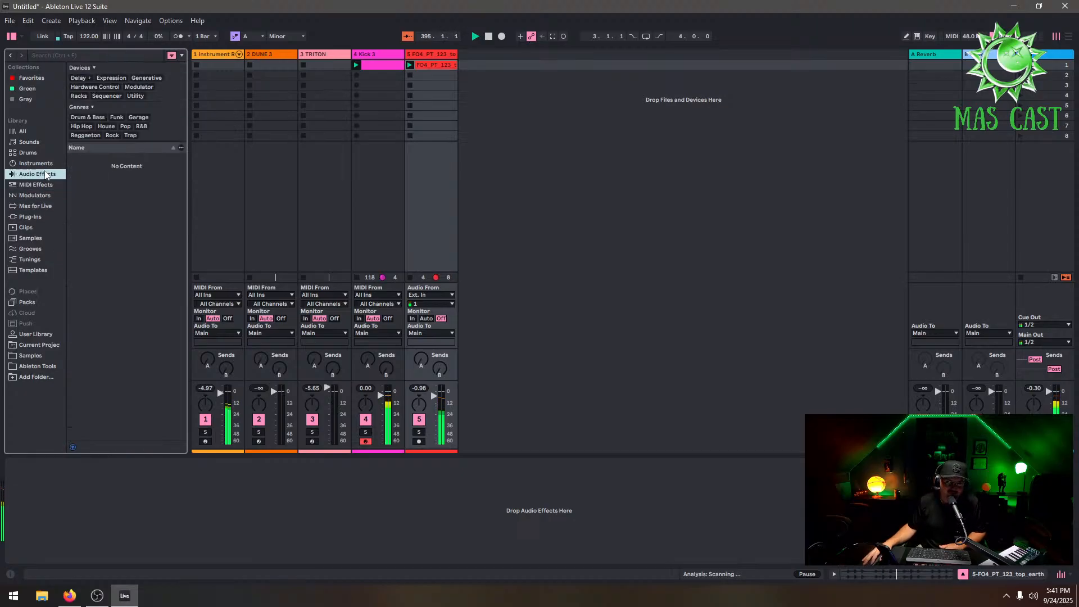
{"action": "left_click", "coordinate": [82, 214]}
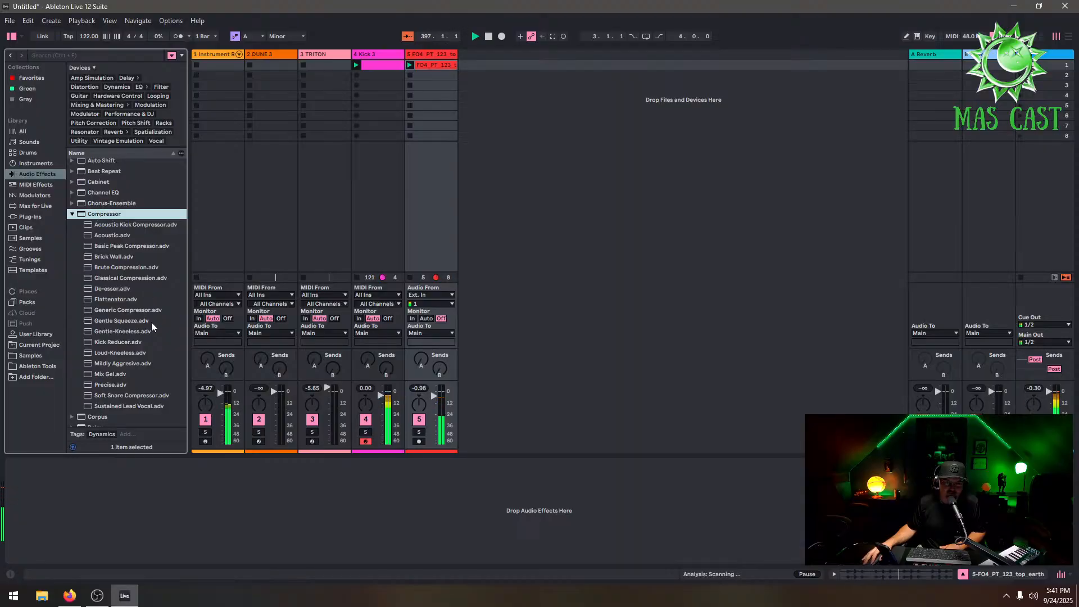
{"action": "left_click", "coordinate": [137, 322]}
{"action": "left_click_drag", "start_coordinate": [262, 453], "coordinate": [295, 500]}
{"action": "left_click", "coordinate": [34, 473]}
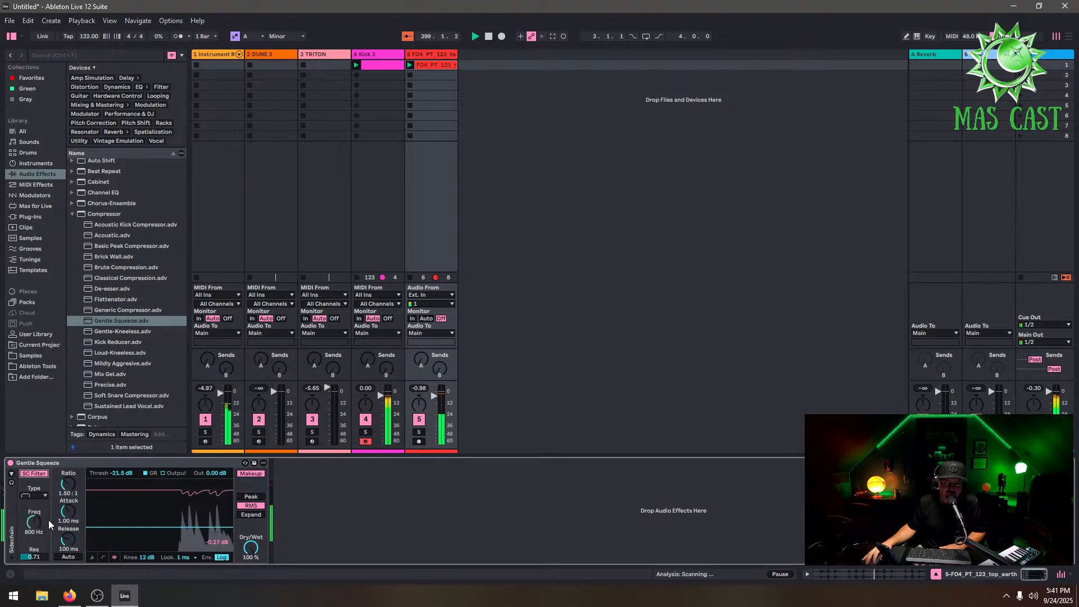
Sidechain the compressor externally from 4-Kick 3, then set the ratio to 2.57:1 and attack to 0.09 ms
{"action": "left_click", "coordinate": [436, 396]}
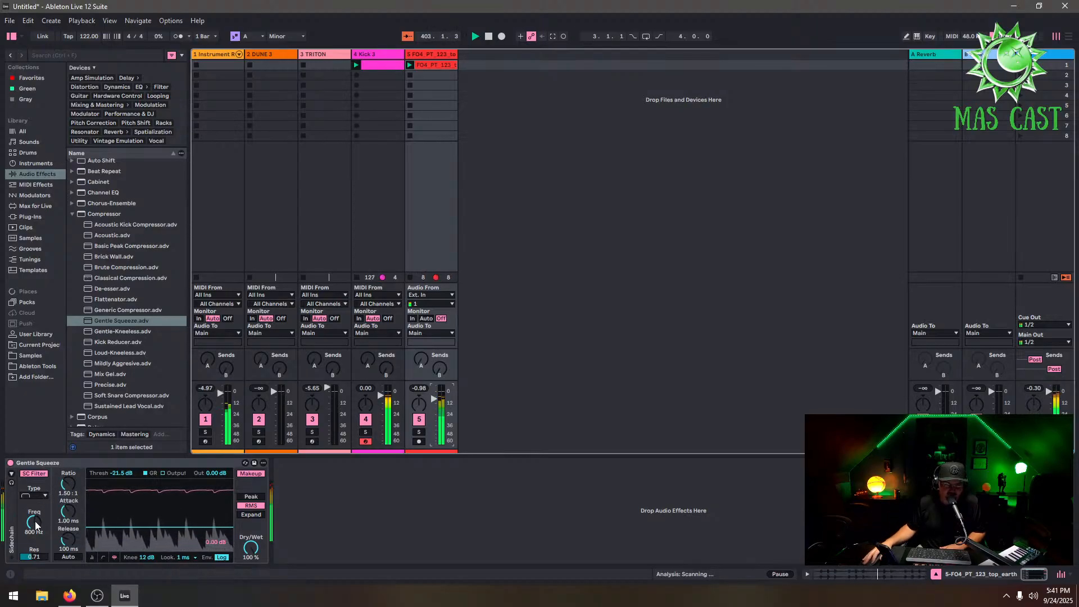
{"action": "left_click", "coordinate": [11, 474]}
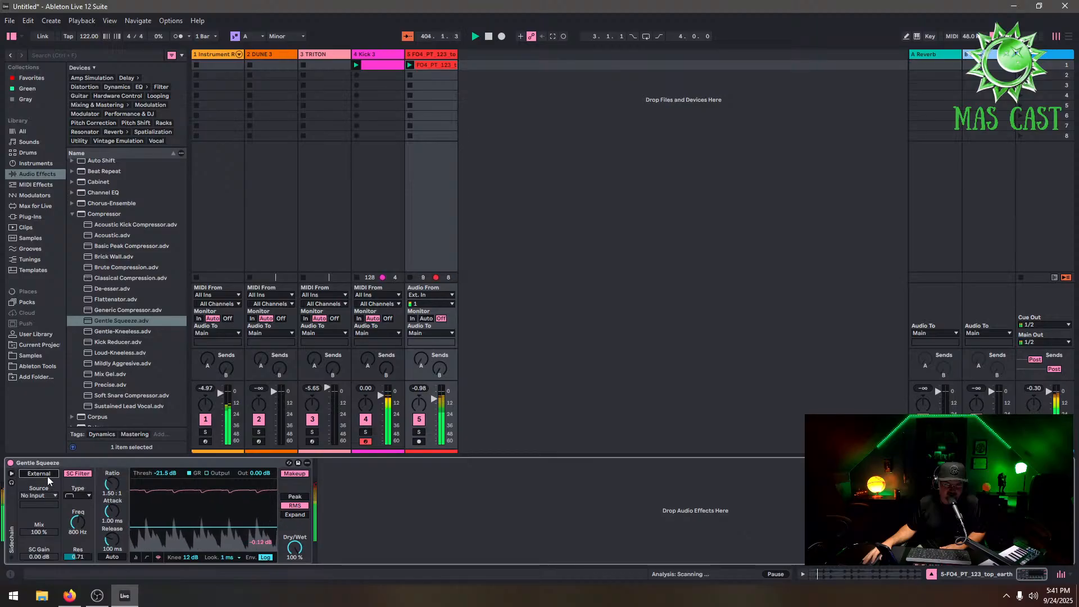
{"action": "left_click", "coordinate": [47, 495]}
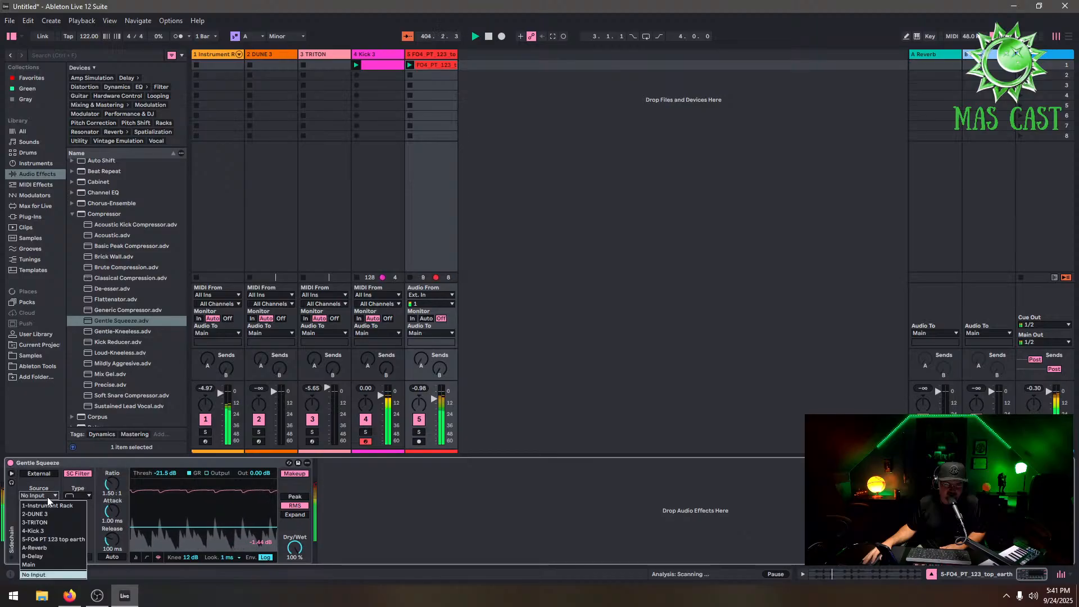
{"action": "left_click", "coordinate": [62, 530]}
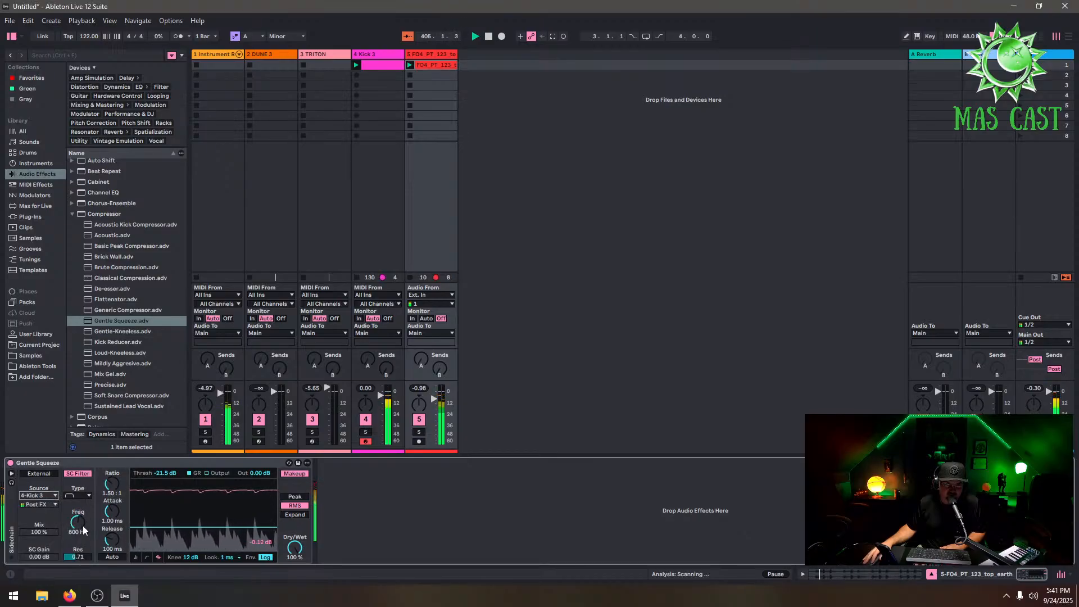
{"action": "left_click_drag", "start_coordinate": [113, 487], "coordinate": [113, 465]}
{"action": "left_click_drag", "start_coordinate": [112, 510], "coordinate": [113, 556]}
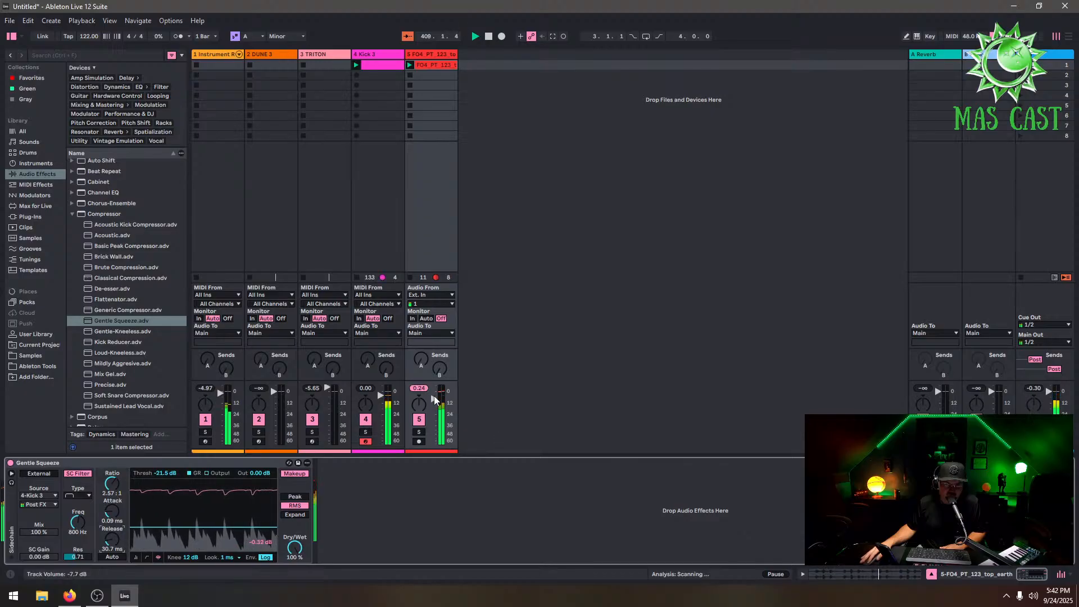
Lower the loop track's volume and turn up its send A
{"action": "left_click_drag", "start_coordinate": [433, 398], "coordinate": [434, 405]}
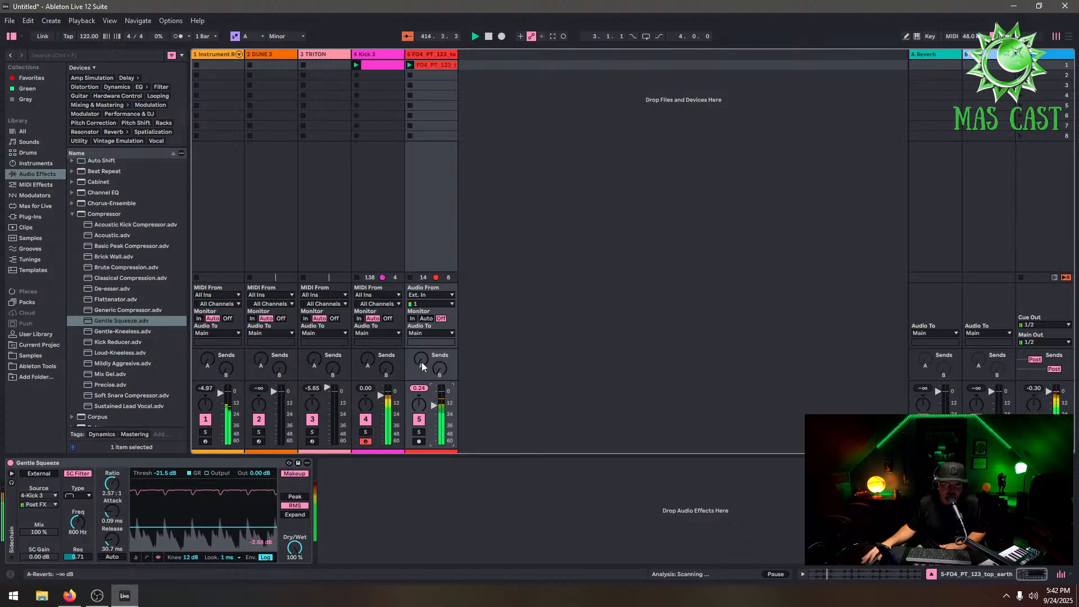
{"action": "left_click_drag", "start_coordinate": [422, 362], "coordinate": [421, 348]}
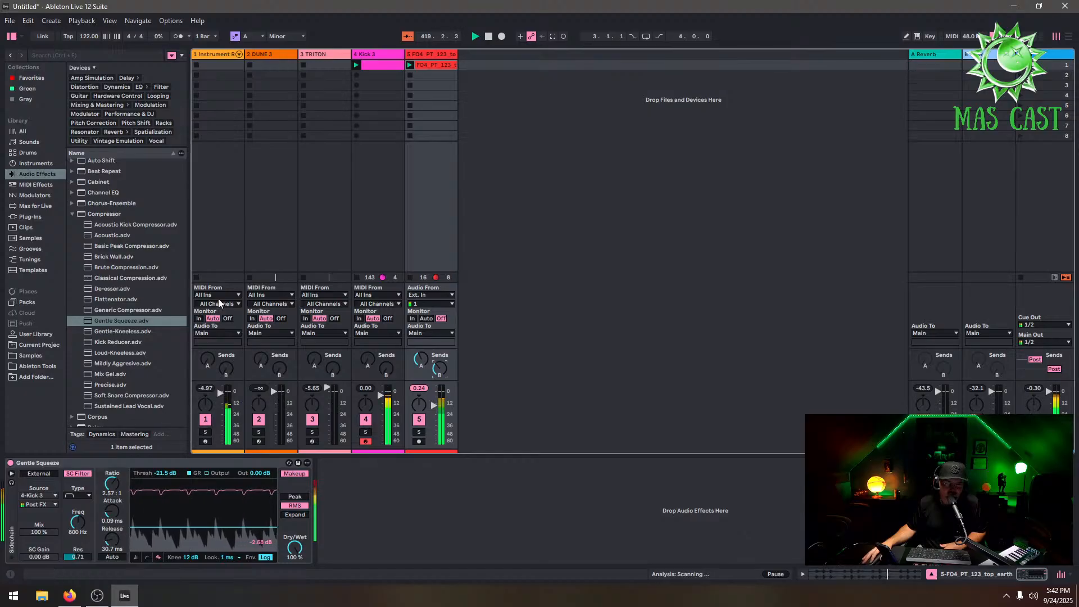
Select track 1 and switch the pad synth's display to its modulation matrix
{"action": "left_click", "coordinate": [213, 55]}
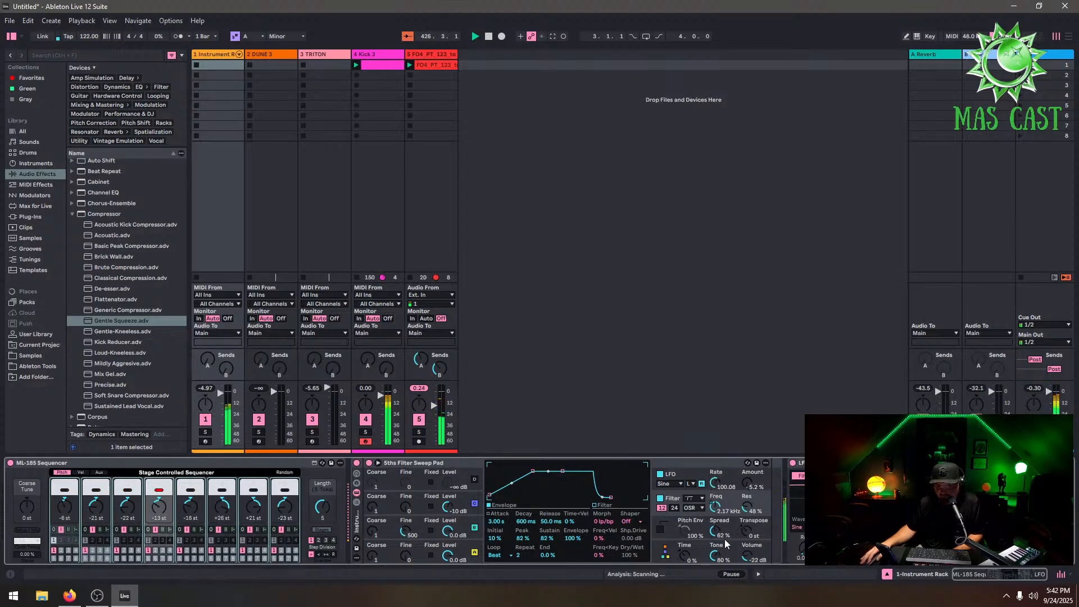
{"action": "mouse_move", "coordinate": [723, 554]}
{"action": "left_mouse_down"}
{"action": "mouse_move", "coordinate": [723, 539]}
{"action": "mouse_move", "coordinate": [715, 570]}
{"action": "mouse_move", "coordinate": [715, 544]}
{"action": "left_mouse_up"}
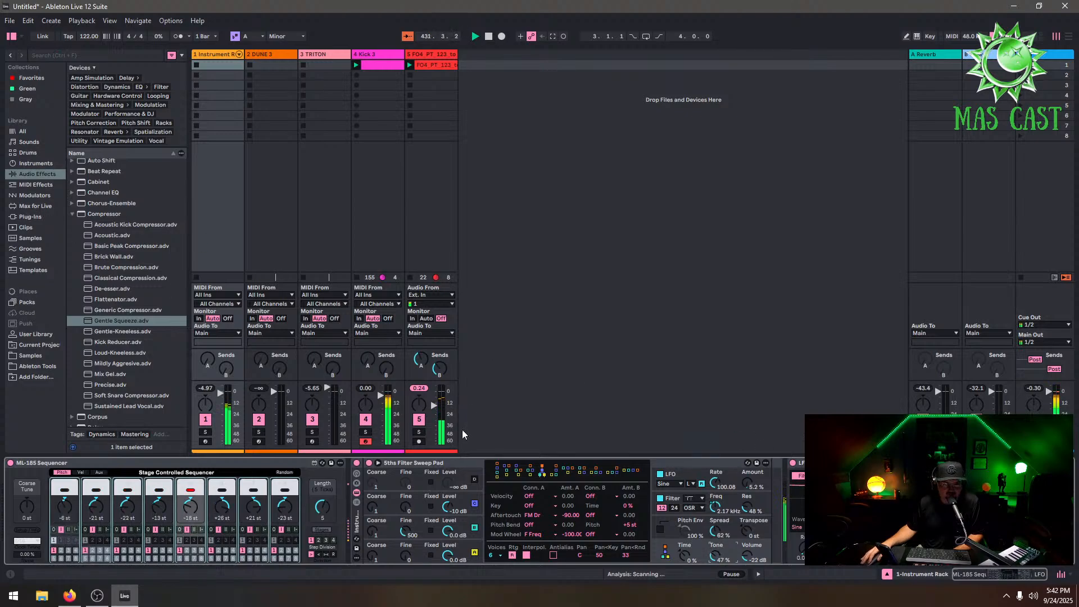
Group the Kick 3 track and the loop track together
{"action": "left_click_drag", "start_coordinate": [433, 404], "coordinate": [433, 406]}
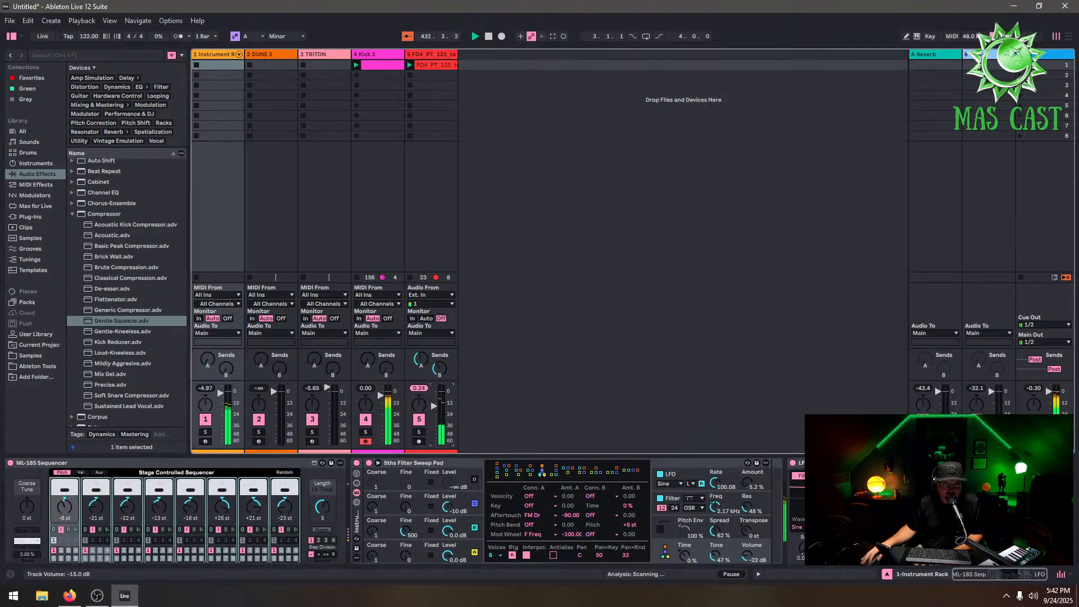
{"action": "left_click", "coordinate": [373, 55]}
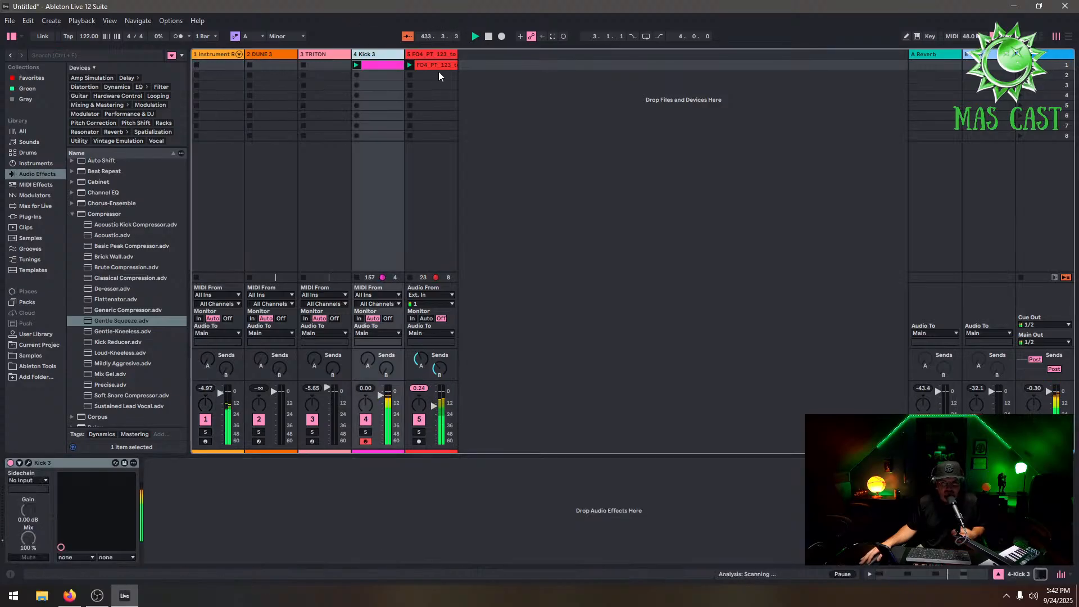
{"action": "left_click", "coordinate": [437, 54]}
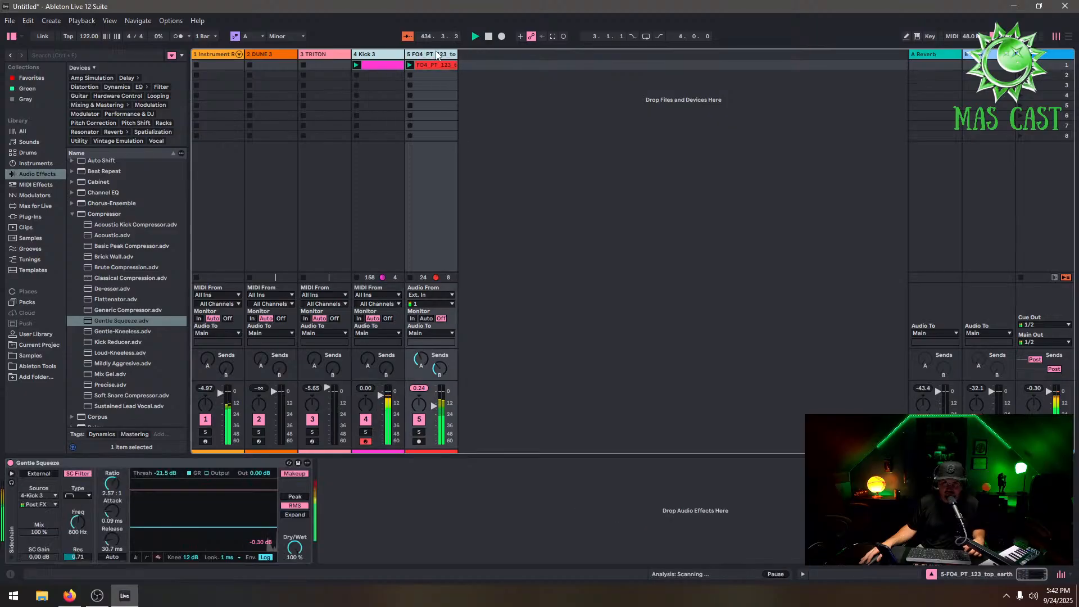
{"action": "right_click", "coordinate": [436, 54]}
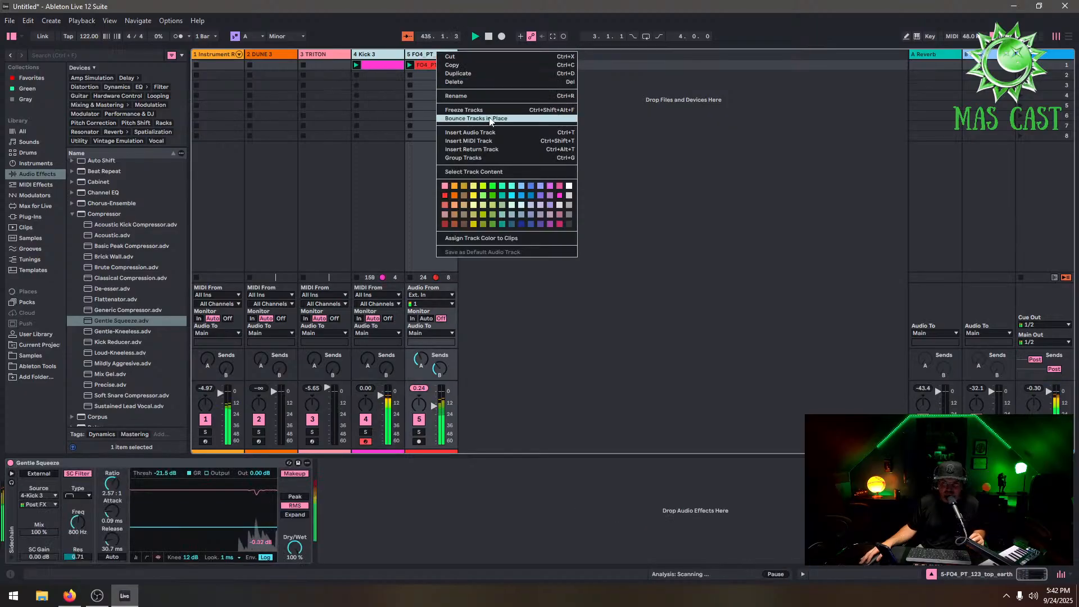
{"action": "left_click", "coordinate": [495, 157]}
Bypass and re-enable the loop track's Gentle Squeeze compressor to compare the sidechain effect
{"action": "left_click", "coordinate": [484, 66]}
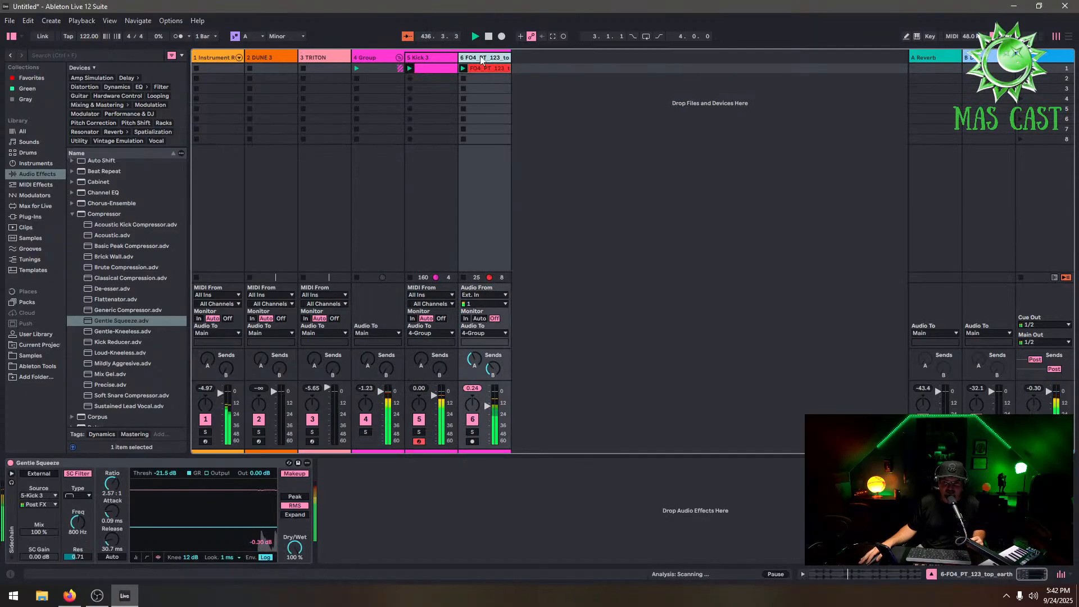
{"action": "left_click", "coordinate": [10, 463]}
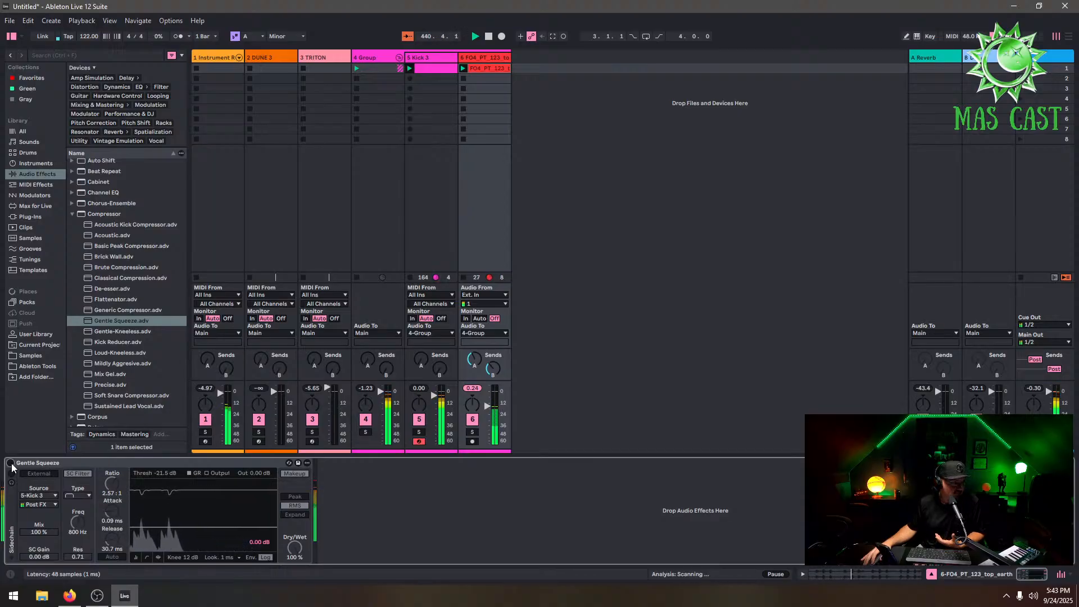
{"action": "left_click", "coordinate": [10, 463]}
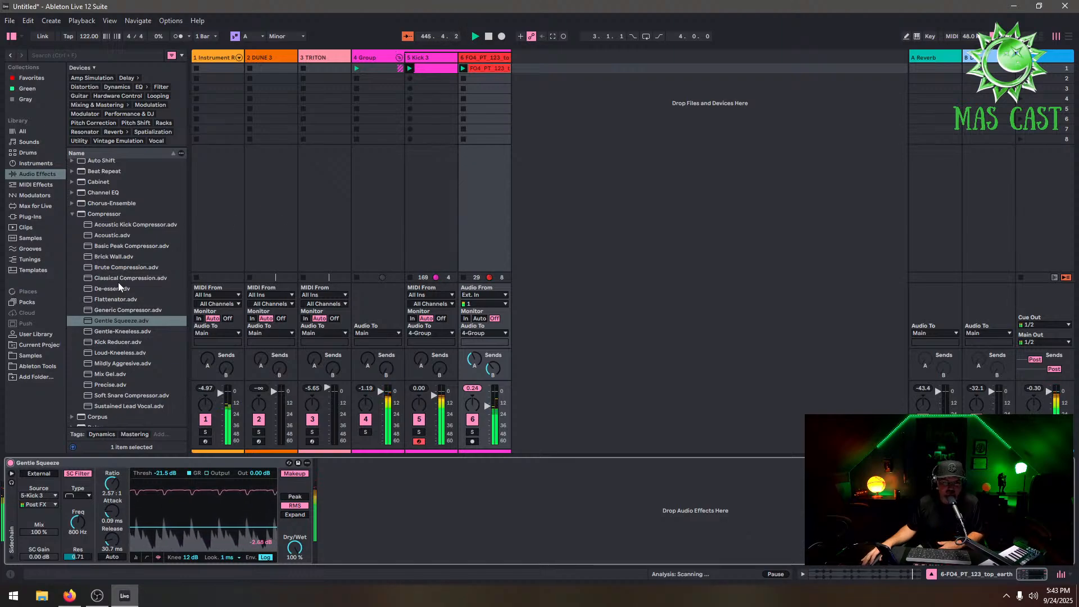
Load the Glue Compressor from Audio Effects onto the group track
{"action": "left_click", "coordinate": [73, 213]}
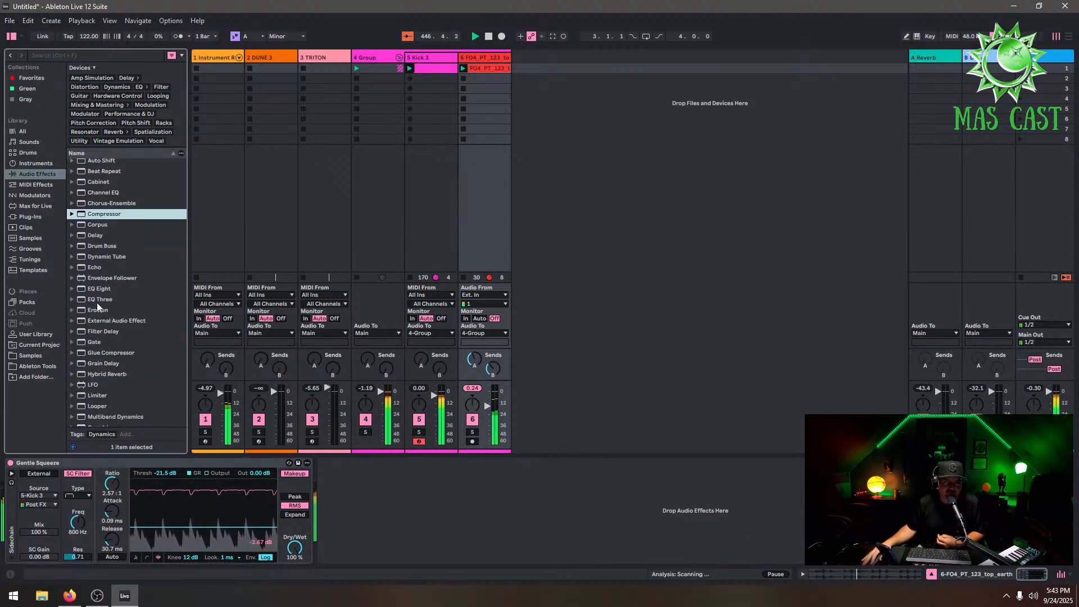
{"action": "left_click", "coordinate": [96, 353]}
{"action": "left_click", "coordinate": [385, 58]}
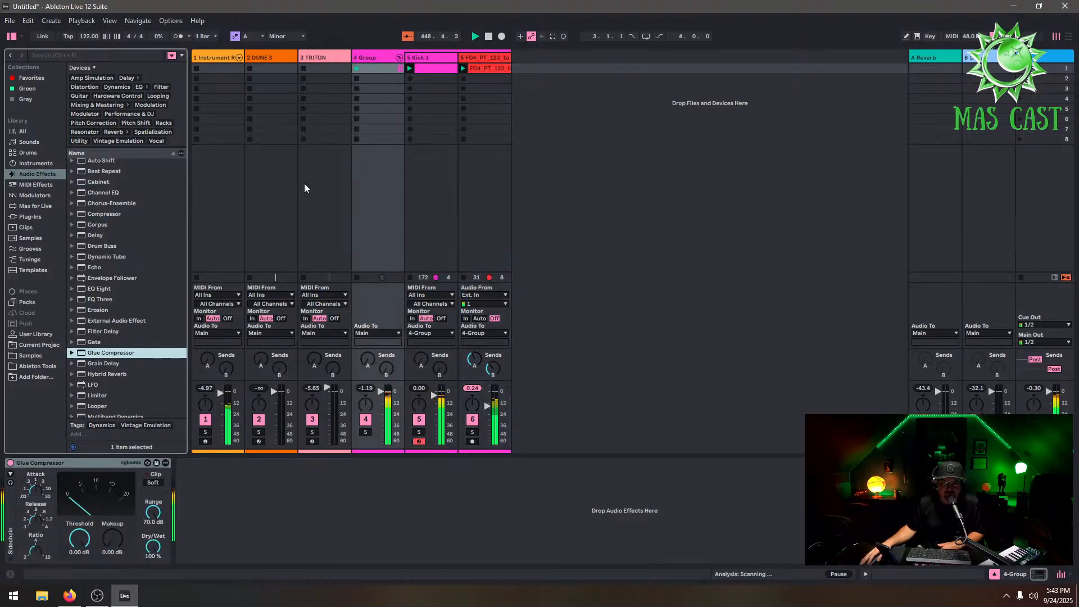
Set the Glue Compressor's threshold to -6.57 dB, makeup to 2.70 dB and dry/wet to 48%
{"action": "left_click_drag", "start_coordinate": [89, 542], "coordinate": [90, 553]}
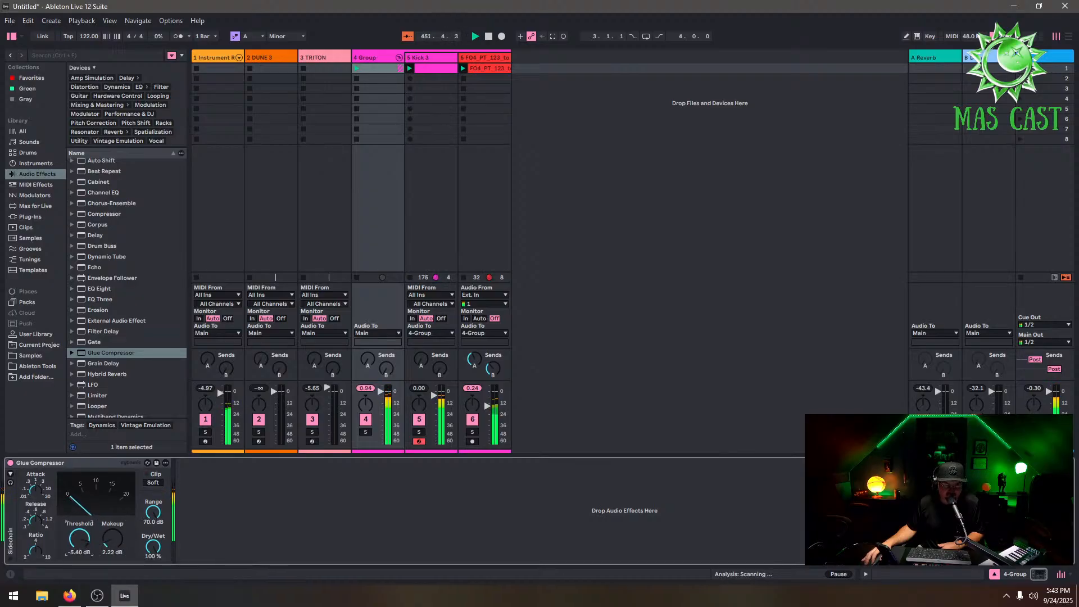
{"action": "left_click_drag", "start_coordinate": [95, 543], "coordinate": [95, 546]}
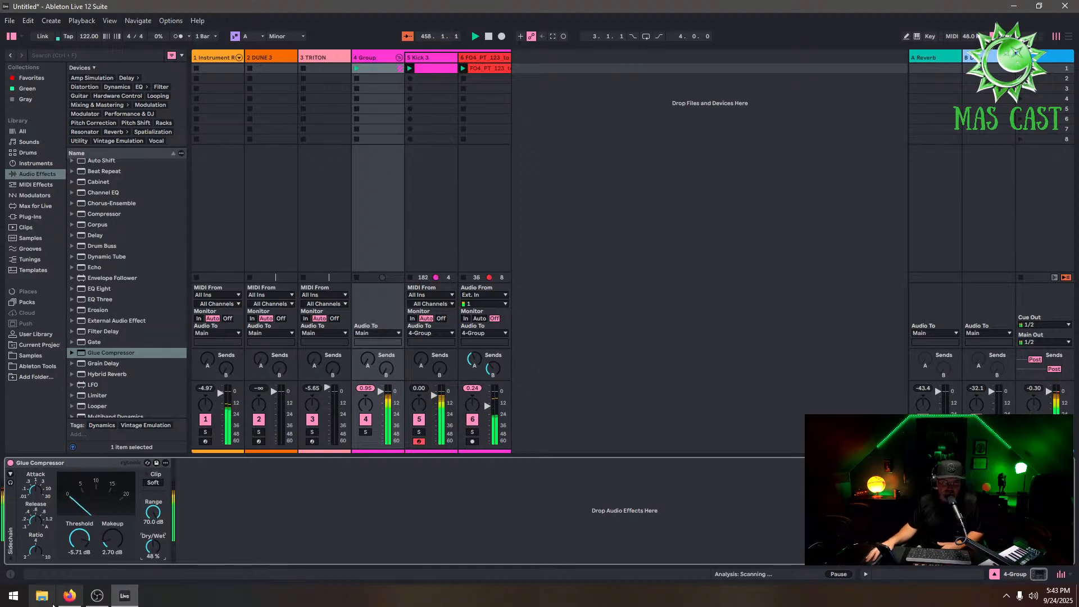
{"action": "left_click_drag", "start_coordinate": [78, 543], "coordinate": [77, 554]}
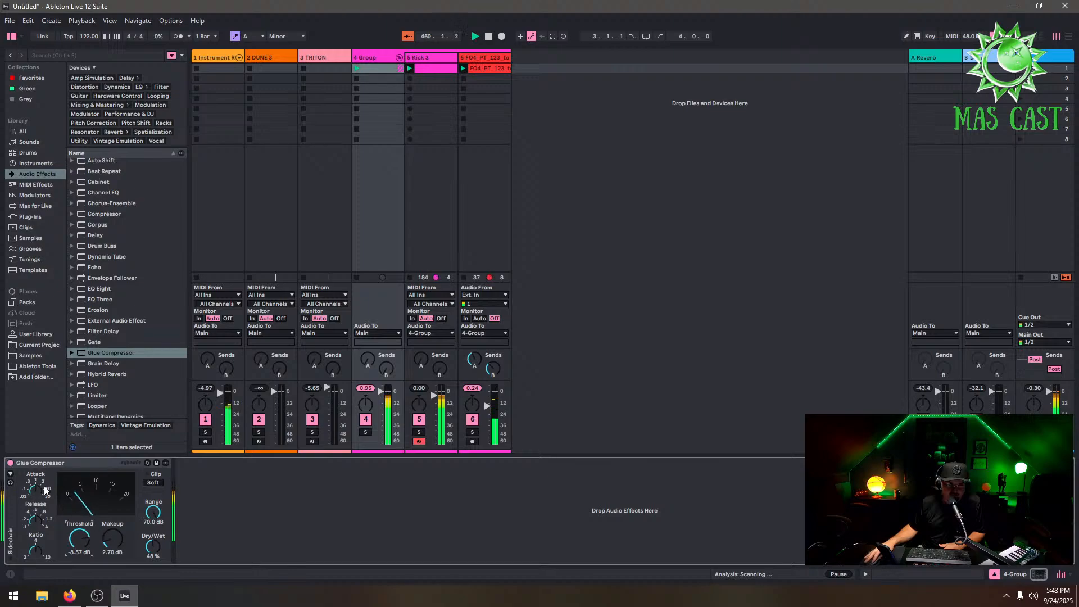
Compare the group with the Glue Compressor bypassed and active, checking the devices on the loop and kick tracks
{"action": "left_click", "coordinate": [11, 463]}
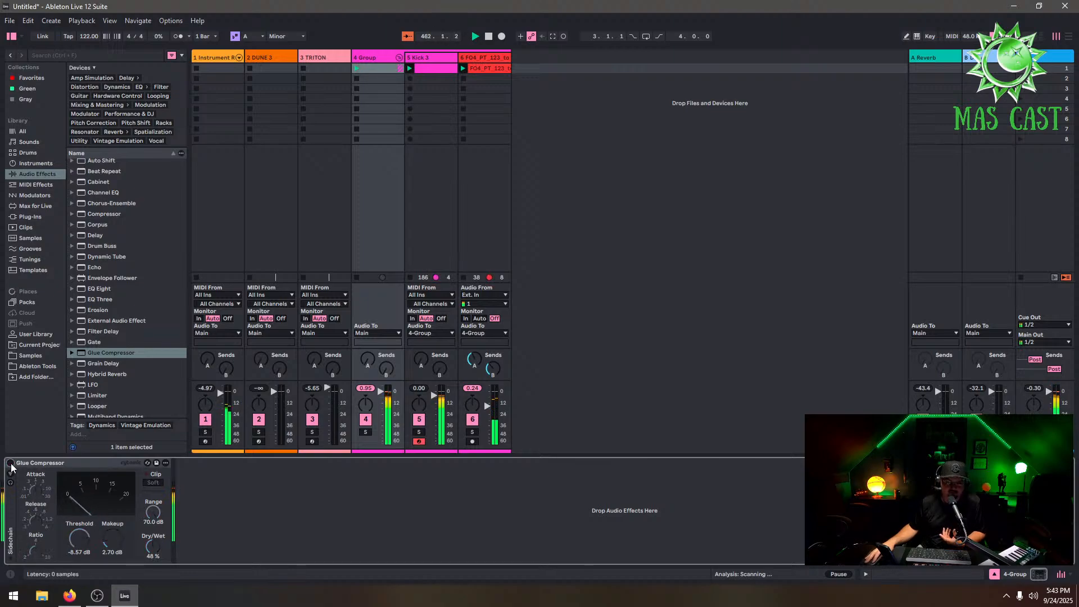
{"action": "left_click", "coordinate": [11, 463]}
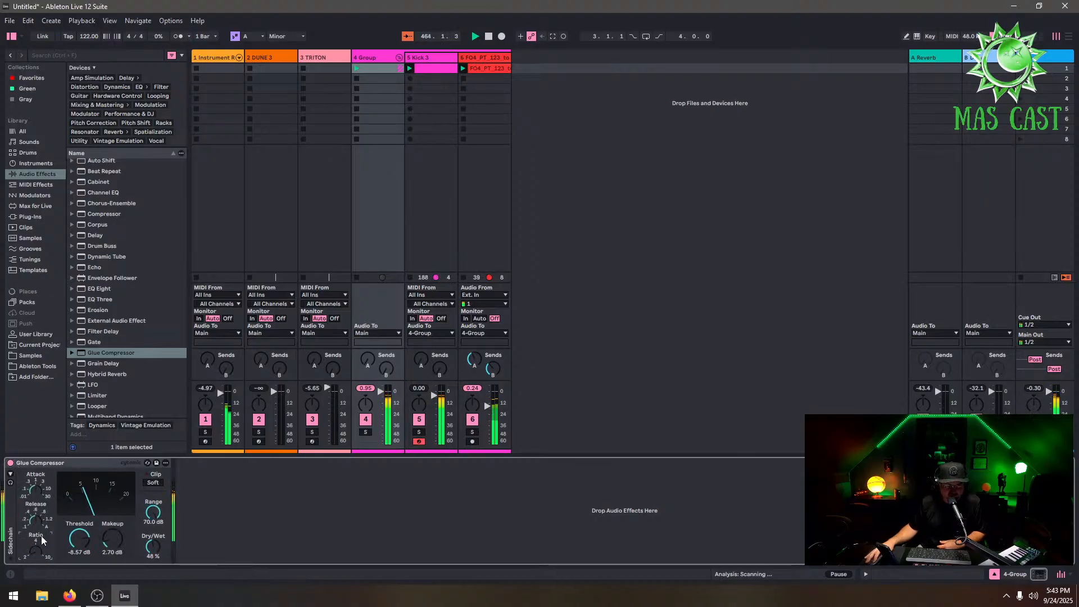
{"action": "left_click", "coordinate": [11, 463]}
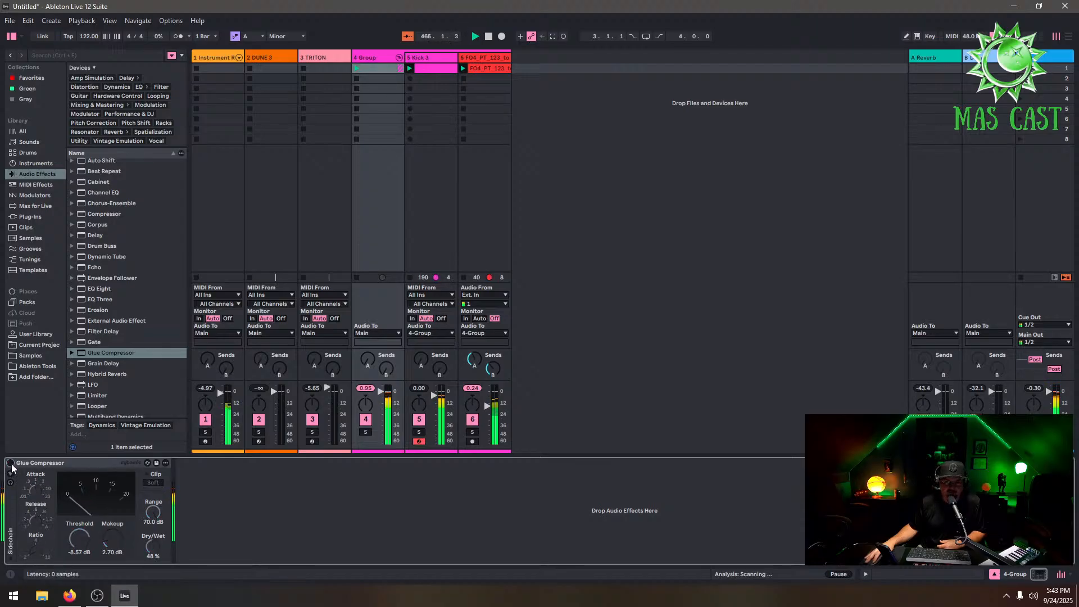
{"action": "left_click", "coordinate": [11, 464]}
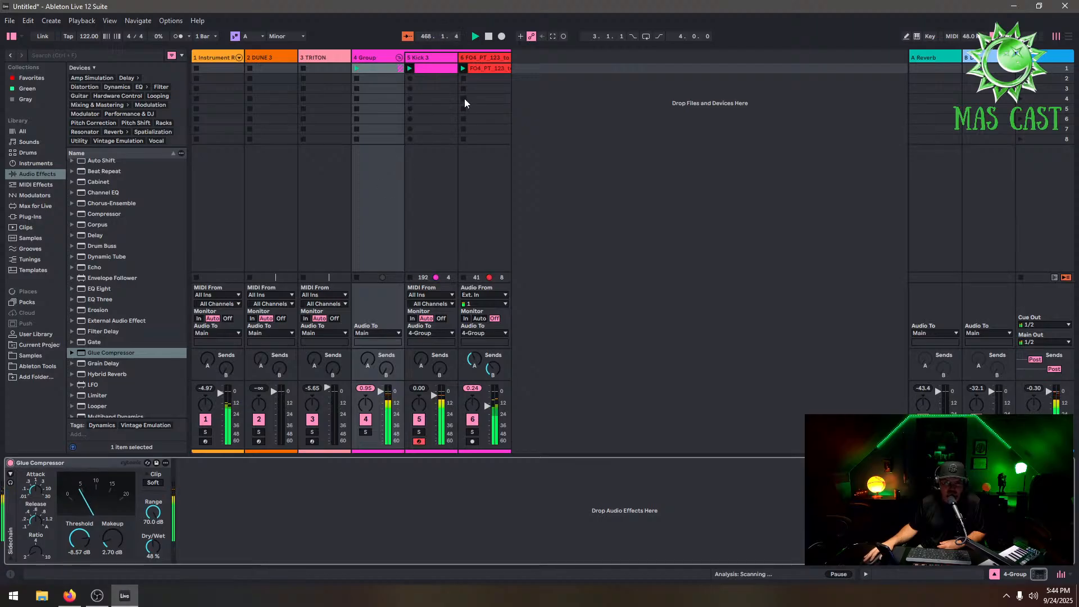
{"action": "left_click", "coordinate": [488, 60]}
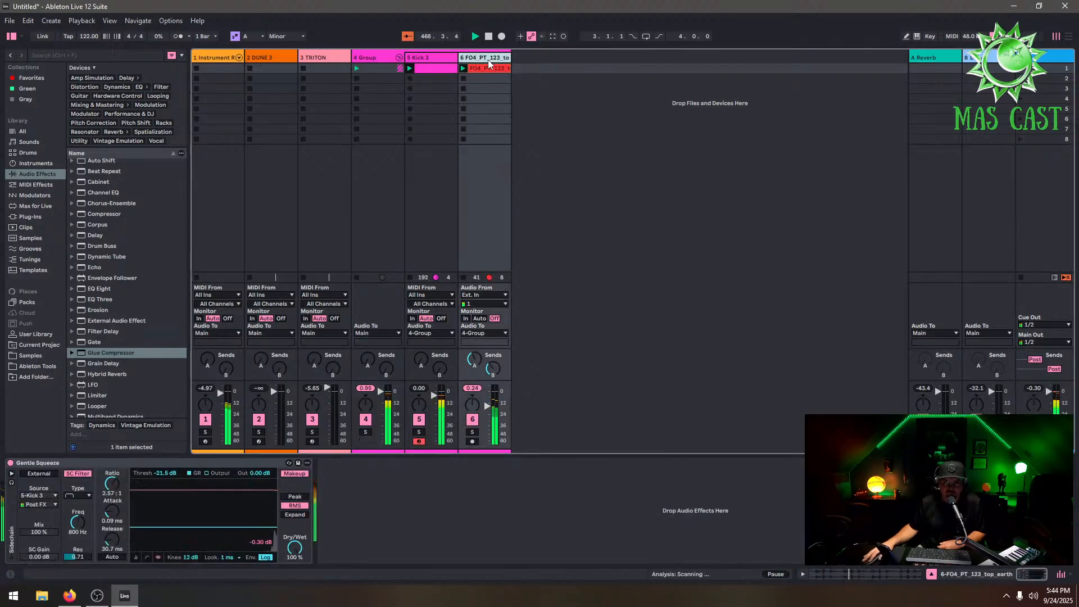
{"action": "left_click", "coordinate": [436, 55]}
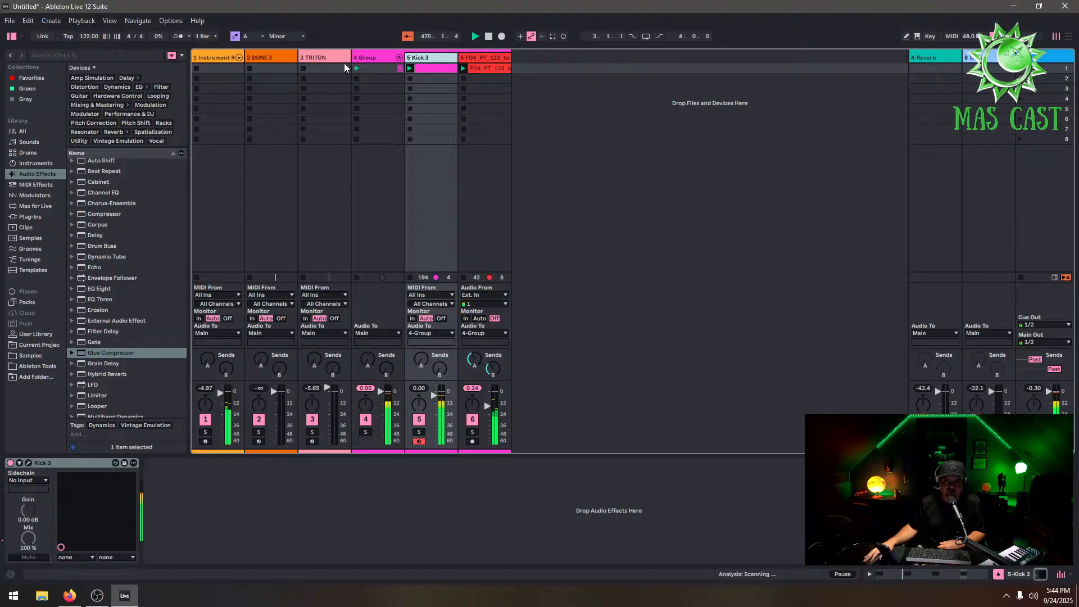
{"action": "left_click", "coordinate": [383, 59]}
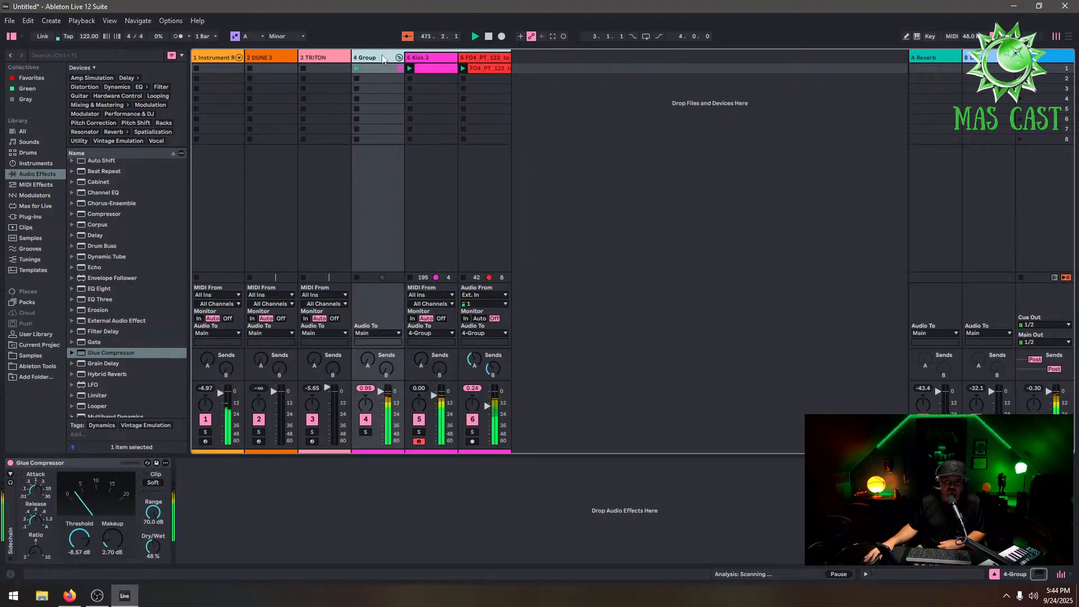
{"action": "left_click", "coordinate": [10, 462]}
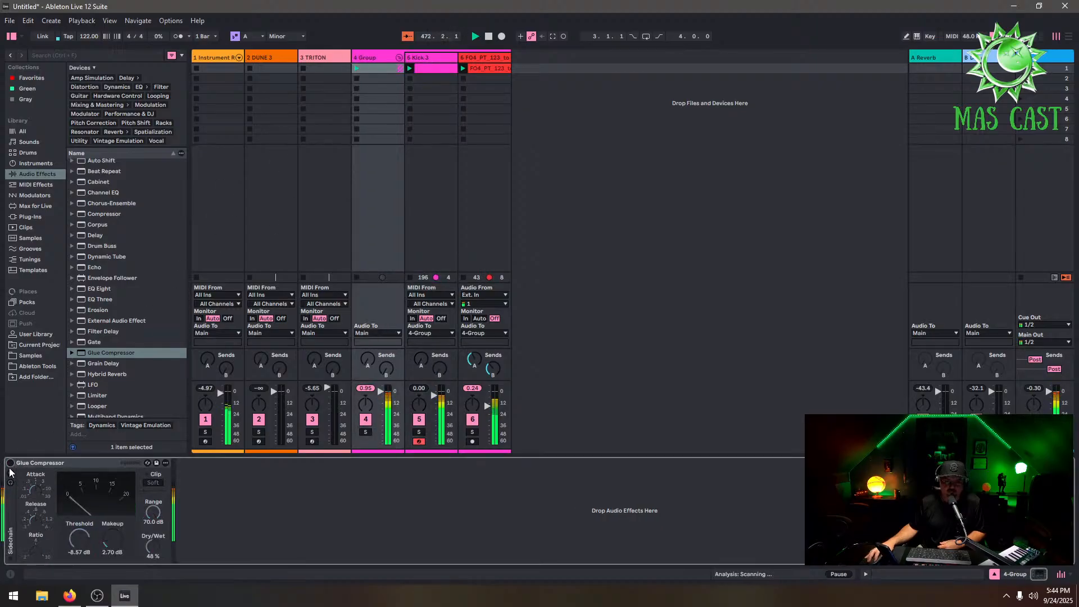
{"action": "left_click", "coordinate": [10, 462]}
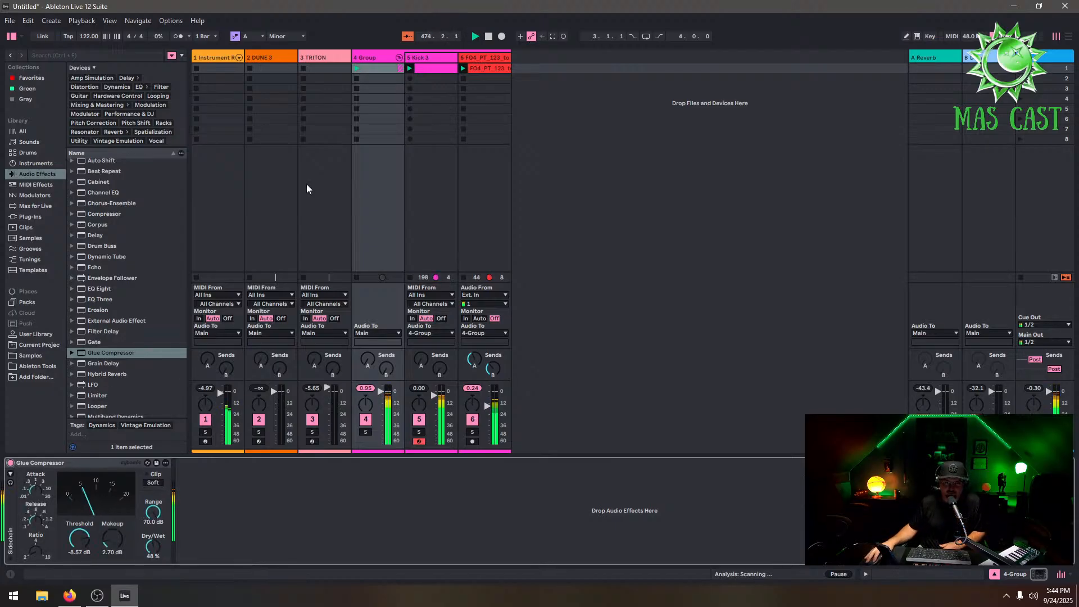
{"action": "left_click", "coordinate": [441, 59]}
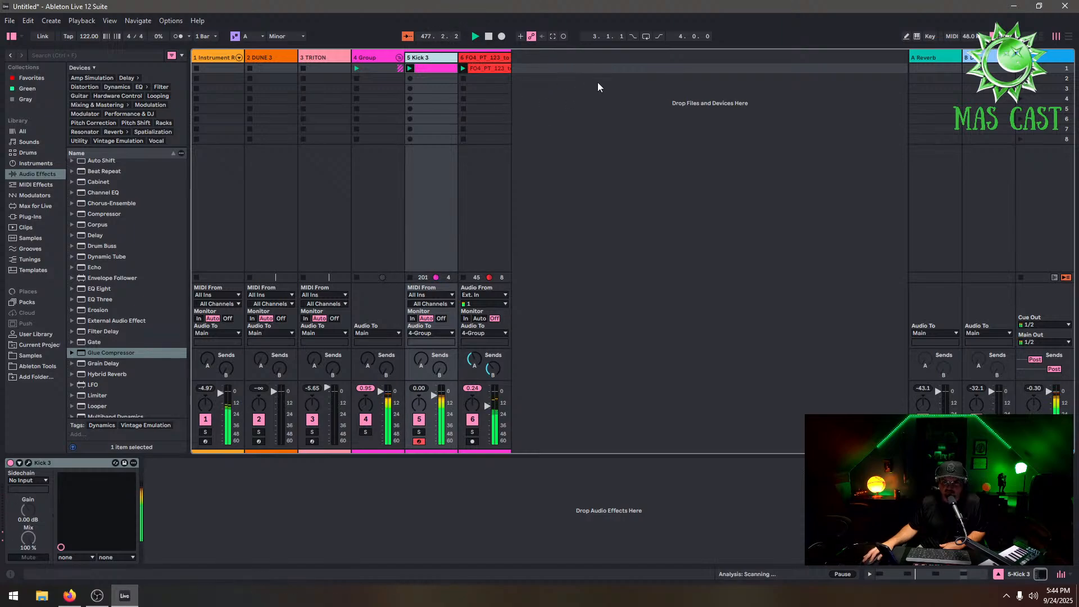
Ungroup the group track
{"action": "right_click", "coordinate": [384, 56]}
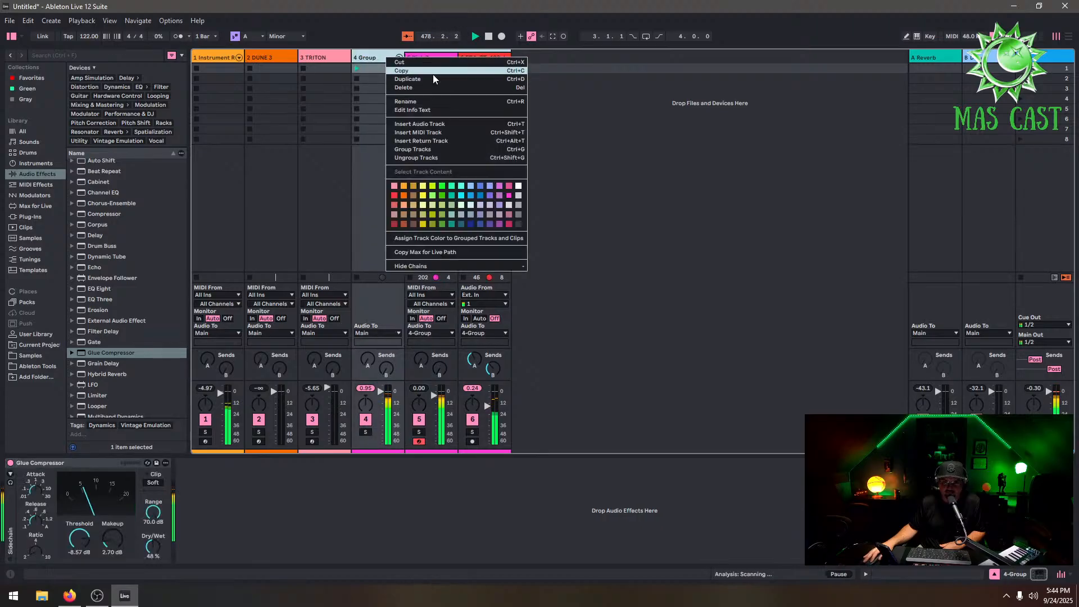
{"action": "left_click", "coordinate": [454, 157]}
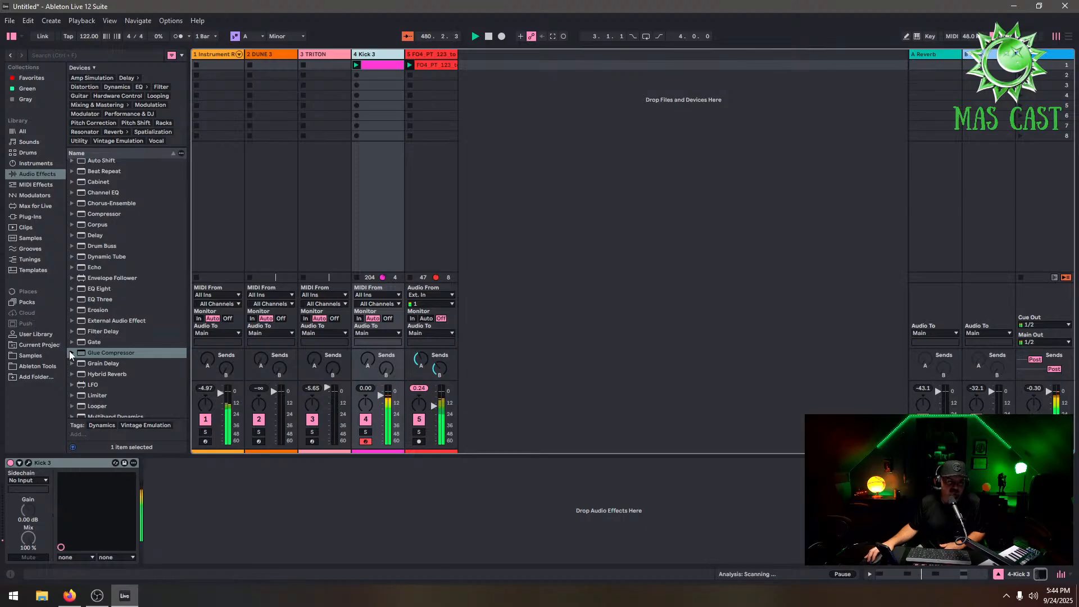
Add the FO4_PT_123_top_glare loop from the Samples Techno top_loops folder as a new audio track
{"action": "scroll", "coordinate": [82, 359], "scroll_direction": "down", "scroll_amount": 2}
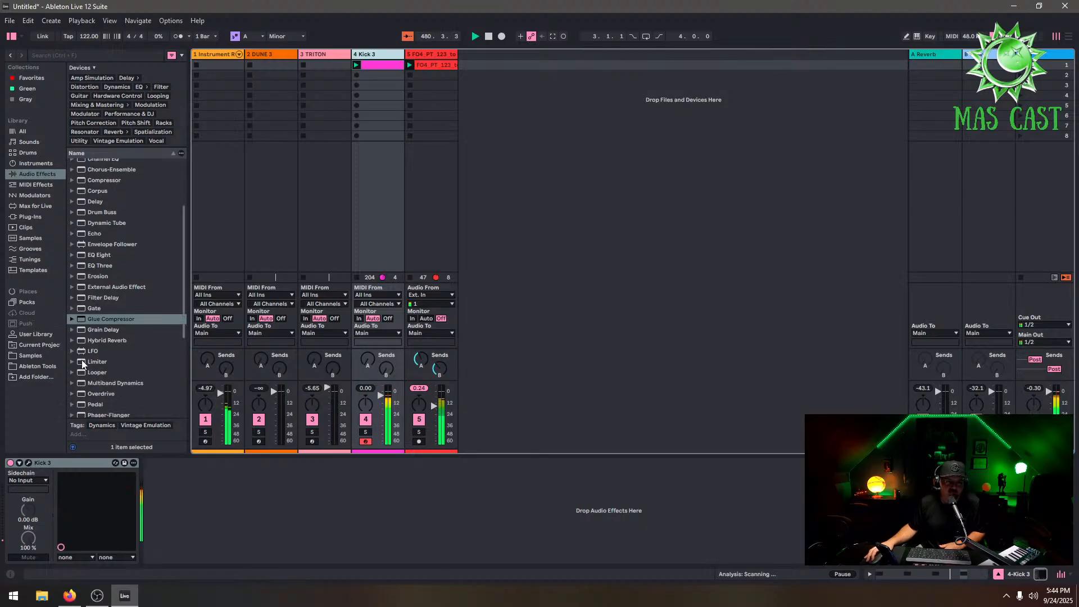
{"action": "left_click", "coordinate": [31, 356]}
{"action": "left_click", "coordinate": [145, 383]}
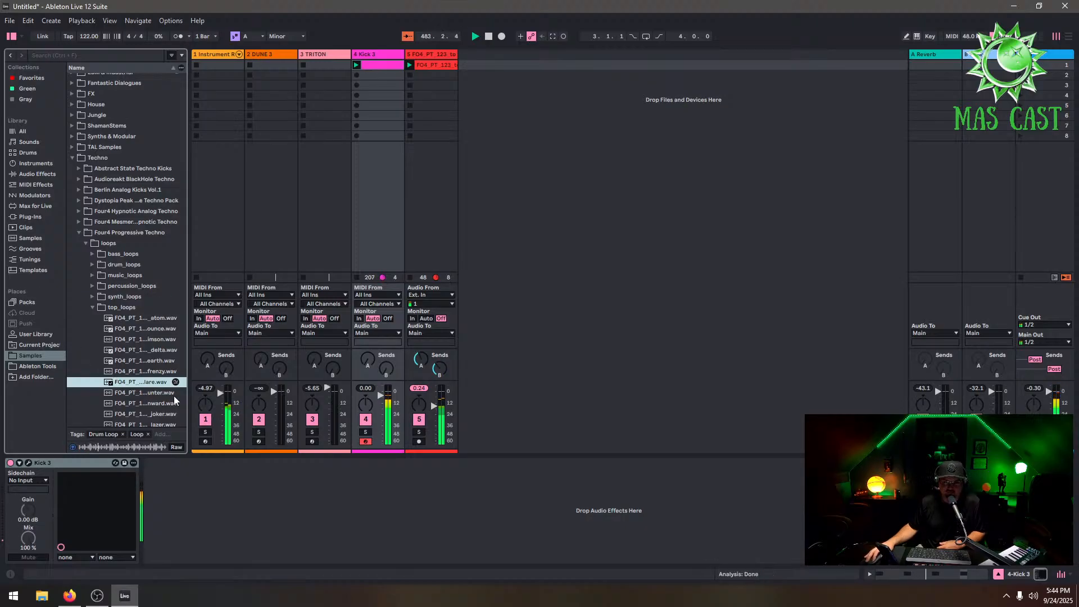
{"action": "left_click_drag", "start_coordinate": [139, 386], "coordinate": [436, 165]}
{"action": "left_click_drag", "start_coordinate": [503, 72], "coordinate": [505, 70]}
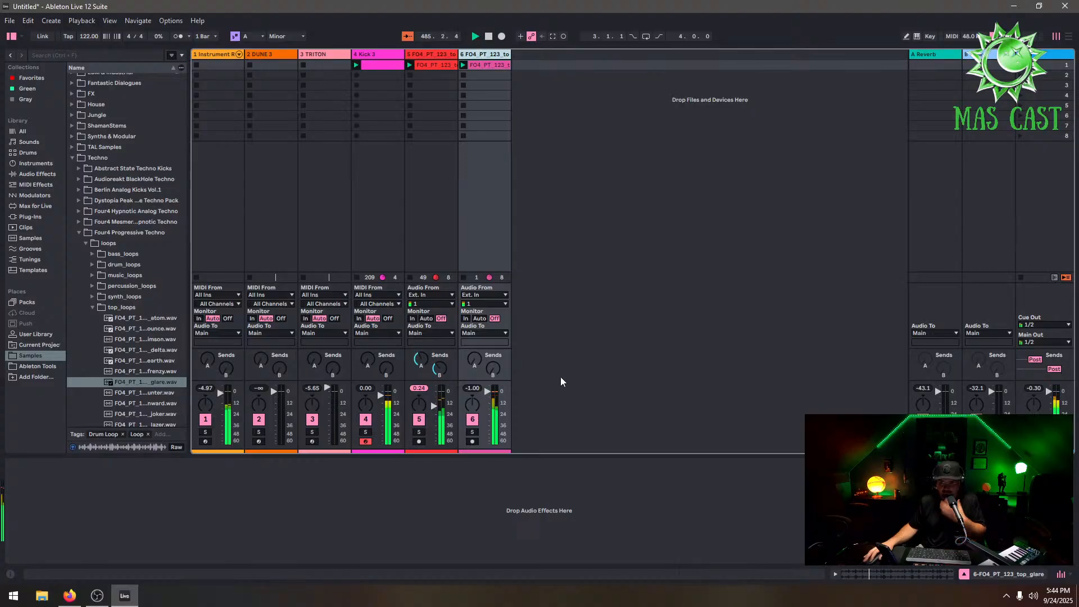
Set the new loop track's volume to -0.96 dB and group the two loop tracks together
{"action": "left_click_drag", "start_coordinate": [488, 392], "coordinate": [488, 391]}
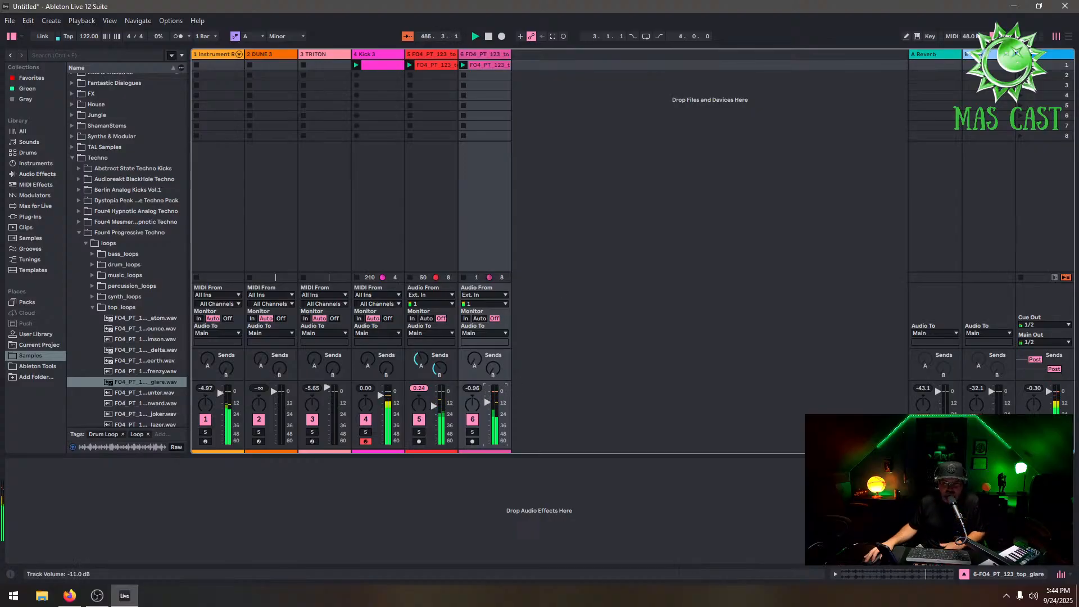
{"action": "left_click", "coordinate": [430, 51], "text": "shift"}
{"action": "right_click", "coordinate": [494, 55]}
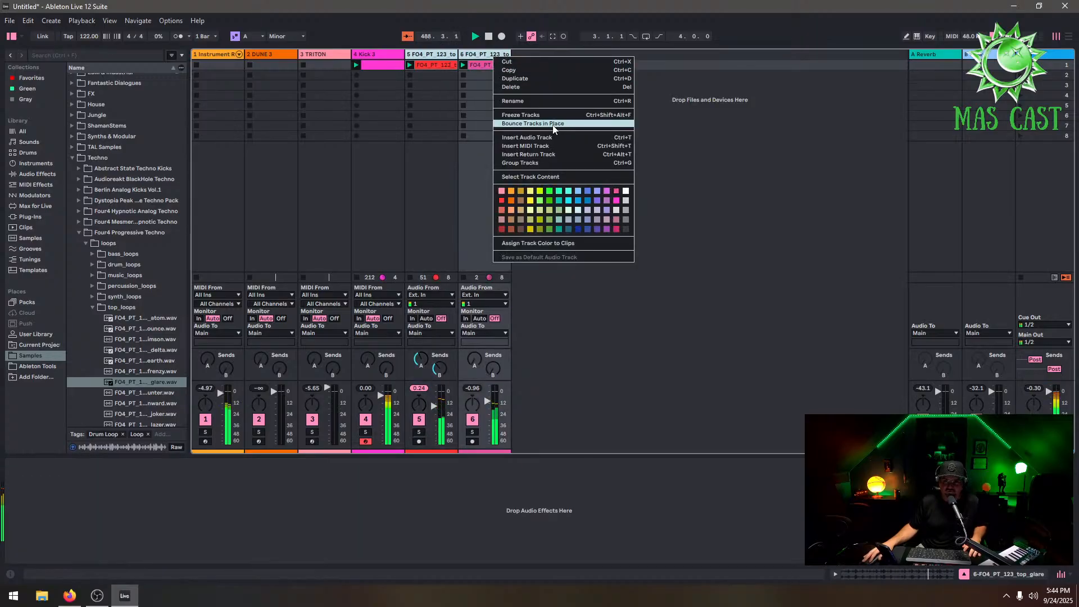
{"action": "left_click", "coordinate": [556, 163]}
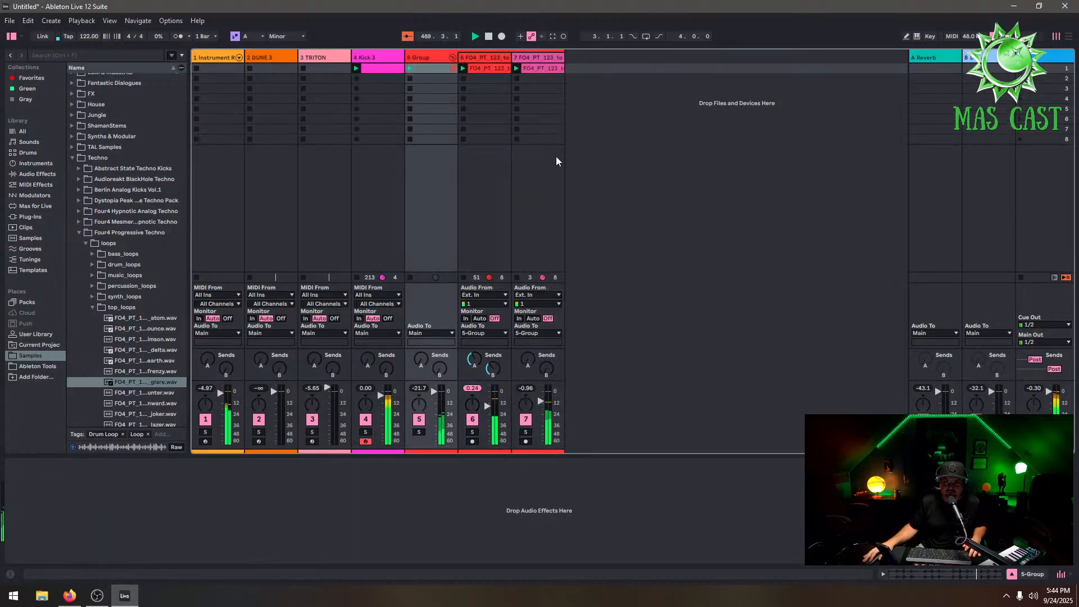
Move the Gentle Squeeze compressor from the first loop track onto the loop group and set its dry/wet to 52%
{"action": "left_click", "coordinate": [484, 61]}
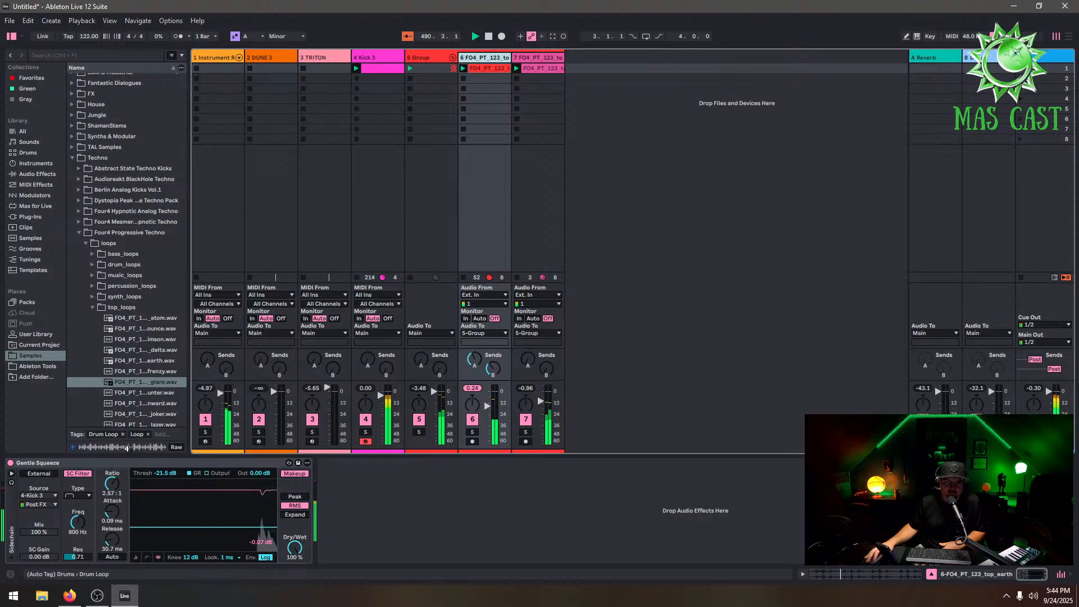
{"action": "right_click", "coordinate": [144, 465]}
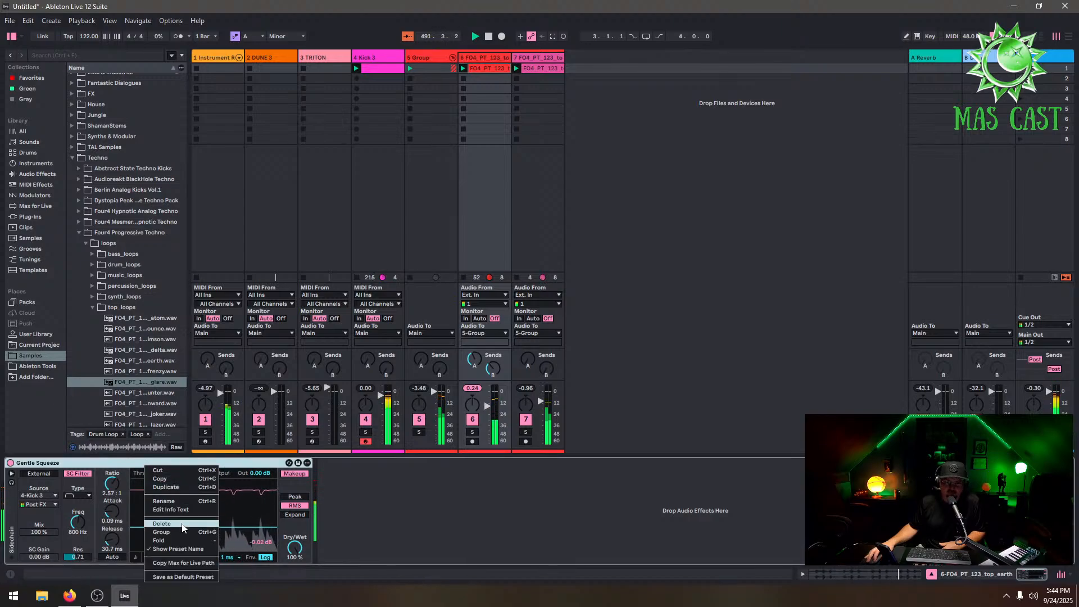
{"action": "left_click", "coordinate": [161, 471]}
{"action": "left_click", "coordinate": [423, 57]}
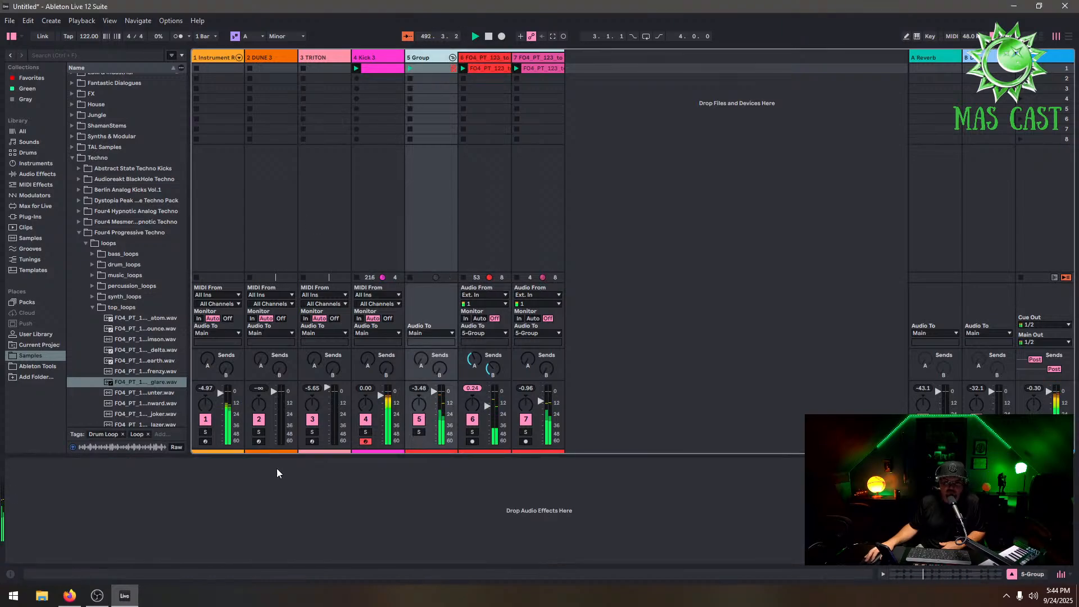
{"action": "key", "text": "ctrl+v"}
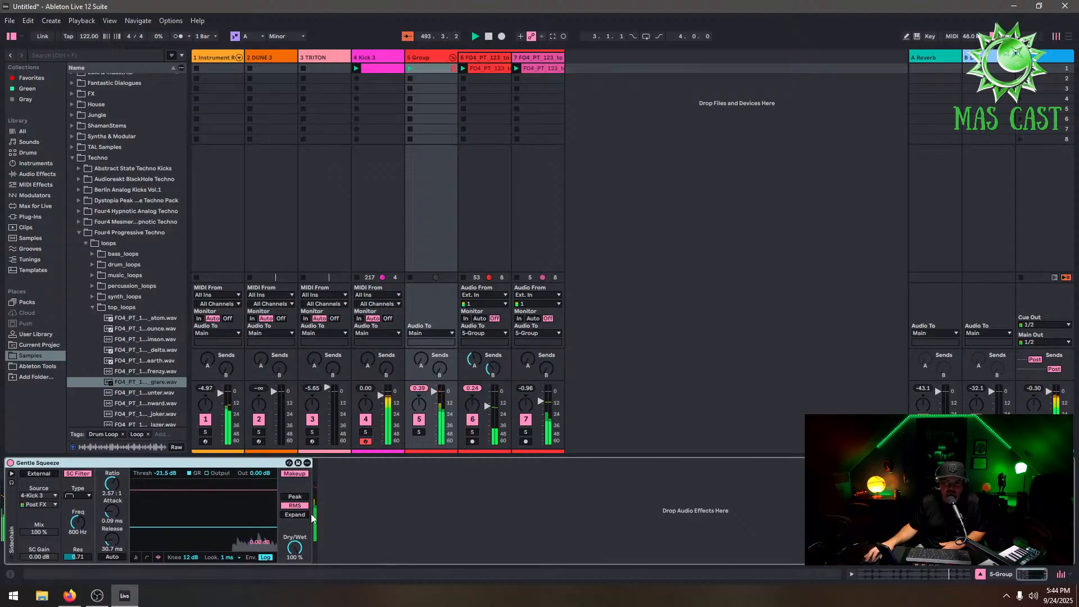
{"action": "left_click_drag", "start_coordinate": [299, 552], "coordinate": [299, 568]}
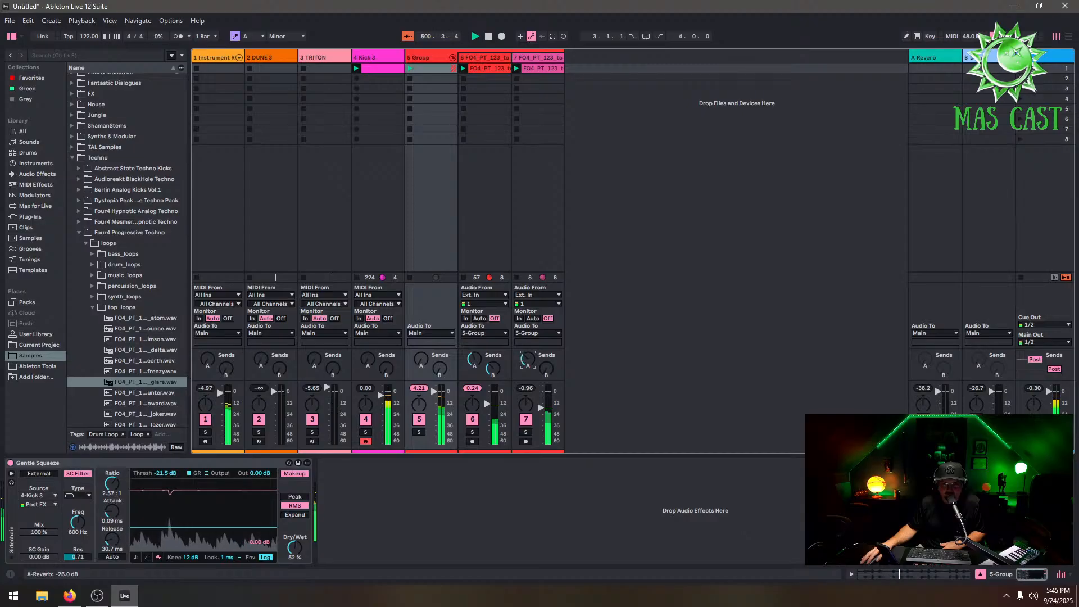
Briefly mute the Instrument Rack track while selecting the DUNE 3 track, then unmute it
{"action": "left_click", "coordinate": [206, 419]}
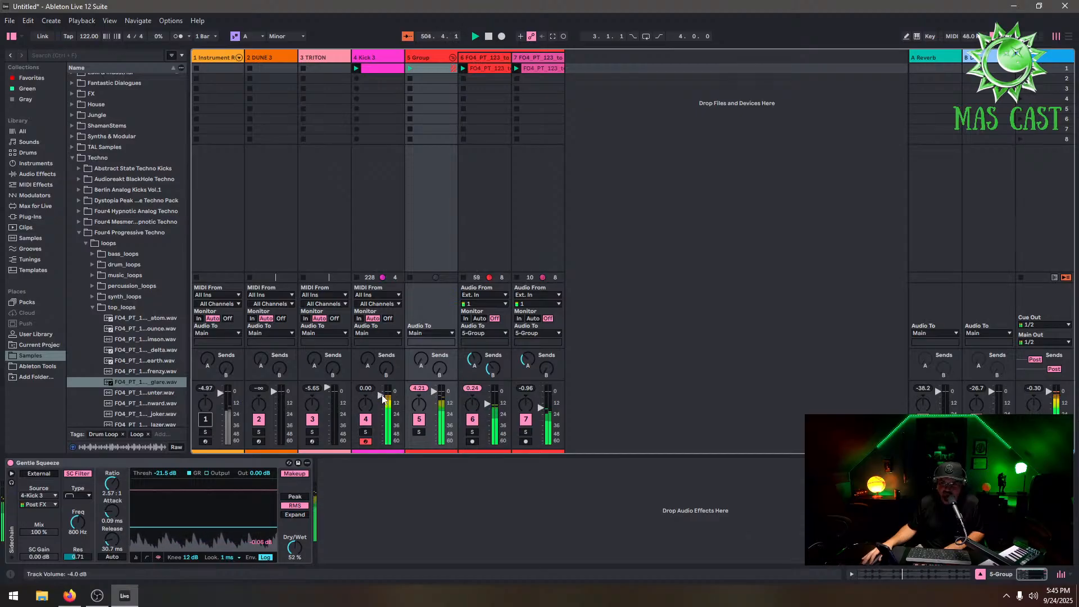
{"action": "left_click", "coordinate": [316, 57]}
{"action": "left_click", "coordinate": [275, 58]}
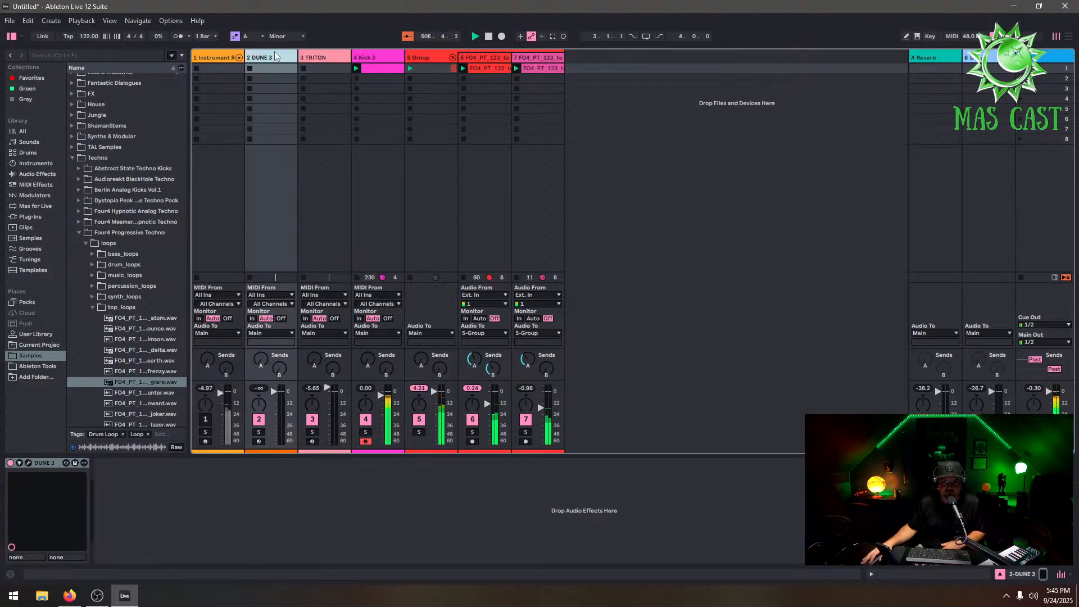
{"action": "left_click", "coordinate": [206, 419]}
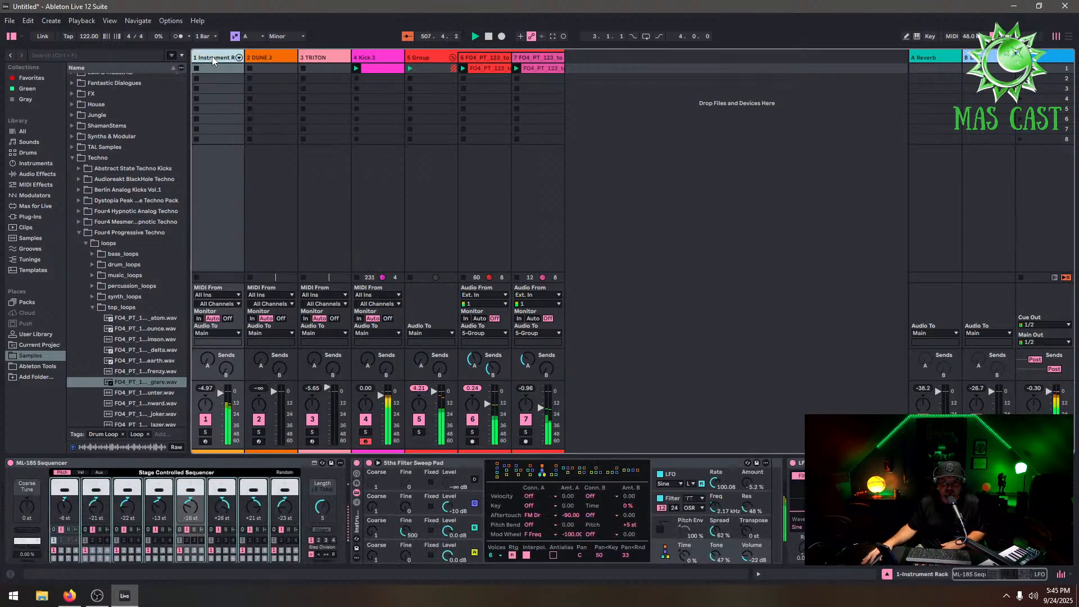
Add an EQ Eight audio effect to the Instrument Rack track's device chain
{"action": "left_click", "coordinate": [214, 154]}
{"action": "left_click", "coordinate": [36, 205]}
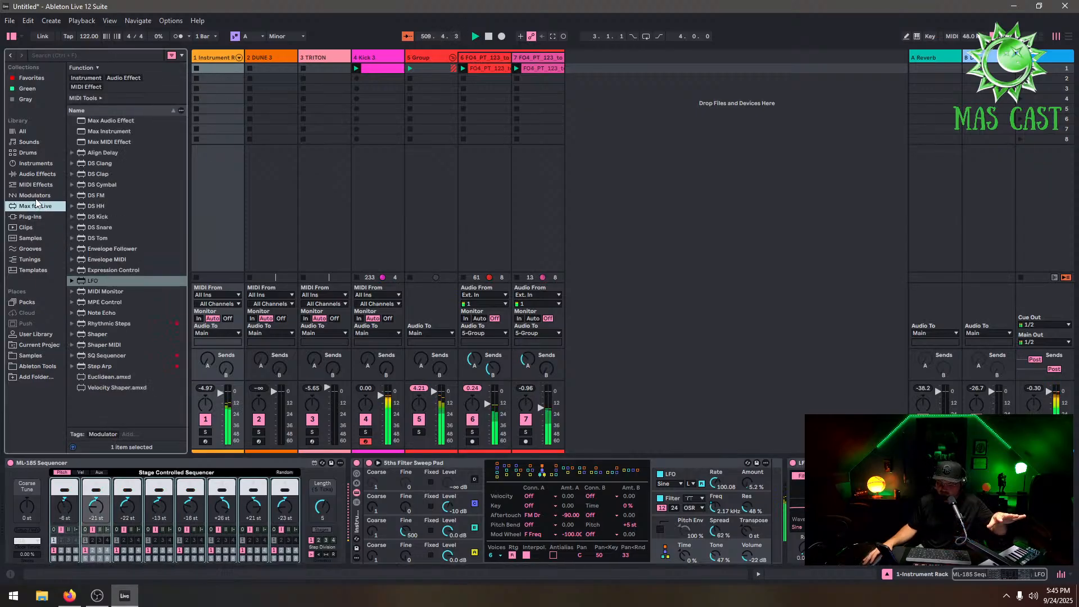
{"action": "left_click", "coordinate": [45, 175]}
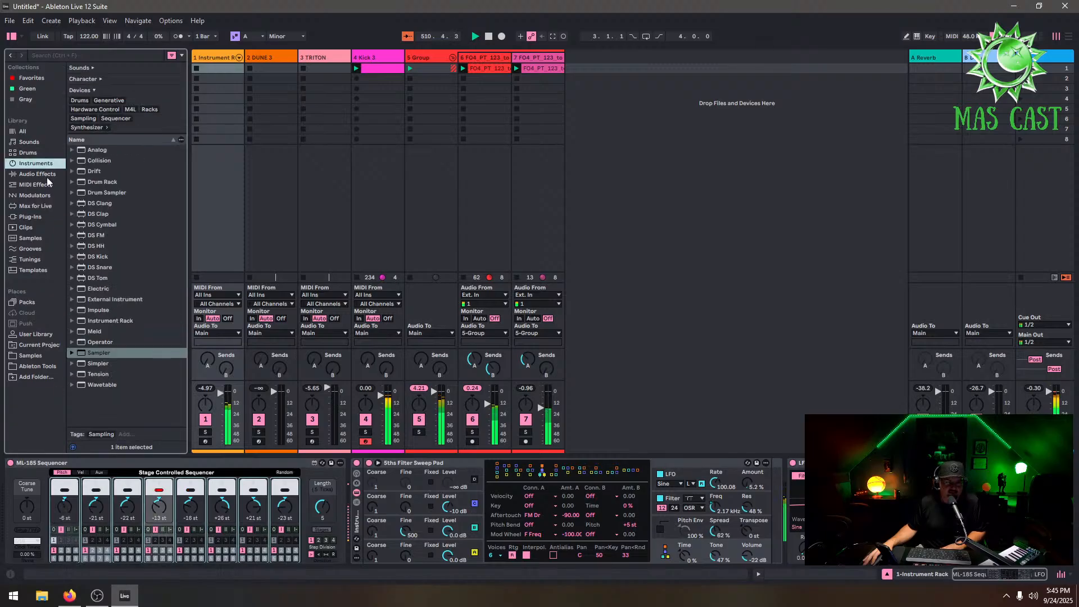
{"action": "scroll", "coordinate": [130, 318], "scroll_direction": "up", "scroll_amount": 2}
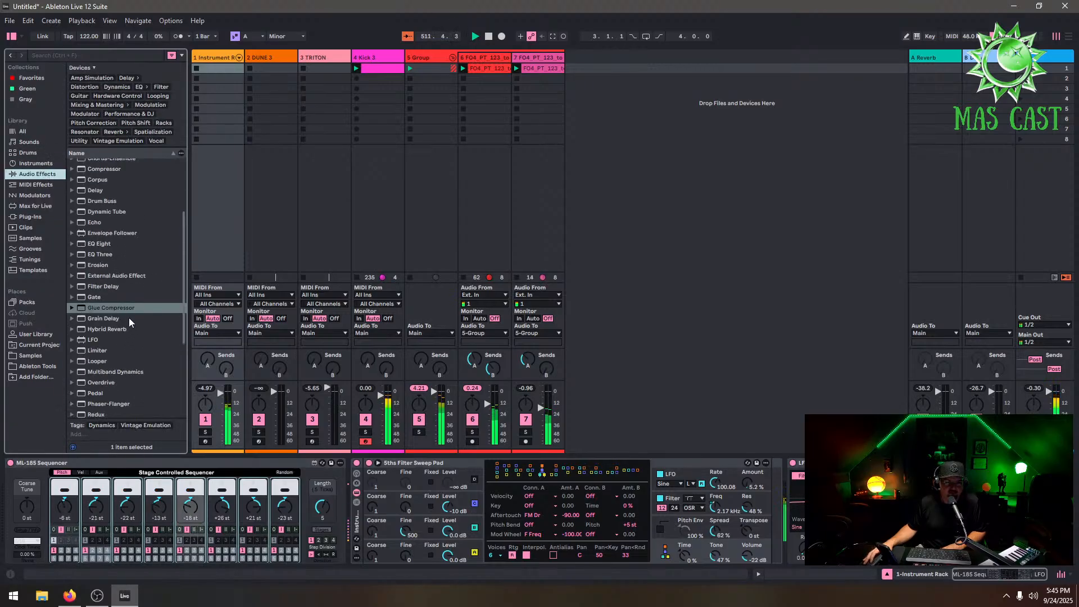
{"action": "double_click", "coordinate": [100, 244]}
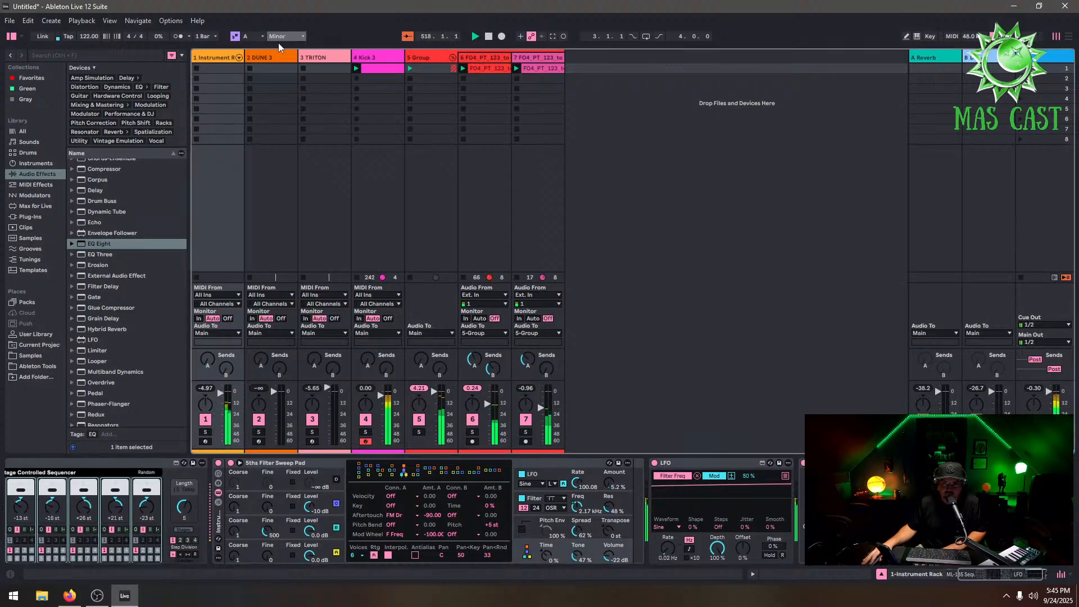
Set the DUNE 3 track's volume to -1.88 dB
{"action": "left_click", "coordinate": [278, 58]}
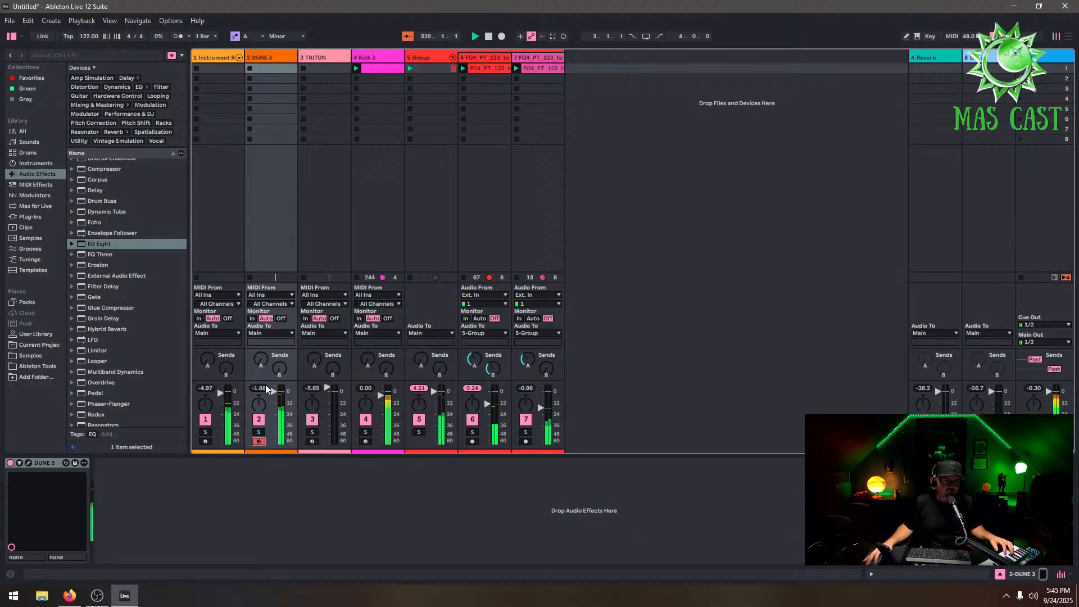
{"action": "left_click_drag", "start_coordinate": [274, 392], "coordinate": [274, 405]}
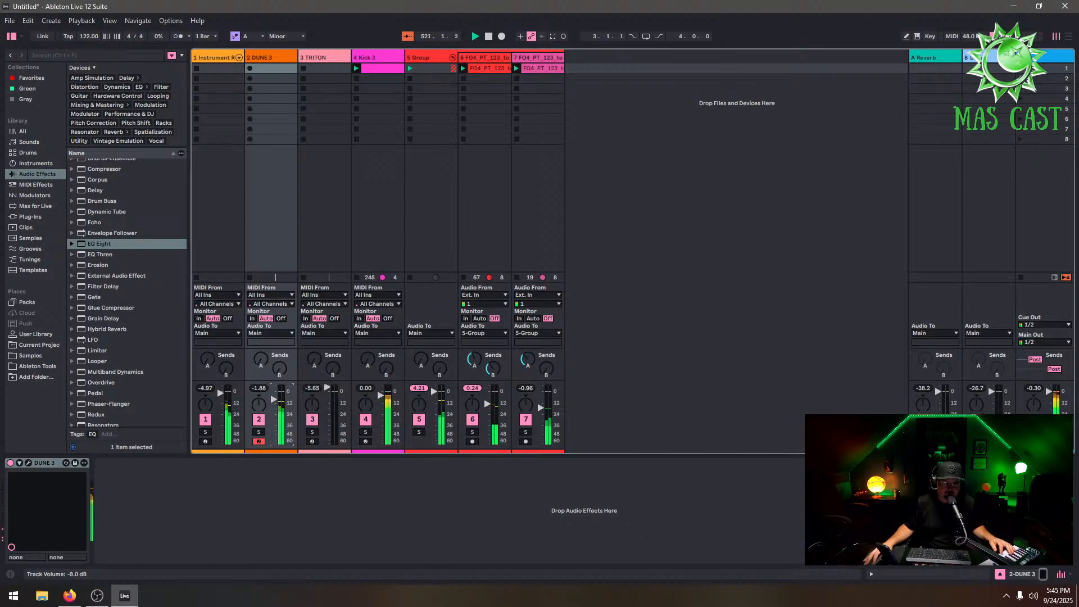
In the DUNE 3 synth, load the DUNE 3 Factory Bass soundbank and choose the 002: Bass Station KS patch
{"action": "left_click", "coordinate": [29, 462]}
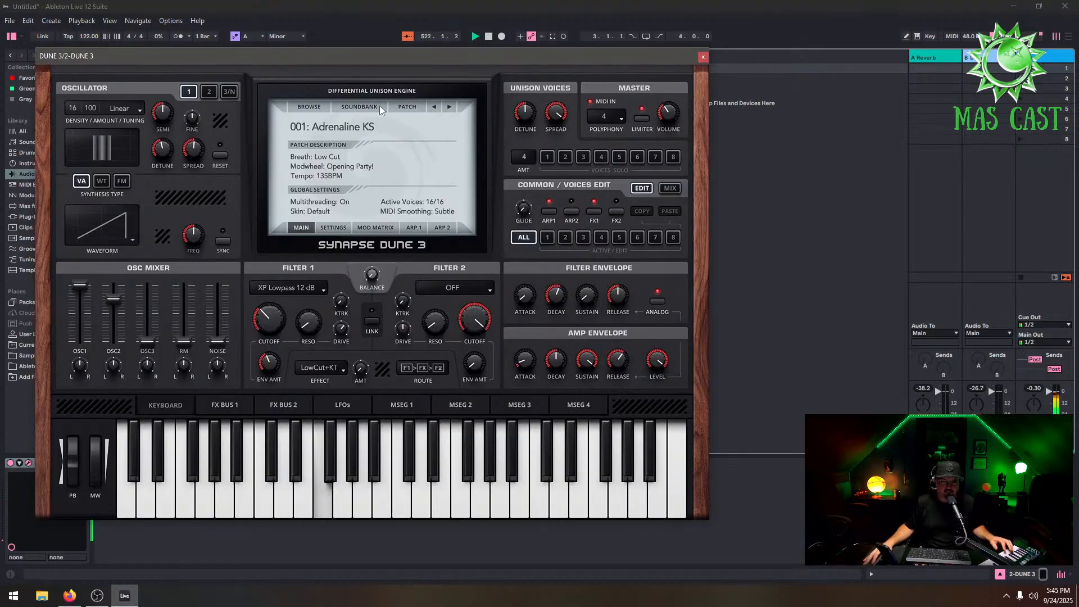
{"action": "left_click", "coordinate": [335, 127]}
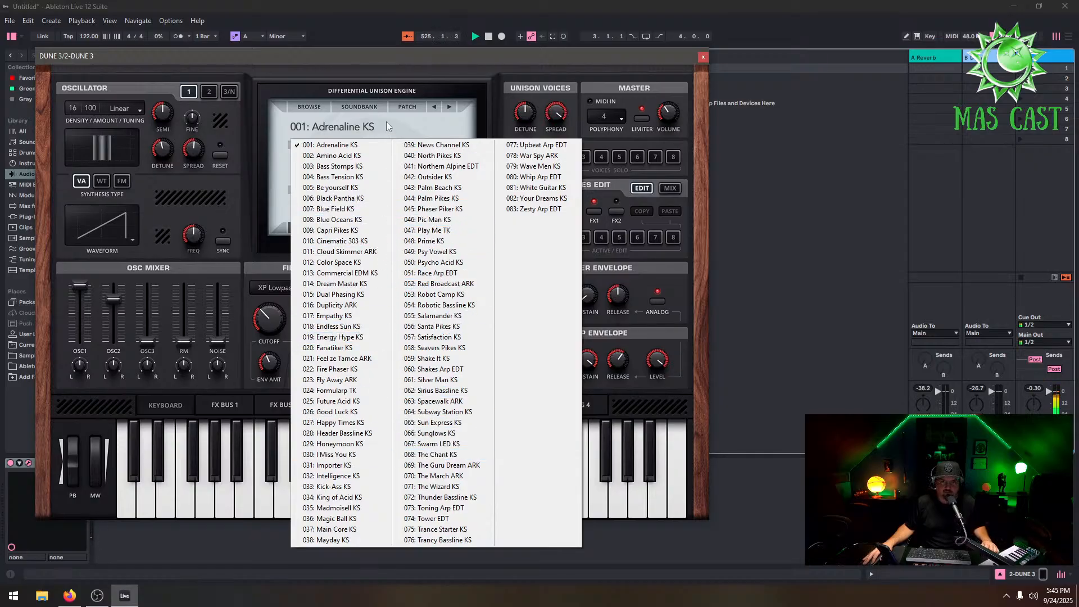
{"action": "left_click", "coordinate": [360, 108]}
{"action": "mouse_move", "coordinate": [392, 132]}
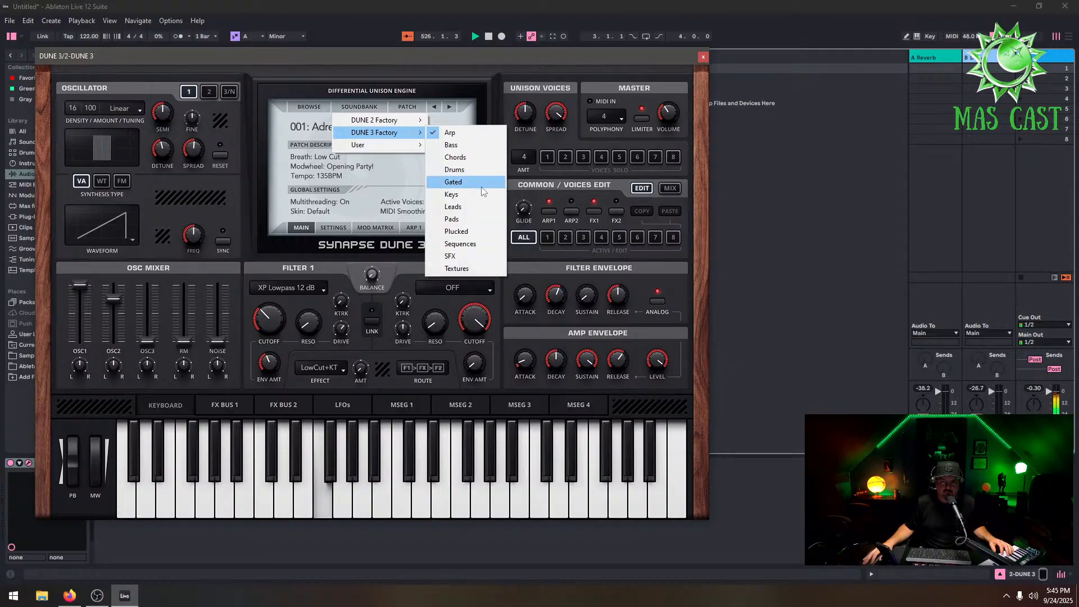
{"action": "left_click", "coordinate": [478, 146]}
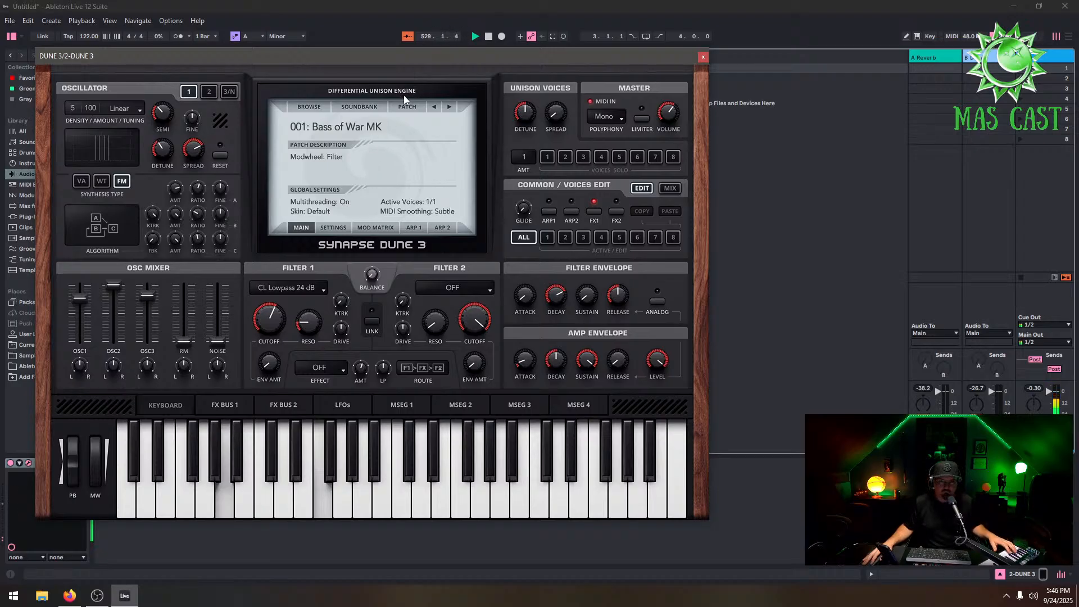
{"action": "left_click", "coordinate": [452, 105]}
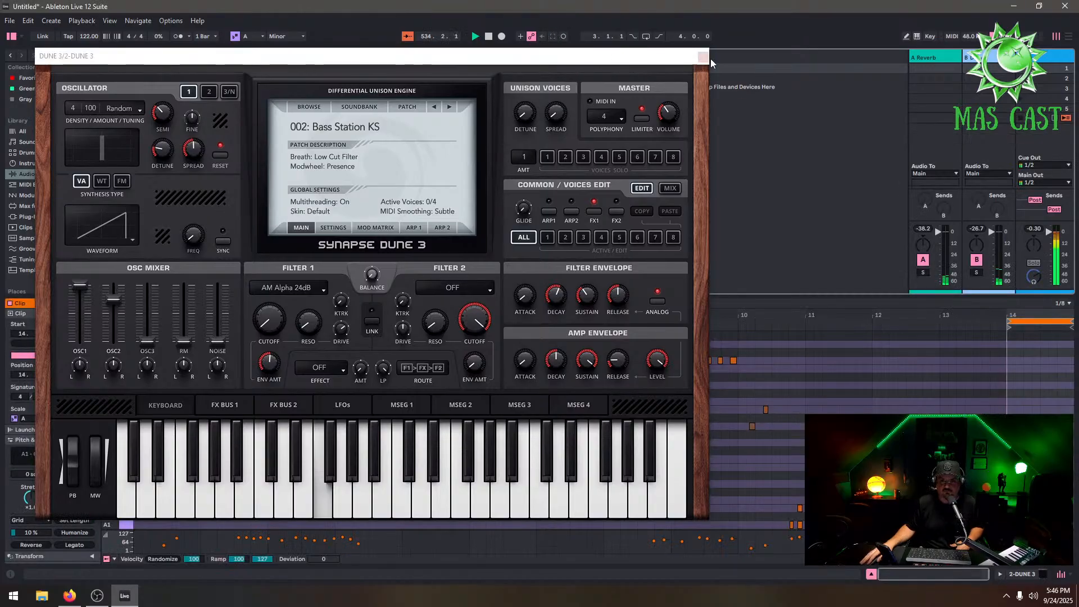
{"action": "left_click", "coordinate": [702, 57]}
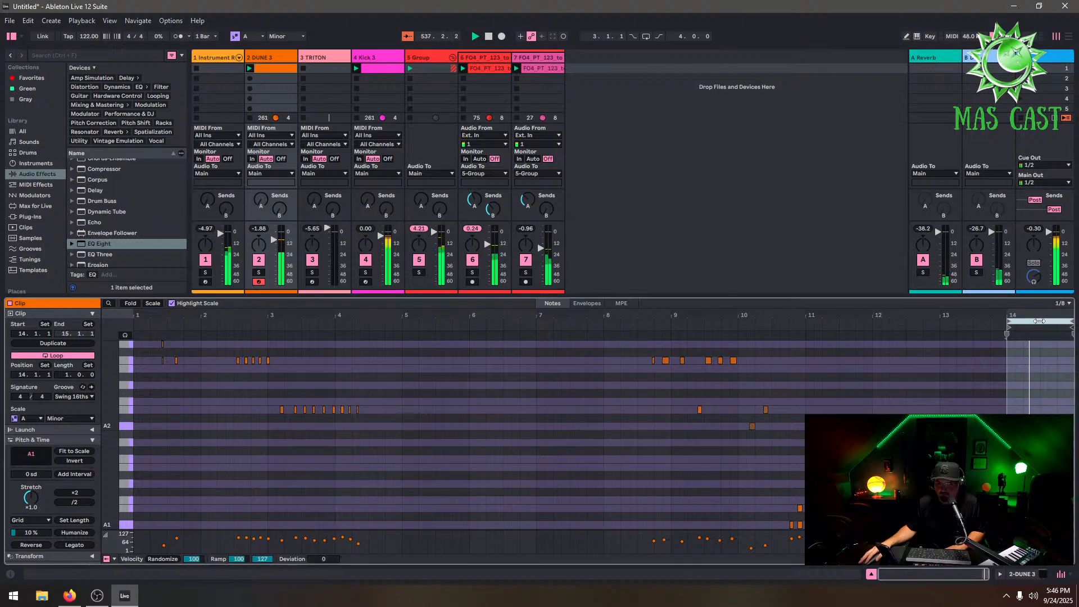
Move the DUNE 3 clip's loop region to start around bar 14
{"action": "left_click_drag", "start_coordinate": [1037, 325], "coordinate": [971, 325]}
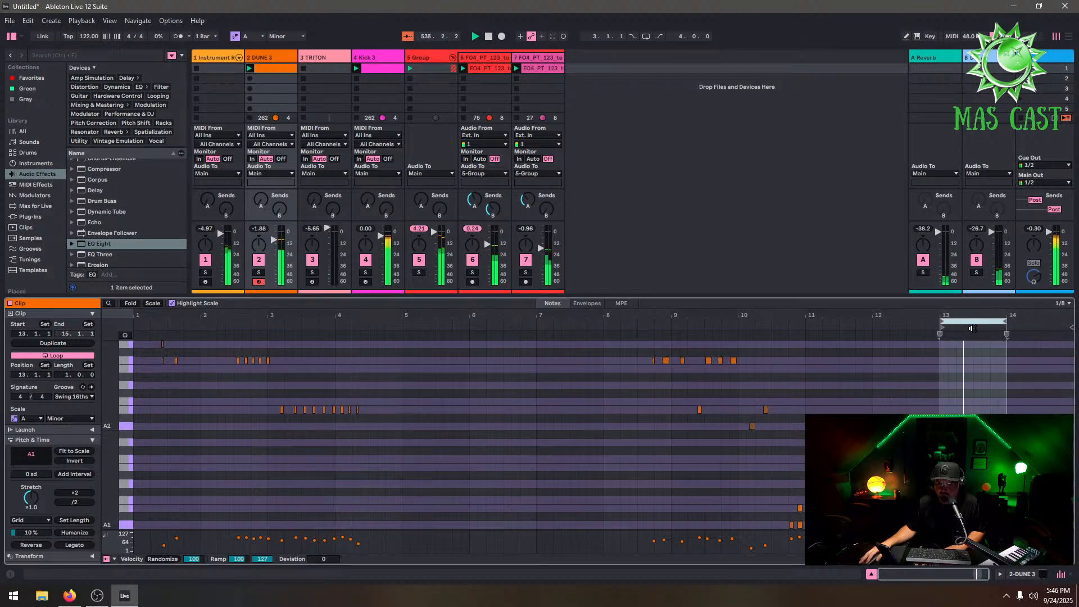
{"action": "right_click", "coordinate": [976, 323]}
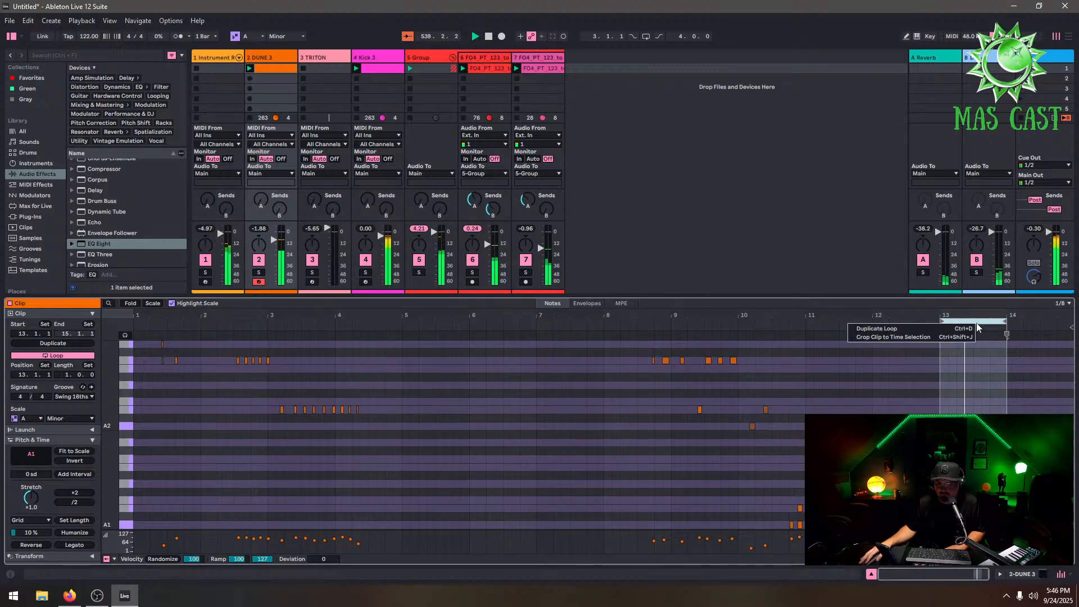
{"action": "left_click", "coordinate": [978, 324]}
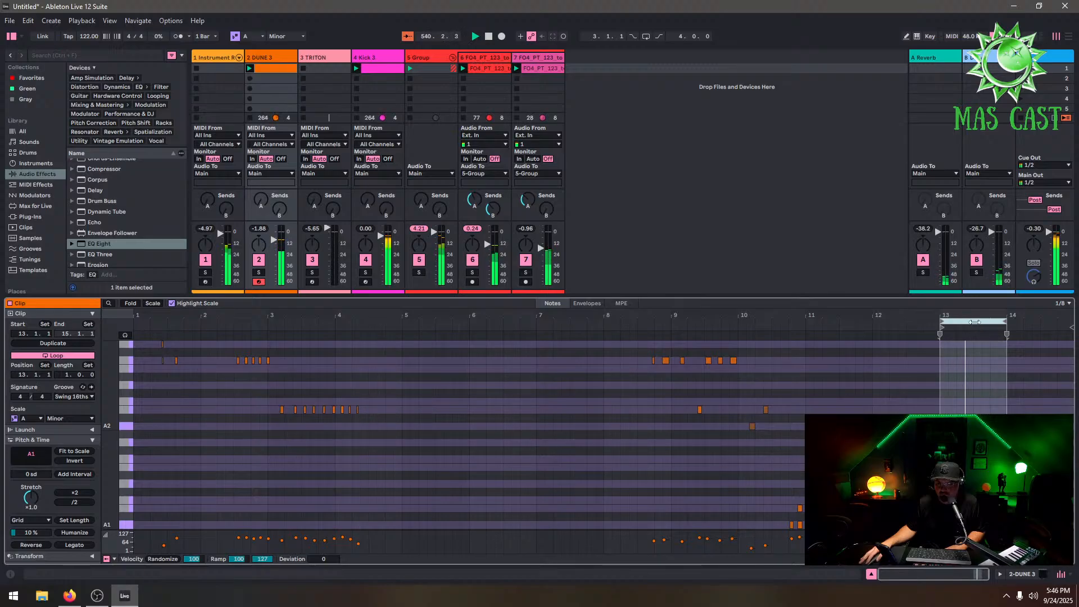
{"action": "left_click_drag", "start_coordinate": [977, 323], "coordinate": [1027, 337]}
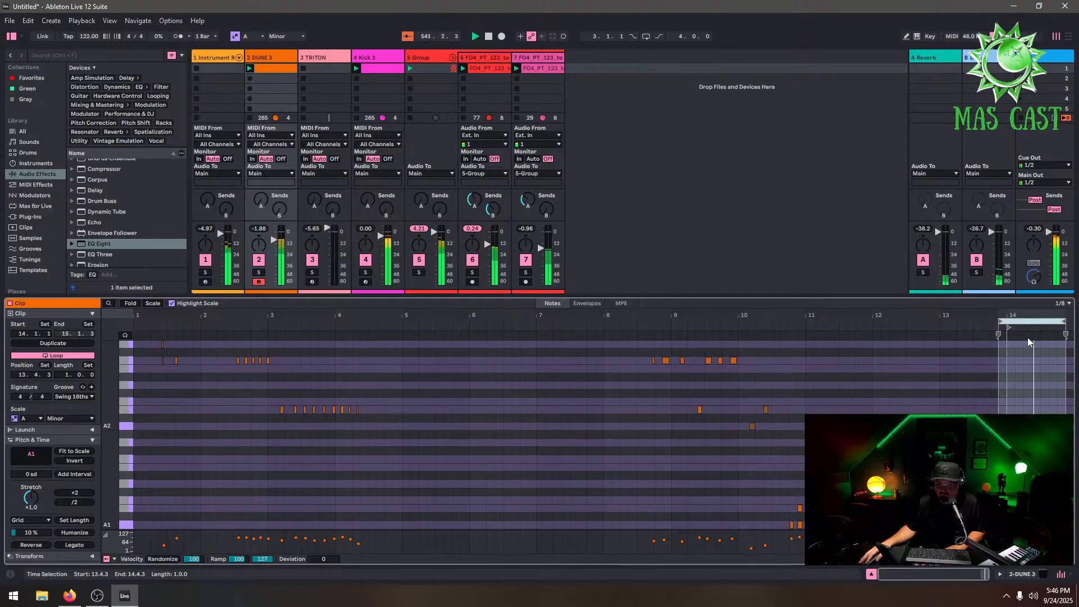
{"action": "left_click", "coordinate": [1000, 324]}
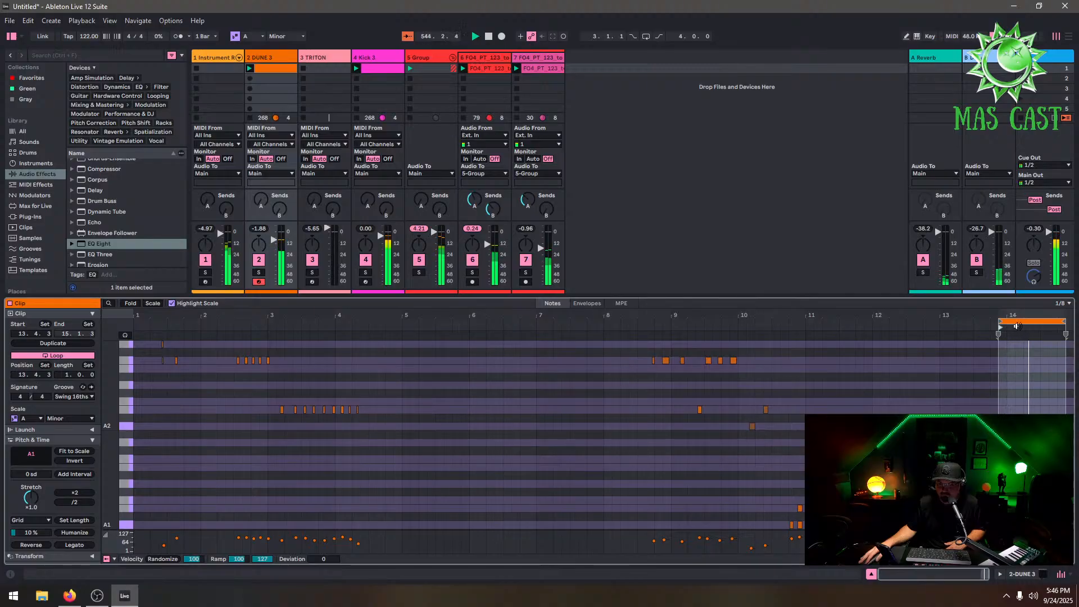
{"action": "left_click_drag", "start_coordinate": [1021, 322], "coordinate": [992, 327]}
Undo the last three loop region changes
{"action": "left_click", "coordinate": [28, 21]}
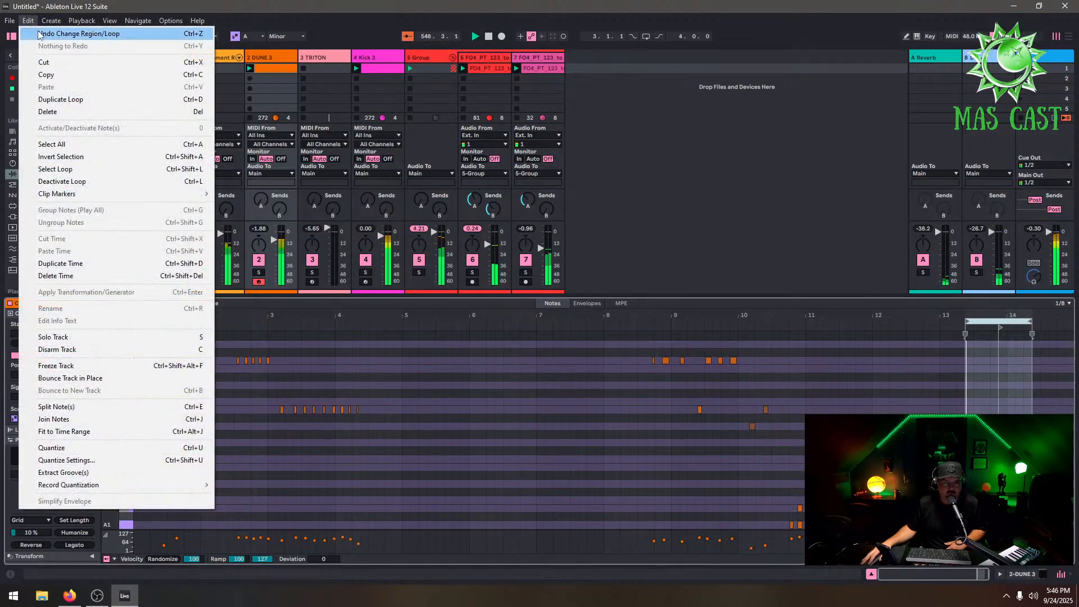
{"action": "left_click", "coordinate": [38, 35]}
{"action": "left_click", "coordinate": [28, 20]}
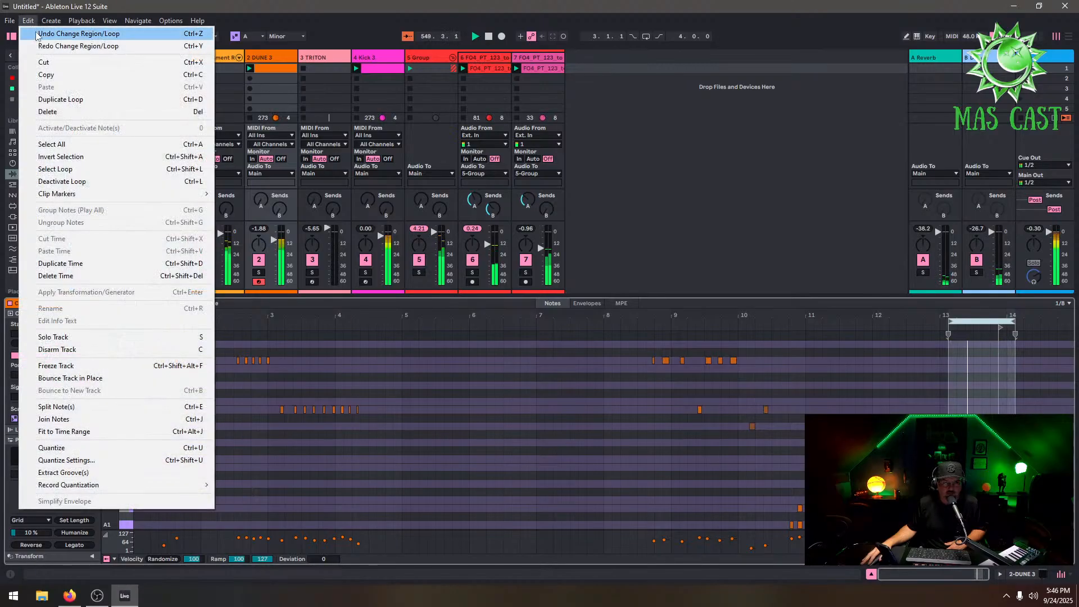
{"action": "left_click", "coordinate": [37, 35]}
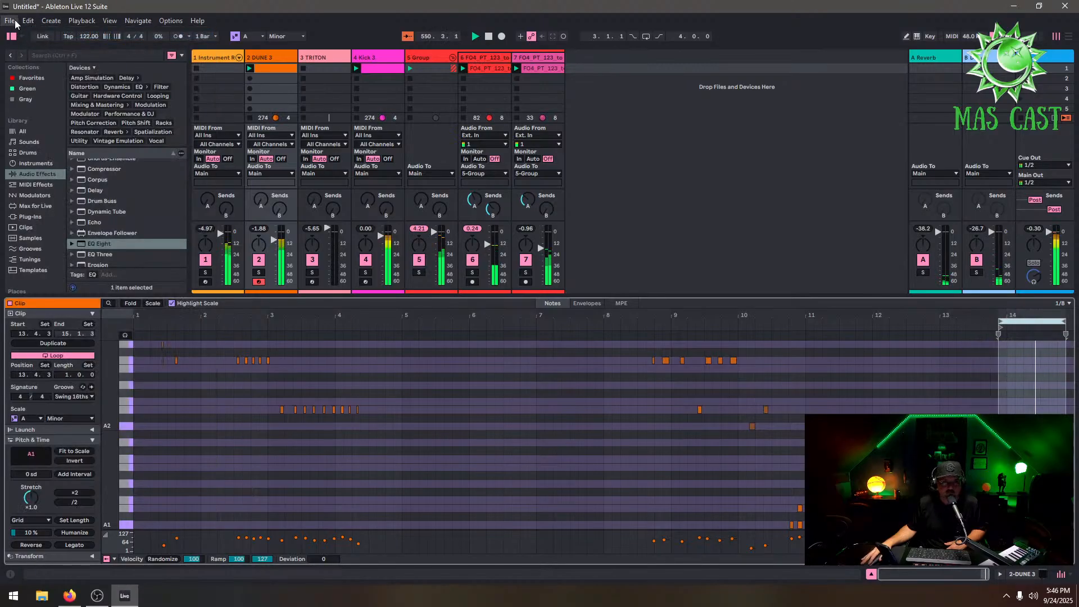
{"action": "left_click", "coordinate": [28, 20]}
{"action": "left_click", "coordinate": [37, 35]}
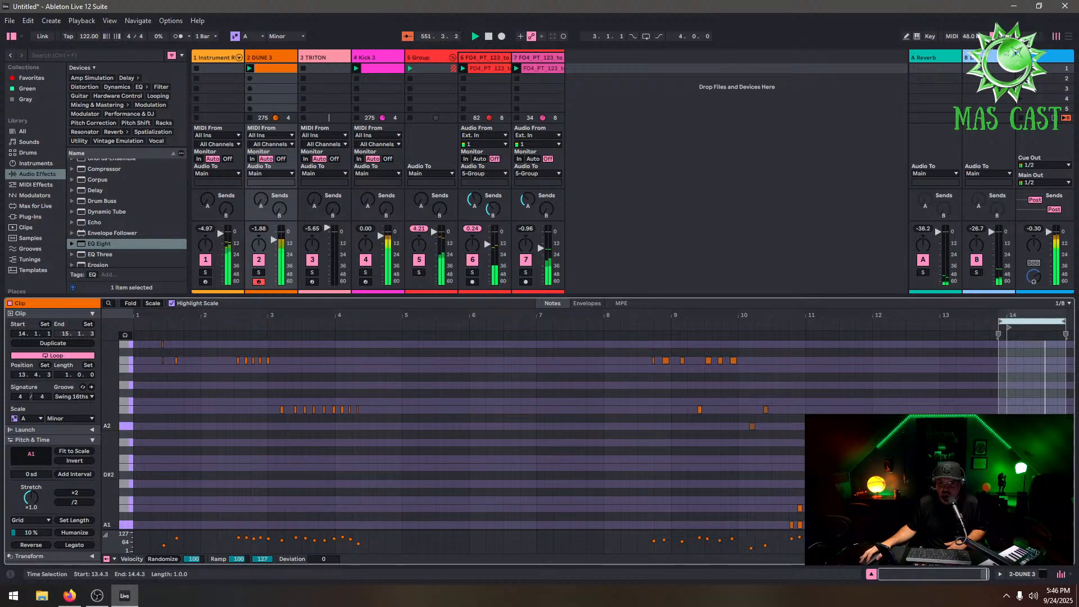
Crop the DUNE 3 clip to its loop selection
{"action": "right_click", "coordinate": [1025, 321]}
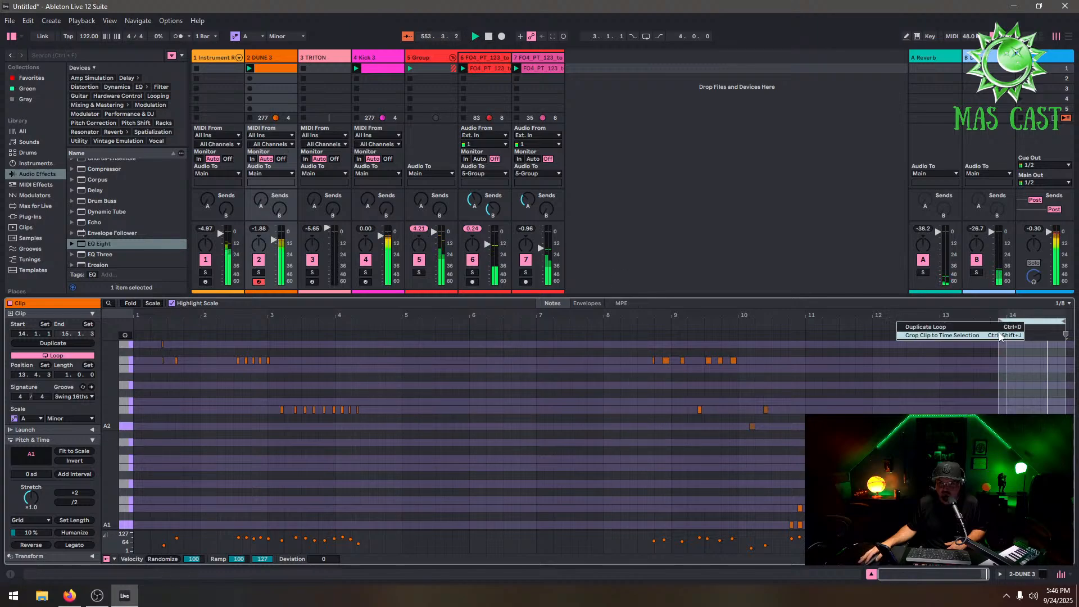
{"action": "left_click", "coordinate": [999, 335]}
Quantize the notes in the DUNE 3 clip
{"action": "right_click", "coordinate": [543, 410]}
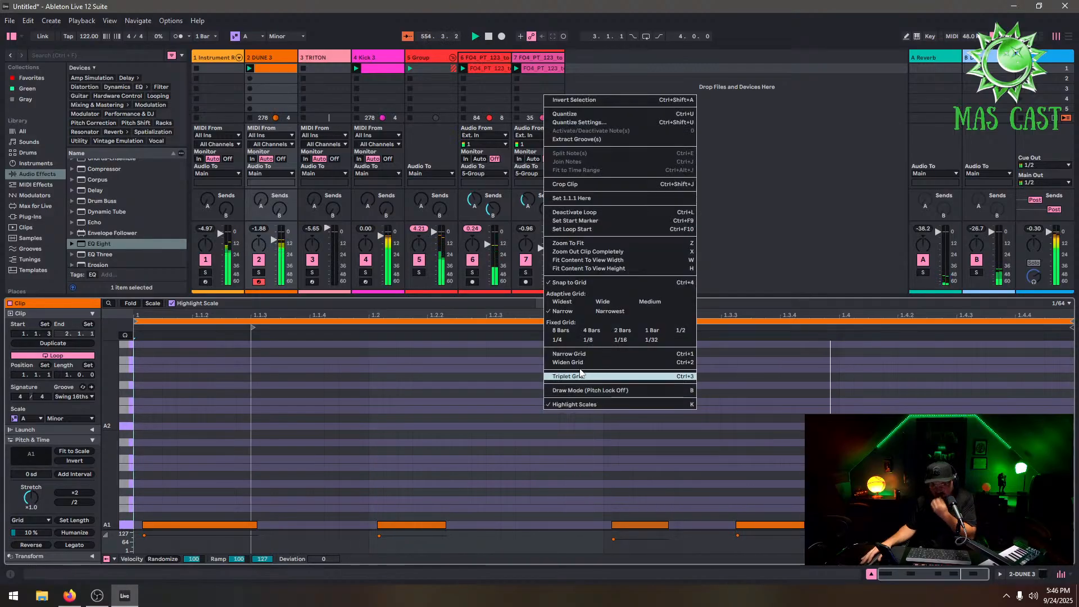
{"action": "left_click", "coordinate": [588, 115]}
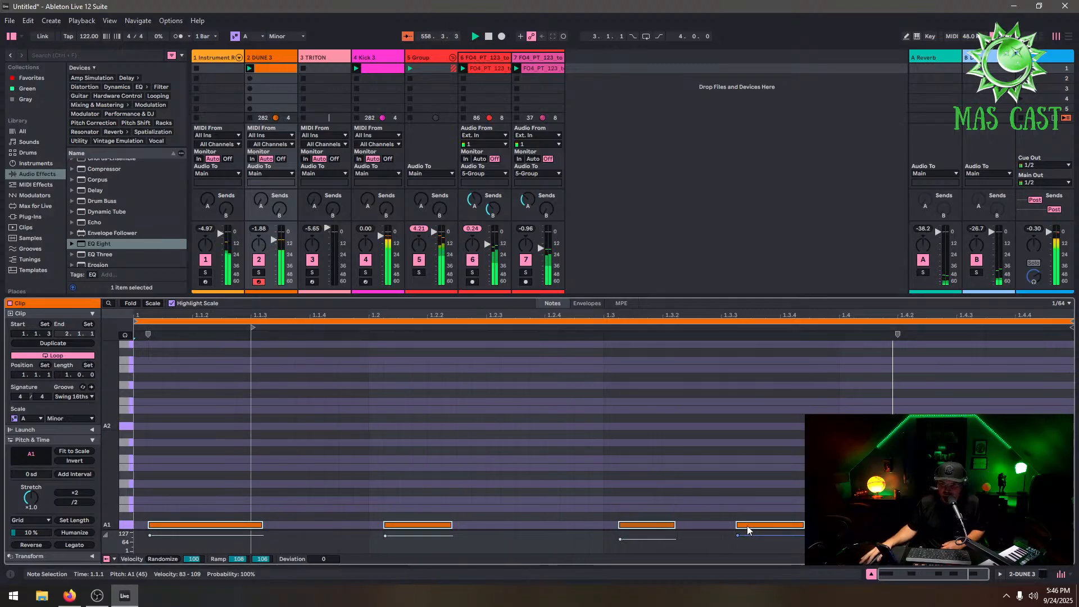
{"action": "left_click_drag", "start_coordinate": [743, 524], "coordinate": [751, 527]}
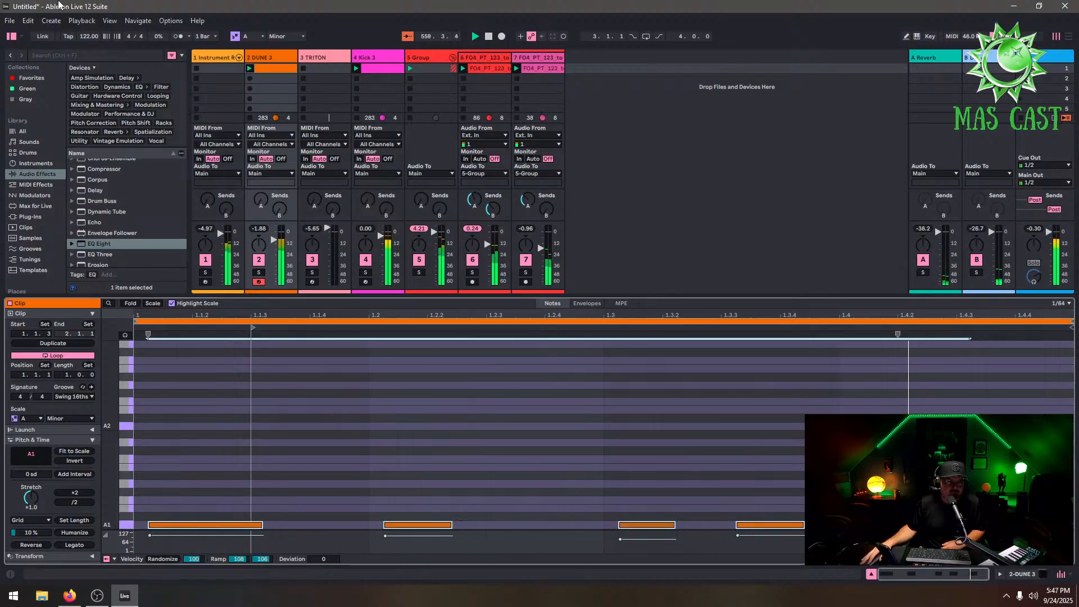
{"action": "left_click", "coordinate": [28, 20]}
{"action": "left_click", "coordinate": [43, 36]}
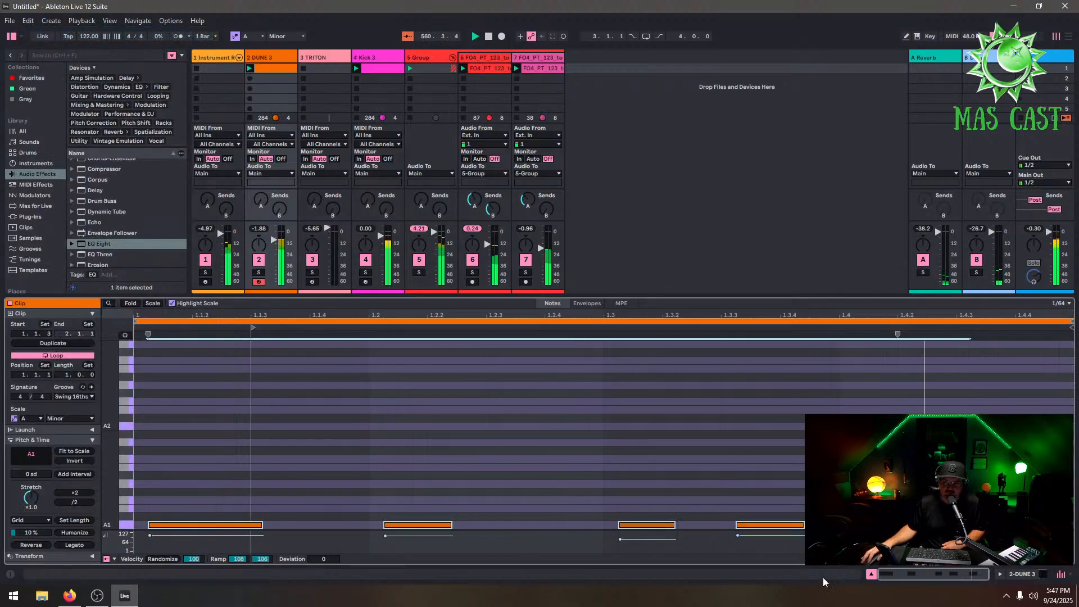
Lower the last A1 note in the DUNE 3 clip
{"action": "mouse_move", "coordinate": [767, 525]}
{"action": "left_mouse_down"}
{"action": "mouse_move", "coordinate": [789, 526]}
{"action": "mouse_move", "coordinate": [759, 527]}
{"action": "mouse_move", "coordinate": [763, 542]}
{"action": "left_mouse_up"}
{"action": "double_click", "coordinate": [261, 58]}
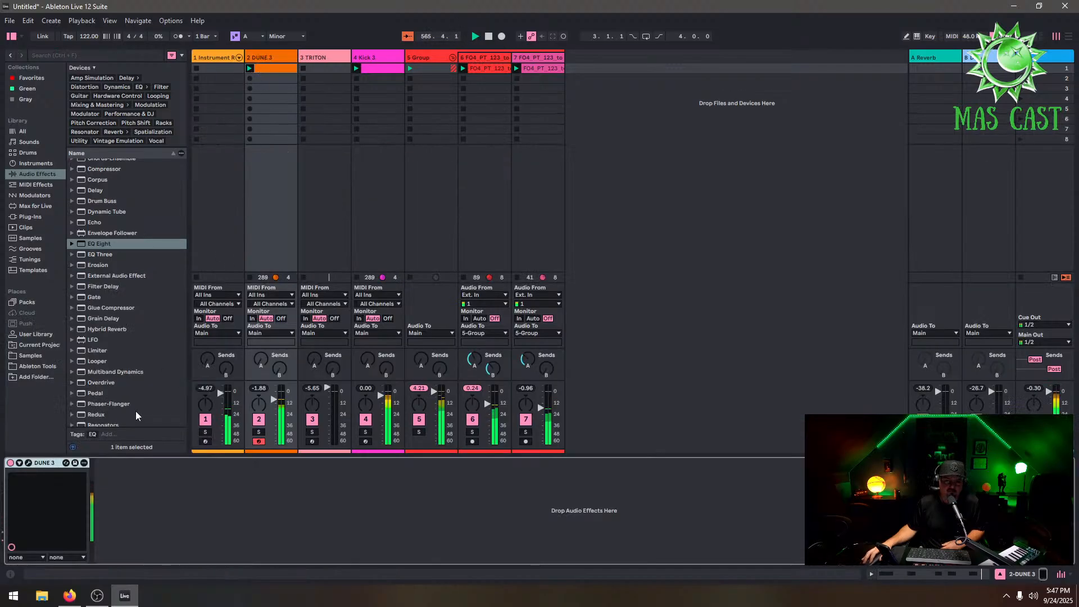
Delete the last device from the synth pad track's device chain
{"action": "left_click", "coordinate": [207, 56]}
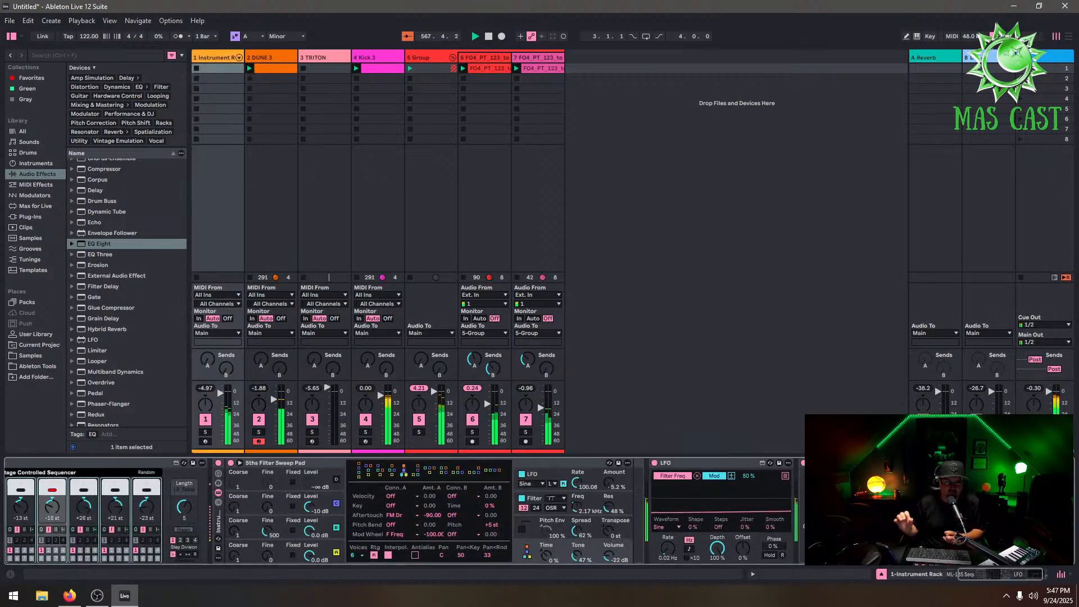
{"action": "scroll", "coordinate": [104, 206], "scroll_direction": "up", "scroll_amount": 1}
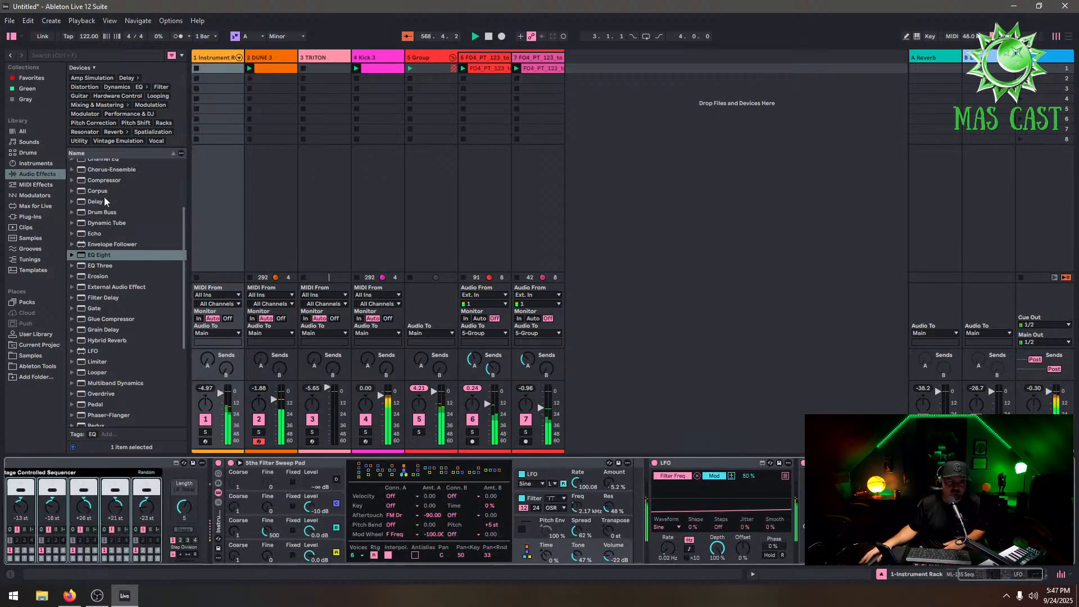
{"action": "left_click", "coordinate": [95, 184]}
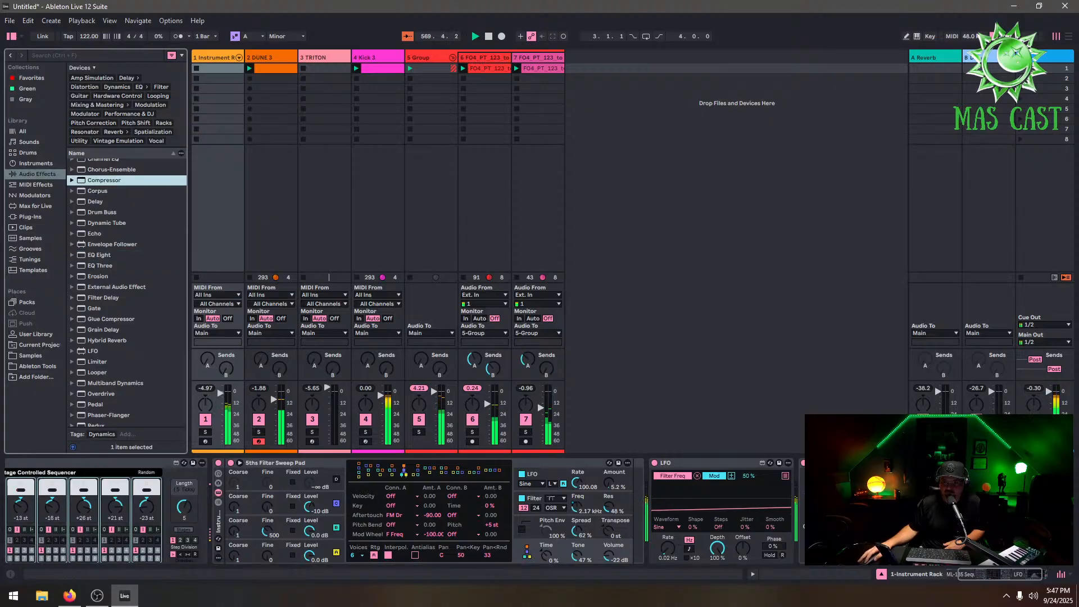
{"action": "left_click_drag", "start_coordinate": [1057, 506], "coordinate": [1039, 505]}
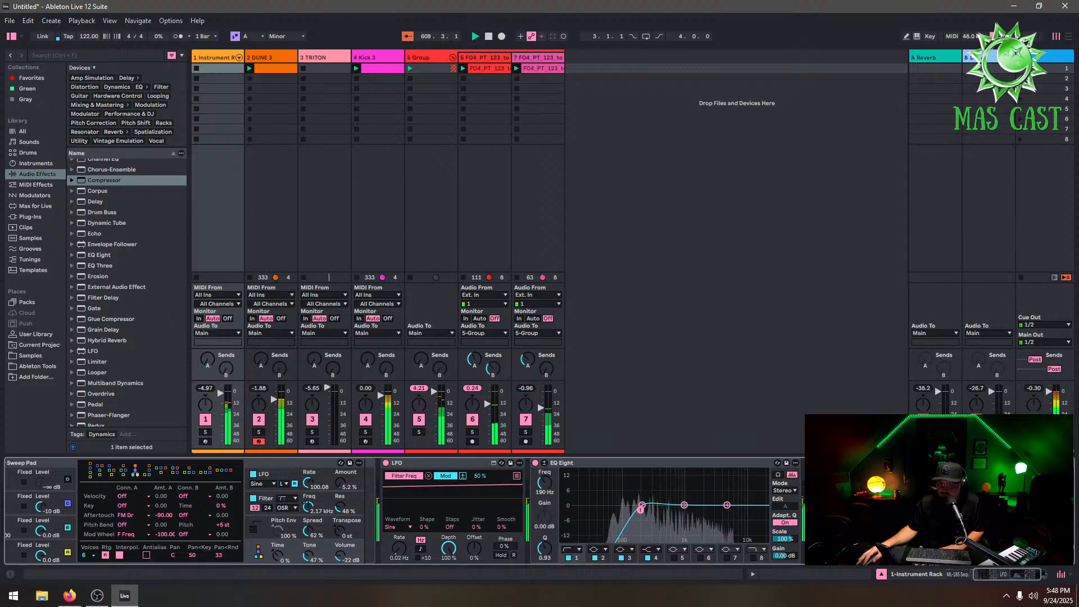
{"action": "right_click", "coordinate": [850, 463]}
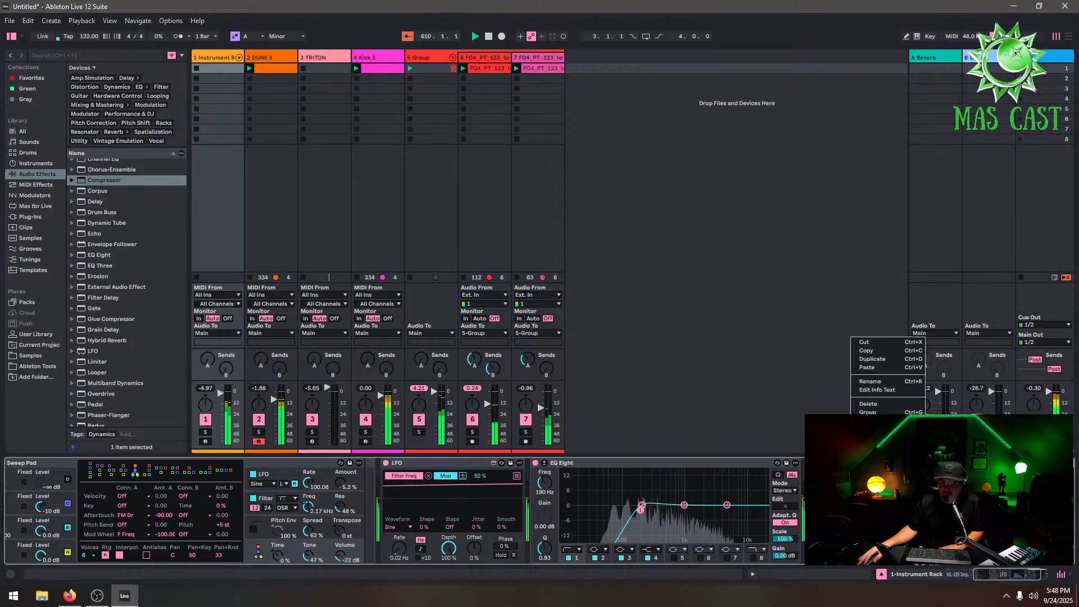
{"action": "left_click", "coordinate": [887, 403]}
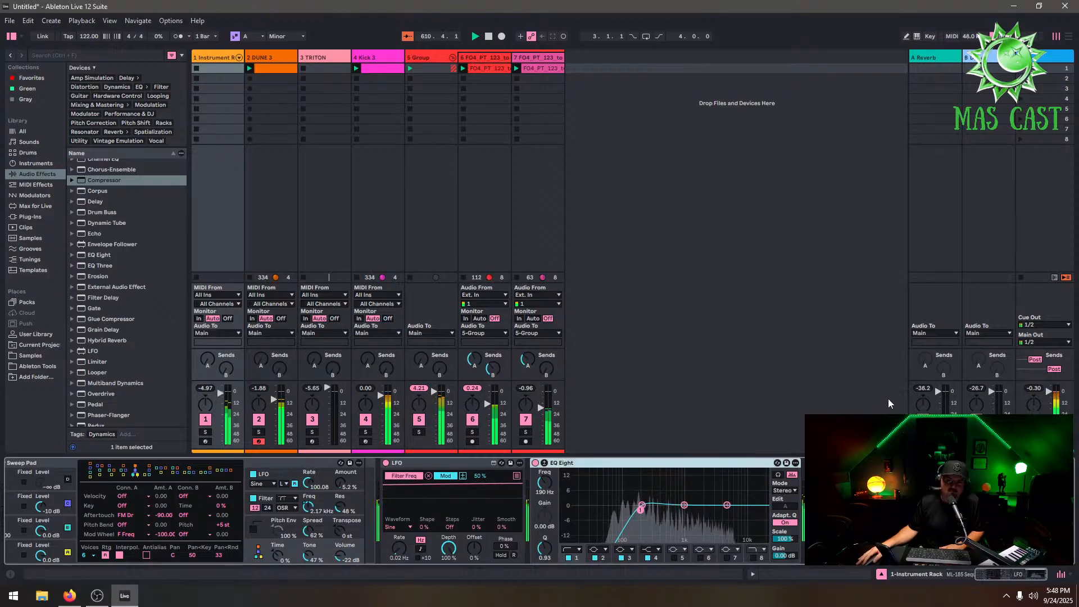
Load the Xfer LFOTool plug-in onto the synth pad track
{"action": "left_click", "coordinate": [28, 216]}
{"action": "left_click", "coordinate": [73, 79]}
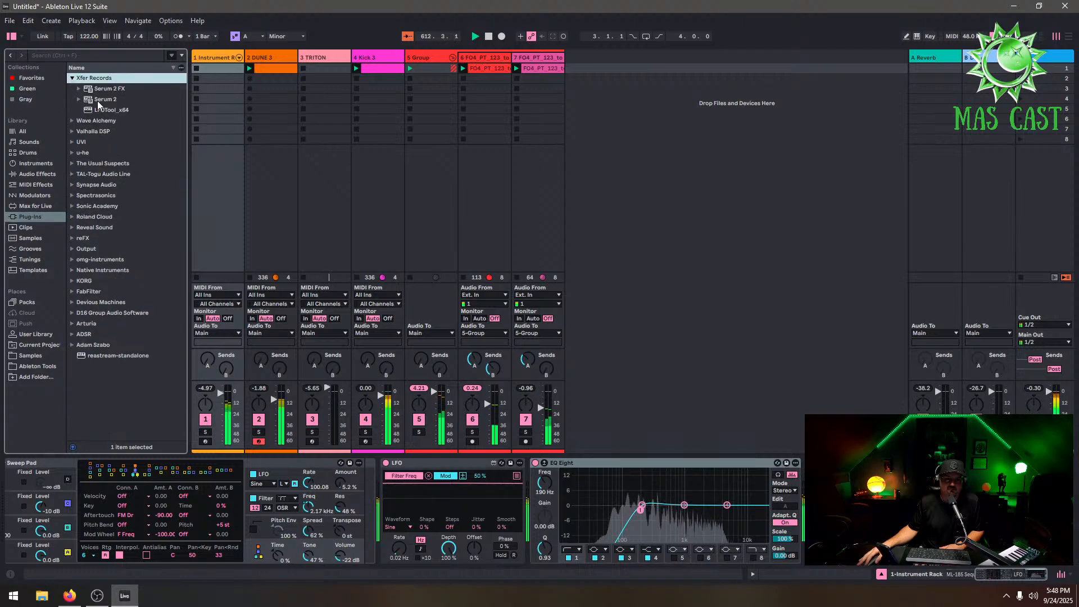
{"action": "left_click_drag", "start_coordinate": [110, 110], "coordinate": [112, 119]}
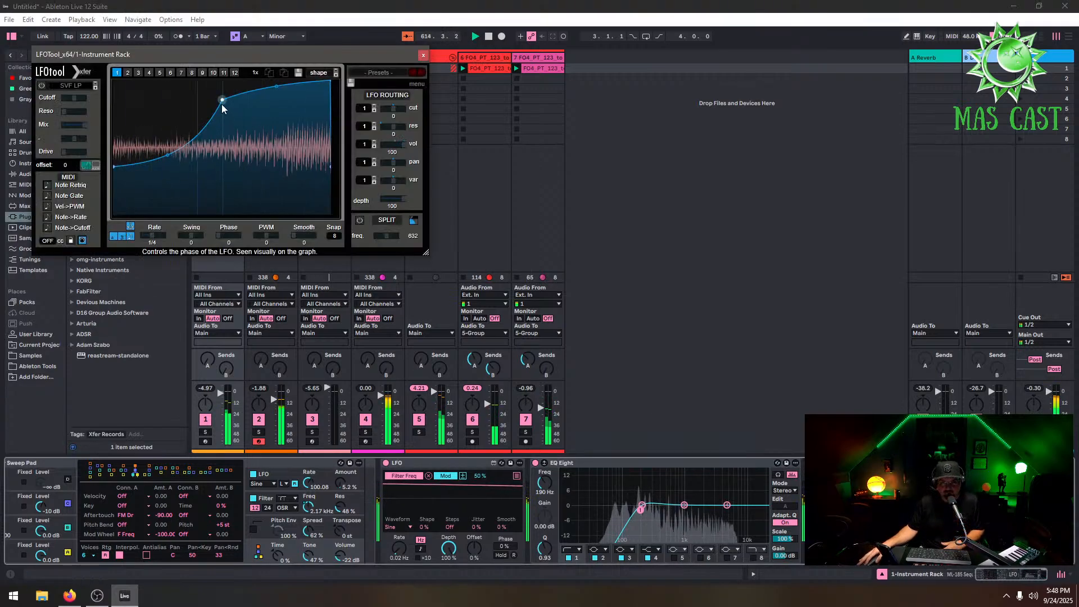
Mute the DUNE 3 track and shape LFOTool's curve into a steep exponential rise before closing the plug-in
{"action": "left_click_drag", "start_coordinate": [221, 100], "coordinate": [217, 81]}
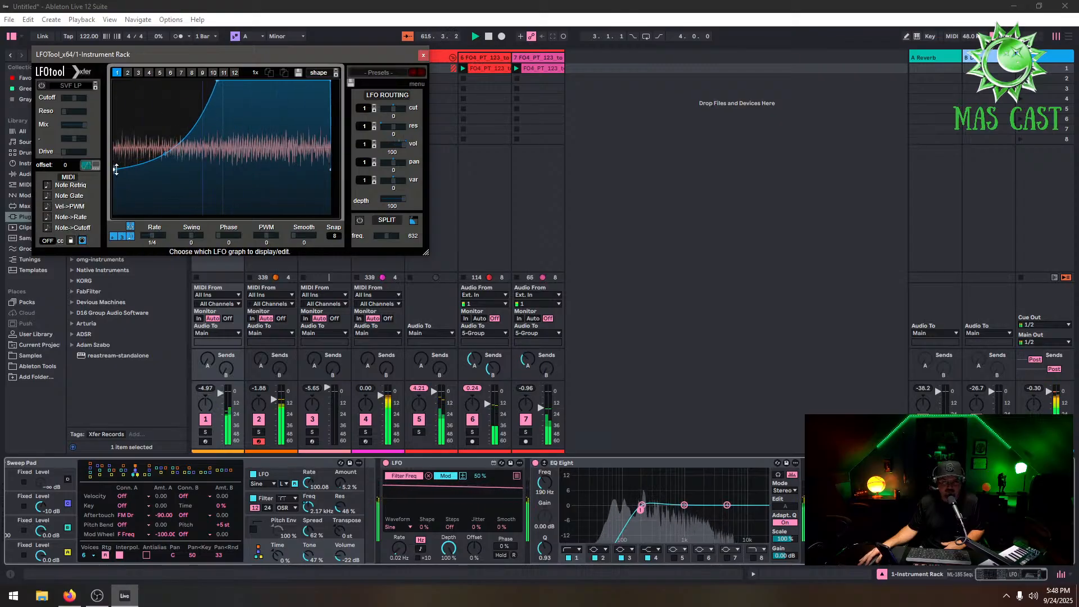
{"action": "left_click_drag", "start_coordinate": [116, 169], "coordinate": [114, 214]}
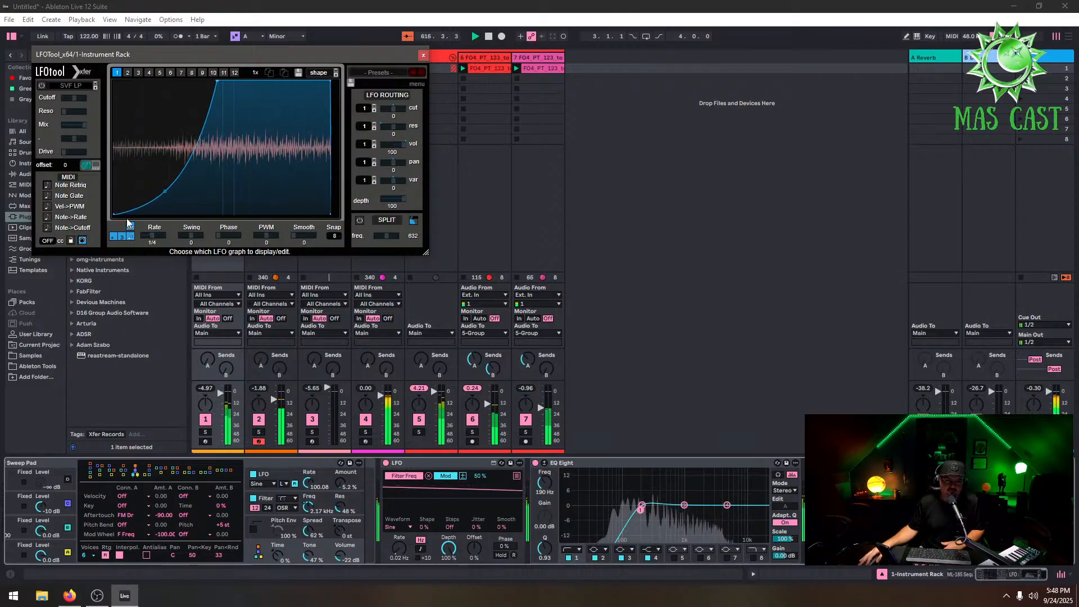
{"action": "left_click", "coordinate": [259, 419]}
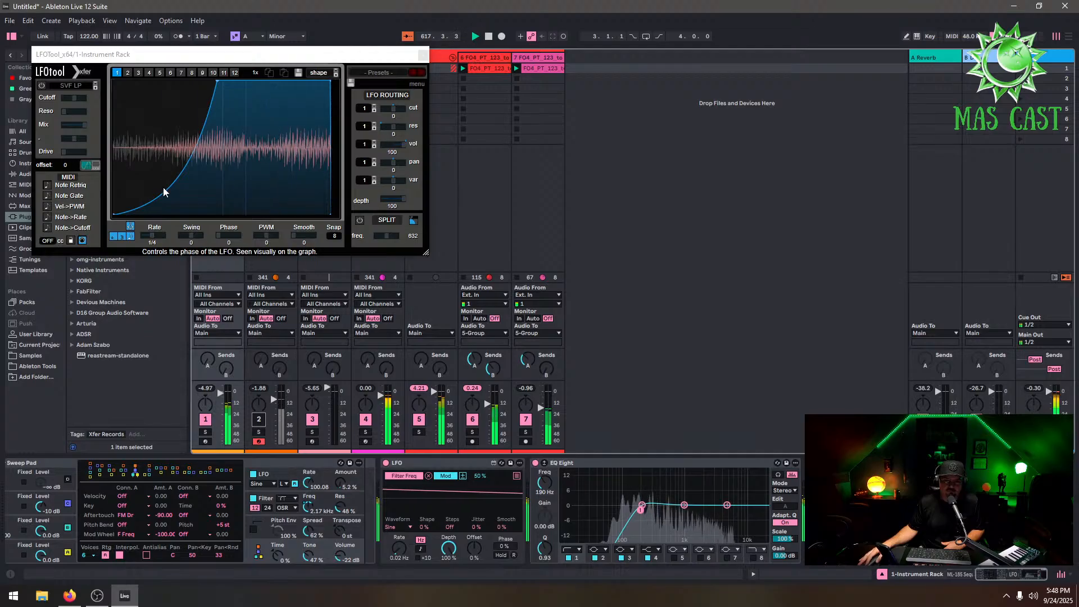
{"action": "left_click_drag", "start_coordinate": [163, 191], "coordinate": [203, 218]}
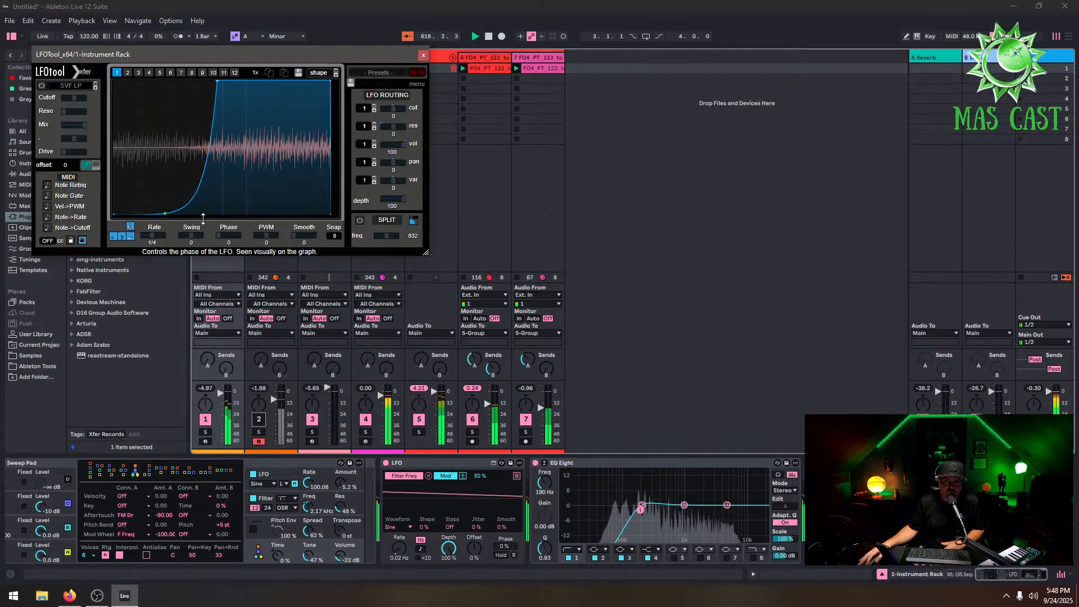
{"action": "left_click_drag", "start_coordinate": [115, 214], "coordinate": [109, 161]}
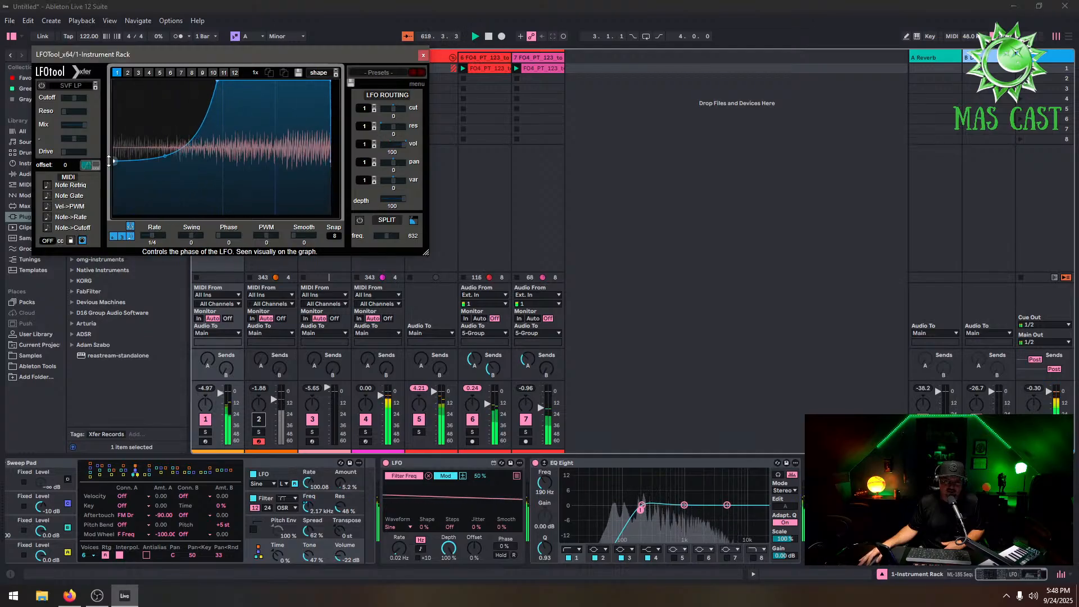
{"action": "left_click_drag", "start_coordinate": [216, 80], "coordinate": [169, 74]}
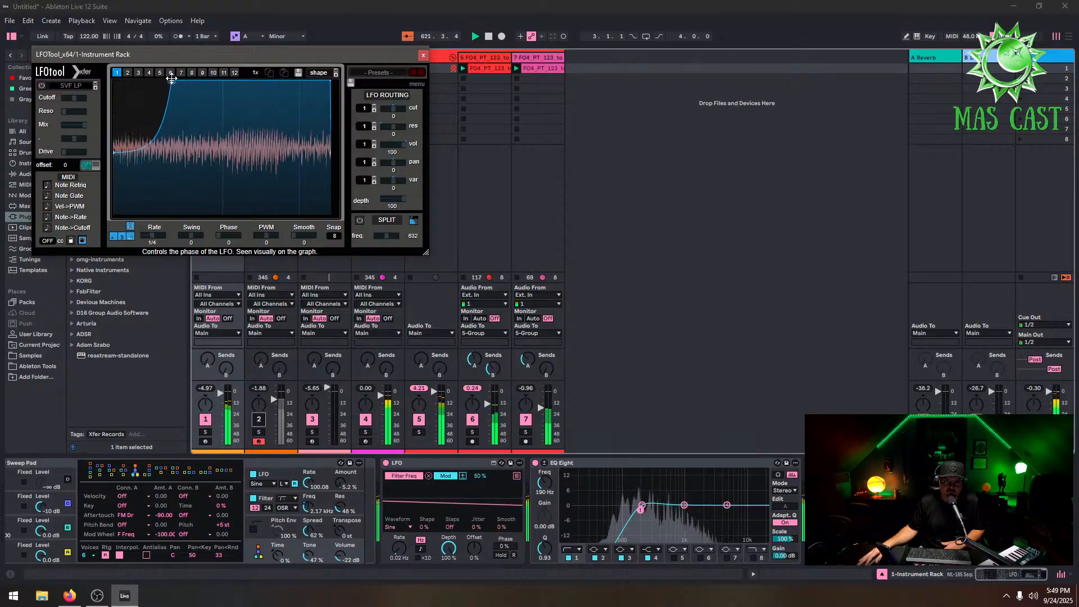
{"action": "left_click", "coordinate": [423, 54]}
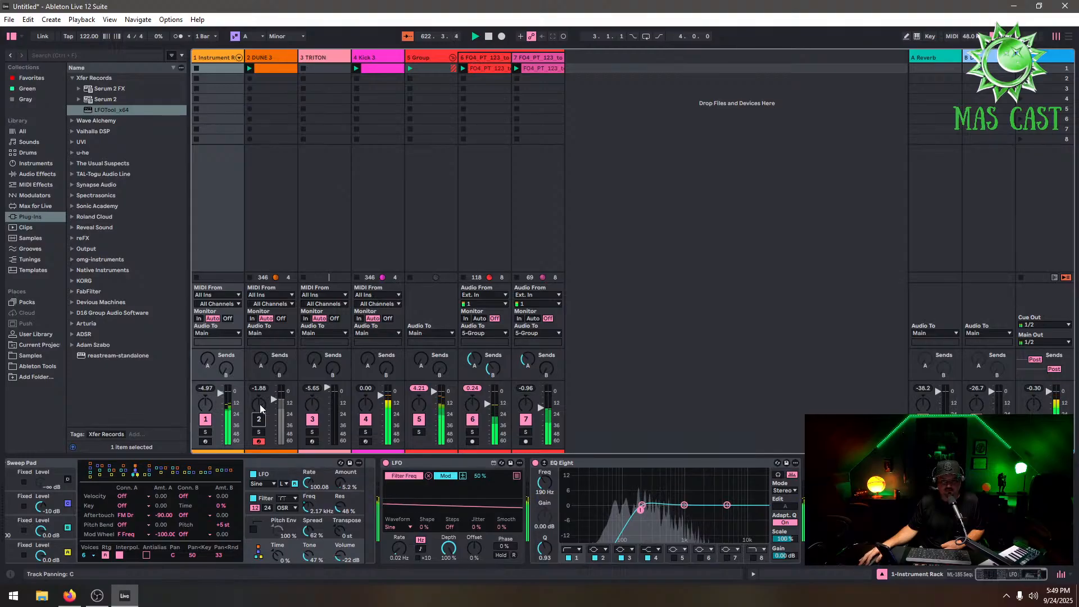
Add an EQ Eight to the DUNE 3 track
{"action": "left_click", "coordinate": [280, 60]}
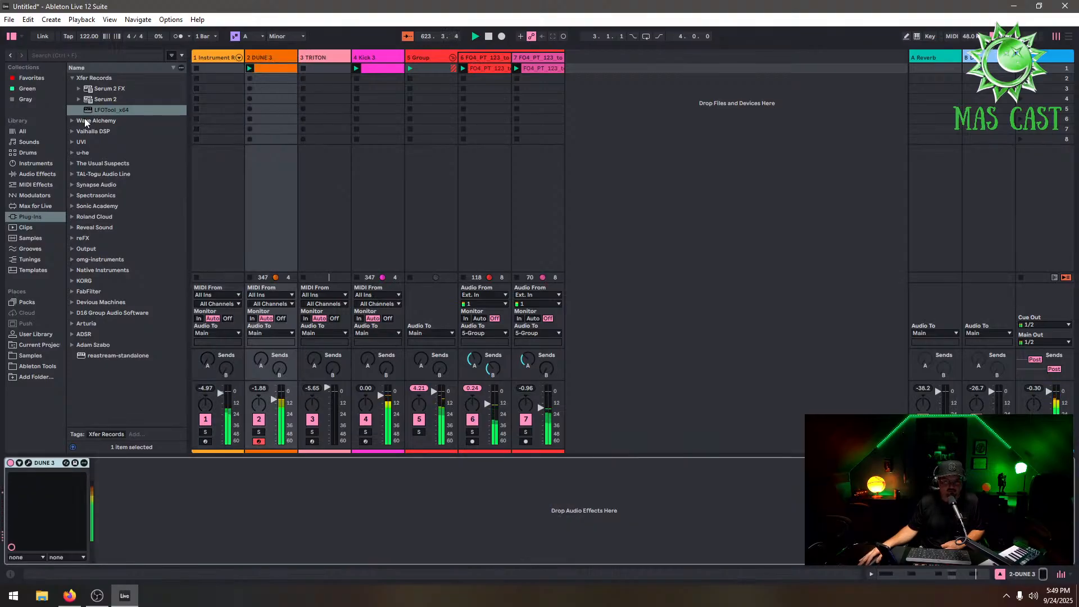
{"action": "left_click", "coordinate": [45, 175]}
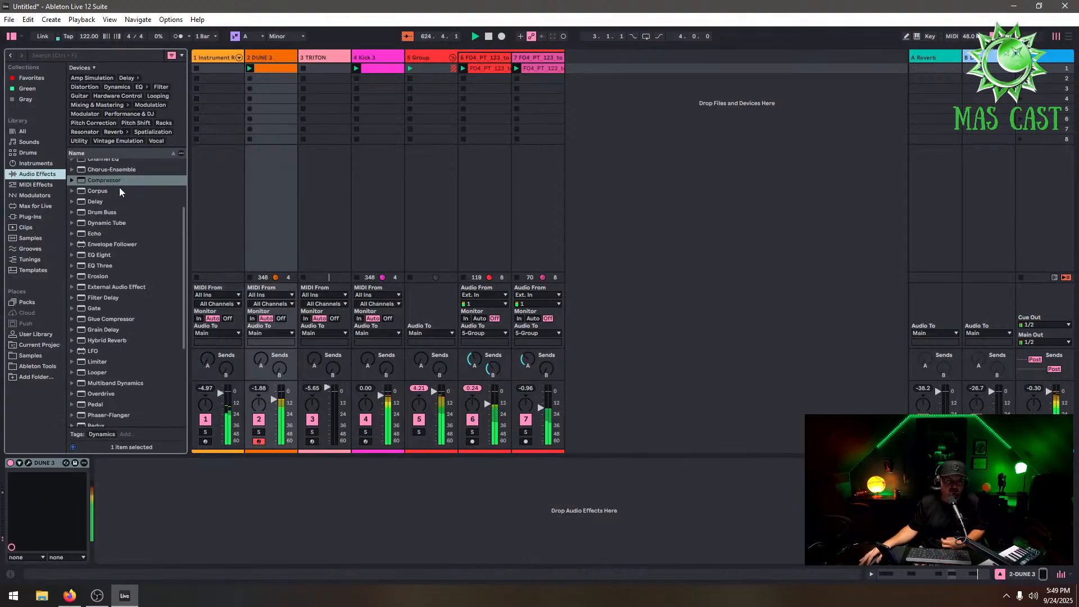
{"action": "left_click_drag", "start_coordinate": [96, 256], "coordinate": [189, 372]}
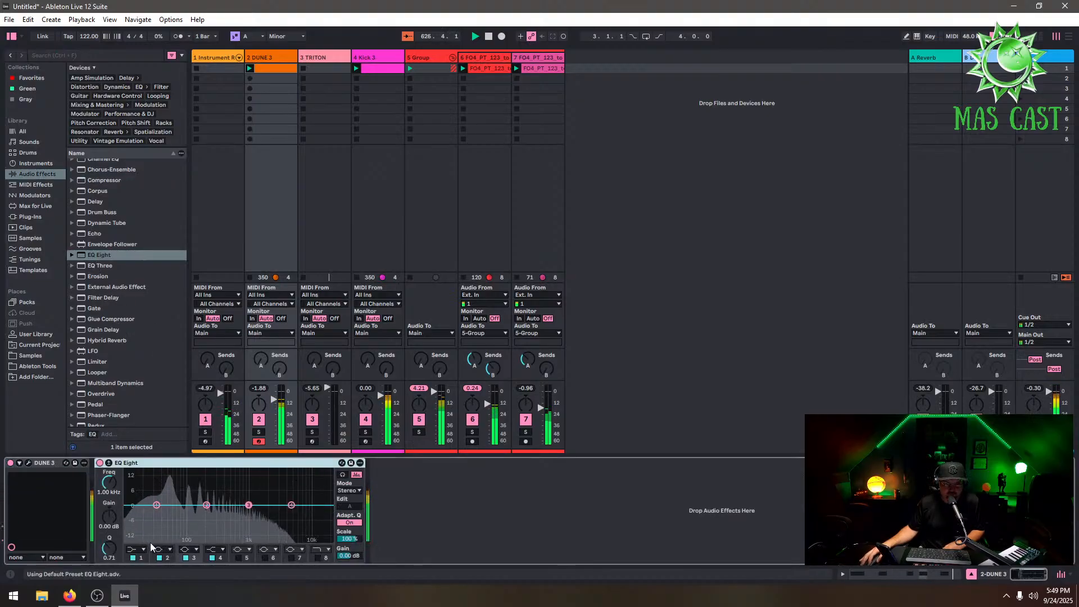
Turn the EQ's first band into a high-pass filter at about 38 Hz
{"action": "left_click", "coordinate": [138, 549]}
{"action": "left_click", "coordinate": [135, 490]}
{"action": "mouse_move", "coordinate": [157, 514]}
{"action": "left_mouse_down"}
{"action": "mouse_move", "coordinate": [208, 508]}
{"action": "mouse_move", "coordinate": [174, 509]}
{"action": "left_mouse_up"}
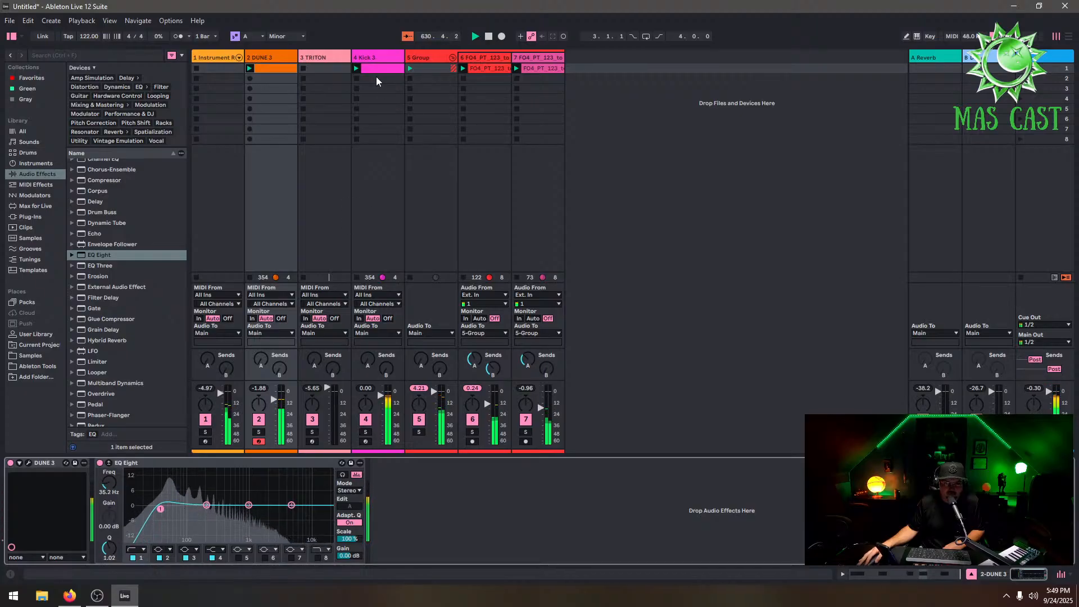
Add an EQ Eight to the Kick 3 track and expand its display
{"action": "left_click", "coordinate": [371, 56]}
{"action": "left_click_drag", "start_coordinate": [134, 251], "coordinate": [114, 264]}
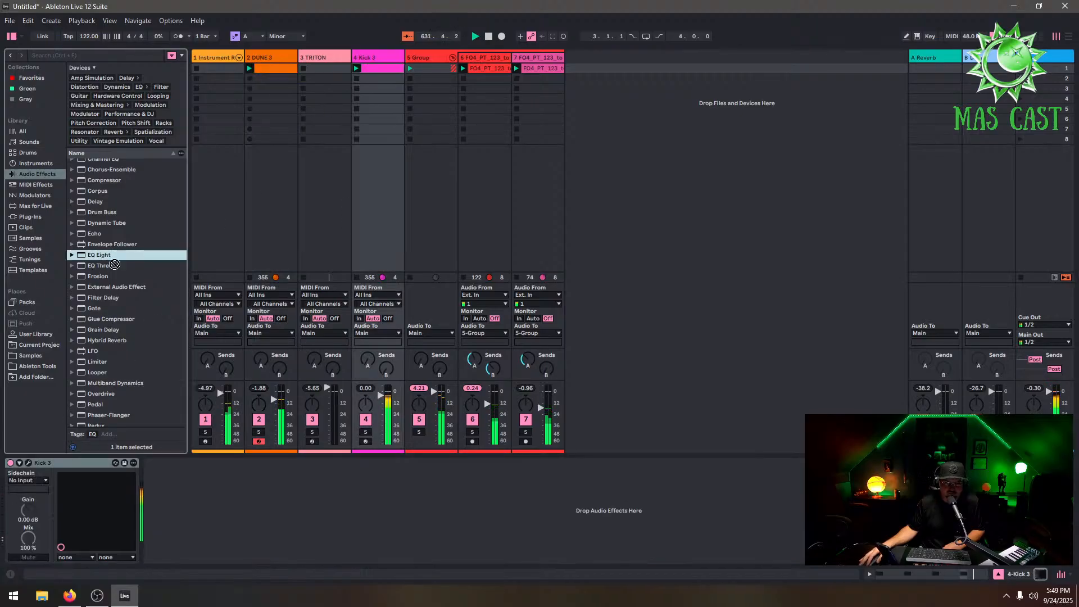
{"action": "left_click_drag", "start_coordinate": [294, 511], "coordinate": [292, 509]}
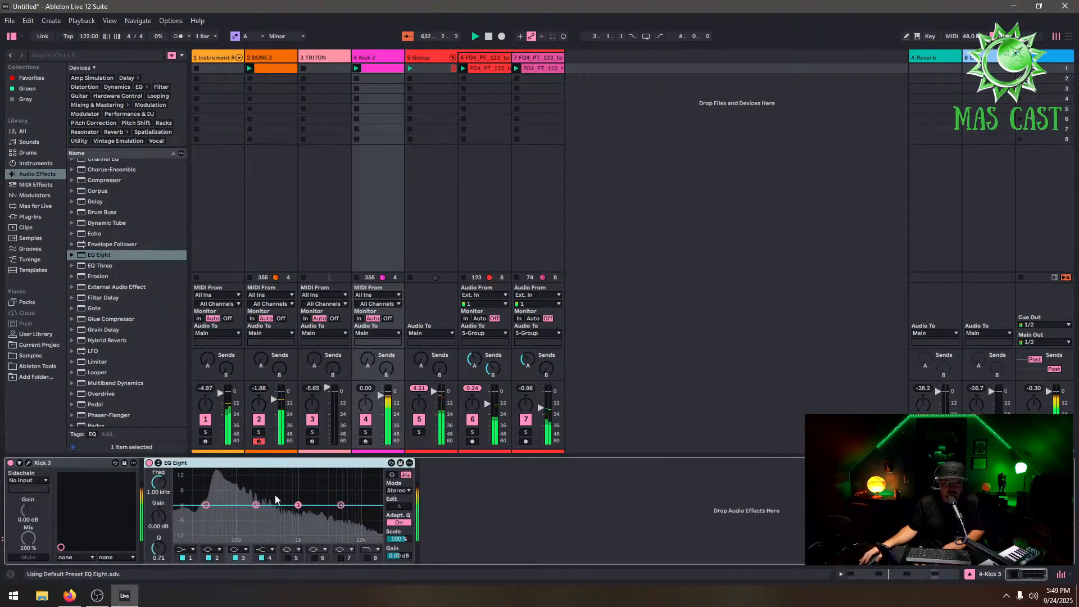
{"action": "left_click", "coordinate": [158, 463]}
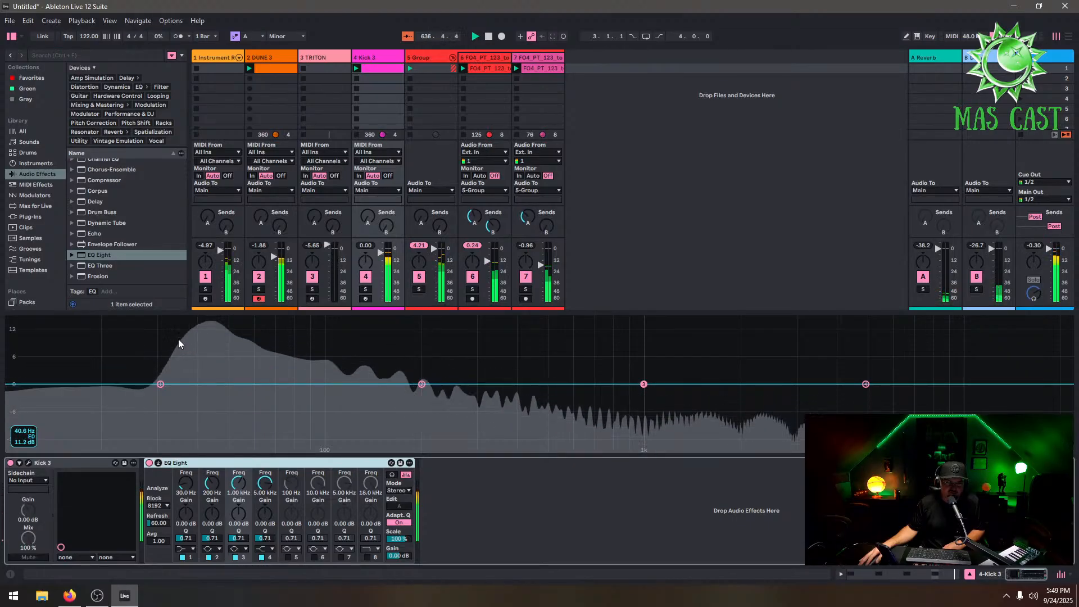
Lower the DUNE 3 EQ high-pass to about 25.5 Hz and expand the EQ display
{"action": "left_click", "coordinate": [268, 57]}
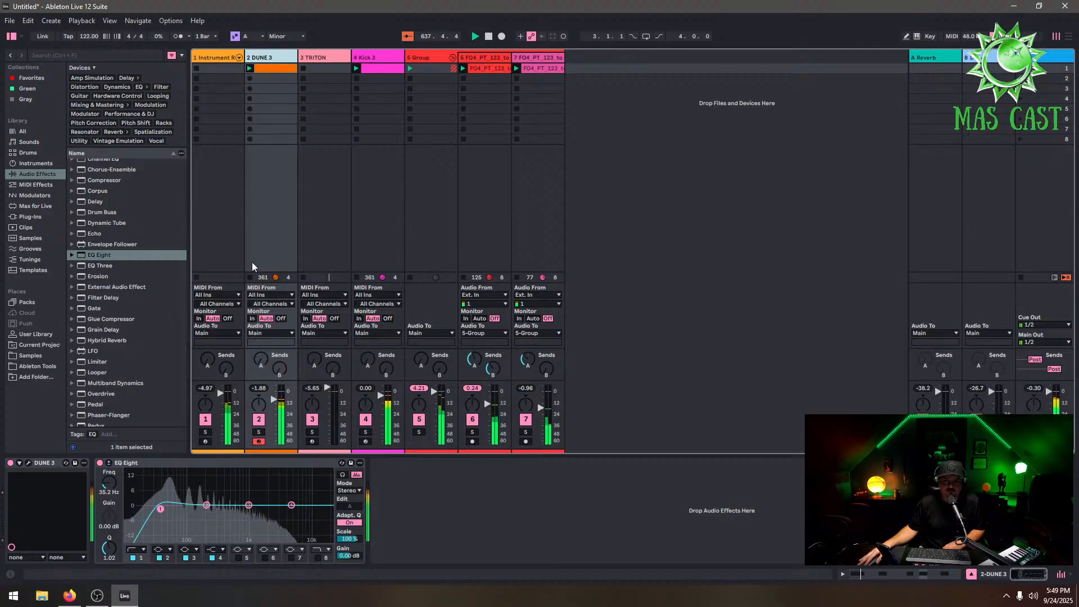
{"action": "left_click_drag", "start_coordinate": [161, 508], "coordinate": [152, 508]}
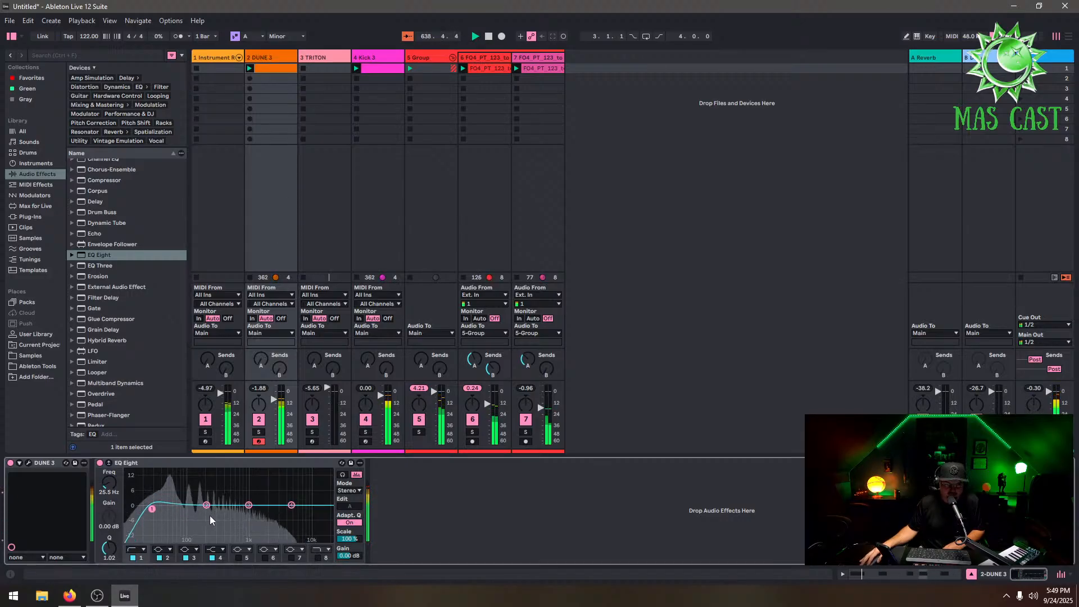
{"action": "left_click", "coordinate": [109, 462]}
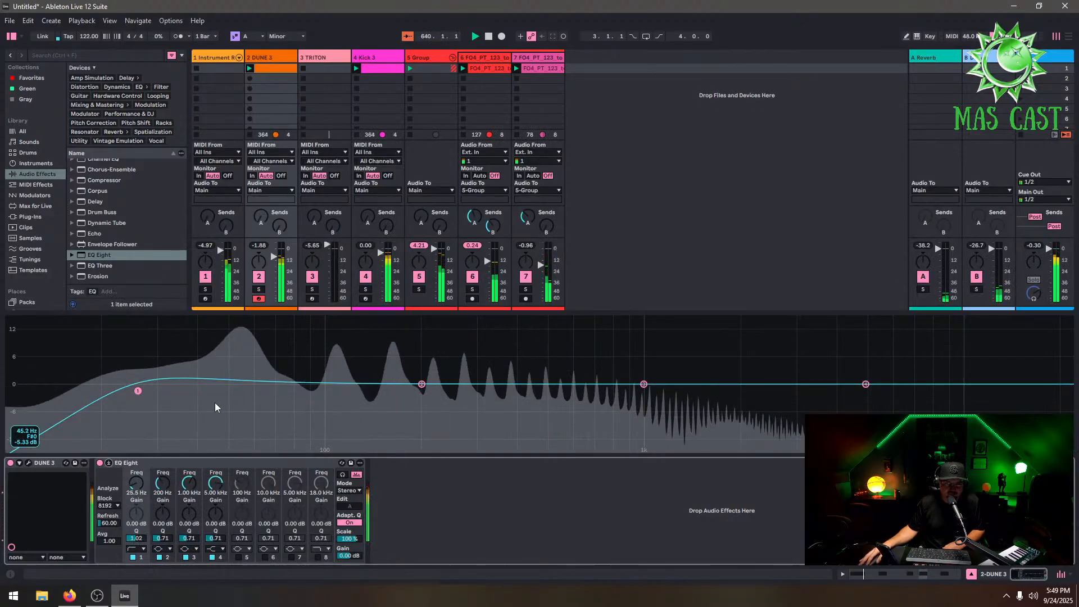
Move the DUNE 3 EQ's second band to about 53 Hz and switch it to a notch filter
{"action": "left_click_drag", "start_coordinate": [424, 387], "coordinate": [241, 387]}
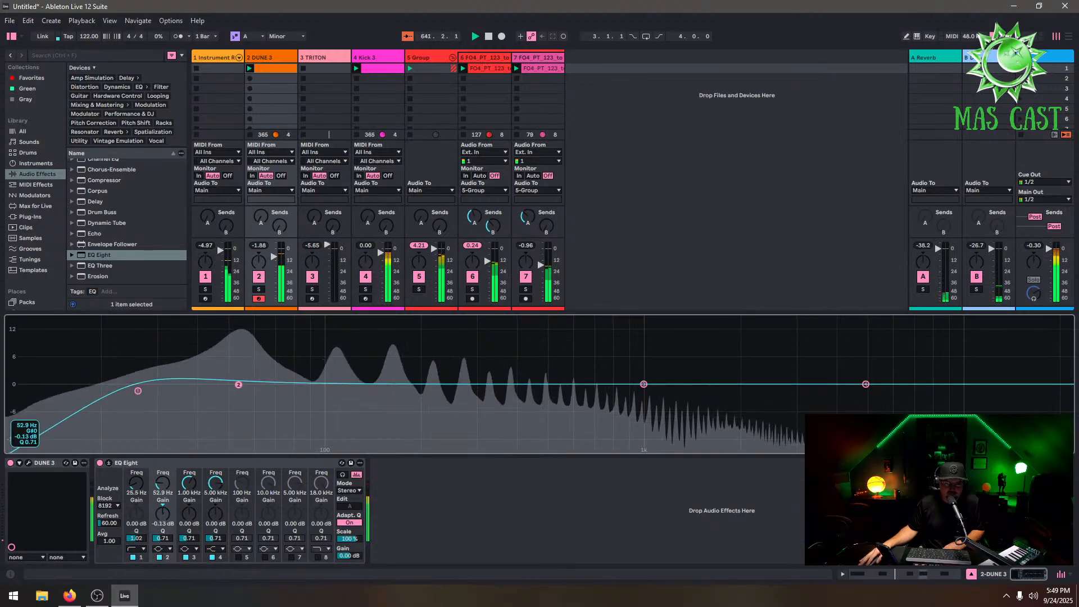
{"action": "left_click", "coordinate": [168, 549]}
{"action": "left_click", "coordinate": [160, 514]}
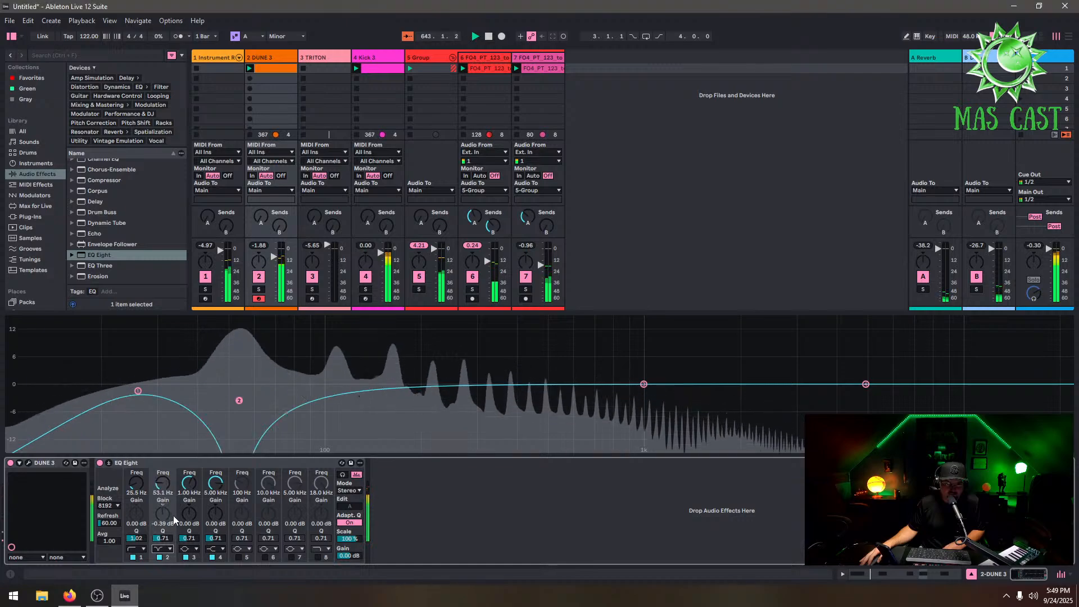
{"action": "left_click_drag", "start_coordinate": [240, 404], "coordinate": [245, 377]}
Solo DUNE 3 and fine-tune its EQ: high-pass at about 31 Hz, notch at about 57 Hz
{"action": "left_click_drag", "start_coordinate": [139, 389], "coordinate": [163, 387]}
{"action": "left_click", "coordinate": [258, 290]}
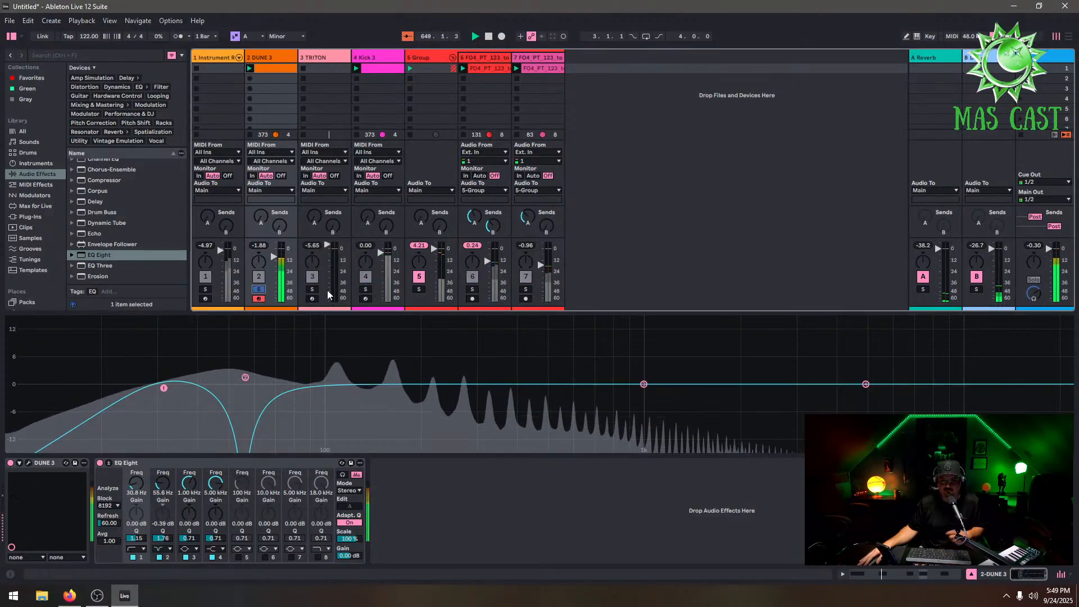
{"action": "mouse_move", "coordinate": [245, 377]}
{"action": "left_mouse_down"}
{"action": "mouse_move", "coordinate": [246, 330]}
{"action": "mouse_move", "coordinate": [258, 358]}
{"action": "mouse_move", "coordinate": [248, 361]}
{"action": "left_mouse_up"}
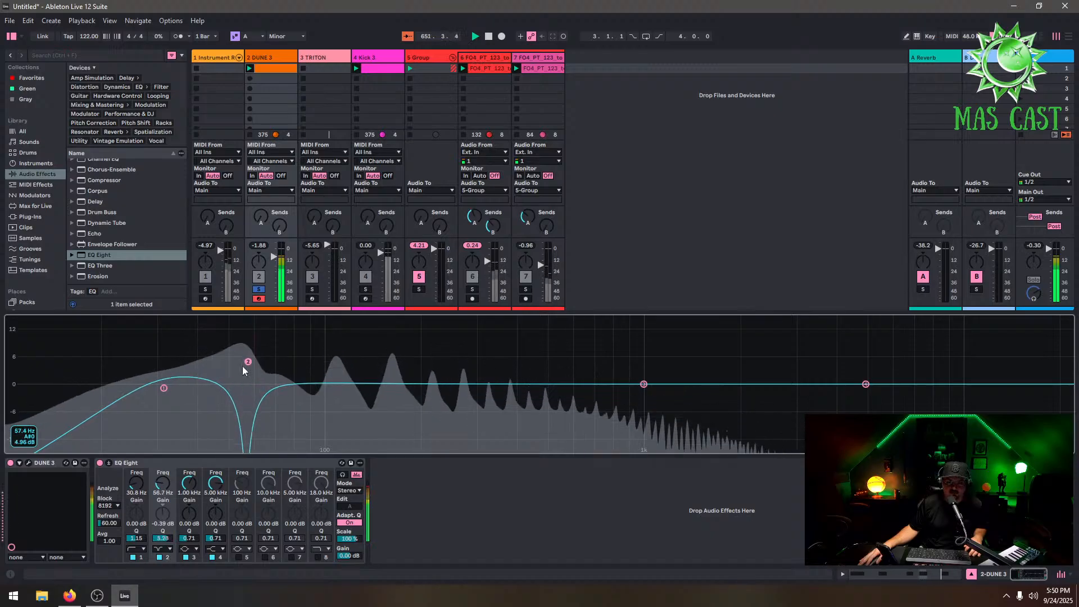
Shorten all notes in the DUNE 3 clip slightly
{"action": "left_click", "coordinate": [279, 69]}
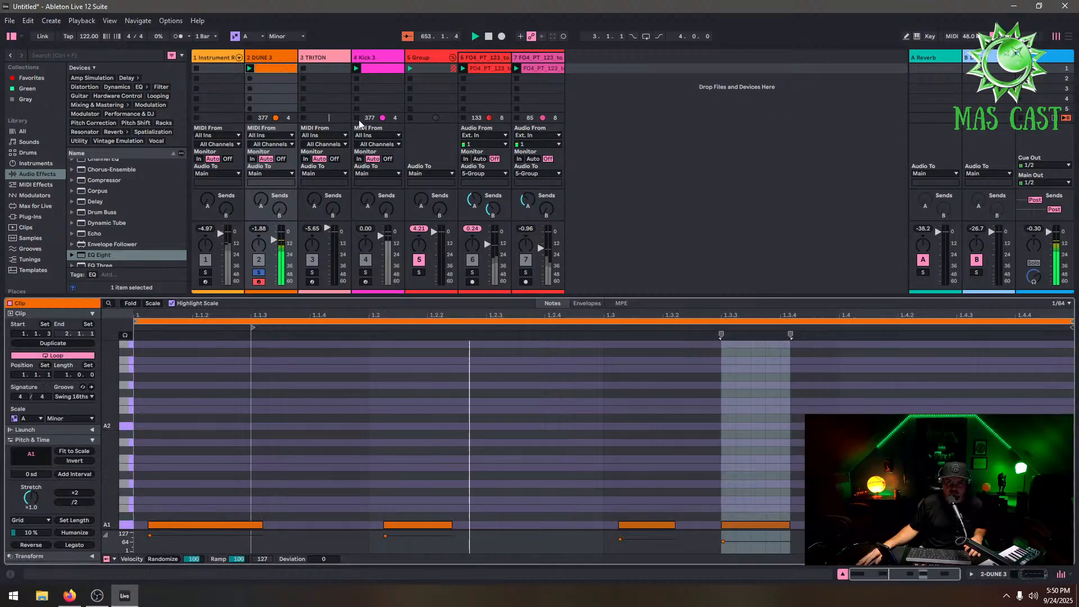
{"action": "left_click", "coordinate": [927, 495]}
{"action": "left_click_drag", "start_coordinate": [986, 495], "coordinate": [188, 523]}
{"action": "mouse_move", "coordinate": [261, 525]}
{"action": "left_mouse_down"}
{"action": "mouse_move", "coordinate": [215, 524]}
{"action": "mouse_move", "coordinate": [245, 526]}
{"action": "left_mouse_up"}
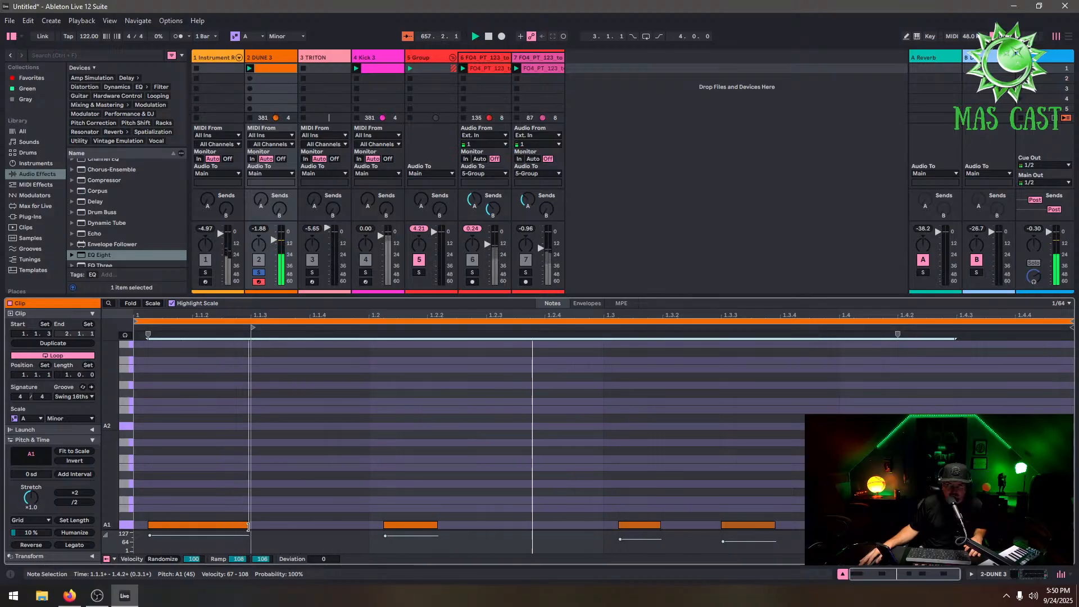
{"action": "left_click", "coordinate": [446, 500]}
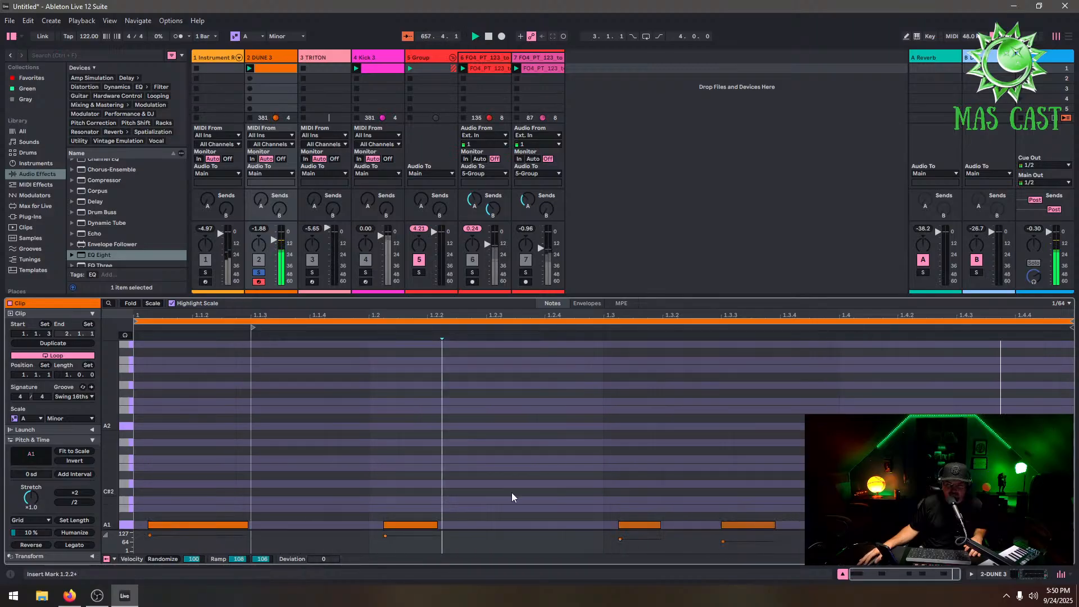
Open the DUNE 3 synth, set its amp envelope decay to 28% and lower the sustain
{"action": "left_click", "coordinate": [263, 62]}
{"action": "left_click", "coordinate": [28, 463]}
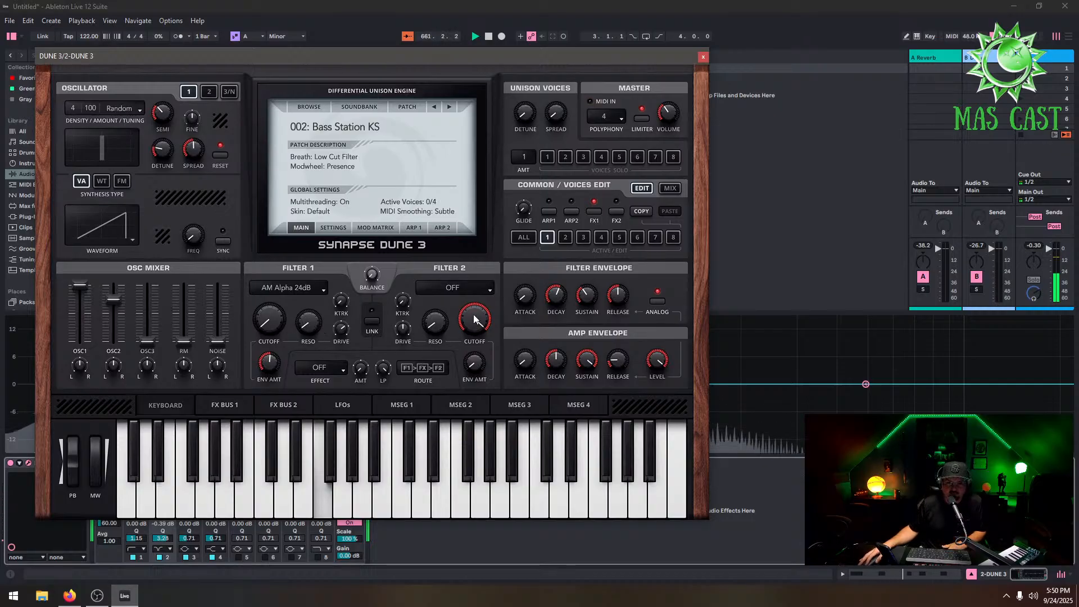
{"action": "left_click_drag", "start_coordinate": [473, 319], "coordinate": [484, 365]}
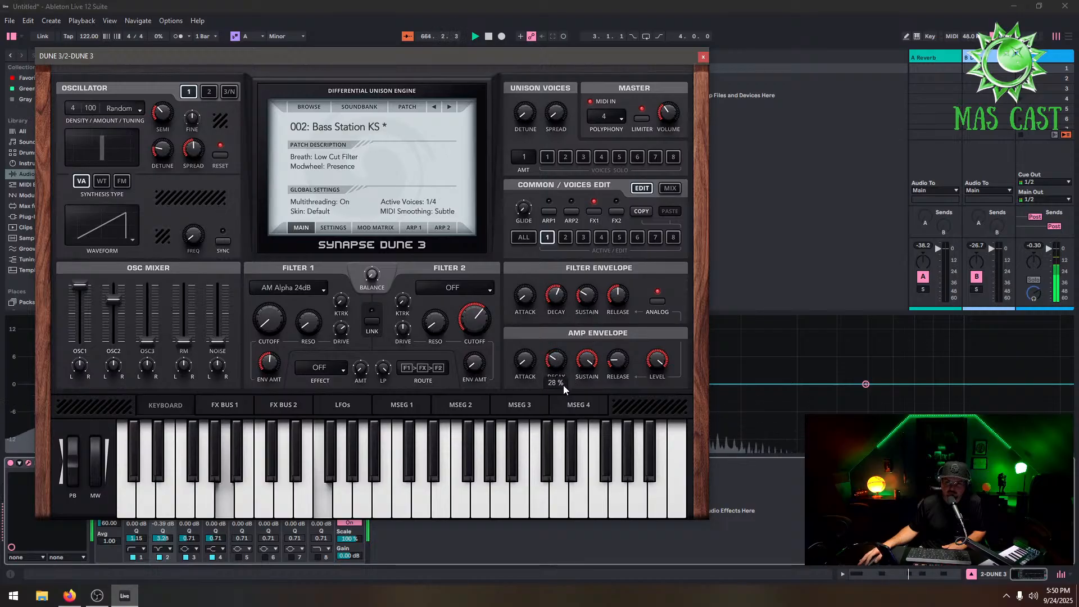
{"action": "left_click_drag", "start_coordinate": [586, 386], "coordinate": [584, 425]}
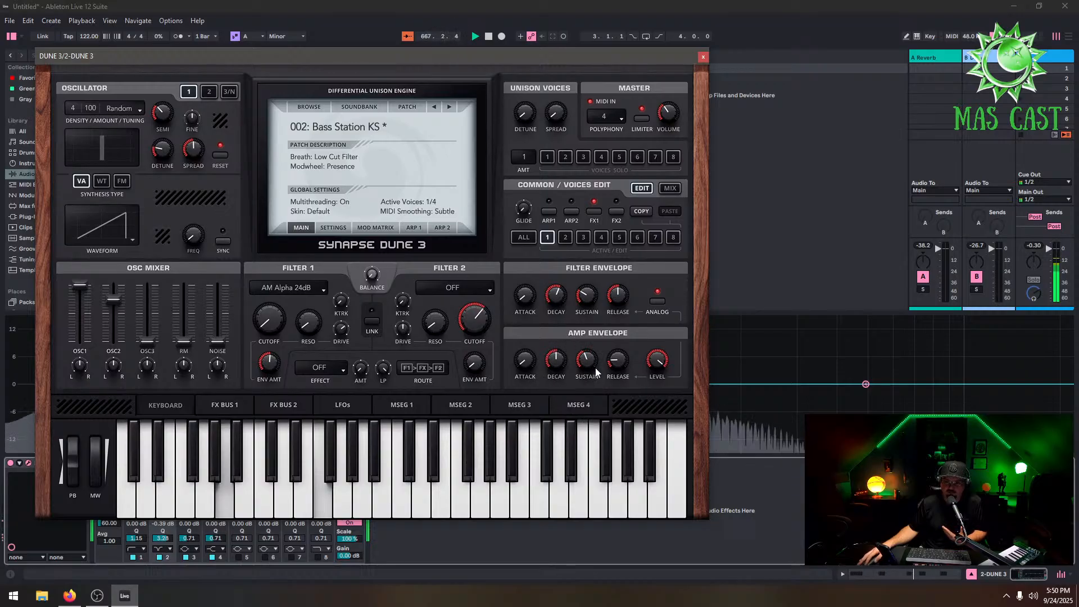
Lower the DUNE 3 amp envelope sustain slightly further and close the synth window
{"action": "left_click_drag", "start_coordinate": [591, 362], "coordinate": [595, 370]}
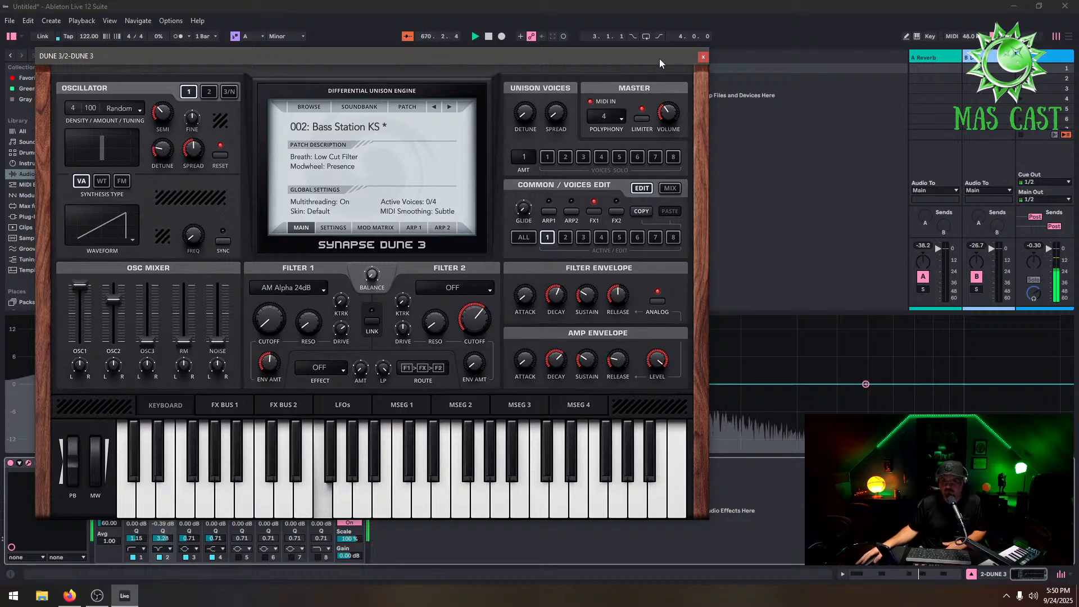
{"action": "left_click", "coordinate": [703, 57]}
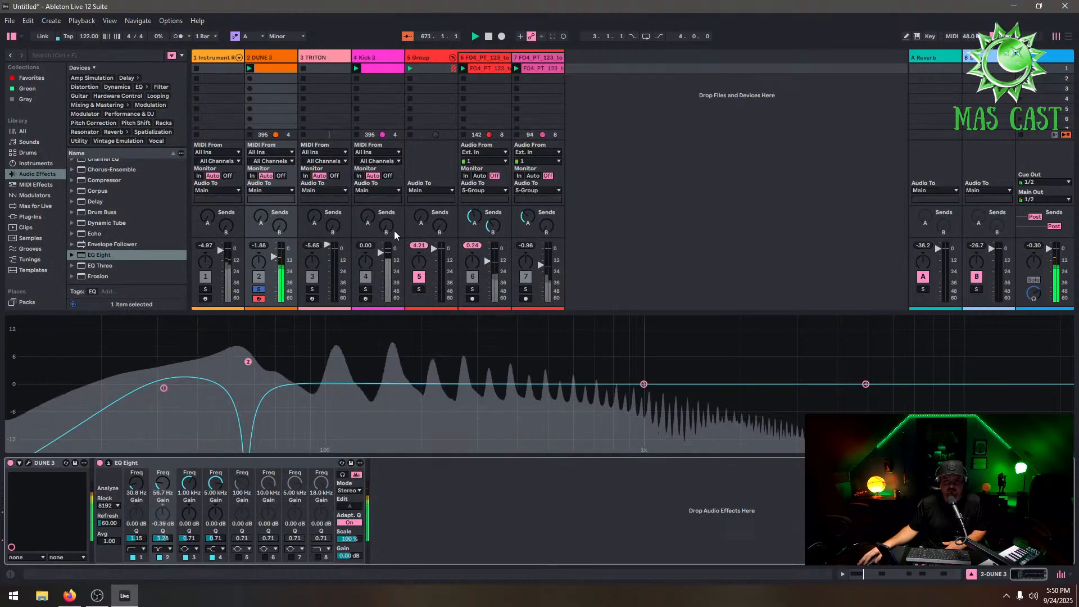
Shorten the second and third notes of the DUNE 3 clip further and take the DUNE 3 track out of solo
{"action": "double_click", "coordinate": [281, 69]}
{"action": "left_click_drag", "start_coordinate": [1017, 511], "coordinate": [262, 525]}
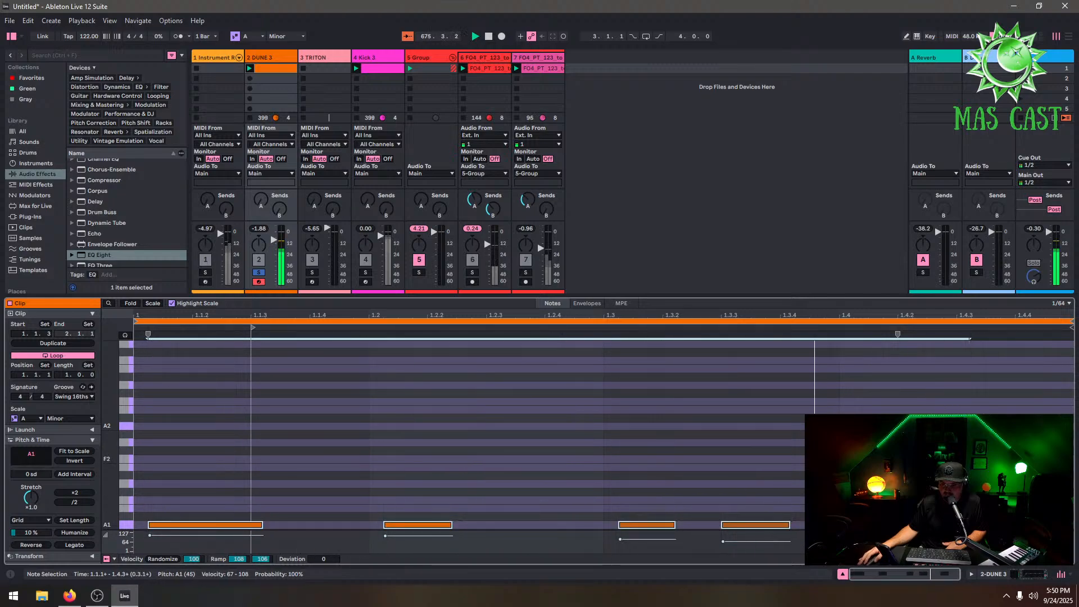
{"action": "left_click", "coordinate": [809, 505]}
{"action": "left_click_drag", "start_coordinate": [677, 476], "coordinate": [442, 525]}
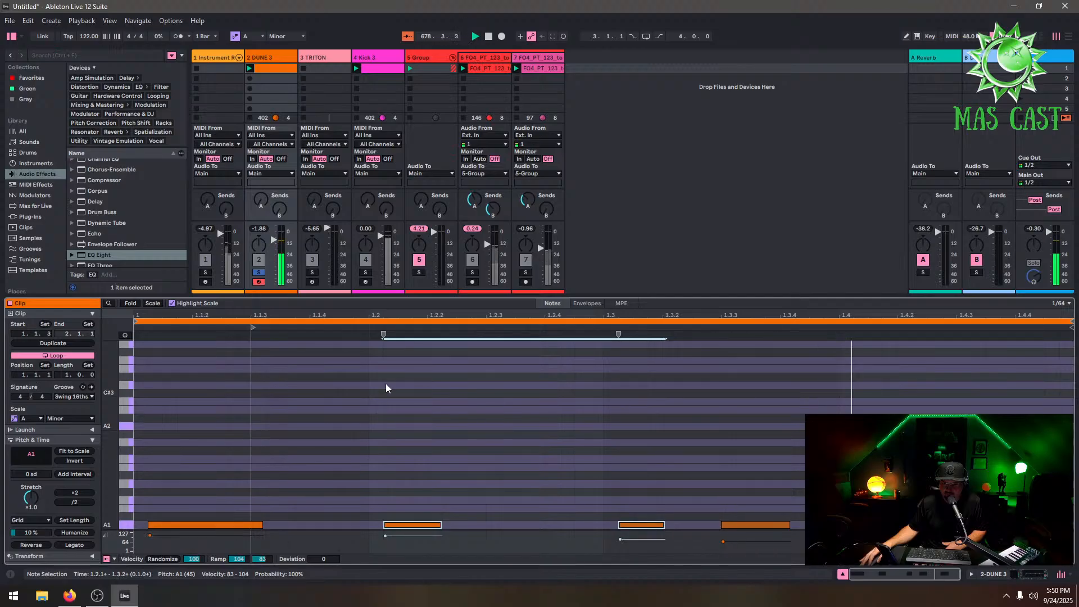
{"action": "left_click", "coordinate": [259, 273]}
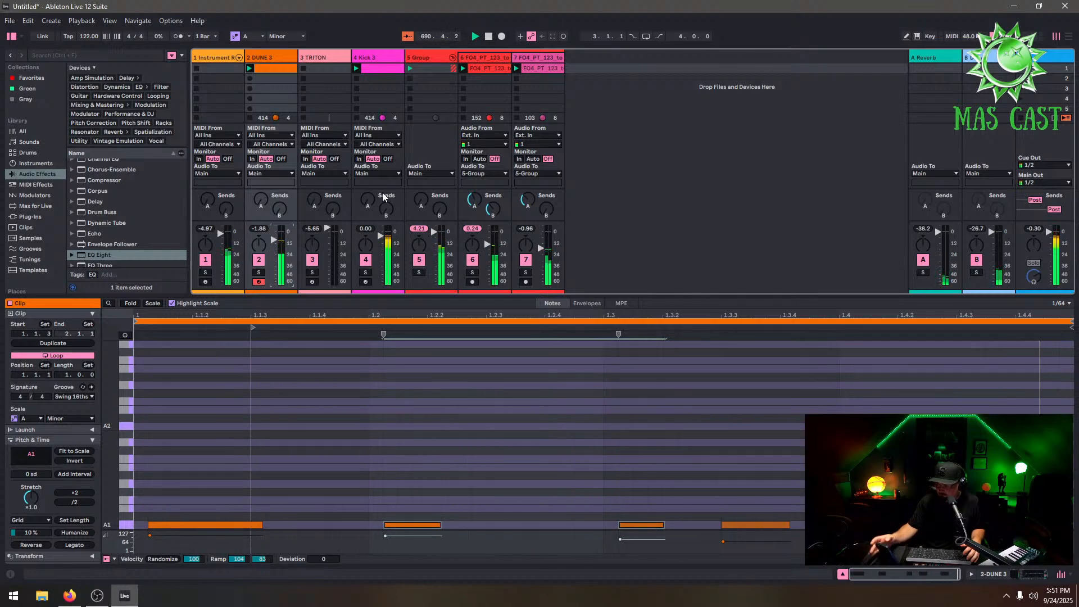
Delete the TRITON track from the set
{"action": "right_click", "coordinate": [323, 53]}
{"action": "left_click", "coordinate": [340, 84]}
{"action": "left_click", "coordinate": [371, 56]}
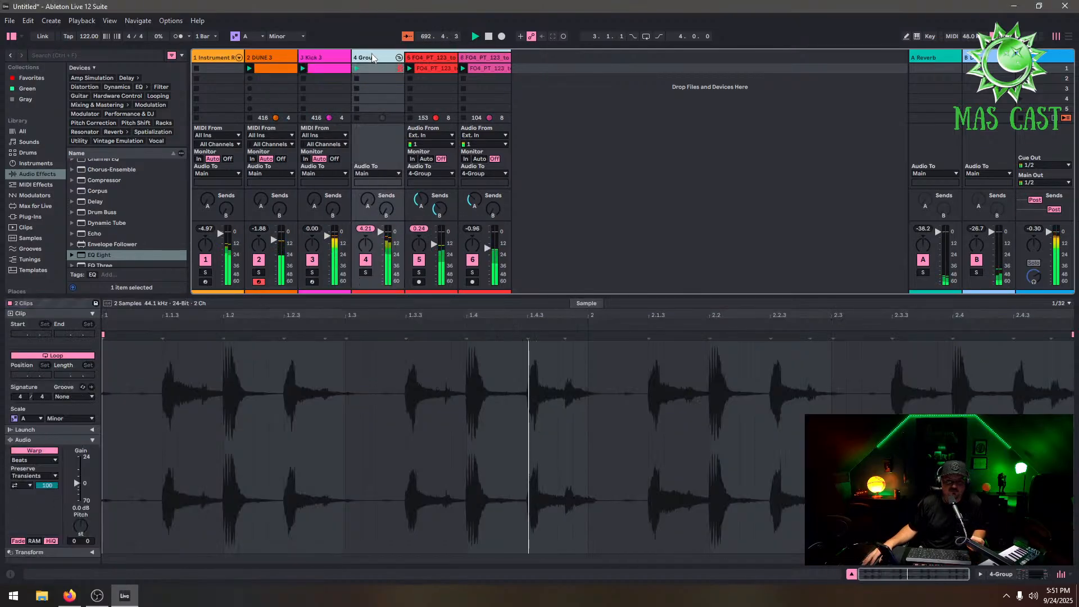
{"action": "left_click", "coordinate": [399, 57]}
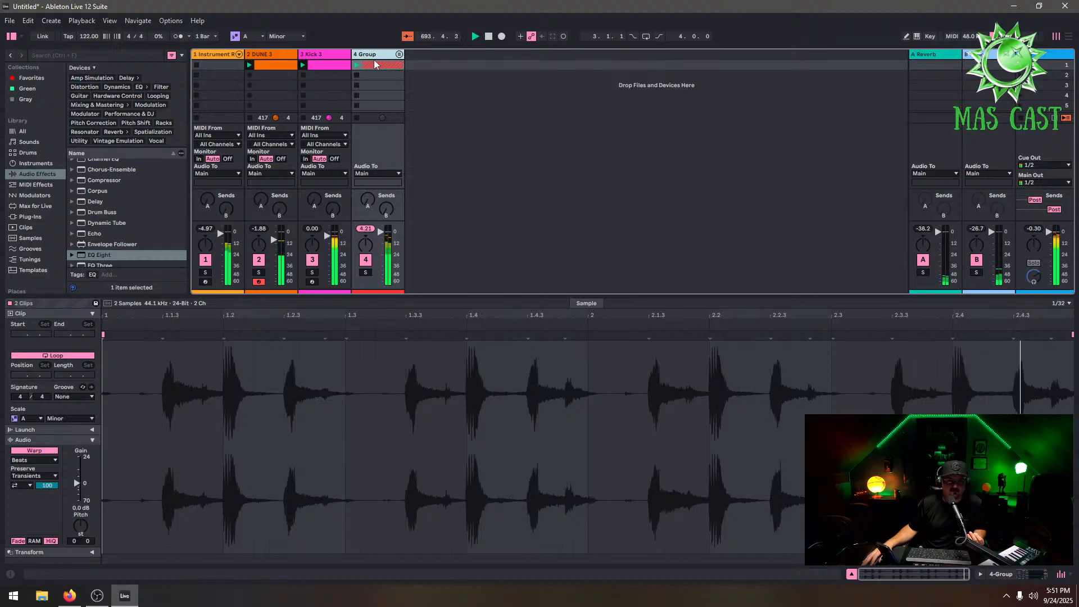
{"action": "left_click", "coordinate": [398, 55]}
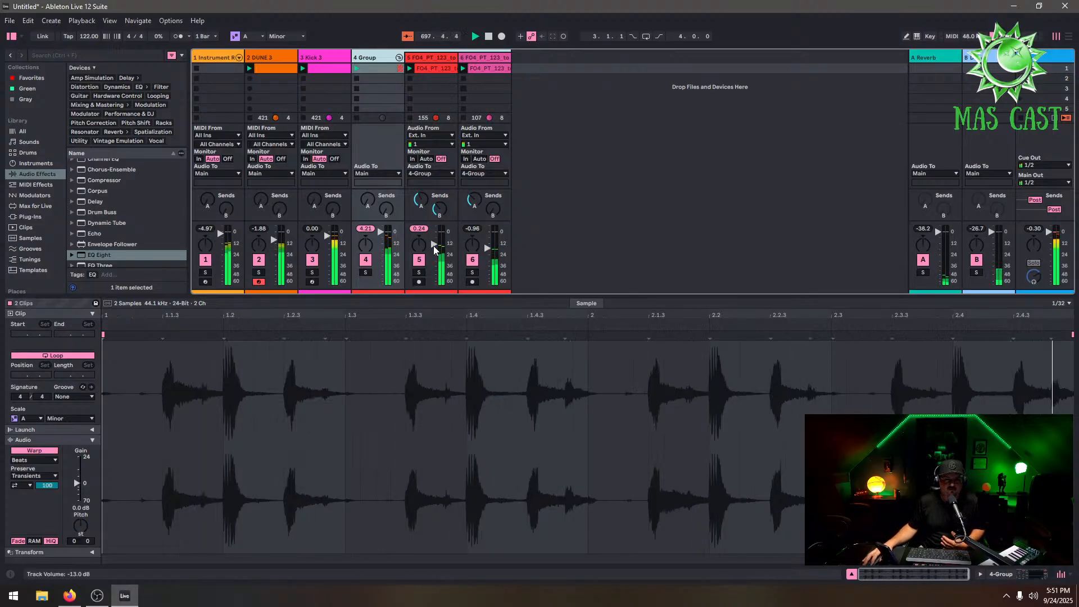
Audition the mix by muting and unmuting the loop tracks and the Instrument Rack track, checking the rack and DUNE 3 devices
{"action": "left_click", "coordinate": [419, 259]}
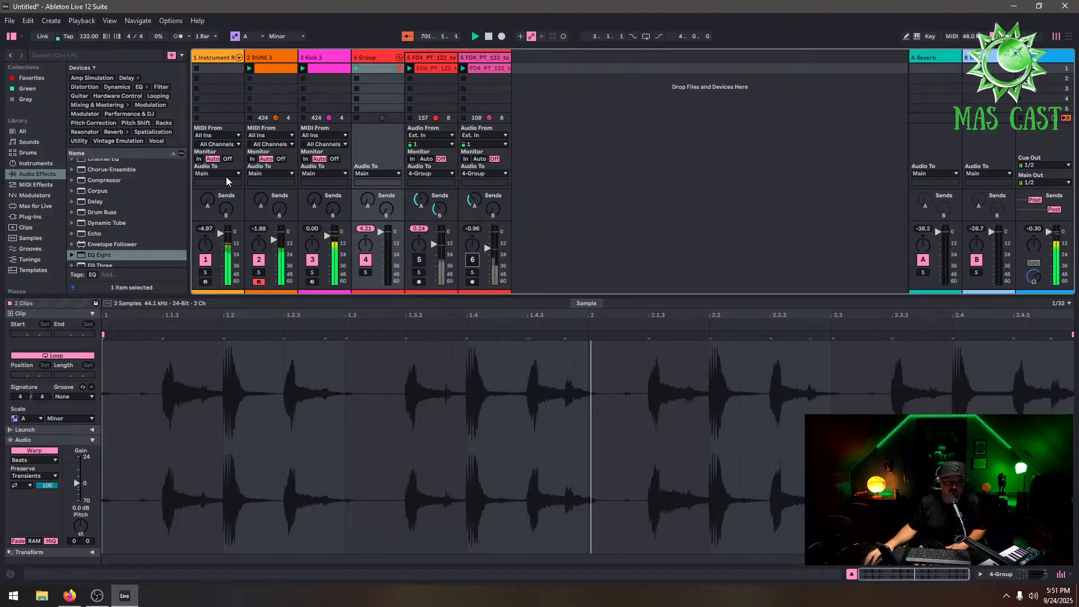
{"action": "left_click", "coordinate": [228, 58]}
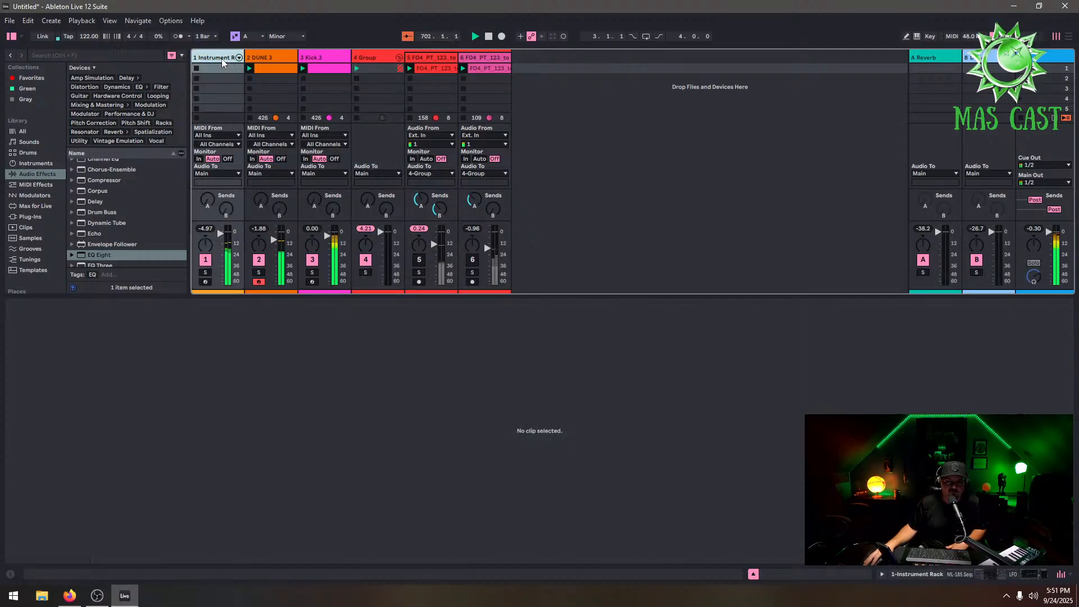
{"action": "left_click", "coordinate": [239, 58]}
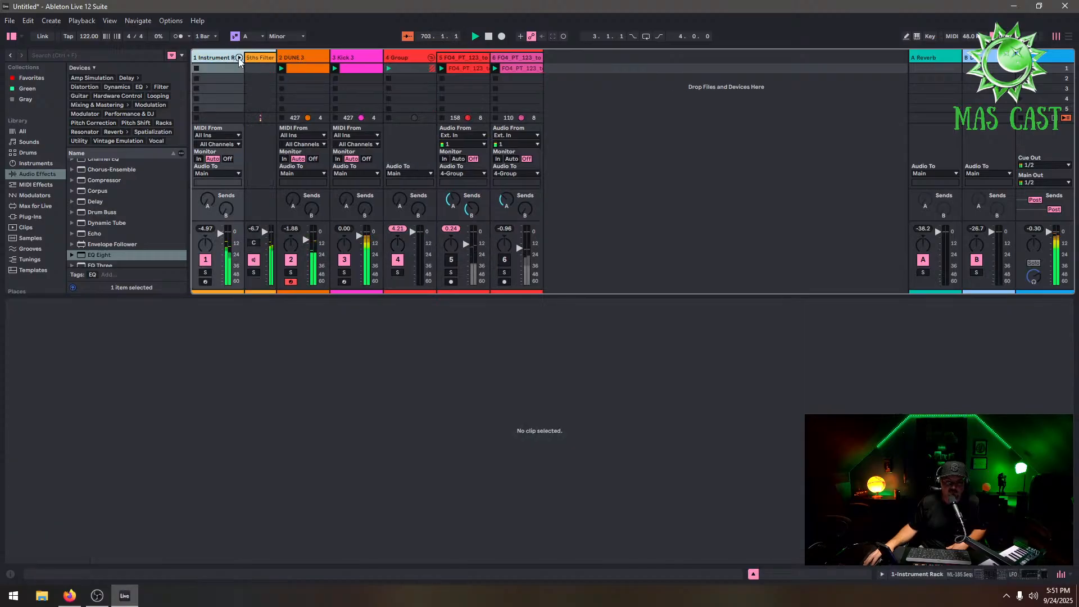
{"action": "left_click", "coordinate": [239, 57]}
{"action": "double_click", "coordinate": [265, 58]}
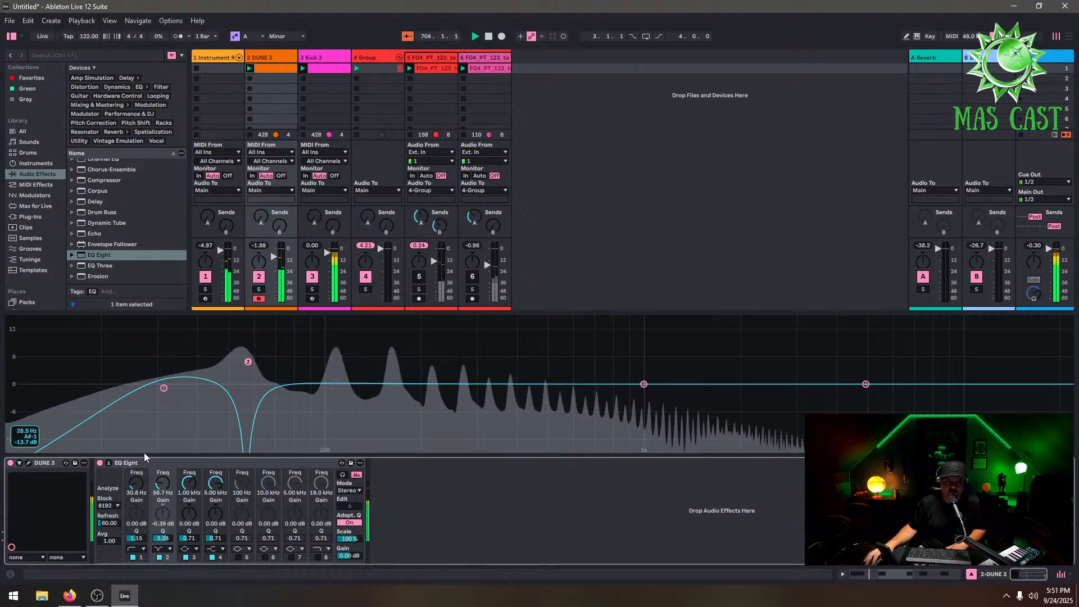
{"action": "left_click", "coordinate": [109, 463]}
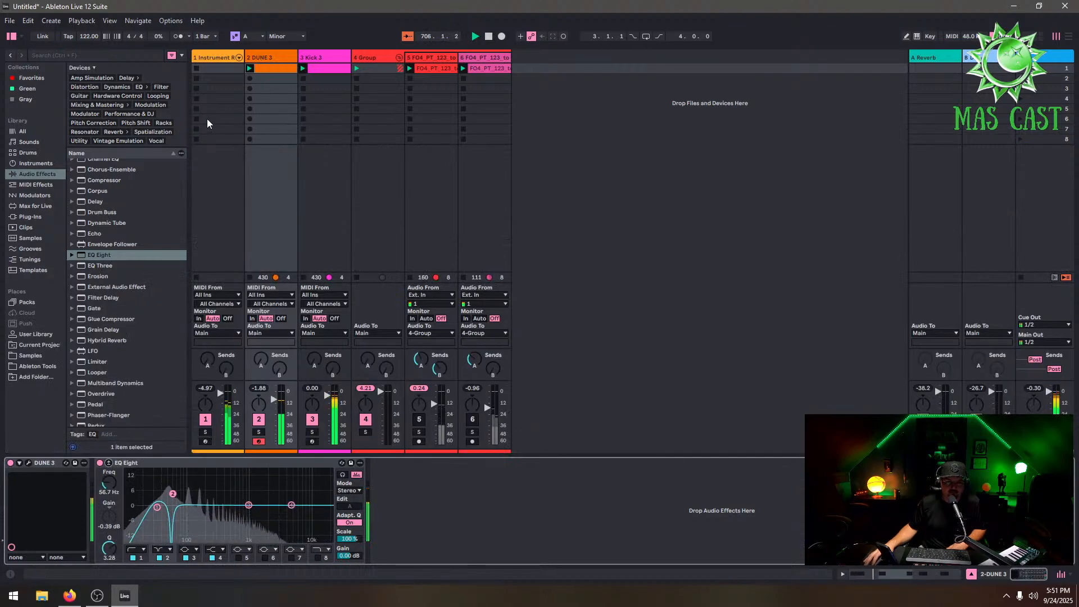
{"action": "left_click", "coordinate": [419, 419]}
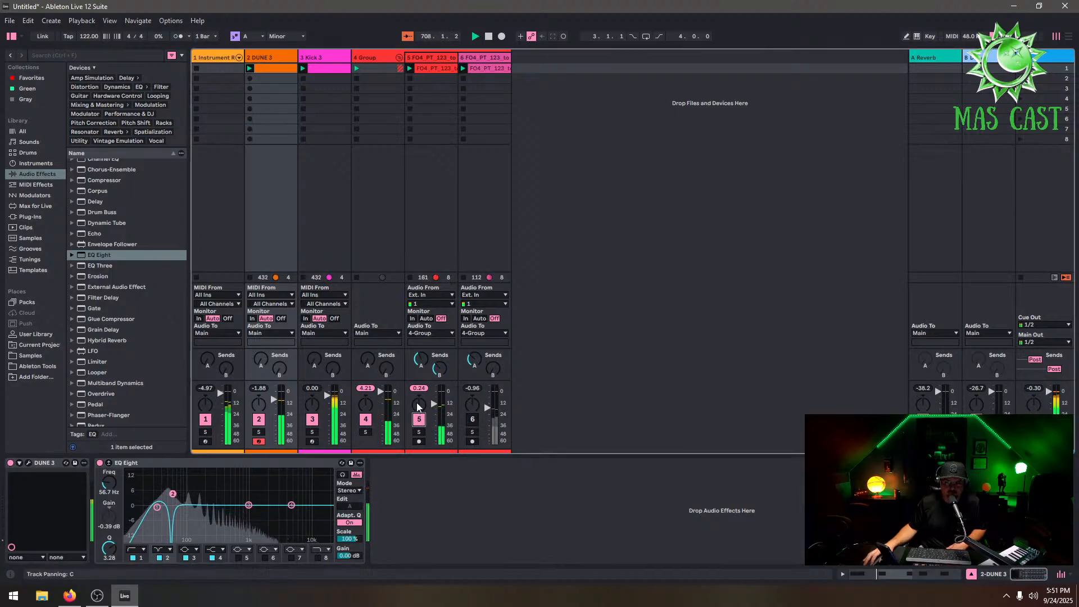
{"action": "left_click_drag", "start_coordinate": [435, 404], "coordinate": [436, 405]}
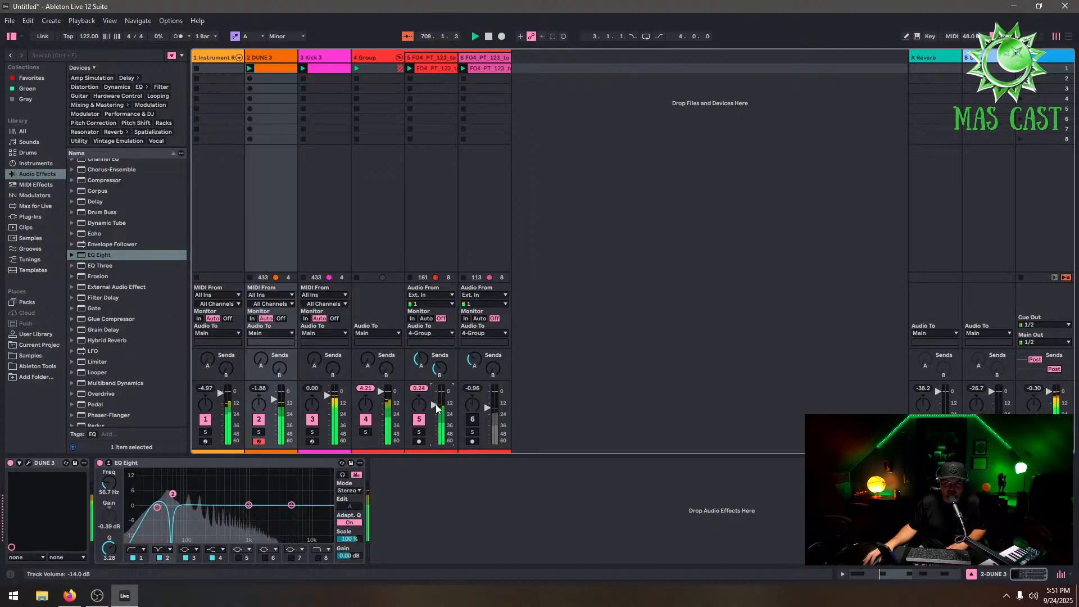
{"action": "left_click", "coordinate": [472, 420]}
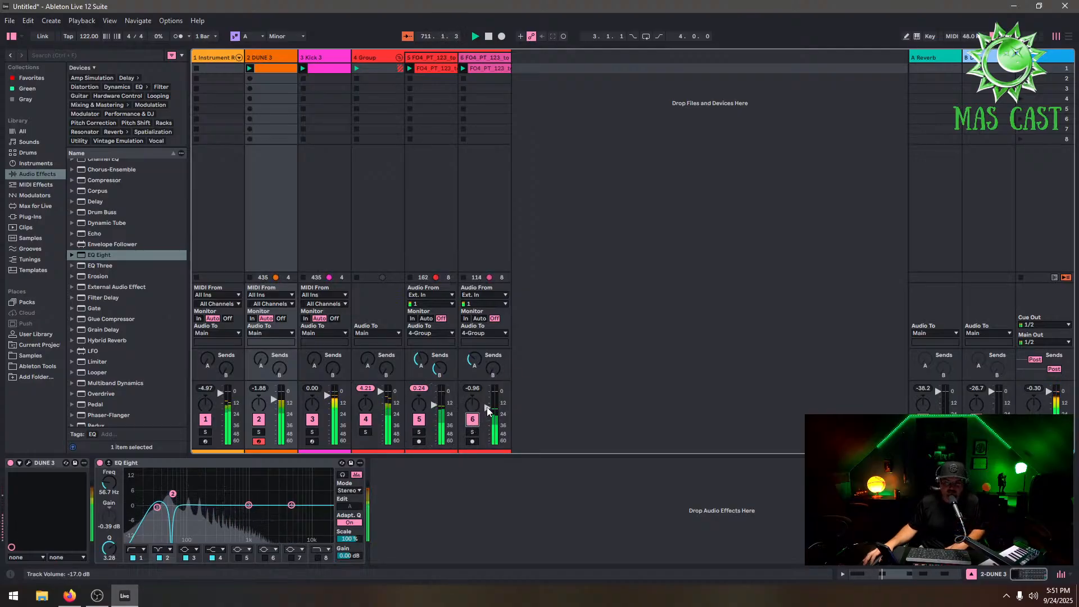
{"action": "left_click", "coordinate": [481, 57]}
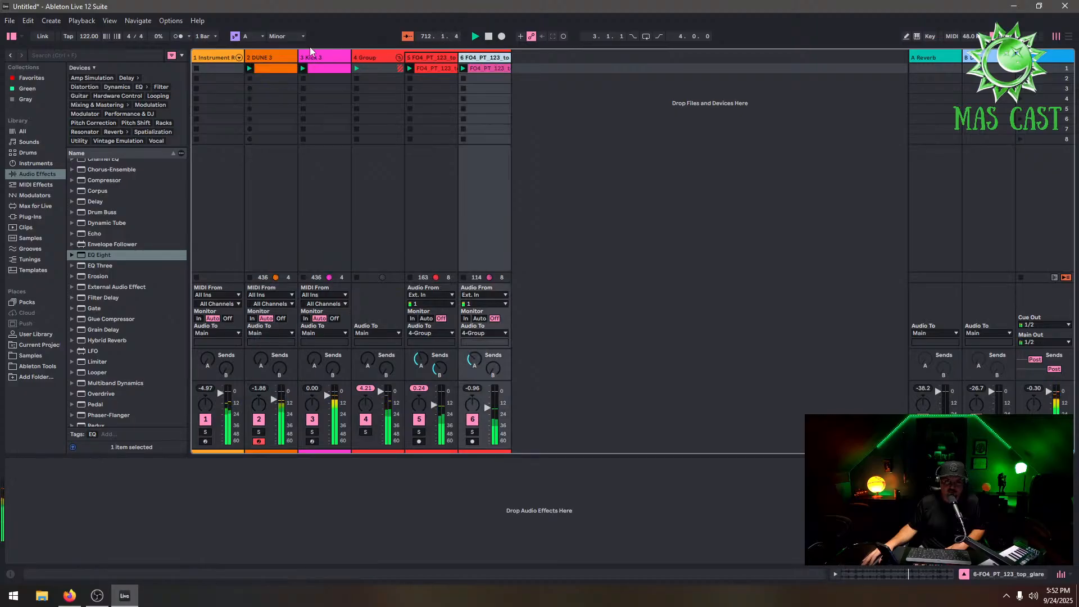
{"action": "left_click", "coordinate": [205, 422]}
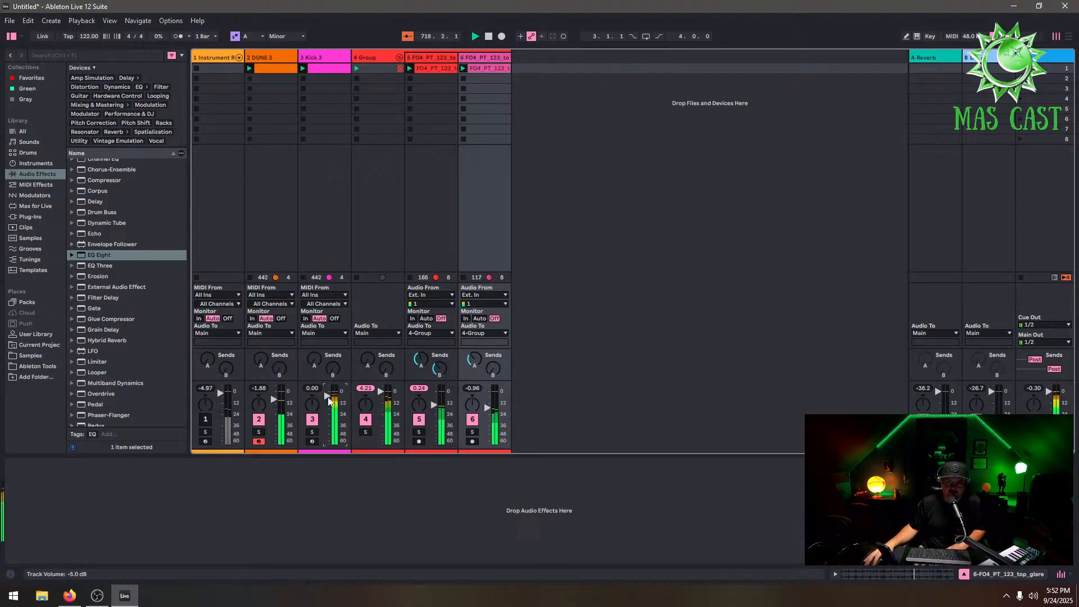
{"action": "left_click", "coordinate": [205, 419]}
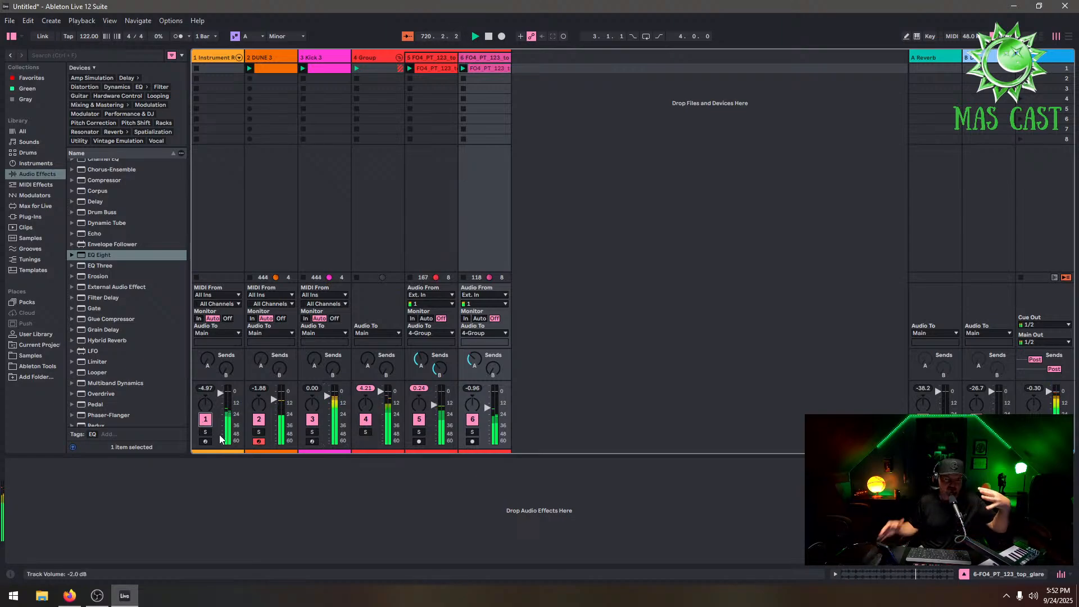
Browse the drum presets and add the 707 Core Kit as a new MIDI track
{"action": "left_click", "coordinate": [40, 217]}
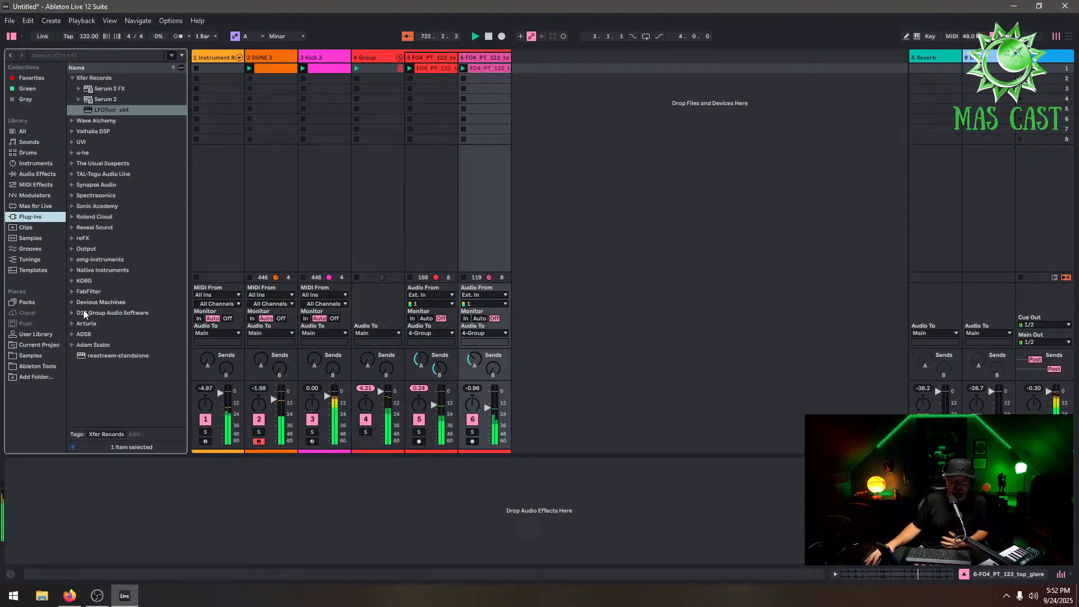
{"action": "left_click", "coordinate": [42, 359]}
{"action": "left_click", "coordinate": [37, 175]}
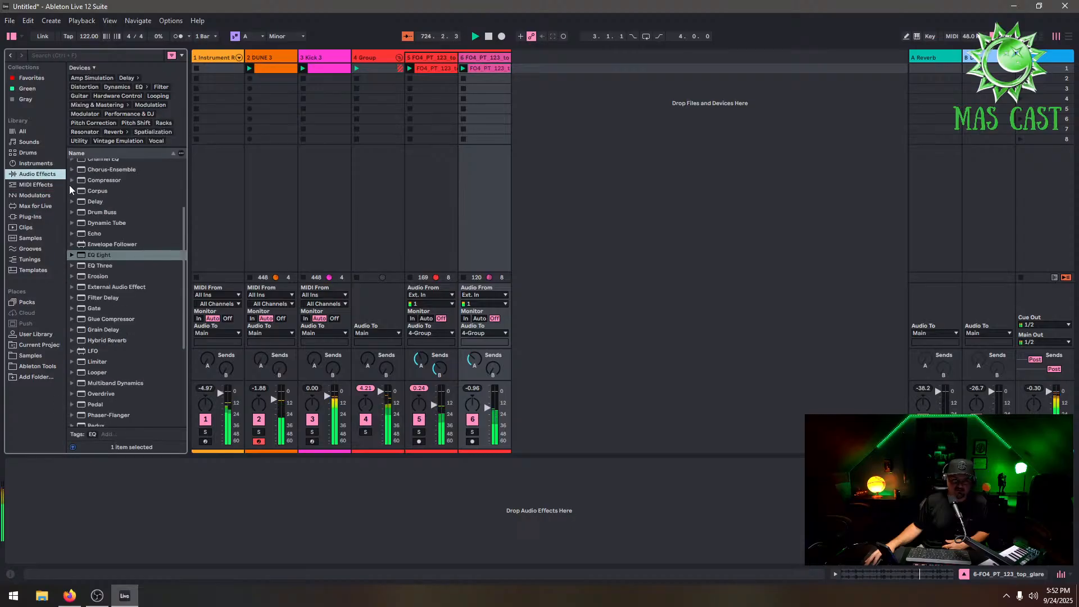
{"action": "left_click", "coordinate": [23, 152]}
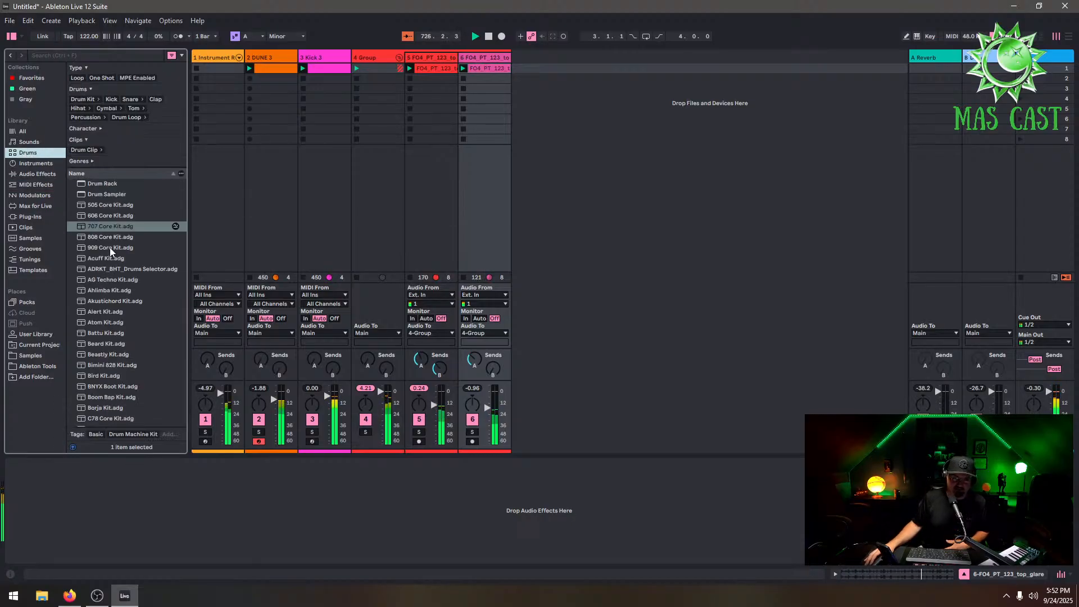
{"action": "left_click_drag", "start_coordinate": [118, 227], "coordinate": [640, 139]}
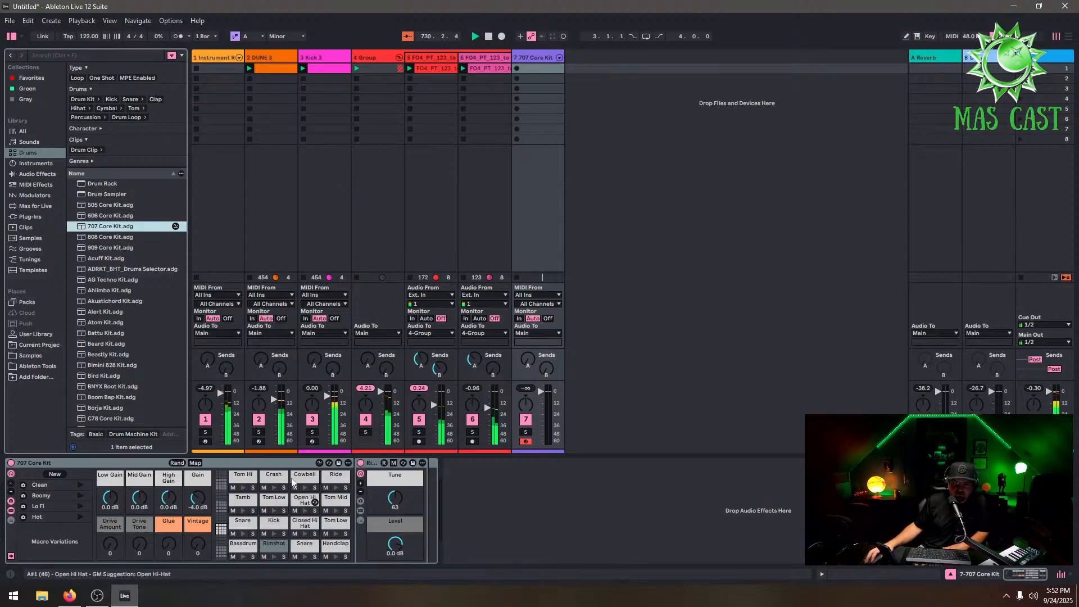
Audition the 707 Core Kit pads such as Kick, Closed Hi Hat and Rimshot
{"action": "left_click", "coordinate": [273, 488]}
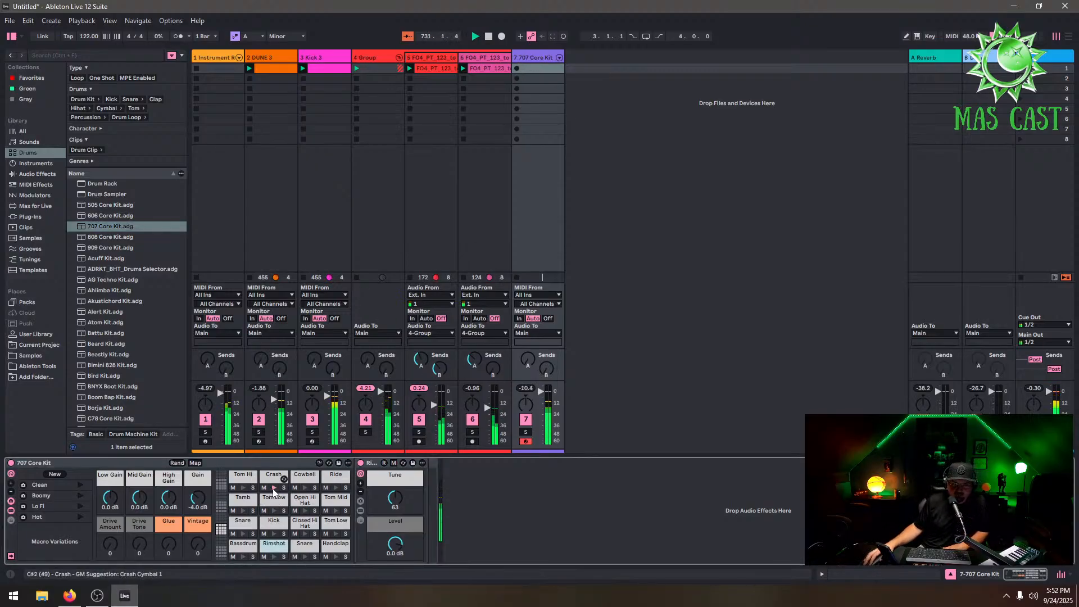
{"action": "left_click", "coordinate": [305, 510]}
{"action": "left_click", "coordinate": [339, 557]}
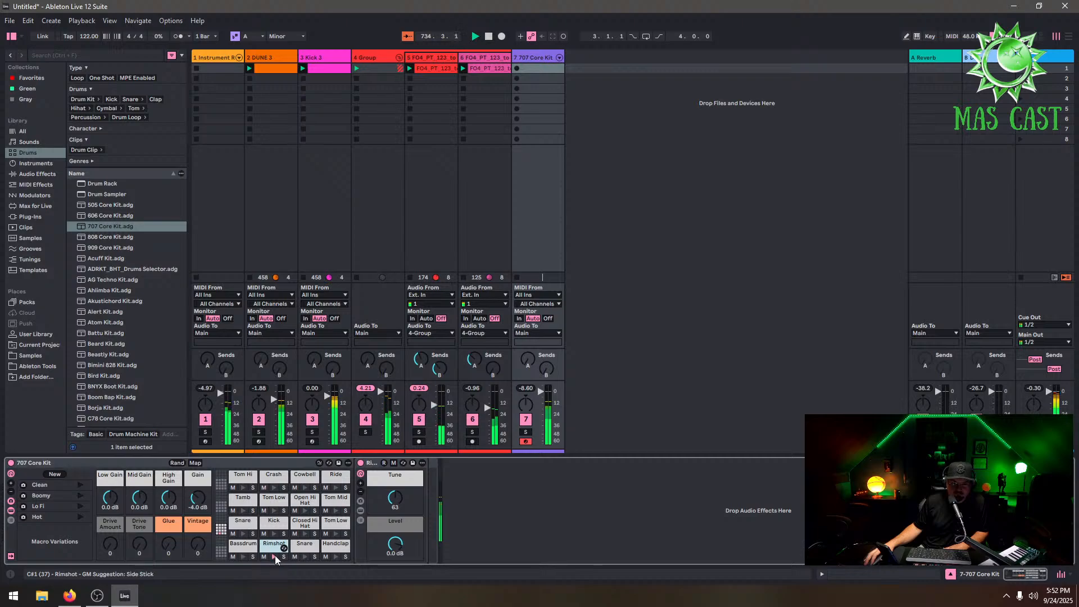
{"action": "left_click_drag", "start_coordinate": [275, 558], "coordinate": [386, 335]}
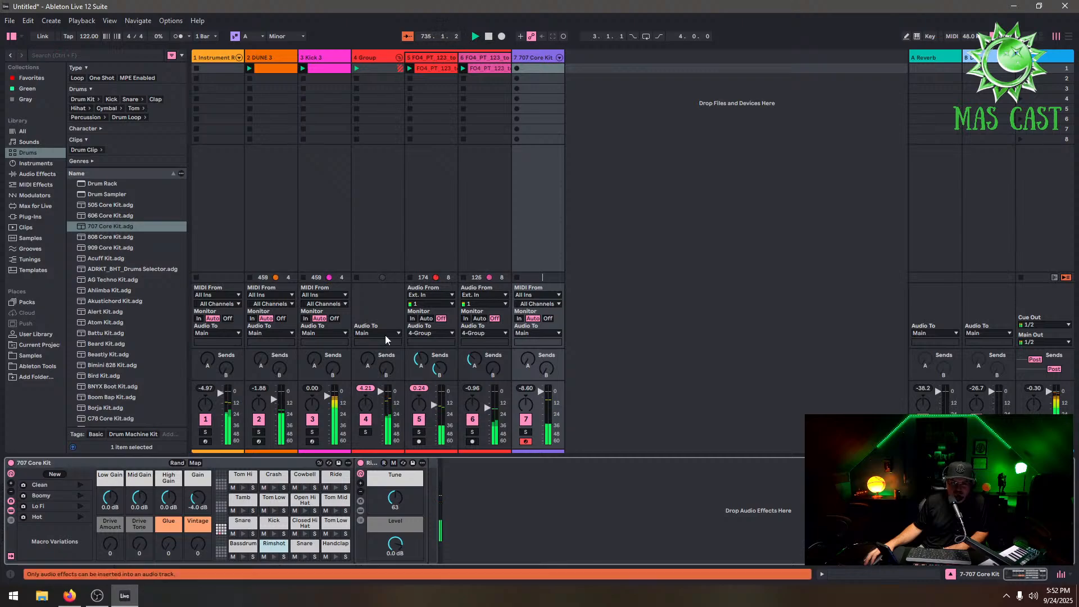
Create a clip on the 707 Core Kit track with two Rimshot hits, set a short loop and launch it
{"action": "double_click", "coordinate": [538, 70]}
{"action": "double_click", "coordinate": [260, 511]}
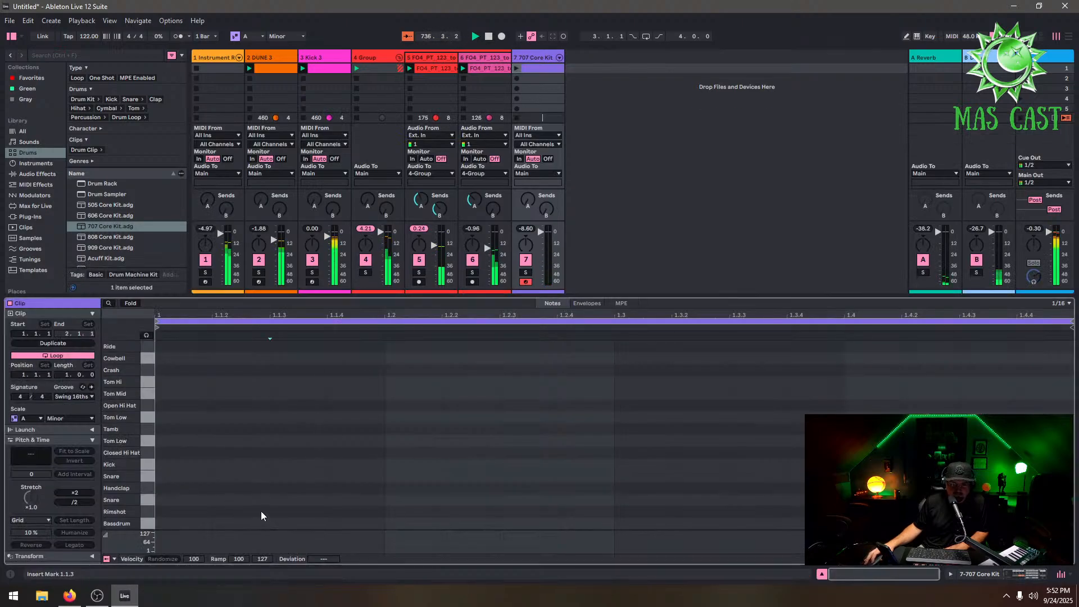
{"action": "double_click", "coordinate": [426, 512]}
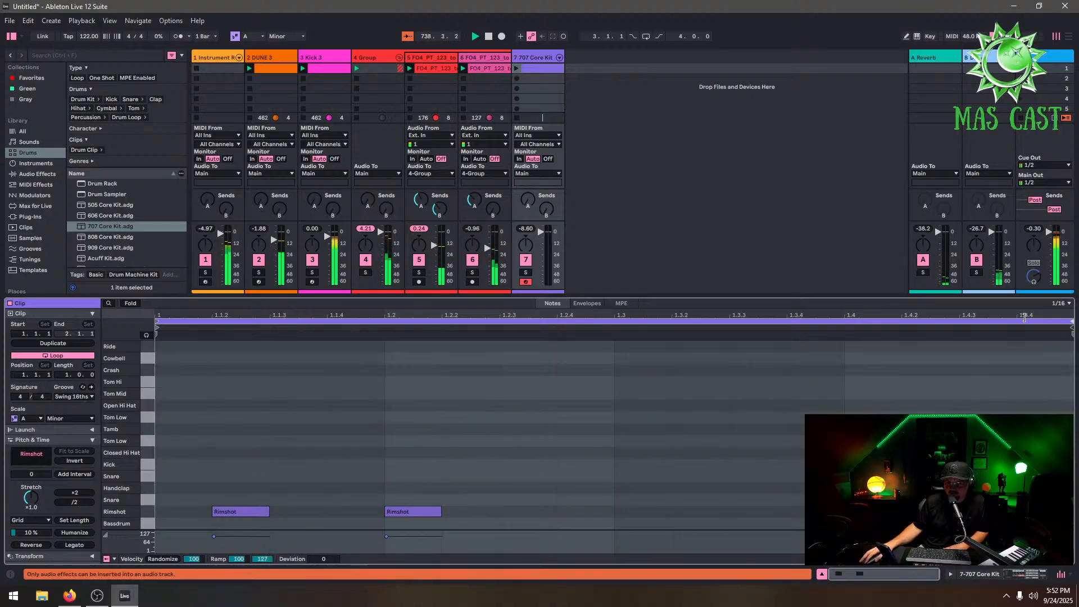
{"action": "left_click_drag", "start_coordinate": [1069, 318], "coordinate": [212, 320]}
{"action": "left_click_drag", "start_coordinate": [218, 273], "coordinate": [472, 370]}
{"action": "left_click", "coordinate": [516, 68]}
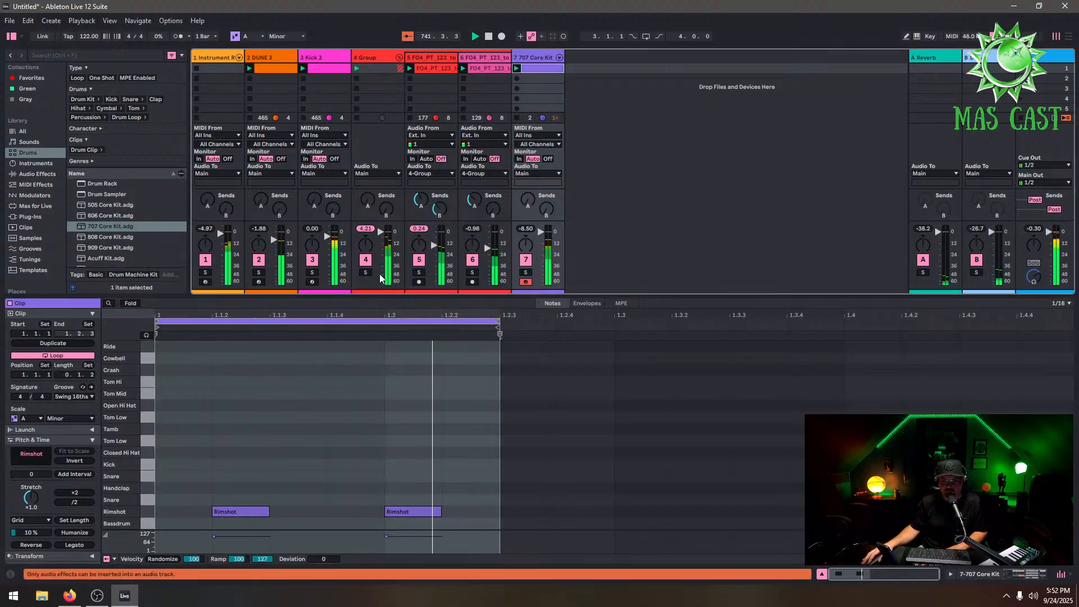
Set the rimshot clip loop to end at 1.2.2 and lower the first rimshot's velocity to 83
{"action": "left_click_drag", "start_coordinate": [244, 533], "coordinate": [244, 539]}
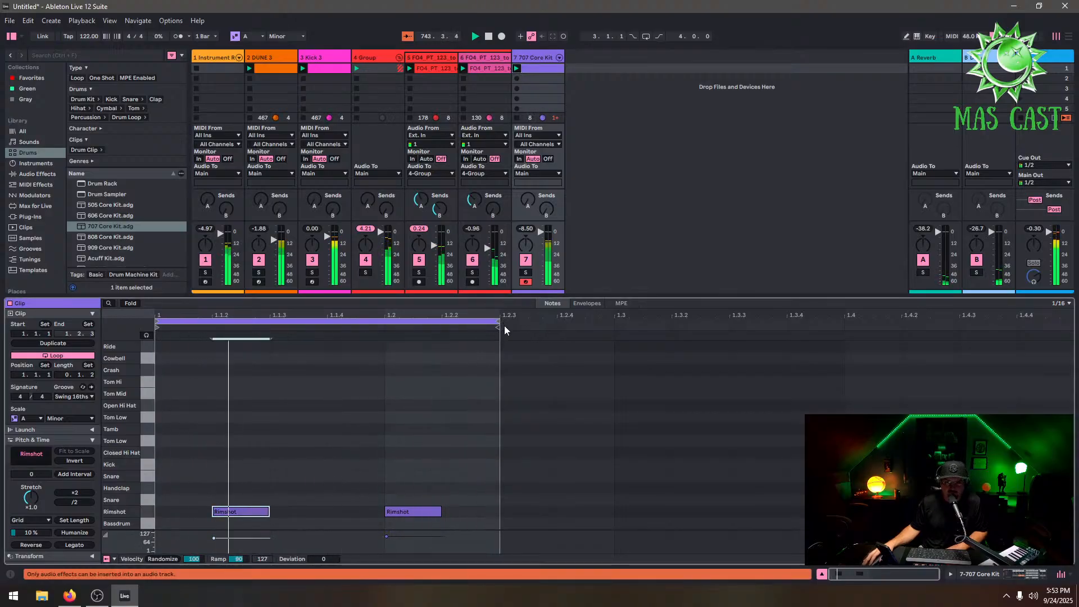
{"action": "left_click_drag", "start_coordinate": [499, 320], "coordinate": [456, 316]}
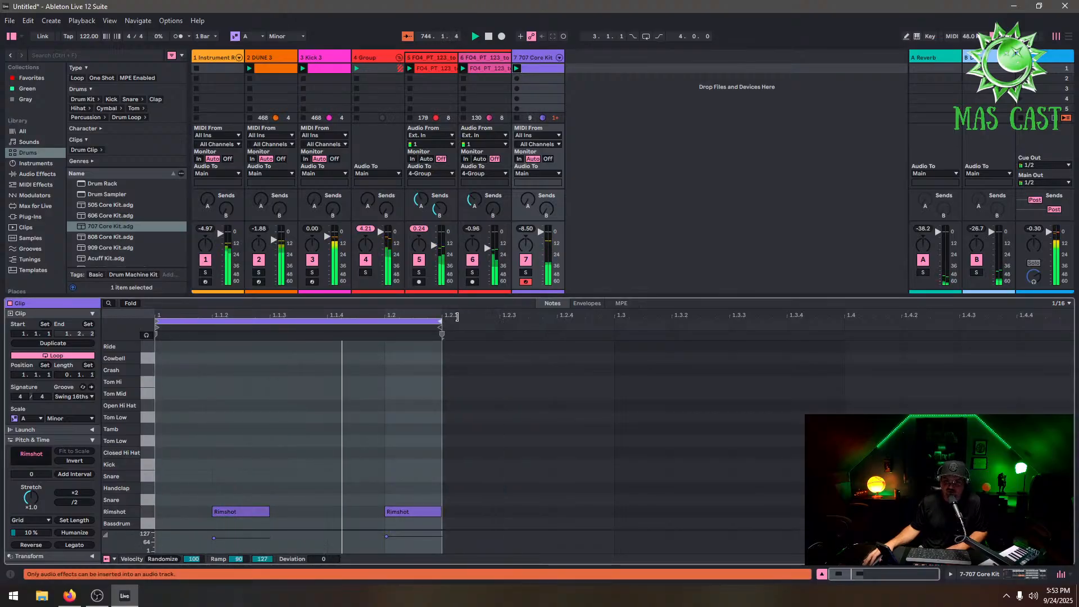
{"action": "left_click", "coordinate": [241, 542]}
{"action": "left_click_drag", "start_coordinate": [241, 539], "coordinate": [246, 536]}
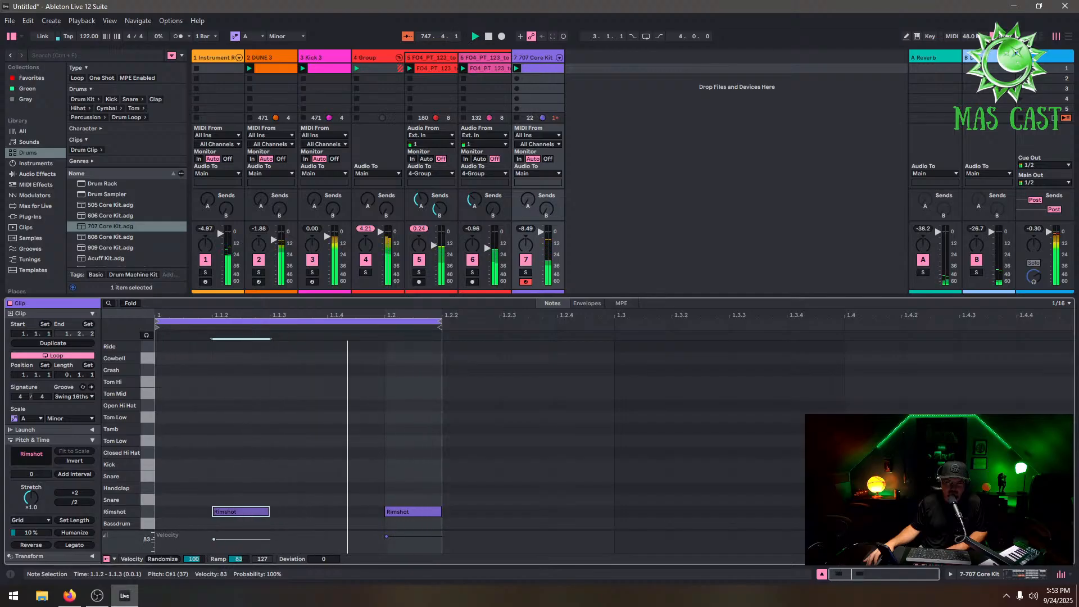
Move the 707 Core Kit track into the Group, ahead of the two loop tracks
{"action": "left_click", "coordinate": [545, 57]}
{"action": "left_click", "coordinate": [545, 56]}
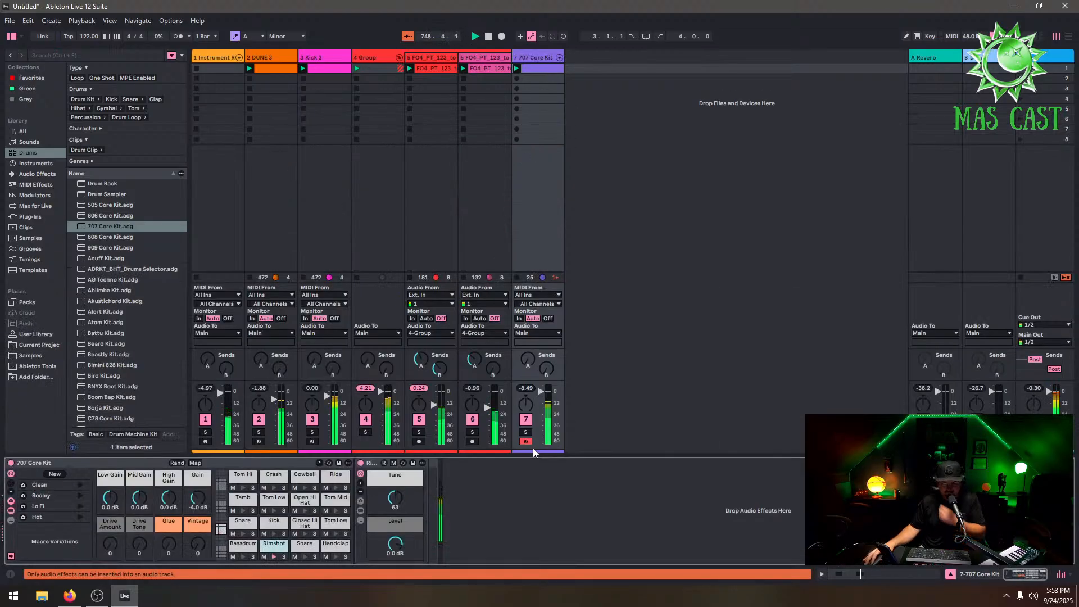
{"action": "left_click", "coordinate": [533, 58]}
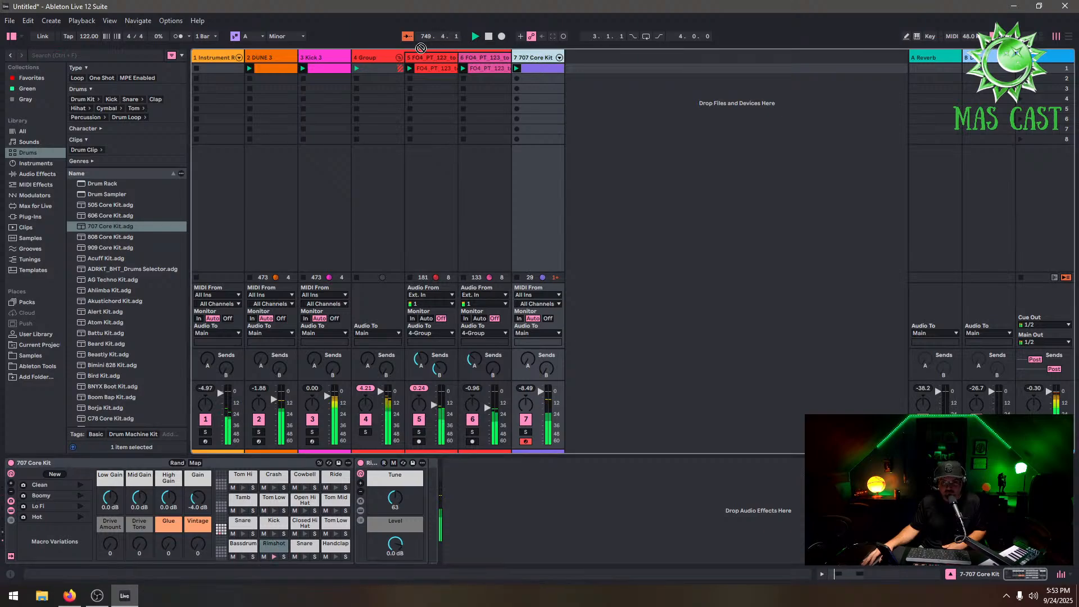
{"action": "left_click_drag", "start_coordinate": [481, 130], "coordinate": [468, 126]}
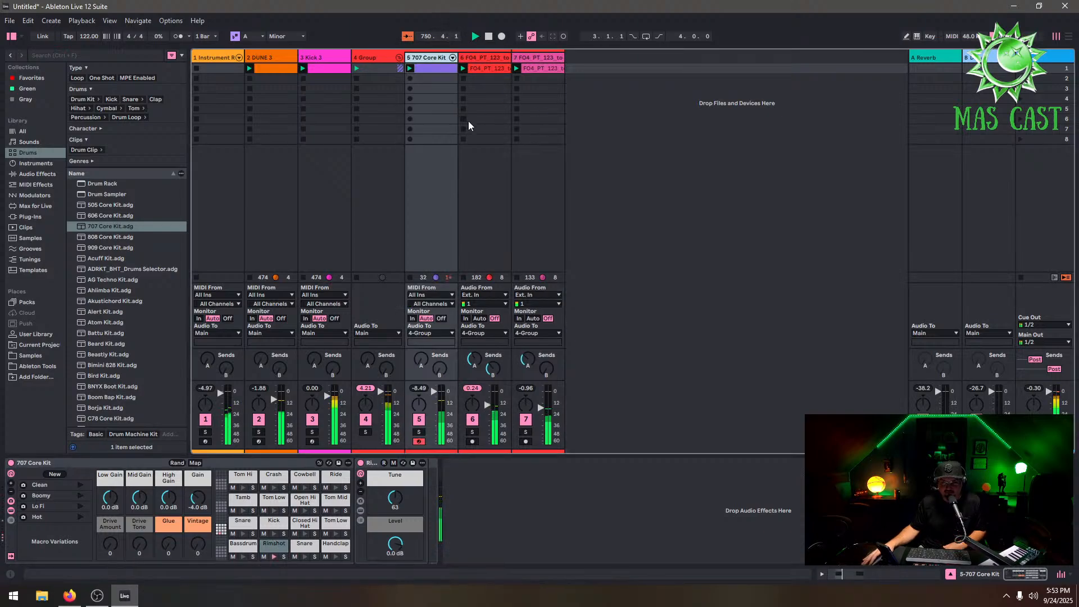
Raise the Tune of the 707 Core Kit's Rimshot pad to about 70
{"action": "left_click", "coordinate": [436, 390]}
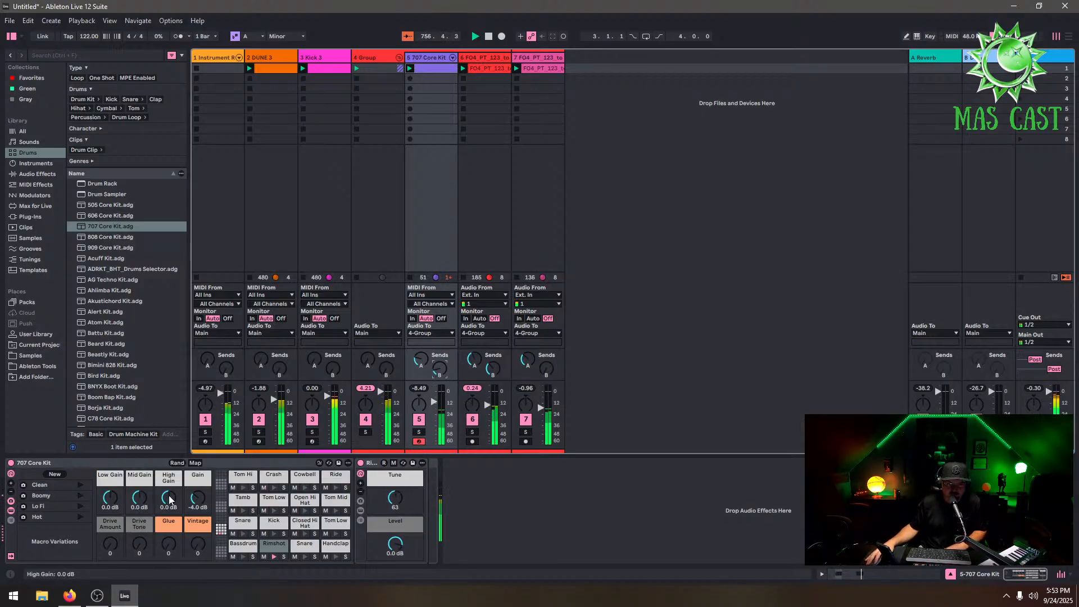
{"action": "left_click_drag", "start_coordinate": [395, 497], "coordinate": [395, 508]}
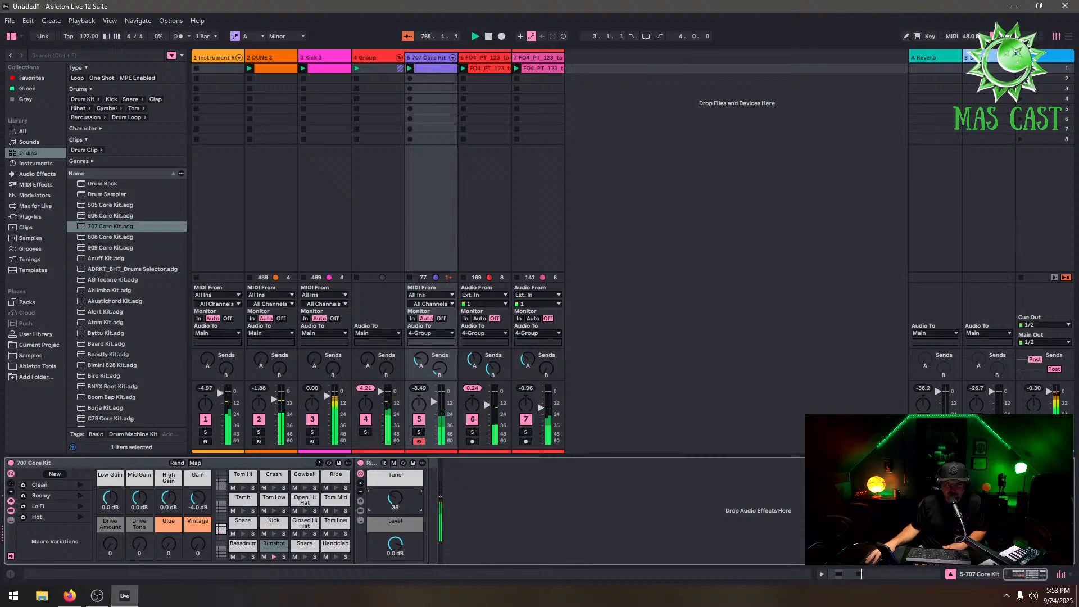
{"action": "mouse_move", "coordinate": [395, 498]}
{"action": "left_mouse_down"}
{"action": "mouse_move", "coordinate": [395, 467]}
{"action": "mouse_move", "coordinate": [395, 517]}
{"action": "left_mouse_up"}
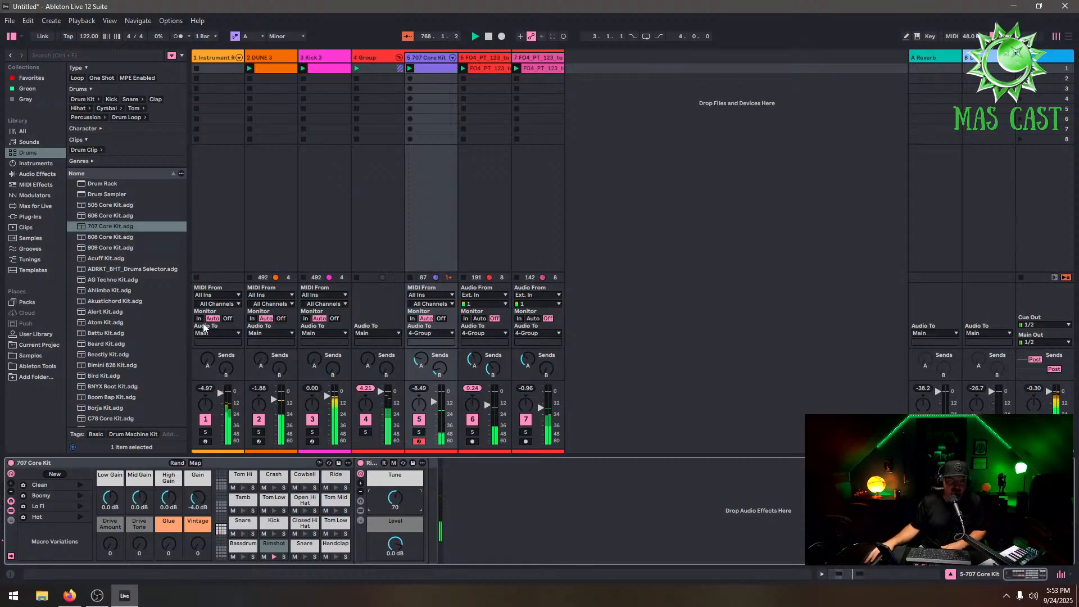
Add an LFO modulator to the 707 Core Kit track and map it to the Rimshot pad's Tune
{"action": "left_click", "coordinate": [21, 218]}
{"action": "left_click", "coordinate": [34, 186]}
{"action": "left_click", "coordinate": [38, 195]}
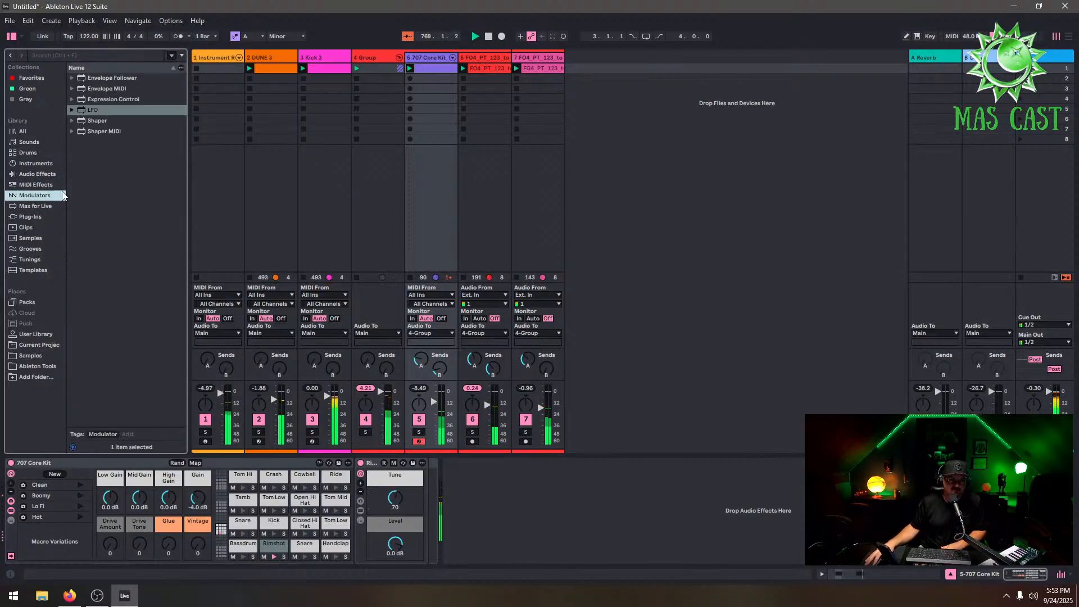
{"action": "mouse_move", "coordinate": [104, 110]}
{"action": "left_mouse_down"}
{"action": "mouse_move", "coordinate": [569, 492]}
{"action": "mouse_move", "coordinate": [491, 491]}
{"action": "mouse_move", "coordinate": [488, 508]}
{"action": "left_mouse_up"}
{"action": "left_click", "coordinate": [466, 476]}
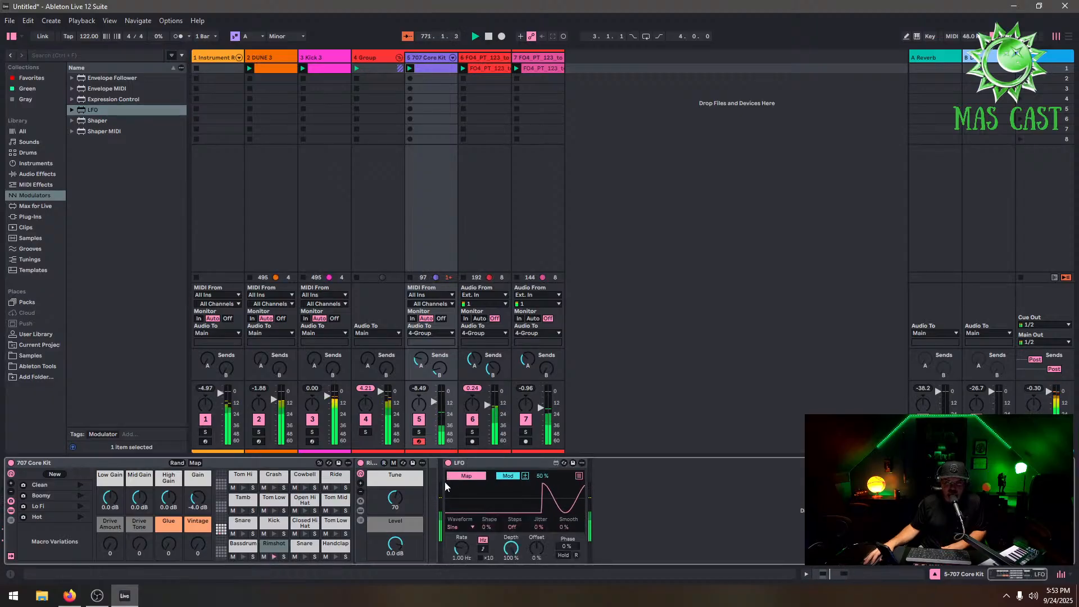
{"action": "left_click", "coordinate": [401, 502]}
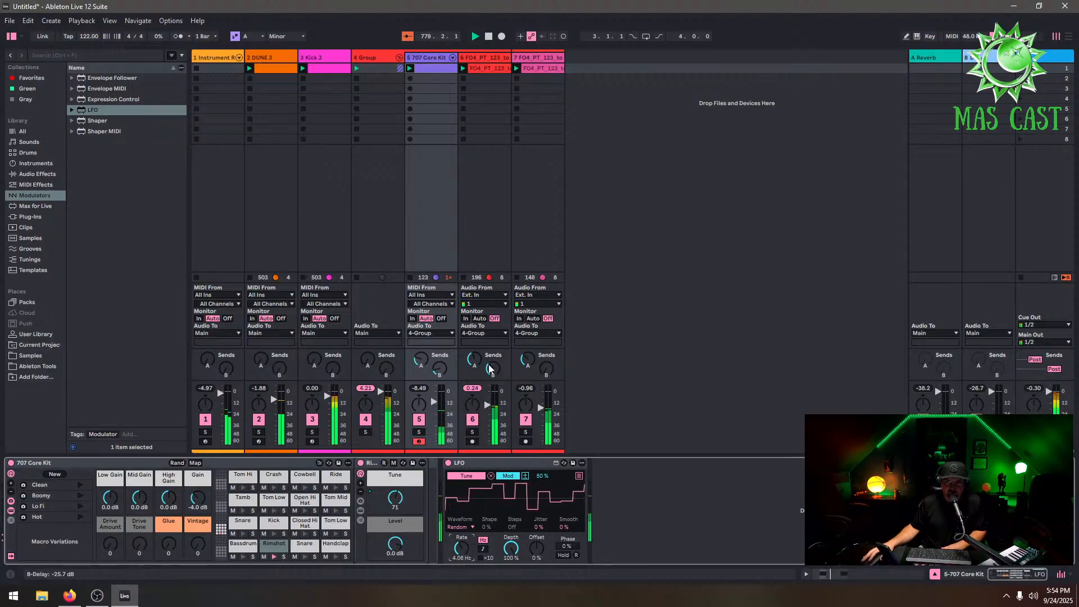
Browse the Max for Live, MIDI Effects, Audio Effects and Plug-ins categories for the 707 Core Kit track
{"action": "left_click", "coordinate": [431, 58]}
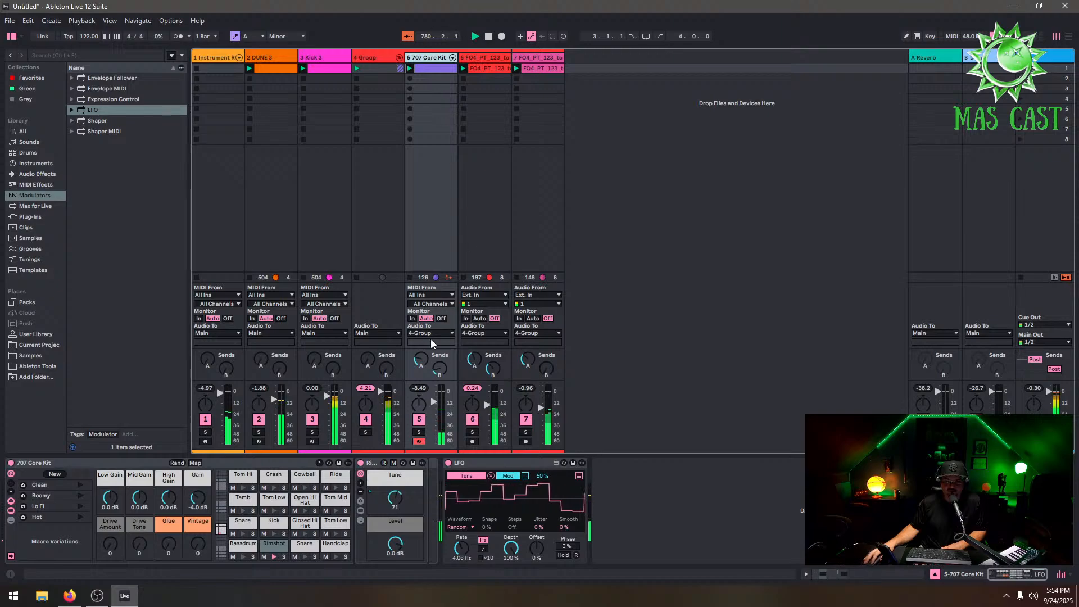
{"action": "left_click", "coordinate": [421, 359]}
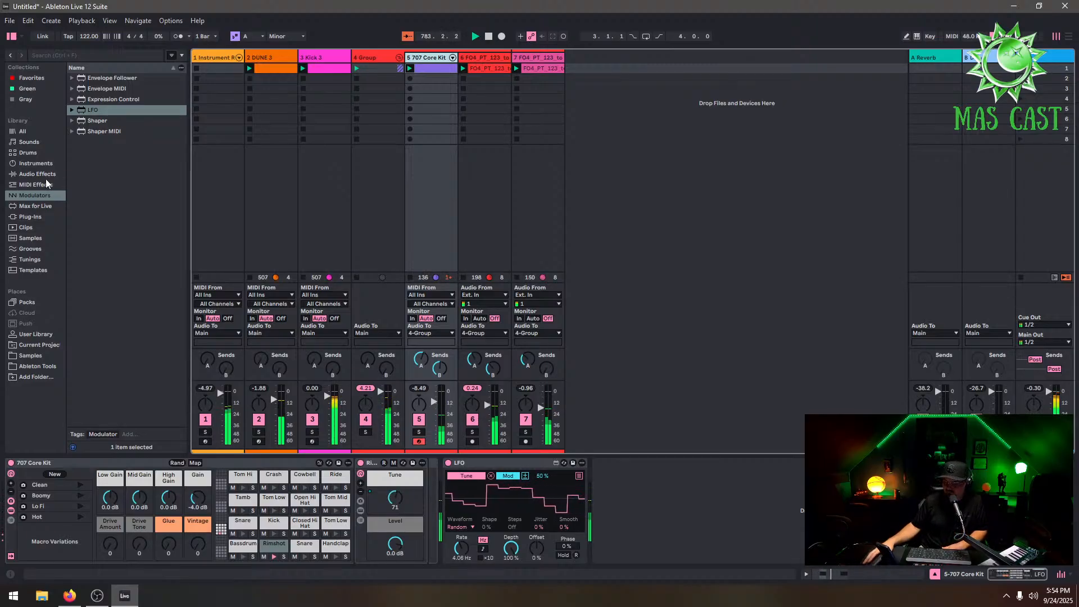
{"action": "left_click", "coordinate": [42, 206]}
{"action": "left_click", "coordinate": [43, 186]}
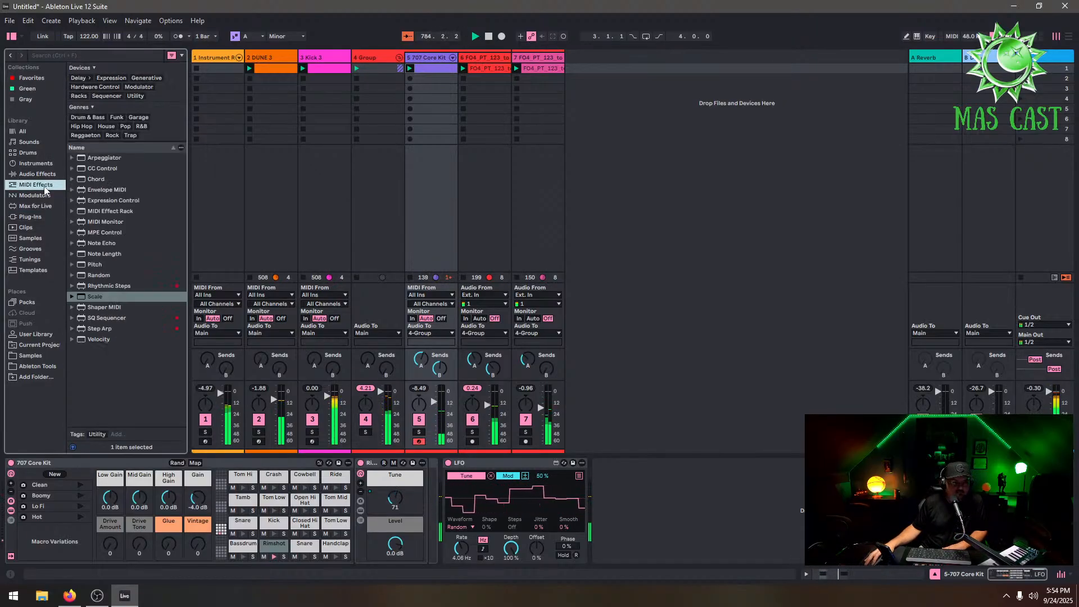
{"action": "left_click", "coordinate": [42, 176]}
{"action": "left_click", "coordinate": [47, 217]}
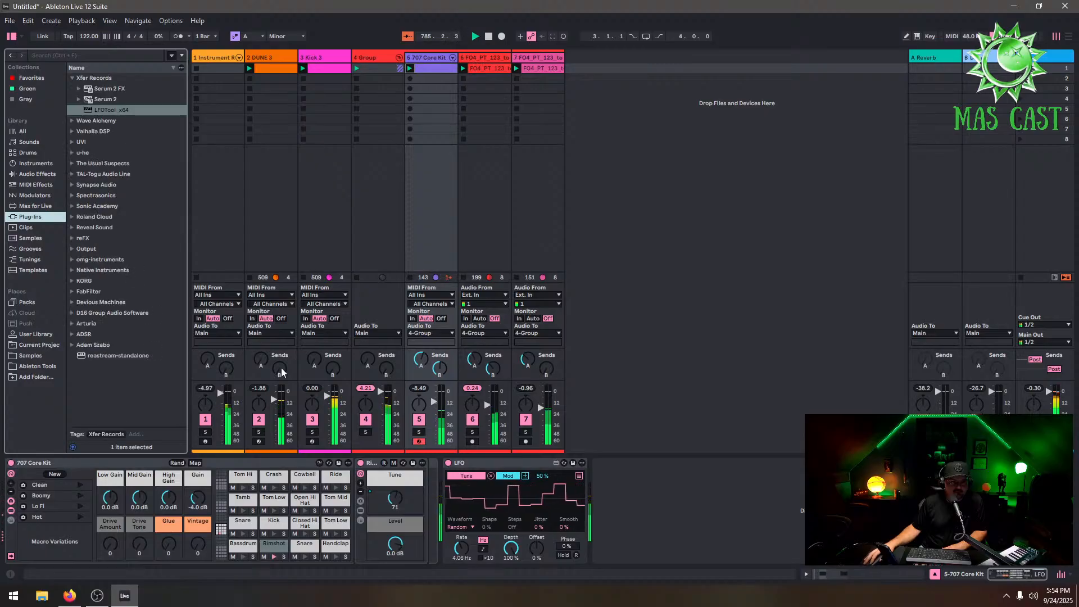
On the pad track's EQ Eight, pull the high-cut band down to about 1.98 kHz
{"action": "left_click", "coordinate": [218, 58]}
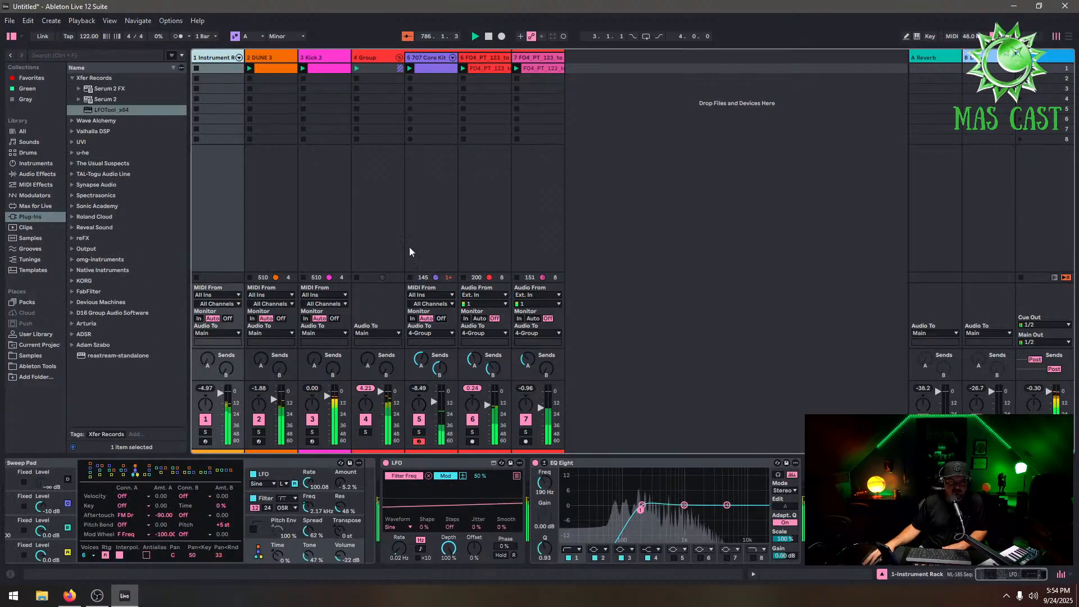
{"action": "left_click", "coordinate": [653, 549]}
{"action": "left_click", "coordinate": [652, 535]}
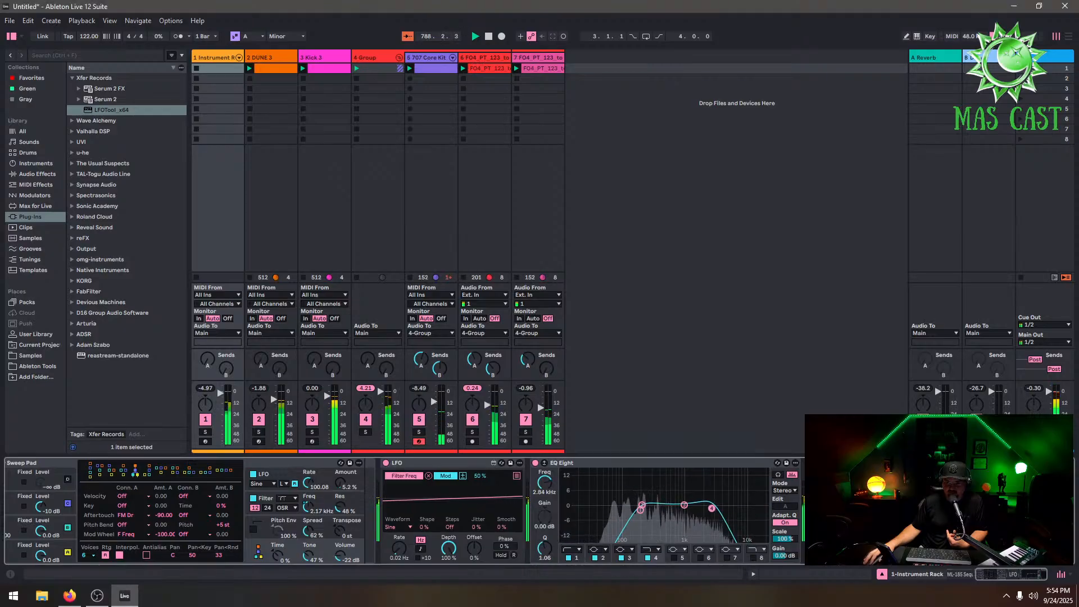
{"action": "left_click_drag", "start_coordinate": [705, 508], "coordinate": [701, 510]}
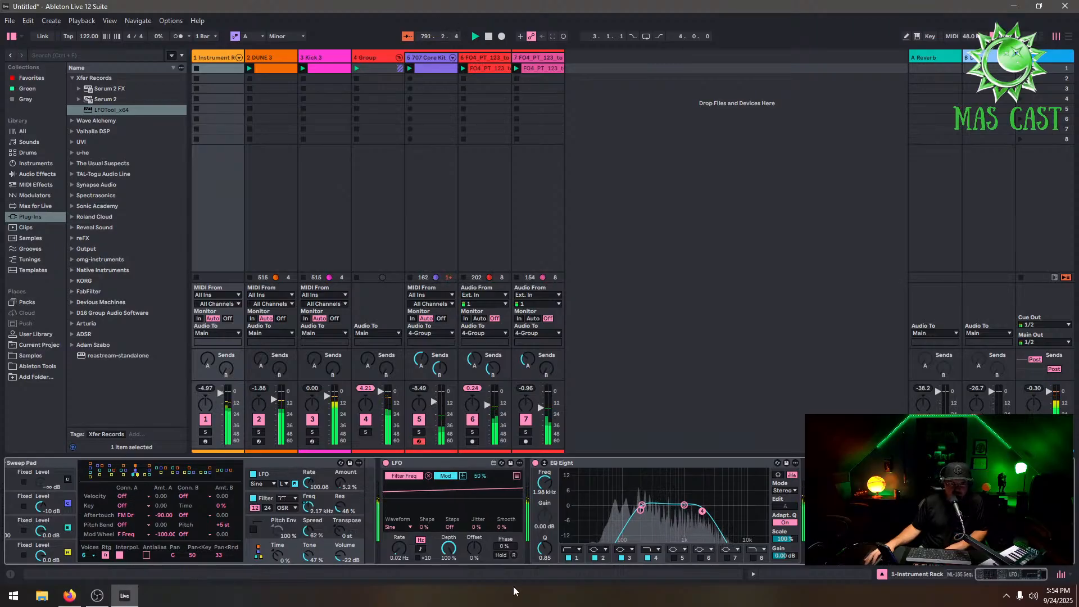
Mute the Kick track and lower the Sweep Pad's LFO rate to about 54.57
{"action": "left_click", "coordinate": [958, 574]}
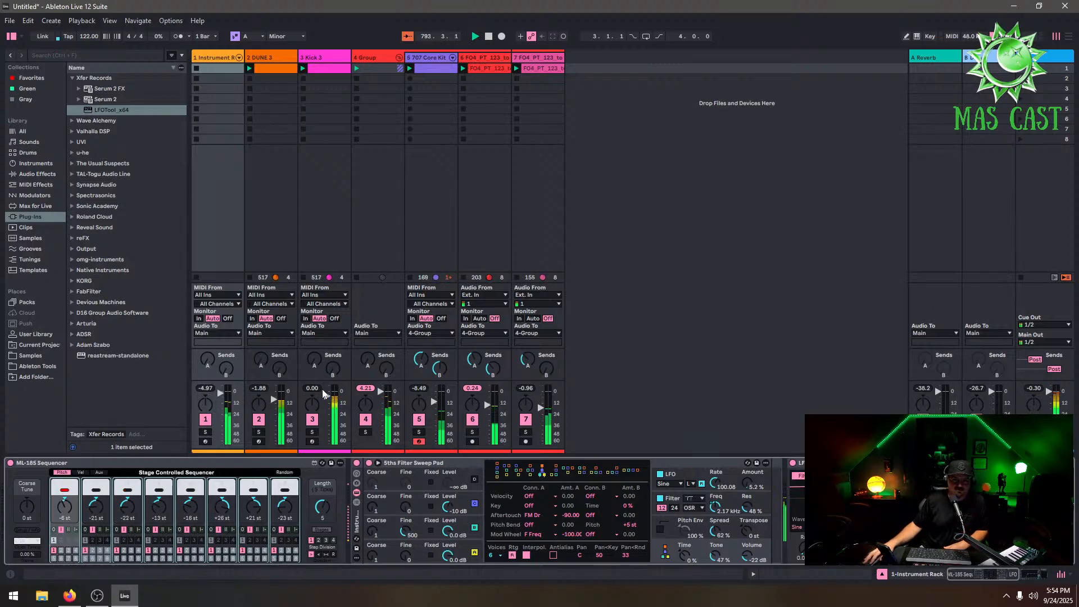
{"action": "left_click", "coordinate": [316, 421]}
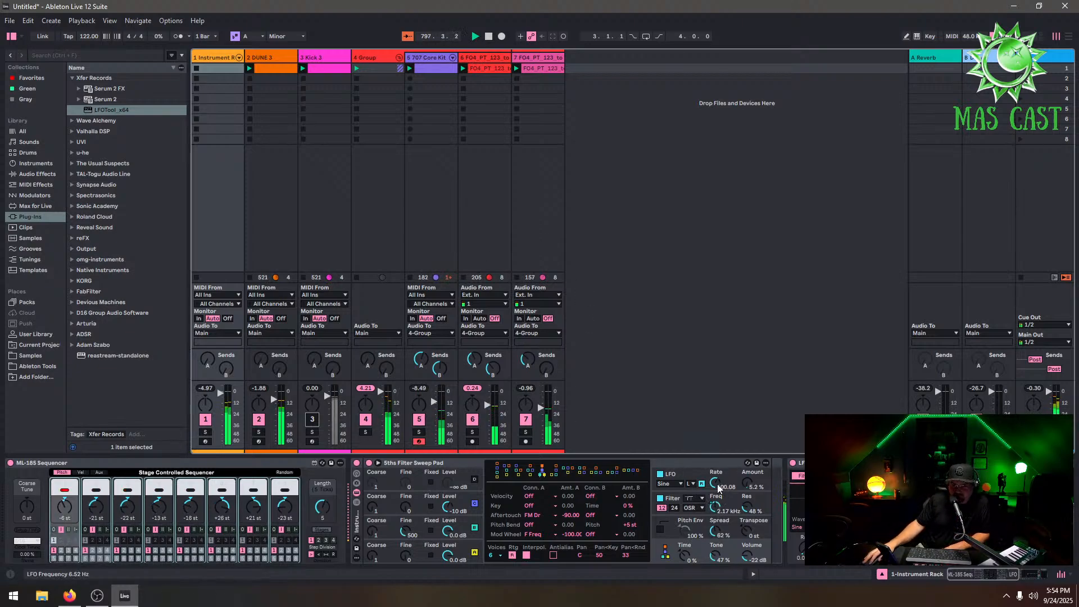
{"action": "left_click_drag", "start_coordinate": [714, 483], "coordinate": [683, 510]}
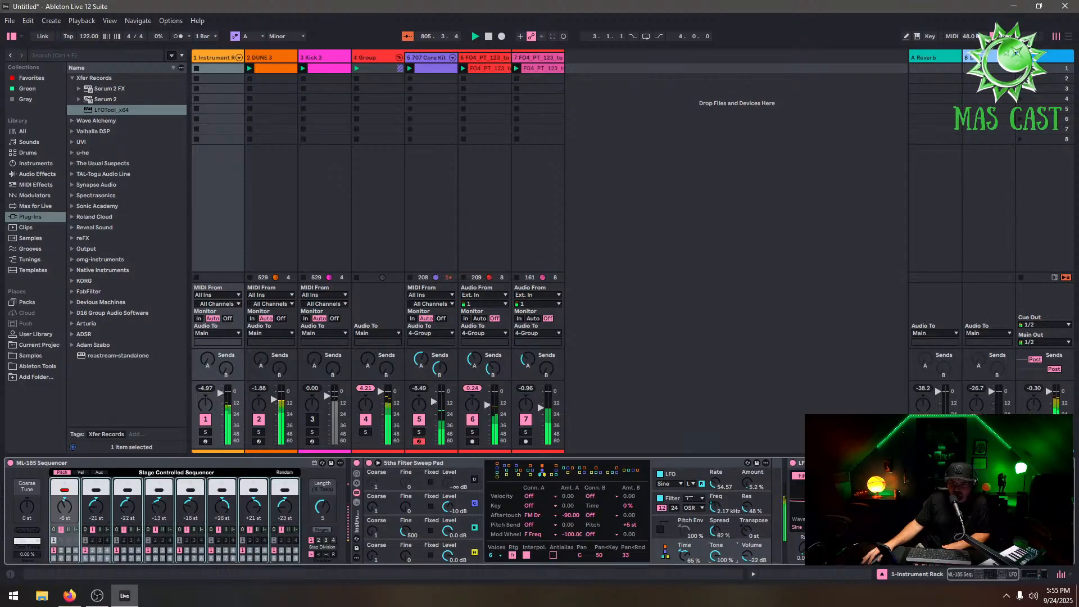
Reset the Sweep Pad's Time and Tone knobs to default and unmute the Kick track
{"action": "double_click", "coordinate": [685, 557]}
{"action": "double_click", "coordinate": [719, 558]}
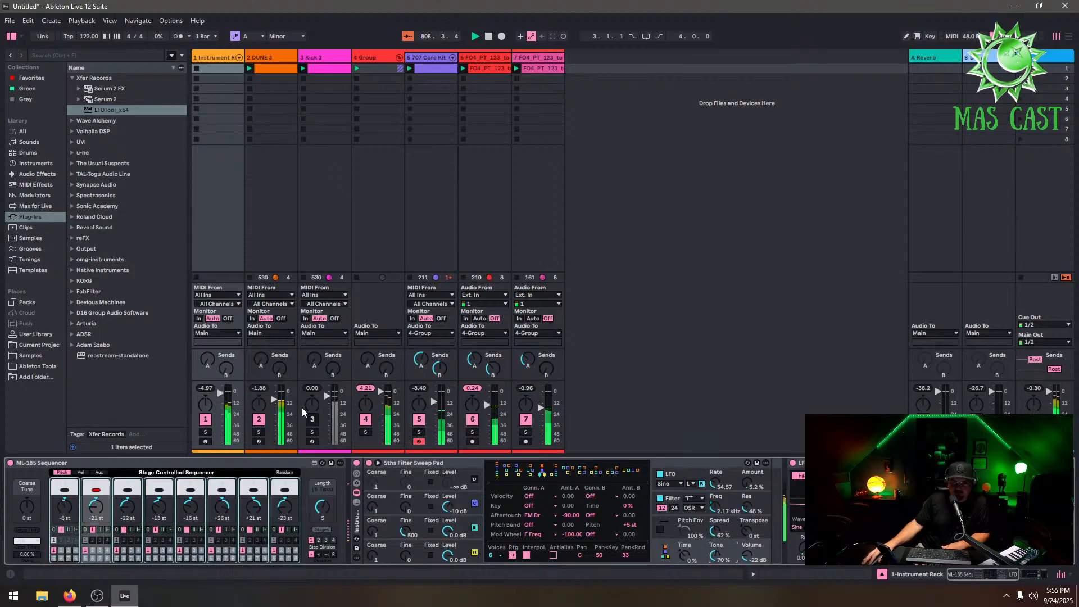
{"action": "left_click", "coordinate": [313, 419]}
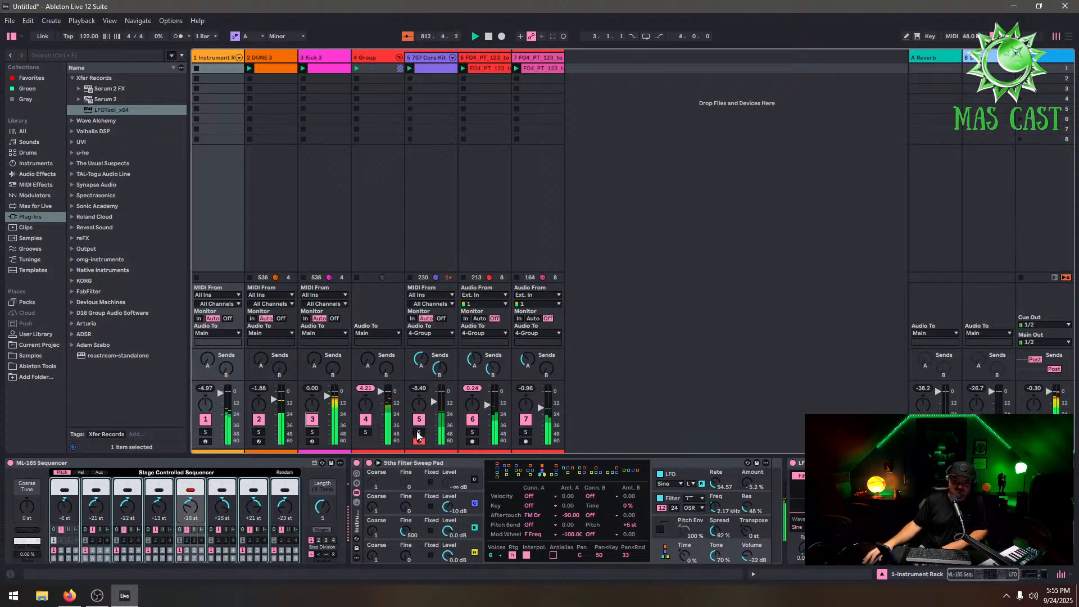
Add the Arturia Pigments instrument on a new track
{"action": "left_click", "coordinate": [435, 58]}
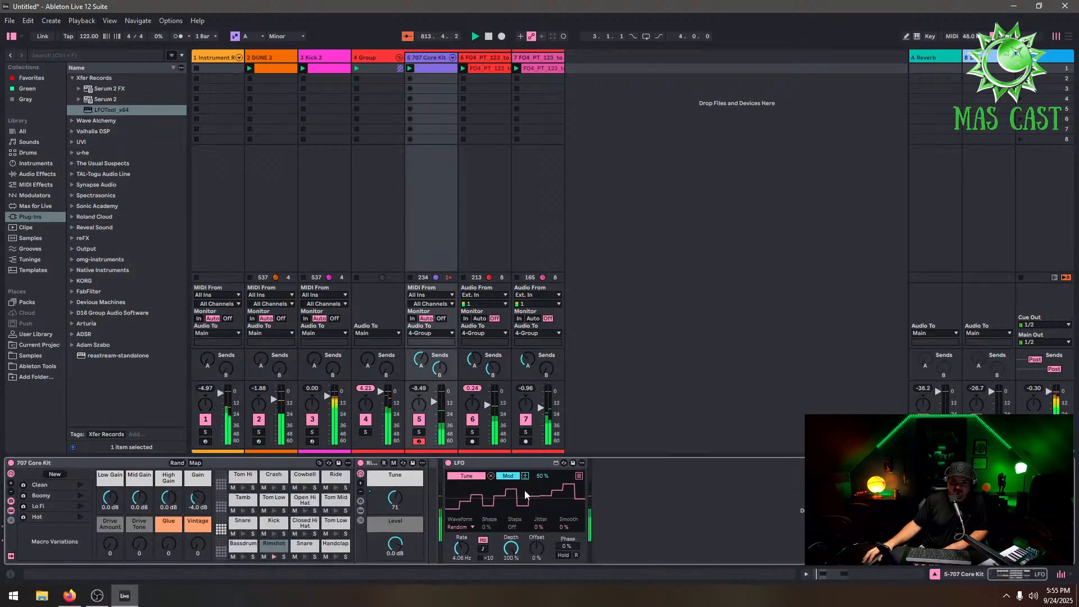
{"action": "left_click", "coordinate": [71, 324]}
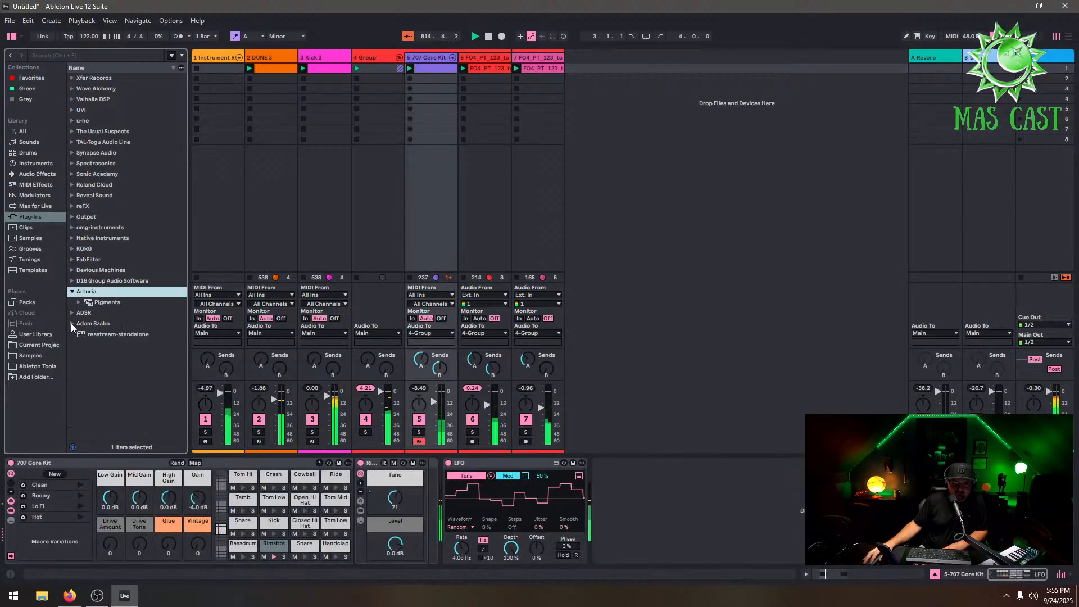
{"action": "left_click", "coordinate": [99, 302]}
{"action": "left_click_drag", "start_coordinate": [103, 306], "coordinate": [640, 134]}
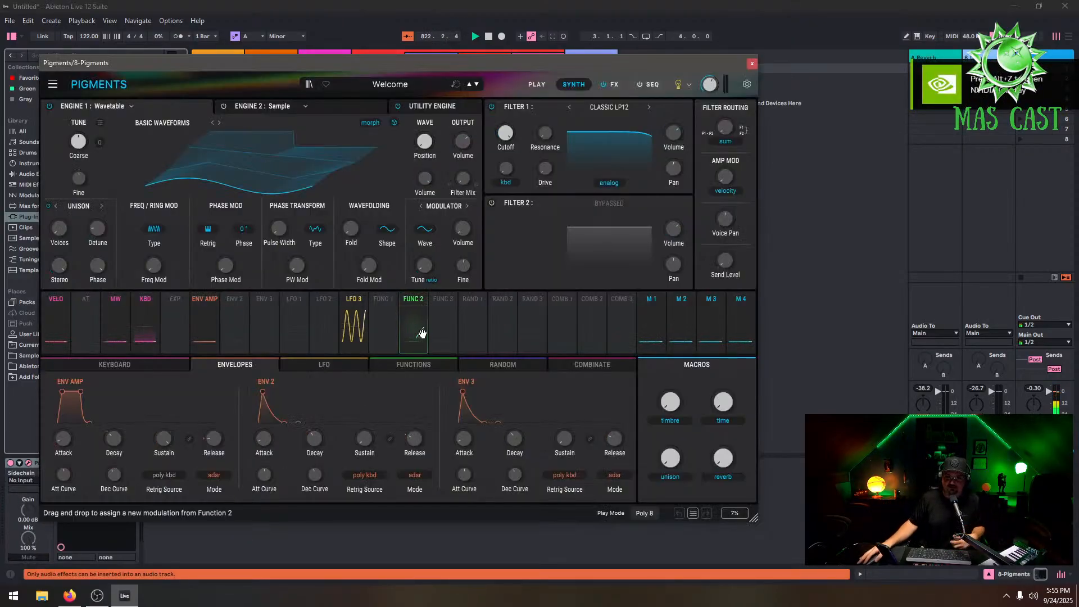
Load the Pigments Hits preset Metal Blast and close the plugin window
{"action": "left_click", "coordinate": [389, 86]}
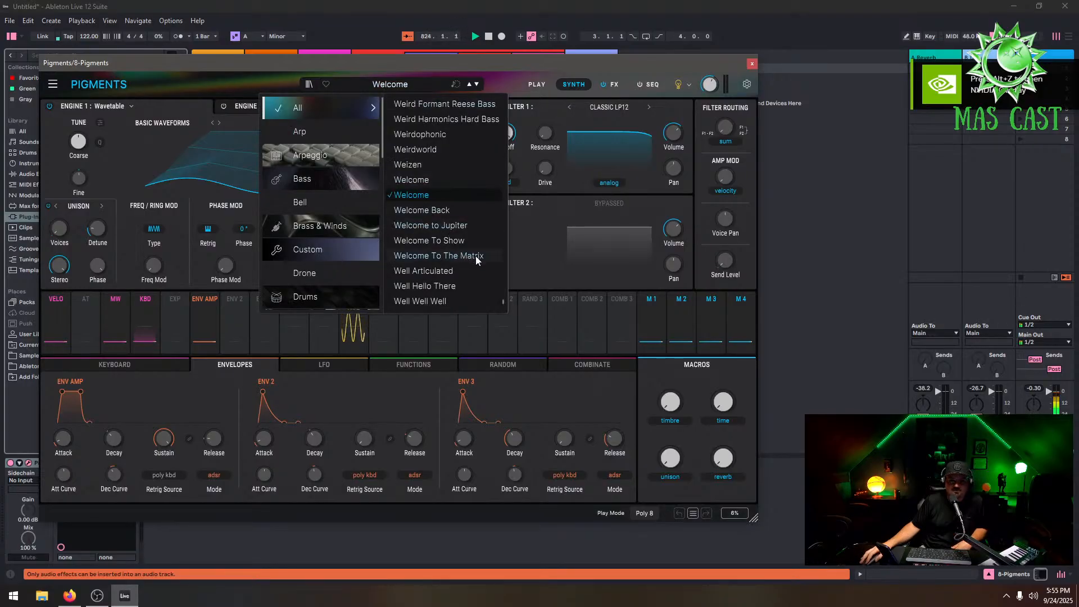
{"action": "left_click", "coordinate": [306, 202]}
{"action": "scroll", "coordinate": [308, 183], "scroll_direction": "down", "scroll_amount": 3}
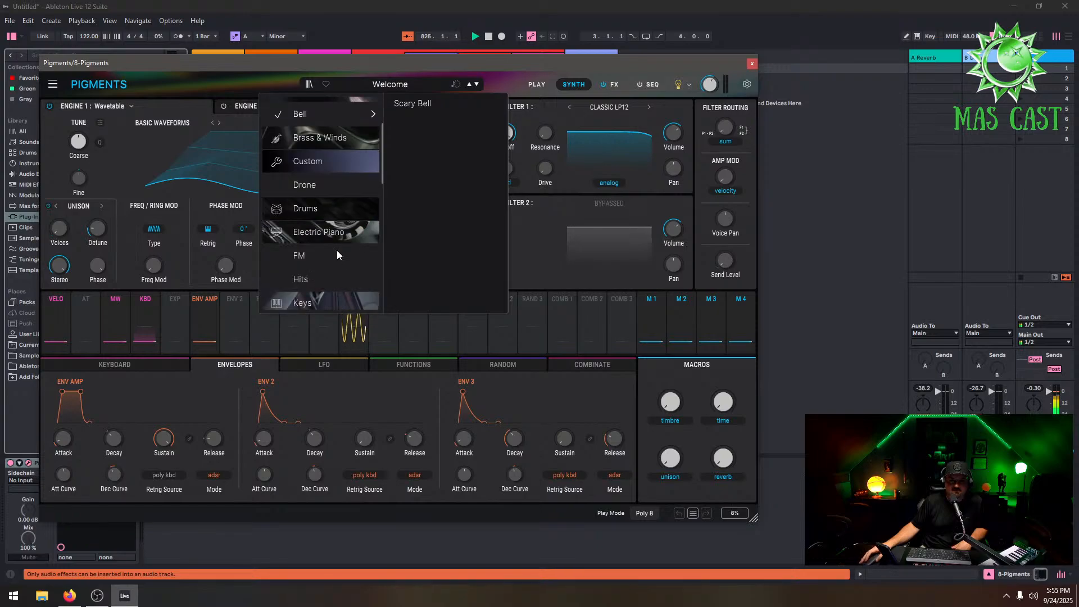
{"action": "left_click", "coordinate": [319, 191]}
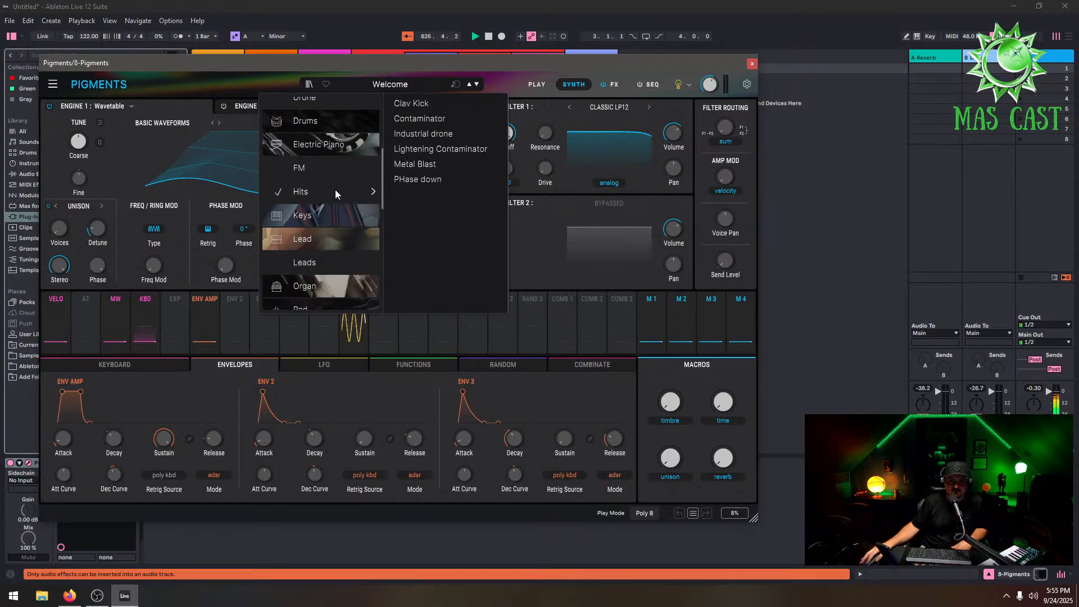
{"action": "left_click", "coordinate": [443, 162]}
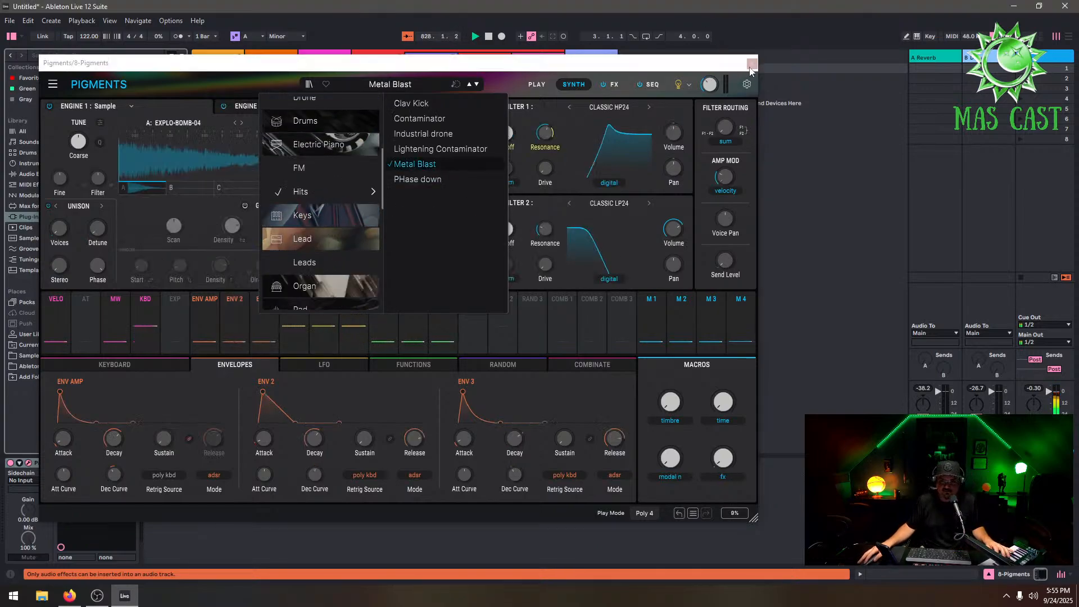
{"action": "left_click", "coordinate": [751, 63]}
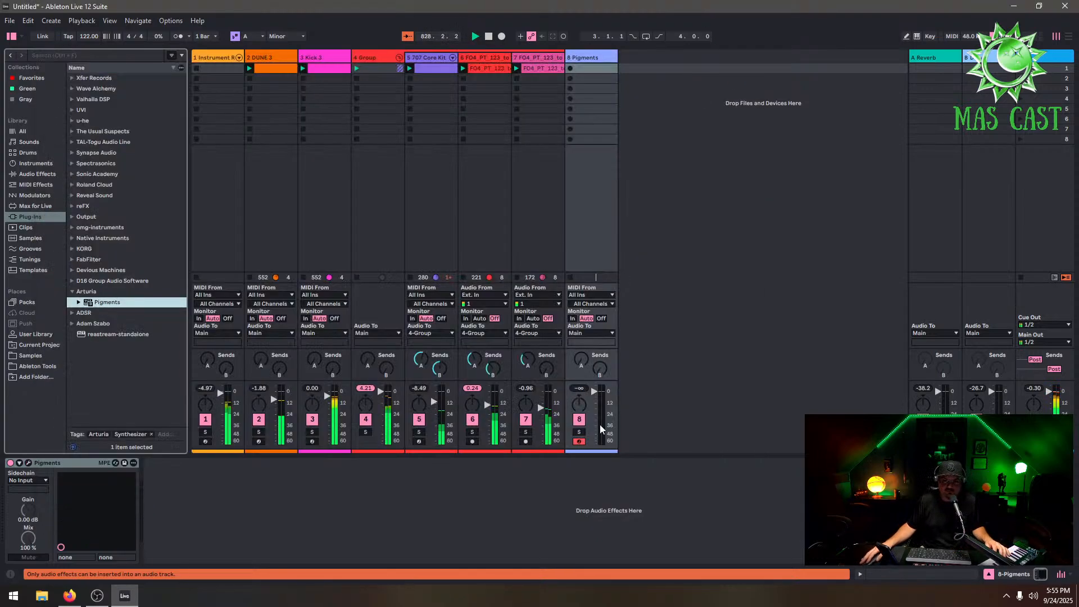
Set the Pigments track volume to -7.72 dB and its Delay send to about -21.3 dB
{"action": "left_click", "coordinate": [597, 393]}
{"action": "left_click_drag", "start_coordinate": [594, 413], "coordinate": [593, 399]}
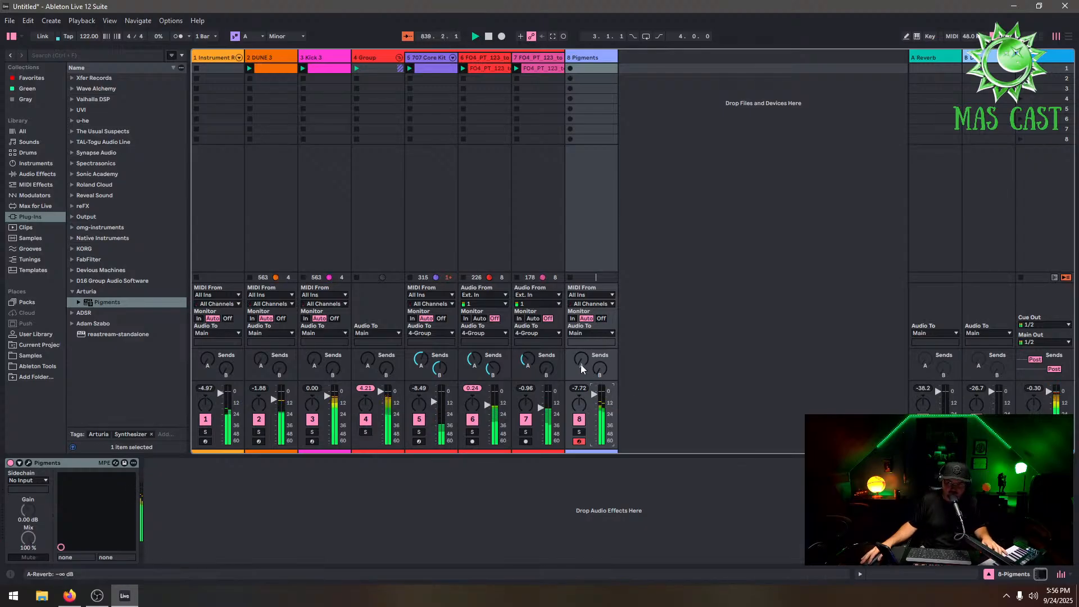
{"action": "left_click_drag", "start_coordinate": [581, 360], "coordinate": [599, 321]}
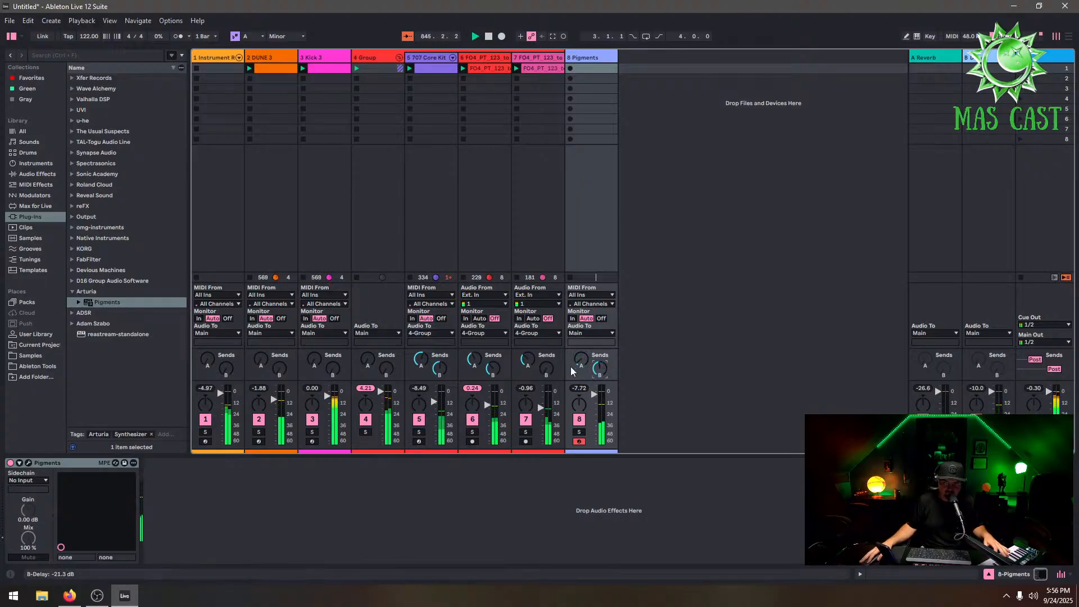
Switch Pigments to the Drone preset Introvert and close the plugin window
{"action": "left_click", "coordinate": [28, 462]}
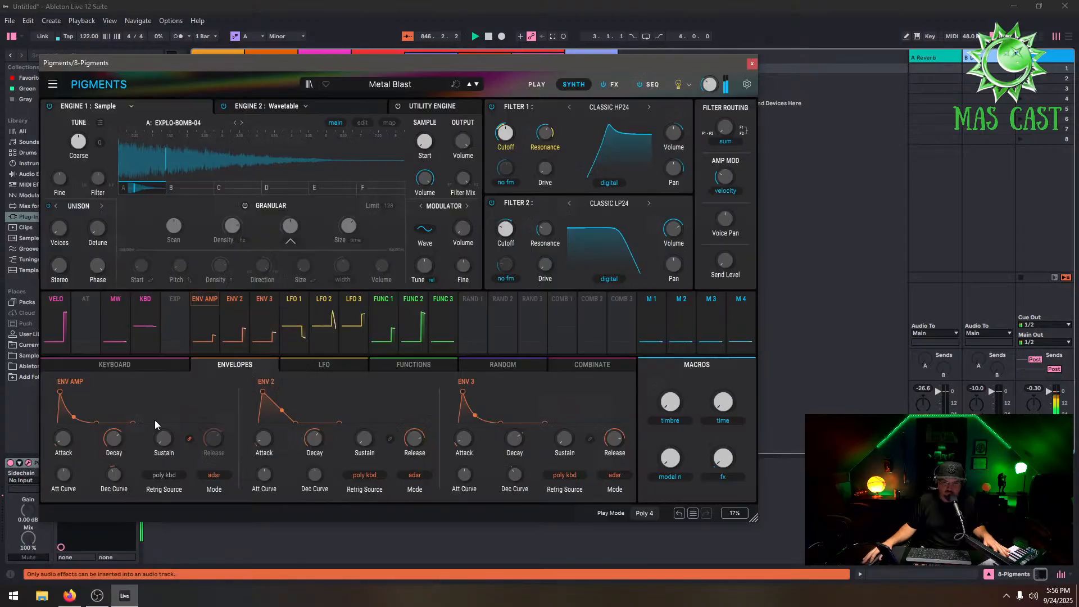
{"action": "left_click", "coordinate": [395, 87]}
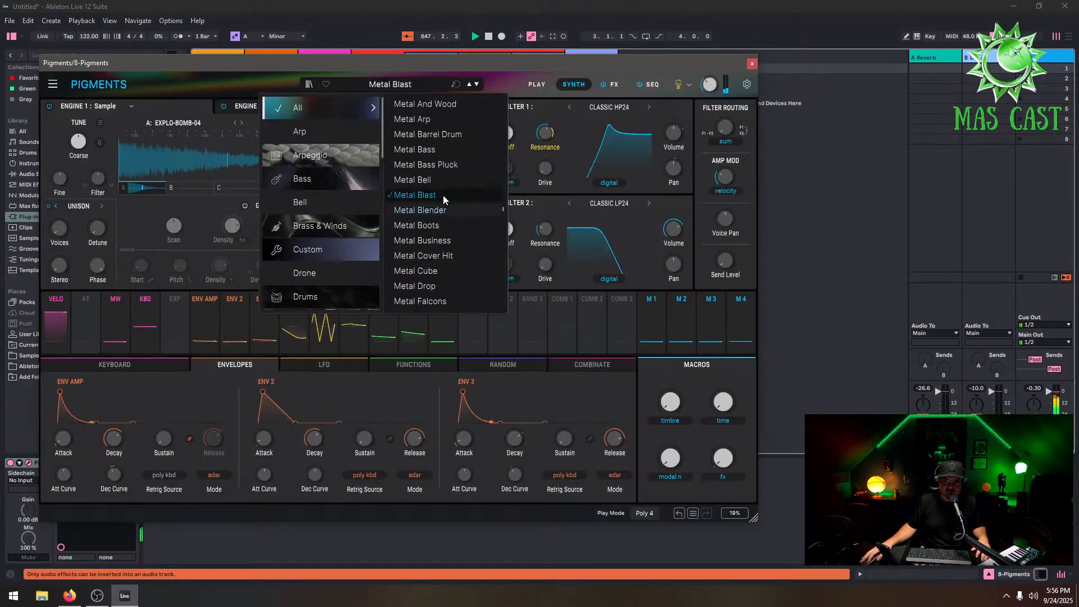
{"action": "left_click", "coordinate": [432, 164]}
{"action": "left_click", "coordinate": [313, 277]}
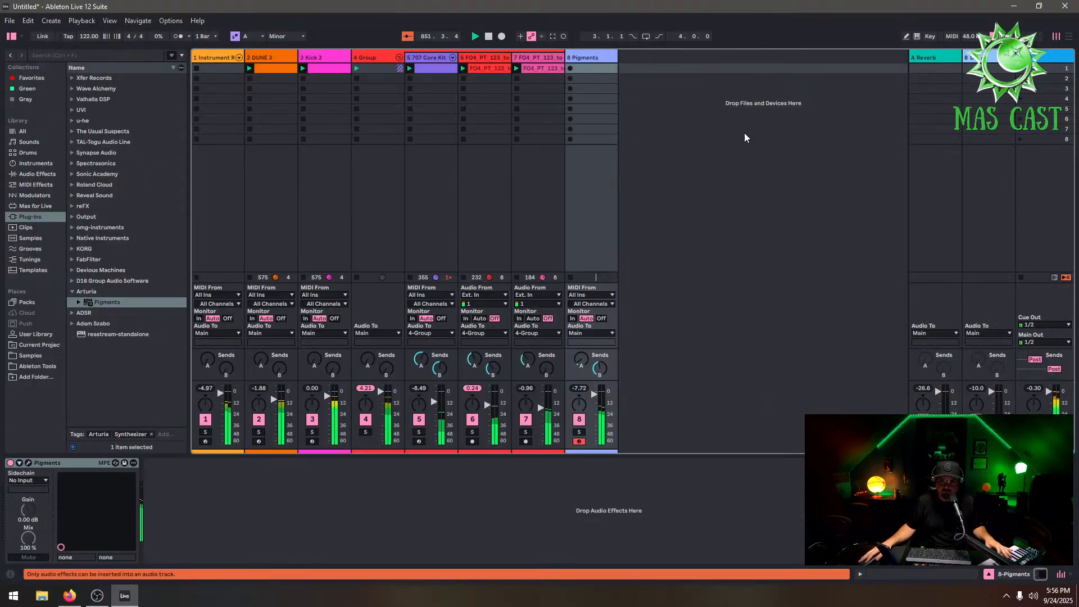
{"action": "left_click", "coordinate": [751, 63]}
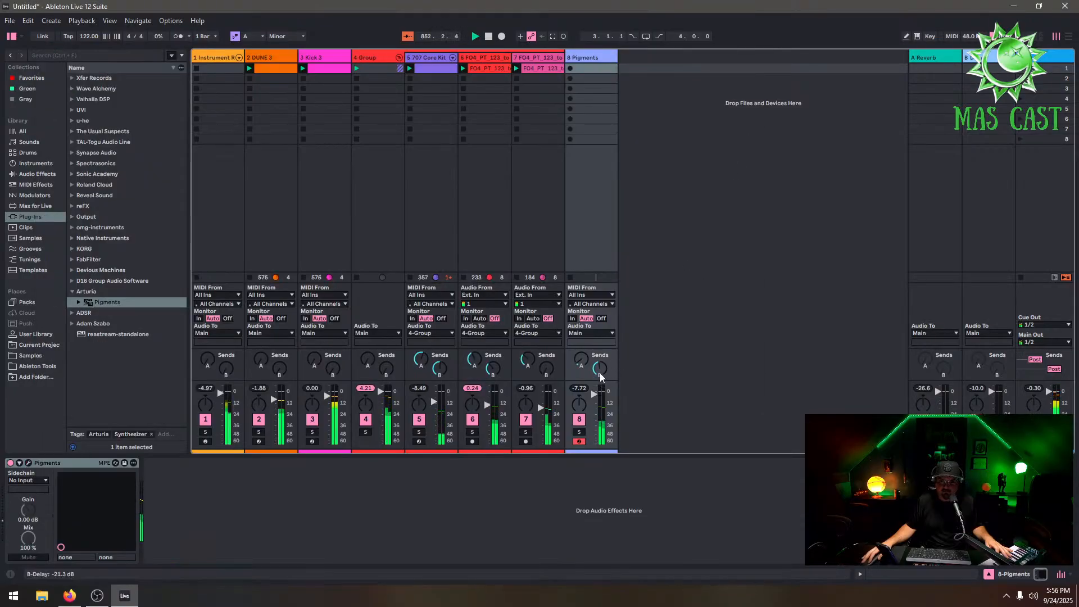
Nudge the Pigments track's delay send and switch Pigments to the Inverse Loop preset
{"action": "left_click_drag", "start_coordinate": [600, 373], "coordinate": [600, 377]}
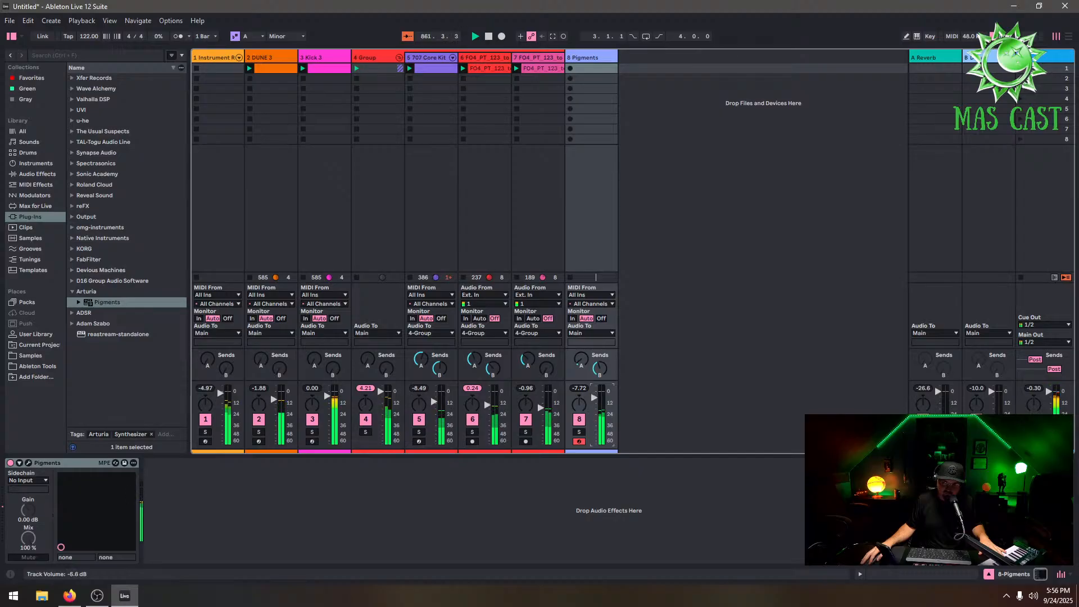
{"action": "left_click", "coordinate": [28, 463]}
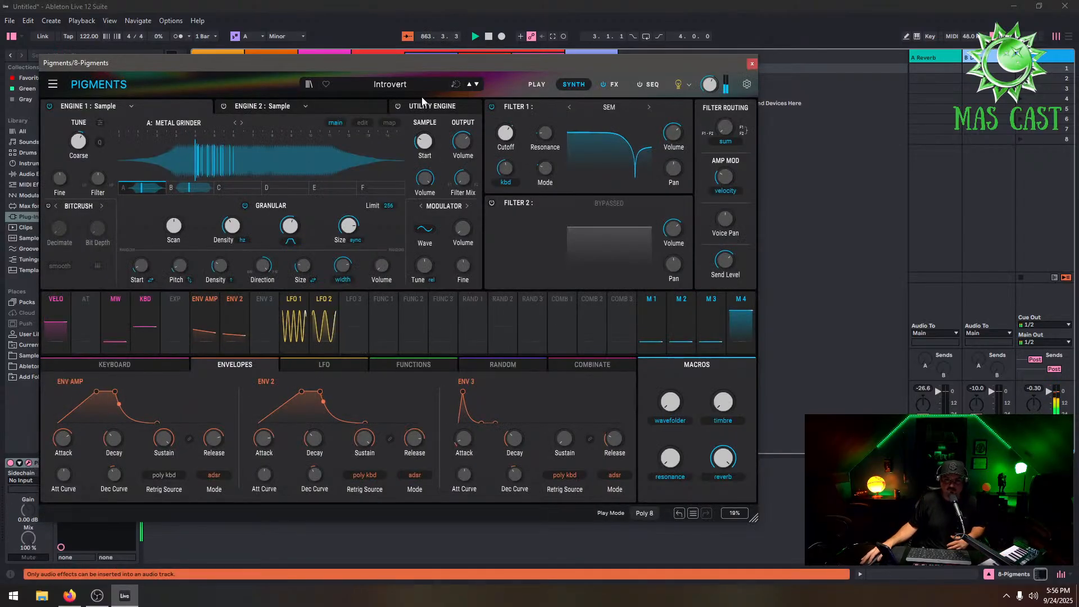
{"action": "left_click", "coordinate": [424, 84]}
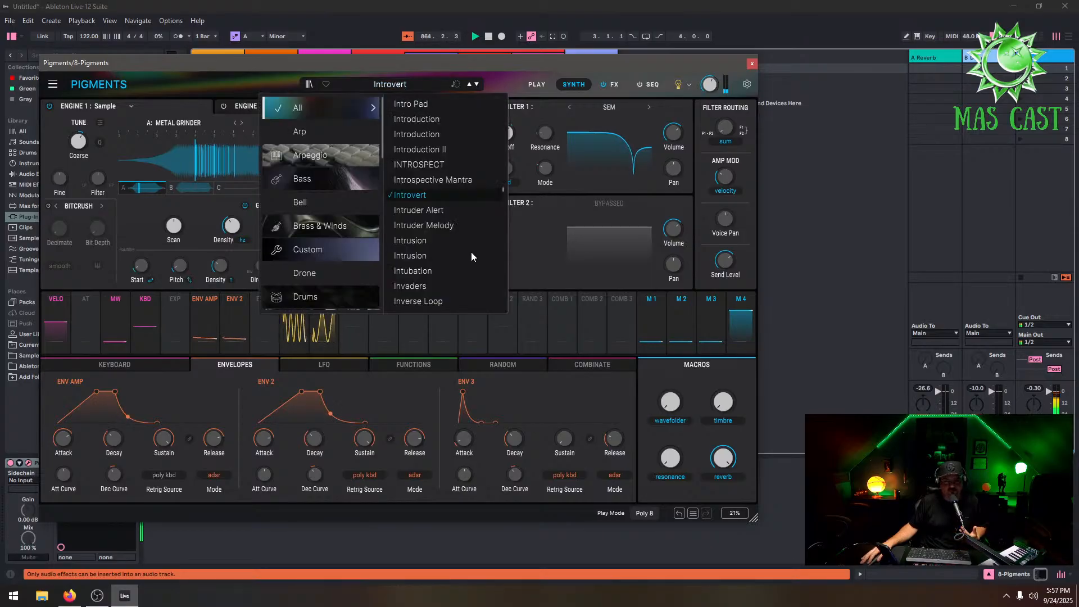
{"action": "left_click", "coordinate": [457, 303]}
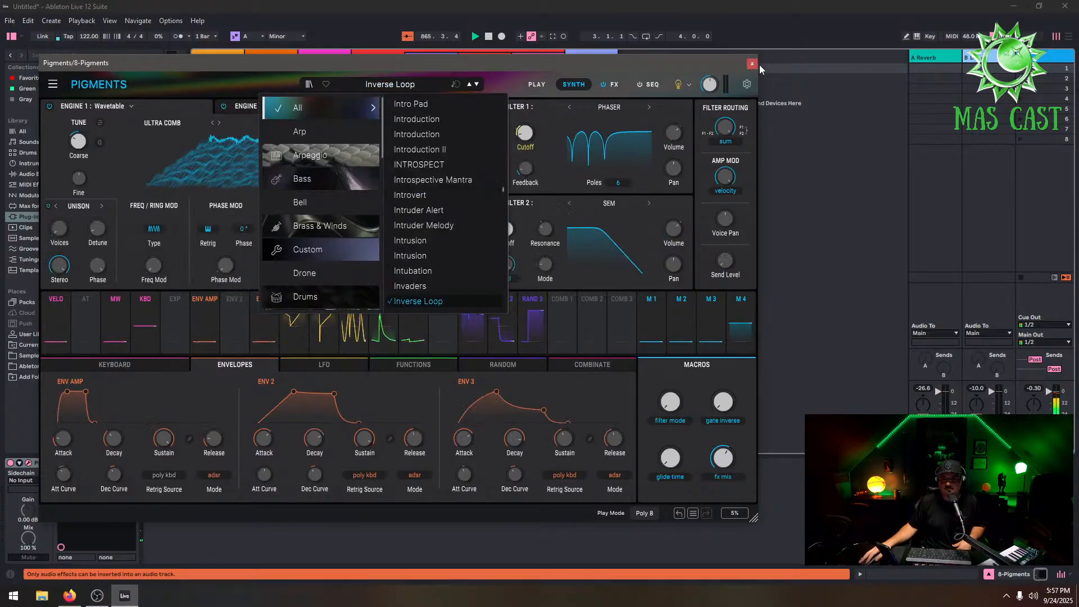
{"action": "left_click", "coordinate": [752, 62]}
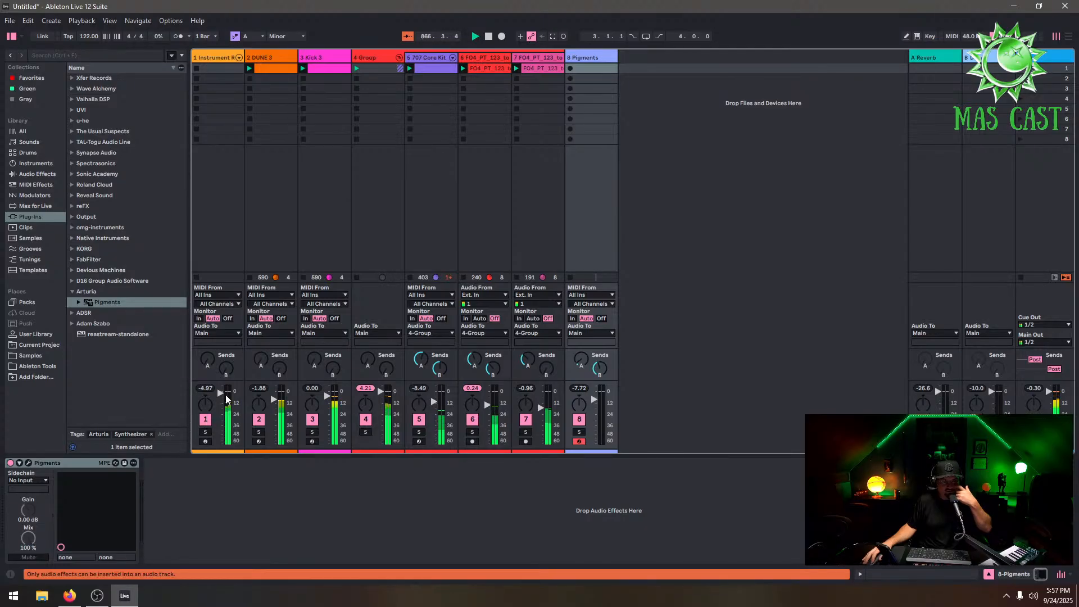
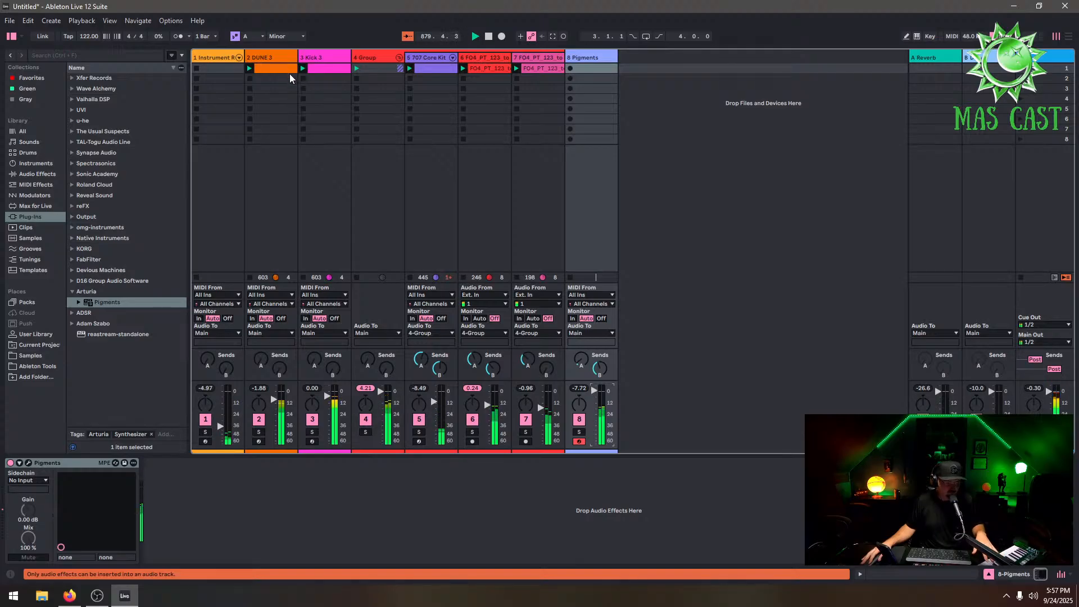
Copy the DUNE 3 bass clip into the next slot and duplicate its loop to two bars
{"action": "left_click", "coordinate": [275, 72]}
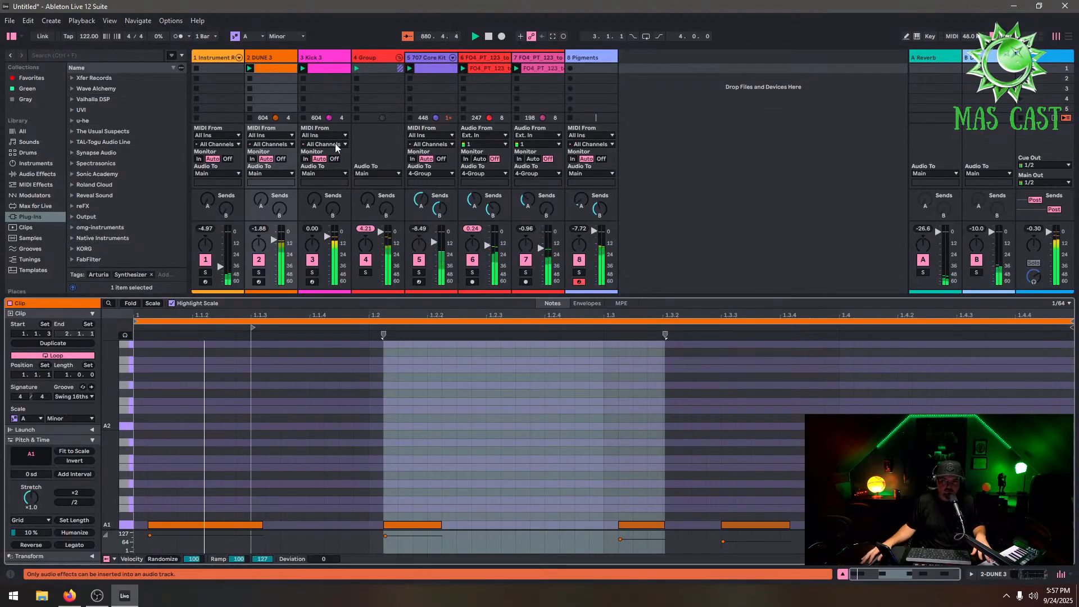
{"action": "right_click", "coordinate": [270, 66]}
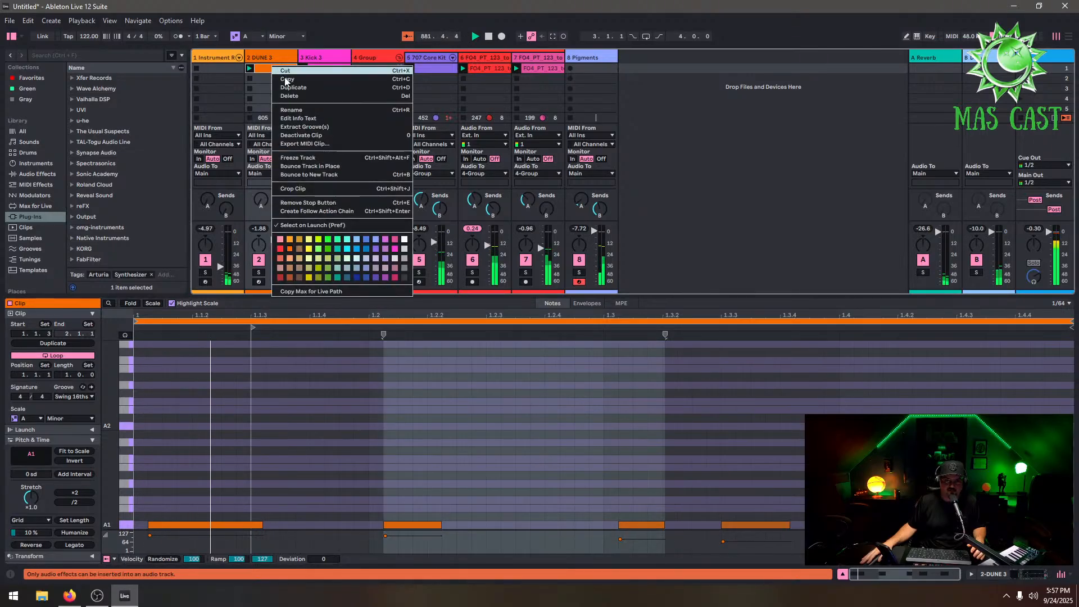
{"action": "left_click", "coordinate": [286, 79]}
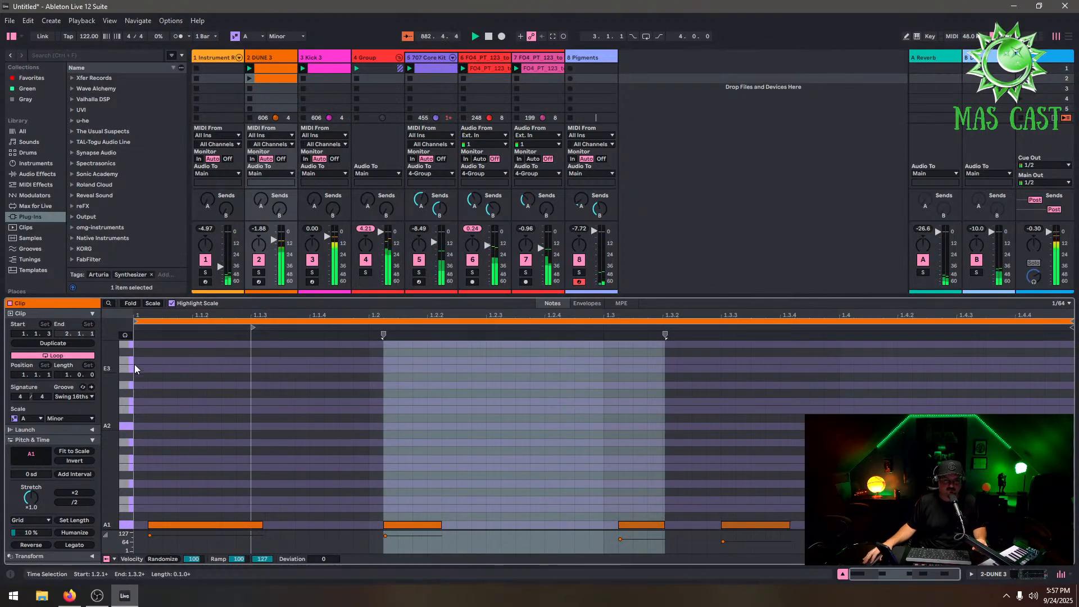
{"action": "left_click", "coordinate": [59, 343]}
{"action": "left_click_drag", "start_coordinate": [1060, 504], "coordinate": [612, 550]}
{"action": "left_click", "coordinate": [250, 79]}
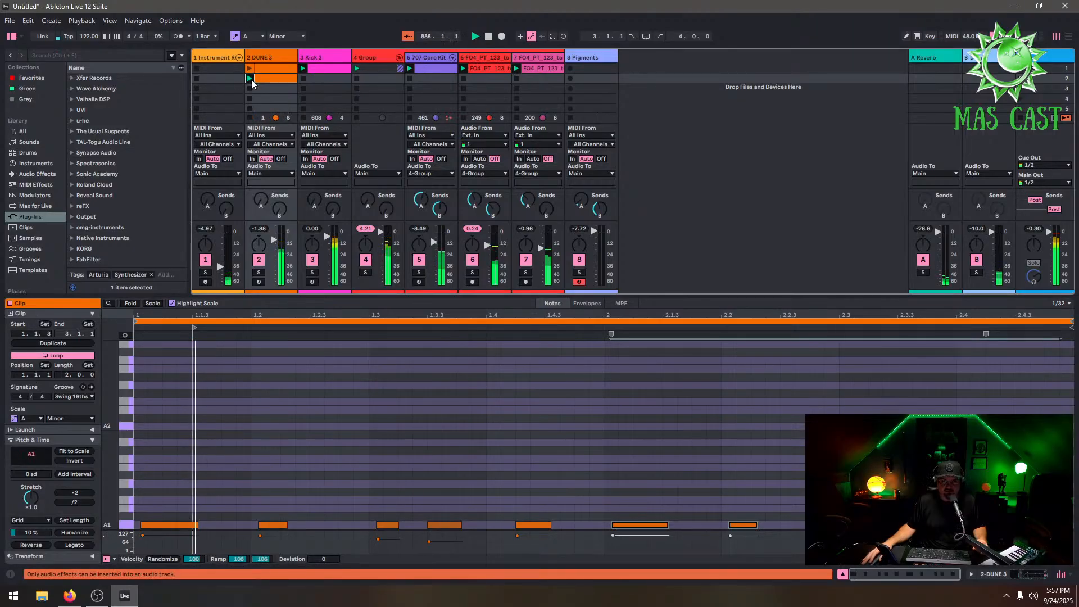
Transpose the bass notes in the clip's second bar down two semitones
{"action": "left_click_drag", "start_coordinate": [1046, 482], "coordinate": [632, 561]}
{"action": "key", "text": "Down"}
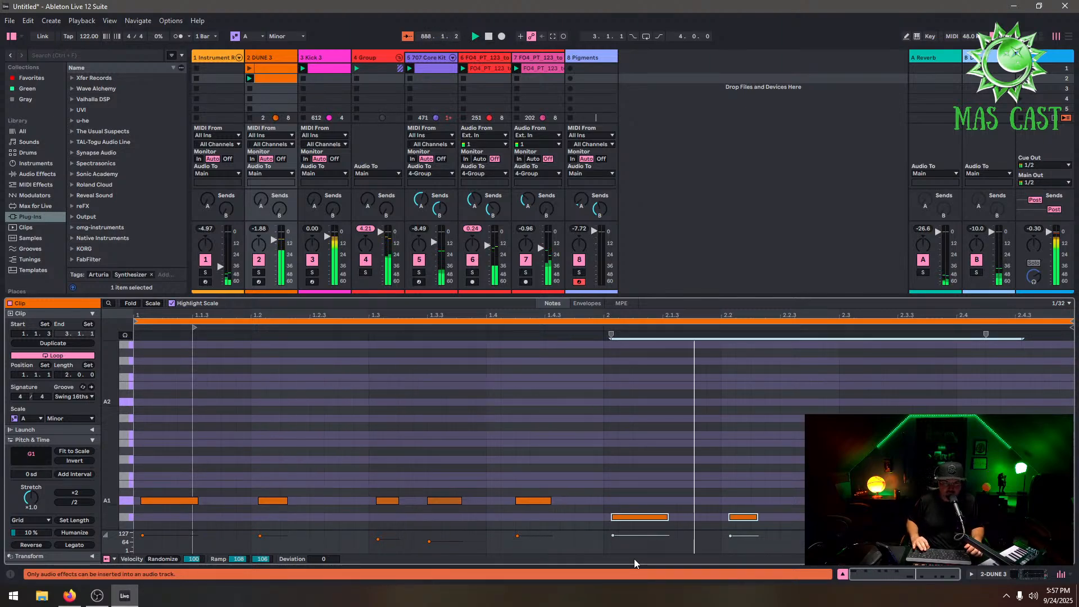
{"action": "key", "text": "Down"}
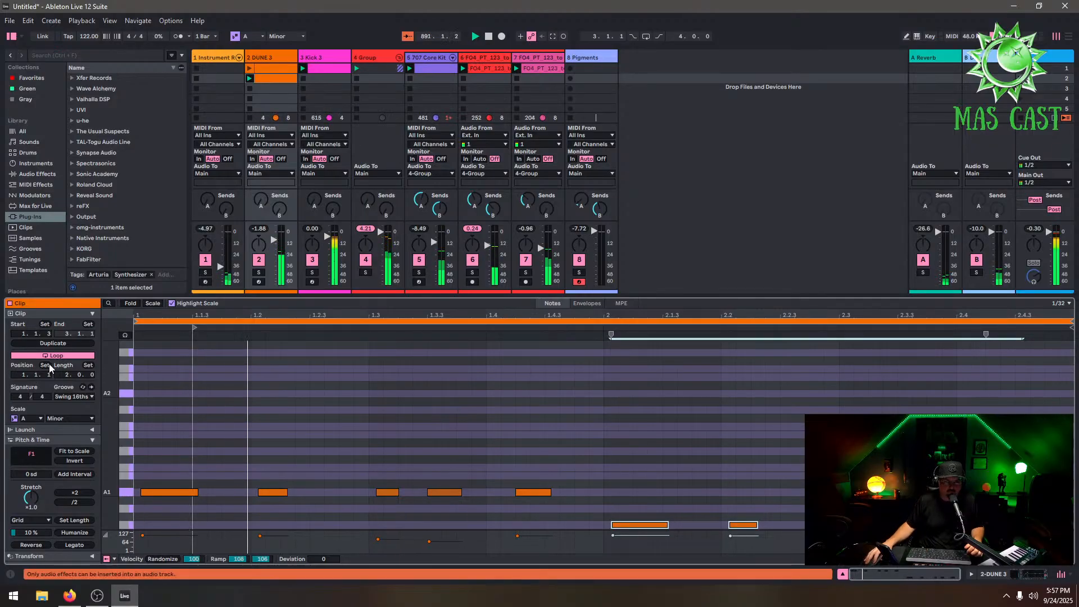
Duplicate the bass loop again and transpose the notes in the third bar up two semitones
{"action": "left_click", "coordinate": [53, 343]}
{"action": "left_click", "coordinate": [972, 472]}
{"action": "left_click_drag", "start_coordinate": [824, 471], "coordinate": [609, 535]}
{"action": "left_click_drag", "start_coordinate": [841, 475], "coordinate": [615, 524]}
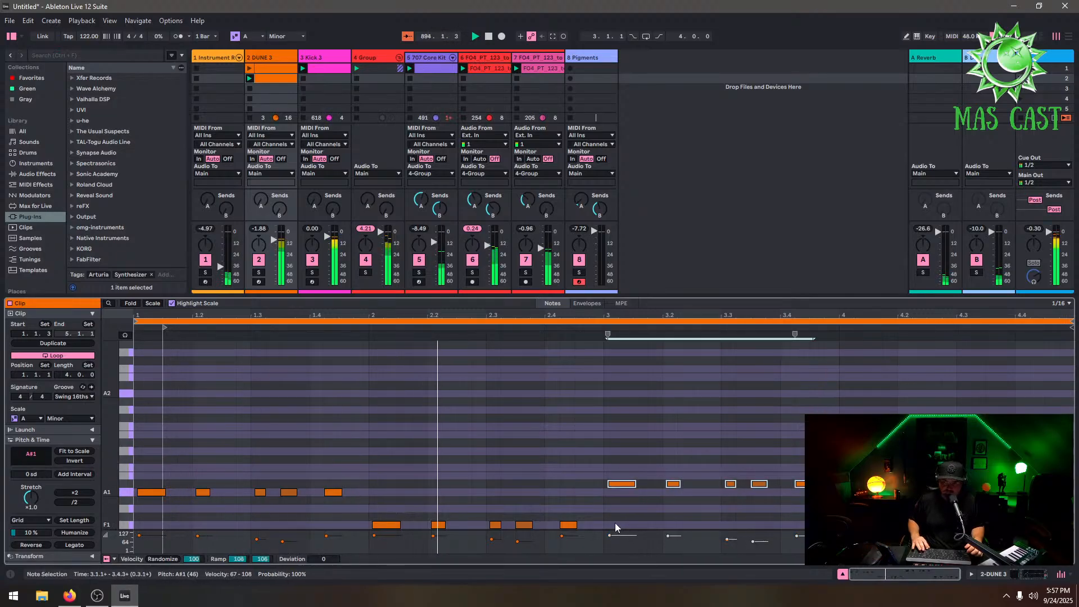
{"action": "key", "text": "Up"}
{"action": "key", "text": "Up"}
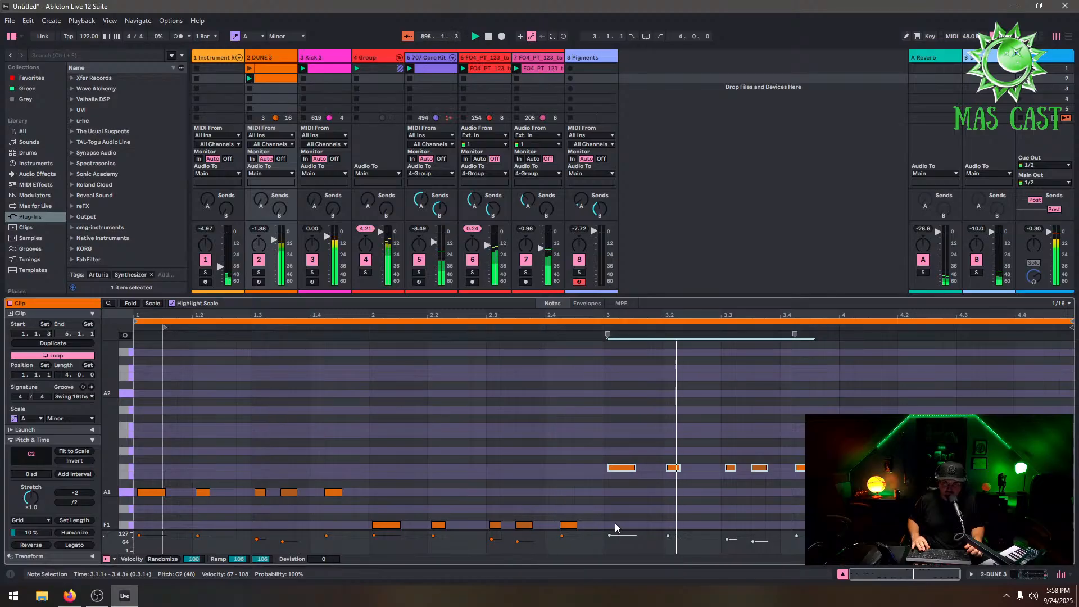
Transpose the bass notes in the fourth bar up two semitones
{"action": "left_click_drag", "start_coordinate": [1061, 506], "coordinate": [845, 537]}
{"action": "key", "text": "Up"}
{"action": "key", "text": "Up"}
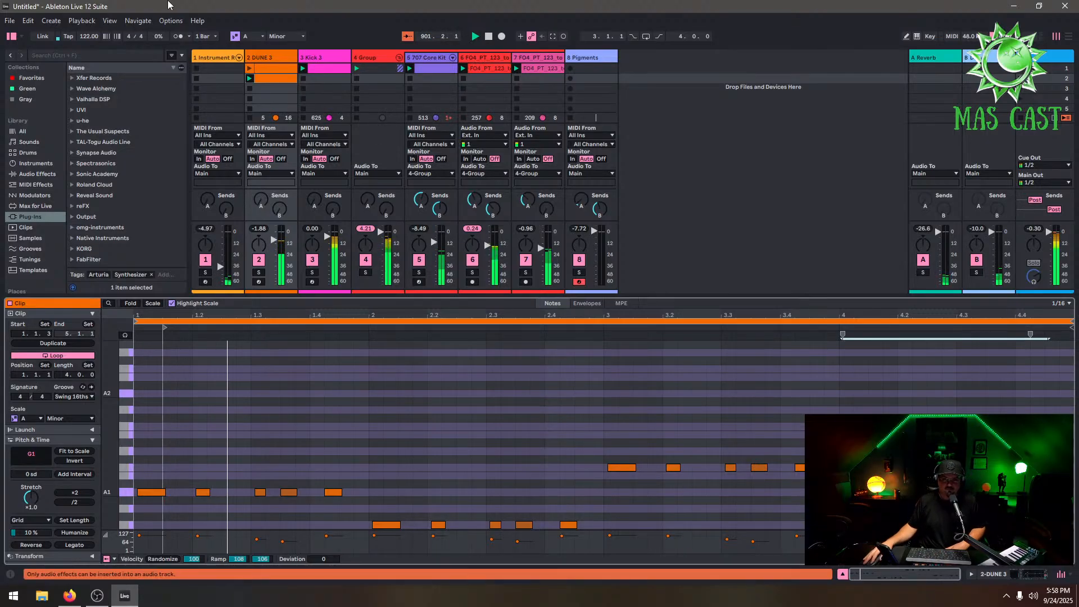
Adjust the DUNE 3 track's EQ Eight low-cut band to about 34.4 Hz
{"action": "left_click", "coordinate": [264, 57]}
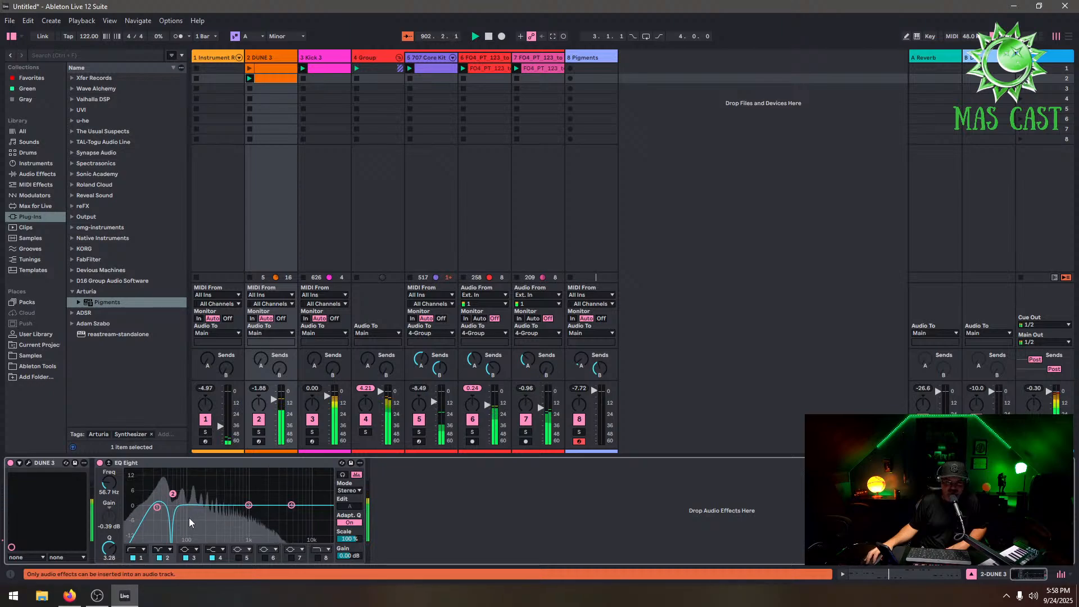
{"action": "left_click", "coordinate": [157, 508]}
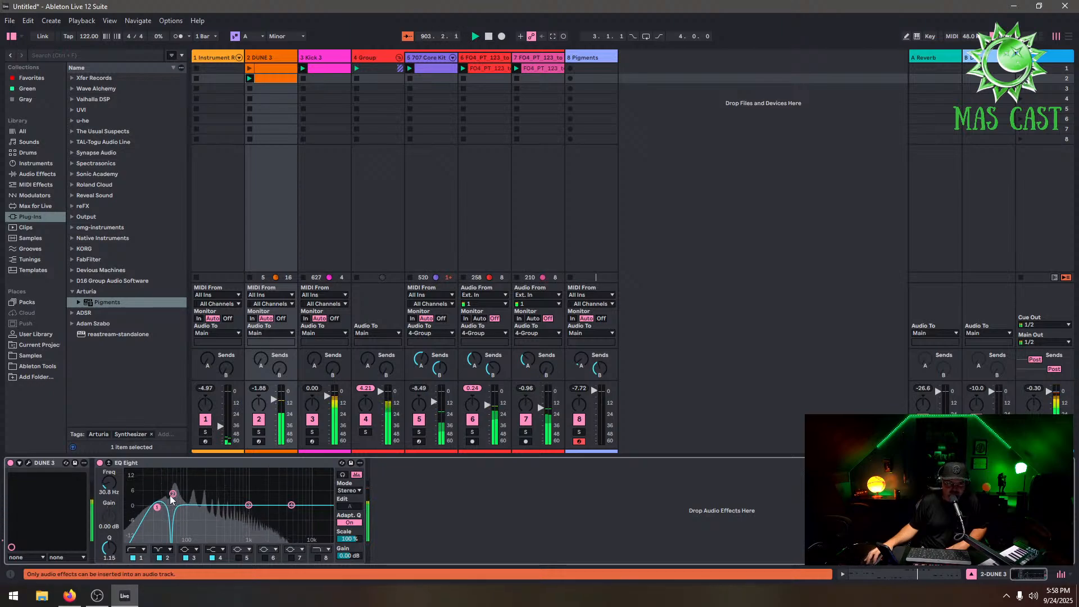
{"action": "left_click", "coordinate": [160, 557]}
{"action": "left_click", "coordinate": [160, 558]}
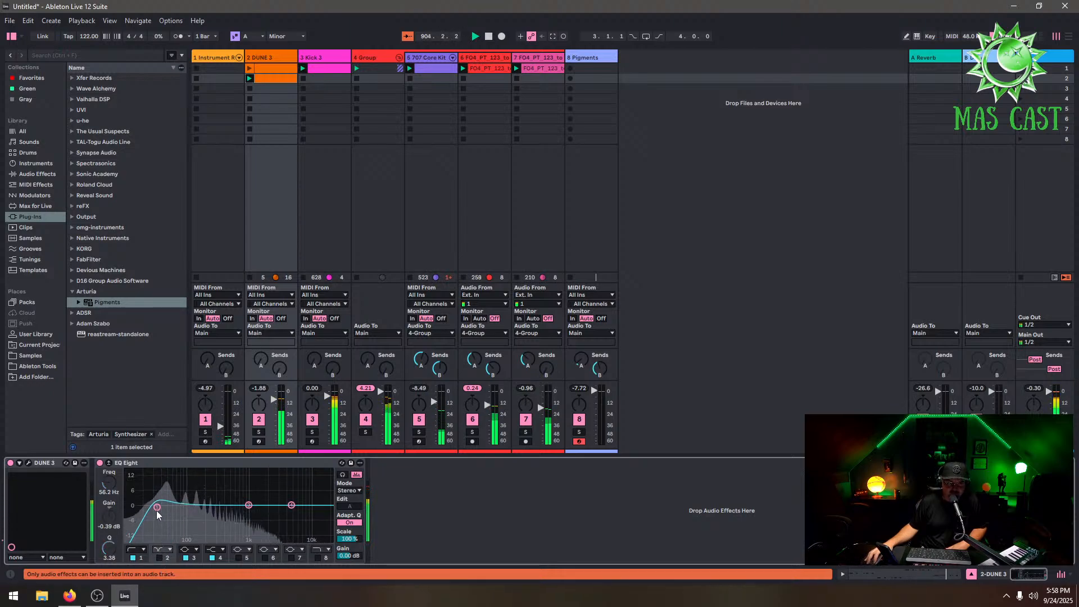
{"action": "mouse_move", "coordinate": [157, 508]}
{"action": "left_mouse_down"}
{"action": "mouse_move", "coordinate": [201, 505]}
{"action": "mouse_move", "coordinate": [160, 509]}
{"action": "left_mouse_up"}
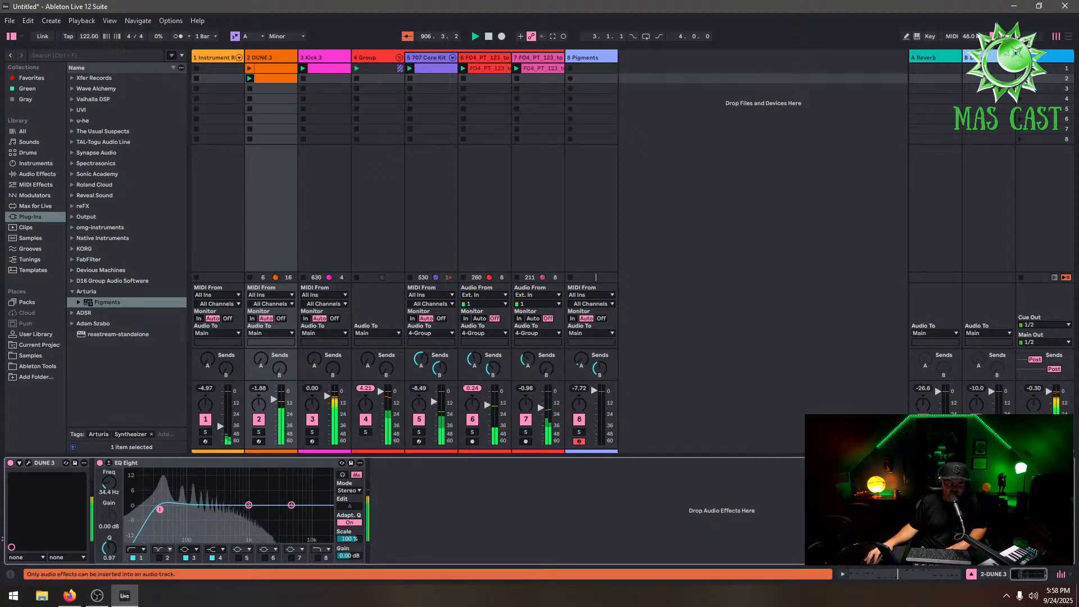
Open the DUNE 3 plugin and step through its presets to 006 Botty Wobbler ARK
{"action": "left_click", "coordinate": [28, 462]}
{"action": "left_click", "coordinate": [449, 107]}
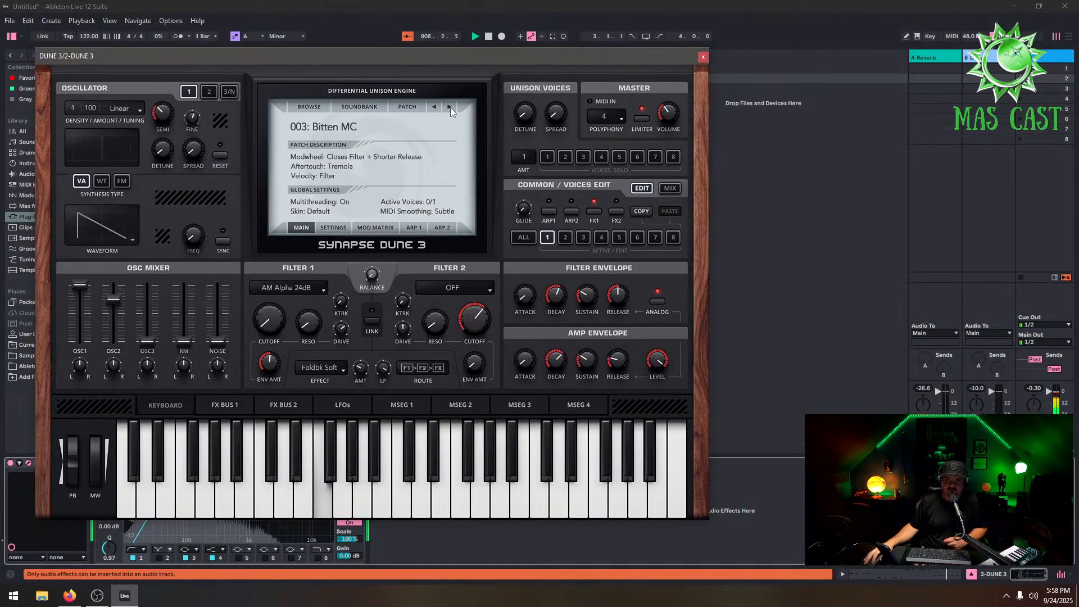
{"action": "left_click", "coordinate": [450, 108]}
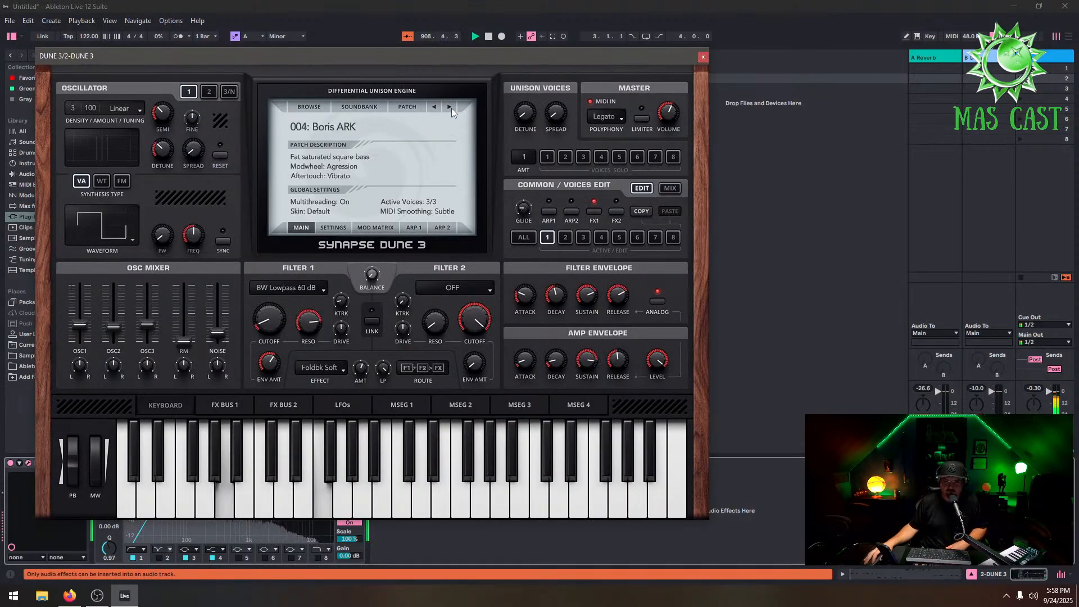
{"action": "left_click", "coordinate": [449, 106]}
{"action": "left_click", "coordinate": [449, 107]}
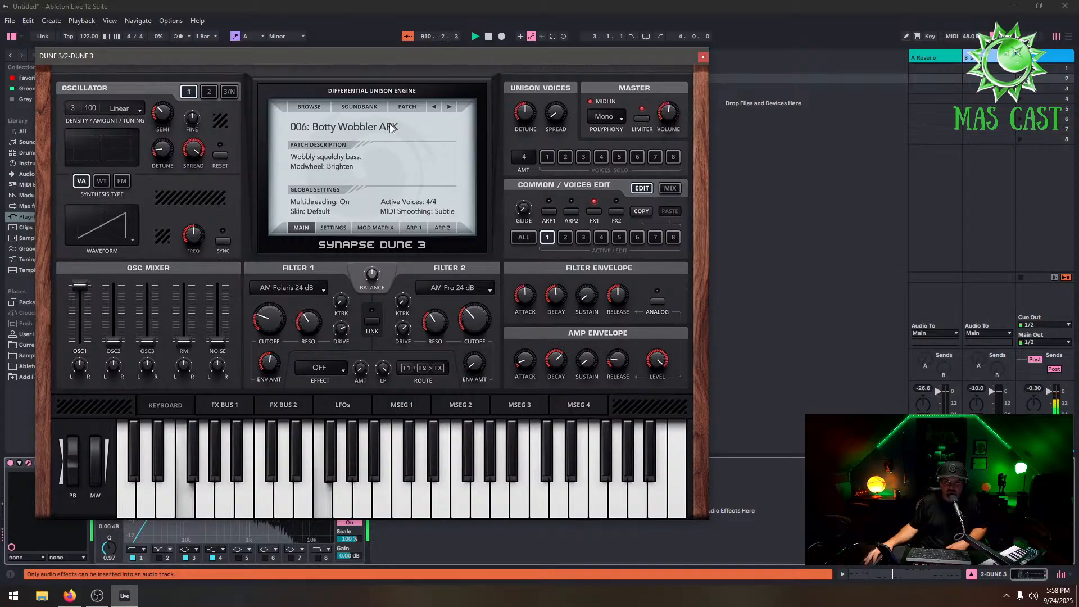
{"action": "left_click", "coordinate": [392, 127]}
Load the DUNE 3 Factory Bass preset 021 Electro Prank KS
{"action": "left_click", "coordinate": [360, 107]}
{"action": "left_click", "coordinate": [359, 107]}
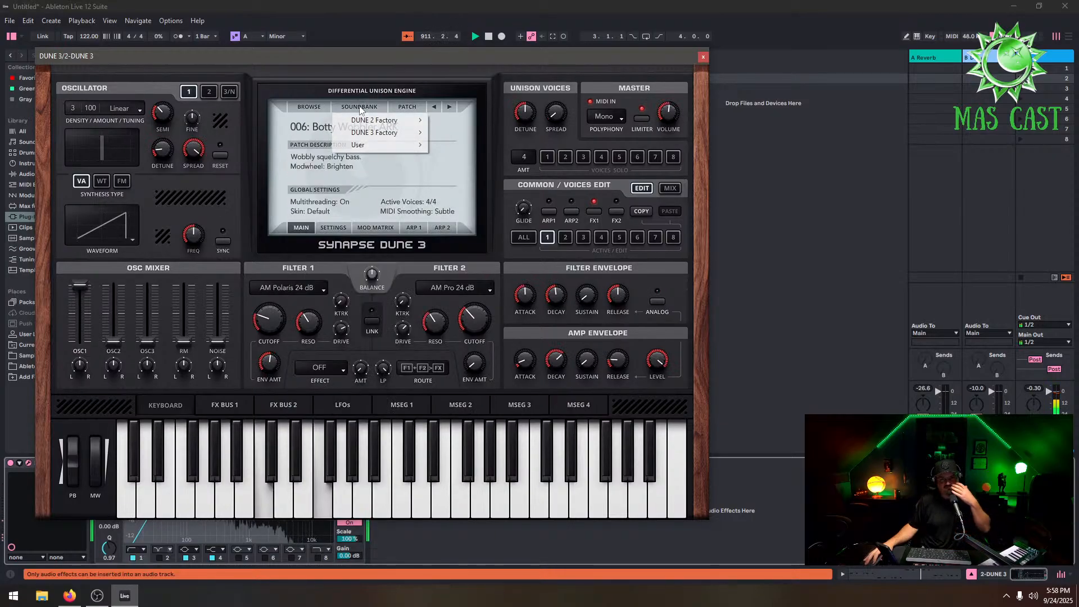
{"action": "mouse_move", "coordinate": [393, 133]}
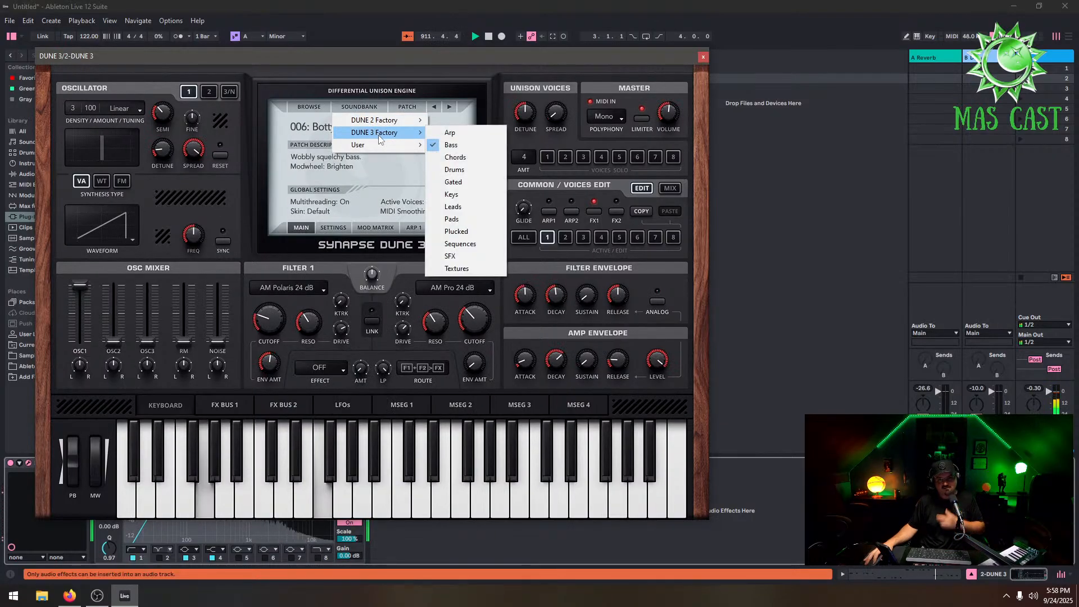
{"action": "left_click", "coordinate": [470, 145]}
{"action": "left_click", "coordinate": [335, 127]}
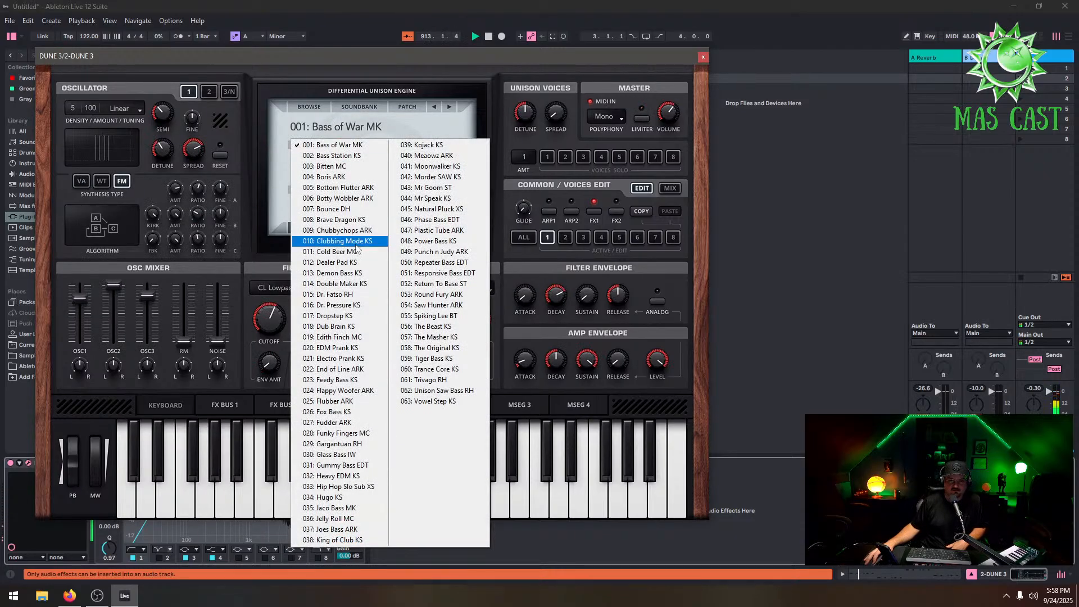
{"action": "left_click", "coordinate": [368, 349]}
Step forward through the bass presets to 027 Fudder ARK and close the plugin window
{"action": "left_click", "coordinate": [450, 107]}
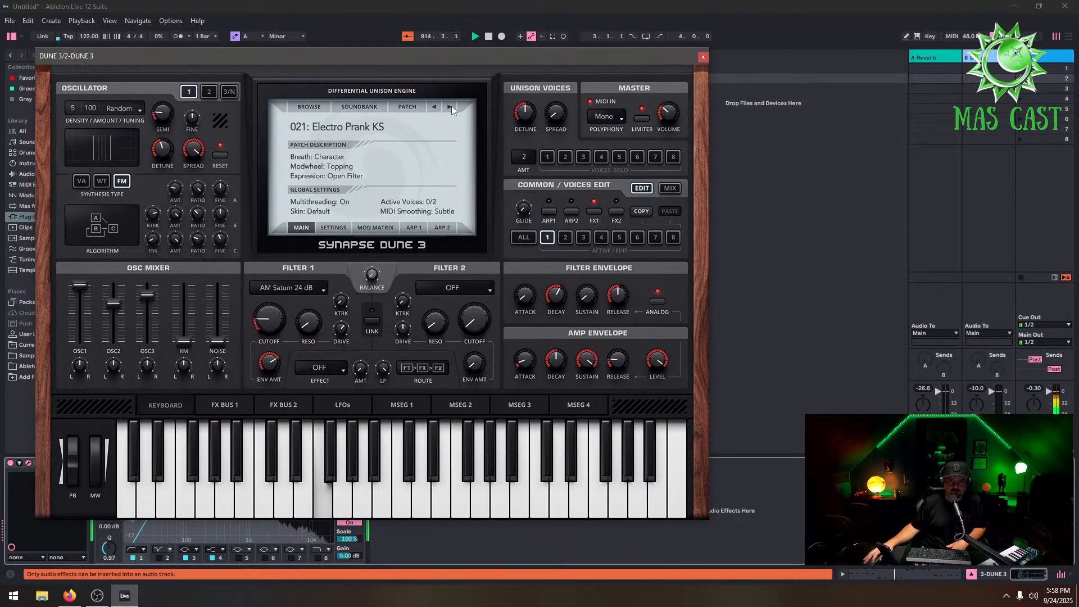
{"action": "left_click", "coordinate": [450, 107]}
{"action": "left_click", "coordinate": [450, 107]}
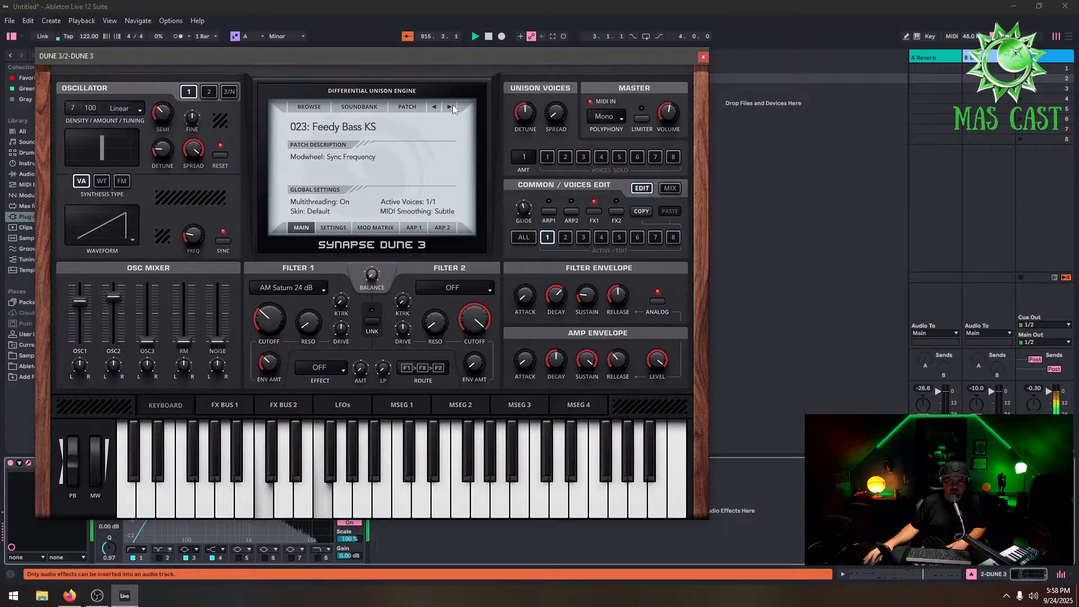
{"action": "left_click", "coordinate": [450, 107]}
{"action": "left_click", "coordinate": [450, 107]}
{"action": "left_click", "coordinate": [450, 107]}
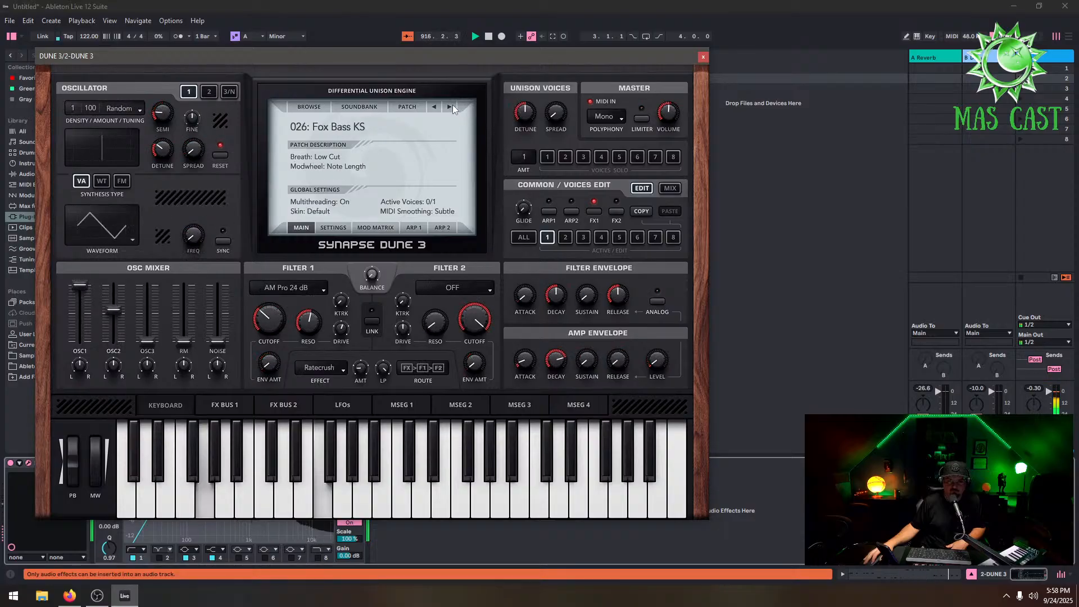
{"action": "left_click", "coordinate": [450, 108]}
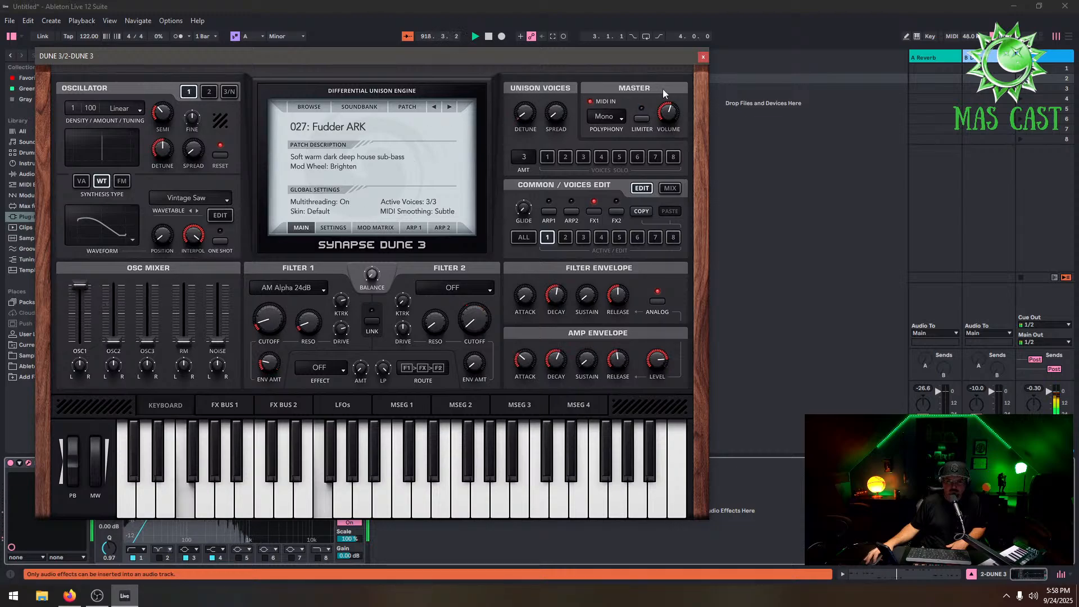
{"action": "left_click", "coordinate": [703, 56]}
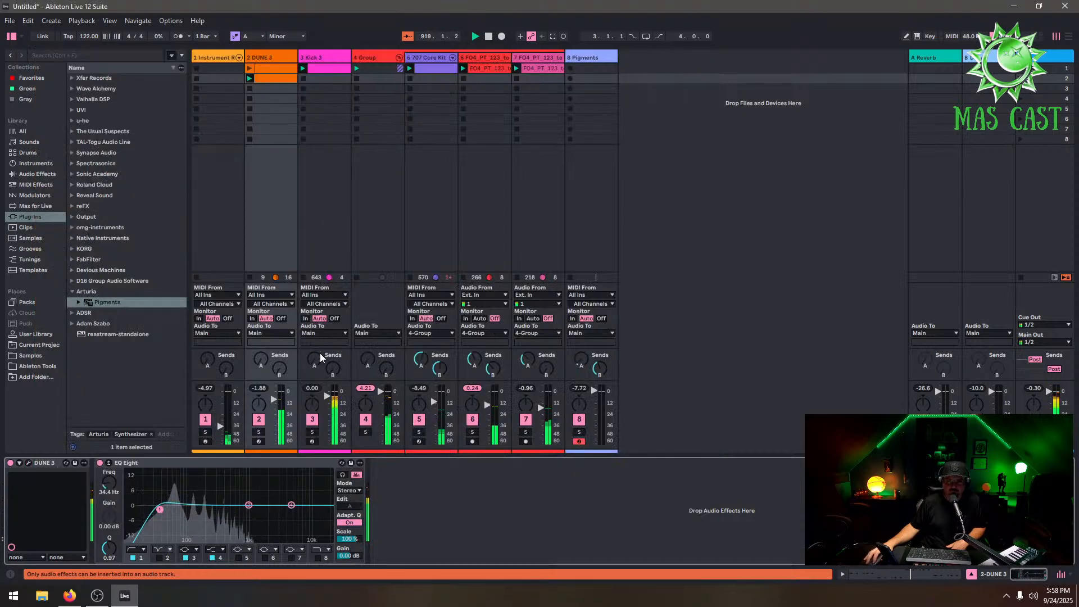
Load the Kick 3 House preset DP da Funk and close the plugin window
{"action": "left_click", "coordinate": [323, 57]}
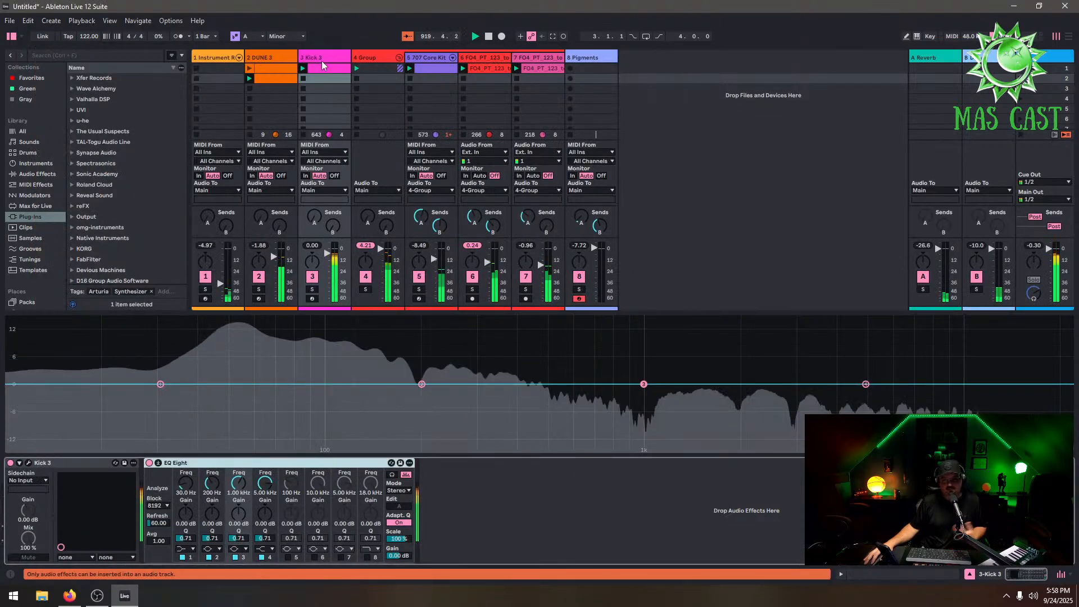
{"action": "left_click", "coordinate": [28, 462]}
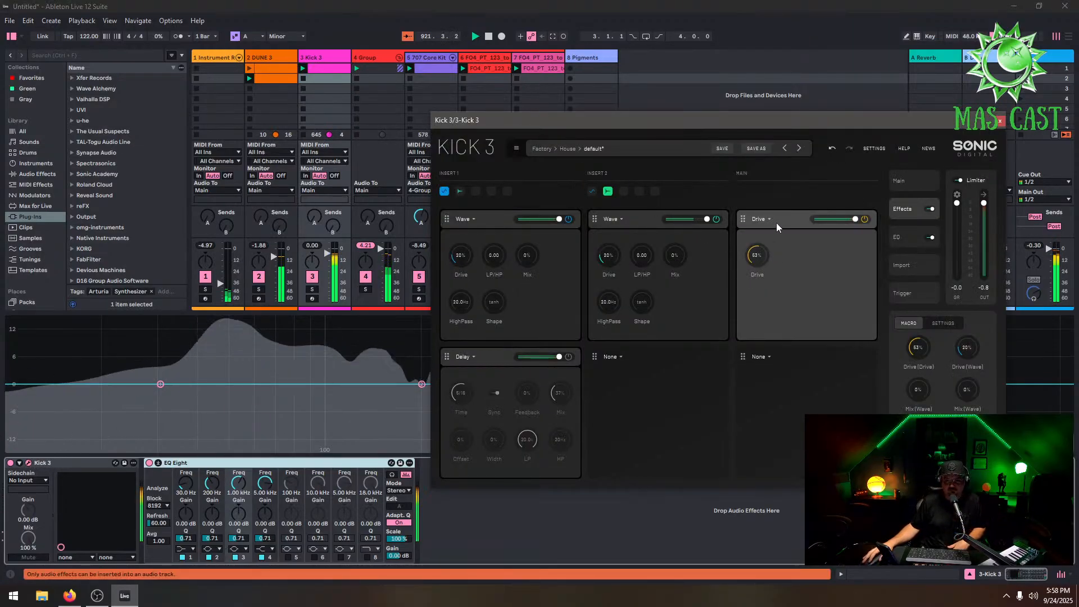
{"action": "left_click", "coordinate": [619, 148]}
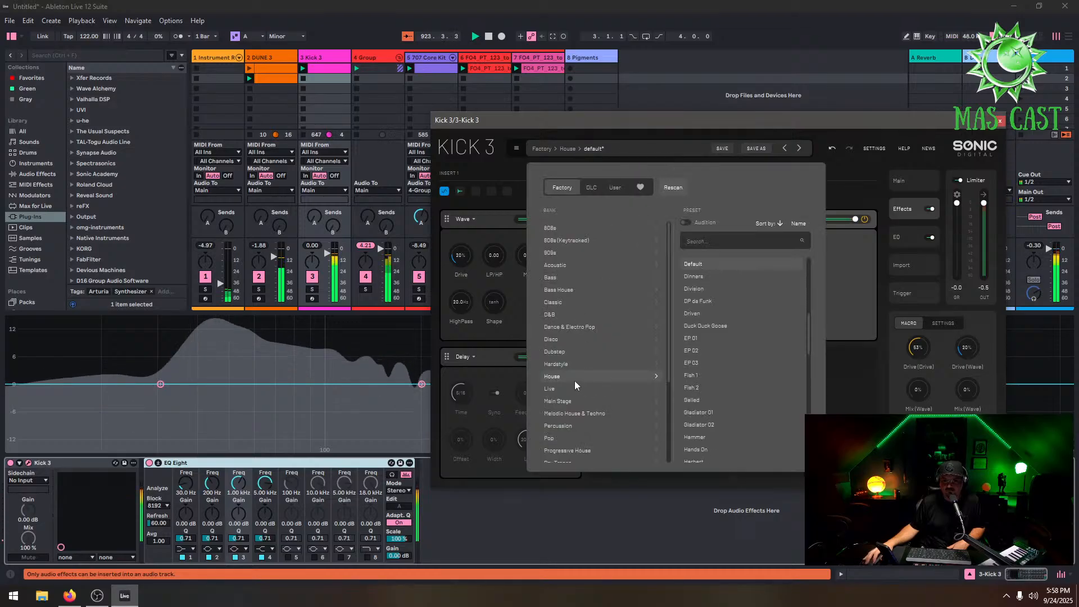
{"action": "left_click", "coordinate": [704, 309]}
{"action": "left_click", "coordinate": [714, 300]}
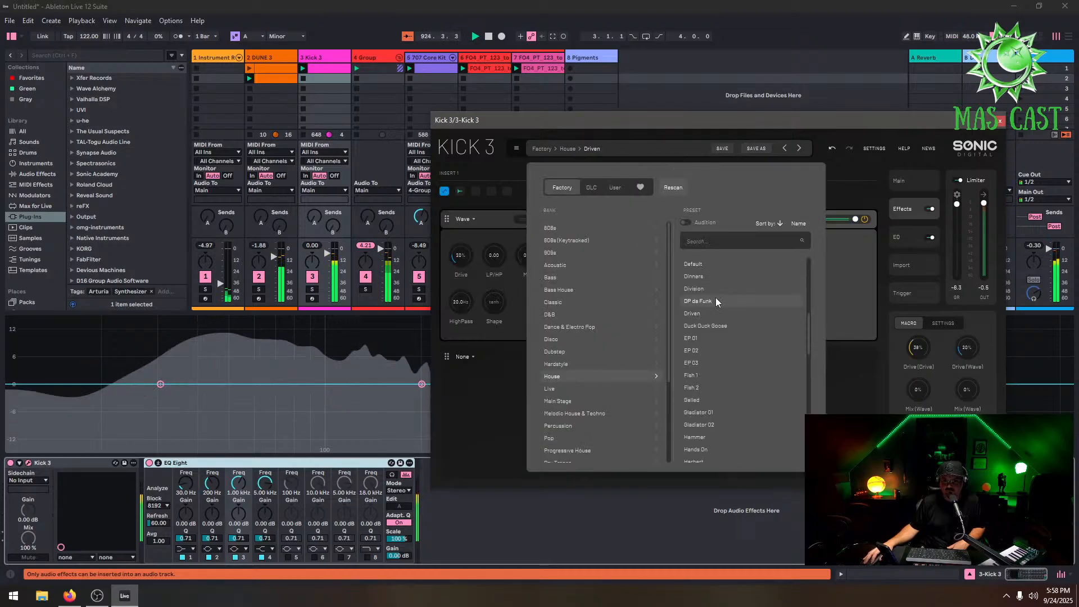
{"action": "left_click", "coordinate": [837, 173]}
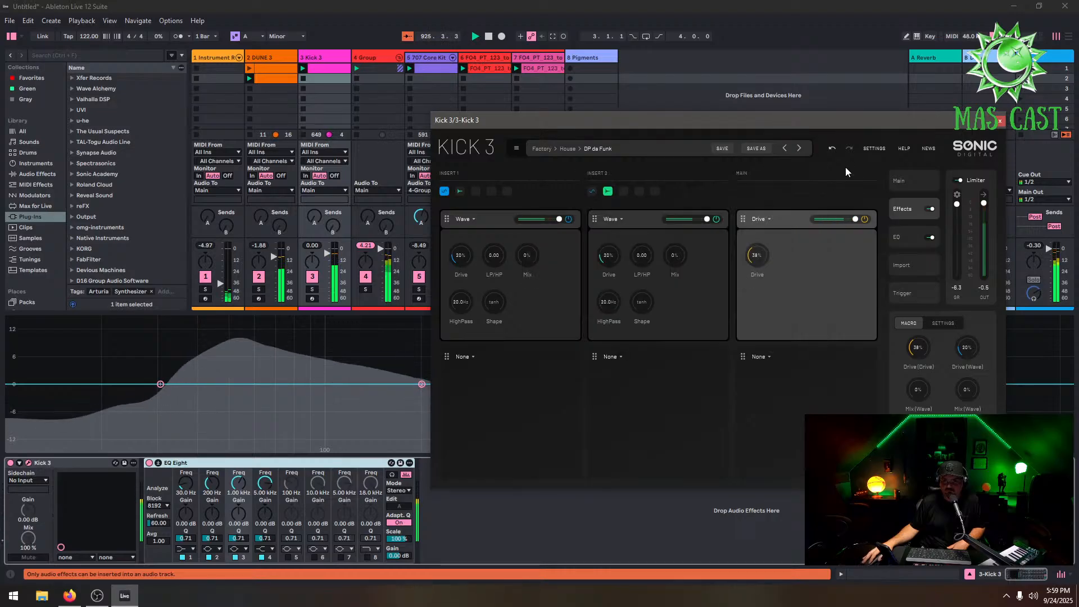
{"action": "left_click", "coordinate": [999, 121]}
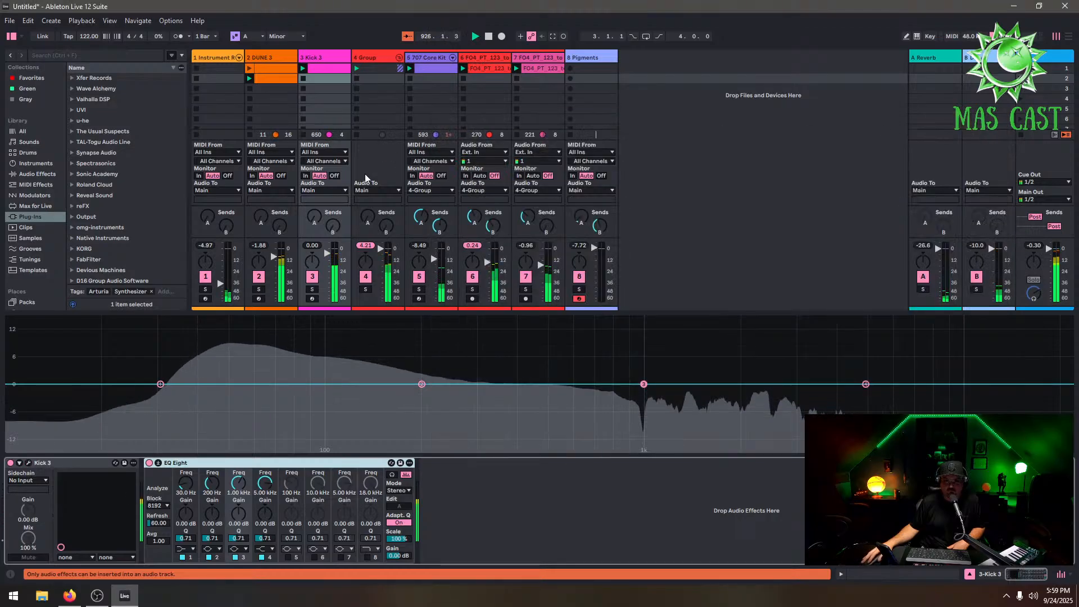
Toggle the activators of tracks 5, 6 and 7 to audition the mix without them
{"action": "left_click", "coordinate": [265, 55]}
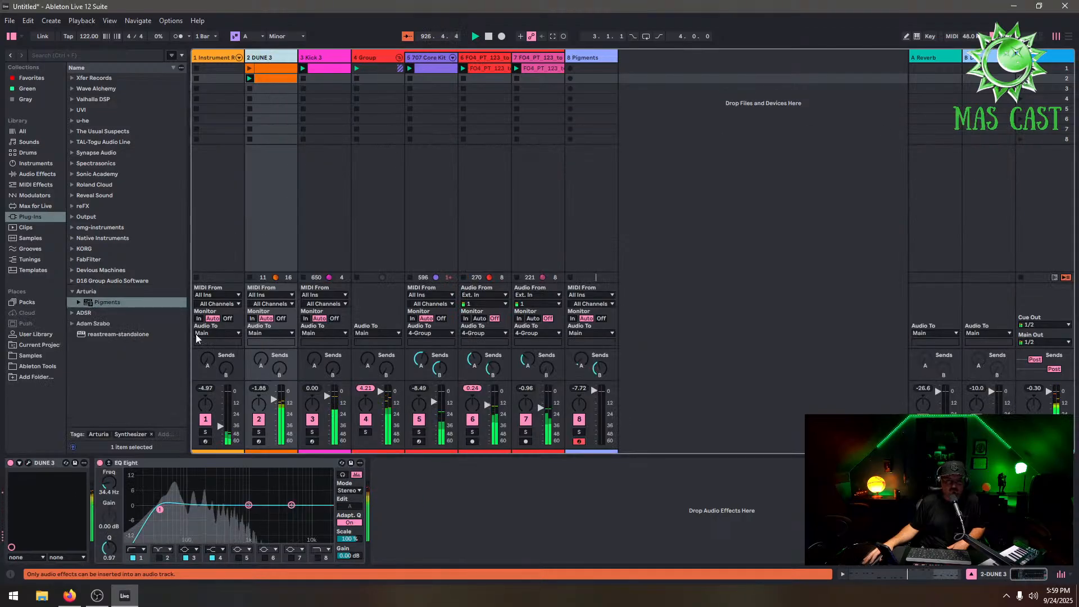
{"action": "left_click", "coordinate": [472, 419]}
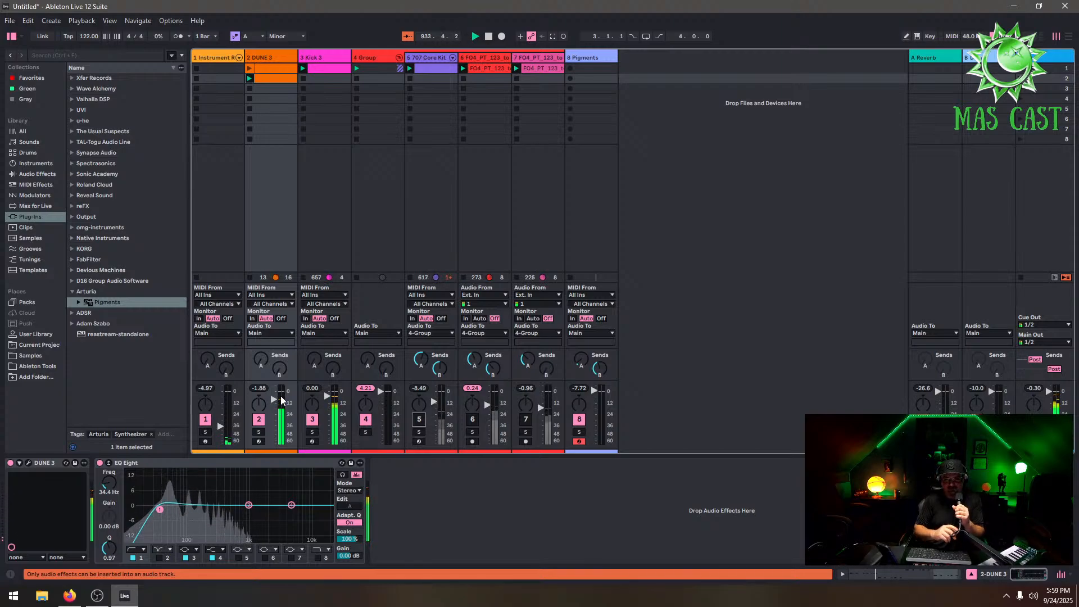
{"action": "left_click", "coordinate": [472, 419]}
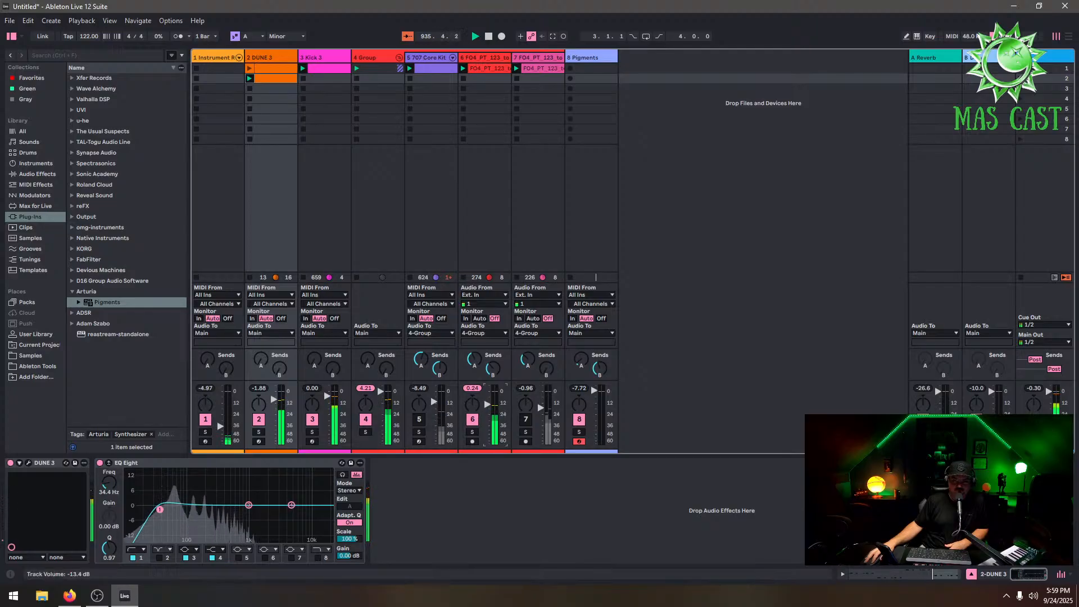
{"action": "left_click", "coordinate": [530, 419]}
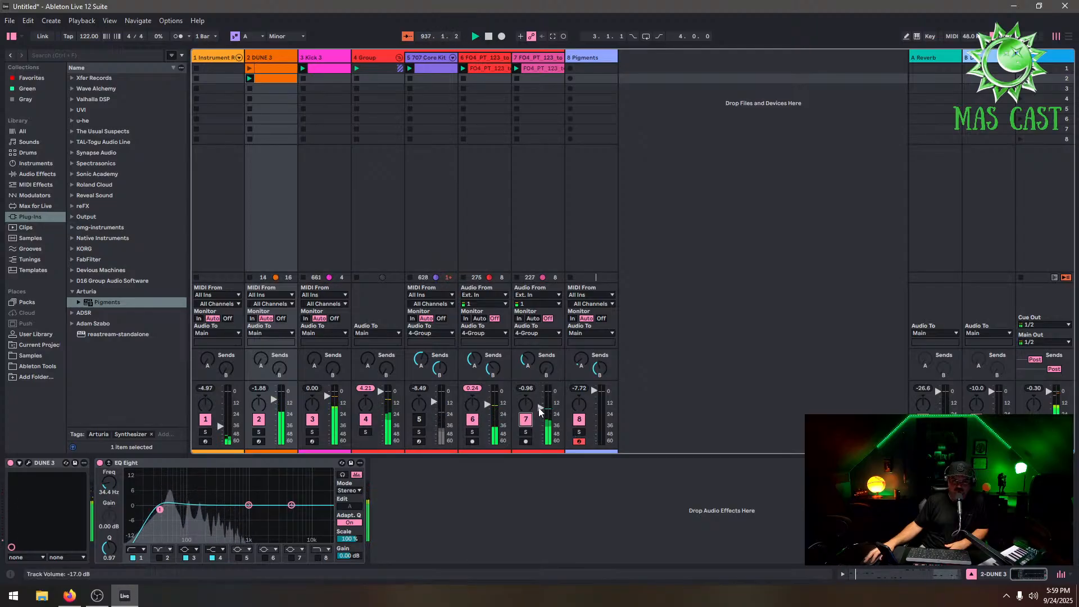
{"action": "left_click", "coordinate": [418, 418]}
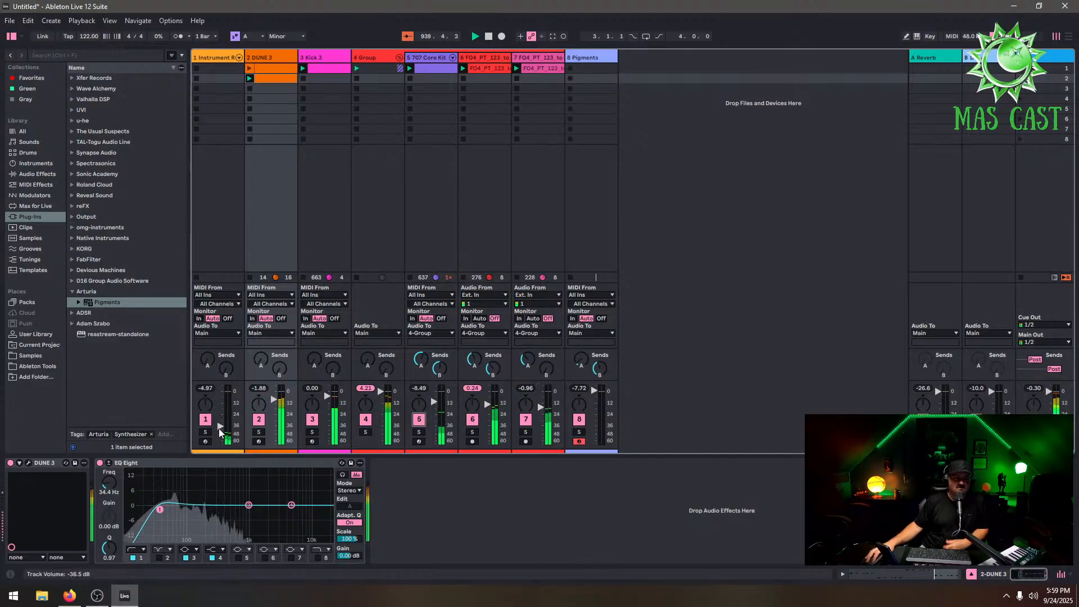
Open the Pigments instrument on track 8 and close its plugin window again
{"action": "mouse_move", "coordinate": [218, 427]}
{"action": "left_mouse_down"}
{"action": "mouse_move", "coordinate": [221, 406]}
{"action": "mouse_move", "coordinate": [220, 436]}
{"action": "left_mouse_up"}
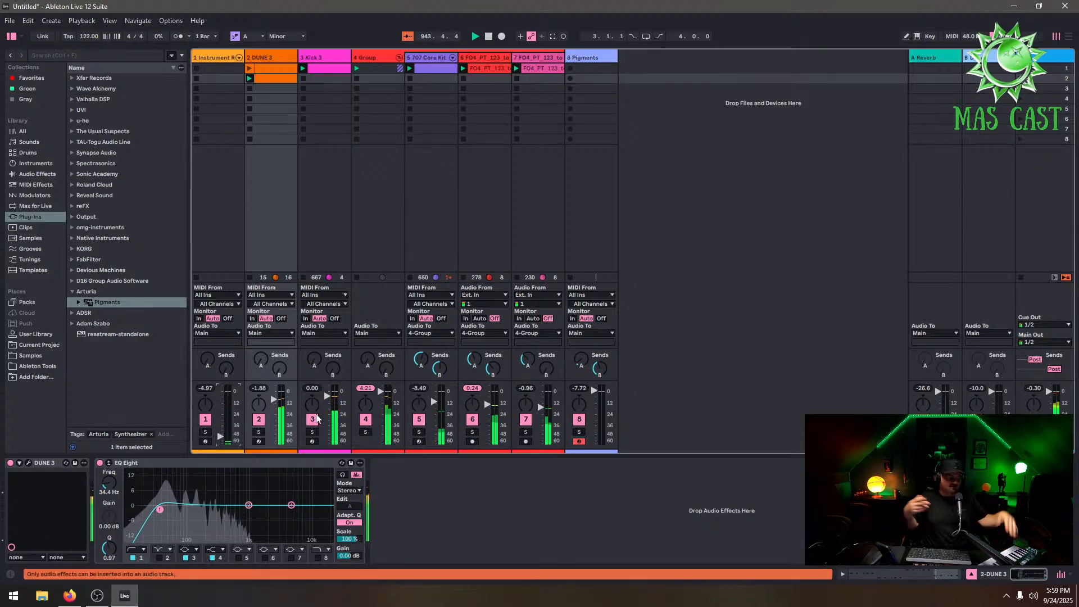
{"action": "left_click", "coordinate": [612, 58]}
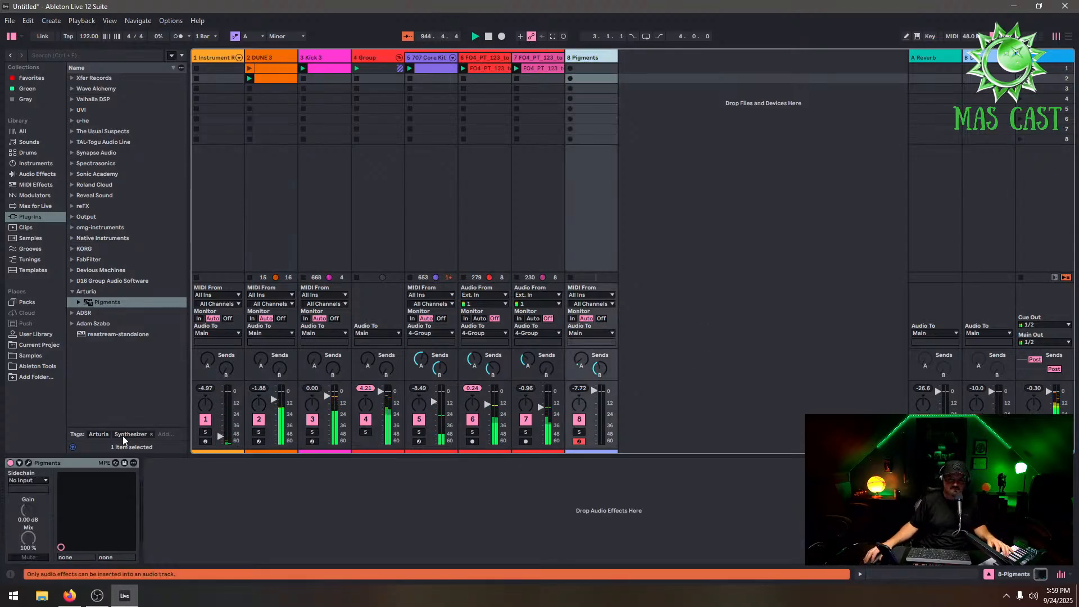
{"action": "left_click", "coordinate": [29, 463]}
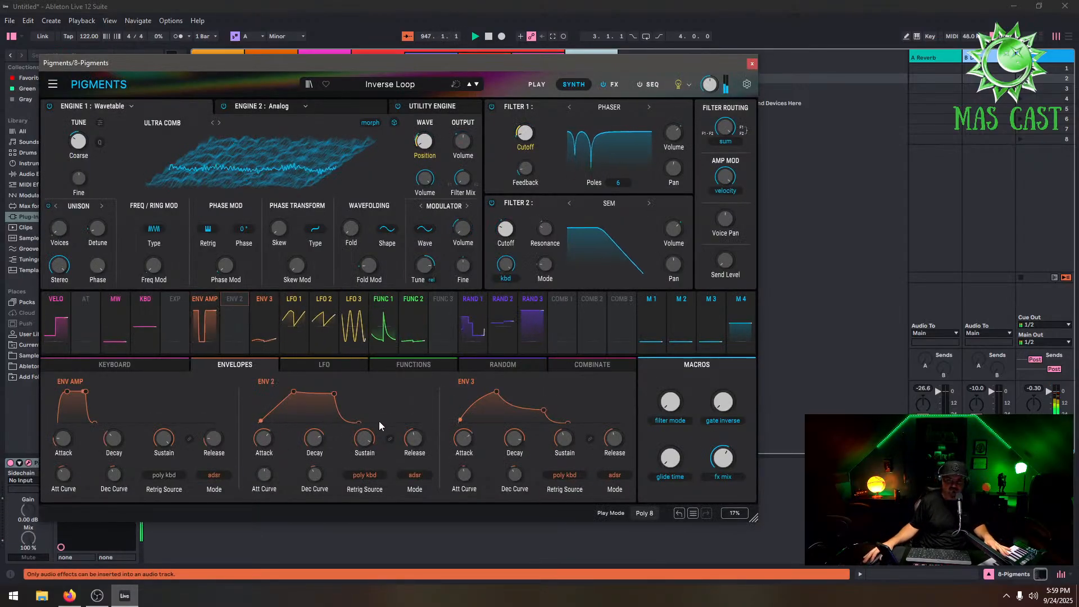
{"action": "left_click", "coordinate": [752, 64]}
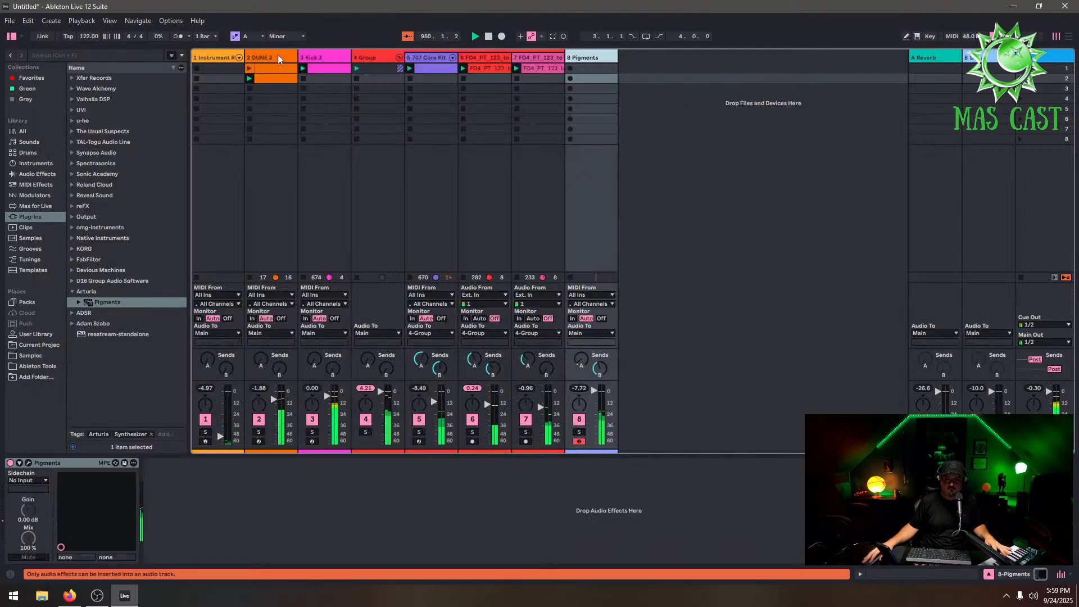
Inspect the DUNE 3 bass clip's notes with the piano roll folded to used pitches
{"action": "left_click", "coordinate": [274, 81]}
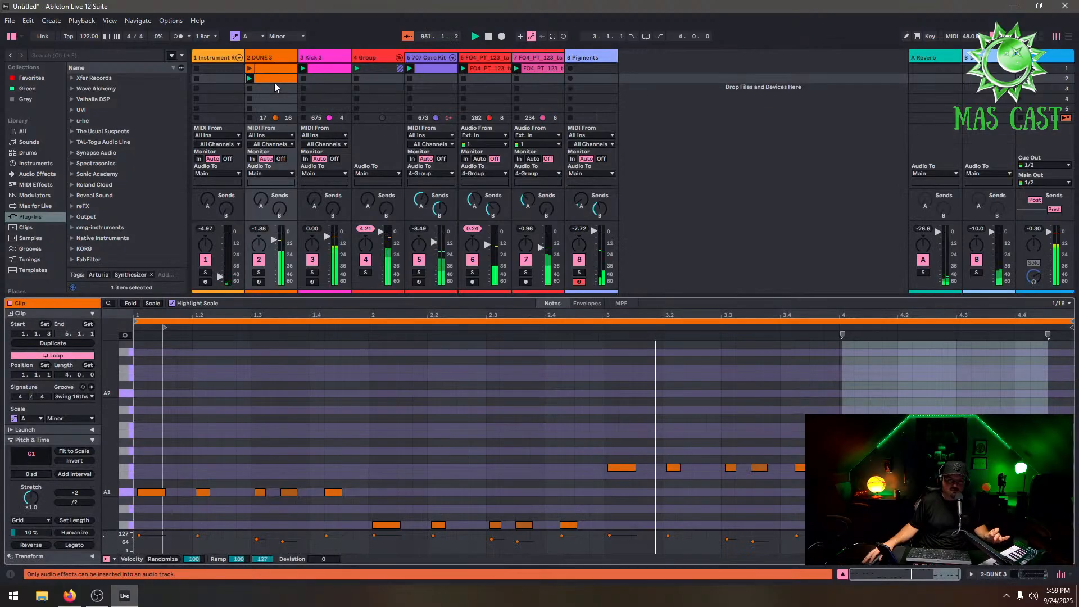
{"action": "left_click", "coordinate": [130, 303]}
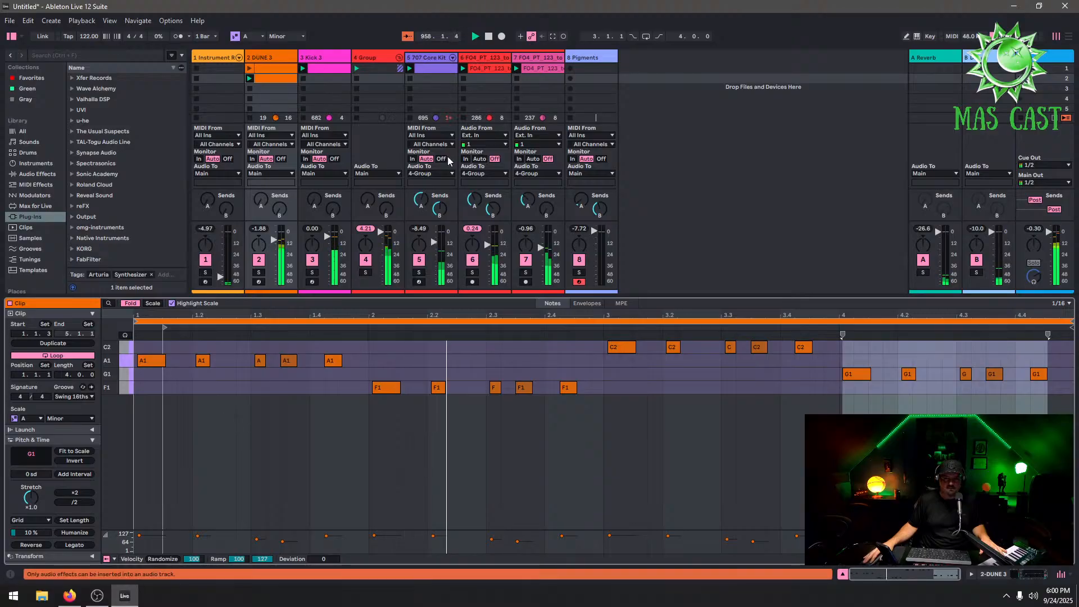
{"action": "left_click", "coordinate": [608, 78]}
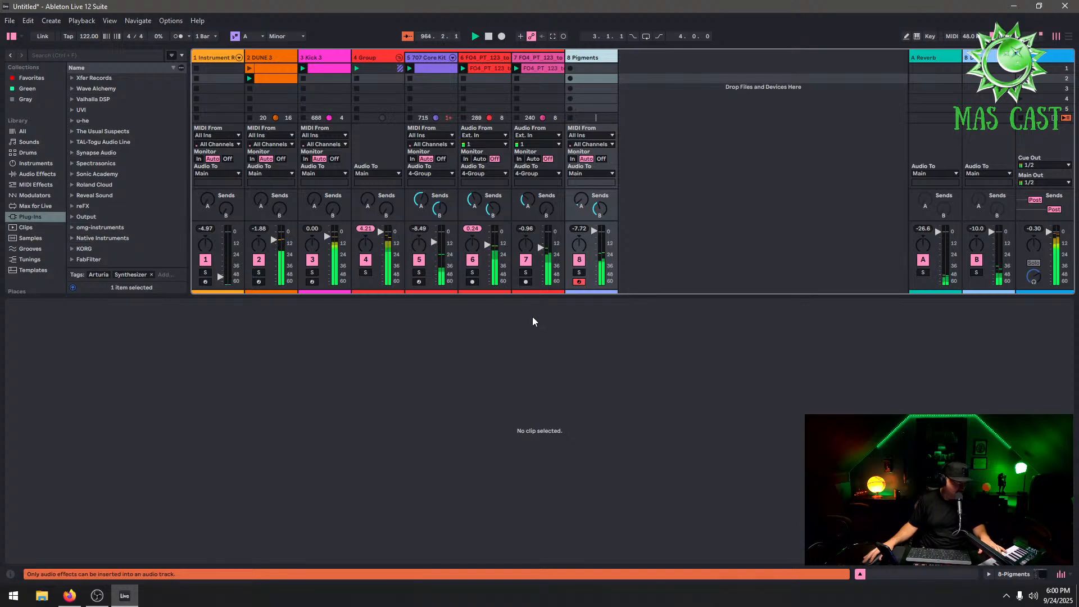
{"action": "left_click", "coordinate": [265, 80]}
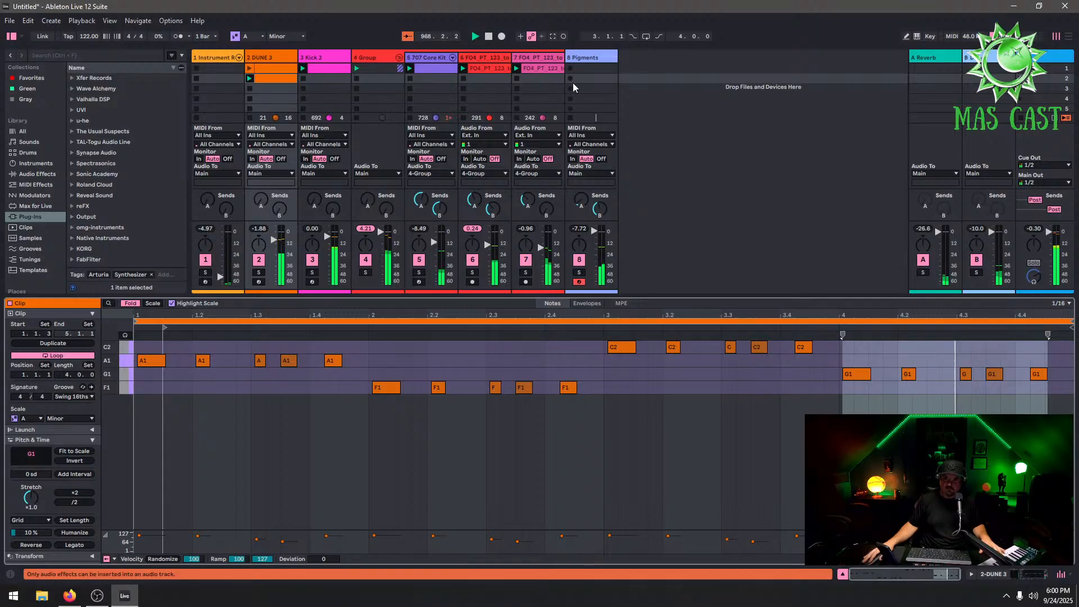
Browse the Pigments Pad presets and load 098 AT Pad - Lost, then close the plugin window
{"action": "left_click", "coordinate": [597, 57]}
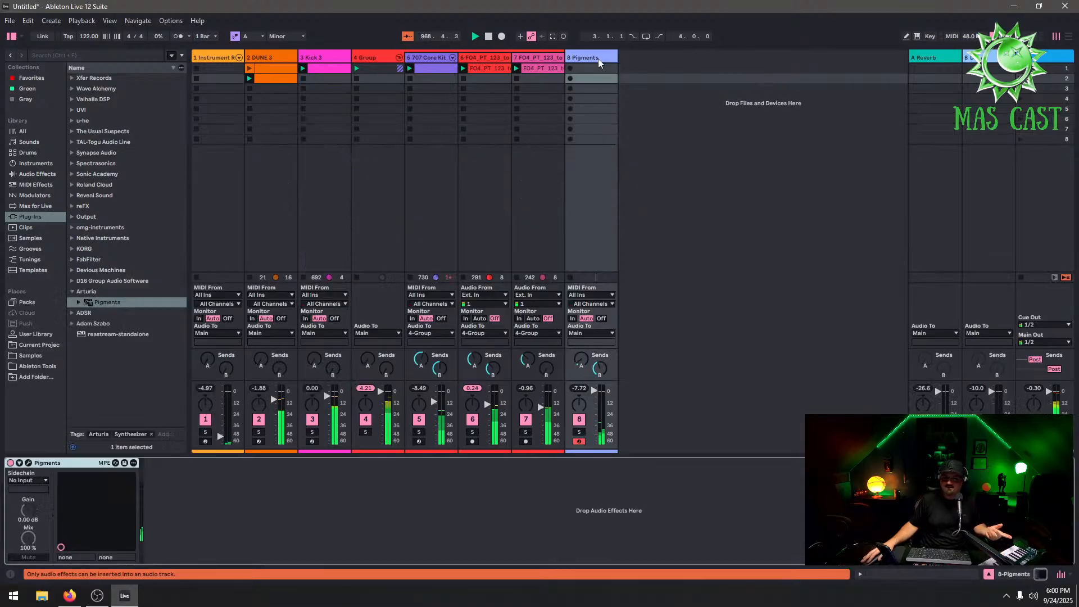
{"action": "left_click", "coordinate": [28, 463]}
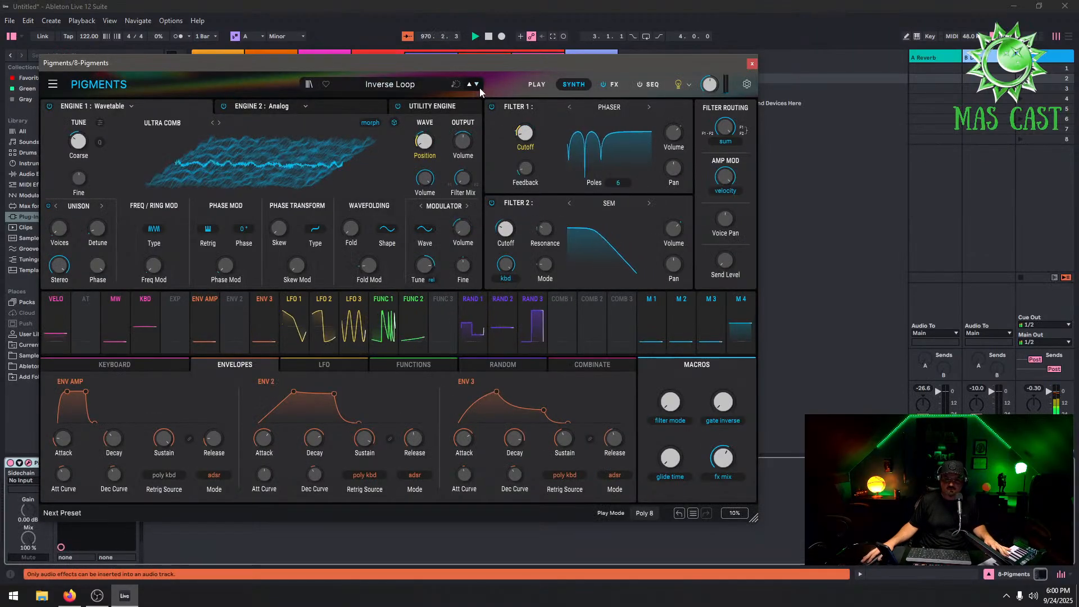
{"action": "left_click", "coordinate": [390, 83]}
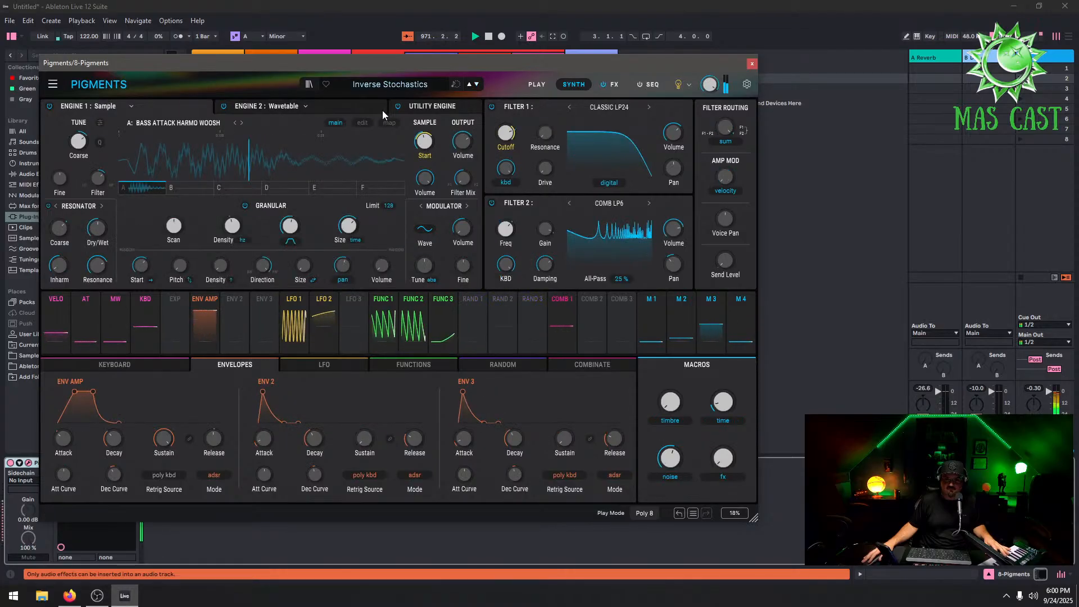
{"action": "scroll", "coordinate": [351, 270], "scroll_direction": "down", "scroll_amount": 5}
{"action": "left_click", "coordinate": [348, 275]}
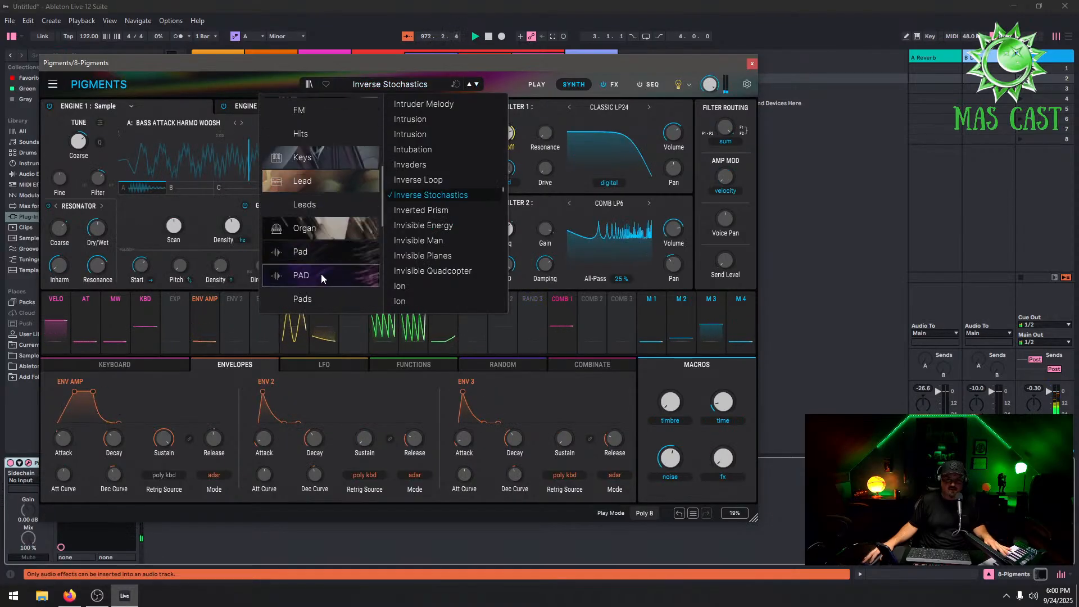
{"action": "left_click", "coordinate": [349, 247]}
{"action": "left_click", "coordinate": [464, 180]}
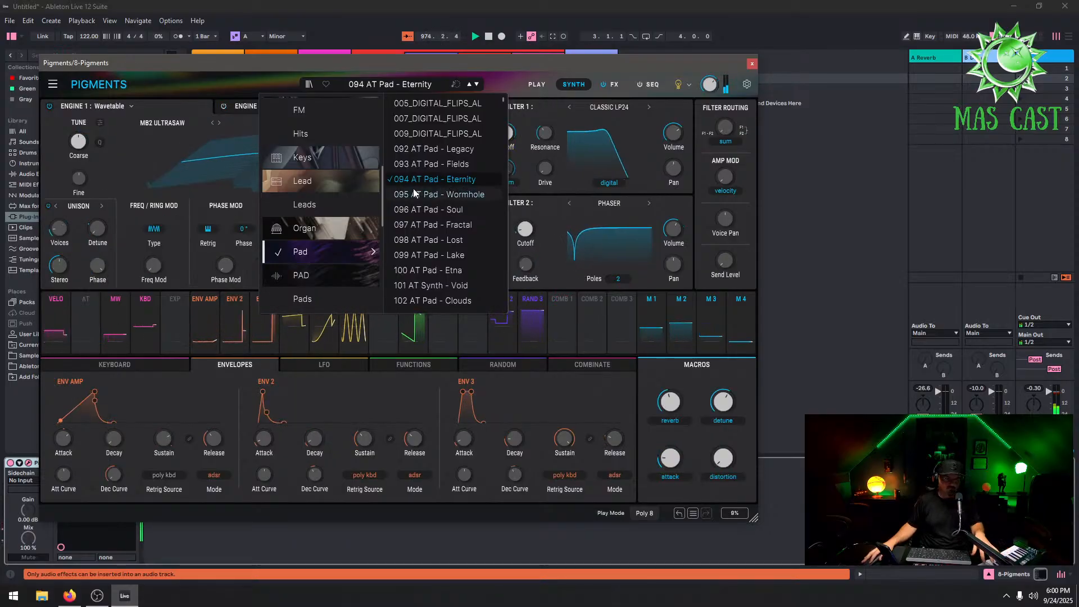
{"action": "left_click", "coordinate": [464, 239]}
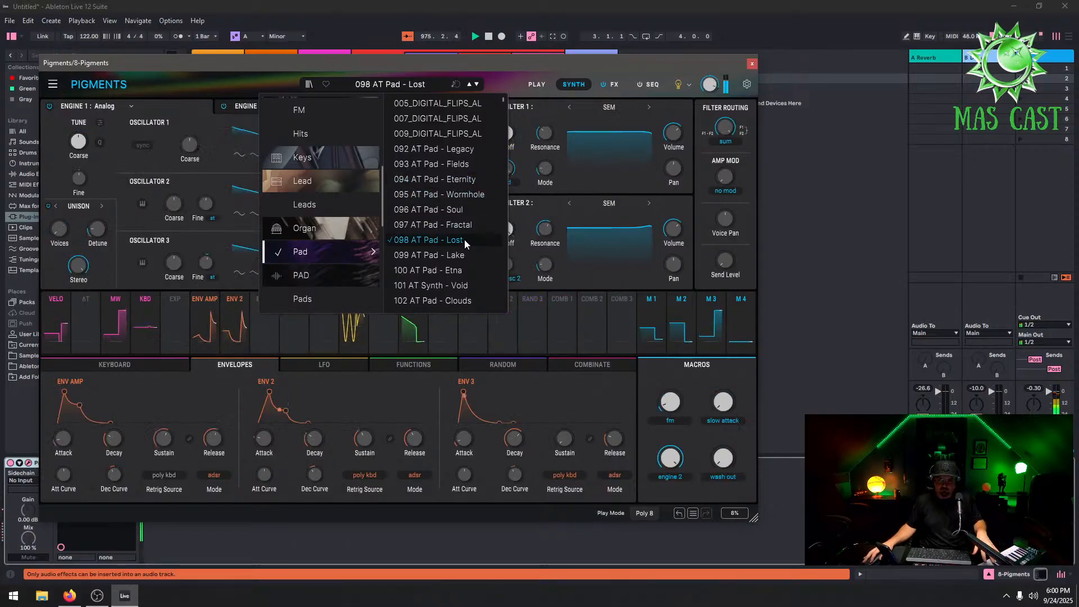
{"action": "left_click", "coordinate": [751, 63]}
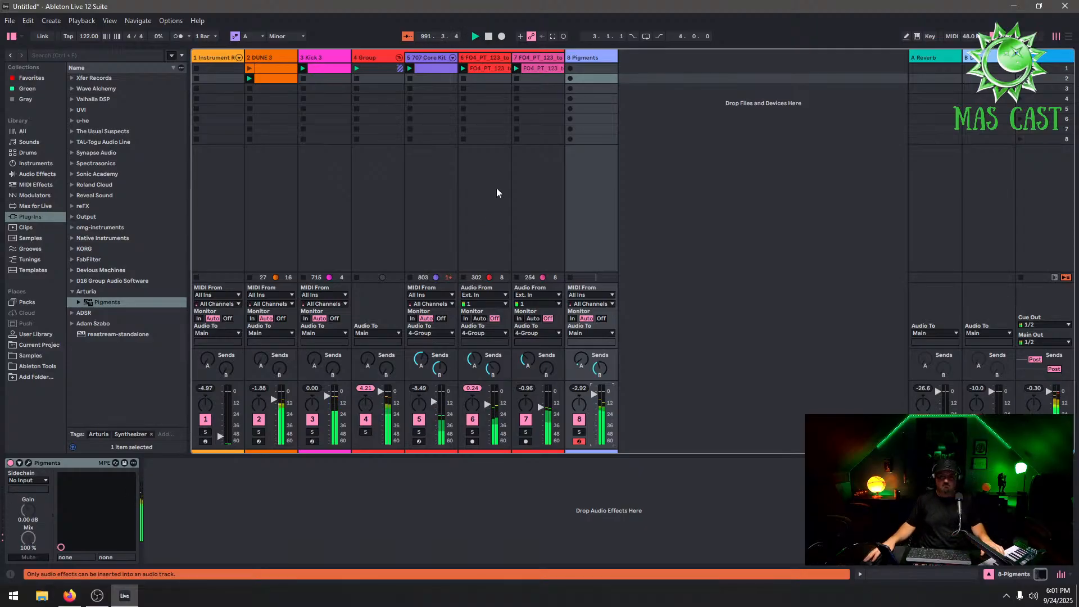
Step to the next Pigments pad preset and close the plugin window
{"action": "left_click", "coordinate": [29, 462]}
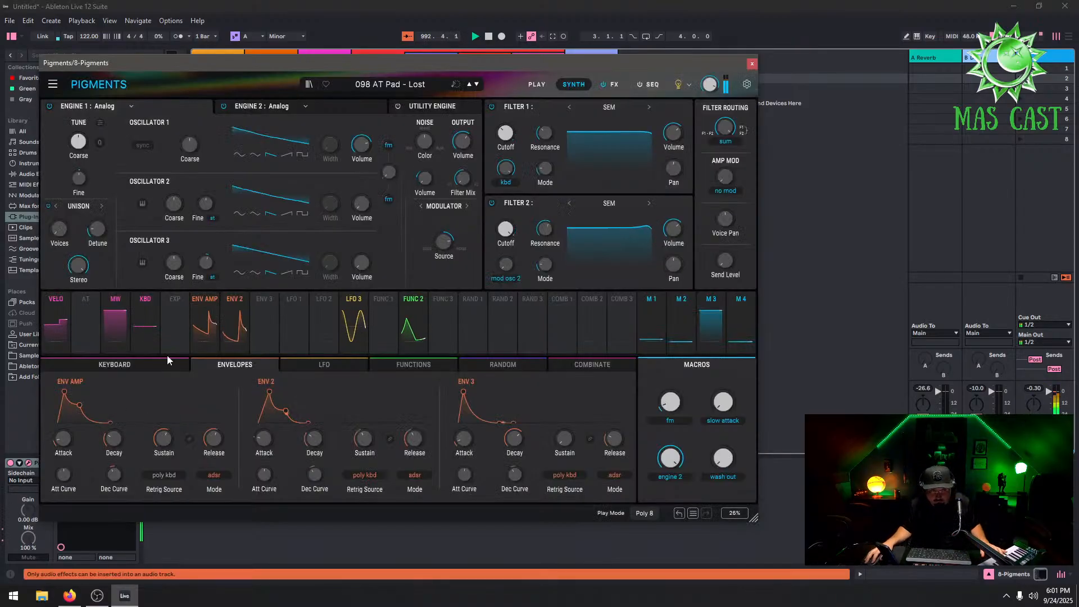
{"action": "left_click", "coordinate": [477, 84]}
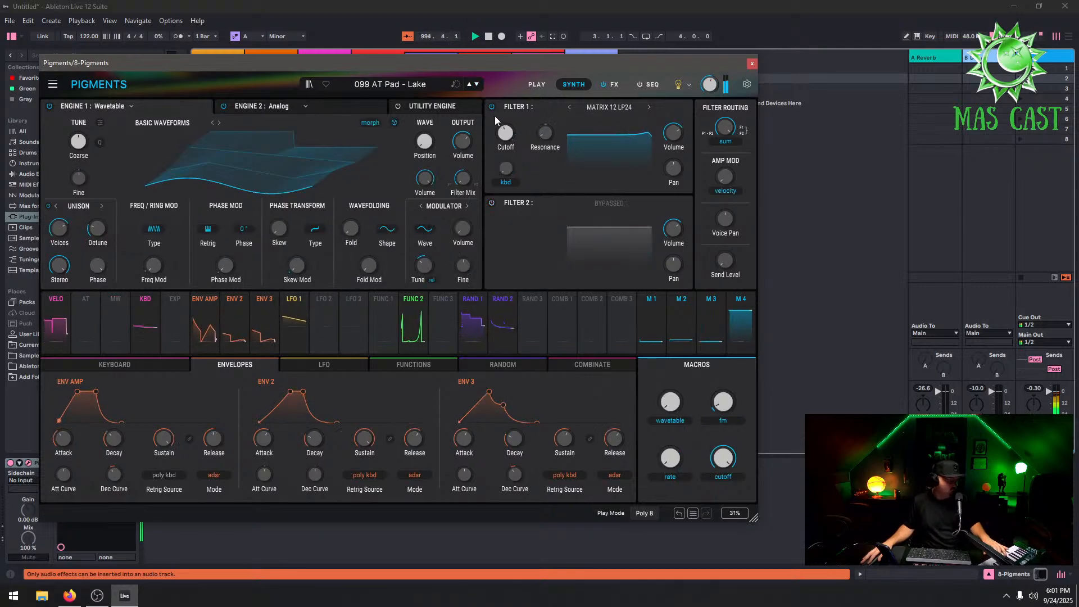
{"action": "left_click", "coordinate": [752, 65]}
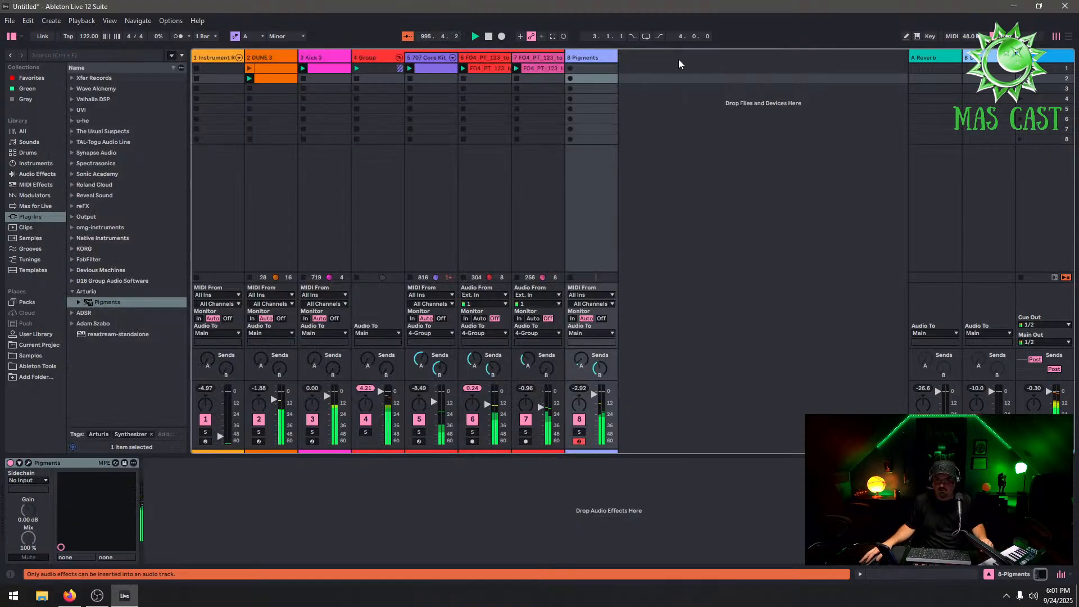
Copy the DUNE 3 bass clip into the Pigments track's first clip slot
{"action": "right_click", "coordinate": [268, 77]}
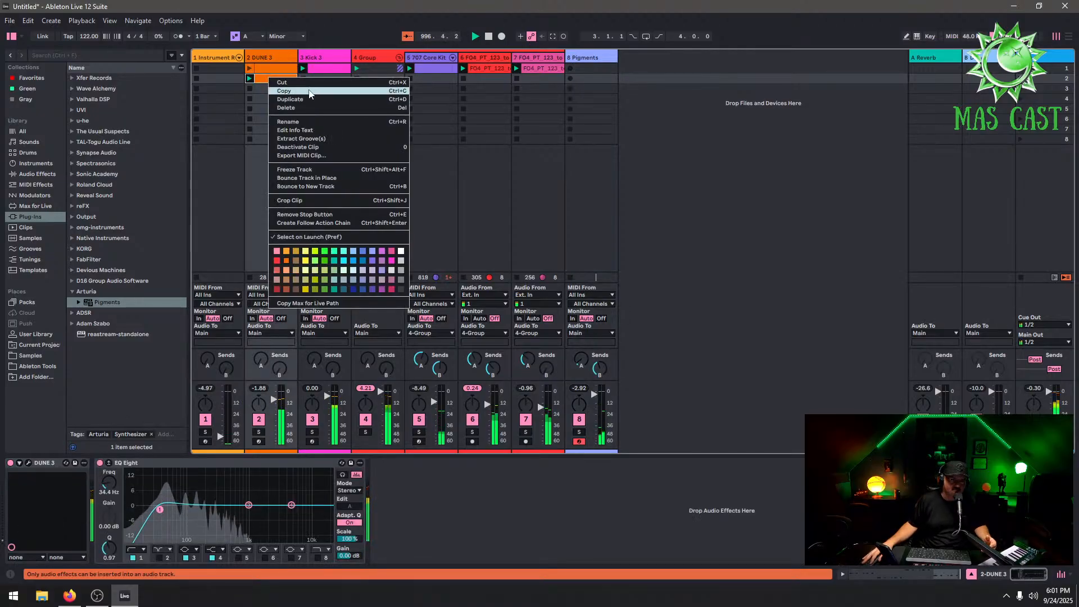
{"action": "left_click", "coordinate": [614, 78]}
{"action": "left_click", "coordinate": [608, 69]}
{"action": "right_click", "coordinate": [607, 67]}
{"action": "left_click", "coordinate": [630, 72]}
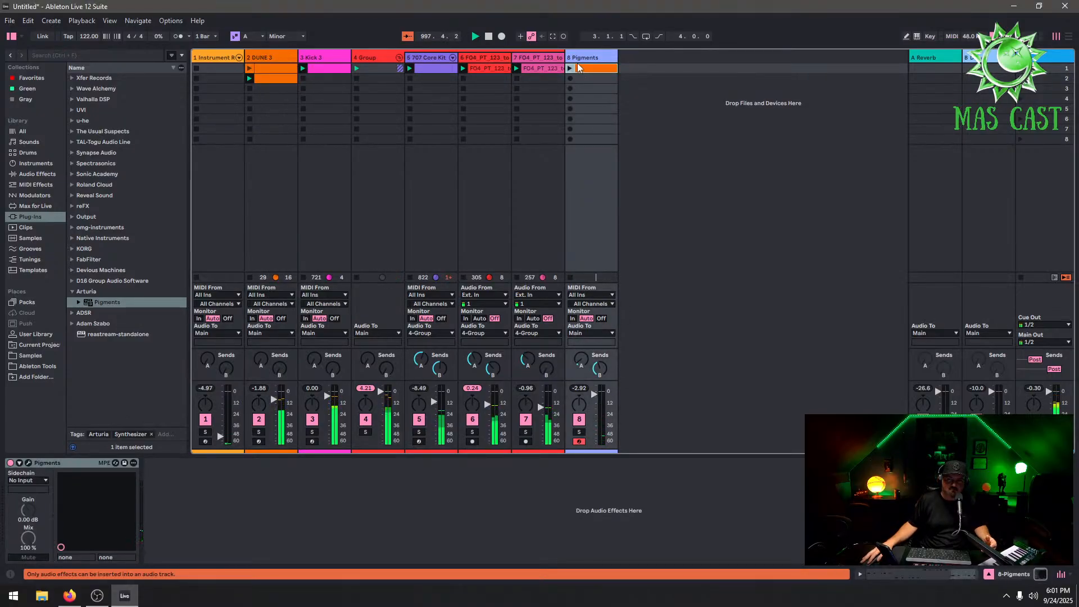
In the copied Pigments clip, join the A1 notes and the F1 notes into single sustained notes
{"action": "double_click", "coordinate": [588, 68]}
{"action": "left_click", "coordinate": [138, 361]}
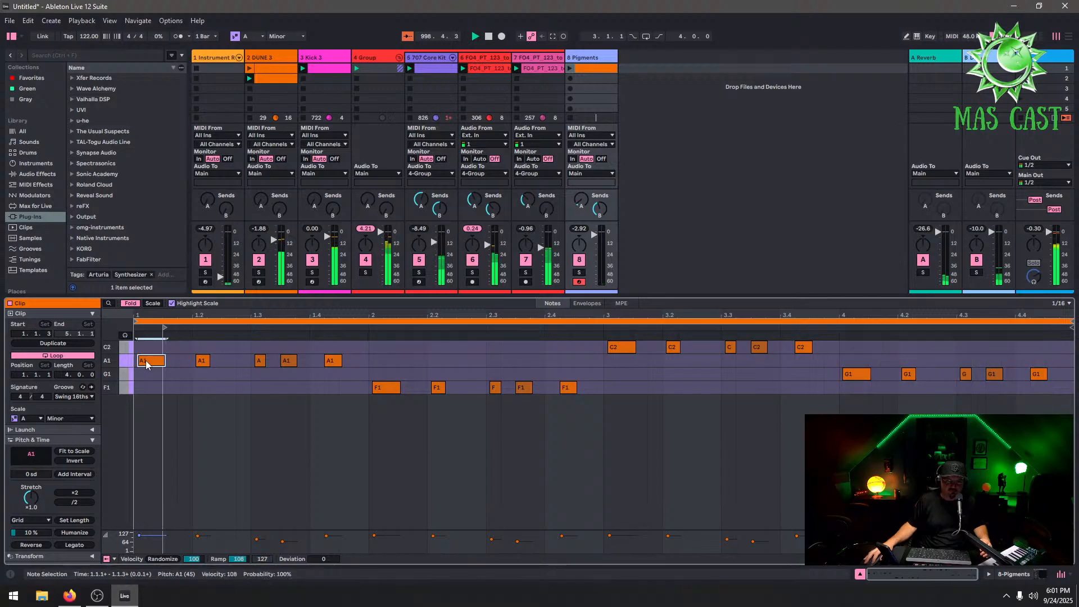
{"action": "left_click_drag", "start_coordinate": [146, 361], "coordinate": [604, 388]}
{"action": "left_click", "coordinate": [375, 387]}
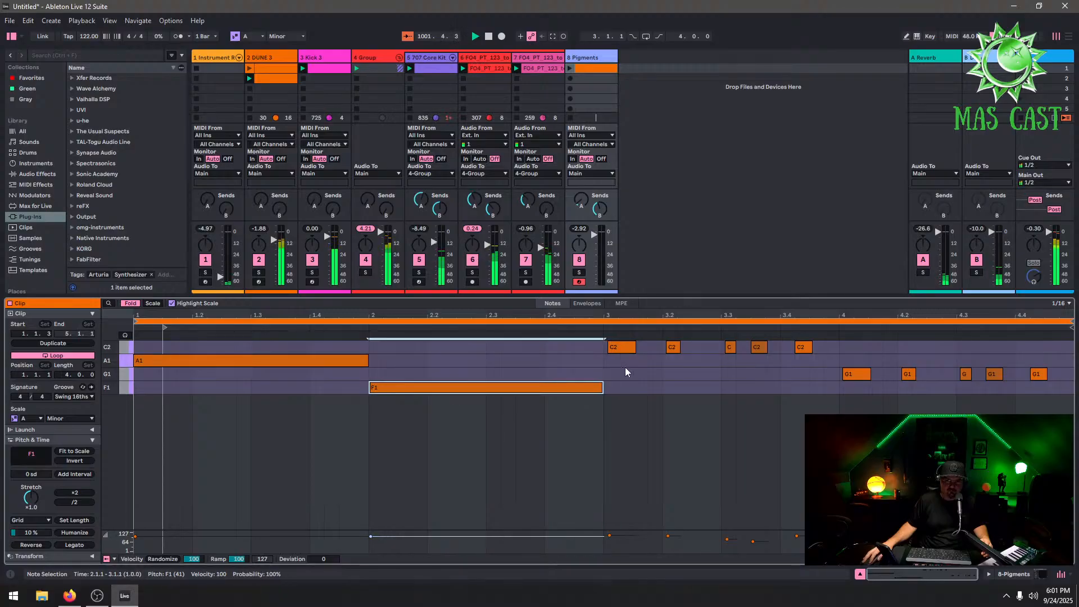
Join the C2 notes and the G1 notes into single sustained notes filling bars 3 and 4
{"action": "double_click", "coordinate": [612, 347]}
{"action": "double_click", "coordinate": [609, 348]}
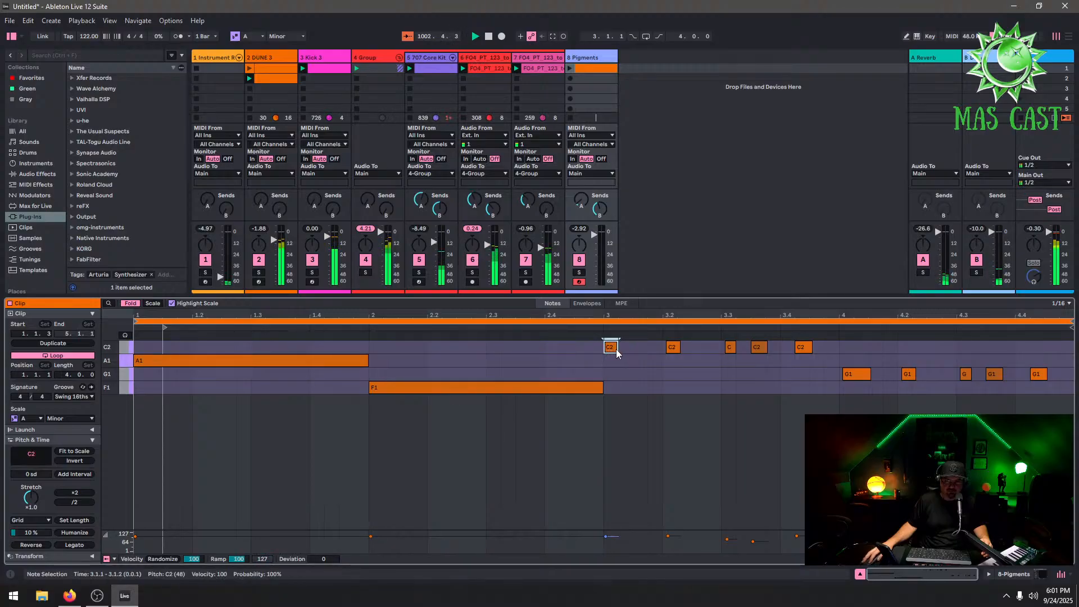
{"action": "left_click_drag", "start_coordinate": [616, 348], "coordinate": [837, 370]}
{"action": "double_click", "coordinate": [853, 373]}
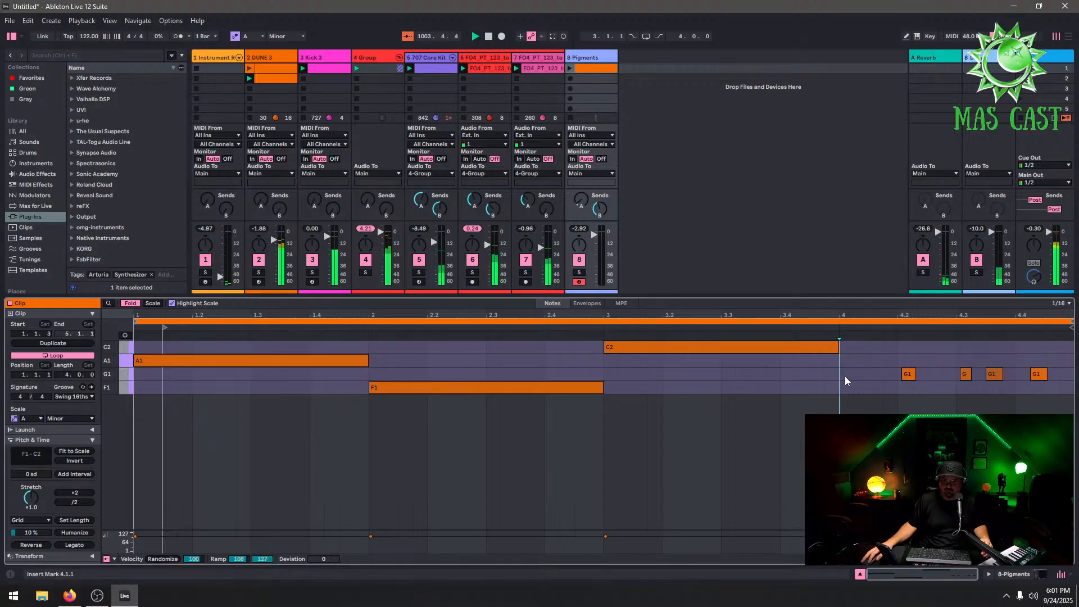
{"action": "double_click", "coordinate": [845, 376]}
{"action": "left_click_drag", "start_coordinate": [928, 387], "coordinate": [1070, 386]}
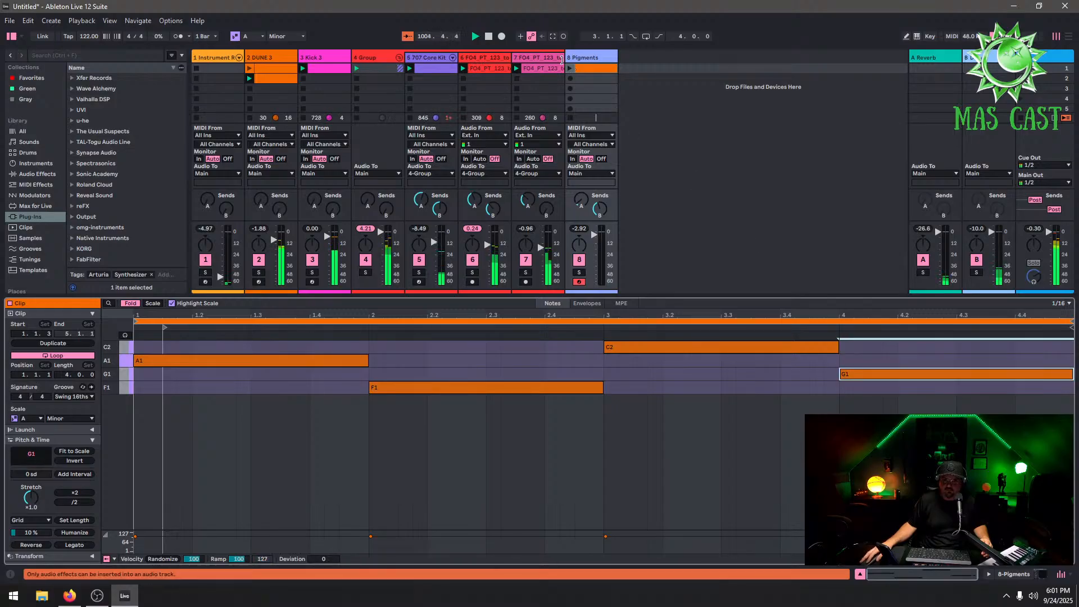
Launch the Pigments clip and transpose all its notes up one octave
{"action": "left_click", "coordinate": [570, 69]}
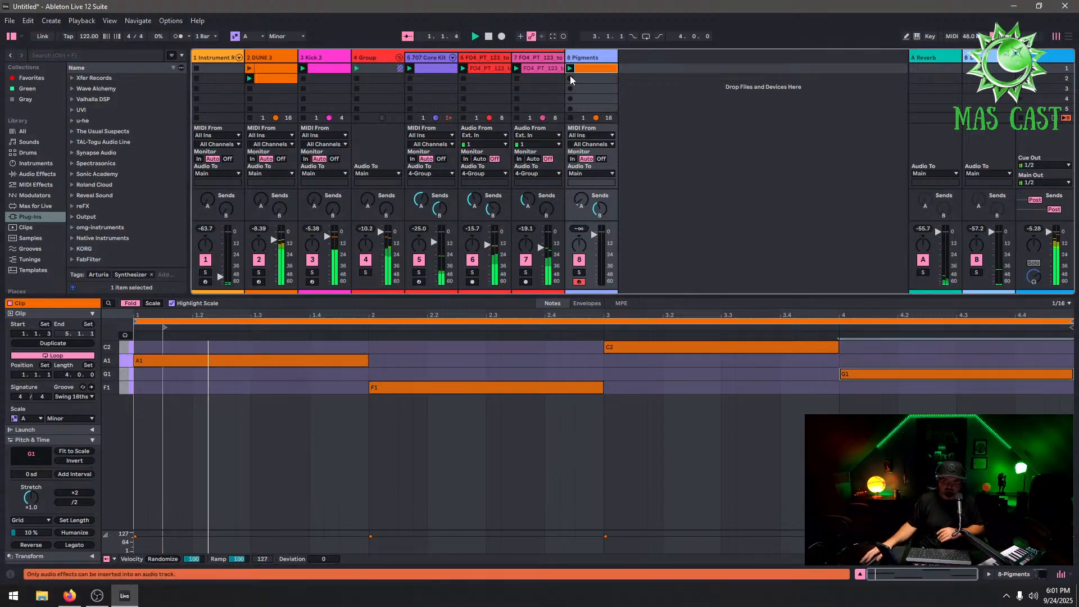
{"action": "left_click", "coordinate": [150, 361]}
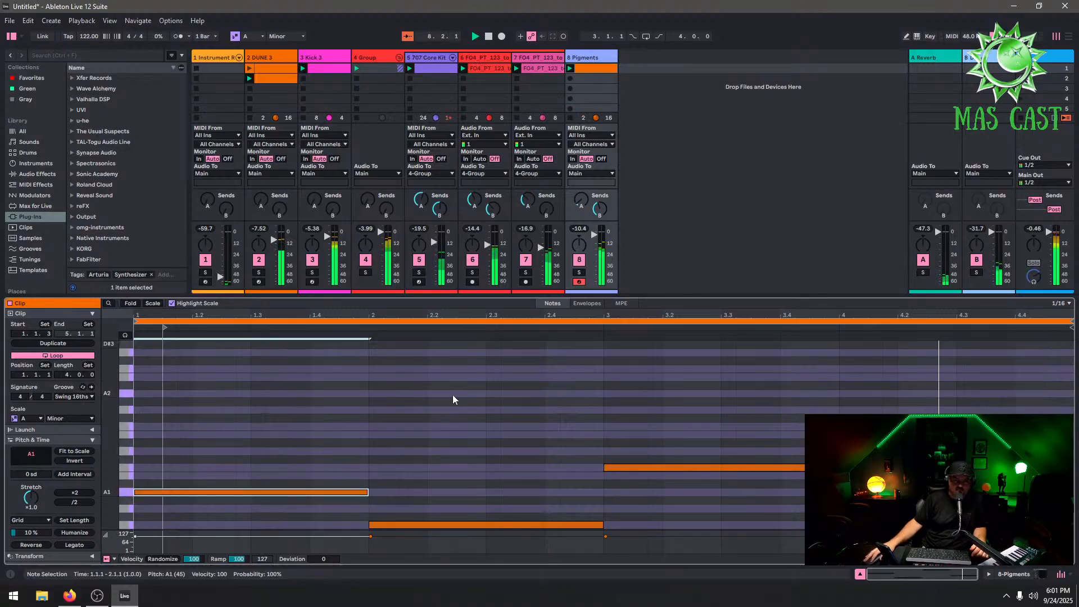
{"action": "key", "text": "f"}
{"action": "key", "text": "ctrl+a"}
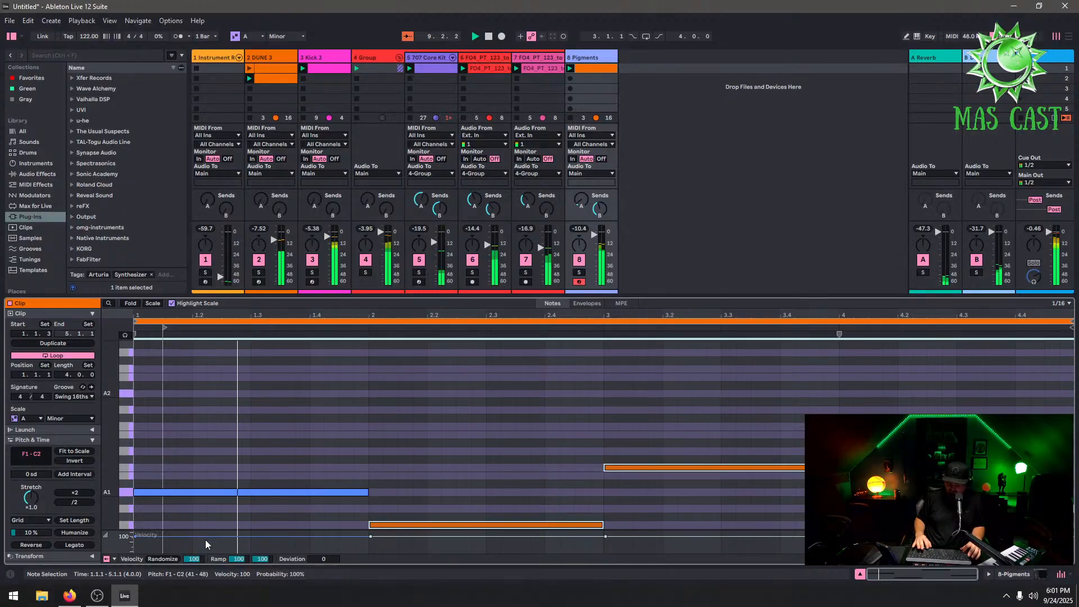
{"action": "key", "text": "shift+Up"}
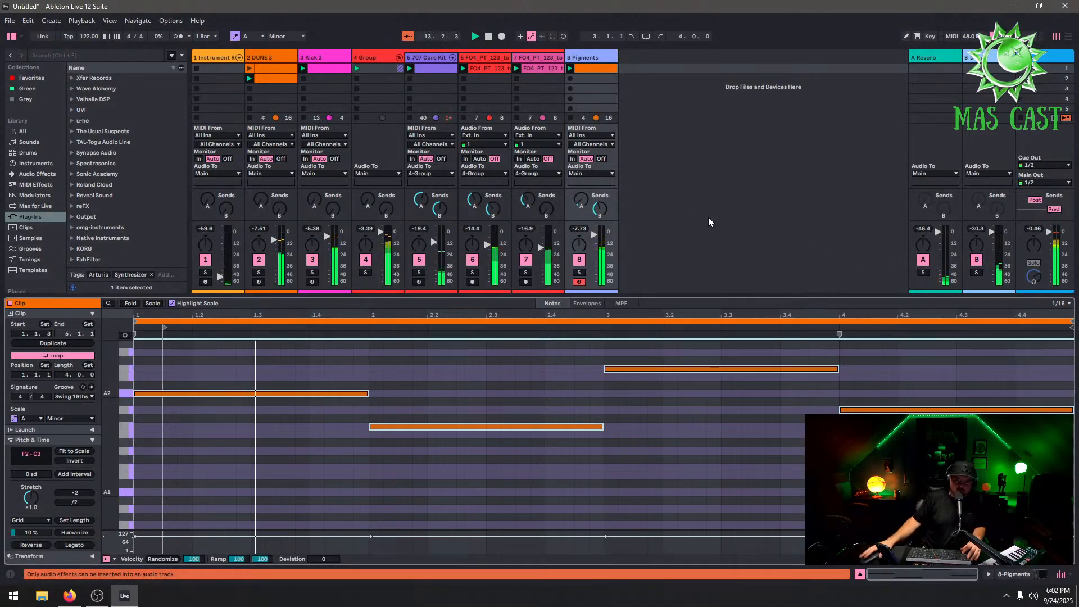
Set the grid to 1 bar and add C3 and E3 notes in bar 1 and an A2 note in bar 2
{"action": "scroll", "coordinate": [292, 402], "scroll_direction": "up", "scroll_amount": 3}
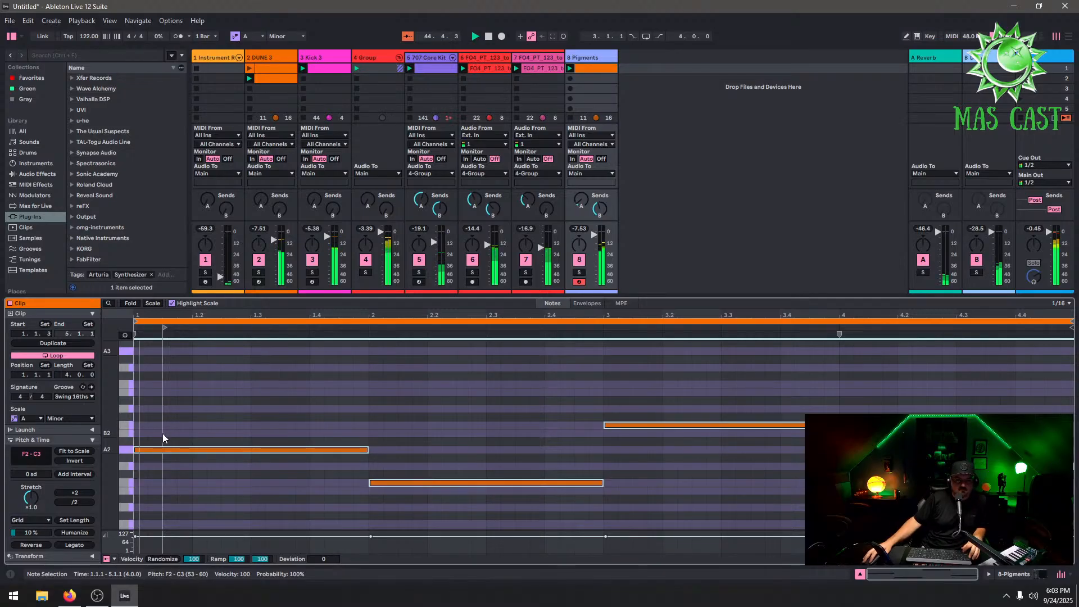
{"action": "double_click", "coordinate": [142, 425]}
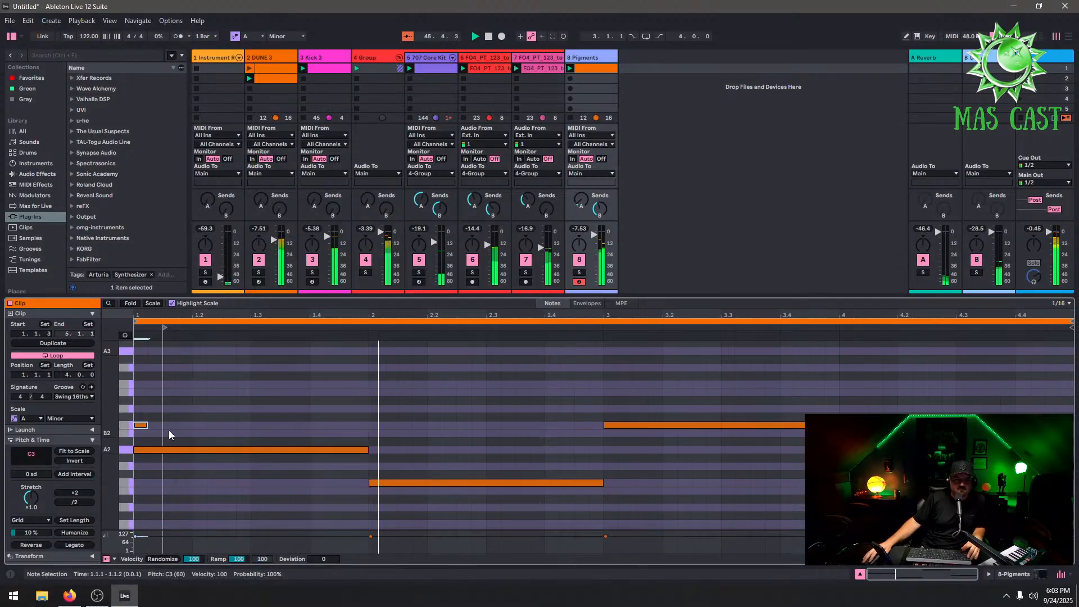
{"action": "right_click", "coordinate": [163, 419]}
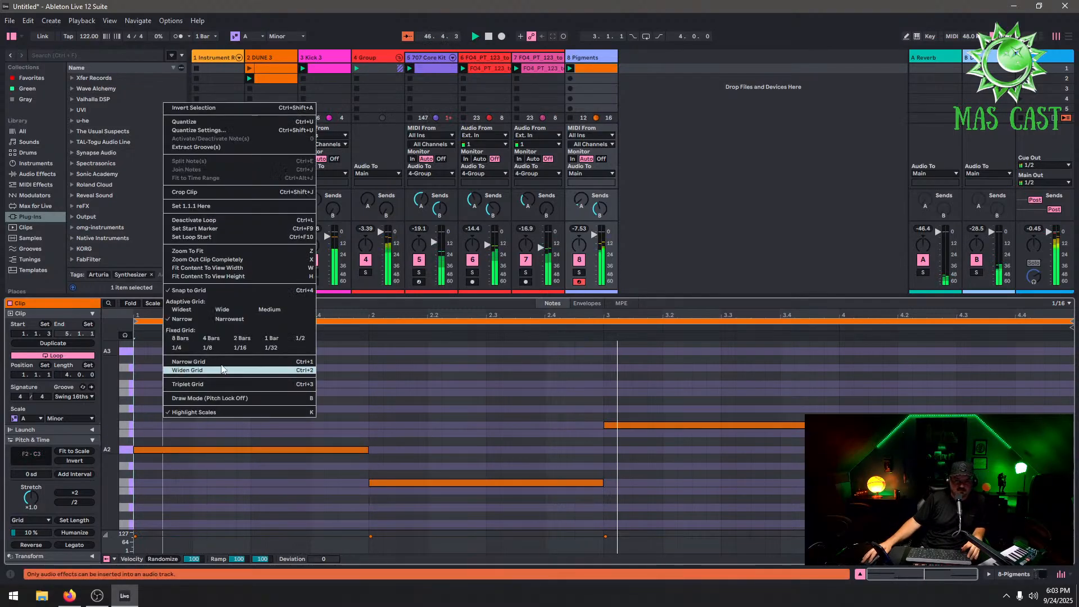
{"action": "left_click", "coordinate": [251, 339]}
{"action": "double_click", "coordinate": [147, 425]}
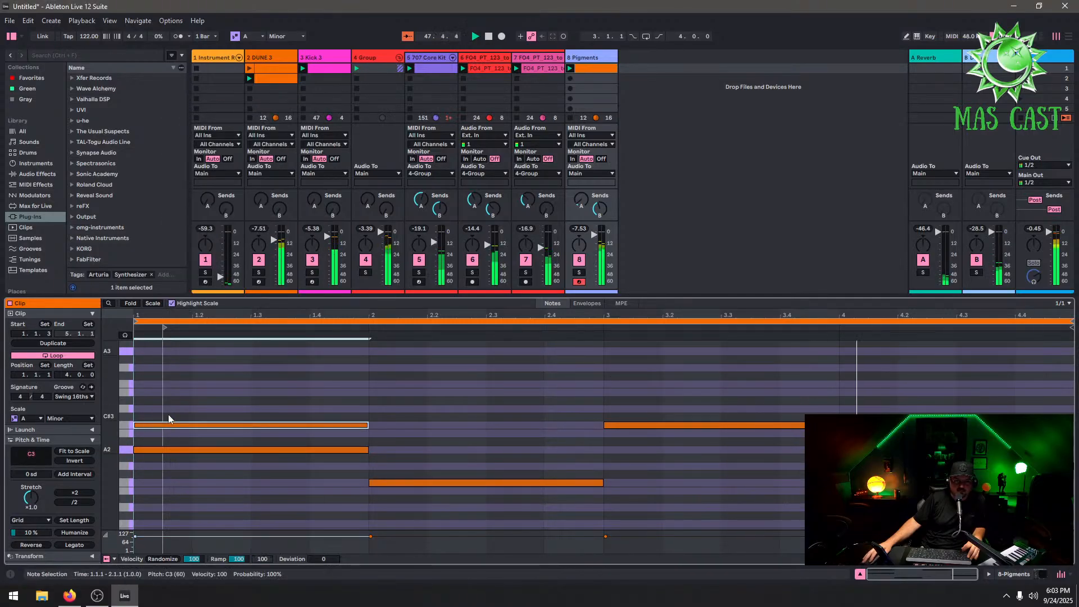
{"action": "double_click", "coordinate": [169, 394]}
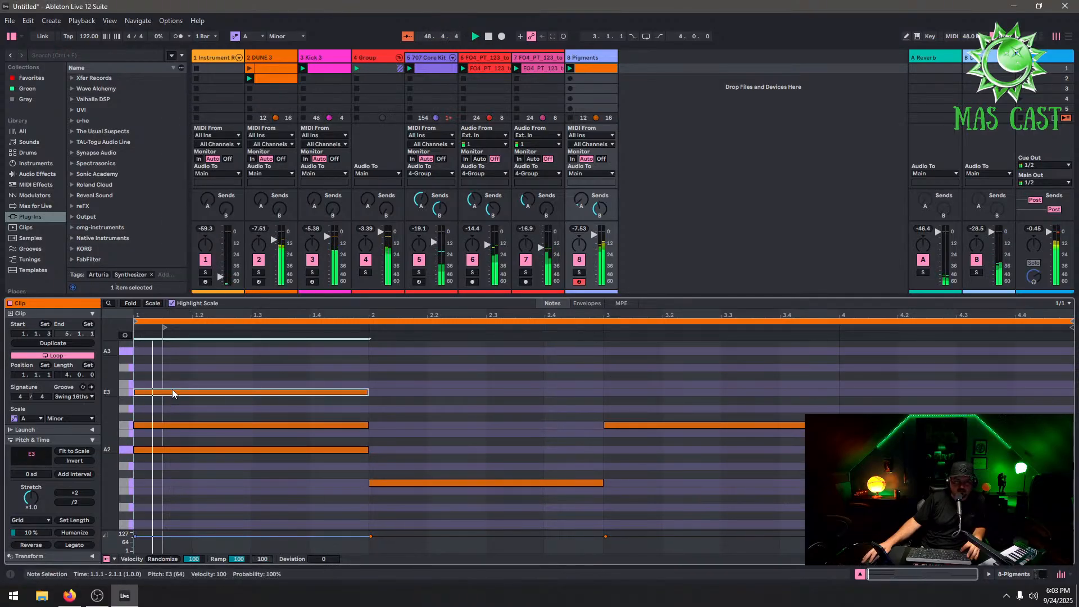
{"action": "double_click", "coordinate": [399, 450]}
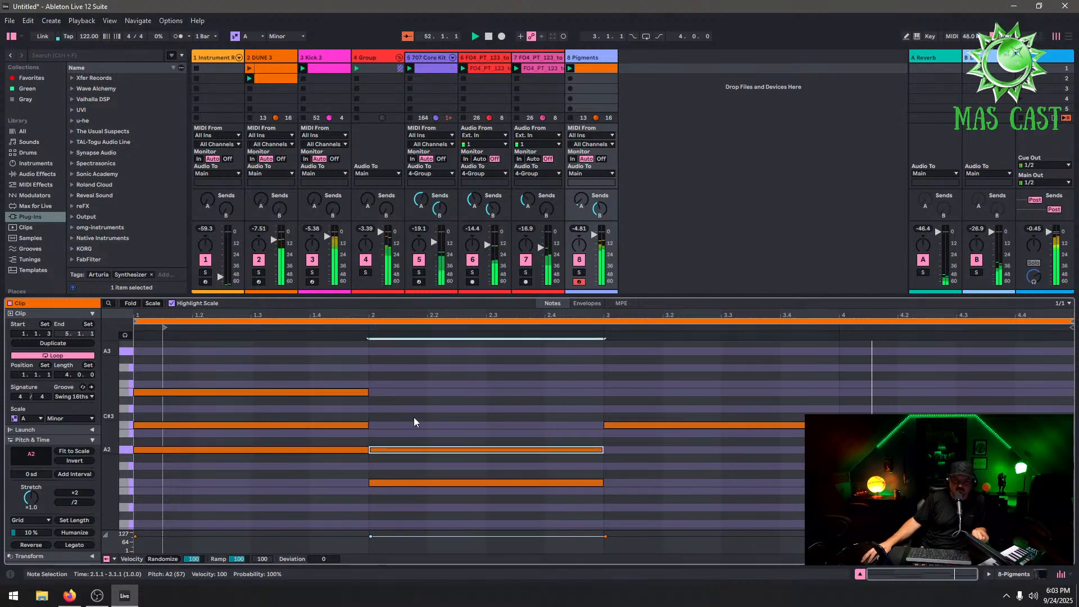
Add a C3 note in bar 2, E3 and G3 notes in bar 3, and a D3 note in bar 4
{"action": "double_click", "coordinate": [412, 427]}
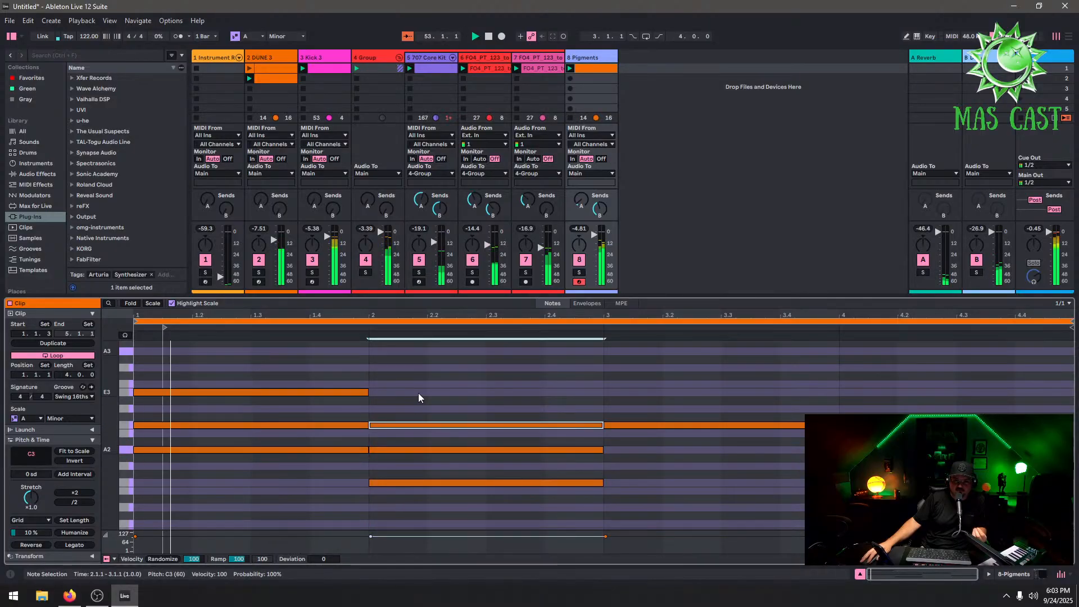
{"action": "double_click", "coordinate": [418, 392]}
{"action": "double_click", "coordinate": [440, 393]}
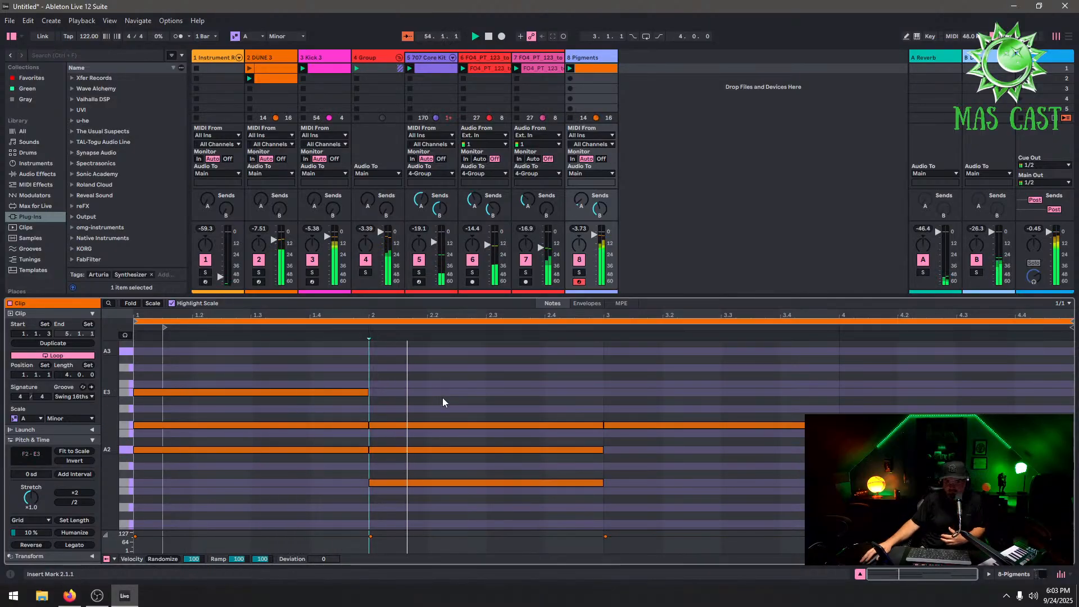
{"action": "double_click", "coordinate": [638, 392]}
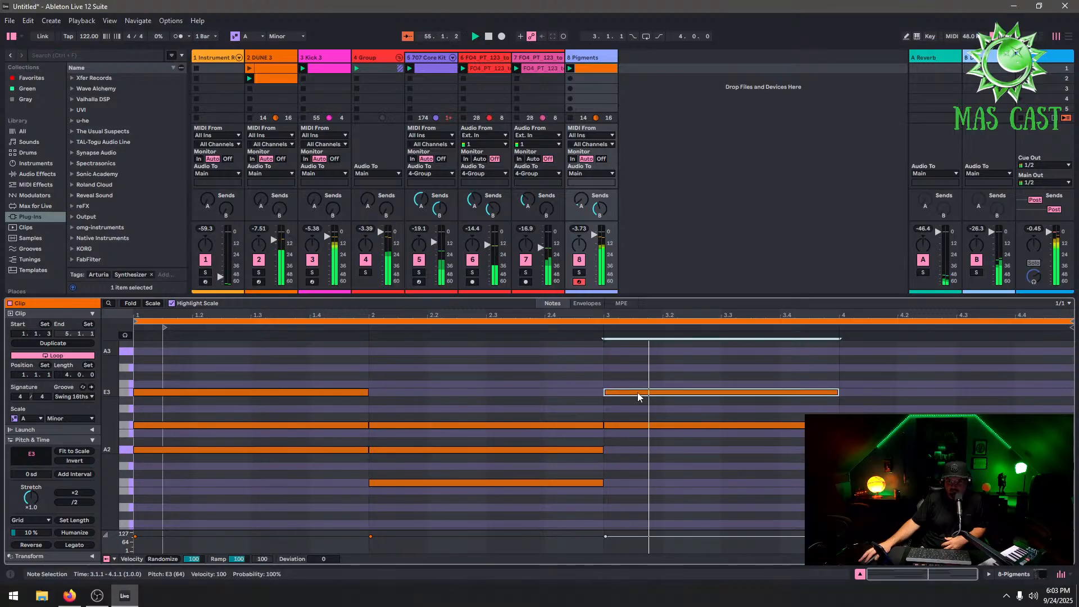
{"action": "double_click", "coordinate": [644, 368]}
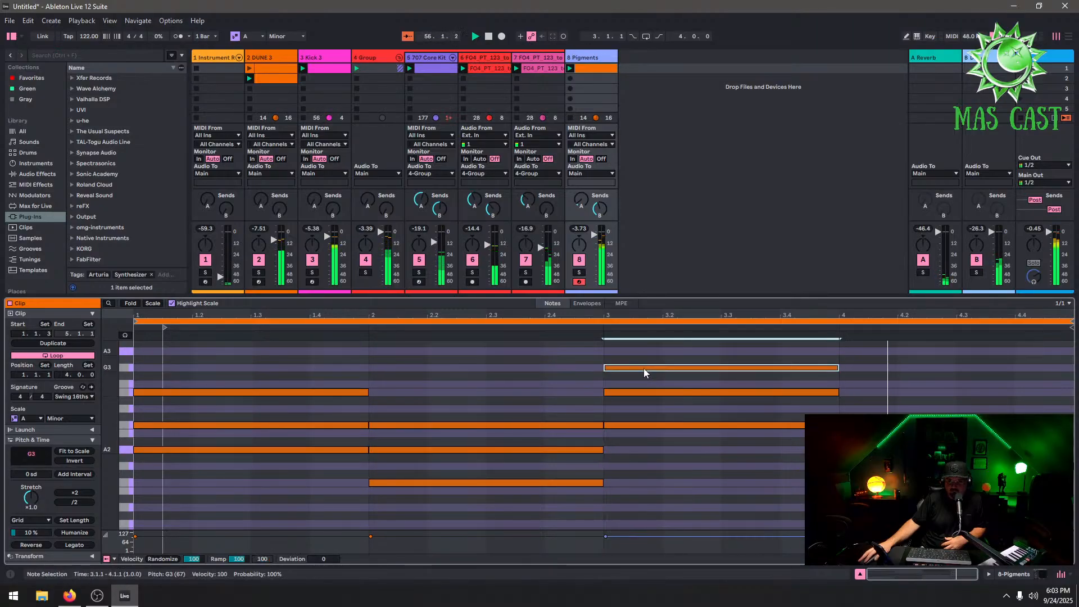
{"action": "left_click", "coordinate": [861, 408]}
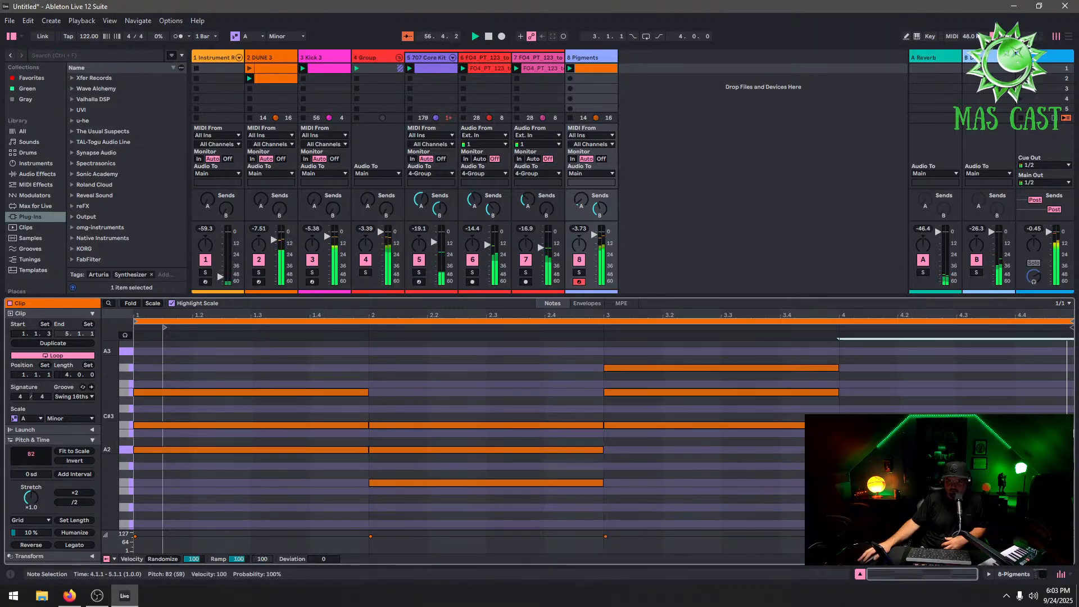
{"action": "double_click", "coordinate": [862, 408]}
{"action": "left_click", "coordinate": [862, 383]}
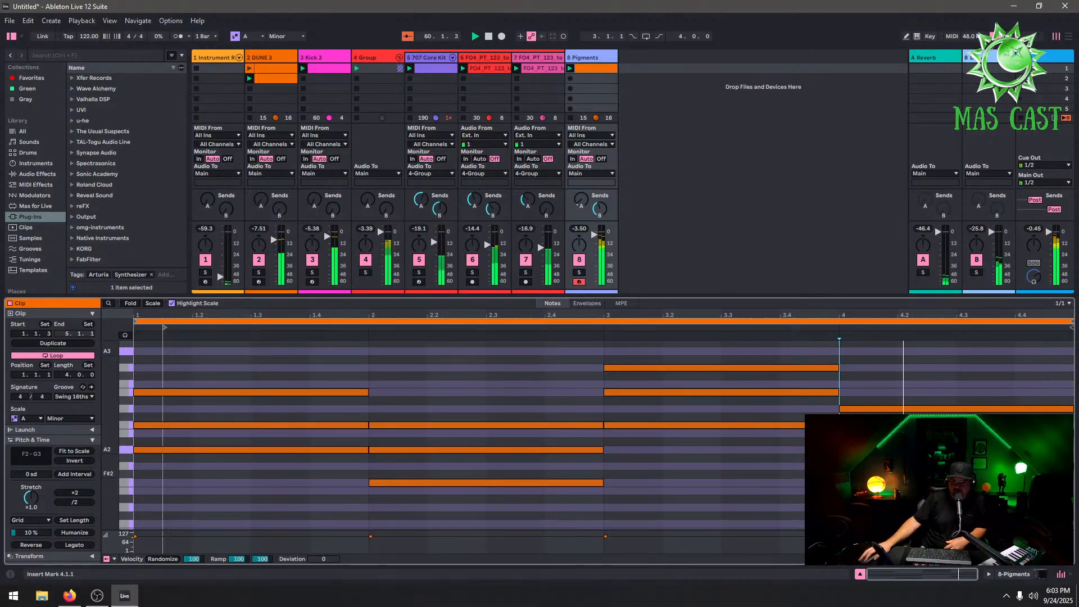
Select all notes in the Pigments clip and transpose them up one octave
{"action": "left_click", "coordinate": [248, 423]}
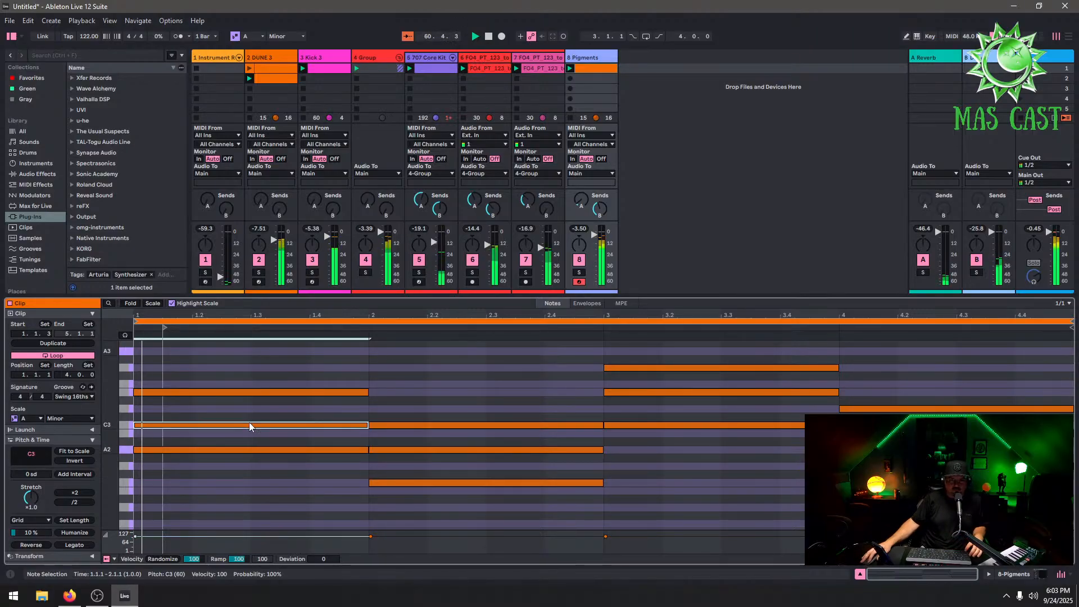
{"action": "left_click", "coordinate": [426, 451]}
{"action": "left_click", "coordinate": [292, 425]}
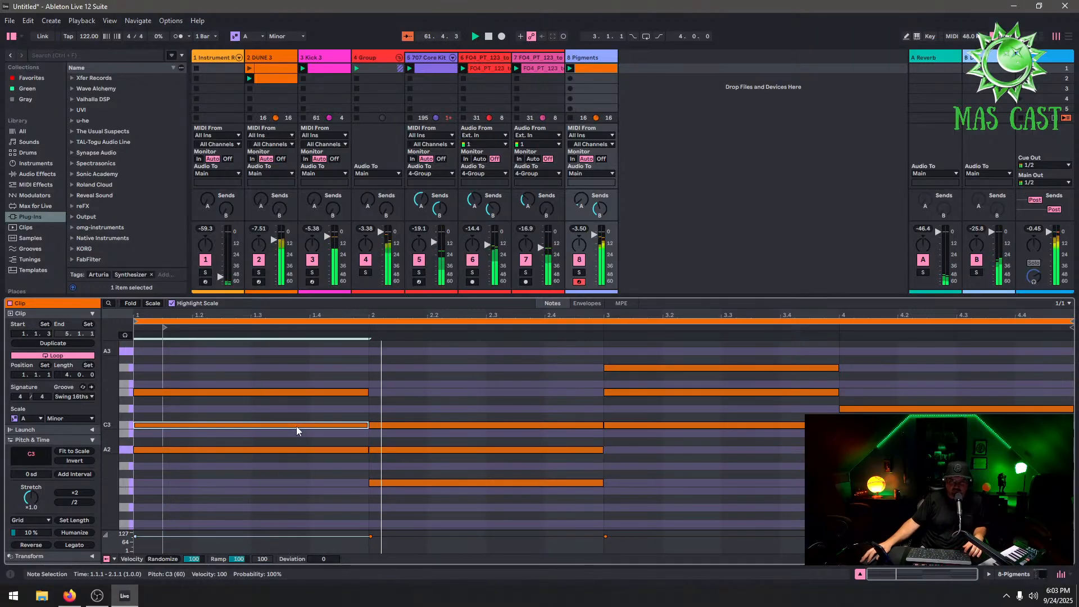
{"action": "left_click", "coordinate": [424, 450], "text": "shift"}
{"action": "left_click", "coordinate": [670, 392], "text": "shift"}
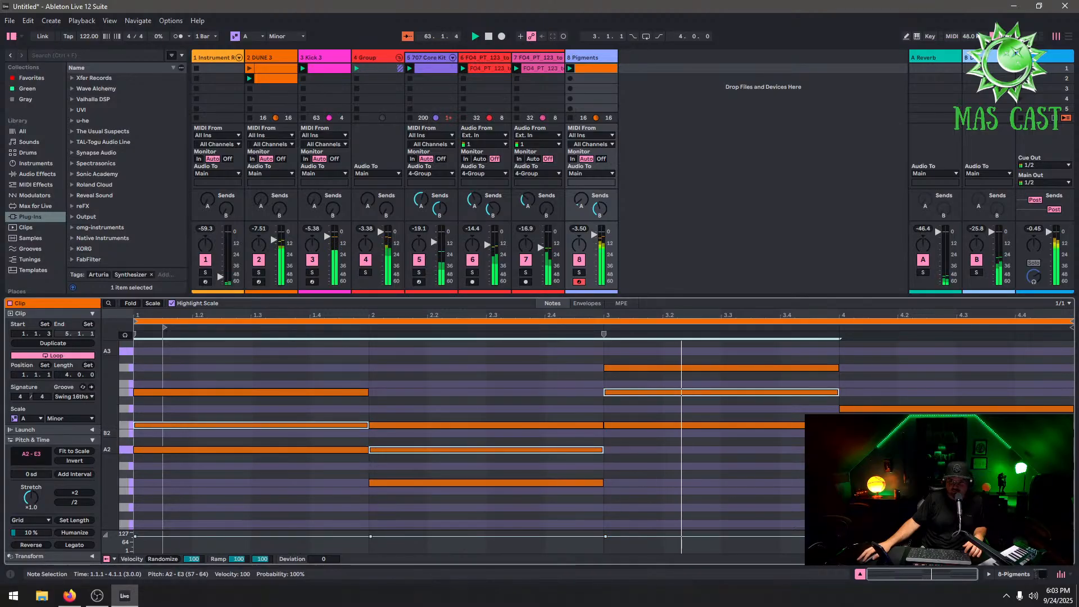
{"action": "left_click", "coordinate": [882, 433], "text": "shift"}
{"action": "key", "text": "shift+Up"}
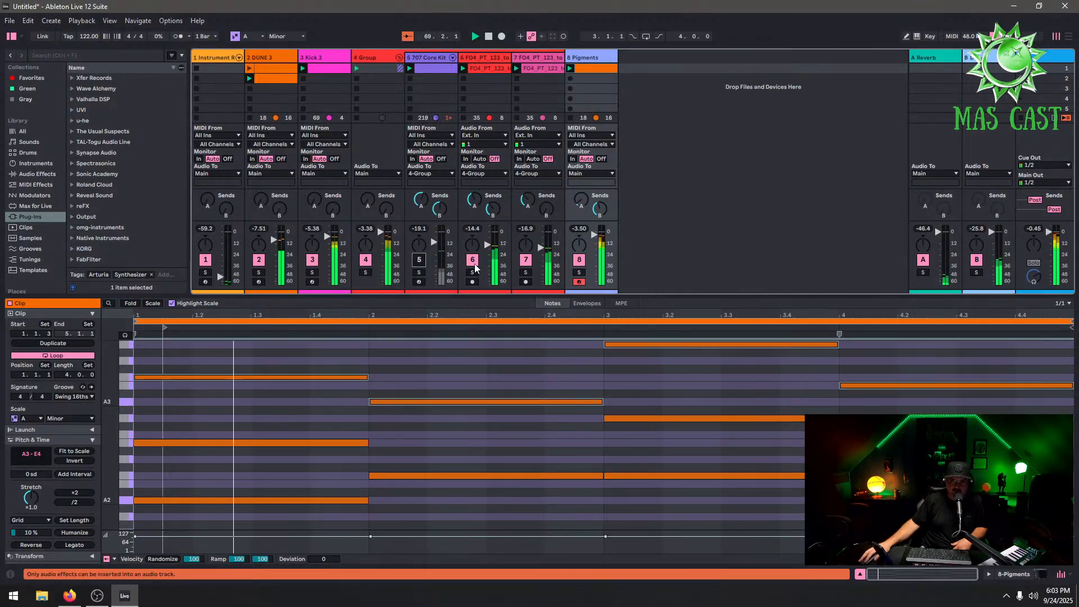
Deactivate the Group track and reactivate it
{"action": "left_click", "coordinate": [365, 260]}
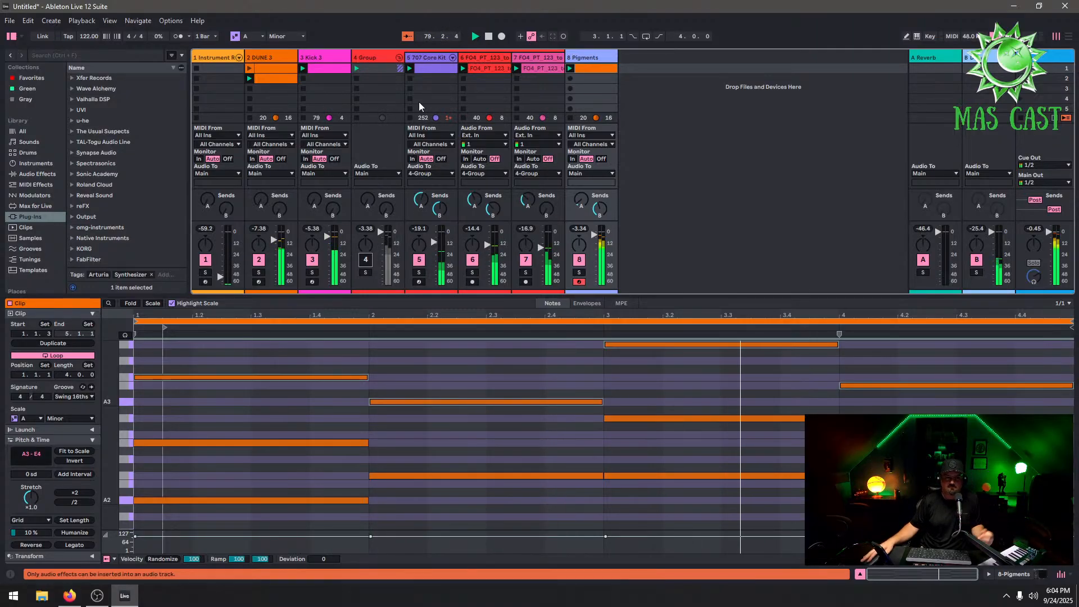
{"action": "left_click", "coordinate": [366, 260]}
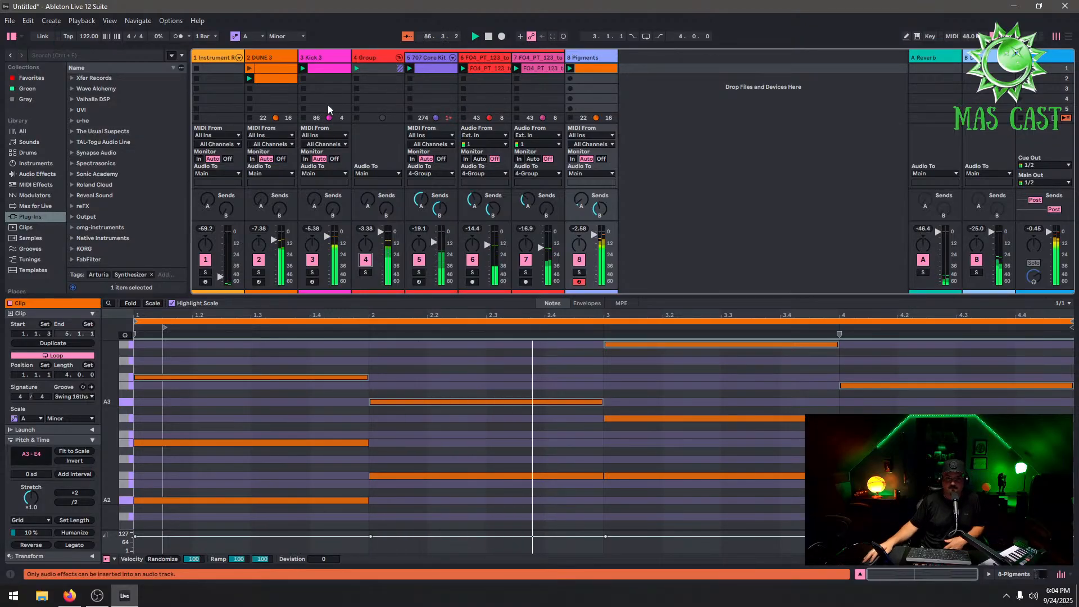
Delete the Instrument Rack track and collapse the Group track
{"action": "left_click", "coordinate": [227, 57]}
{"action": "right_click", "coordinate": [230, 57]}
{"action": "left_click", "coordinate": [248, 88]}
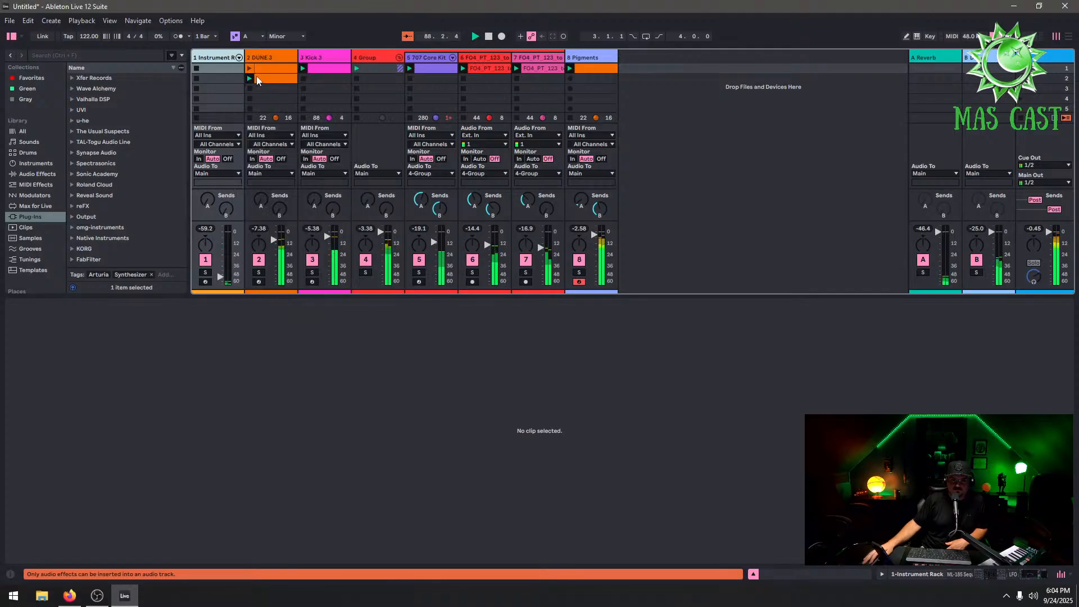
{"action": "left_click", "coordinate": [346, 57]}
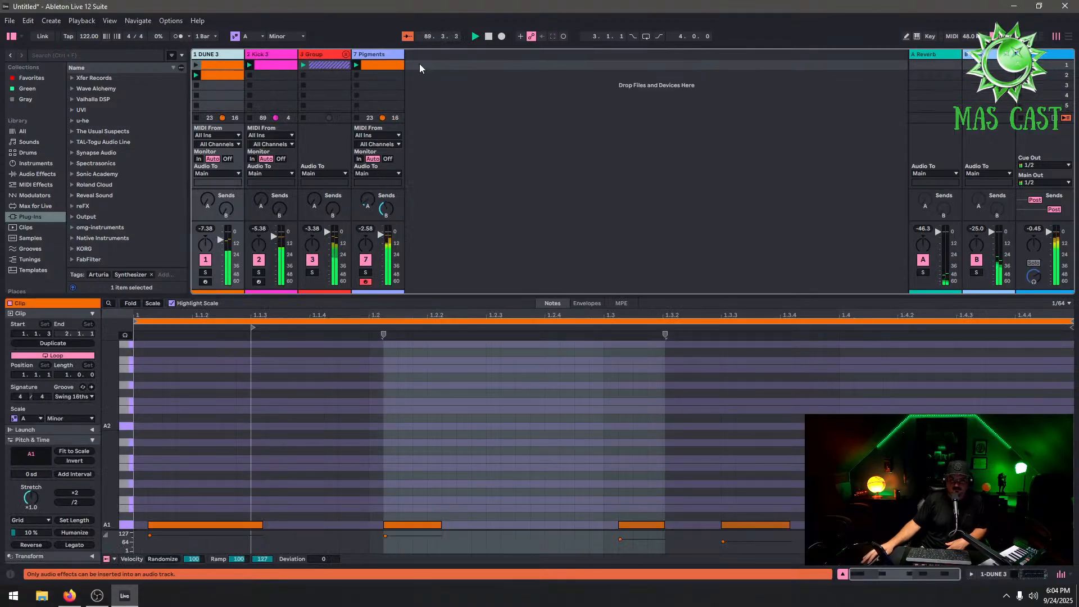
Duplicate the Pigments track
{"action": "left_click", "coordinate": [386, 65]}
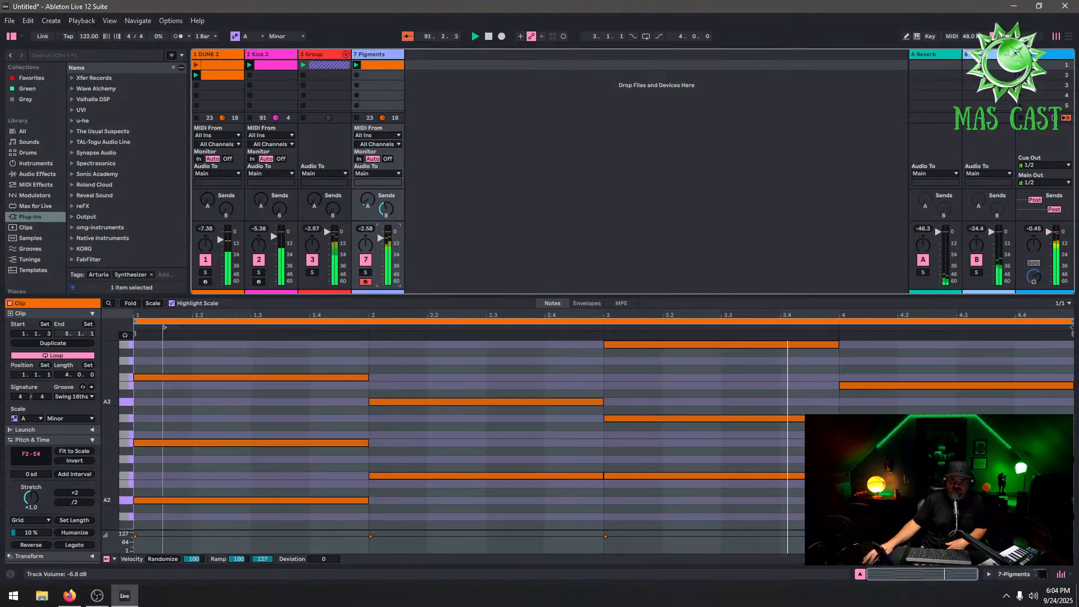
{"action": "right_click", "coordinate": [381, 55]}
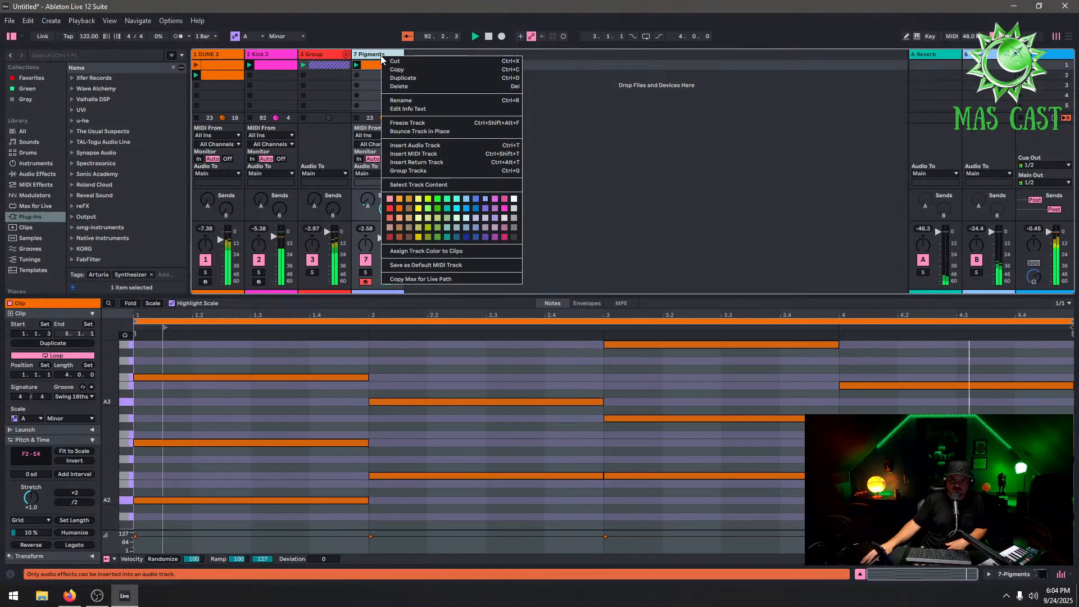
{"action": "left_click", "coordinate": [404, 78]}
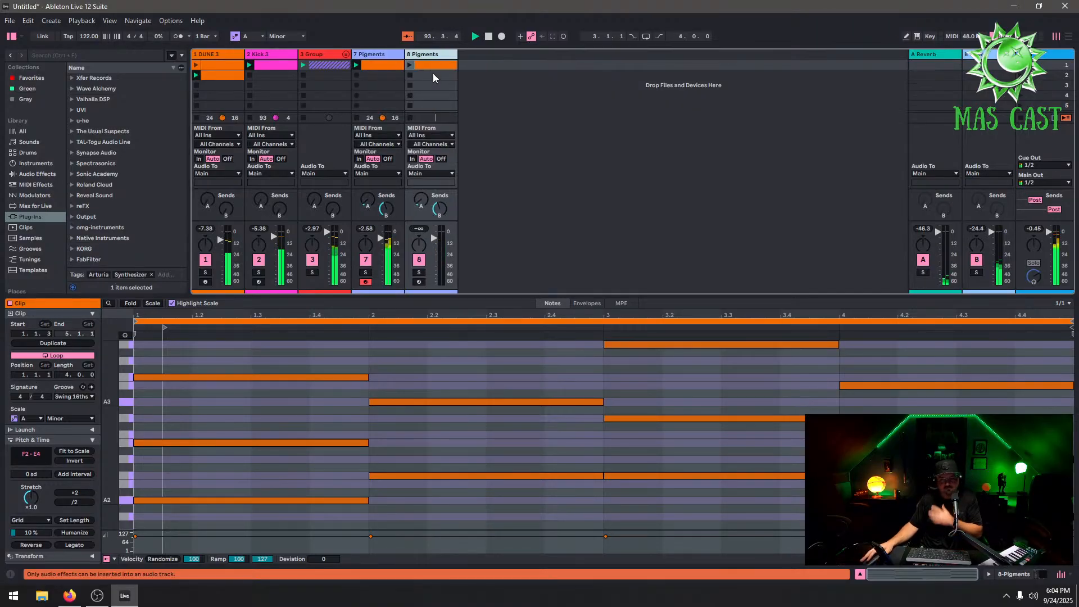
Try to freeze the Kick 3 track
{"action": "left_click", "coordinate": [429, 55]}
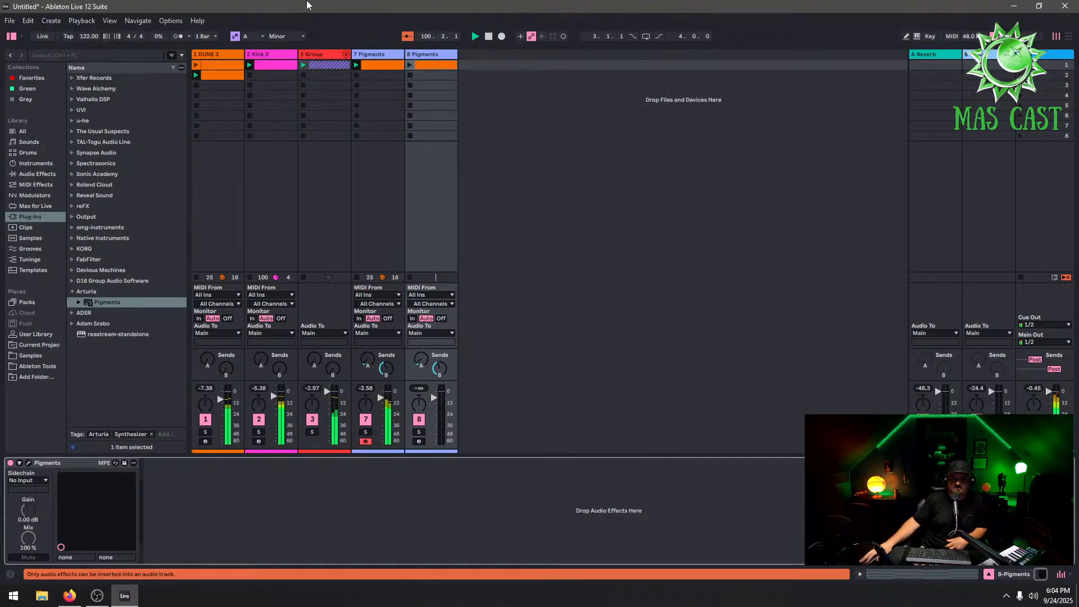
{"action": "left_click", "coordinate": [271, 54]}
{"action": "right_click", "coordinate": [277, 54]}
{"action": "left_click", "coordinate": [338, 120]}
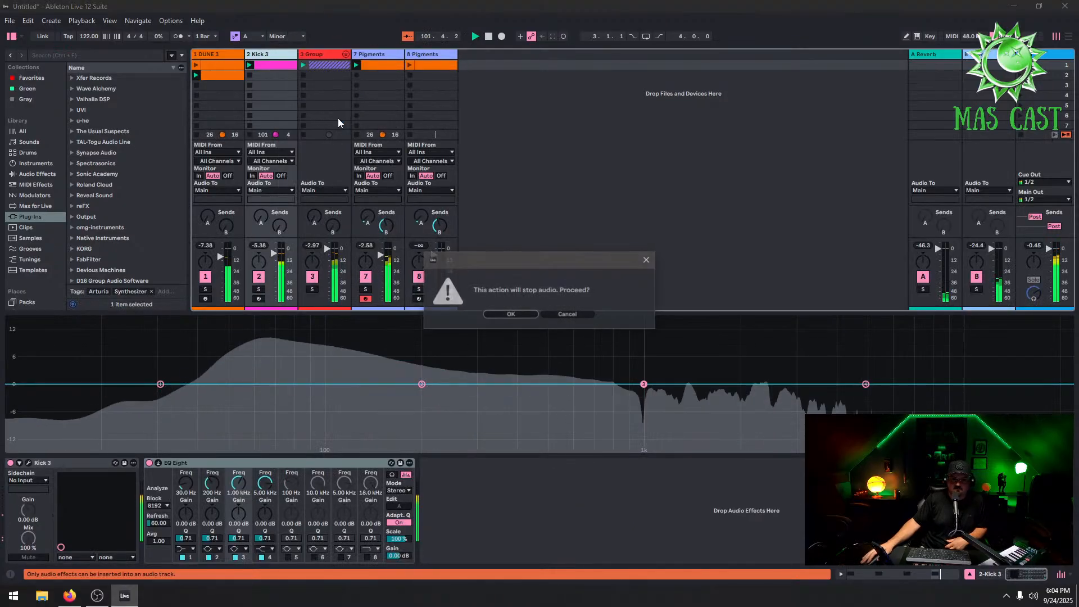
{"action": "left_click", "coordinate": [550, 312]}
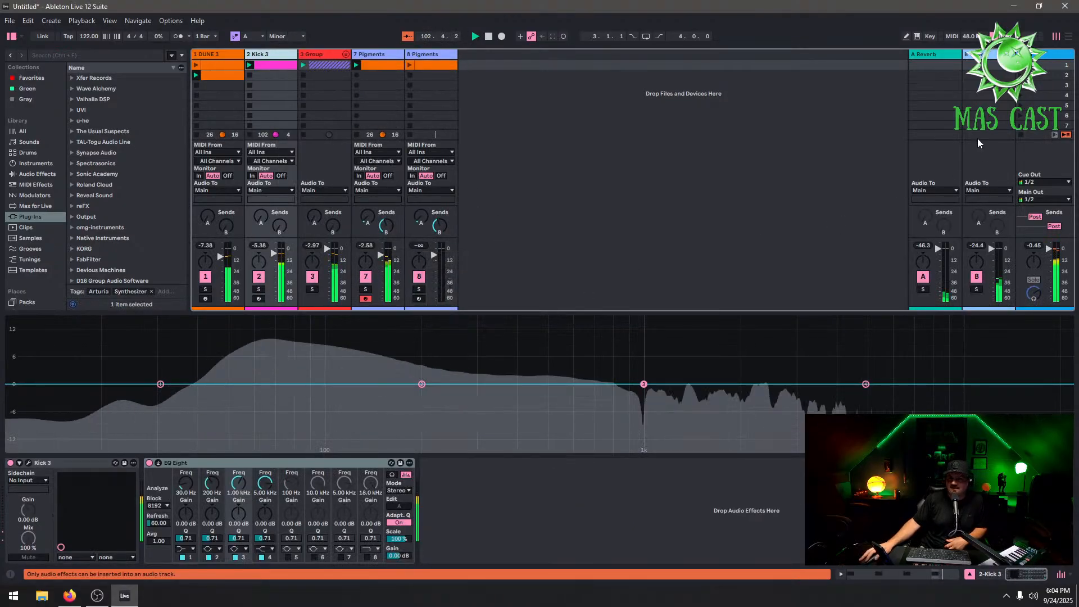
Open the audio settings from the CPU meter and review the audio device options
{"action": "left_click", "coordinate": [994, 36]}
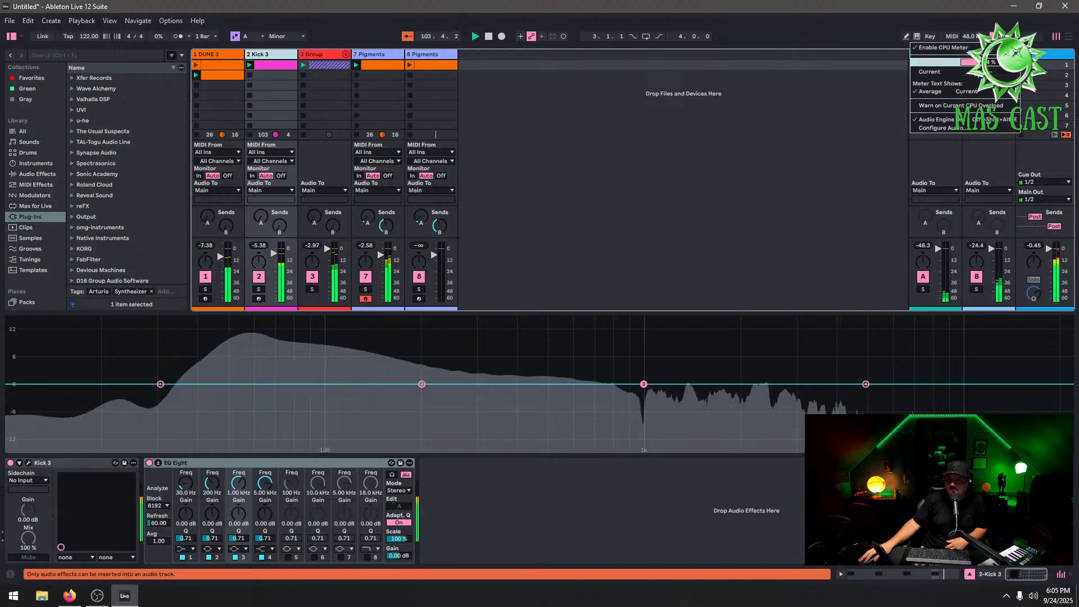
{"action": "left_click", "coordinate": [993, 128]}
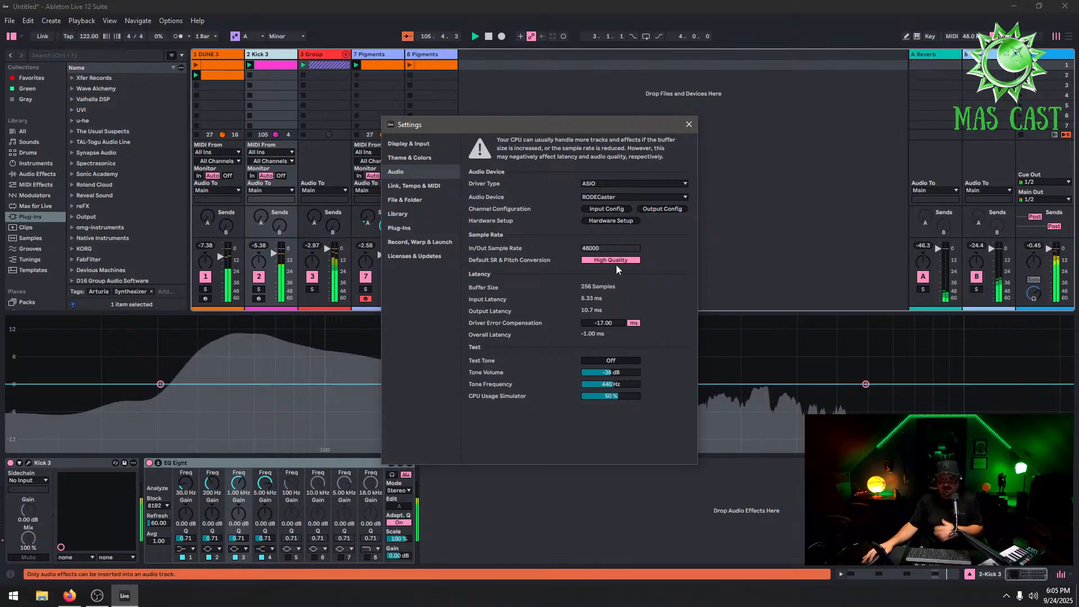
{"action": "left_click", "coordinate": [687, 125]}
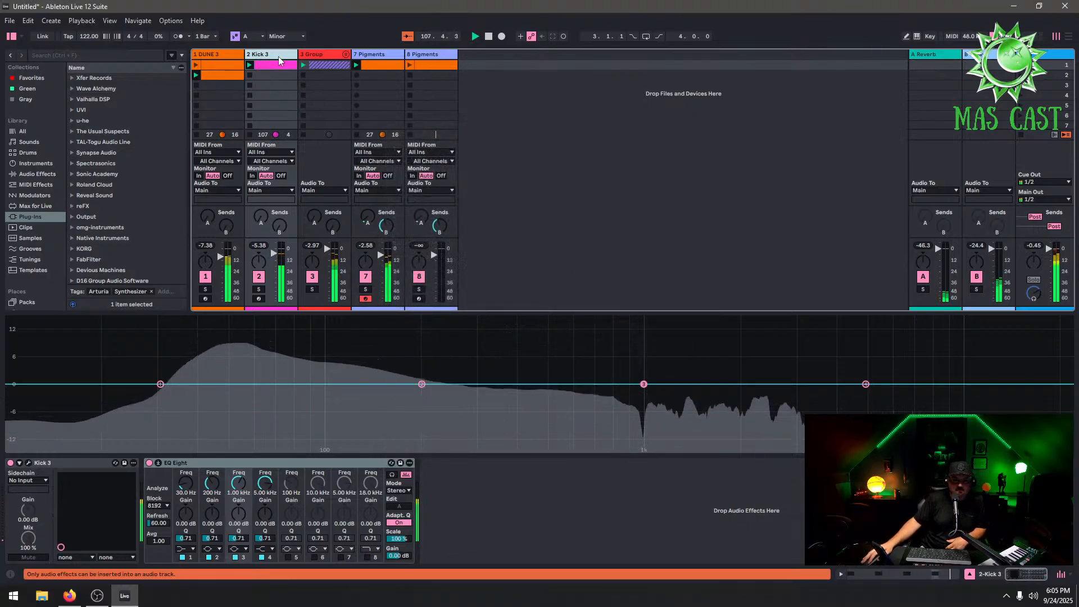
{"action": "left_click", "coordinate": [349, 55]}
{"action": "left_click", "coordinate": [346, 54]}
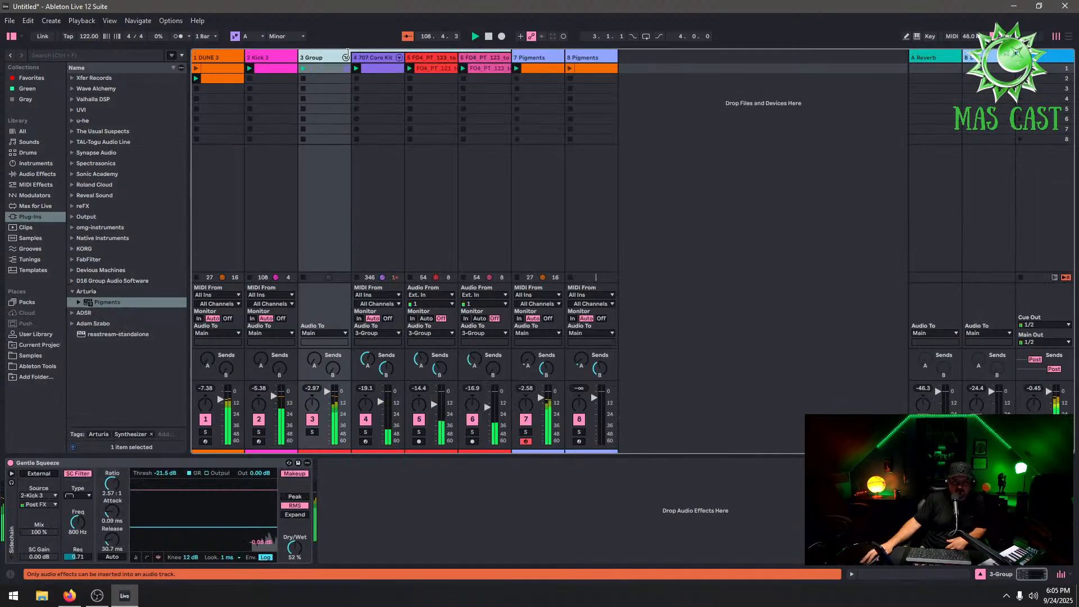
{"action": "left_click", "coordinate": [345, 57]}
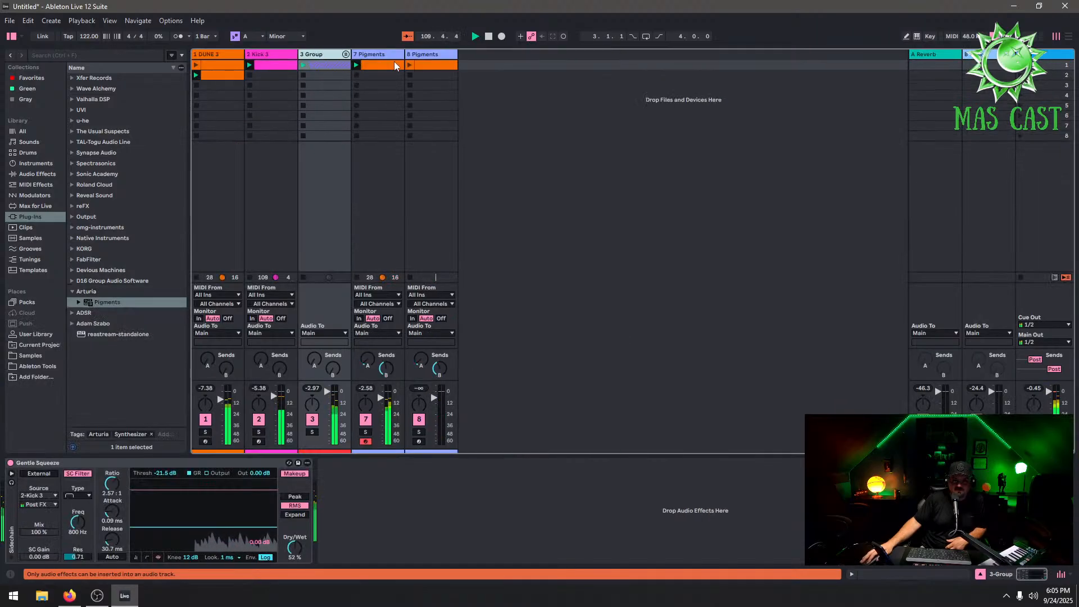
Open the Pigments instrument on the 8 Pigments track and load the Arpeggio preset Sixteen Steps Two Scales
{"action": "left_click", "coordinate": [386, 52]}
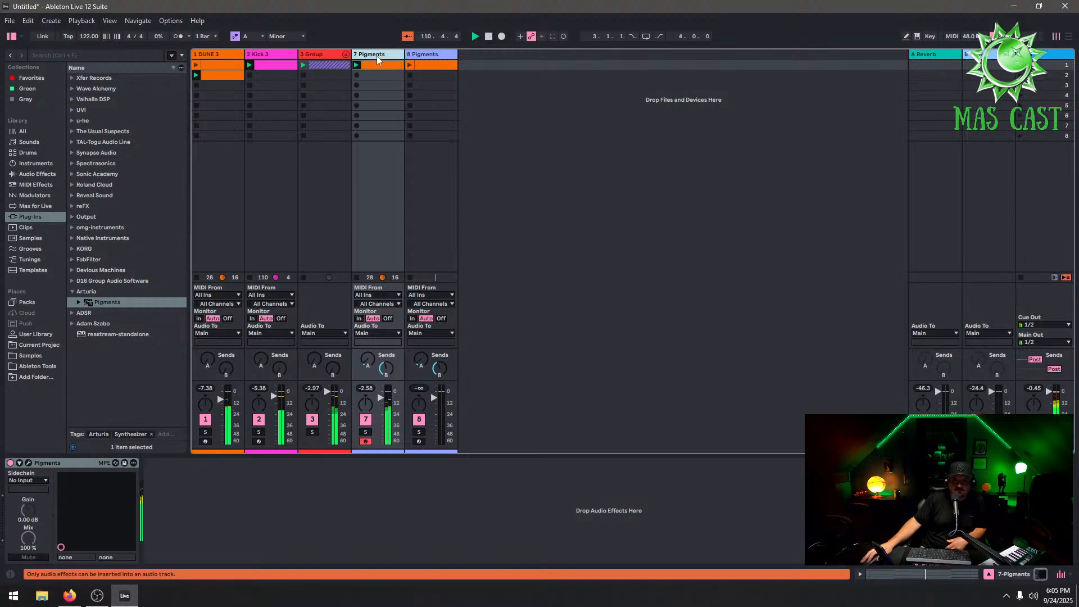
{"action": "left_click", "coordinate": [433, 55]}
{"action": "left_click", "coordinate": [439, 63]}
{"action": "left_click", "coordinate": [434, 52]}
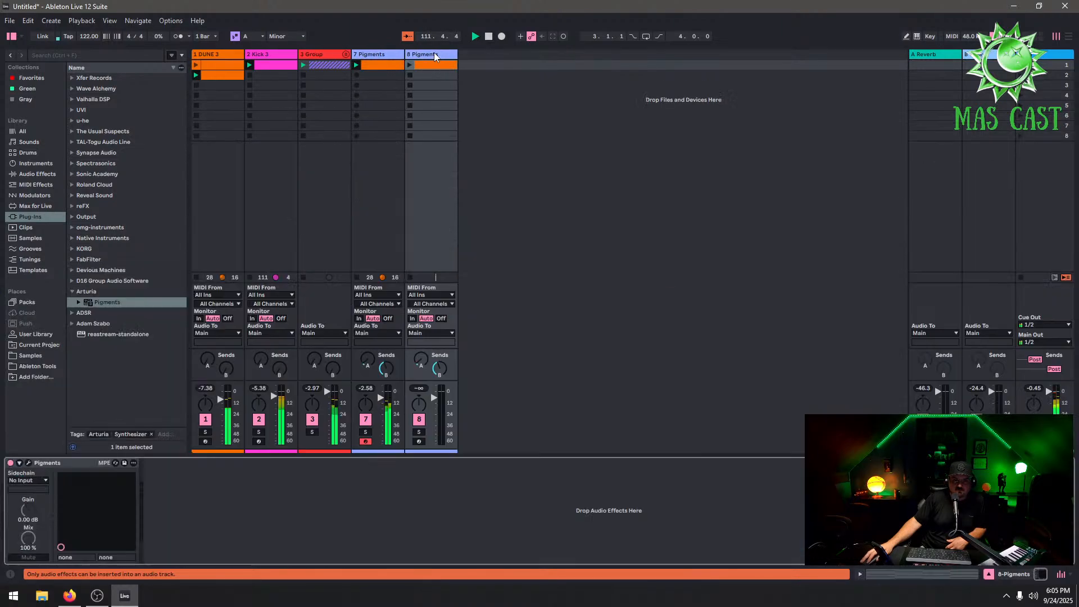
{"action": "left_click", "coordinate": [29, 463]}
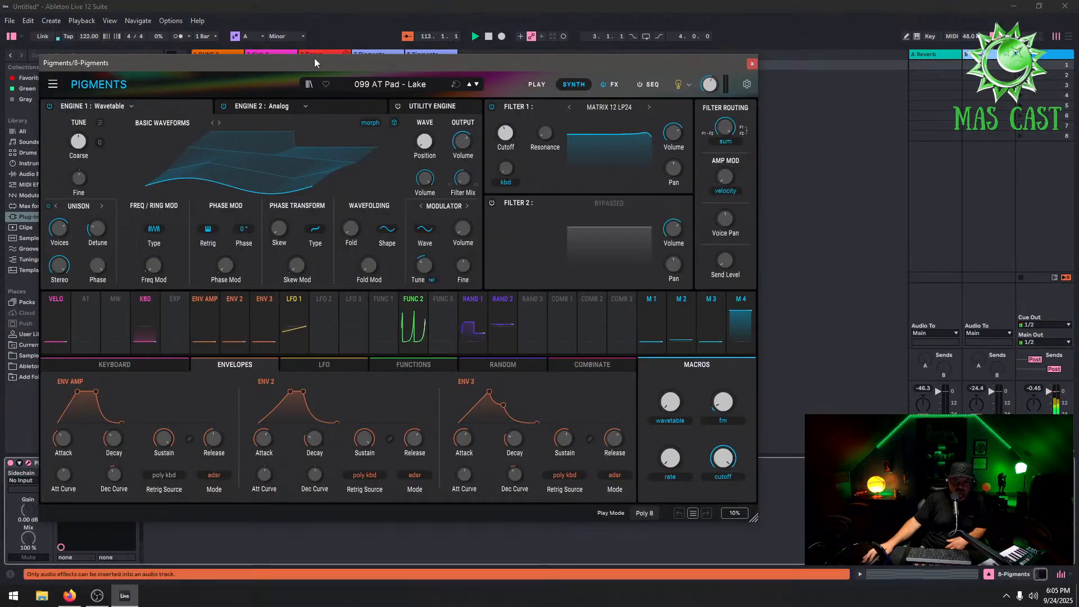
{"action": "left_click", "coordinate": [393, 84]}
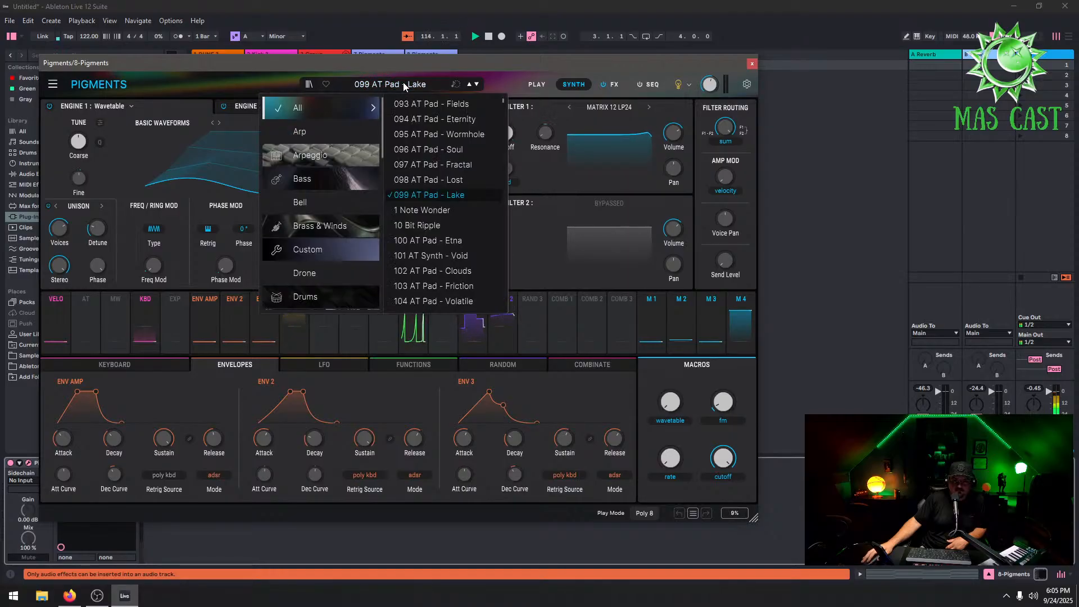
{"action": "left_click", "coordinate": [314, 155]}
{"action": "left_click", "coordinate": [452, 164]}
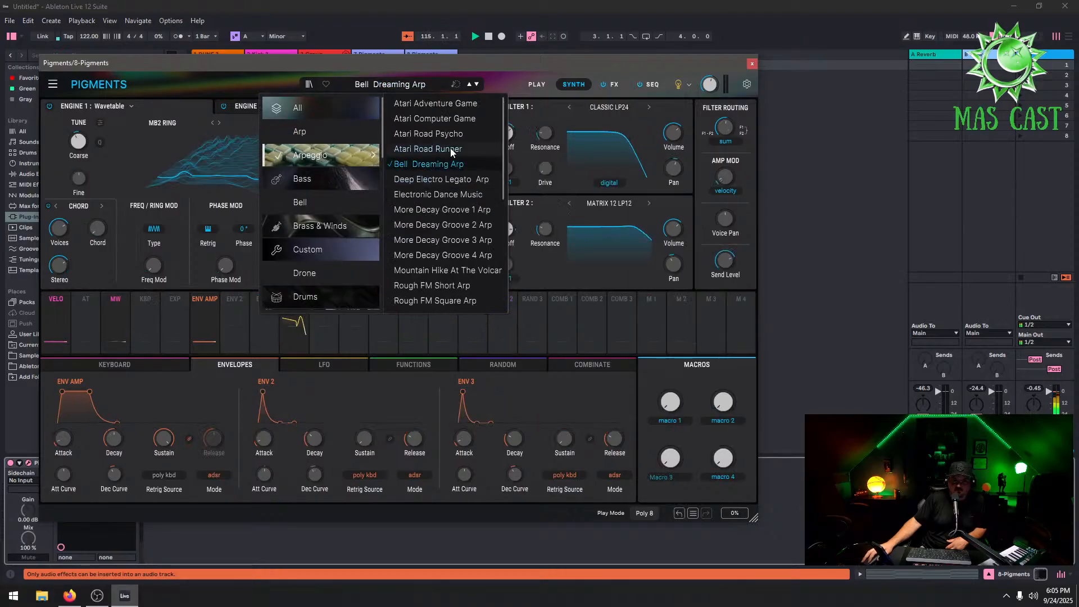
{"action": "left_click", "coordinate": [455, 148]}
{"action": "left_click", "coordinate": [453, 134]}
{"action": "left_click", "coordinate": [450, 119]}
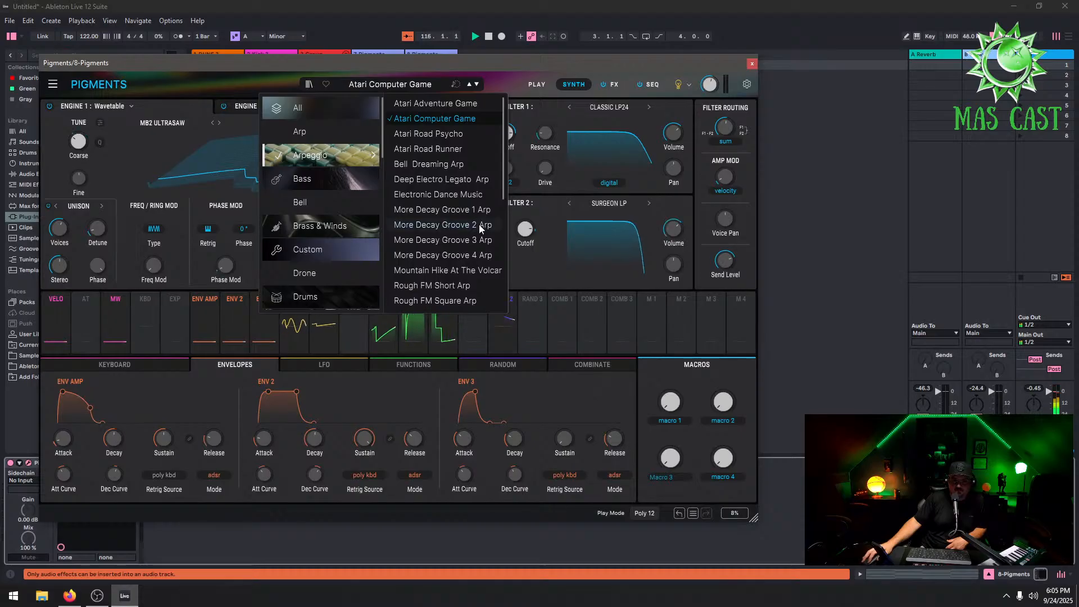
{"action": "scroll", "coordinate": [466, 230], "scroll_direction": "down", "scroll_amount": 2}
{"action": "left_click", "coordinate": [458, 258]}
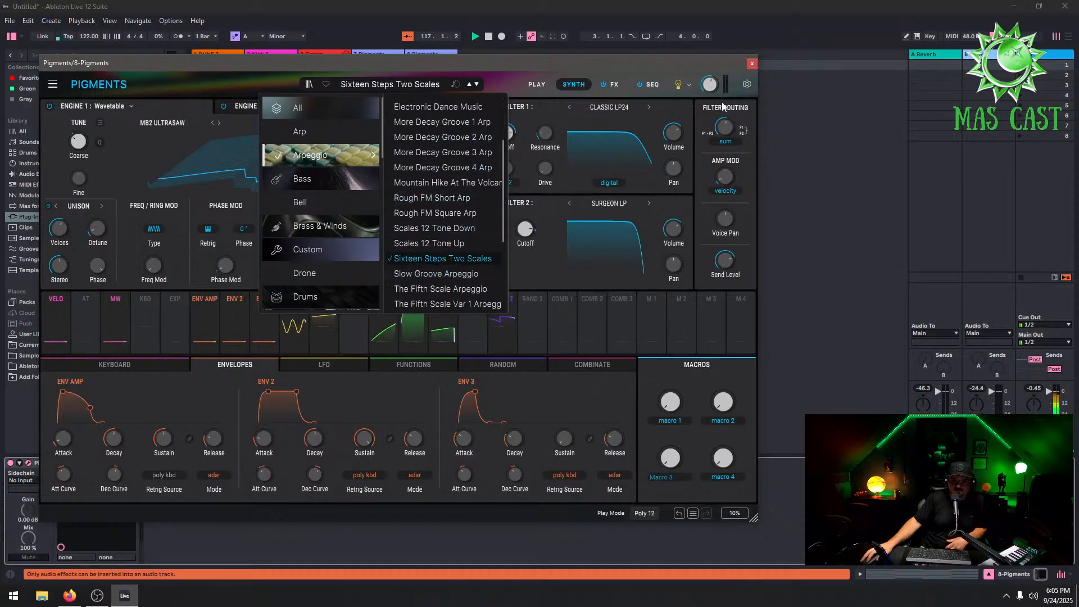
{"action": "left_click", "coordinate": [752, 65]}
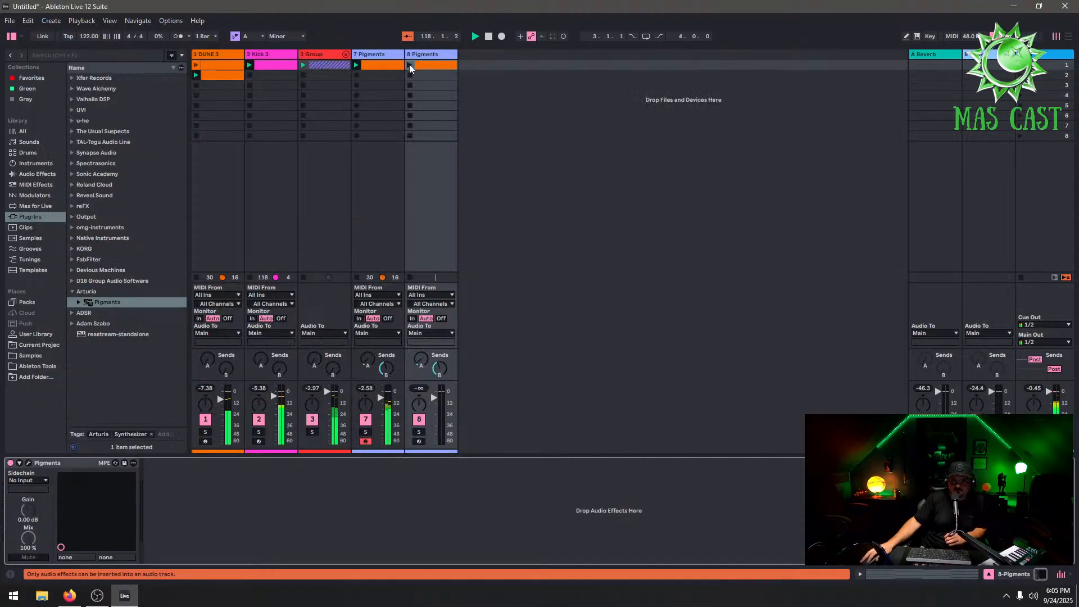
Freeze the Kick 3 track
{"action": "left_click", "coordinate": [270, 62]}
{"action": "right_click", "coordinate": [275, 54]}
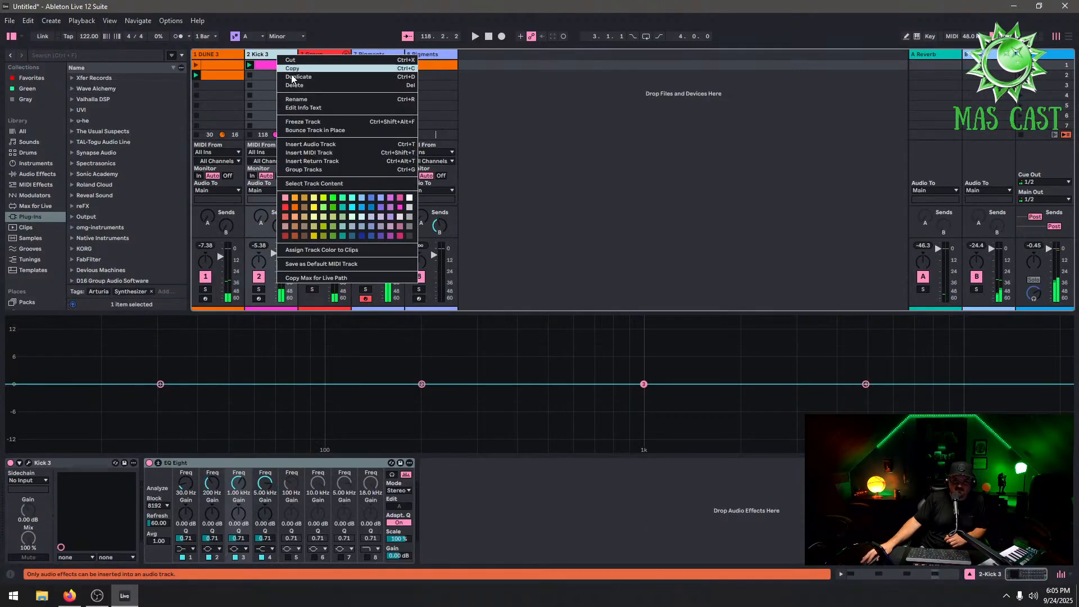
{"action": "left_click", "coordinate": [314, 122]}
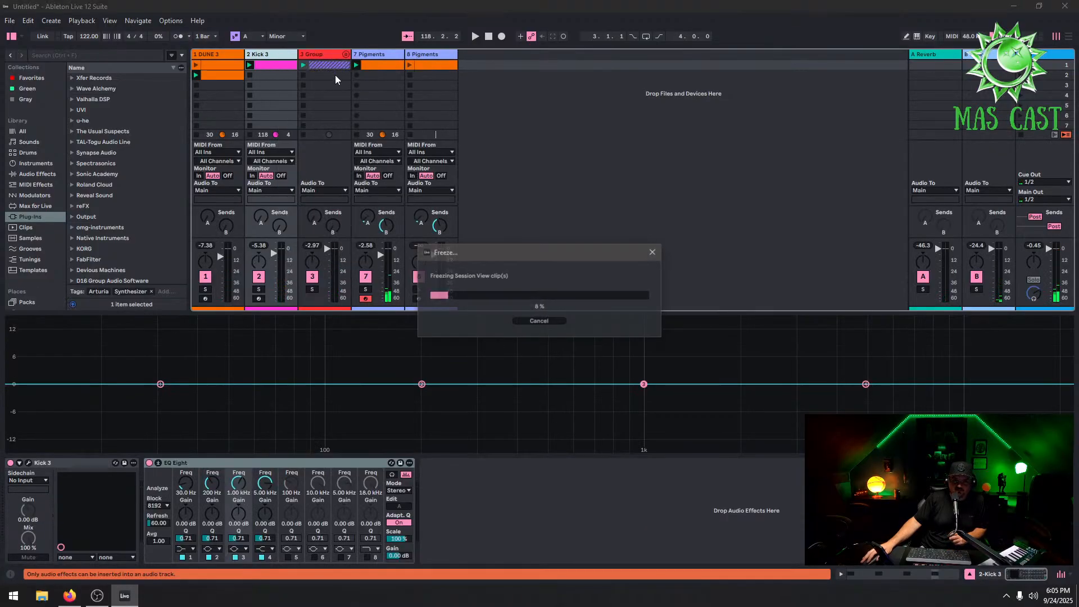
Freeze the 7 Pigments track
{"action": "right_click", "coordinate": [372, 56]}
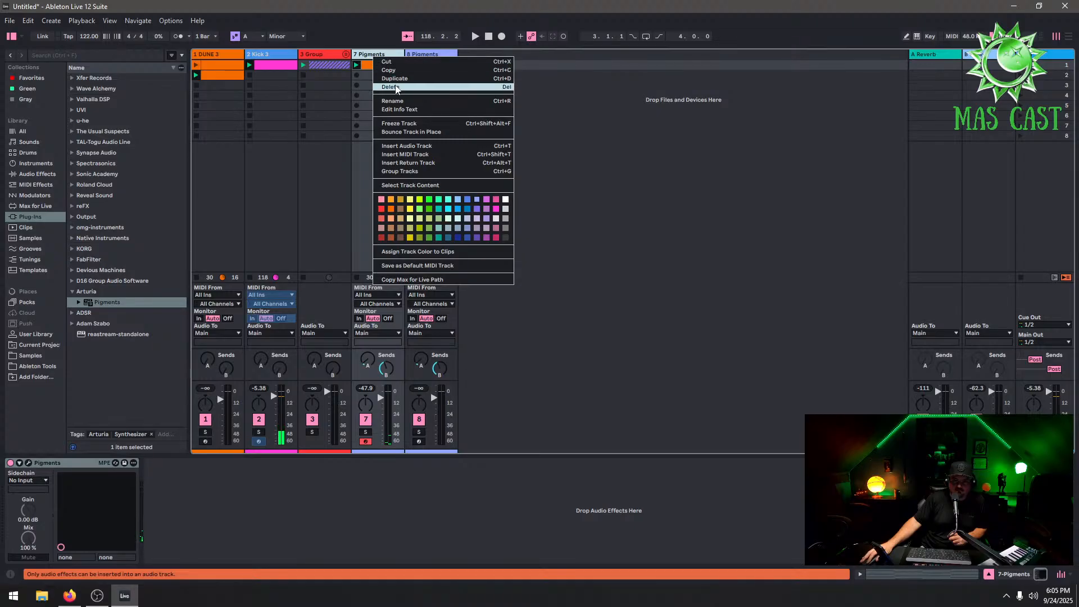
{"action": "left_click", "coordinate": [418, 123]}
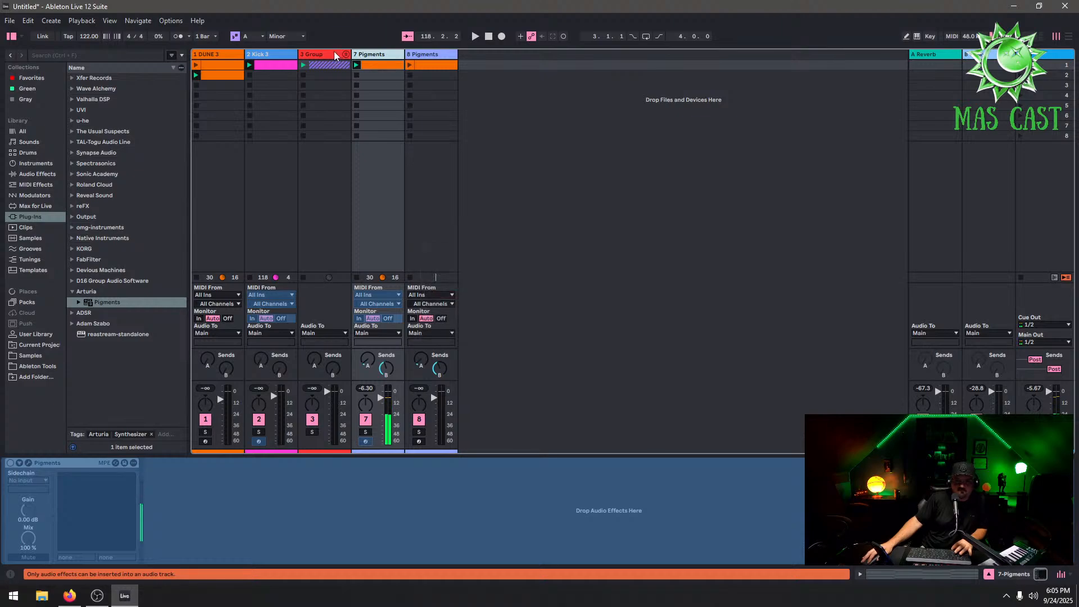
Expand the Group track to show its 707 Core Kit and FO4 loop tracks
{"action": "right_click", "coordinate": [332, 54]}
{"action": "left_click", "coordinate": [341, 63]}
{"action": "right_click", "coordinate": [332, 51]}
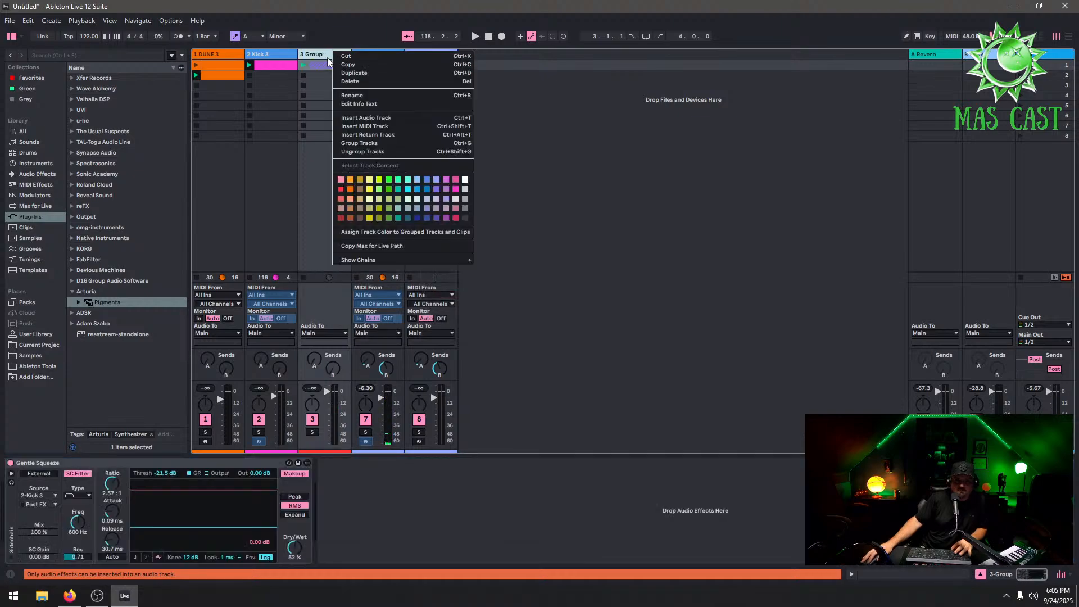
{"action": "key", "text": "Escape"}
{"action": "left_click", "coordinate": [346, 58]}
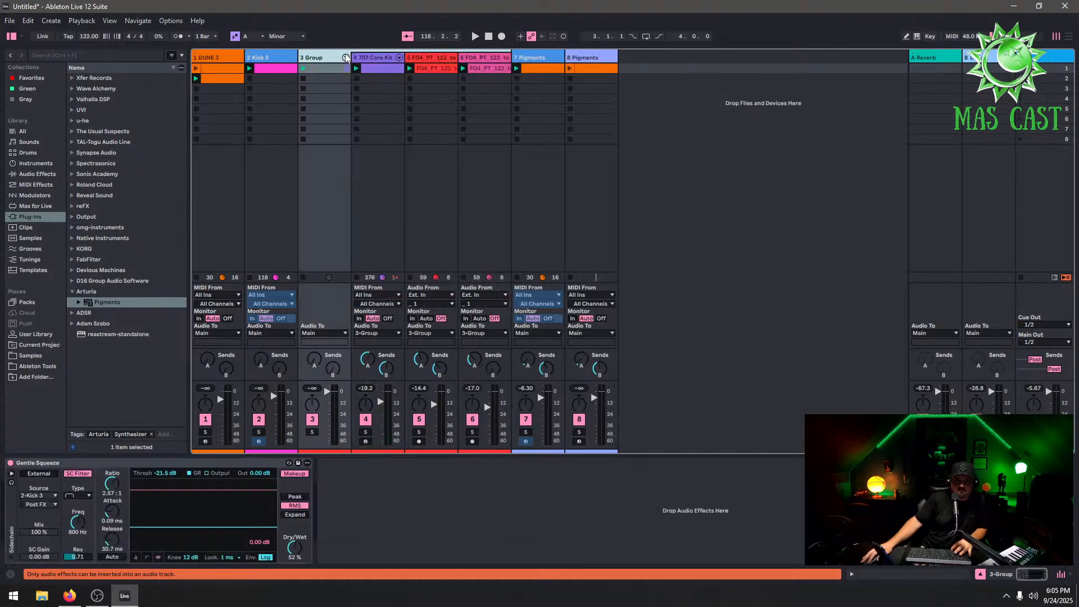
{"action": "left_click", "coordinate": [424, 65]}
{"action": "right_click", "coordinate": [427, 58]}
{"action": "left_click", "coordinate": [319, 52]}
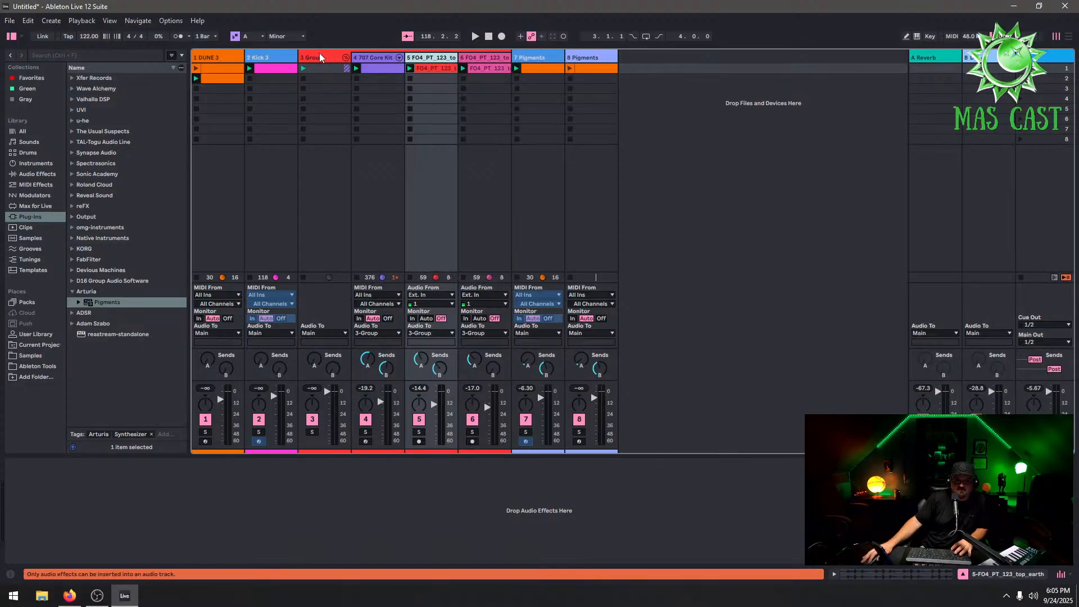
{"action": "right_click", "coordinate": [319, 53]}
{"action": "key", "text": "Escape"}
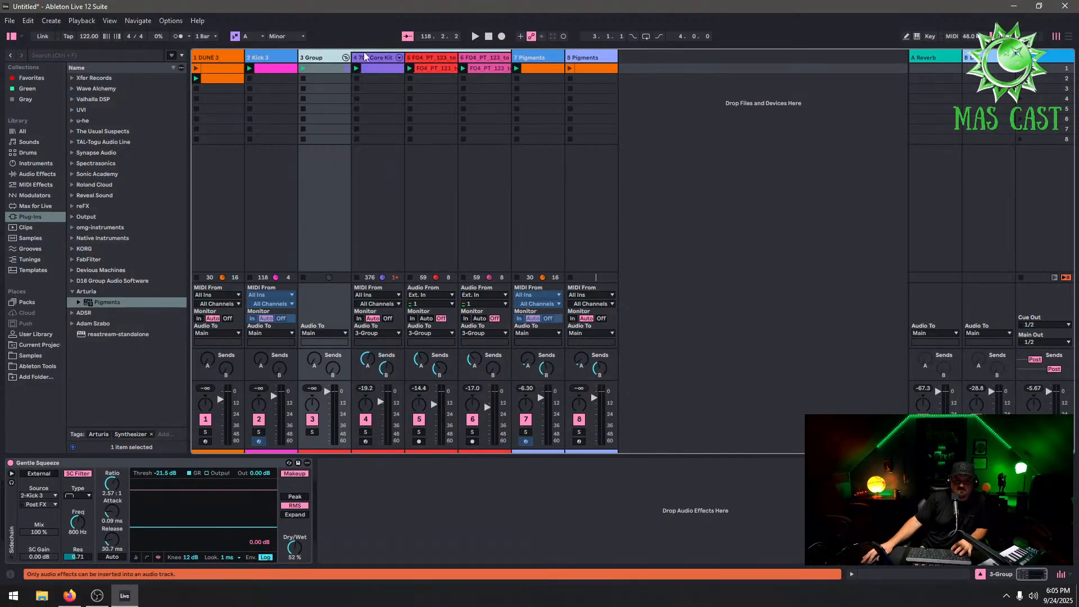
{"action": "left_click", "coordinate": [433, 58]}
{"action": "right_click", "coordinate": [433, 59]}
{"action": "key", "text": "Escape"}
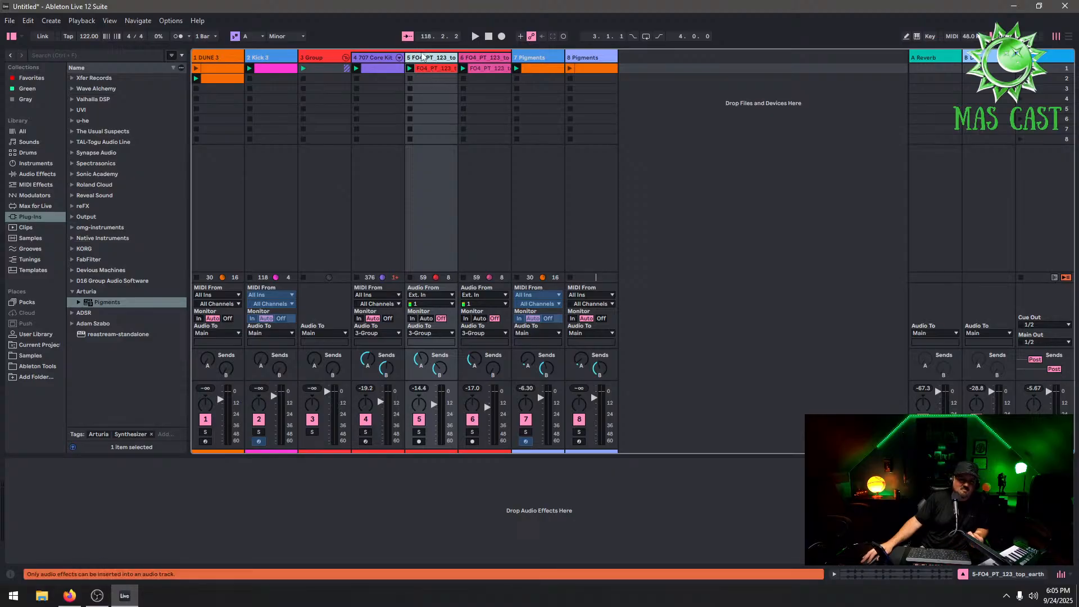
Freeze the DUNE 3 track
{"action": "right_click", "coordinate": [196, 57]}
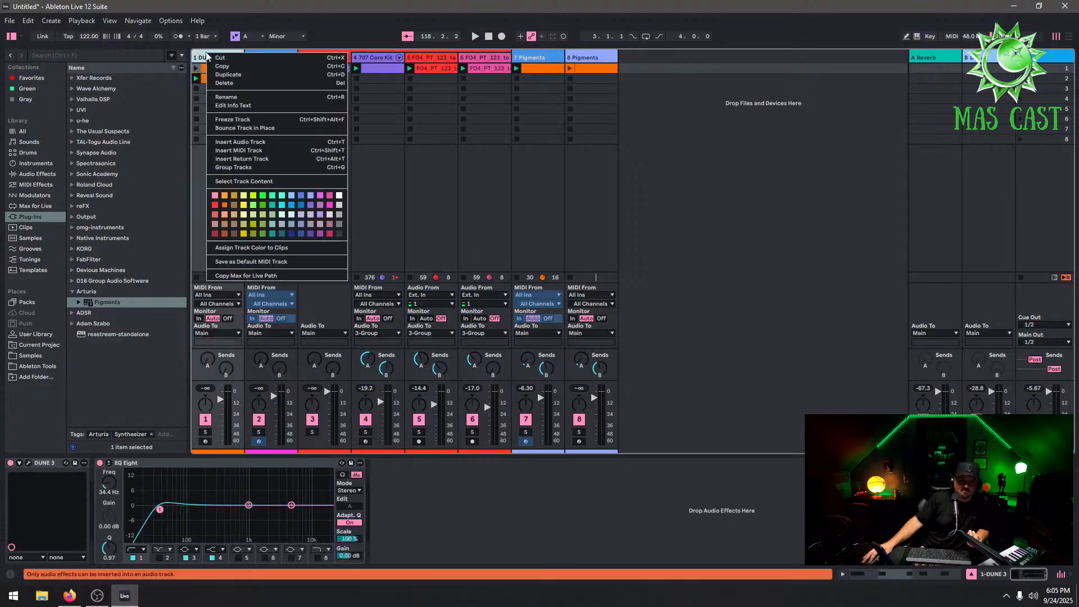
{"action": "left_click", "coordinate": [266, 119]}
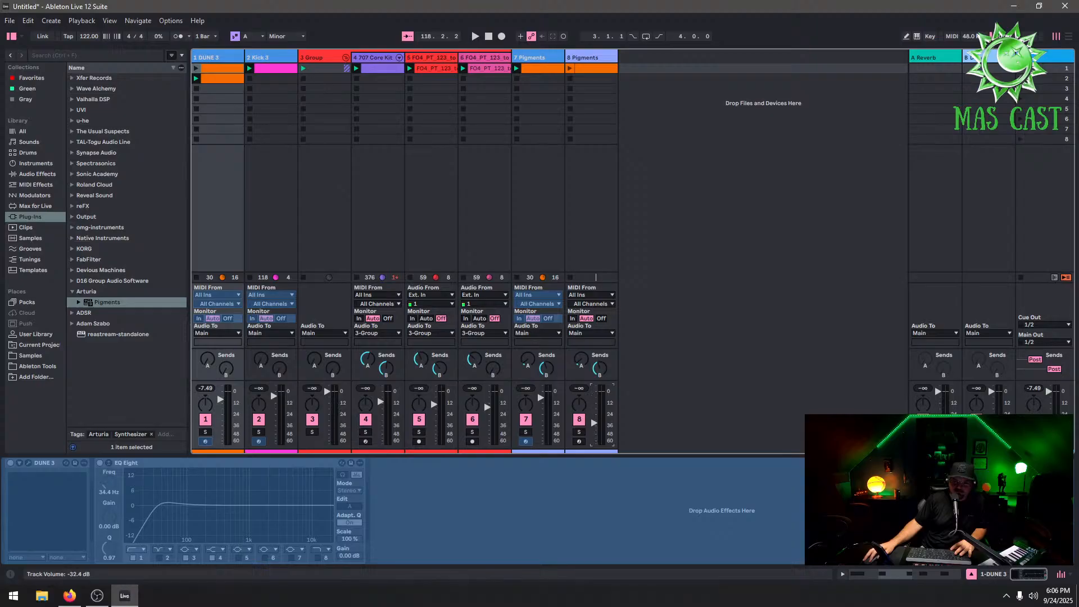
Start playback and launch the clip on the 8 Pigments track
{"action": "key", "text": "space"}
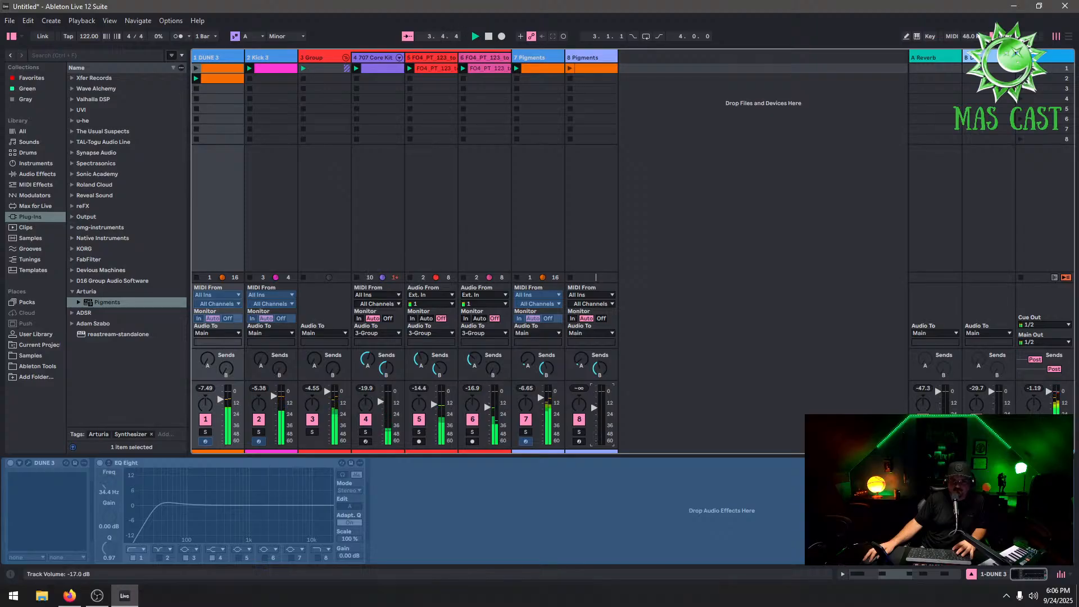
{"action": "left_click", "coordinate": [568, 67]}
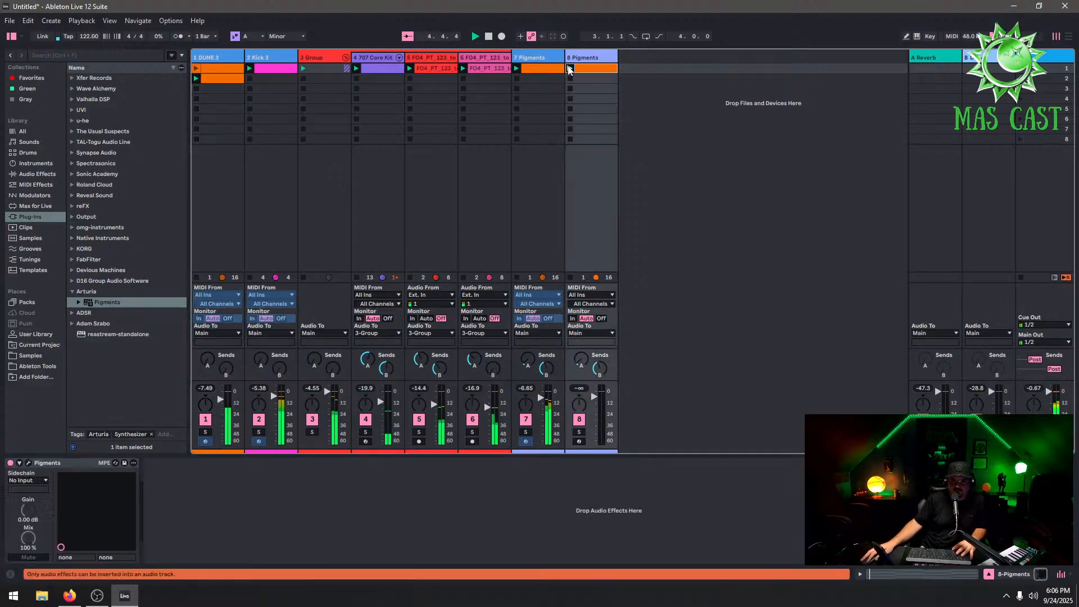
{"action": "left_click", "coordinate": [570, 68]}
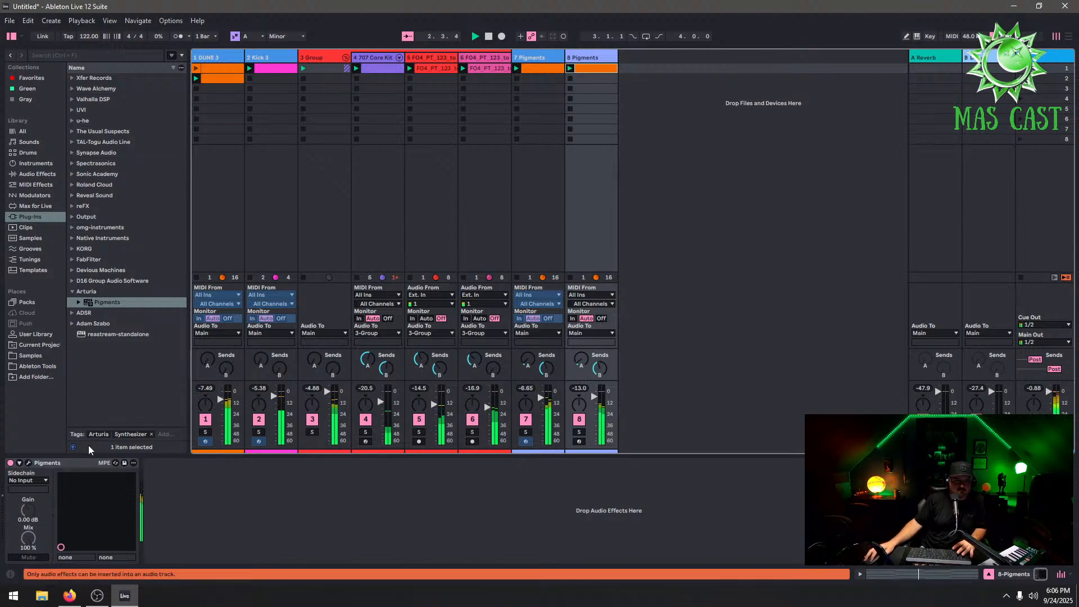
Audition Pigments presets on 8 Pigments, trying Six Flags - Summer Nights 2 and ARP presets up to ARP - Serious Stuff
{"action": "left_click", "coordinate": [24, 467]}
{"action": "left_click", "coordinate": [28, 464]}
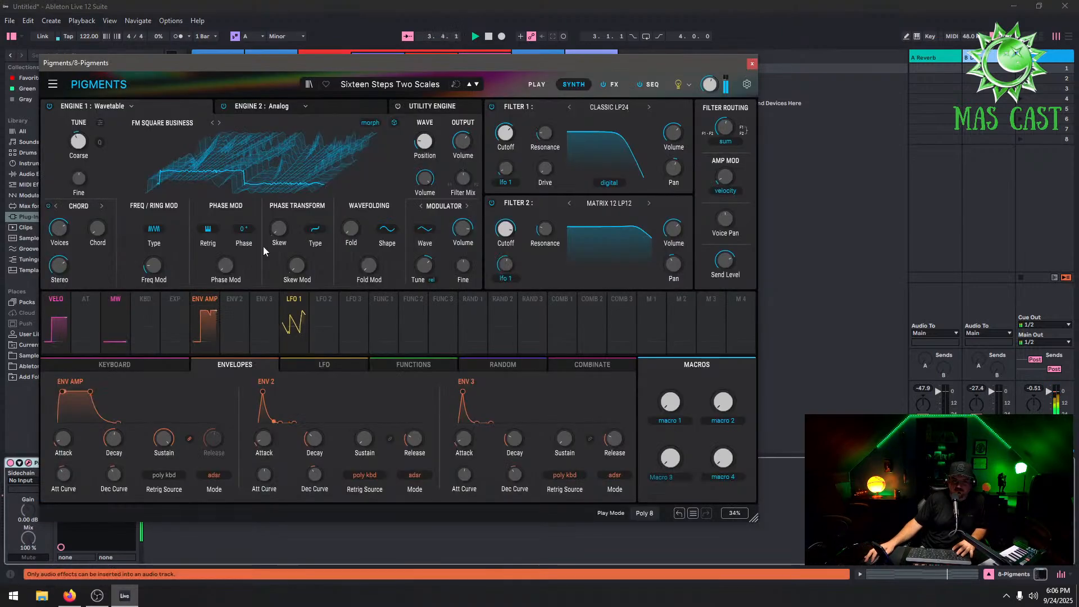
{"action": "left_click", "coordinate": [400, 85]}
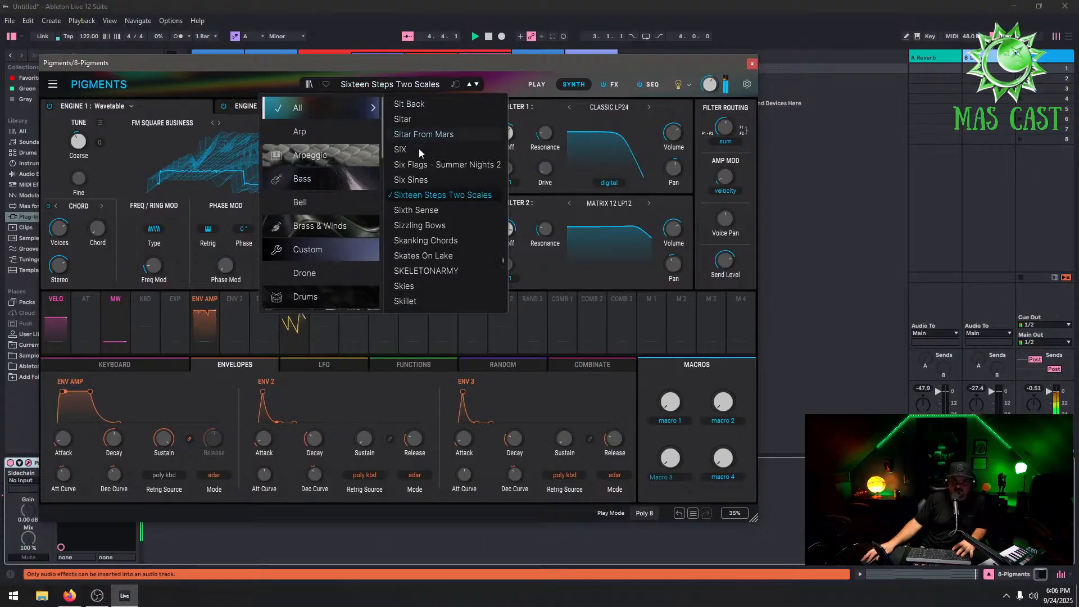
{"action": "left_click", "coordinate": [426, 165]}
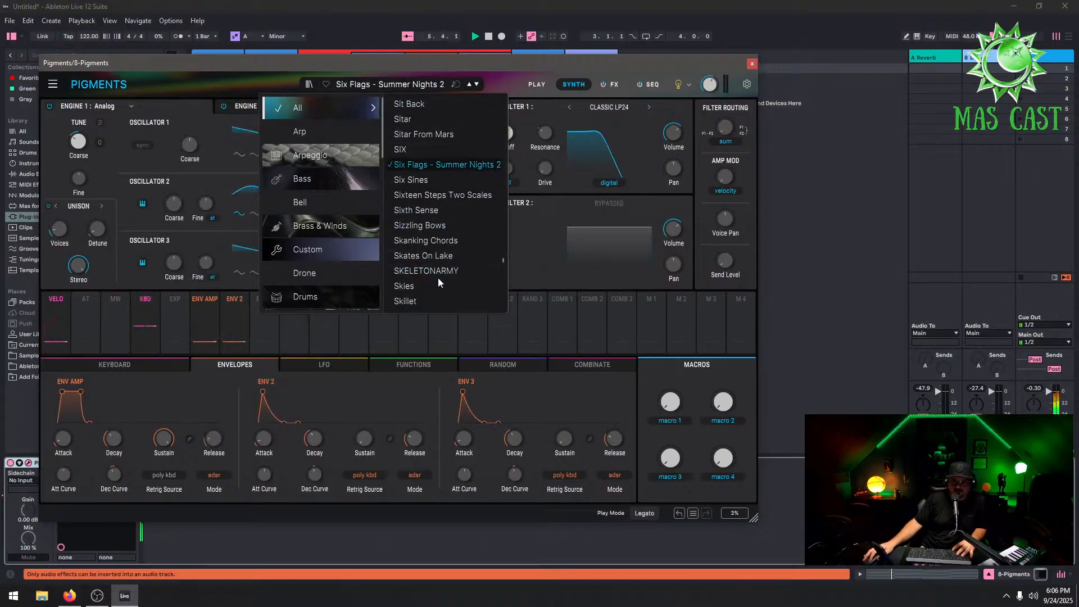
{"action": "left_click", "coordinate": [328, 132]}
{"action": "left_click", "coordinate": [425, 149]}
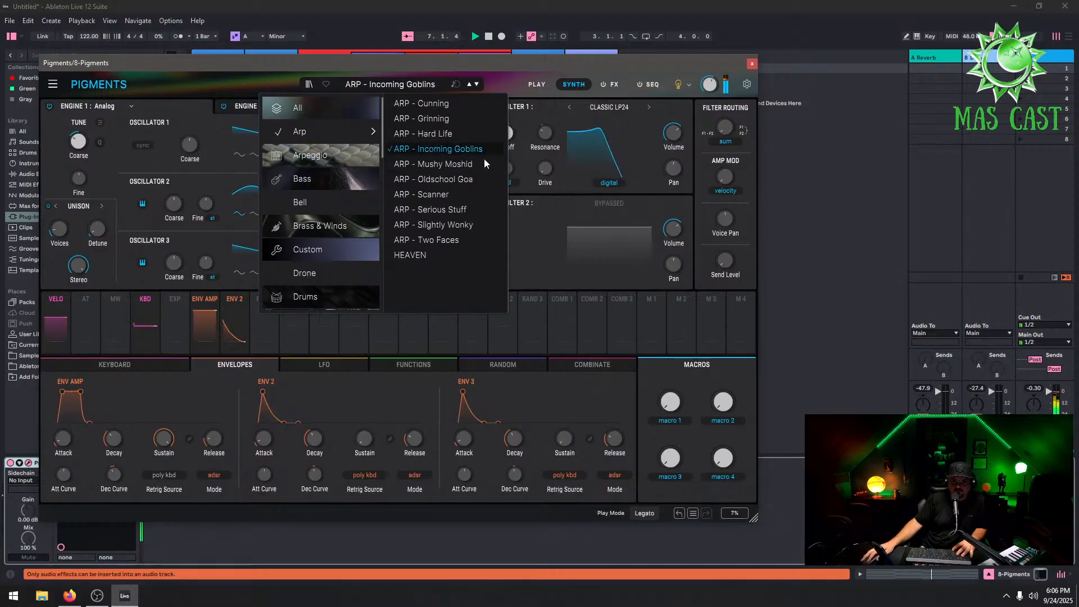
{"action": "left_click", "coordinate": [460, 178]}
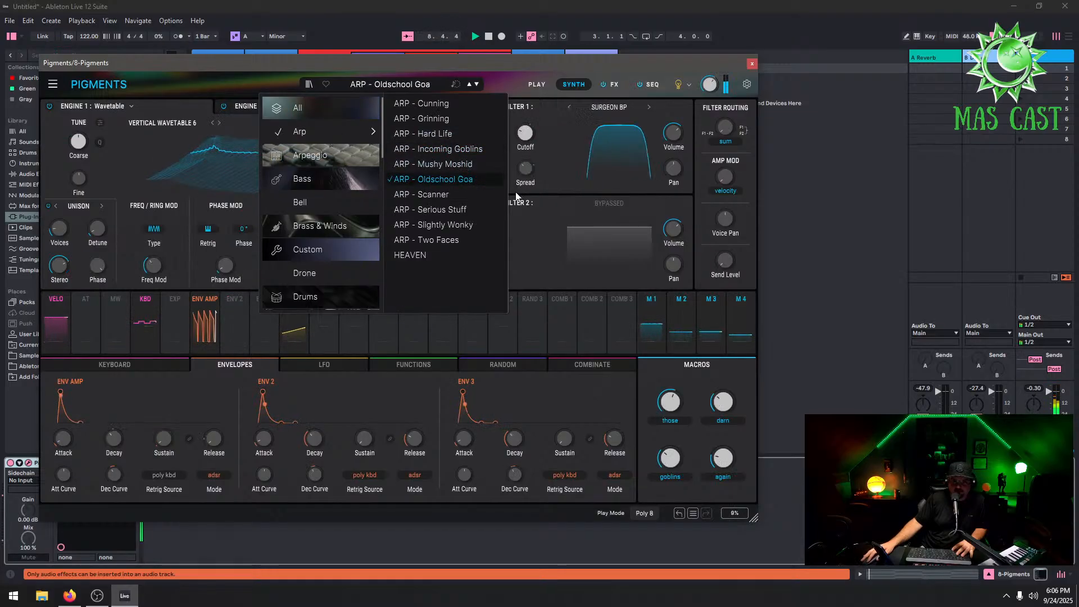
{"action": "left_click", "coordinate": [457, 209]}
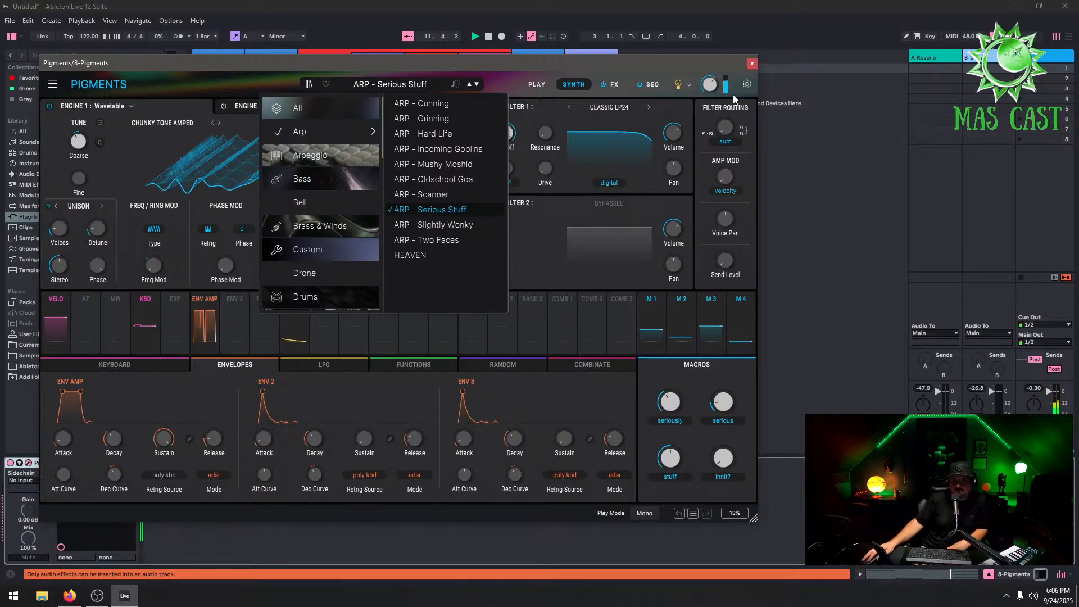
{"action": "left_click", "coordinate": [751, 63]}
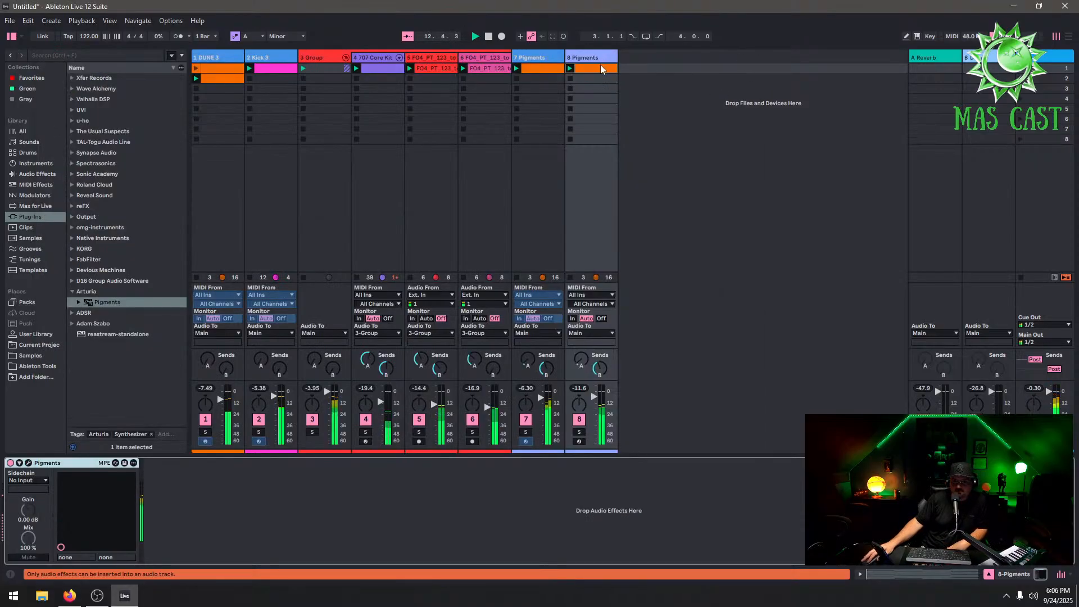
Delete the 8 Pigments track and mute the Group track
{"action": "left_click_drag", "start_coordinate": [594, 397], "coordinate": [594, 395]}
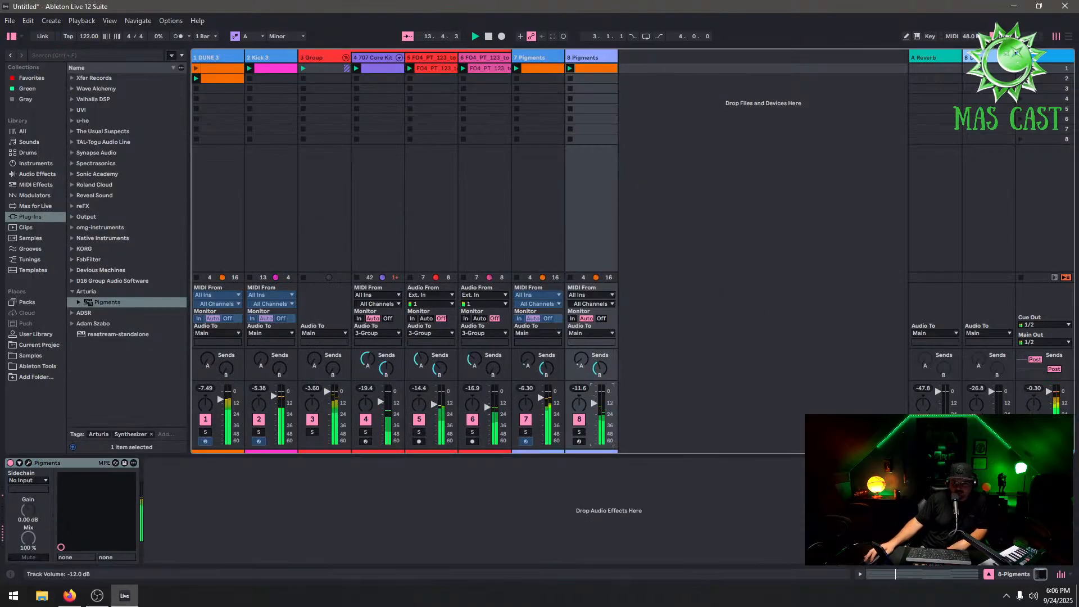
{"action": "right_click", "coordinate": [591, 57]}
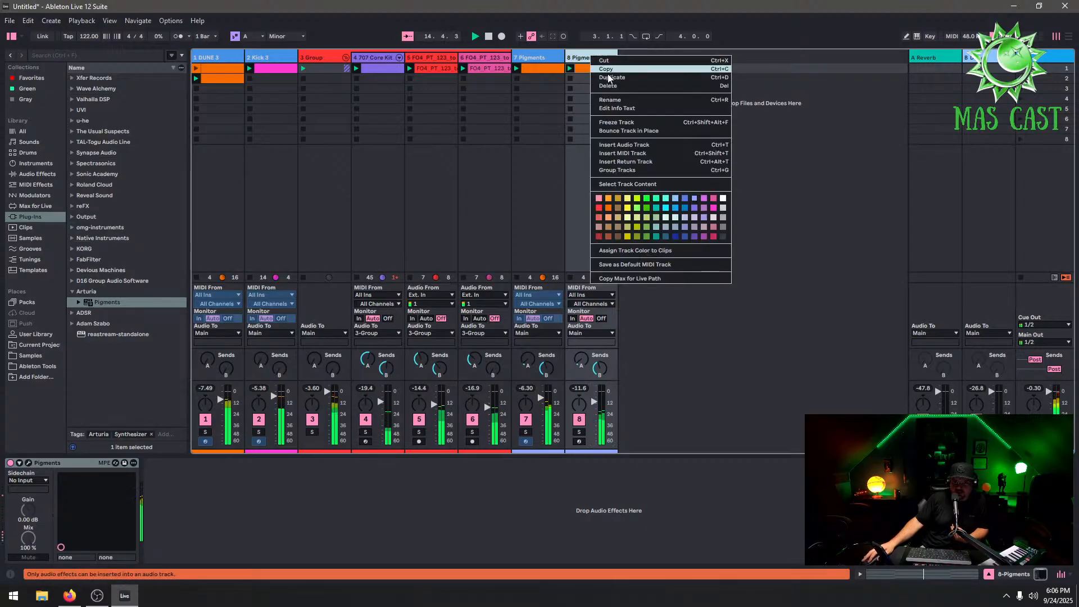
{"action": "key", "text": "Escape"}
{"action": "key", "text": "Delete"}
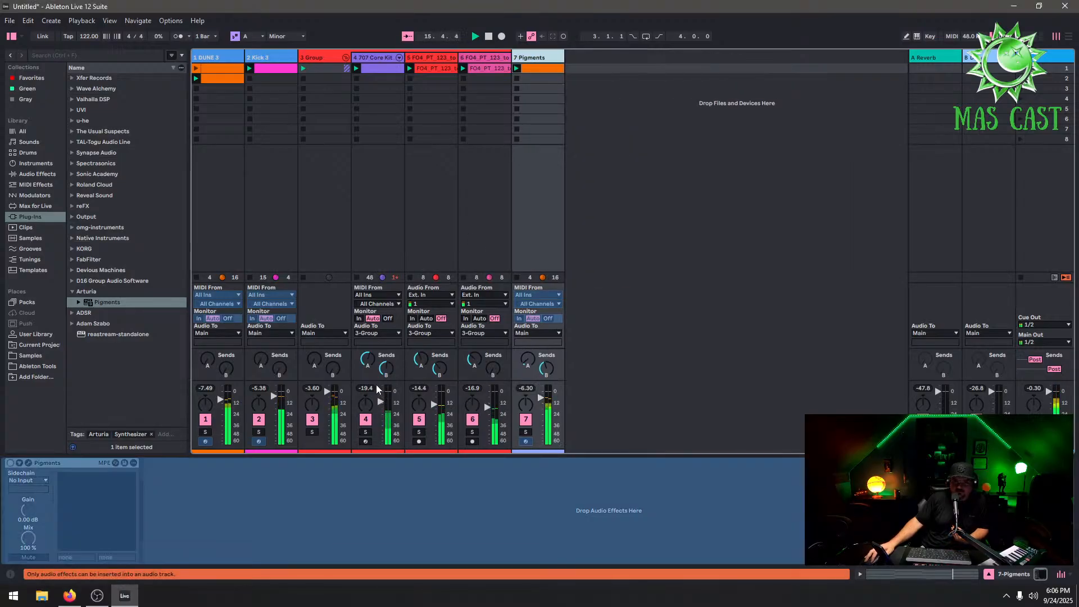
{"action": "left_click", "coordinate": [309, 421]}
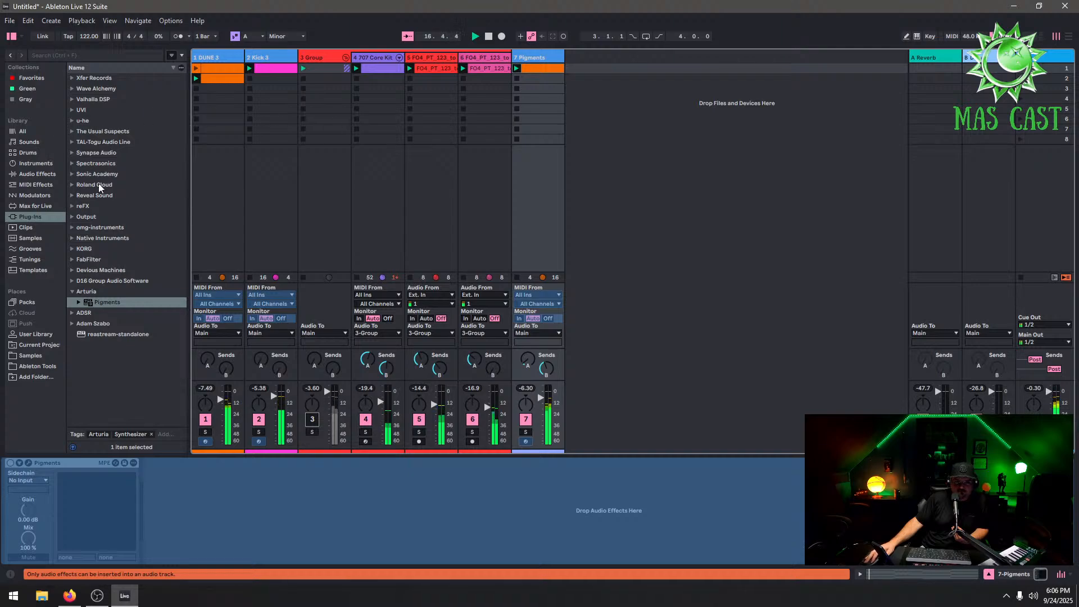
{"action": "left_click", "coordinate": [73, 207]}
{"action": "left_click_drag", "start_coordinate": [87, 216], "coordinate": [608, 90]}
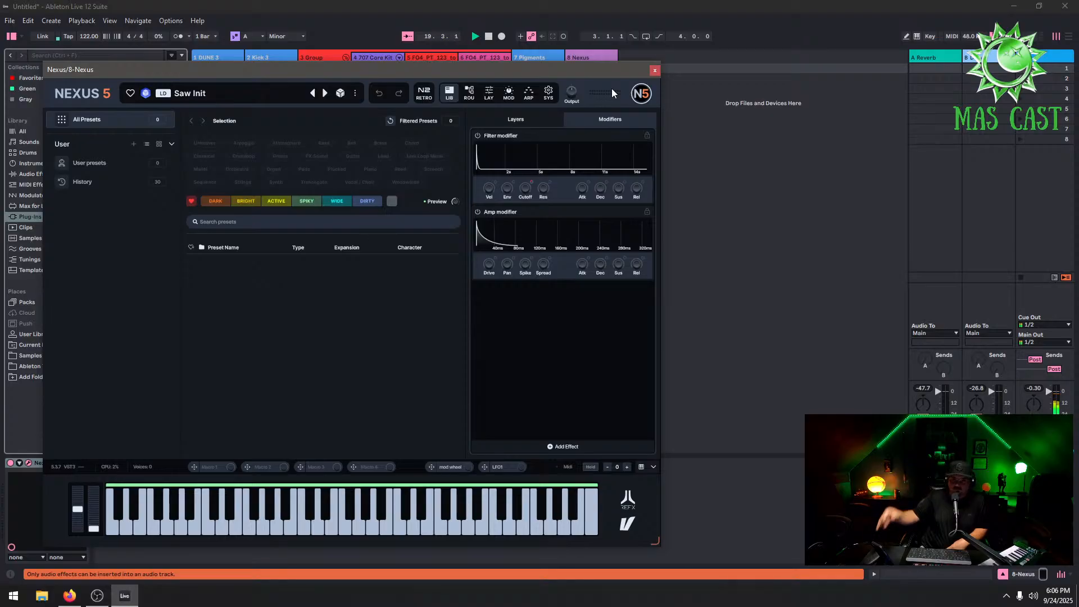
{"action": "left_click", "coordinate": [76, 165]}
{"action": "left_click", "coordinate": [105, 182]}
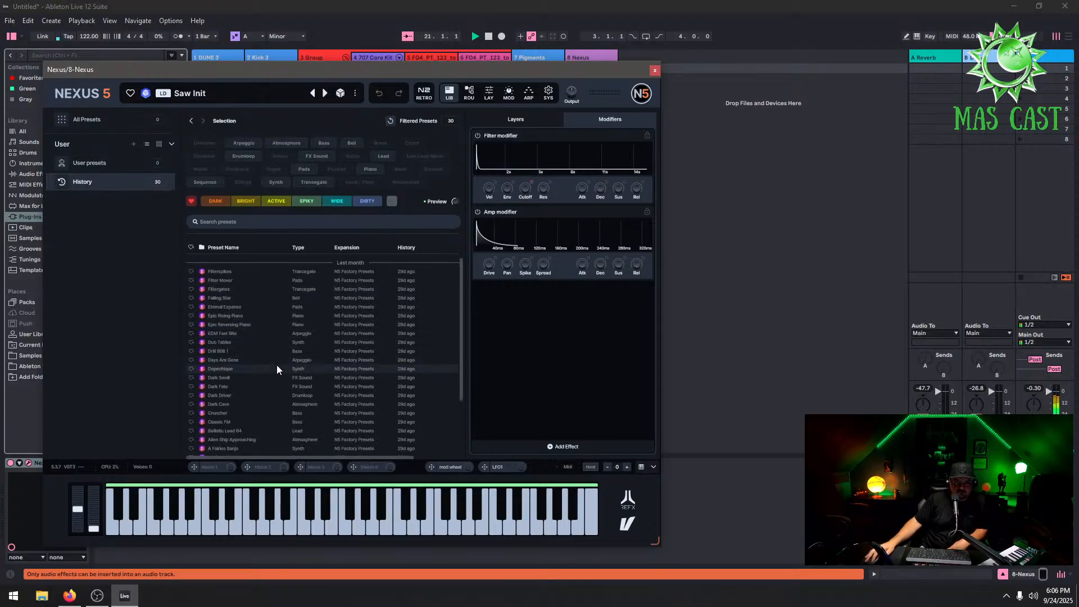
{"action": "right_click", "coordinate": [301, 272]}
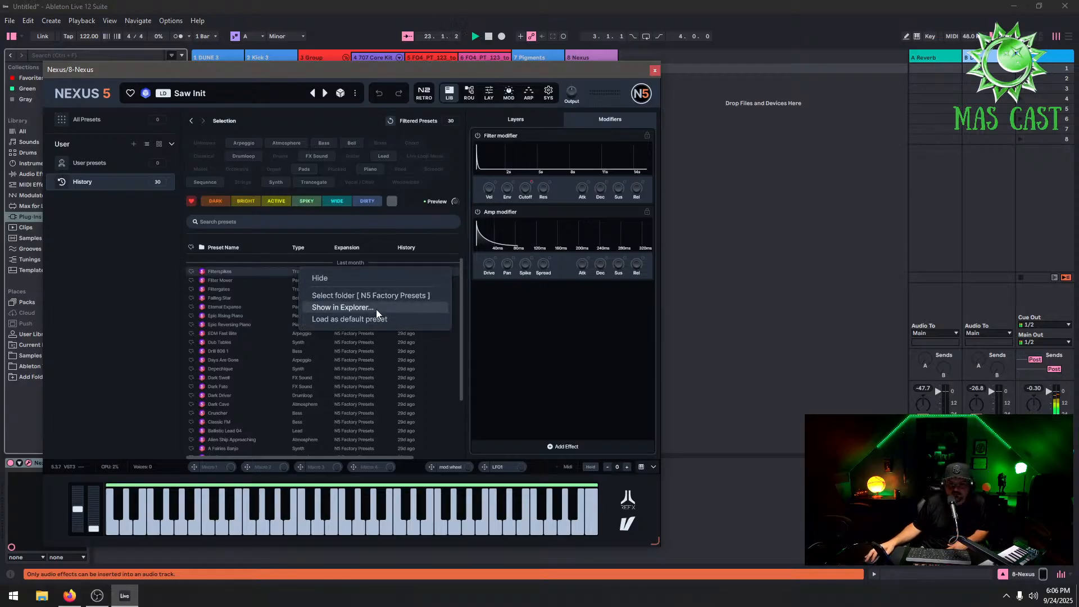
{"action": "right_click", "coordinate": [441, 378]}
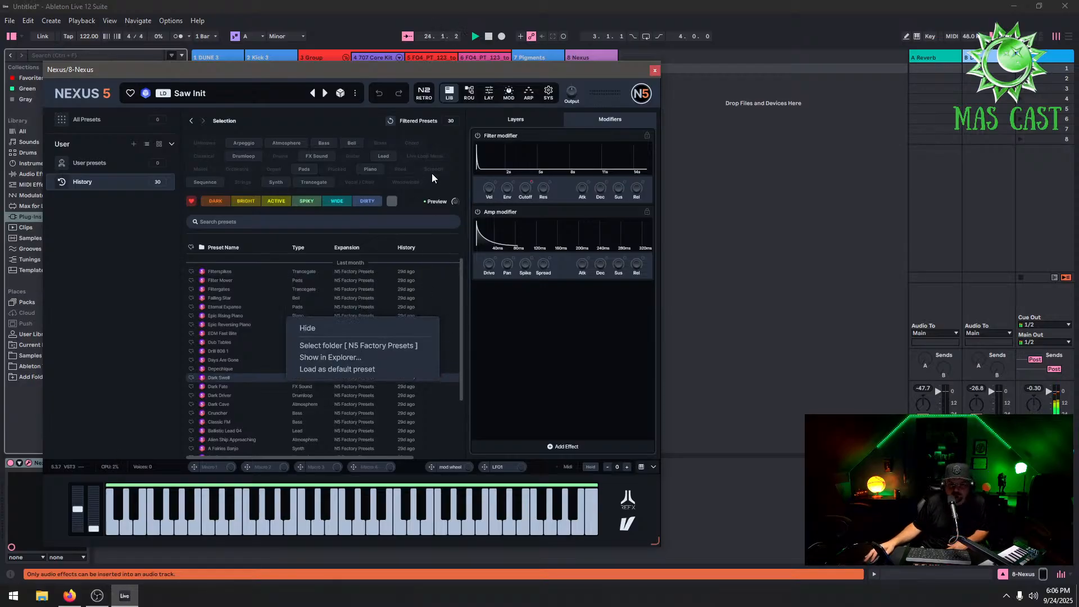
{"action": "left_click", "coordinate": [449, 94]}
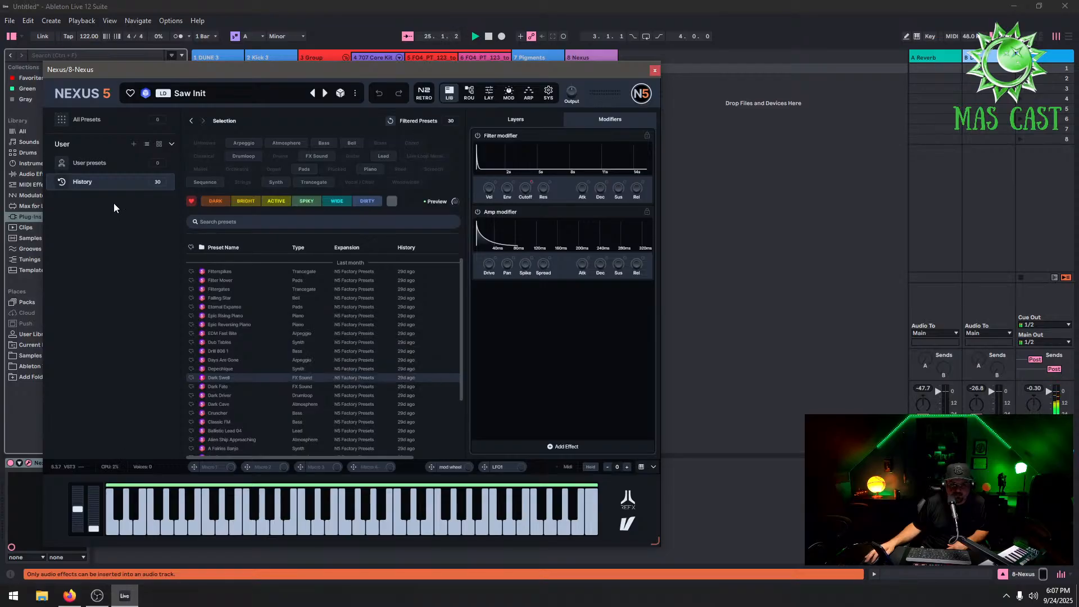
{"action": "left_click", "coordinate": [118, 167]}
{"action": "right_click", "coordinate": [118, 167]}
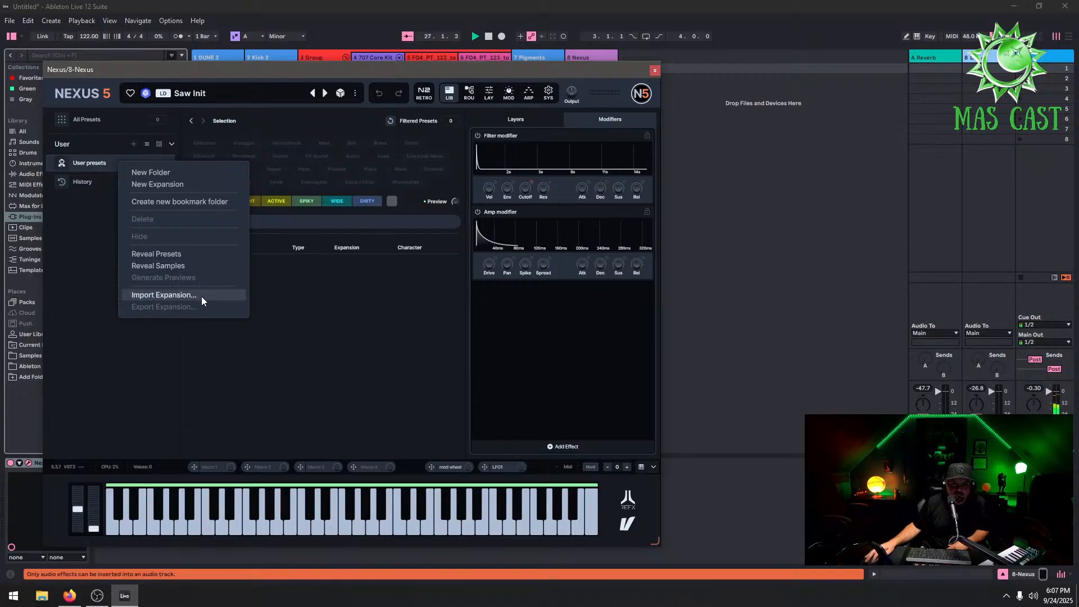
{"action": "left_click", "coordinate": [655, 71]}
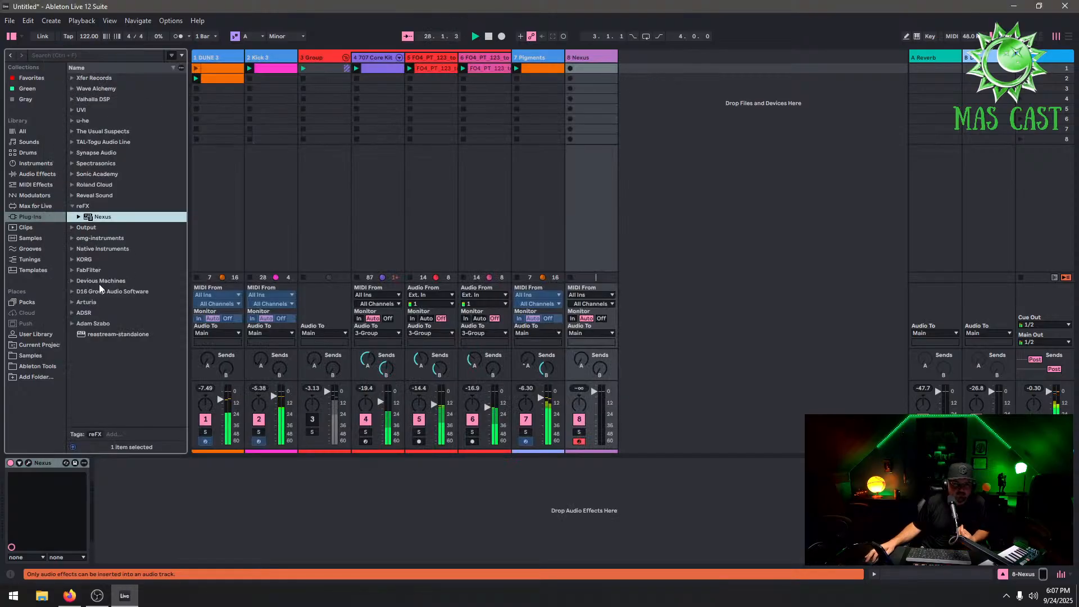
Replace the Nexus instrument on track 8 with Spire from the Reveal Sound plug-in folder
{"action": "left_click", "coordinate": [72, 196]}
{"action": "left_click", "coordinate": [72, 195]}
{"action": "left_click", "coordinate": [72, 195]}
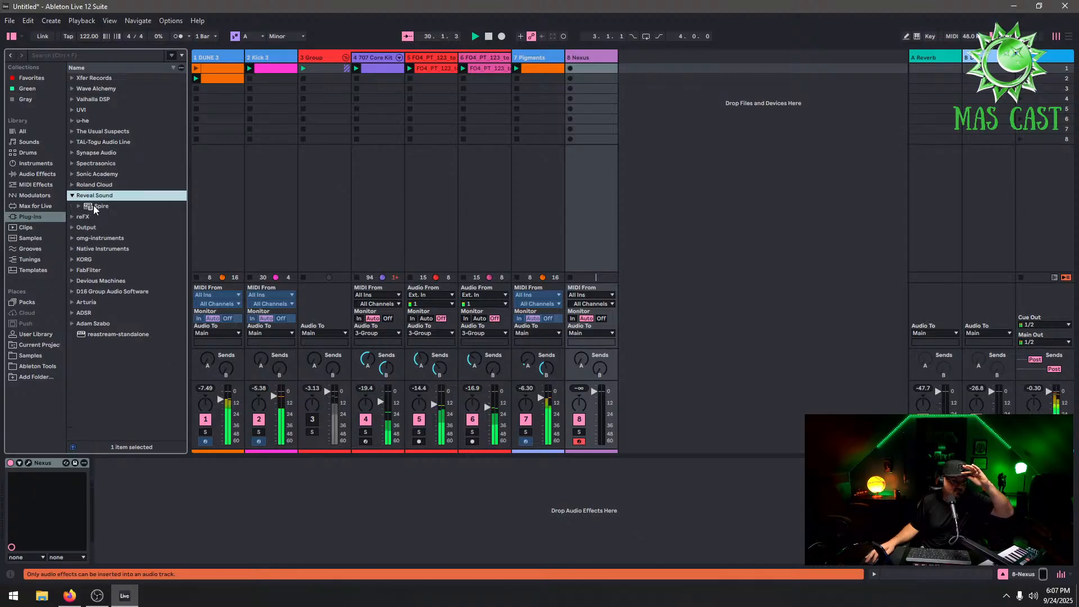
{"action": "left_click_drag", "start_coordinate": [94, 205], "coordinate": [614, 75]}
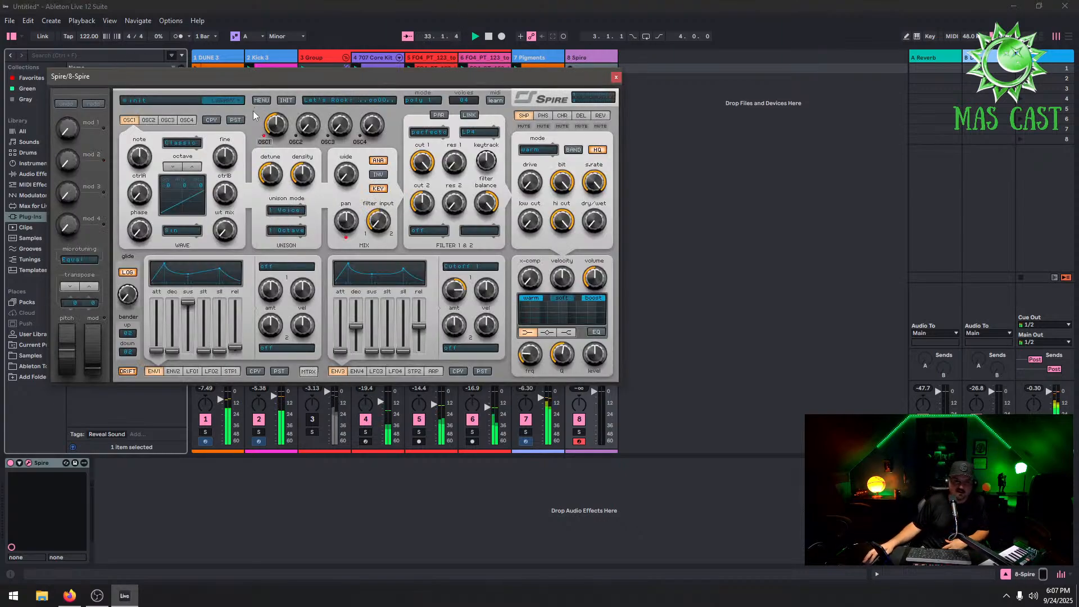
Browse Spire's Ancore Sounds Anthem Trance presets, load Bass Top 1, and close the plug-in window
{"action": "left_click_drag", "start_coordinate": [339, 75], "coordinate": [735, 194]}
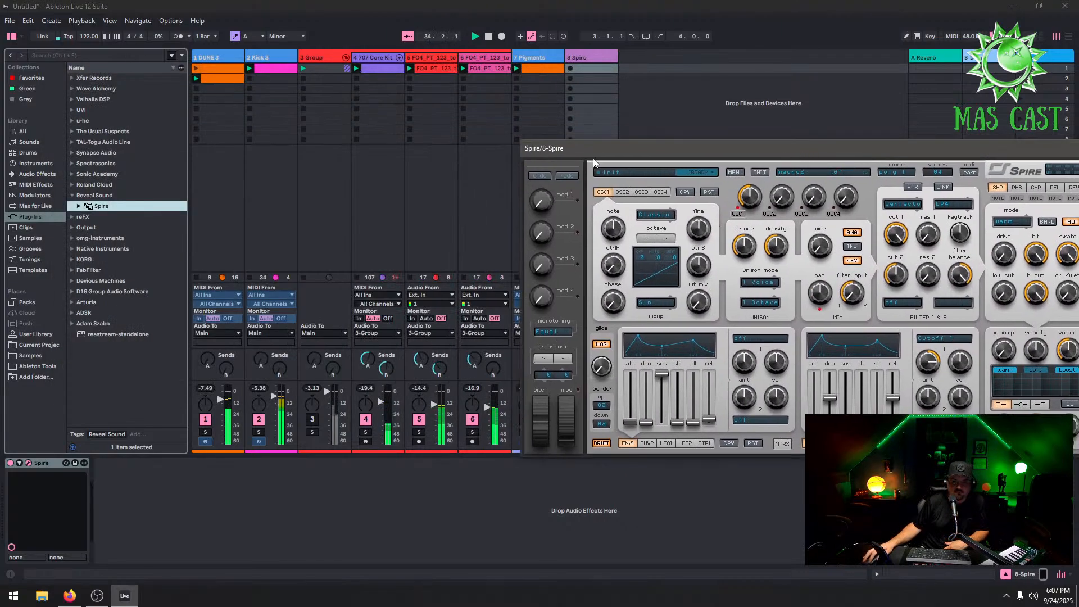
{"action": "left_click_drag", "start_coordinate": [594, 160], "coordinate": [681, 143]}
{"action": "left_click_drag", "start_coordinate": [744, 154], "coordinate": [436, 97]}
{"action": "left_click", "coordinate": [205, 420]}
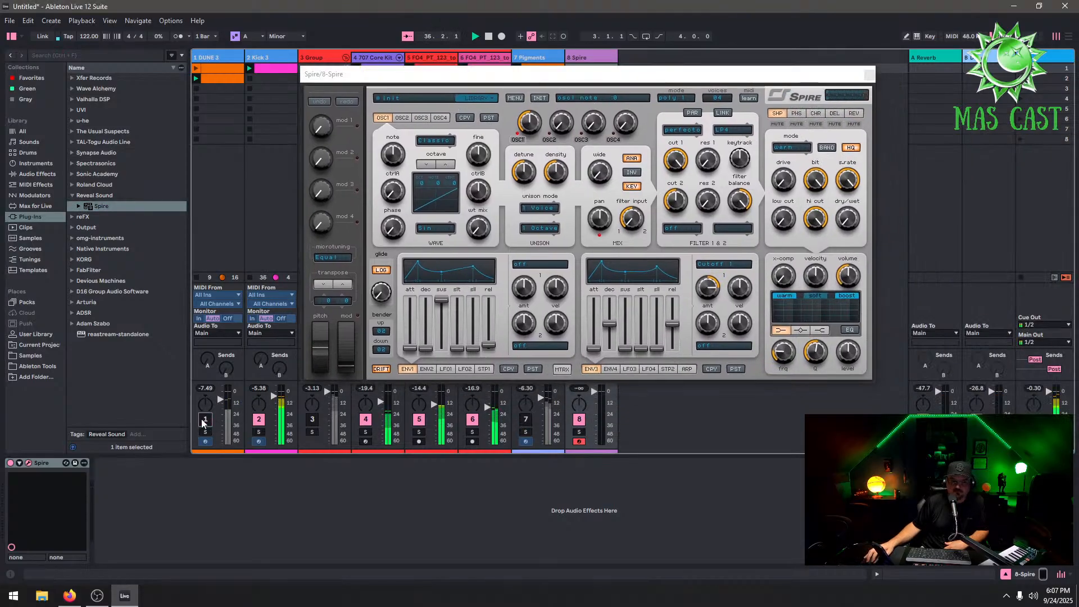
{"action": "left_click", "coordinate": [463, 98]}
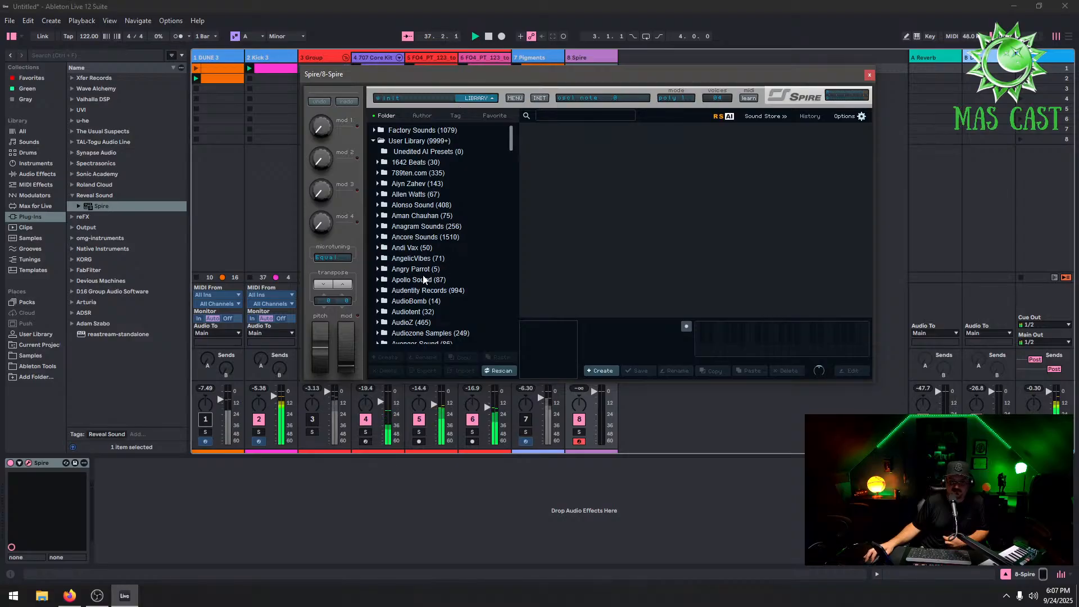
{"action": "left_click", "coordinate": [377, 247]}
{"action": "left_click", "coordinate": [375, 237]}
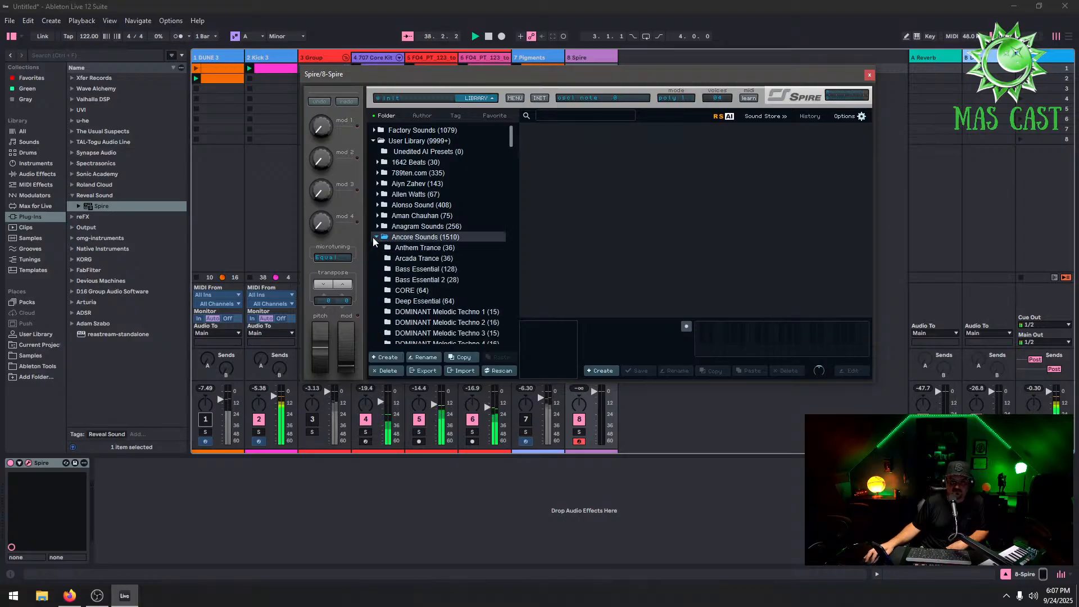
{"action": "left_click", "coordinate": [441, 248]}
{"action": "left_click", "coordinate": [540, 246]}
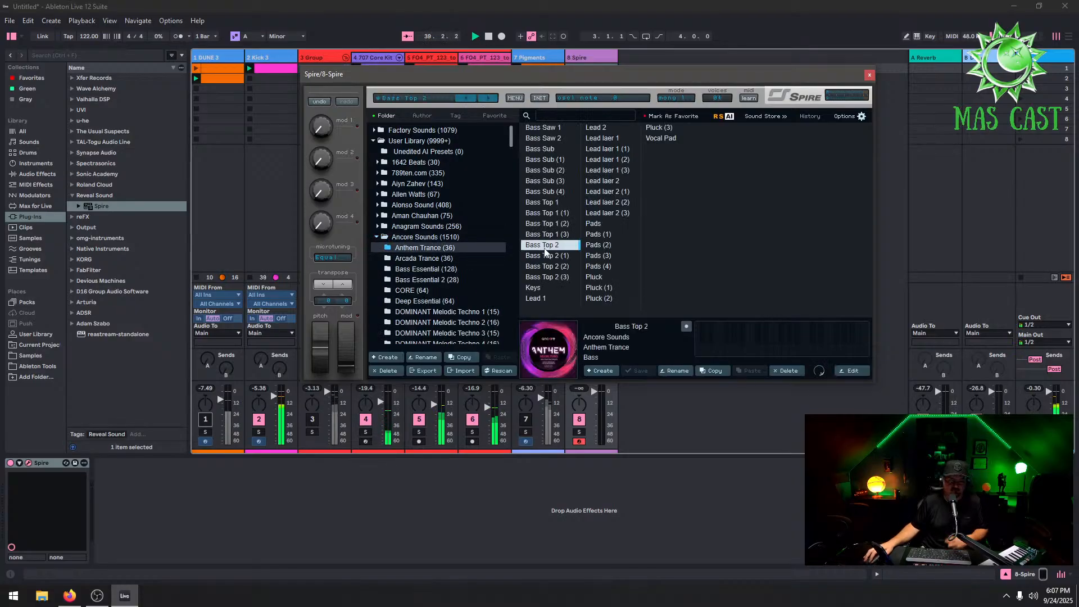
{"action": "left_click", "coordinate": [598, 267]}
{"action": "left_click", "coordinate": [548, 192]}
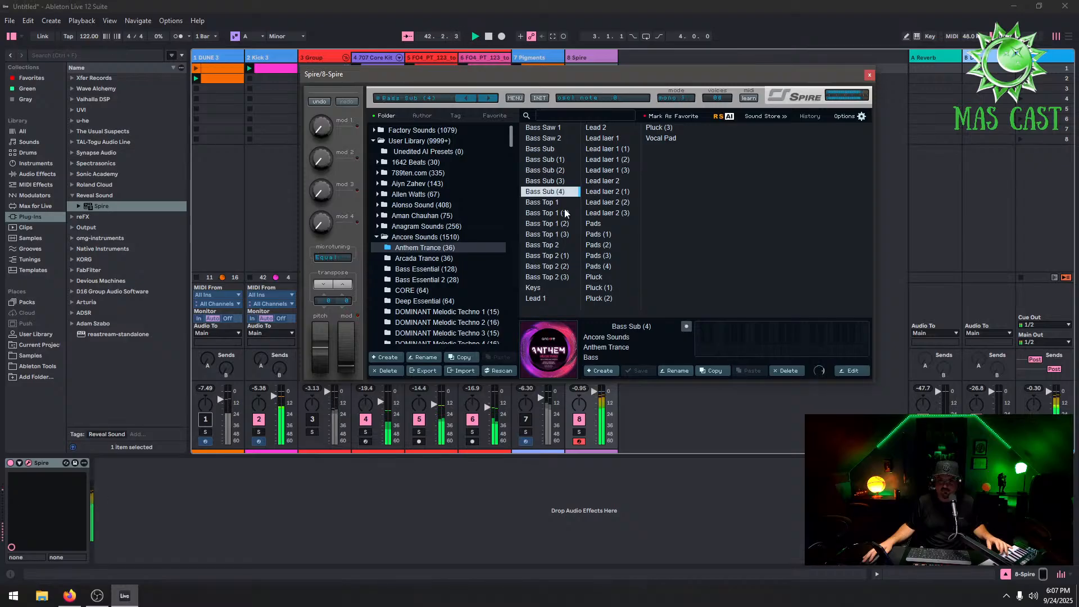
{"action": "left_click", "coordinate": [547, 203]}
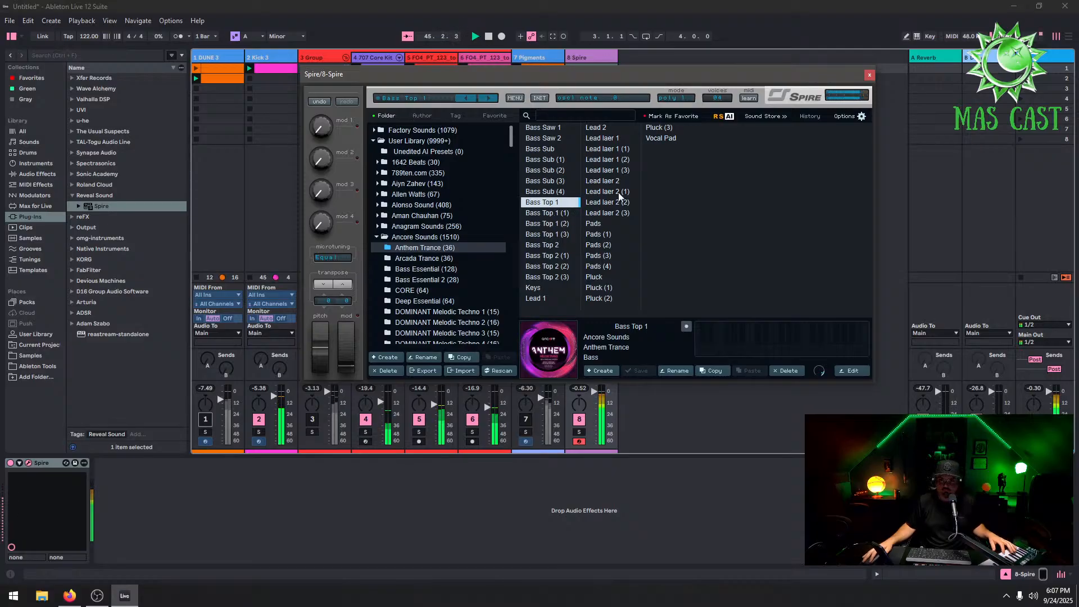
{"action": "left_click", "coordinate": [869, 74]}
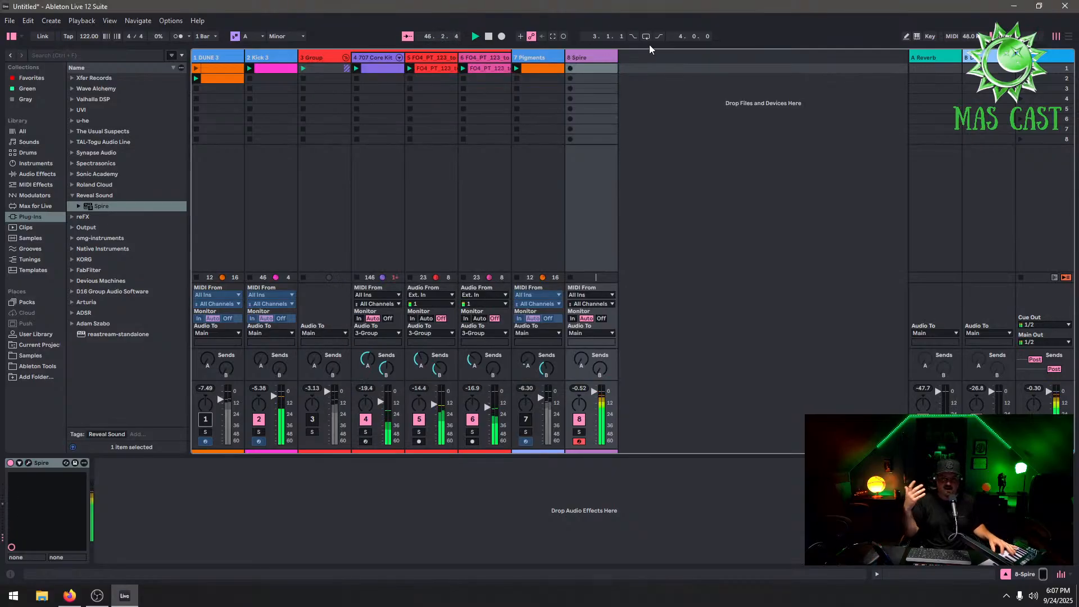
Copy the DUNE 3 clip and paste it into the first clip slot of the 8 Spire track
{"action": "right_click", "coordinate": [227, 83]}
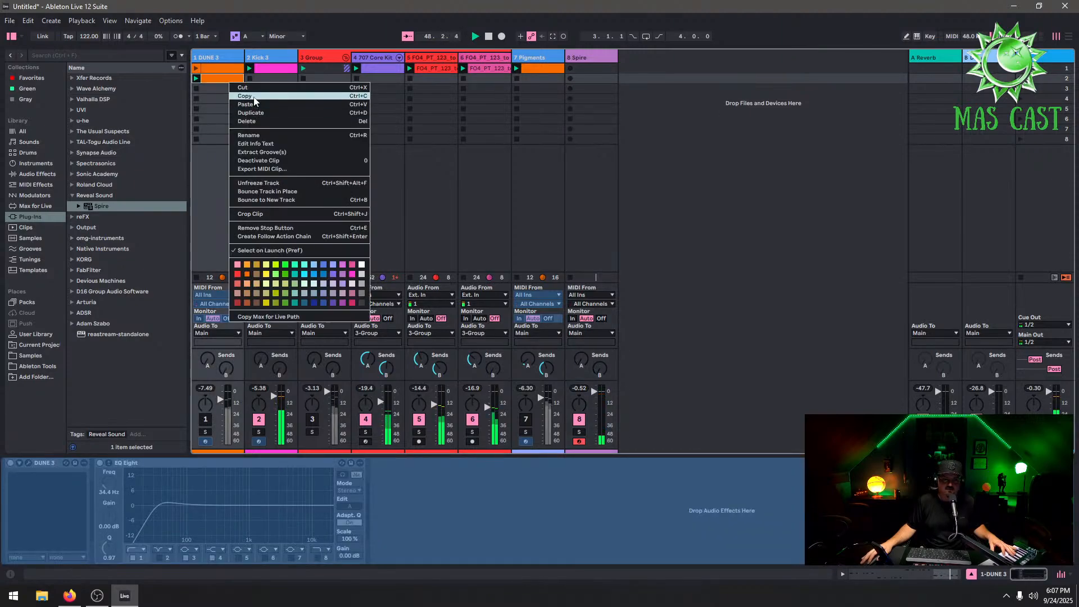
{"action": "left_click", "coordinate": [246, 96]}
{"action": "right_click", "coordinate": [585, 69]}
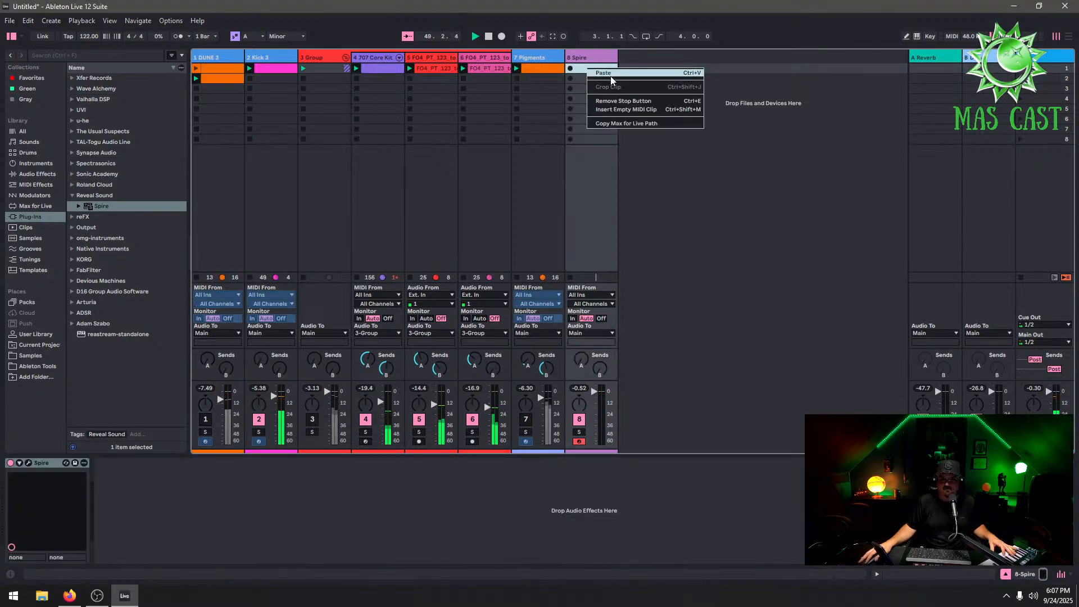
{"action": "left_click", "coordinate": [599, 73]}
Open the pasted clip and rewrite the first bar's A1 notes as a straight run of eighth notes
{"action": "double_click", "coordinate": [585, 68]}
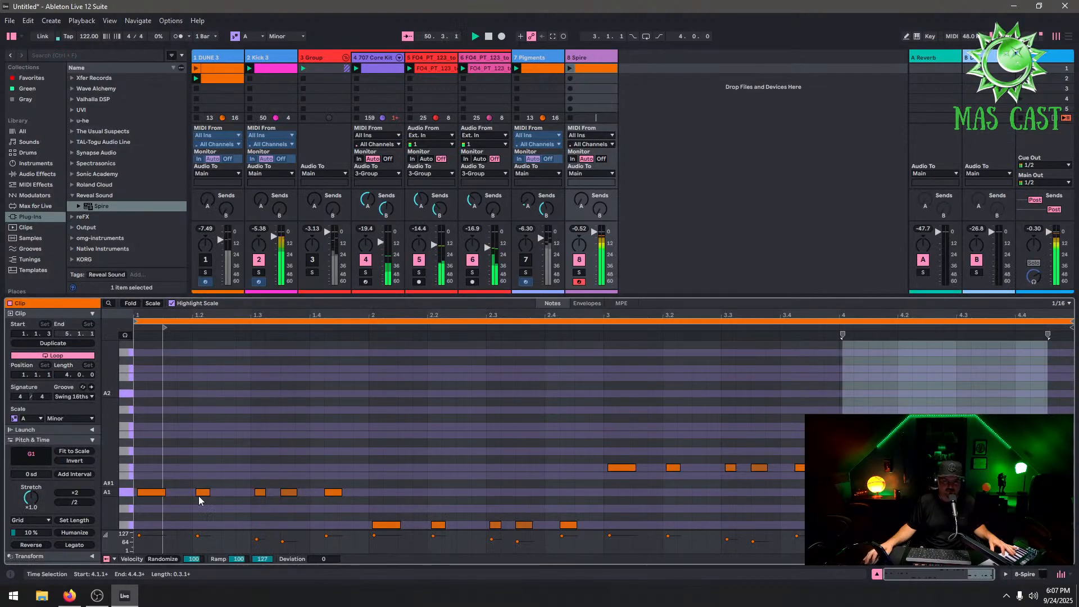
{"action": "left_click", "coordinate": [153, 494]}
{"action": "double_click", "coordinate": [153, 494]}
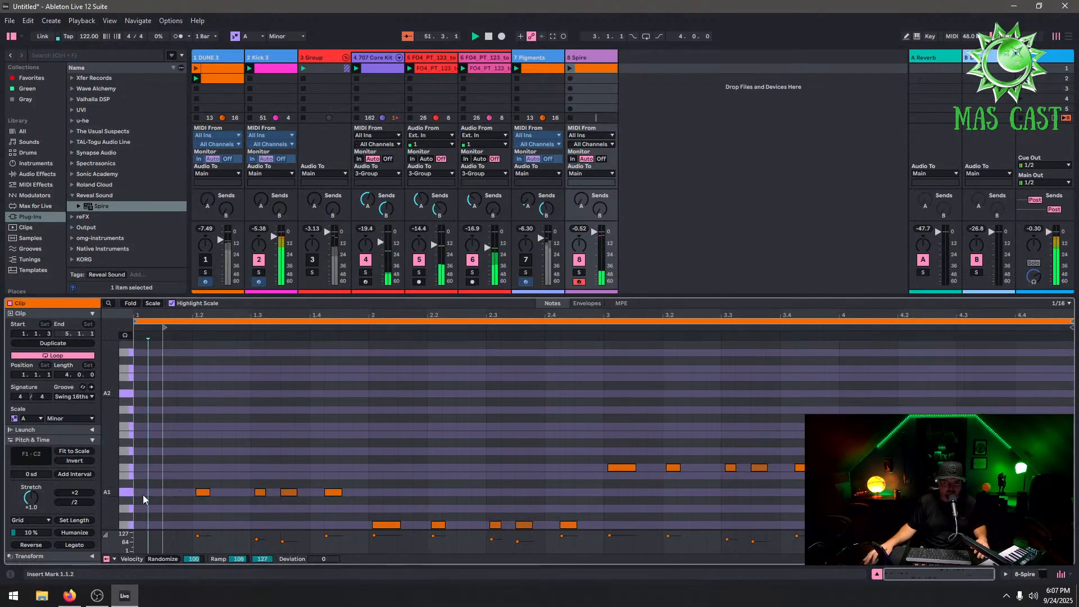
{"action": "double_click", "coordinate": [143, 495]}
{"action": "double_click", "coordinate": [169, 492]}
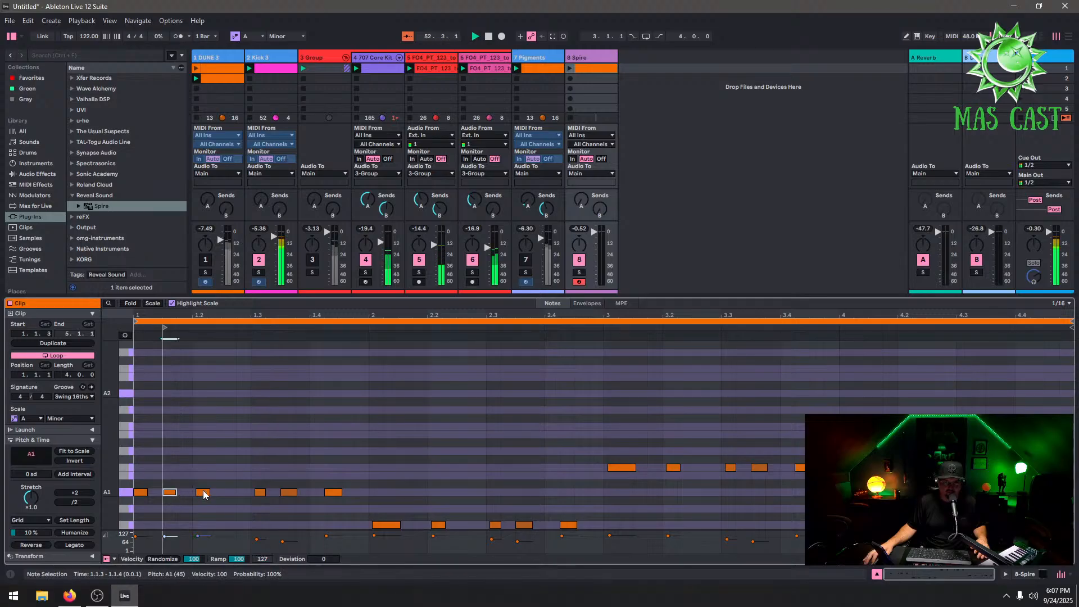
{"action": "double_click", "coordinate": [200, 492]}
{"action": "double_click", "coordinate": [229, 493]}
{"action": "double_click", "coordinate": [258, 493]}
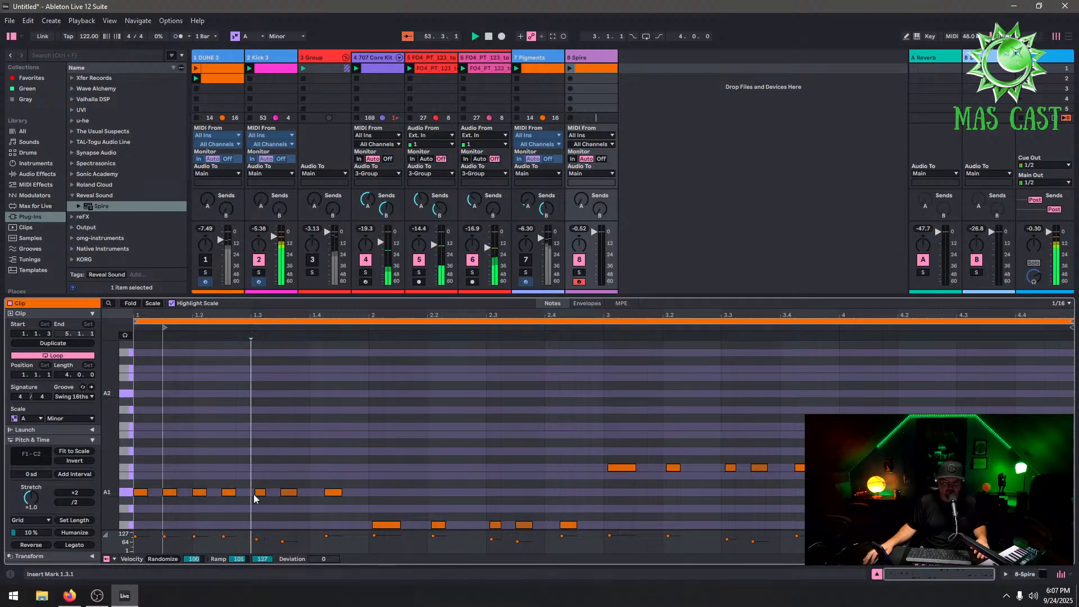
{"action": "double_click", "coordinate": [289, 492]}
{"action": "double_click", "coordinate": [289, 492]}
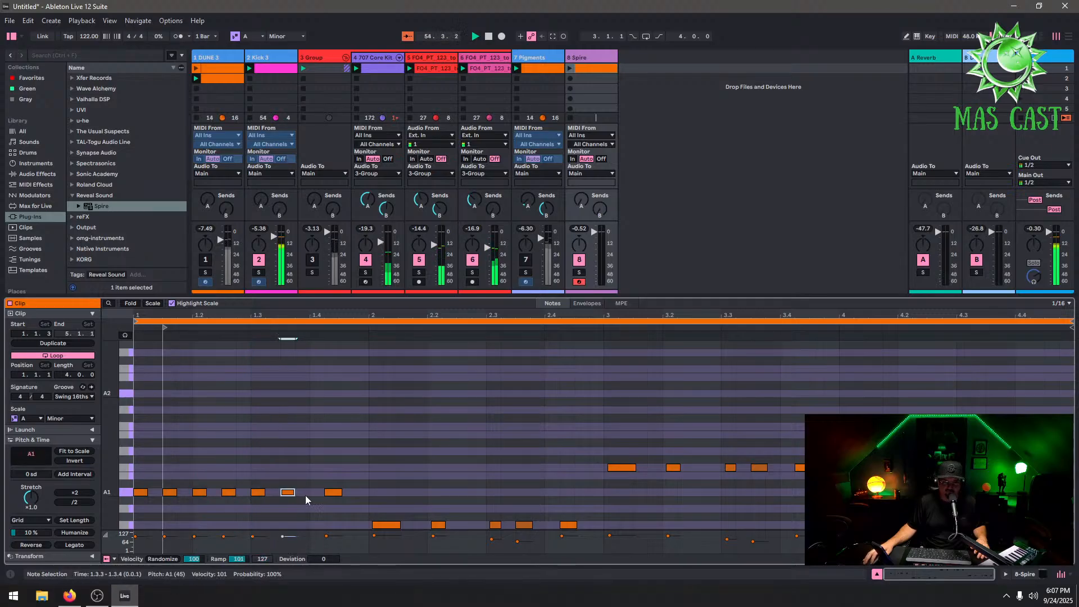
{"action": "double_click", "coordinate": [317, 492]}
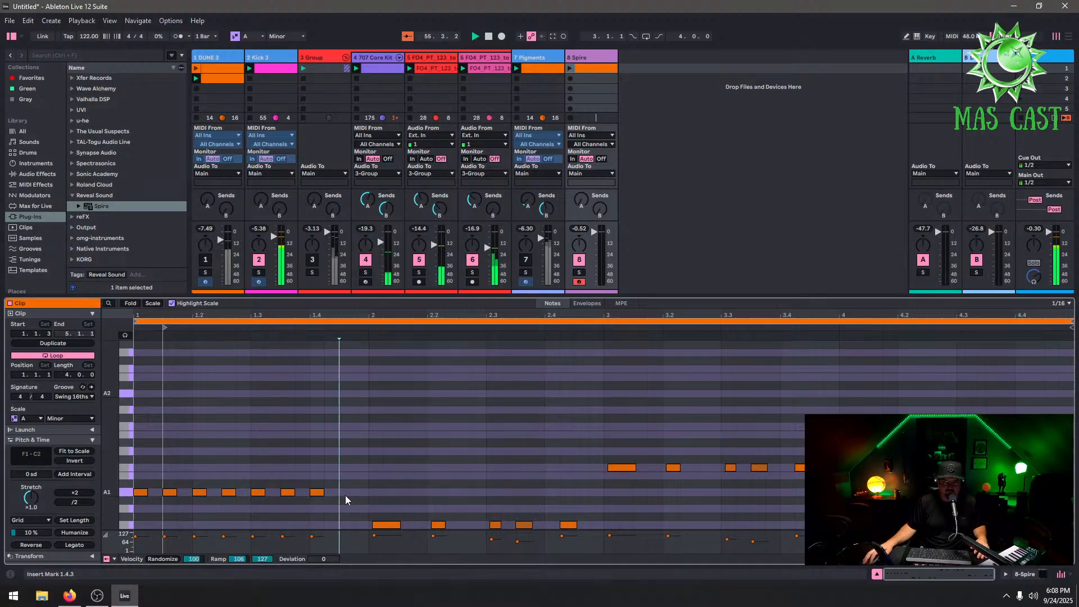
{"action": "double_click", "coordinate": [346, 492]}
Duplicate the A1 run into bar 2 and lower the copy to F1
{"action": "left_click_drag", "start_coordinate": [369, 483], "coordinate": [128, 521]}
{"action": "key", "text": "ctrl+d"}
{"action": "key", "text": "Down"}
{"action": "key", "text": "Down"}
{"action": "key", "text": "Down"}
{"action": "key", "text": "Down"}
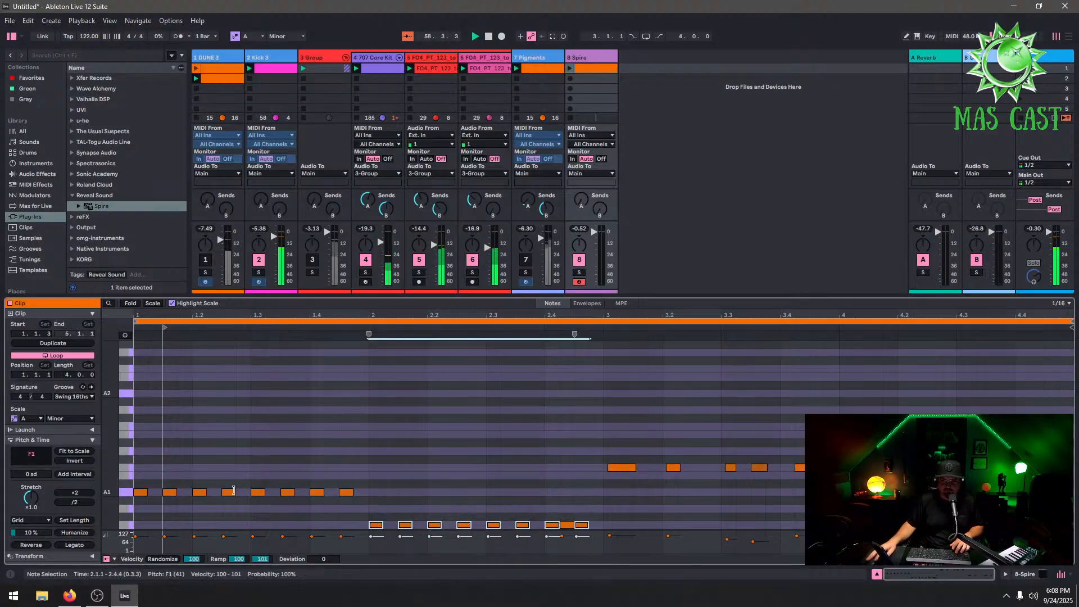
Duplicate the F1 run into bar 3 and raise the copy to C2
{"action": "left_click", "coordinate": [567, 527]}
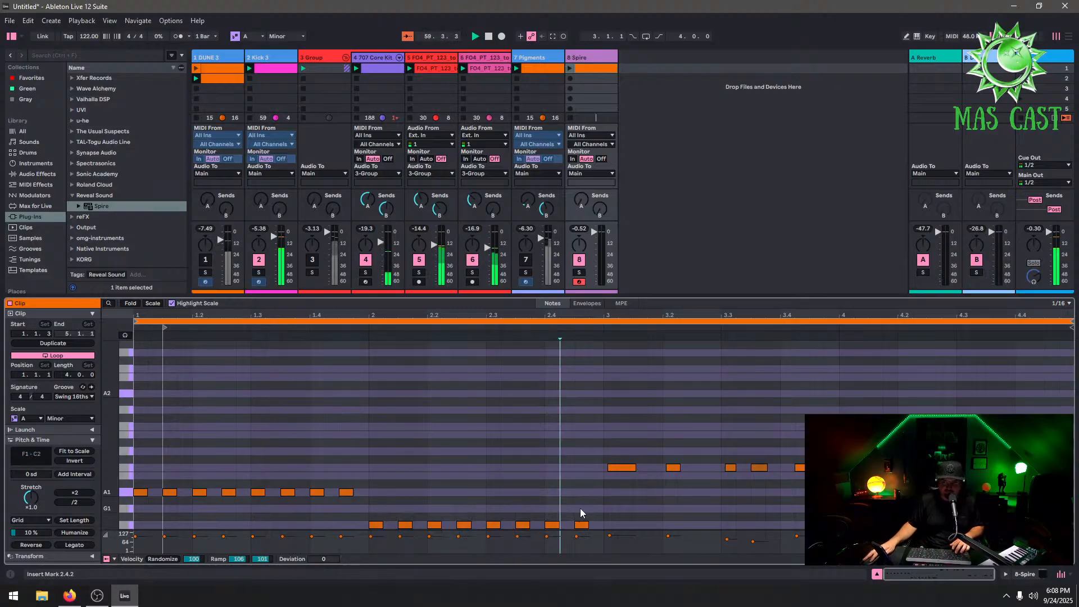
{"action": "left_click_drag", "start_coordinate": [602, 517], "coordinate": [373, 545]}
{"action": "key", "text": "ctrl+d"}
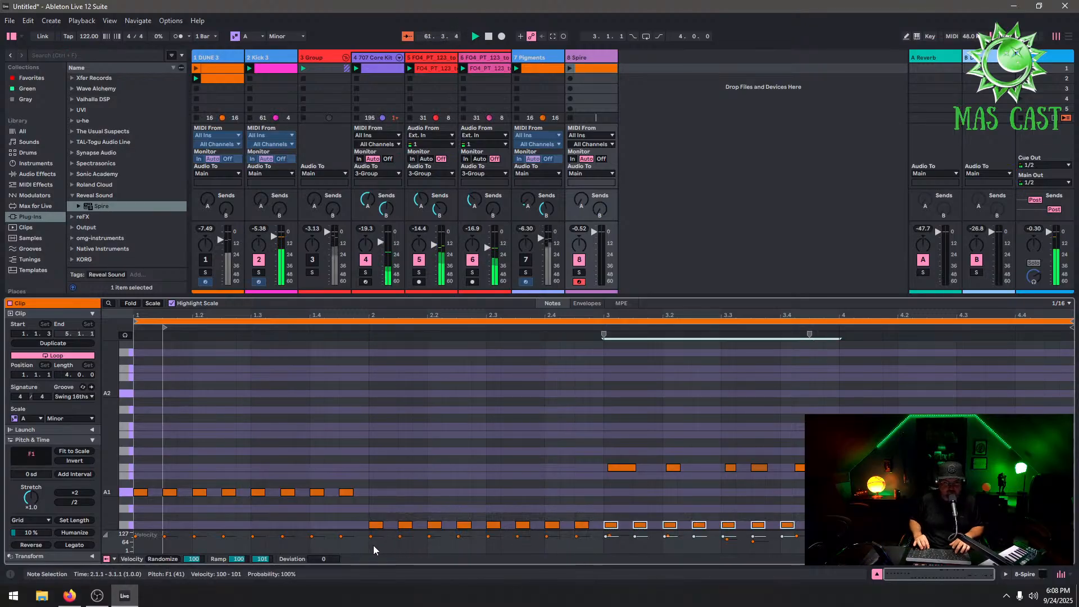
{"action": "key", "text": "Right"}
{"action": "key", "text": "Up"}
{"action": "key", "text": "Up"}
{"action": "key", "text": "Up"}
{"action": "key", "text": "Up"}
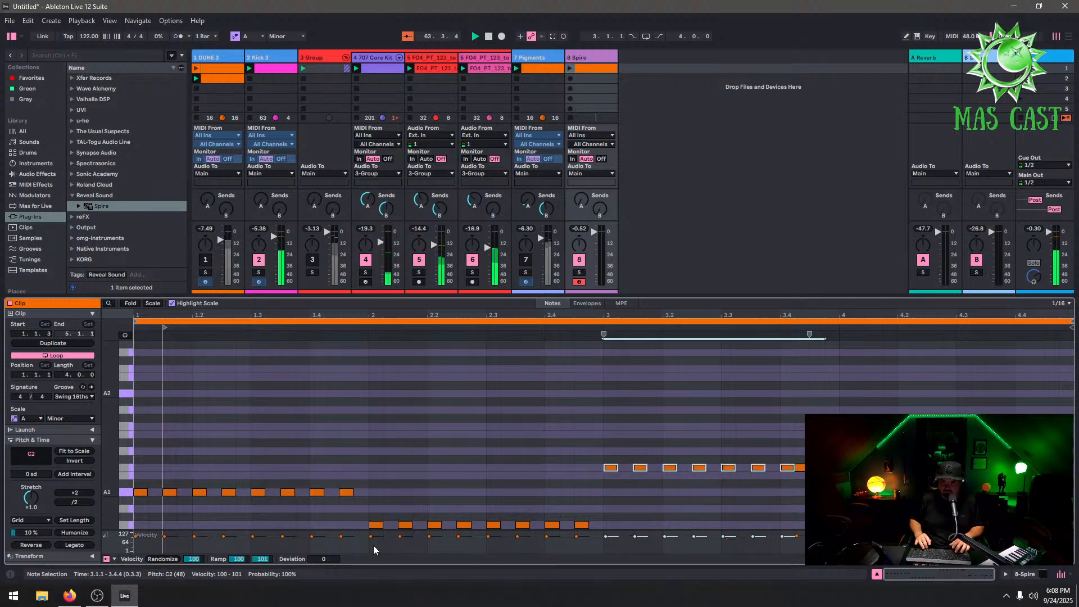
Duplicate the C2 run into bar 4, shift it one sixteenth later, and lower it to G1
{"action": "key", "text": "ctrl+d"}
{"action": "key", "text": "Right"}
{"action": "key", "text": "Right"}
{"action": "key", "text": "Right"}
{"action": "key", "text": "Down"}
{"action": "key", "text": "Left"}
{"action": "key", "text": "Left"}
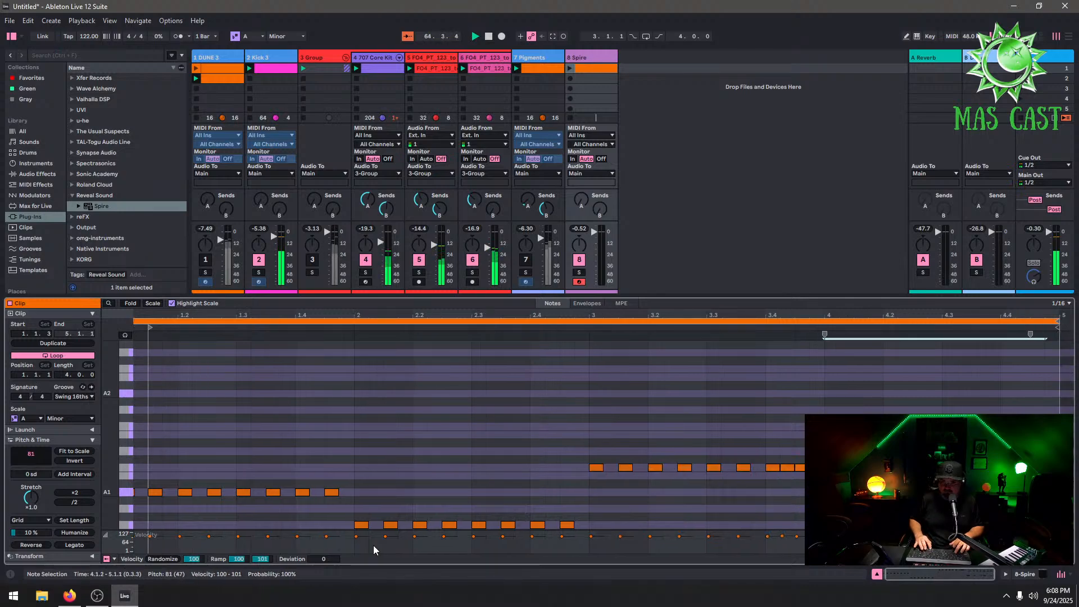
{"action": "key", "text": "Down"}
{"action": "key", "text": "Down"}
{"action": "key", "text": "Down"}
{"action": "key", "text": "Down"}
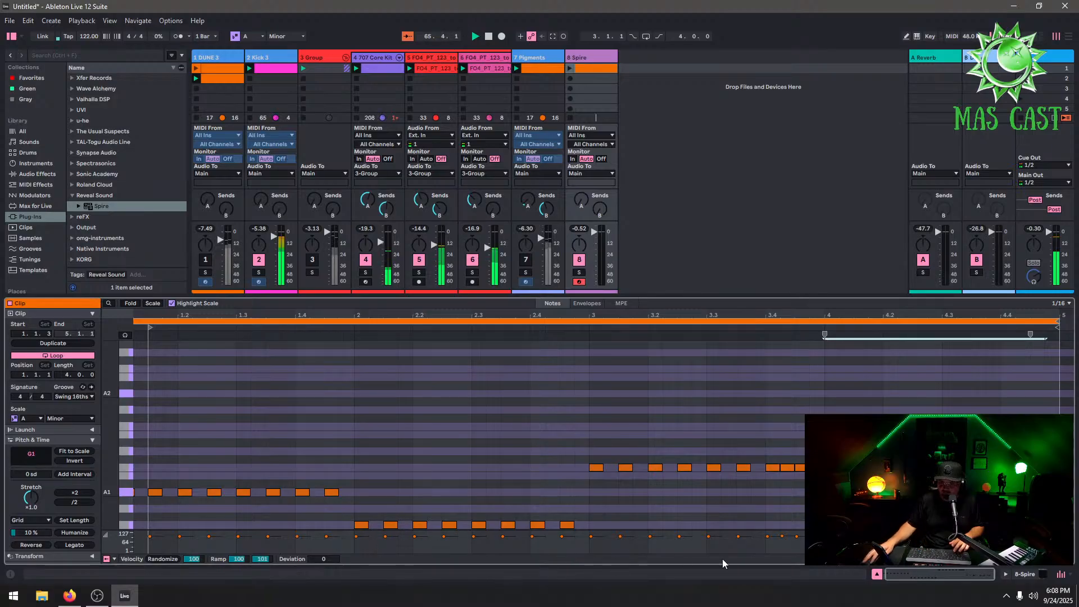
Launch the clip on the 8 Spire track
{"action": "left_click", "coordinate": [860, 475]}
{"action": "left_click", "coordinate": [782, 480]}
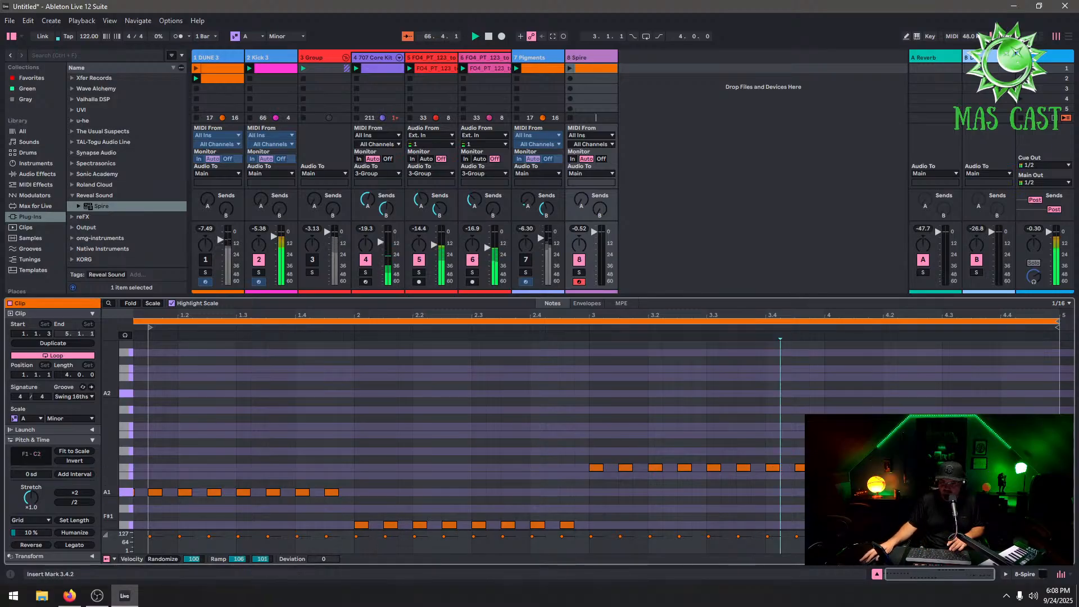
{"action": "left_click", "coordinate": [1021, 497]}
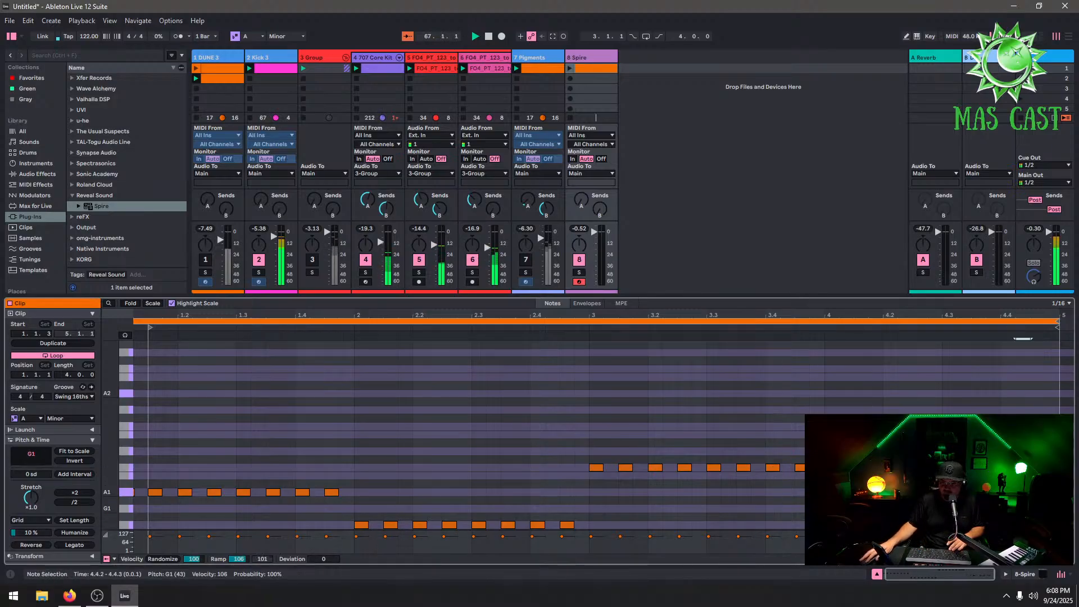
{"action": "left_click", "coordinate": [570, 69]}
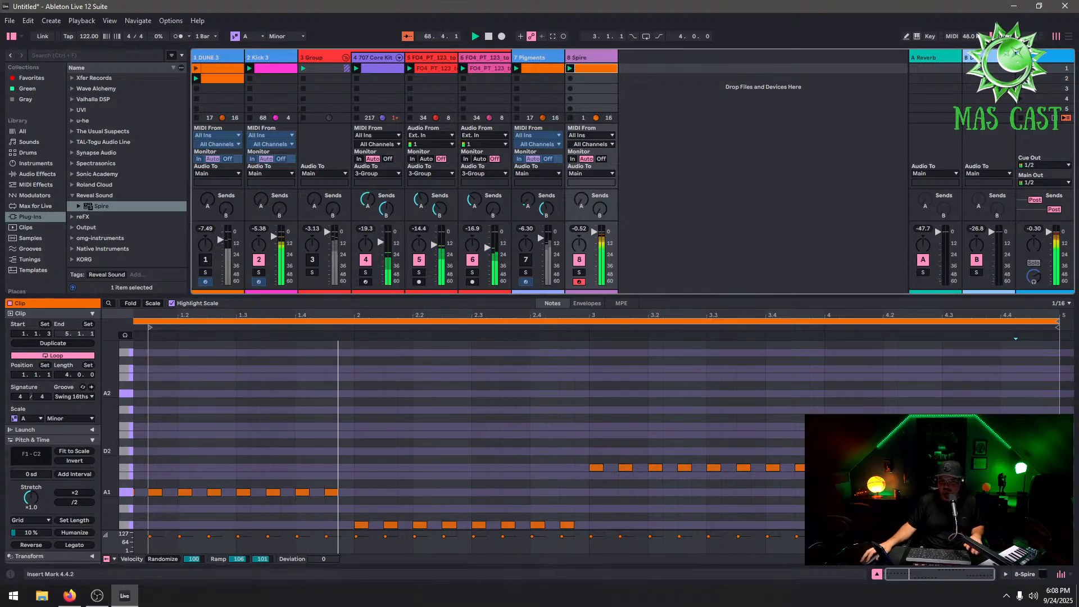
Select all notes in the Spire clip, transpose them up two octaves, and re-enable the DUNE 3 track
{"action": "key", "text": "ctrl+a"}
{"action": "mouse_move", "coordinate": [66, 599]}
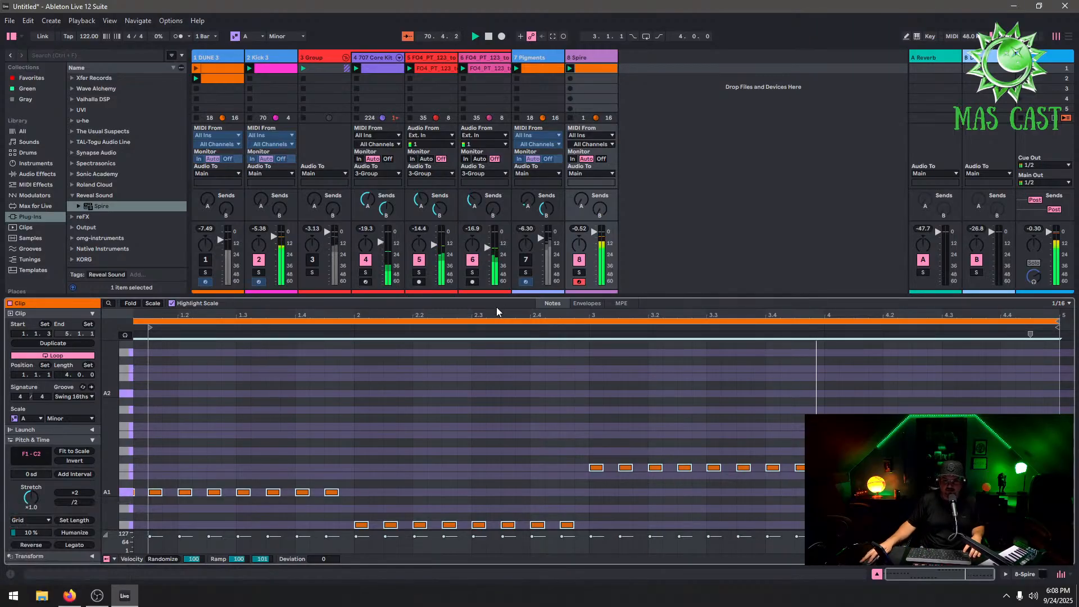
{"action": "scroll", "coordinate": [1011, 464], "scroll_direction": "left", "scroll_amount": 1}
{"action": "left_click_drag", "start_coordinate": [1002, 463], "coordinate": [1016, 463]}
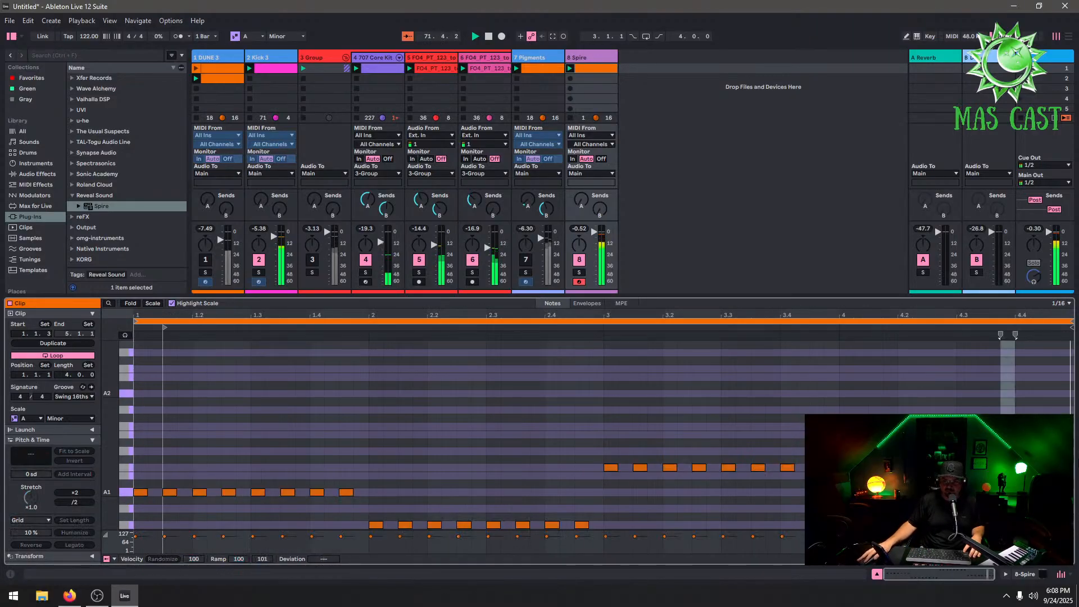
{"action": "left_click", "coordinate": [1072, 464]}
{"action": "key", "text": "ctrl+a"}
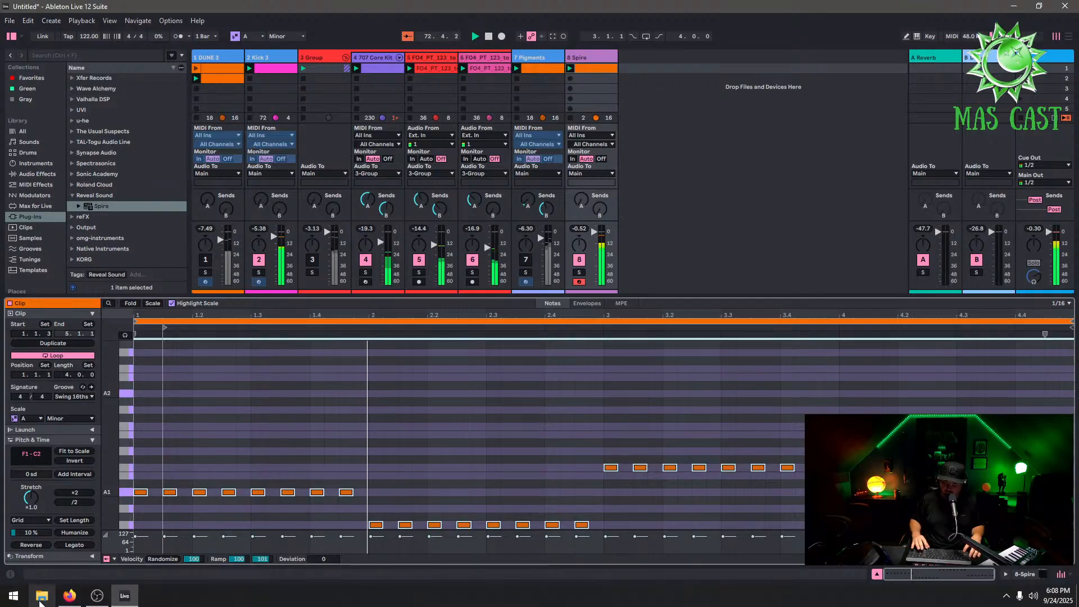
{"action": "key", "text": "shift+Up"}
{"action": "key", "text": "shift+Up"}
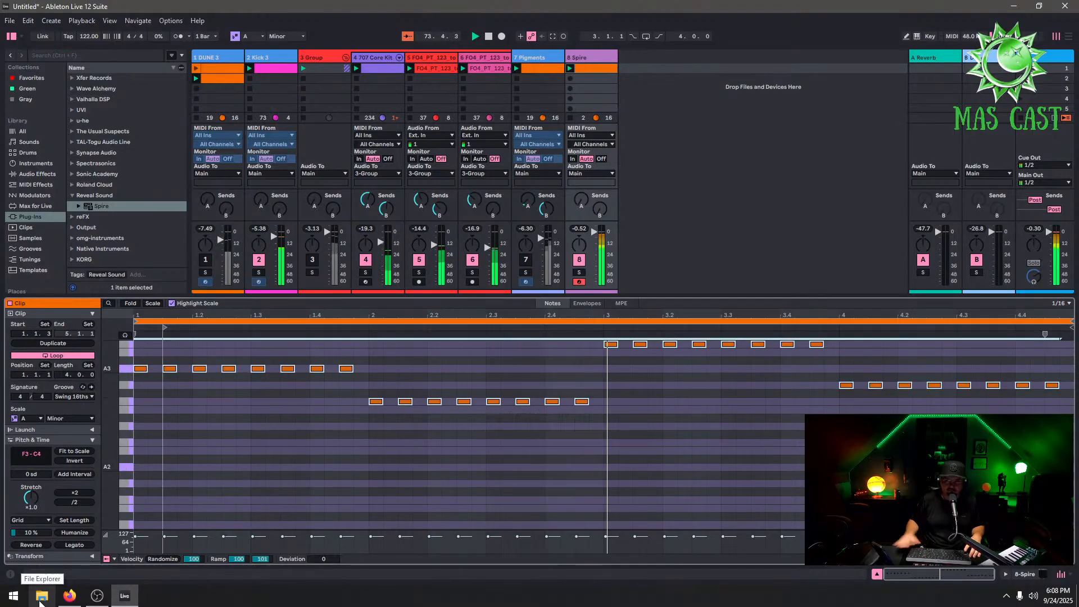
{"action": "scroll", "coordinate": [665, 431], "scroll_direction": "up", "scroll_amount": 3}
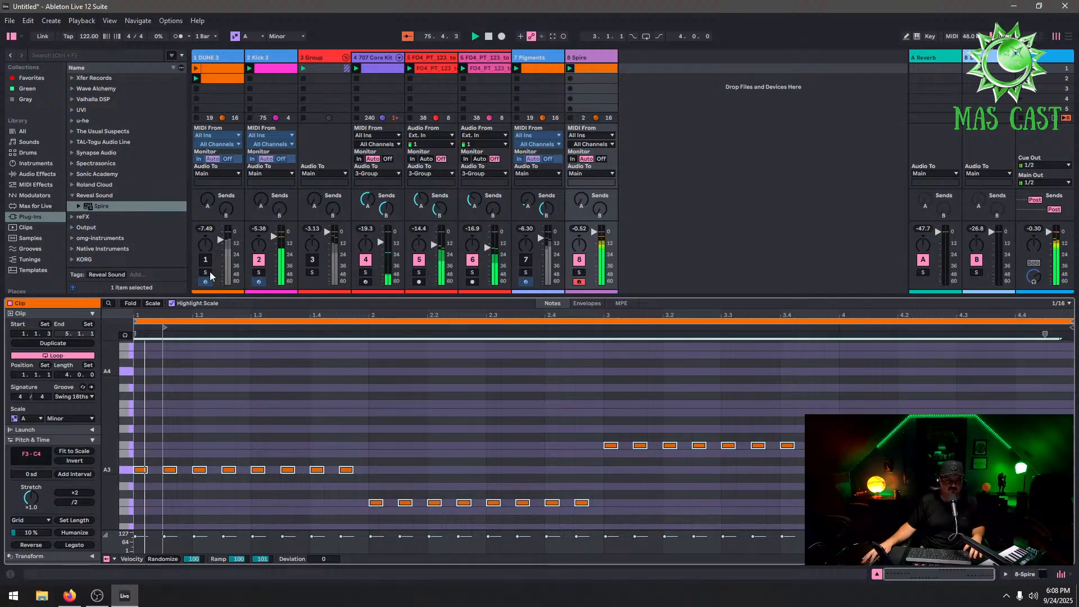
{"action": "left_click", "coordinate": [206, 259]}
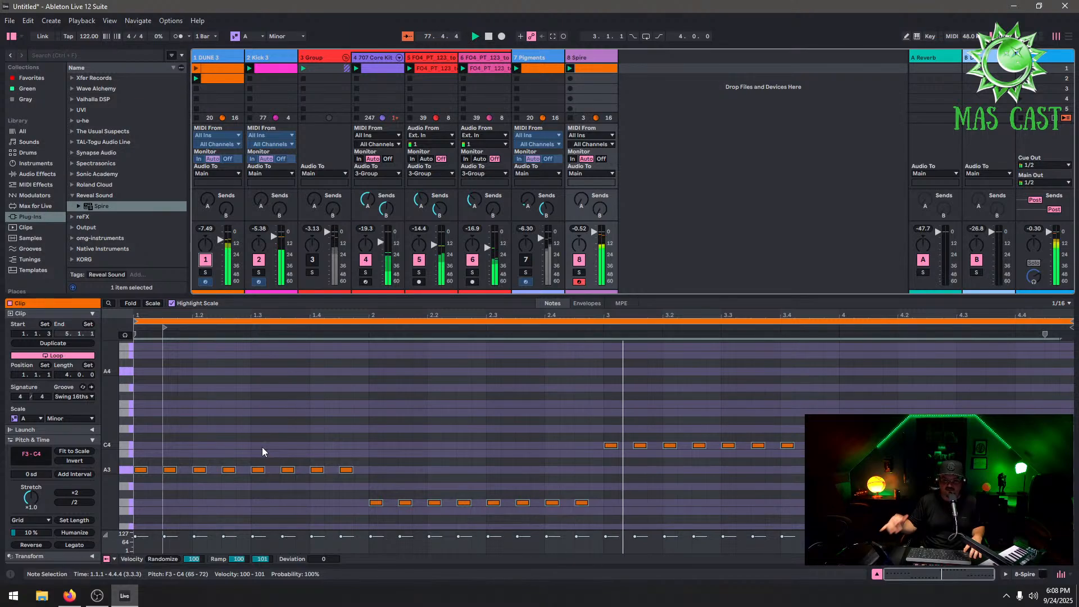
Fill the gaps in the first bar's A3 line so it becomes continuous sixteenth notes
{"action": "double_click", "coordinate": [154, 470]}
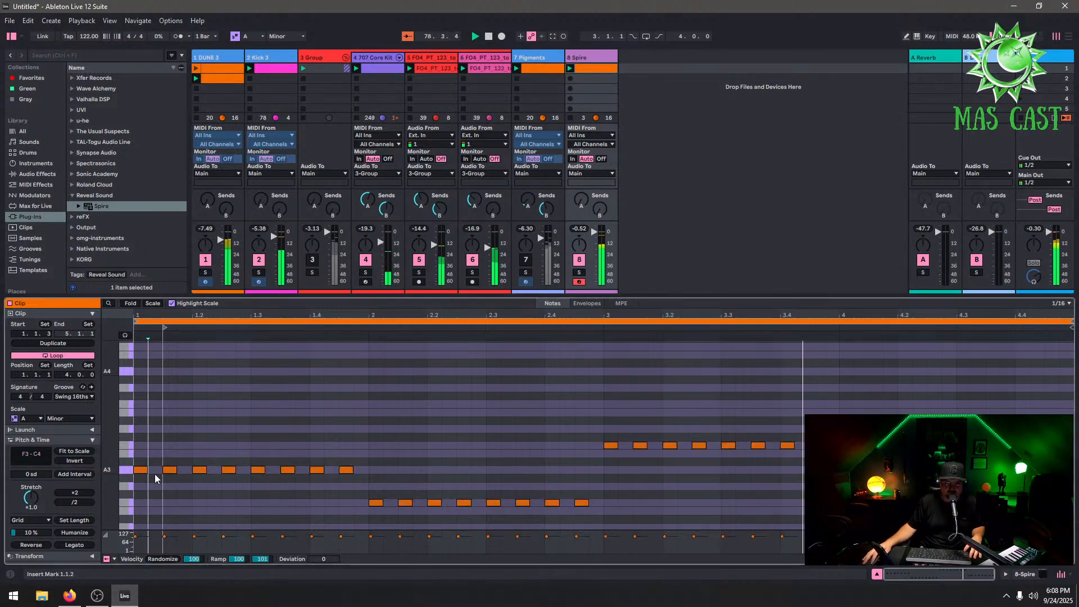
{"action": "double_click", "coordinate": [184, 470]}
{"action": "double_click", "coordinate": [214, 469]}
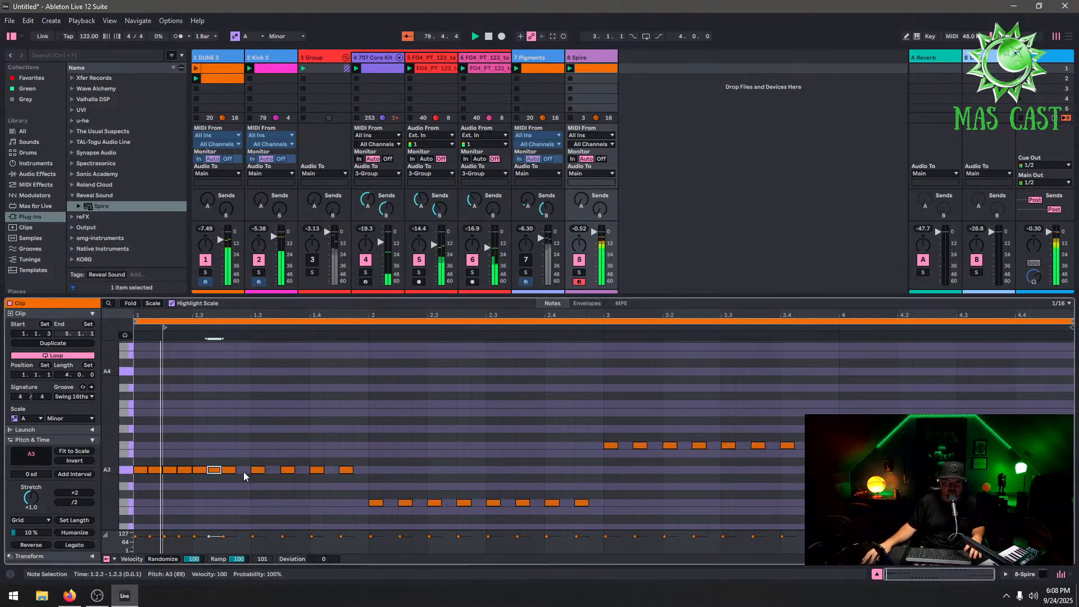
{"action": "double_click", "coordinate": [243, 470]}
{"action": "double_click", "coordinate": [272, 470]}
{"action": "double_click", "coordinate": [301, 469]}
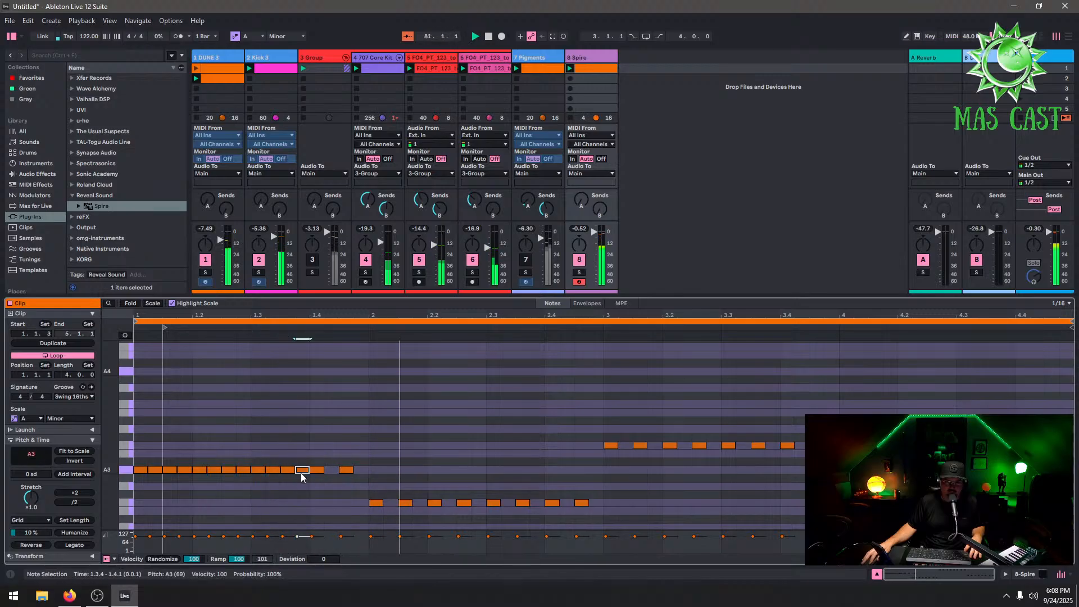
{"action": "double_click", "coordinate": [331, 470]}
{"action": "double_click", "coordinate": [360, 470]}
{"action": "left_click", "coordinate": [364, 454]}
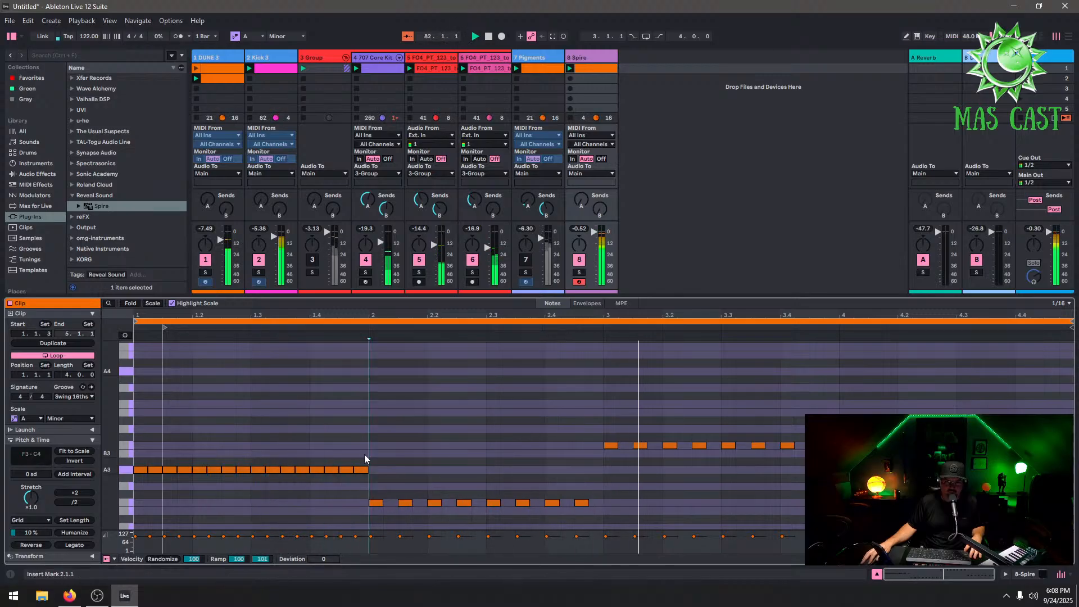
Duplicate the first bar's A3 sixteenth run into bar 2 and lower the copy to F3
{"action": "left_click_drag", "start_coordinate": [364, 453], "coordinate": [137, 500]}
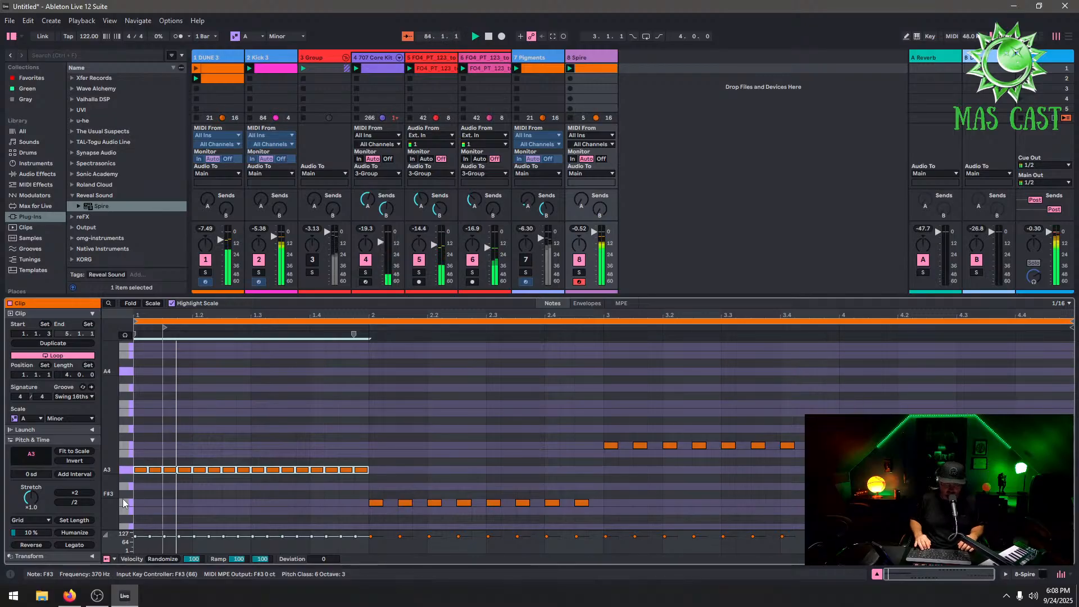
{"action": "key", "text": "ctrl+d"}
{"action": "key", "text": "Down"}
{"action": "key", "text": "Down"}
{"action": "key", "text": "Down"}
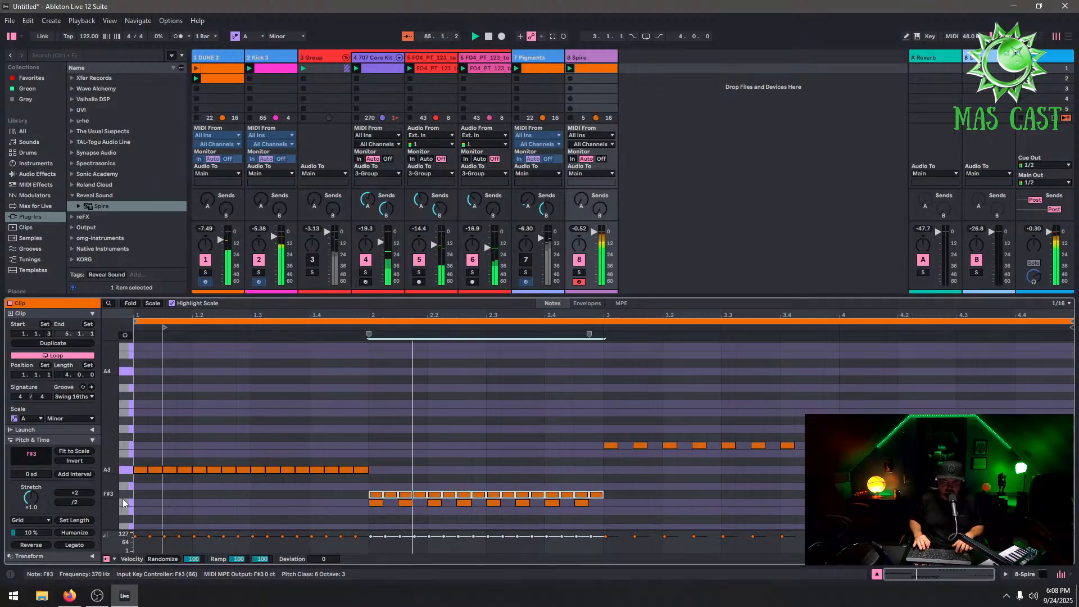
{"action": "key", "text": "Down"}
Duplicate the F3 run into bar 3 raised to B3, then duplicate that into bar 4 lowered to G3
{"action": "key", "text": "ctrl+d"}
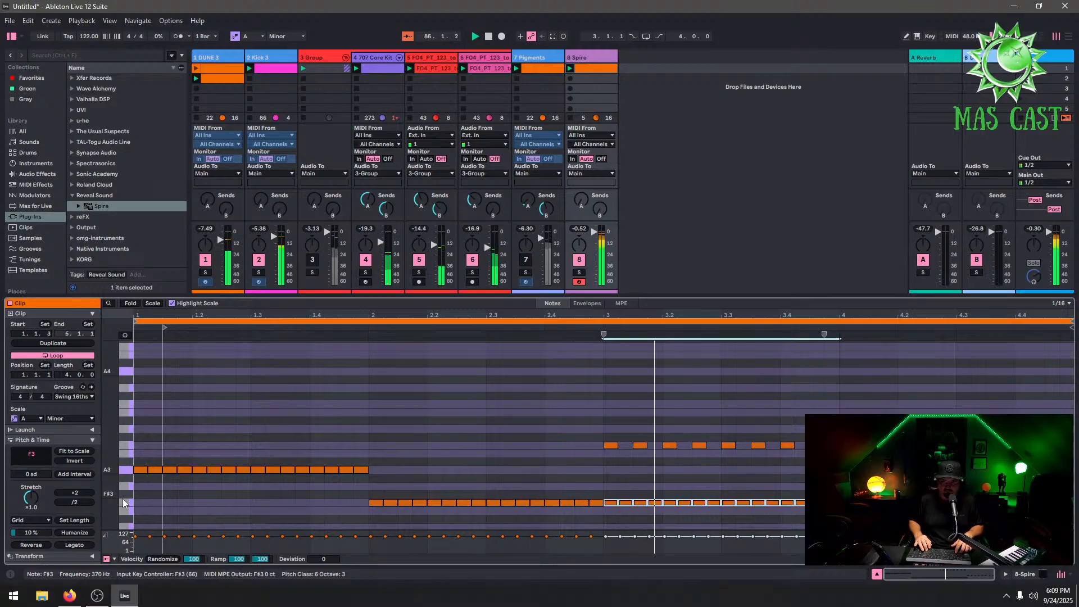
{"action": "key", "text": "Up"}
{"action": "key", "text": "Up"}
{"action": "key", "text": "Up"}
{"action": "key", "text": "Up"}
{"action": "key", "text": "Up"}
{"action": "key", "text": "Up"}
{"action": "key", "text": "Up"}
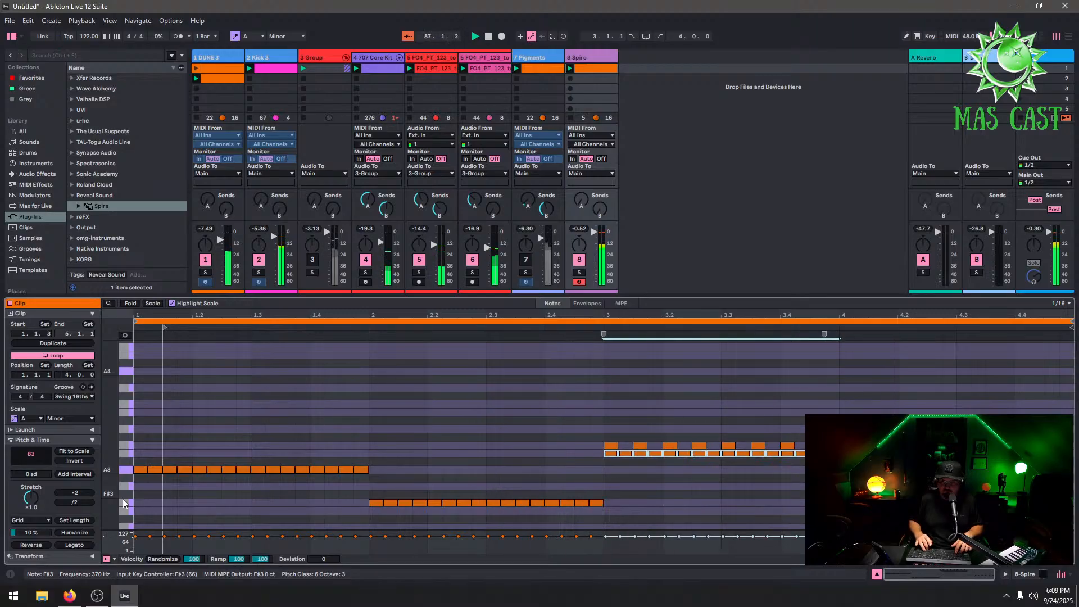
{"action": "key", "text": "ctrl+d"}
{"action": "key", "text": "Down"}
{"action": "key", "text": "Down"}
{"action": "key", "text": "Down"}
{"action": "key", "text": "Down"}
{"action": "key", "text": "Down"}
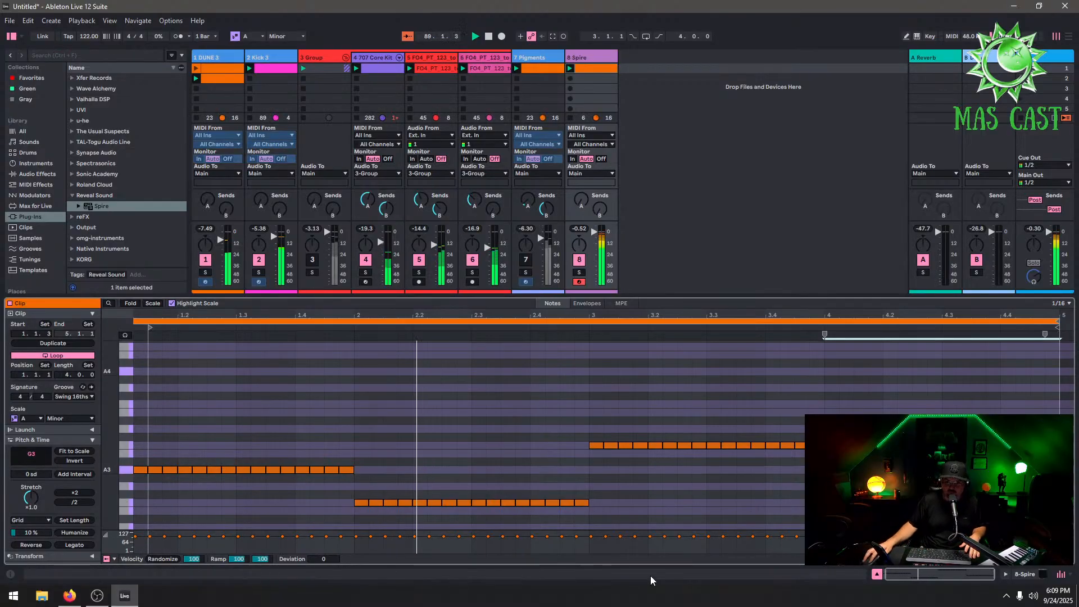
Select alternating notes in the bar 1 A3 run and bar 2 F3 run and shift them up one octave
{"action": "left_click", "coordinate": [214, 440]}
{"action": "left_click", "coordinate": [154, 470]}
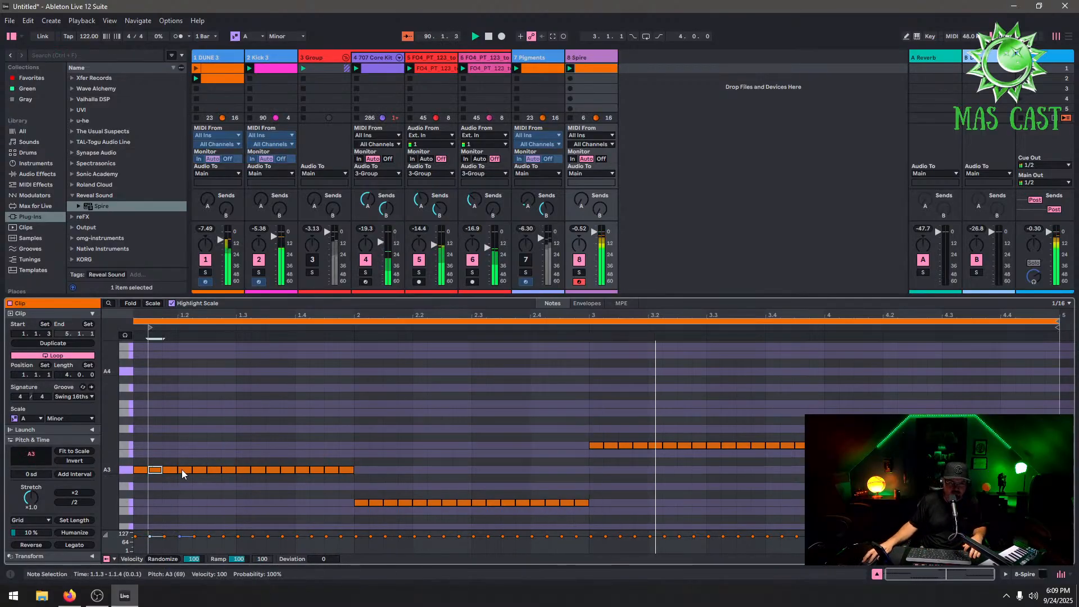
{"action": "left_click", "coordinate": [185, 470], "text": "shift"}
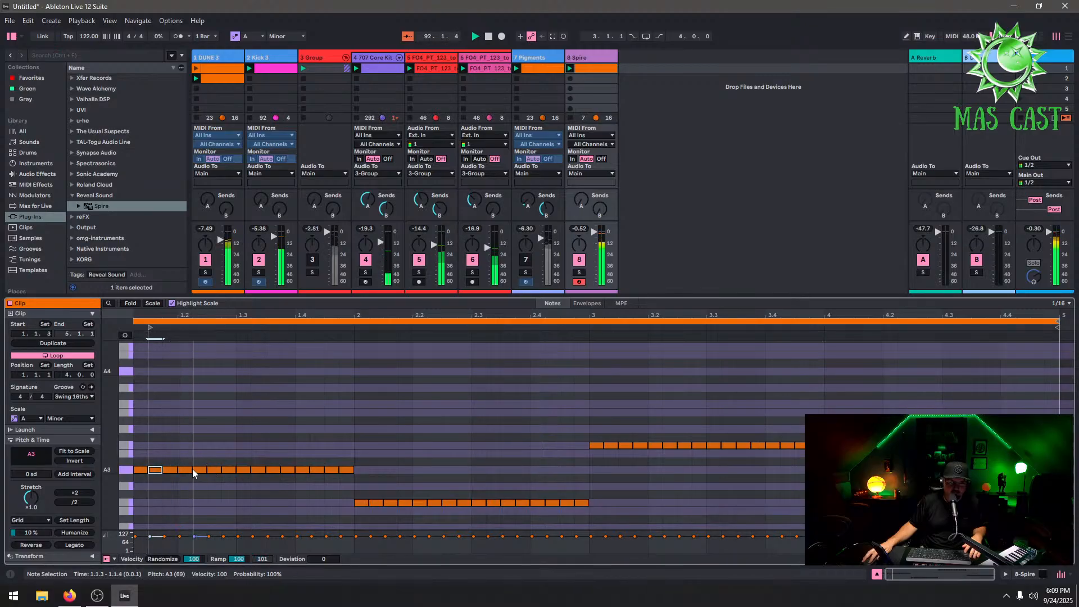
{"action": "left_click", "coordinate": [199, 470], "text": "shift"}
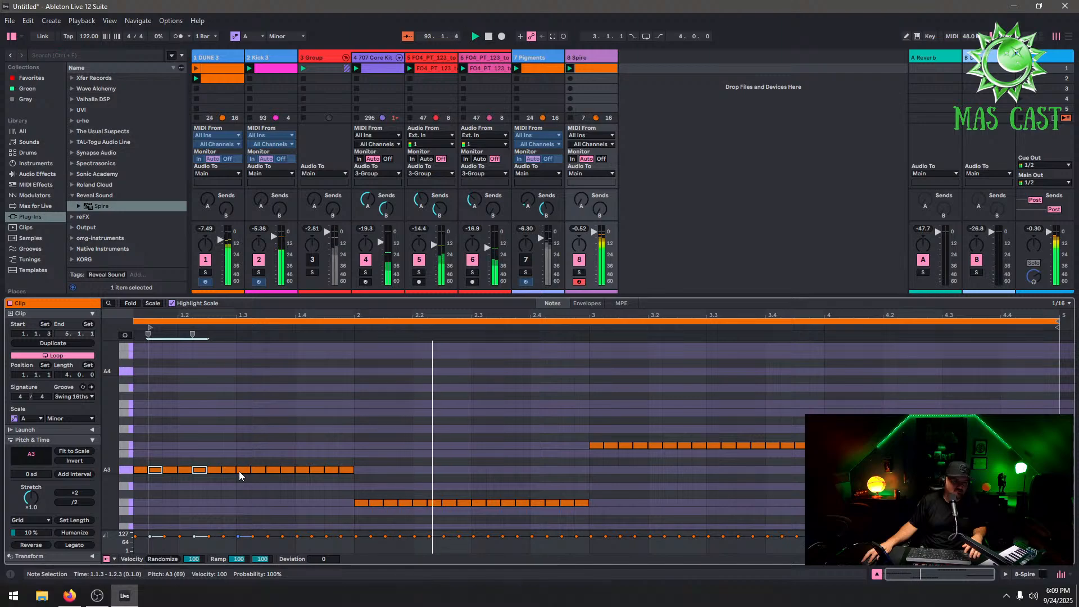
{"action": "left_click", "coordinate": [228, 470], "text": "shift"}
{"action": "left_click", "coordinate": [273, 469], "text": "shift"}
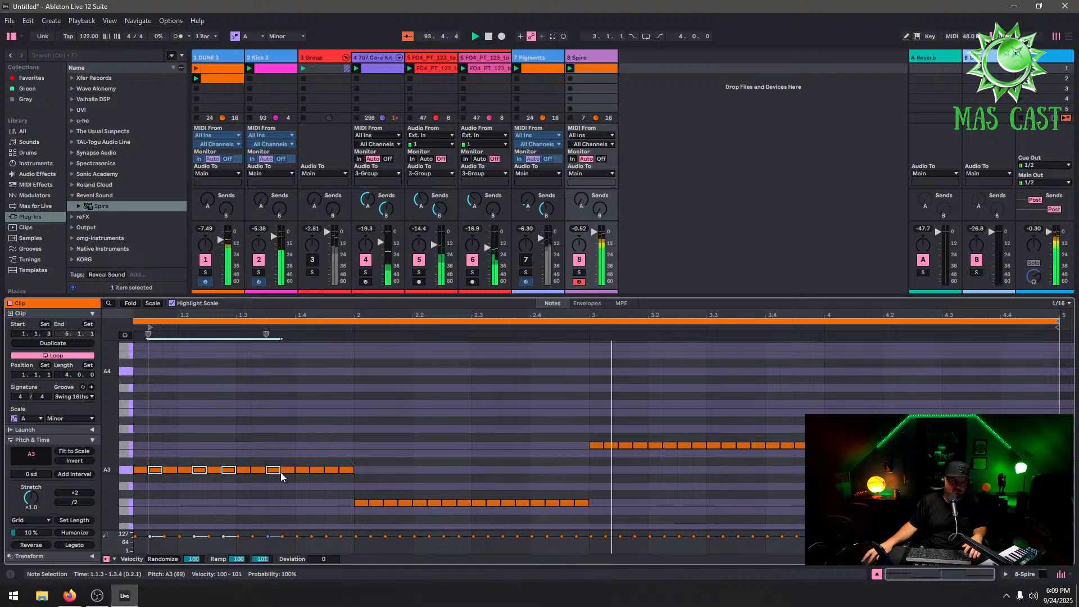
{"action": "left_click", "coordinate": [316, 469], "text": "shift"}
{"action": "left_click", "coordinate": [346, 469], "text": "shift"}
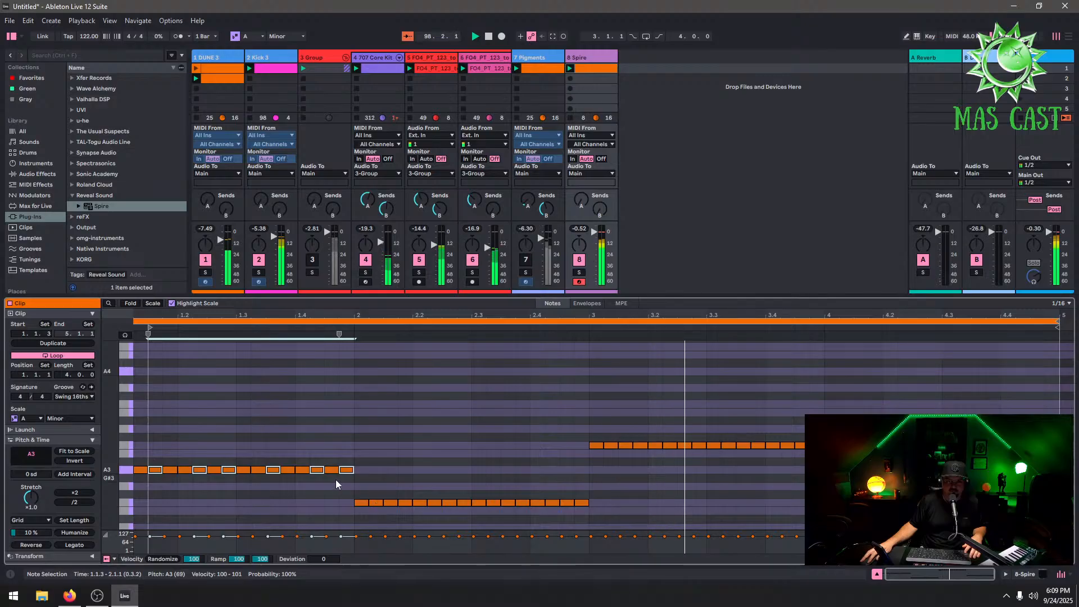
{"action": "left_click", "coordinate": [373, 503], "text": "shift"}
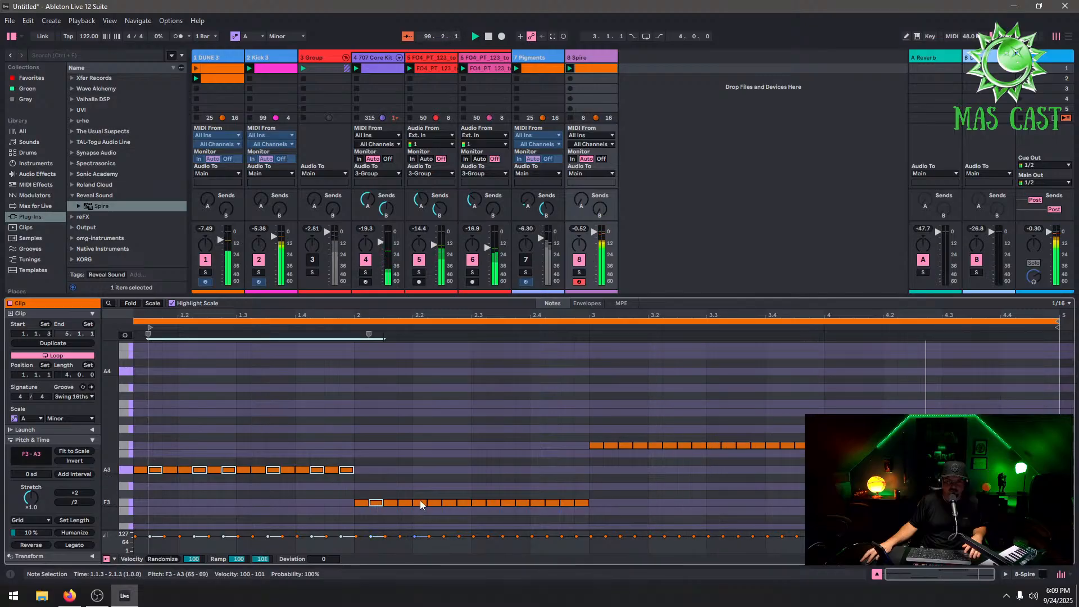
{"action": "left_click", "coordinate": [420, 503], "text": "shift"}
{"action": "left_click", "coordinate": [449, 503], "text": "shift"}
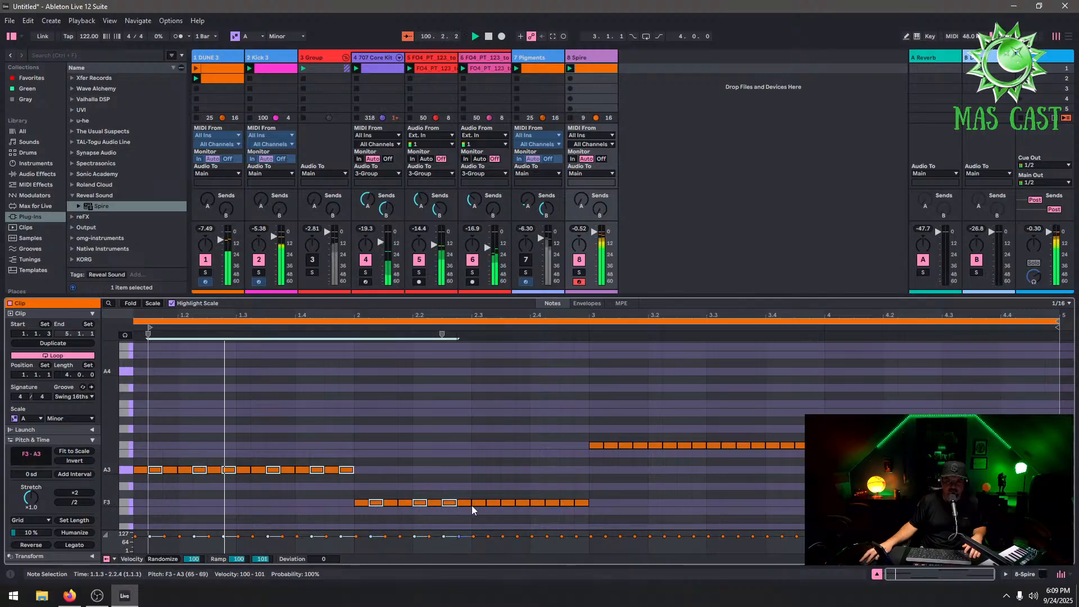
{"action": "left_click", "coordinate": [493, 504], "text": "shift"}
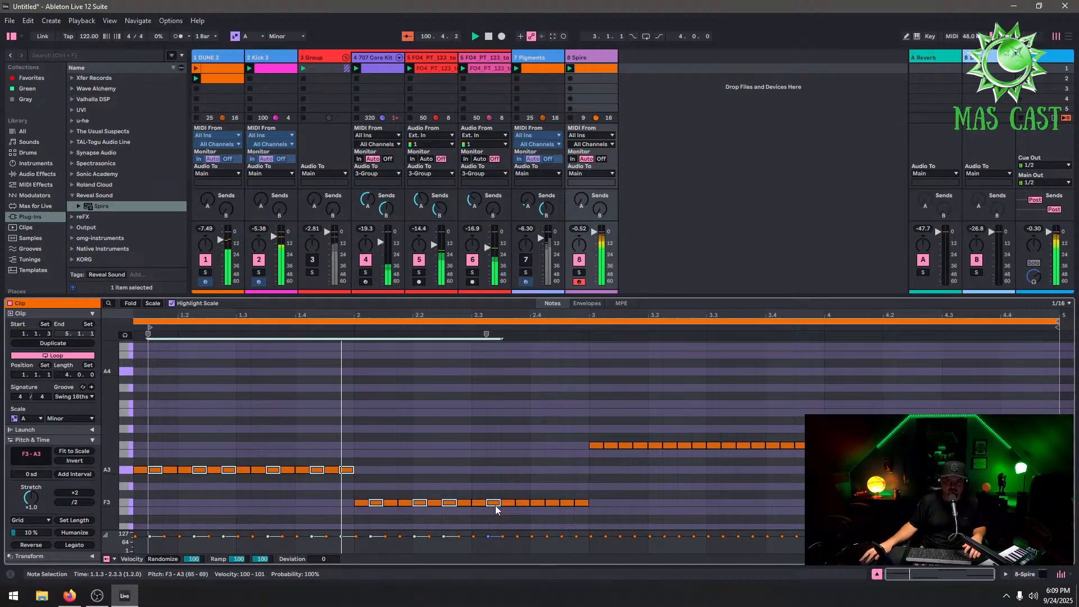
{"action": "left_click", "coordinate": [566, 503], "text": "shift"}
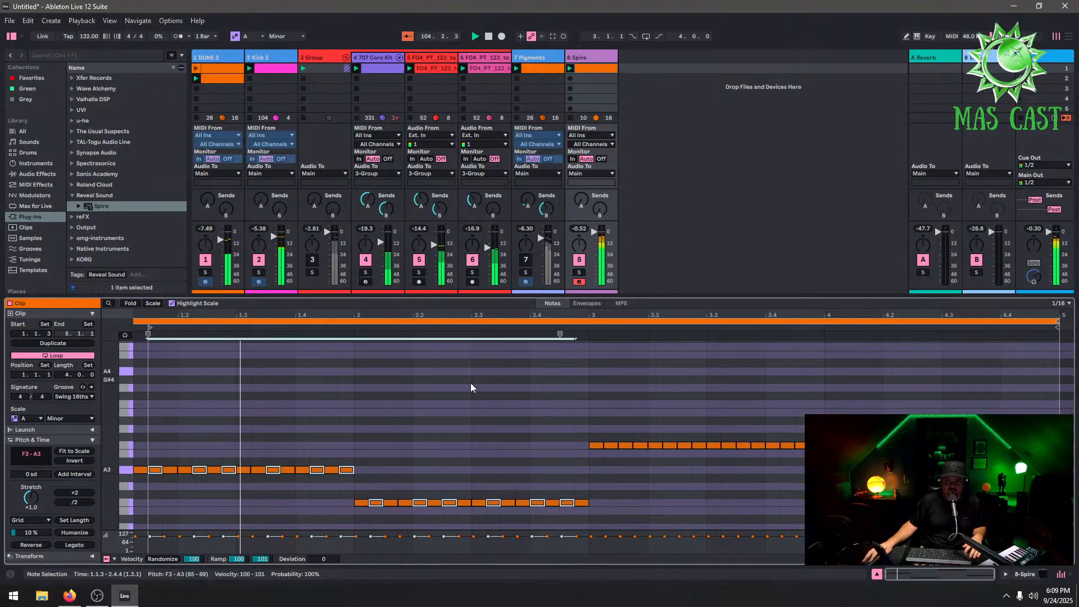
{"action": "key", "text": "shift+Up"}
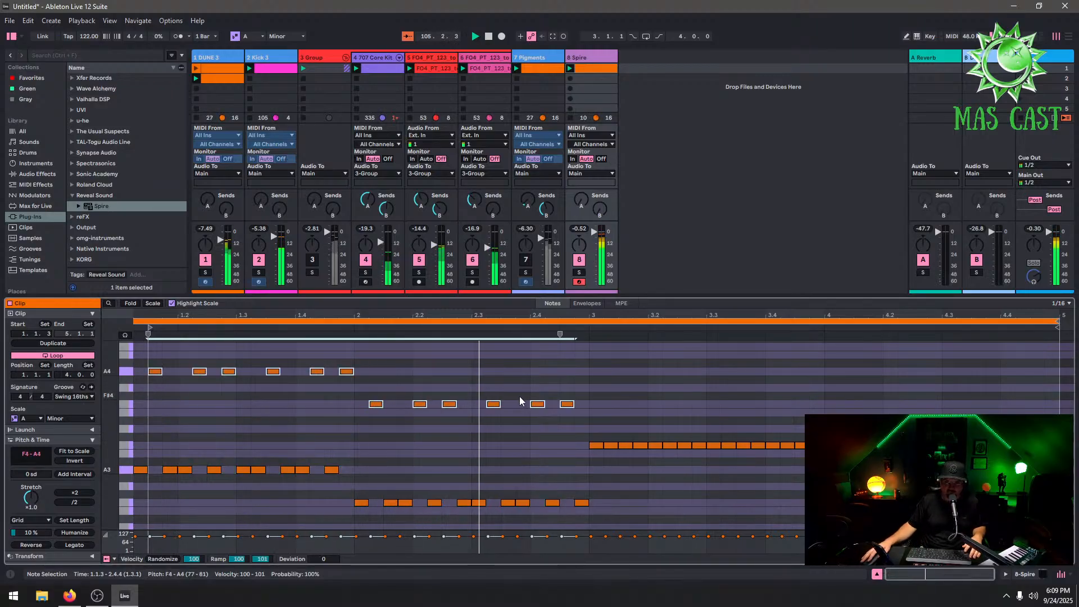
Duplicate the two-bar pattern of bars 1–2 into bars 3–4 and raise the copy two scale steps
{"action": "left_click", "coordinate": [513, 426]}
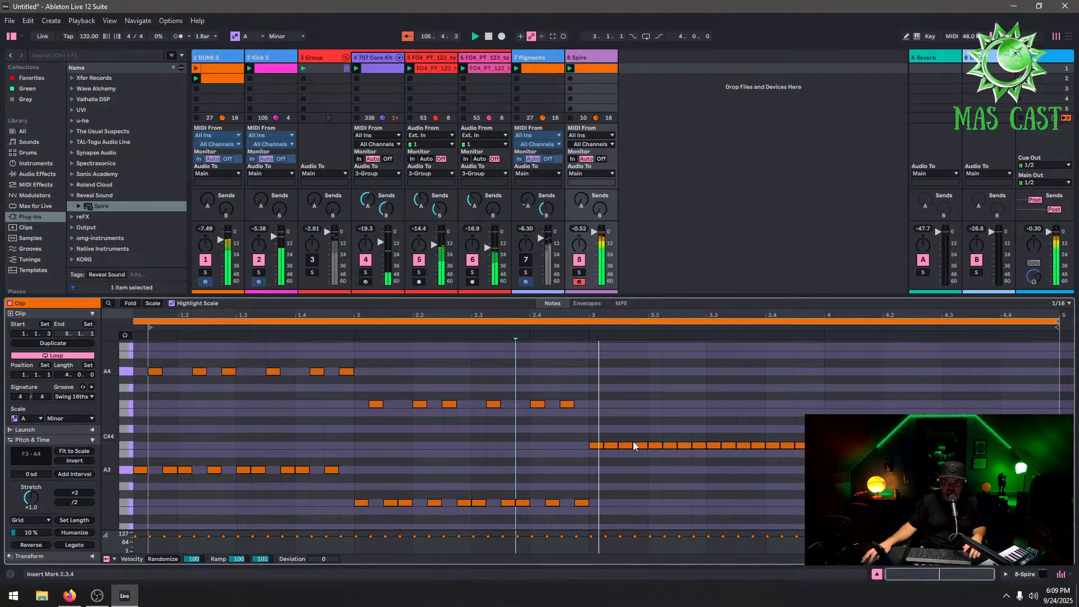
{"action": "left_click", "coordinate": [589, 488]}
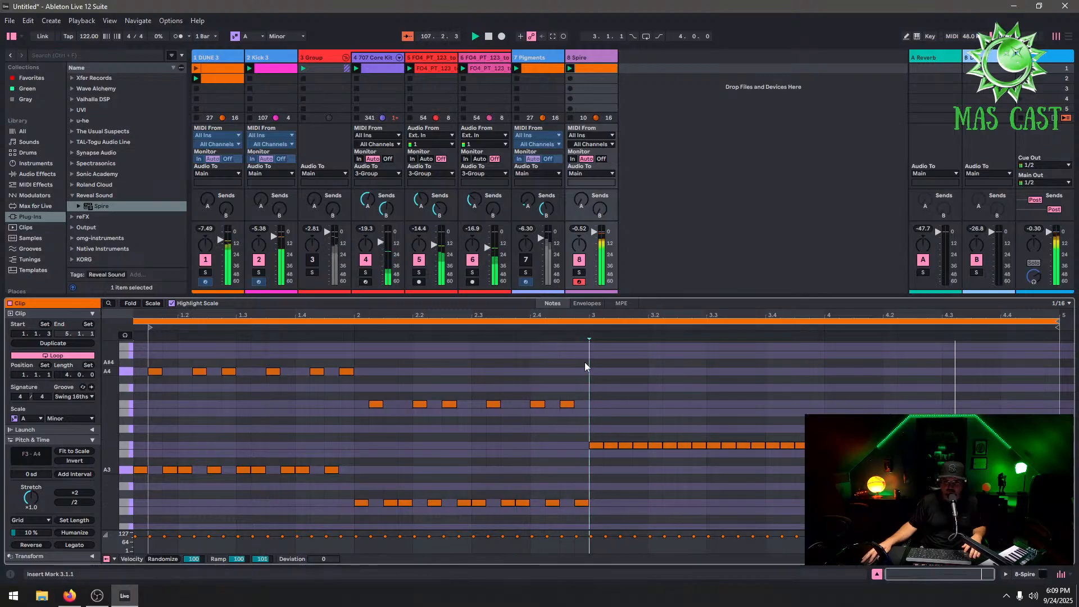
{"action": "mouse_move", "coordinate": [586, 365]}
{"action": "left_mouse_down"}
{"action": "mouse_move", "coordinate": [415, 513]}
{"action": "mouse_move", "coordinate": [131, 576]}
{"action": "left_mouse_up"}
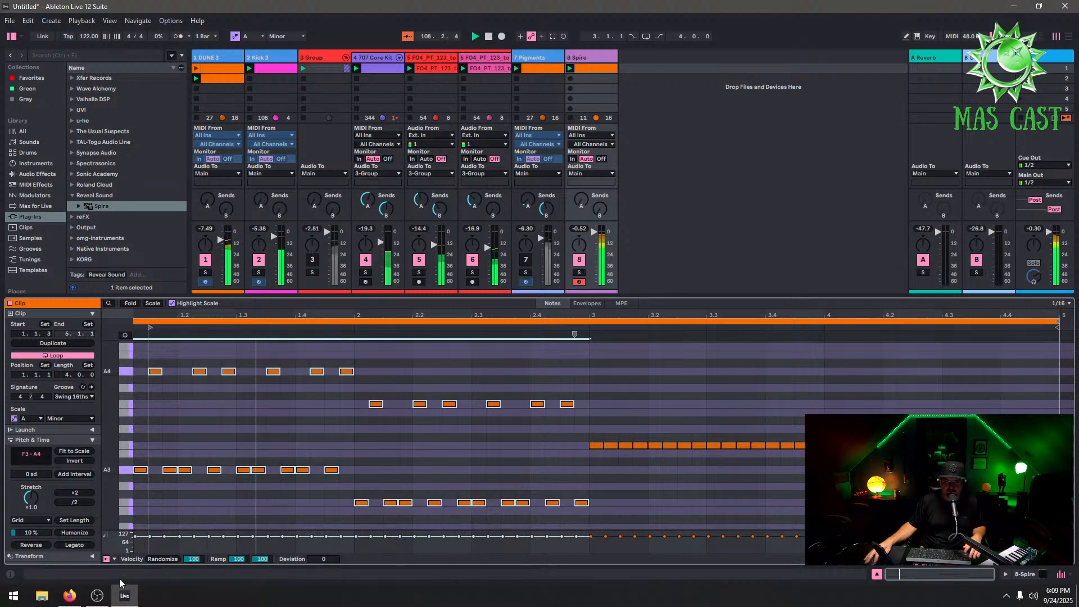
{"action": "key", "text": "ctrl+d"}
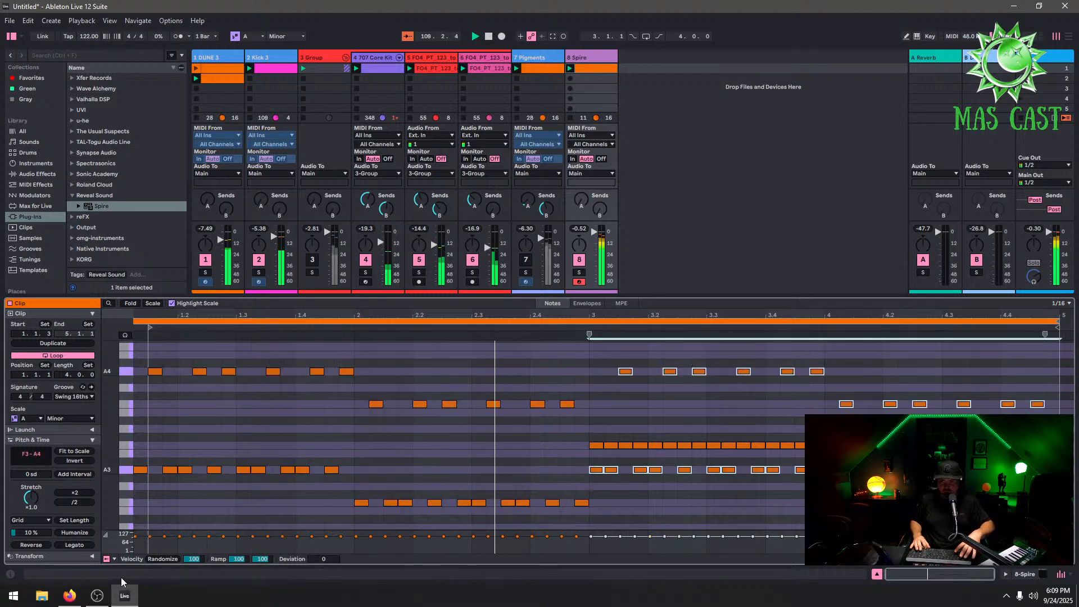
{"action": "key", "text": "Up"}
{"action": "key", "text": "Up"}
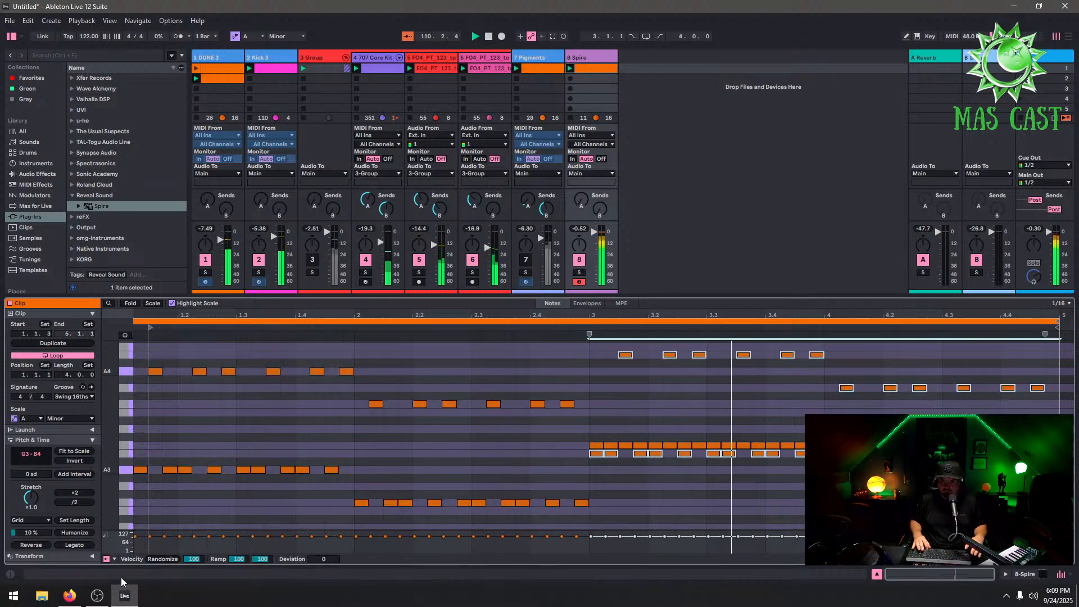
Undo a further pitch raise of the copy and a note deletion in bar 3
{"action": "key", "text": "Up"}
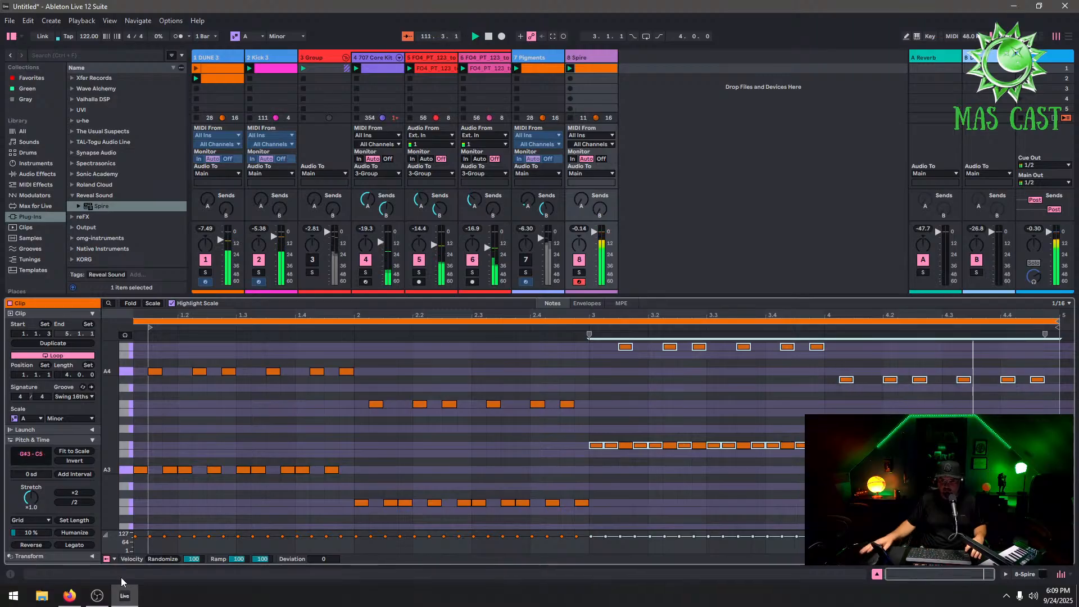
{"action": "double_click", "coordinate": [626, 446]}
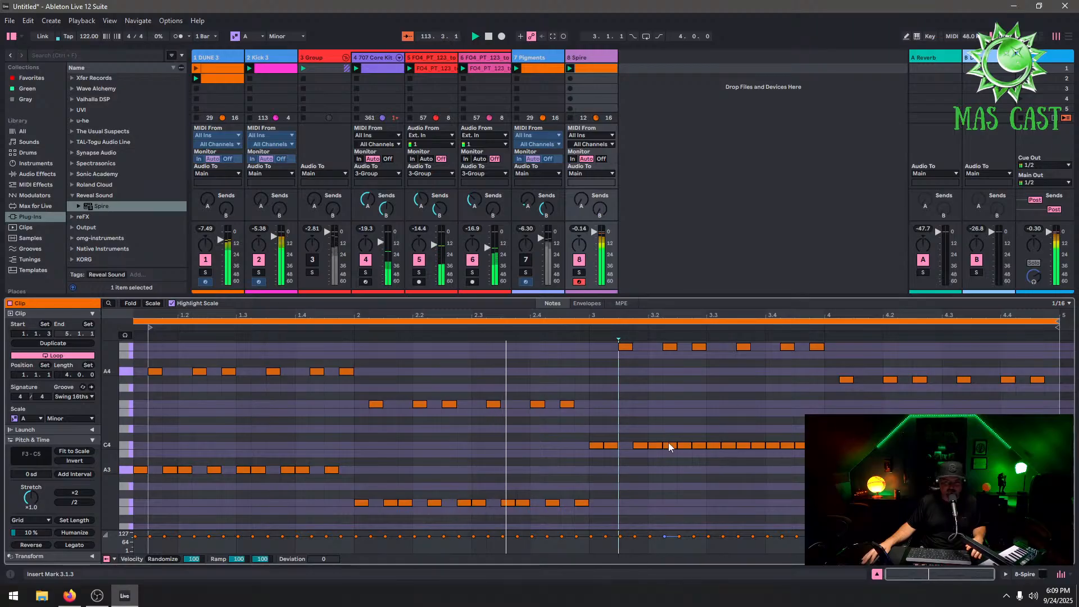
{"action": "left_click", "coordinate": [29, 20]}
{"action": "left_click", "coordinate": [42, 37]}
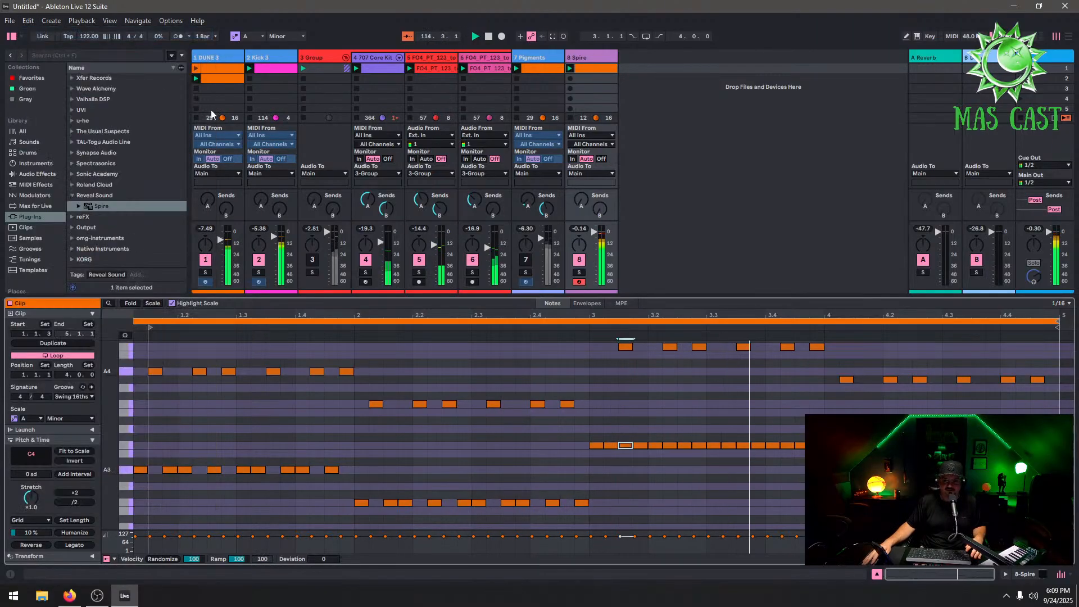
{"action": "left_click", "coordinate": [29, 20]}
{"action": "left_click", "coordinate": [42, 37]}
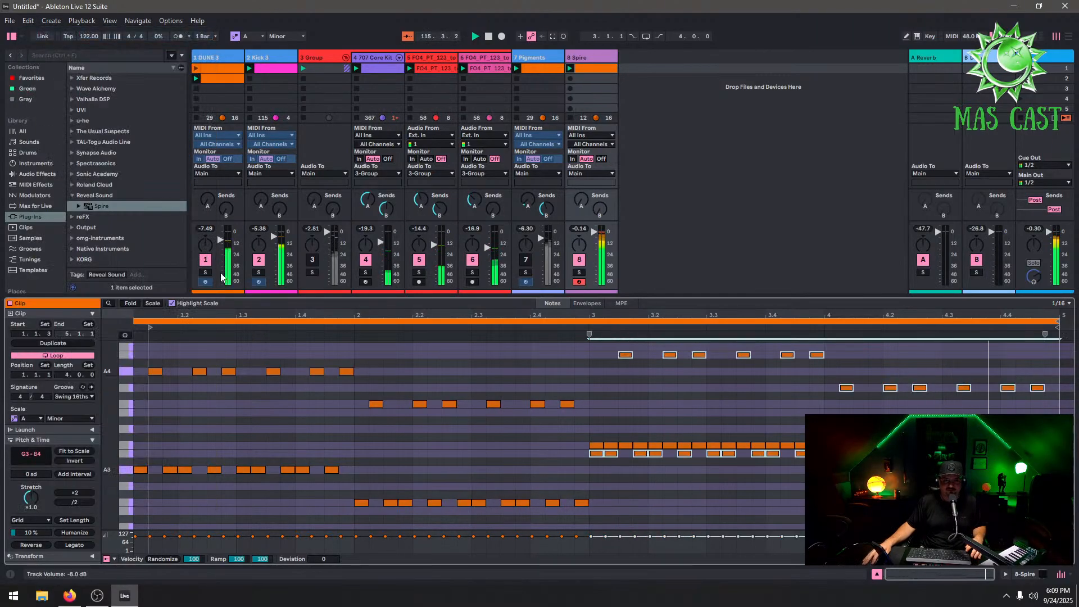
Deactivate the 1 DUNE 3 track and clear the note selection
{"action": "left_click", "coordinate": [207, 264]}
{"action": "left_click", "coordinate": [690, 474]}
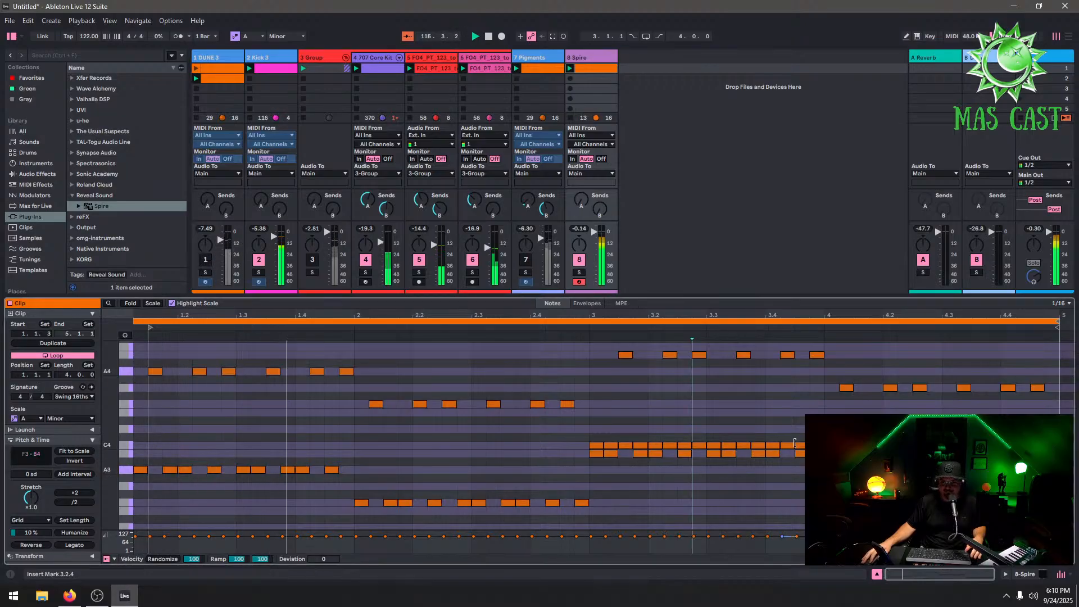
Delete the overlapping C4 sixteenth run in bar 3
{"action": "double_click", "coordinate": [609, 444]}
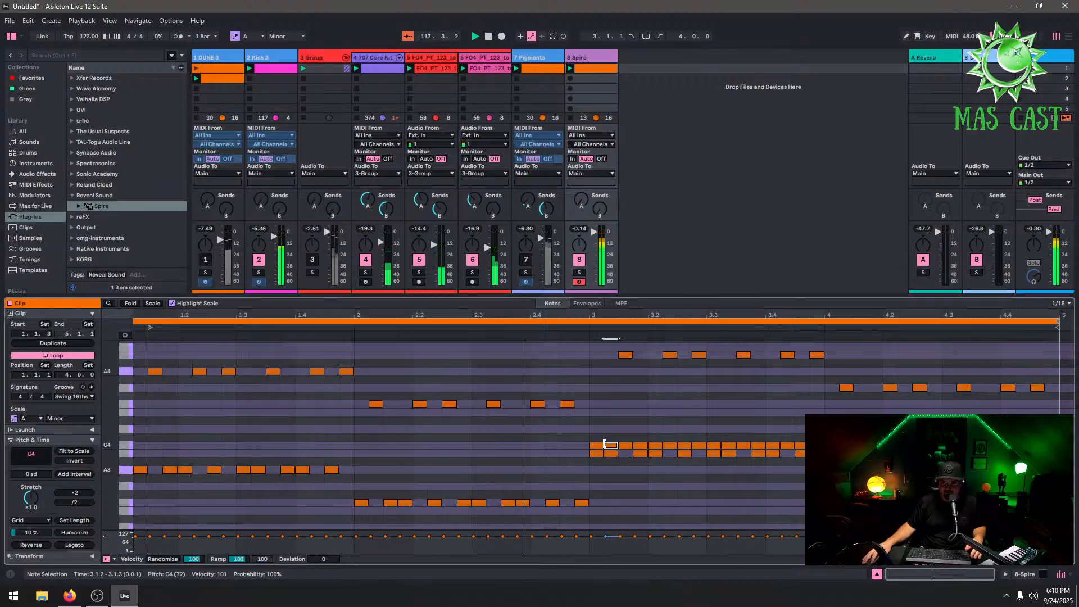
{"action": "double_click", "coordinate": [598, 444]}
{"action": "left_click", "coordinate": [624, 440]}
{"action": "left_click_drag", "start_coordinate": [623, 440], "coordinate": [840, 450]}
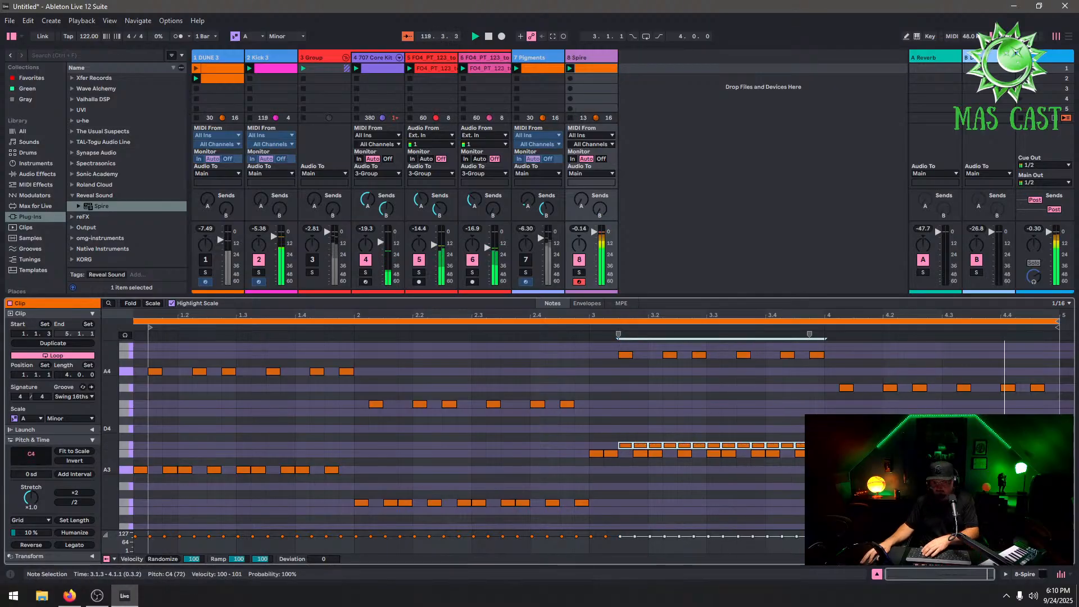
{"action": "key", "text": "Delete"}
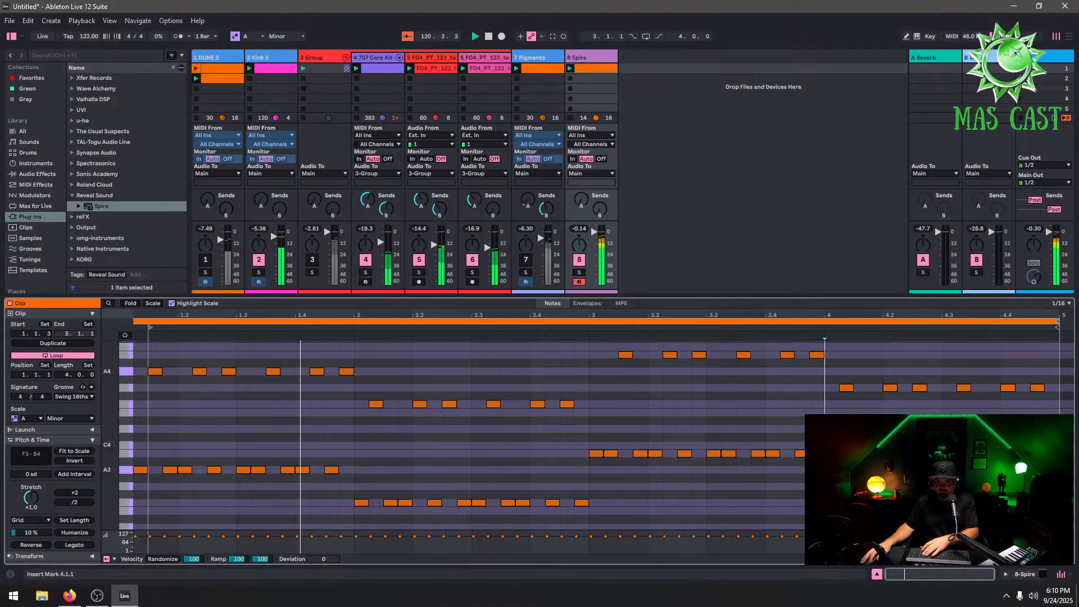
Select the remaining bar 3 notes and raise them one step
{"action": "left_click_drag", "start_coordinate": [820, 447], "coordinate": [585, 480]}
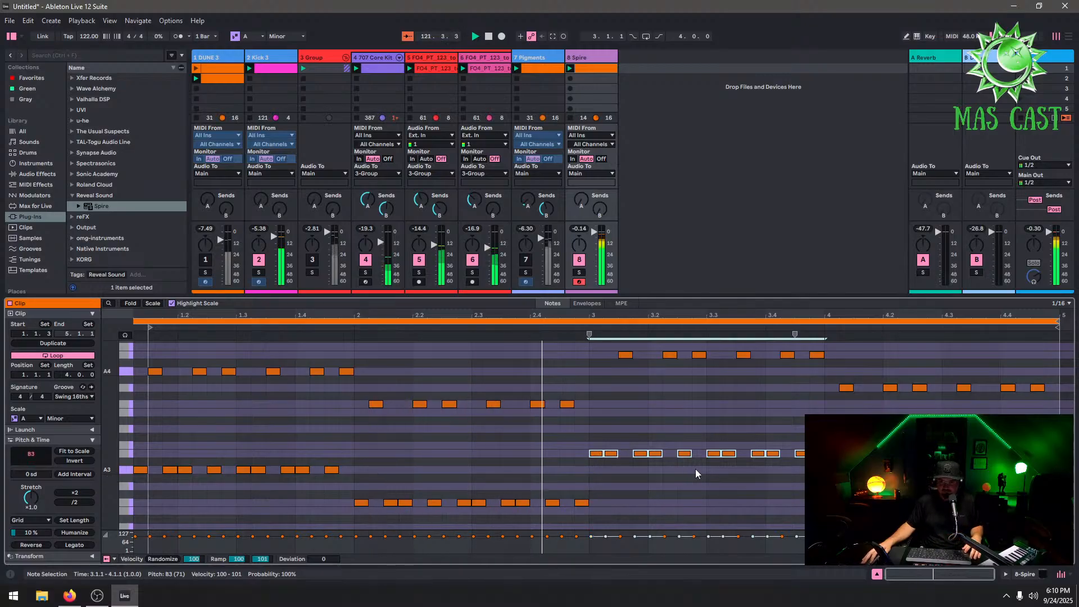
{"action": "left_click_drag", "start_coordinate": [823, 345], "coordinate": [595, 476]}
{"action": "key", "text": "Up"}
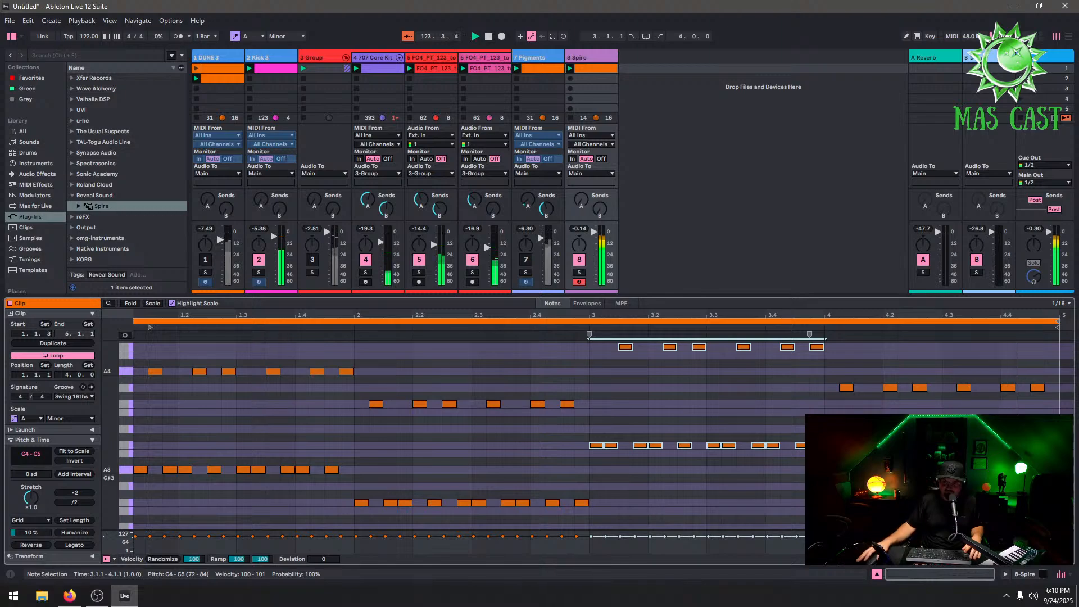
Delete all notes in bars 4 and 3 of the Spire clip
{"action": "left_click_drag", "start_coordinate": [1052, 377], "coordinate": [833, 486]}
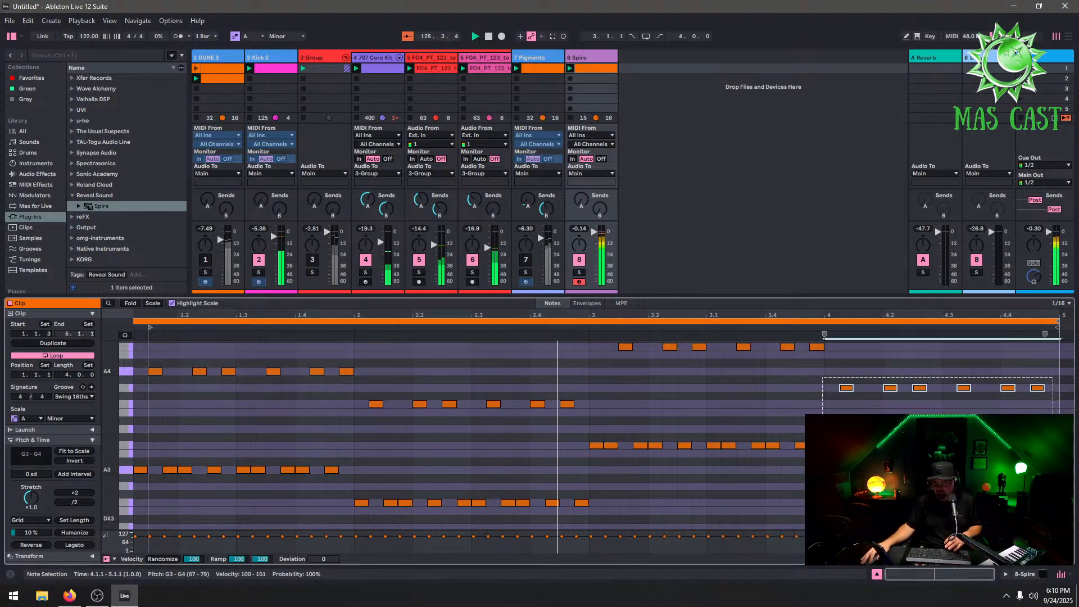
{"action": "key", "text": "Delete"}
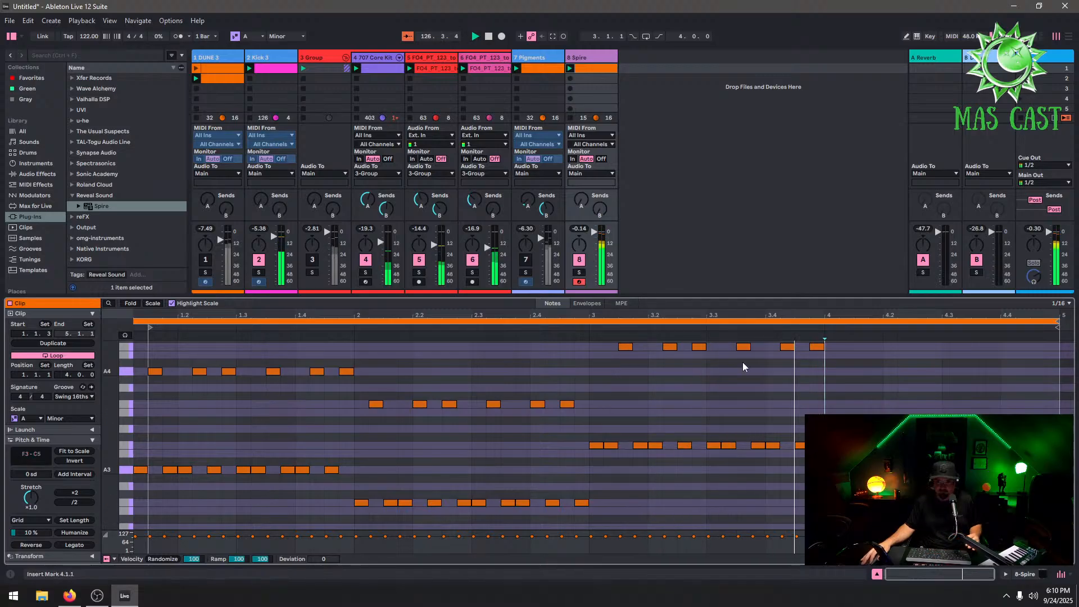
{"action": "left_click_drag", "start_coordinate": [862, 348], "coordinate": [596, 481]}
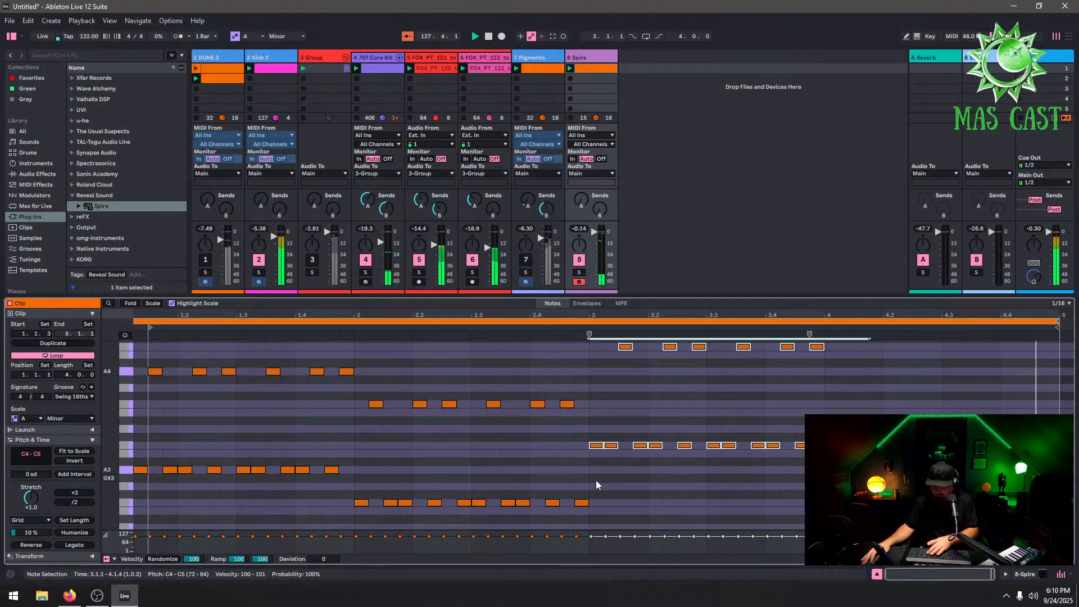
{"action": "key", "text": "Delete"}
Duplicate the two-bar pattern of bars 1–2 into bars 3–4
{"action": "left_click_drag", "start_coordinate": [590, 350], "coordinate": [240, 572]}
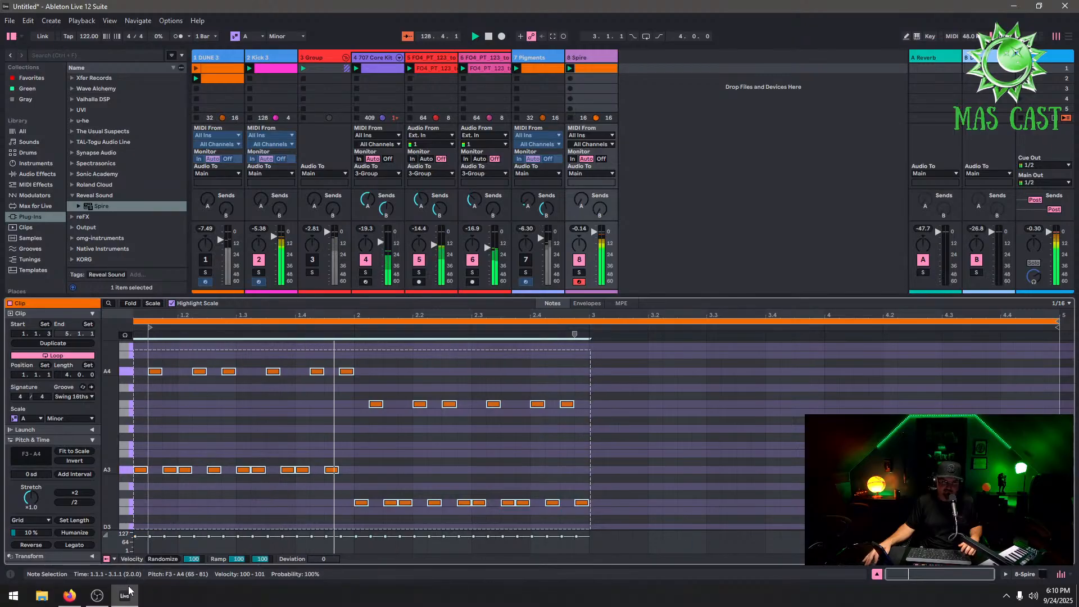
{"action": "key", "text": "ctrl+d"}
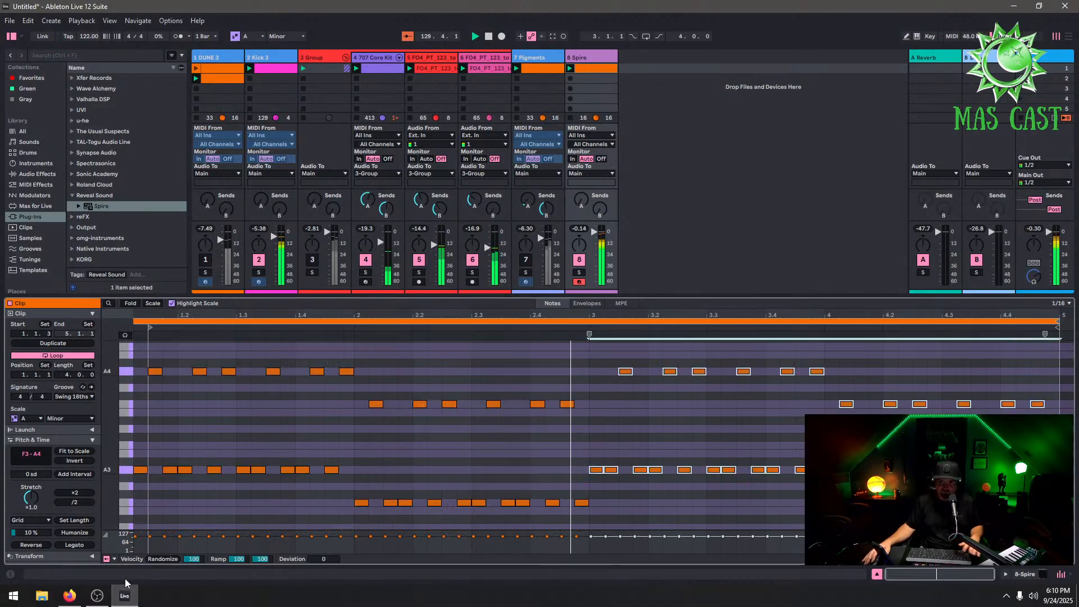
Raise the bar 3 notes of the Spire clip three scale steps
{"action": "key", "text": "Up"}
{"action": "key", "text": "Up"}
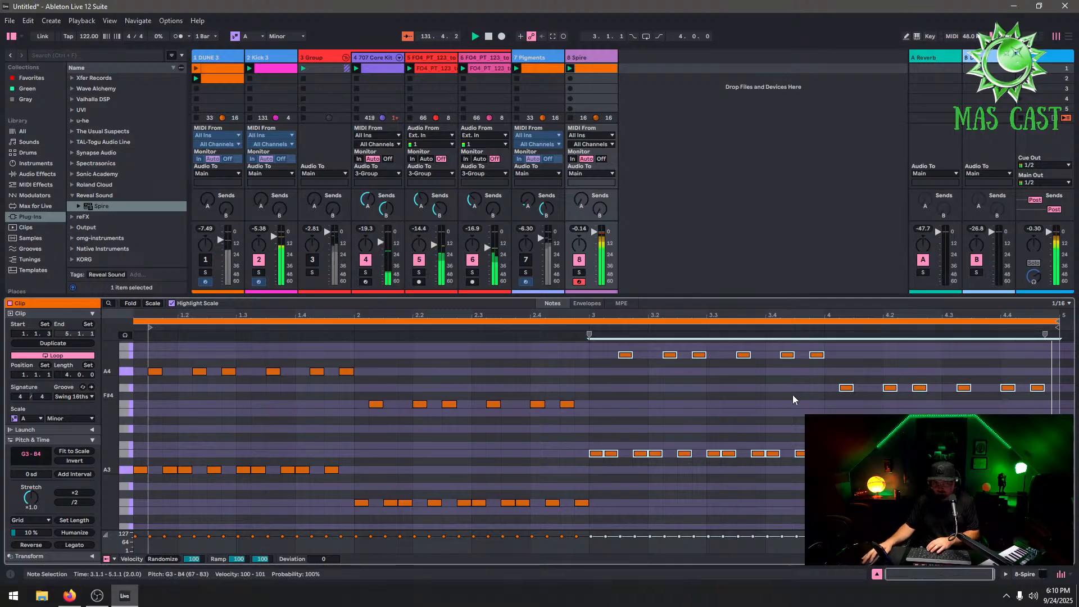
{"action": "left_click_drag", "start_coordinate": [1050, 363], "coordinate": [830, 511]}
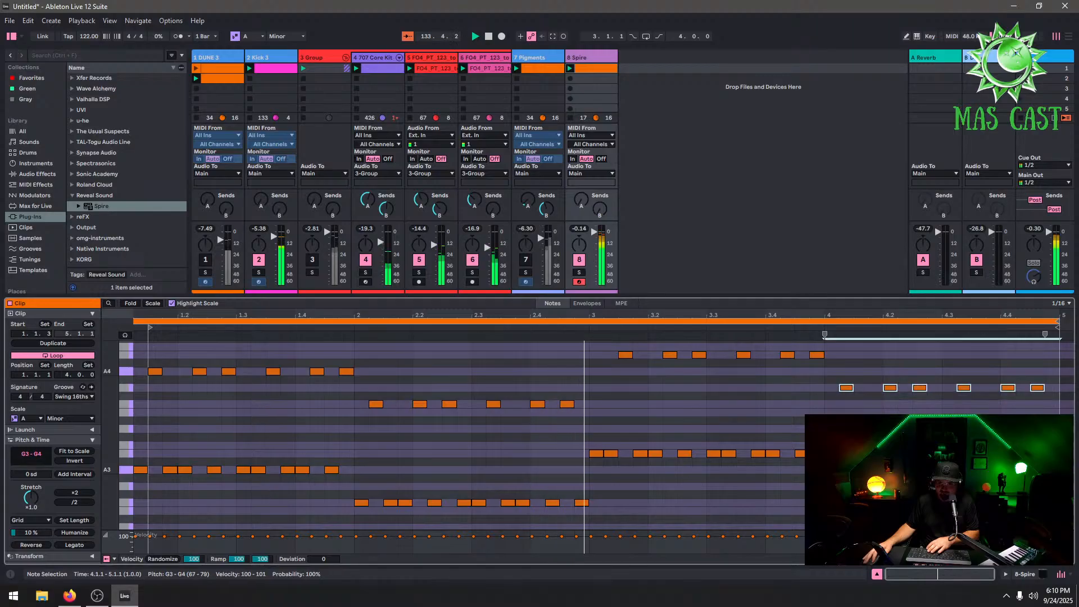
{"action": "left_click_drag", "start_coordinate": [824, 344], "coordinate": [598, 504]}
{"action": "key", "text": "Up"}
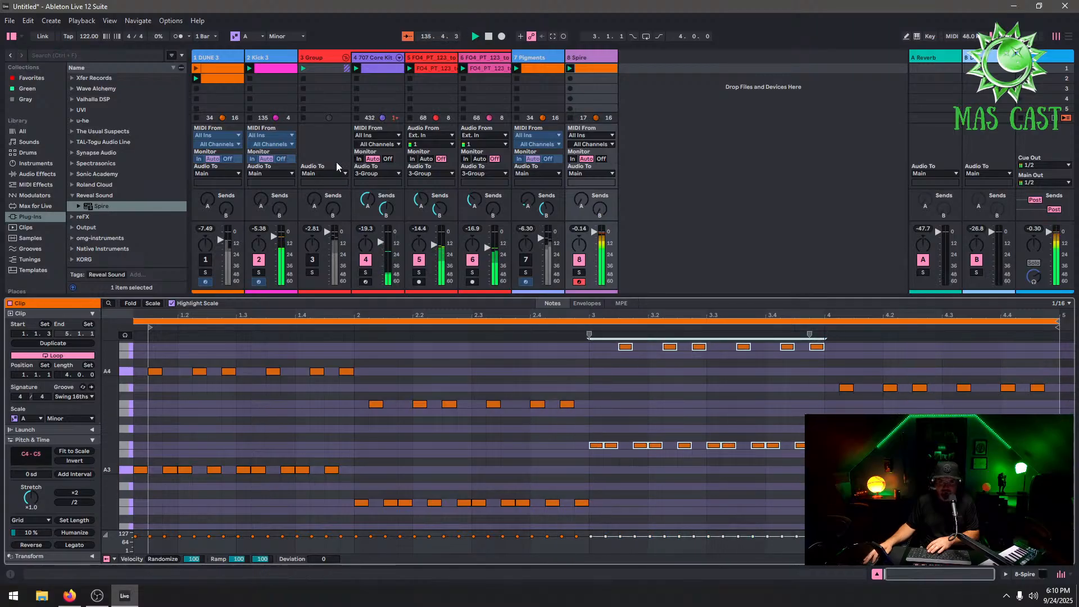
Duplicate the DUNE 3 bass clip into the next scene slot and open the copy
{"action": "left_click", "coordinate": [206, 261]}
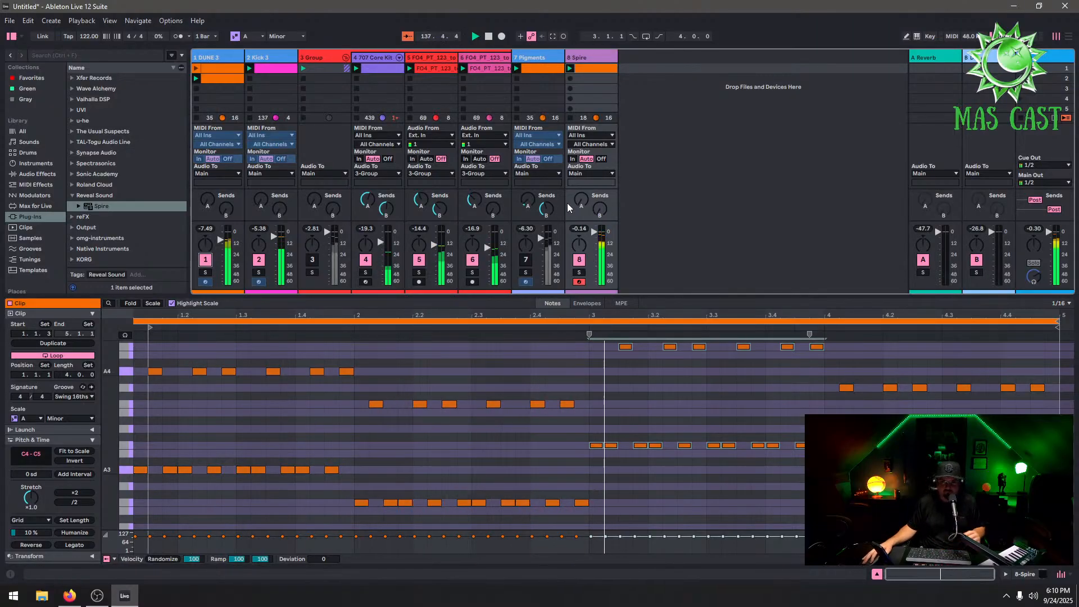
{"action": "left_click", "coordinate": [220, 77]}
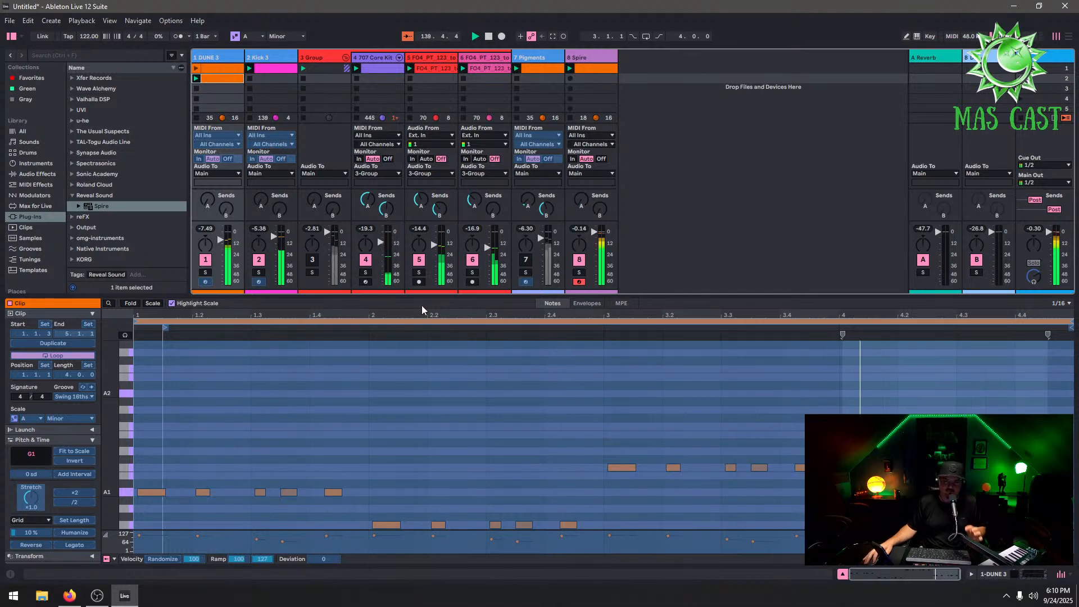
{"action": "right_click", "coordinate": [234, 81]}
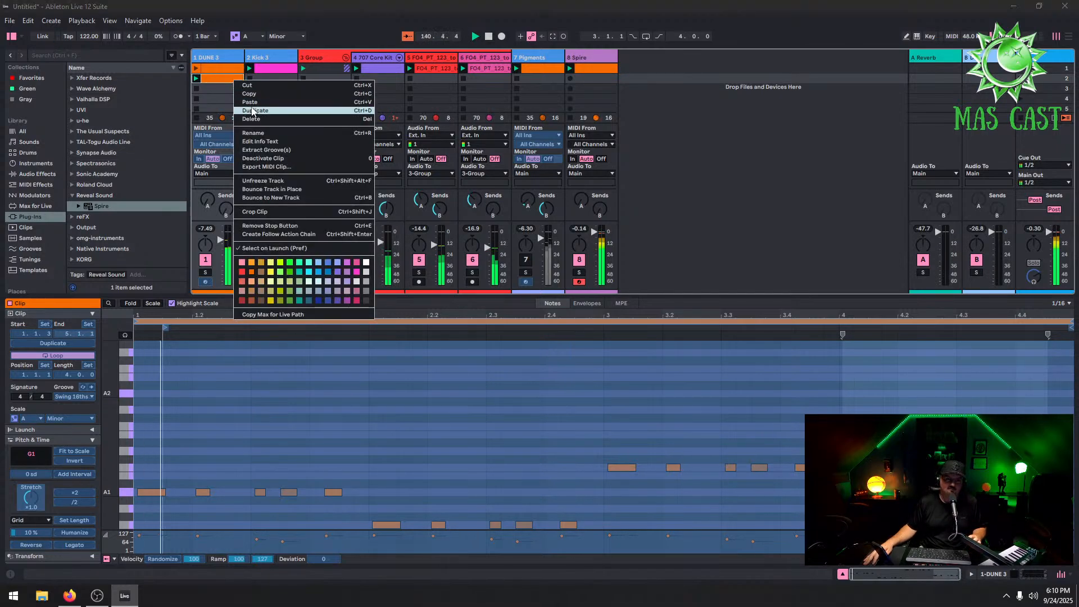
{"action": "left_click", "coordinate": [259, 111]}
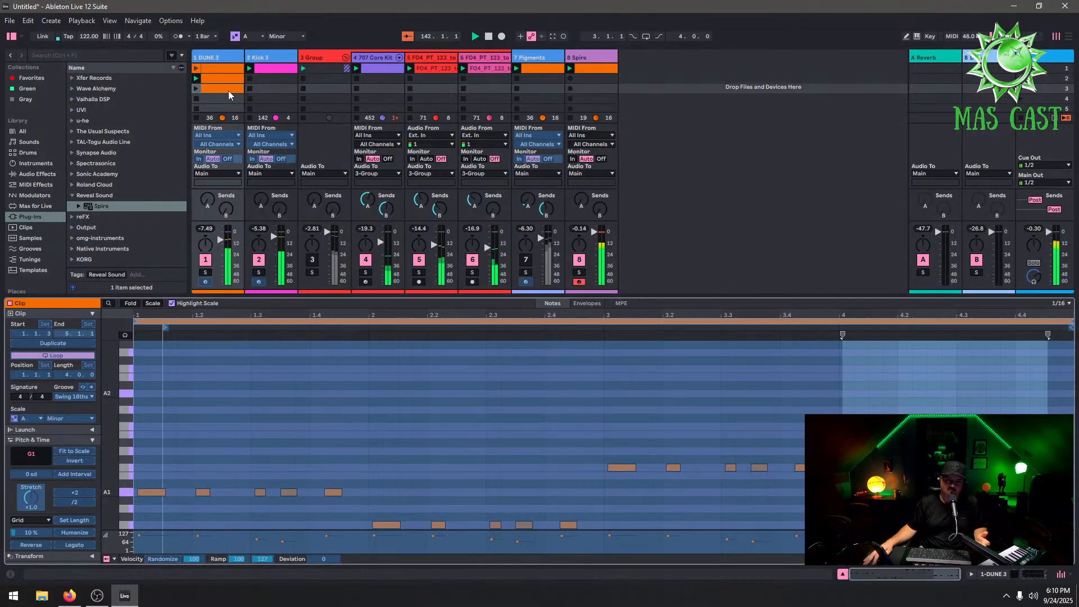
{"action": "right_click", "coordinate": [221, 60]}
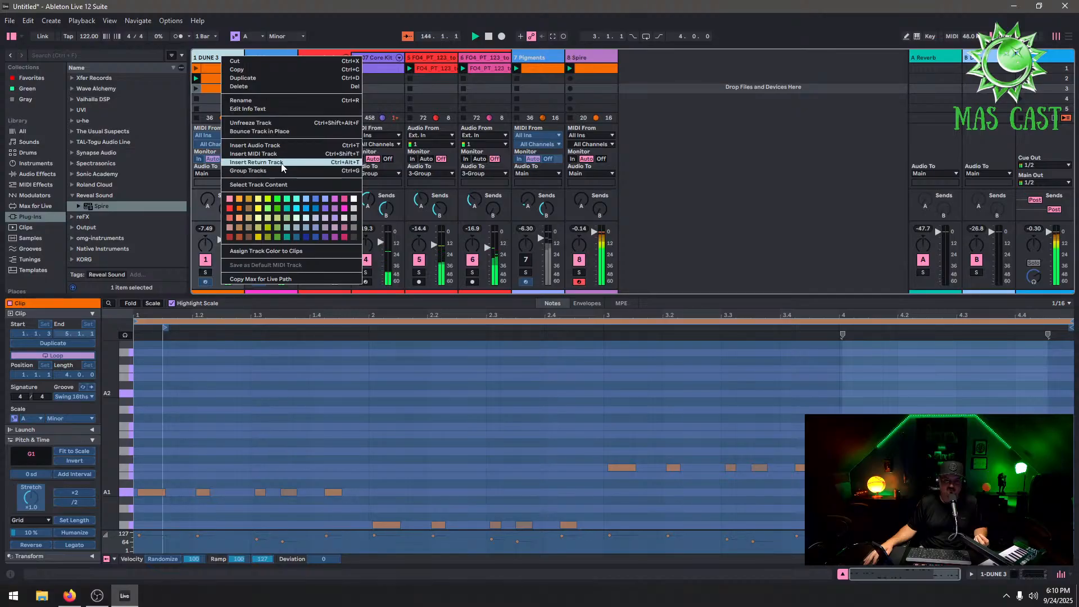
{"action": "left_click", "coordinate": [250, 123]}
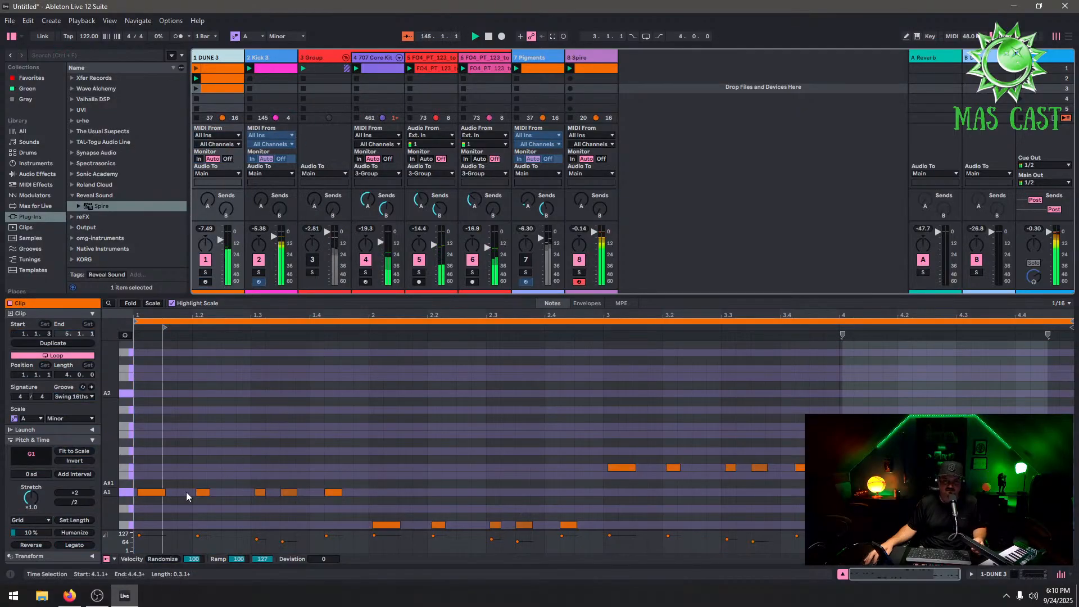
Rework bar 1 of the duplicated DUNE 3 clip into four evenly spaced off-beat A1 notes
{"action": "double_click", "coordinate": [157, 494]}
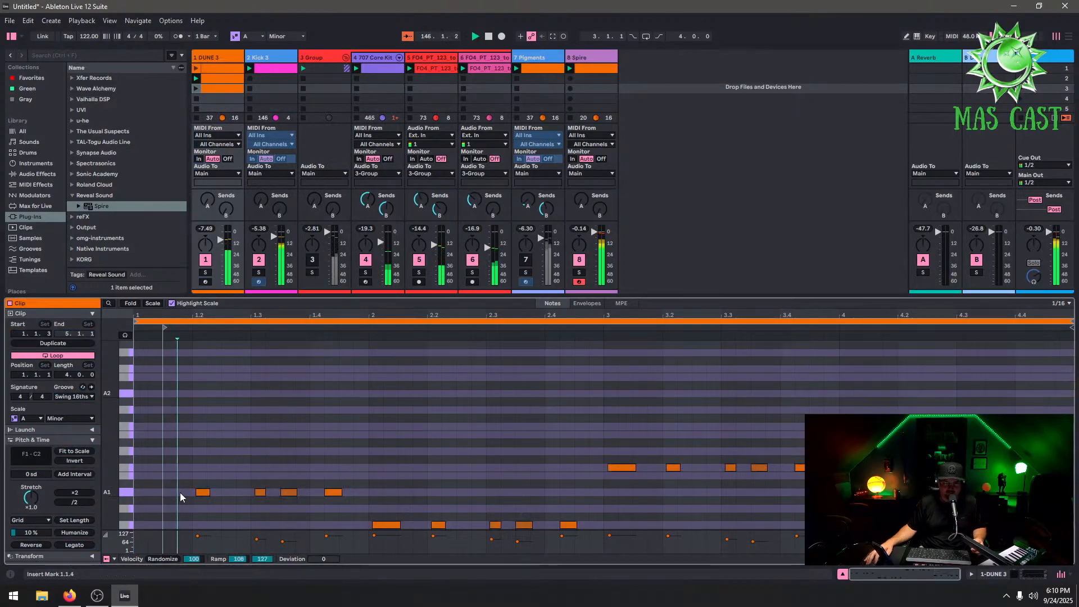
{"action": "double_click", "coordinate": [172, 493]}
{"action": "left_click_drag", "start_coordinate": [200, 492], "coordinate": [227, 492]}
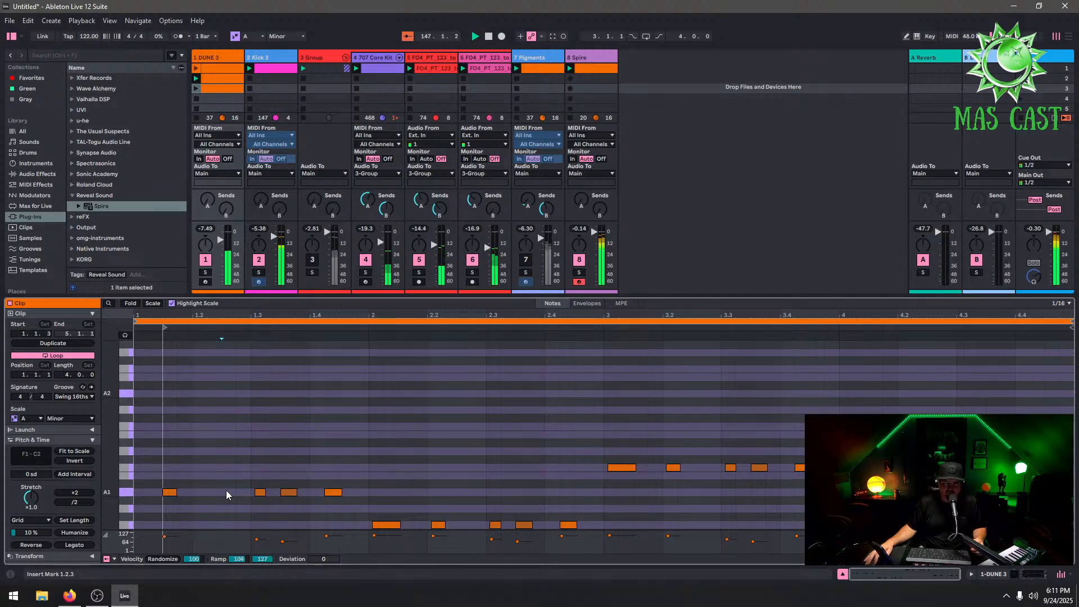
{"action": "double_click", "coordinate": [259, 491]}
{"action": "double_click", "coordinate": [291, 491]}
{"action": "double_click", "coordinate": [292, 492]}
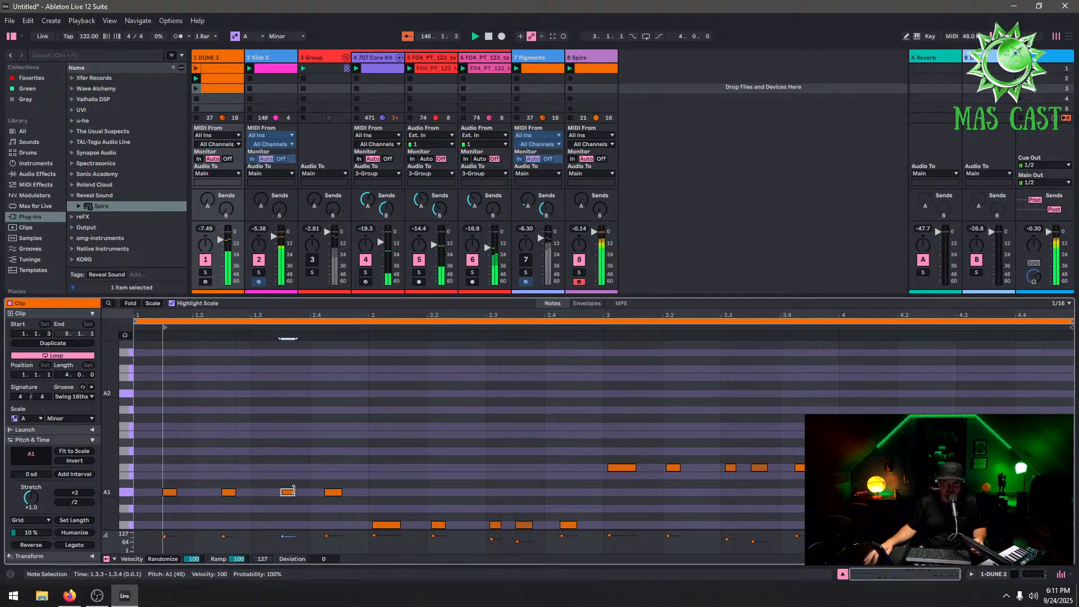
{"action": "left_click_drag", "start_coordinate": [334, 490], "coordinate": [335, 491]}
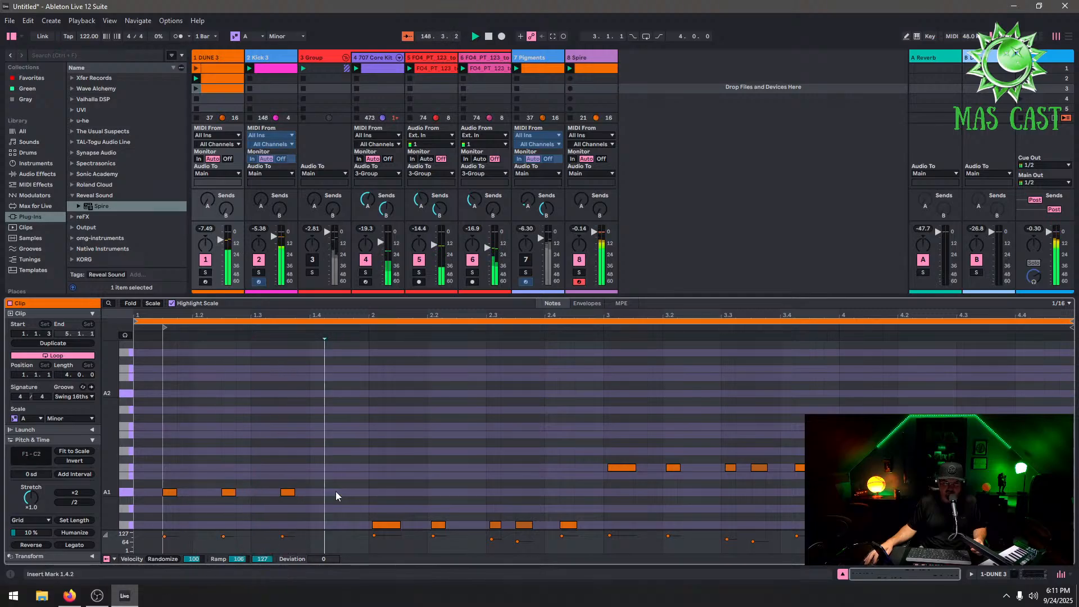
{"action": "left_click", "coordinate": [386, 525]}
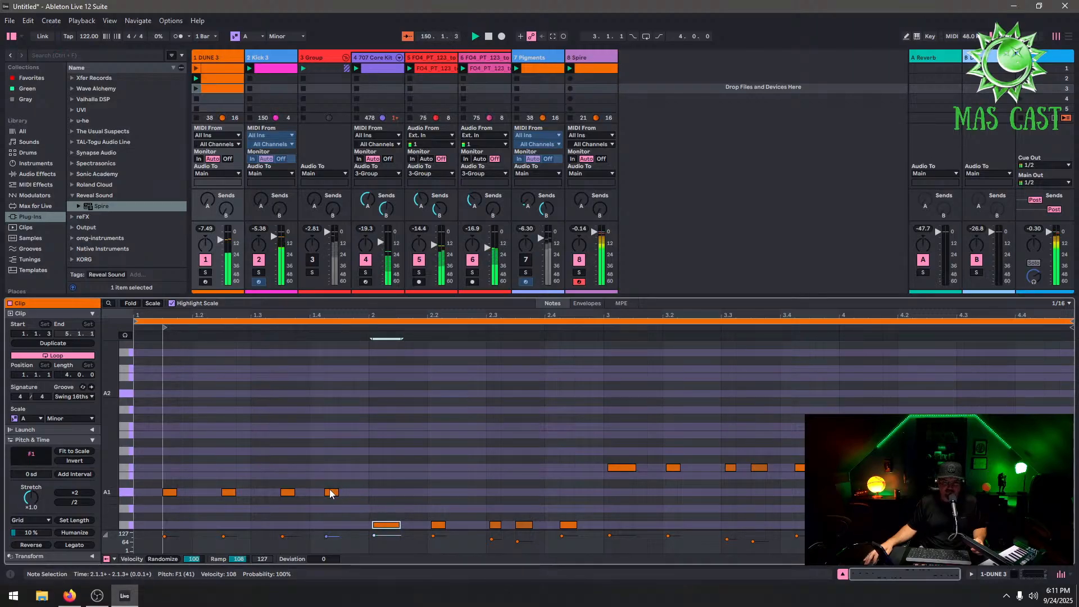
{"action": "left_click_drag", "start_coordinate": [330, 493], "coordinate": [100, 541]}
Set the note grid to 1/8 and extend the bar 1 A1 notes to eighth-note length
{"action": "right_click", "coordinate": [281, 469]}
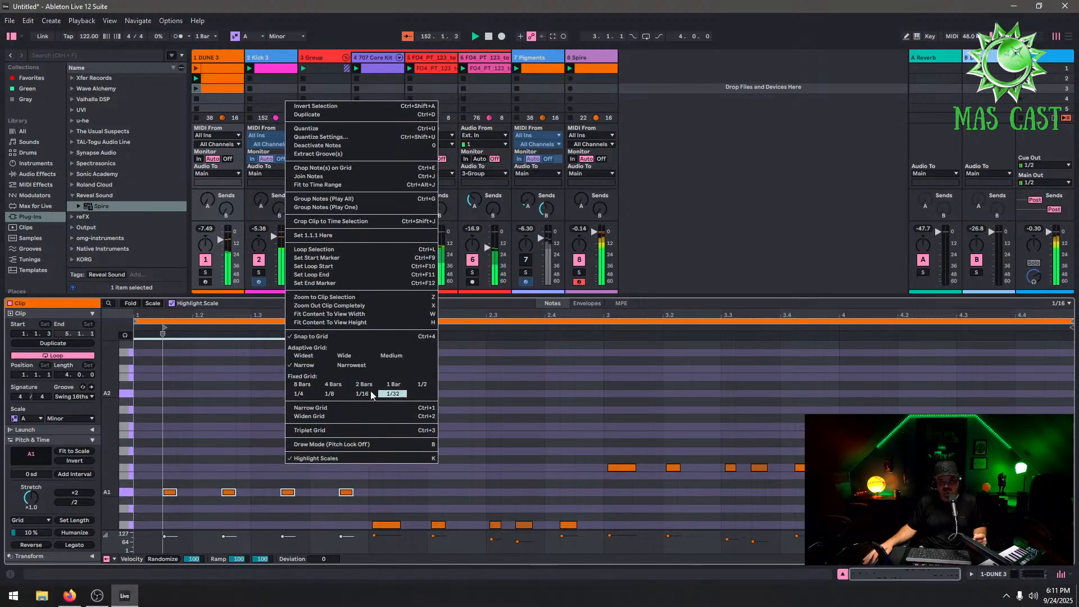
{"action": "left_click", "coordinate": [324, 394]}
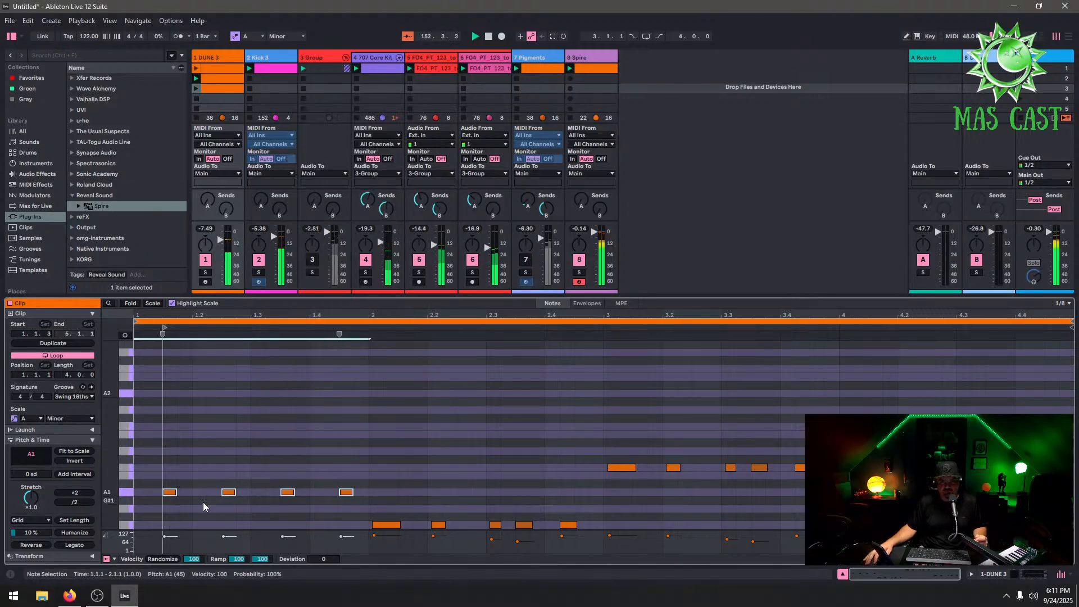
{"action": "left_click", "coordinate": [172, 492]}
{"action": "left_click_drag", "start_coordinate": [175, 493], "coordinate": [580, 532]}
Delete the remaining F1 notes in bar 2 after the first one
{"action": "left_click", "coordinate": [231, 492]}
{"action": "left_click", "coordinate": [345, 493]}
{"action": "key", "text": "Delete"}
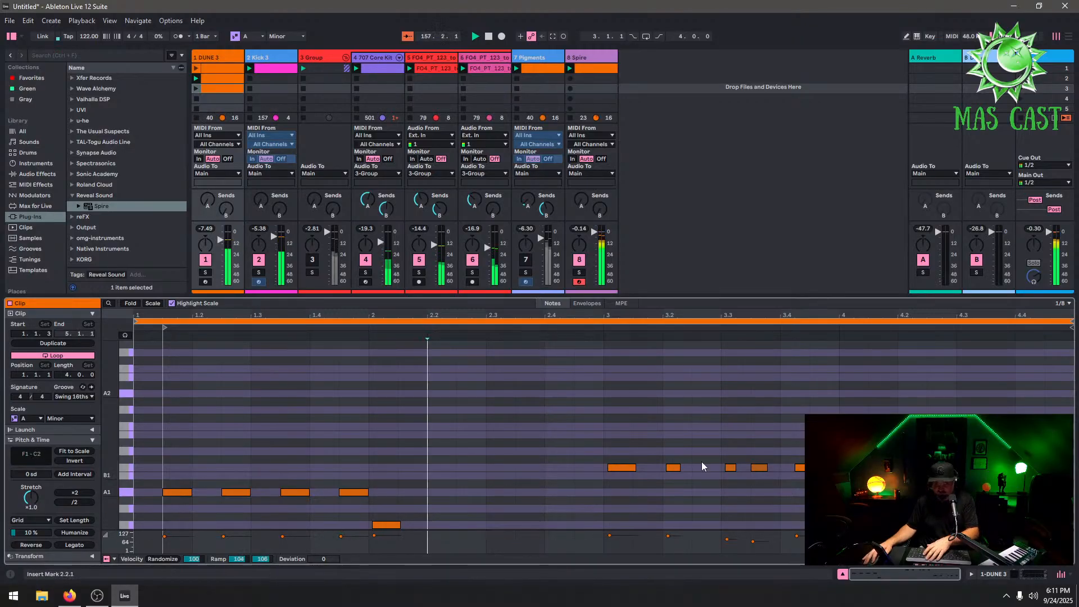
Delete the selected notes in bars 3 and 4 of the clip
{"action": "left_click_drag", "start_coordinate": [813, 456], "coordinate": [663, 507]}
{"action": "key", "text": "Delete"}
{"action": "left_click_drag", "start_coordinate": [1047, 488], "coordinate": [897, 524]}
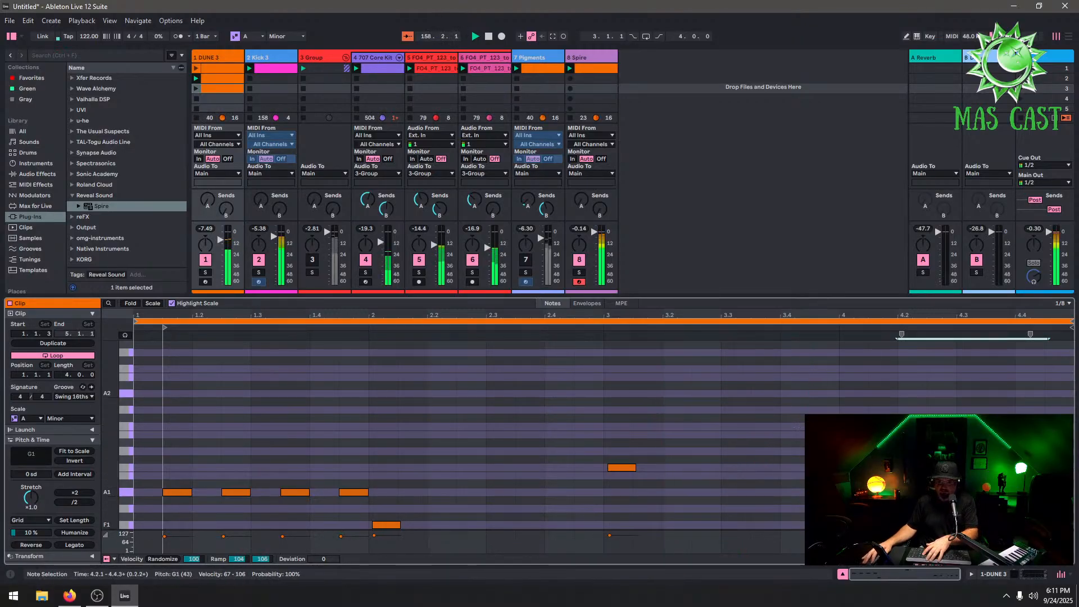
{"action": "key", "text": "Delete"}
Duplicate the bar 1 notes into bar 2 and lower the copies three steps
{"action": "left_click_drag", "start_coordinate": [366, 471], "coordinate": [128, 564]}
{"action": "key", "text": "ctrl+d"}
{"action": "key", "text": "Down"}
{"action": "key", "text": "Down"}
{"action": "key", "text": "Down"}
{"action": "key", "text": "Down"}
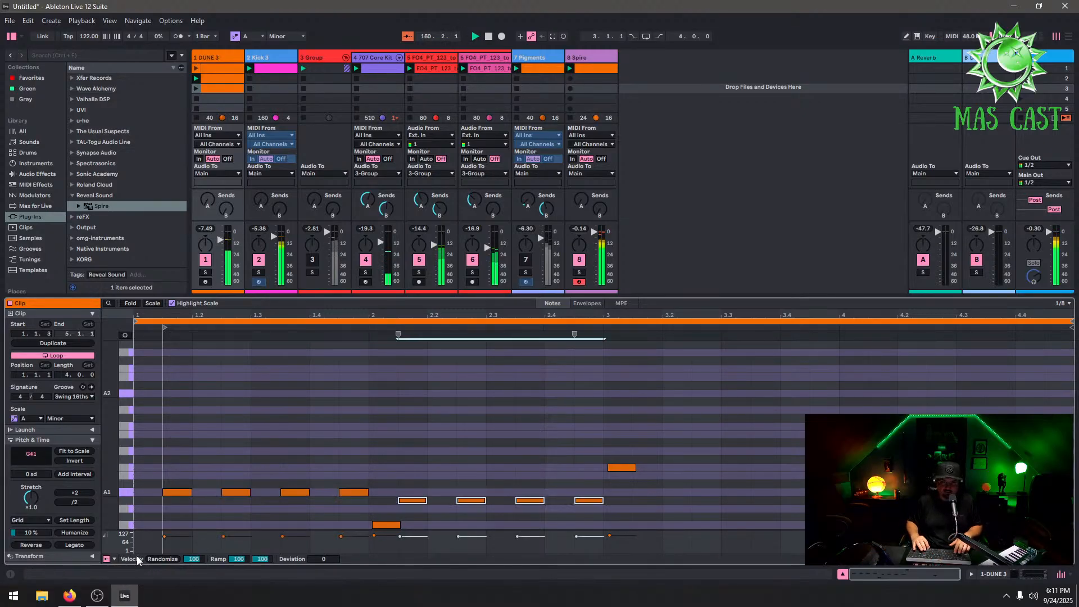
Duplicate the bar 2 notes into bar 3 and raise the copies three steps
{"action": "key", "text": "ctrl+d"}
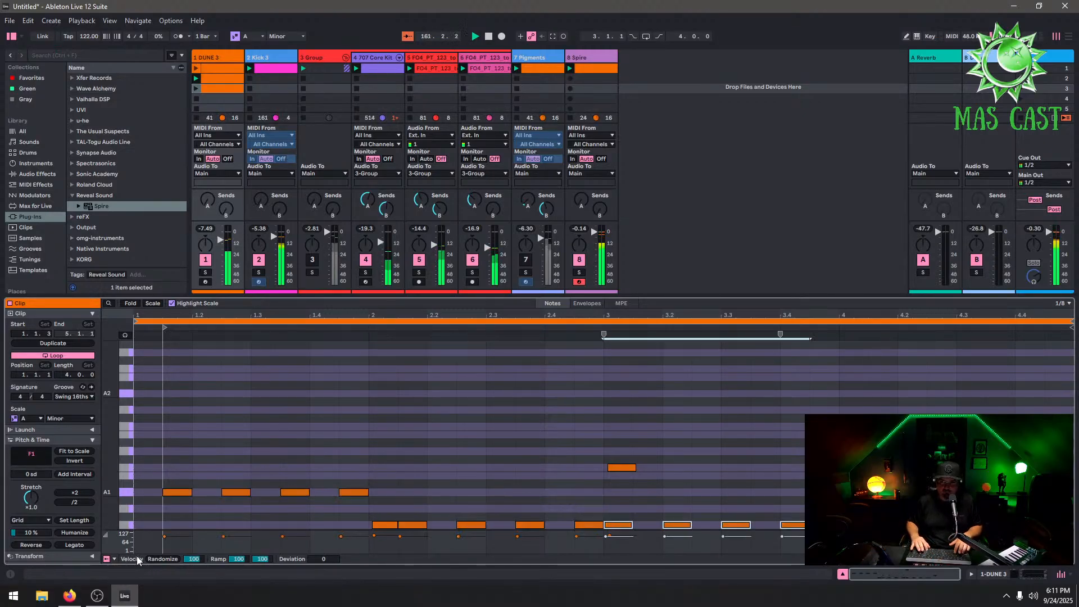
{"action": "key", "text": "Up"}
{"action": "key", "text": "Up"}
{"action": "key", "text": "Up"}
{"action": "key", "text": "Up"}
{"action": "key", "text": "Up"}
{"action": "key", "text": "Up"}
{"action": "key", "text": "Up"}
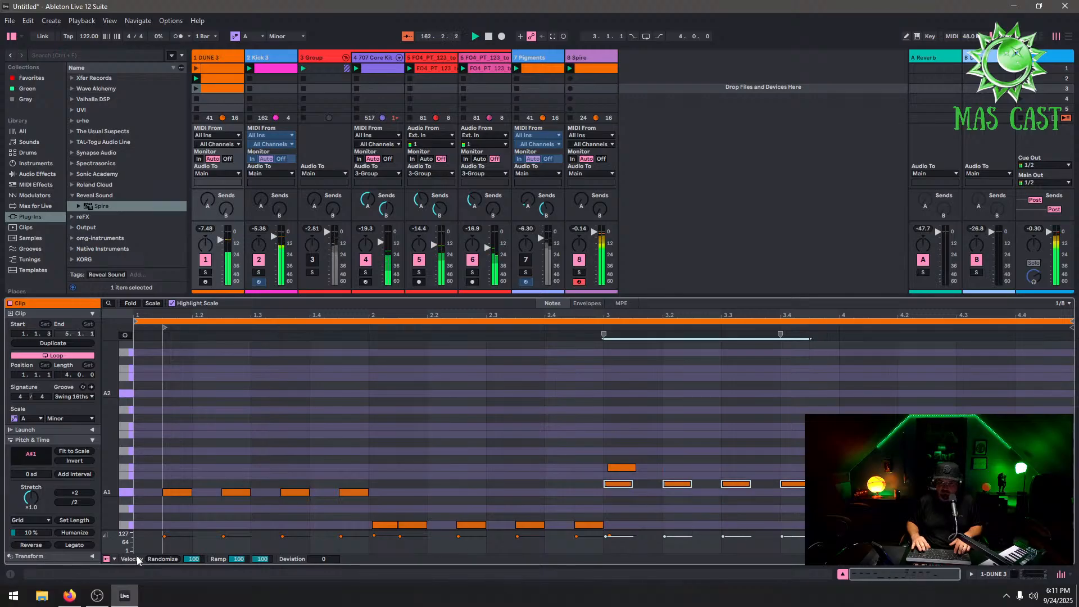
Duplicate the bar 3 notes into bar 4 and lower the copies two steps
{"action": "key", "text": "Right"}
{"action": "key", "text": "ctrl+d"}
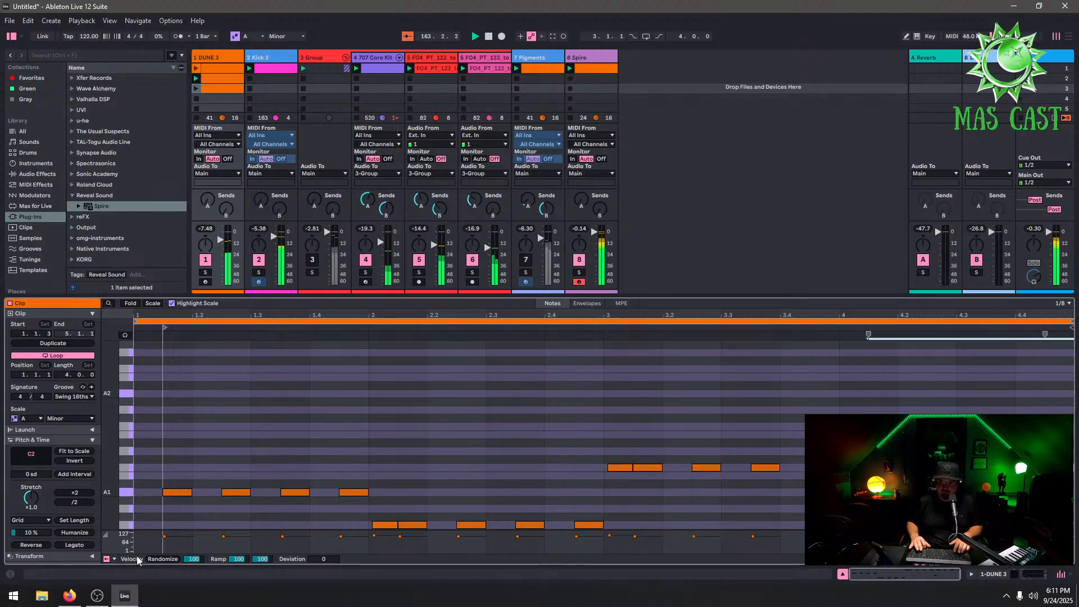
{"action": "key", "text": "Down"}
{"action": "key", "text": "Down"}
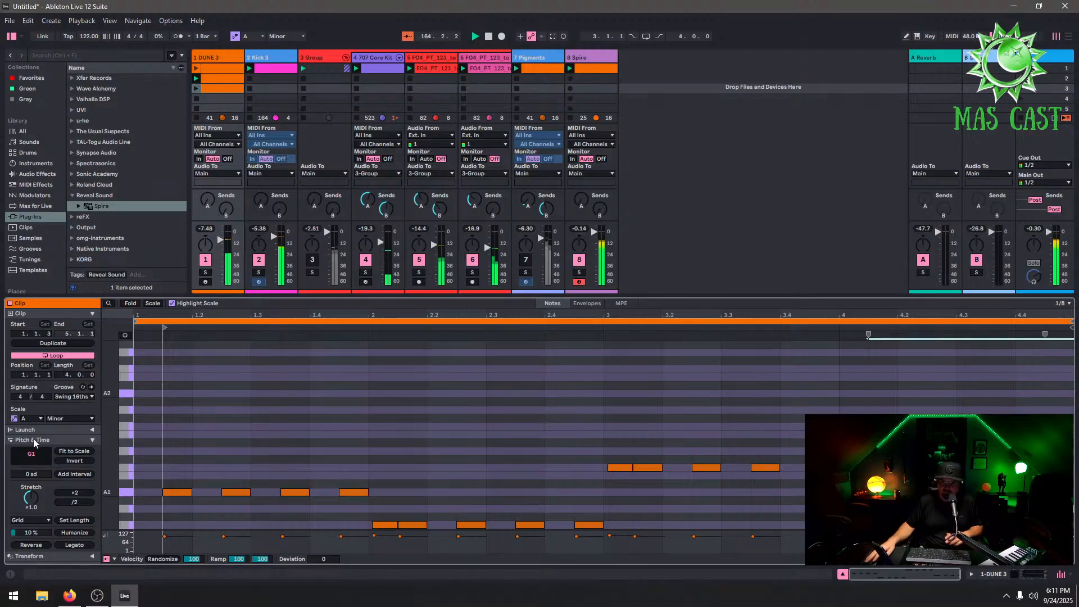
Remove the stray notes at the start of bars 2 and 3 and one note in bar 4
{"action": "double_click", "coordinate": [386, 525]}
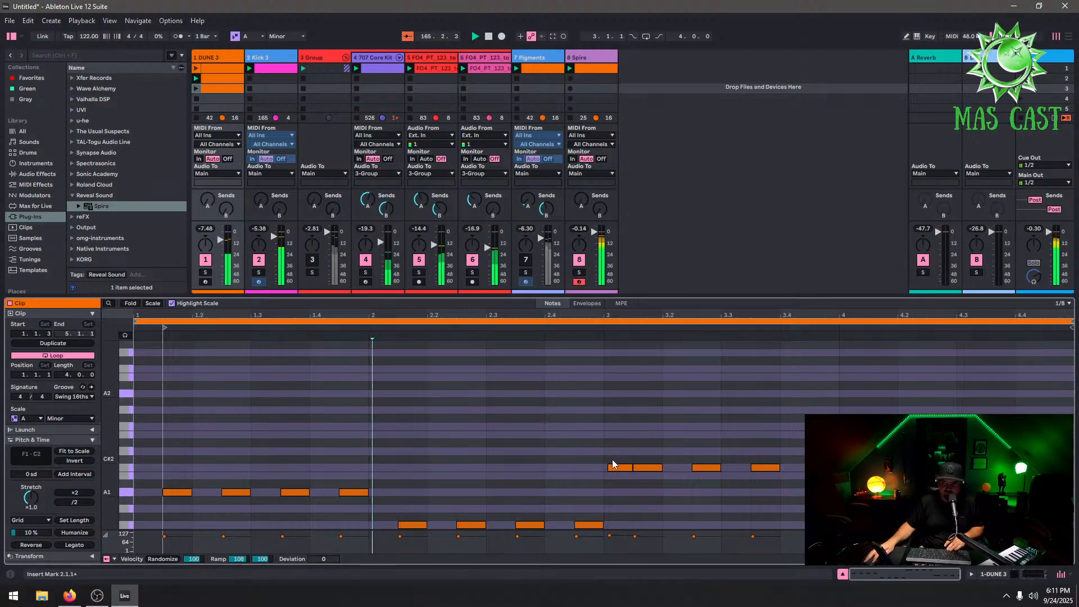
{"action": "double_click", "coordinate": [612, 466]}
{"action": "double_click", "coordinate": [851, 507]}
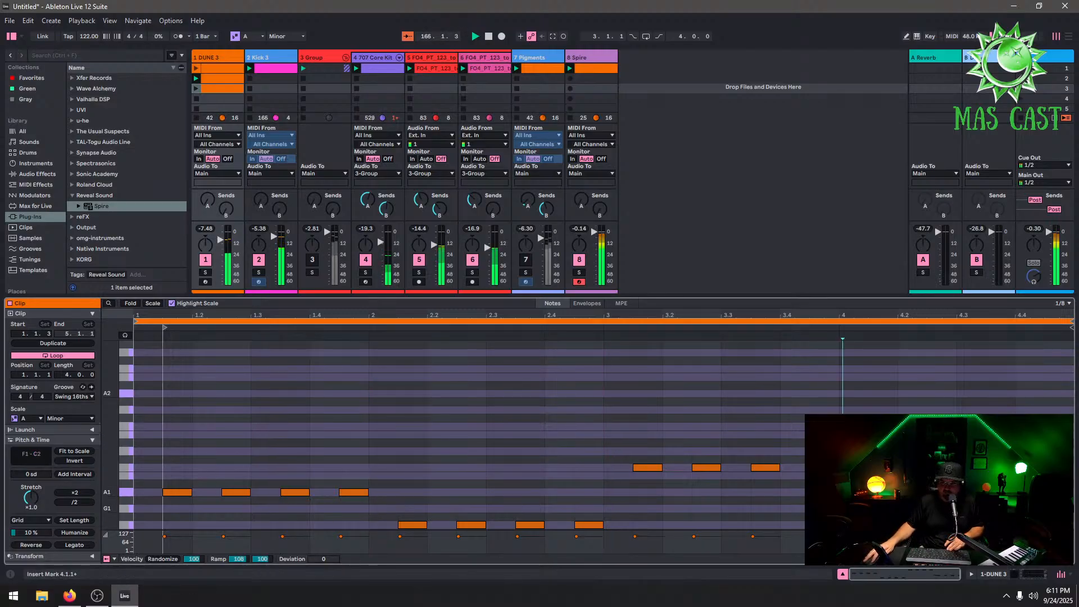
Launch the new DUNE 3 clip and switch the editor grid to 1/16
{"action": "left_click", "coordinate": [197, 92]}
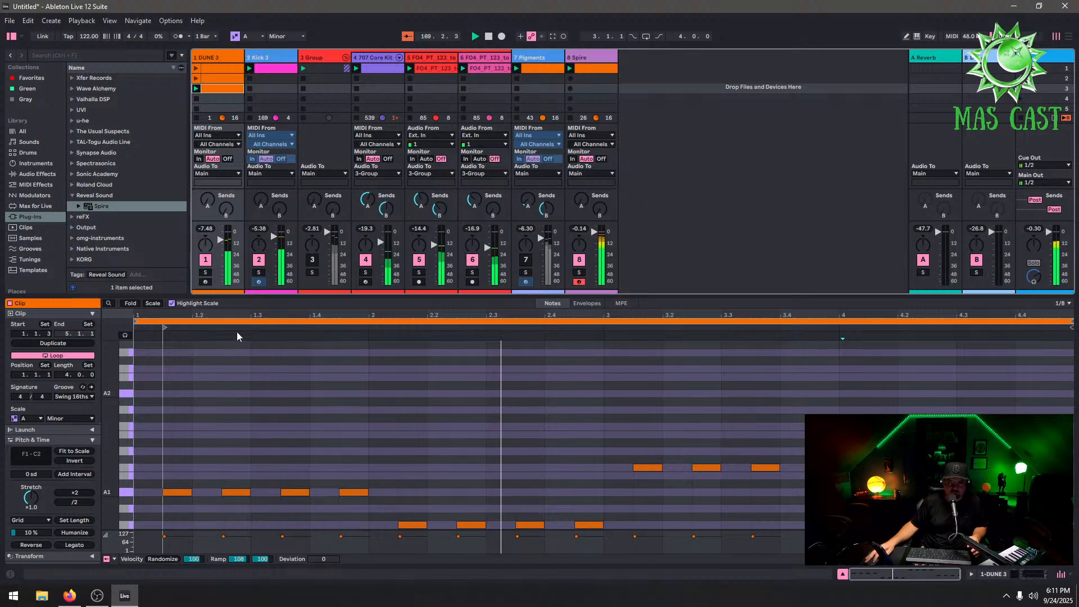
{"action": "mouse_move", "coordinate": [259, 318]}
{"action": "left_mouse_down"}
{"action": "mouse_move", "coordinate": [259, 336]}
{"action": "mouse_move", "coordinate": [274, 323]}
{"action": "left_mouse_up"}
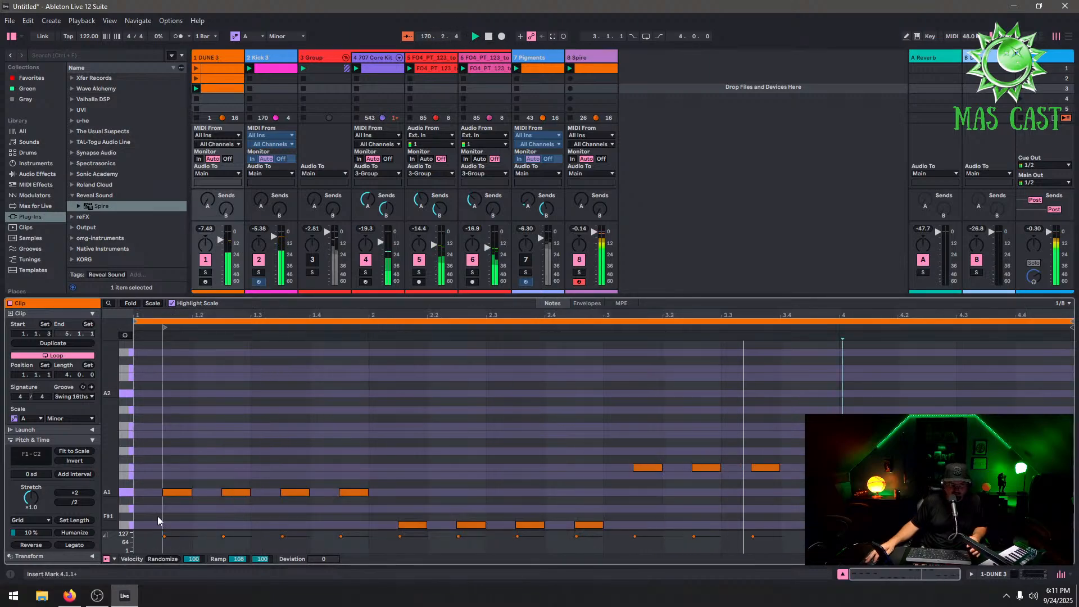
{"action": "right_click", "coordinate": [548, 466]}
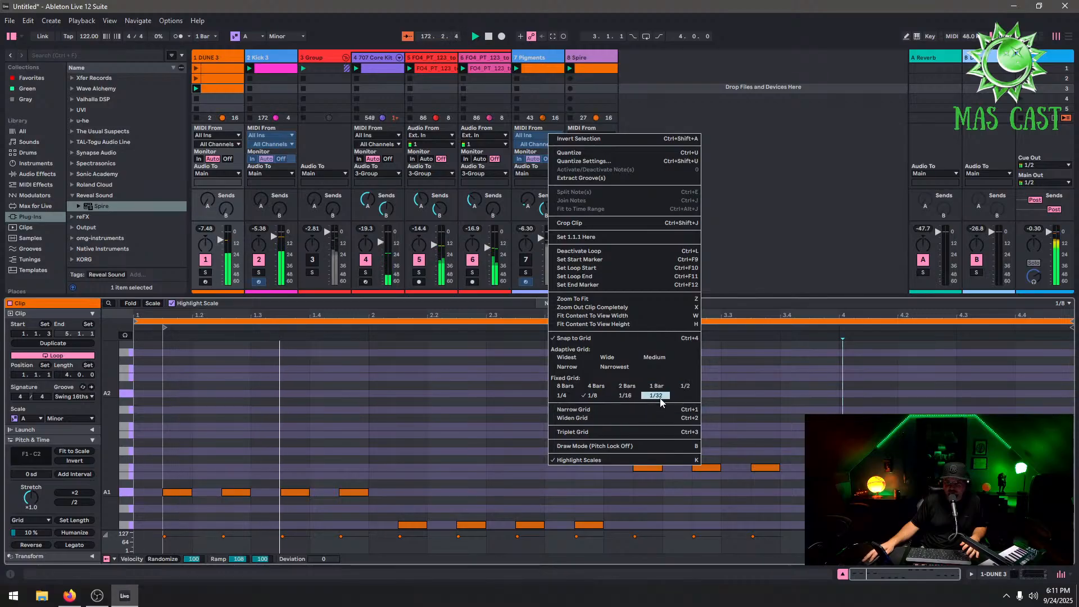
{"action": "left_click", "coordinate": [617, 398]}
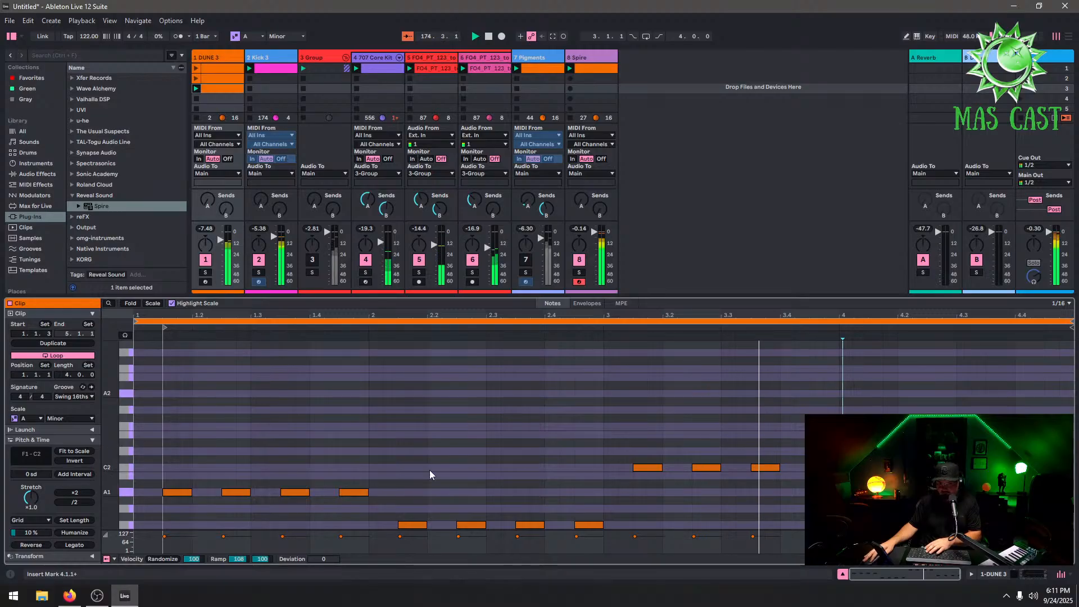
Deactivate the Spire track and quantize all notes in the DUNE 3 clip
{"action": "left_click_drag", "start_coordinate": [1046, 457], "coordinate": [173, 529]}
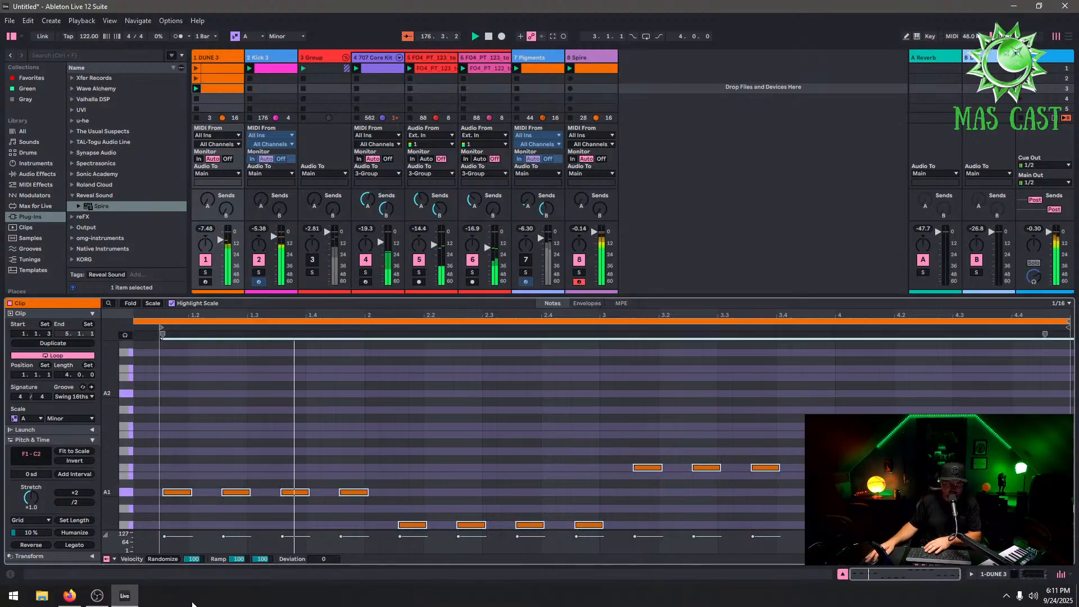
{"action": "left_click", "coordinate": [610, 265]}
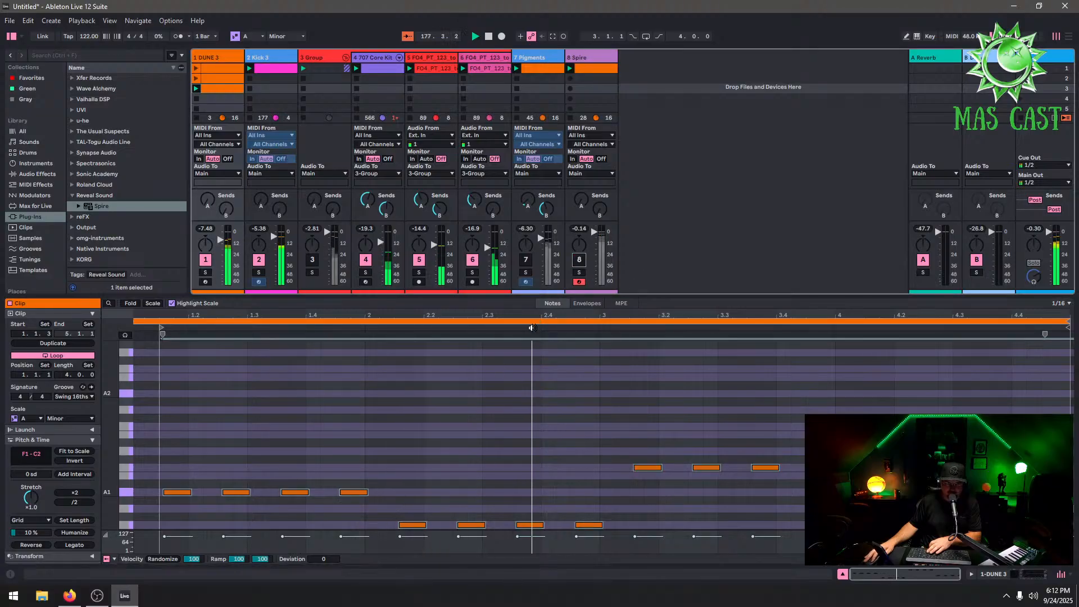
{"action": "left_click_drag", "start_coordinate": [1066, 444], "coordinate": [177, 606]}
{"action": "key", "text": "ctrl+u"}
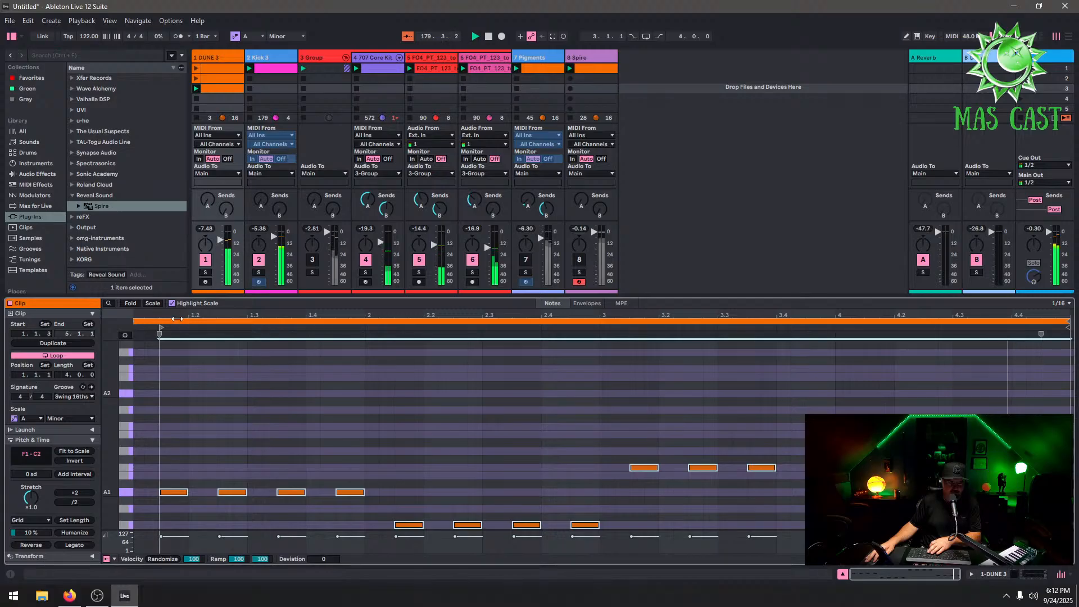
Open the DUNE 3 track's device chain and browse the Reveal Sound plug-in folder
{"action": "left_click_drag", "start_coordinate": [160, 332], "coordinate": [79, 329]}
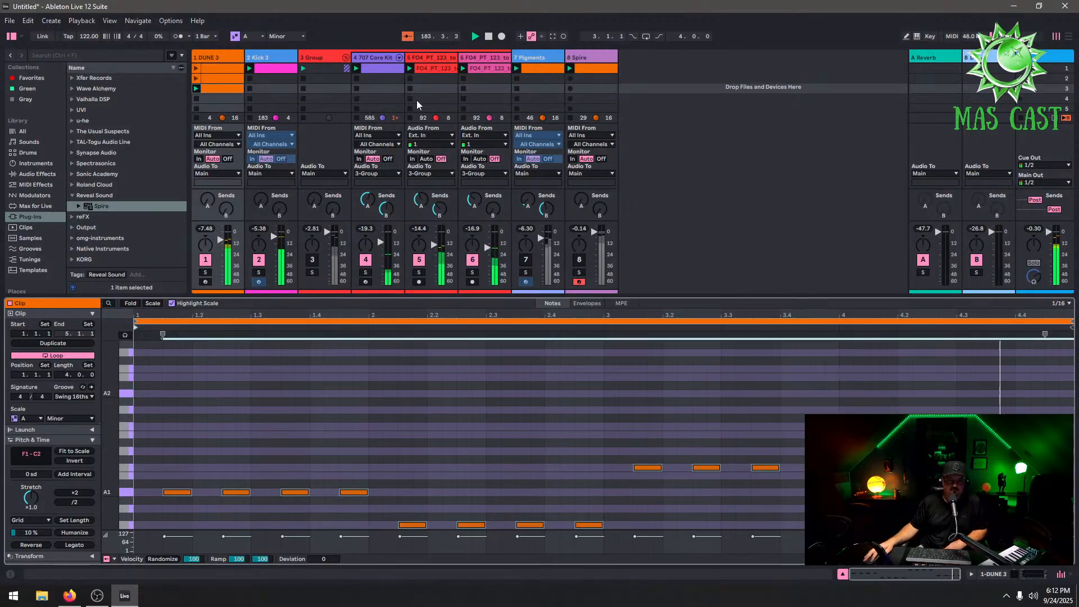
{"action": "left_click", "coordinate": [224, 59]}
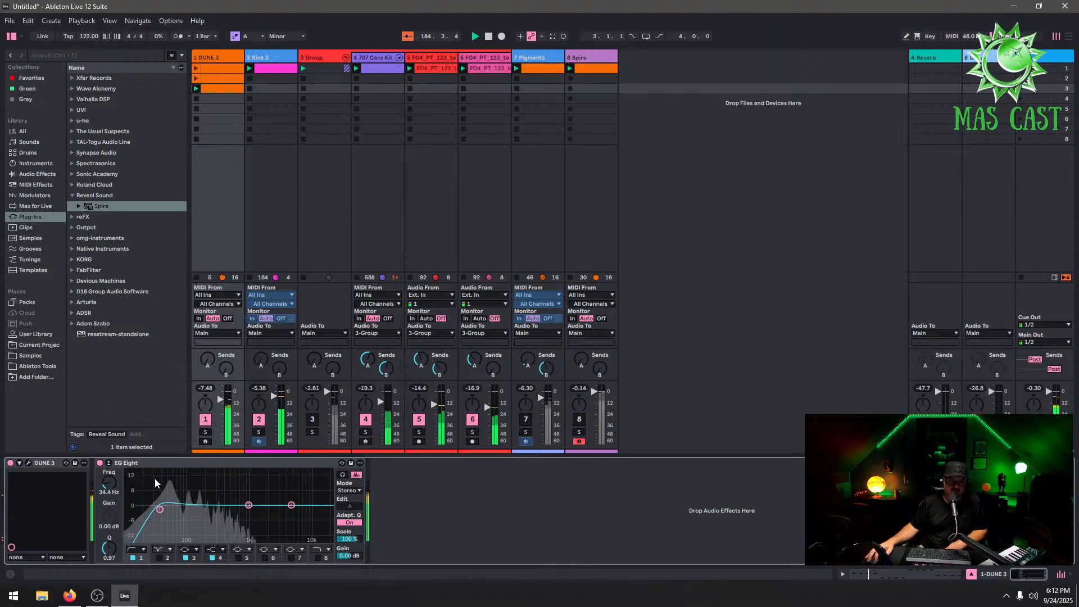
{"action": "left_click", "coordinate": [72, 196]}
{"action": "left_click", "coordinate": [72, 195]}
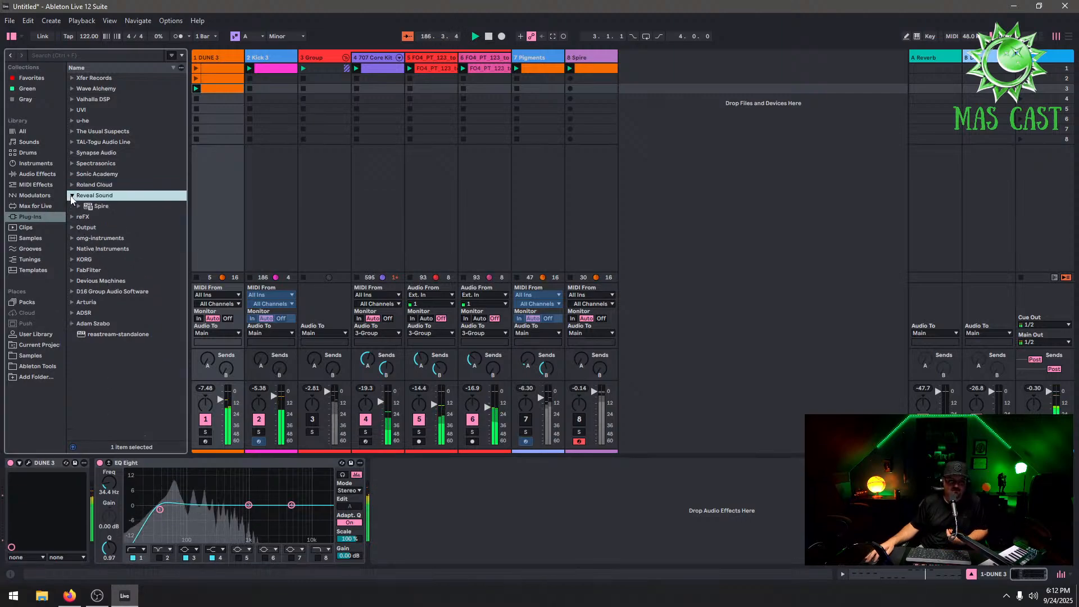
Load Spire onto the first track in place of DUNE 3
{"action": "left_click", "coordinate": [96, 206]}
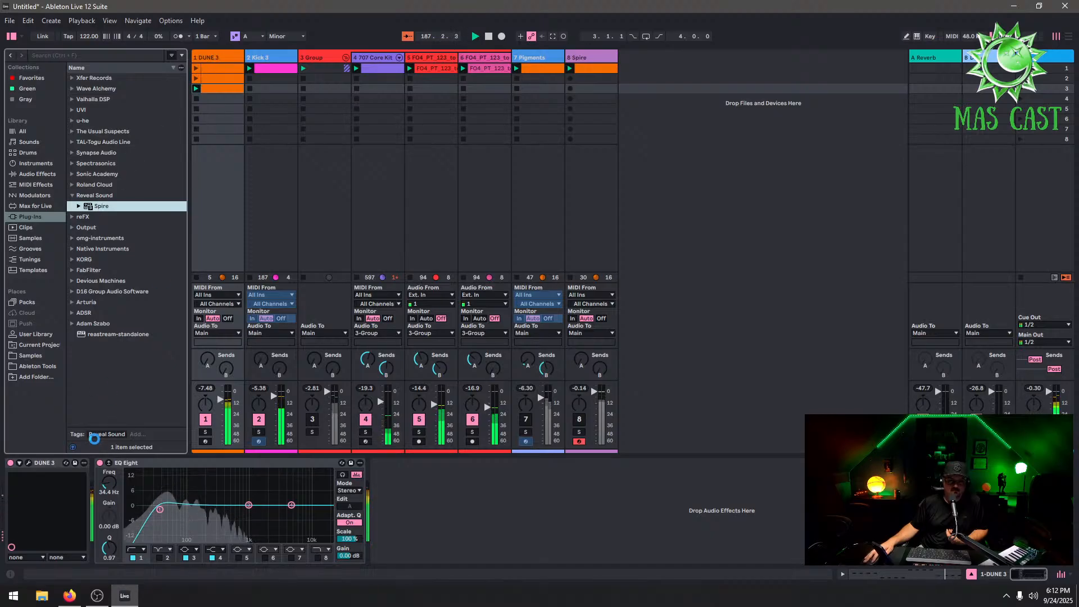
{"action": "left_click_drag", "start_coordinate": [42, 471], "coordinate": [42, 470]}
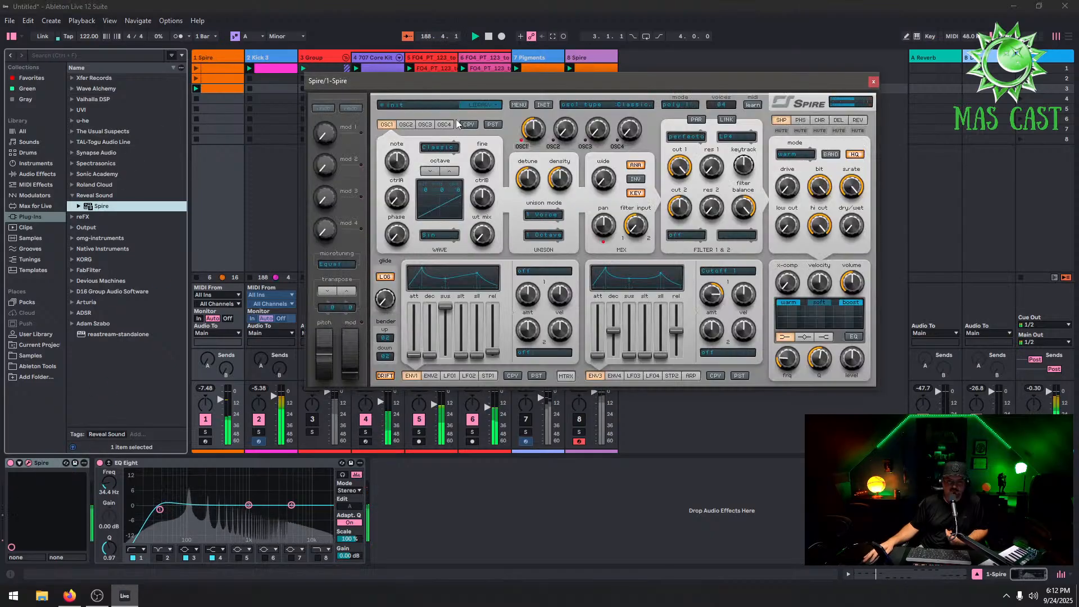
Browse Spire's Allen Watts Trance Soundset Vol. 2 library, audition bass presets, and load BASS - DIRTY BASTARD
{"action": "left_click", "coordinate": [403, 190]}
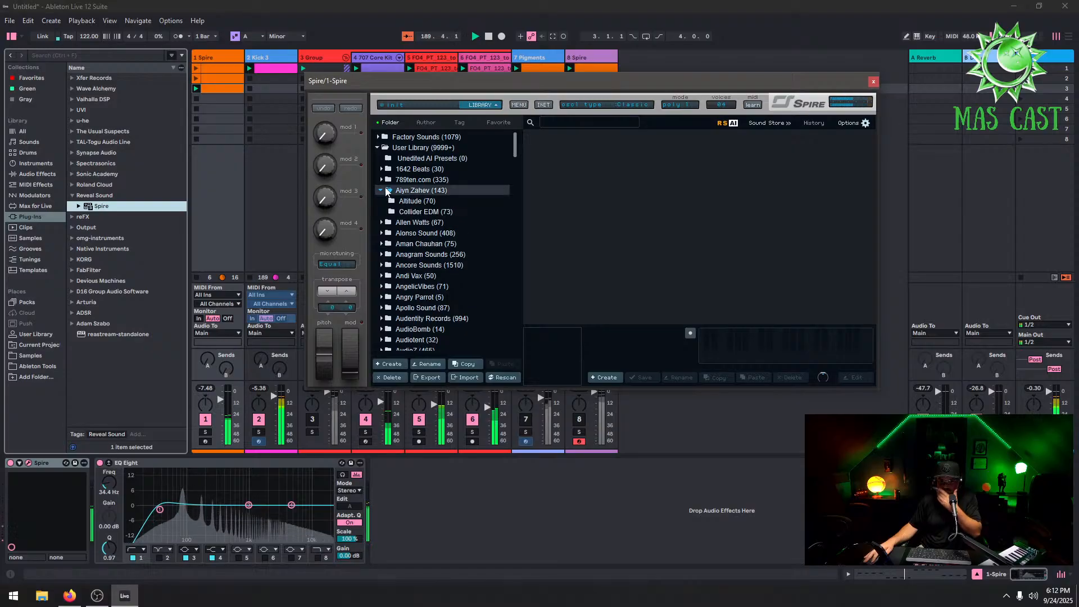
{"action": "left_click", "coordinate": [397, 222]}
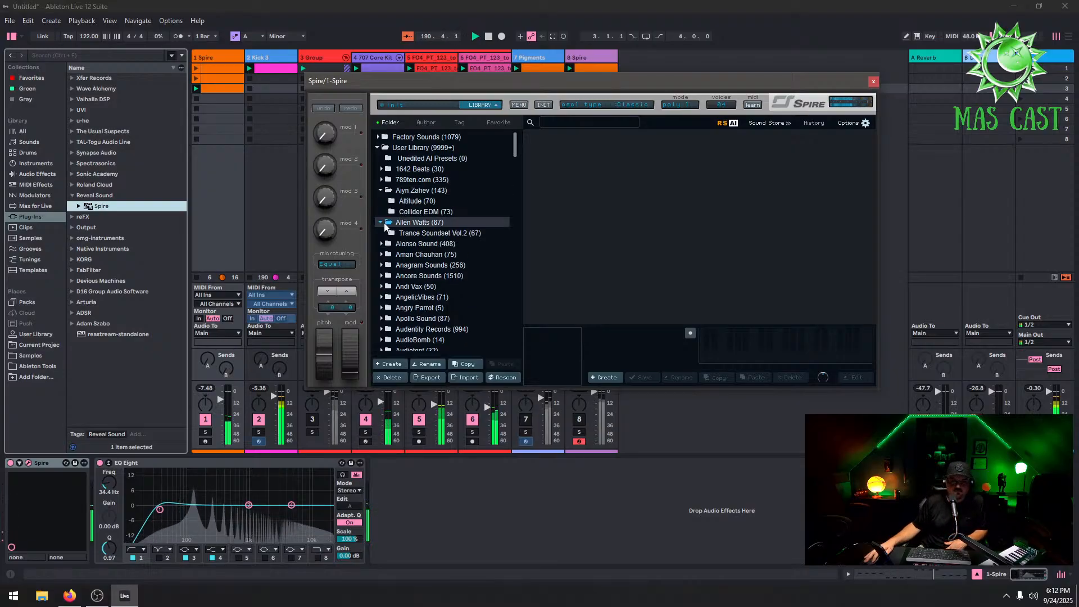
{"action": "left_click", "coordinate": [391, 234]}
{"action": "left_click", "coordinate": [559, 176]}
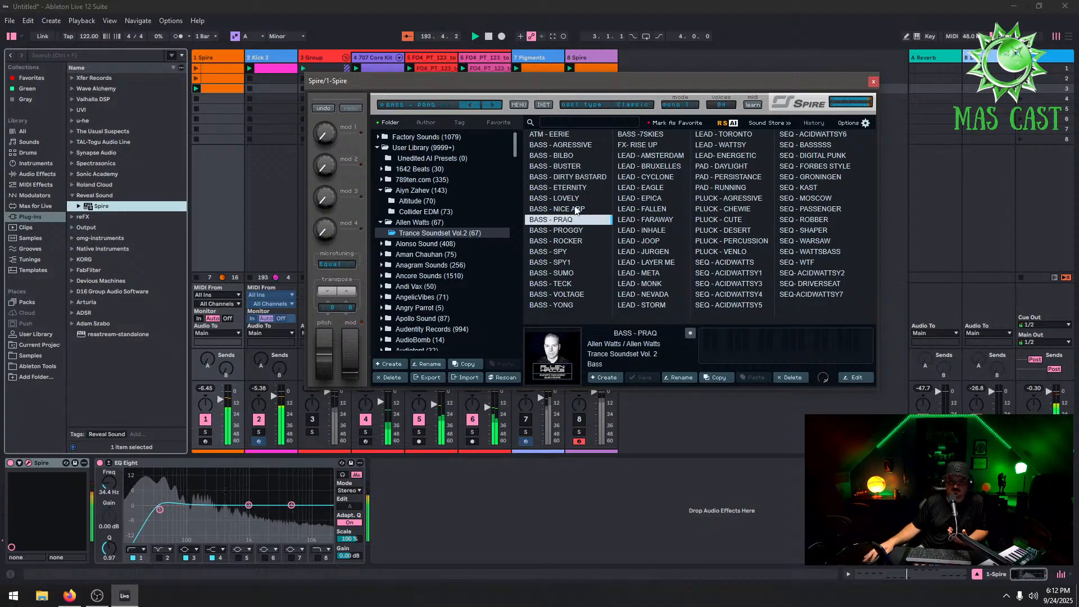
{"action": "left_click", "coordinate": [574, 230]}
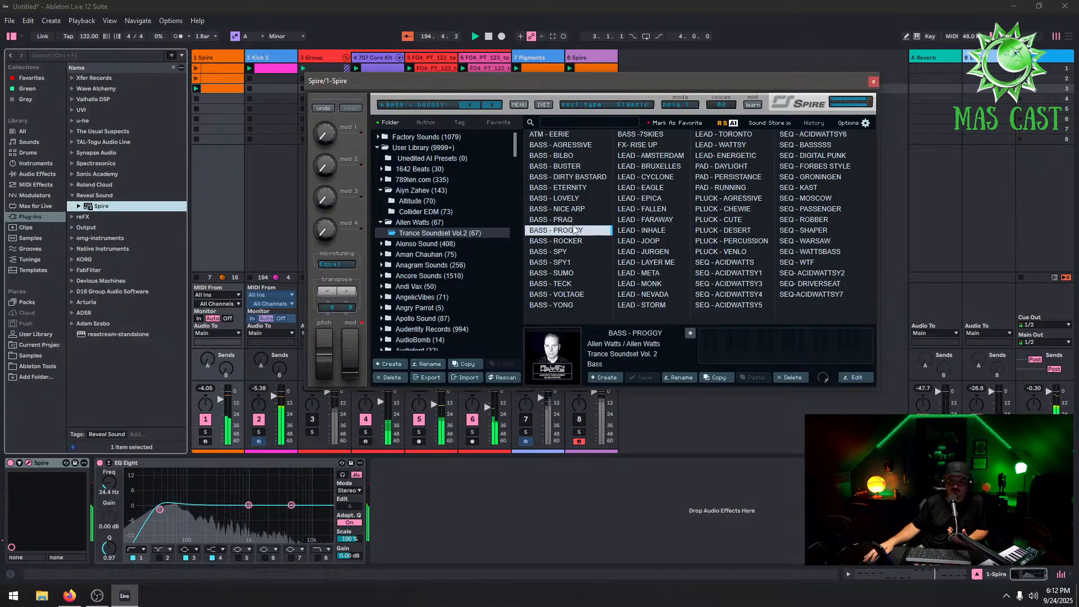
{"action": "left_click", "coordinate": [578, 166]}
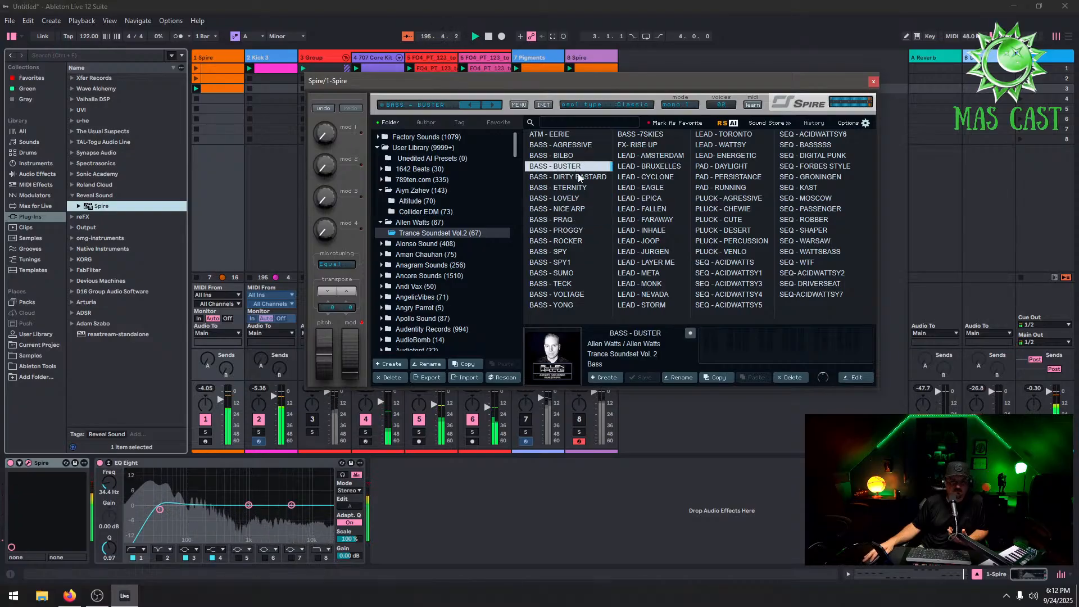
{"action": "left_click", "coordinate": [587, 177]}
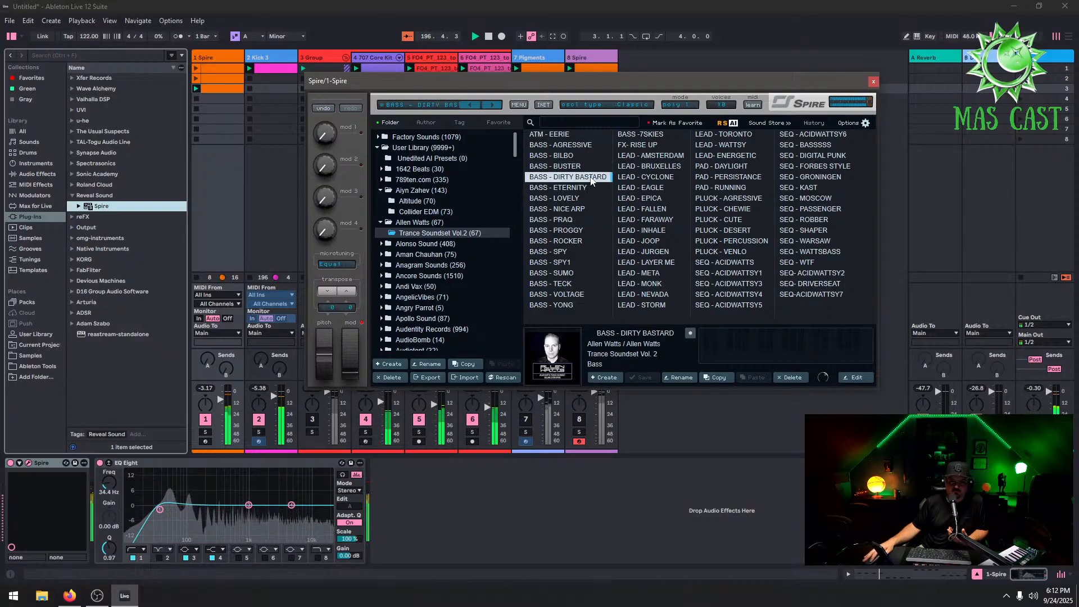
{"action": "left_click", "coordinate": [873, 82]}
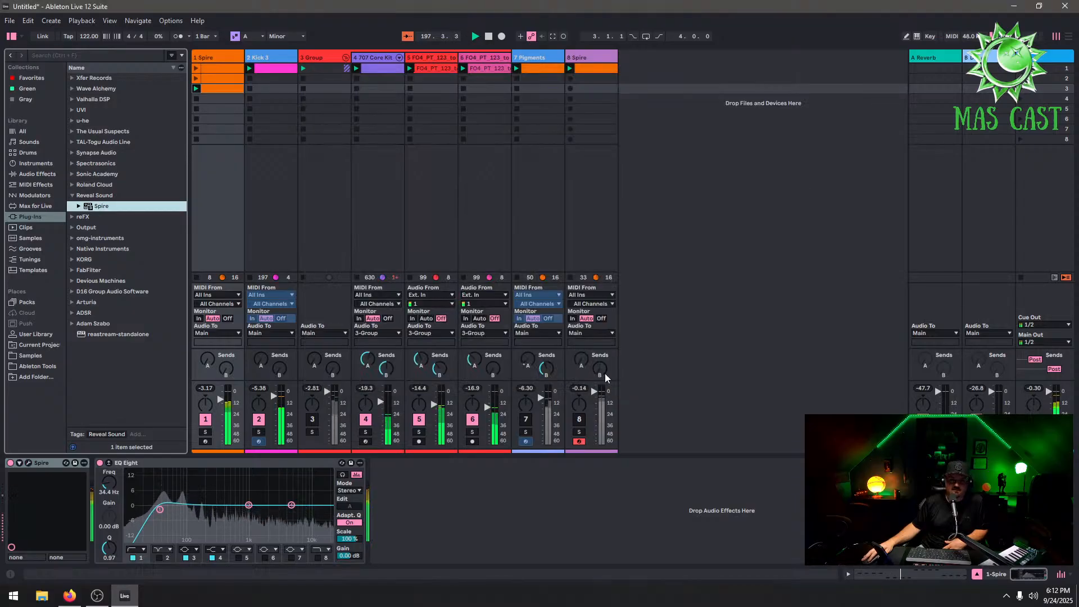
Reactivate the Spire track 8 and add an EQ Eight to its device chain
{"action": "left_click", "coordinate": [578, 419]}
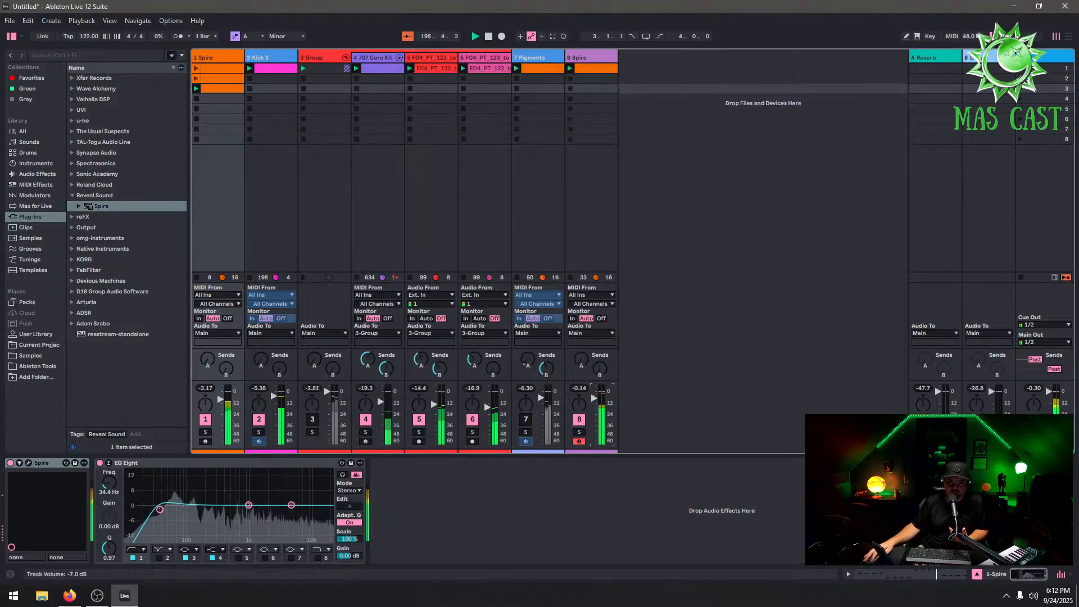
{"action": "left_click", "coordinate": [577, 59]}
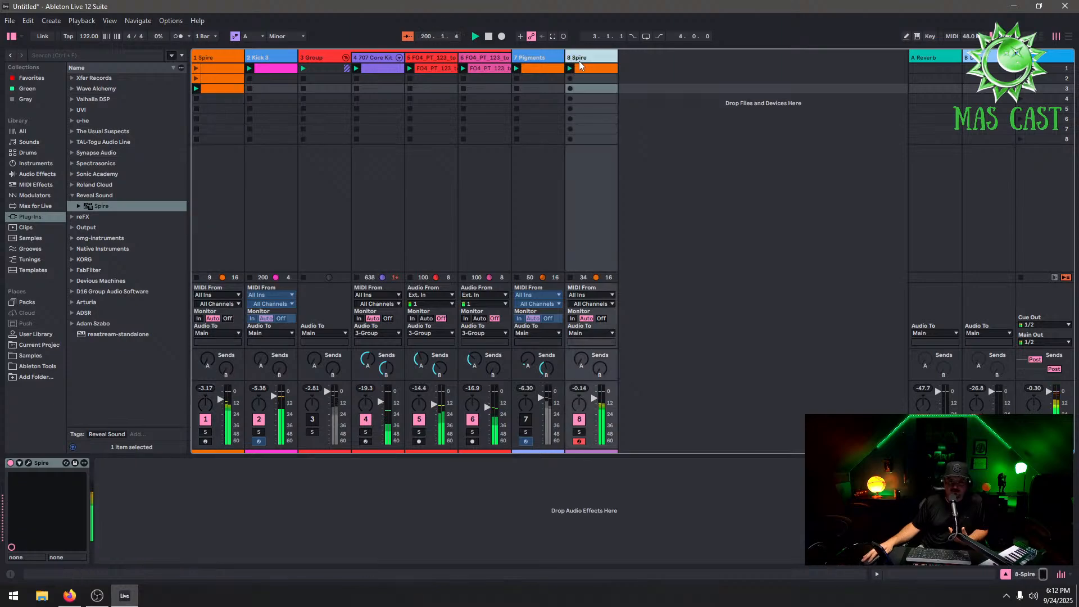
{"action": "left_click", "coordinate": [31, 175]}
{"action": "left_click", "coordinate": [99, 255]}
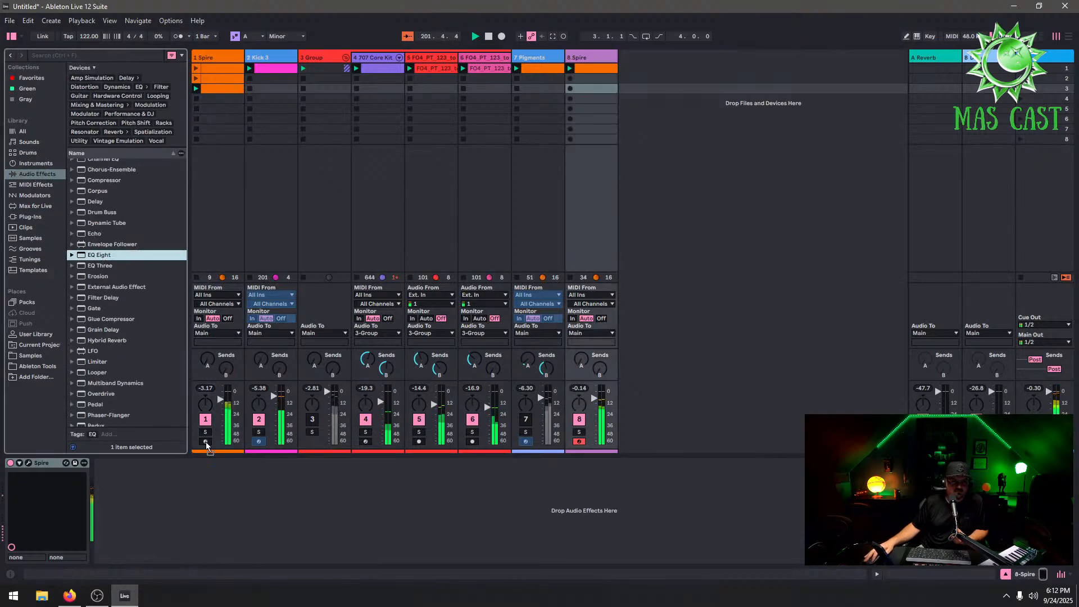
Set EQ band 1 to a high-pass at about 187 Hz and band 4 to a low-pass at about 2.20 kHz
{"action": "left_click", "coordinate": [140, 550]}
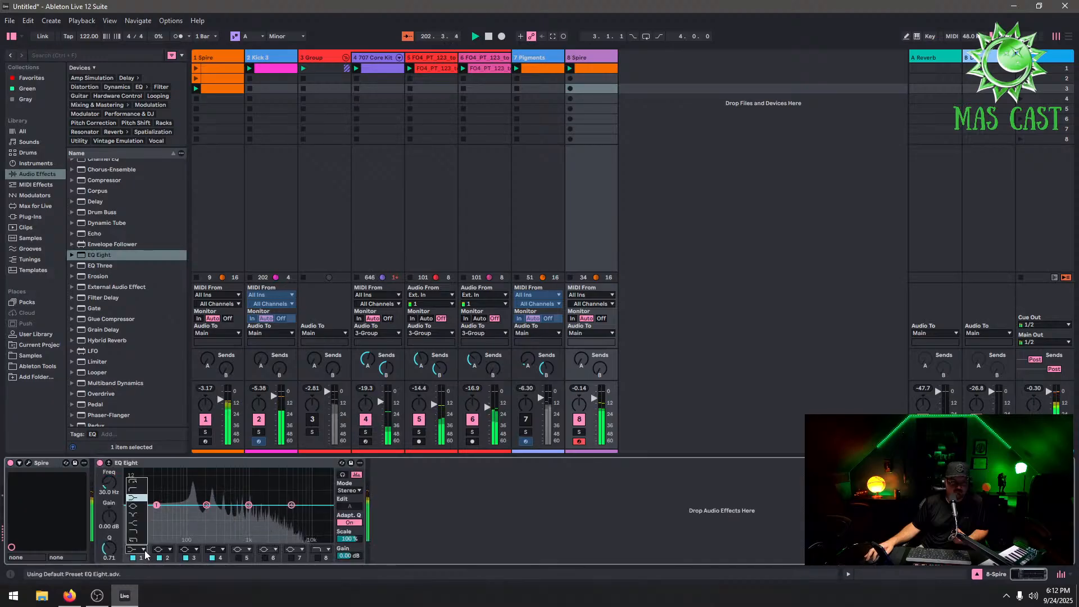
{"action": "left_click", "coordinate": [135, 493]}
{"action": "left_click_drag", "start_coordinate": [156, 504], "coordinate": [201, 509]}
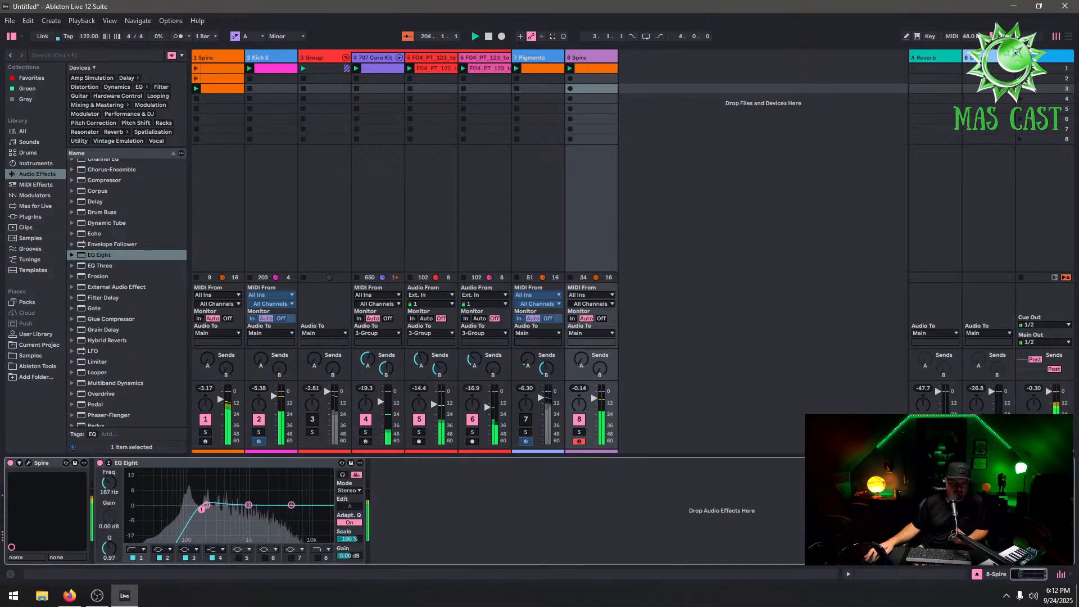
{"action": "left_click", "coordinate": [222, 549]}
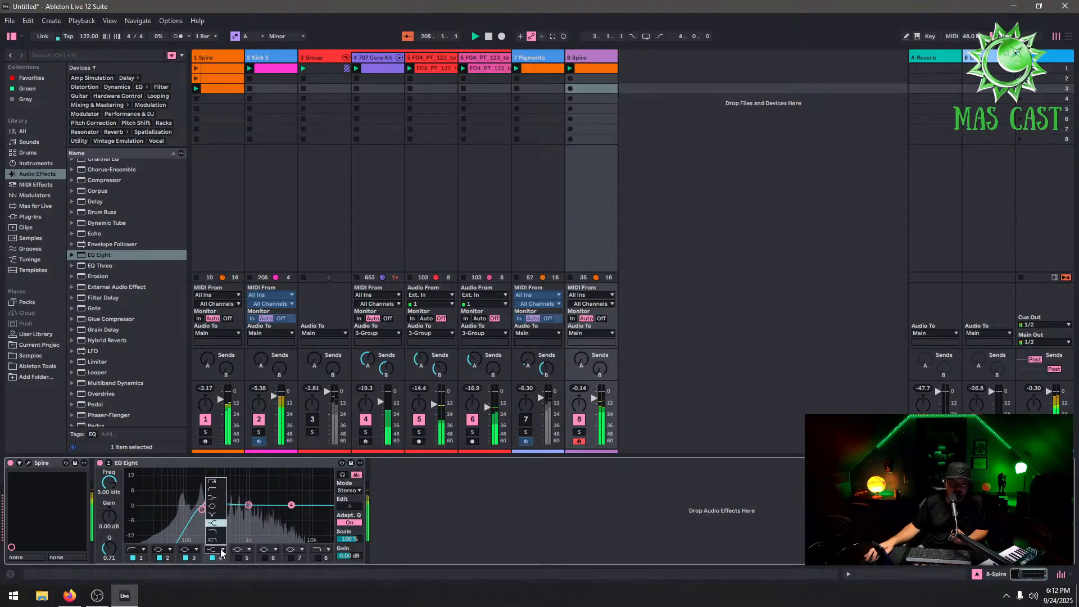
{"action": "left_click", "coordinate": [213, 539]}
{"action": "left_click_drag", "start_coordinate": [291, 504], "coordinate": [269, 508]}
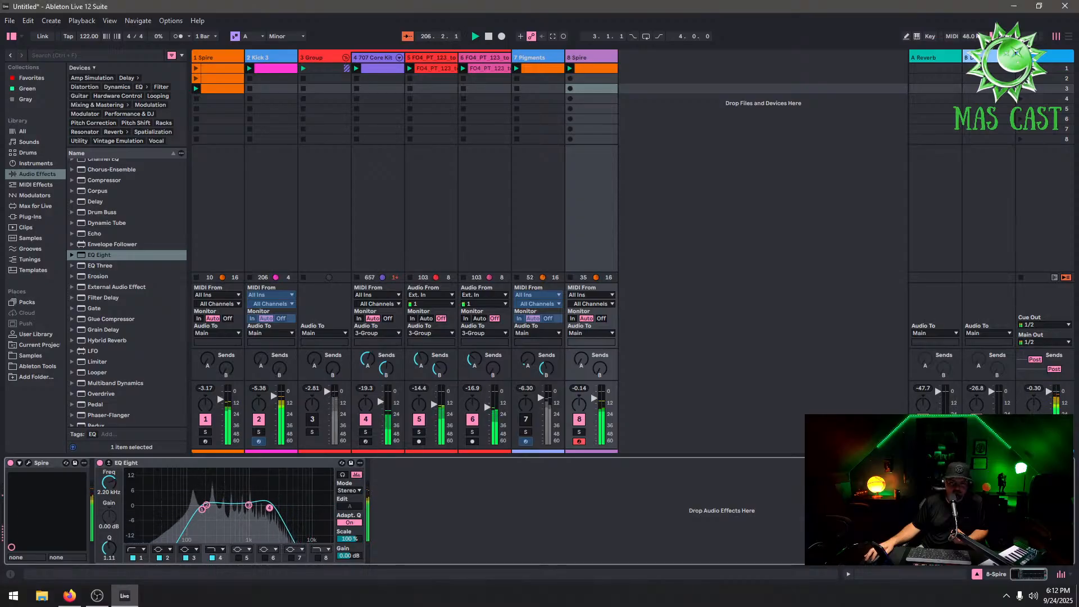
Reactivate the Pigments track and restart playback
{"action": "left_click", "coordinate": [526, 419]}
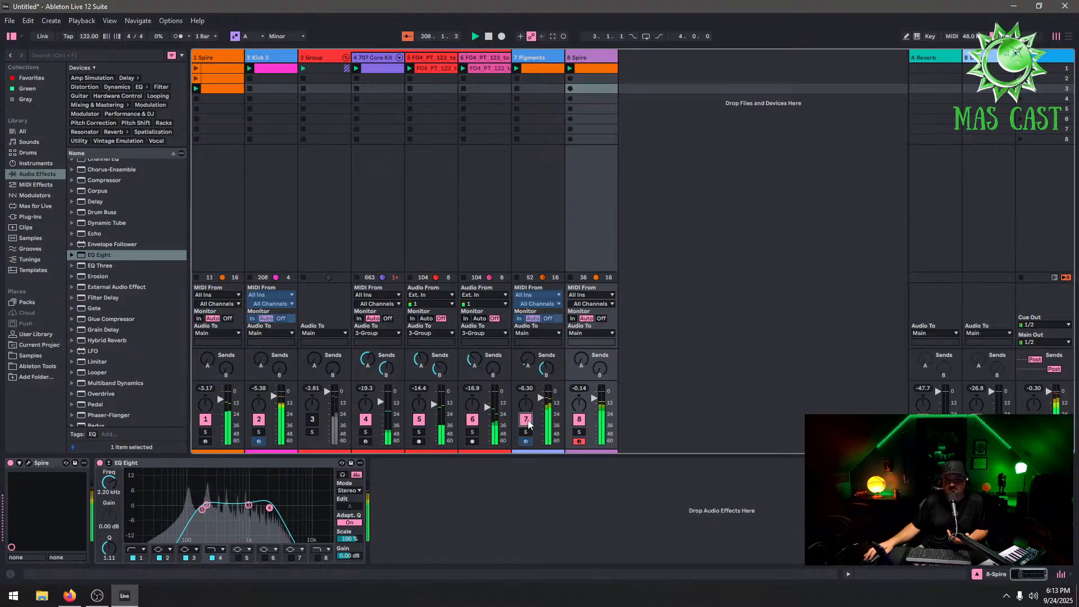
{"action": "left_click", "coordinate": [530, 421]}
{"action": "left_click", "coordinate": [527, 421]}
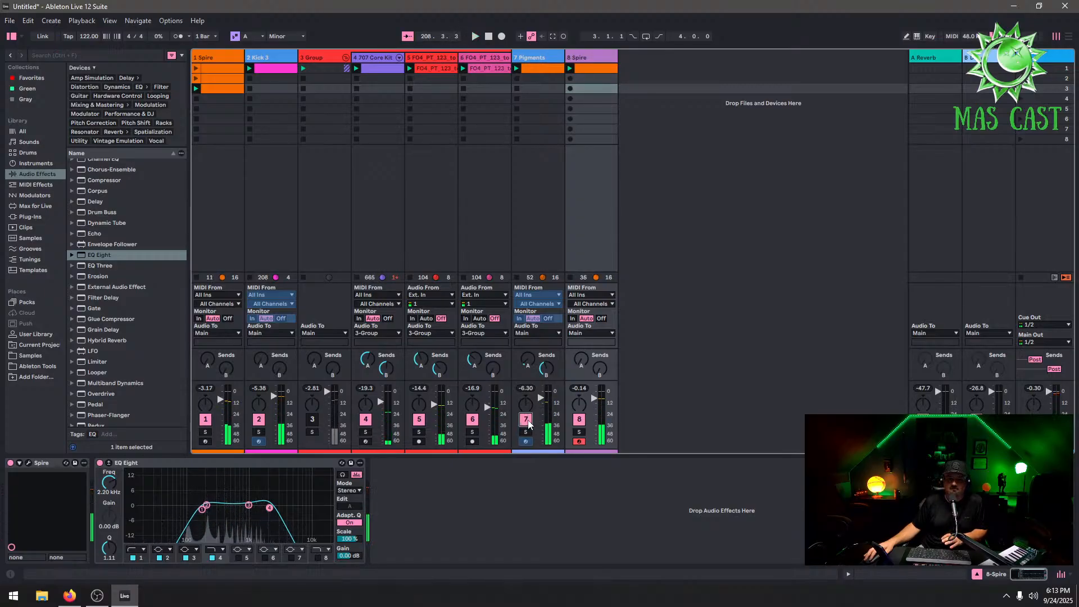
{"action": "key", "text": "space"}
{"action": "key", "text": "space"}
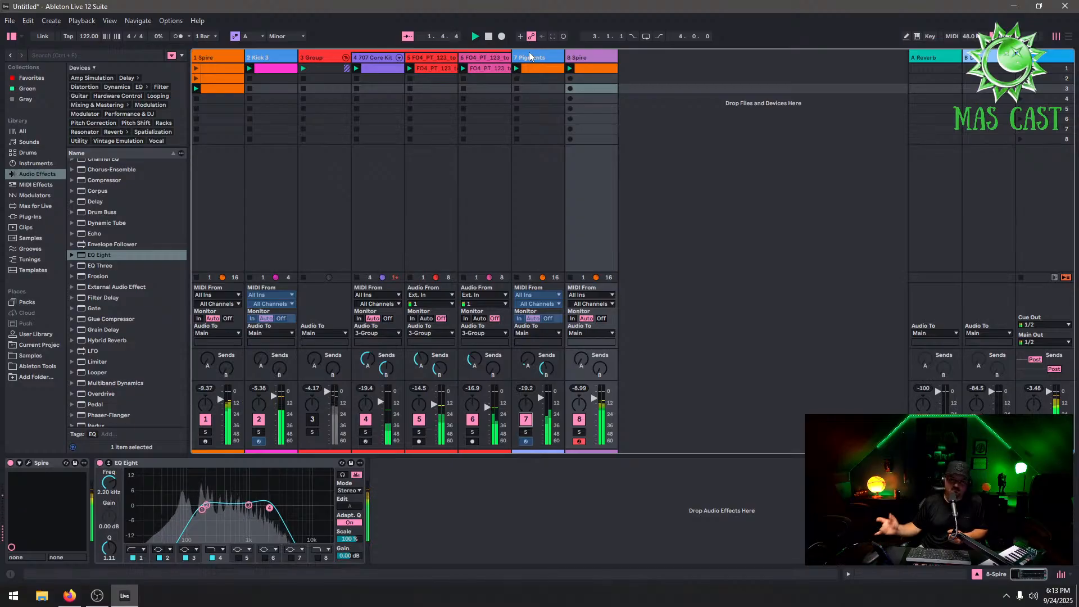
Review the Pigments clip's notes in the editor and tap the tempo to about 139 BPM
{"action": "left_click", "coordinate": [538, 64]}
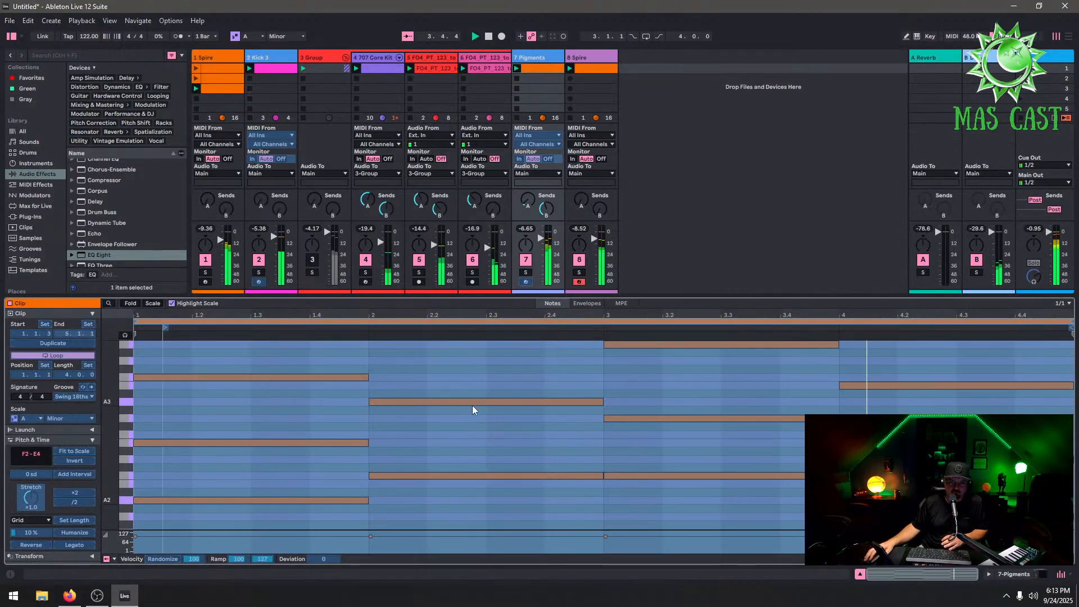
{"action": "left_click_drag", "start_coordinate": [636, 295], "coordinate": [636, 144]}
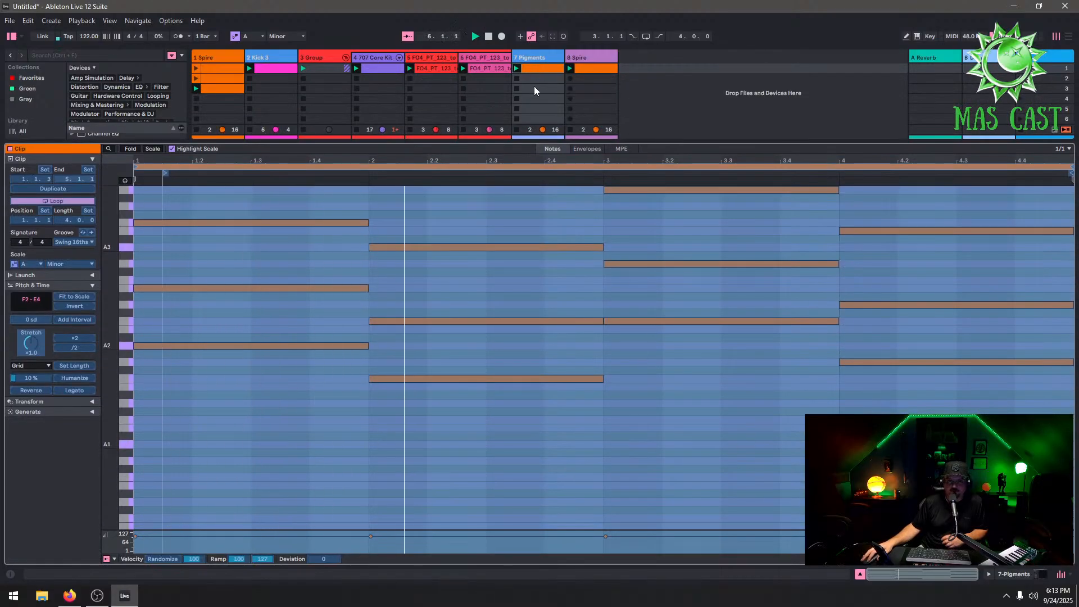
{"action": "left_click_drag", "start_coordinate": [625, 145], "coordinate": [626, 344]}
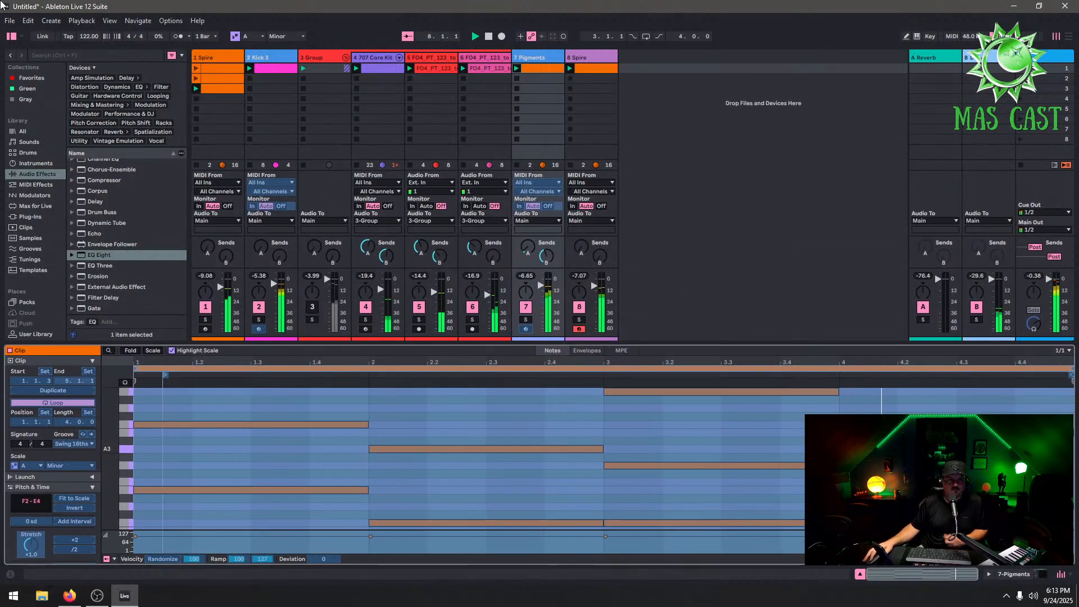
{"action": "left_click", "coordinate": [89, 36]}
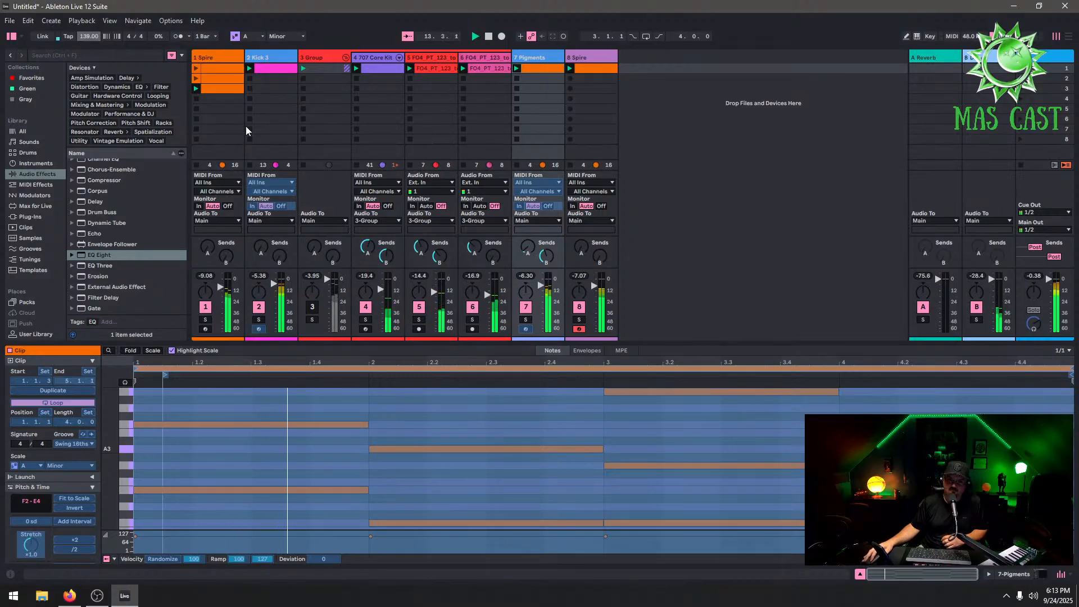
Add LFOTool from the Xfer Records plug-ins to the Pigments track and reshape its LFO into a rising curve
{"action": "left_click", "coordinate": [585, 57]}
{"action": "left_click", "coordinate": [537, 57]}
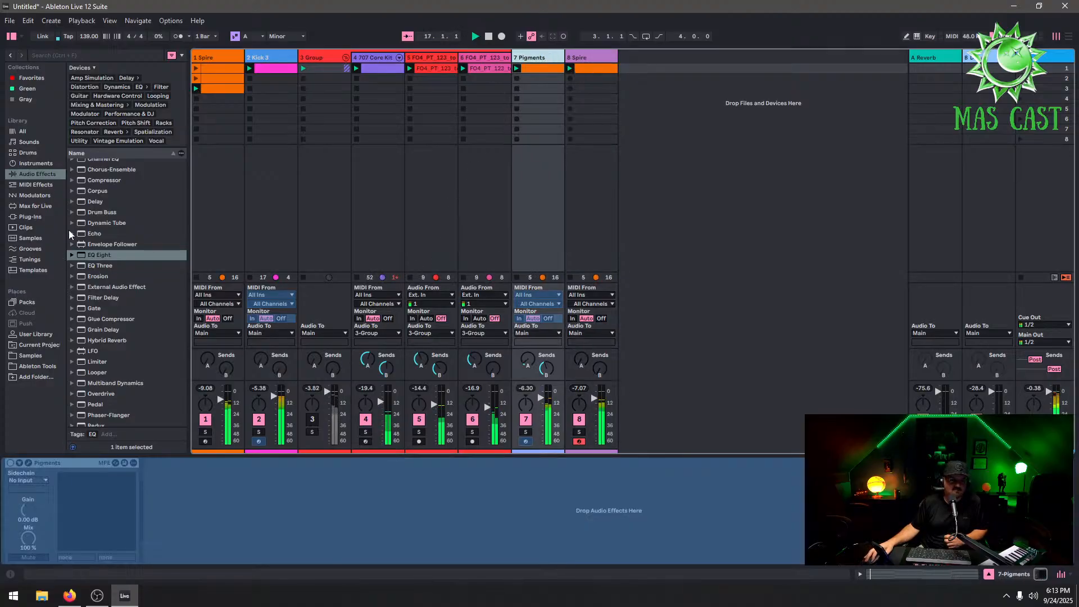
{"action": "left_click", "coordinate": [45, 214]}
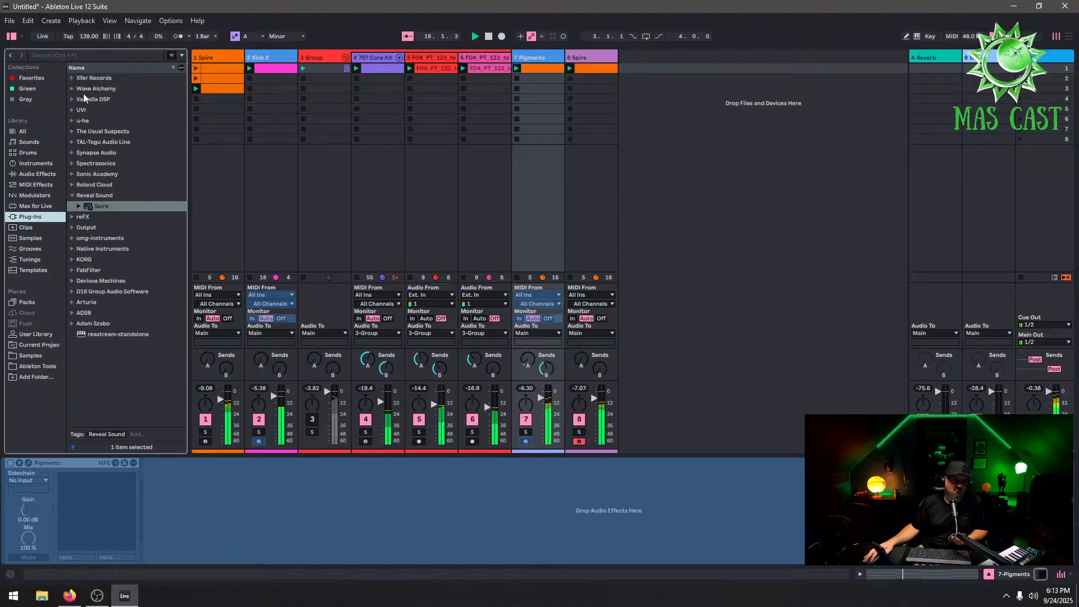
{"action": "left_click", "coordinate": [72, 79]}
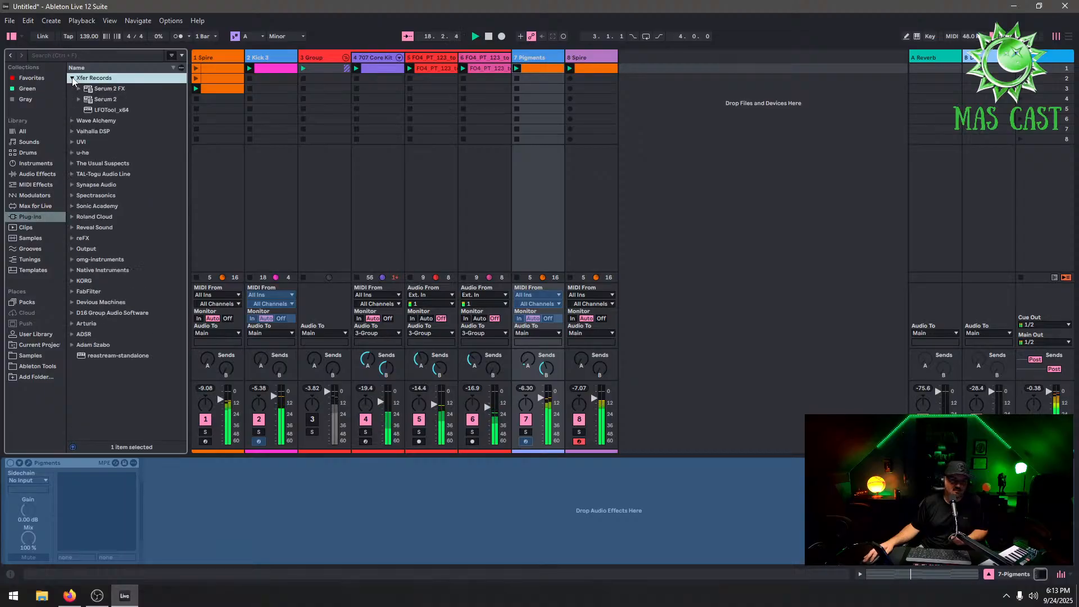
{"action": "right_click", "coordinate": [527, 59]}
{"action": "left_click", "coordinate": [578, 124]}
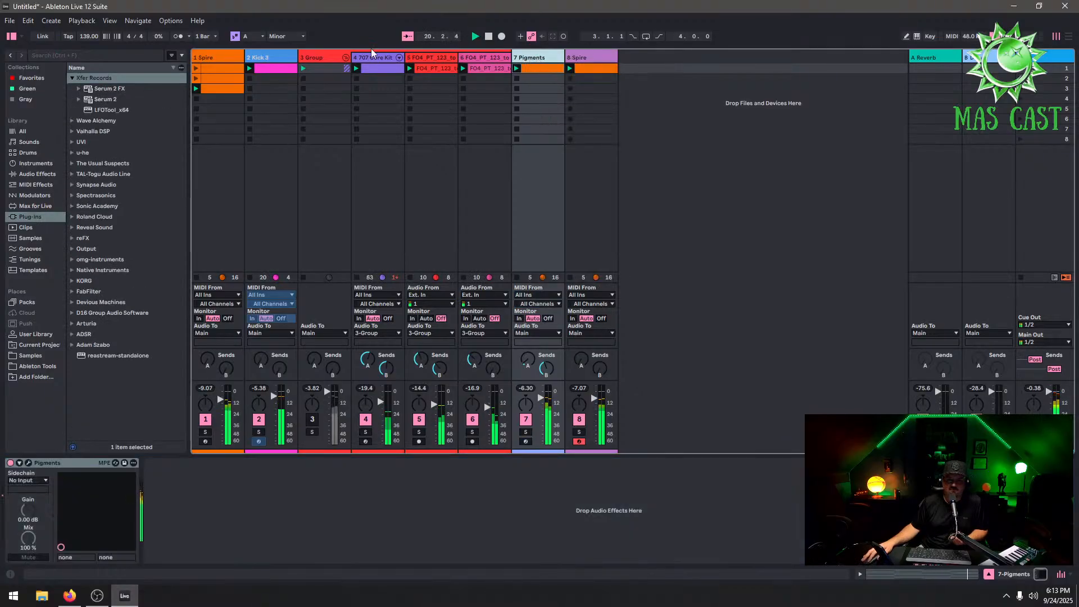
{"action": "left_click", "coordinate": [112, 111]}
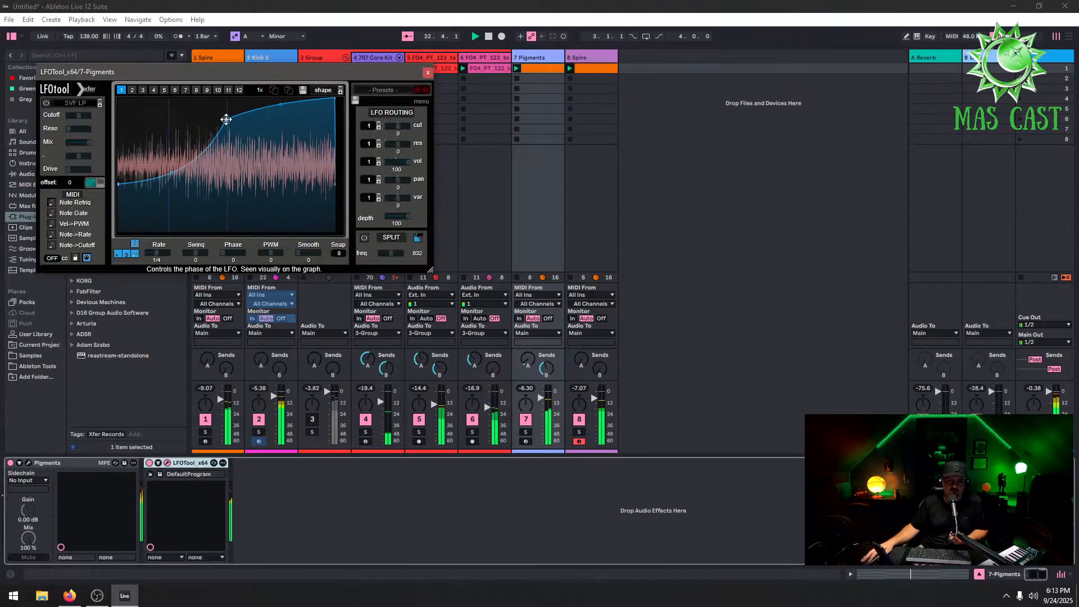
{"action": "left_click_drag", "start_coordinate": [225, 119], "coordinate": [227, 92]}
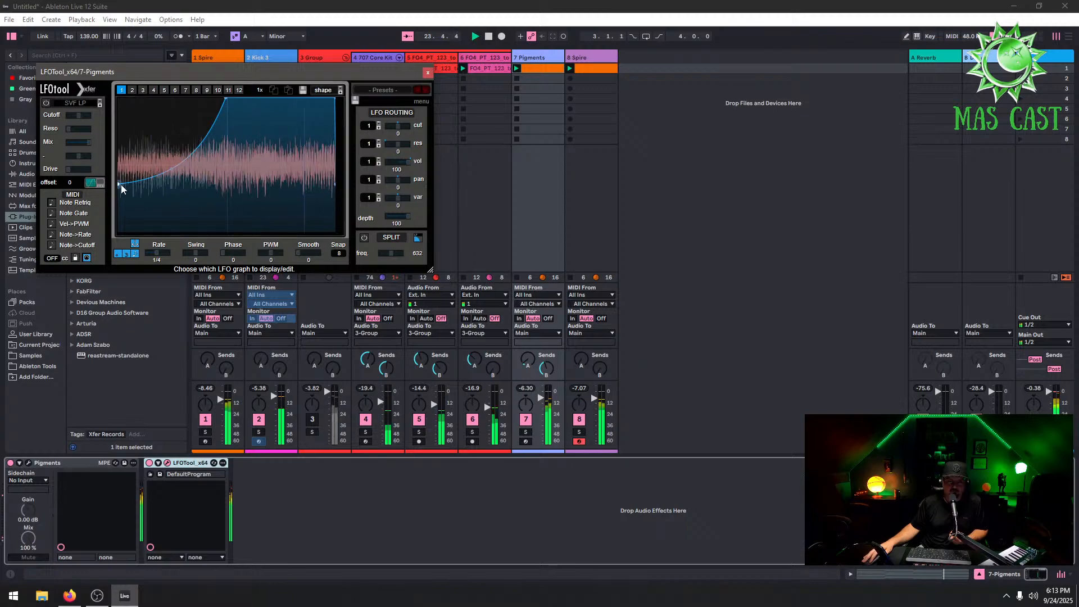
{"action": "mouse_move", "coordinate": [227, 100]}
{"action": "left_mouse_down"}
{"action": "mouse_move", "coordinate": [191, 90]}
{"action": "mouse_move", "coordinate": [227, 96]}
{"action": "left_mouse_up"}
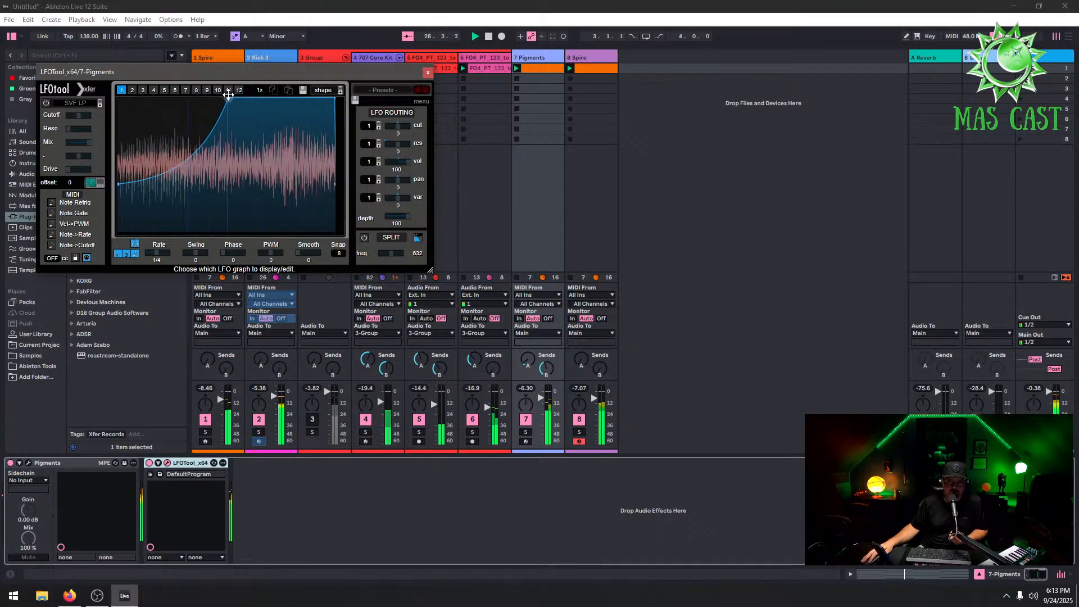
Close the LFOTool window and copy the LFOTool device from the Pigments track
{"action": "right_click", "coordinate": [545, 58]}
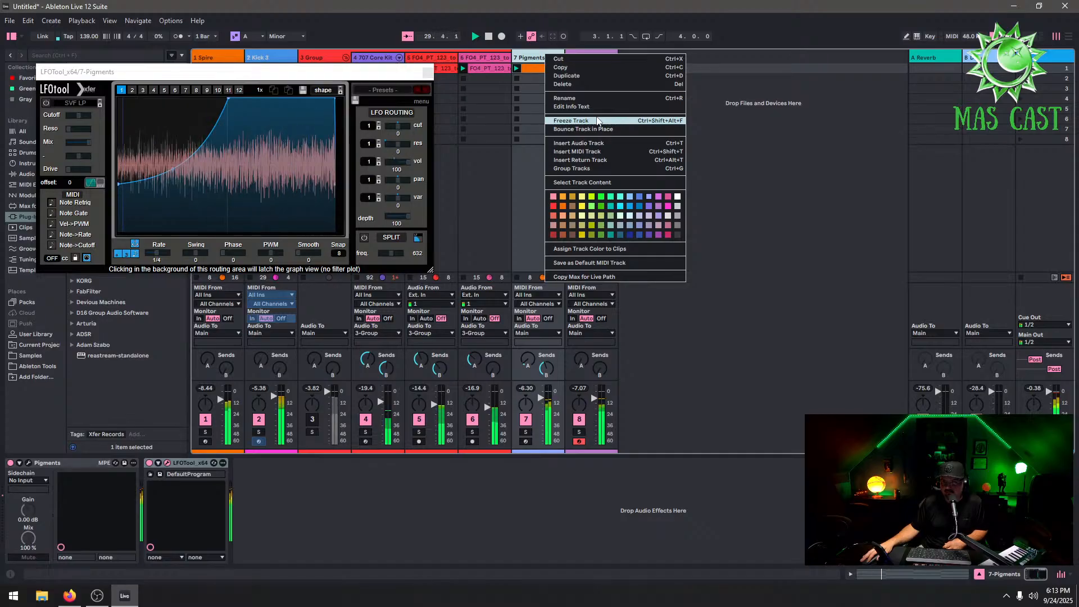
{"action": "left_click", "coordinate": [437, 70]}
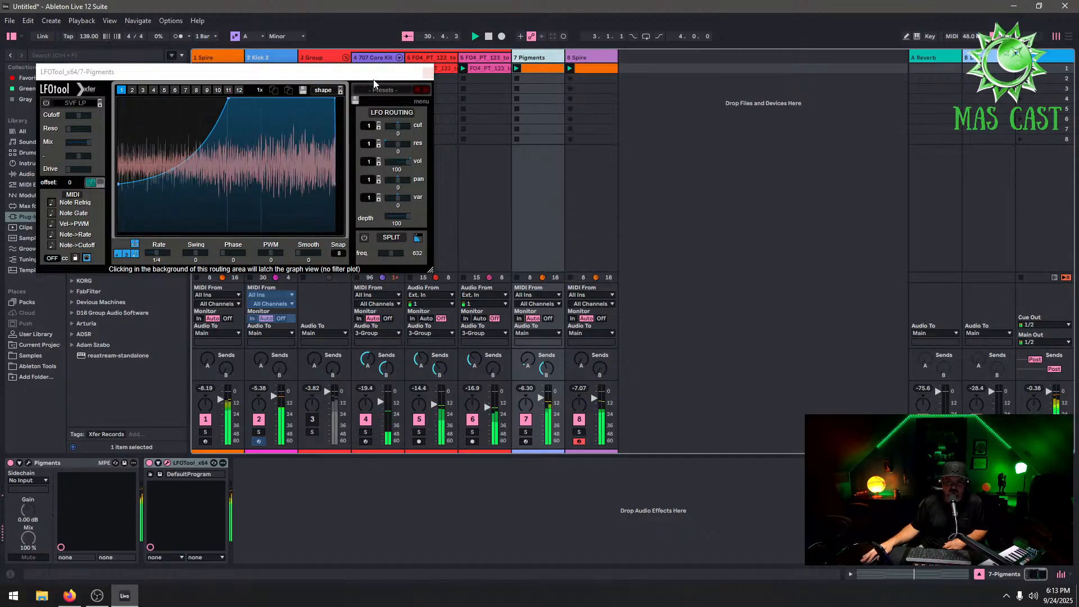
{"action": "left_click", "coordinate": [428, 73]}
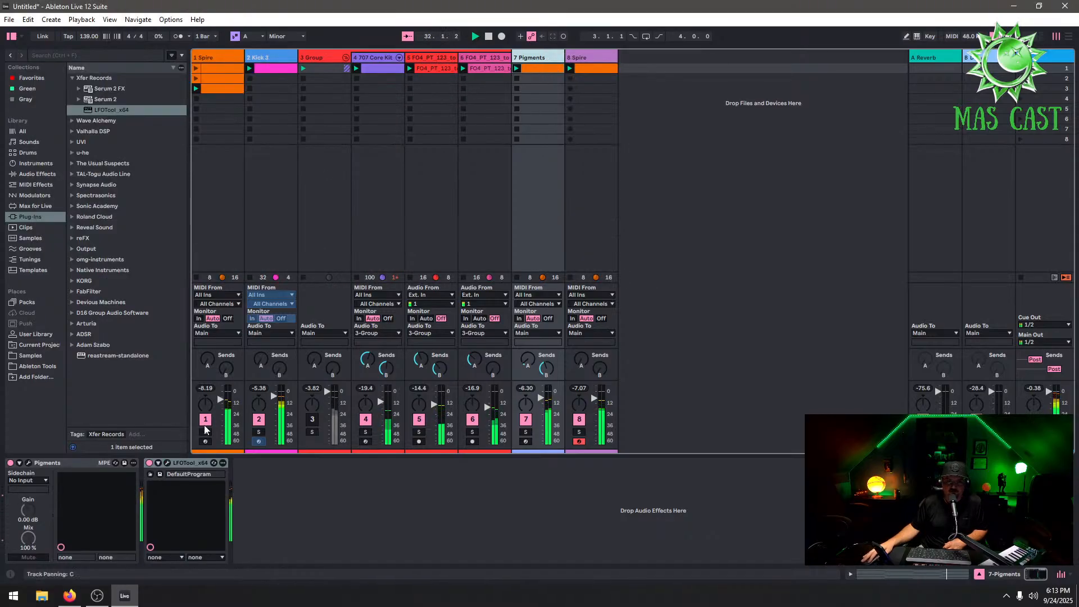
{"action": "right_click", "coordinate": [195, 466]}
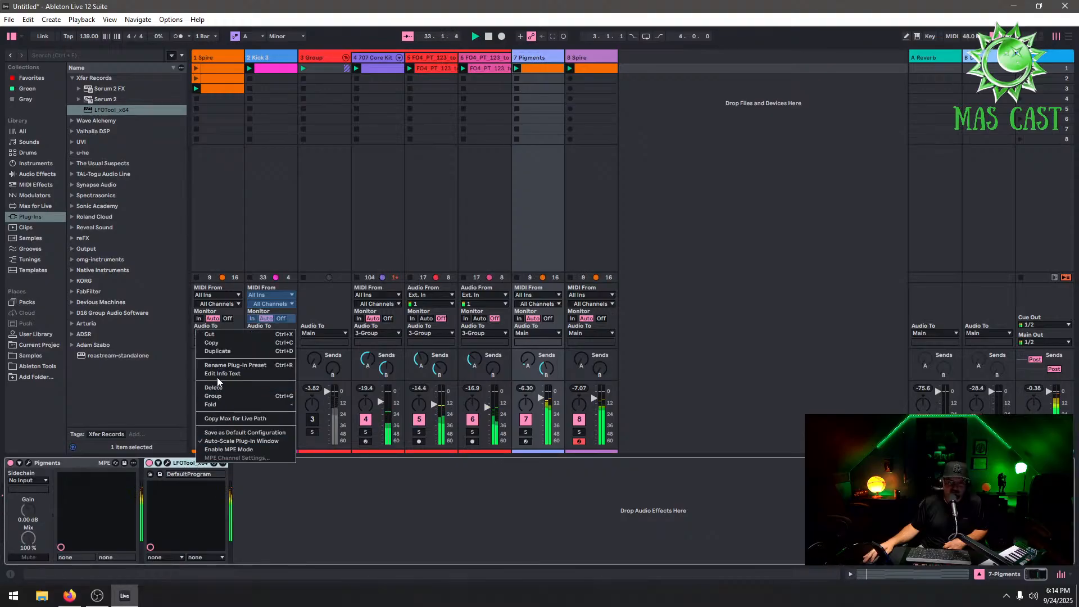
{"action": "left_click", "coordinate": [221, 343]}
Paste the LFOTool device onto the Spire track 8 after its EQ Eight
{"action": "left_click", "coordinate": [606, 59]}
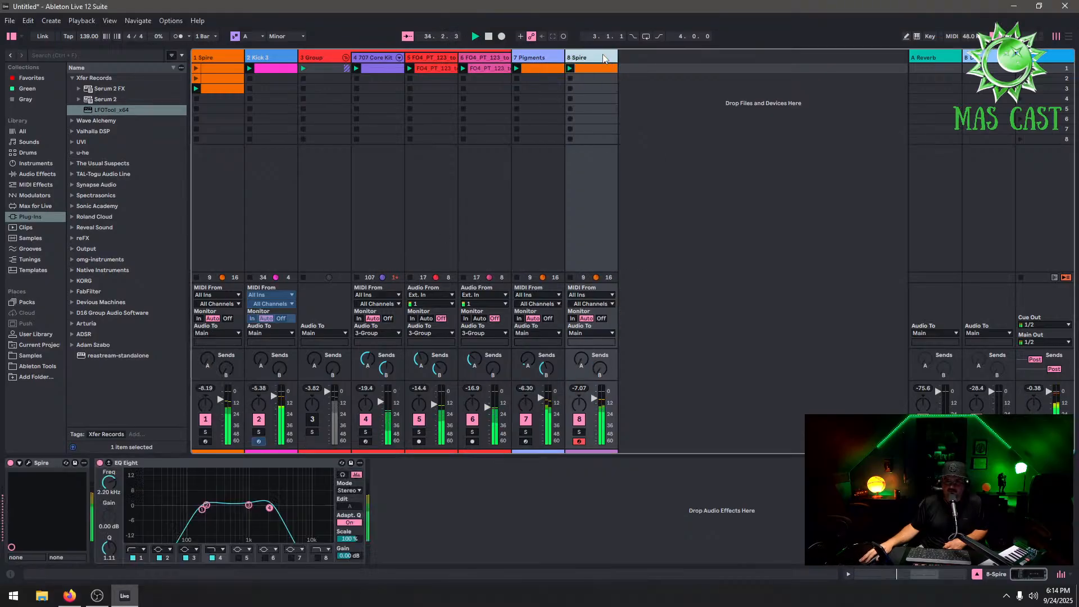
{"action": "right_click", "coordinate": [520, 500]}
{"action": "left_click", "coordinate": [540, 505]}
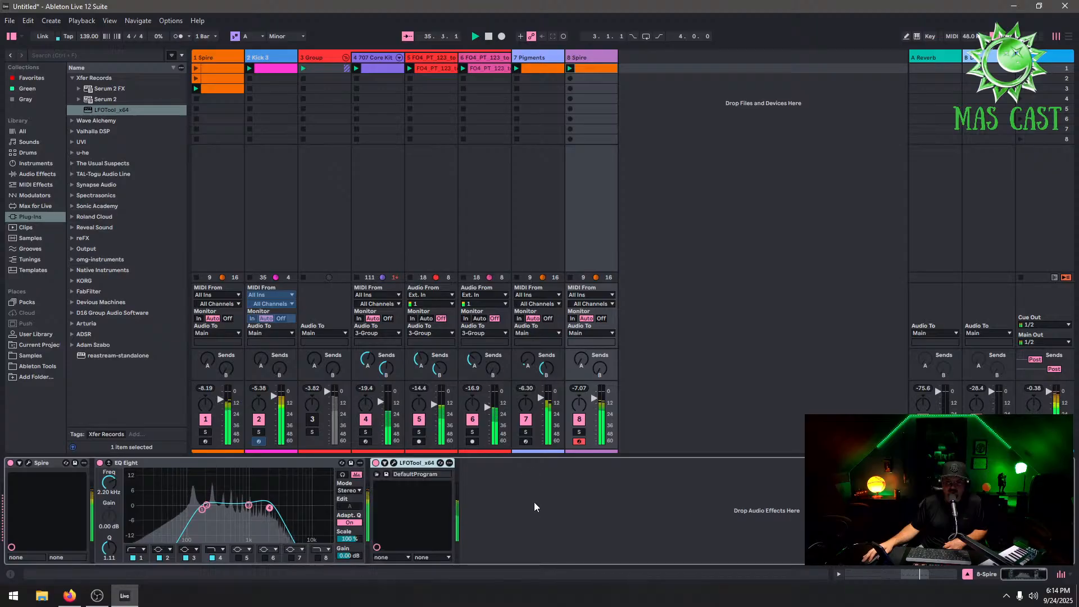
Reshape the Spire track's LFOTool curve to peak earlier from a higher start, and activate the Group track
{"action": "left_click", "coordinate": [394, 462]}
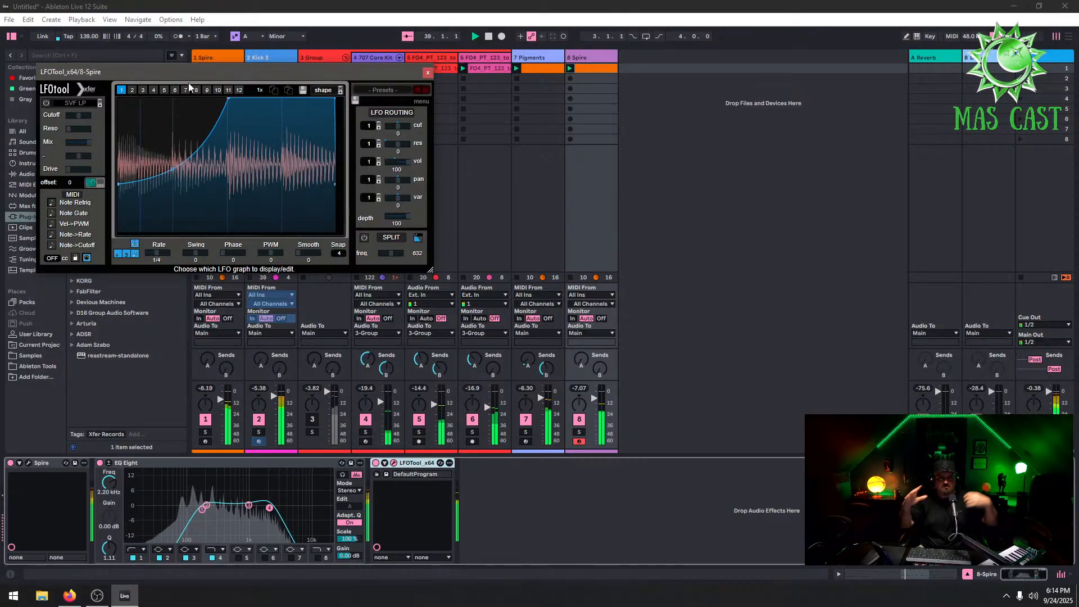
{"action": "left_click_drag", "start_coordinate": [232, 101], "coordinate": [173, 102]}
{"action": "left_click_drag", "start_coordinate": [119, 184], "coordinate": [120, 159]}
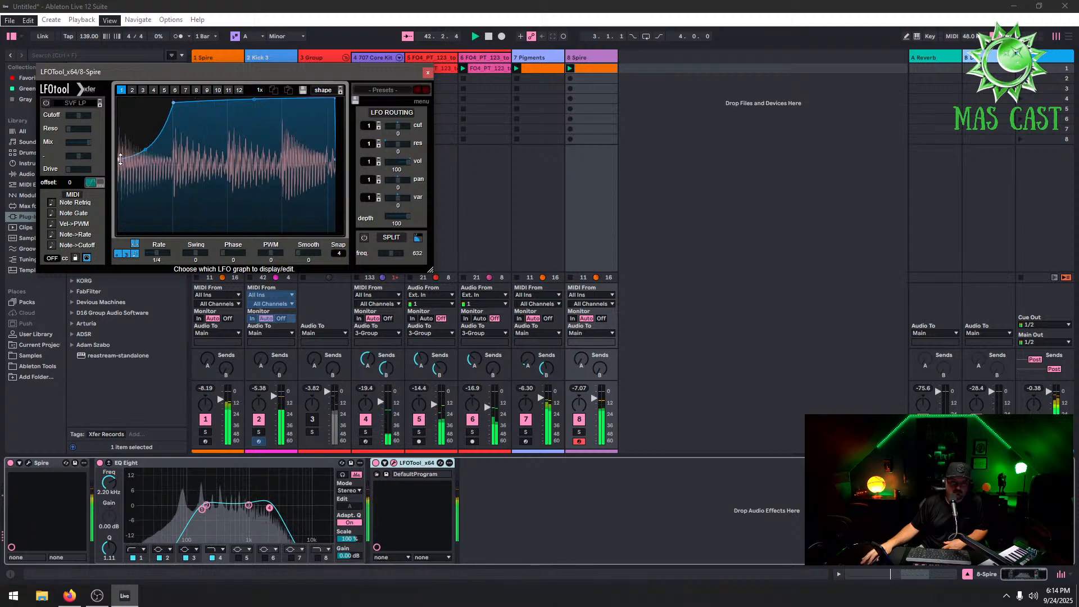
{"action": "left_click", "coordinate": [428, 72]}
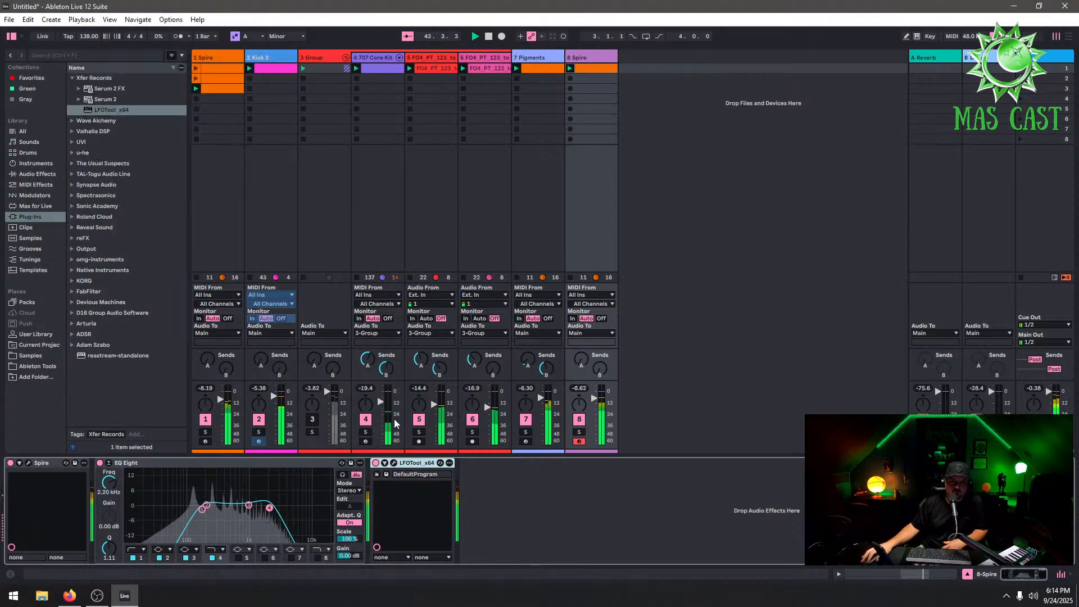
{"action": "left_click", "coordinate": [315, 421]}
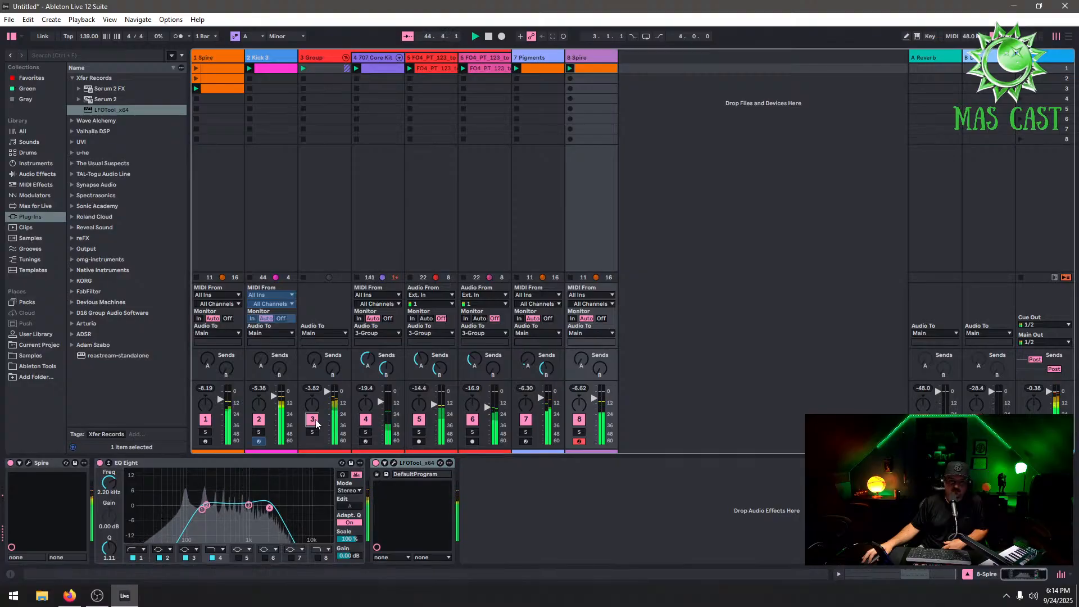
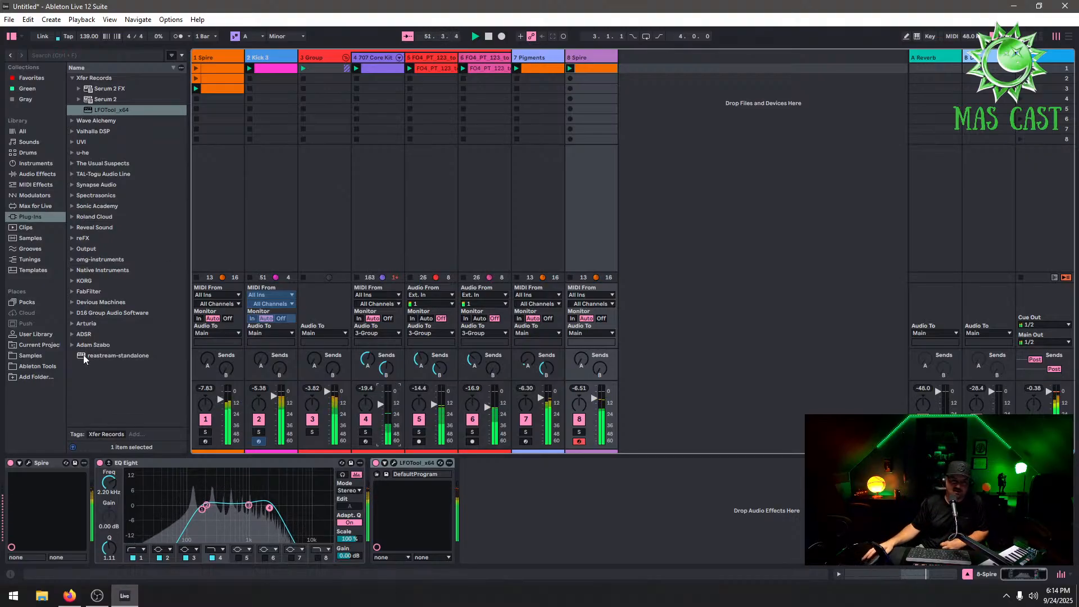
Open the Samples location in the browser and set the project tempo to 129 BPM
{"action": "left_click", "coordinate": [43, 359]}
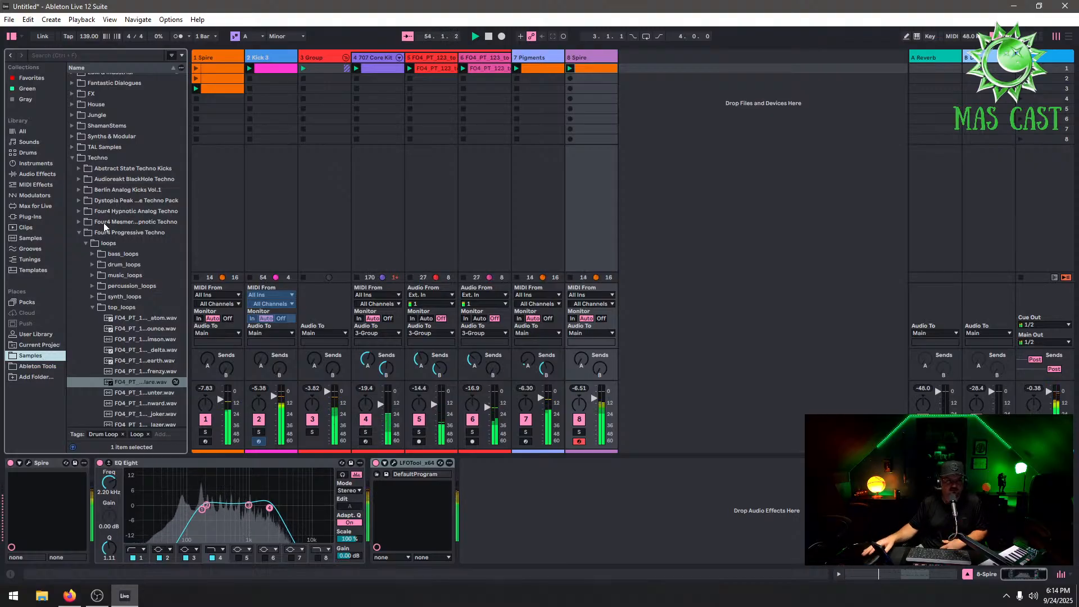
{"action": "scroll", "coordinate": [138, 194], "scroll_direction": "up", "scroll_amount": 4}
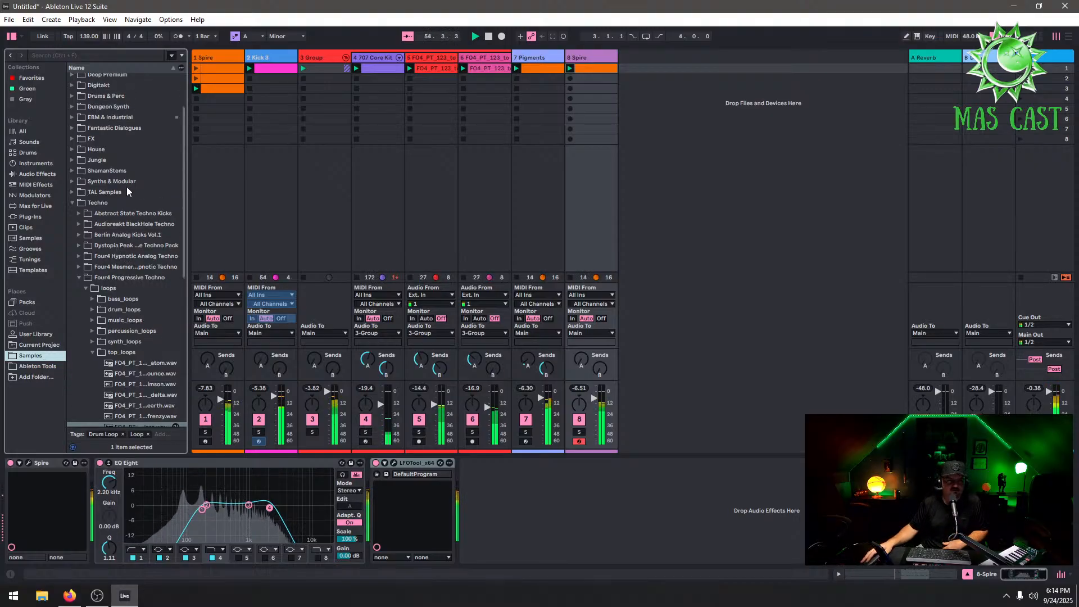
{"action": "left_click", "coordinate": [88, 36]}
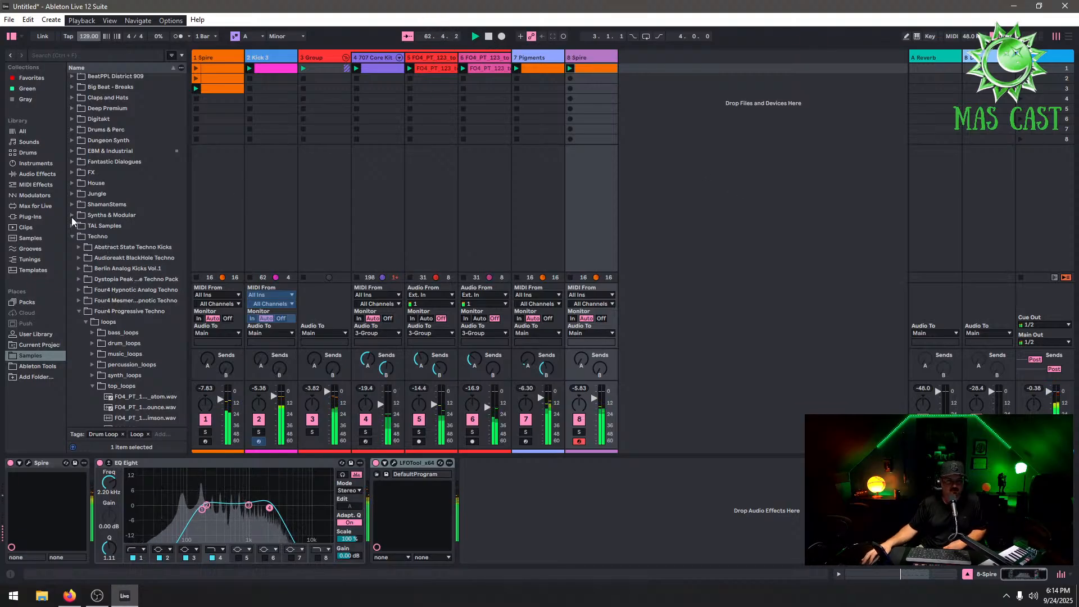
Browse the samples to Trance > Metta & Glyde - Trance Toolkit Vol. 2 > Impacts, widening the browser to read the names
{"action": "left_click", "coordinate": [79, 173]}
{"action": "left_click", "coordinate": [72, 174]}
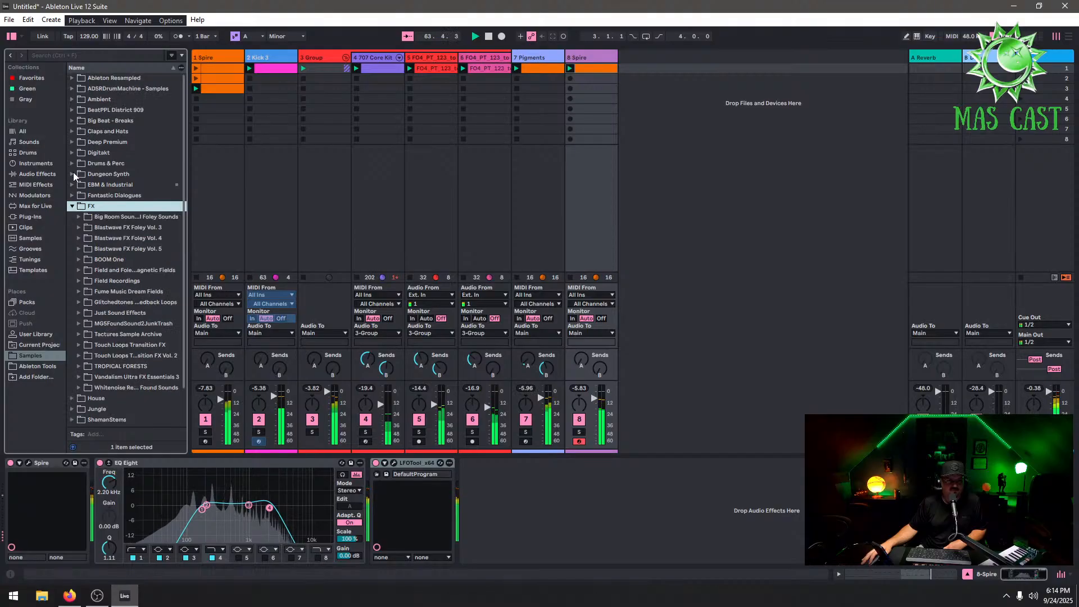
{"action": "left_click", "coordinate": [72, 206]}
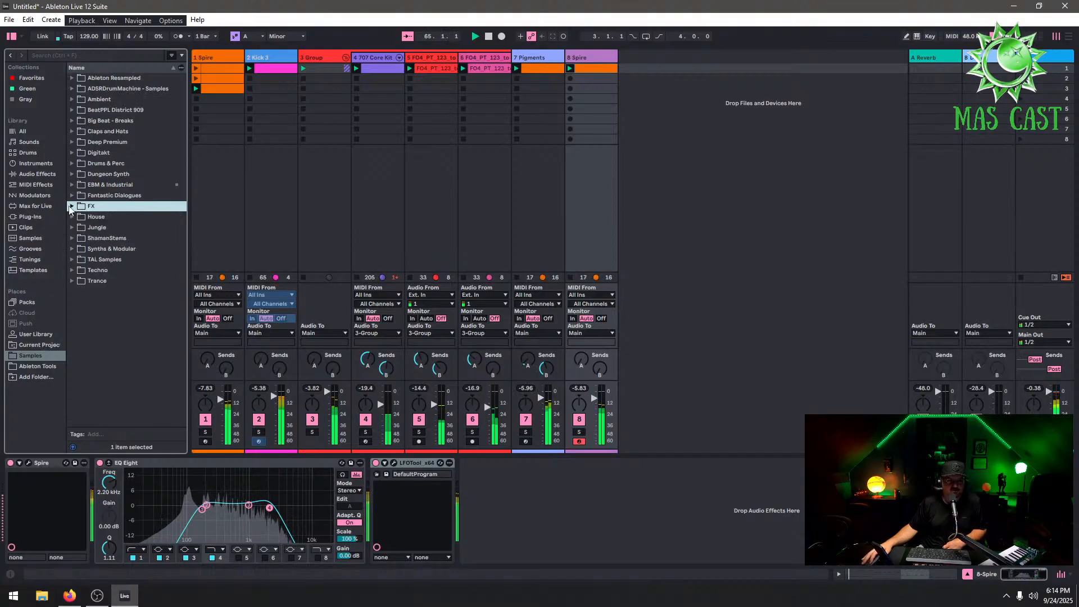
{"action": "left_click", "coordinate": [69, 280]}
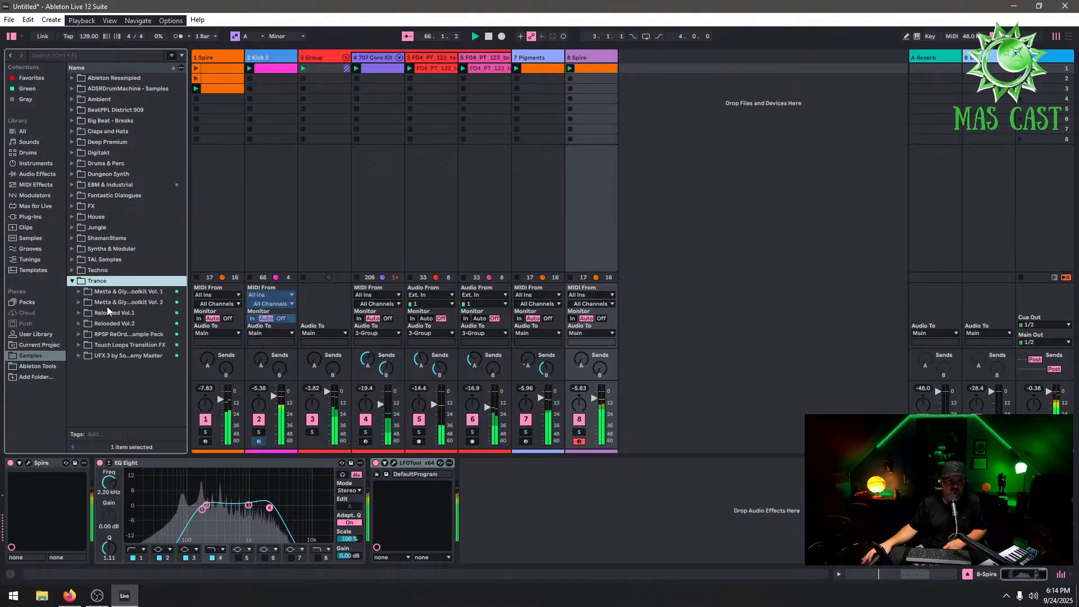
{"action": "left_click", "coordinate": [78, 302]}
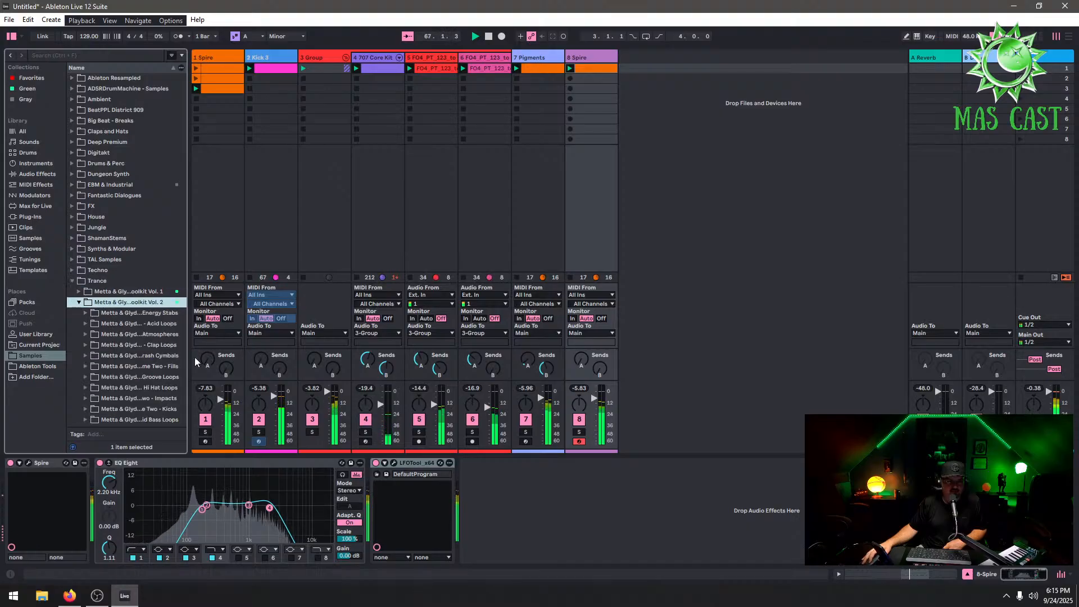
{"action": "left_click_drag", "start_coordinate": [187, 369], "coordinate": [288, 371]}
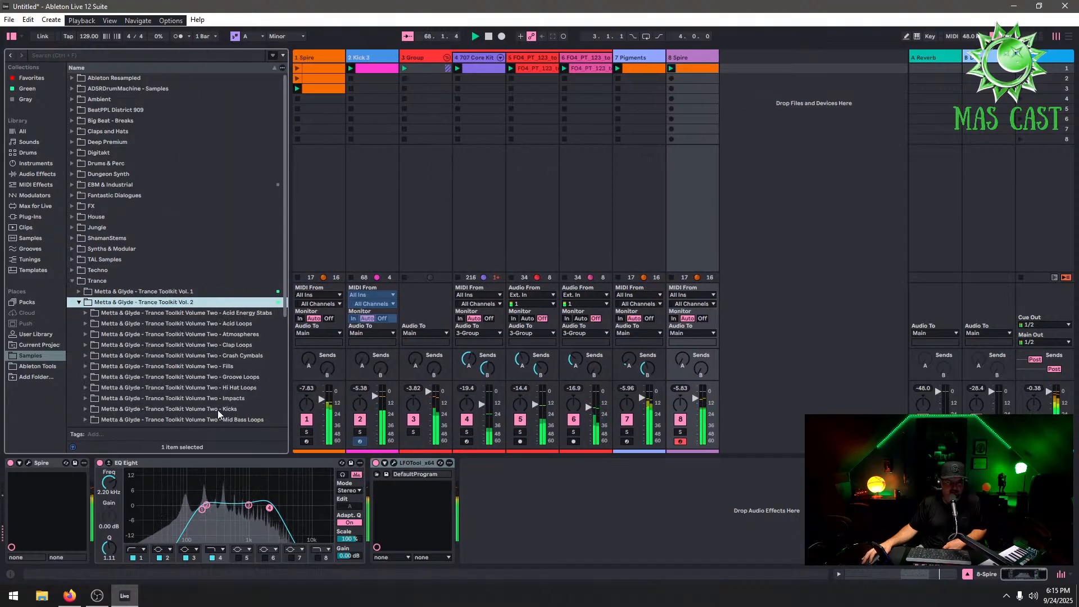
{"action": "left_click", "coordinate": [86, 398]}
{"action": "scroll", "coordinate": [238, 397], "scroll_direction": "down", "scroll_amount": 5}
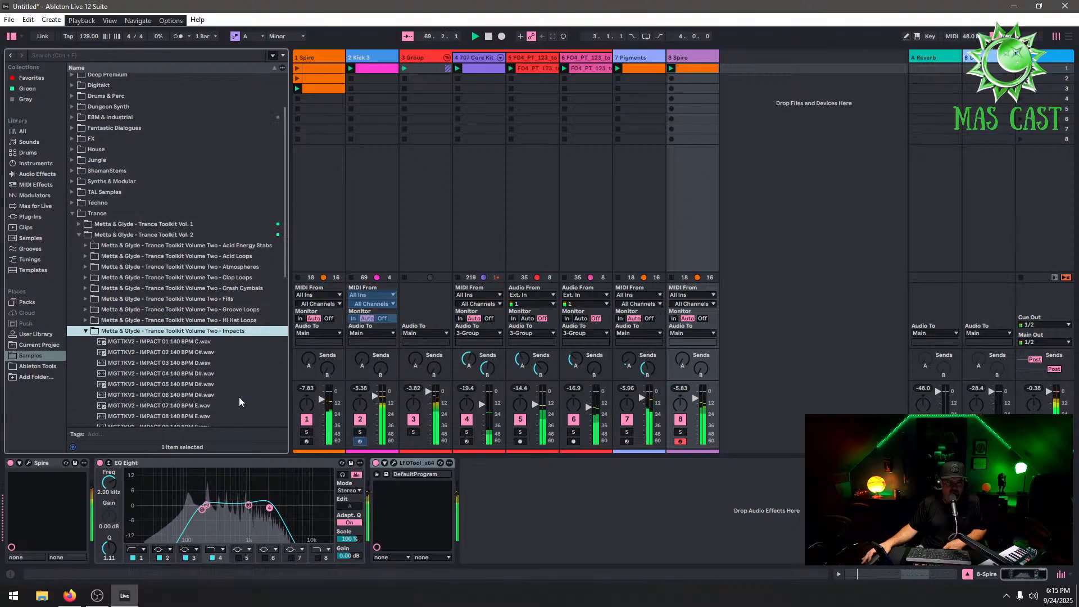
{"action": "scroll", "coordinate": [235, 397], "scroll_direction": "down", "scroll_amount": 3}
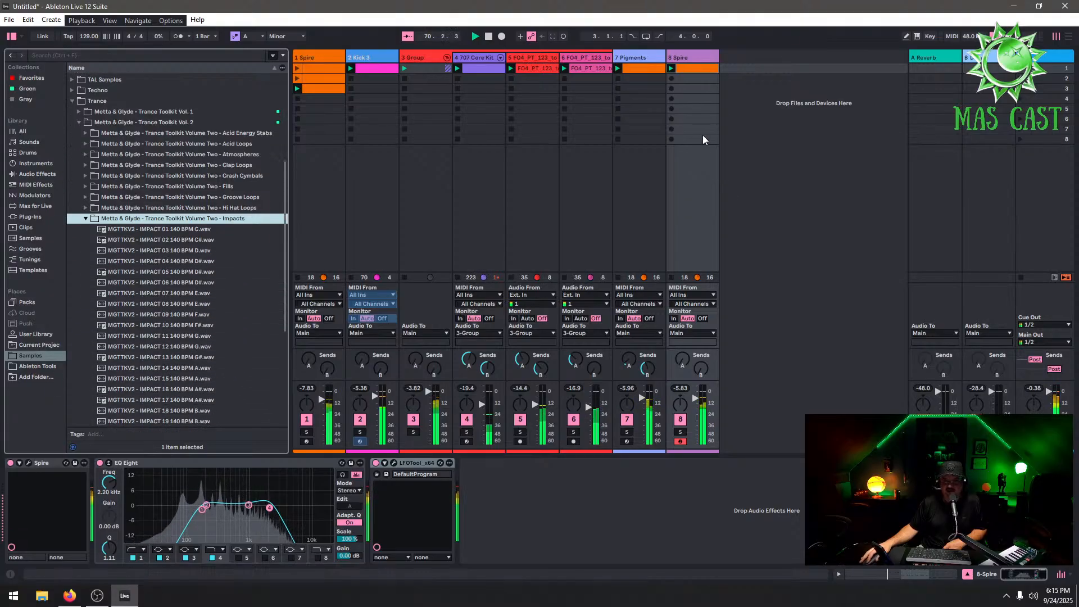
Insert a new MIDI track and create an empty clip in its first slot
{"action": "right_click", "coordinate": [750, 96]}
{"action": "left_click", "coordinate": [783, 112]}
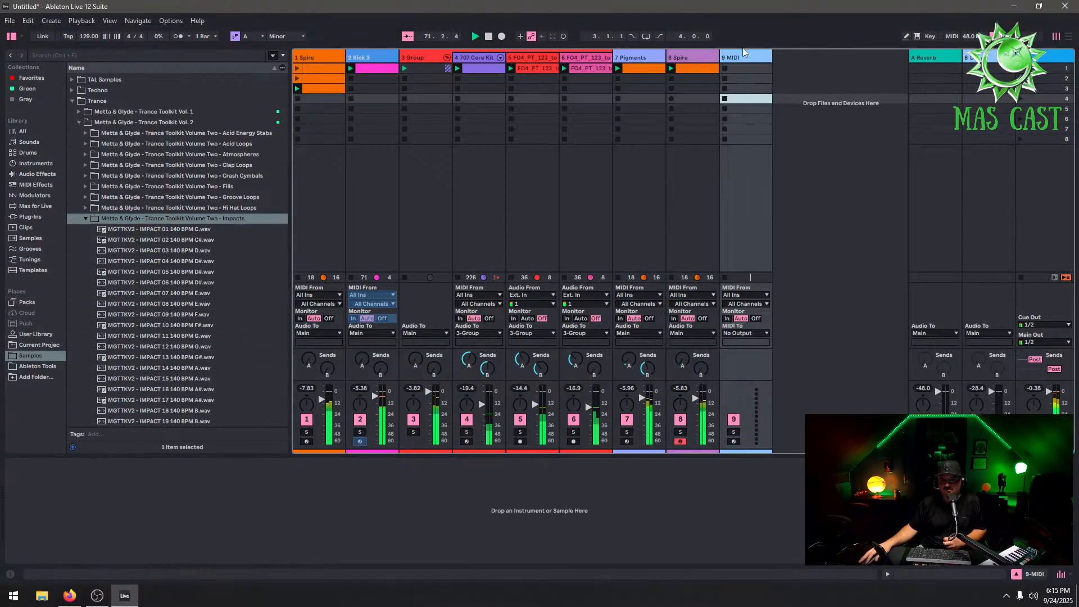
{"action": "left_click", "coordinate": [743, 54]}
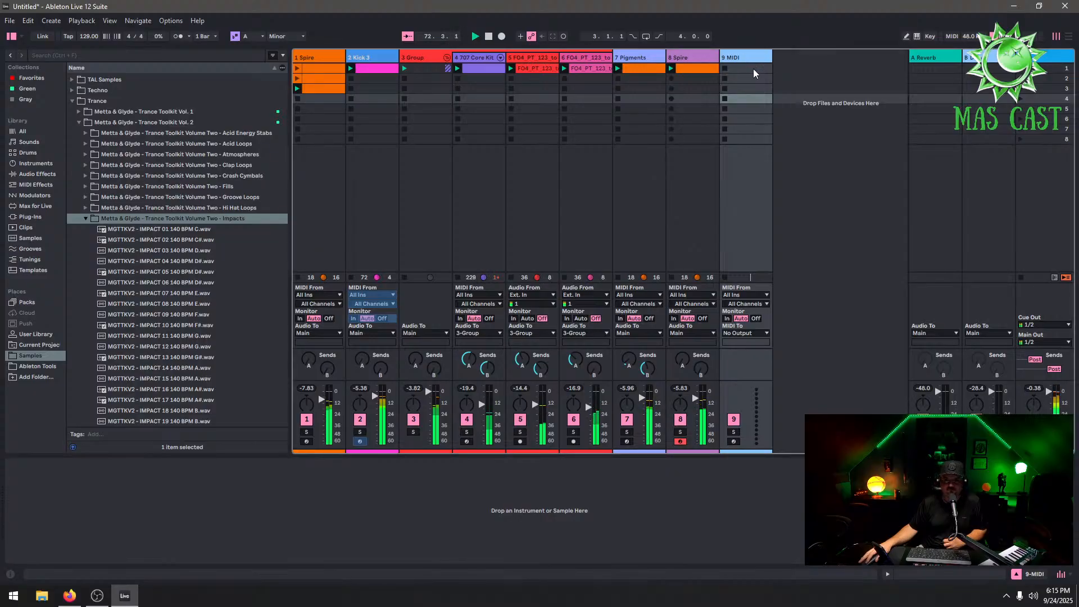
{"action": "double_click", "coordinate": [753, 69]}
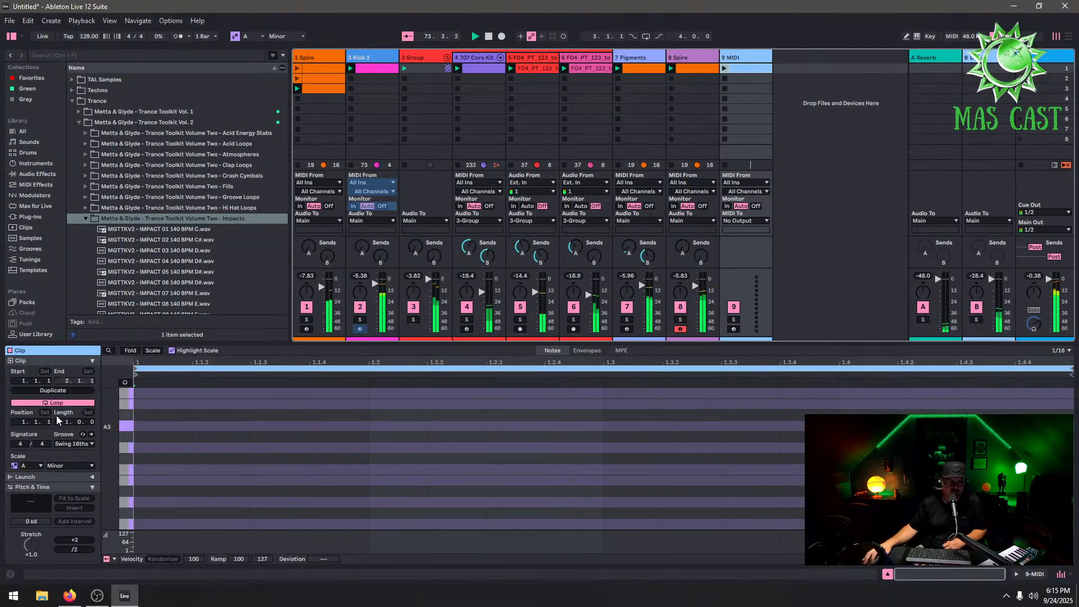
Set the clip's piano roll to a fixed 8-bar grid, duplicate the loop and extend the loop length to 16 bars
{"action": "right_click", "coordinate": [320, 454]}
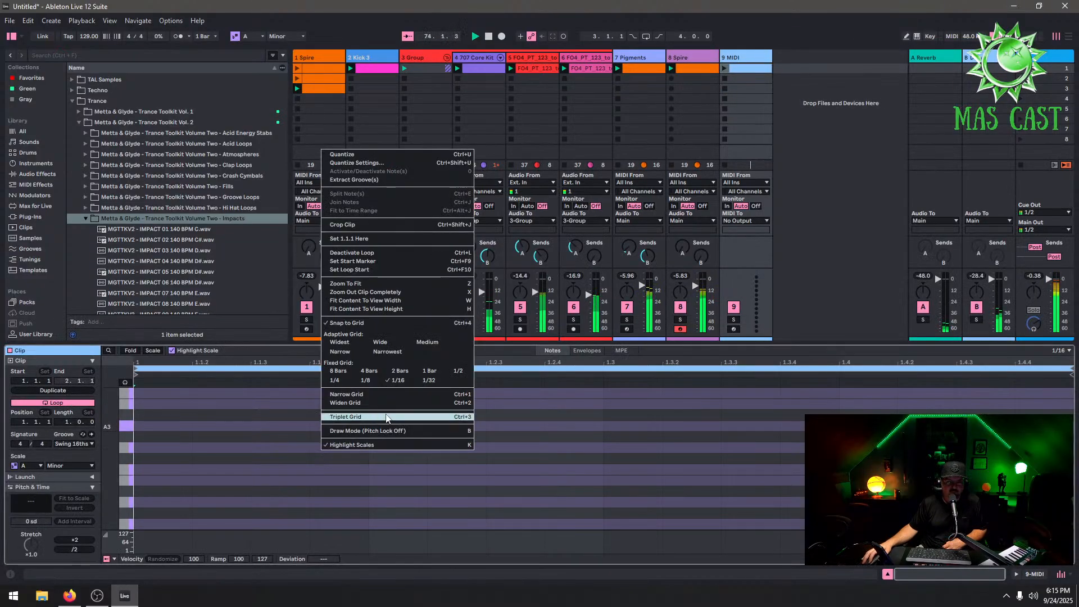
{"action": "left_click", "coordinate": [339, 372]}
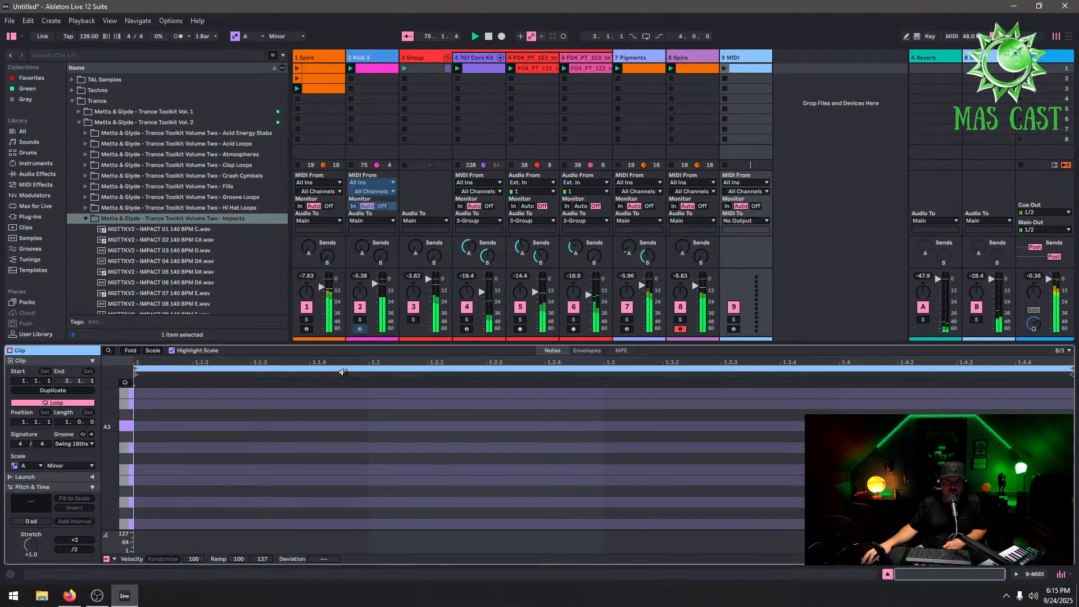
{"action": "left_click", "coordinate": [58, 388]}
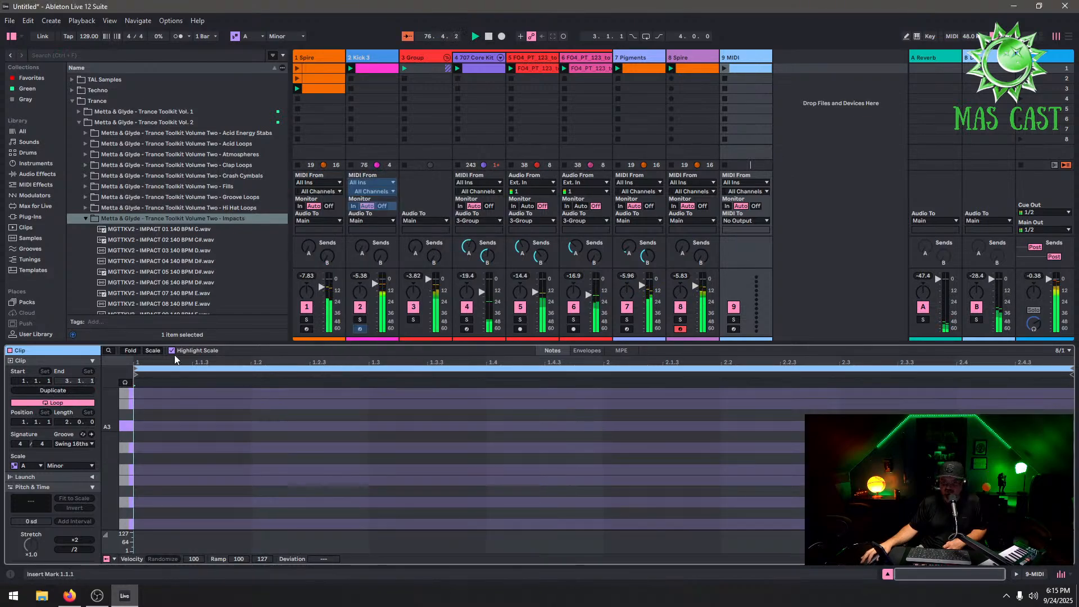
{"action": "left_click_drag", "start_coordinate": [72, 427], "coordinate": [73, 412]}
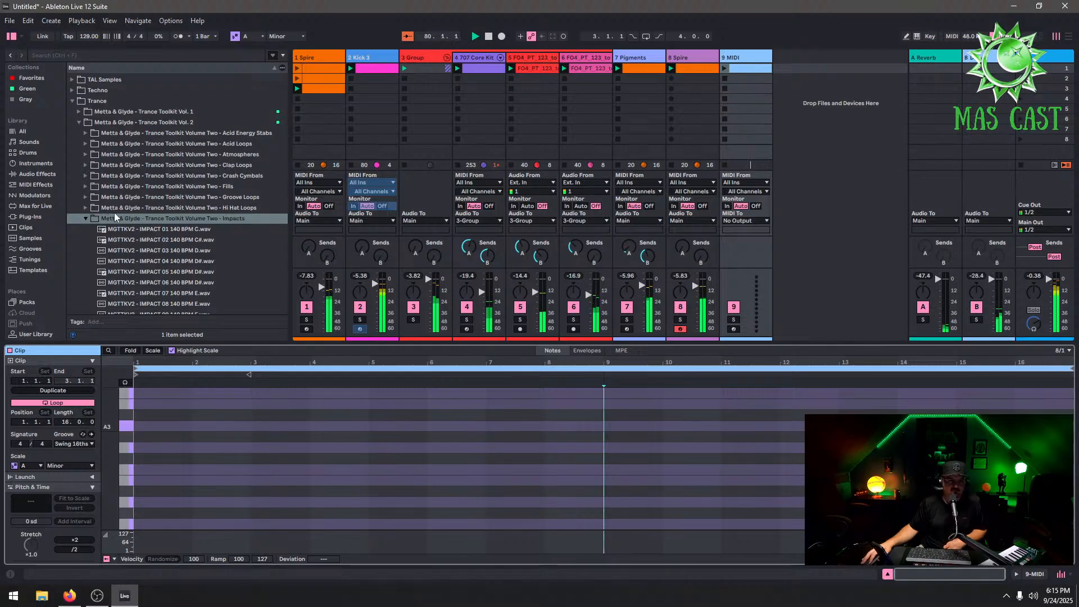
Load MGTTKV2 - CYMBAL 10 140 BPM A.wav from Crash Cymbals onto the new MIDI track and set its release to 80 ms
{"action": "double_click", "coordinate": [742, 58]}
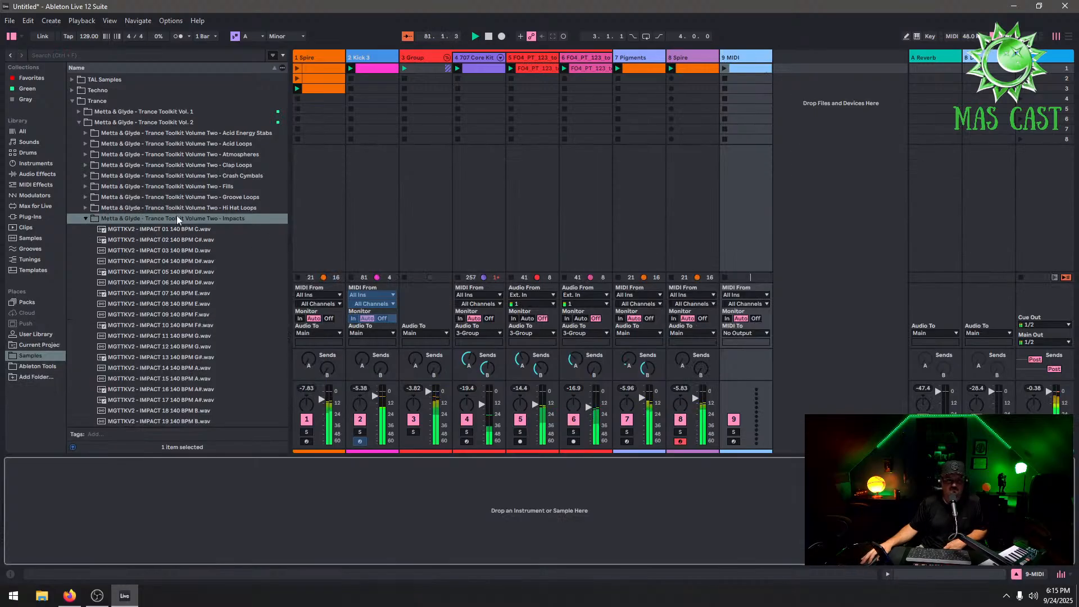
{"action": "left_click", "coordinate": [202, 369]}
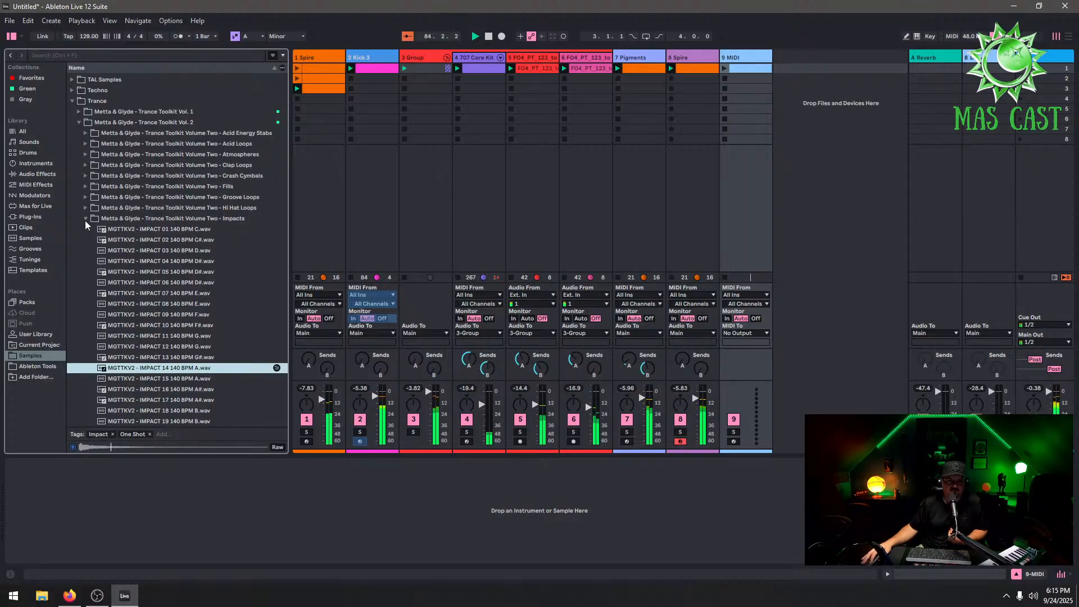
{"action": "left_click", "coordinate": [82, 177]}
{"action": "left_click", "coordinate": [179, 241]}
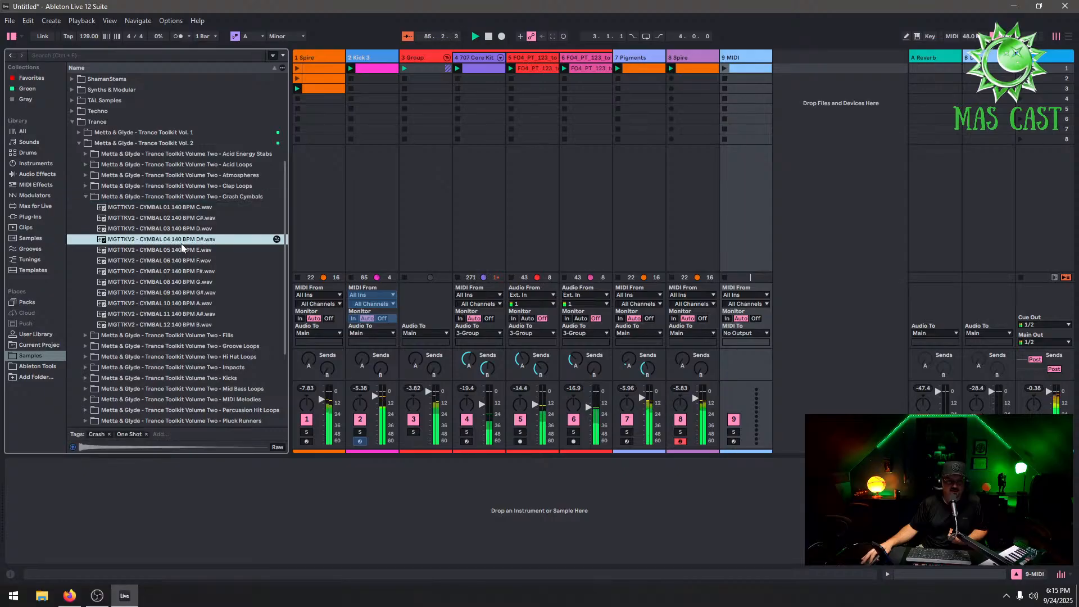
{"action": "left_click", "coordinate": [206, 303]}
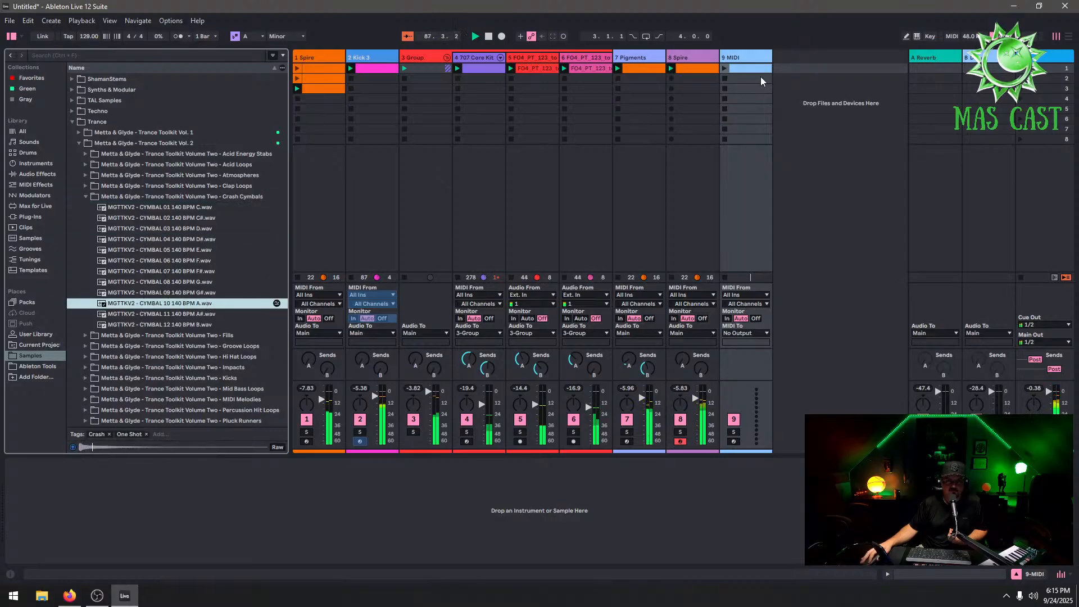
{"action": "left_click", "coordinate": [736, 58]}
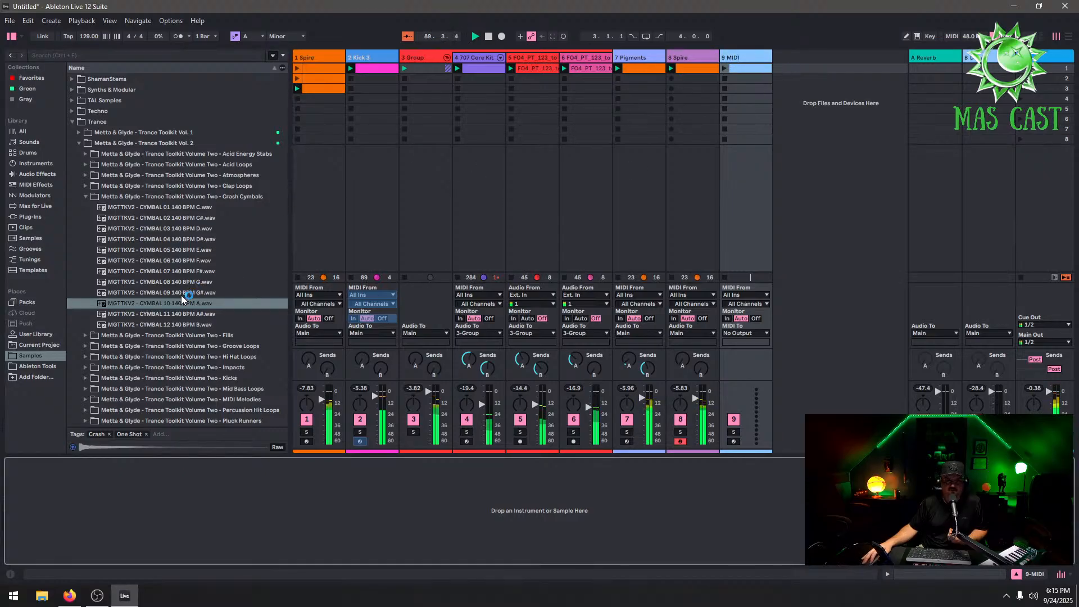
{"action": "left_click_drag", "start_coordinate": [184, 303], "coordinate": [246, 486]}
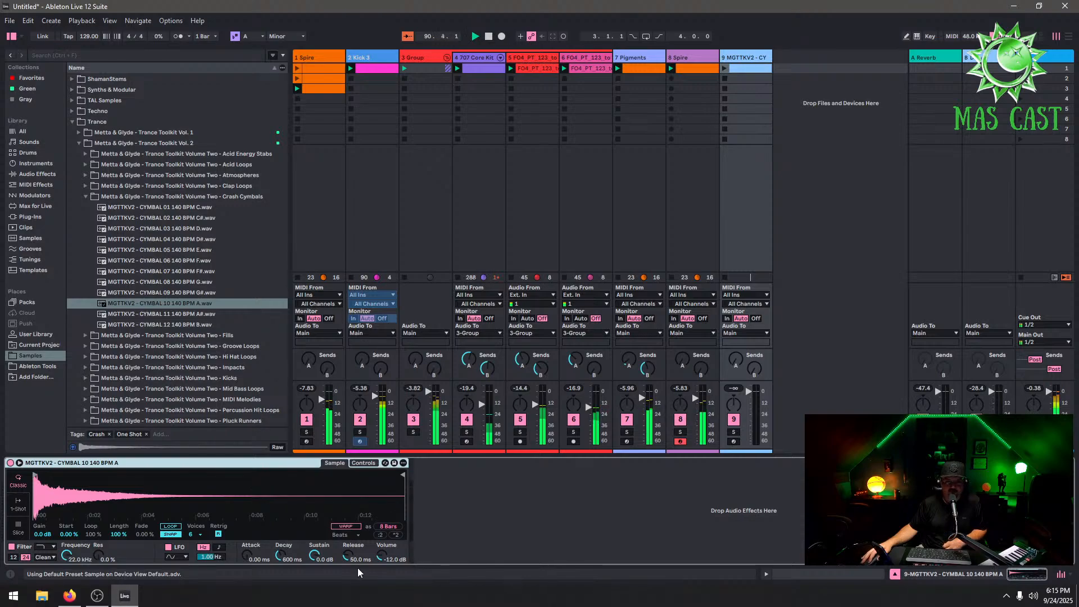
{"action": "left_click_drag", "start_coordinate": [346, 556], "coordinate": [346, 542]}
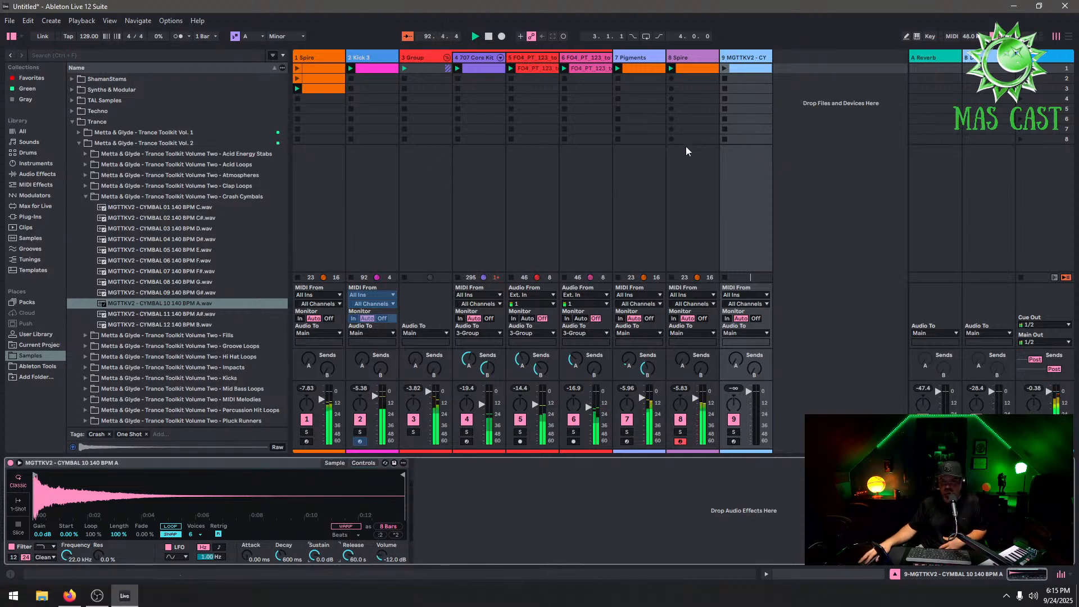
Draw a C3 note spanning bars 1 to 9 in the cymbal track's clip
{"action": "double_click", "coordinate": [763, 71]}
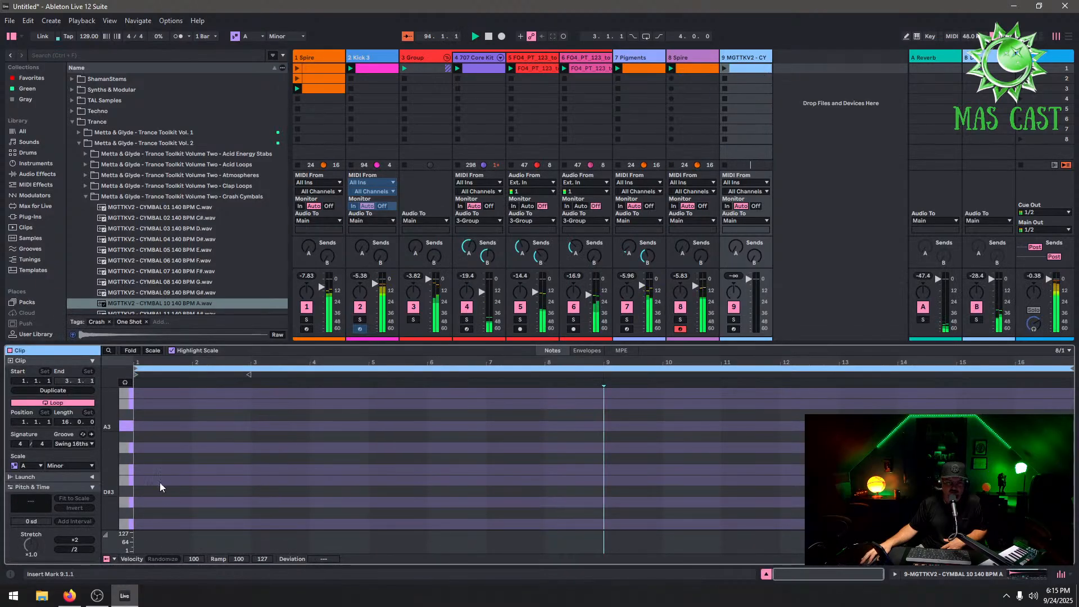
{"action": "double_click", "coordinate": [157, 523]}
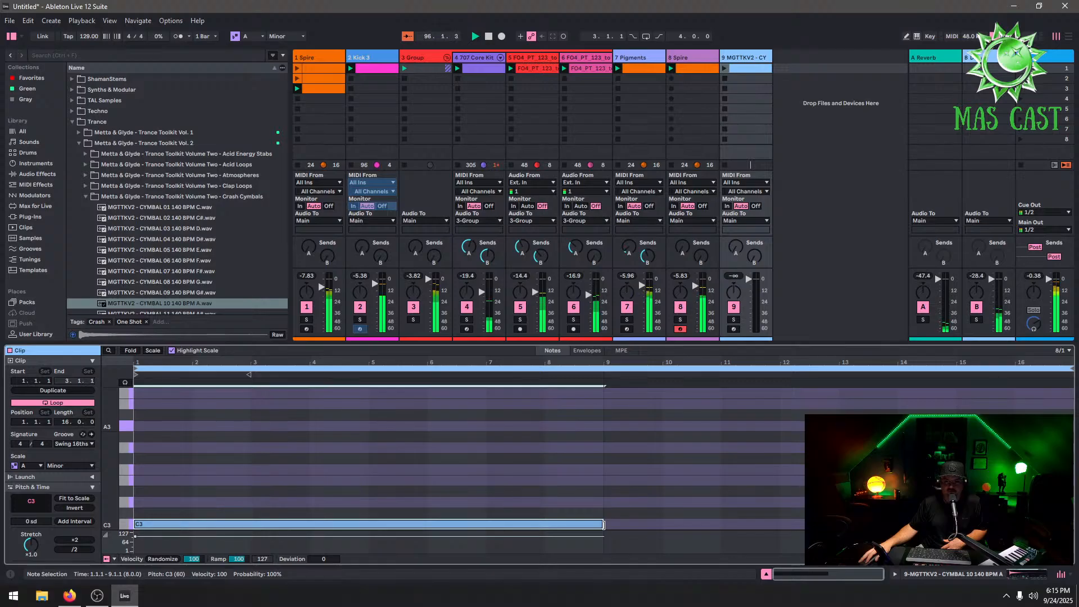
Launch the cymbal clip and shorten its loop to 8 bars
{"action": "left_click", "coordinate": [724, 68]}
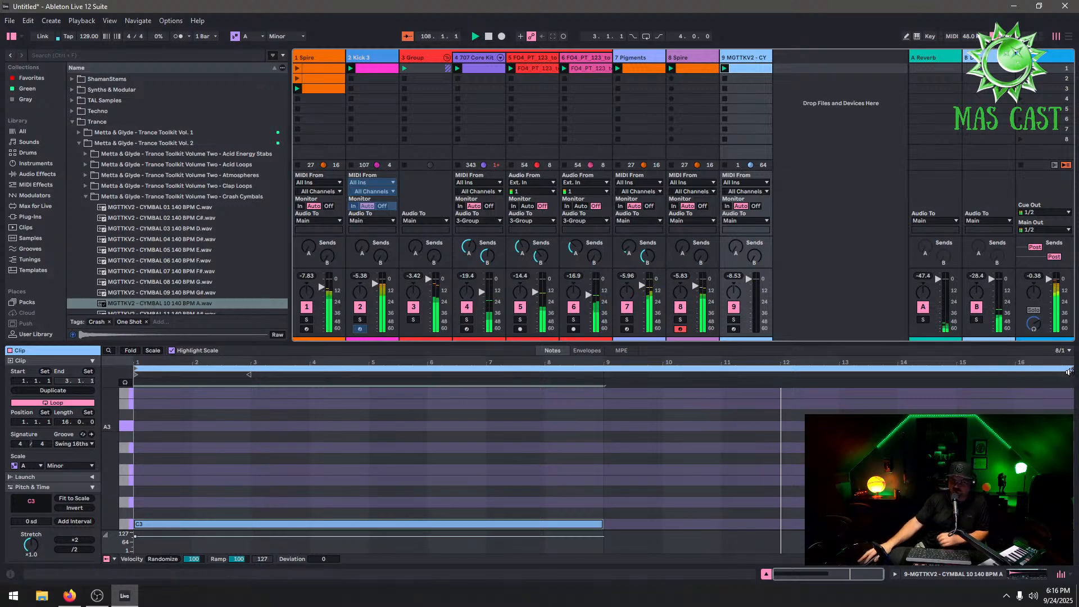
{"action": "left_click_drag", "start_coordinate": [1071, 369], "coordinate": [603, 369]}
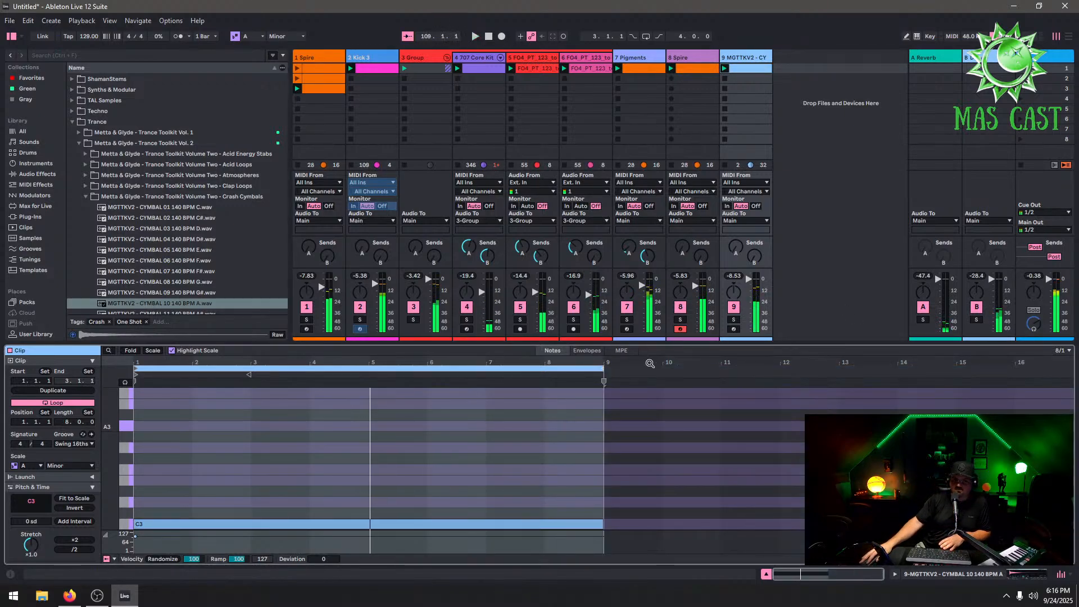
{"action": "key", "text": "space"}
{"action": "key", "text": "space"}
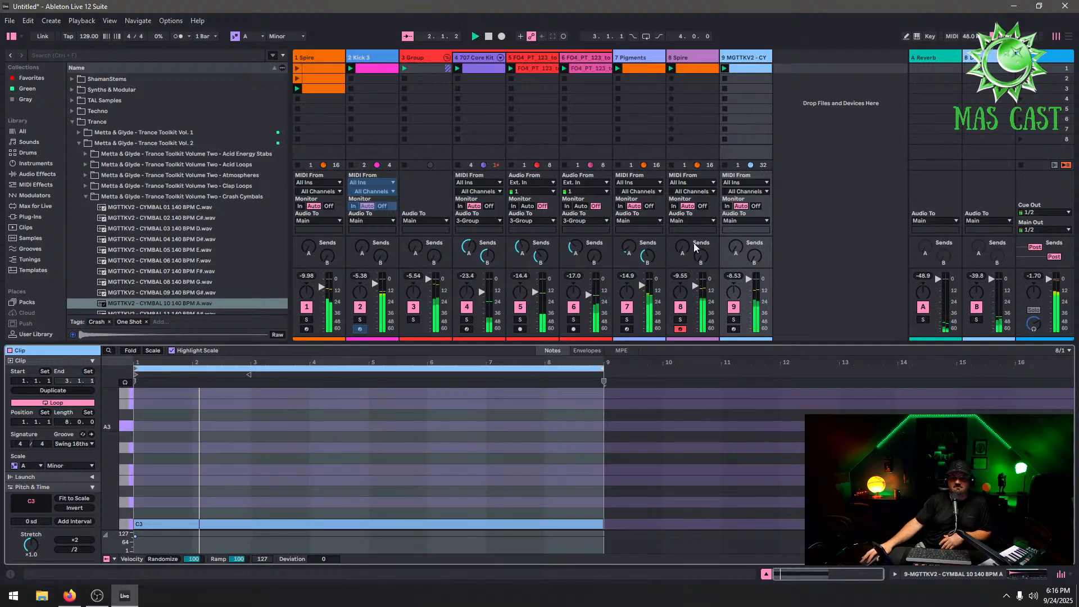
Examine the Pigments clip's notes in the piano roll
{"action": "left_click", "coordinate": [643, 67]}
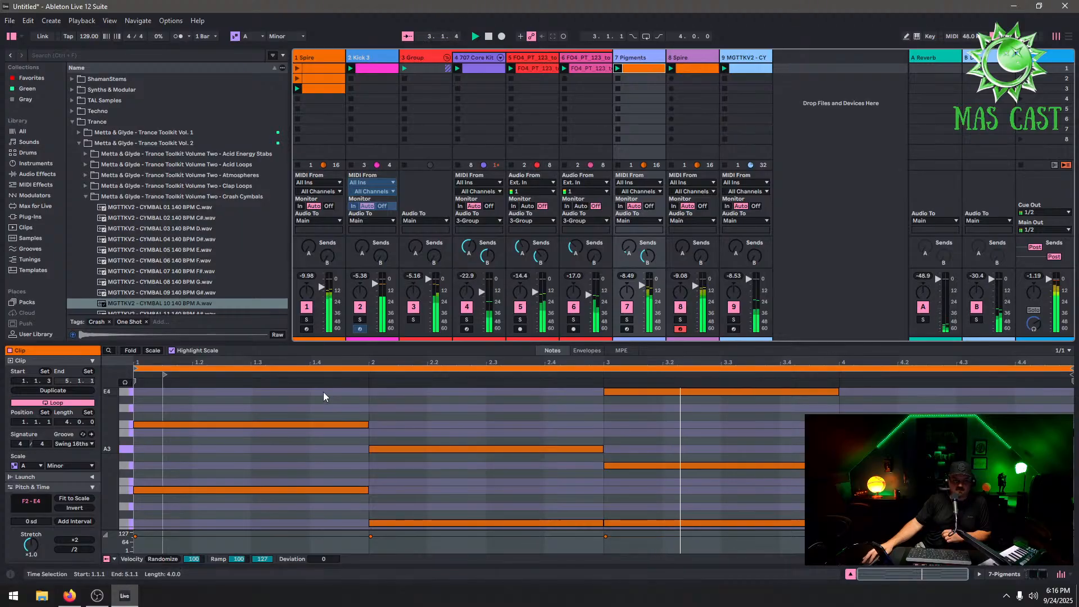
{"action": "scroll", "coordinate": [310, 397], "scroll_direction": "down", "scroll_amount": 2}
{"action": "scroll", "coordinate": [219, 464], "scroll_direction": "up", "scroll_amount": 1}
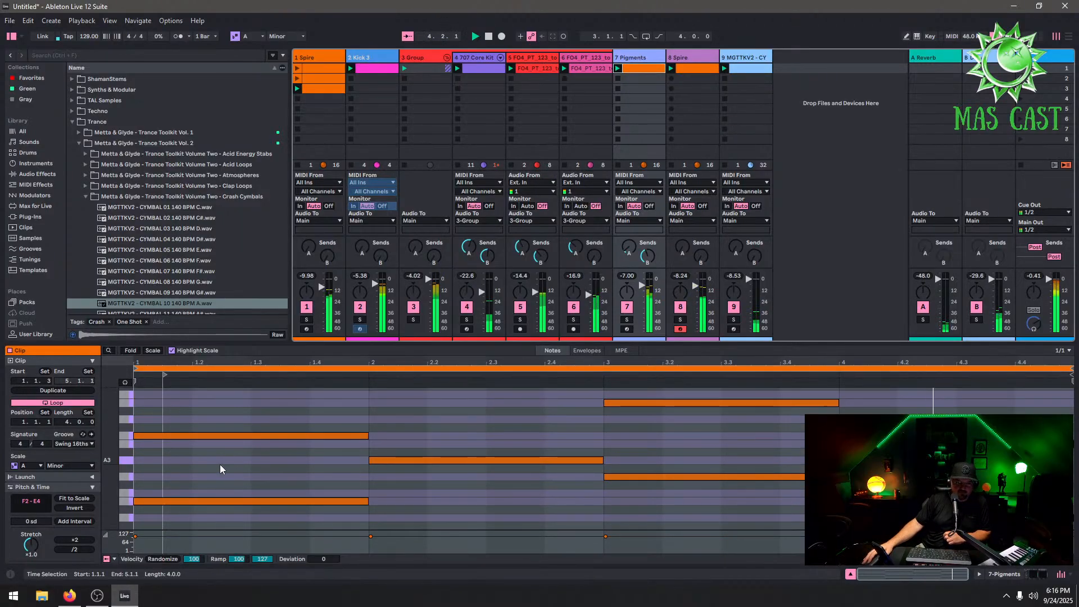
{"action": "scroll", "coordinate": [228, 439], "scroll_direction": "down", "scroll_amount": 5}
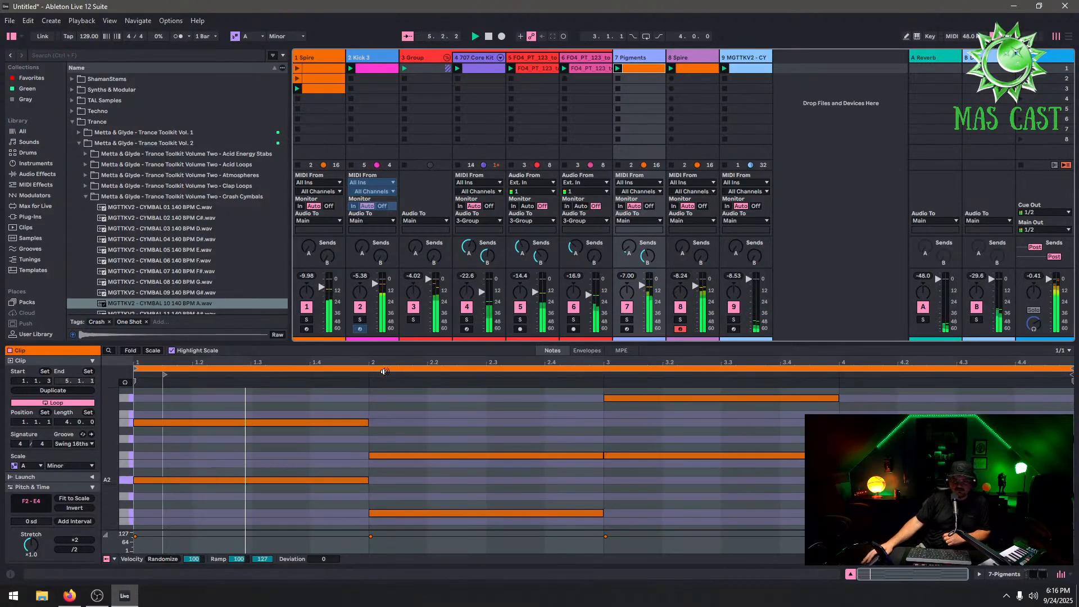
Reopen the cymbal track's clip and collapse the Crash Cymbals folder in the browser
{"action": "left_click", "coordinate": [747, 57]}
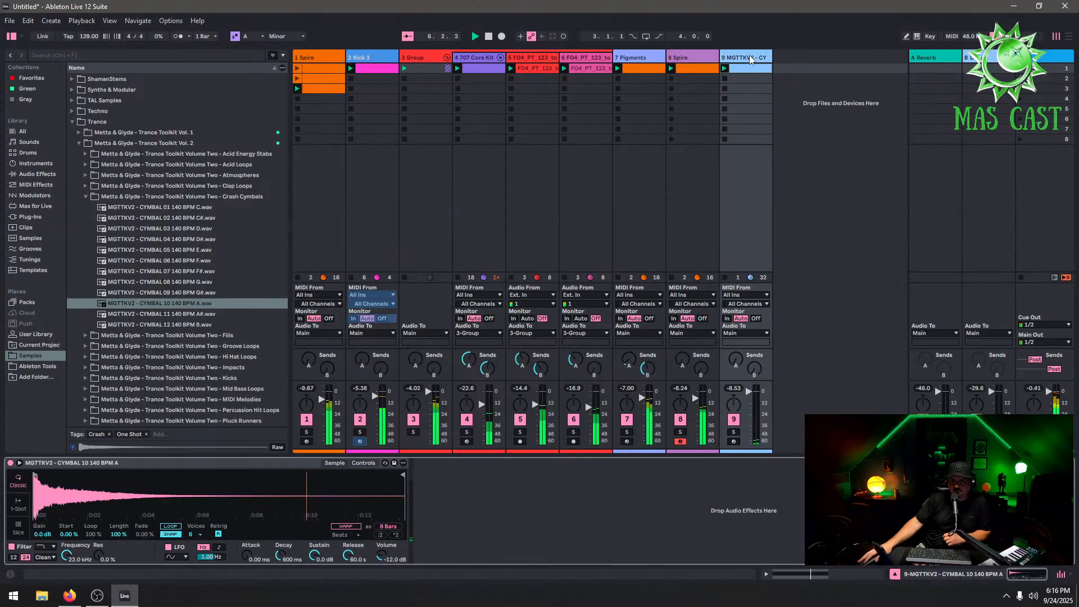
{"action": "left_click", "coordinate": [756, 69]}
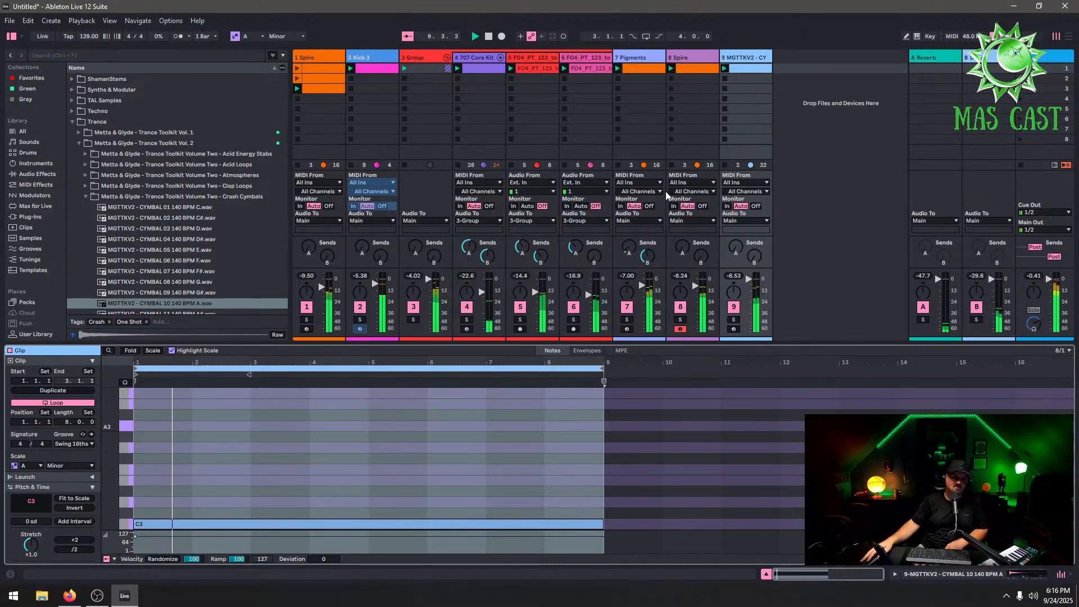
{"action": "left_click", "coordinate": [85, 196]}
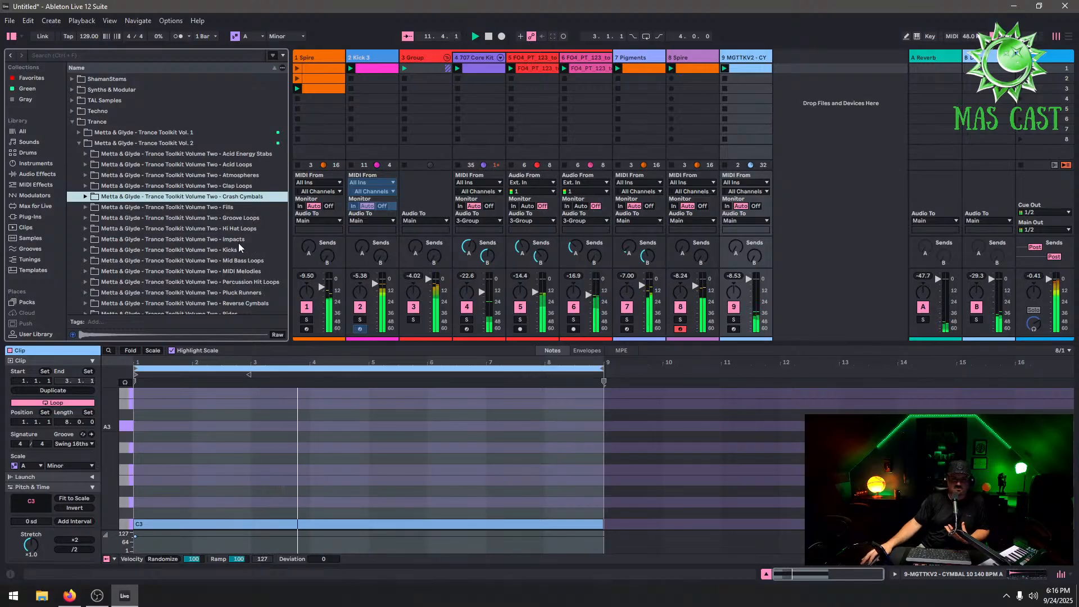
Duplicate the cymbal track to make a second cymbal track
{"action": "scroll", "coordinate": [261, 250], "scroll_direction": "down", "scroll_amount": 3}
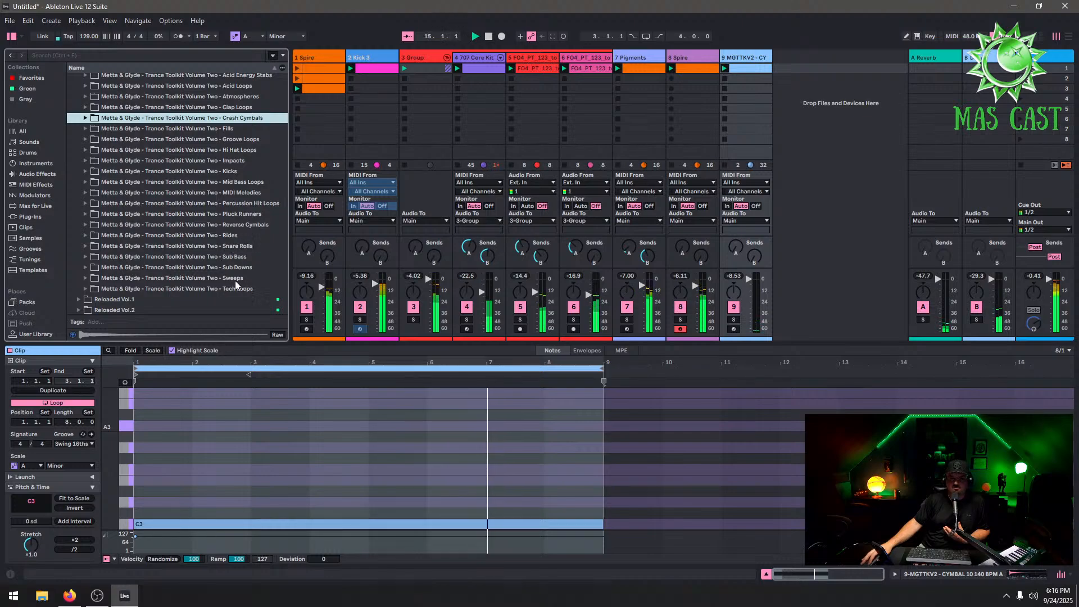
{"action": "right_click", "coordinate": [754, 66]}
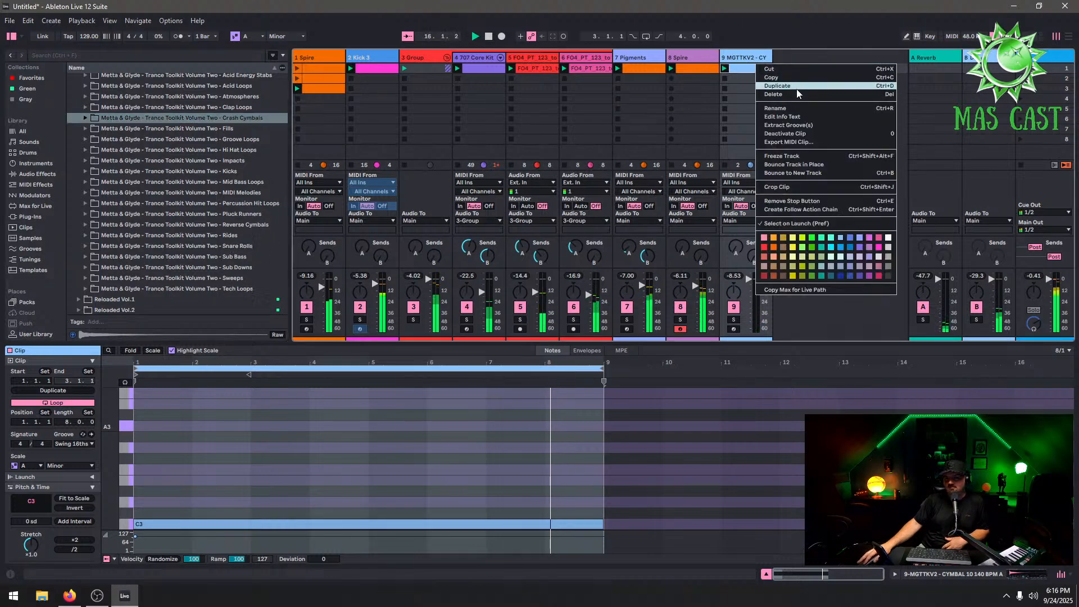
{"action": "left_click", "coordinate": [796, 88]}
{"action": "right_click", "coordinate": [741, 68]}
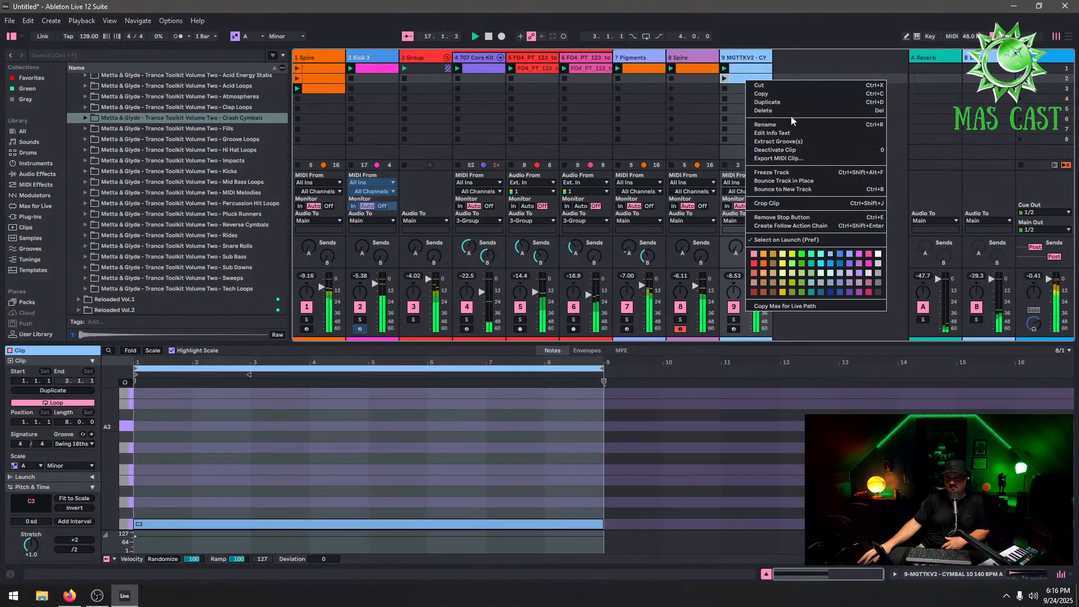
{"action": "right_click", "coordinate": [749, 58]}
{"action": "left_click", "coordinate": [786, 77]}
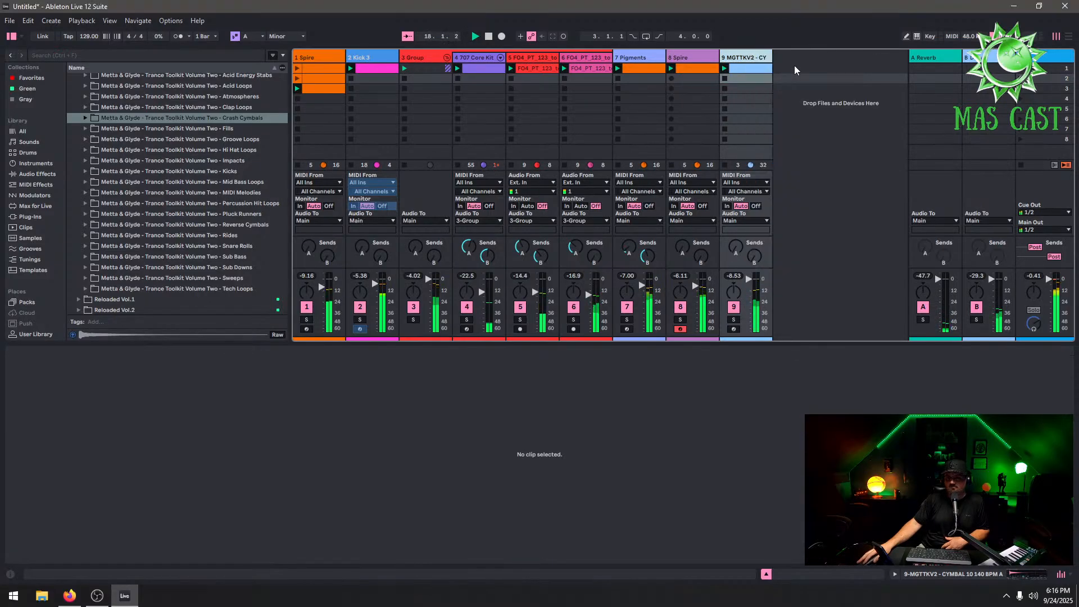
{"action": "left_click", "coordinate": [796, 69]}
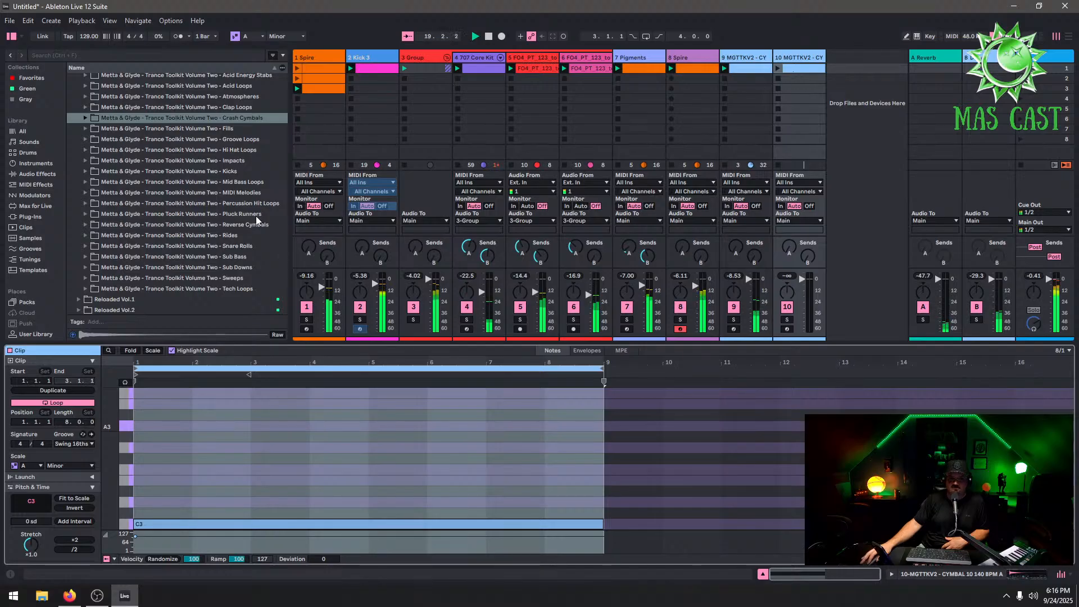
Load the sample MGTTKV2 - SWEEP DOWN 29 140 BPM A into the duplicated track's sampler
{"action": "left_click", "coordinate": [803, 59]}
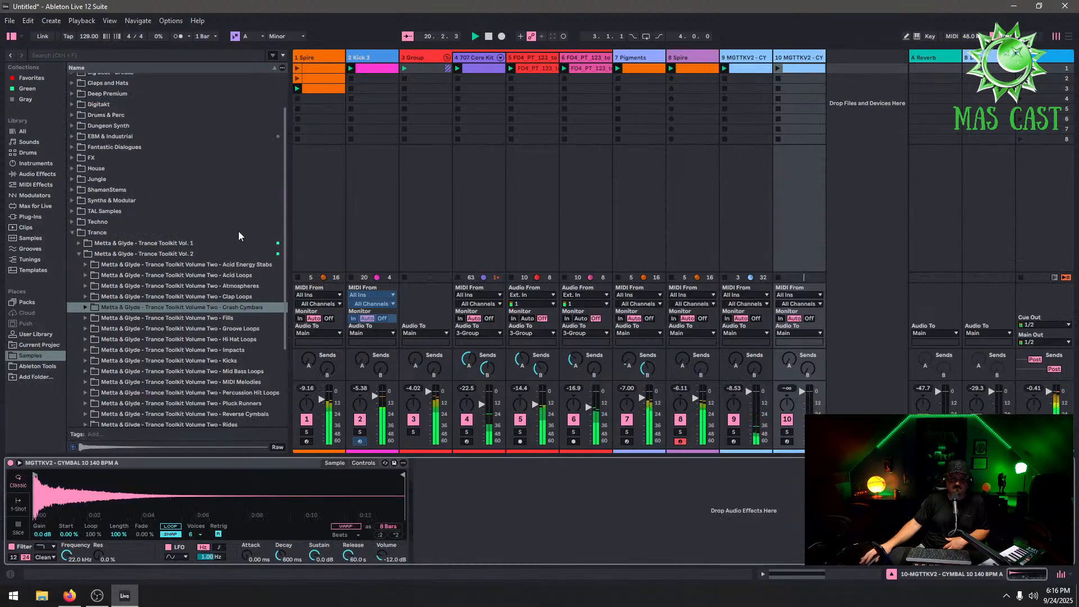
{"action": "scroll", "coordinate": [228, 344], "scroll_direction": "down", "scroll_amount": 3}
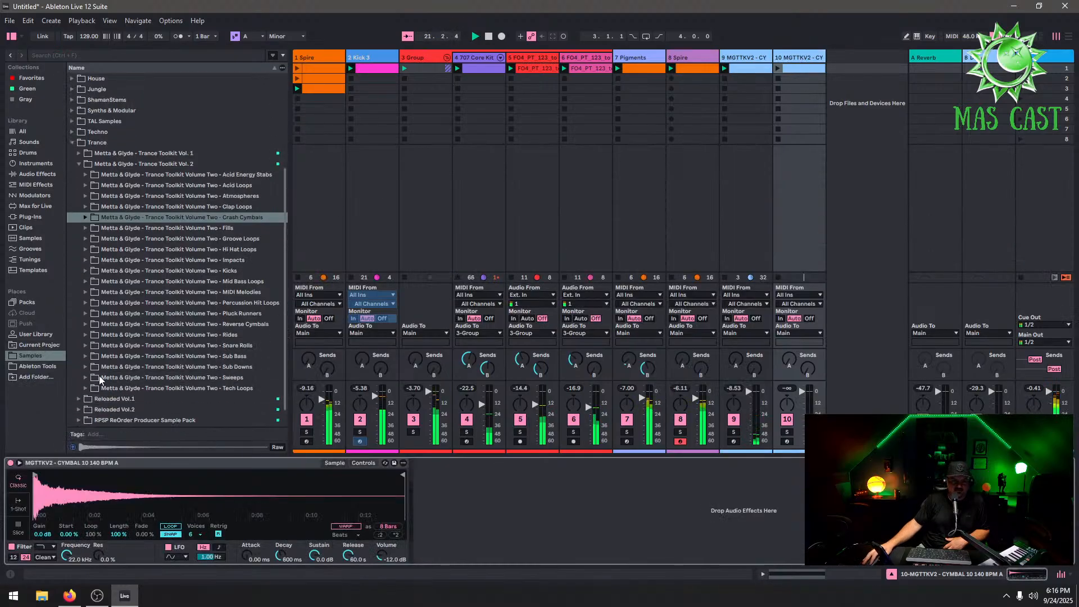
{"action": "left_click", "coordinate": [86, 378]}
{"action": "scroll", "coordinate": [204, 359], "scroll_direction": "down", "scroll_amount": 7}
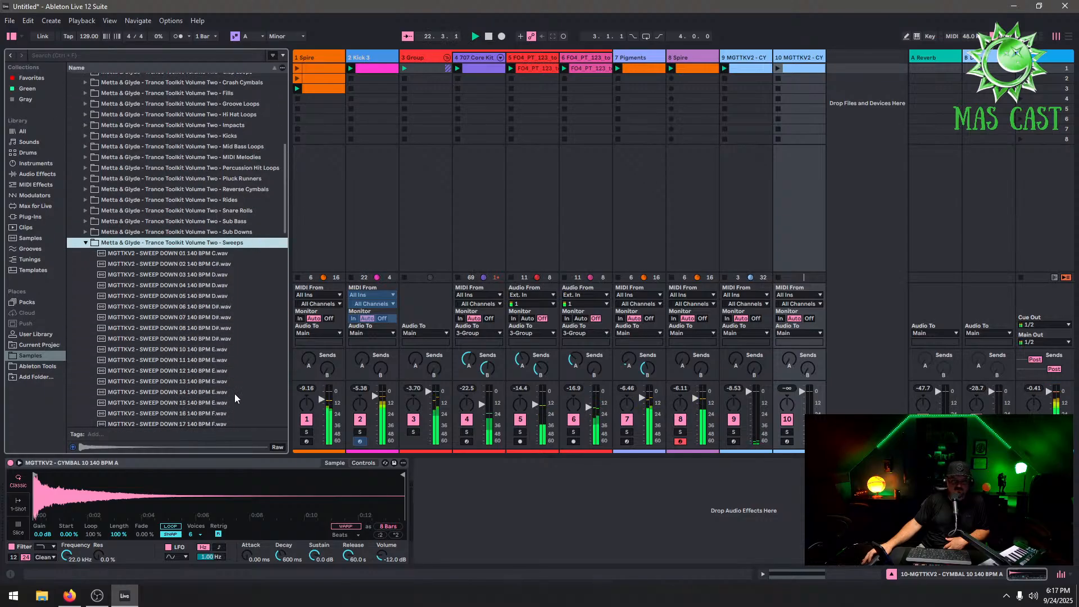
{"action": "scroll", "coordinate": [234, 393], "scroll_direction": "down", "scroll_amount": 3}
{"action": "left_click", "coordinate": [227, 374]}
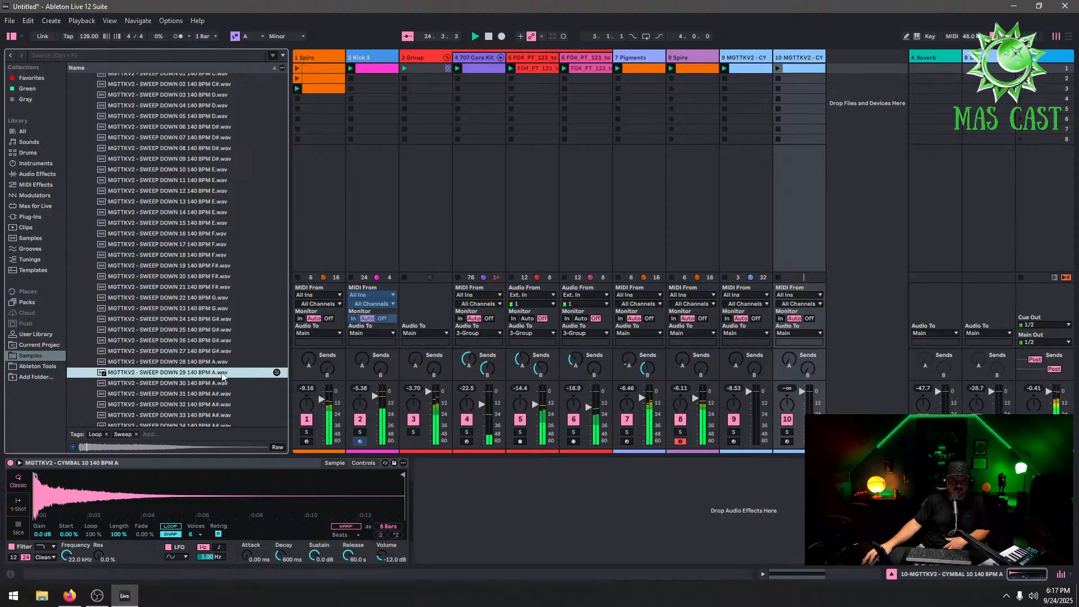
{"action": "left_click_drag", "start_coordinate": [217, 376], "coordinate": [222, 489]}
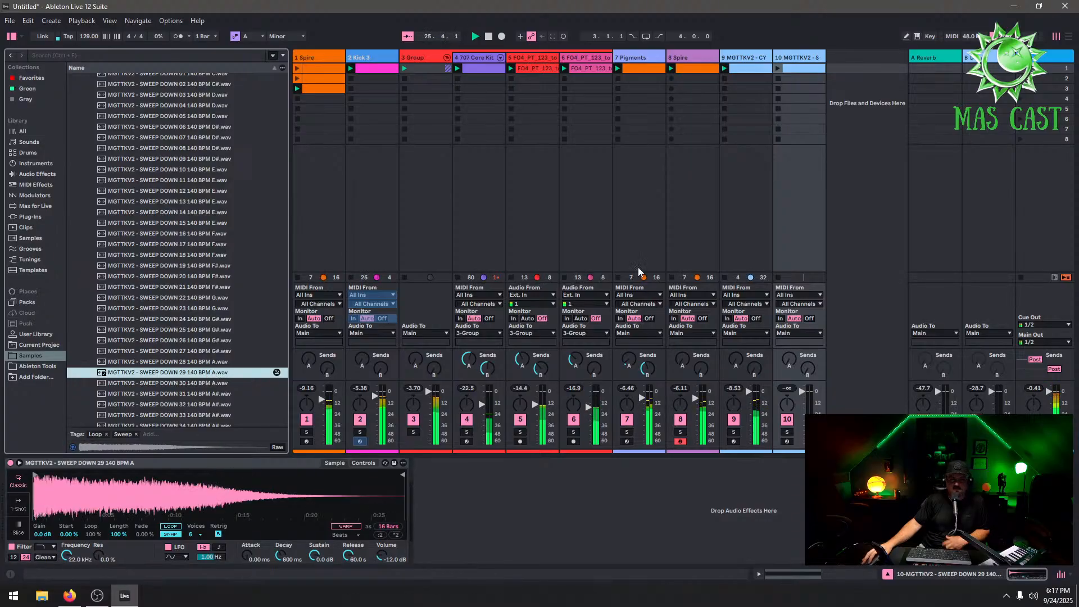
In the new track's clip, move the C3 note to start at bar 9 and extend the loop to 16 bars
{"action": "left_click", "coordinate": [801, 68]}
{"action": "double_click", "coordinate": [801, 69]}
{"action": "double_click", "coordinate": [713, 525]}
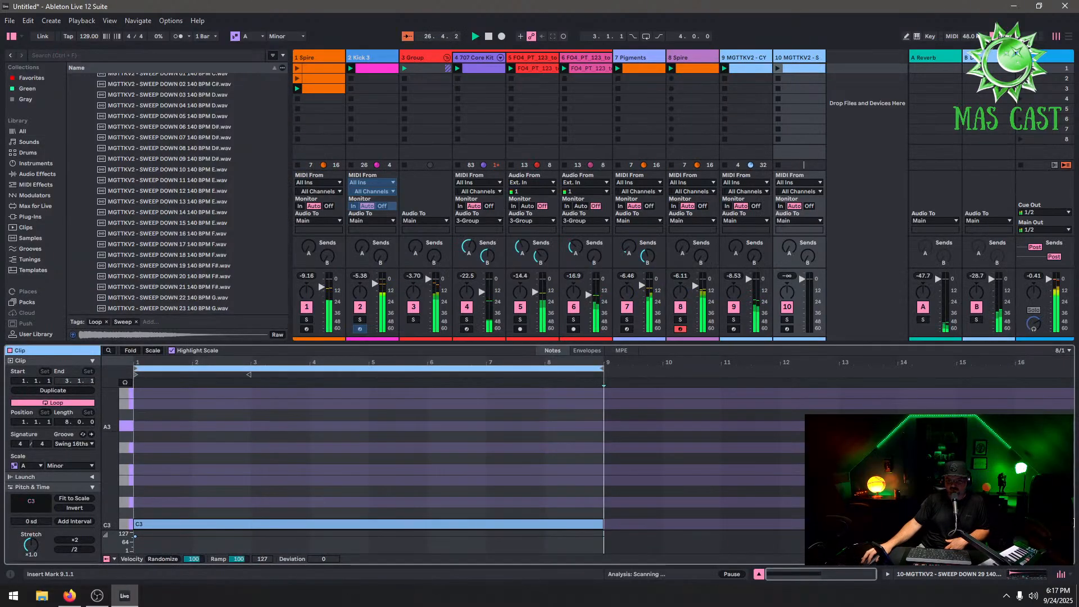
{"action": "double_click", "coordinate": [598, 524]}
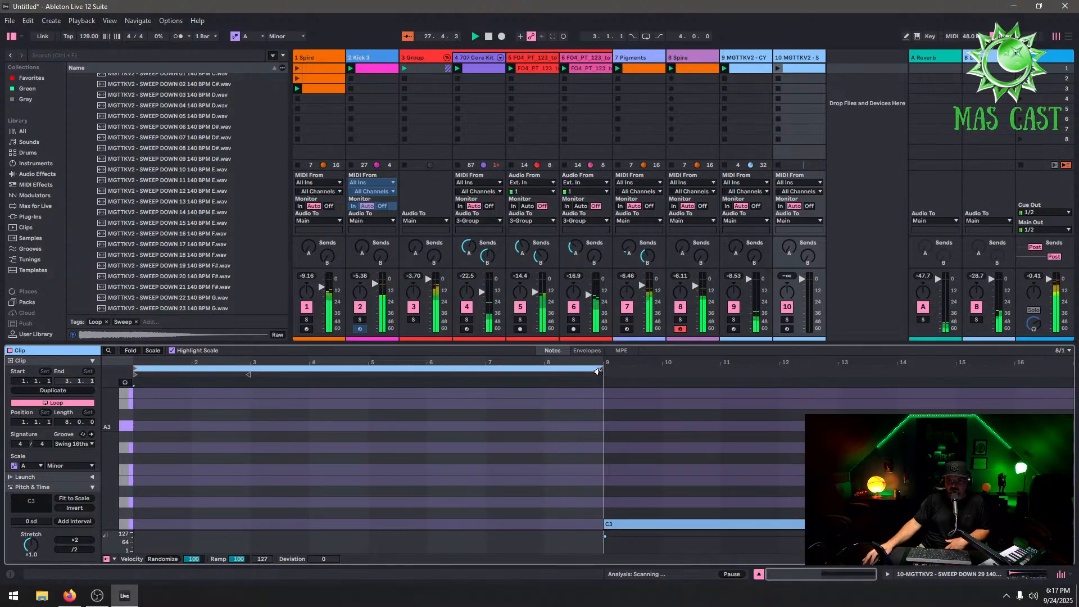
{"action": "left_click_drag", "start_coordinate": [605, 370], "coordinate": [1074, 369]}
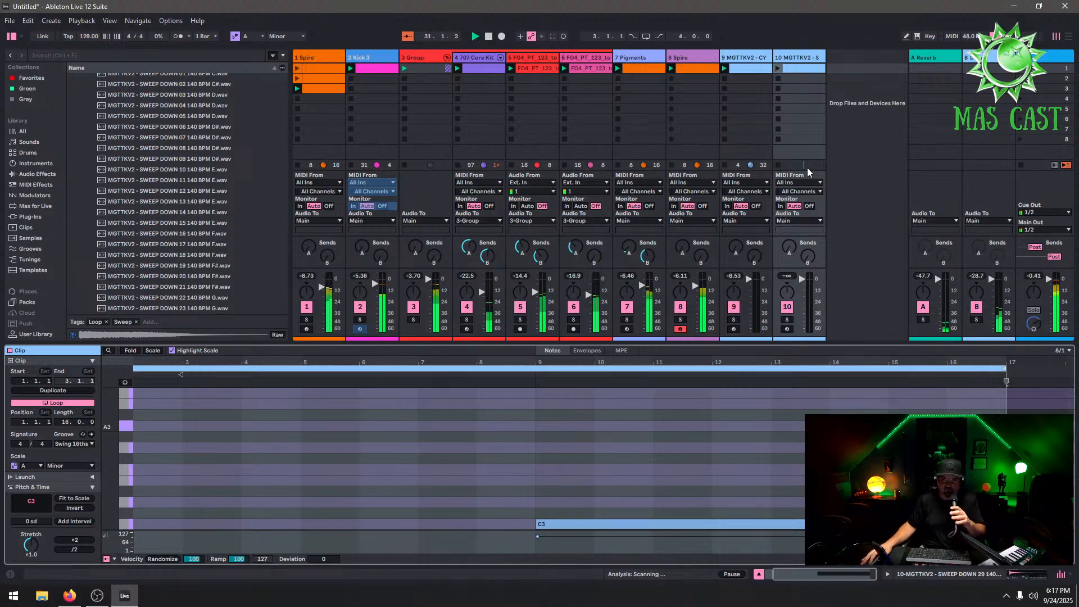
Launch the sweep track's clip to audition it and show its sampler
{"action": "left_click", "coordinate": [778, 67]}
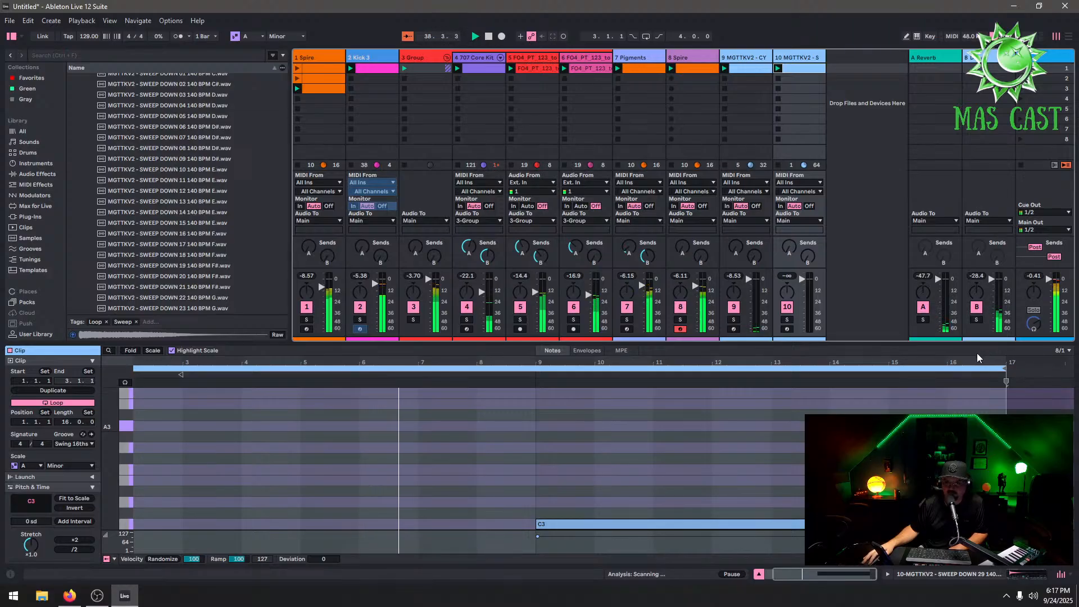
{"action": "left_click_drag", "start_coordinate": [975, 361], "coordinate": [1011, 359]}
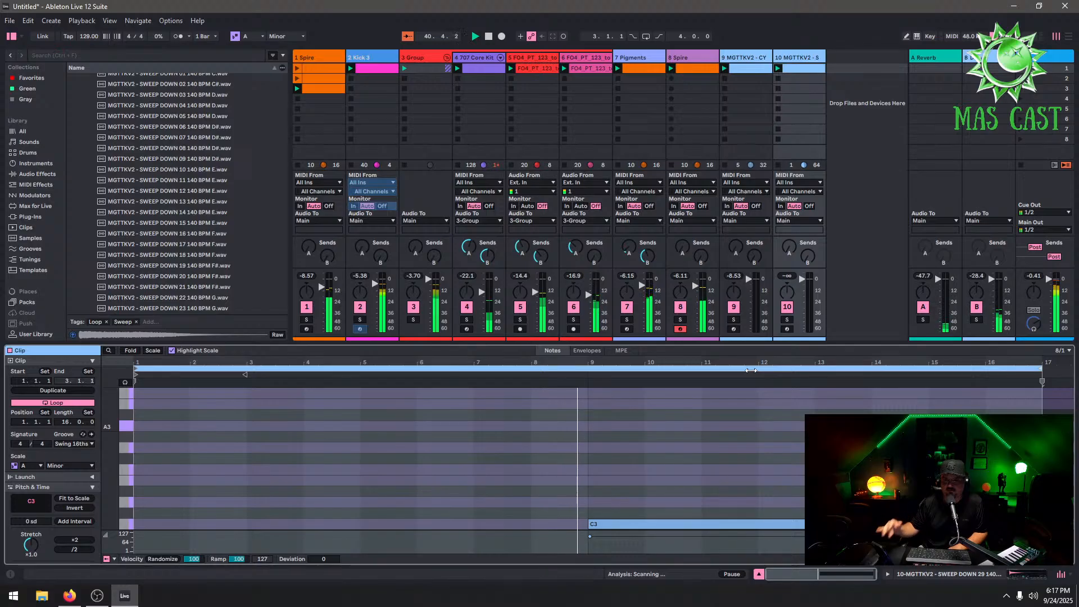
{"action": "left_click", "coordinate": [799, 64]}
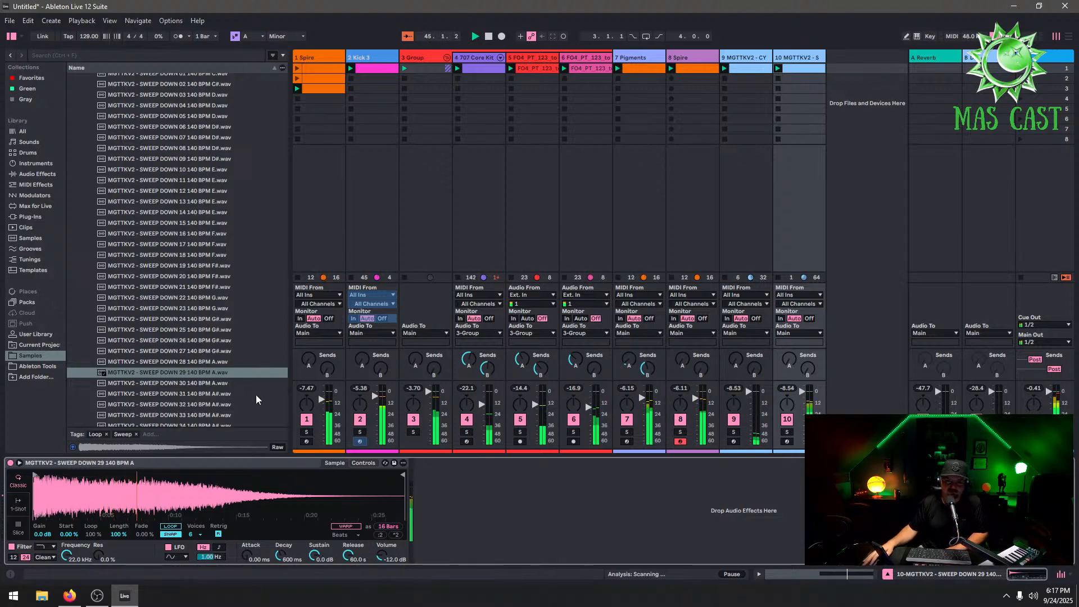
Swap the sweep track's sample for MGTTKV2 - SWEEP UP 29 140BPM A
{"action": "scroll", "coordinate": [218, 379], "scroll_direction": "down", "scroll_amount": 2}
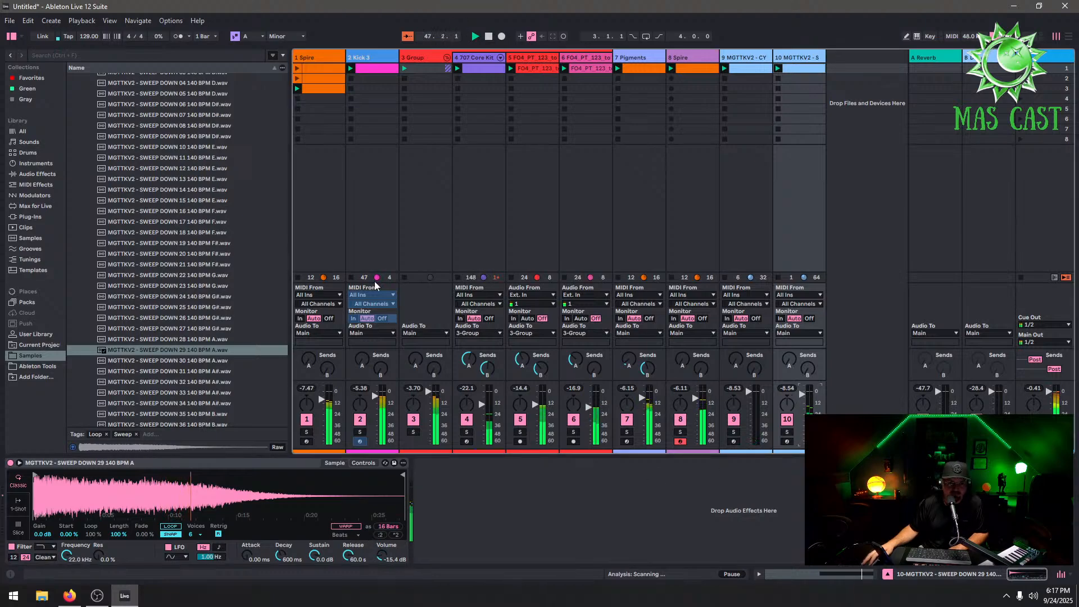
{"action": "scroll", "coordinate": [214, 262], "scroll_direction": "up", "scroll_amount": 3}
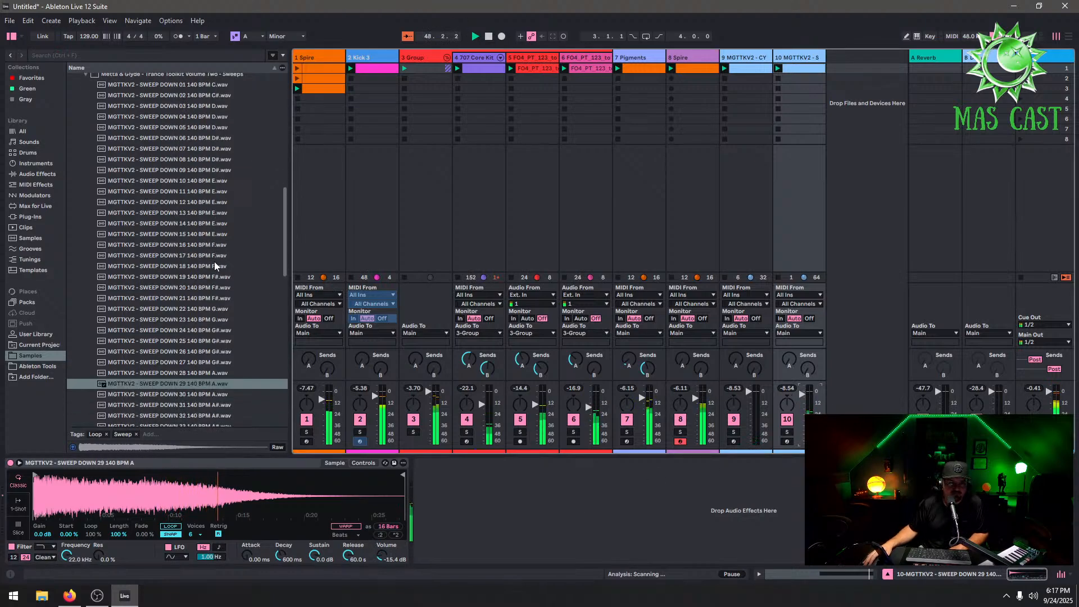
{"action": "scroll", "coordinate": [214, 261], "scroll_direction": "down", "scroll_amount": 20}
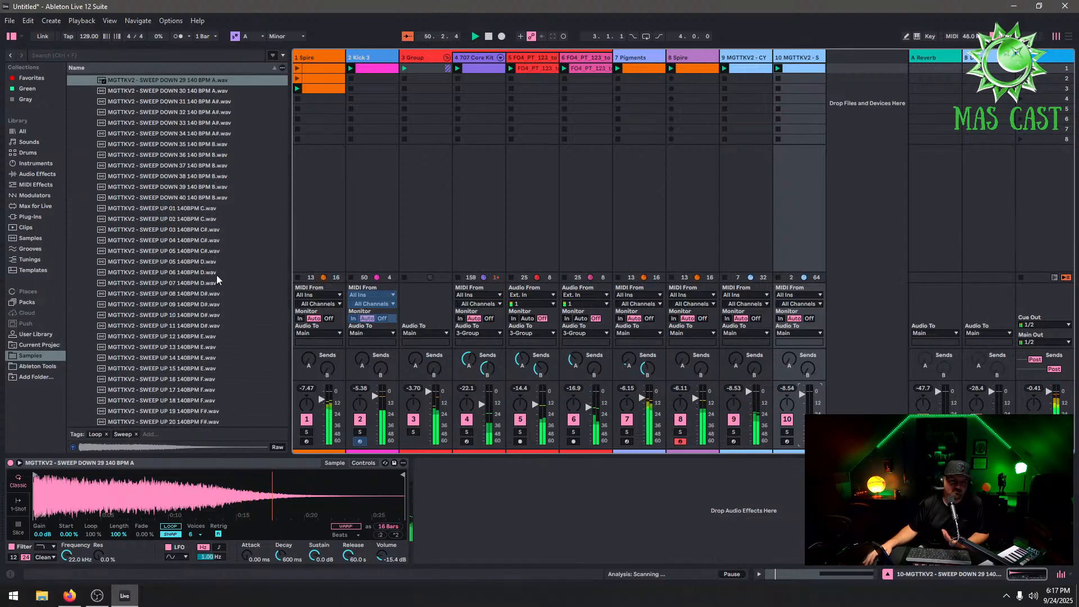
{"action": "scroll", "coordinate": [217, 280], "scroll_direction": "down", "scroll_amount": 17}
{"action": "left_click", "coordinate": [204, 338]}
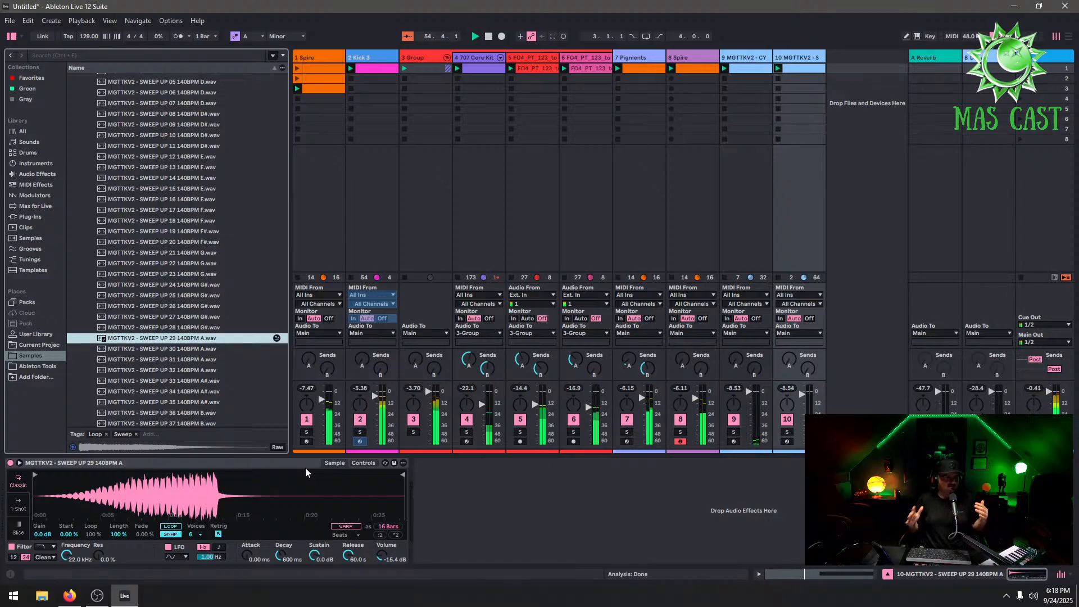
Reopen the sweep clip and preview MGTTKV2 - SWEEP UP 30 140BPM A in the browser
{"action": "left_click", "coordinate": [807, 70]}
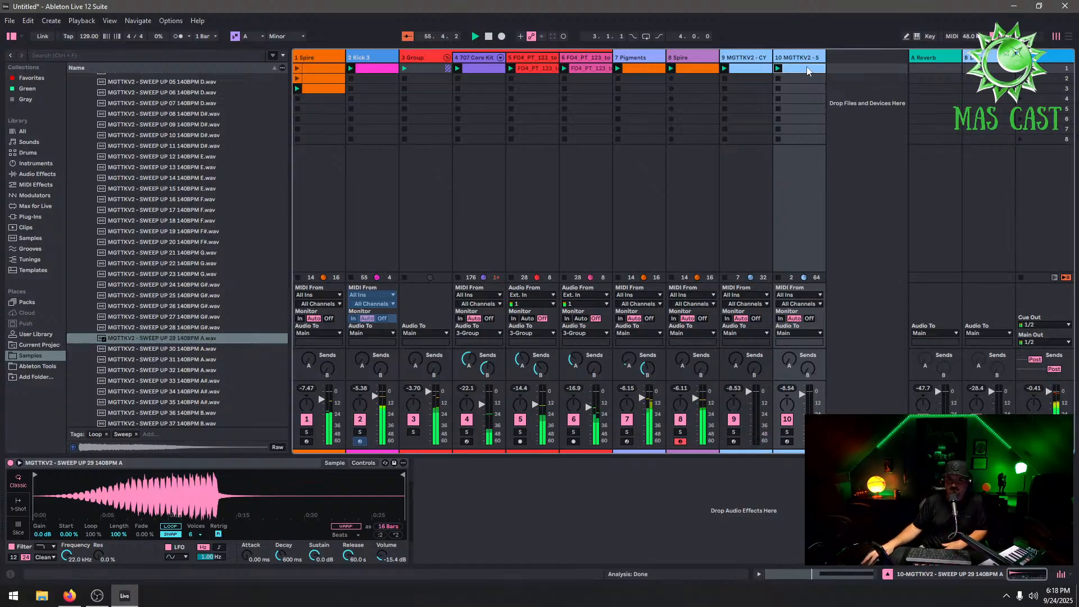
{"action": "double_click", "coordinate": [808, 68]}
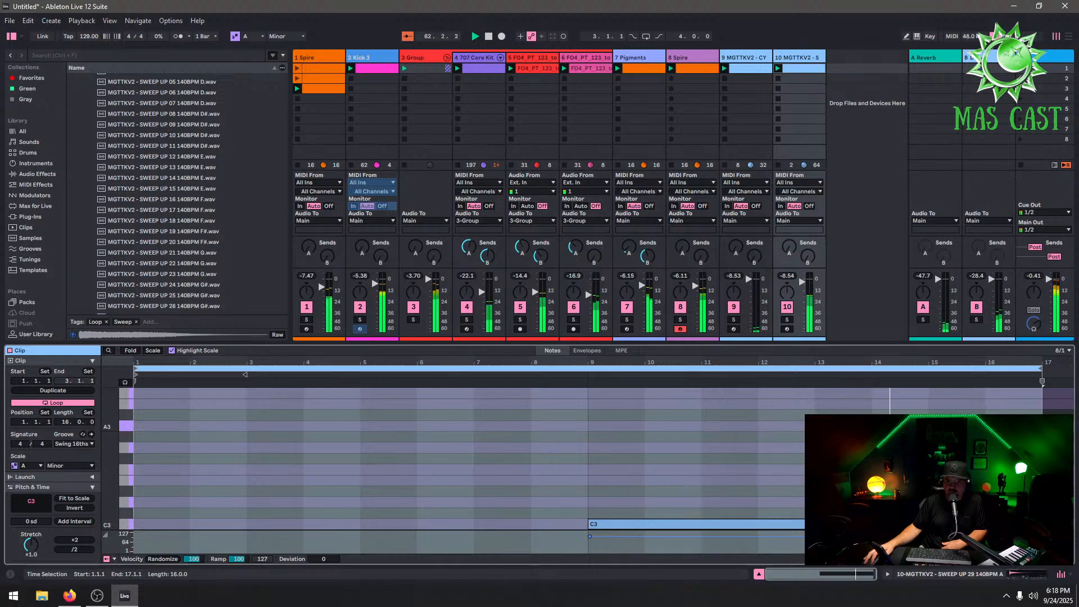
{"action": "scroll", "coordinate": [232, 263], "scroll_direction": "down", "scroll_amount": 2}
{"action": "scroll", "coordinate": [218, 272], "scroll_direction": "down", "scroll_amount": 6}
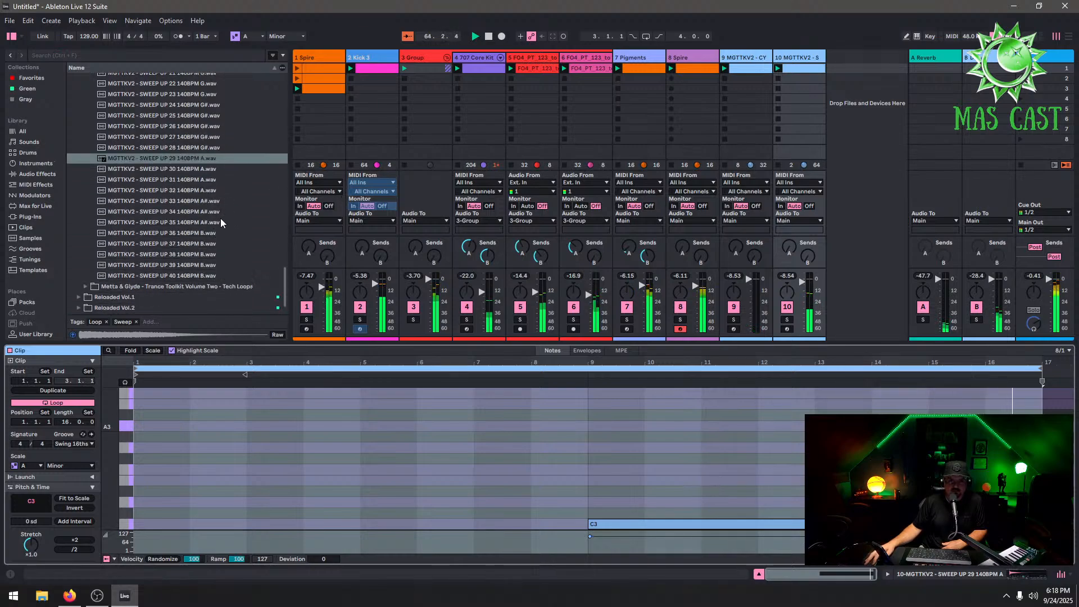
{"action": "left_click", "coordinate": [201, 169]}
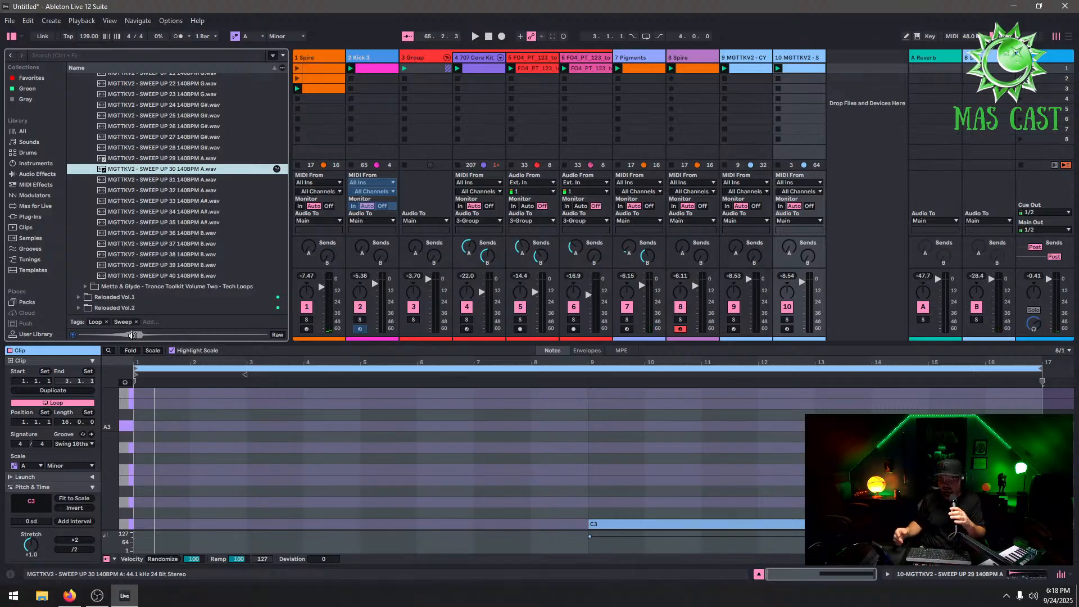
{"action": "left_click", "coordinate": [1069, 37]}
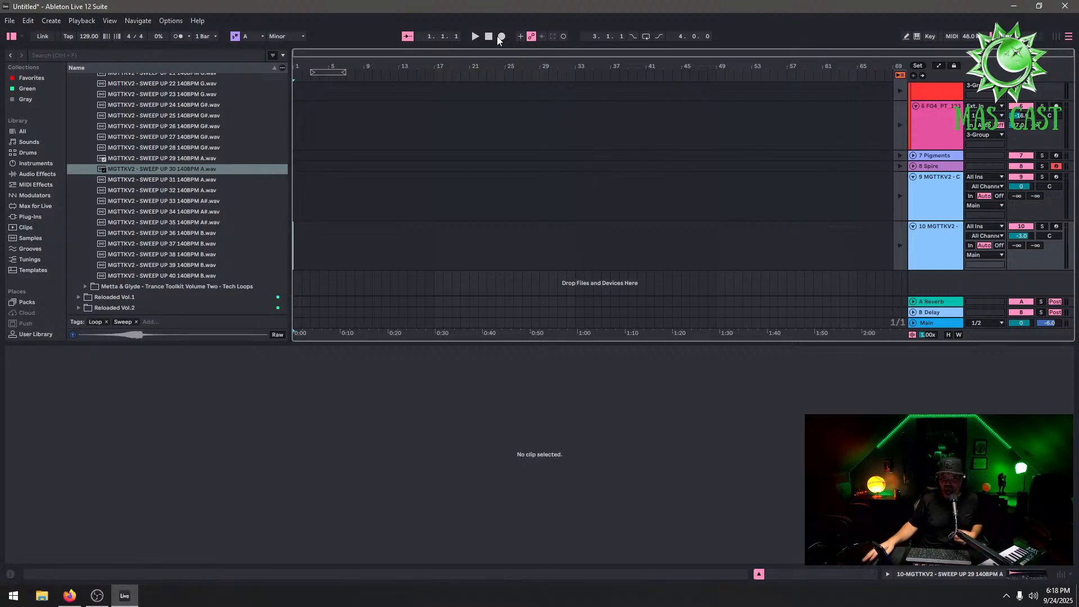
{"action": "left_click", "coordinate": [1056, 37]}
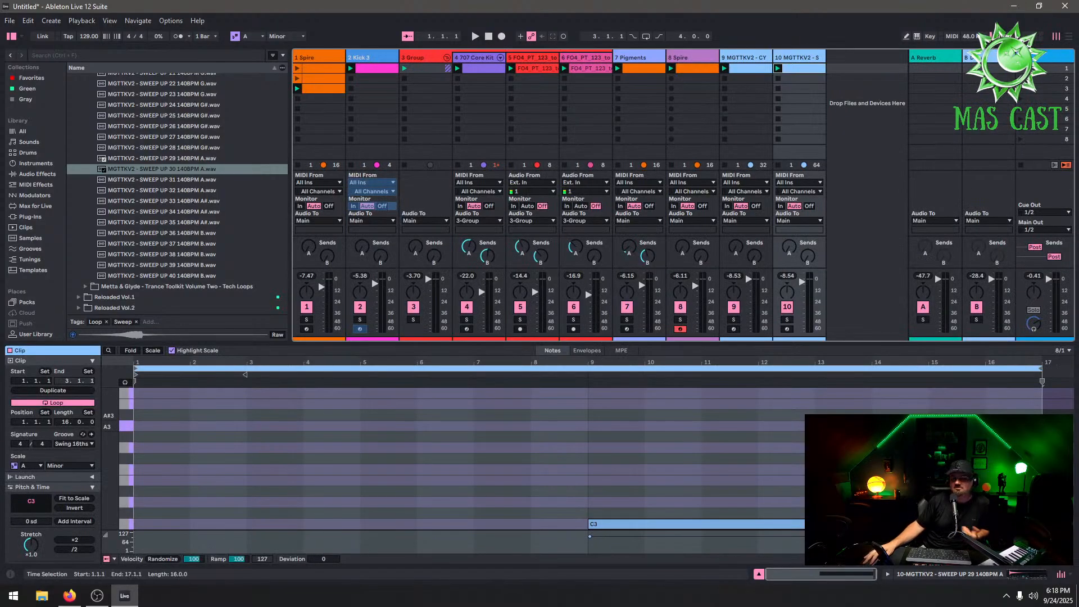
Set the fixed grid to 4 Bars and move the sweep note to start at bar 13
{"action": "left_click_drag", "start_coordinate": [699, 525], "coordinate": [834, 458]}
{"action": "right_click", "coordinate": [833, 459]}
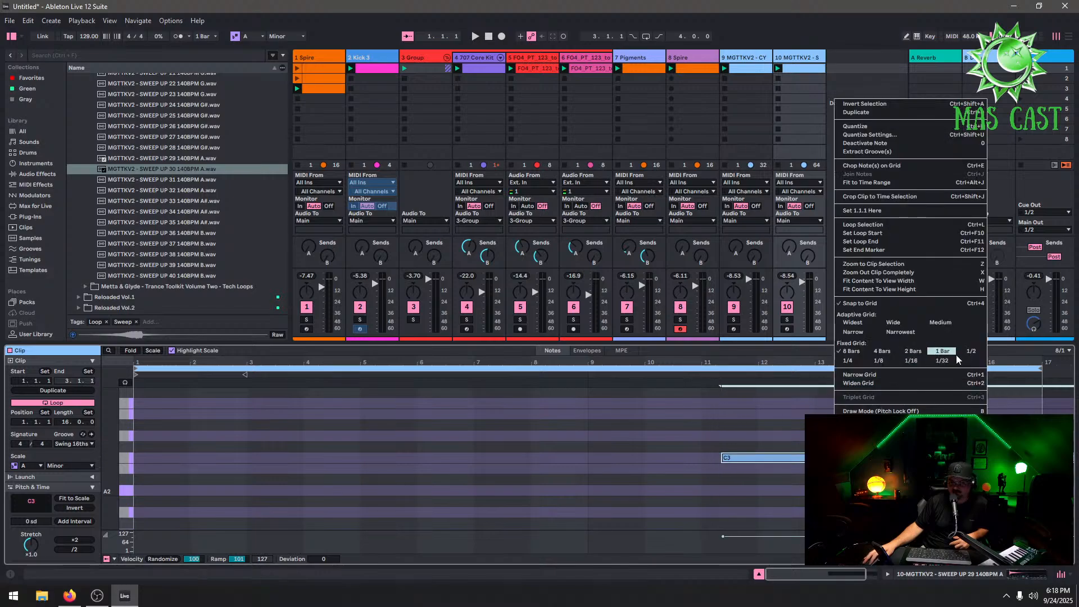
{"action": "left_click", "coordinate": [889, 351]}
{"action": "left_click_drag", "start_coordinate": [837, 459], "coordinate": [930, 459]}
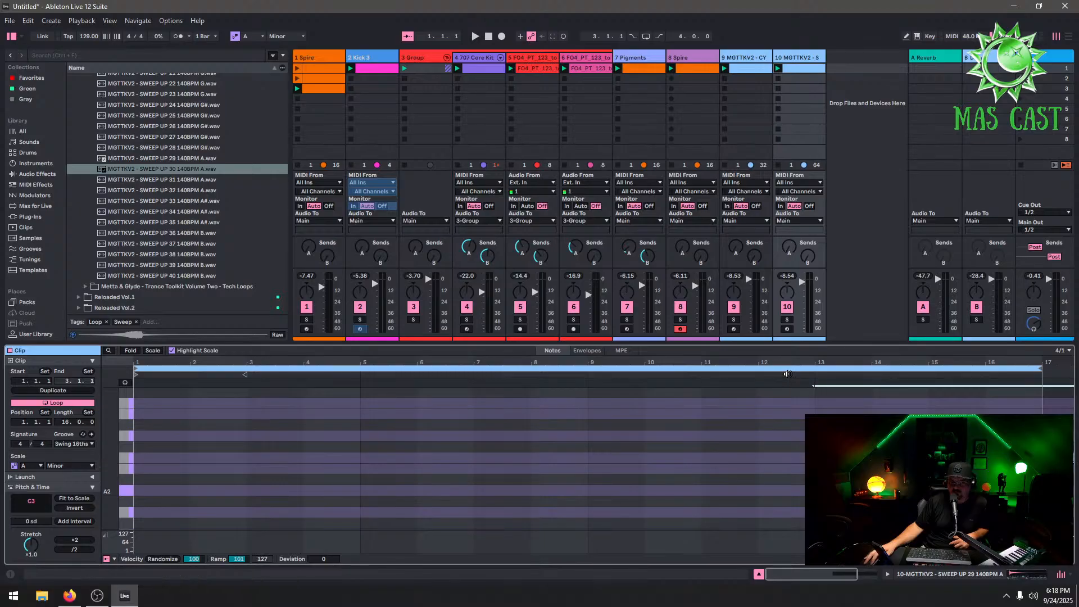
{"action": "left_click", "coordinate": [786, 374]}
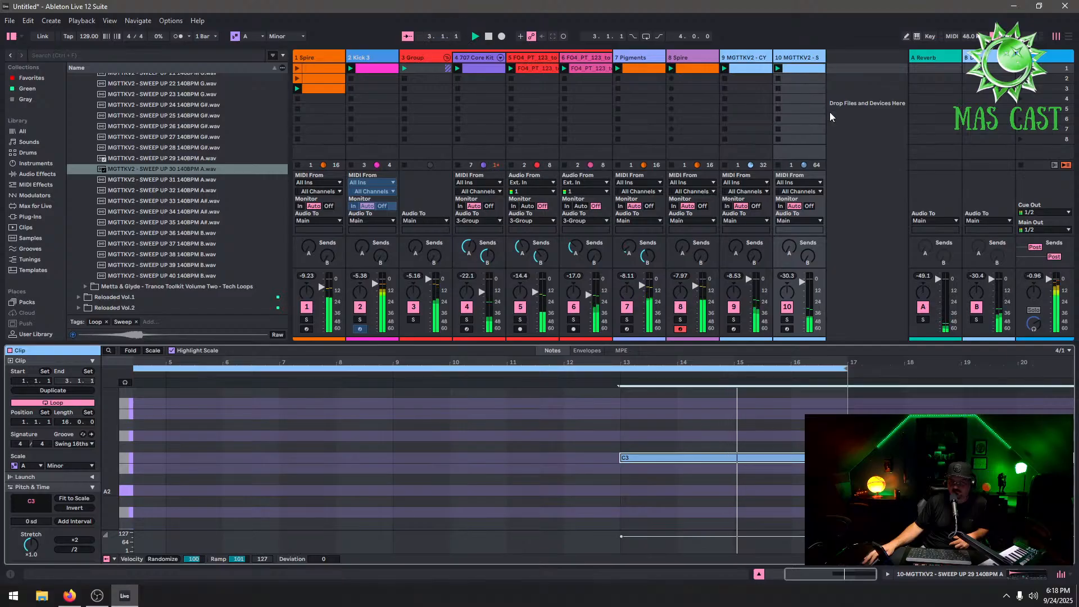
Raise the sweep track's volume to about -17 dB
{"action": "scroll", "coordinate": [804, 283], "scroll_direction": "up", "scroll_amount": 4}
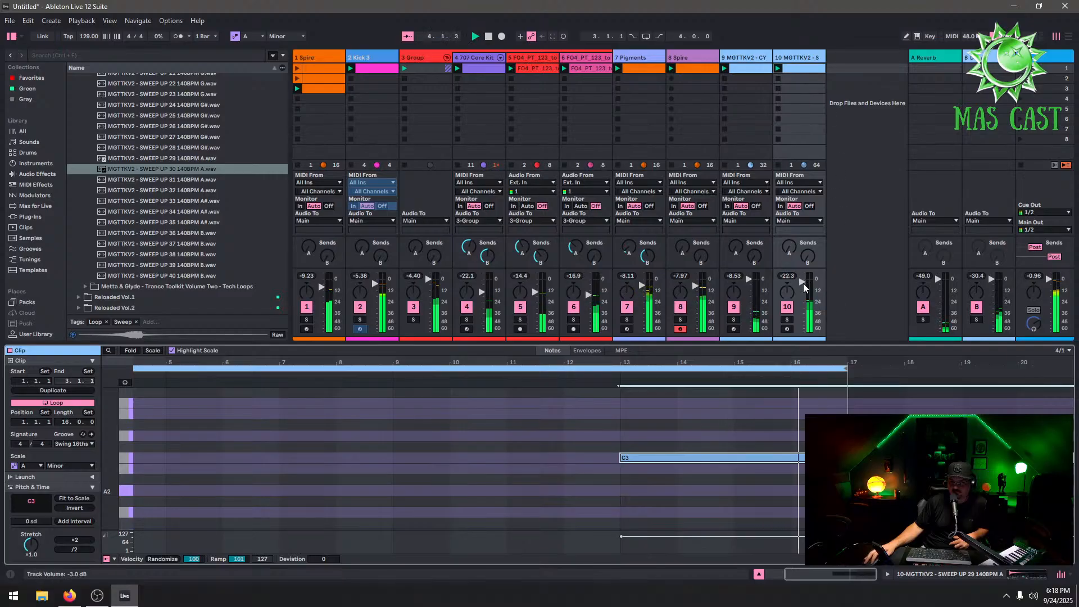
{"action": "scroll", "coordinate": [803, 283], "scroll_direction": "up", "scroll_amount": 2}
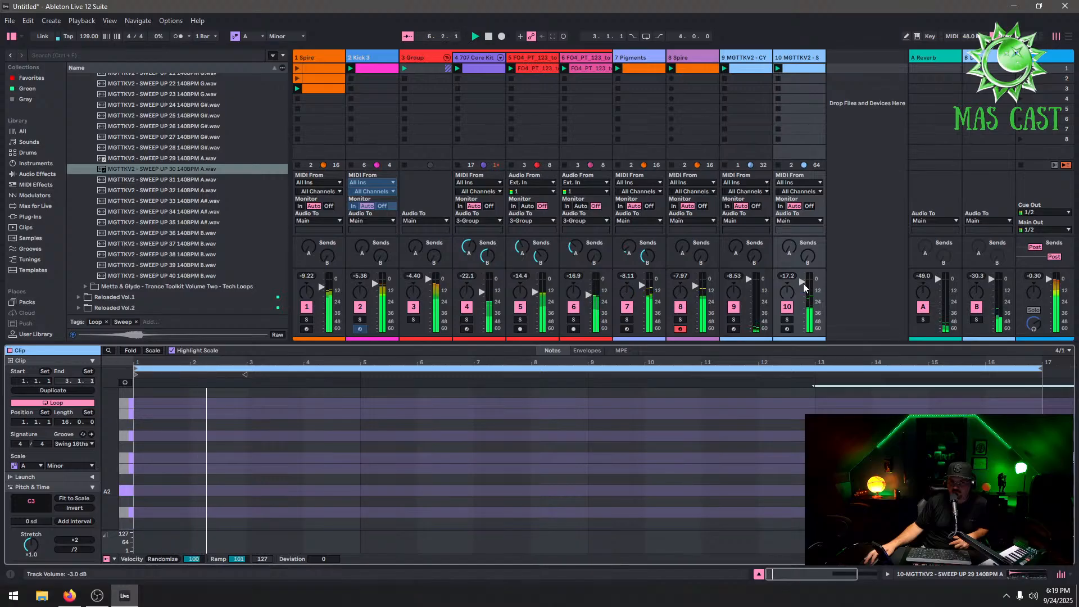
Delete the sweep track
{"action": "right_click", "coordinate": [814, 59]}
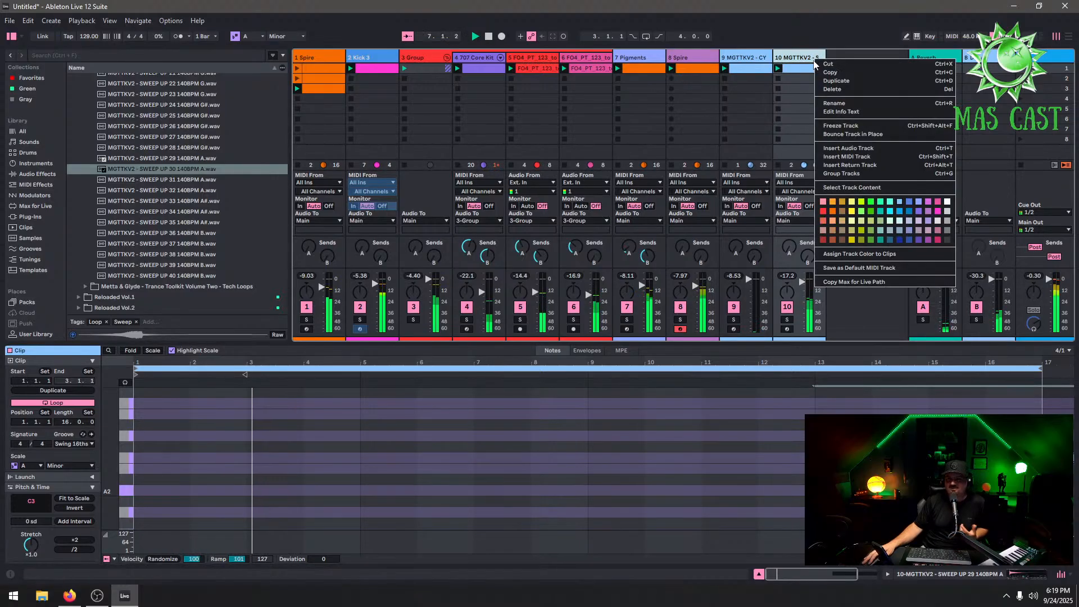
{"action": "left_click", "coordinate": [832, 89]}
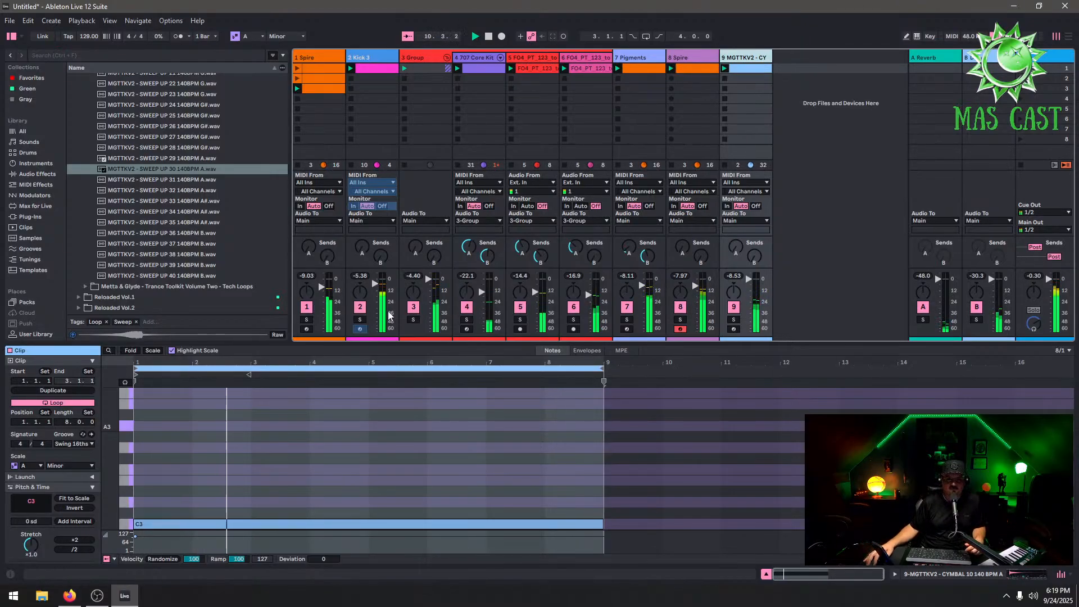
Deactivate the Kick 3 and 707 Core Kit tracks
{"action": "key", "text": "F2"}
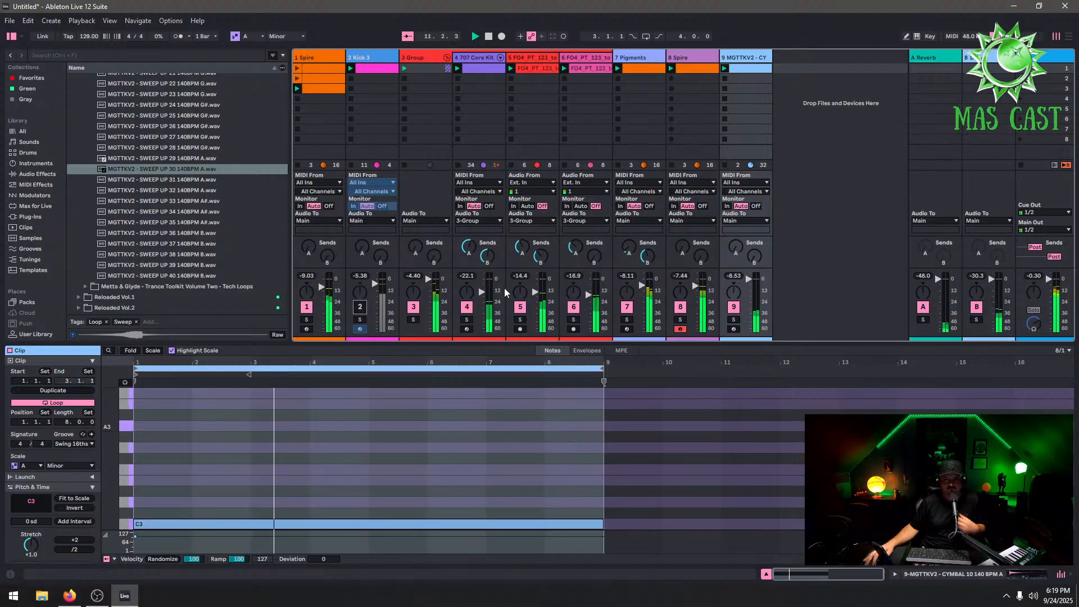
{"action": "left_click", "coordinate": [467, 309]}
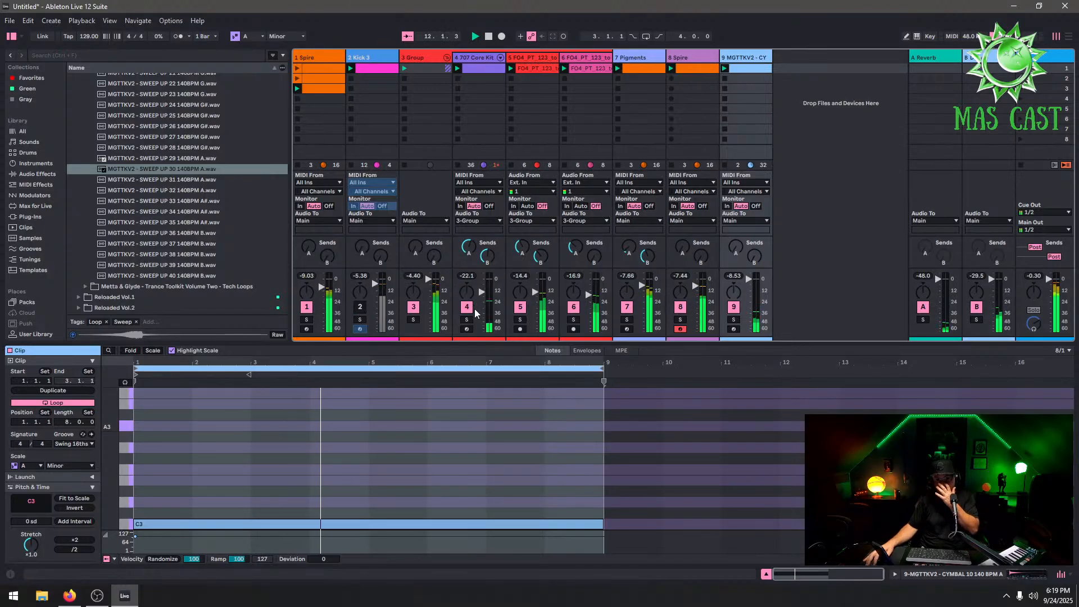
Deactivate the two FO4 loop tracks, the 8 Spire track and the 1 Spire track
{"action": "left_click", "coordinate": [521, 307]}
{"action": "left_click", "coordinate": [574, 308]}
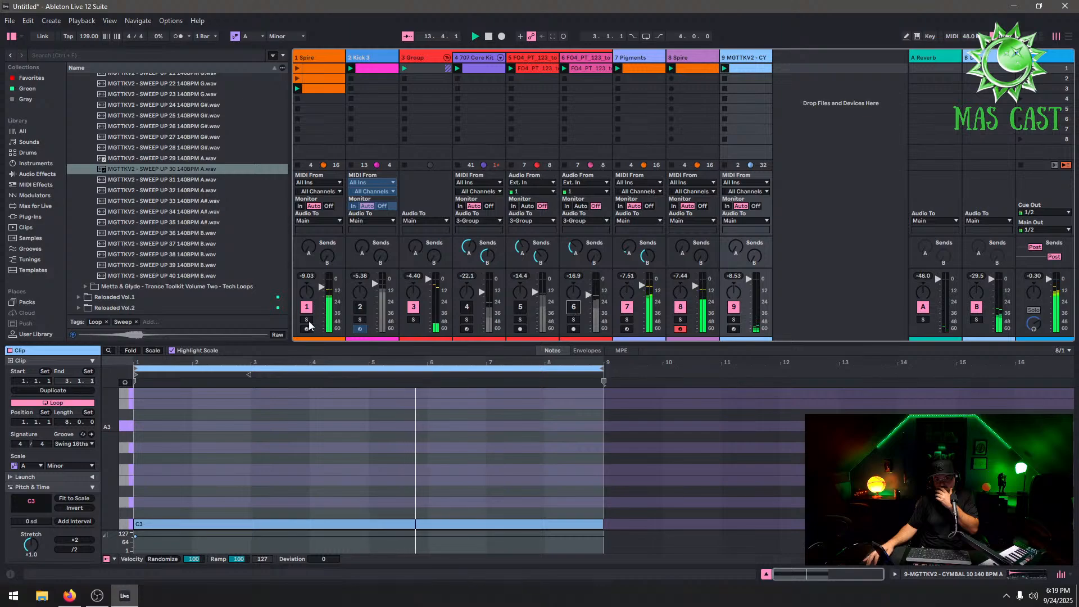
{"action": "left_click", "coordinate": [678, 306]}
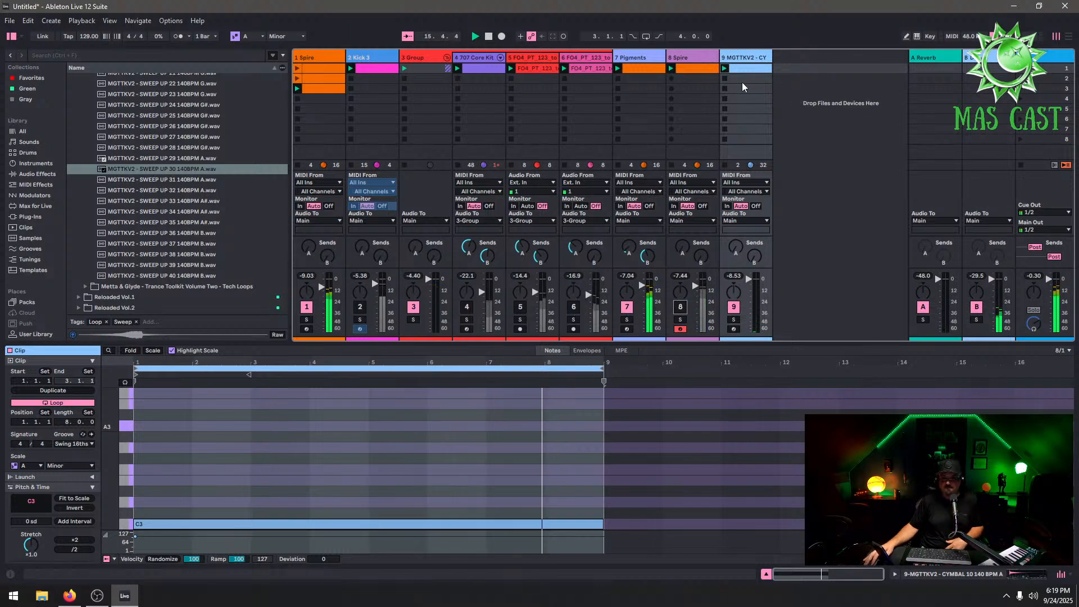
{"action": "left_click", "coordinate": [306, 307]}
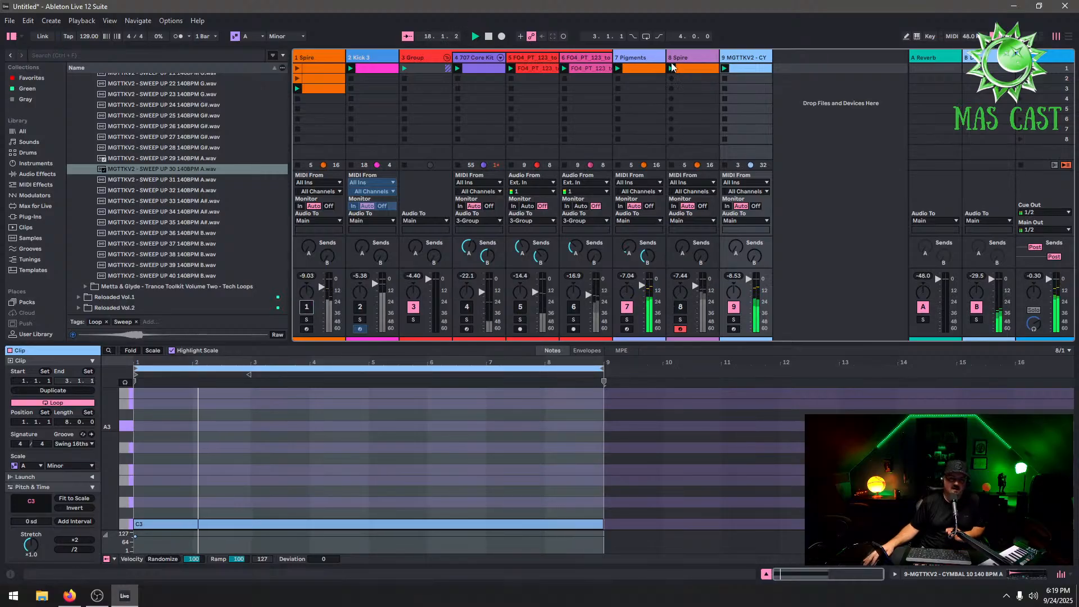
Select the Pigments track and browse the plug-in library to Xfer Records' LFOTool_x64
{"action": "left_click", "coordinate": [645, 58]}
{"action": "scroll", "coordinate": [200, 194], "scroll_direction": "up", "scroll_amount": 15}
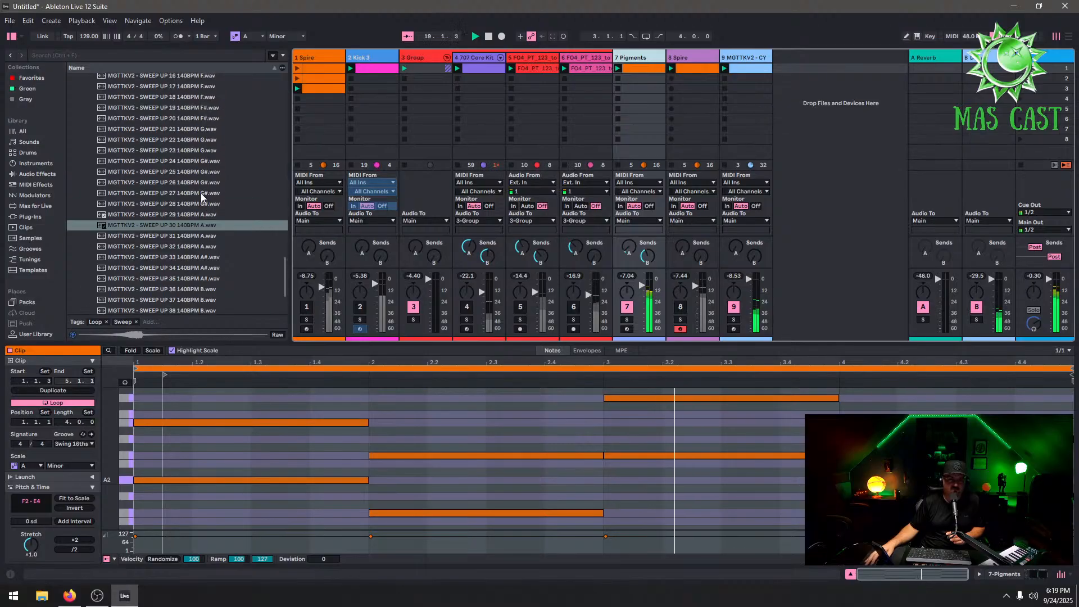
{"action": "left_click", "coordinate": [29, 217]}
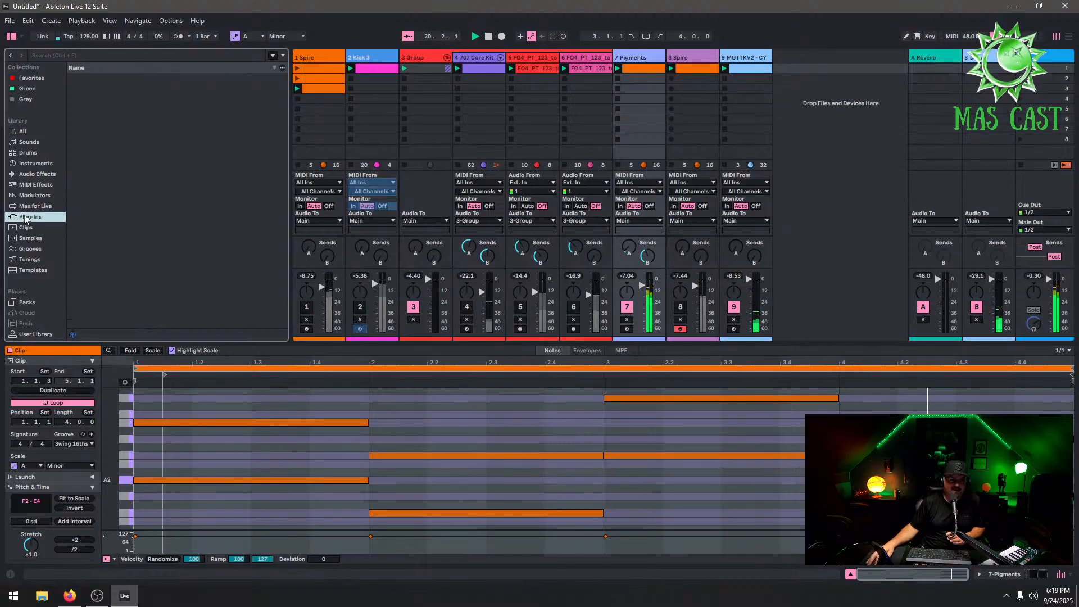
{"action": "left_click", "coordinate": [112, 110]}
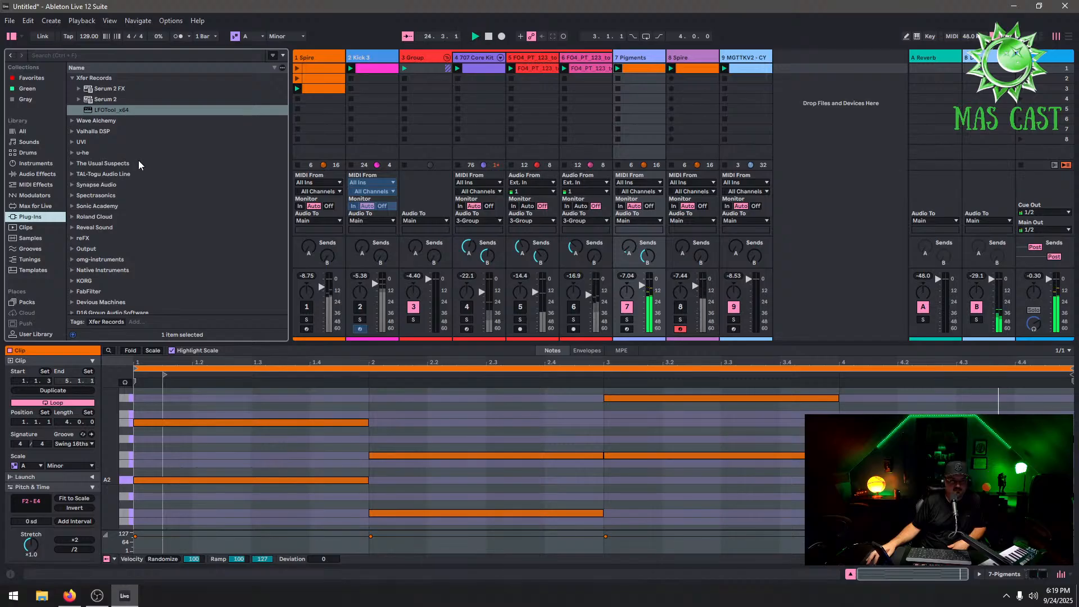
Deactivate the cymbal track and switch off the LFOTool plug-in on the Pigments track
{"action": "left_click", "coordinate": [734, 307]}
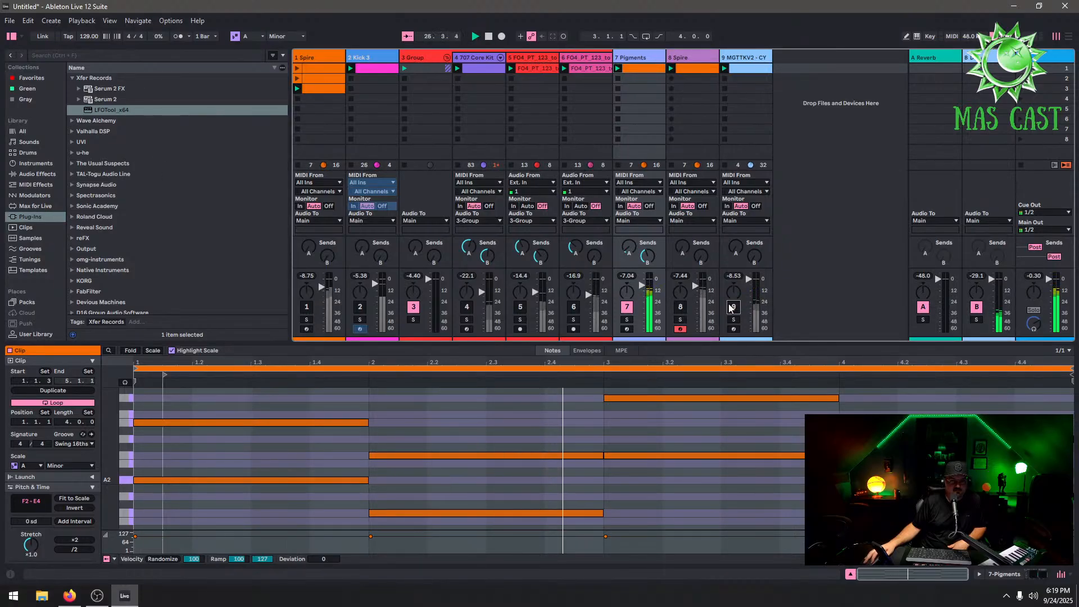
{"action": "left_click", "coordinate": [639, 58]}
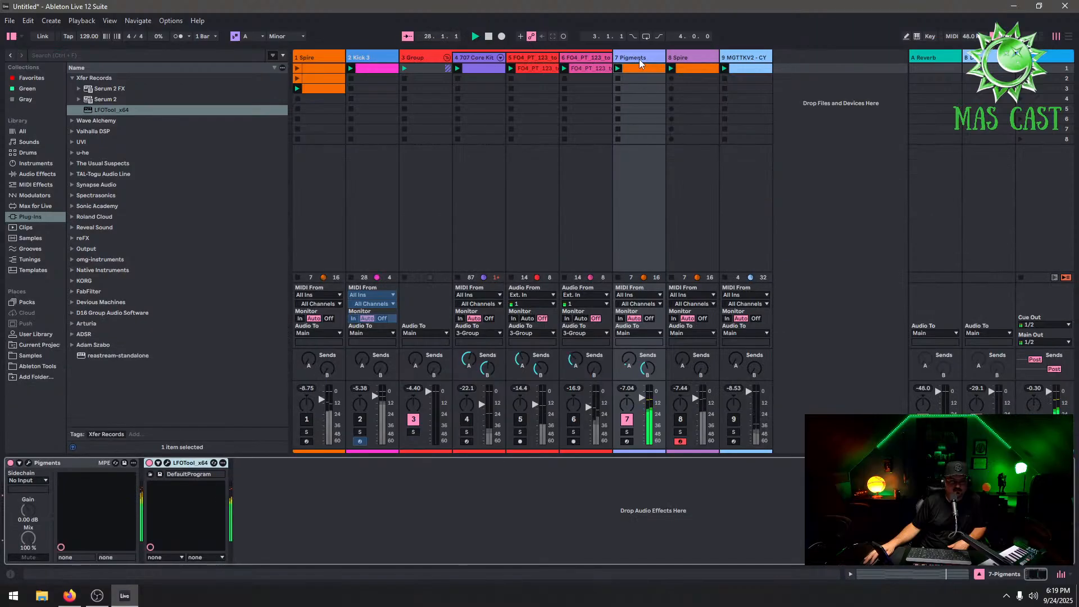
{"action": "left_click", "coordinate": [149, 462]}
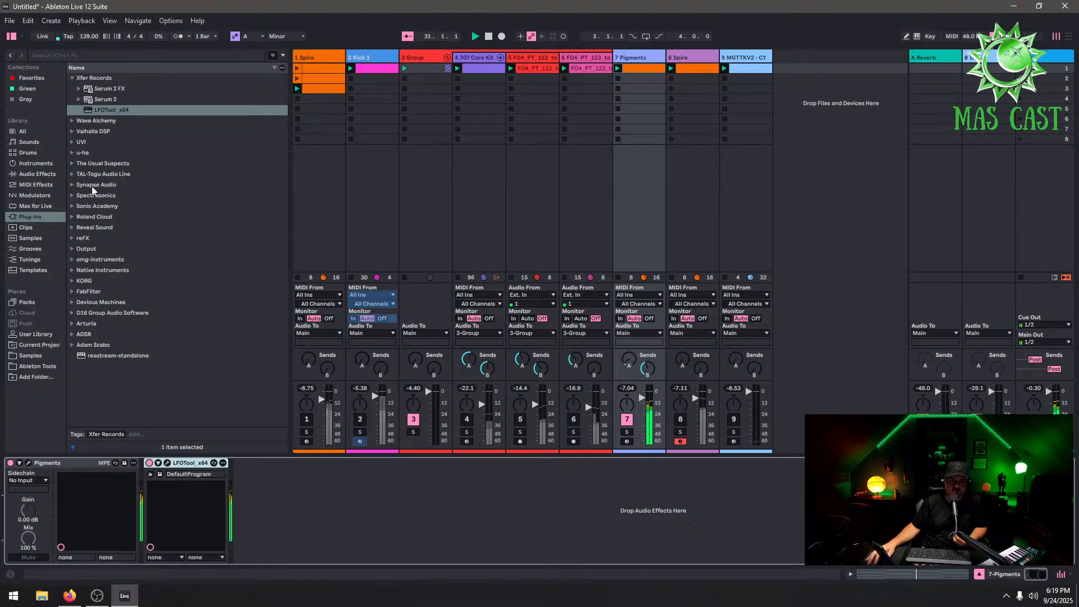
Create a new MIDI track with the Spire plug-in from Reveal Sound, closing its editor window
{"action": "left_click", "coordinate": [80, 185]}
{"action": "left_click", "coordinate": [72, 185]}
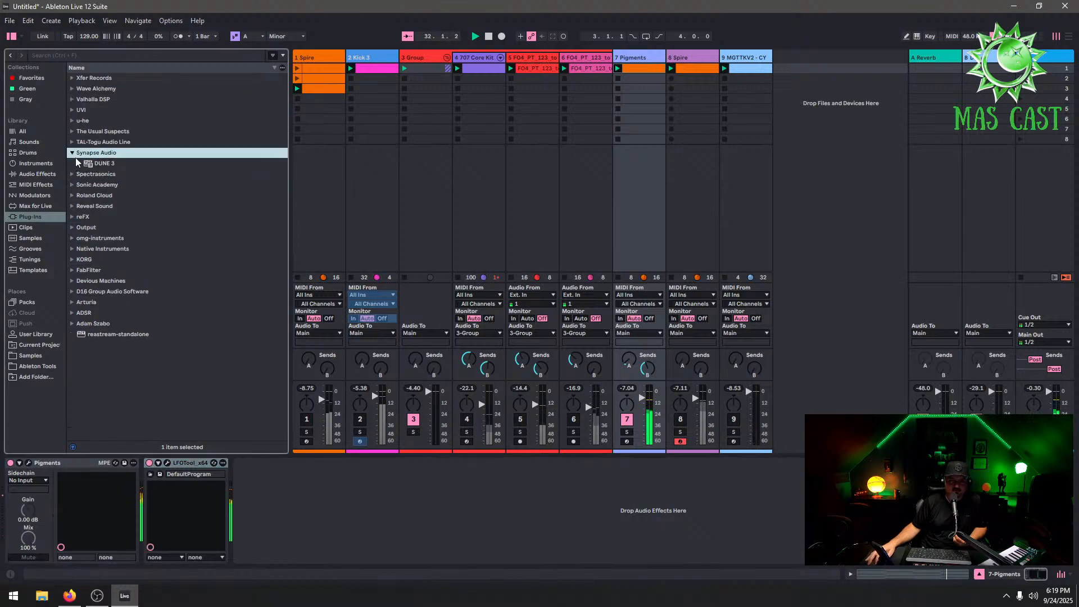
{"action": "left_click", "coordinate": [76, 175]}
{"action": "left_click", "coordinate": [76, 205]}
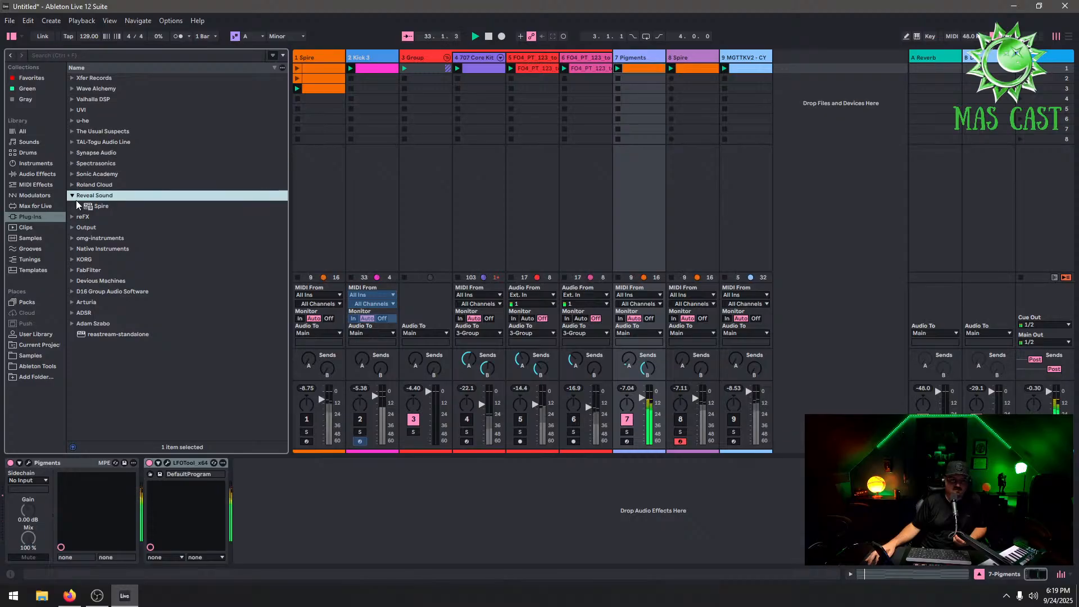
{"action": "left_click_drag", "start_coordinate": [87, 207], "coordinate": [115, 207]}
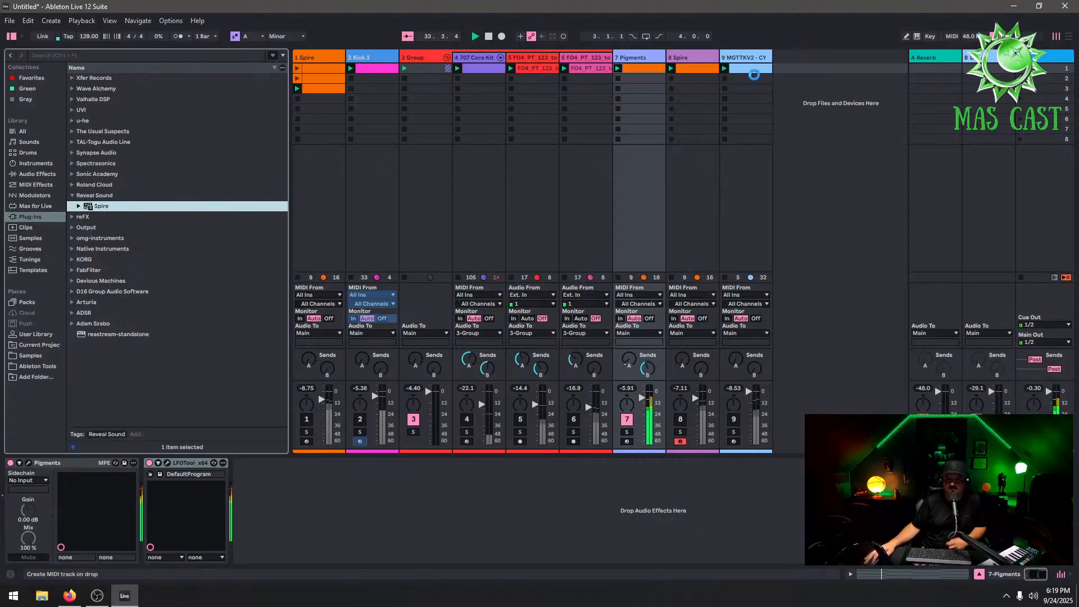
{"action": "left_click_drag", "start_coordinate": [745, 75], "coordinate": [754, 74]}
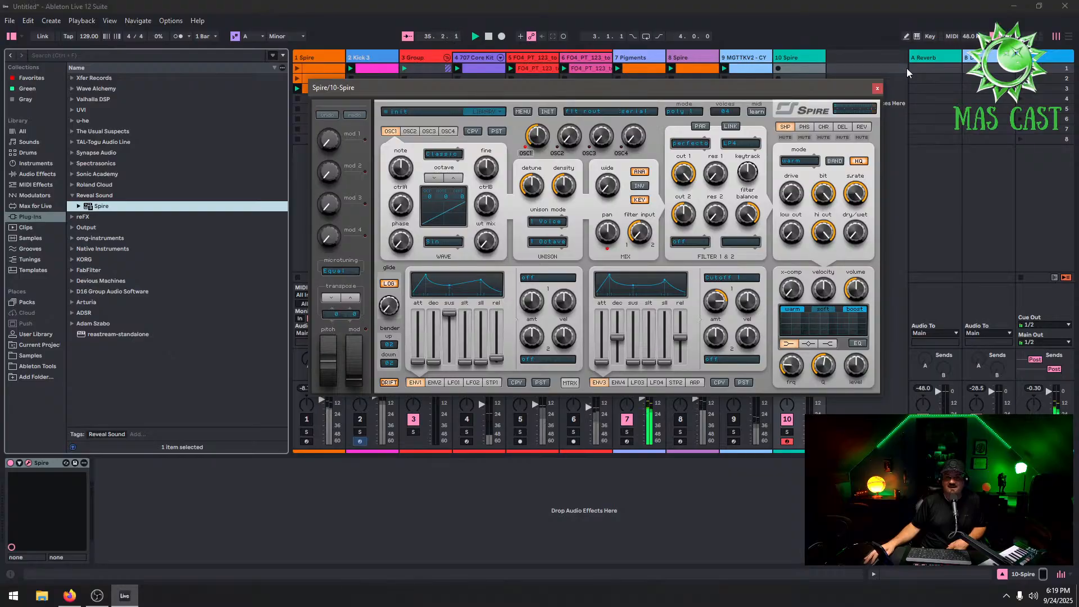
{"action": "left_click", "coordinate": [876, 89]}
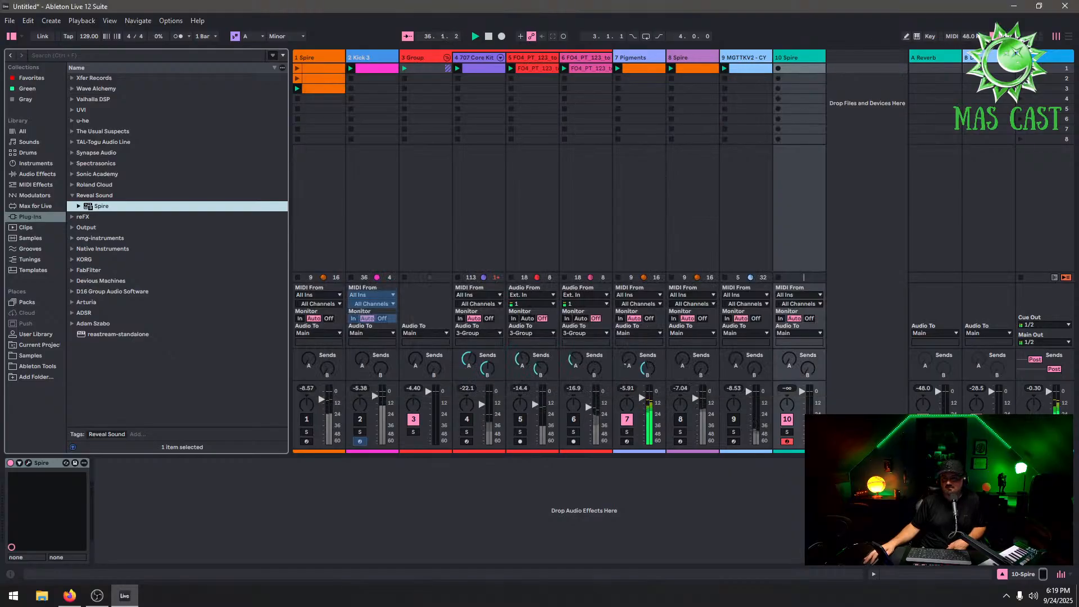
Copy the Pigments clip and paste it into the first slot of the new Spire track
{"action": "left_click", "coordinate": [655, 66]}
{"action": "right_click", "coordinate": [650, 65]}
{"action": "right_click", "coordinate": [636, 69]}
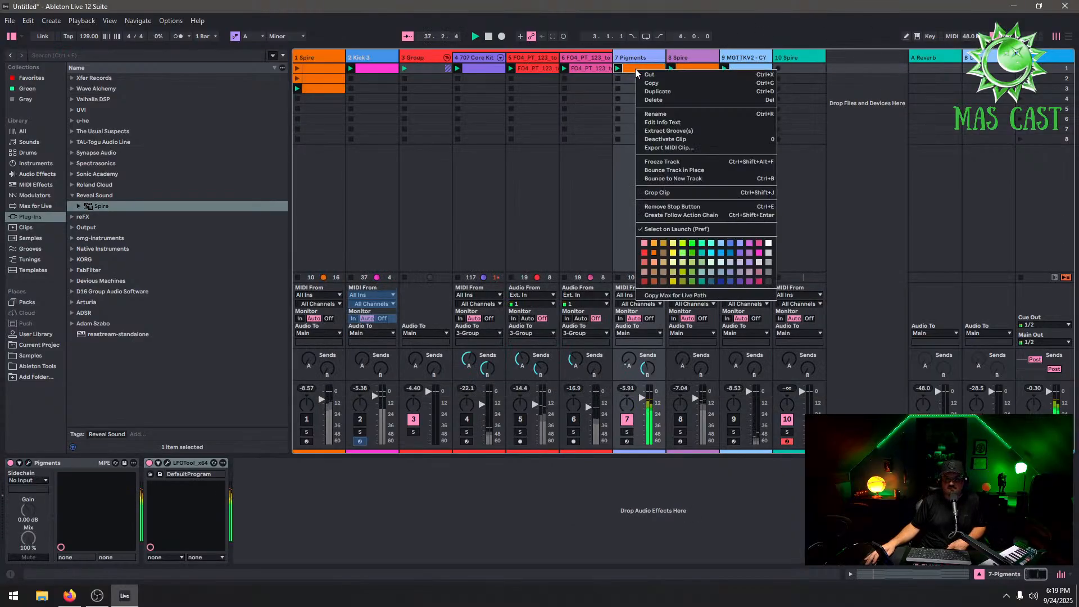
{"action": "left_click", "coordinate": [651, 82]}
{"action": "left_click", "coordinate": [804, 69]}
{"action": "right_click", "coordinate": [804, 69]}
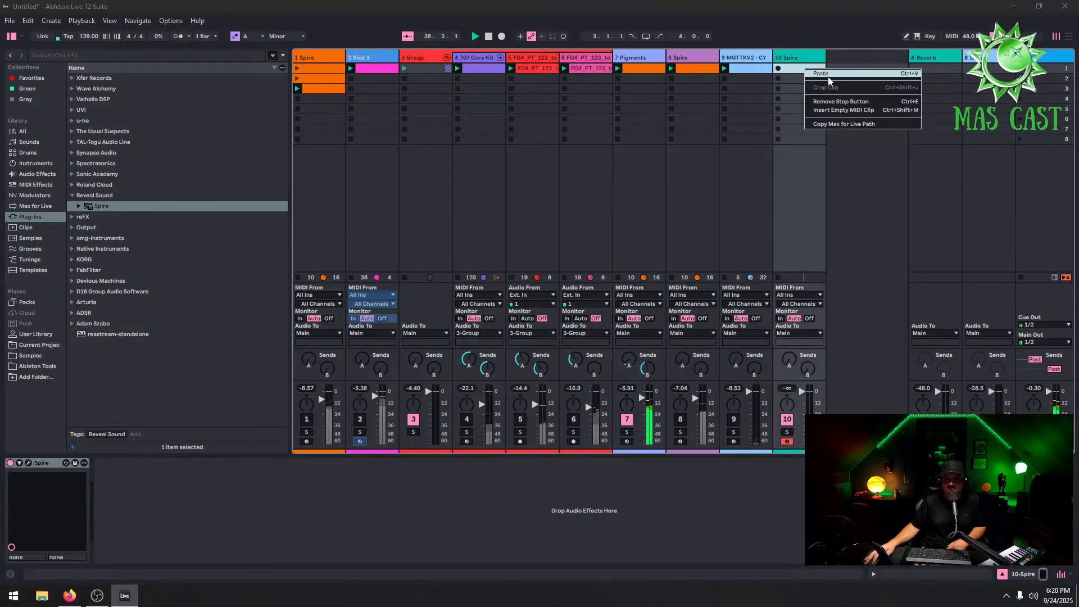
{"action": "left_click", "coordinate": [828, 75]}
Delete the Pigments track
{"action": "right_click", "coordinate": [637, 59]}
{"action": "left_click", "coordinate": [663, 88]}
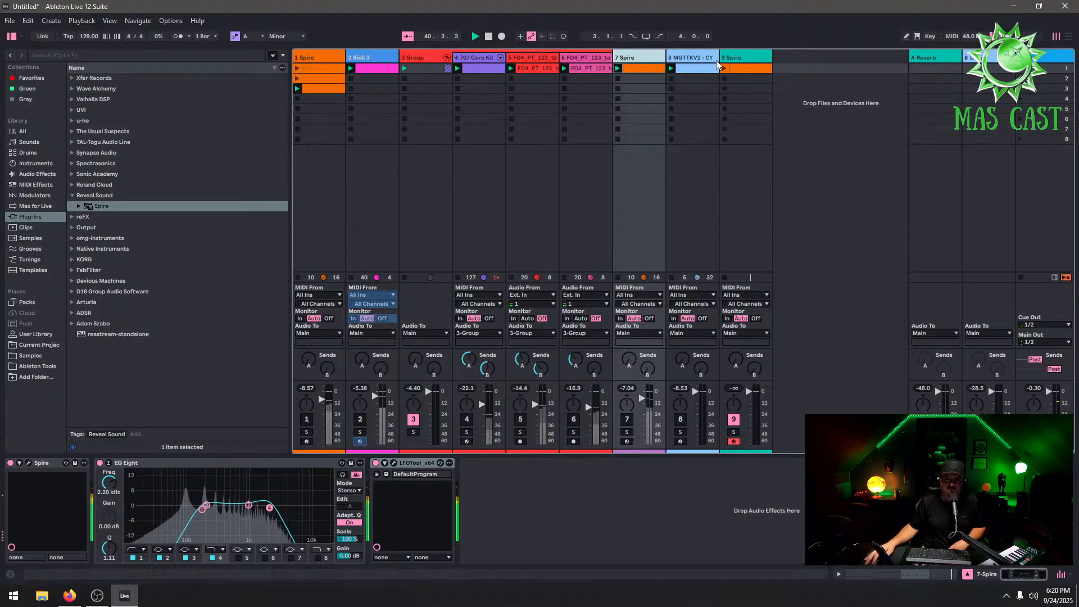
Launch the new Spire clip and load the Ancore Sounds Anthem Trance preset Pads (1) into Spire
{"action": "left_click", "coordinate": [724, 68]}
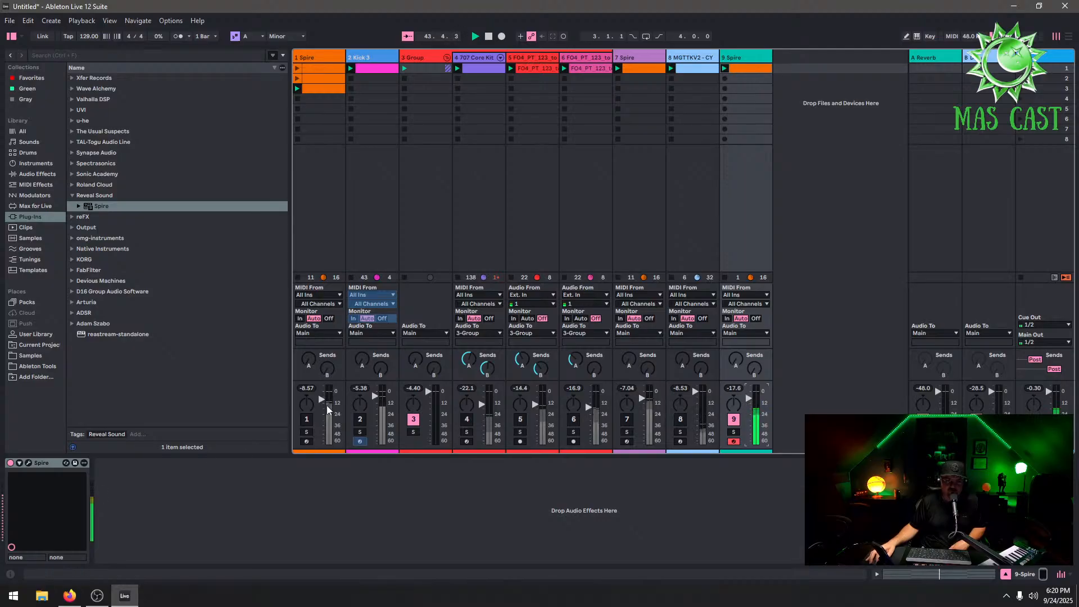
{"action": "left_click", "coordinate": [29, 462]}
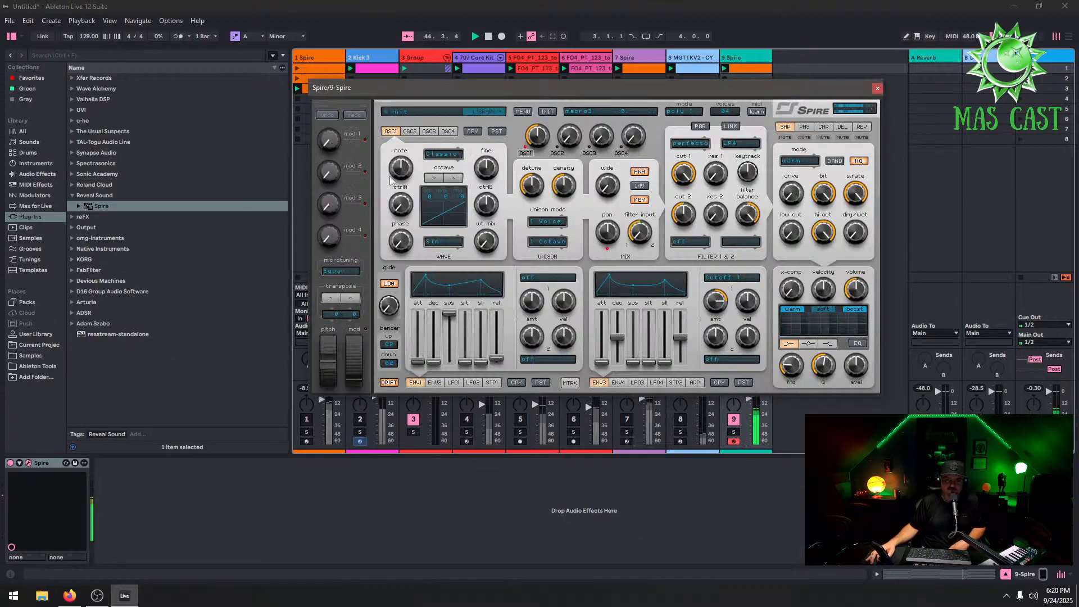
{"action": "left_click", "coordinate": [457, 112]}
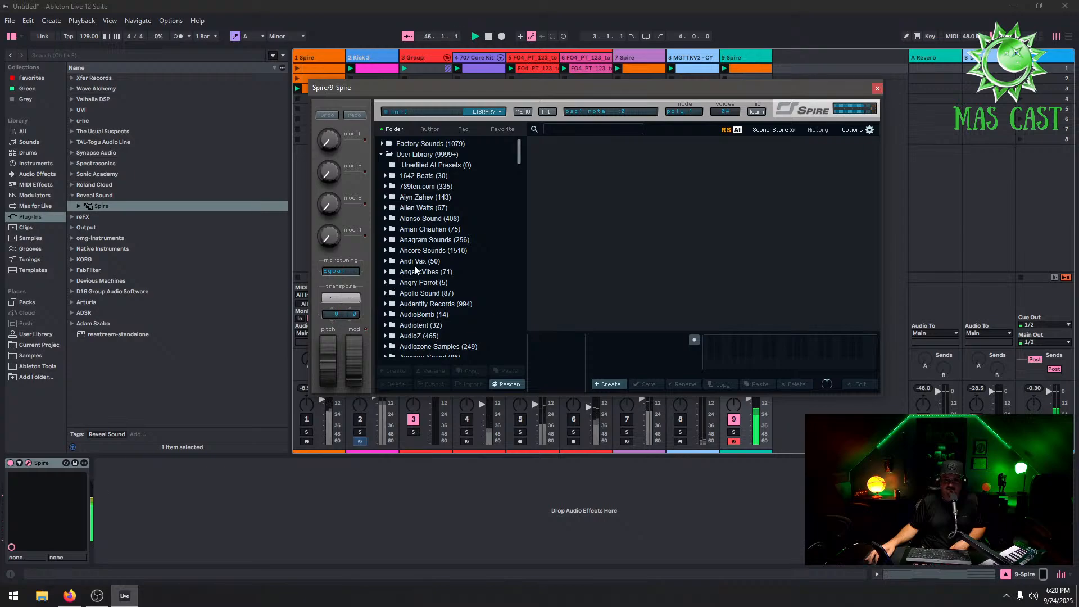
{"action": "double_click", "coordinate": [413, 250]}
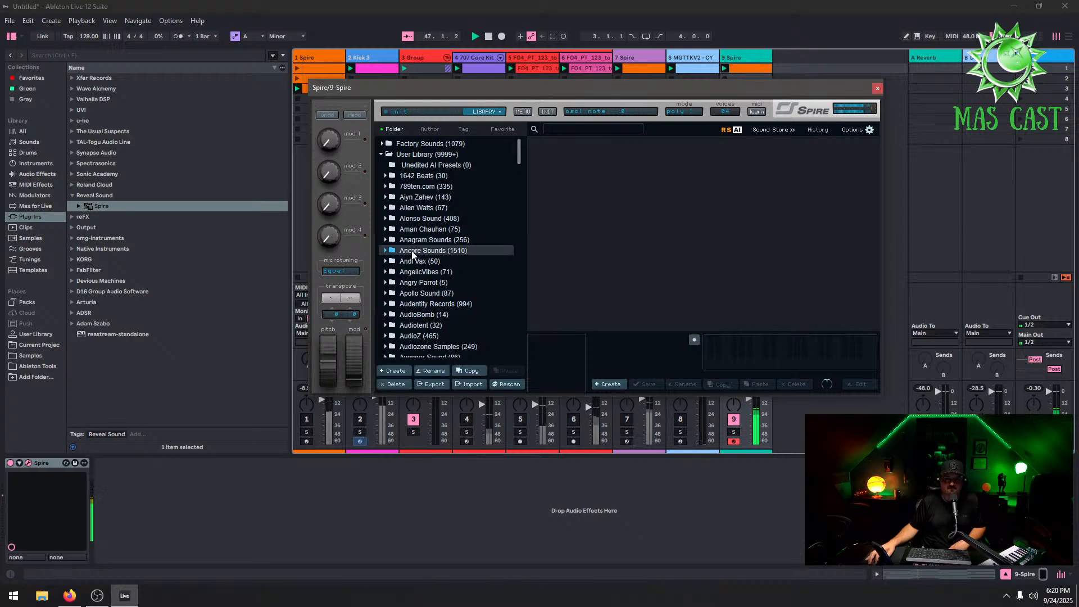
{"action": "left_click", "coordinate": [443, 262]}
{"action": "left_click", "coordinate": [612, 251]}
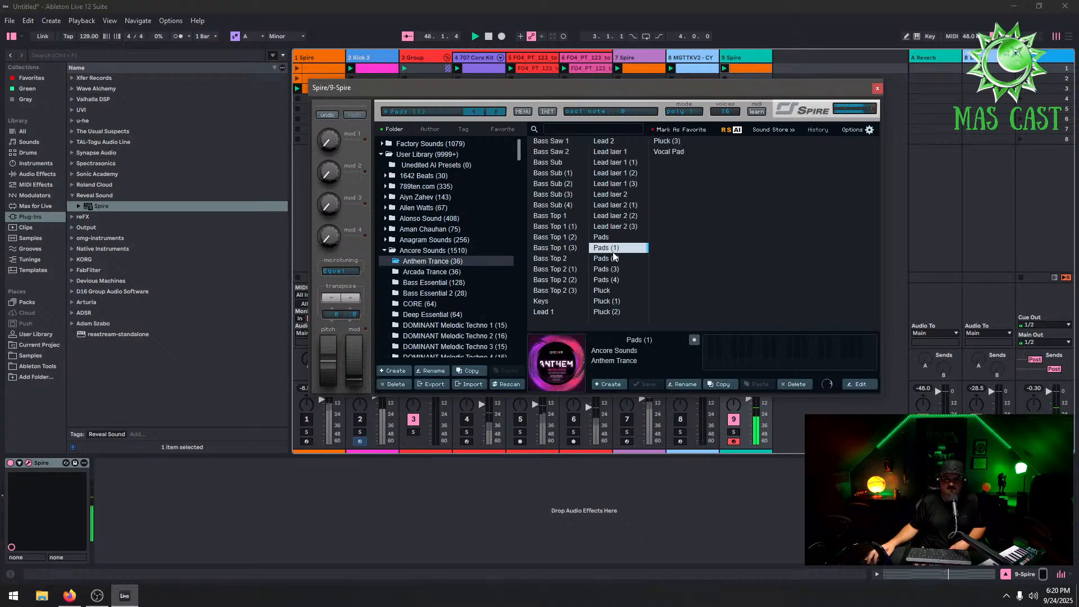
{"action": "left_click", "coordinate": [877, 89]}
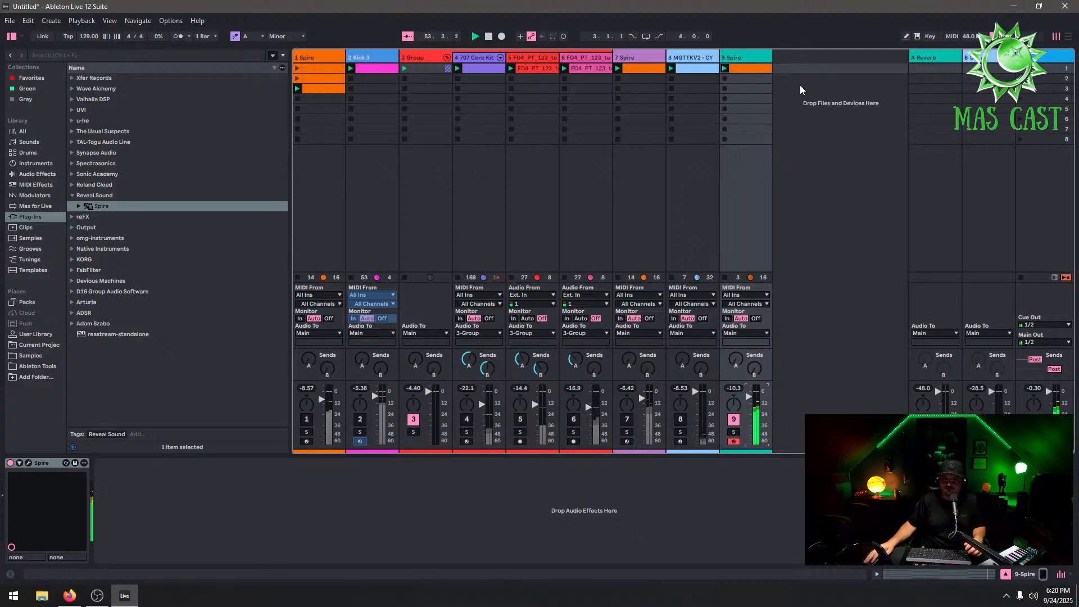
Copy the new Spire clip into the next slot and open the first clip for editing
{"action": "left_click_drag", "start_coordinate": [759, 79], "coordinate": [759, 71]}
{"action": "right_click", "coordinate": [761, 80]}
{"action": "left_click", "coordinate": [786, 114]}
{"action": "double_click", "coordinate": [759, 71]}
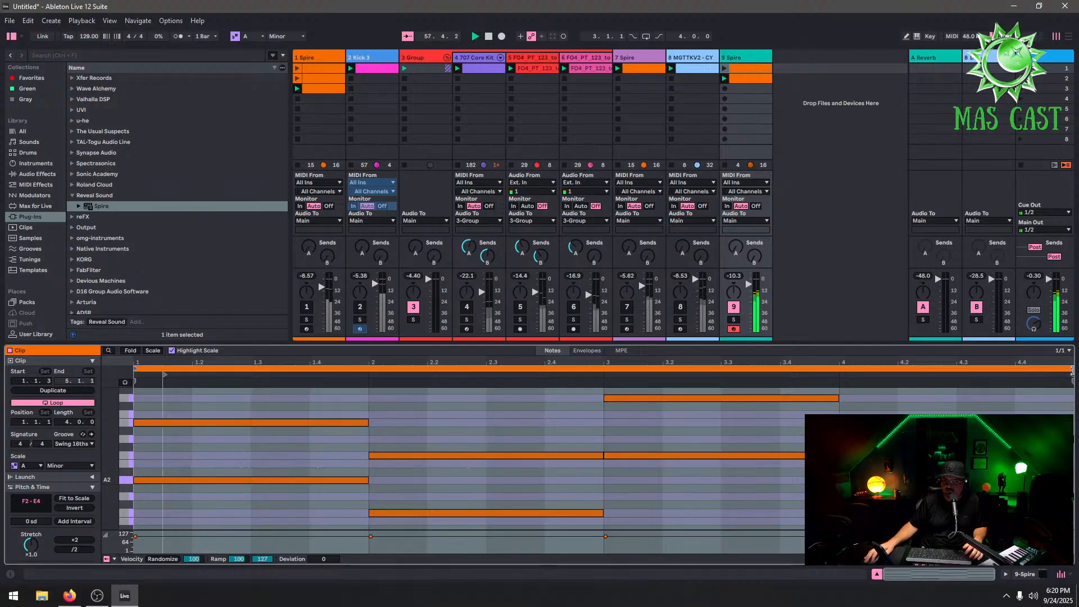
Shorten the Spire clip's loop to 1 bar and launch the clip
{"action": "left_click_drag", "start_coordinate": [1070, 371], "coordinate": [368, 374]}
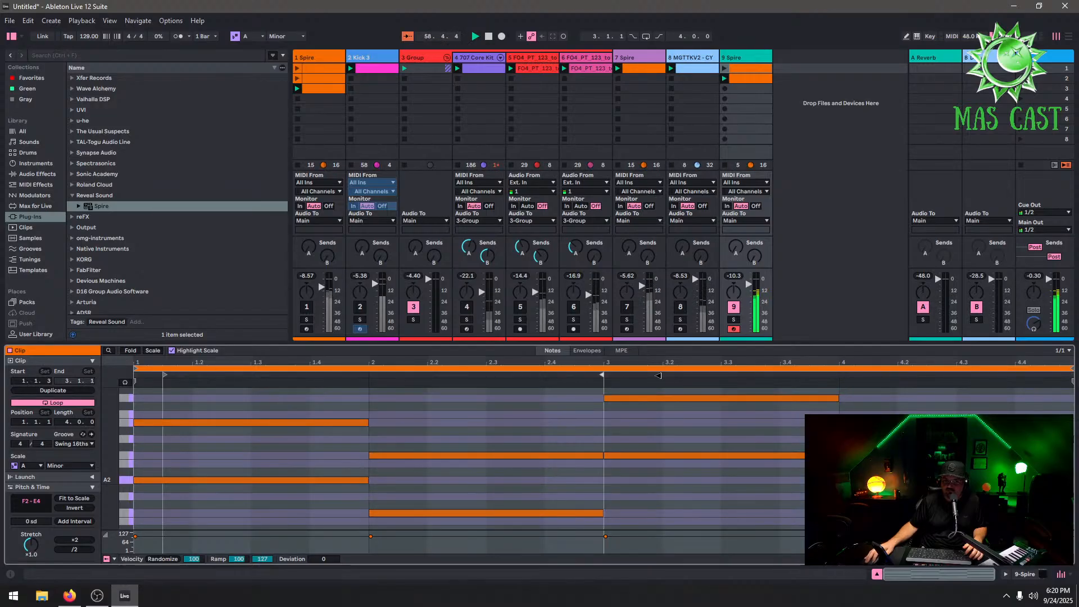
{"action": "key", "text": "ctrl+z"}
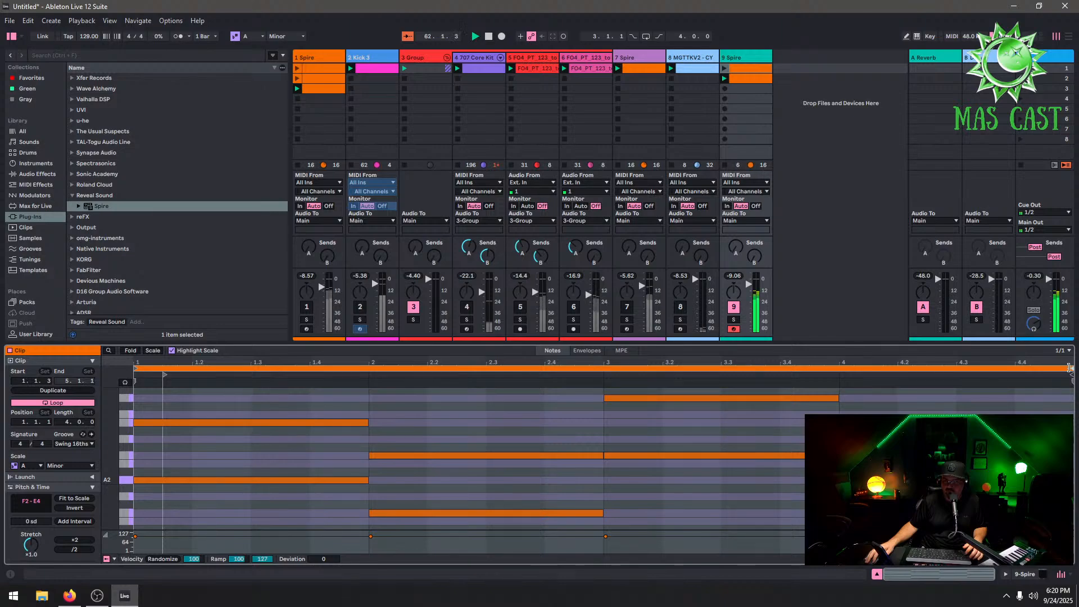
{"action": "left_click_drag", "start_coordinate": [1070, 368], "coordinate": [839, 371]}
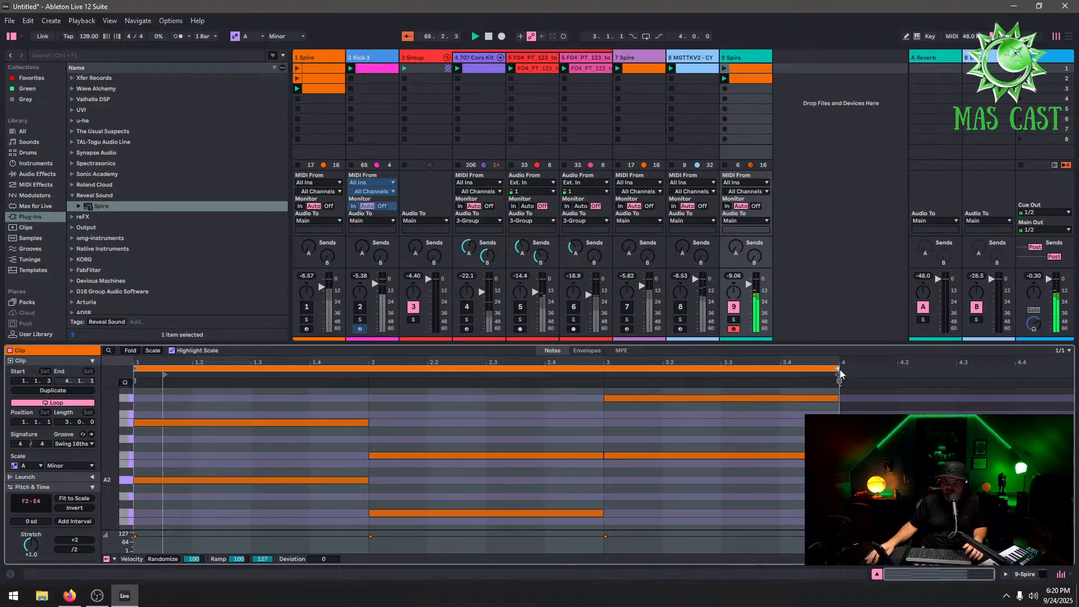
{"action": "left_click_drag", "start_coordinate": [837, 370], "coordinate": [368, 371]}
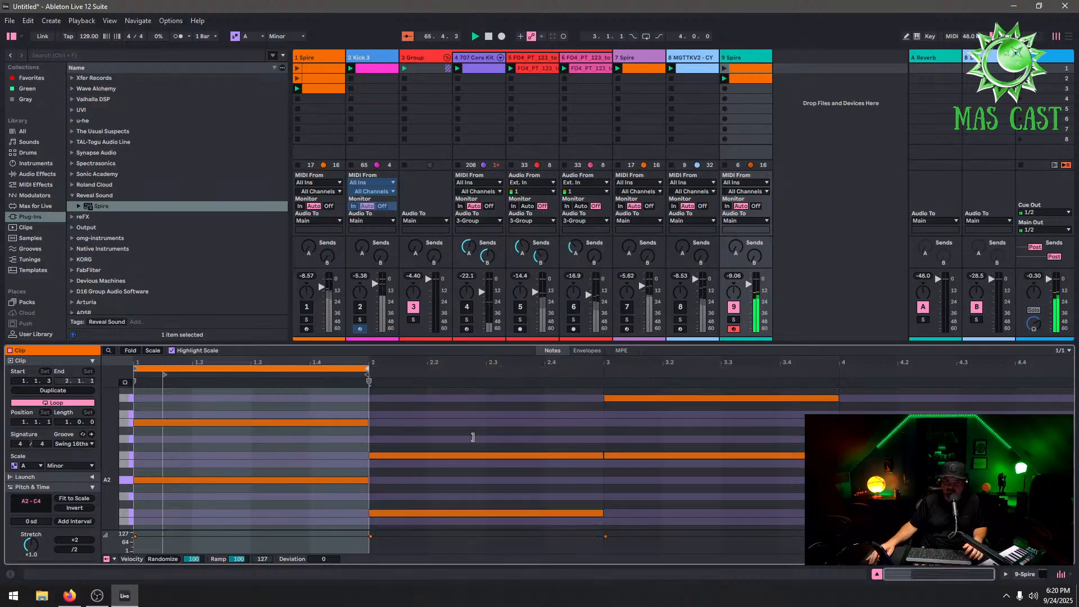
{"action": "left_click", "coordinate": [724, 68]}
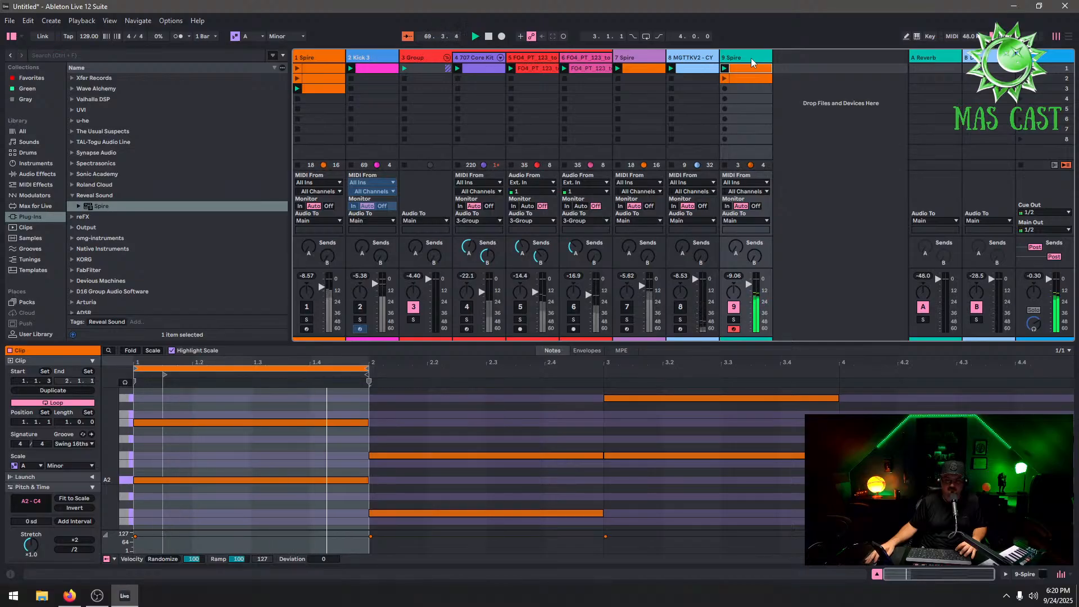
Duplicate the third clip on the 1 Spire track
{"action": "left_click", "coordinate": [315, 67]}
{"action": "left_click", "coordinate": [321, 88]}
{"action": "right_click", "coordinate": [321, 88]}
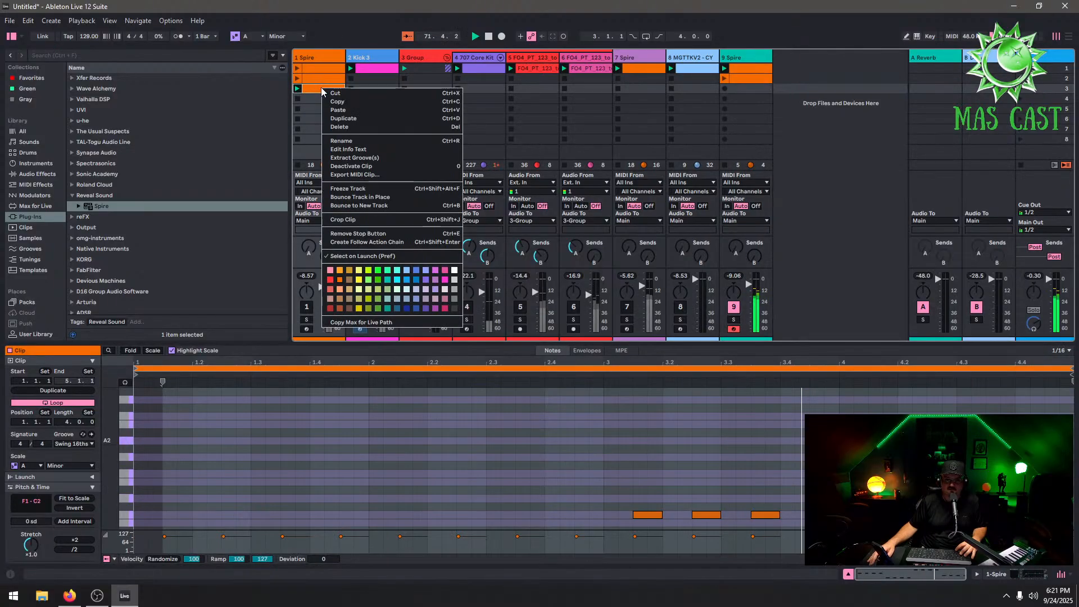
{"action": "left_click", "coordinate": [344, 119]}
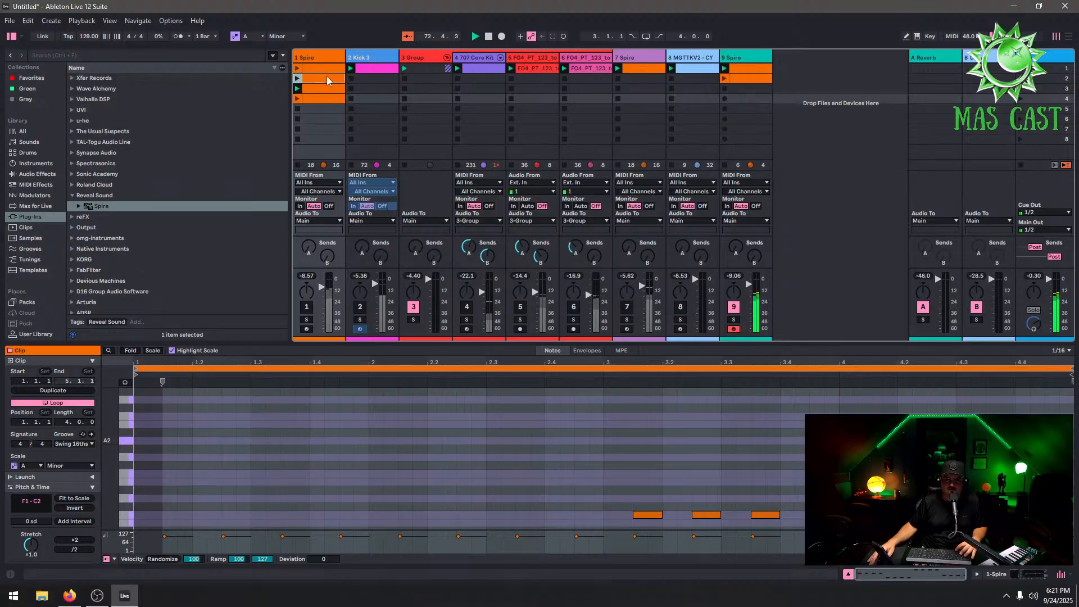
Delete the first two clips on the 1 Spire track and move the duplicated clip into the first slot
{"action": "right_click", "coordinate": [325, 76]}
{"action": "left_click", "coordinate": [352, 112]}
{"action": "right_click", "coordinate": [331, 70]}
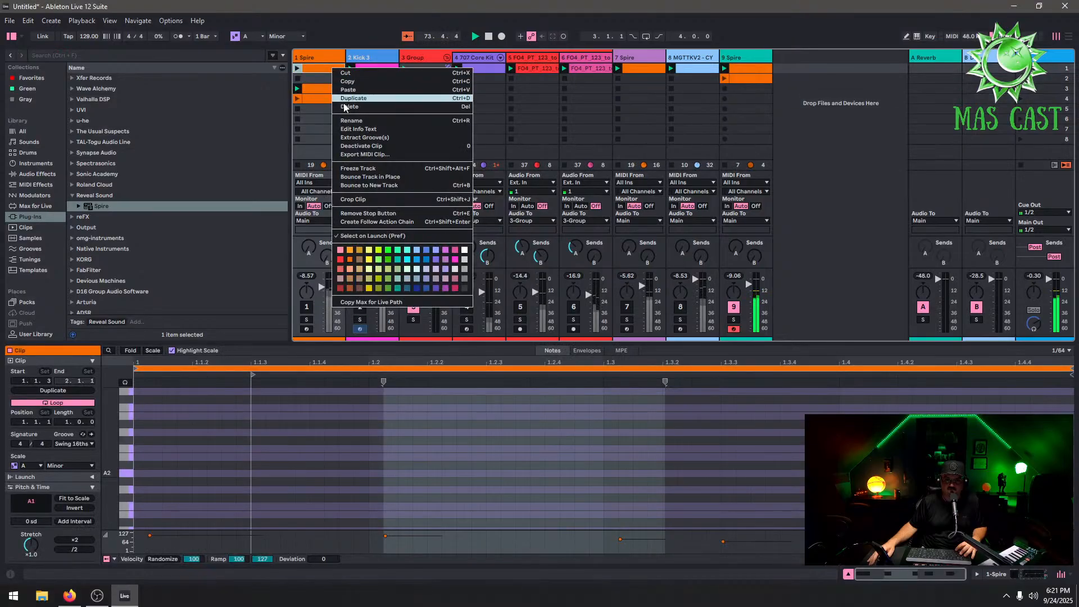
{"action": "left_click", "coordinate": [345, 107]}
{"action": "left_click_drag", "start_coordinate": [328, 100], "coordinate": [331, 71]}
Shorten that clip's loop to end near bar 2.3 and launch the clip
{"action": "double_click", "coordinate": [330, 69]}
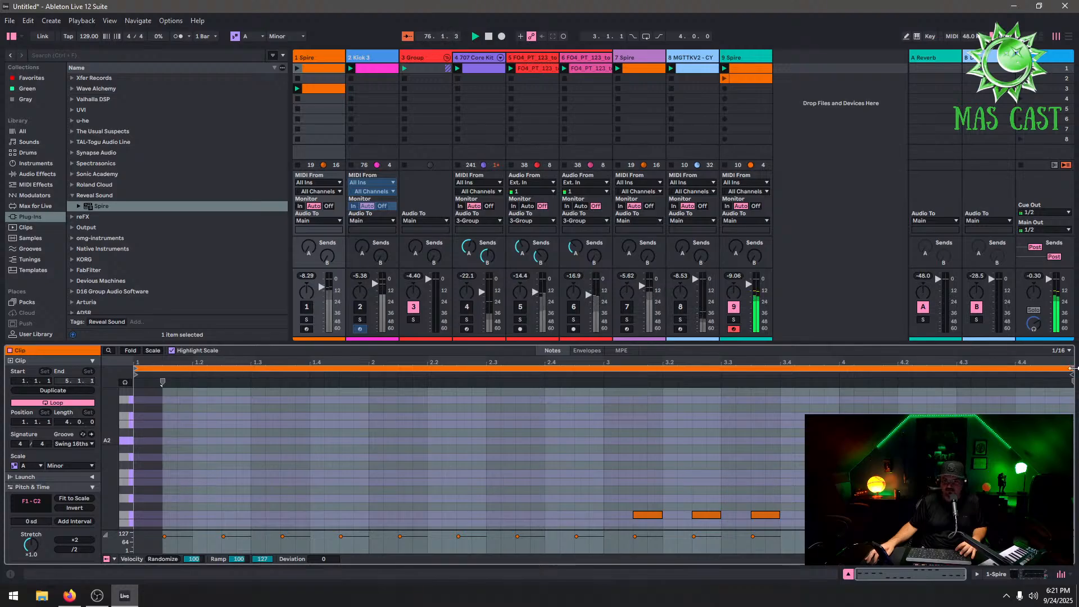
{"action": "left_click_drag", "start_coordinate": [1072, 369], "coordinate": [486, 439]}
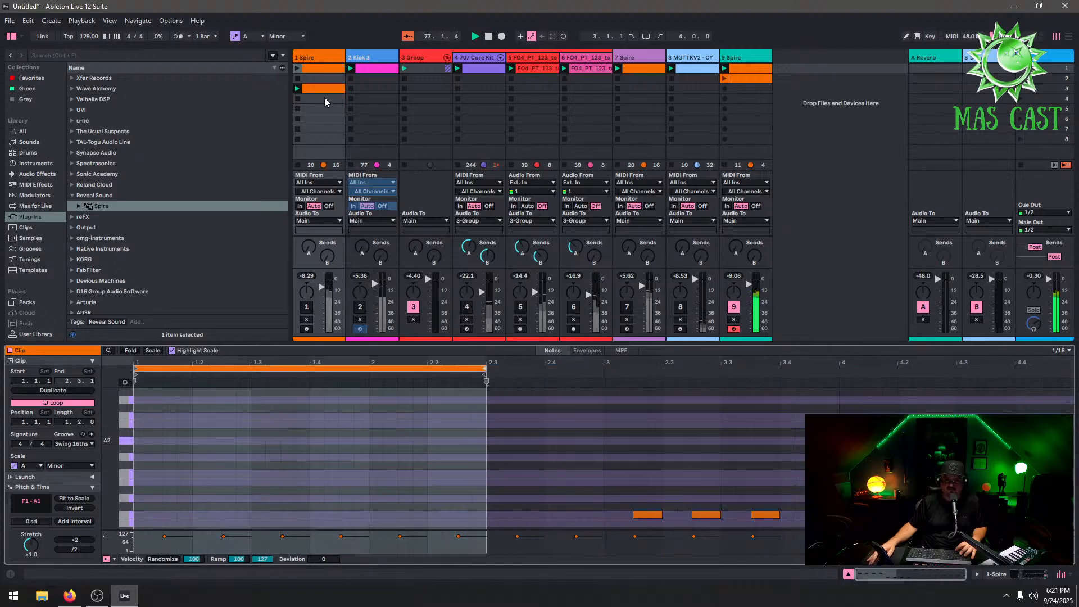
{"action": "left_click", "coordinate": [296, 69]}
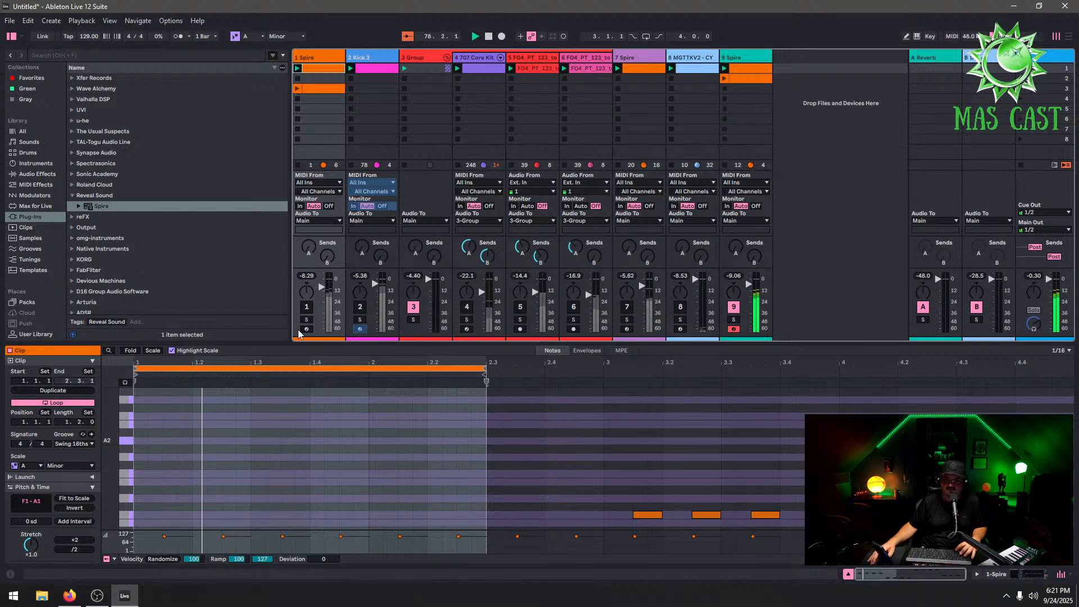
Switch on the 1 Spire track and open its clip in an enlarged note editor
{"action": "left_click", "coordinate": [308, 308]}
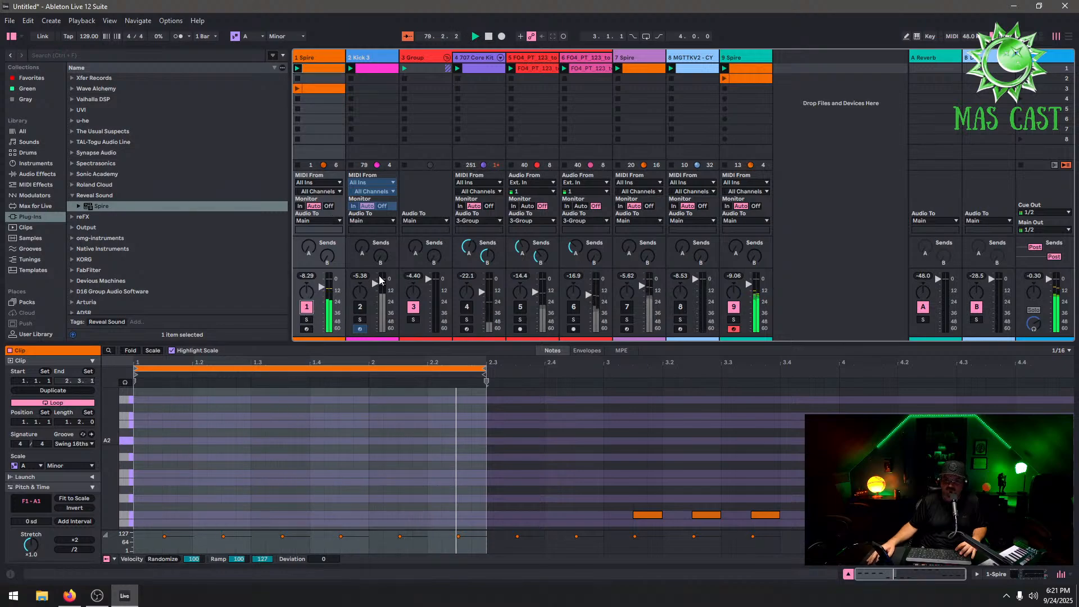
{"action": "double_click", "coordinate": [326, 67]}
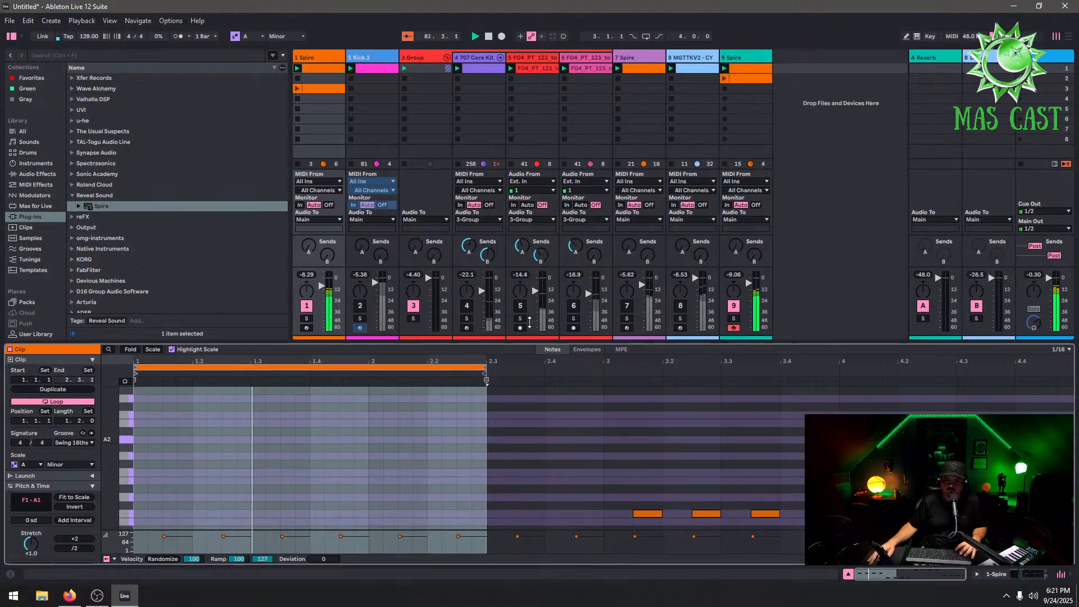
{"action": "left_click_drag", "start_coordinate": [526, 345], "coordinate": [553, 165]}
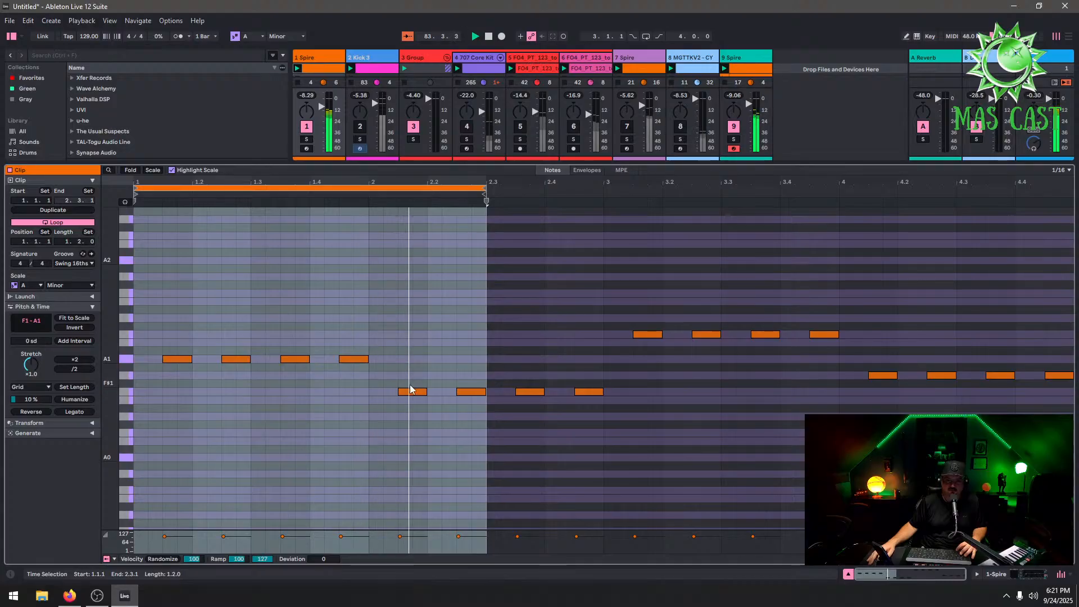
Transpose the last two notes inside the 1 Spire loop up four semitones to A1
{"action": "left_click", "coordinate": [486, 372]}
{"action": "left_click_drag", "start_coordinate": [487, 372], "coordinate": [398, 433]}
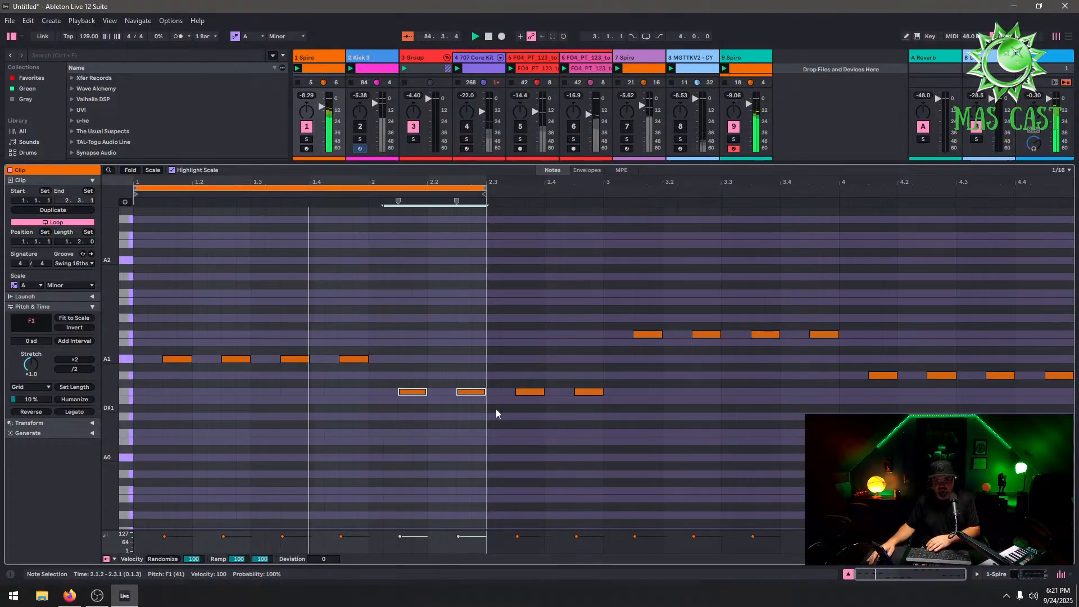
{"action": "key", "text": "Up"}
{"action": "key", "text": "Up"}
{"action": "key", "text": "Up"}
{"action": "key", "text": "Up"}
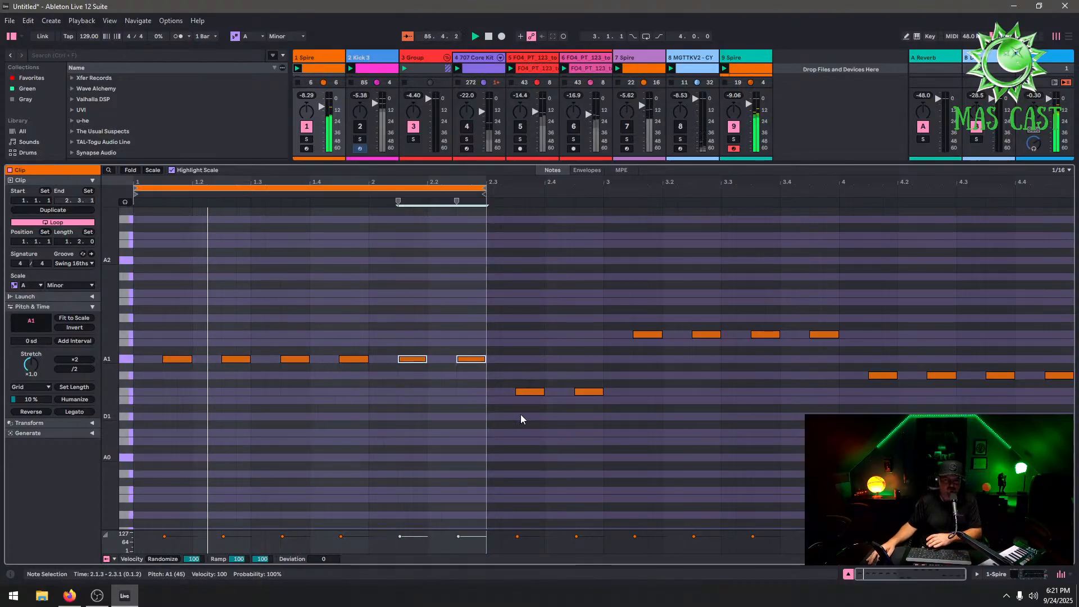
Delete all notes lying beyond the loop end and shrink the note editor back
{"action": "left_click_drag", "start_coordinate": [1013, 319], "coordinate": [516, 487]}
{"action": "key", "text": "Delete"}
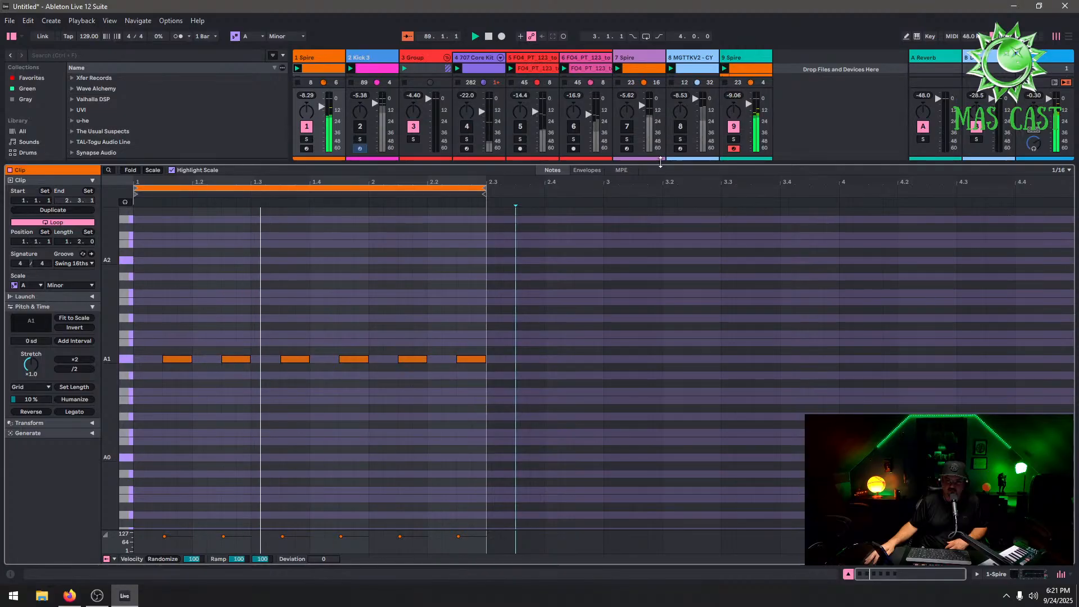
{"action": "left_click_drag", "start_coordinate": [662, 165], "coordinate": [684, 370]}
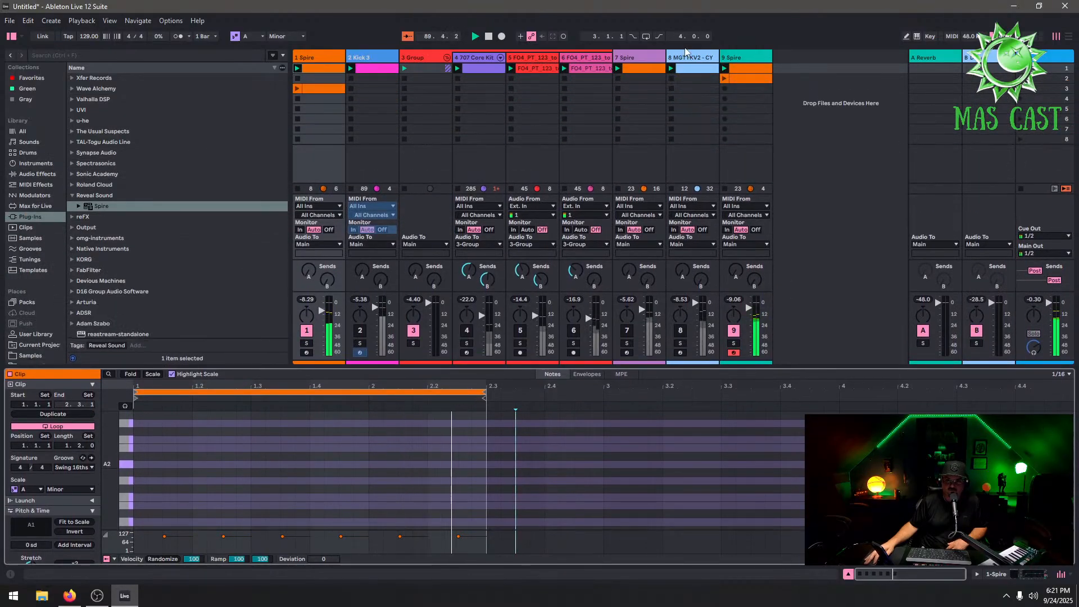
Set the 7 Spire clip's loop to one bar, running from bar 1 to bar 2
{"action": "left_click", "coordinate": [683, 70]}
{"action": "right_click", "coordinate": [635, 71]}
{"action": "left_click", "coordinate": [655, 104]}
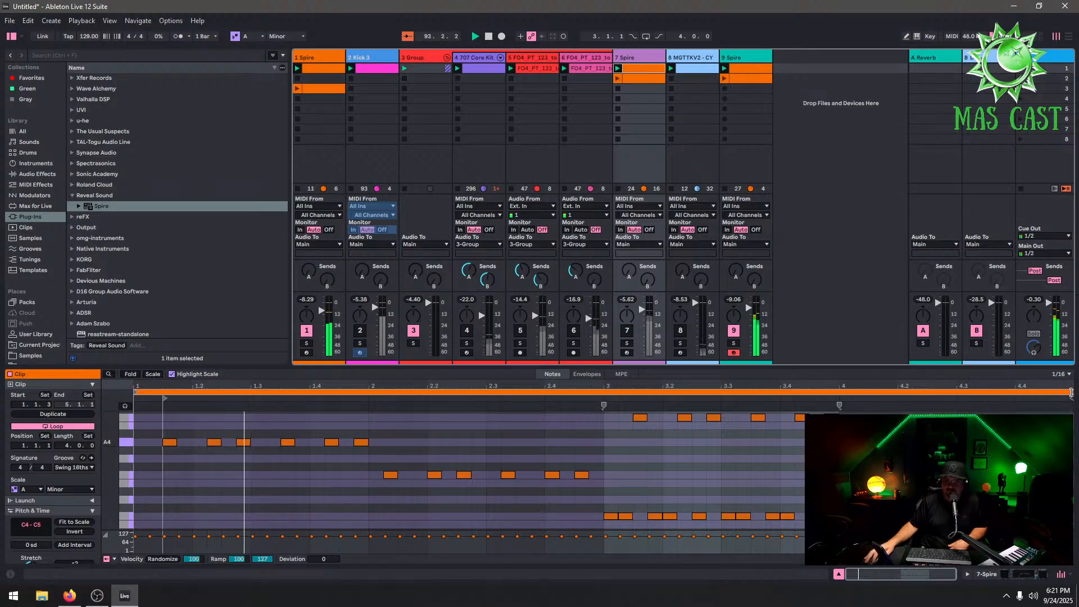
{"action": "left_click_drag", "start_coordinate": [1072, 394], "coordinate": [367, 437]}
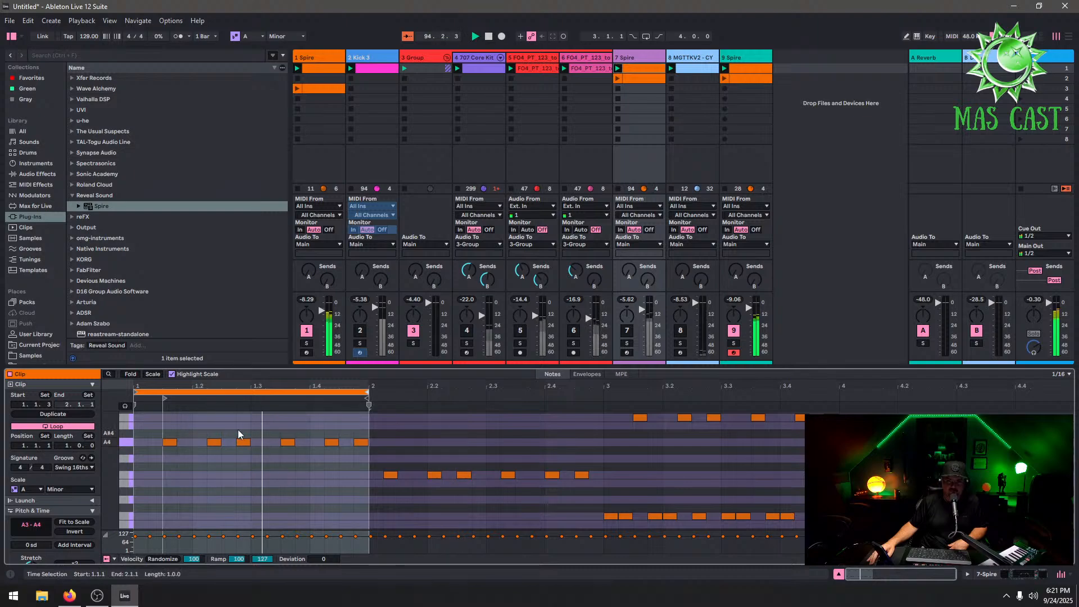
{"action": "left_click_drag", "start_coordinate": [166, 398], "coordinate": [127, 408]}
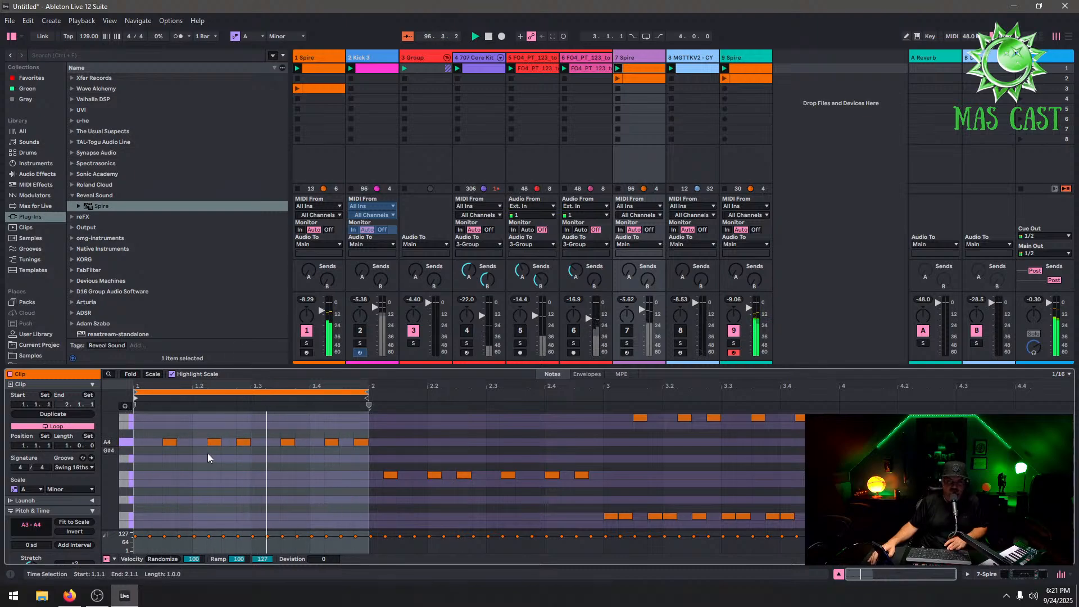
Select the shortened 7 Spire clip and switch on the 7 Spire and 2 Kick 3 tracks
{"action": "left_click", "coordinate": [652, 78]}
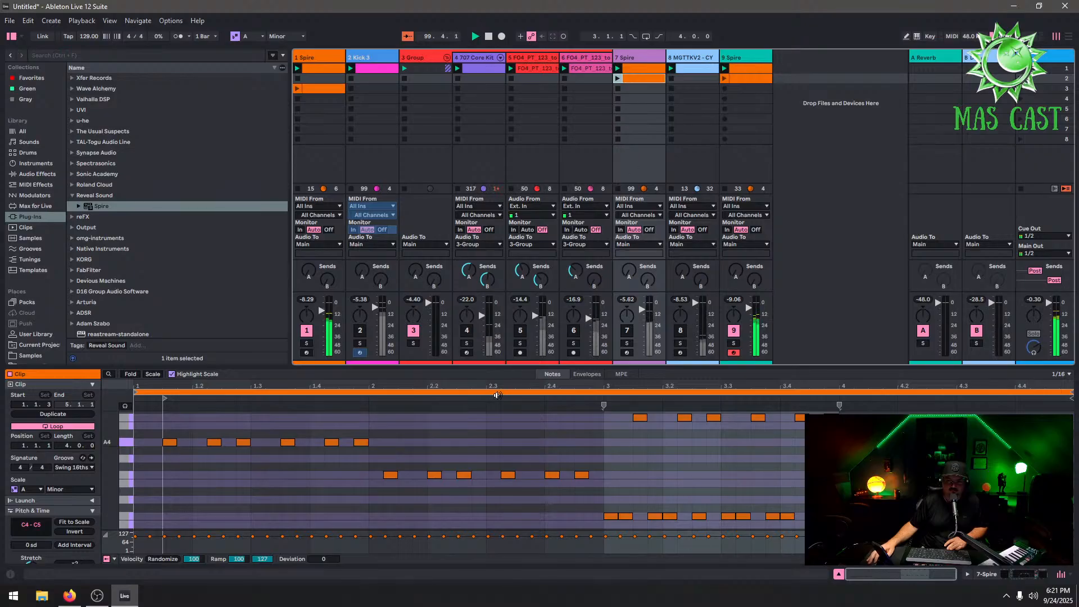
{"action": "left_click", "coordinate": [627, 79]}
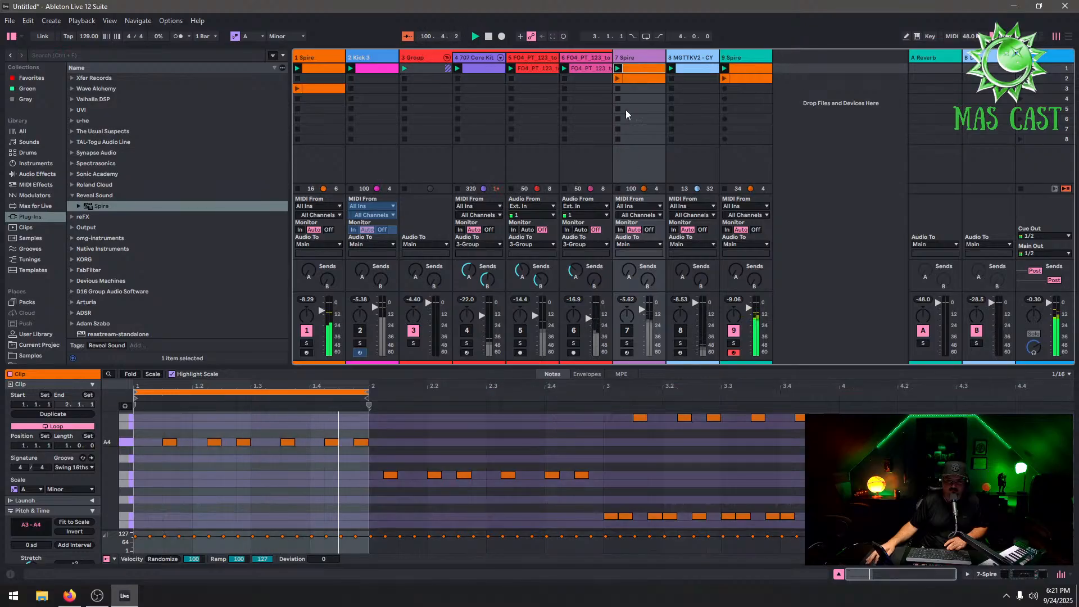
{"action": "left_click", "coordinate": [627, 330]}
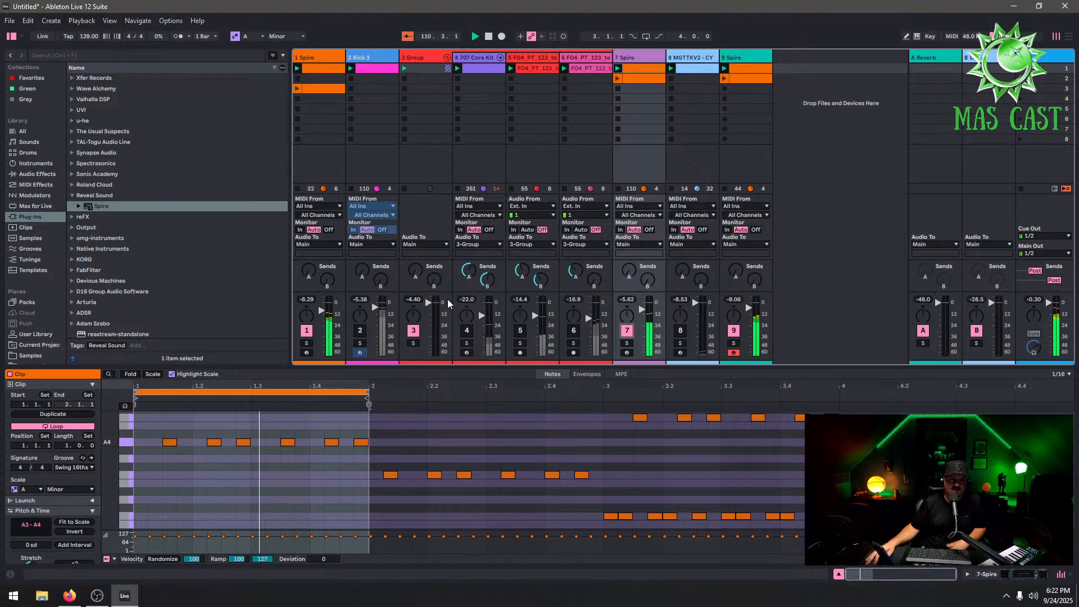
{"action": "left_click", "coordinate": [360, 331]}
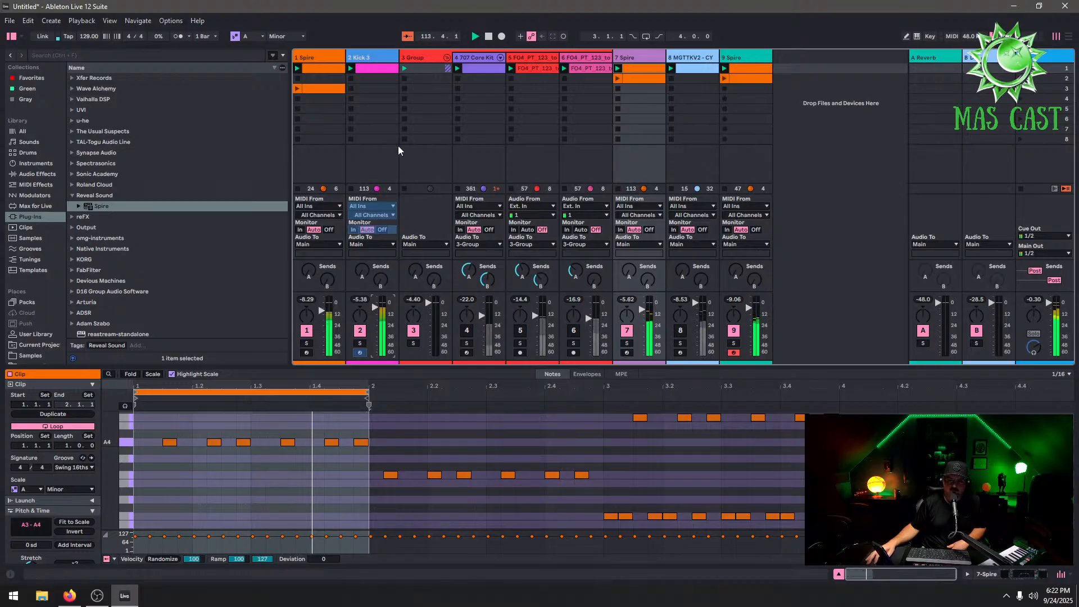
{"action": "left_click", "coordinate": [365, 56]}
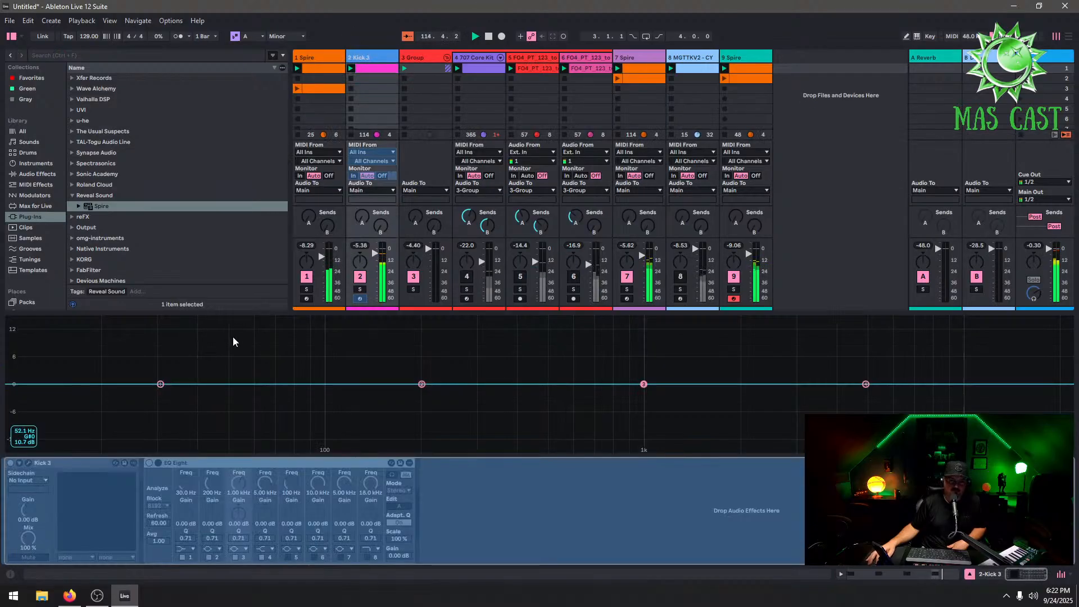
{"action": "right_click", "coordinate": [369, 62]}
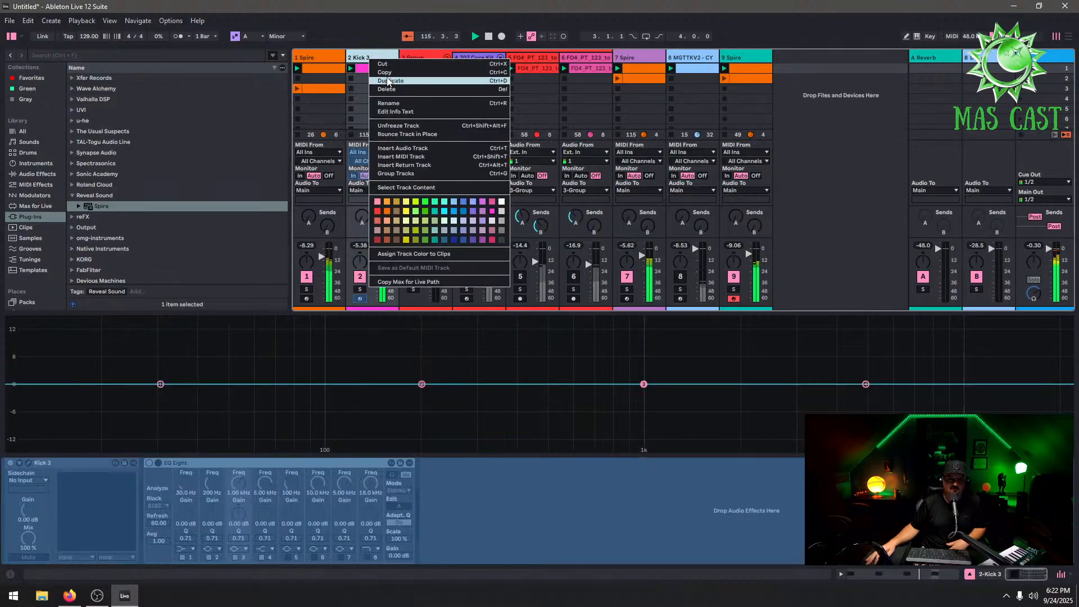
{"action": "left_click", "coordinate": [406, 119]}
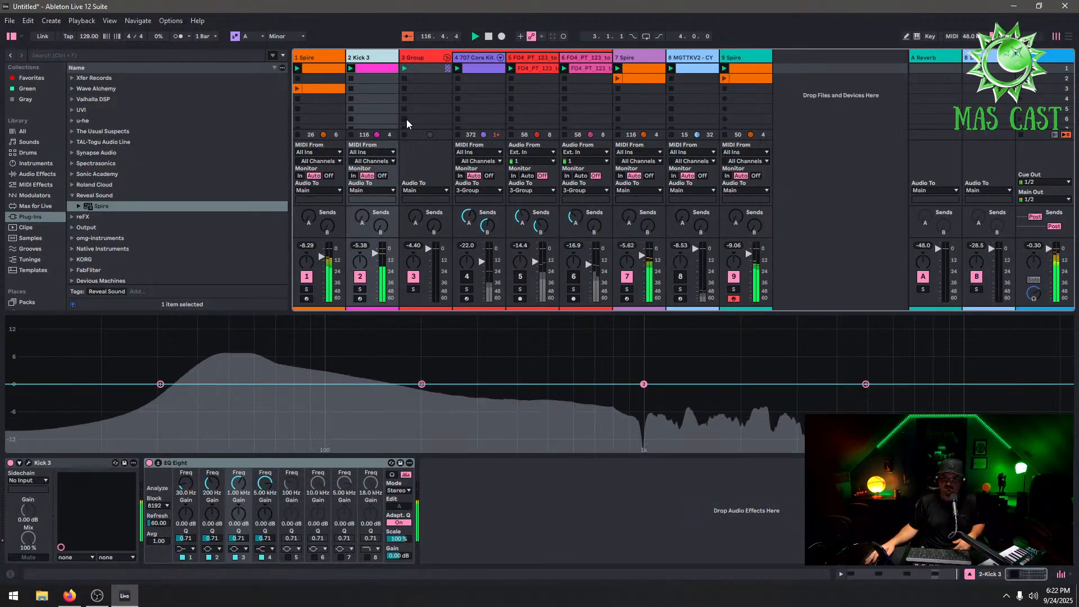
Switch on the two FO4_PT_123 loop tracks and the 707 Core Kit track
{"action": "left_click", "coordinate": [522, 275]}
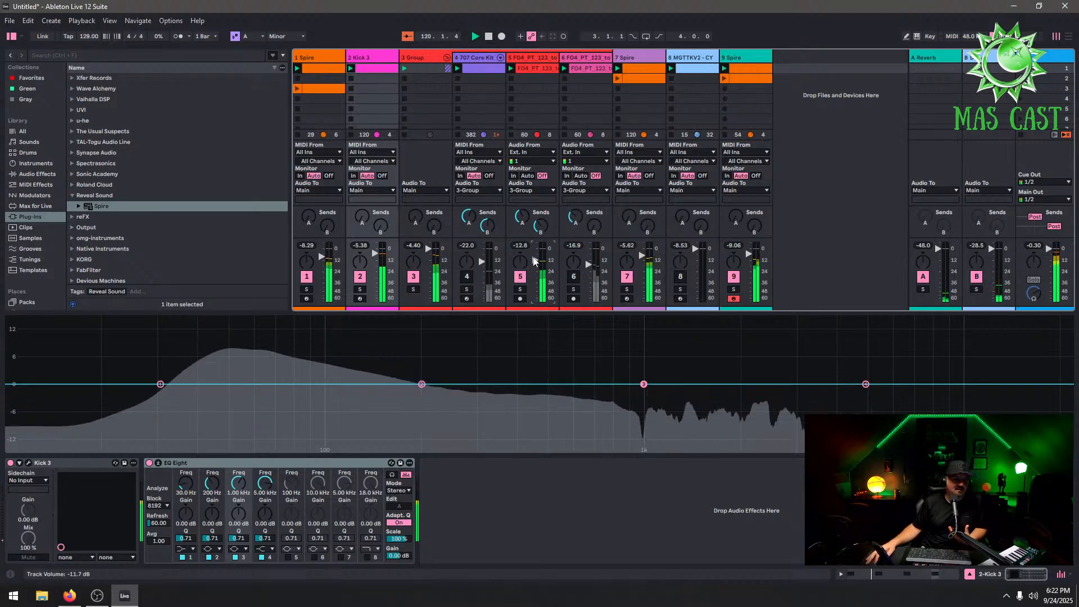
{"action": "left_click", "coordinate": [573, 276]}
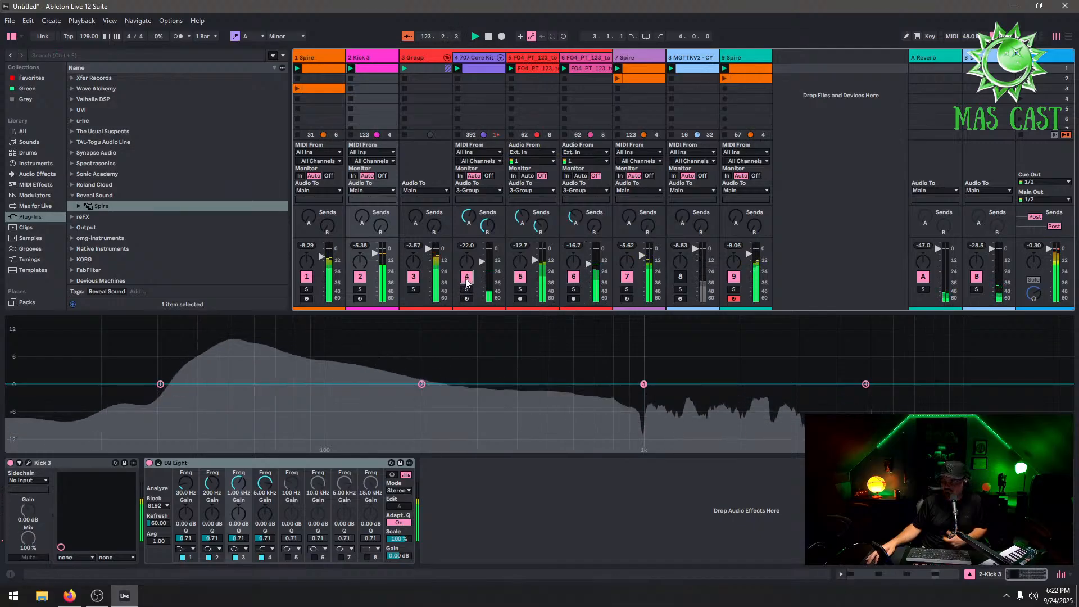
{"action": "left_click", "coordinate": [466, 276]}
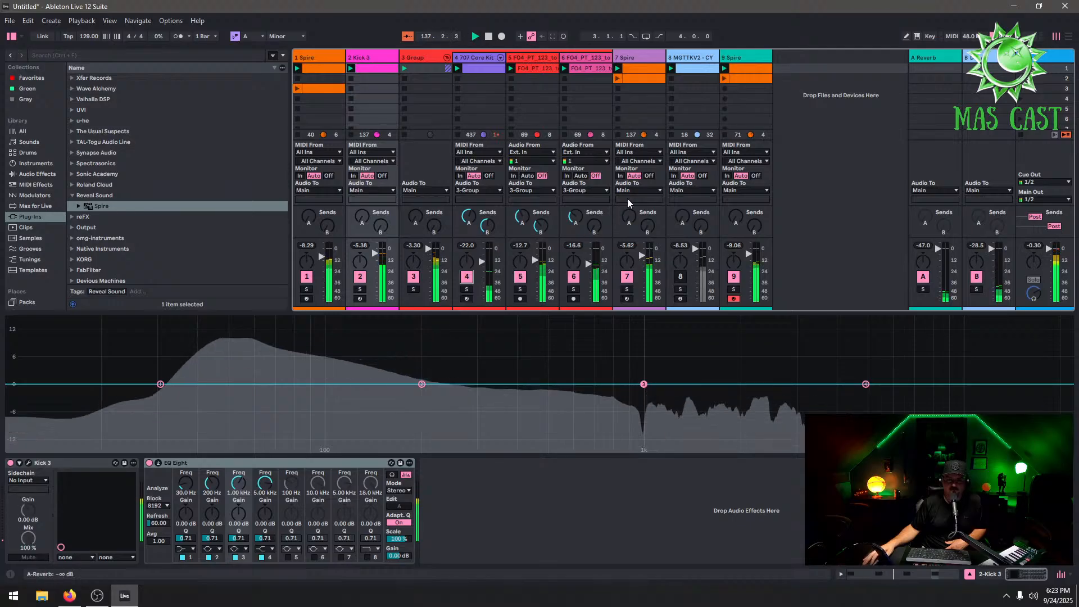
Duplicate the Kick 3, 707 Core Kit and both FO4_PT_123 loop clips into the second scene
{"action": "left_click", "coordinate": [699, 73]}
{"action": "double_click", "coordinate": [699, 73]}
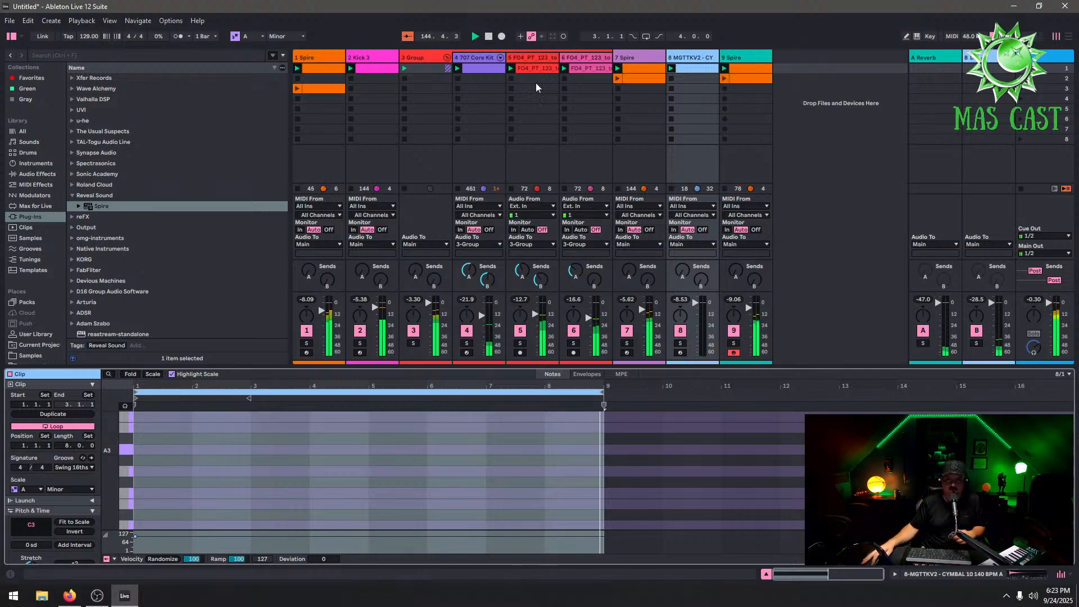
{"action": "left_click", "coordinate": [596, 68]}
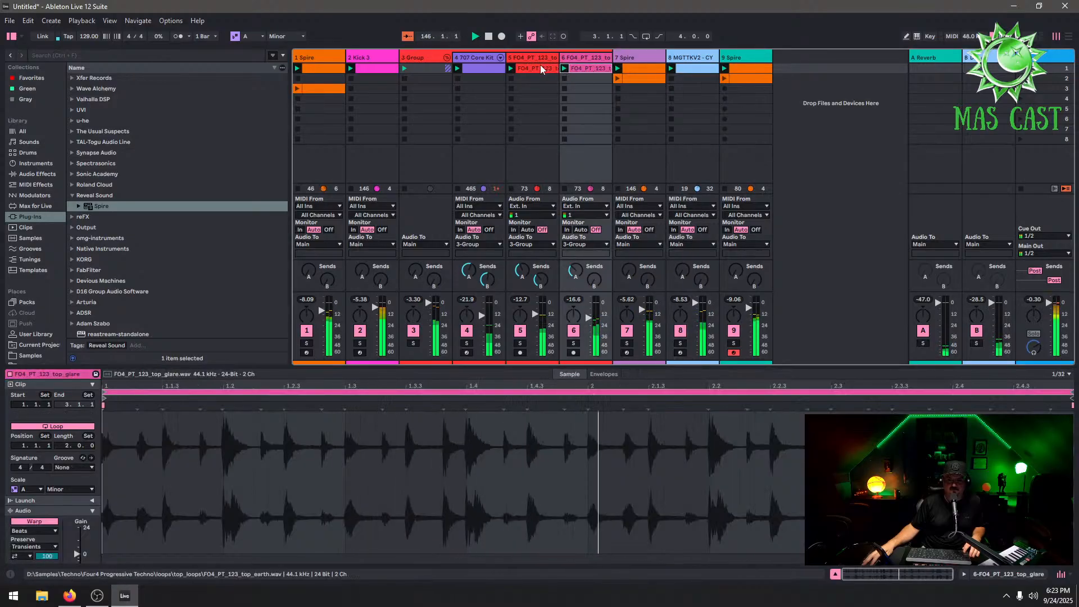
{"action": "left_click", "coordinate": [539, 67], "text": "shift"}
{"action": "left_click", "coordinate": [486, 68], "text": "shift"}
{"action": "left_click", "coordinate": [372, 69], "text": "shift"}
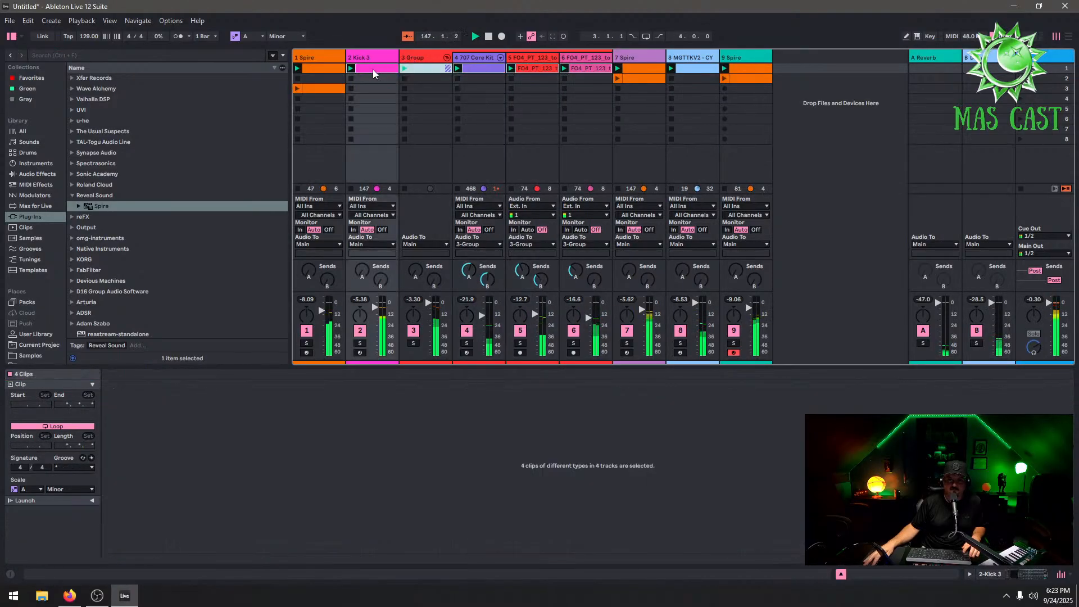
{"action": "right_click", "coordinate": [371, 69]}
{"action": "left_click", "coordinate": [419, 97]}
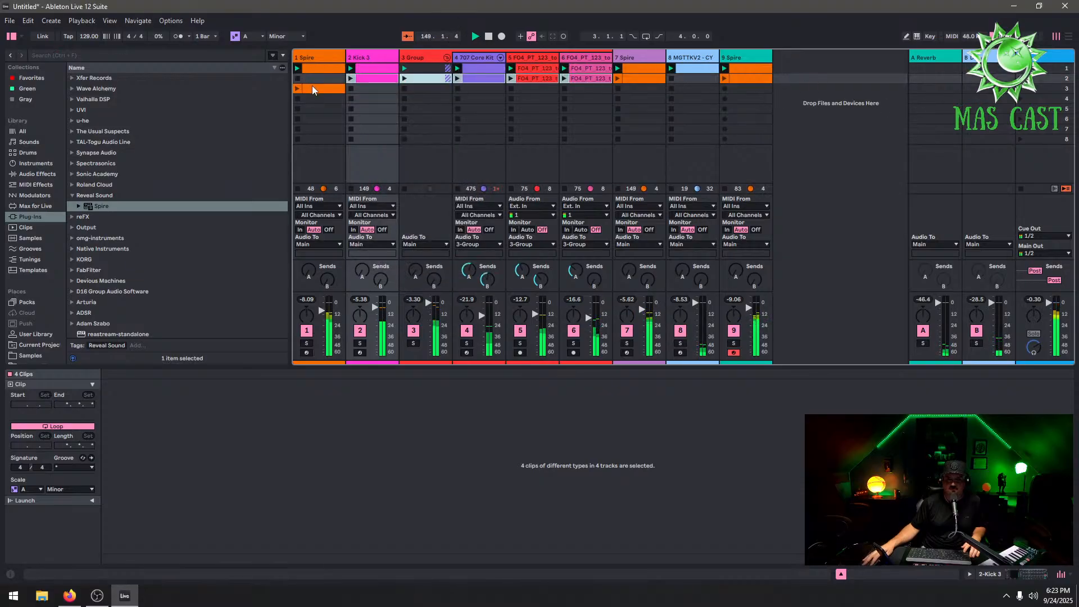
Move the 1 Spire clip into scene 2, launch that scene, and duplicate the MGTTKV2 cymbal clip into it
{"action": "left_click_drag", "start_coordinate": [313, 89], "coordinate": [314, 79]}
{"action": "left_click", "coordinate": [1019, 78]}
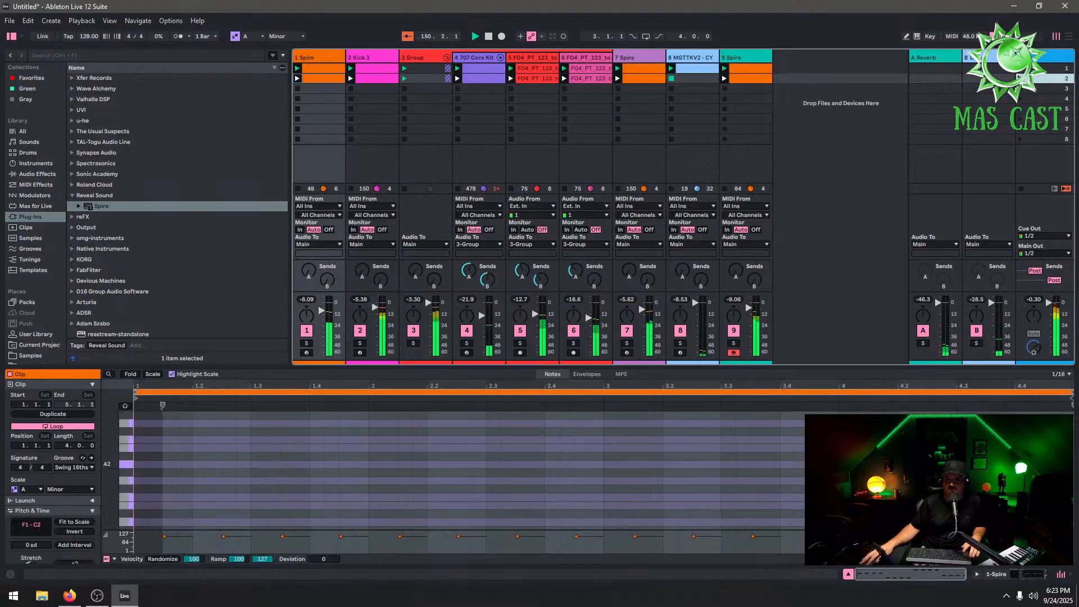
{"action": "right_click", "coordinate": [692, 71]}
{"action": "left_click", "coordinate": [713, 97]}
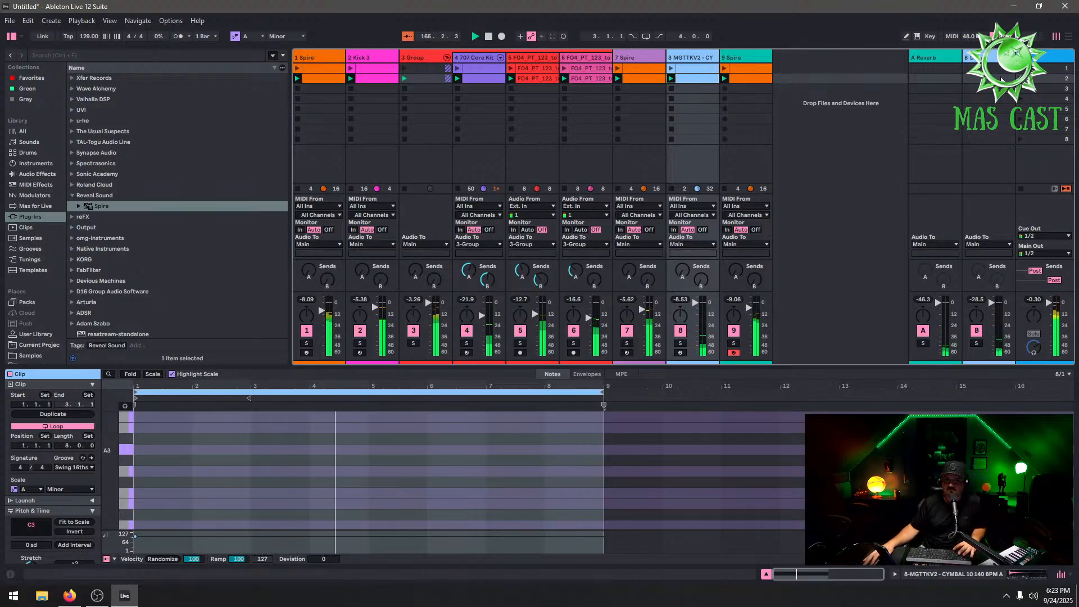
Solo the 9 Spire track and launch its clip in the second scene
{"action": "left_click", "coordinate": [1020, 69]}
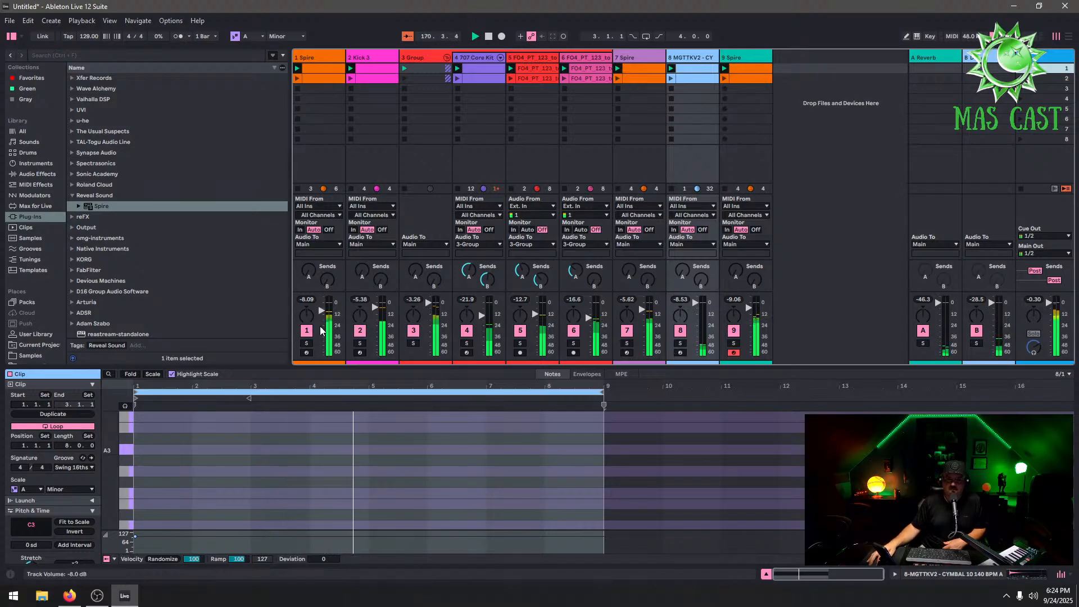
{"action": "left_click", "coordinate": [733, 343]}
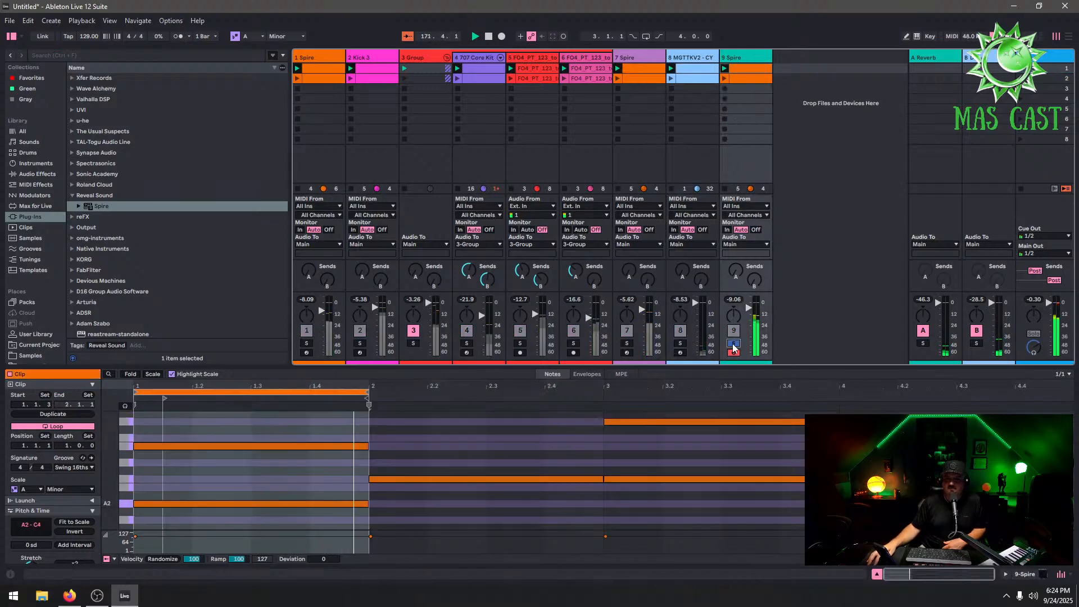
{"action": "left_click", "coordinate": [725, 79]}
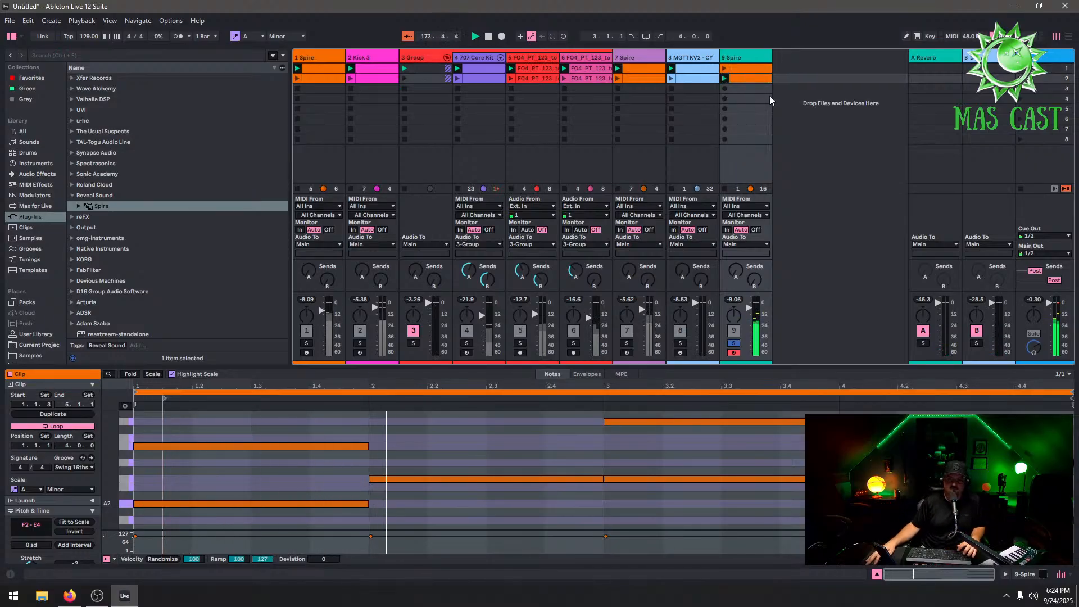
Open the Spire instrument window on the 9 Spire track to inspect its patch
{"action": "left_click", "coordinate": [754, 60]}
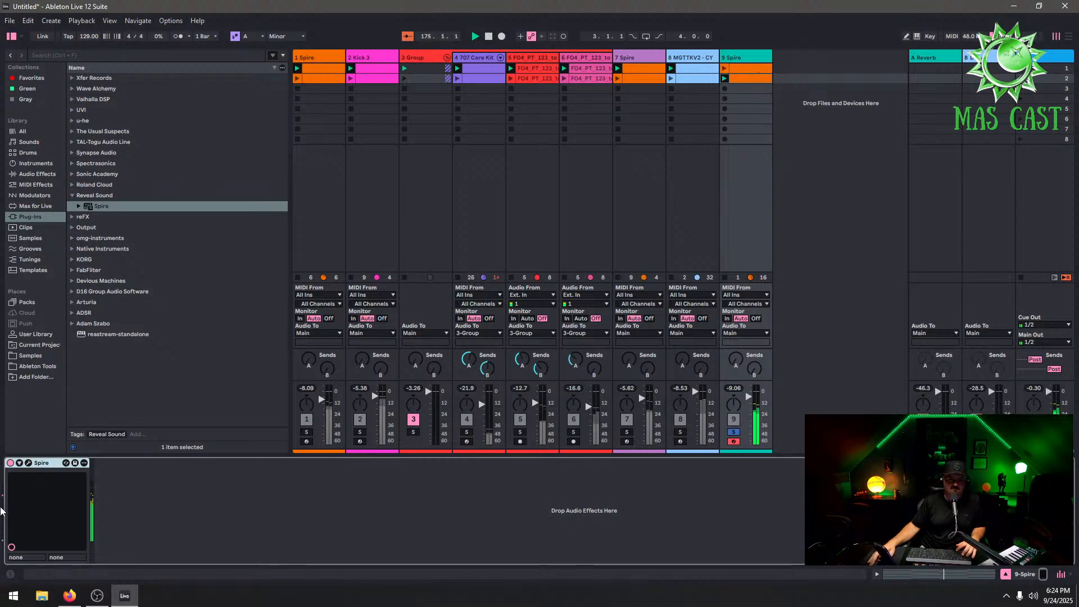
{"action": "left_click", "coordinate": [28, 463]}
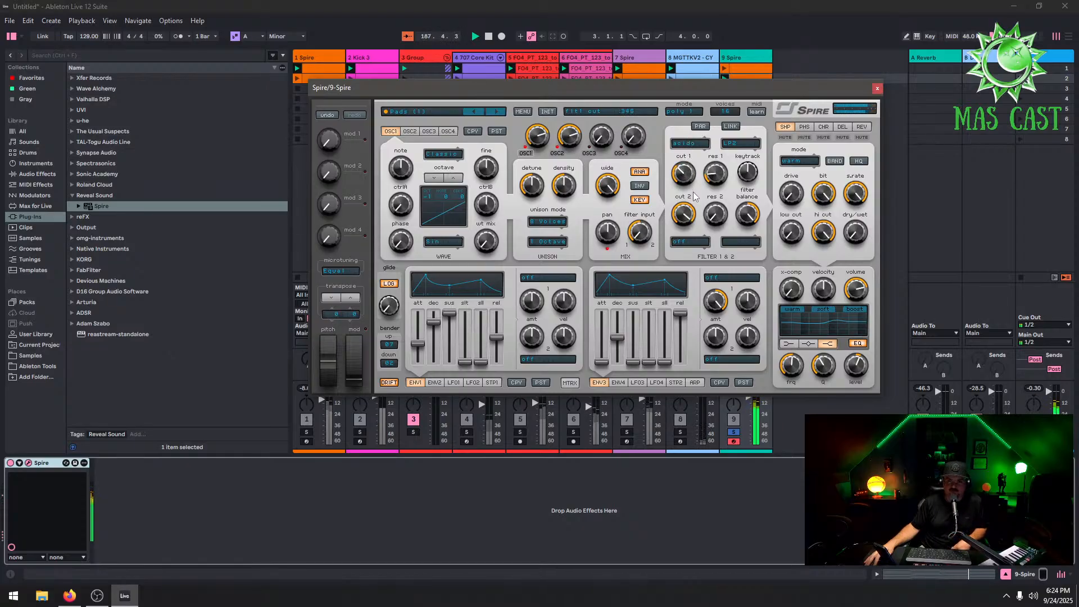
{"action": "left_click", "coordinate": [877, 89]}
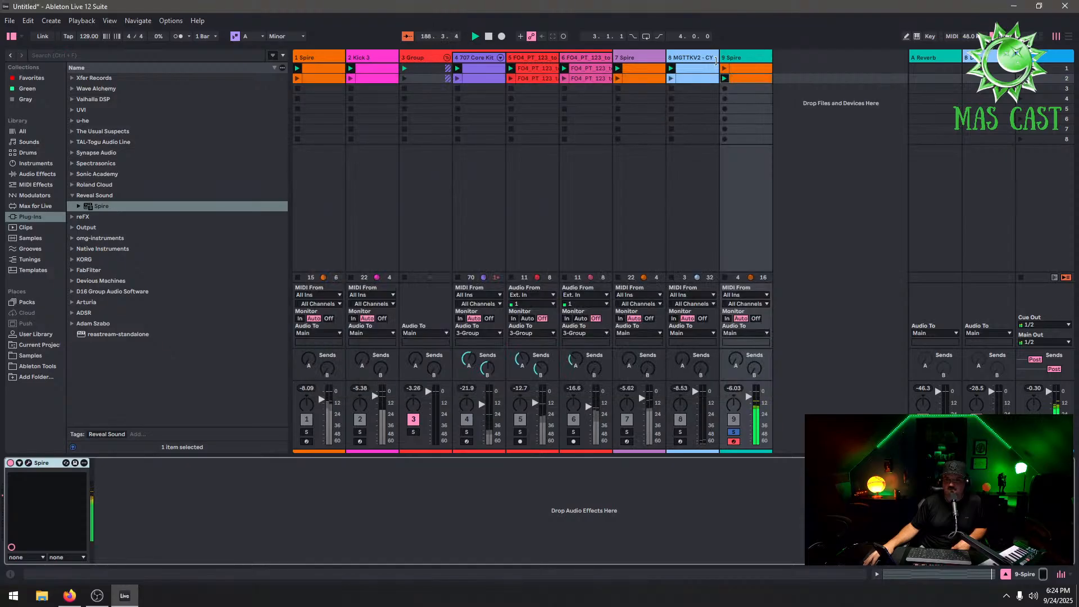
Open the 9 Spire clip and browse the Samples location to the Trance Toolkit Volume Two Sweeps folder
{"action": "double_click", "coordinate": [736, 81]}
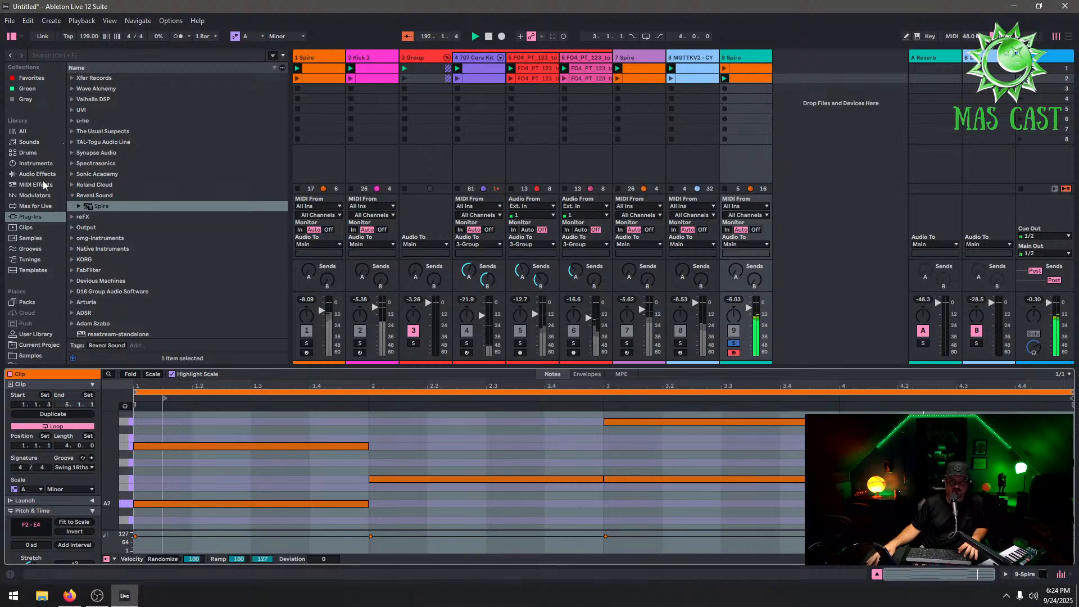
{"action": "scroll", "coordinate": [49, 329], "scroll_direction": "down", "scroll_amount": 1}
{"action": "left_click", "coordinate": [33, 337]}
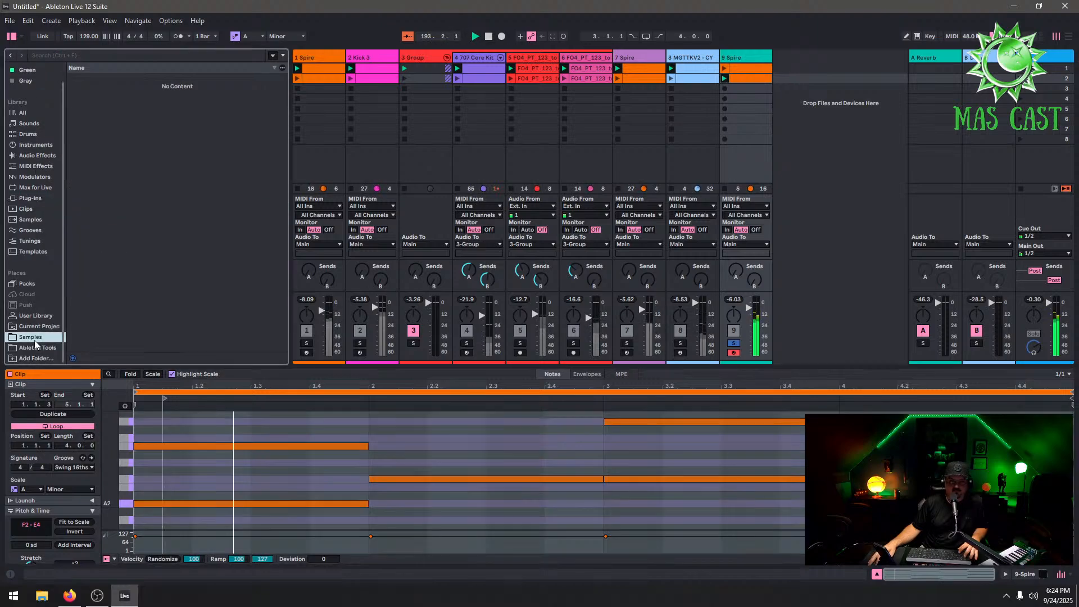
{"action": "scroll", "coordinate": [174, 234], "scroll_direction": "up", "scroll_amount": 5}
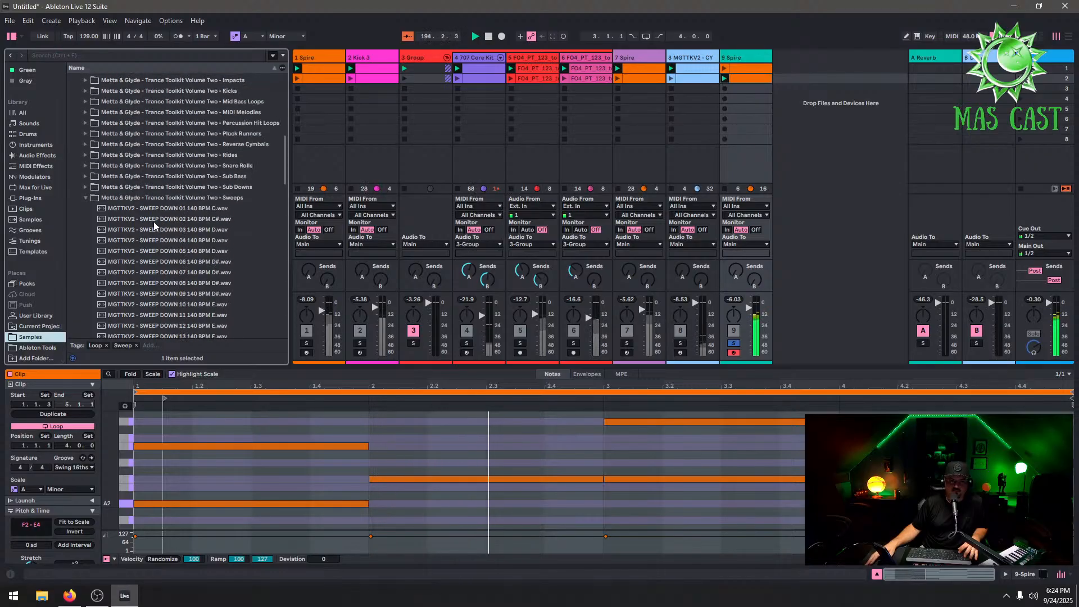
Add the MGTTKV2 - SNARE ROLL 26 140 BPM A.wav sample from the Snare Rolls folder as a new track
{"action": "left_click", "coordinate": [89, 166]}
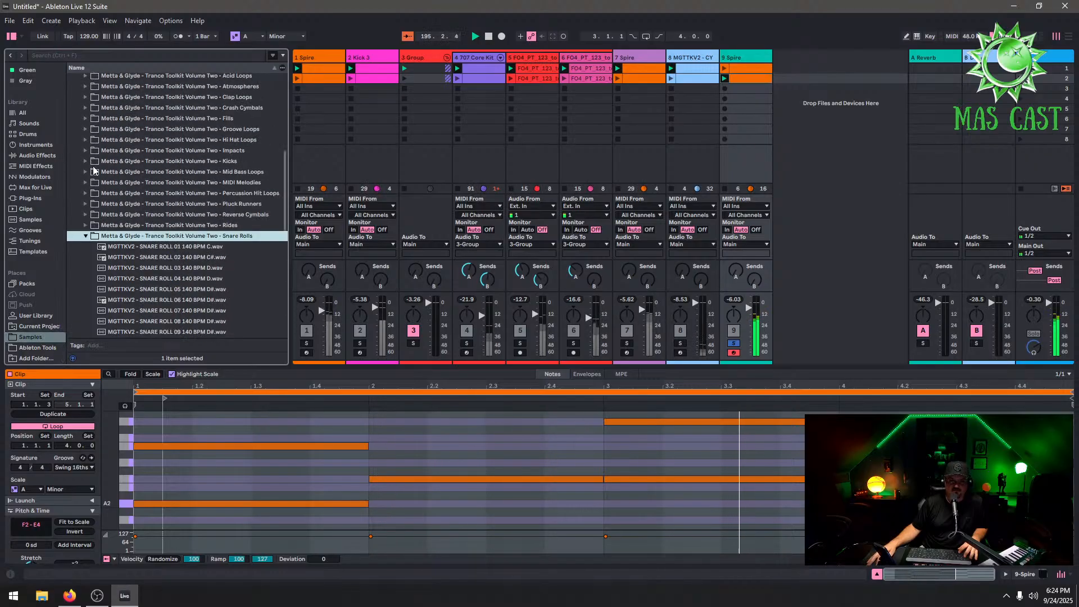
{"action": "scroll", "coordinate": [198, 284], "scroll_direction": "down", "scroll_amount": 2}
{"action": "scroll", "coordinate": [242, 304], "scroll_direction": "down", "scroll_amount": 2}
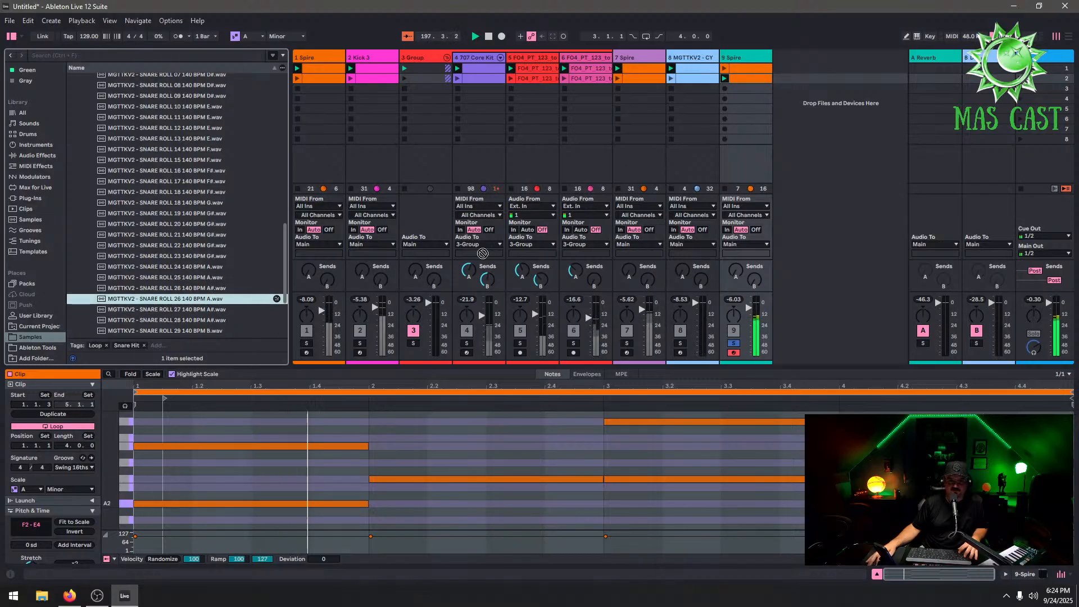
{"action": "left_click_drag", "start_coordinate": [209, 299], "coordinate": [777, 72]}
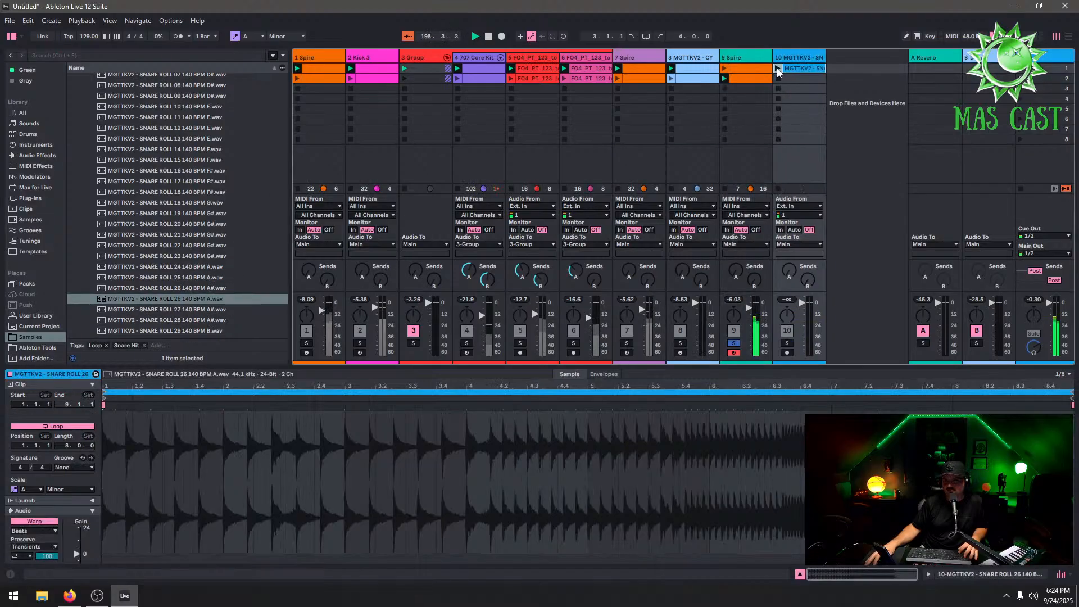
Delete the newly added snare roll track
{"action": "left_click", "coordinate": [787, 343]}
{"action": "left_click", "coordinate": [734, 343]}
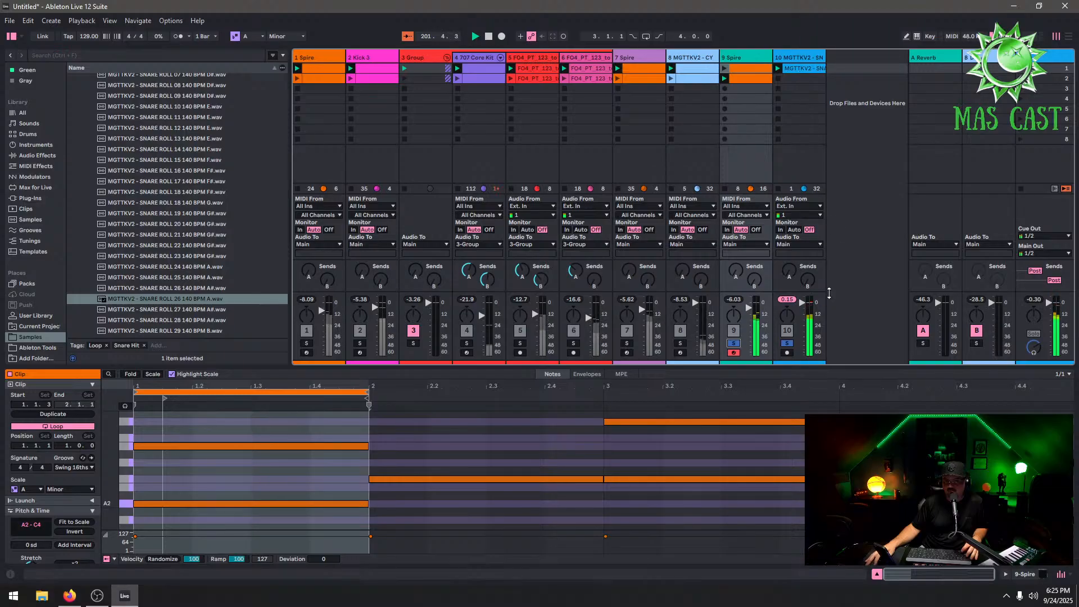
{"action": "left_click", "coordinate": [802, 57]}
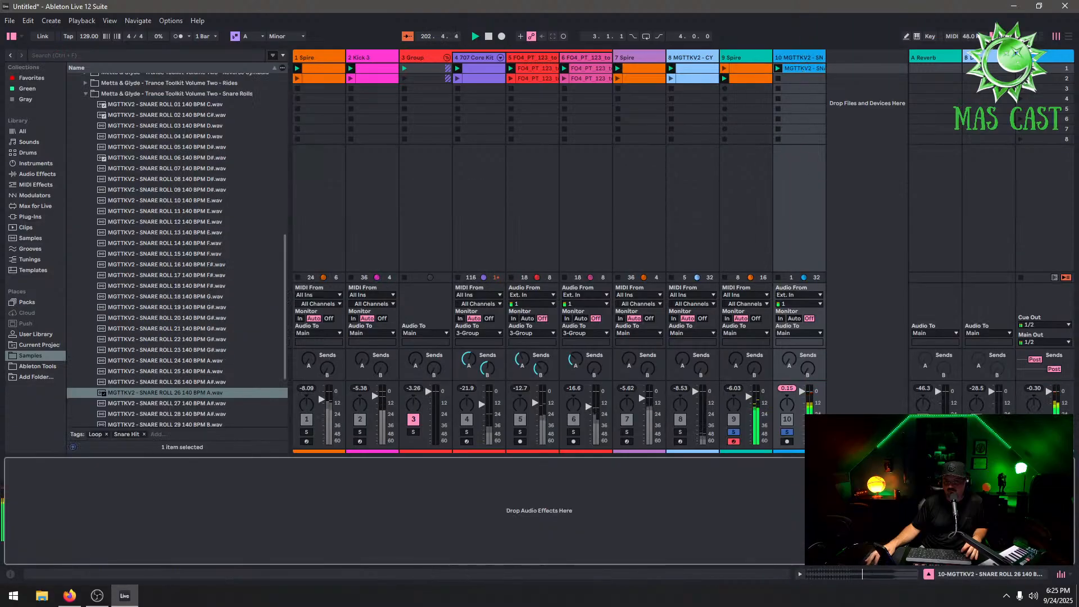
{"action": "left_click_drag", "start_coordinate": [803, 398], "coordinate": [803, 401]}
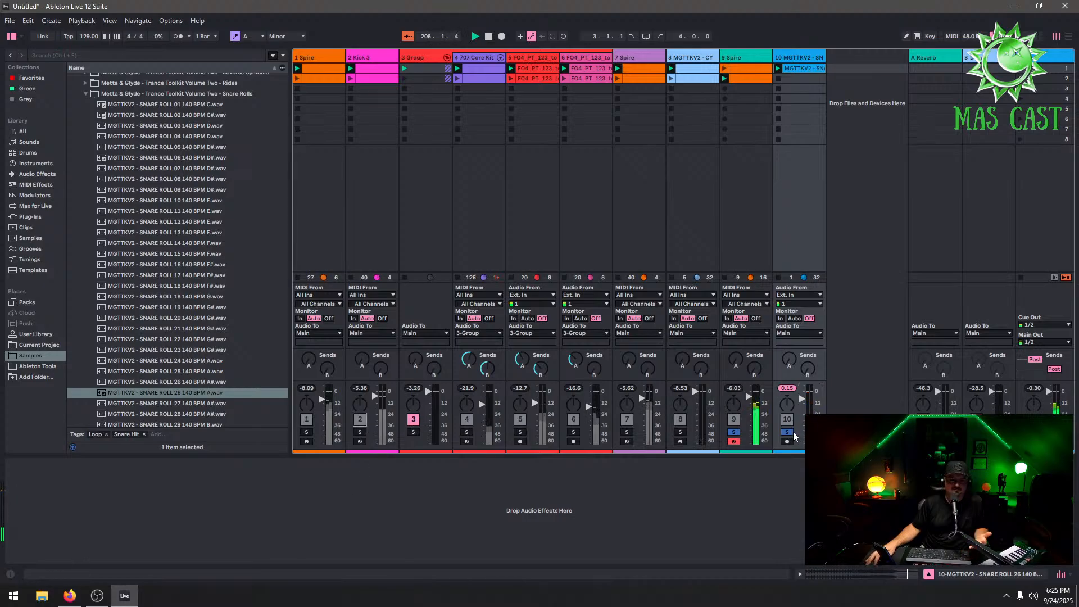
{"action": "right_click", "coordinate": [818, 59]}
{"action": "left_click", "coordinate": [837, 91]}
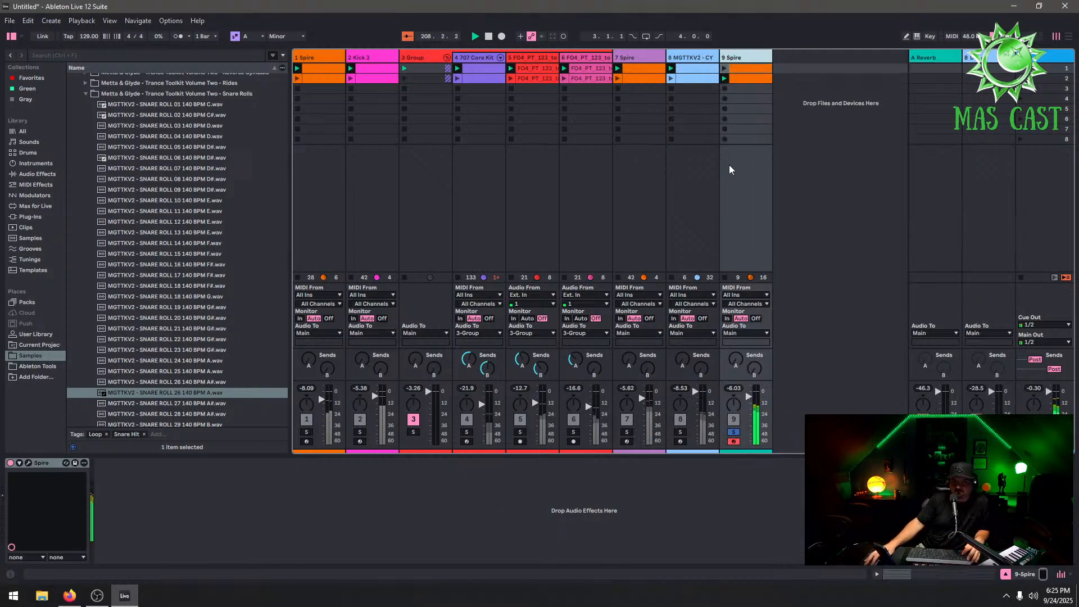
Unsolo the 9 Spire track, launch scene 2, and set the tempo to 145 BPM
{"action": "left_click", "coordinate": [732, 432]}
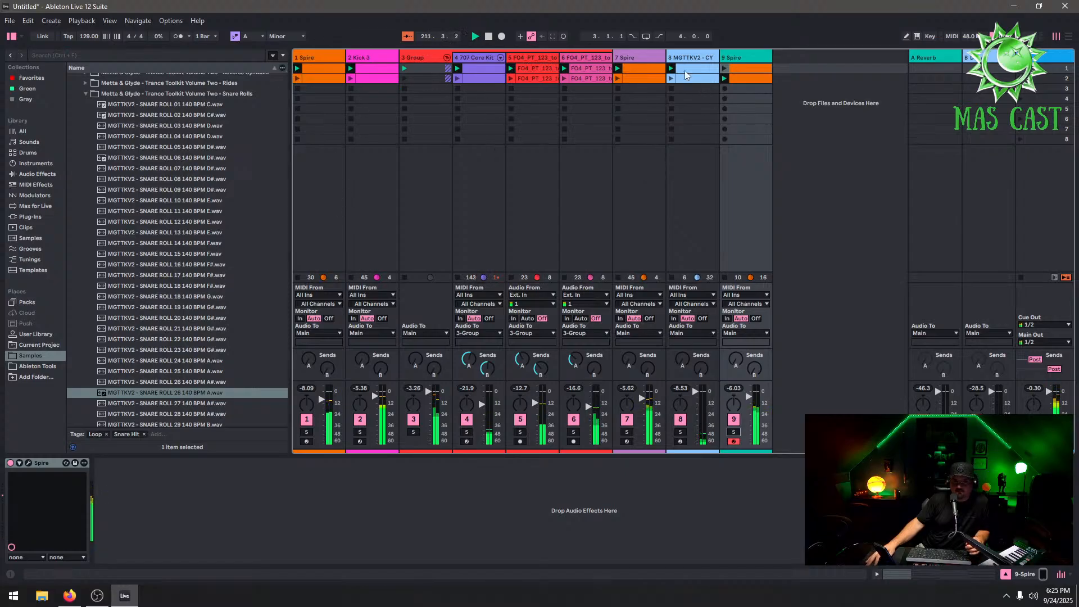
{"action": "left_click", "coordinate": [1020, 78]}
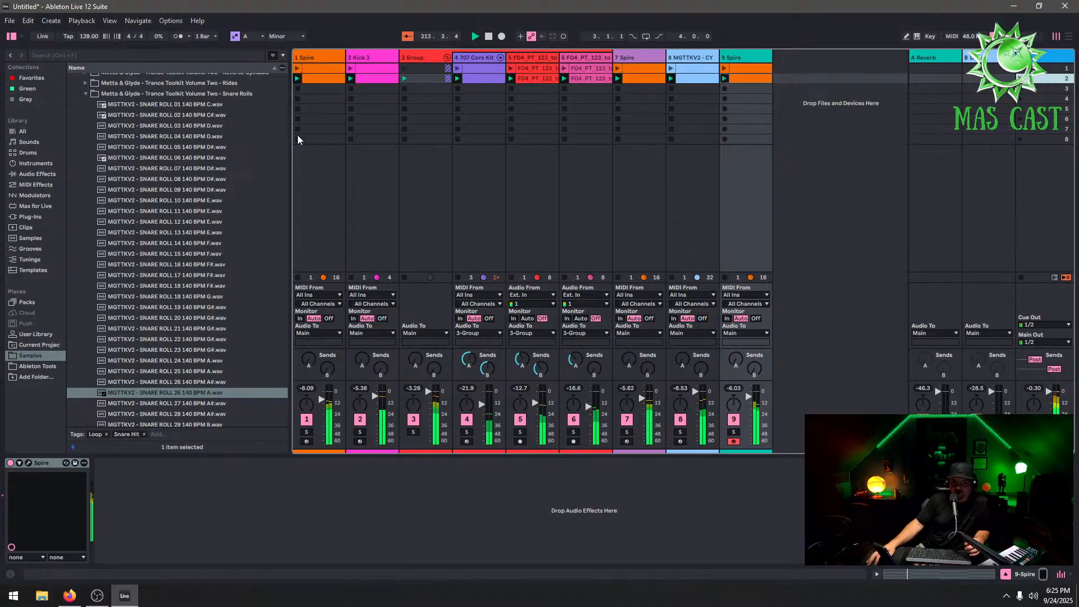
{"action": "left_click_drag", "start_coordinate": [86, 40], "coordinate": [86, 36]}
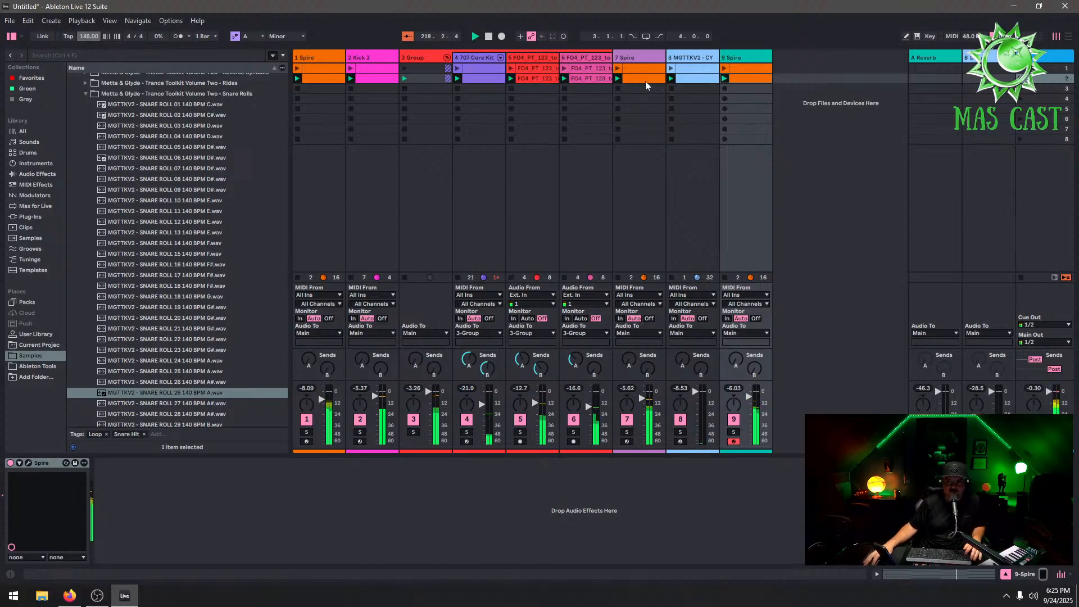
Mute tracks 8, 5, 6 and 4 while the Spire clips play
{"action": "left_click", "coordinate": [319, 79]}
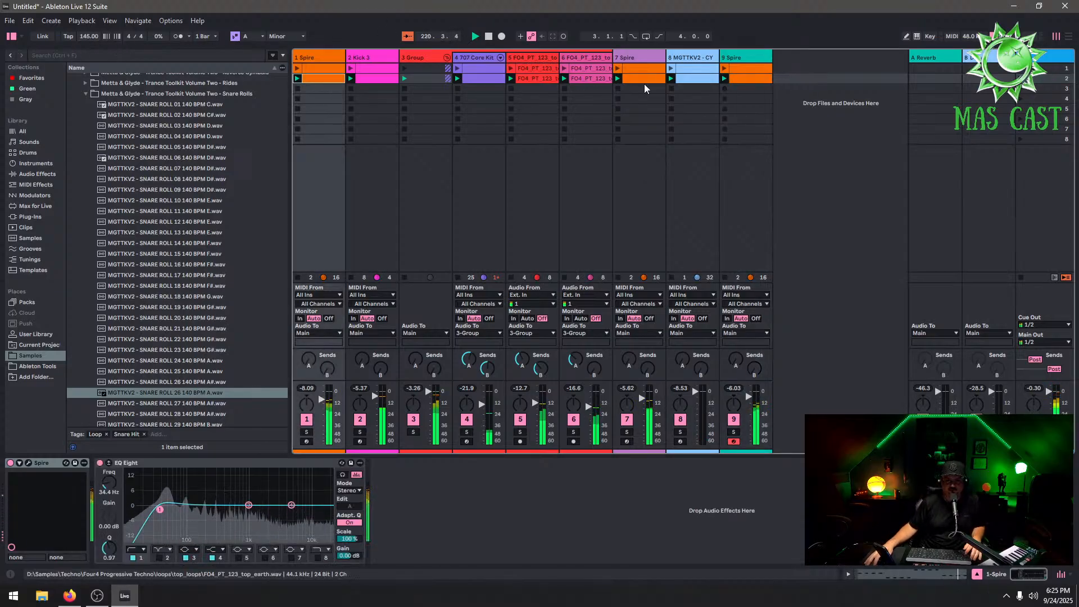
{"action": "left_click", "coordinate": [747, 65]}
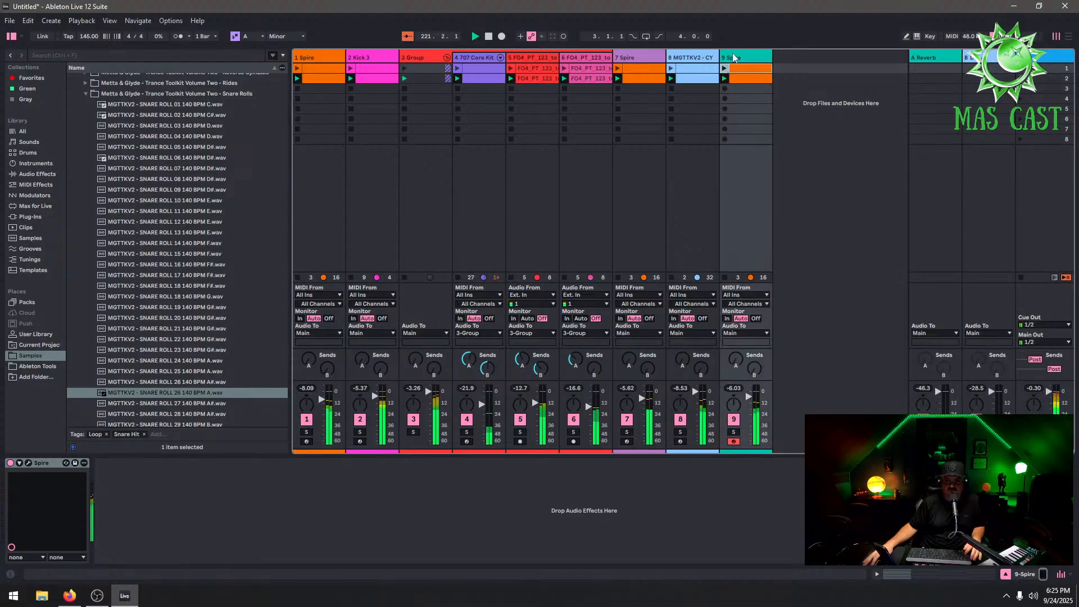
{"action": "left_click", "coordinate": [680, 420]}
{"action": "left_click", "coordinate": [520, 420]}
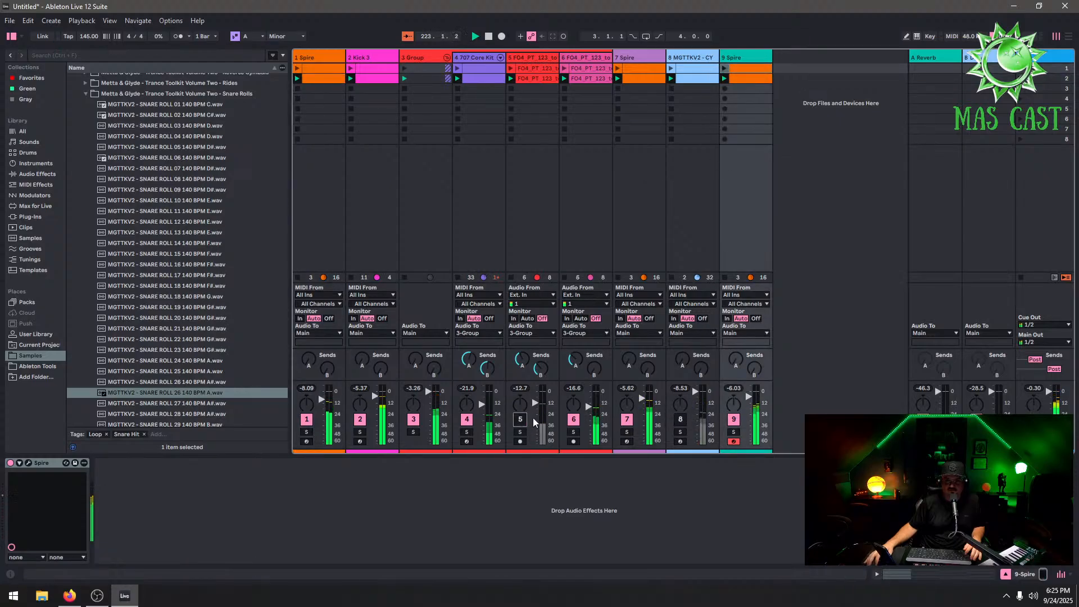
{"action": "left_click", "coordinate": [573, 420]}
{"action": "left_click", "coordinate": [466, 420]}
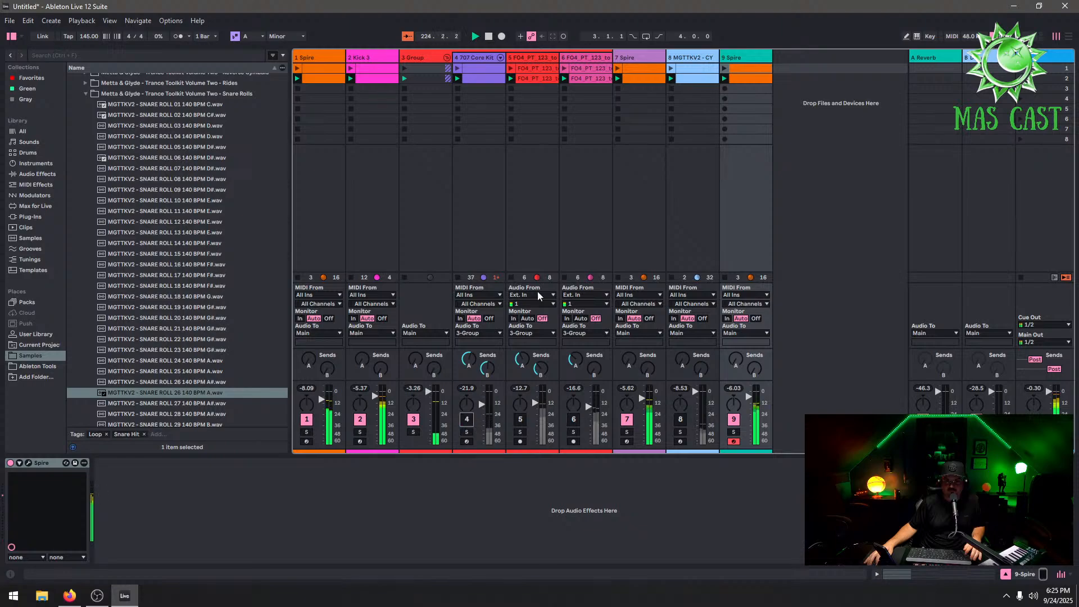
In the 1 Spire clip of scene 2, add a three-note A1 sixteenth roll at the start and duplicate it three times
{"action": "double_click", "coordinate": [315, 78]}
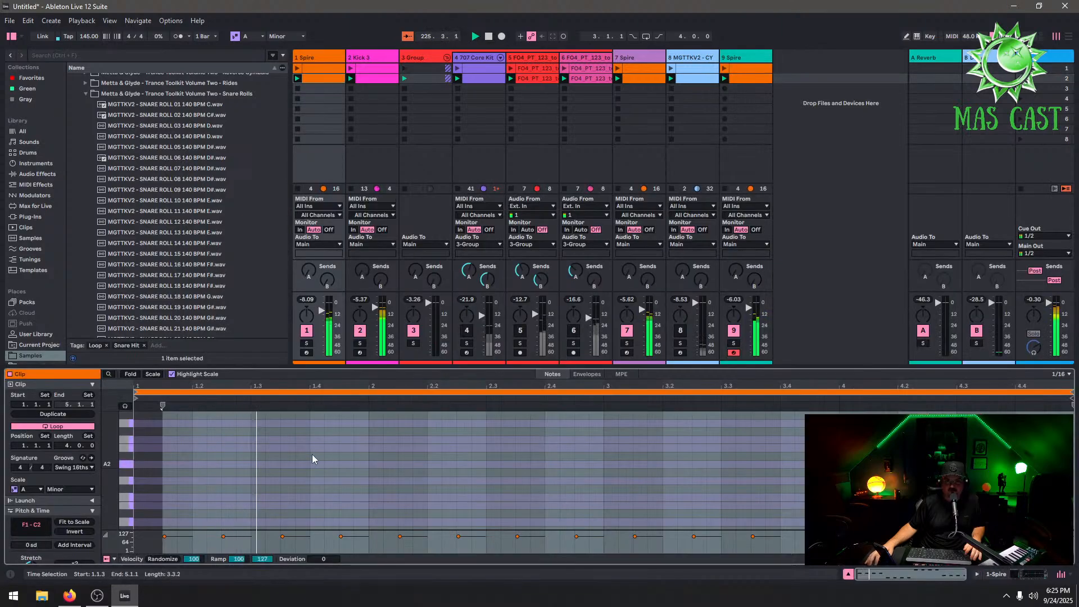
{"action": "left_click", "coordinate": [182, 466]}
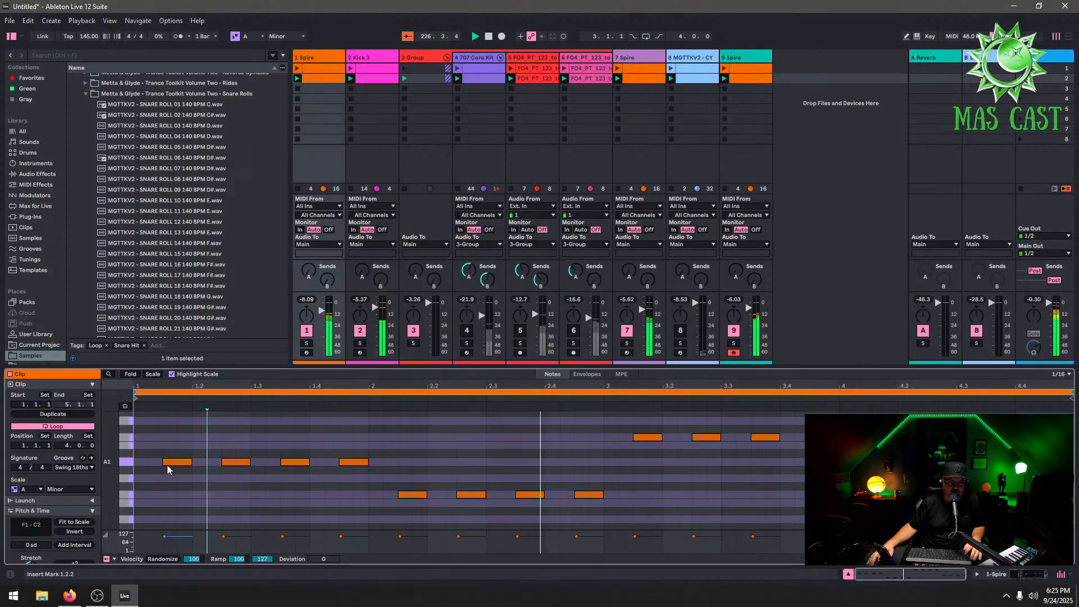
{"action": "left_click", "coordinate": [161, 464]}
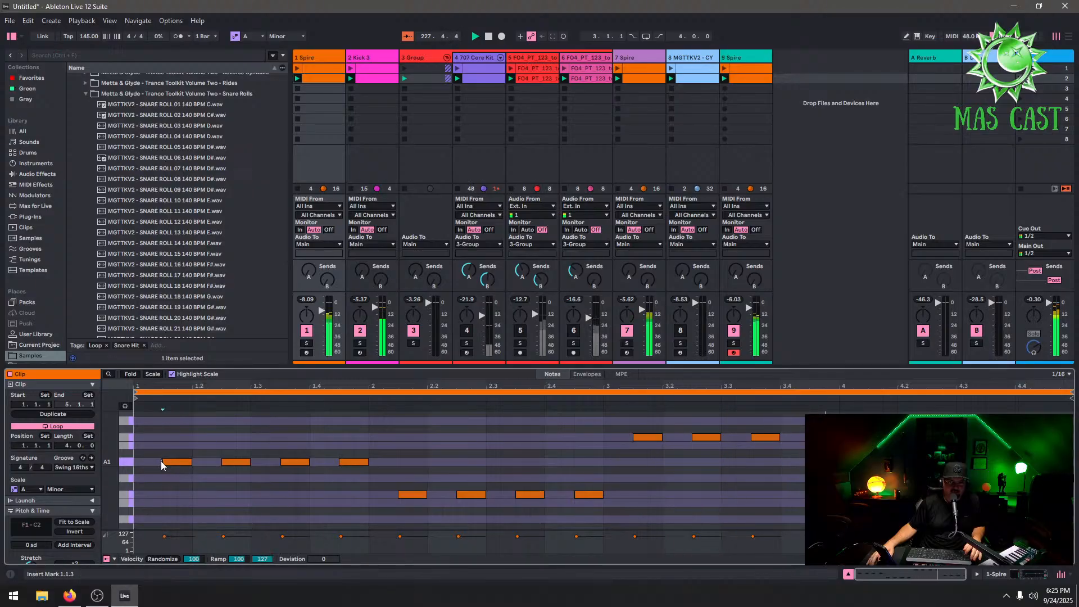
{"action": "double_click", "coordinate": [161, 464]}
{"action": "double_click", "coordinate": [168, 464]}
{"action": "double_click", "coordinate": [169, 465]}
{"action": "double_click", "coordinate": [185, 465]}
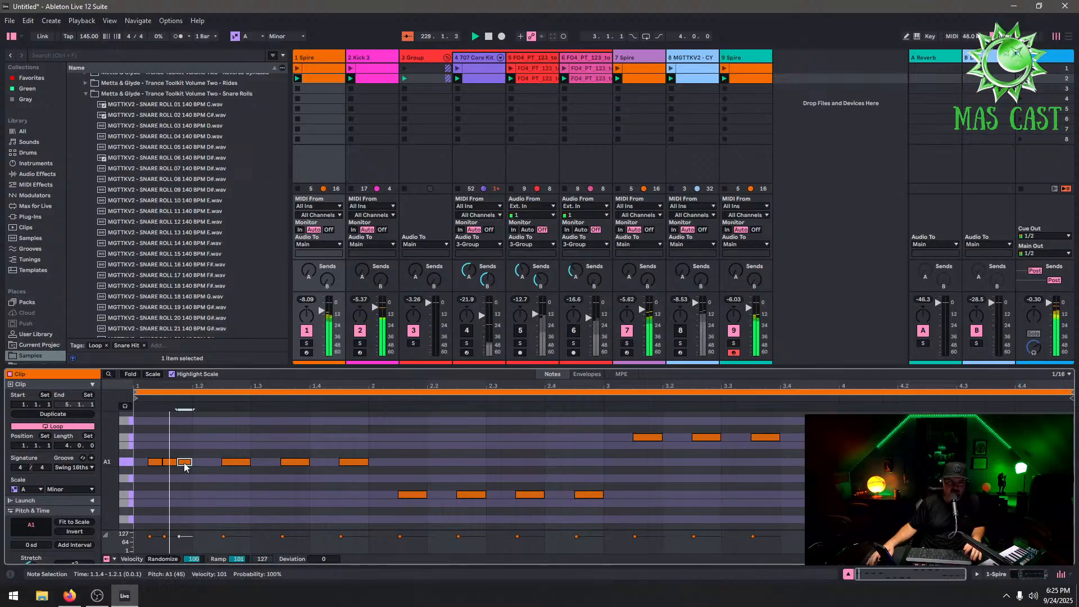
{"action": "left_click_drag", "start_coordinate": [194, 450], "coordinate": [131, 486]}
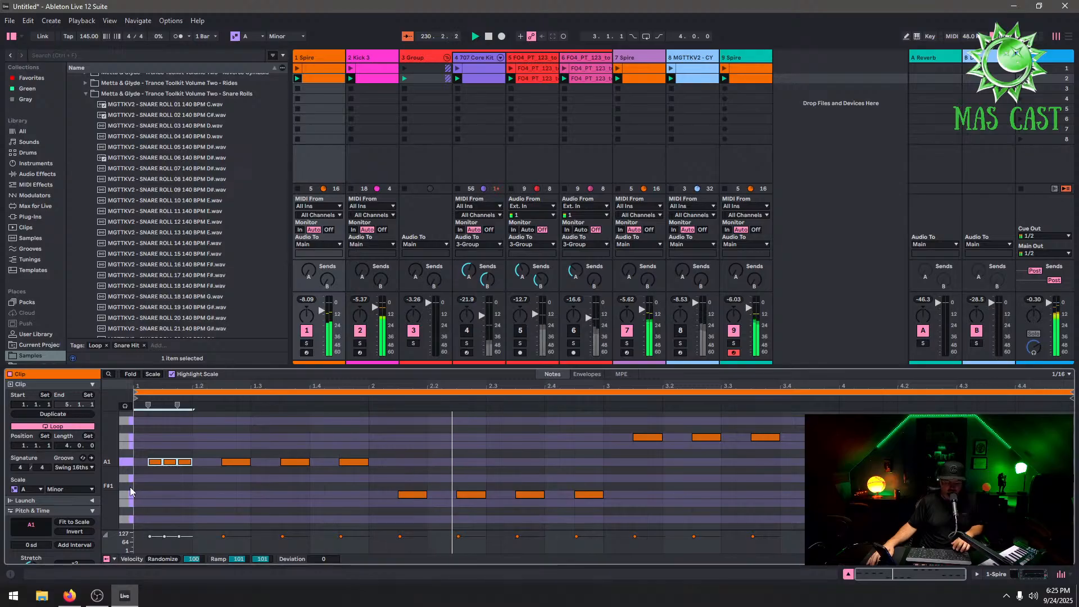
{"action": "key", "text": "ctrl+d"}
{"action": "key", "text": "ctrl+d"}
{"action": "key", "text": "ctrl+d"}
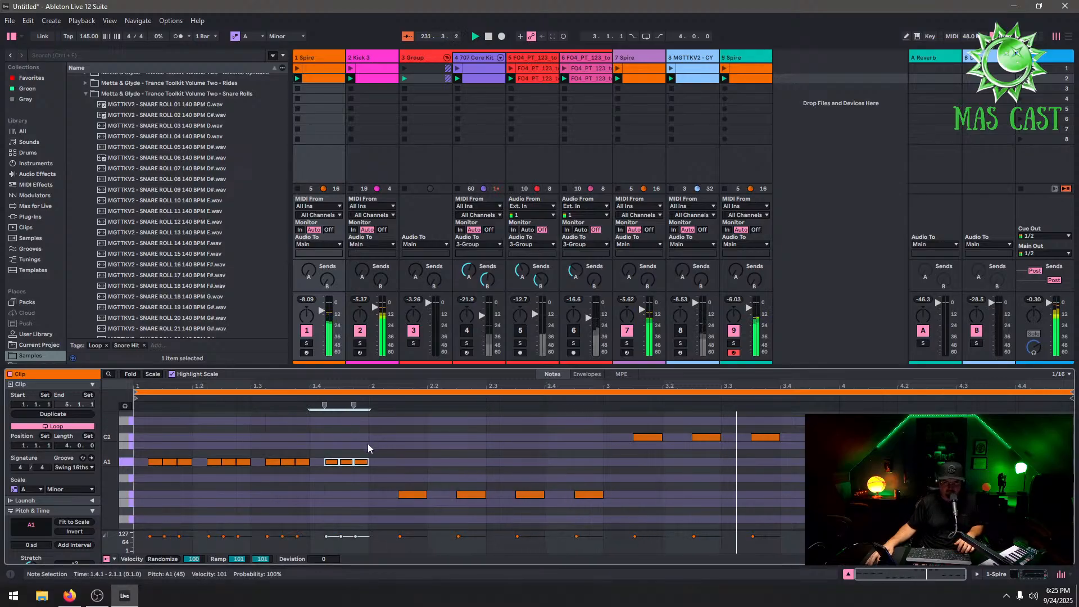
{"action": "left_click_drag", "start_coordinate": [369, 443], "coordinate": [119, 540]}
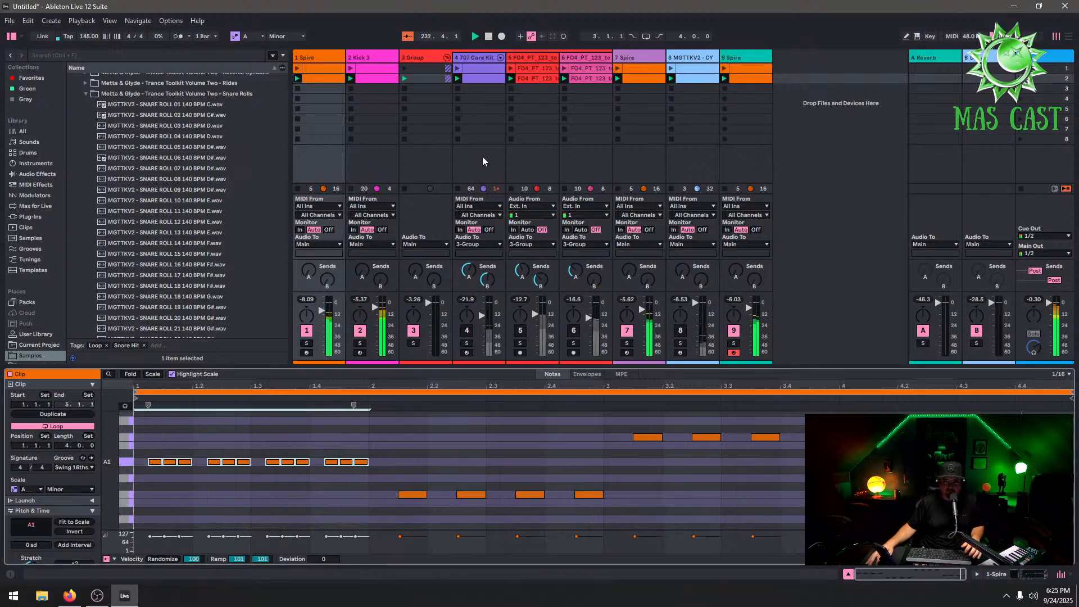
In the 1 Spire clip of scene 1, replace the opening notes with an A1 sixteenth roll and duplicate it four times
{"action": "left_click", "coordinate": [331, 67]}
{"action": "scroll", "coordinate": [281, 493], "scroll_direction": "down", "scroll_amount": 4}
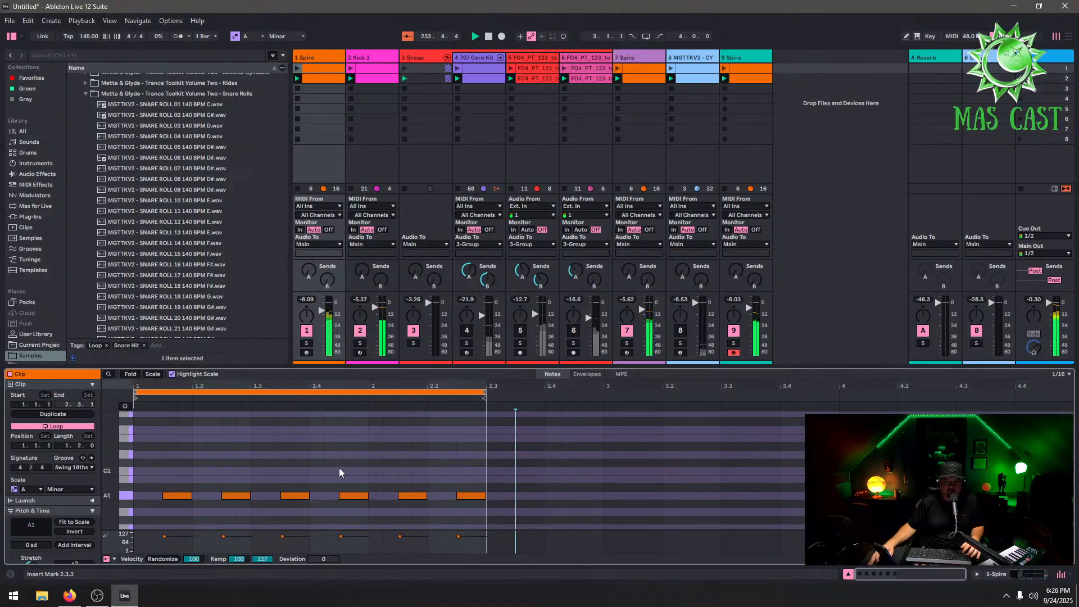
{"action": "double_click", "coordinate": [170, 461]}
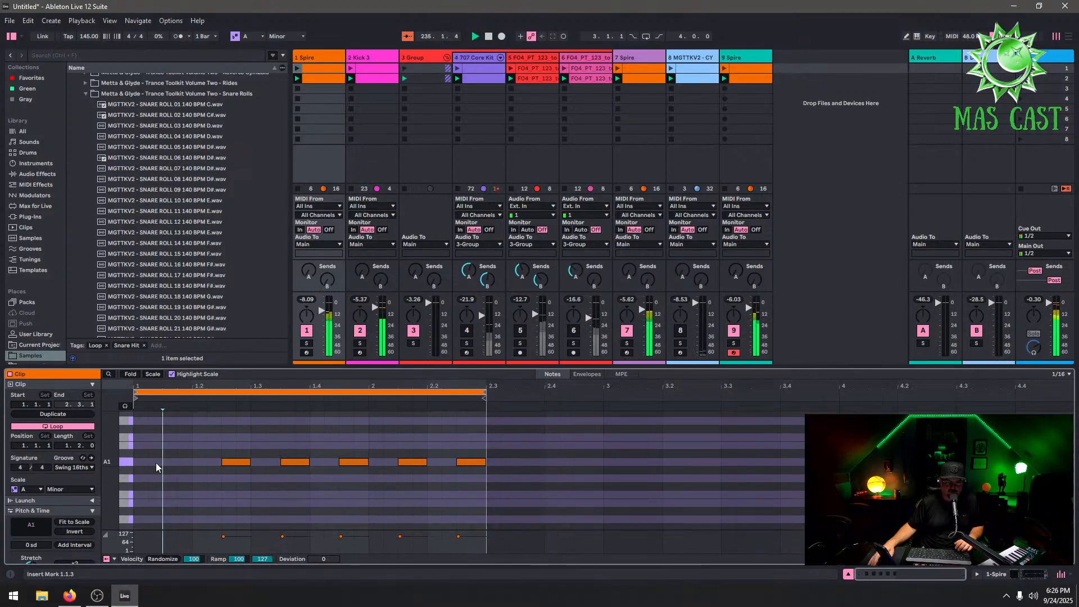
{"action": "double_click", "coordinate": [156, 462]}
{"action": "double_click", "coordinate": [175, 461]}
{"action": "double_click", "coordinate": [187, 462]}
{"action": "left_click_drag", "start_coordinate": [201, 451], "coordinate": [104, 508]}
{"action": "key", "text": "ctrl+d"}
{"action": "key", "text": "ctrl+d"}
{"action": "key", "text": "ctrl+d"}
{"action": "key", "text": "ctrl+d"}
{"action": "key", "text": "ctrl+d"}
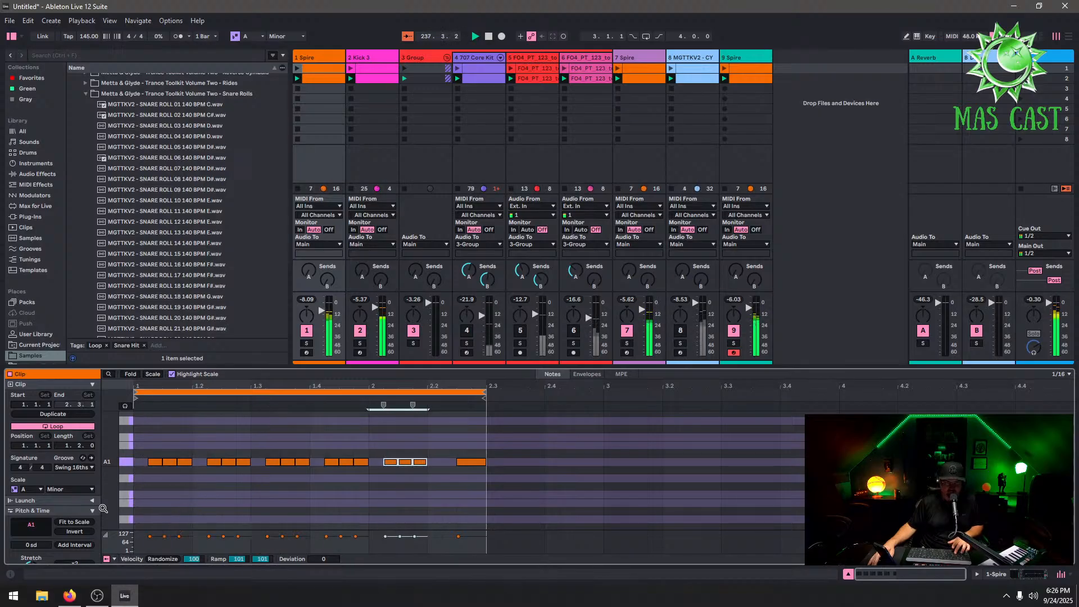
Launch the 1 Spire scene 1 clip and adjust the velocities of its A1 roll notes
{"action": "left_click", "coordinate": [298, 68]}
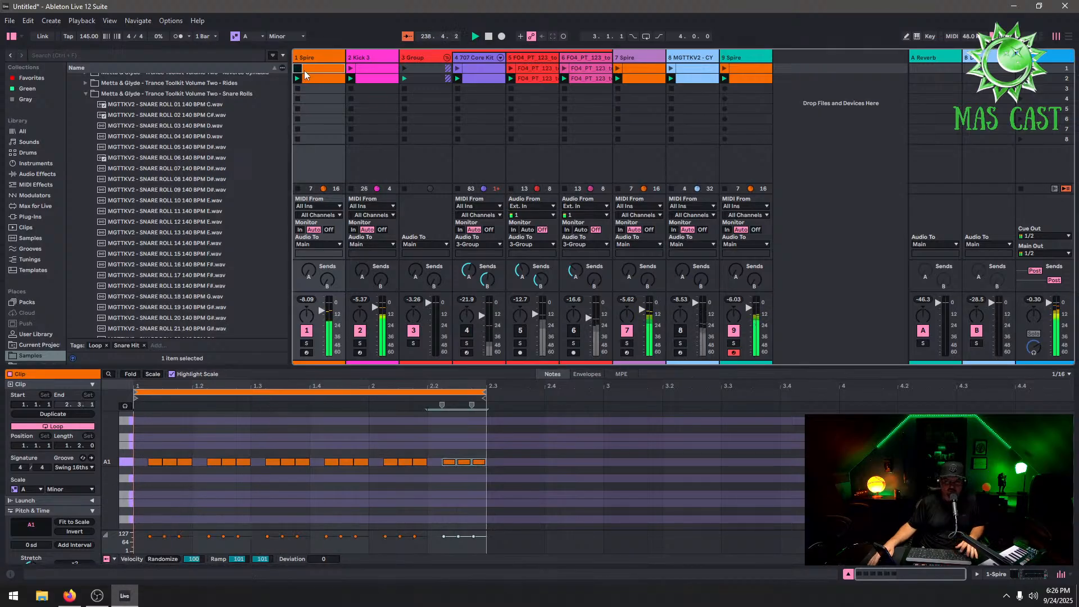
{"action": "left_click", "coordinate": [151, 541]}
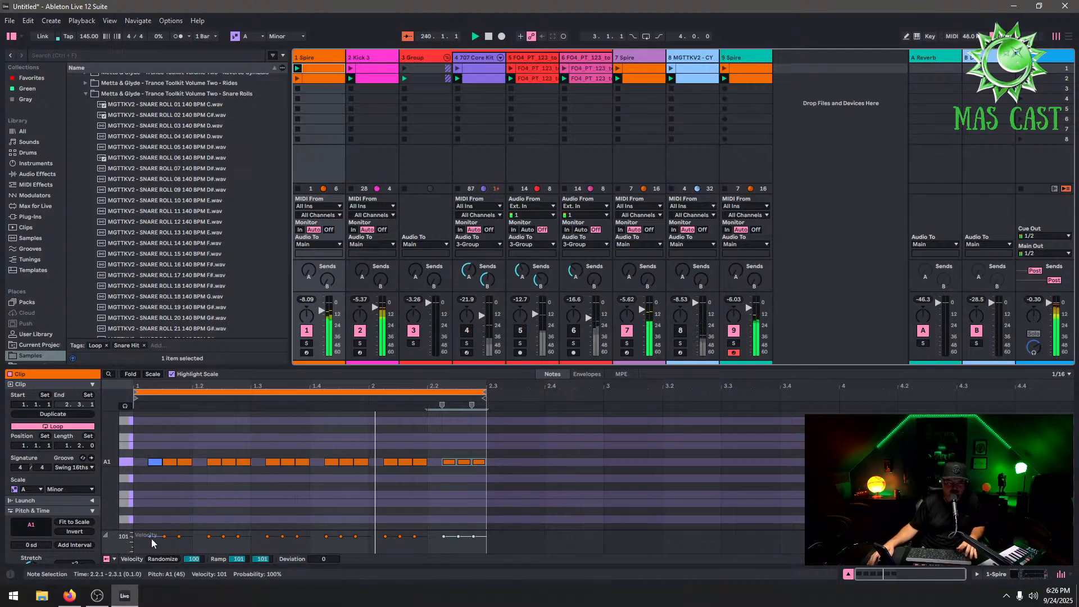
{"action": "left_click_drag", "start_coordinate": [152, 541], "coordinate": [150, 543]}
{"action": "left_click_drag", "start_coordinate": [214, 536], "coordinate": [385, 544]}
{"action": "left_click", "coordinate": [447, 537]}
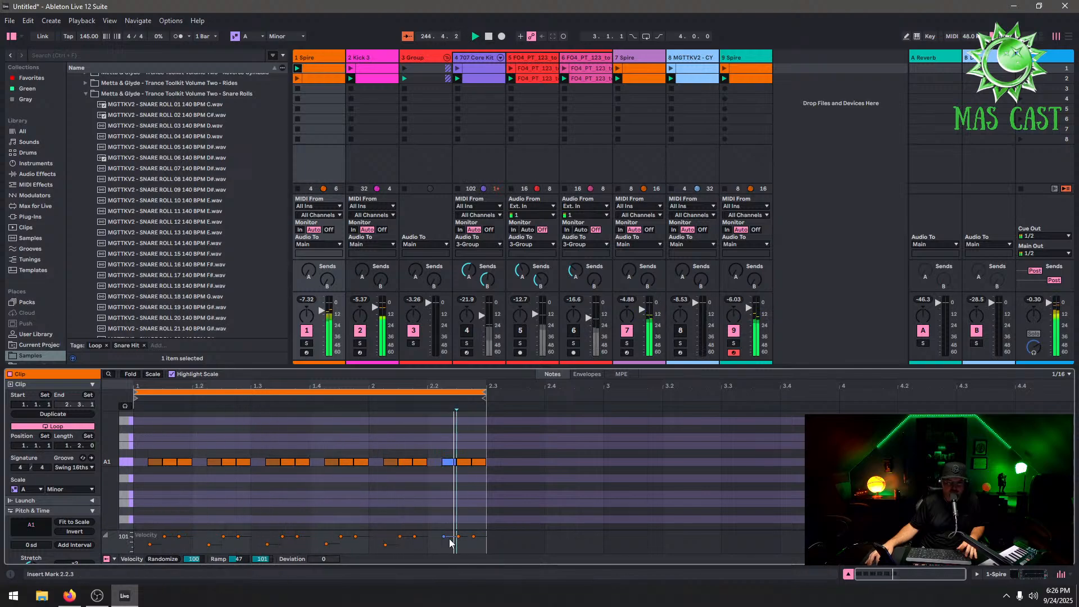
Delete the 7 Spire track
{"action": "left_click", "coordinate": [650, 59]}
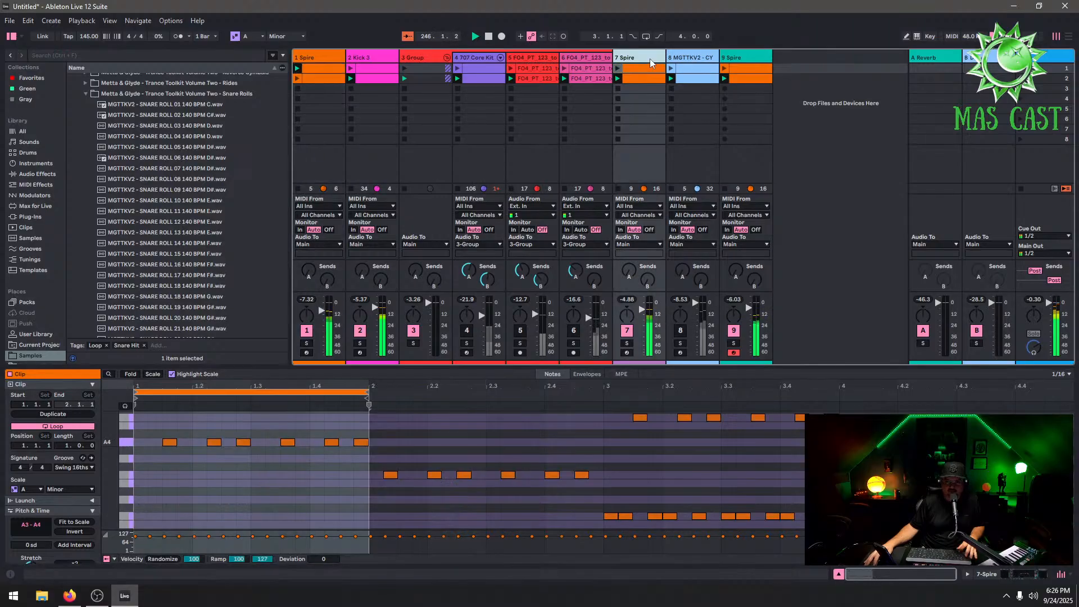
{"action": "right_click", "coordinate": [650, 62]}
{"action": "key", "text": "Escape"}
{"action": "key", "text": "Delete"}
Open the Spire instrument on the 1 Spire track and browse its preset folders to Endeavour
{"action": "left_click", "coordinate": [313, 57]}
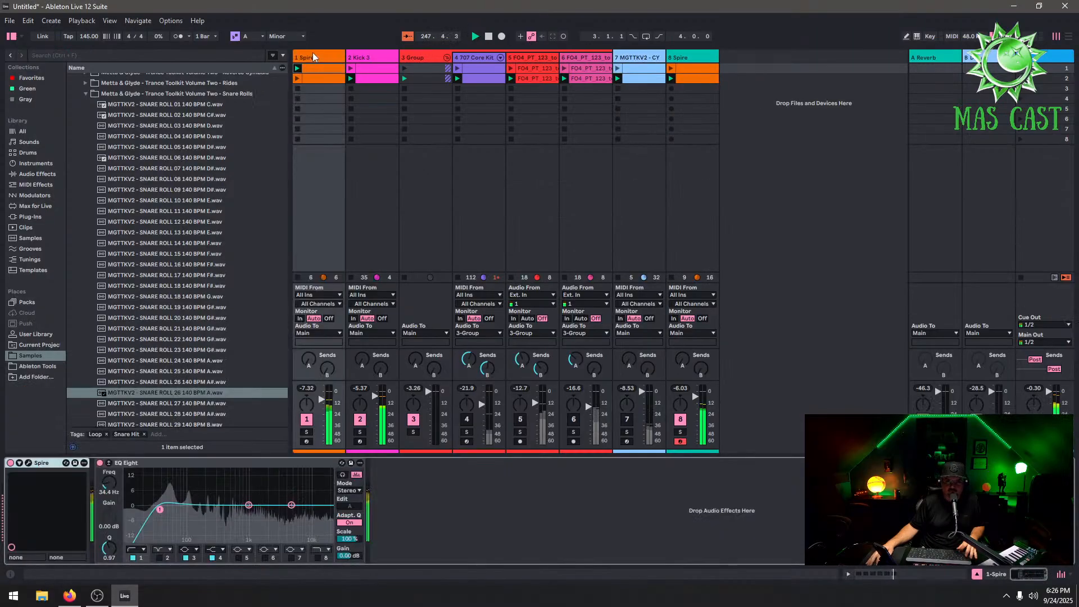
{"action": "left_click", "coordinate": [29, 462]}
{"action": "left_click", "coordinate": [451, 105]}
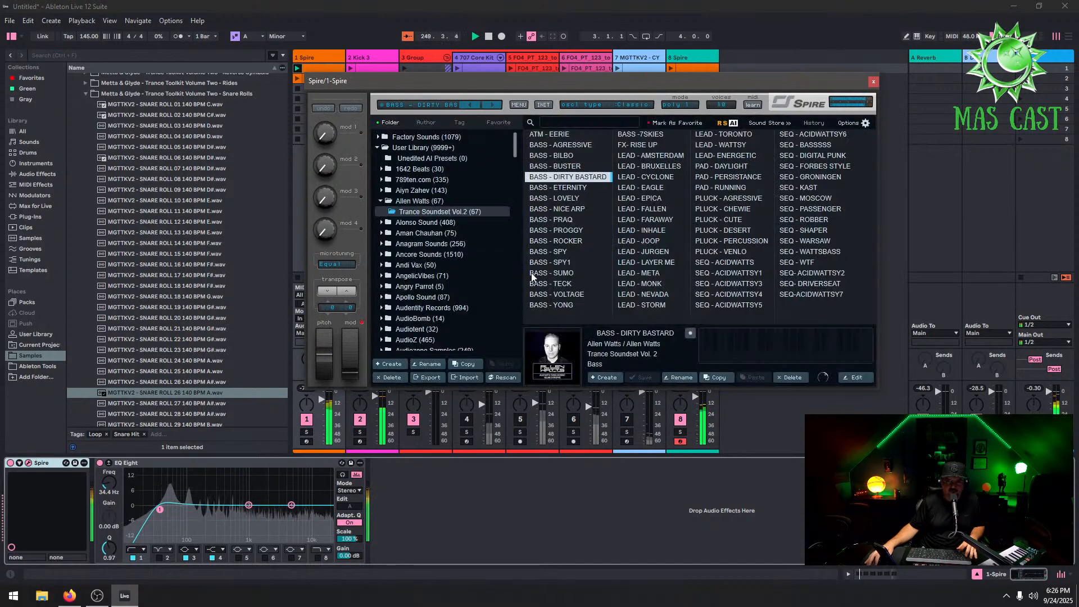
{"action": "scroll", "coordinate": [480, 271], "scroll_direction": "down", "scroll_amount": 15}
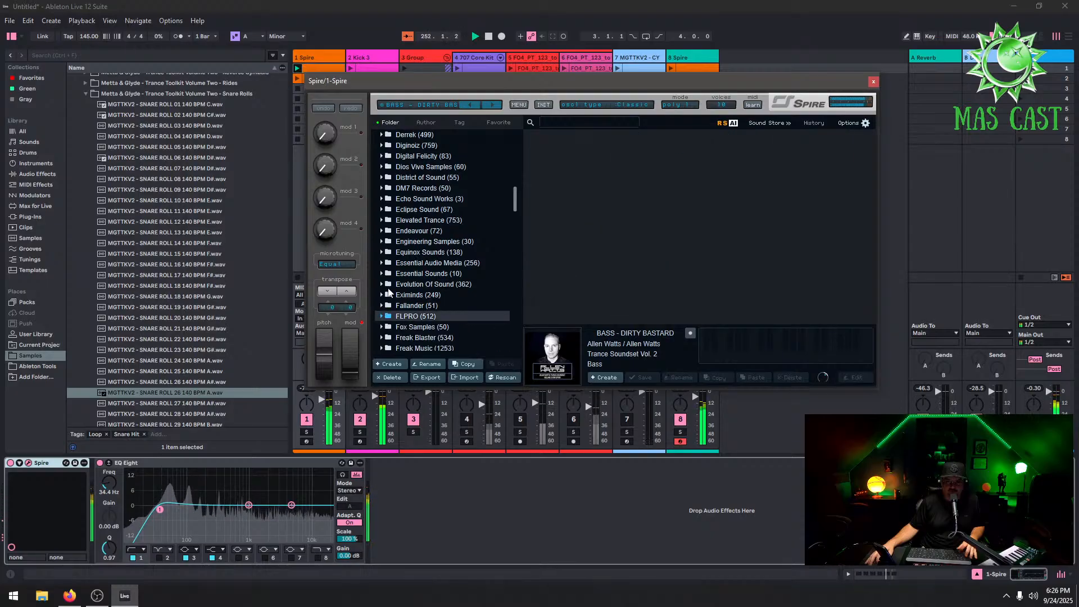
{"action": "left_click", "coordinate": [380, 284]}
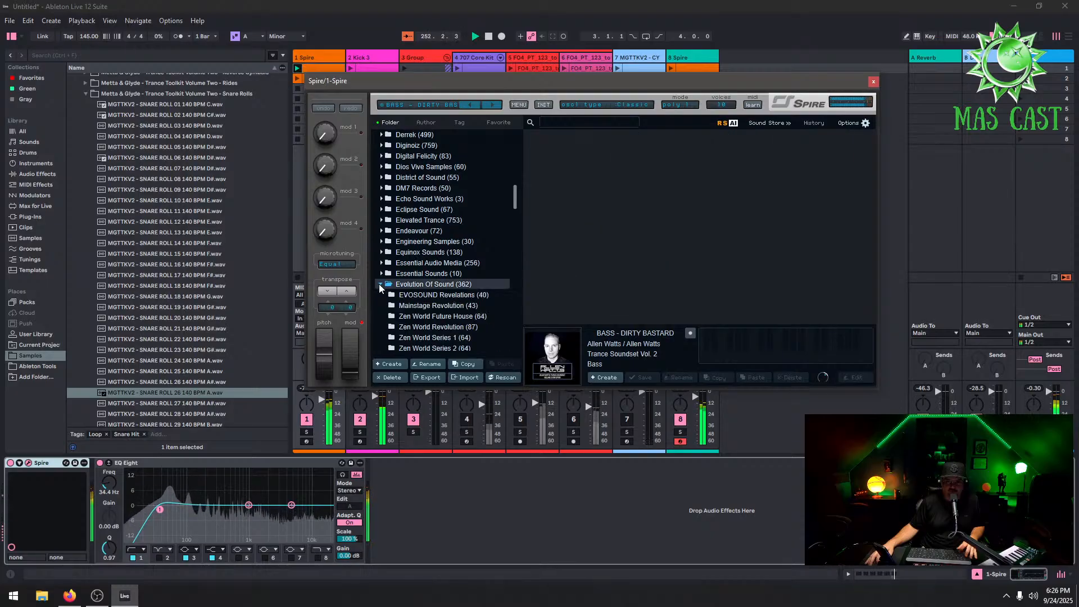
{"action": "left_click", "coordinate": [376, 251]}
{"action": "left_click", "coordinate": [381, 231]}
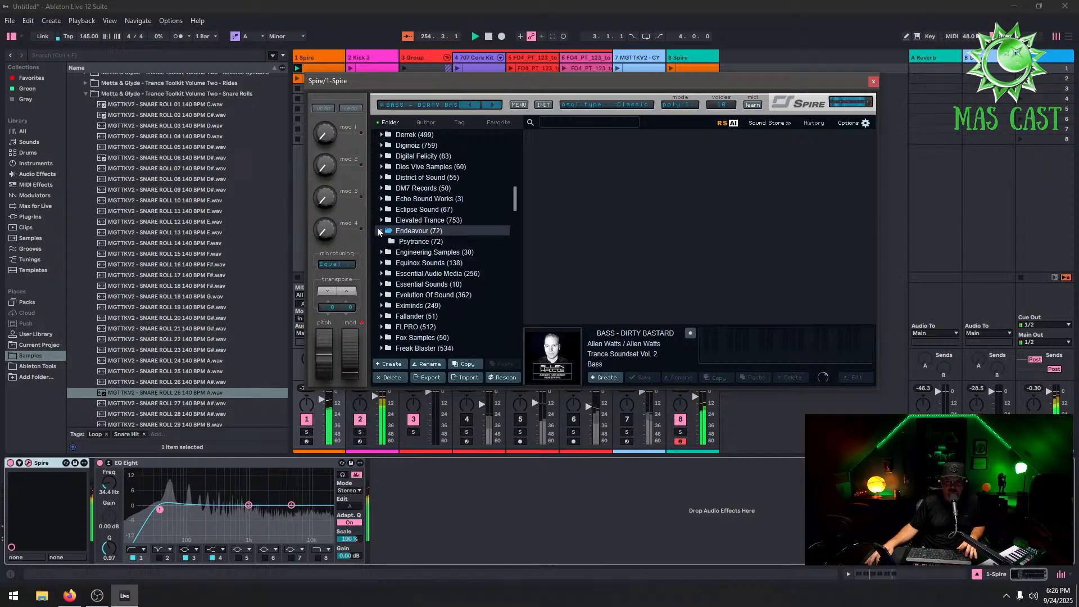
Audition the Endeavour Psytrance bass presets in Spire, load Bass++SolidLayers, and close the plugin window
{"action": "left_click", "coordinate": [407, 241]}
{"action": "left_click", "coordinate": [579, 168]}
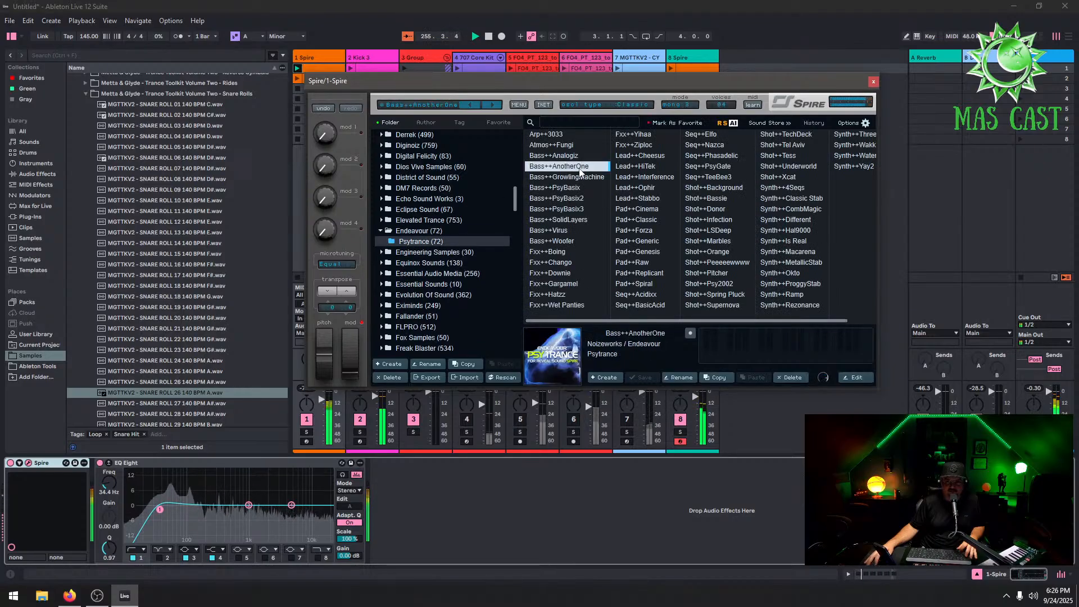
{"action": "left_click", "coordinate": [584, 156]}
{"action": "left_click", "coordinate": [599, 199]}
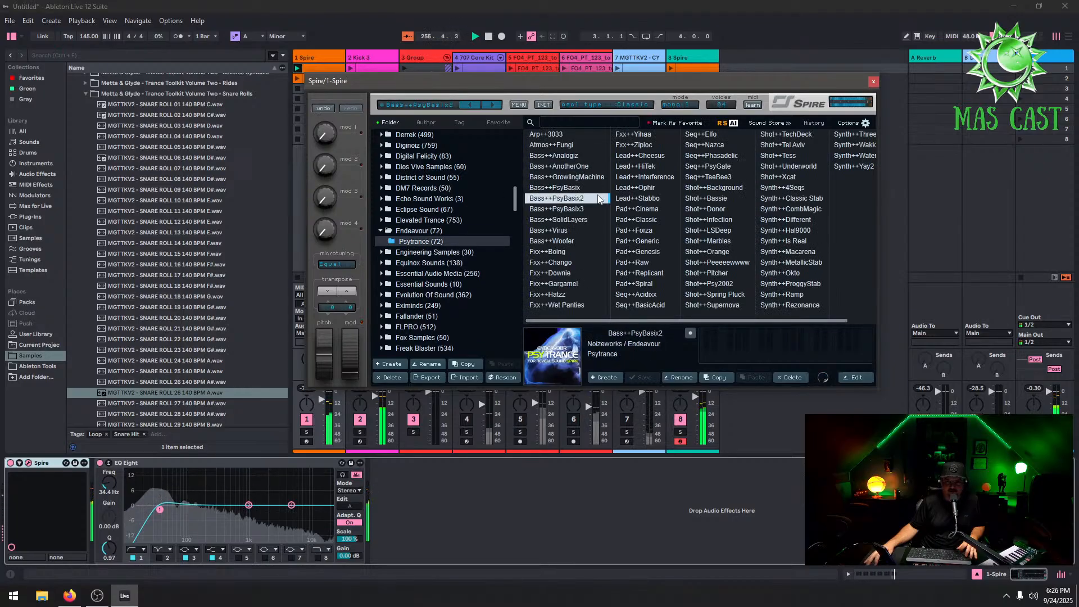
{"action": "left_click", "coordinate": [585, 177]}
{"action": "left_click", "coordinate": [585, 187]}
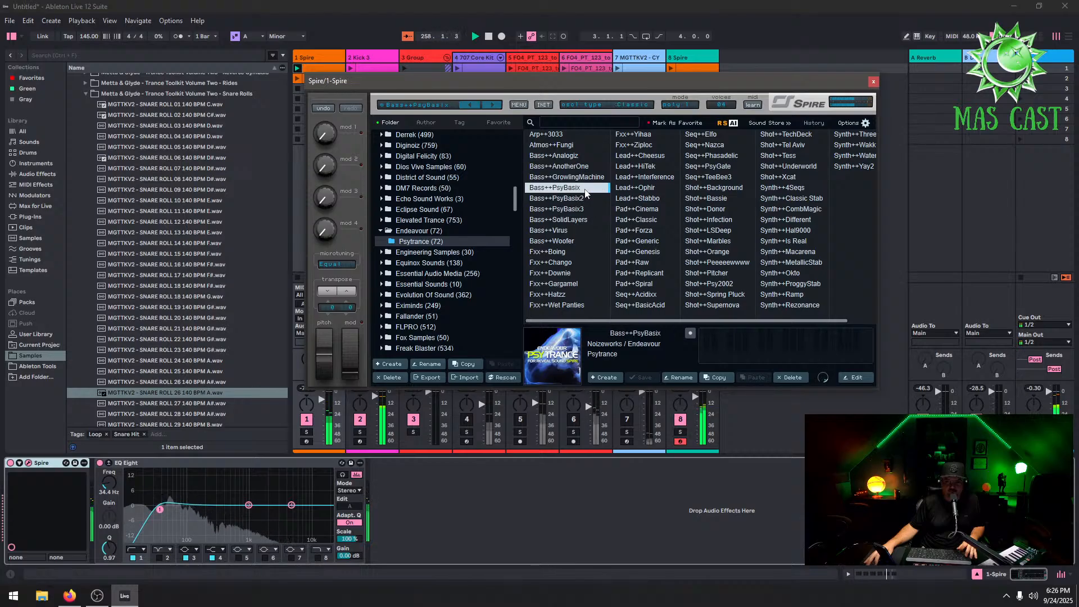
{"action": "left_click", "coordinate": [569, 240]}
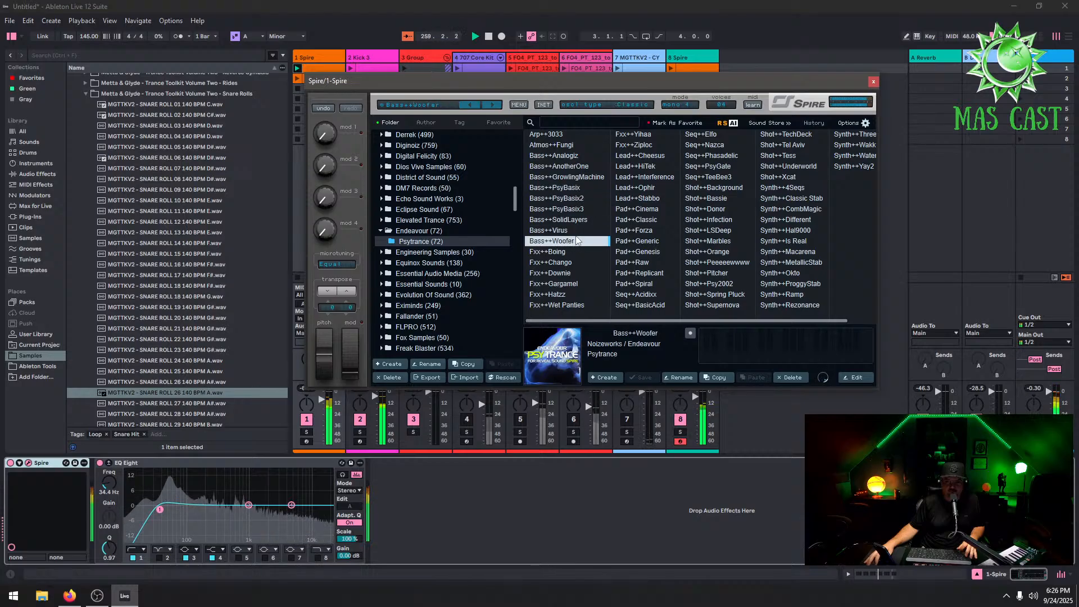
{"action": "left_click", "coordinate": [580, 219]}
{"action": "left_click", "coordinate": [872, 81]}
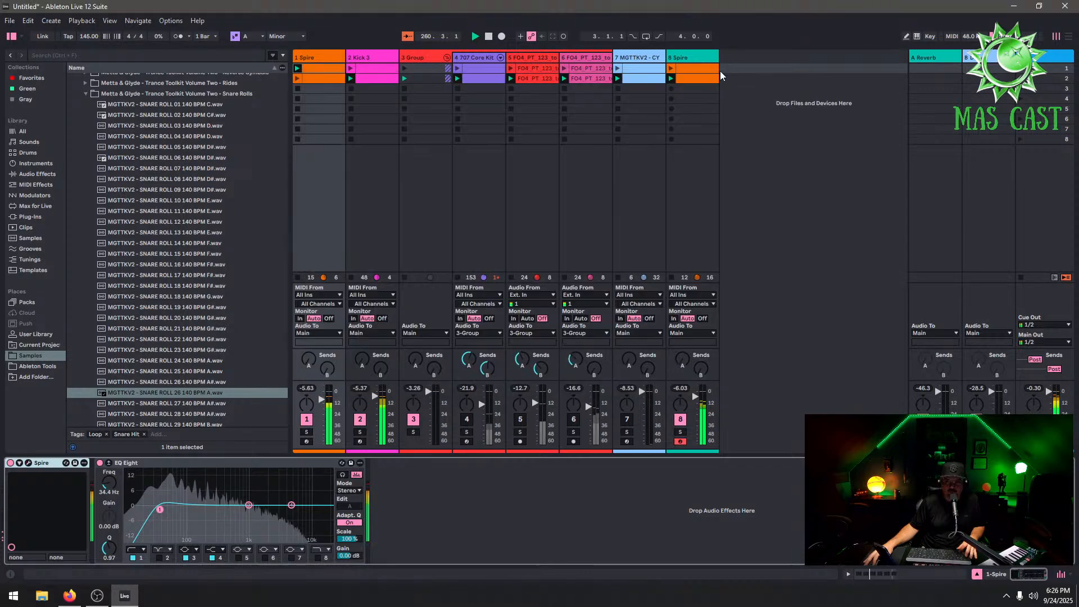
Set the project tempo to 151 BPM
{"action": "left_click", "coordinate": [680, 420]}
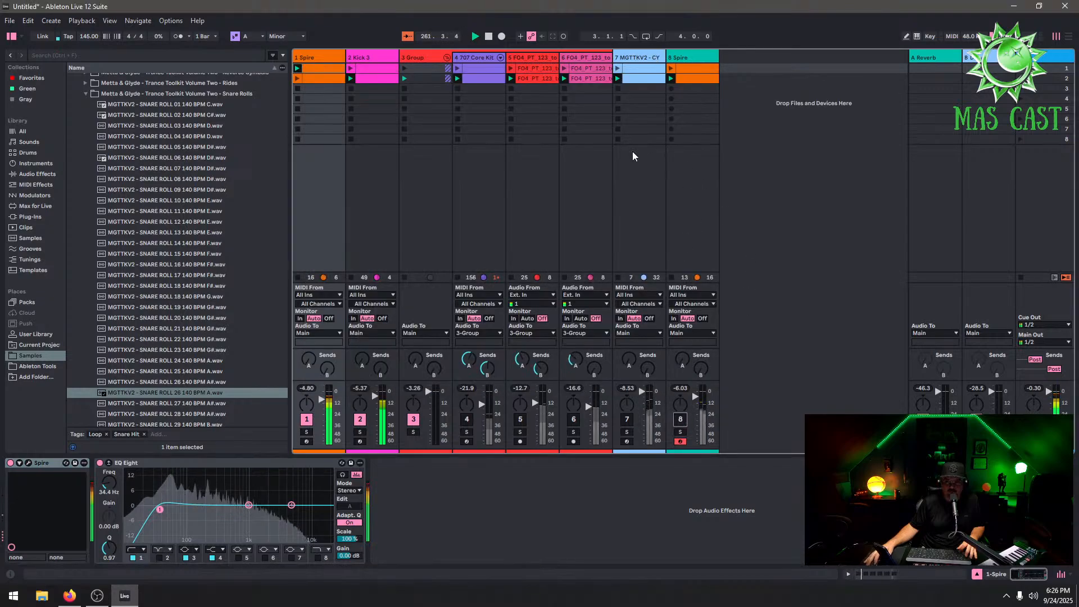
{"action": "left_click", "coordinate": [88, 36]}
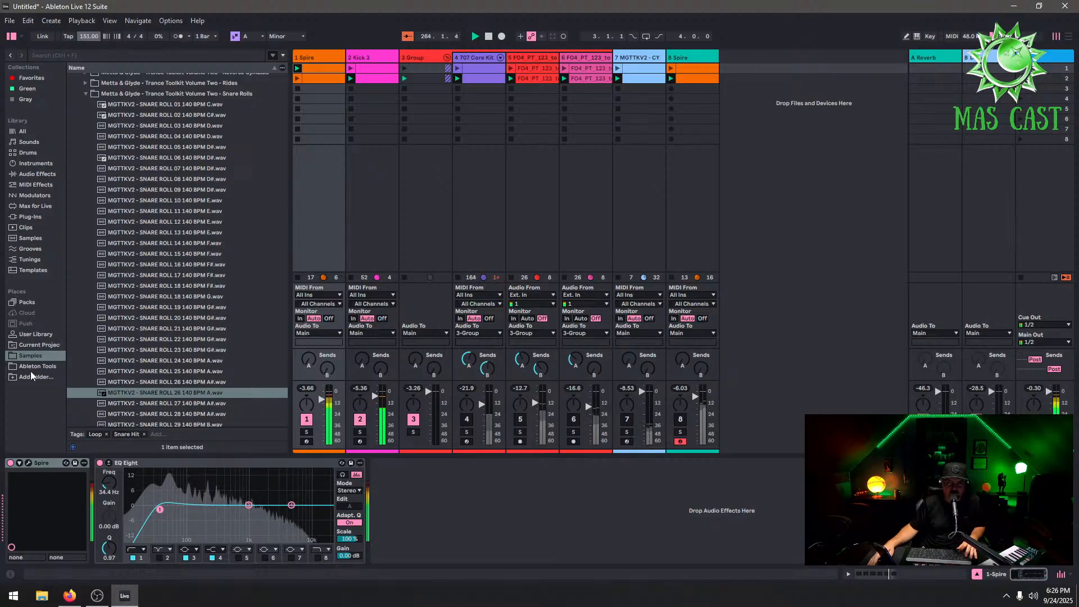
Reopen Spire's preset browser, audition more Endeavour bass presets, and load Bass++Analogiz before closing the window
{"action": "left_click", "coordinate": [28, 462]}
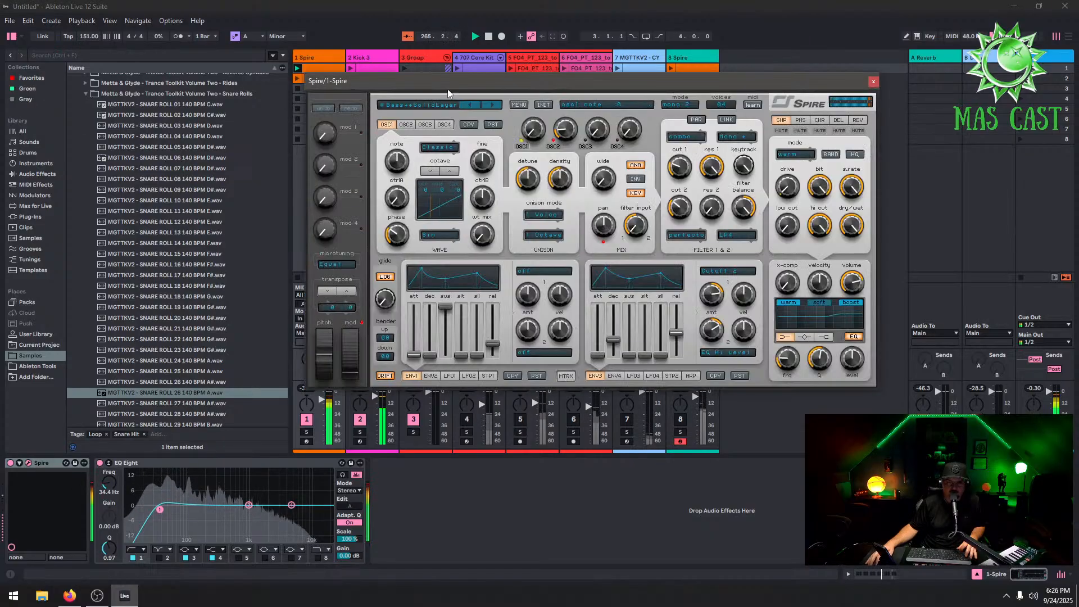
{"action": "left_click", "coordinate": [429, 107]}
{"action": "left_click", "coordinate": [556, 187]}
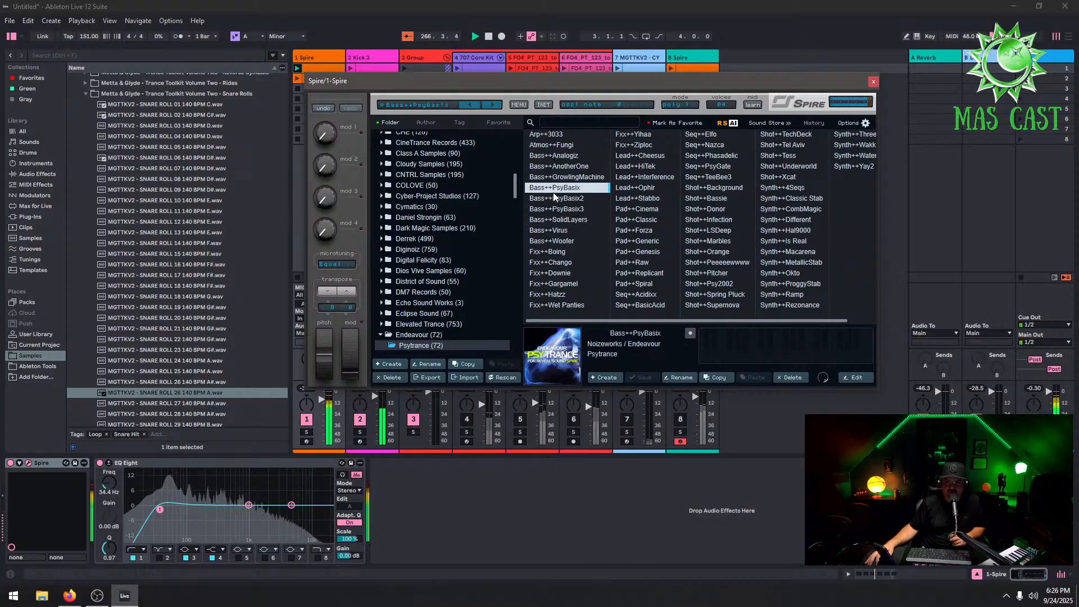
{"action": "left_click", "coordinate": [572, 199]}
{"action": "left_click", "coordinate": [585, 157]}
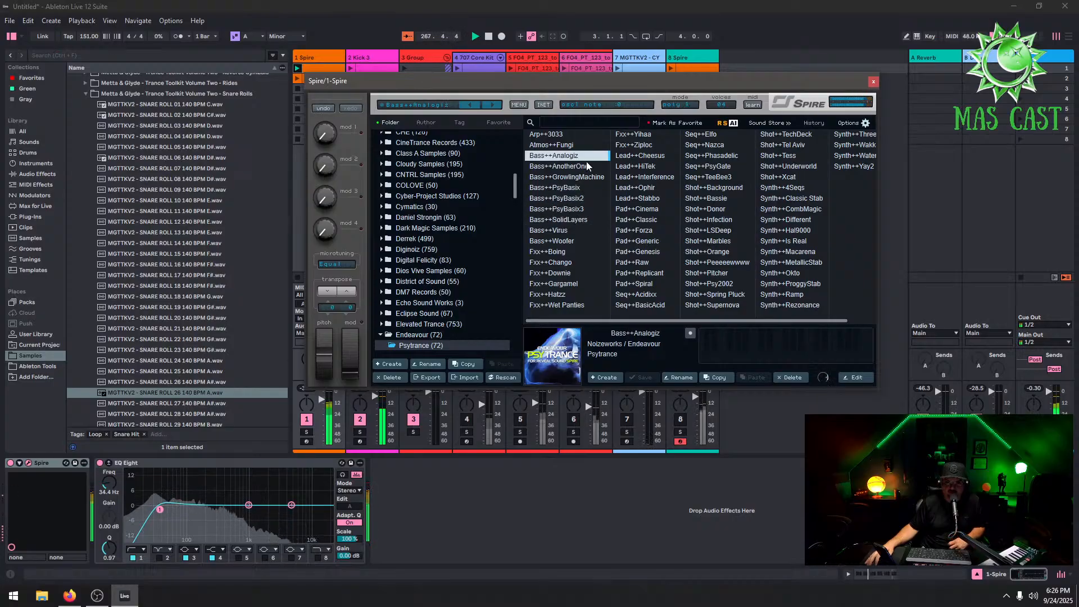
{"action": "left_click", "coordinate": [874, 81]}
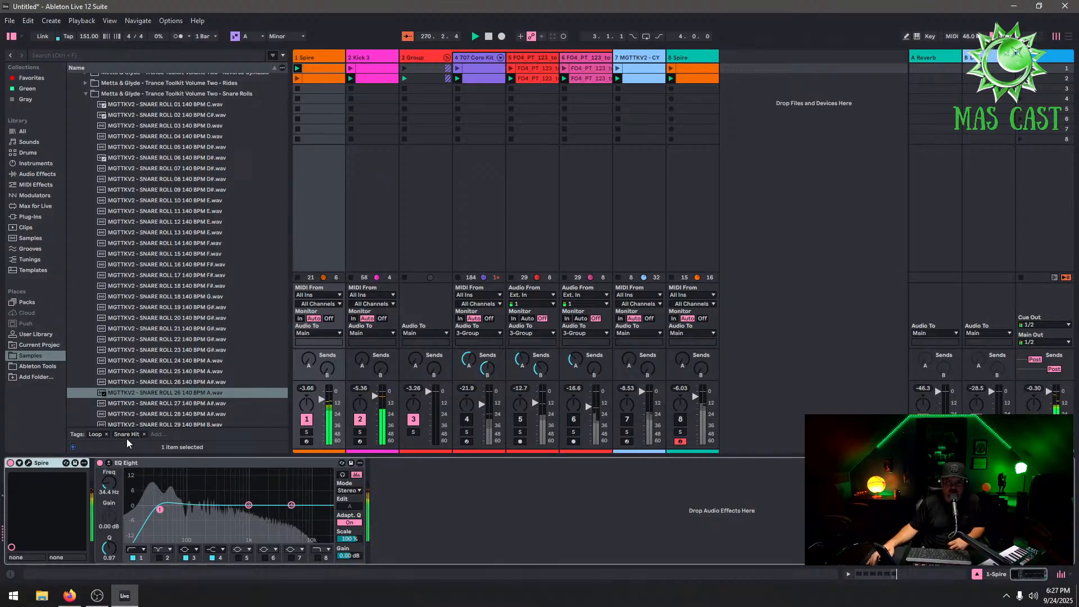
Open the 1 Spire scene 1 clip, select all its roll notes, and transpose them up to C3
{"action": "left_click", "coordinate": [320, 69]}
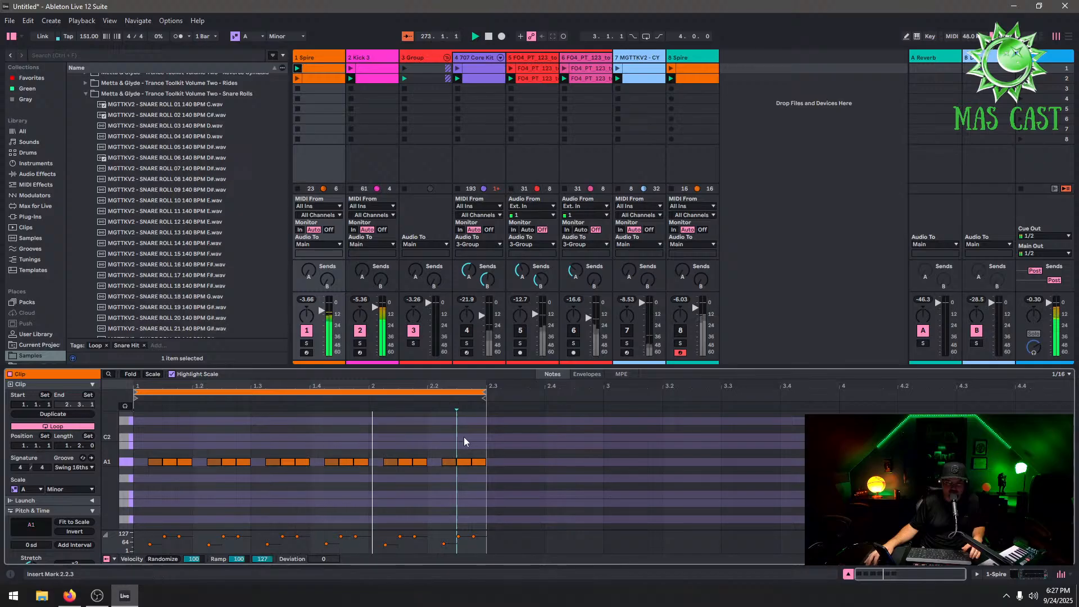
{"action": "left_click_drag", "start_coordinate": [485, 441], "coordinate": [95, 520]}
{"action": "key", "text": "shift+Up"}
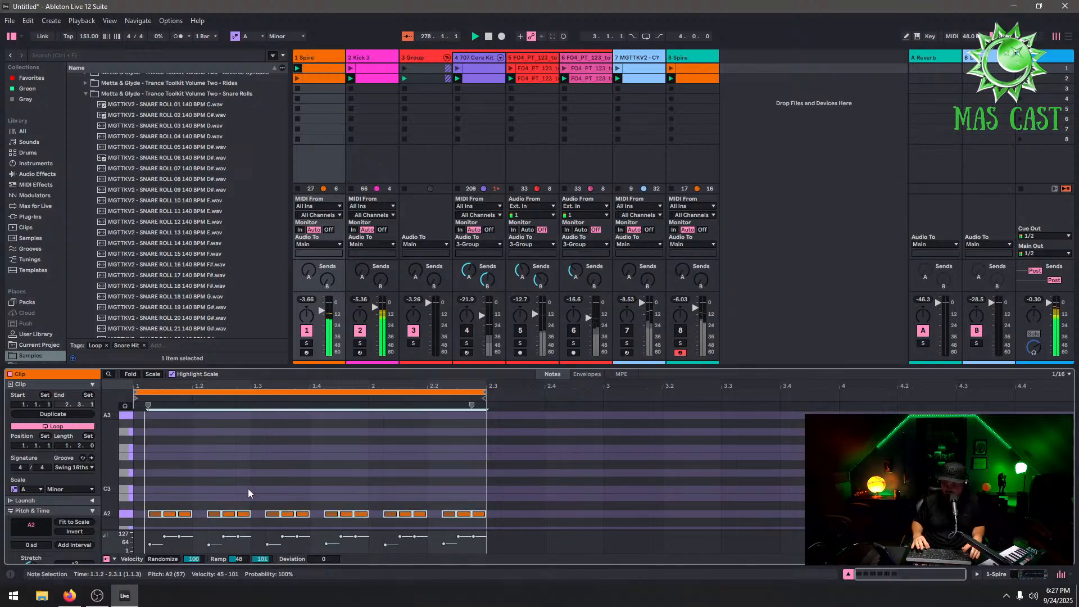
{"action": "key", "text": "Up"}
{"action": "key", "text": "Up"}
{"action": "key", "text": "Up"}
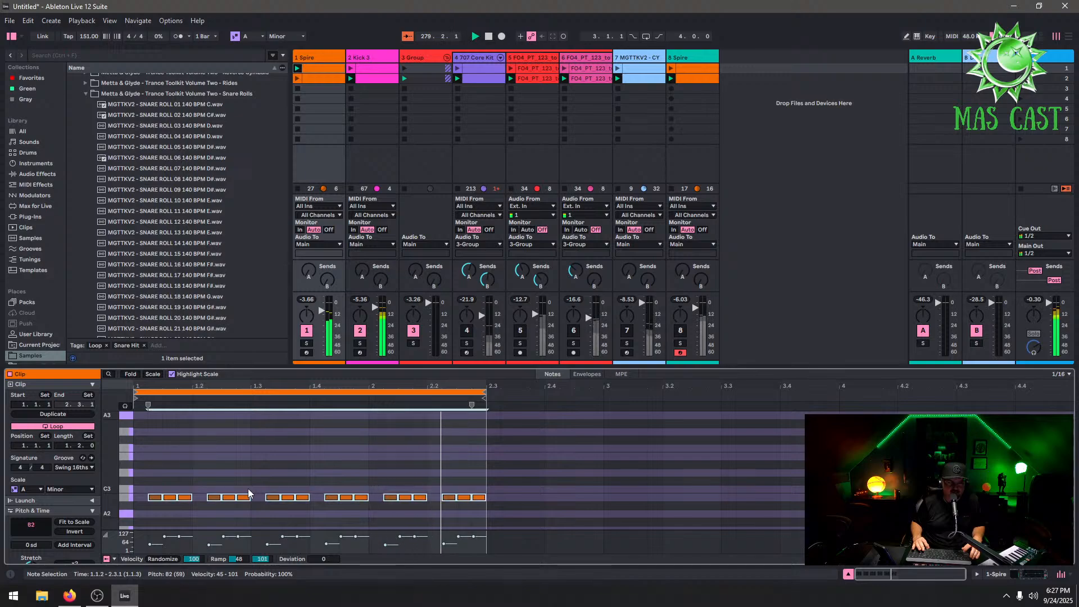
Change the clip's scale root from A to F#/Gb, keeping Minor
{"action": "left_click", "coordinate": [278, 37]}
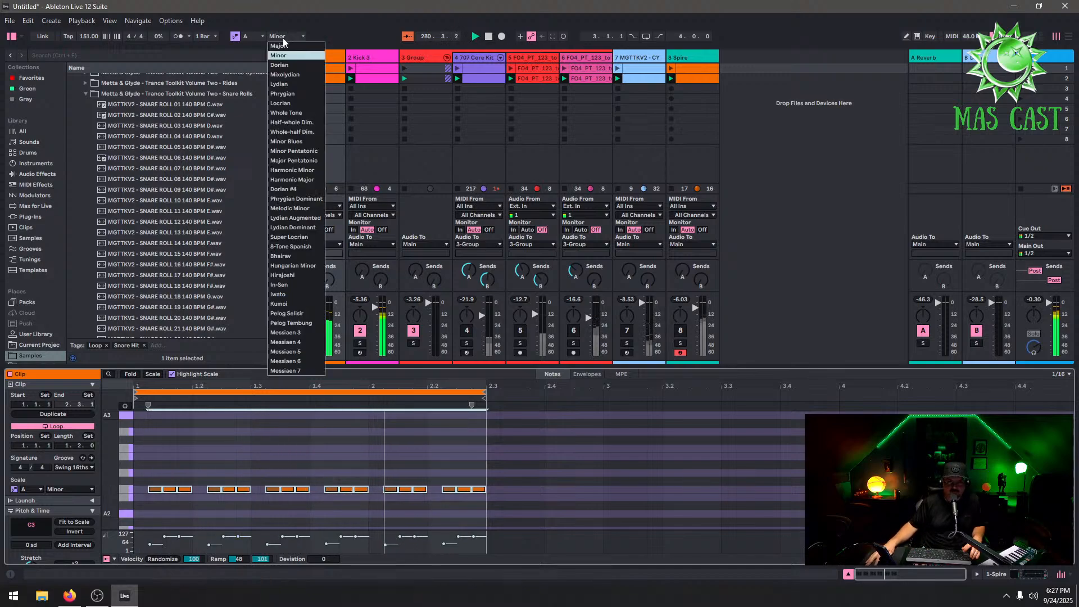
{"action": "left_click", "coordinate": [276, 38]}
{"action": "left_click", "coordinate": [262, 38]}
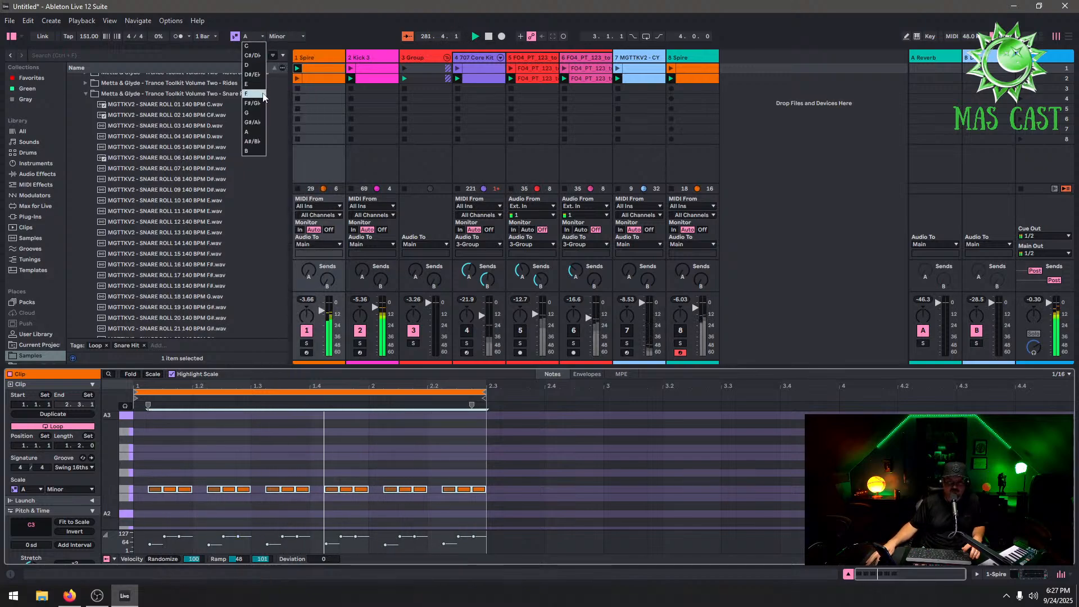
{"action": "left_click", "coordinate": [258, 104]}
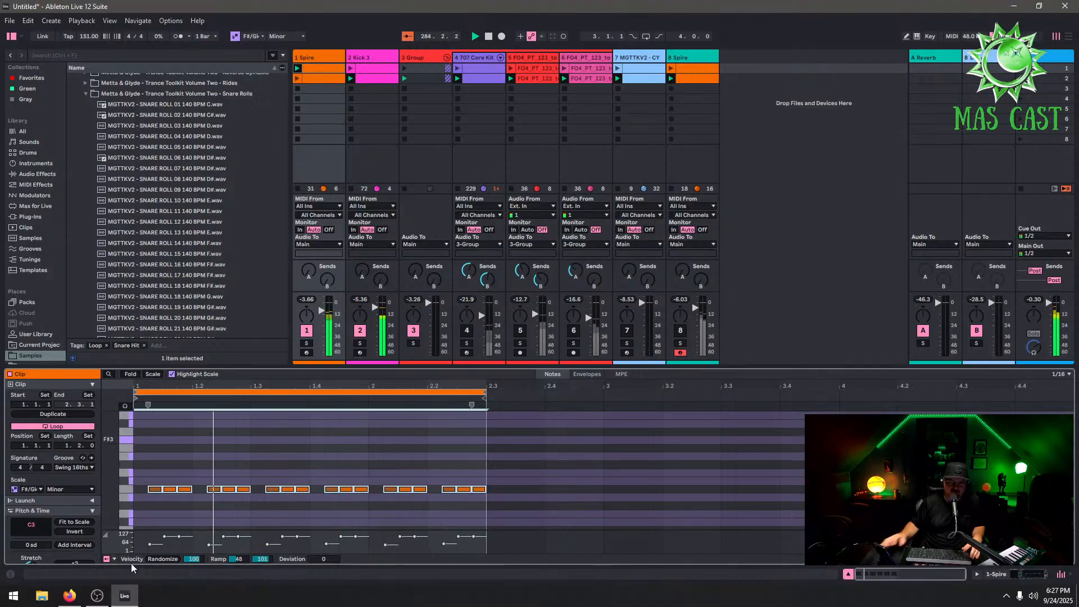
Transpose the selected roll notes through the scale until they sit on F#2
{"action": "key", "text": "Down"}
{"action": "key", "text": "Down"}
{"action": "key", "text": "Down"}
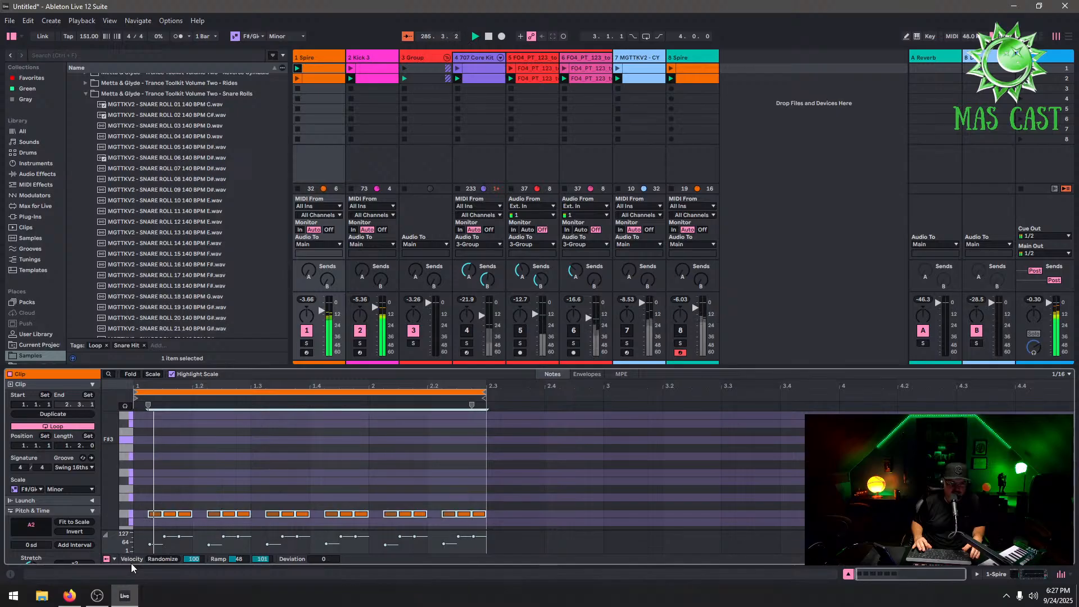
{"action": "key", "text": "Up"}
{"action": "key", "text": "Up"}
{"action": "key", "text": "Up"}
{"action": "key", "text": "Up"}
{"action": "key", "text": "Up"}
{"action": "key", "text": "Up"}
{"action": "key", "text": "Up"}
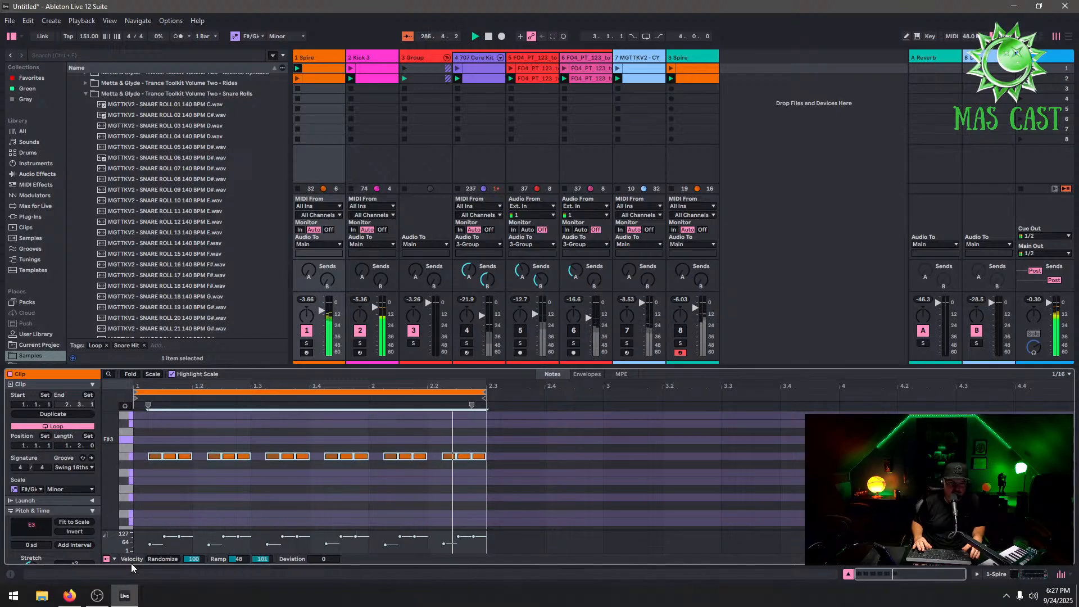
{"action": "key", "text": "Up"}
{"action": "key", "text": "Up"}
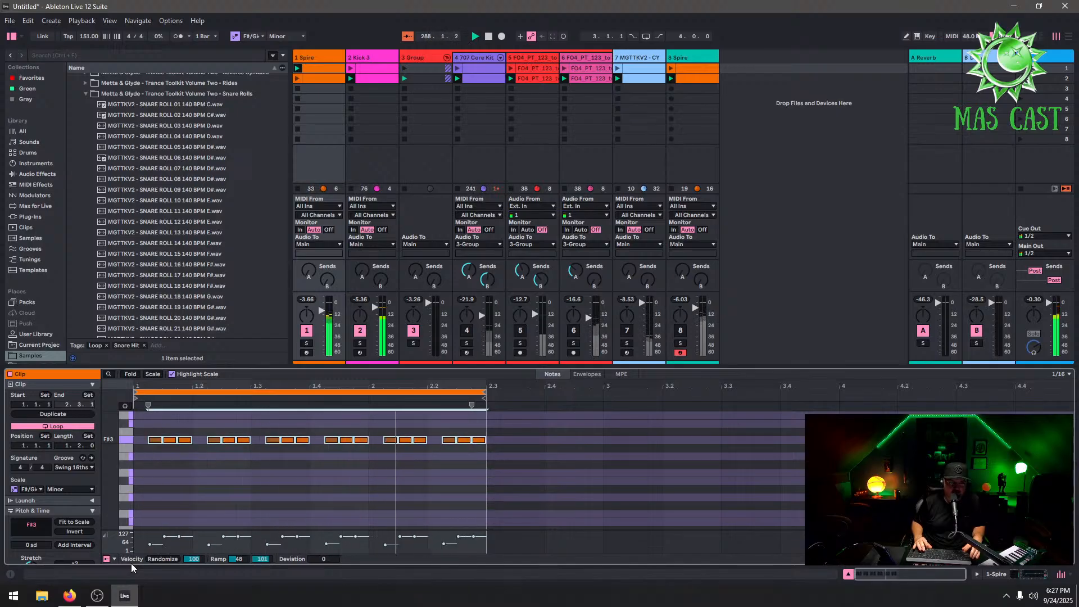
{"action": "key", "text": "shift+Down"}
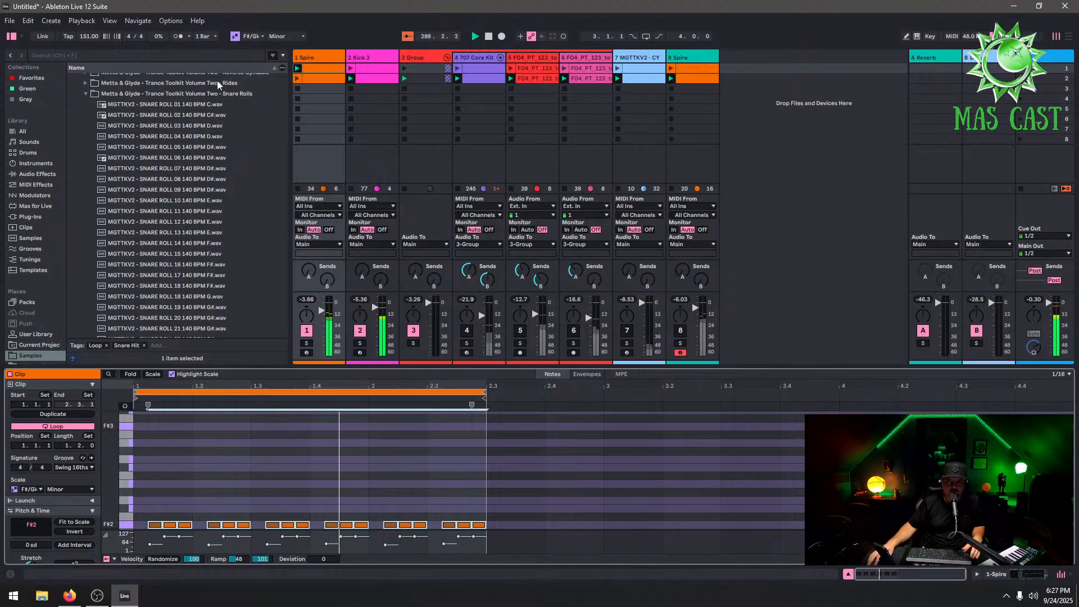
Show the Kick 3 track's devices and delete its EQ Eight
{"action": "double_click", "coordinate": [384, 79]}
{"action": "double_click", "coordinate": [380, 58]}
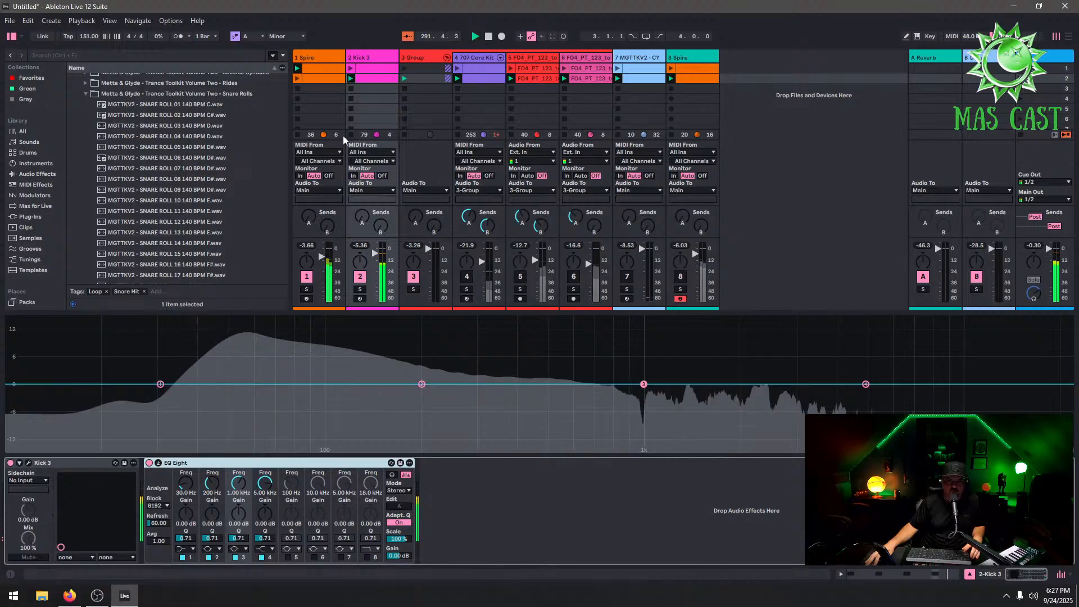
{"action": "left_click", "coordinate": [148, 462]}
{"action": "right_click", "coordinate": [197, 464]}
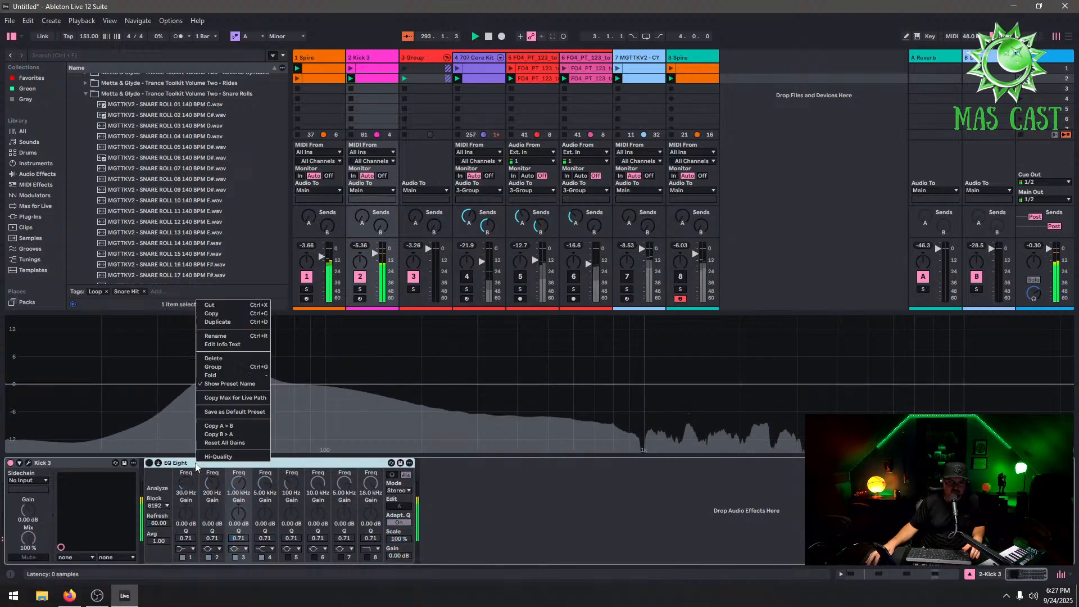
{"action": "left_click", "coordinate": [214, 357]}
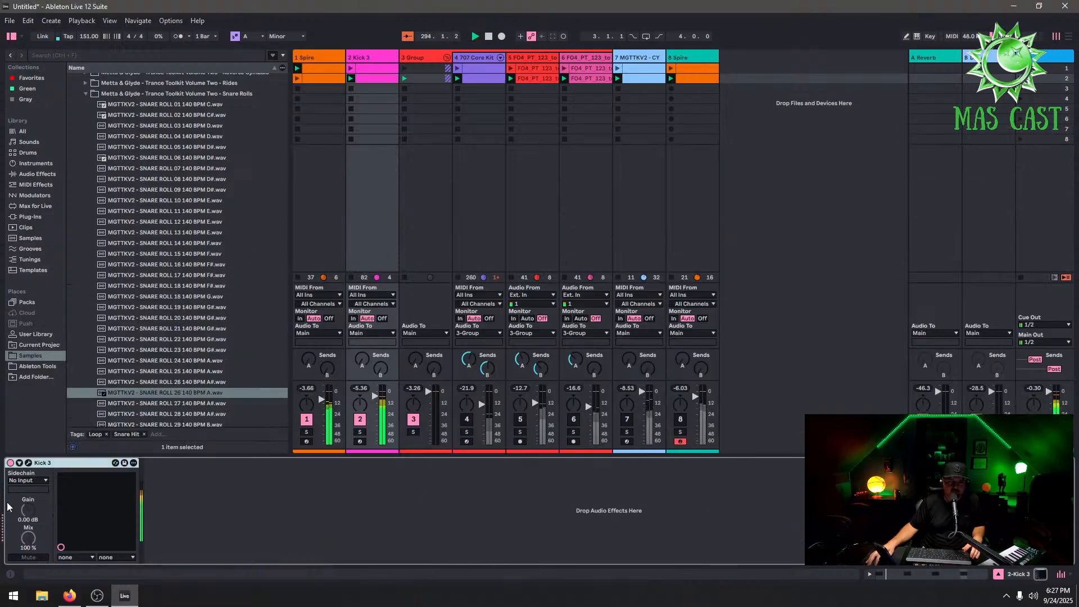
Open the Kick 3 plugin and load the Psy Trance 01 factory preset from the Psy Trance bank
{"action": "left_click", "coordinate": [29, 463]}
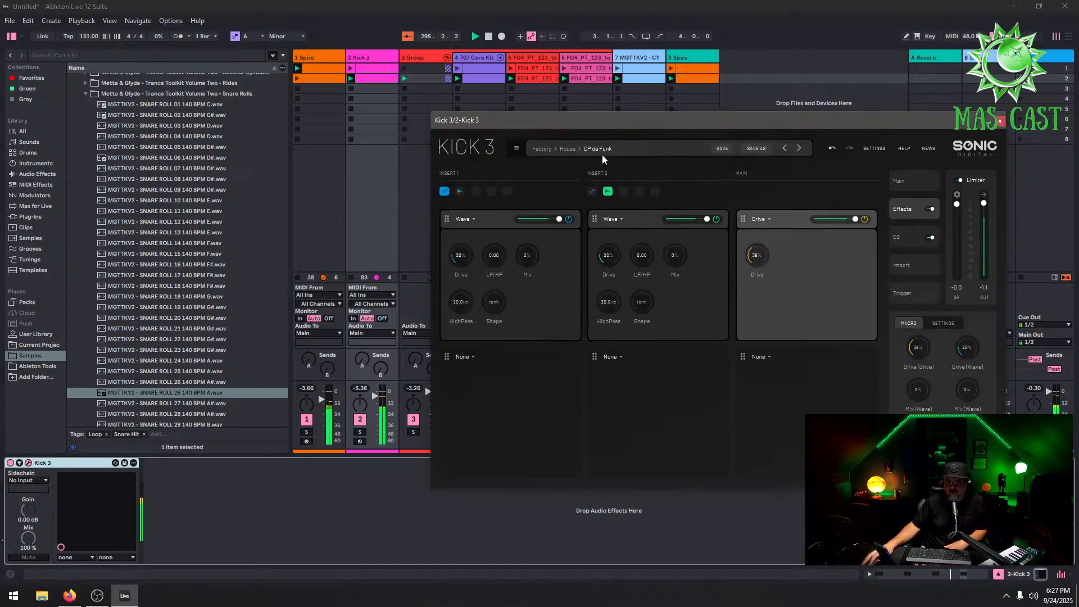
{"action": "left_click", "coordinate": [569, 148]}
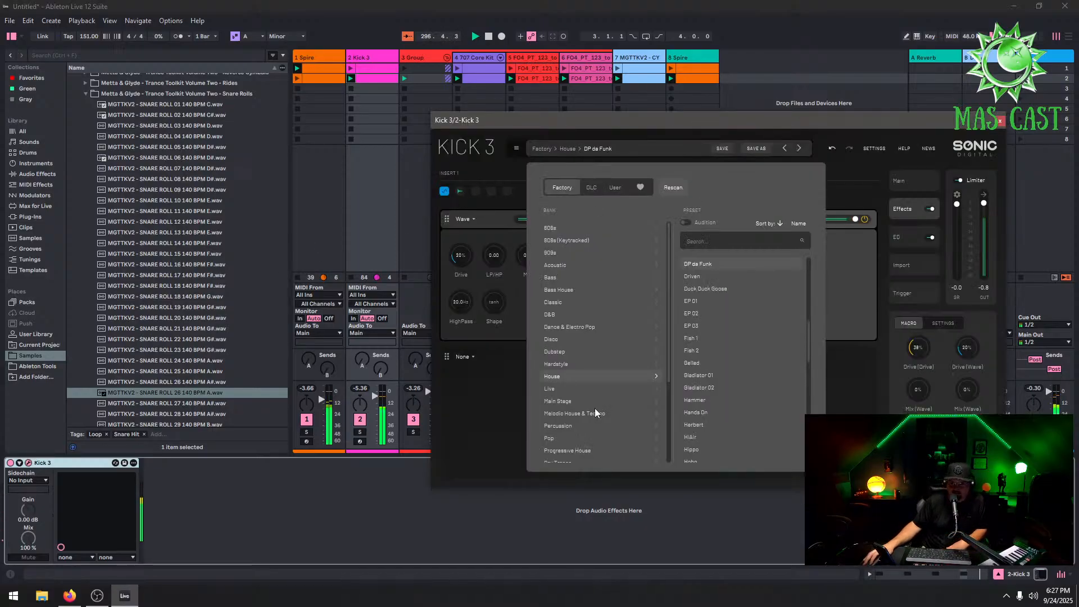
{"action": "scroll", "coordinate": [594, 408], "scroll_direction": "down", "scroll_amount": 3}
{"action": "left_click", "coordinate": [578, 345]}
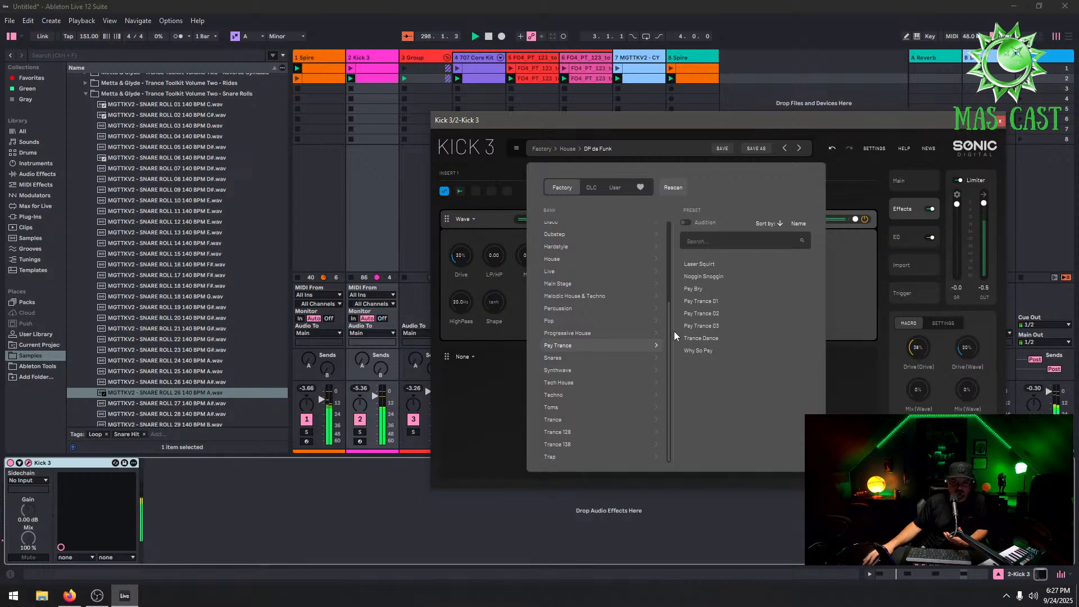
{"action": "left_click", "coordinate": [708, 290]}
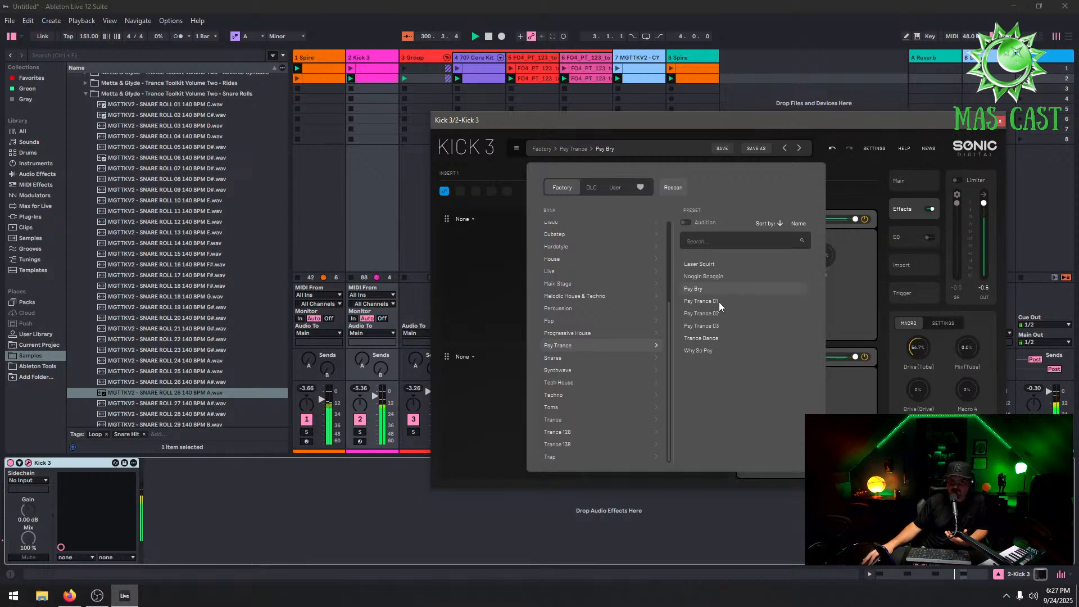
{"action": "left_click", "coordinate": [719, 301]}
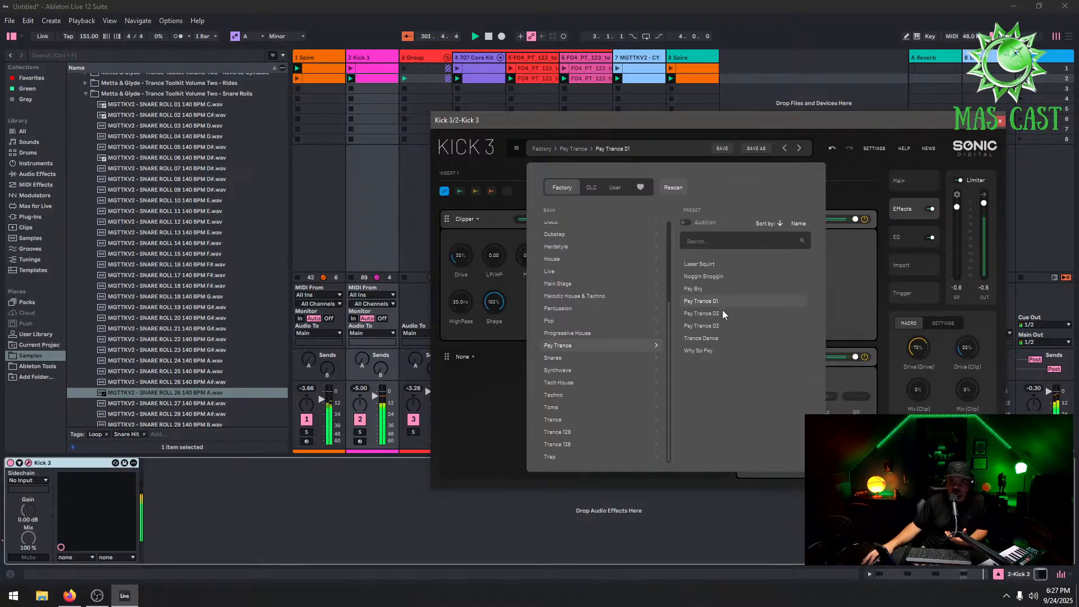
{"action": "left_click", "coordinate": [858, 174]}
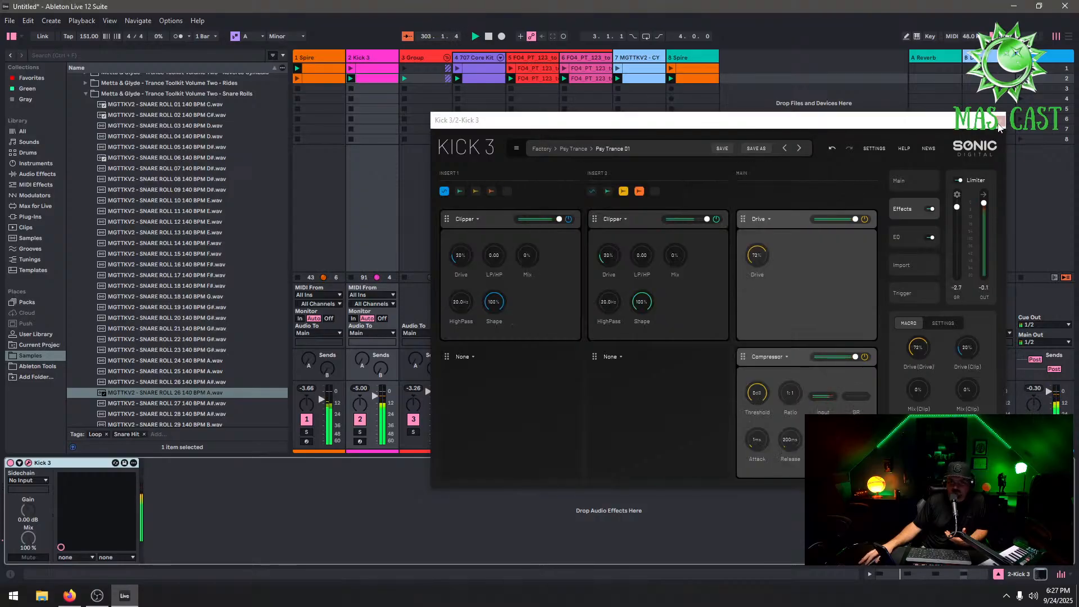
{"action": "left_click", "coordinate": [999, 124]}
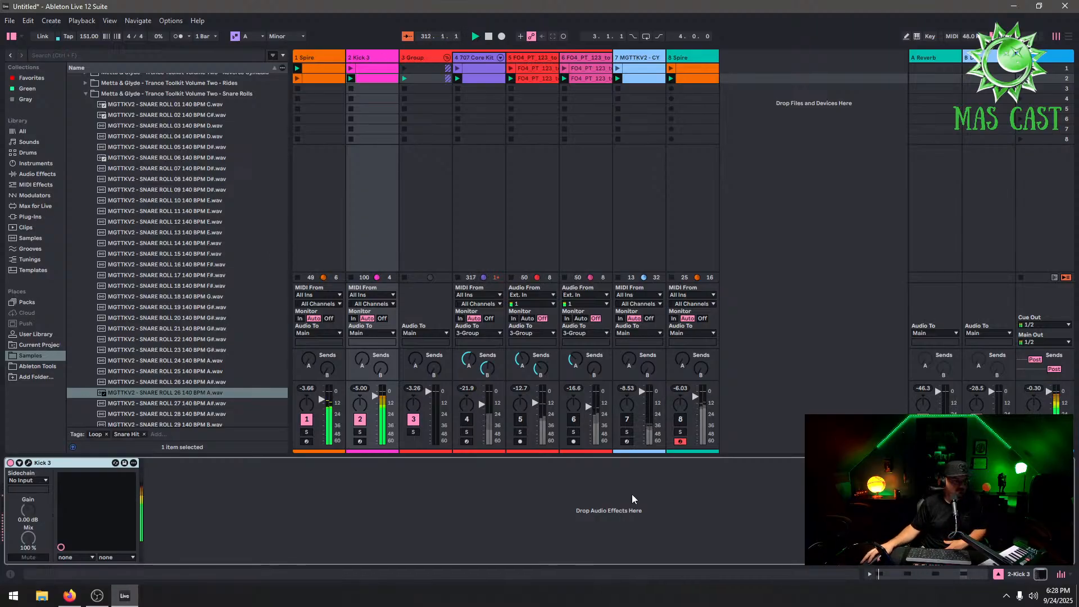
Open Spire on the 1 Spire track and step through the next bass presets one by one
{"action": "left_click", "coordinate": [323, 58]}
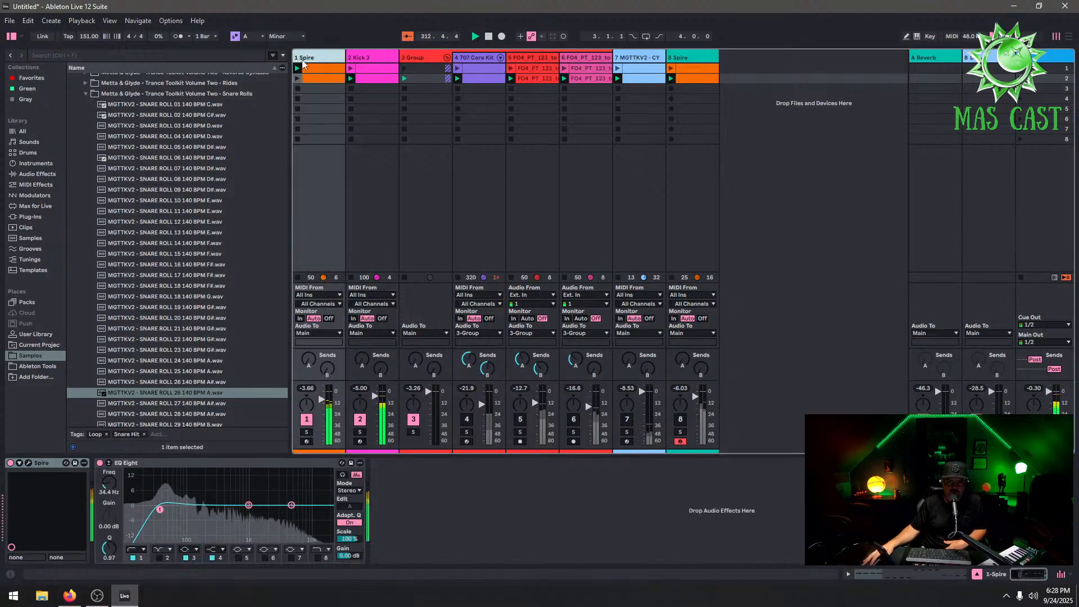
{"action": "left_click", "coordinate": [28, 463]}
{"action": "left_click", "coordinate": [489, 106]}
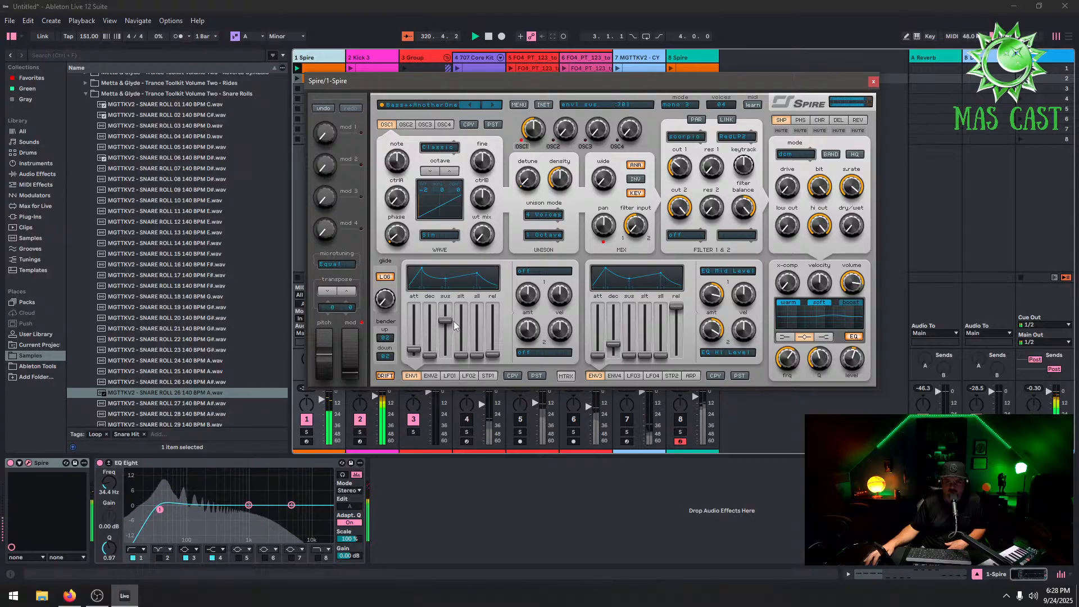
{"action": "left_click", "coordinate": [492, 105]}
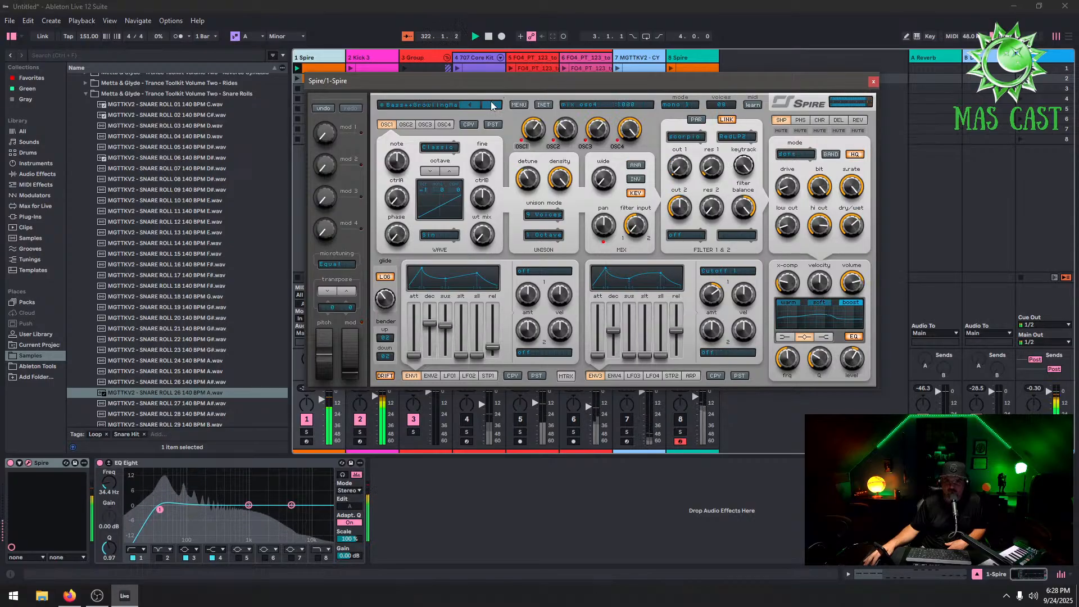
{"action": "left_click", "coordinate": [493, 107]}
{"action": "left_click", "coordinate": [492, 106]}
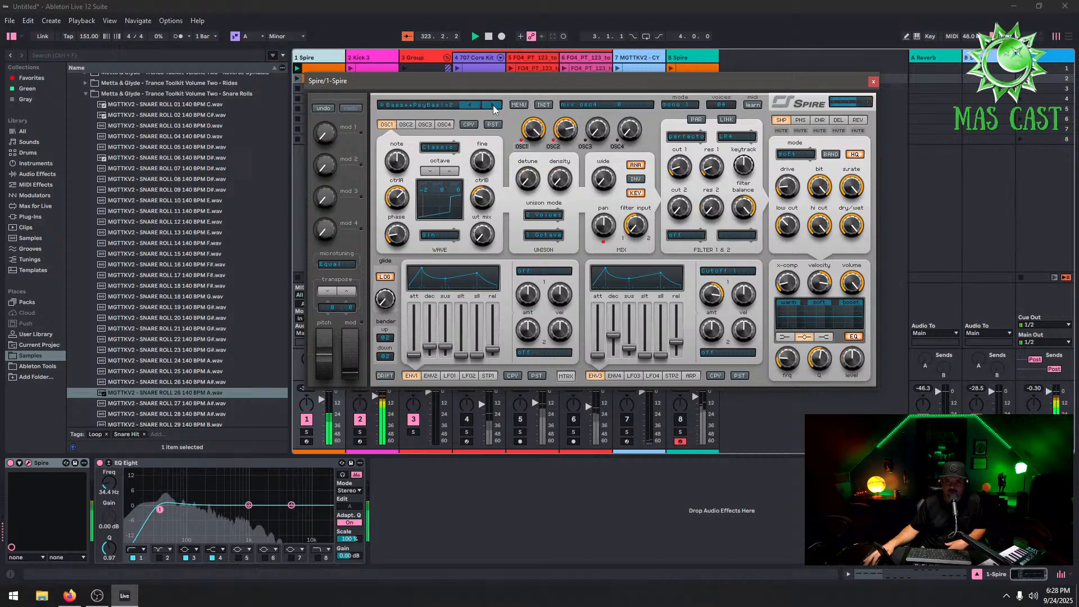
Step through more Spire presets, then audition lead and pluck presets from District of Sound's Elements Trance 2 bank
{"action": "left_click", "coordinate": [492, 106]}
{"action": "left_click", "coordinate": [493, 106]}
{"action": "left_click", "coordinate": [492, 106]}
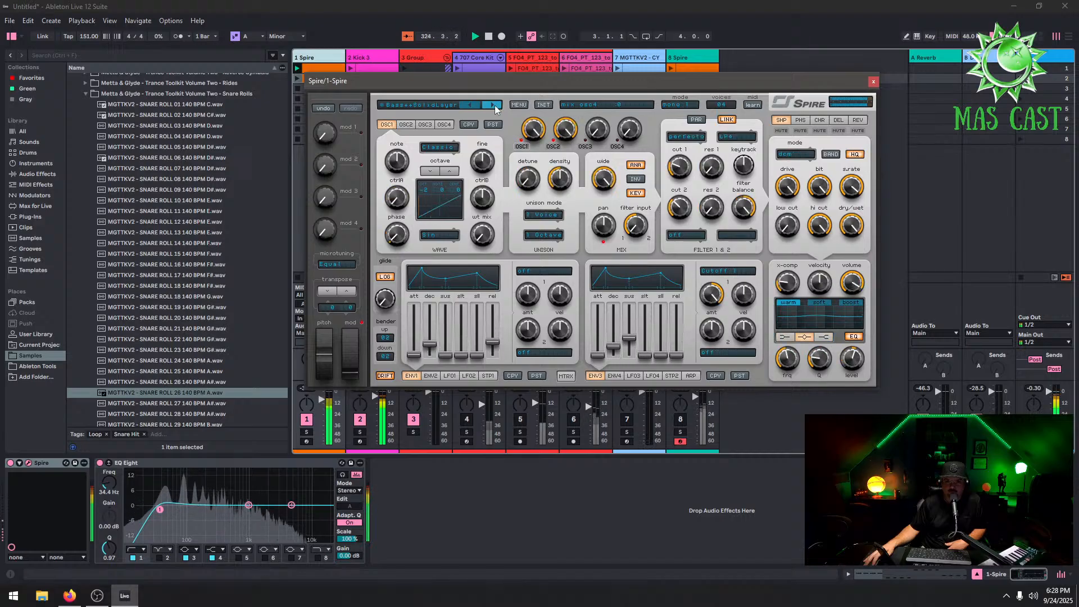
{"action": "left_click", "coordinate": [434, 104]}
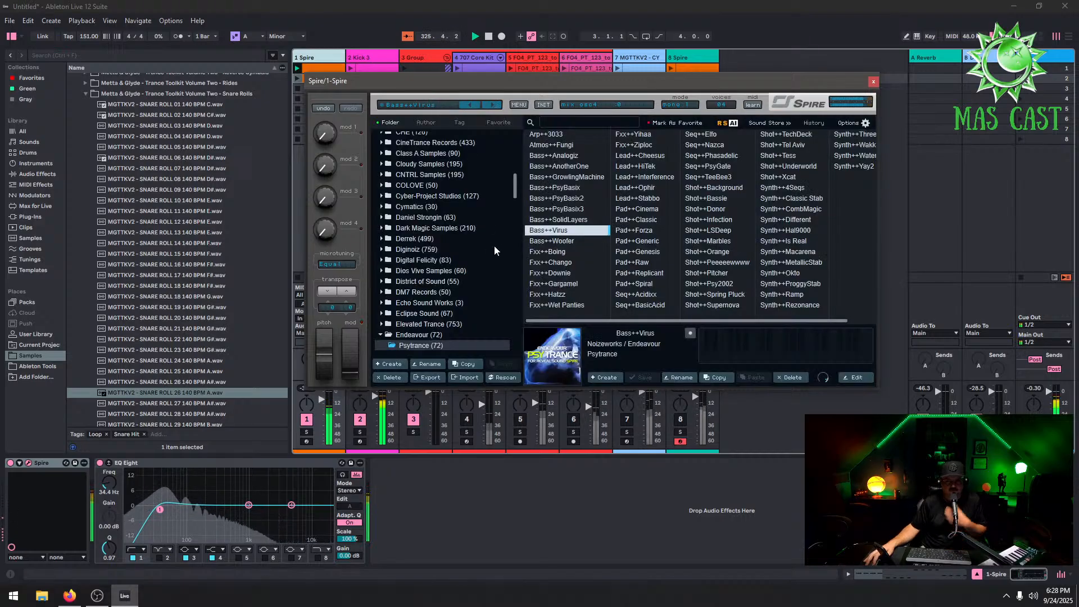
{"action": "left_click", "coordinate": [382, 282]}
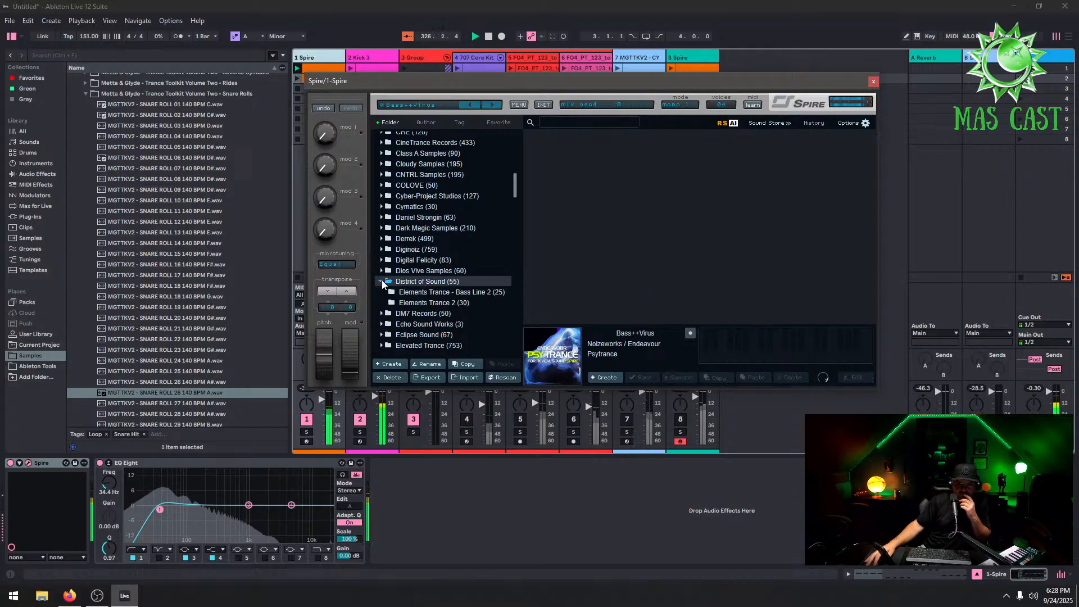
{"action": "left_click", "coordinate": [444, 302]}
{"action": "left_click", "coordinate": [554, 220]}
{"action": "left_click", "coordinate": [559, 147]}
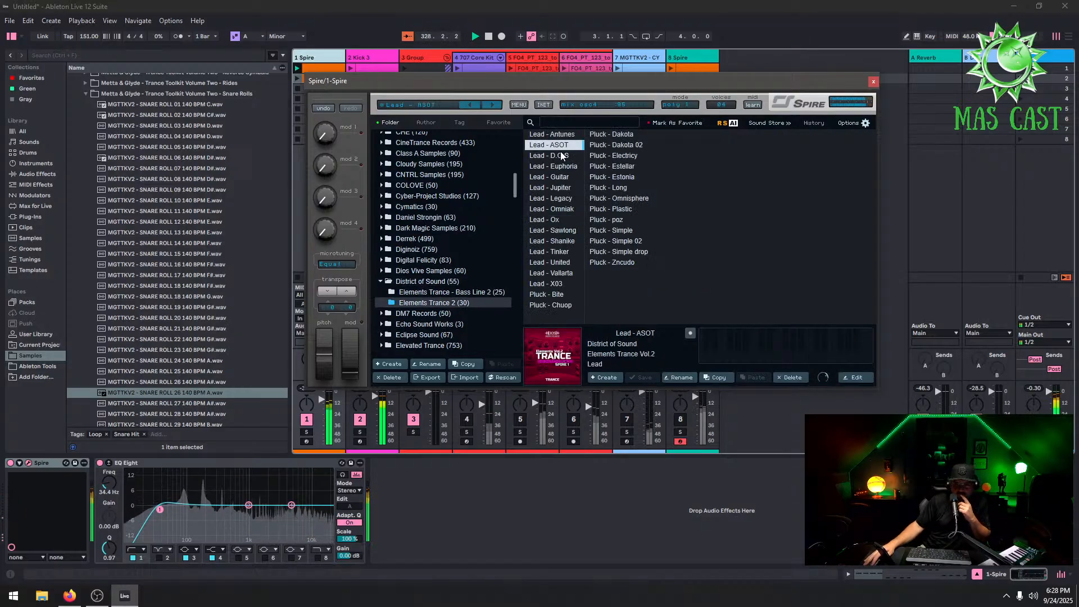
{"action": "left_click", "coordinate": [610, 168]}
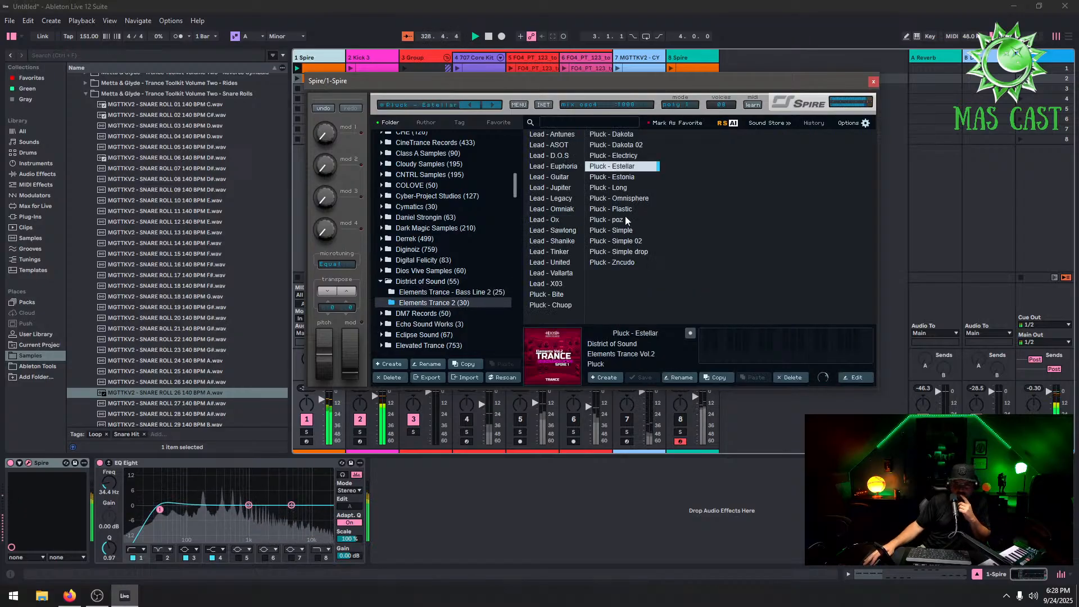
{"action": "left_click", "coordinate": [613, 252]}
Open Cyber-Project Studios' Electricity bank and audition its pluck and bassline presets up to DCM Bassline BA
{"action": "left_click", "coordinate": [454, 197]}
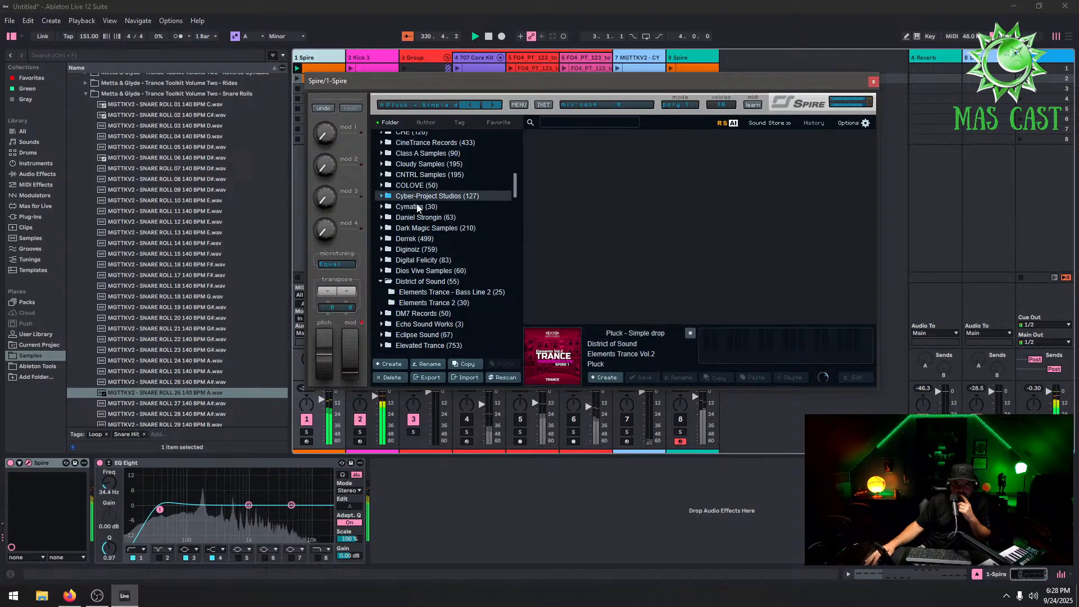
{"action": "left_click", "coordinate": [382, 197]}
{"action": "left_click", "coordinate": [421, 207]}
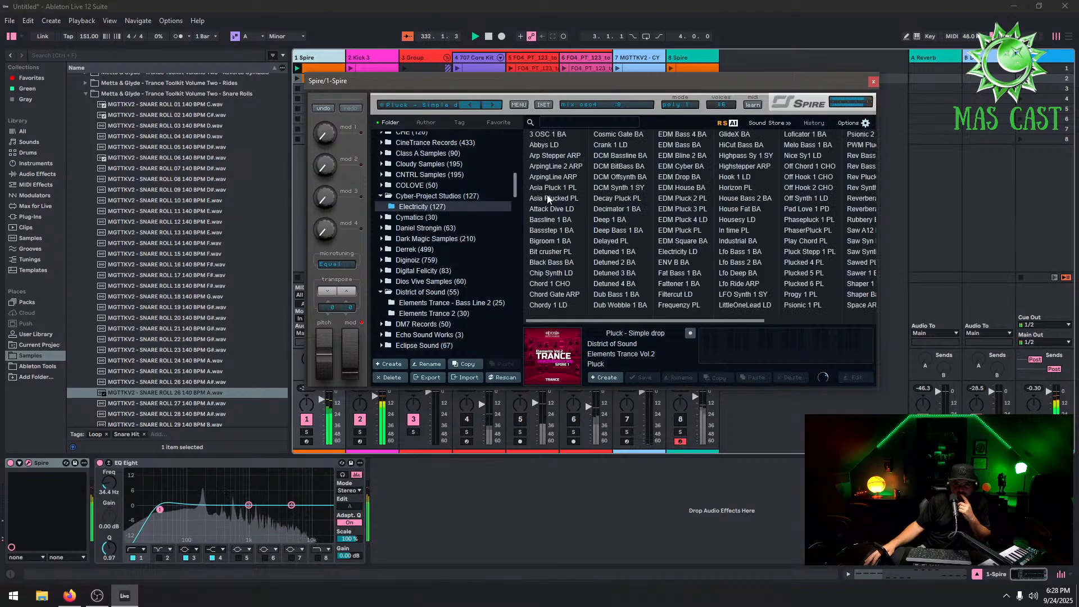
{"action": "left_click", "coordinate": [578, 253]}
{"action": "left_click", "coordinate": [579, 264]}
{"action": "left_click", "coordinate": [608, 166]}
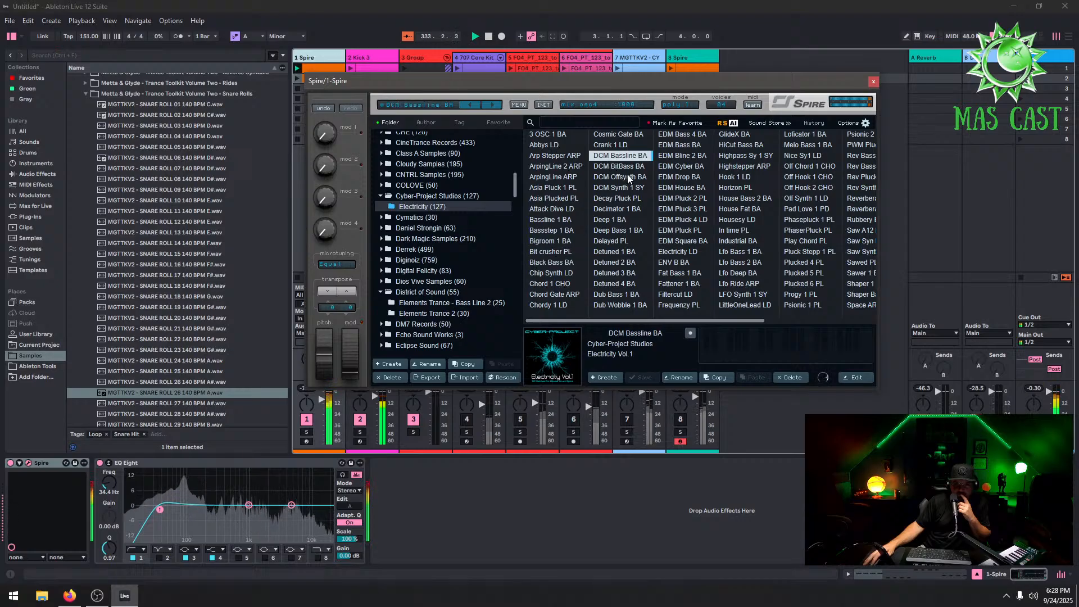
Audition further Electricity presets from DCM Synth 1 SY through Dub Wobble 1 BA, ending on Arp Stepper ARP
{"action": "left_click", "coordinate": [639, 188]}
{"action": "left_click", "coordinate": [643, 200]}
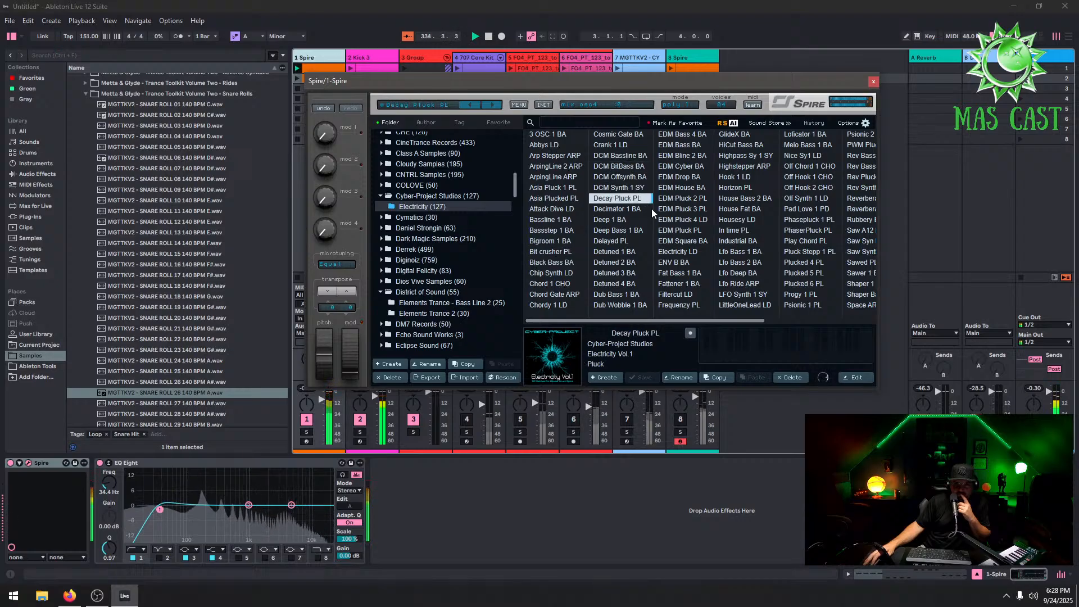
{"action": "left_click", "coordinate": [647, 212]}
{"action": "left_click", "coordinate": [643, 223]}
{"action": "left_click", "coordinate": [645, 231]}
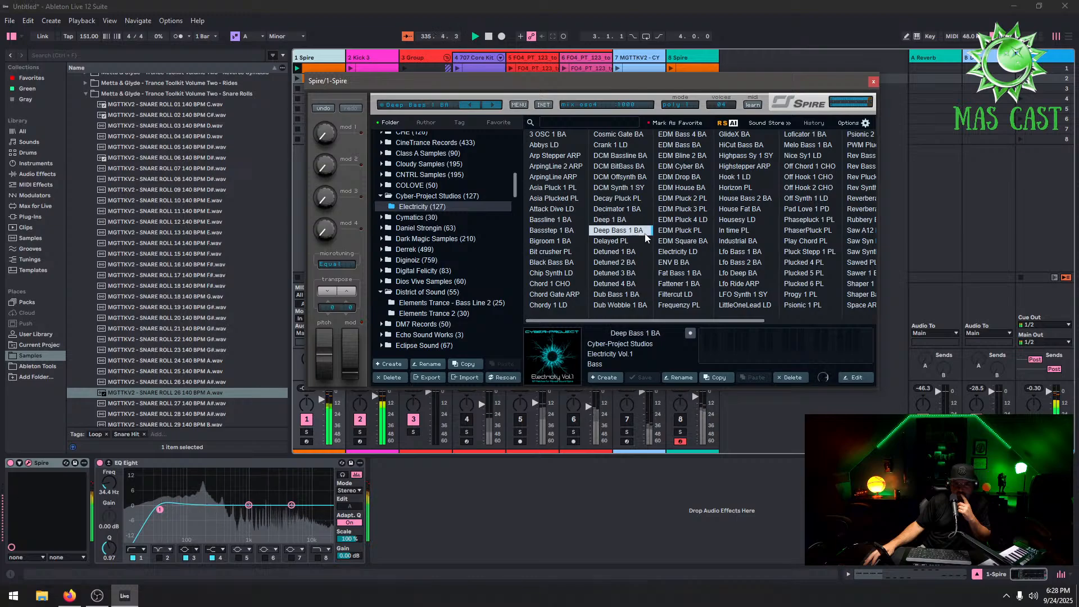
{"action": "left_click", "coordinate": [645, 264]}
{"action": "left_click", "coordinate": [639, 284]}
{"action": "left_click", "coordinate": [648, 305]}
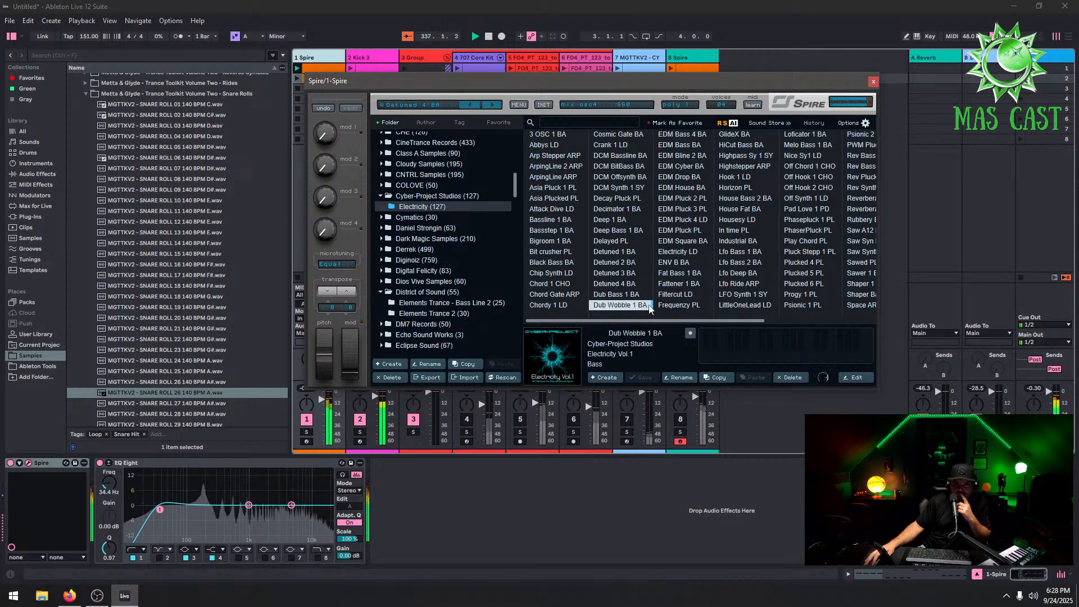
{"action": "left_click", "coordinate": [562, 155]}
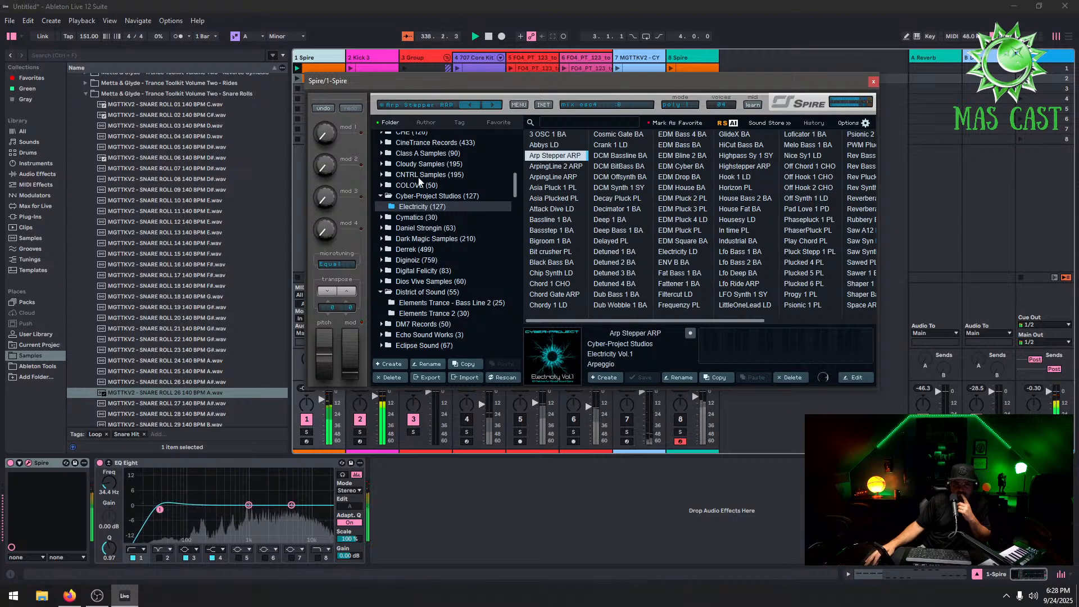
Load BASS 3 from CNTRL Samples' Progressive Anthems bank after auditioning BASS 1–5, then raise the EQ Eight low cut to about 90 Hz
{"action": "left_click", "coordinate": [386, 176]}
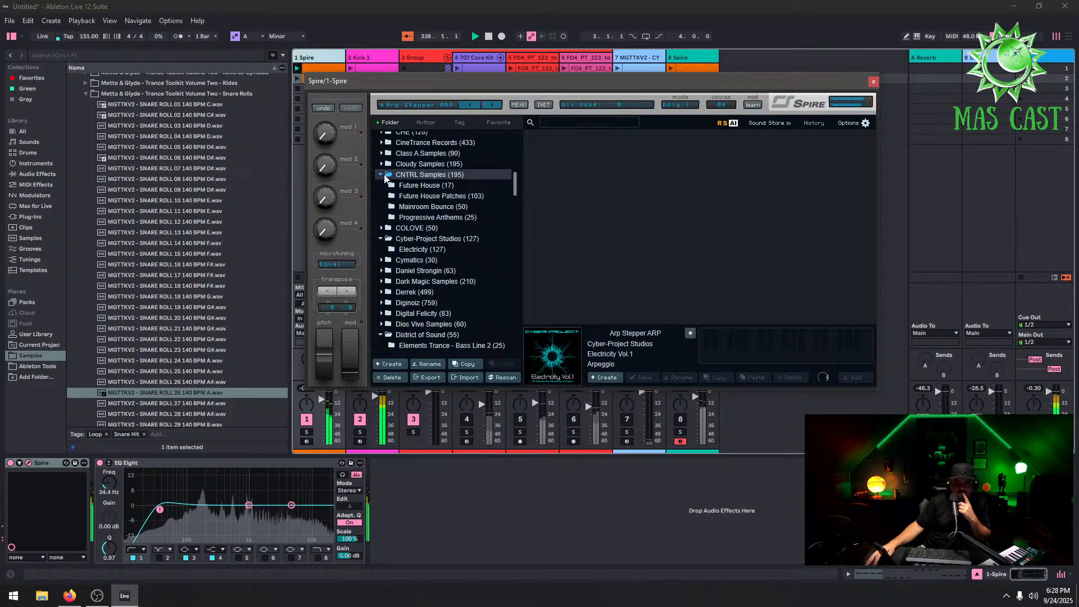
{"action": "left_click", "coordinate": [449, 218]}
{"action": "left_click", "coordinate": [552, 166]}
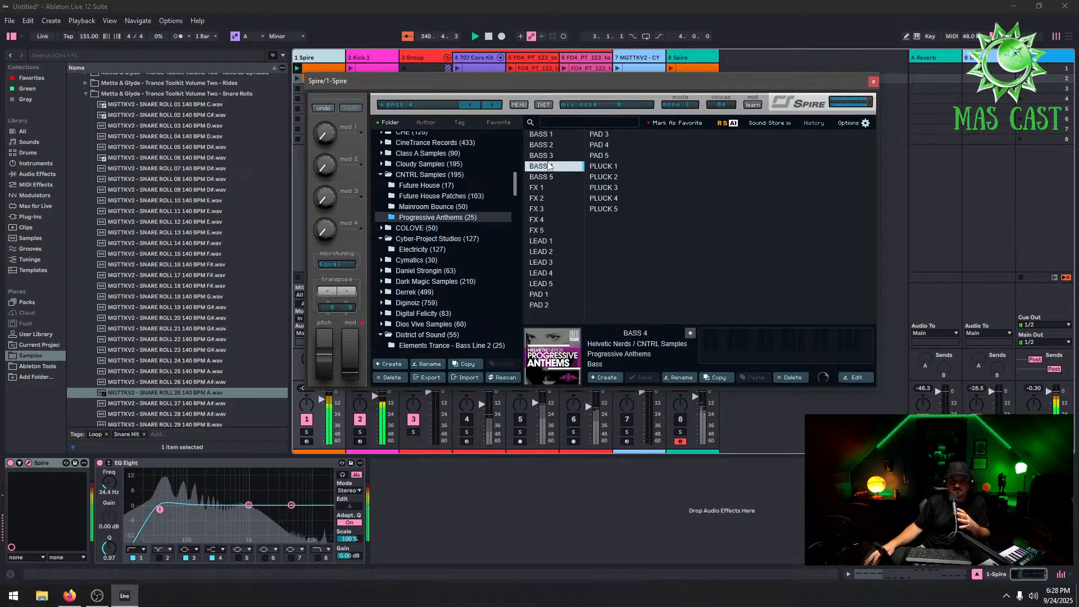
{"action": "left_click", "coordinate": [560, 156]}
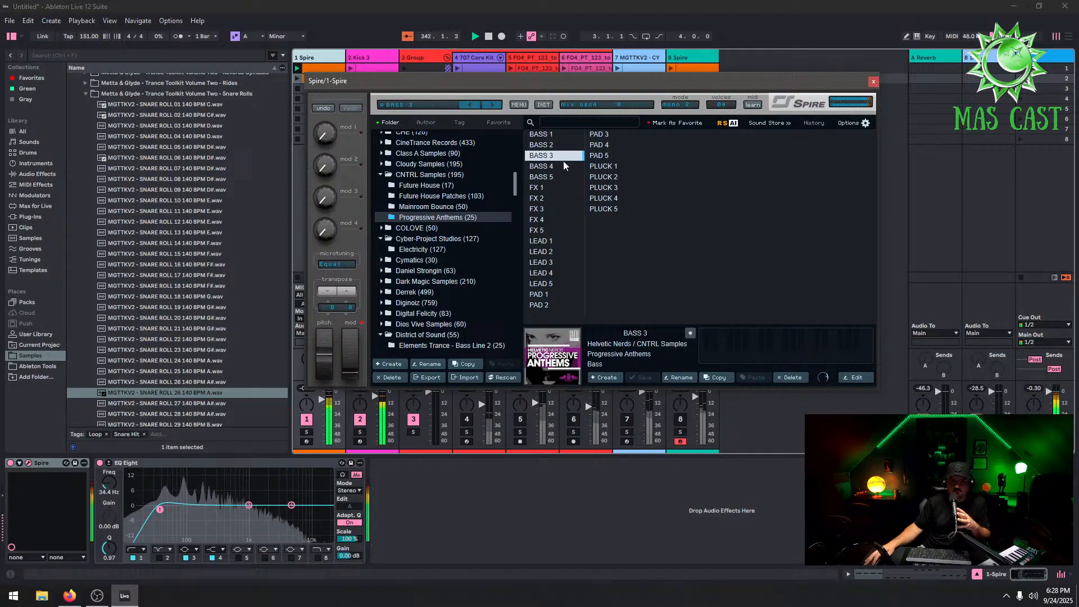
{"action": "left_click", "coordinate": [558, 145]}
{"action": "left_click", "coordinate": [563, 177]}
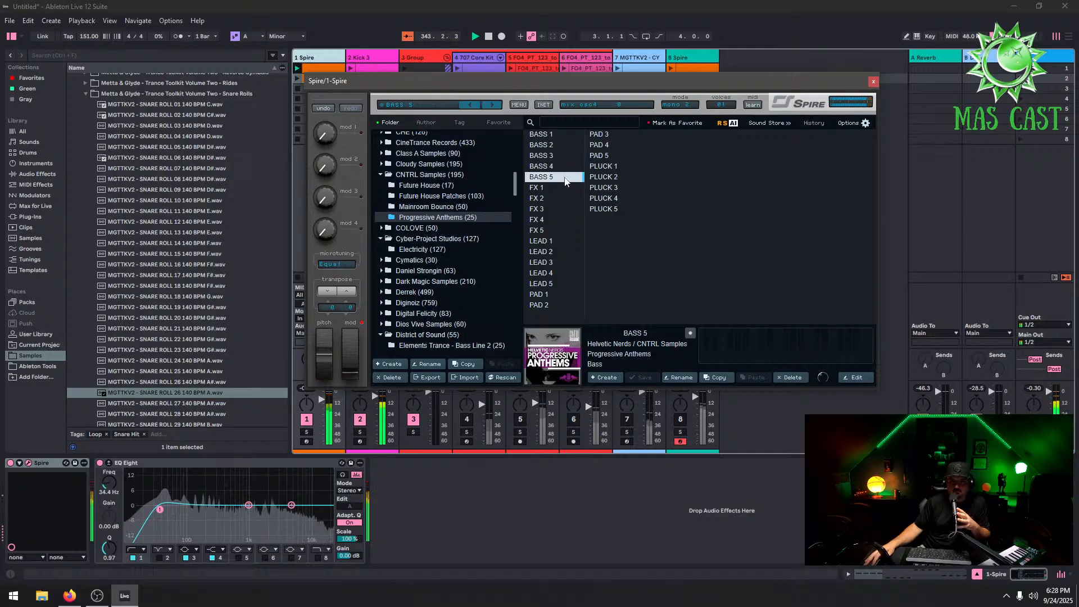
{"action": "left_click", "coordinate": [552, 136]}
{"action": "left_click", "coordinate": [554, 144]}
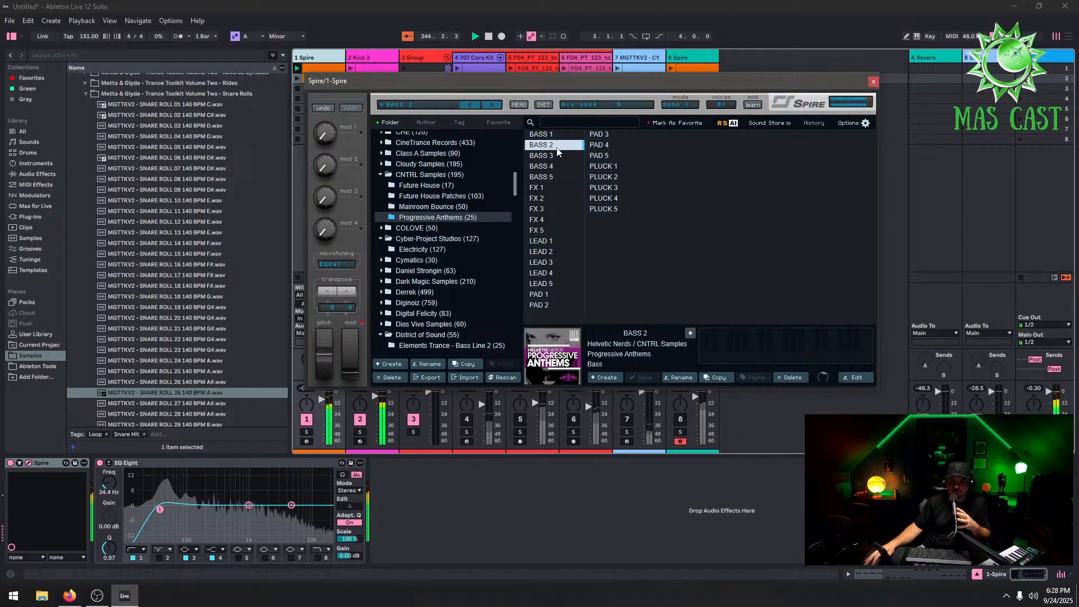
{"action": "left_click", "coordinate": [562, 158]}
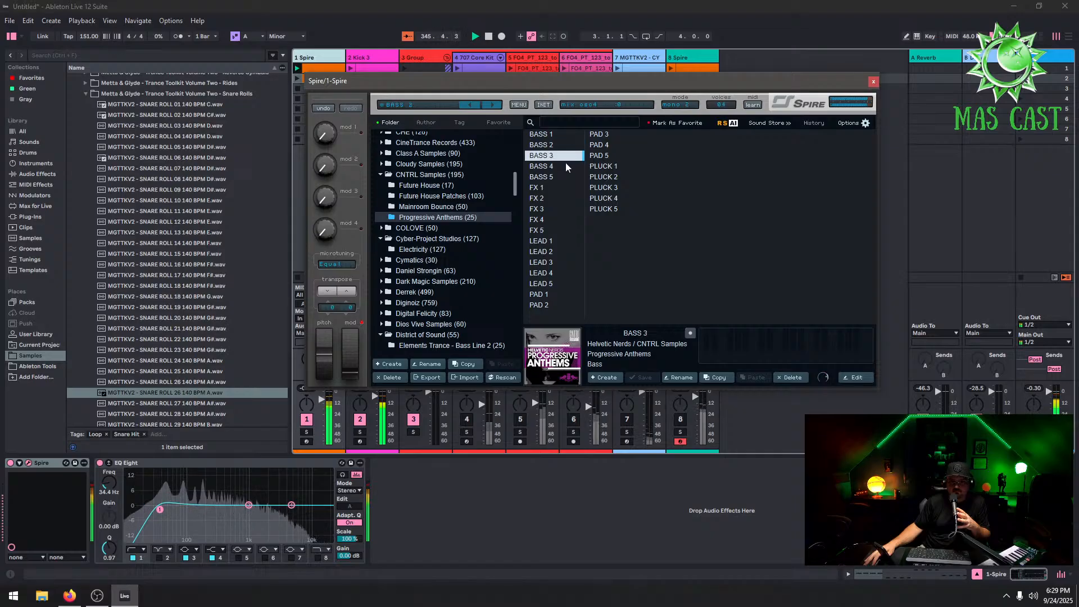
{"action": "left_click", "coordinate": [873, 82]}
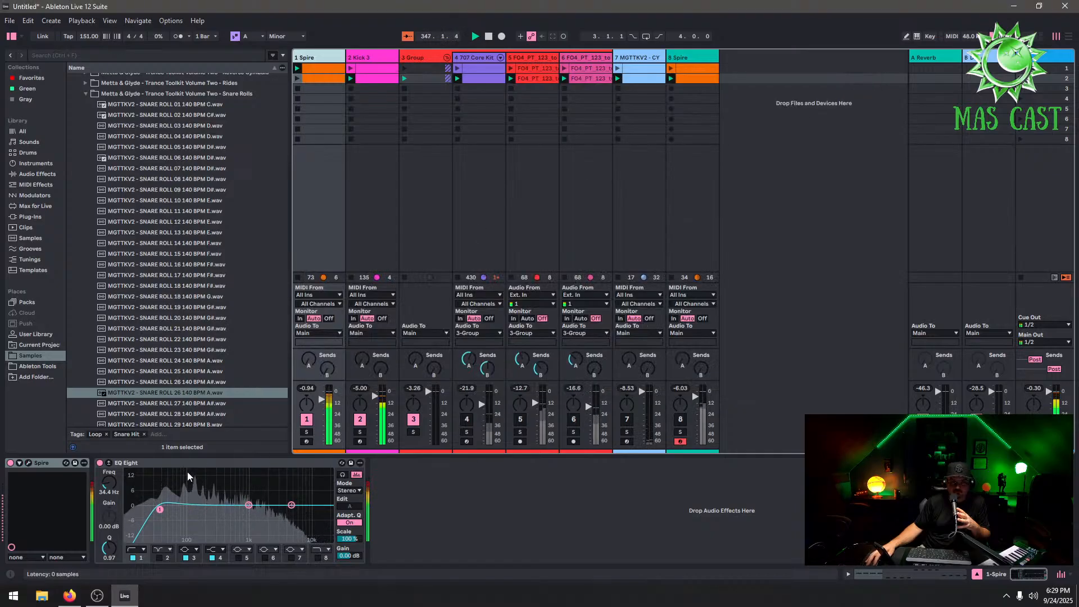
{"action": "left_click_drag", "start_coordinate": [159, 512], "coordinate": [186, 511]}
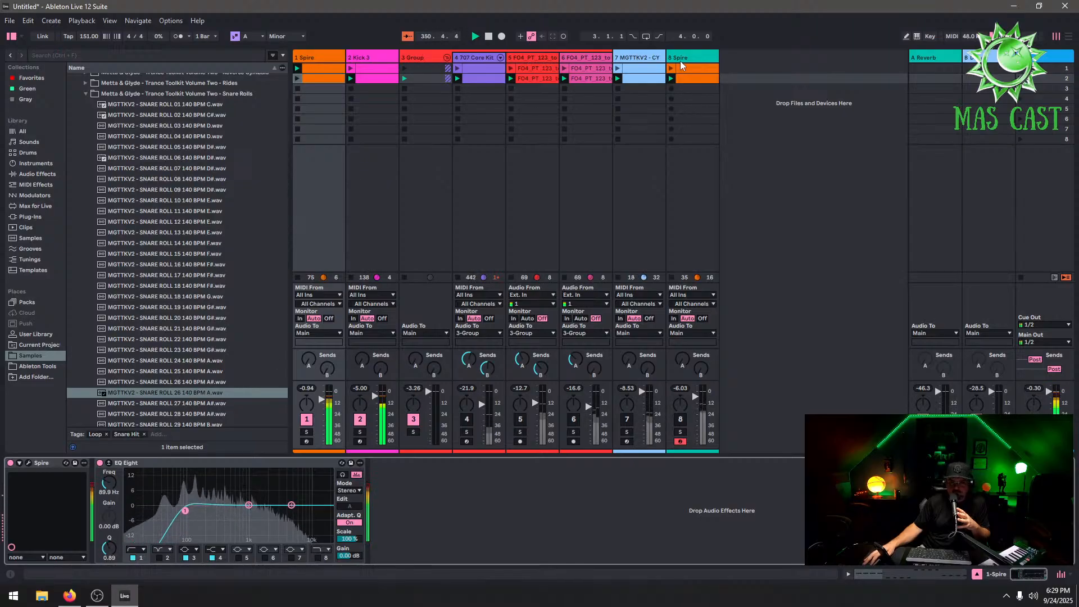
Delete the 3 Group track together with its grouped kit and loop tracks
{"action": "left_click", "coordinate": [476, 58]}
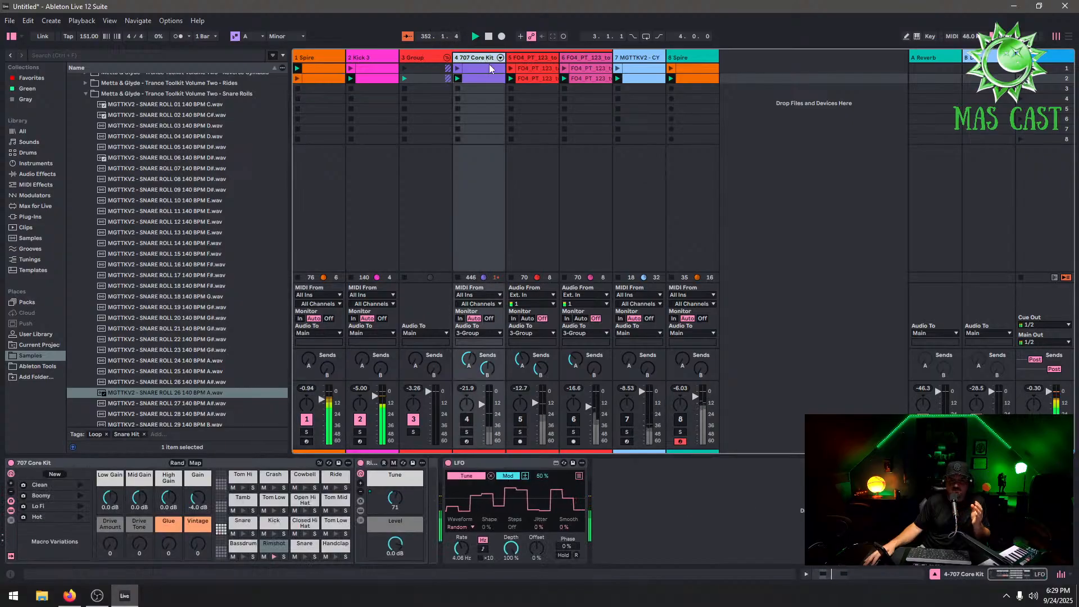
{"action": "right_click", "coordinate": [477, 58]}
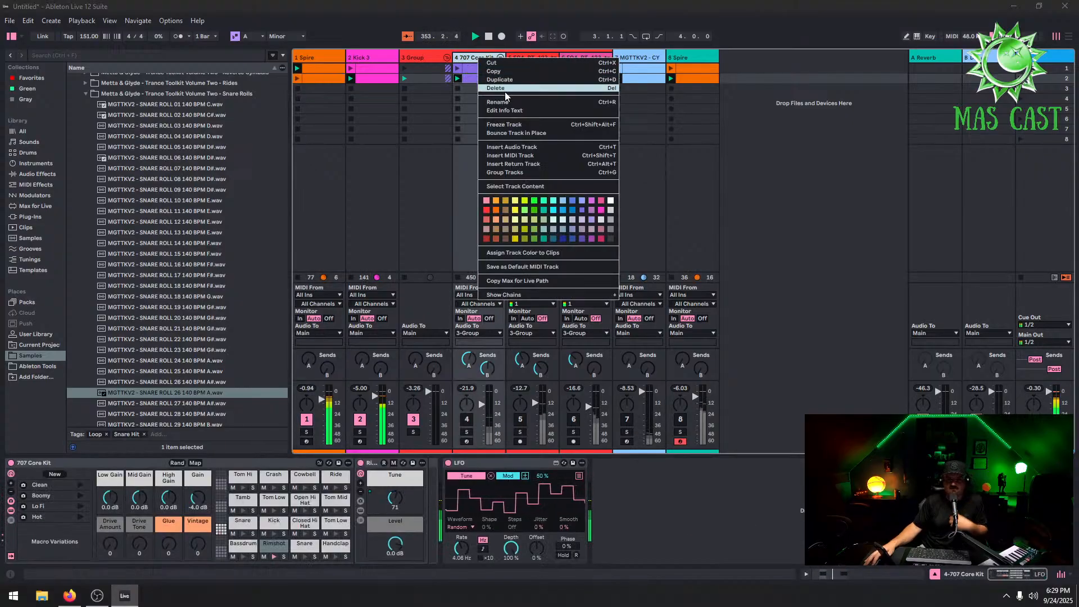
{"action": "key", "text": "Escape"}
{"action": "right_click", "coordinate": [424, 53]}
{"action": "key", "text": "Escape"}
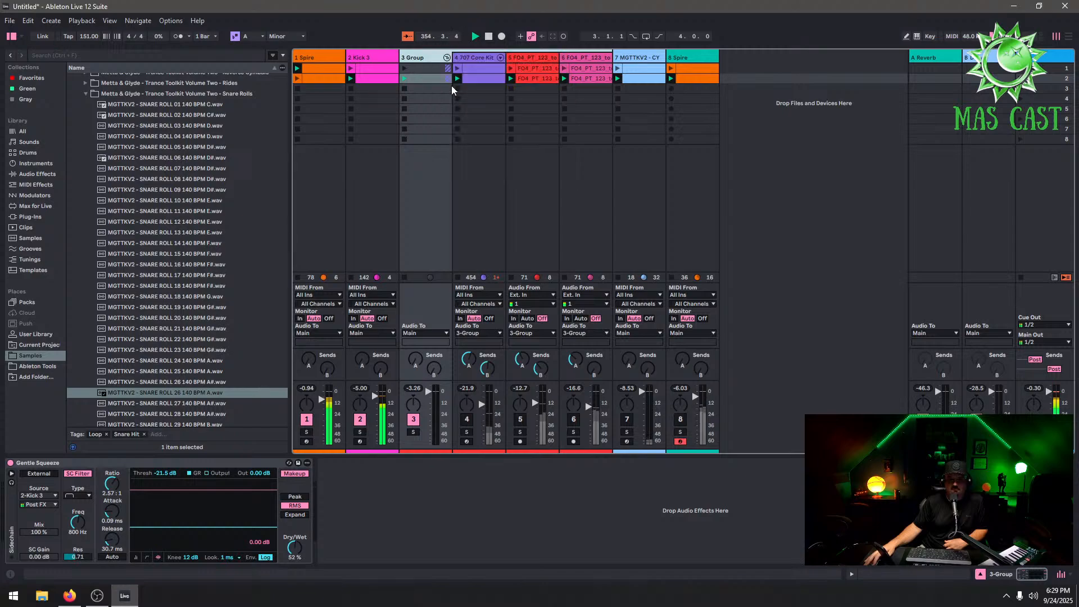
{"action": "key", "text": "Delete"}
Delete the second clip on the 4 Spire track
{"action": "left_click", "coordinate": [465, 54]}
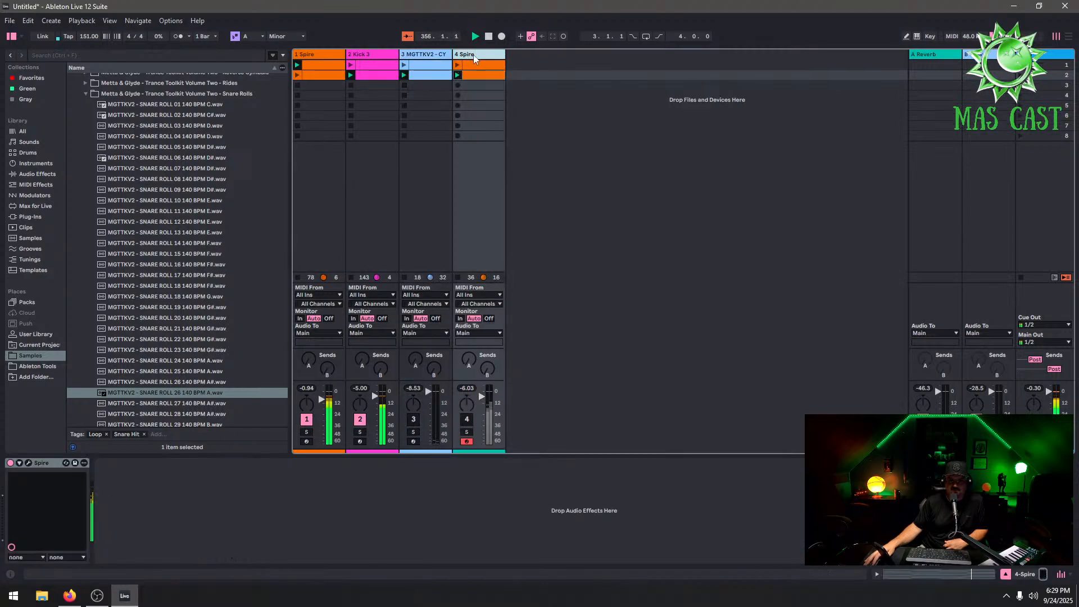
{"action": "right_click", "coordinate": [487, 74]}
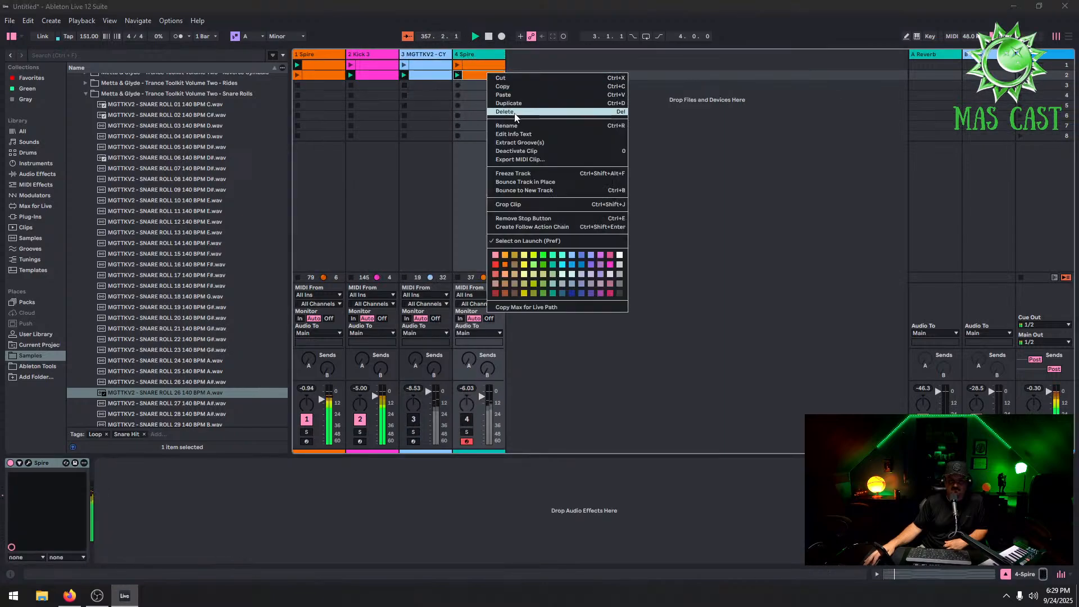
{"action": "left_click", "coordinate": [505, 111]}
Open the 4 Spire clip and reduce its first chord to a single F#3 note
{"action": "left_click", "coordinate": [491, 64]}
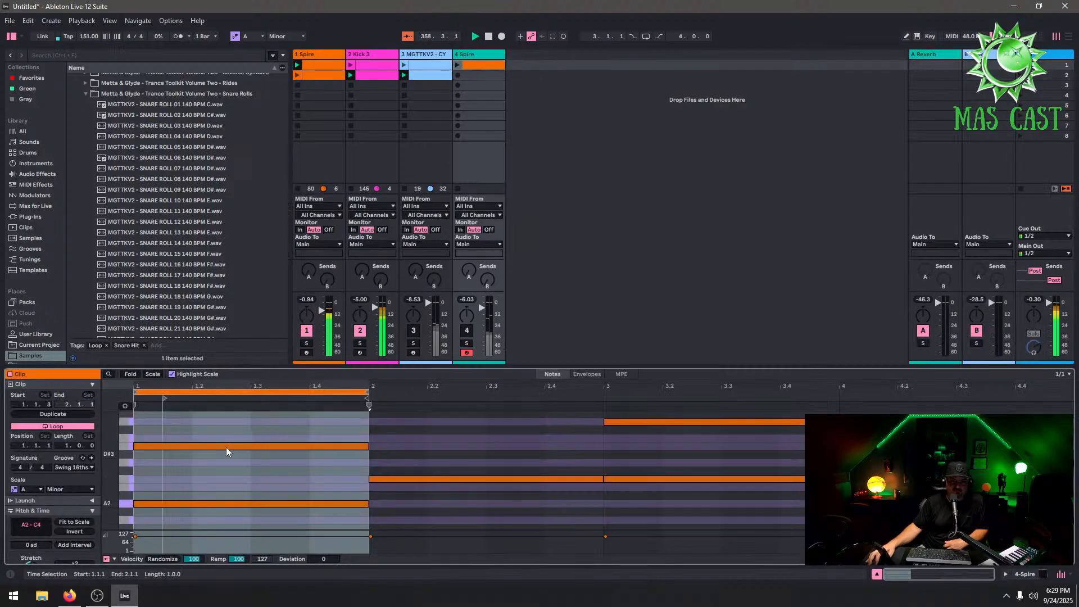
{"action": "left_click_drag", "start_coordinate": [385, 369], "coordinate": [385, 49]}
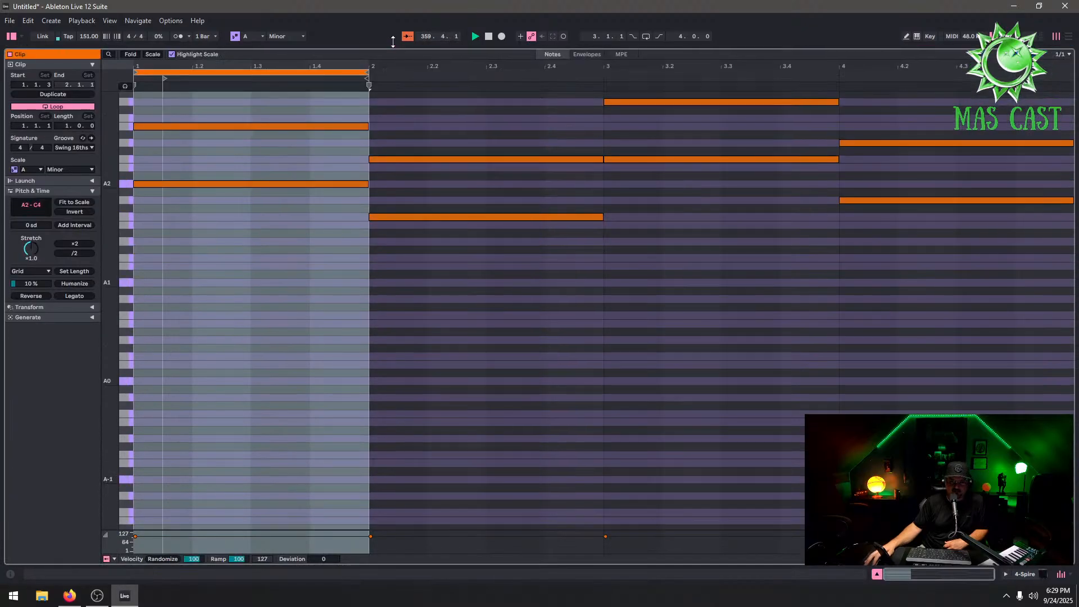
{"action": "left_click_drag", "start_coordinate": [238, 183], "coordinate": [230, 129]}
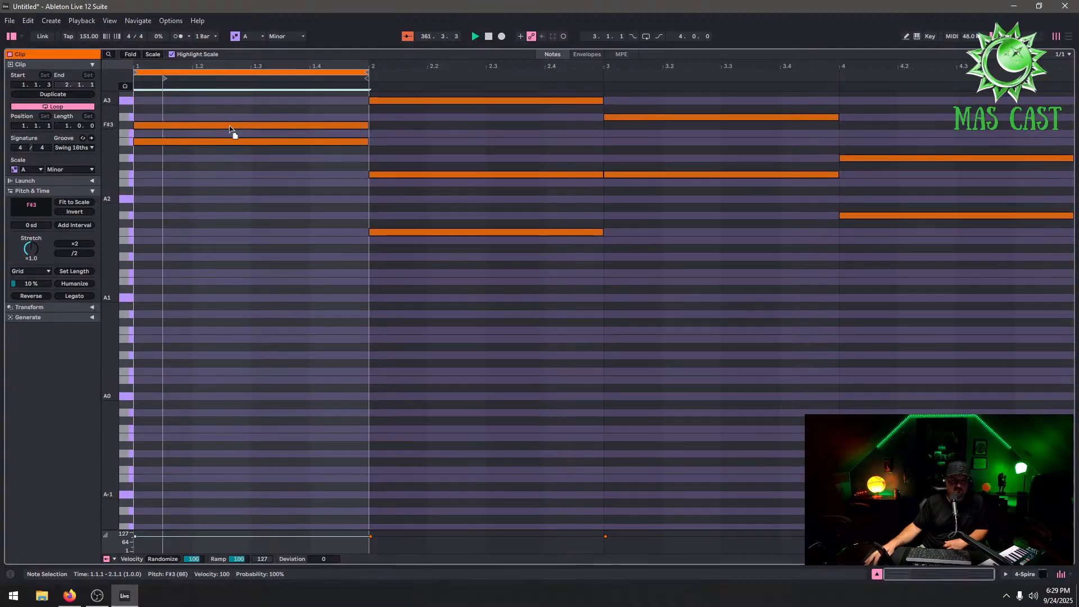
{"action": "double_click", "coordinate": [264, 140]}
{"action": "scroll", "coordinate": [282, 225], "scroll_direction": "up", "scroll_amount": 5}
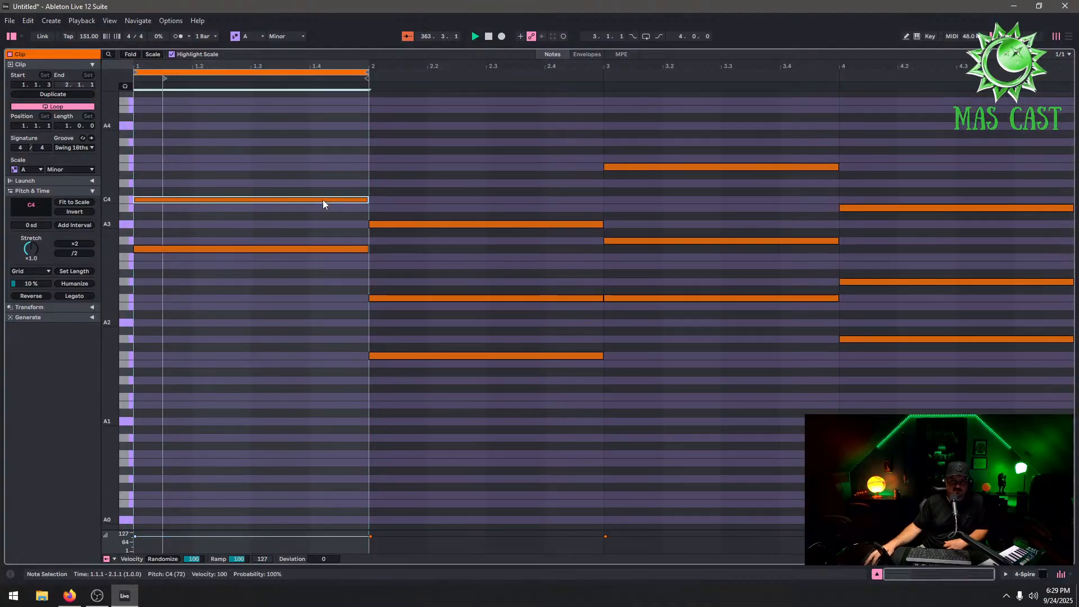
{"action": "double_click", "coordinate": [322, 200]}
{"action": "left_click_drag", "start_coordinate": [564, 51], "coordinate": [572, 244]}
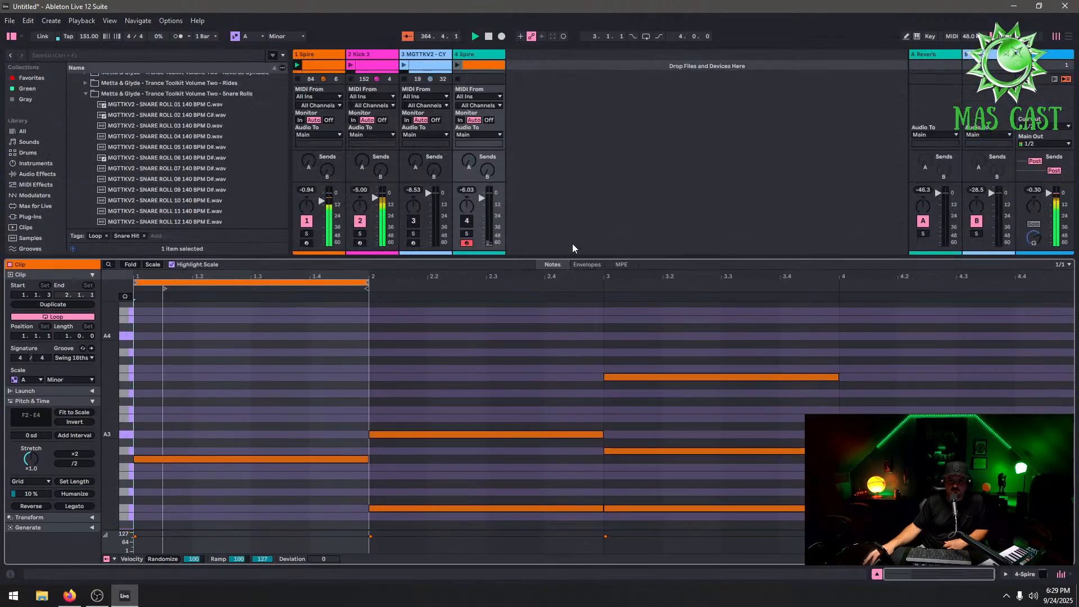
Load the ARP - Traffic preset from Alonso Sound's Rising Star 1 bank into Spire on the 4 Spire track
{"action": "left_click", "coordinate": [473, 55]}
{"action": "left_click", "coordinate": [458, 65]}
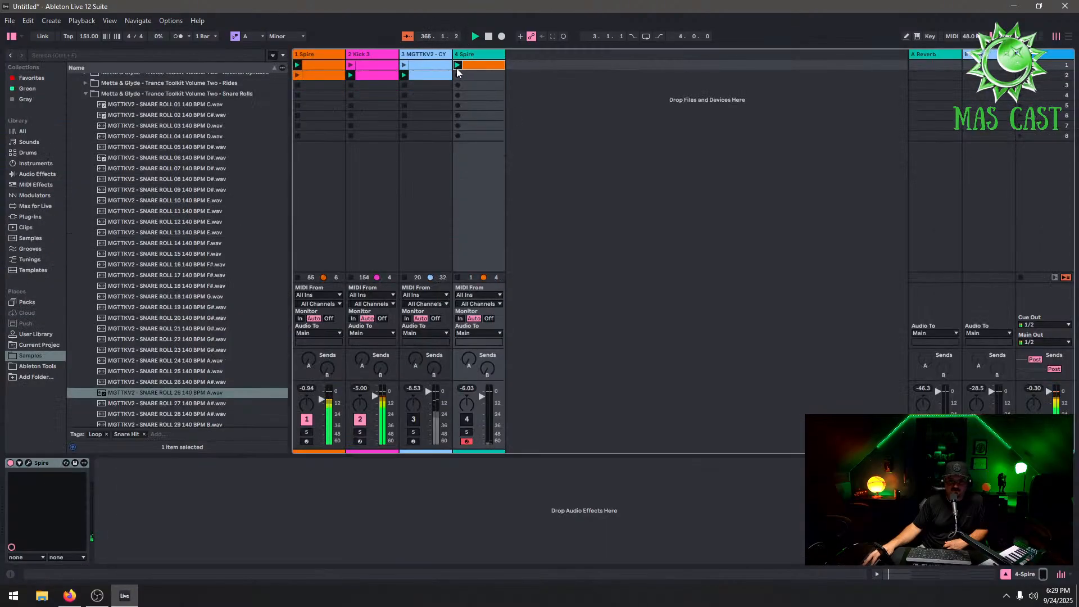
{"action": "left_click", "coordinate": [31, 461]}
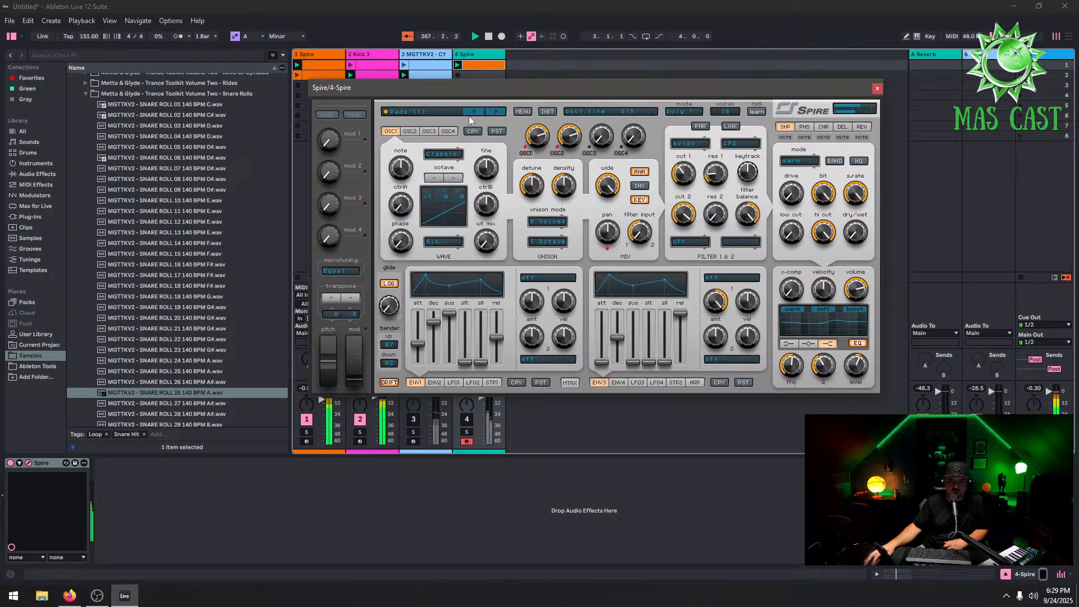
{"action": "left_click", "coordinate": [451, 111]}
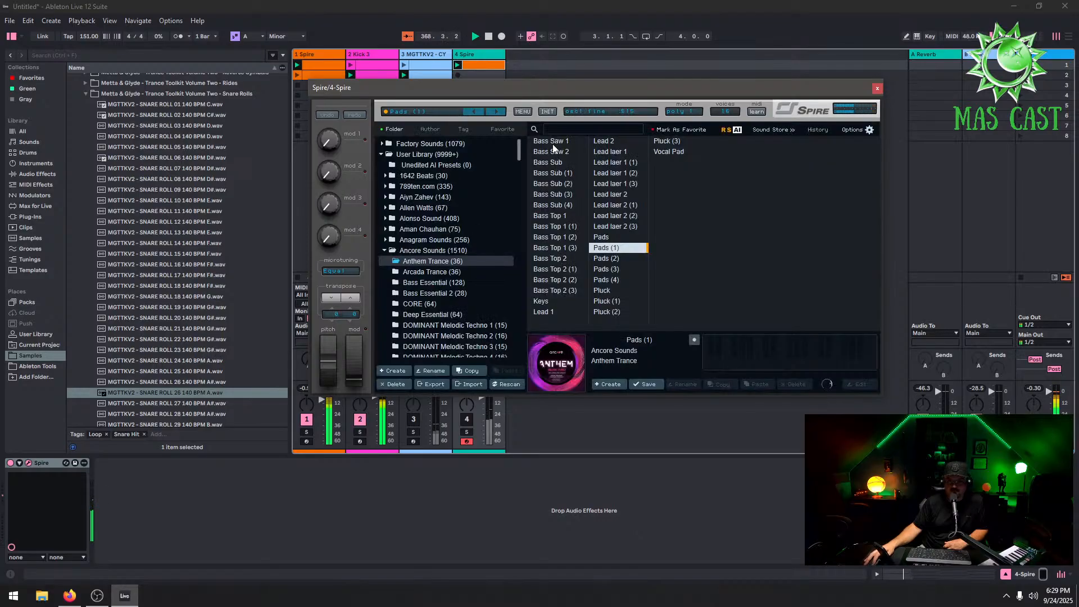
{"action": "left_click", "coordinate": [449, 209]}
{"action": "left_click", "coordinate": [445, 219]}
{"action": "left_click", "coordinate": [385, 208]}
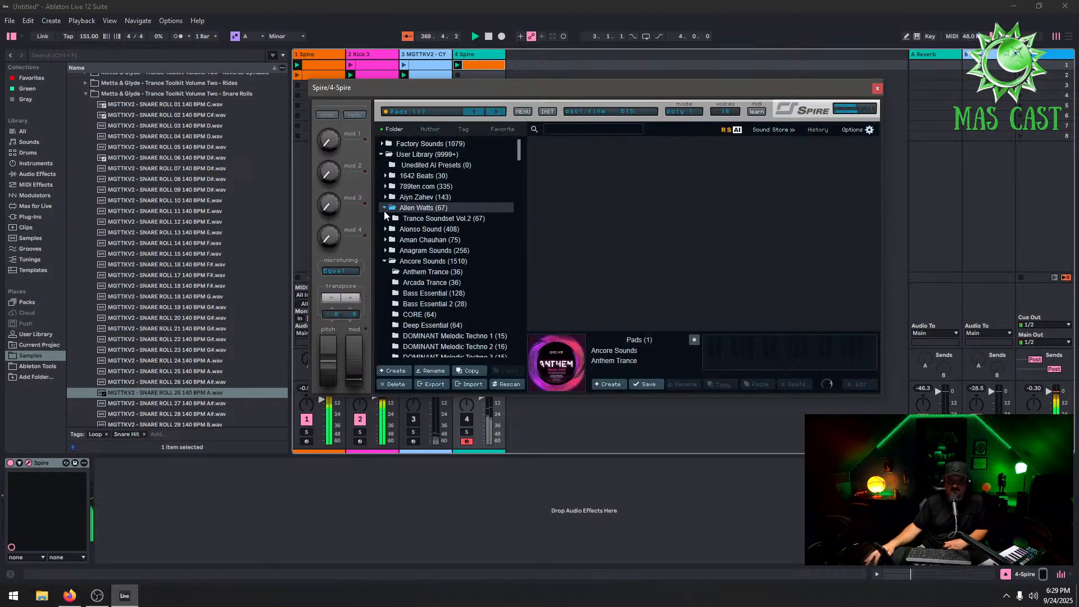
{"action": "left_click", "coordinate": [384, 230]}
{"action": "left_click", "coordinate": [425, 252]}
{"action": "left_click", "coordinate": [439, 271]}
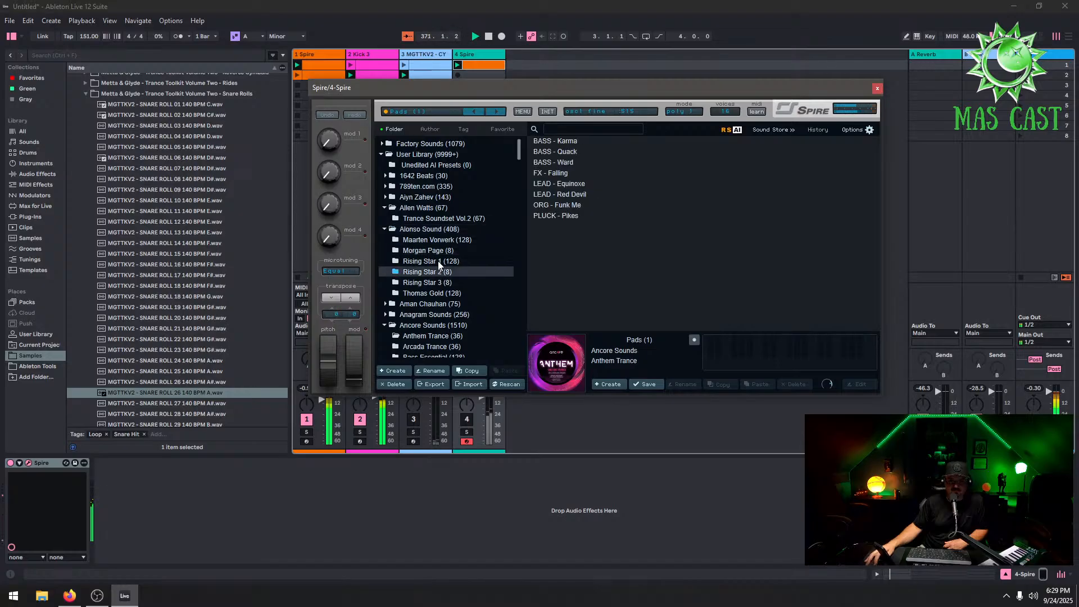
{"action": "left_click", "coordinate": [441, 261]}
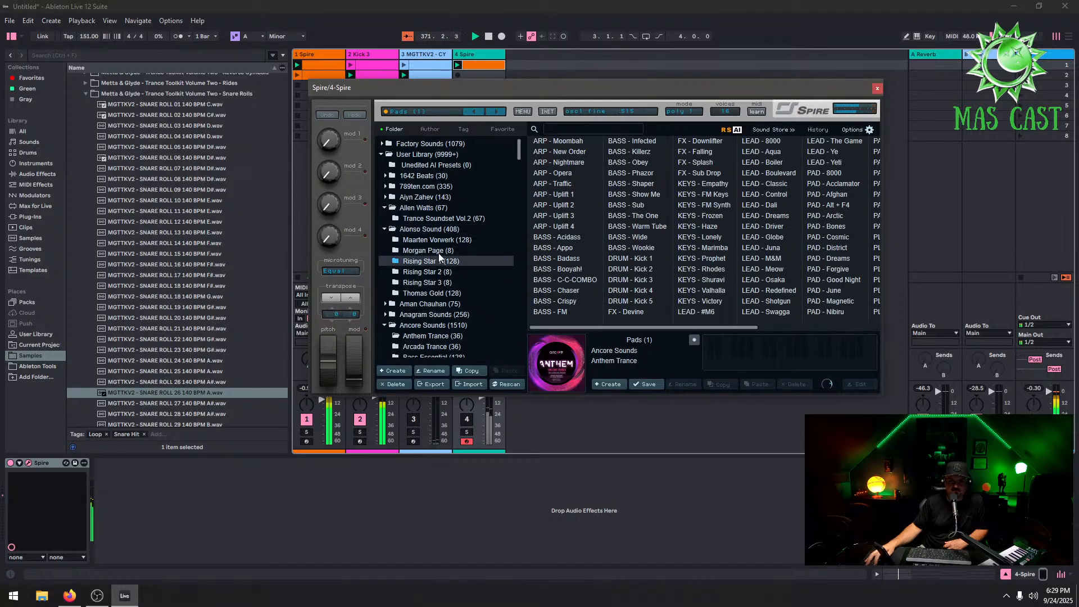
{"action": "left_click", "coordinate": [574, 184]}
{"action": "left_click_drag", "start_coordinate": [685, 87], "coordinate": [896, 69]}
{"action": "left_click", "coordinate": [467, 420]}
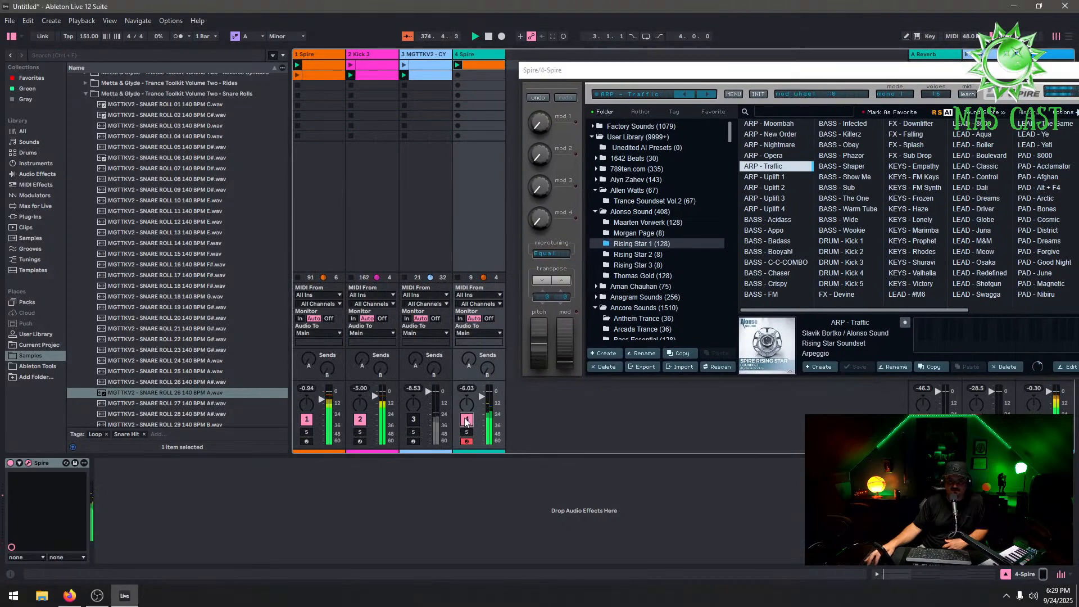
{"action": "left_click_drag", "start_coordinate": [882, 77], "coordinate": [588, 145]}
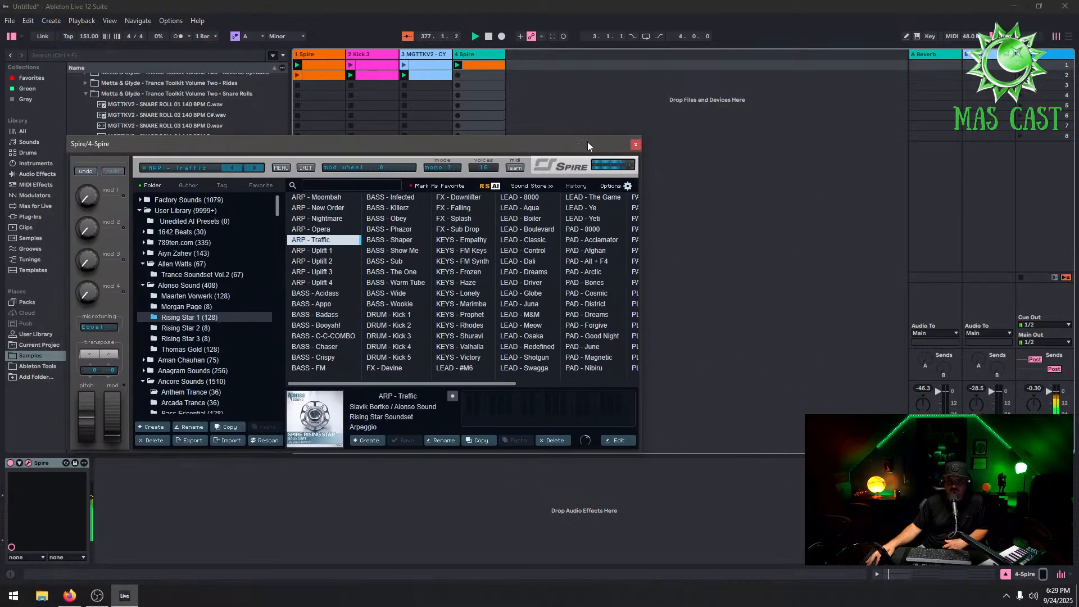
{"action": "left_click", "coordinate": [635, 145]}
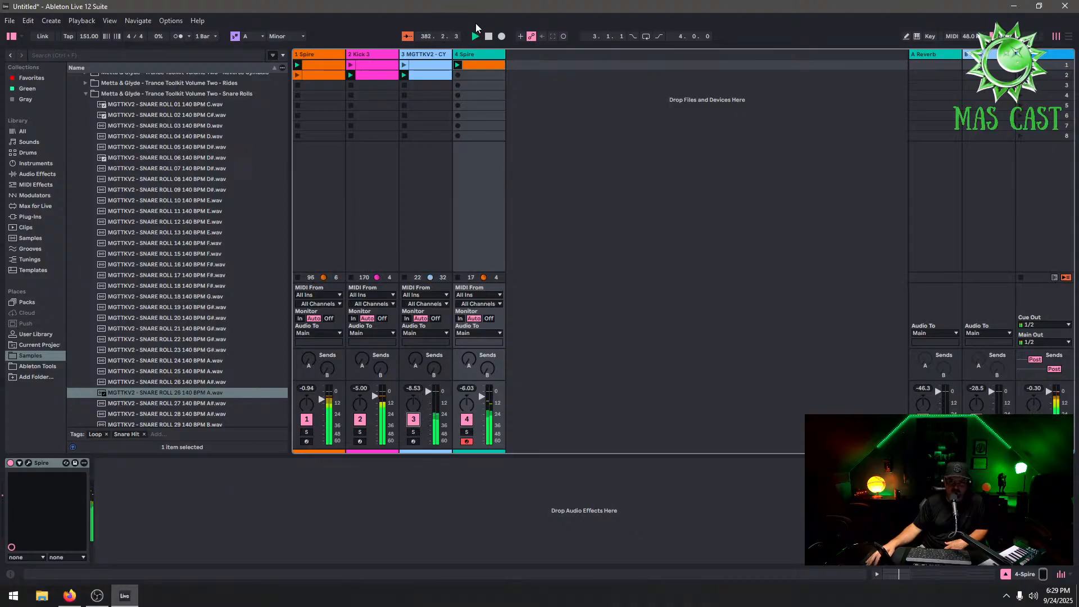
Inspect the cymbal clip on the MGTTKV2 track and reopen the 4 Spire plugin window
{"action": "left_click", "coordinate": [433, 75]}
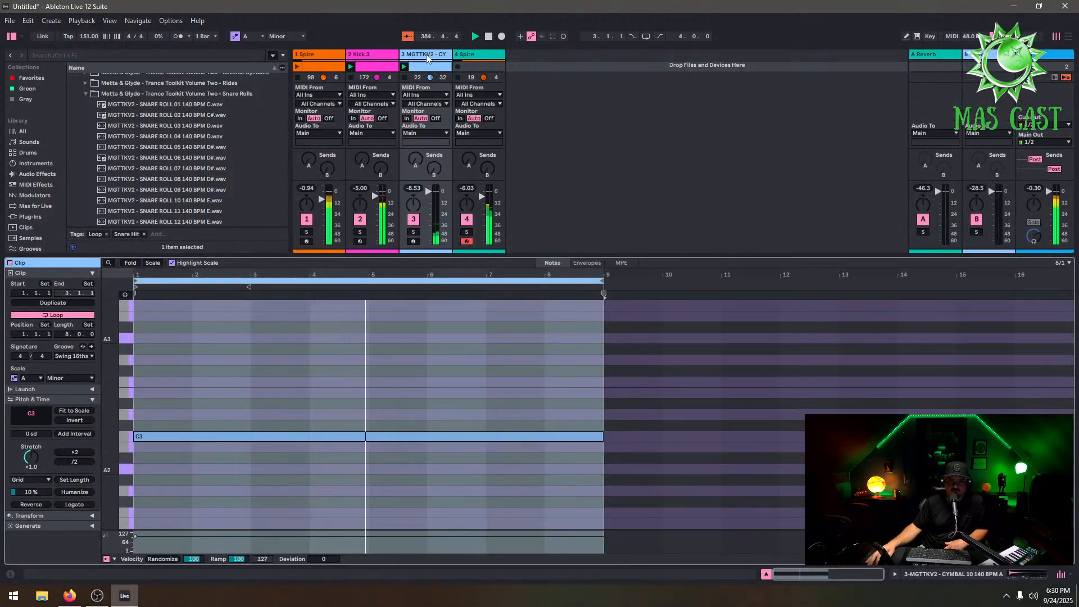
{"action": "left_click", "coordinate": [402, 69]}
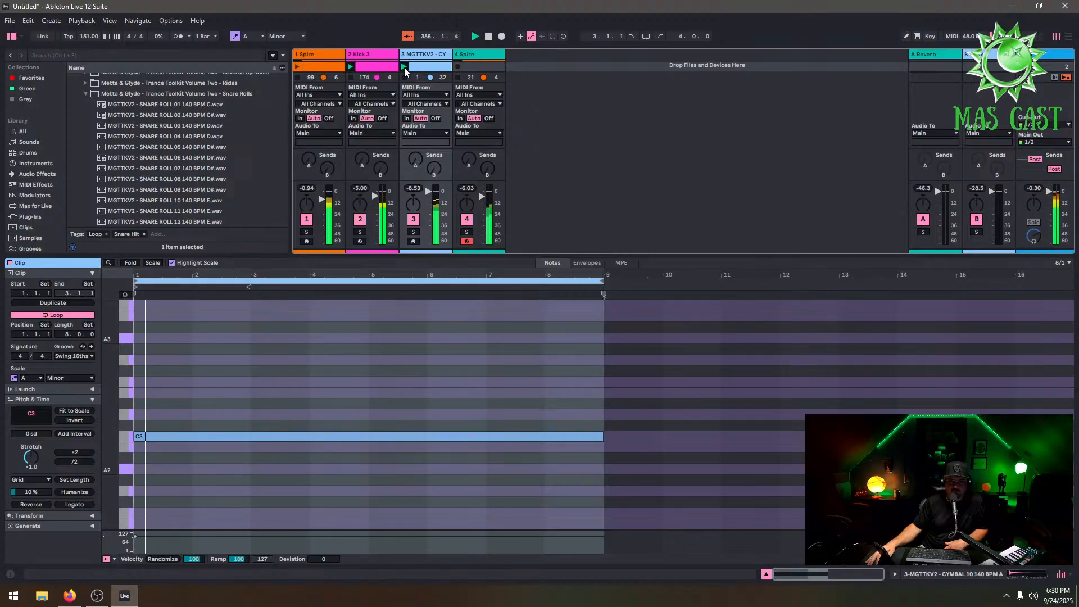
{"action": "left_click", "coordinate": [478, 55]}
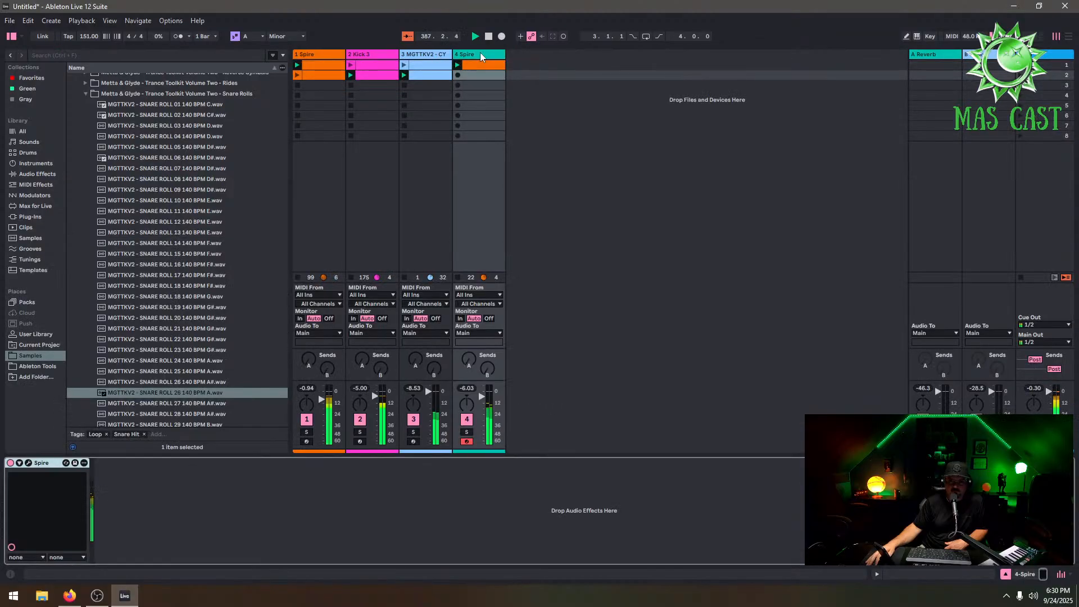
{"action": "left_click", "coordinate": [29, 463]}
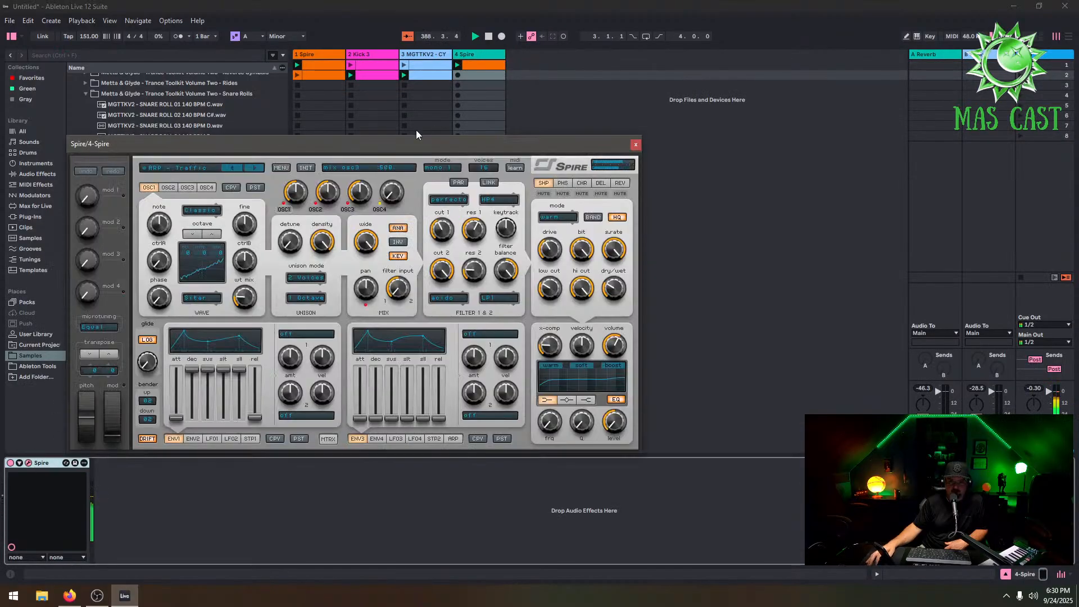
Audition bass presets on the 1 Spire track, loading BA Stereo Psy from Black Octopus Sound's Protoculture - Essentials
{"action": "left_click", "coordinate": [316, 55]}
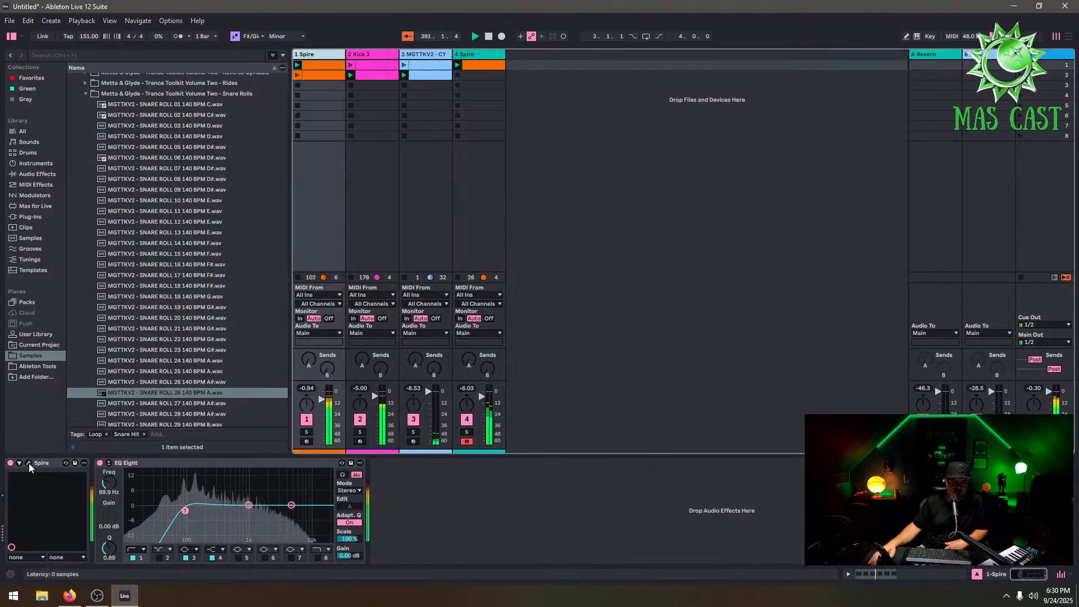
{"action": "left_click", "coordinate": [28, 462]}
{"action": "left_click", "coordinate": [449, 104]}
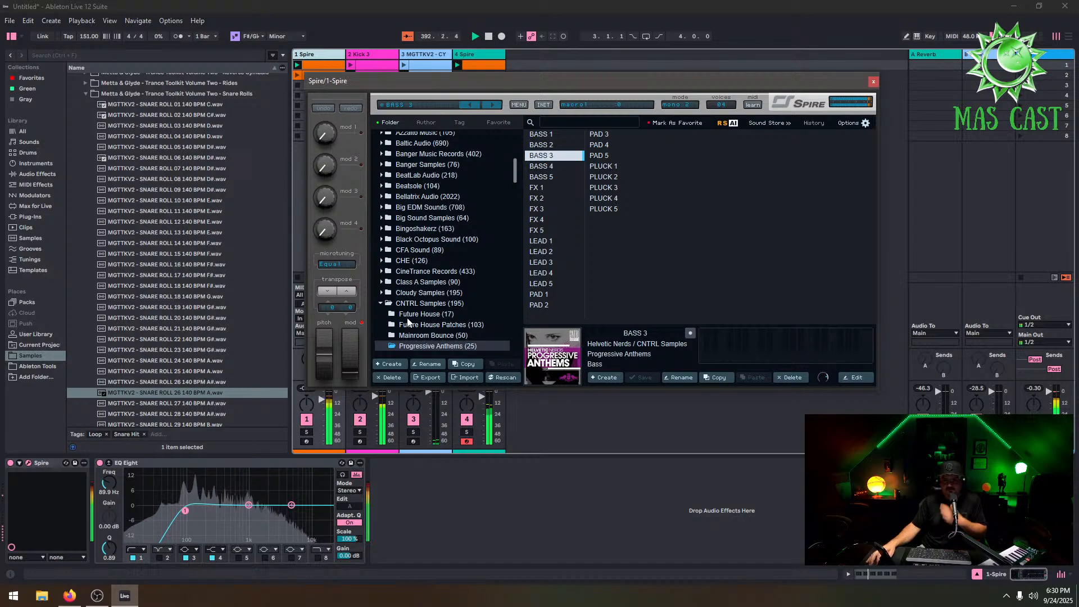
{"action": "left_click", "coordinate": [385, 282]}
{"action": "left_click", "coordinate": [444, 304]}
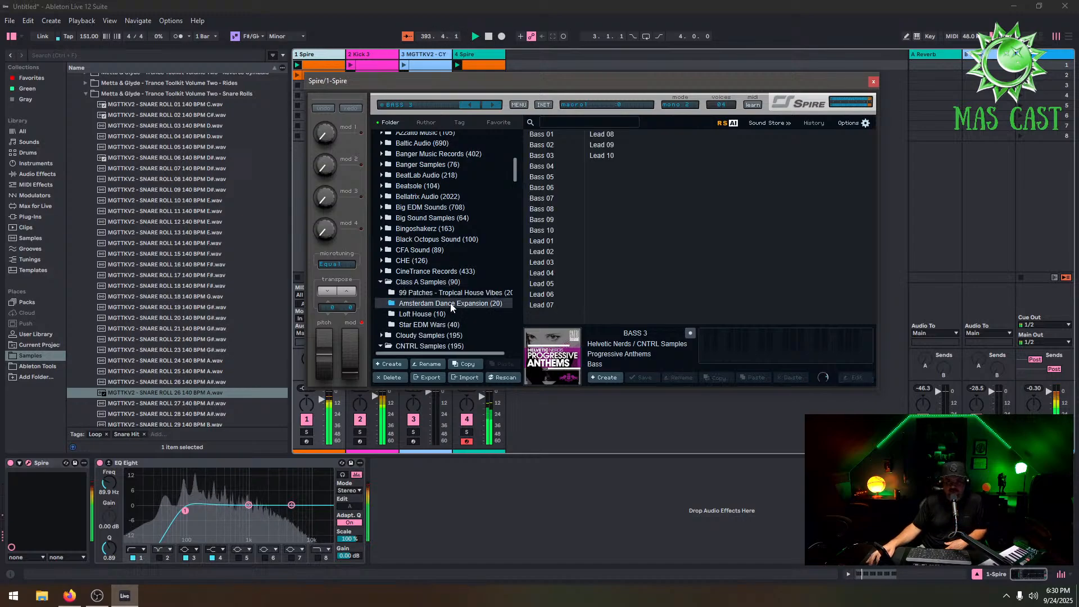
{"action": "left_click", "coordinate": [542, 156]}
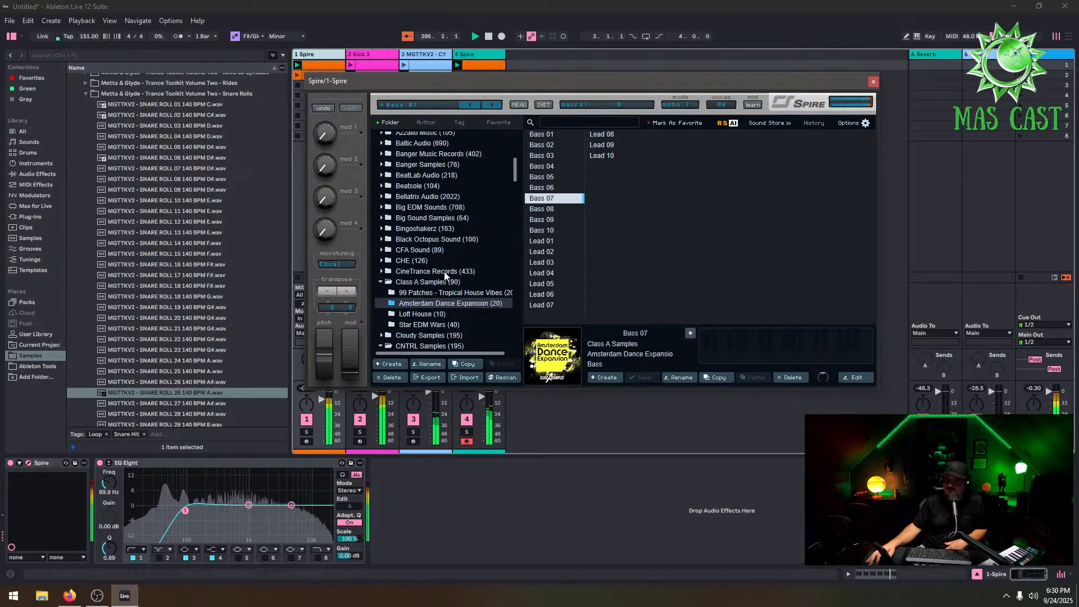
{"action": "left_click", "coordinate": [382, 239]}
{"action": "left_click", "coordinate": [444, 249]}
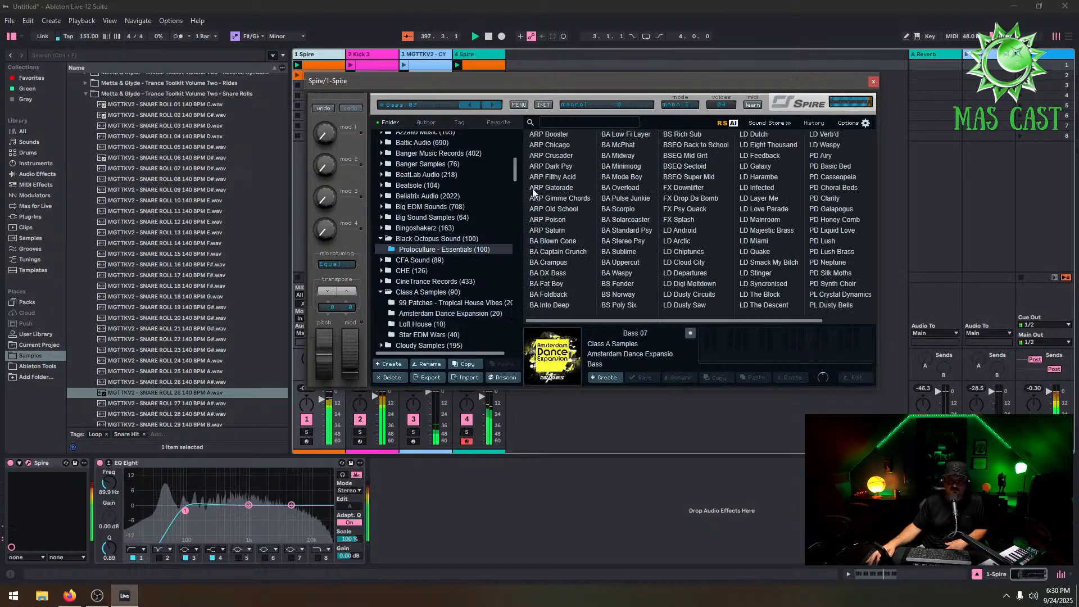
{"action": "left_click", "coordinate": [537, 187]}
{"action": "left_click", "coordinate": [542, 283]}
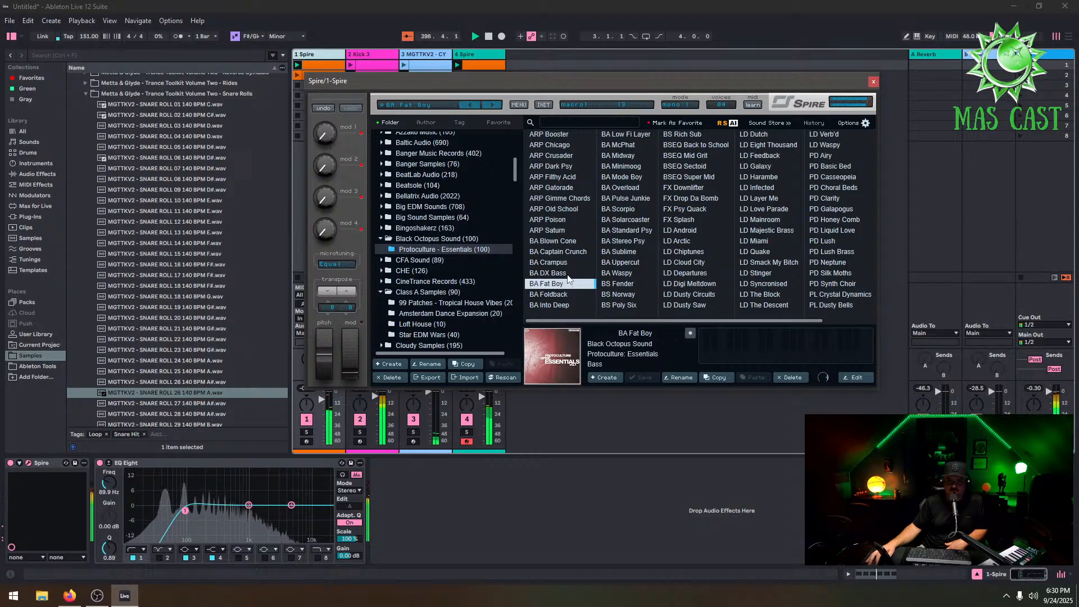
{"action": "left_click", "coordinate": [570, 294]}
{"action": "left_click", "coordinate": [618, 145]}
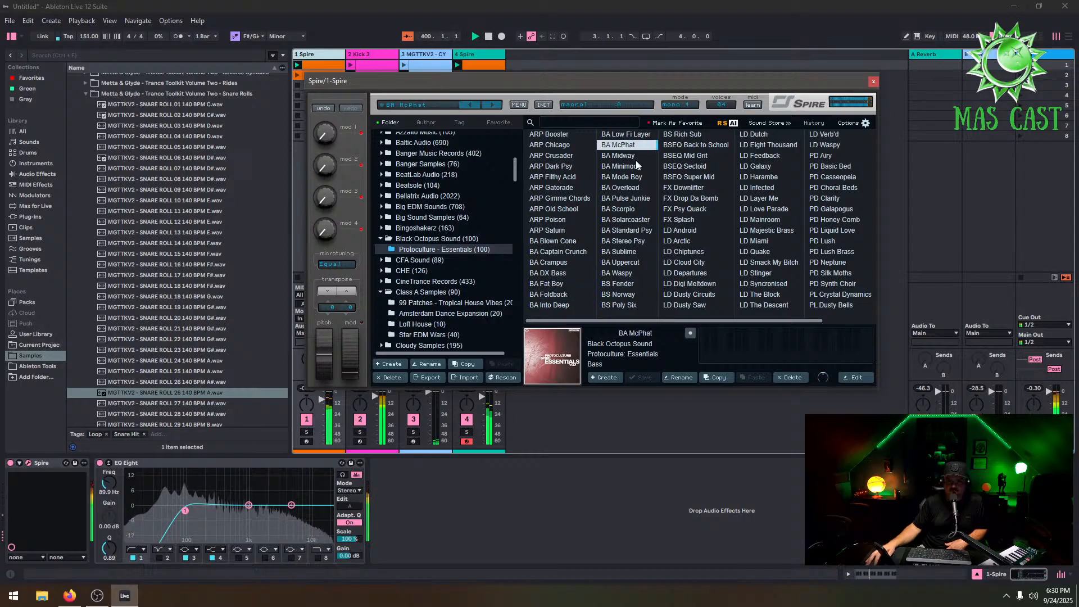
{"action": "left_click", "coordinate": [638, 199]}
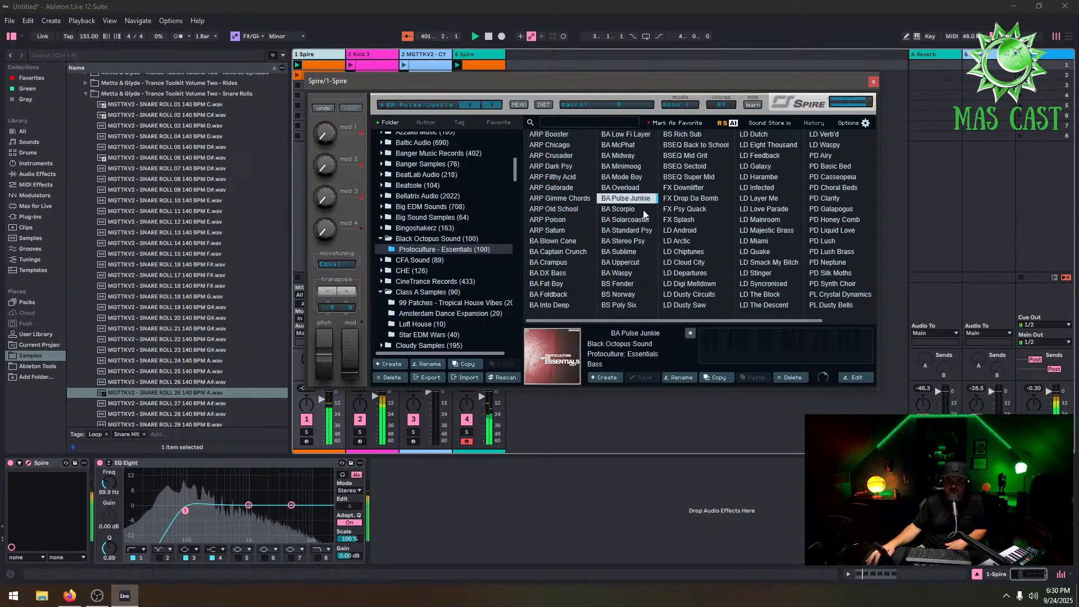
{"action": "left_click", "coordinate": [647, 242]}
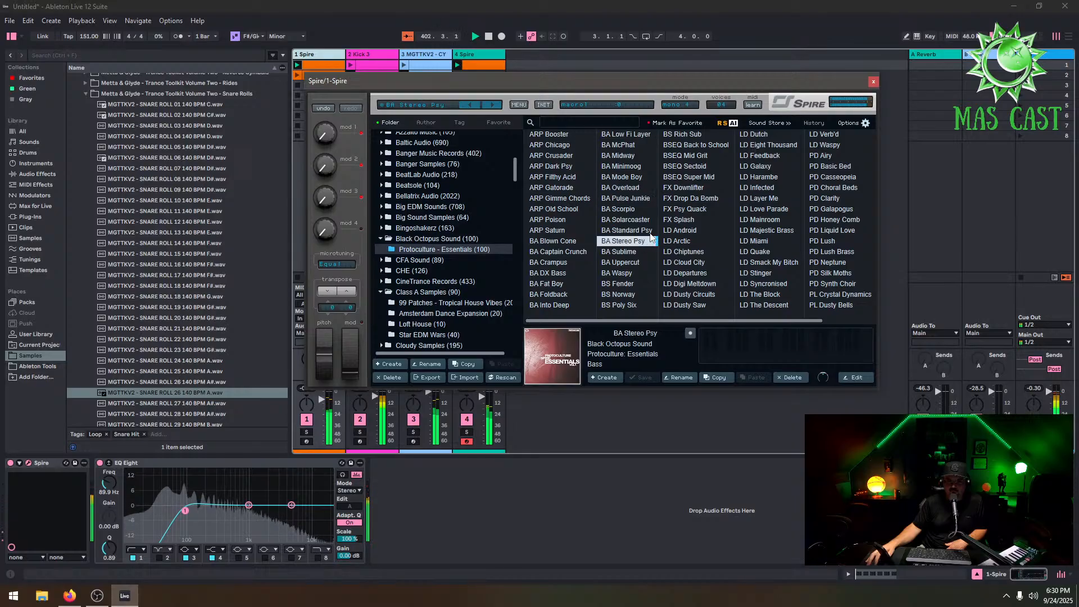
{"action": "left_click", "coordinate": [873, 82]}
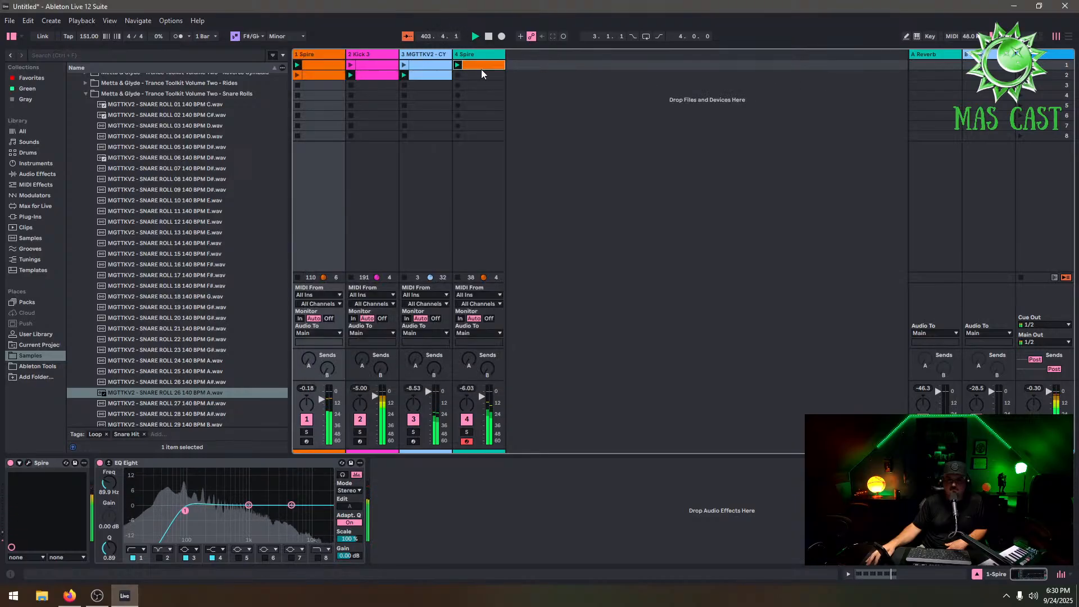
Delete all notes after the first bar in the 4 Spire clip, keeping only the F#3 note
{"action": "double_click", "coordinate": [481, 66]}
{"action": "left_click", "coordinate": [634, 144]}
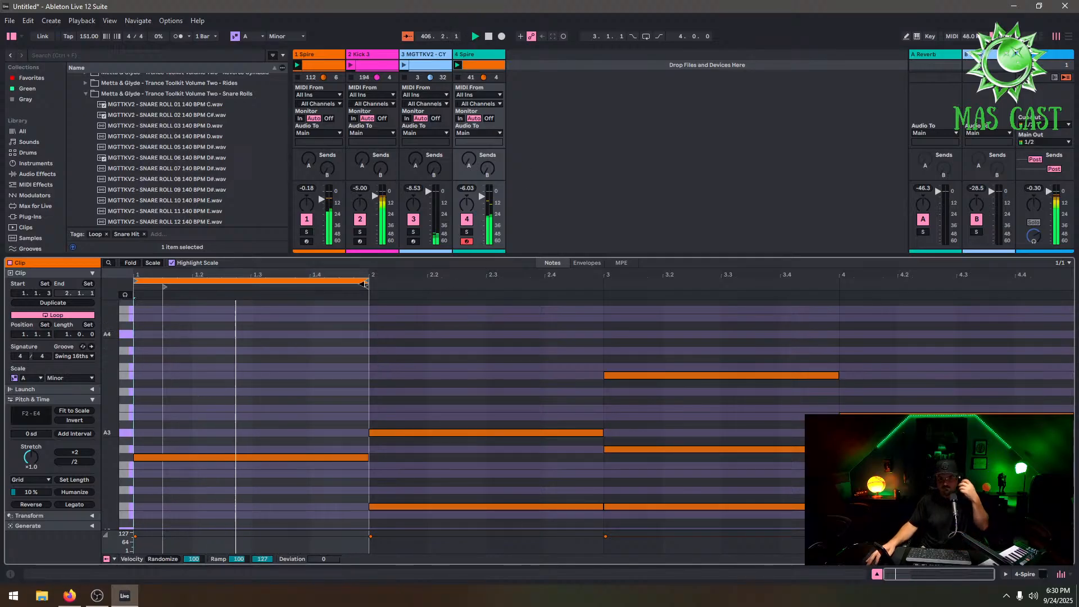
{"action": "left_click_drag", "start_coordinate": [961, 346], "coordinate": [443, 551]}
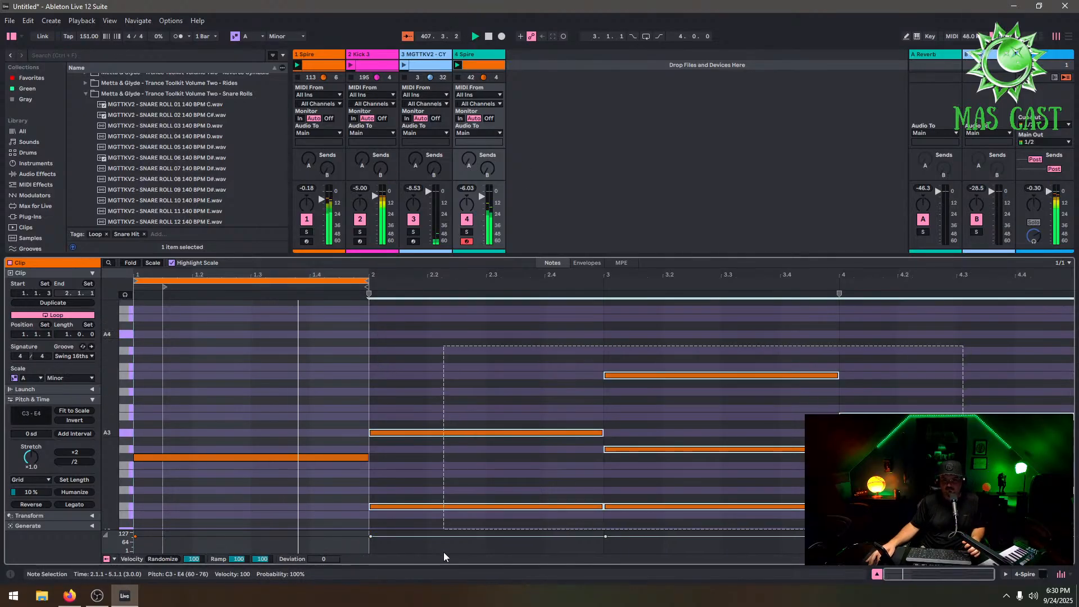
{"action": "scroll", "coordinate": [592, 430], "scroll_direction": "down", "scroll_amount": 5}
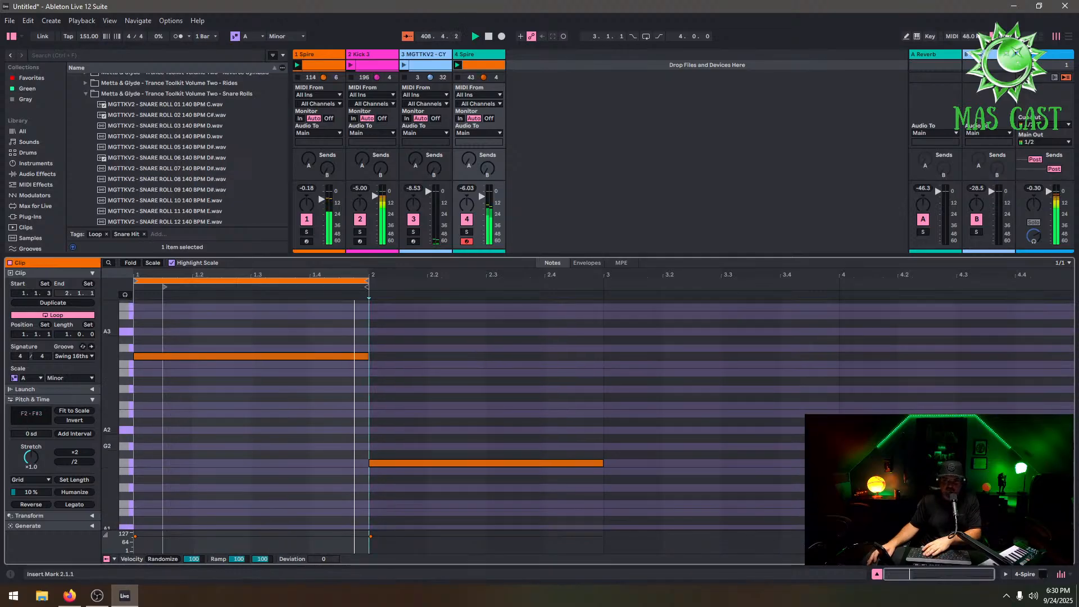
{"action": "key", "text": "Delete"}
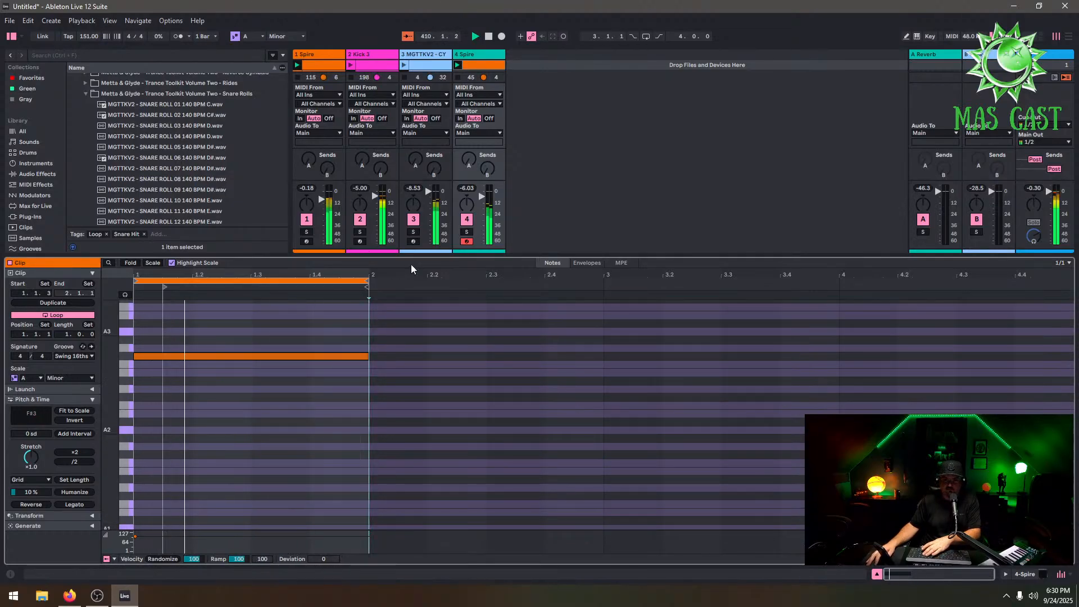
Duplicate the 4 Spire clip to four bars of F#3 and add E4 notes over bars 3 and 4
{"action": "left_click_drag", "start_coordinate": [451, 254], "coordinate": [451, 118]}
{"action": "scroll", "coordinate": [346, 367], "scroll_direction": "up", "scroll_amount": 12}
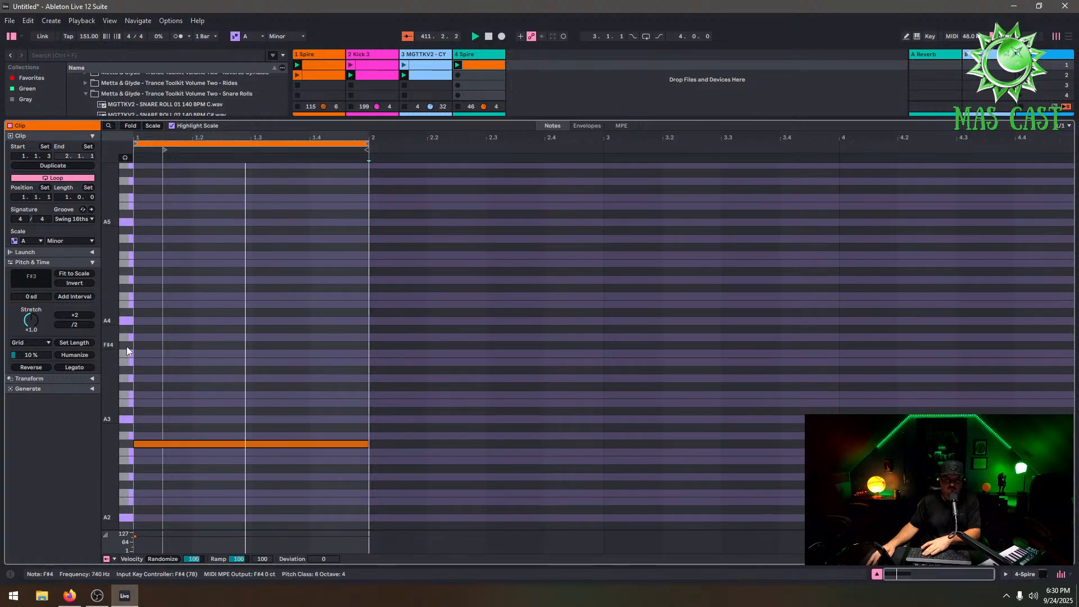
{"action": "left_click", "coordinate": [65, 167]}
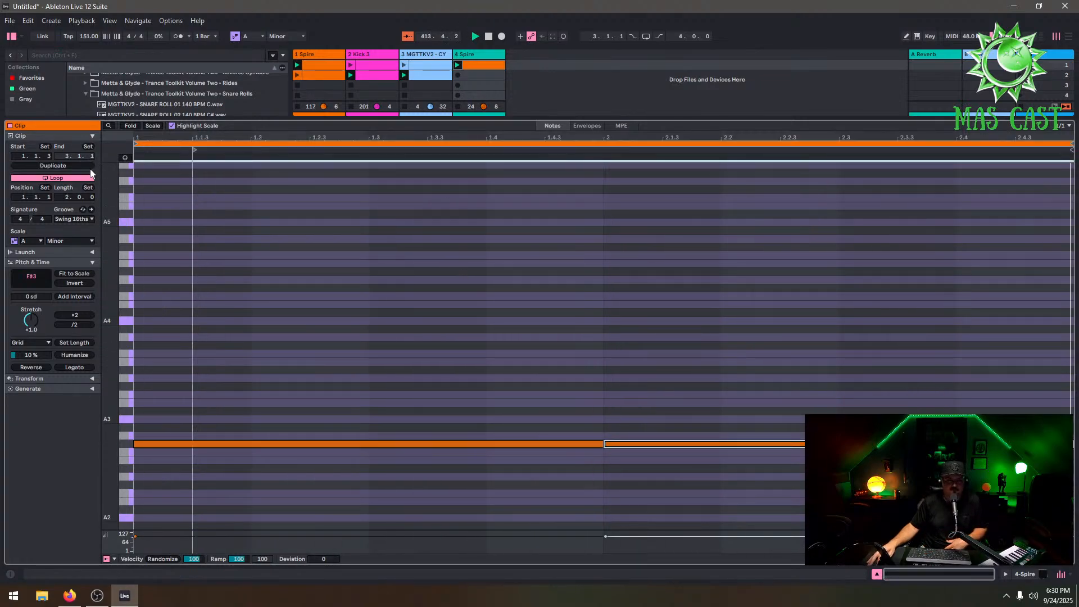
{"action": "left_click", "coordinate": [53, 165]}
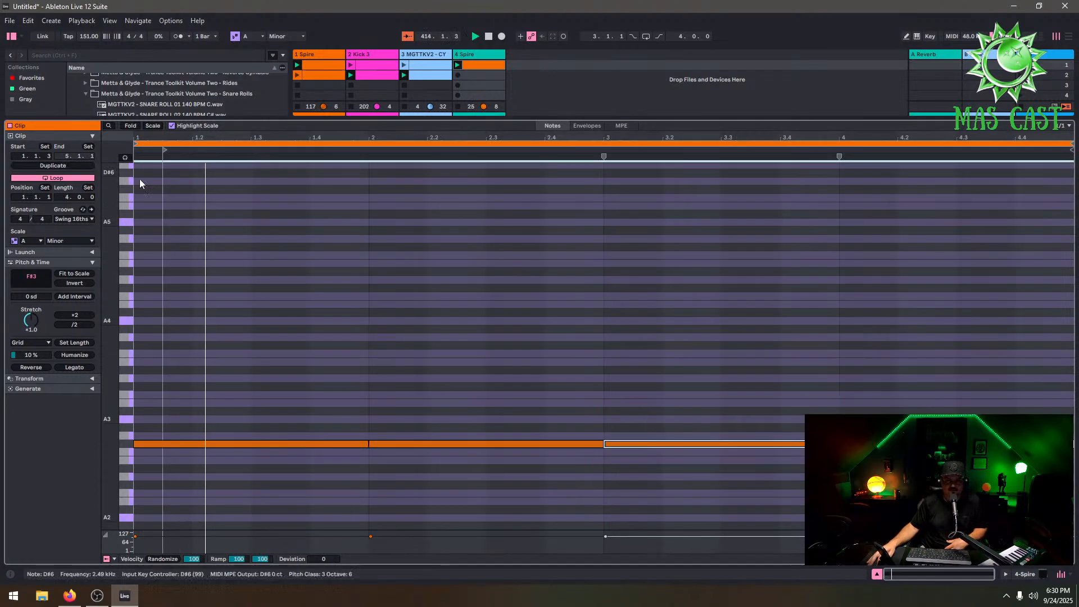
{"action": "double_click", "coordinate": [712, 362]}
{"action": "double_click", "coordinate": [1007, 362]}
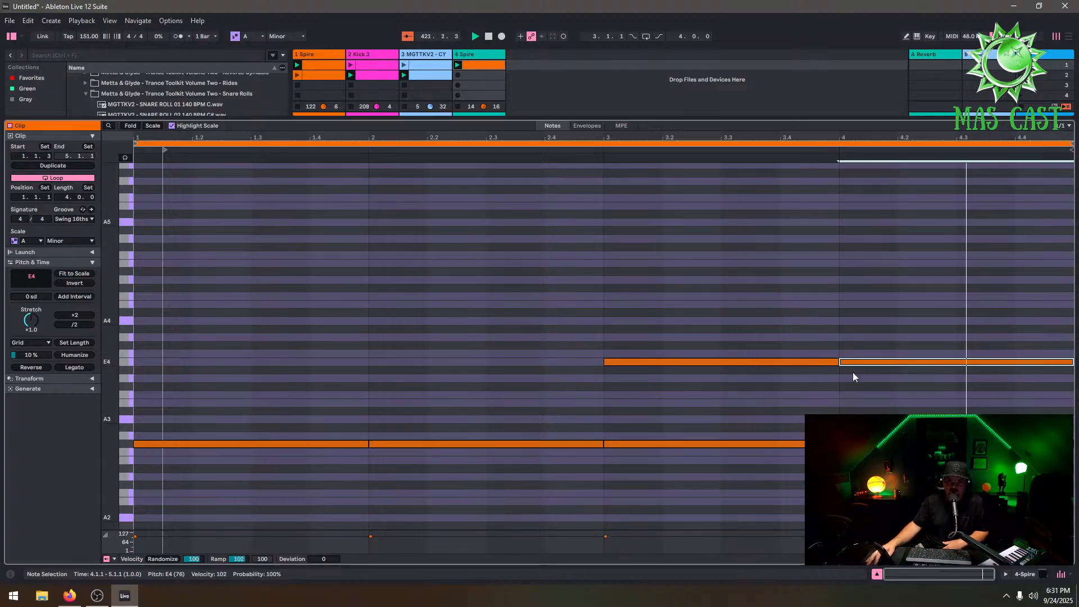
Open the MGTTKV2 cymbal clip to review its notes
{"action": "left_click_drag", "start_coordinate": [828, 121], "coordinate": [842, 313]}
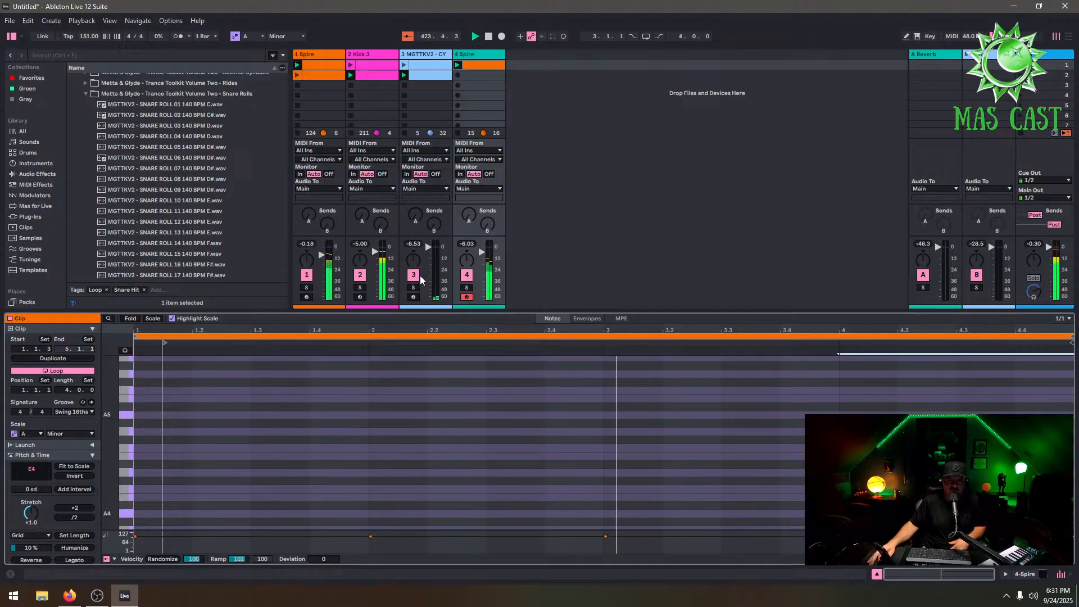
{"action": "left_click", "coordinate": [433, 54]}
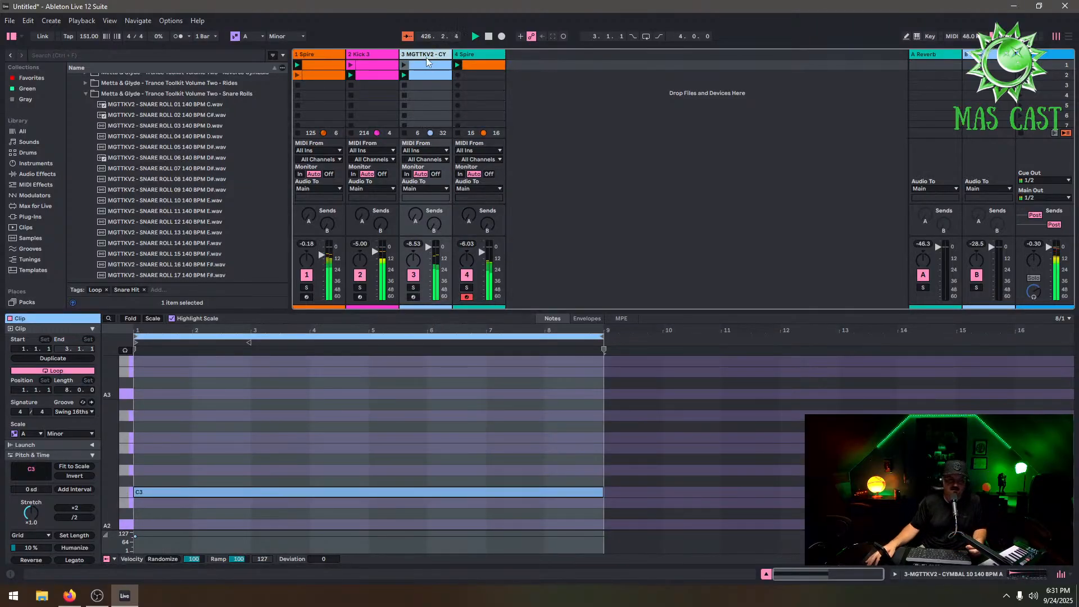
{"action": "left_click_drag", "start_coordinate": [586, 310], "coordinate": [586, 332]}
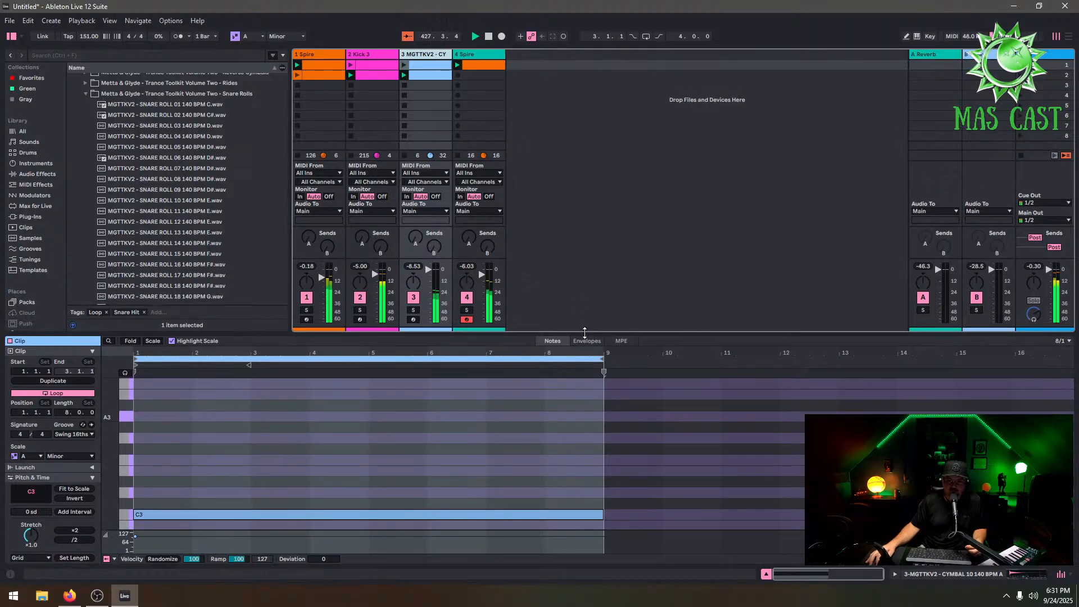
{"action": "scroll", "coordinate": [169, 225], "scroll_direction": "down", "scroll_amount": 3}
{"action": "scroll", "coordinate": [34, 247], "scroll_direction": "down", "scroll_amount": 2}
{"action": "scroll", "coordinate": [34, 252], "scroll_direction": "up", "scroll_amount": 1}
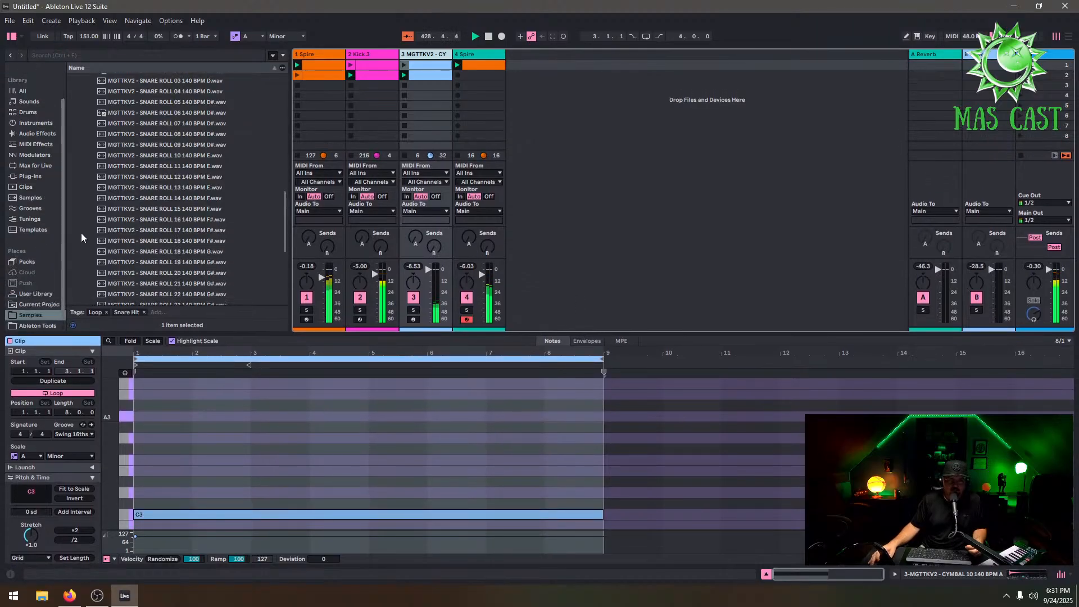
Add the MGTTKV2 - CLAP 12 140 BPM F# loop from Trance Toolkit Volume Two's Clap Loops as a new audio track and launch it
{"action": "scroll", "coordinate": [187, 184], "scroll_direction": "up", "scroll_amount": 10}
{"action": "left_click", "coordinate": [417, 302]}
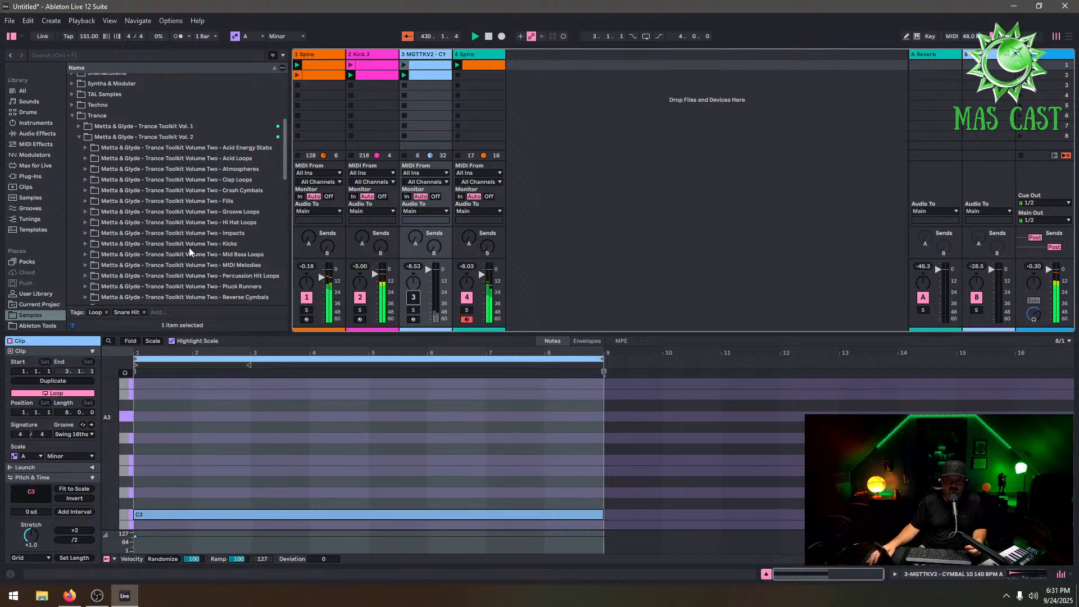
{"action": "scroll", "coordinate": [120, 255], "scroll_direction": "up", "scroll_amount": 3}
{"action": "scroll", "coordinate": [28, 271], "scroll_direction": "up", "scroll_amount": 1}
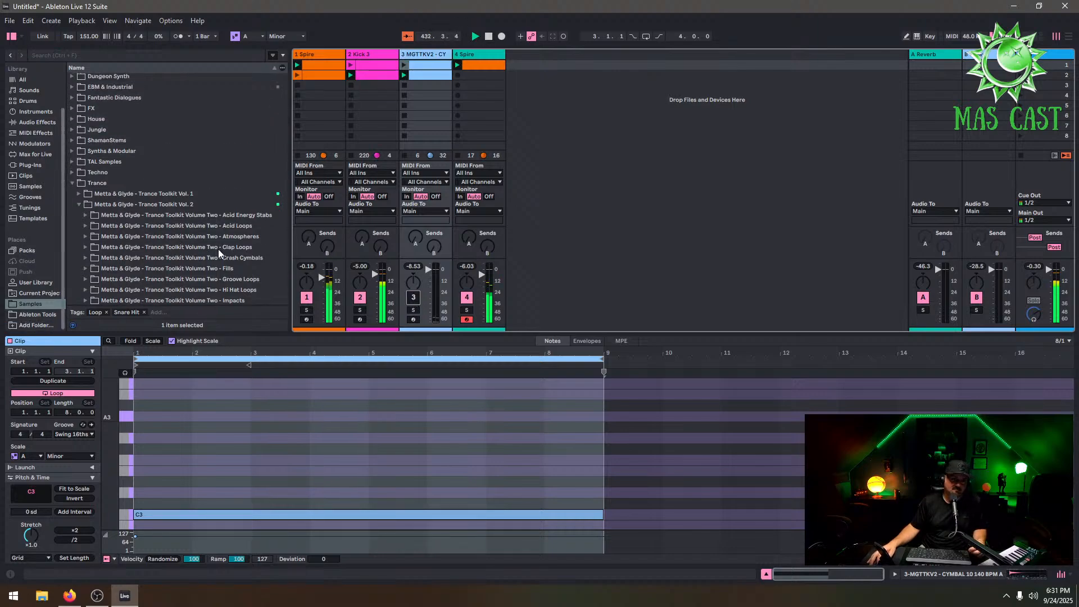
{"action": "left_click", "coordinate": [86, 247]}
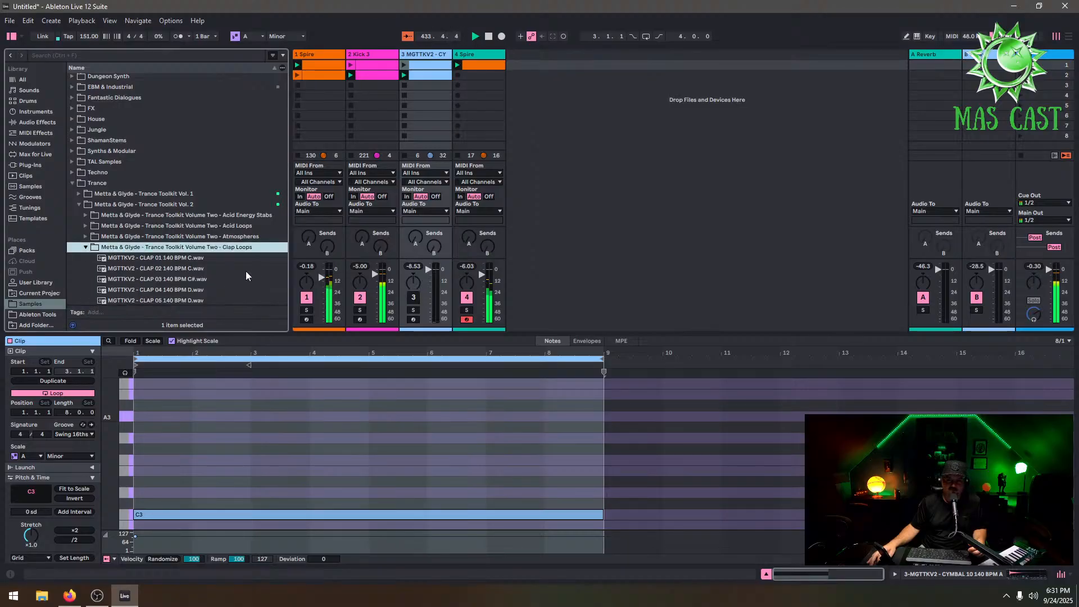
{"action": "scroll", "coordinate": [236, 267], "scroll_direction": "down", "scroll_amount": 5}
{"action": "left_click_drag", "start_coordinate": [196, 218], "coordinate": [379, 155]}
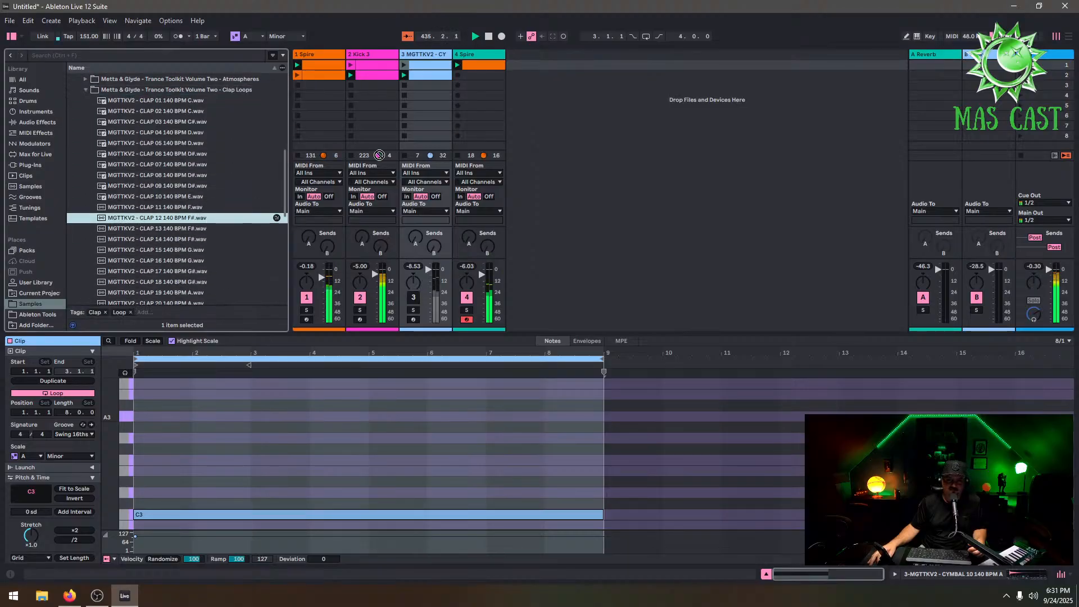
{"action": "left_click_drag", "start_coordinate": [501, 64], "coordinate": [522, 63]}
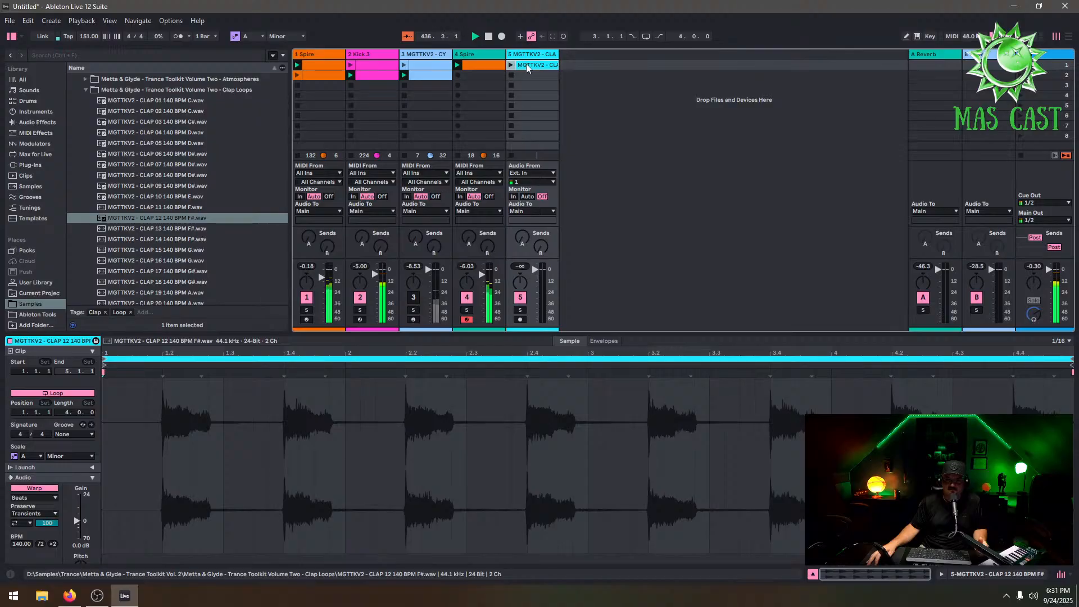
{"action": "double_click", "coordinate": [526, 63]}
{"action": "double_click", "coordinate": [526, 55]}
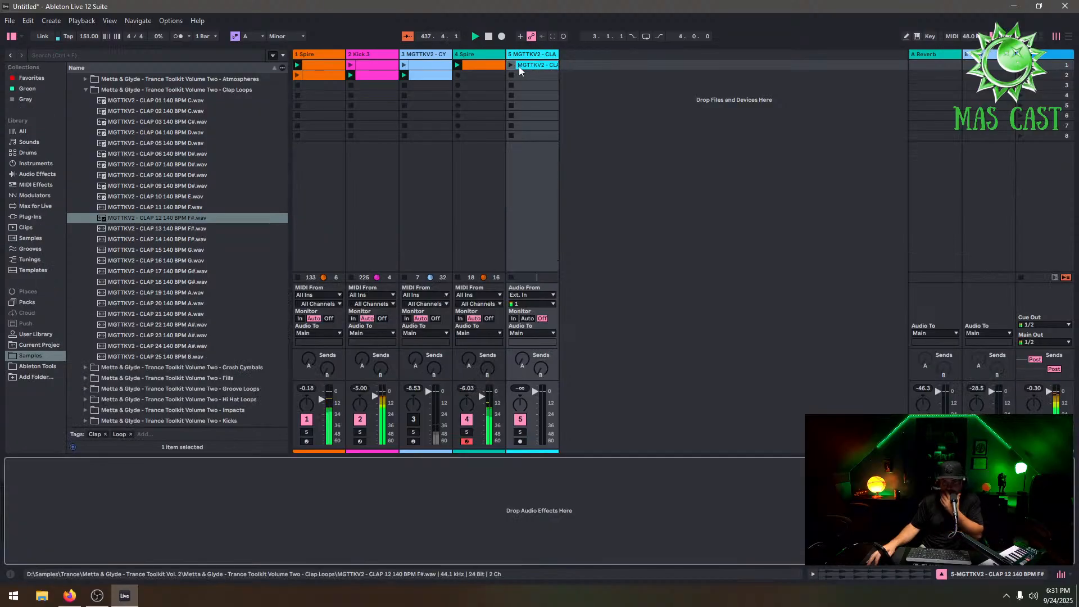
{"action": "left_click", "coordinate": [511, 66]}
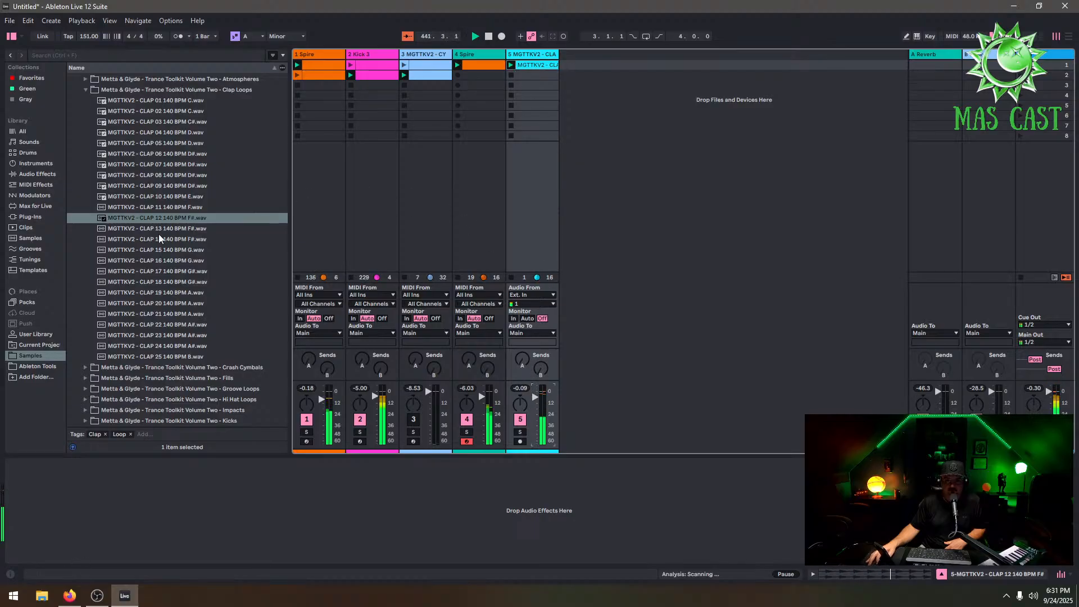
Add the MGTTKV2 - ATMOSPHERE 097 140 BPM F# sample from the Atmospheres folder as a new audio track and launch it
{"action": "left_click", "coordinate": [85, 90]}
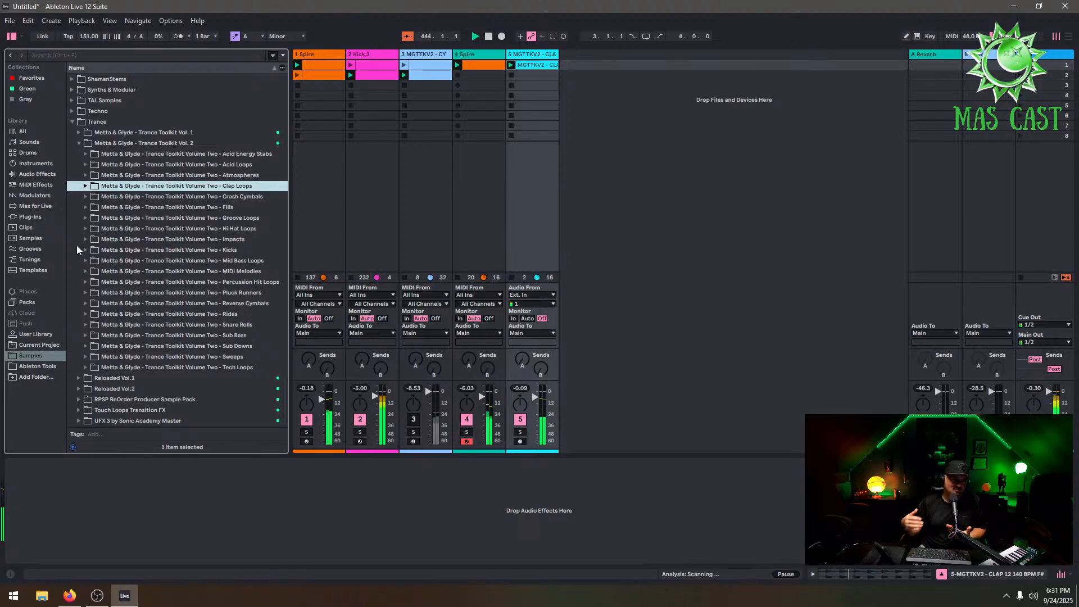
{"action": "left_click", "coordinate": [255, 176]}
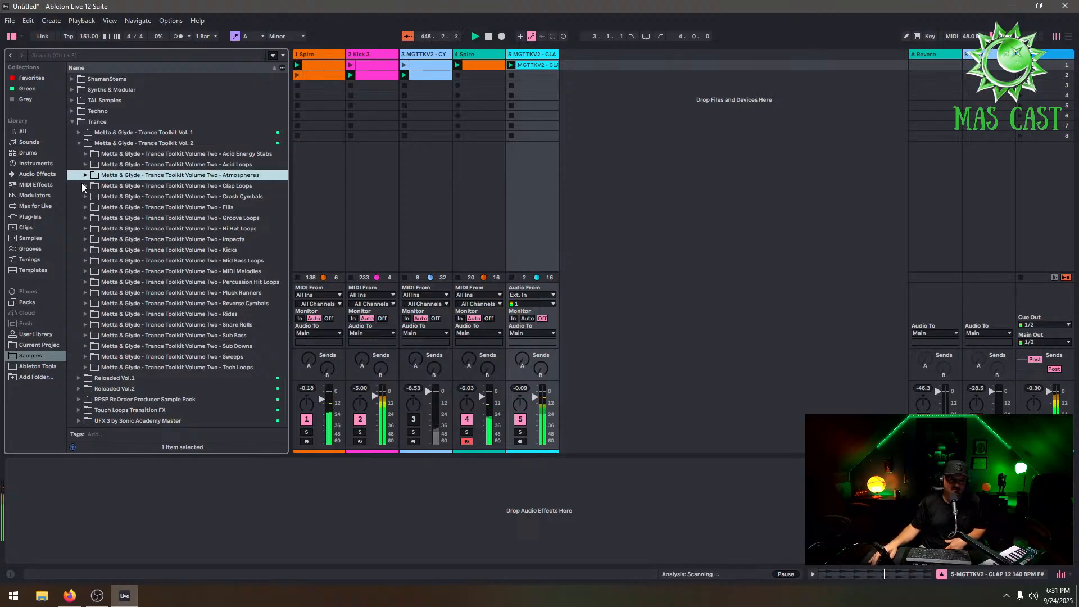
{"action": "left_click", "coordinate": [86, 175]}
{"action": "scroll", "coordinate": [157, 231], "scroll_direction": "down", "scroll_amount": 12}
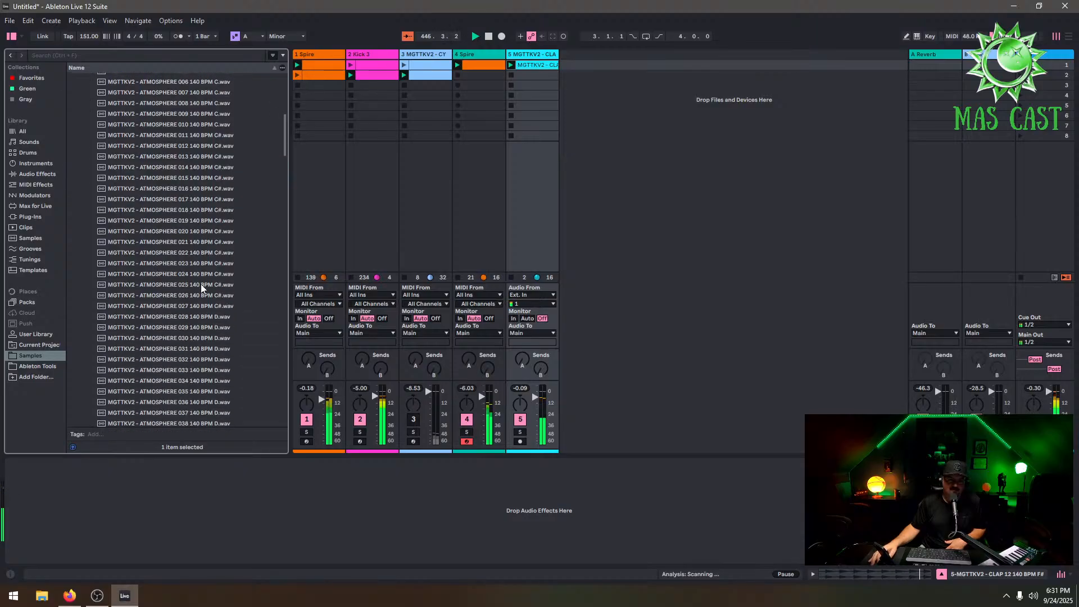
{"action": "scroll", "coordinate": [211, 289], "scroll_direction": "down", "scroll_amount": 15}
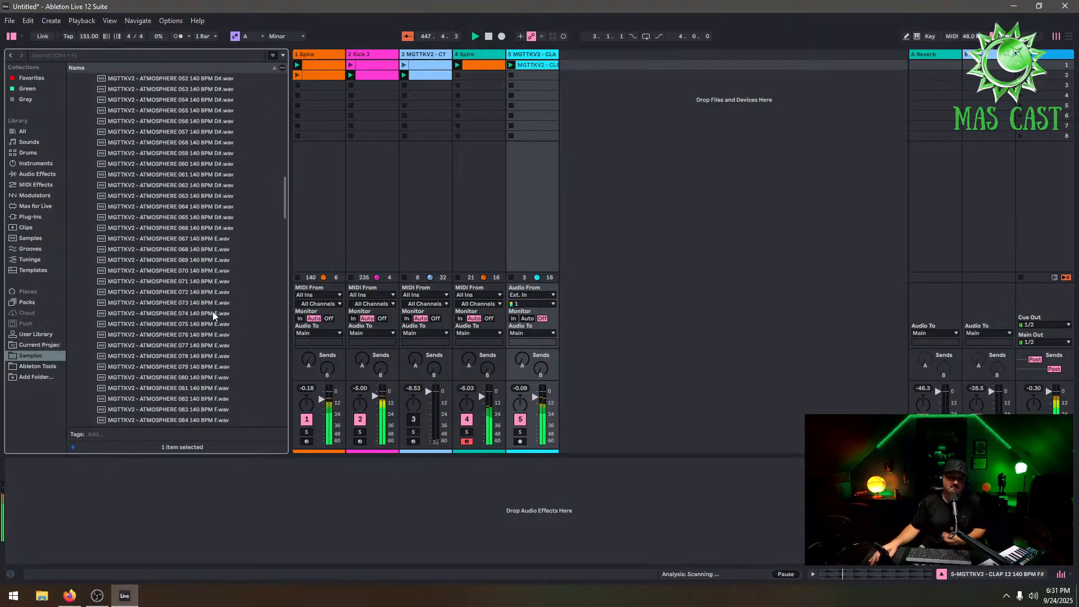
{"action": "scroll", "coordinate": [225, 327], "scroll_direction": "down", "scroll_amount": 1}
{"action": "left_click_drag", "start_coordinate": [228, 355], "coordinate": [567, 73]}
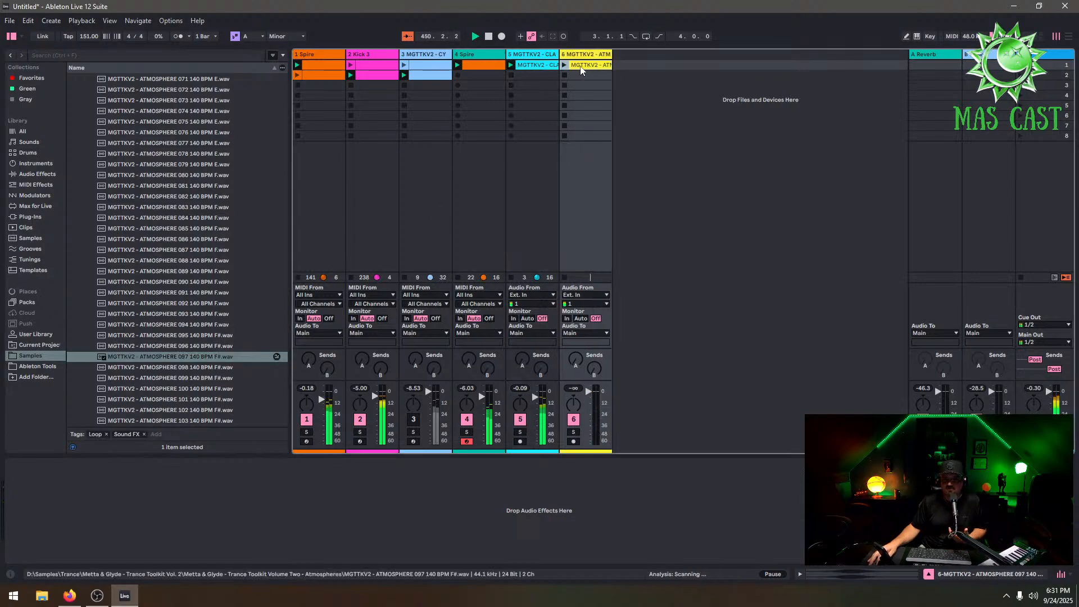
{"action": "double_click", "coordinate": [581, 69]}
{"action": "left_click", "coordinate": [564, 64]}
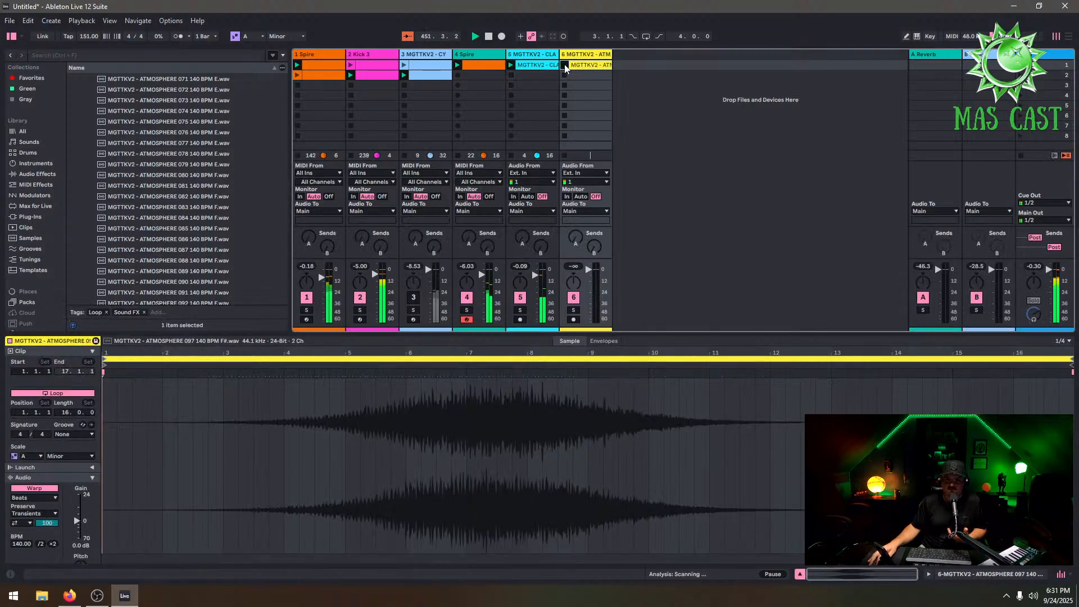
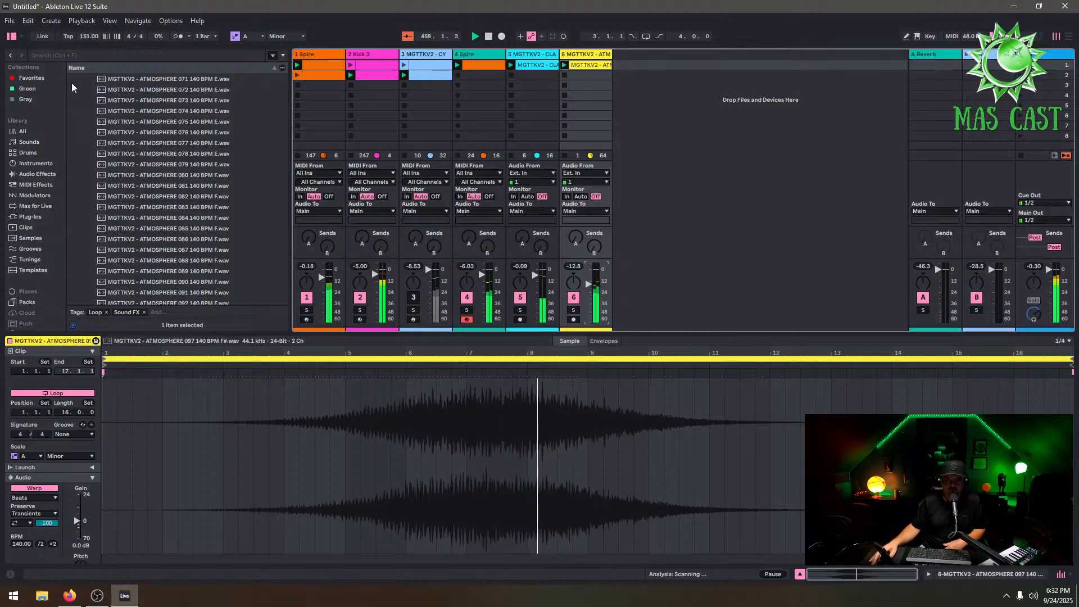
Browse the Samples folder's ATMOSPHERE loops
{"action": "scroll", "coordinate": [72, 82], "scroll_direction": "up", "scroll_amount": 4}
{"action": "scroll", "coordinate": [44, 204], "scroll_direction": "down", "scroll_amount": 2}
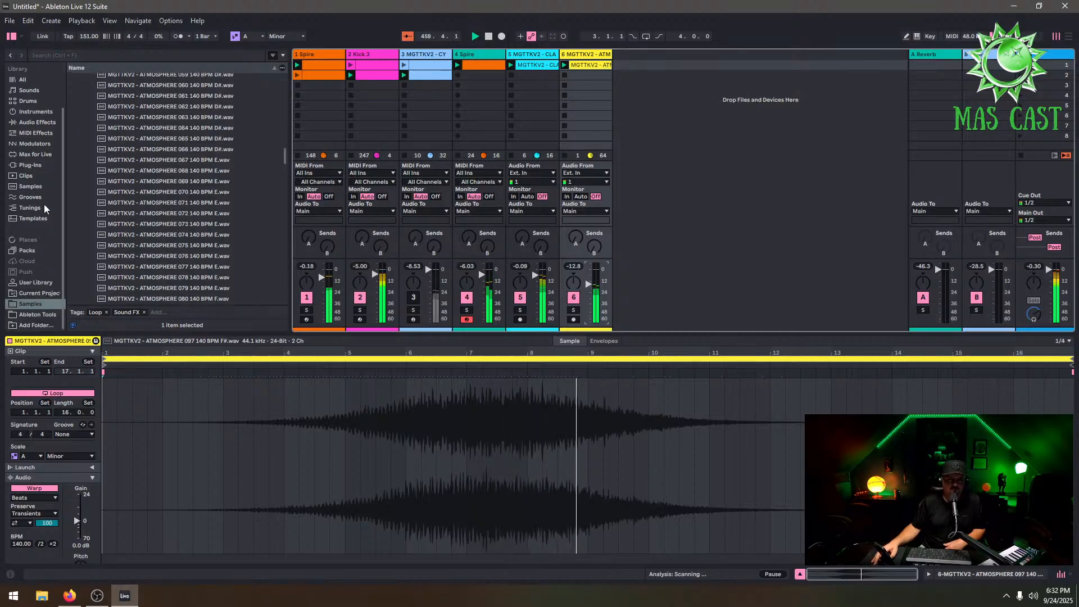
{"action": "left_click", "coordinate": [34, 315]}
{"action": "left_click", "coordinate": [44, 301]}
{"action": "scroll", "coordinate": [152, 116], "scroll_direction": "up", "scroll_amount": 10}
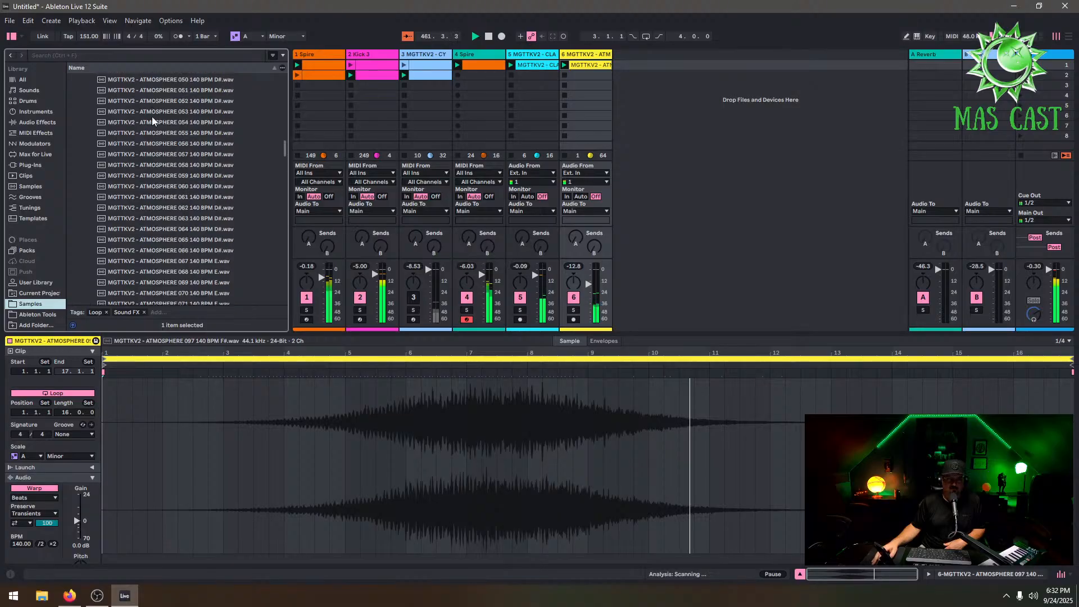
{"action": "scroll", "coordinate": [234, 126], "scroll_direction": "down", "scroll_amount": 3}
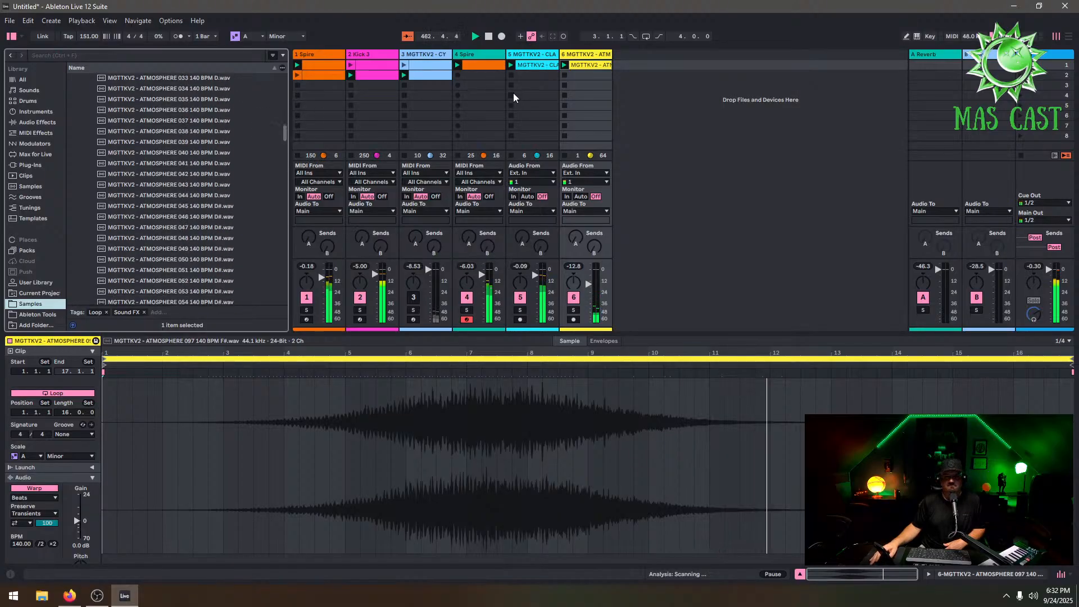
{"action": "left_click", "coordinate": [672, 78]}
{"action": "scroll", "coordinate": [230, 225], "scroll_direction": "down", "scroll_amount": 15}
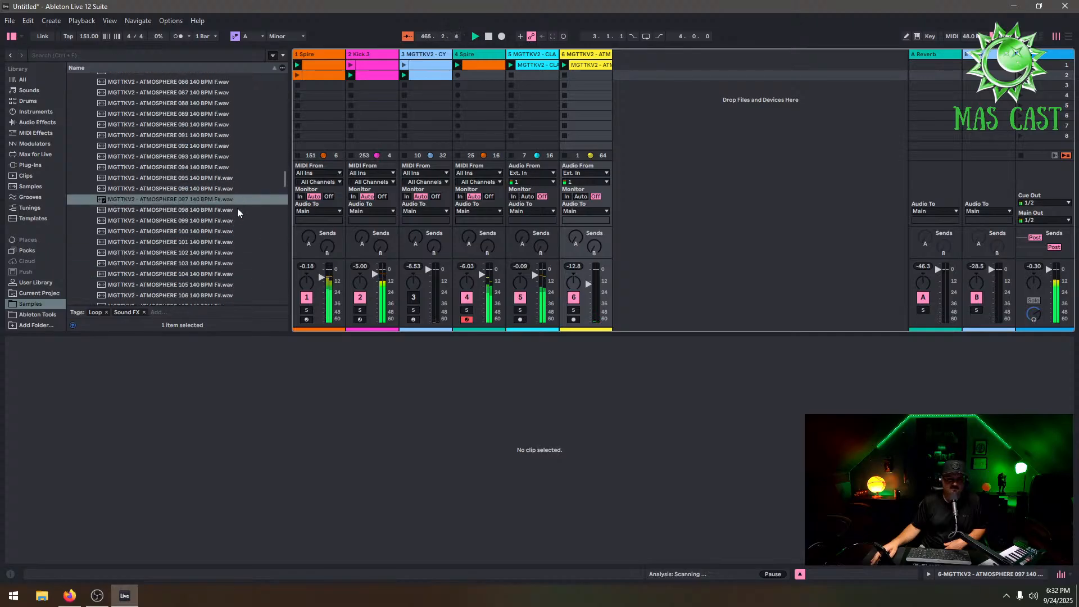
Add MGTTKV2 - ATMOSPHERE 100 140 BPM F#.wav as a new audio track and launch its clip
{"action": "left_click_drag", "start_coordinate": [225, 231], "coordinate": [682, 83]}
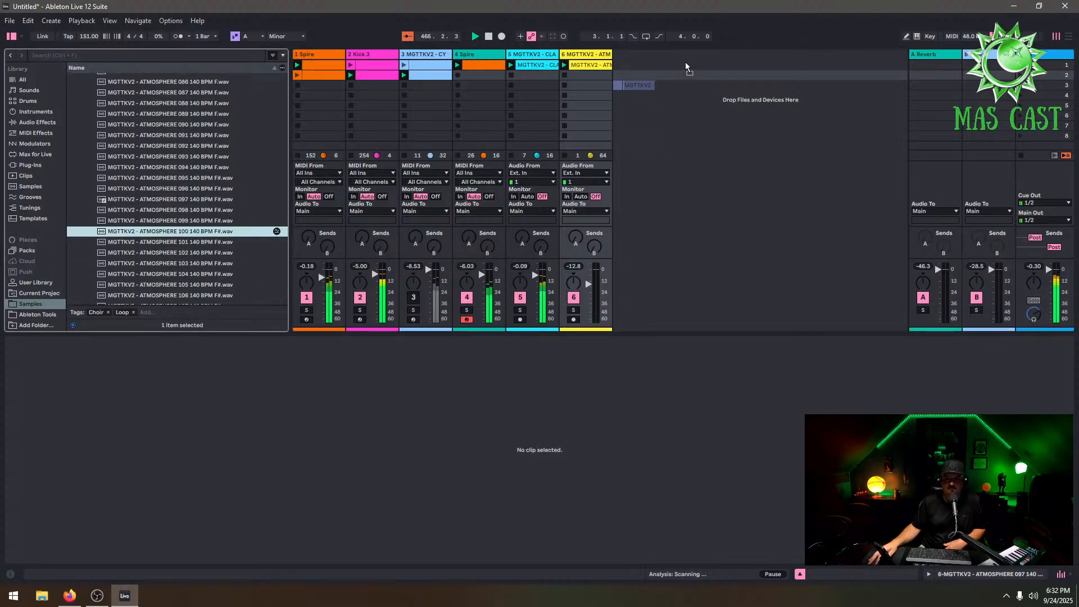
{"action": "left_click_drag", "start_coordinate": [155, 229], "coordinate": [666, 70]}
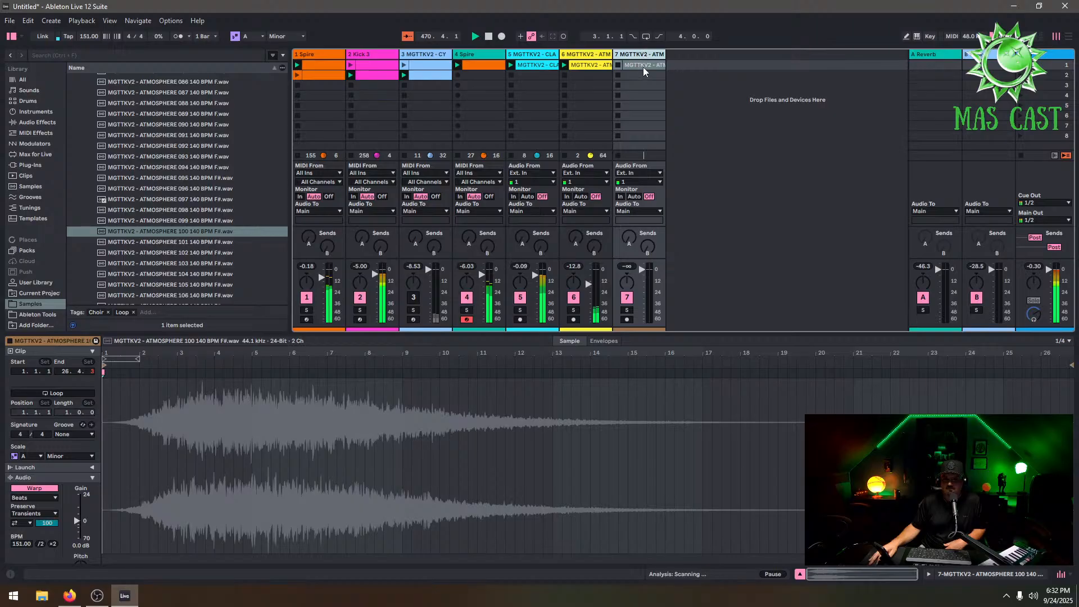
{"action": "left_click", "coordinate": [633, 61]}
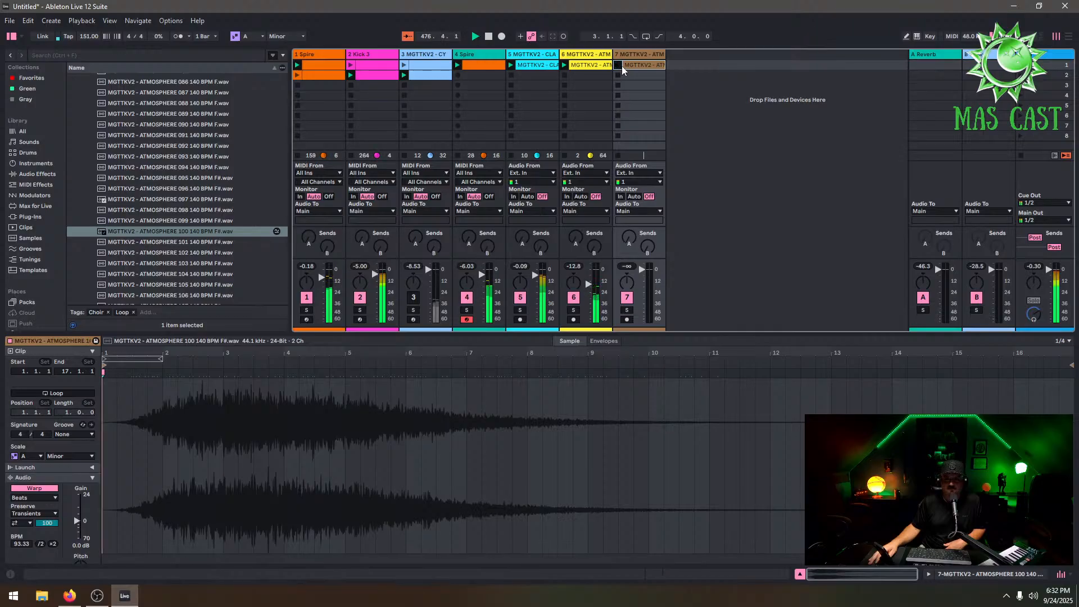
{"action": "left_click", "coordinate": [618, 65]}
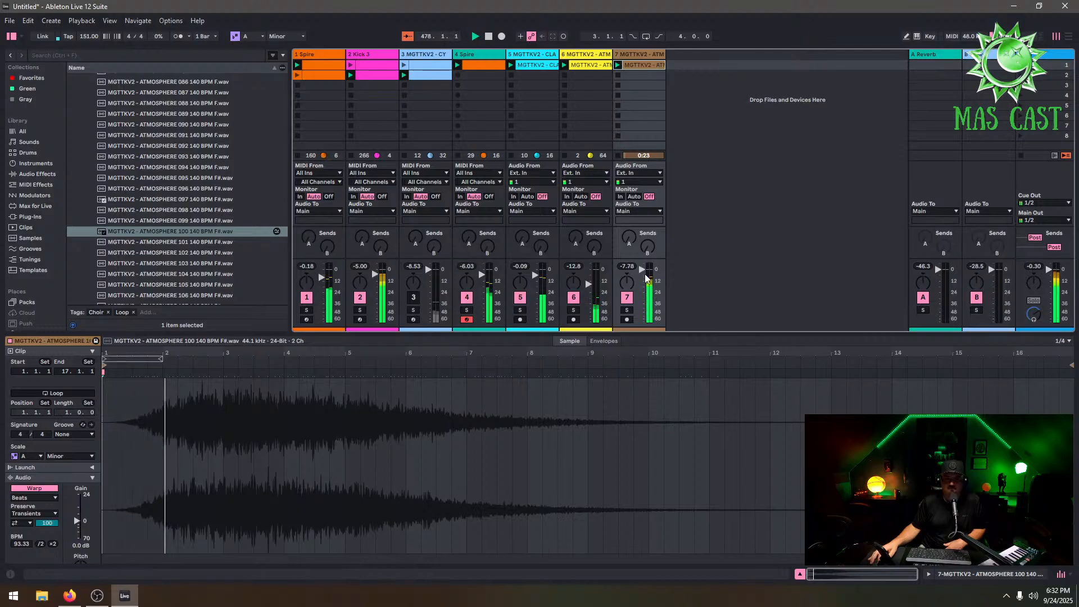
Raise track 7's volume to about -2.5 dB and add Auto Pan with its Amount set to 63.5 %
{"action": "left_click_drag", "start_coordinate": [646, 278], "coordinate": [647, 233]}
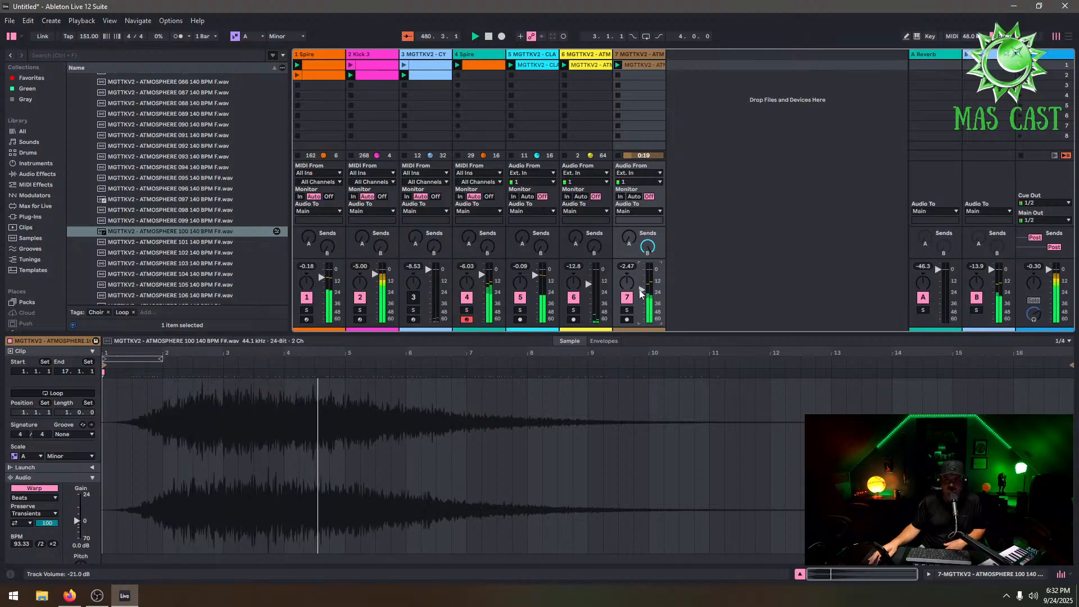
{"action": "left_click", "coordinate": [638, 57]}
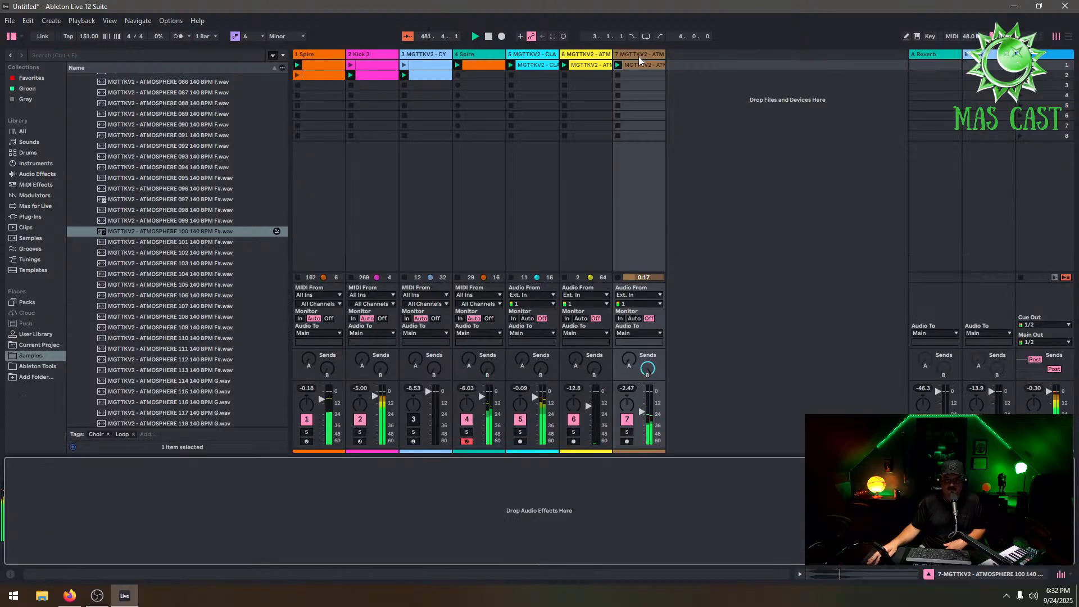
{"action": "left_click", "coordinate": [34, 173]}
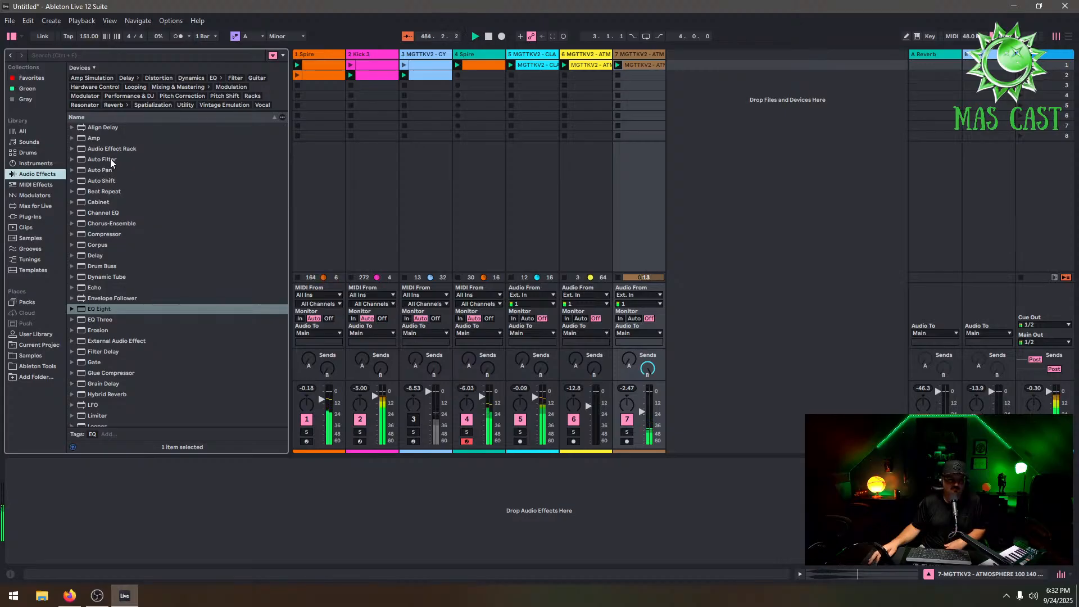
{"action": "left_click_drag", "start_coordinate": [106, 171], "coordinate": [345, 511]}
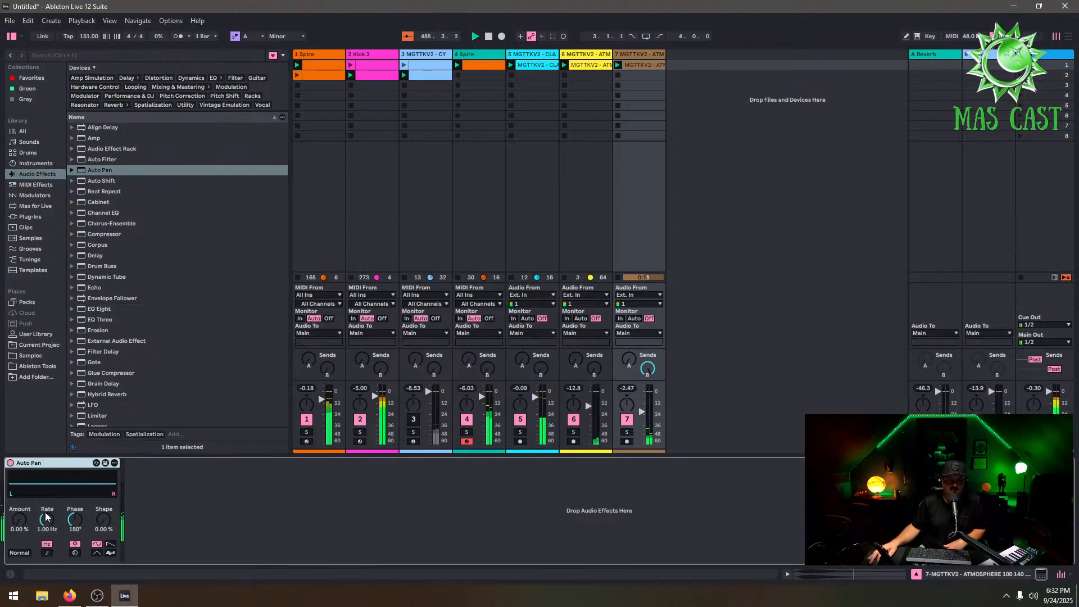
{"action": "left_click_drag", "start_coordinate": [21, 530], "coordinate": [23, 526]}
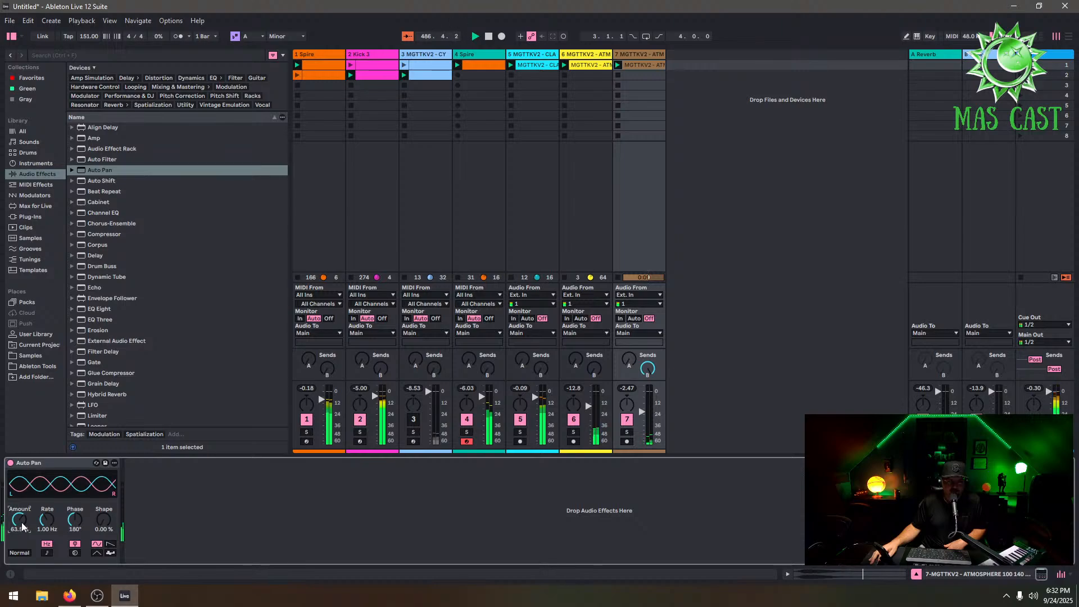
Turn up the reverb sends on the two atmosphere tracks
{"action": "left_click", "coordinate": [628, 359]}
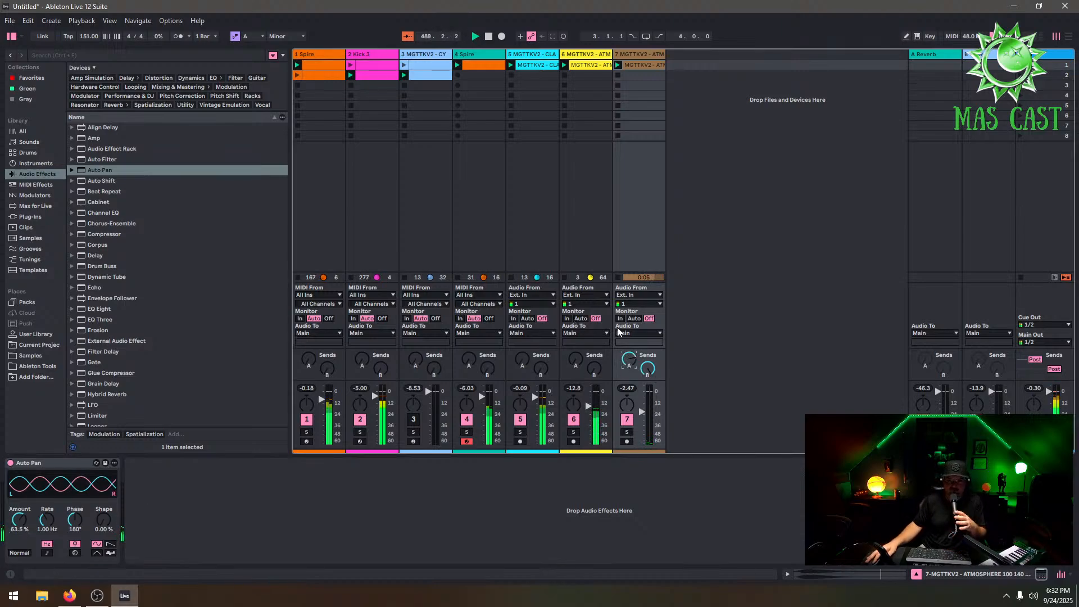
{"action": "left_click", "coordinate": [588, 405]}
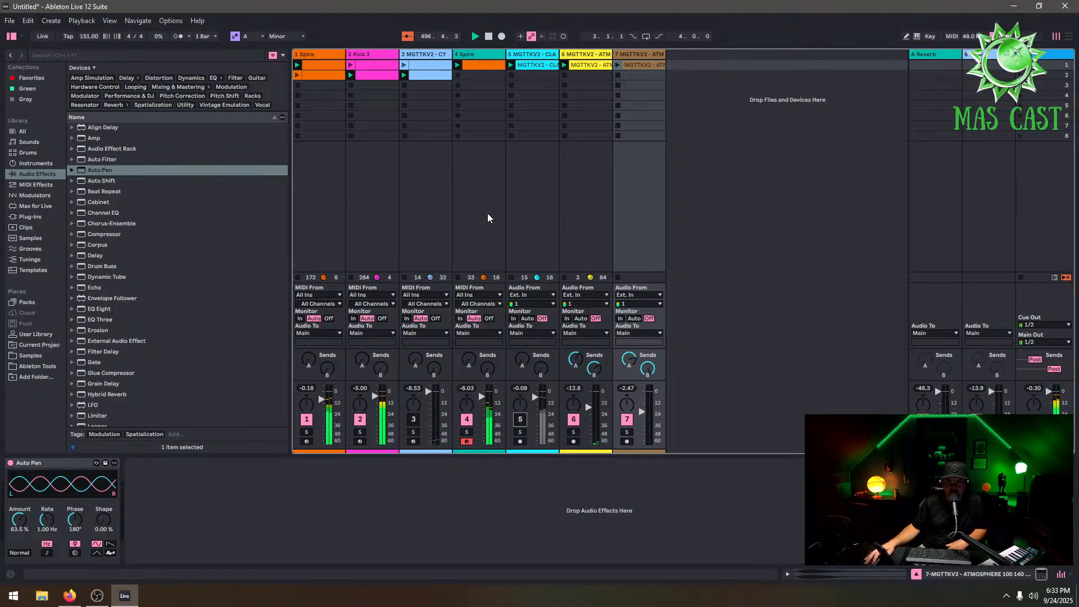
Enable looping on the ATMOSPHERE 100 clip, extend its loop to 16 bars, and relaunch it
{"action": "left_click", "coordinate": [633, 63]}
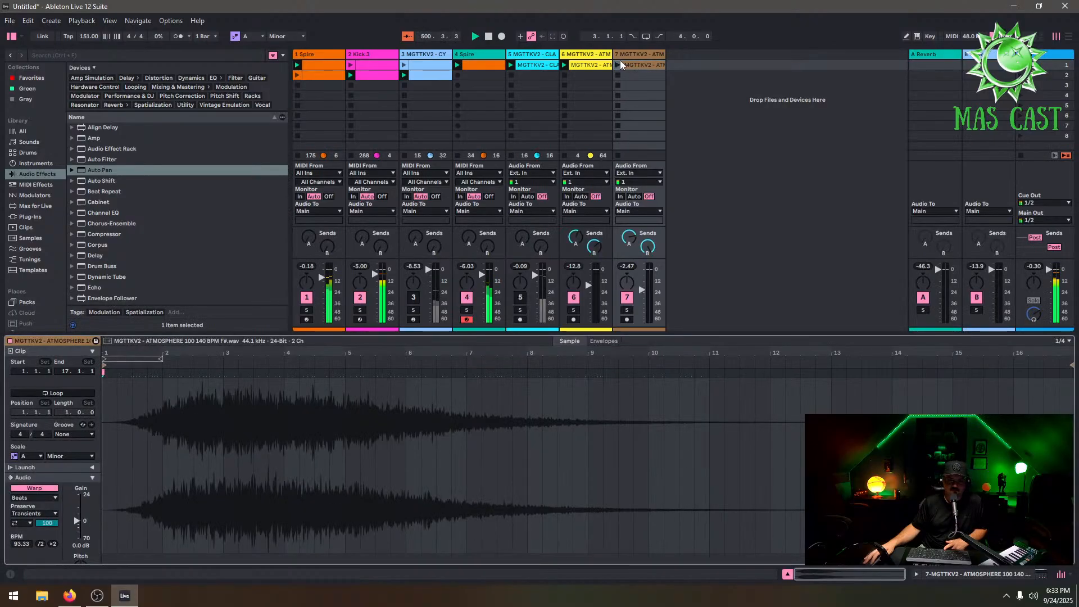
{"action": "left_click", "coordinate": [75, 393]}
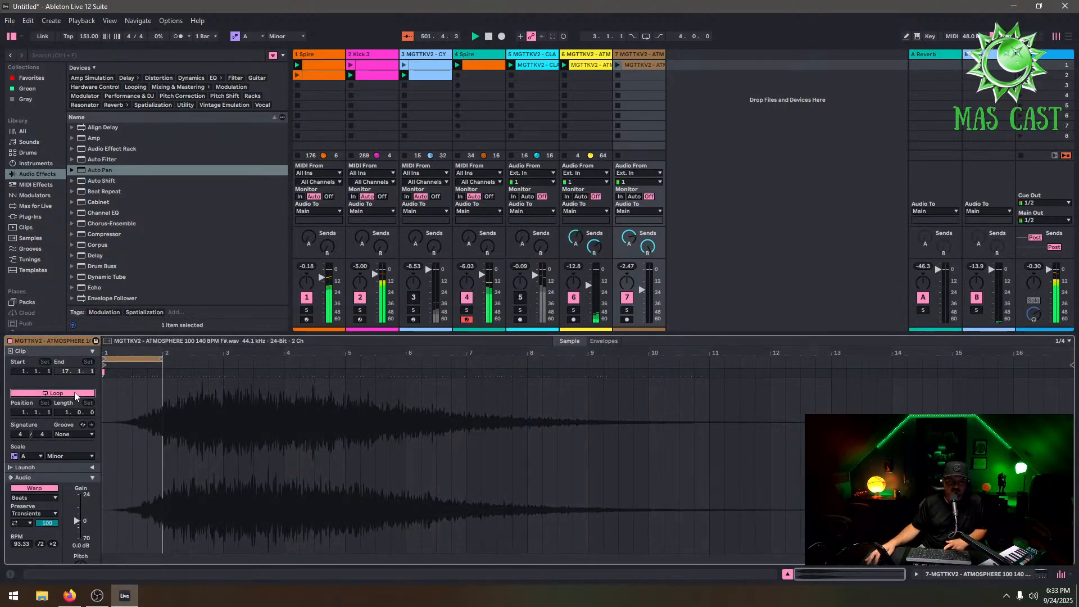
{"action": "left_click", "coordinate": [587, 65]}
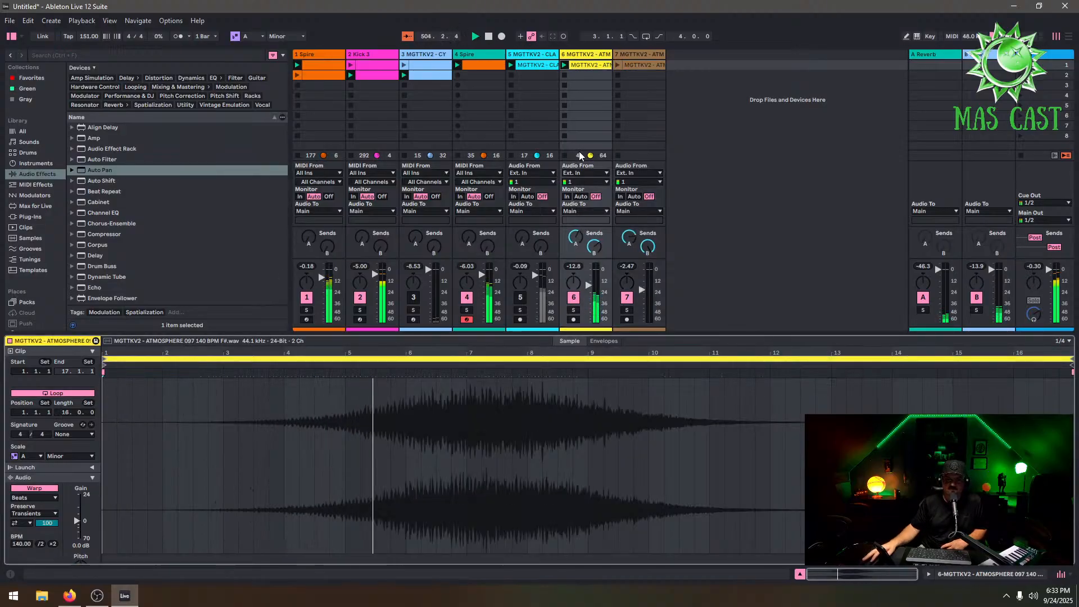
{"action": "left_click", "coordinate": [616, 65]}
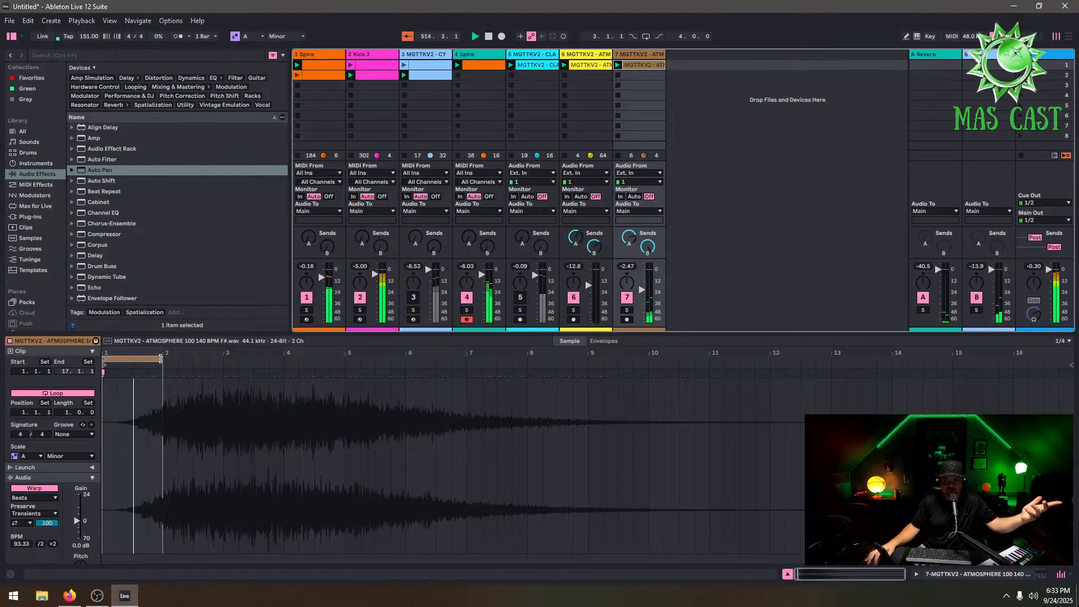
{"action": "left_click_drag", "start_coordinate": [161, 359], "coordinate": [1071, 393]}
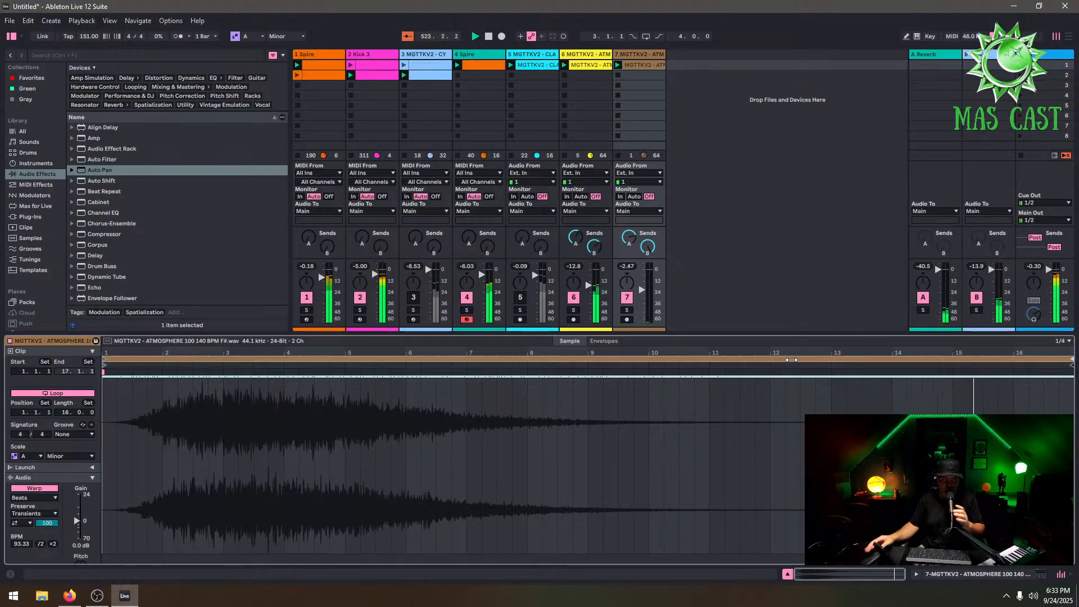
{"action": "left_click", "coordinate": [617, 67]}
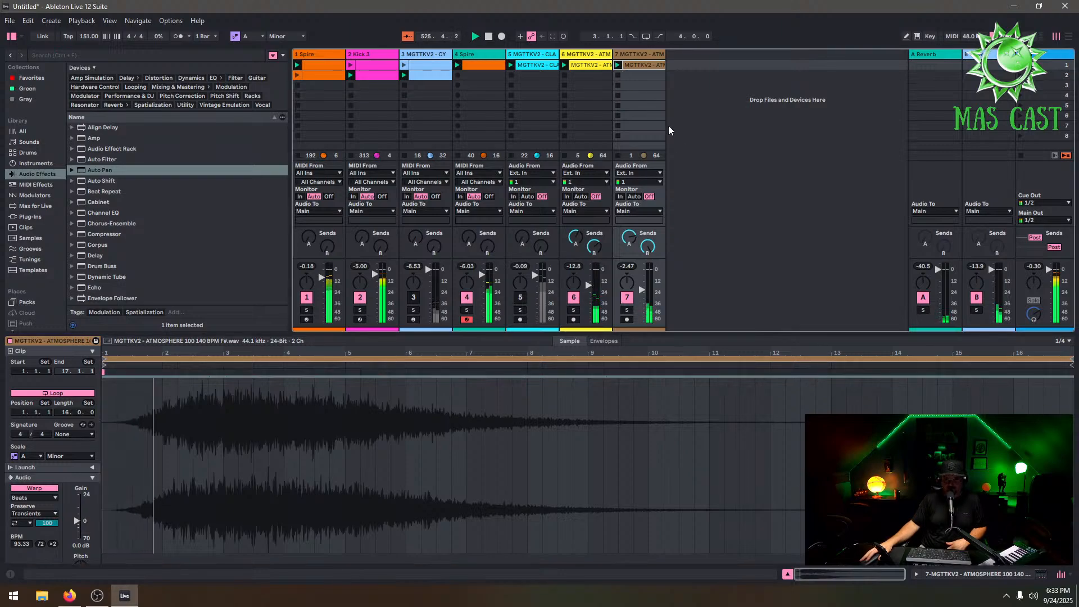
{"action": "left_click", "coordinate": [644, 288]}
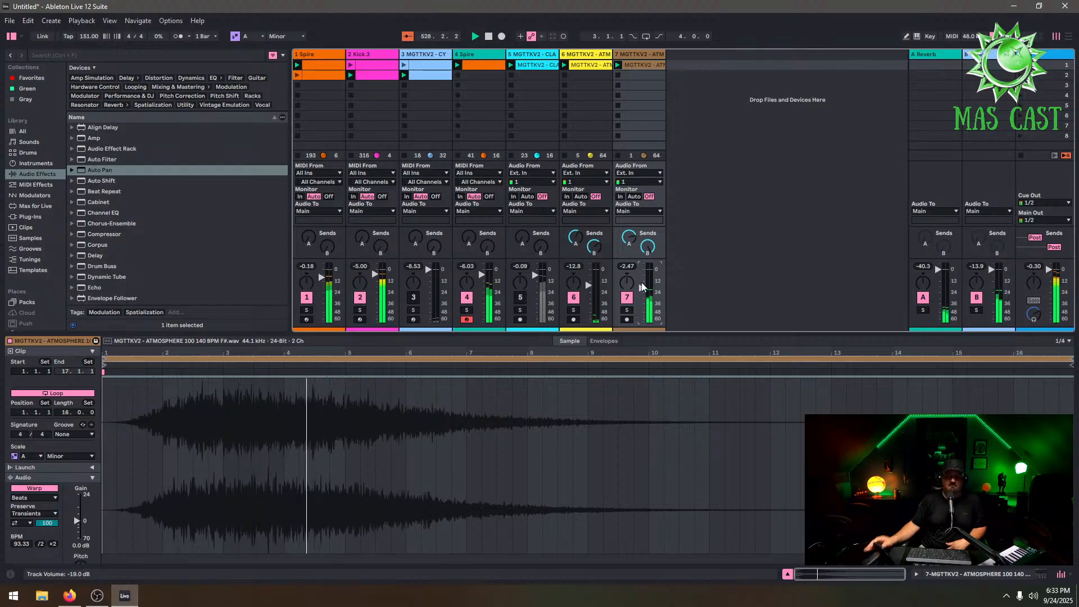
Open the Hi Hat Loops folder and add MGTTKV2 - HIHAT 19 140 BPM F#.wav as a new track
{"action": "scroll", "coordinate": [40, 250], "scroll_direction": "down", "scroll_amount": 3}
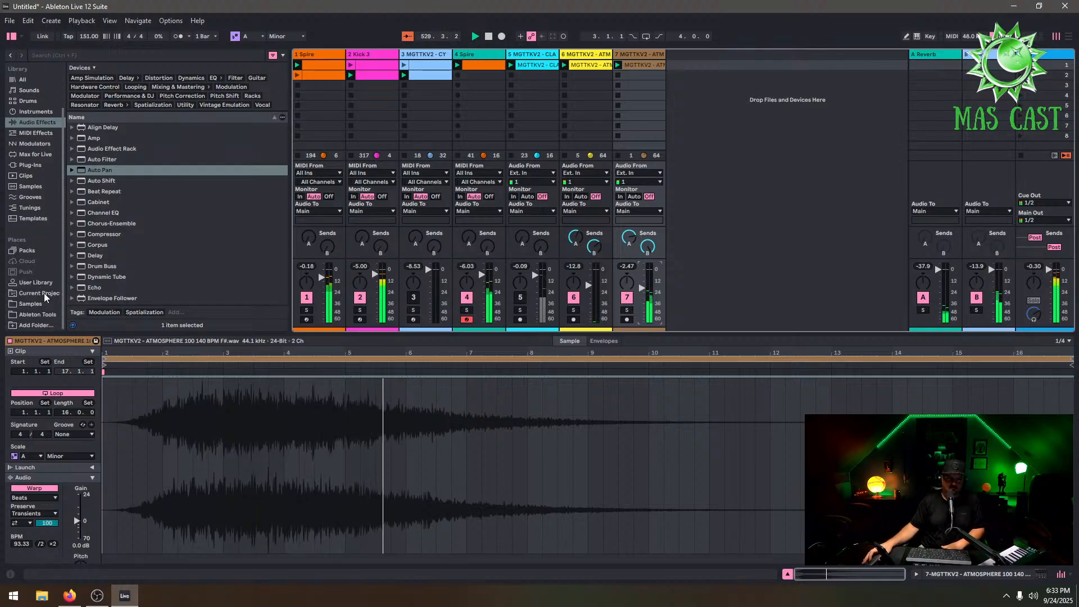
{"action": "left_click", "coordinate": [31, 304]}
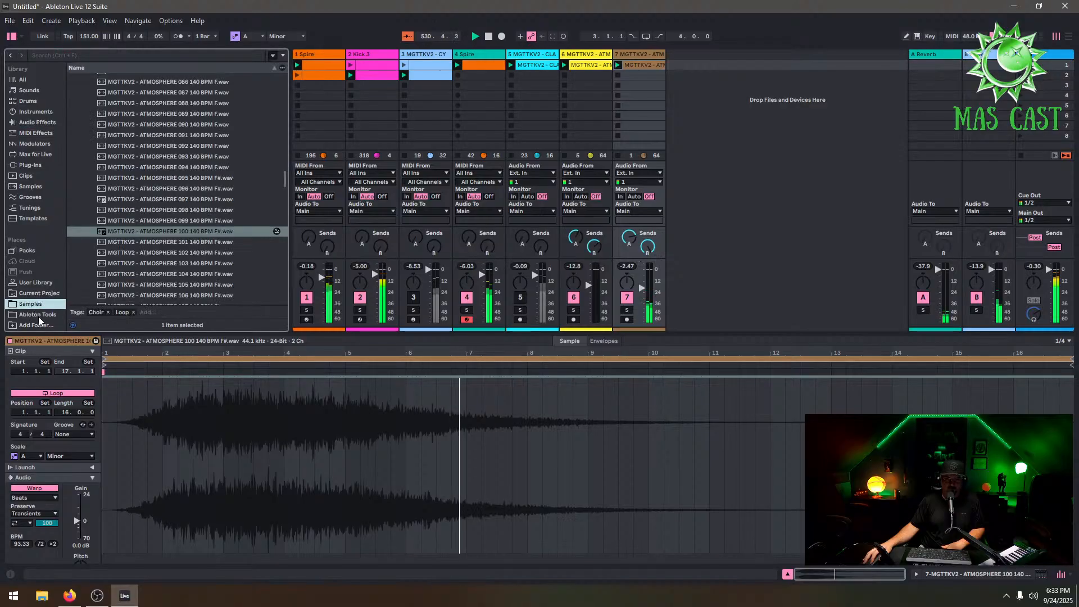
{"action": "scroll", "coordinate": [100, 177], "scroll_direction": "up", "scroll_amount": 15}
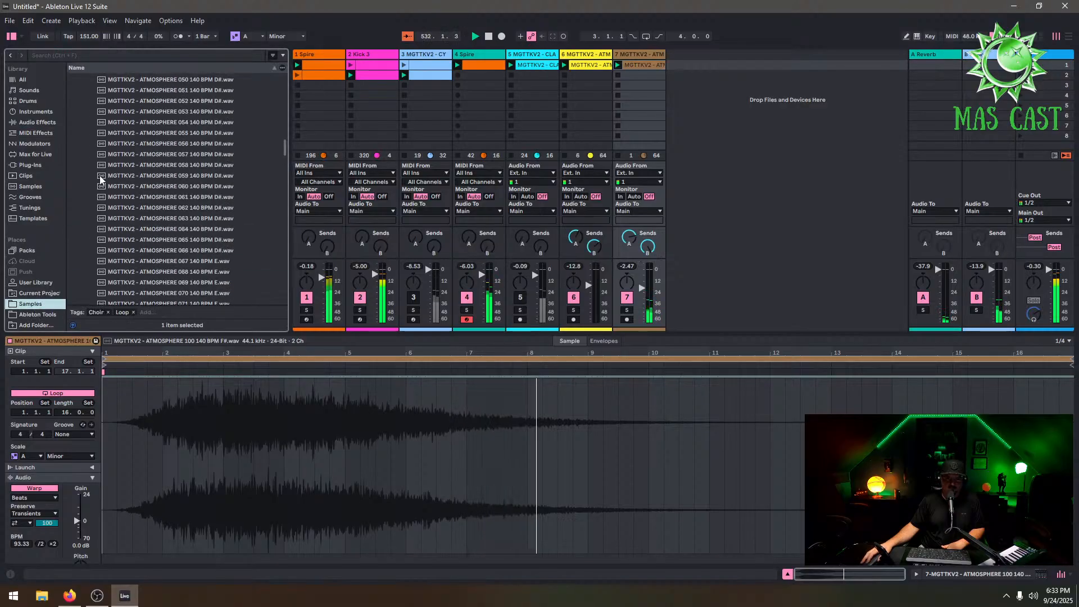
{"action": "scroll", "coordinate": [100, 179], "scroll_direction": "up", "scroll_amount": 15}
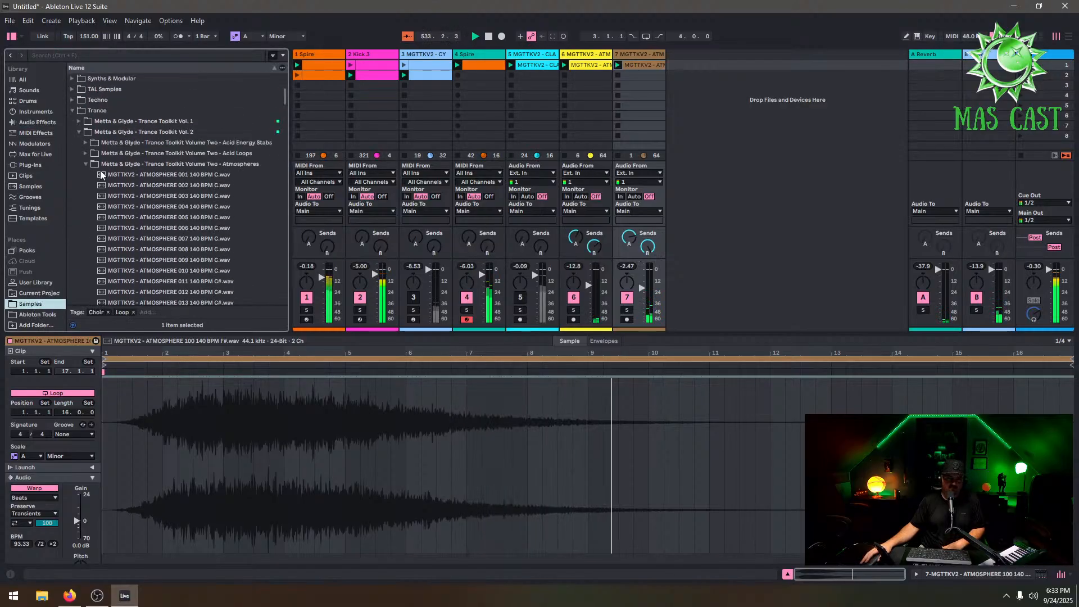
{"action": "left_click", "coordinate": [85, 198]}
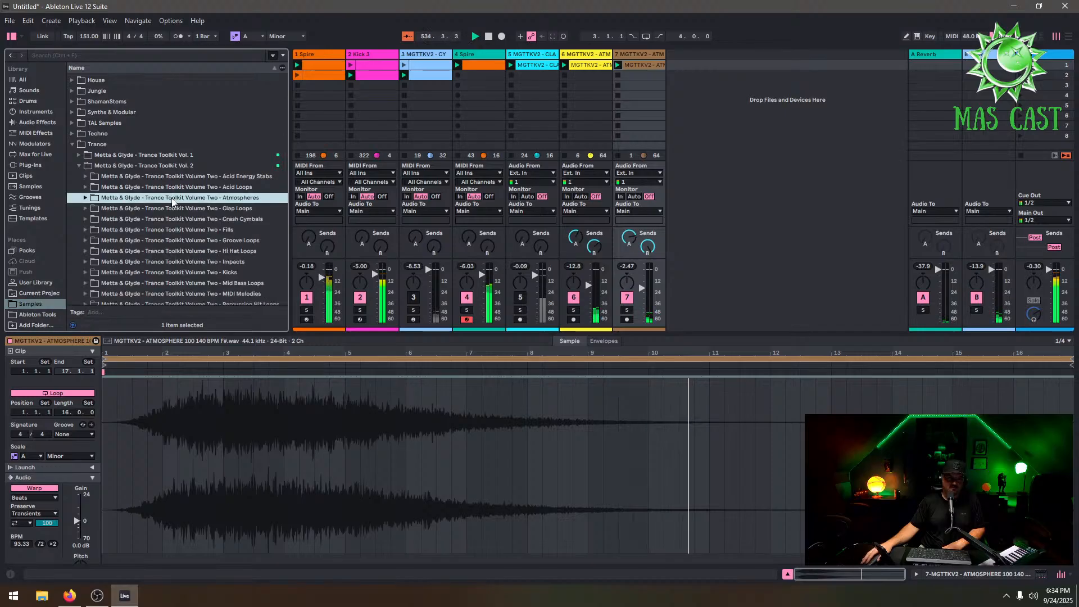
{"action": "scroll", "coordinate": [232, 257], "scroll_direction": "down", "scroll_amount": 1}
{"action": "left_click", "coordinate": [86, 228]}
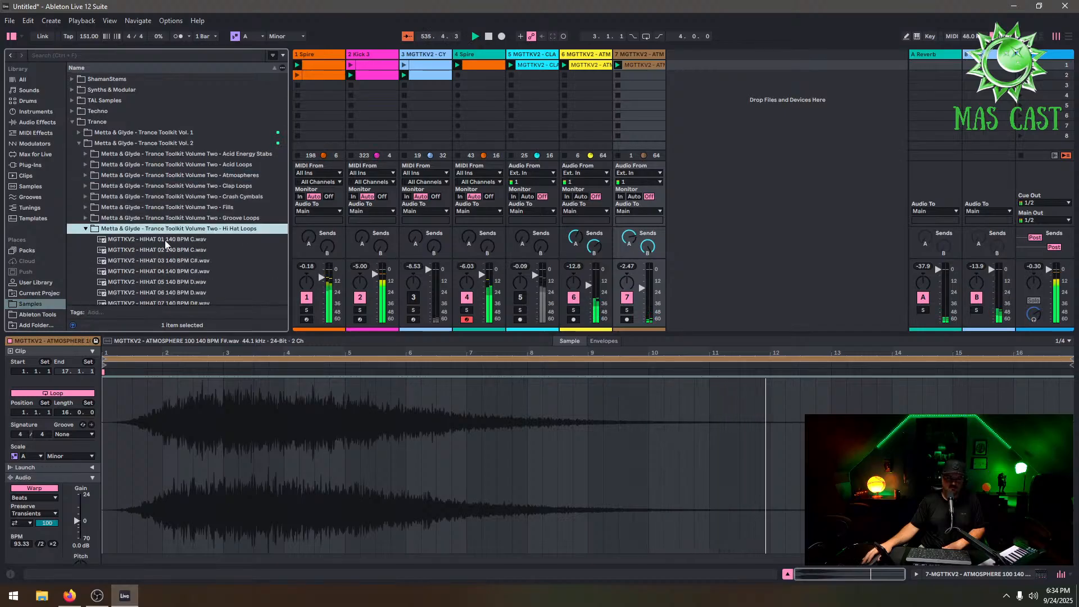
{"action": "scroll", "coordinate": [223, 265], "scroll_direction": "down", "scroll_amount": 9}
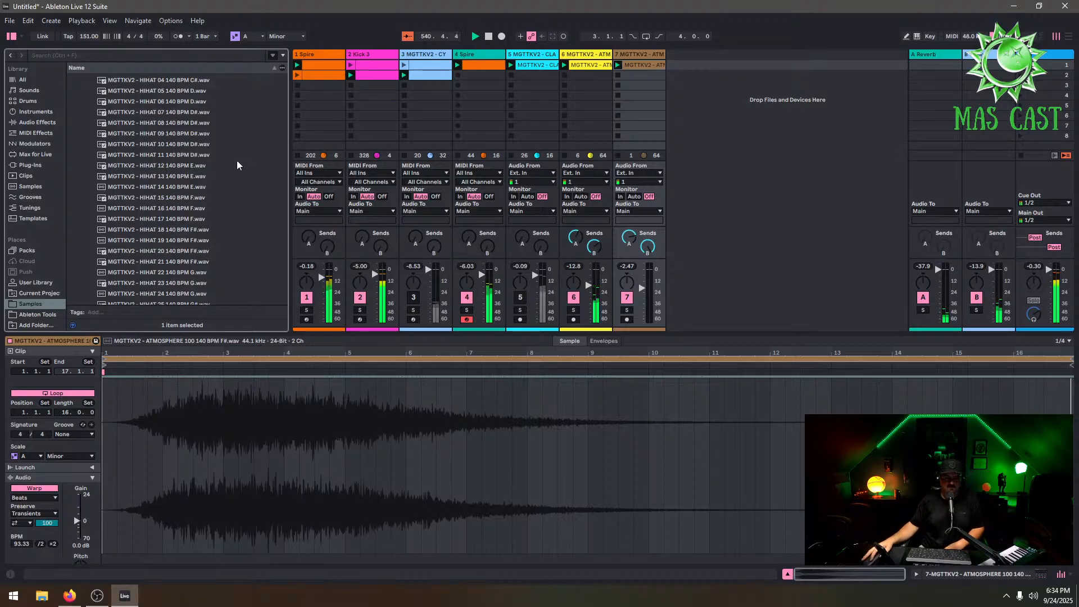
{"action": "left_click_drag", "start_coordinate": [188, 243], "coordinate": [668, 69]}
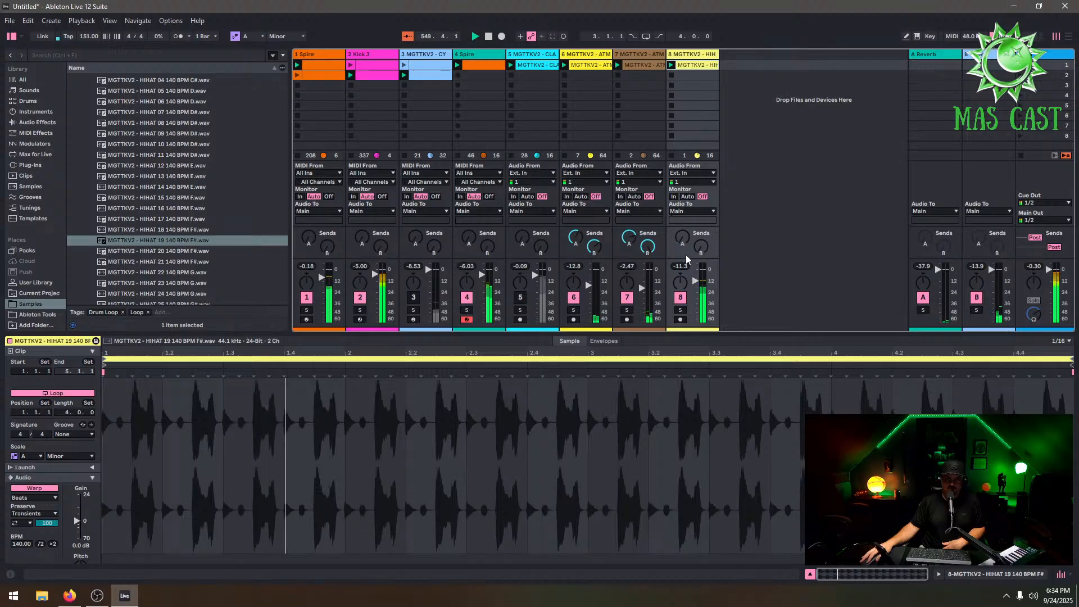
Set the hi-hat track's volume to about -9.5 dB and reactivate track 5
{"action": "left_click_drag", "start_coordinate": [695, 280], "coordinate": [696, 275]}
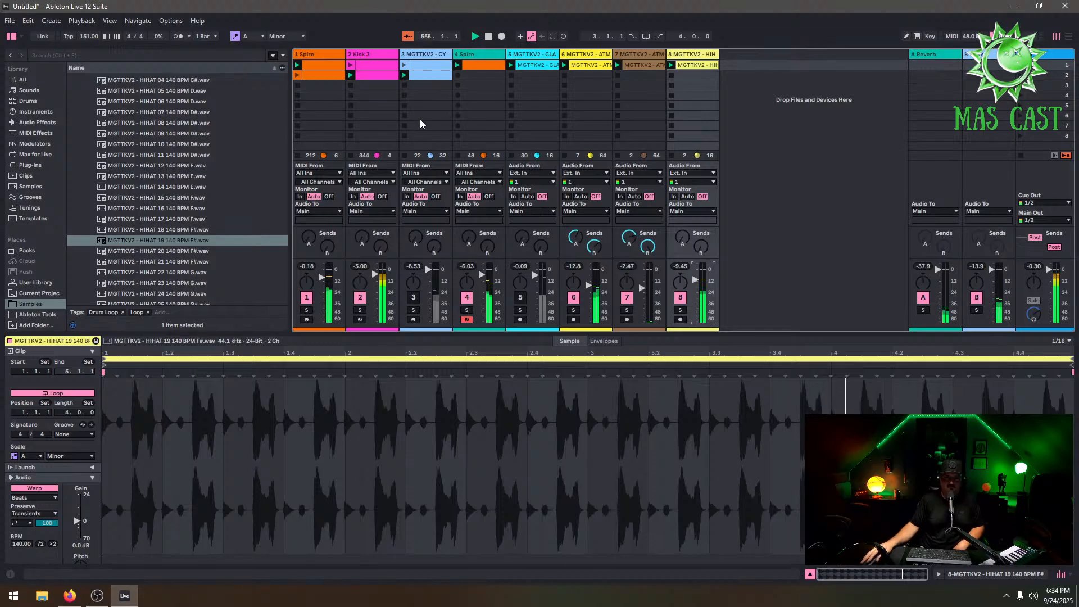
{"action": "left_click", "coordinate": [521, 298]}
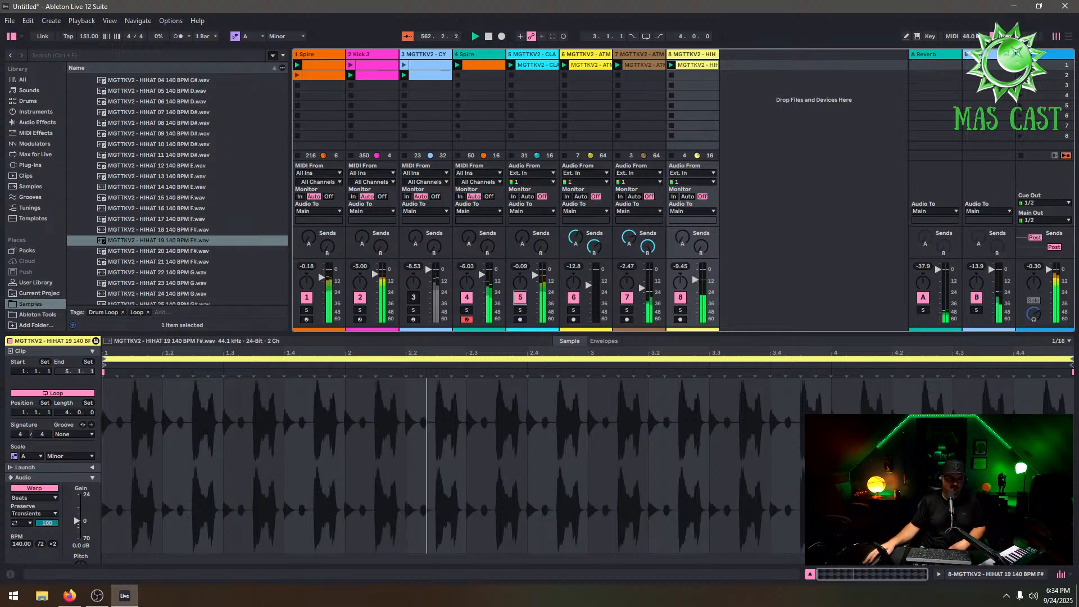
Browse the sample library's Fantastic Dialogues folder and preview A Secret of Great Power.wav
{"action": "scroll", "coordinate": [95, 190], "scroll_direction": "up", "scroll_amount": 5}
{"action": "left_click", "coordinate": [95, 187]}
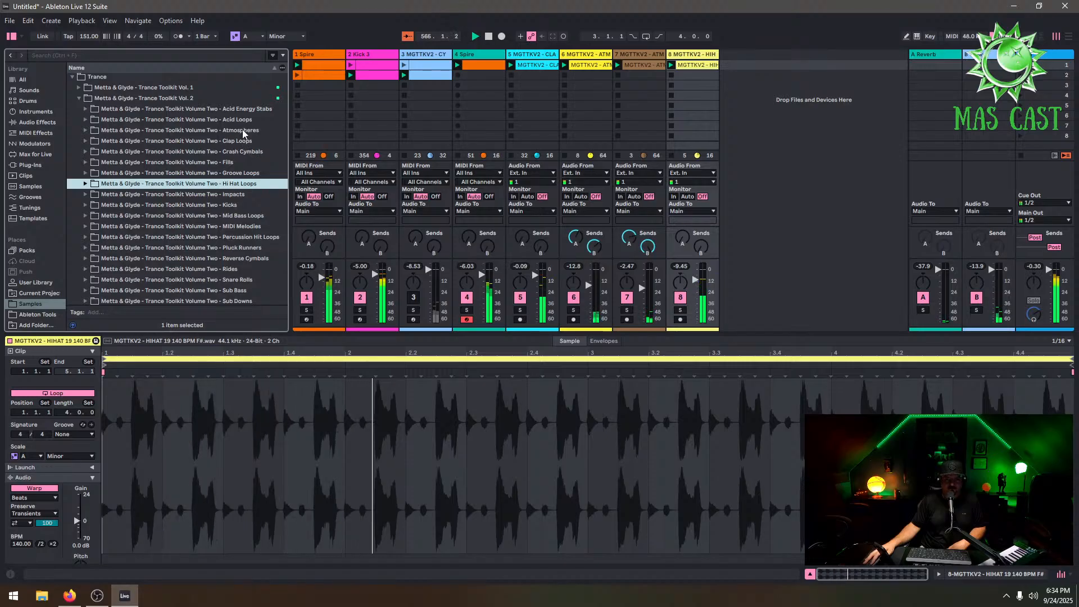
{"action": "left_click", "coordinate": [251, 110]}
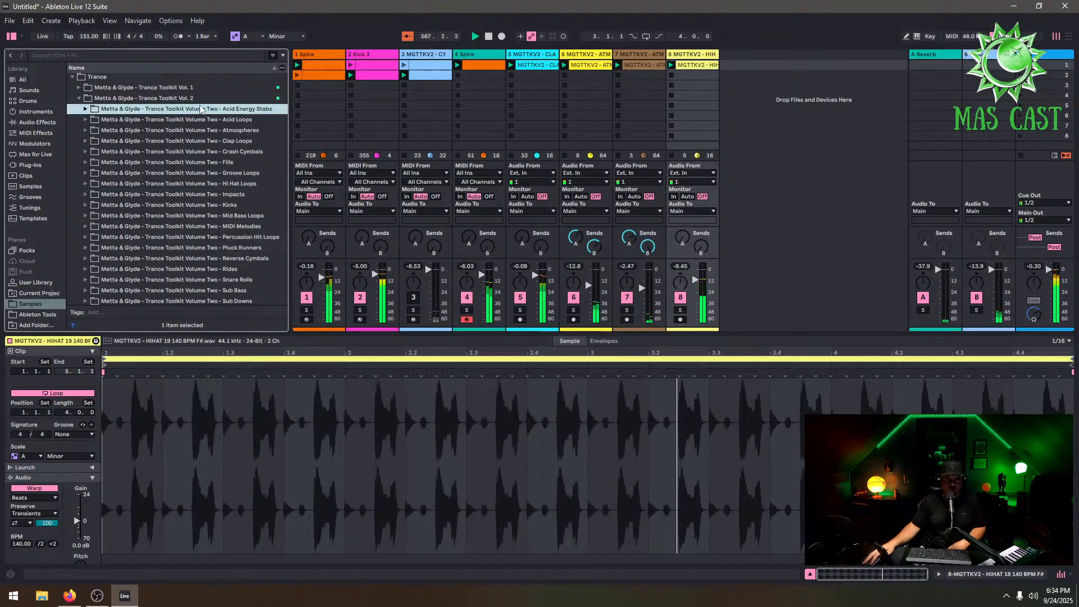
{"action": "left_click", "coordinate": [41, 317]}
{"action": "left_click", "coordinate": [40, 305]}
{"action": "scroll", "coordinate": [159, 130], "scroll_direction": "up", "scroll_amount": 1}
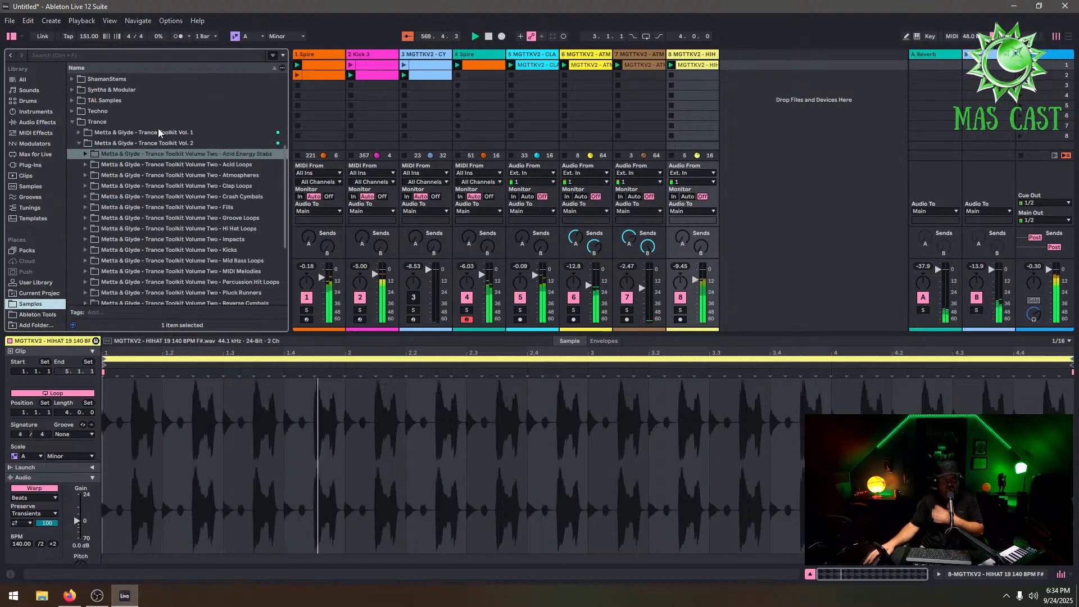
{"action": "scroll", "coordinate": [122, 136], "scroll_direction": "up", "scroll_amount": 5}
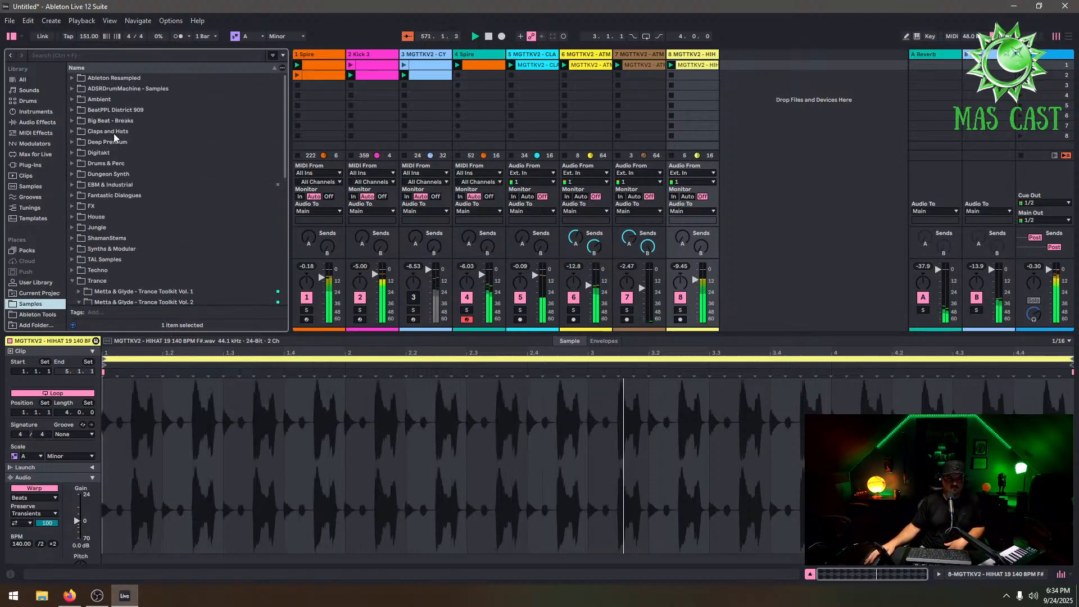
{"action": "left_click", "coordinate": [81, 197]}
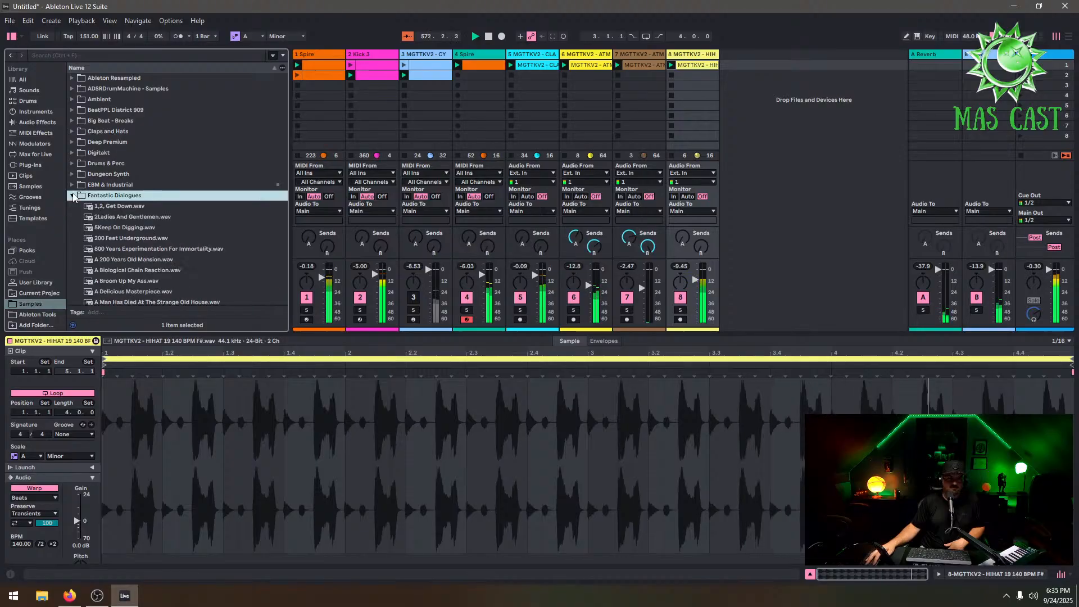
{"action": "scroll", "coordinate": [120, 187], "scroll_direction": "down", "scroll_amount": 2}
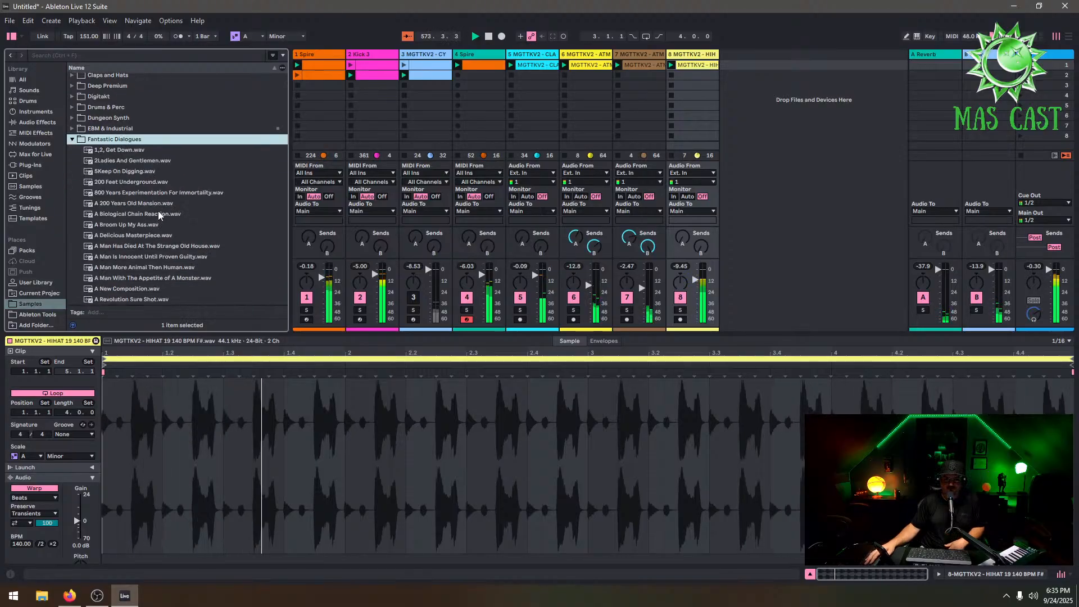
{"action": "scroll", "coordinate": [157, 211], "scroll_direction": "down", "scroll_amount": 3}
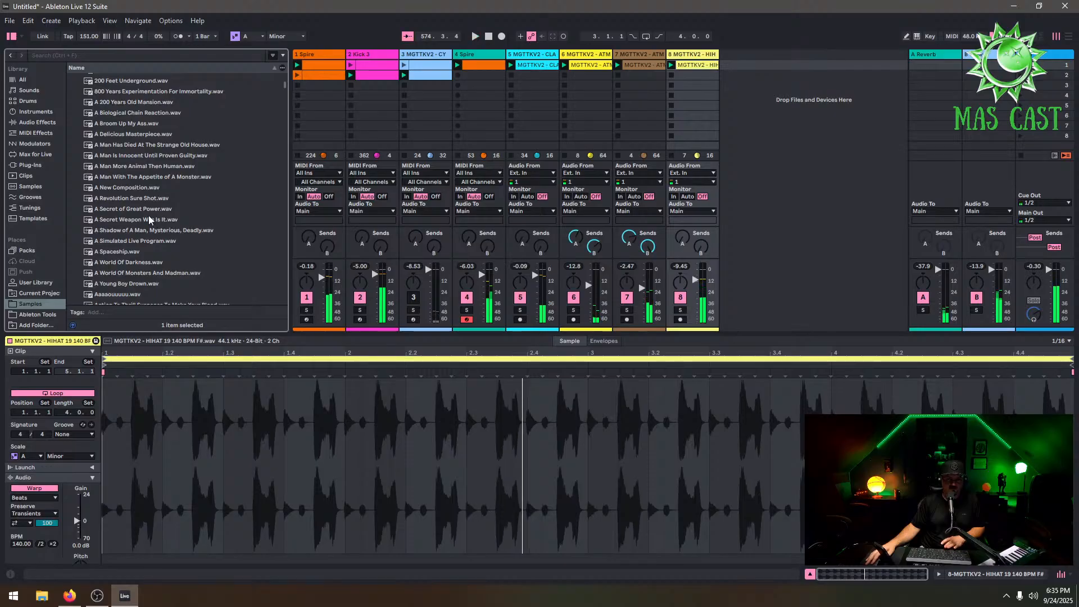
{"action": "left_click", "coordinate": [156, 213]}
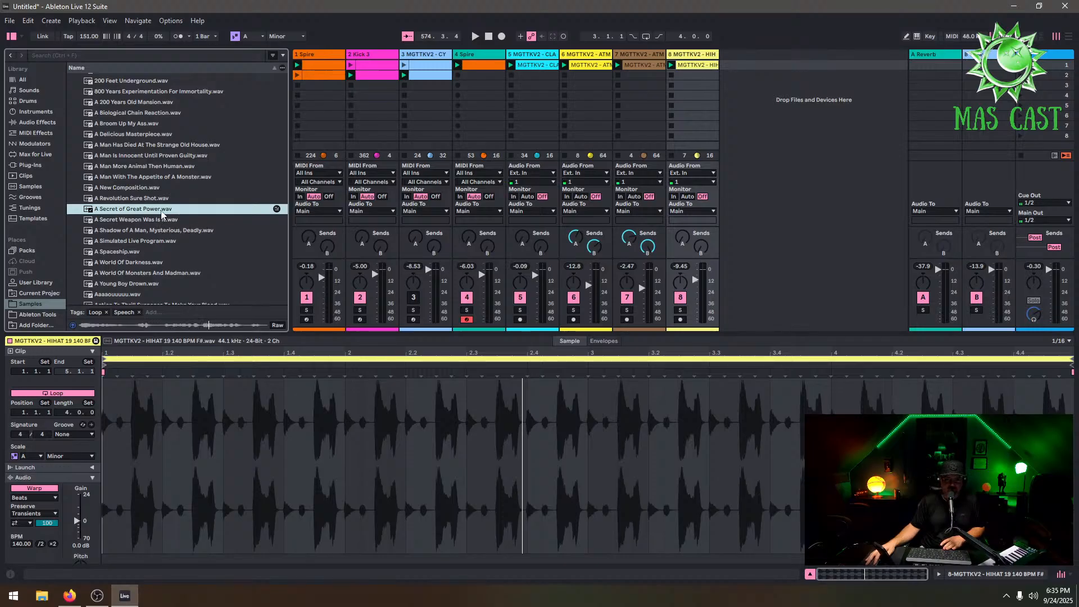
Insert a new MIDI track and load A Secret of Great Power.wav into a Simpler on it
{"action": "right_click", "coordinate": [790, 94]}
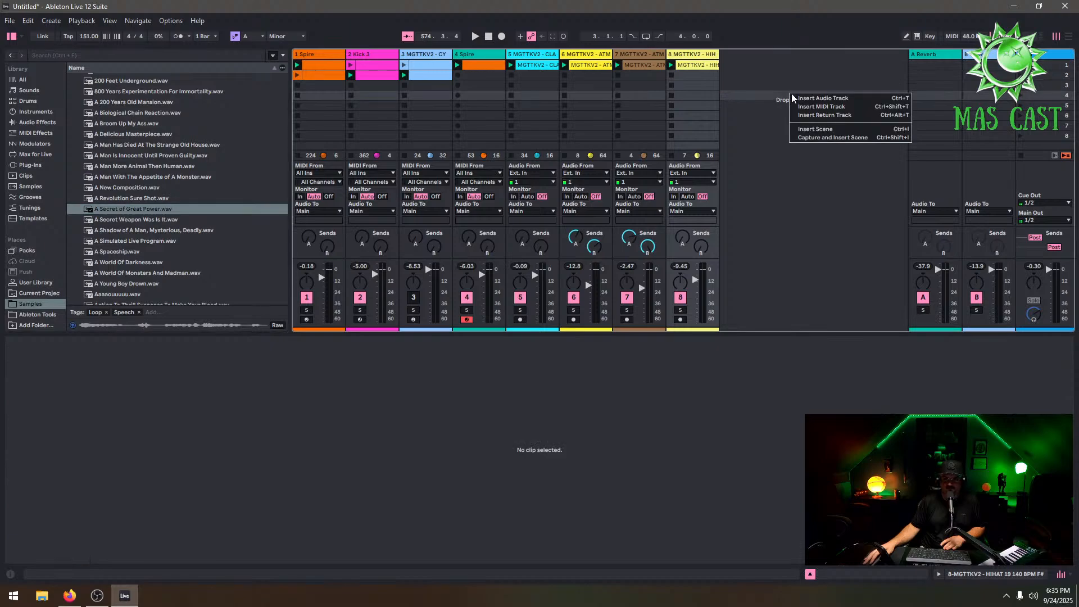
{"action": "left_click", "coordinate": [807, 108]}
{"action": "left_click_drag", "start_coordinate": [160, 211], "coordinate": [231, 422]}
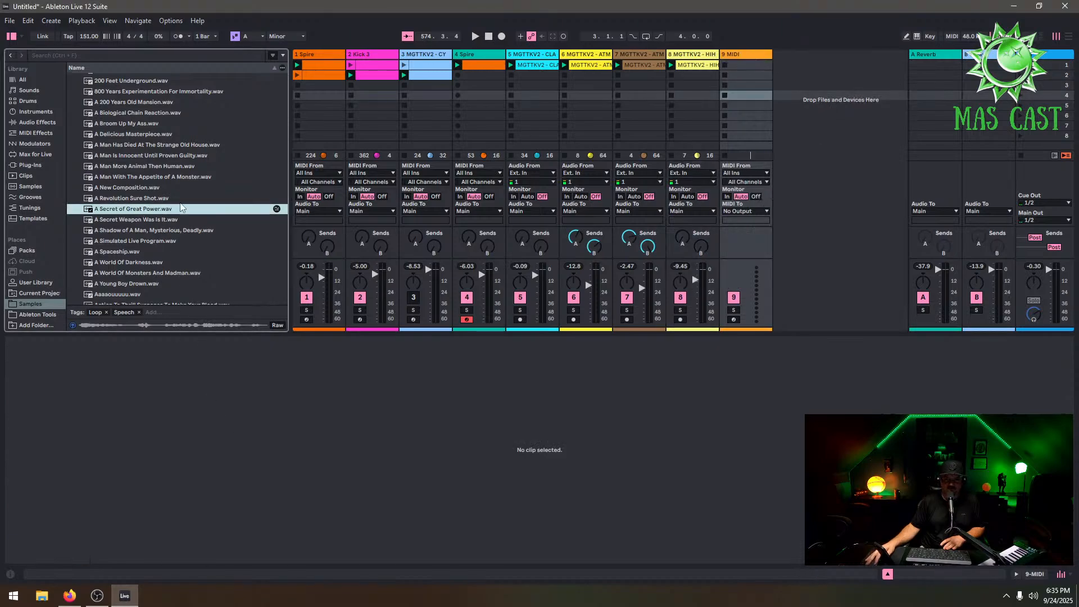
{"action": "left_click", "coordinate": [747, 52]}
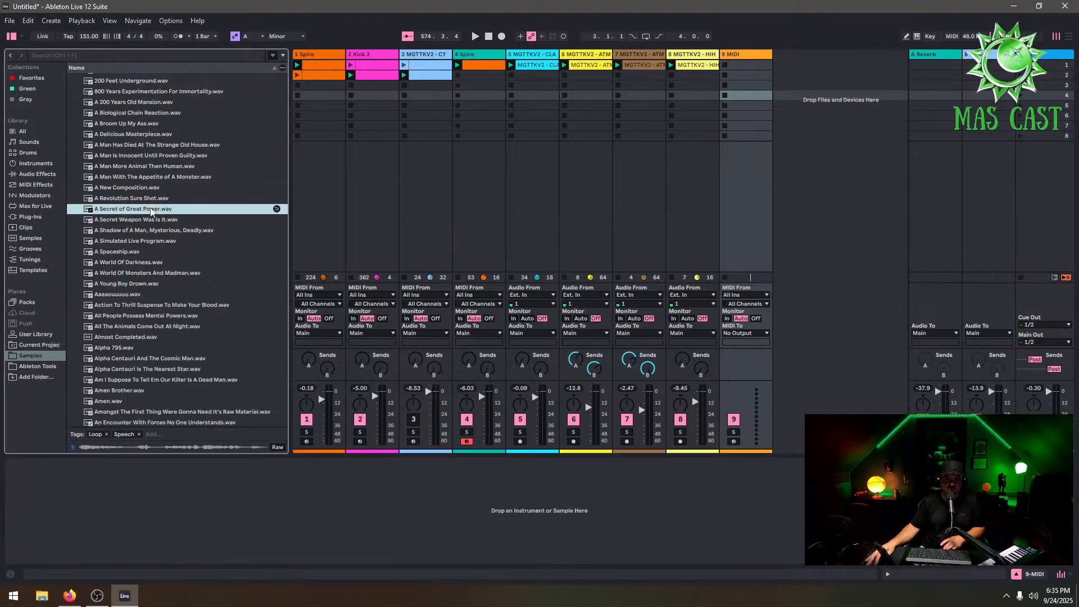
{"action": "left_click_drag", "start_coordinate": [183, 509], "coordinate": [239, 475]}
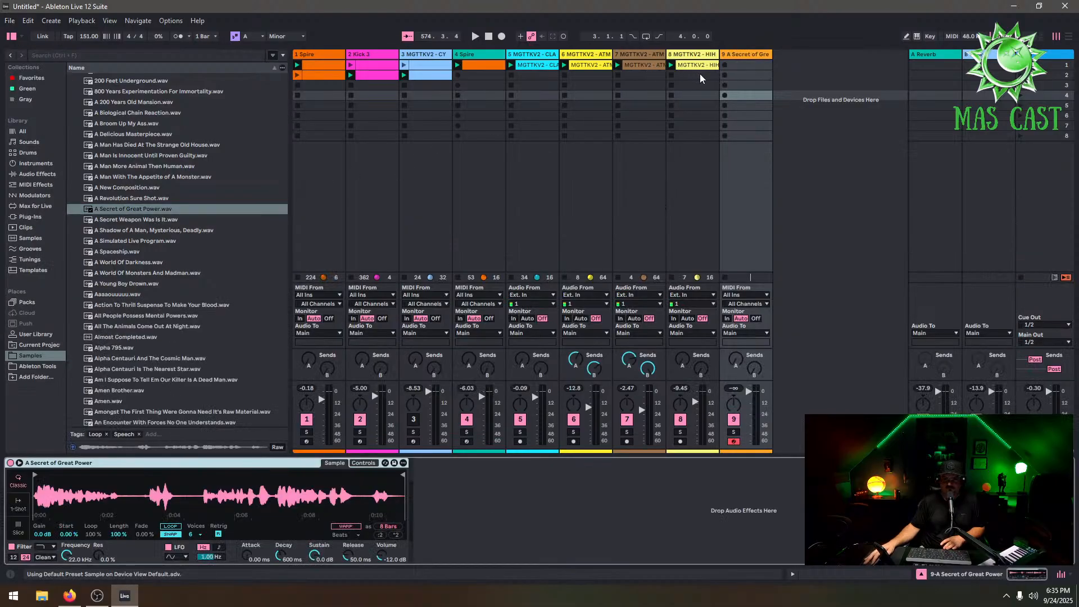
Restart playback and switch the Simpler to its Controls view
{"action": "key", "text": "space"}
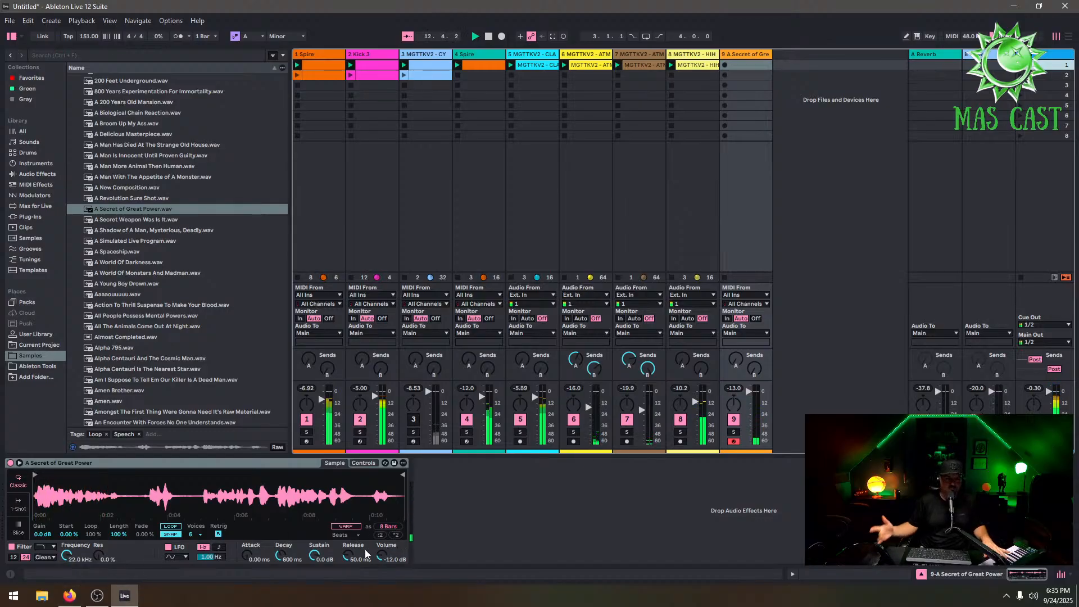
{"action": "left_click", "coordinate": [371, 462]}
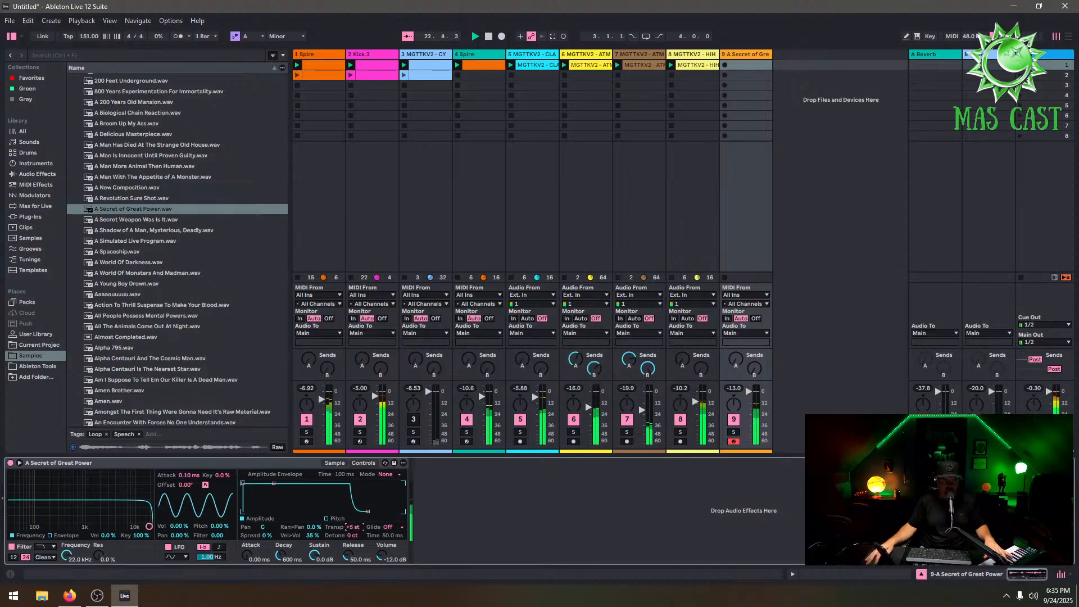
{"action": "left_click_drag", "start_coordinate": [349, 528], "coordinate": [350, 526]}
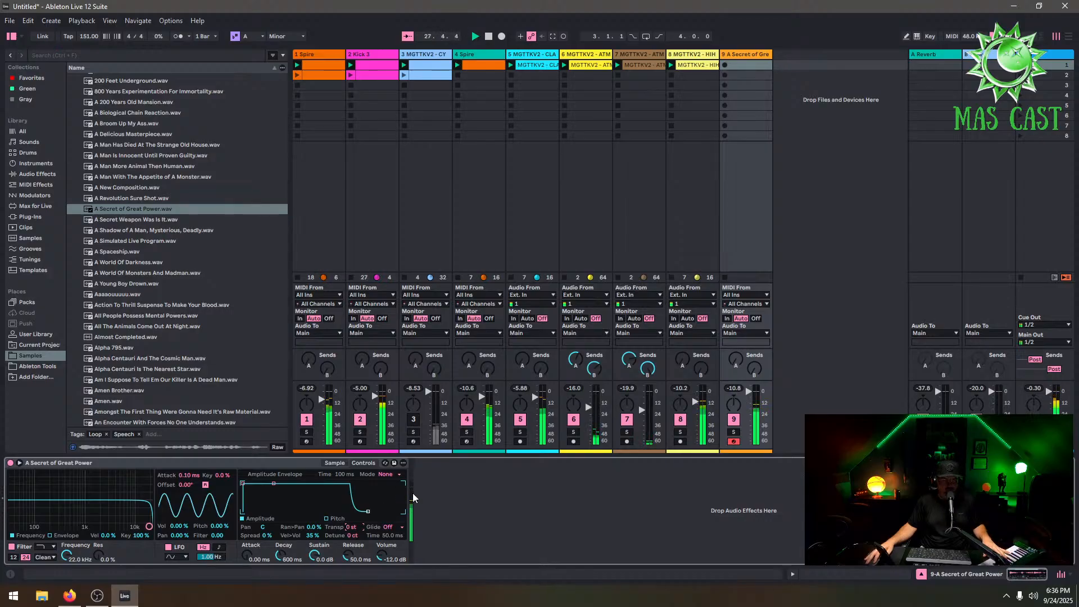
Create a MIDI clip in the vocal track's first slot and draw a long C3 note across it
{"action": "double_click", "coordinate": [734, 66]}
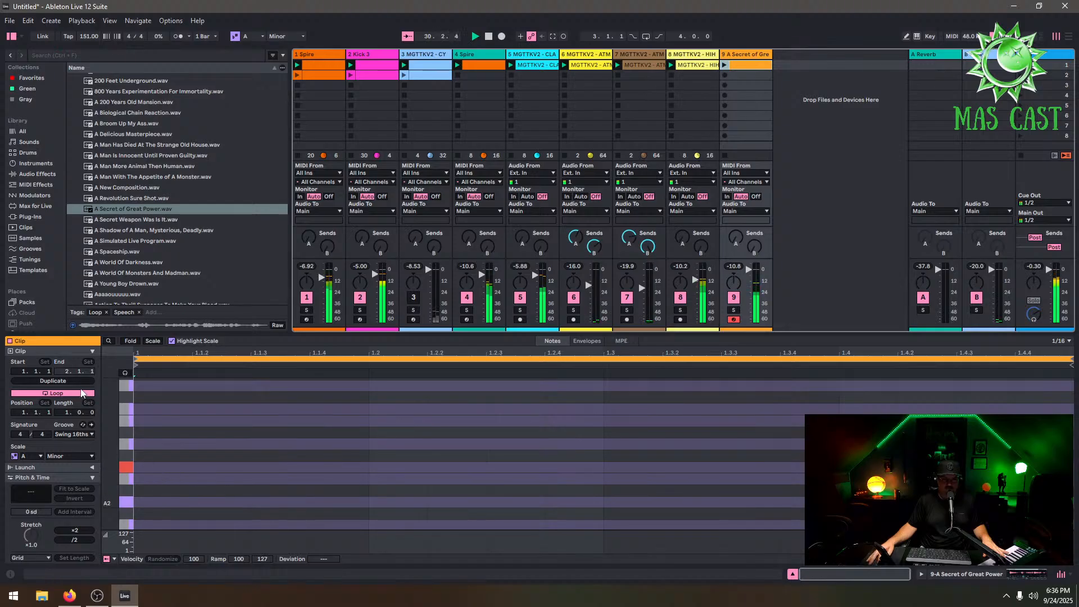
{"action": "double_click", "coordinate": [150, 466]}
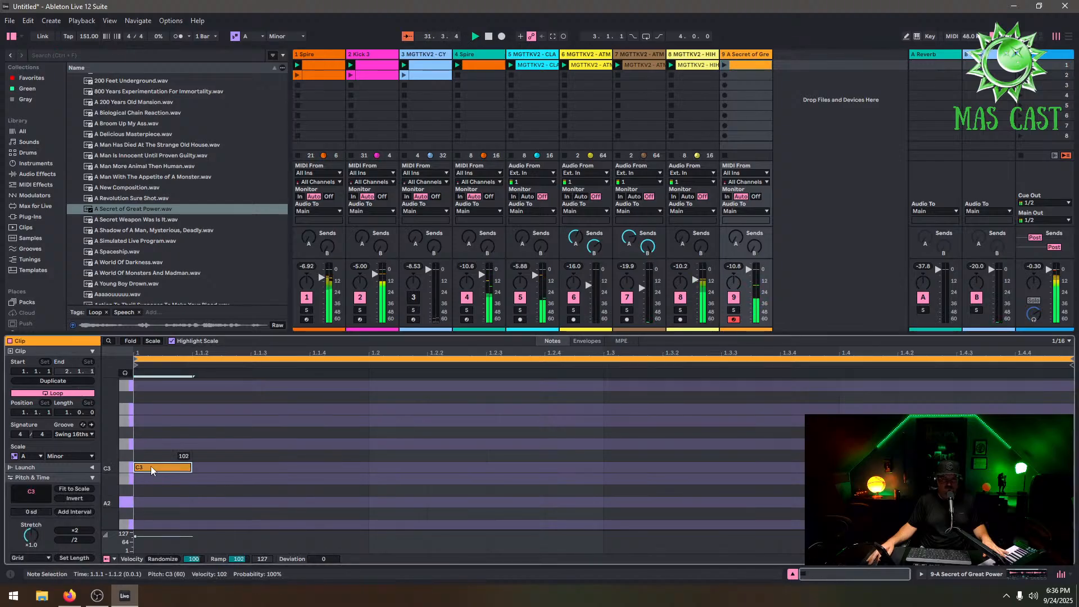
{"action": "left_click_drag", "start_coordinate": [194, 466], "coordinate": [312, 454]}
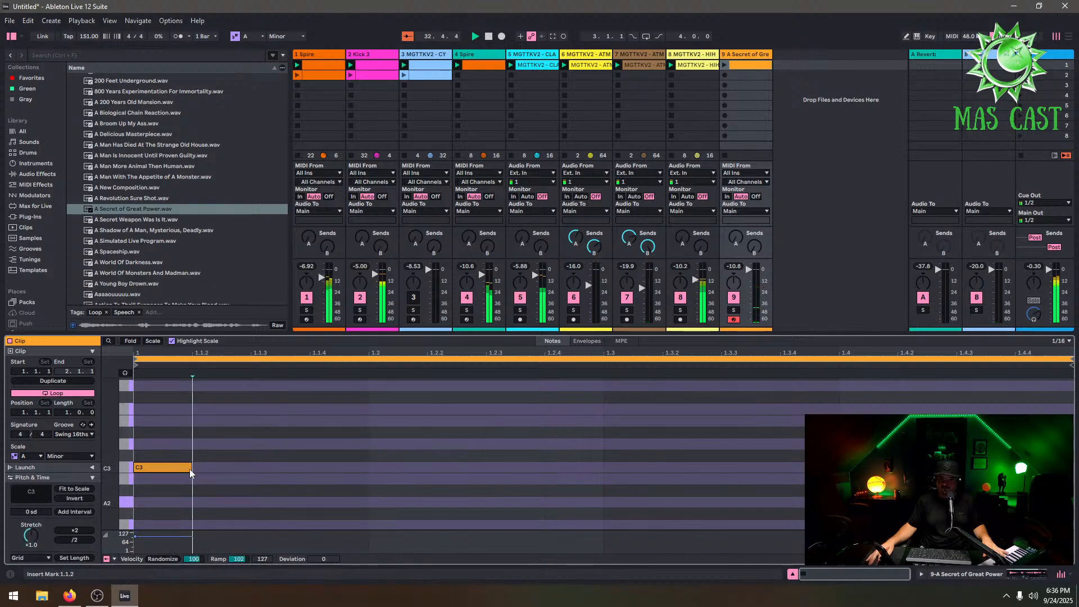
{"action": "left_click_drag", "start_coordinate": [191, 467], "coordinate": [834, 442]}
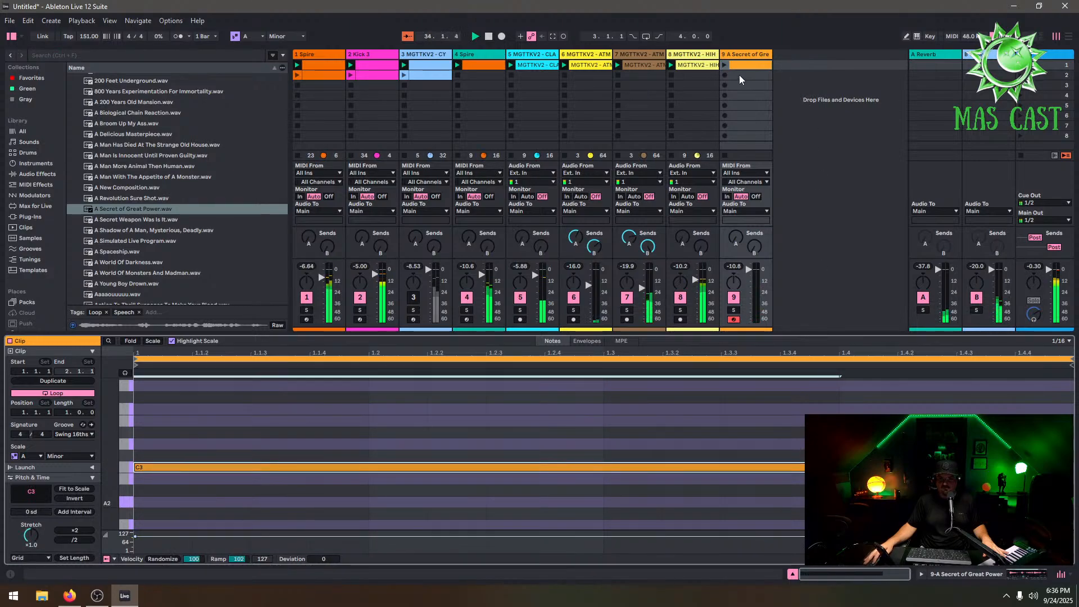
Launch the vocal clip and duplicate its loop twice to four bars
{"action": "left_click", "coordinate": [724, 64]}
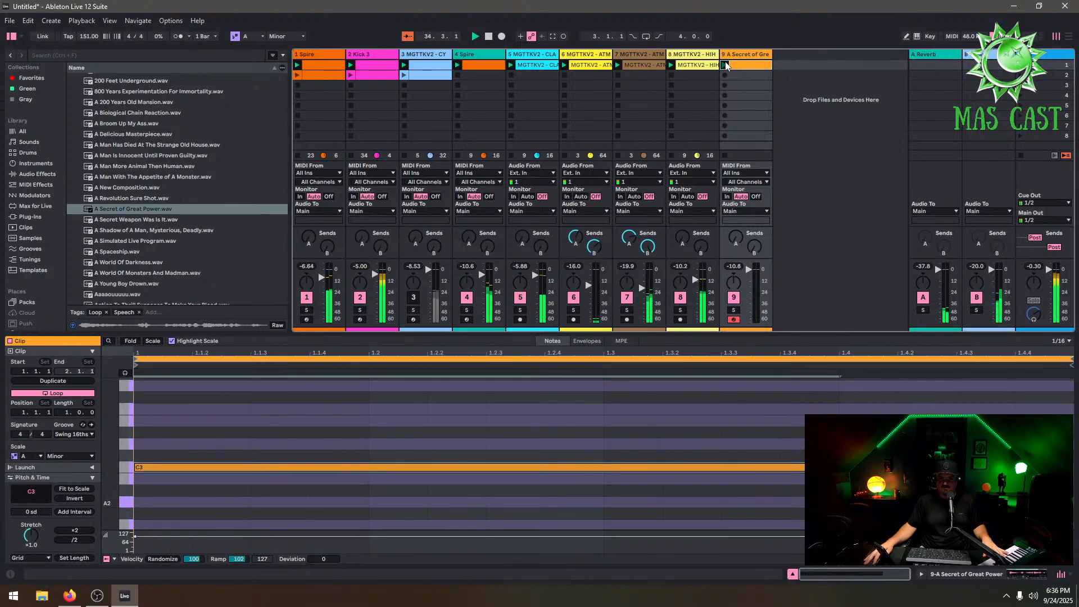
{"action": "left_click", "coordinate": [52, 380]}
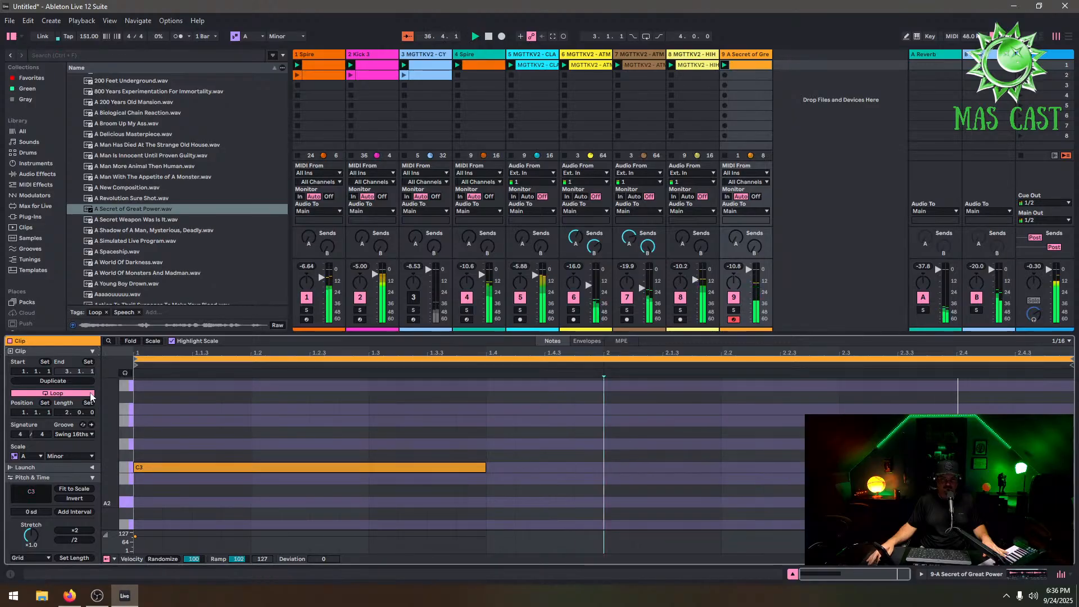
{"action": "left_click", "coordinate": [76, 382]}
Delete the duplicated note and set the remaining C3 note to about one bar long
{"action": "double_click", "coordinate": [688, 470]}
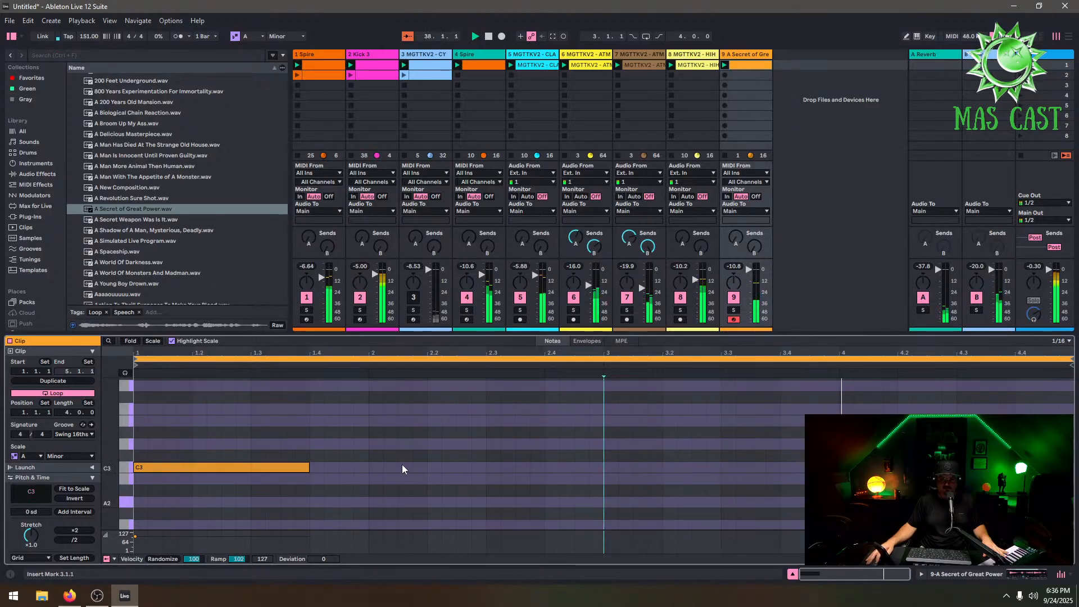
{"action": "left_click_drag", "start_coordinate": [309, 467], "coordinate": [543, 458]}
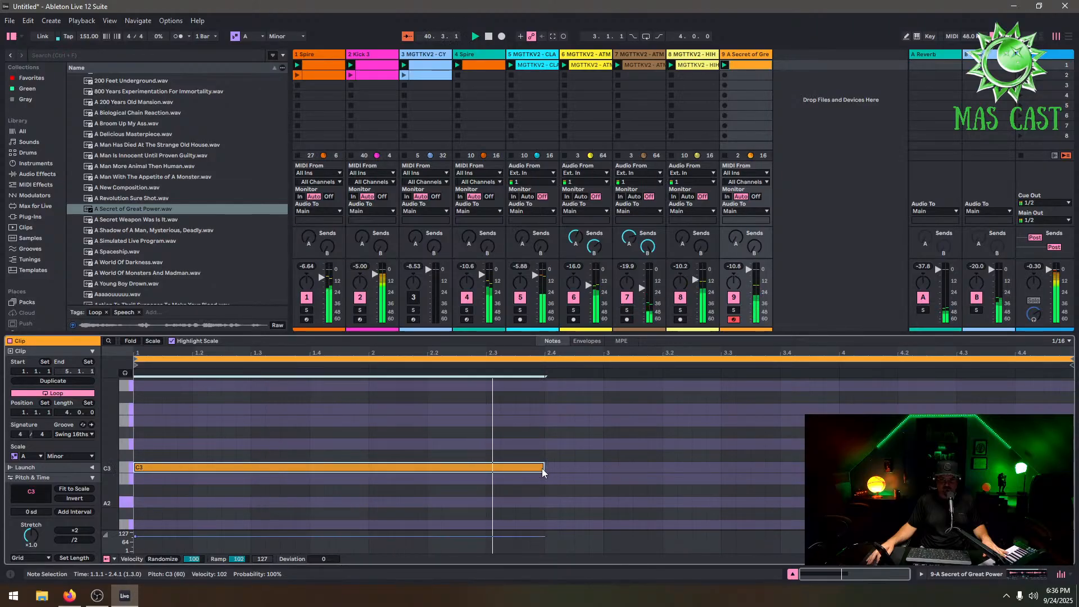
{"action": "left_click_drag", "start_coordinate": [544, 458], "coordinate": [397, 461]}
{"action": "key", "text": "ctrl+z"}
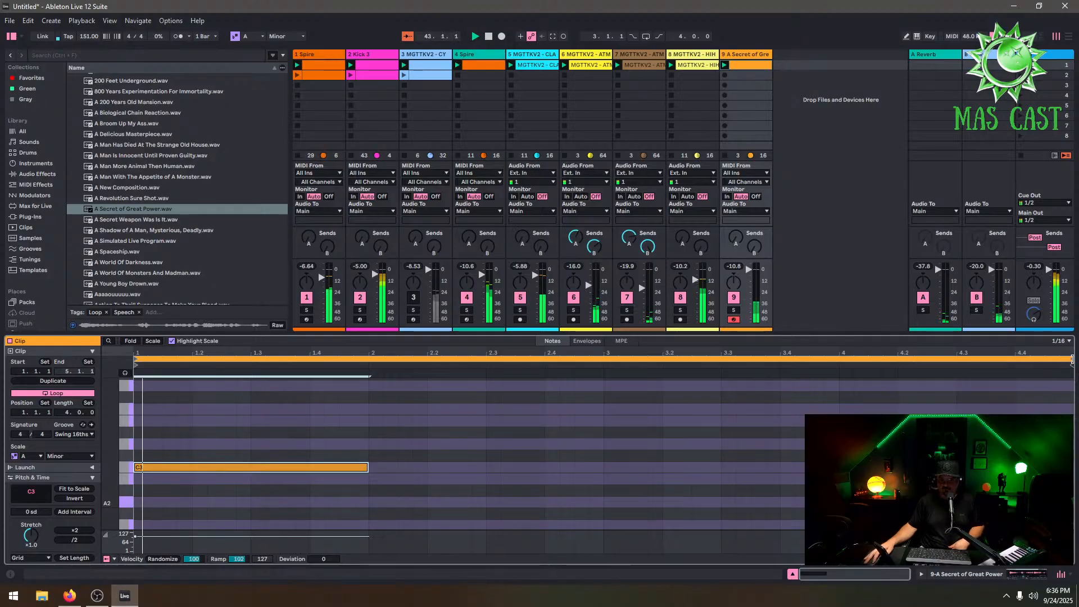
Shorten the clip's loop to 3 bars and open the track's Simpler
{"action": "left_click_drag", "start_coordinate": [1071, 368], "coordinate": [838, 370]}
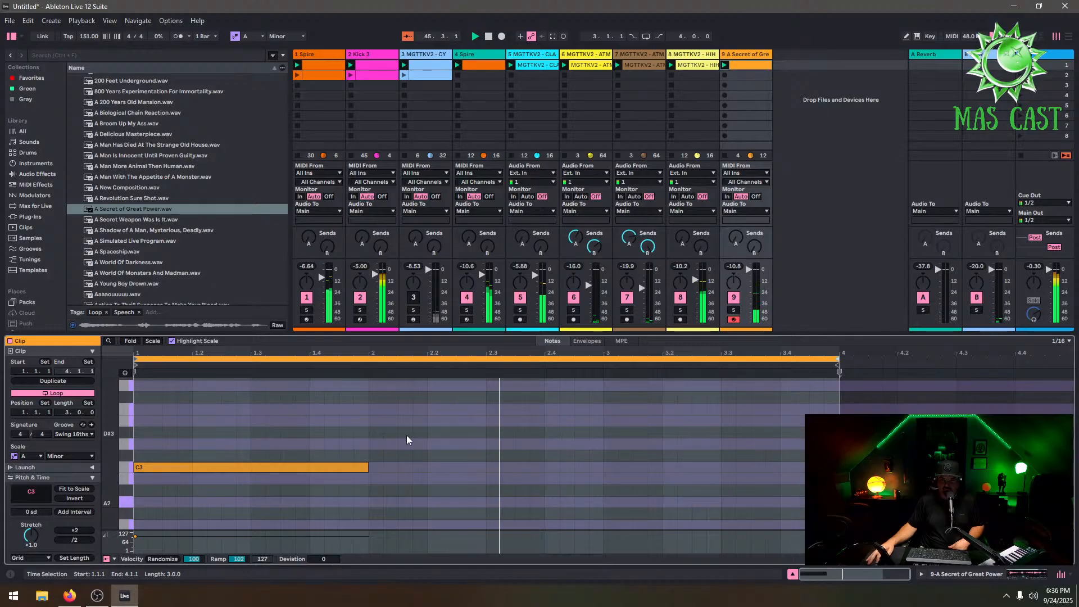
{"action": "left_click", "coordinate": [737, 55]}
{"action": "left_click", "coordinate": [741, 93]}
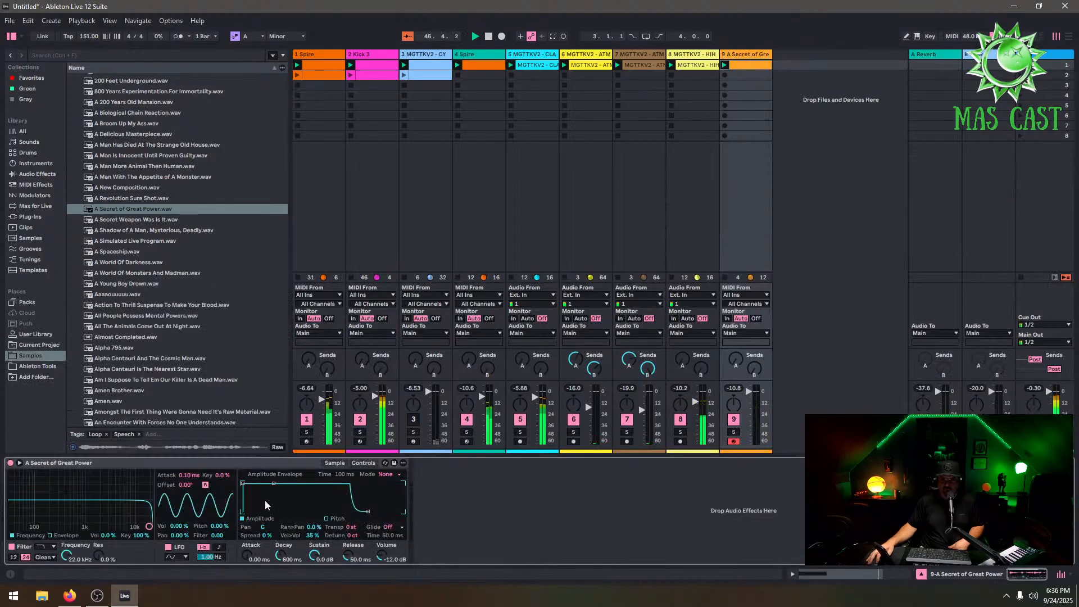
Raise the Simpler's release to about 35 s and its decay to about 80 s
{"action": "left_click_drag", "start_coordinate": [348, 555], "coordinate": [348, 498]}
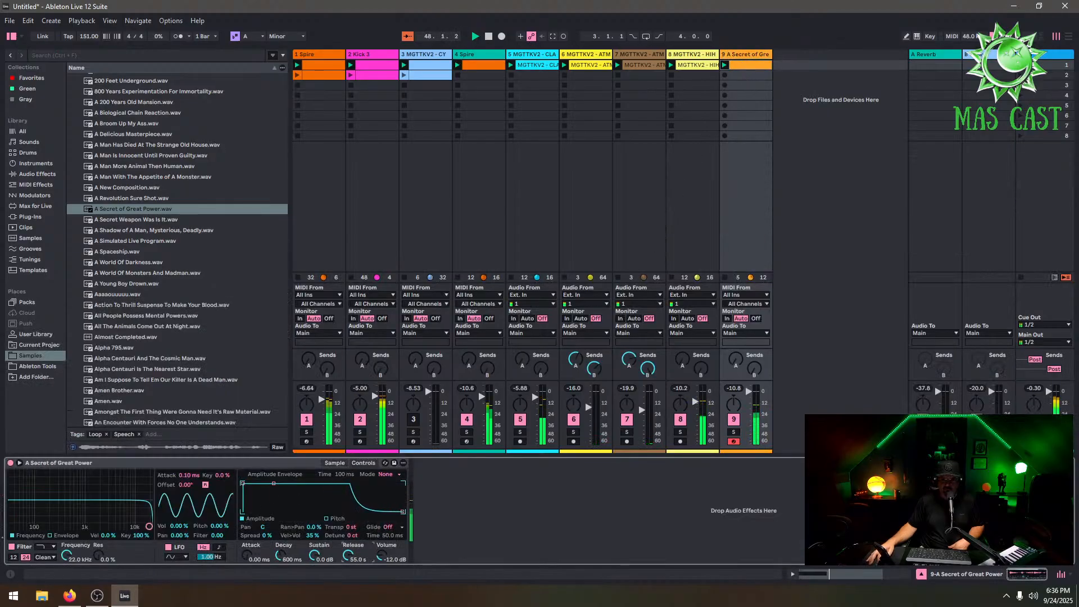
{"action": "left_click_drag", "start_coordinate": [279, 555], "coordinate": [279, 506]}
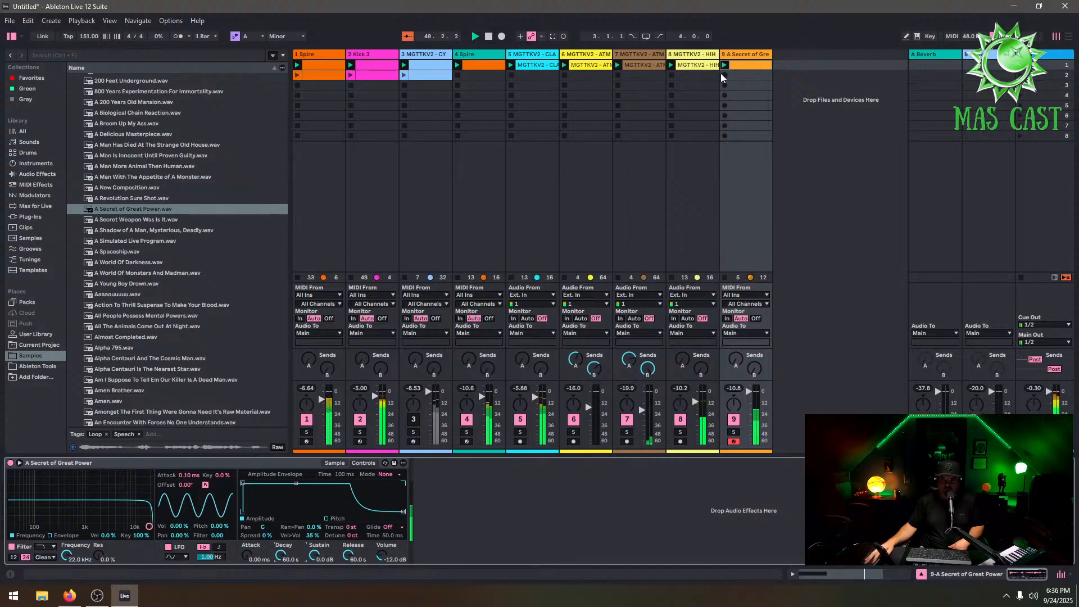
Relaunch the vocal clip and solo the vocal track
{"action": "left_click", "coordinate": [748, 69]}
{"action": "left_click", "coordinate": [733, 432]}
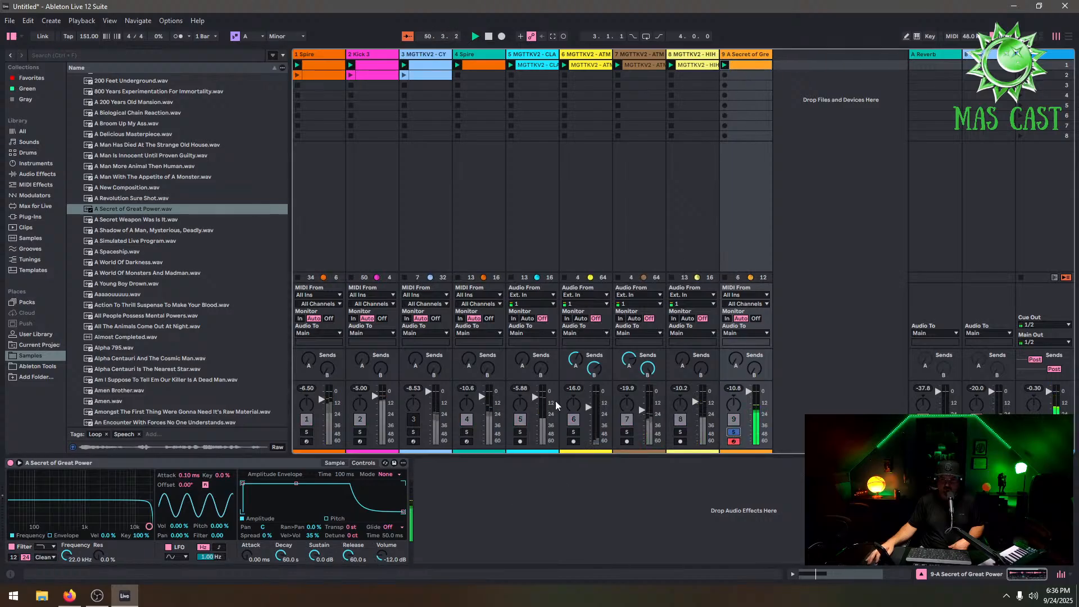
Lower the Simpler's release to about 206 ms
{"action": "double_click", "coordinate": [750, 66]}
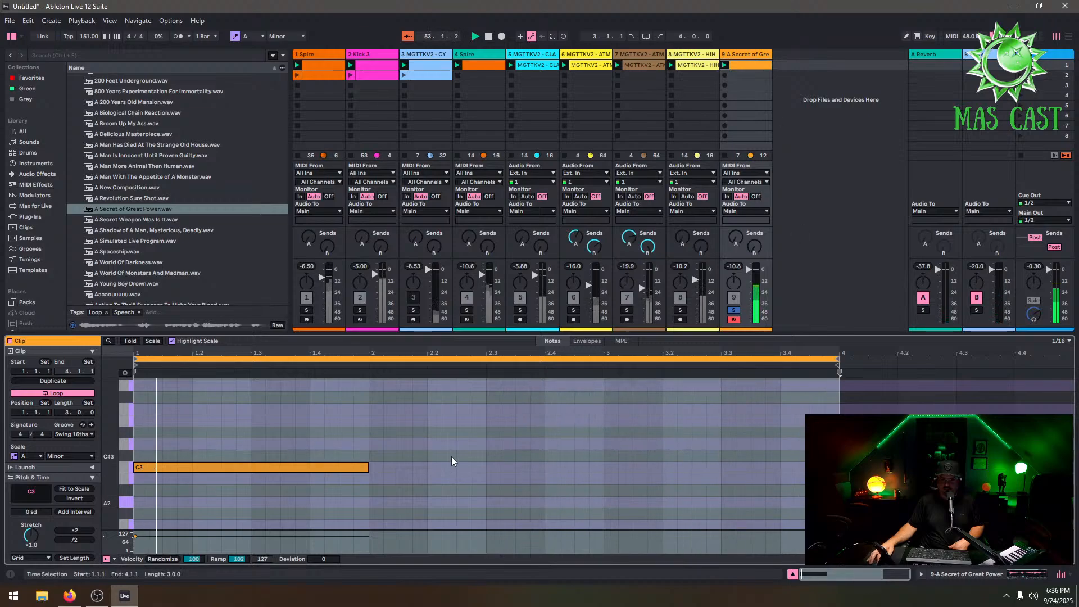
{"action": "left_click", "coordinate": [754, 55]}
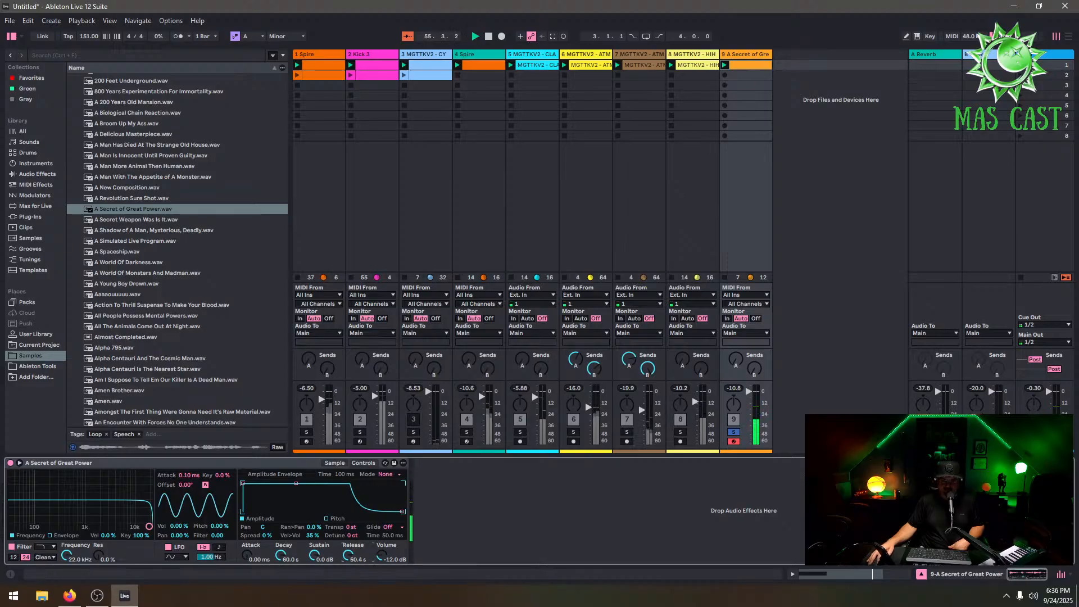
{"action": "left_click_drag", "start_coordinate": [348, 555], "coordinate": [348, 574]}
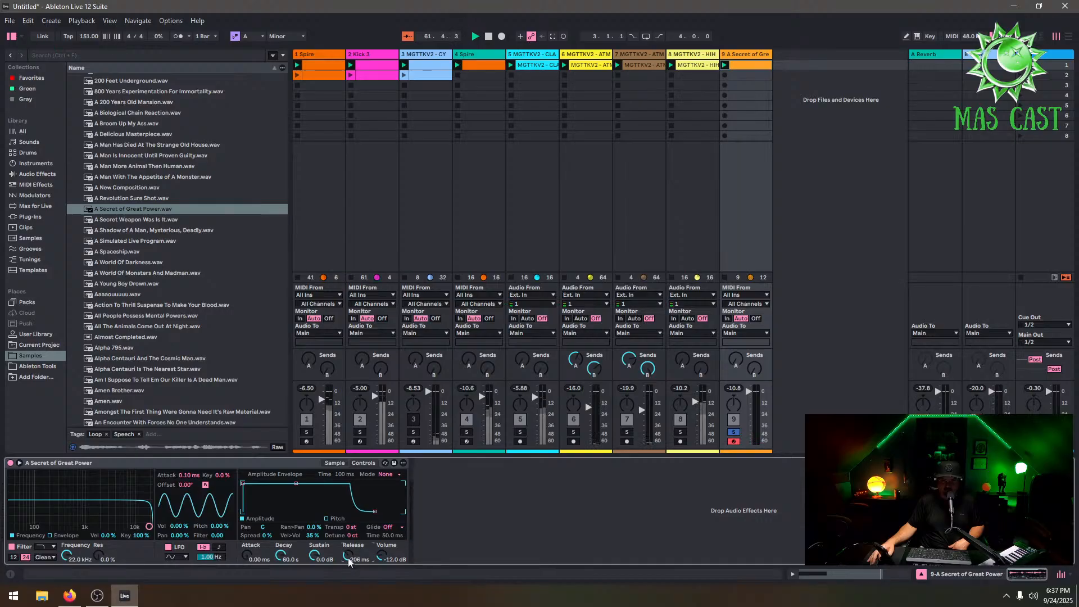
Relaunch the vocal clip and switch the Simpler to its sample view
{"action": "left_click", "coordinate": [750, 66]}
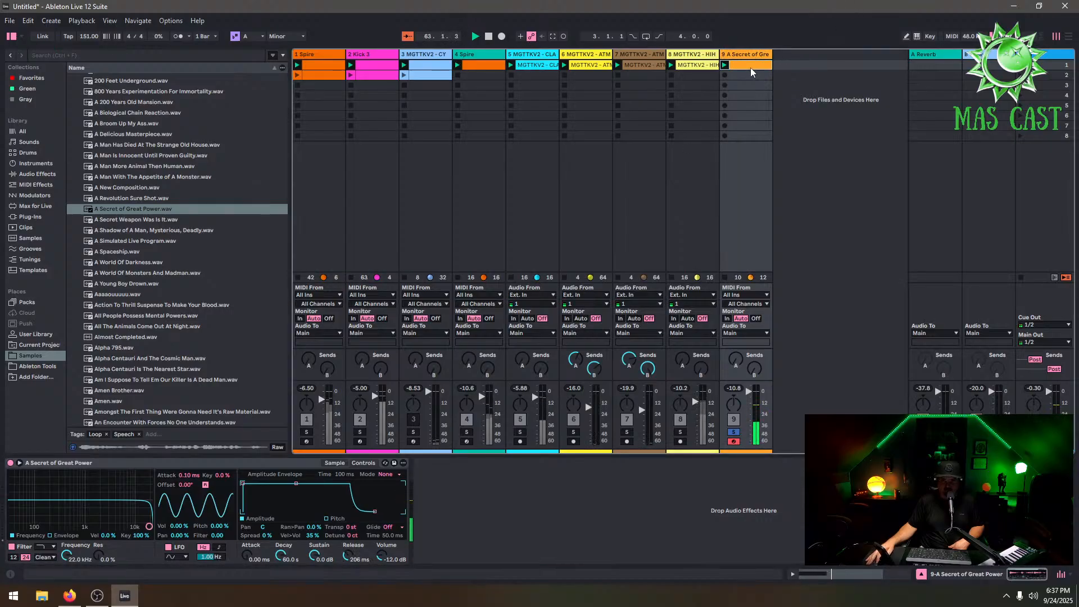
{"action": "left_click", "coordinate": [756, 57]}
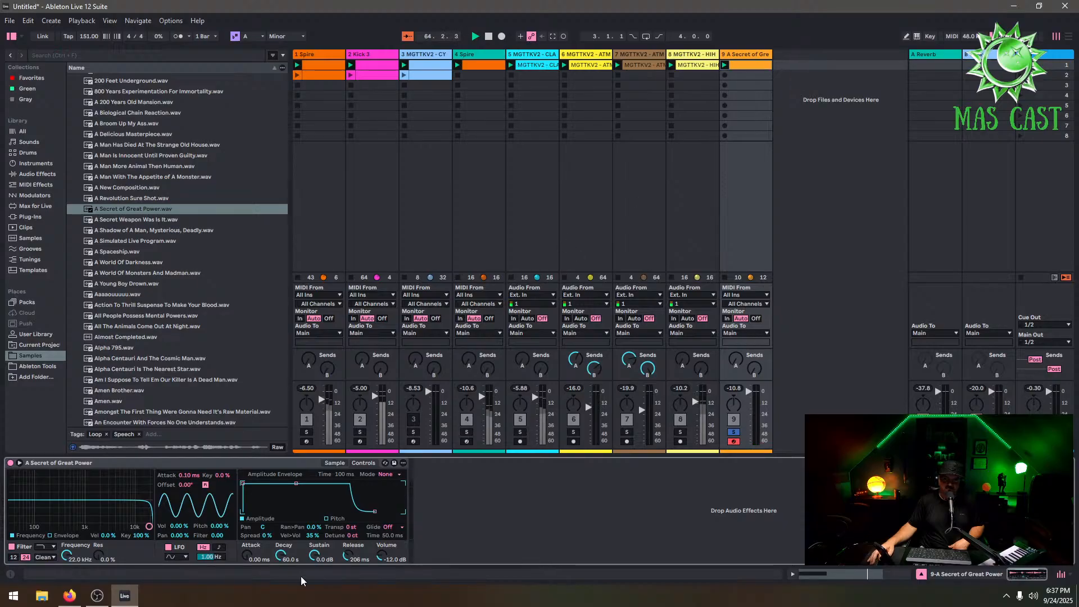
{"action": "left_click", "coordinate": [335, 463]}
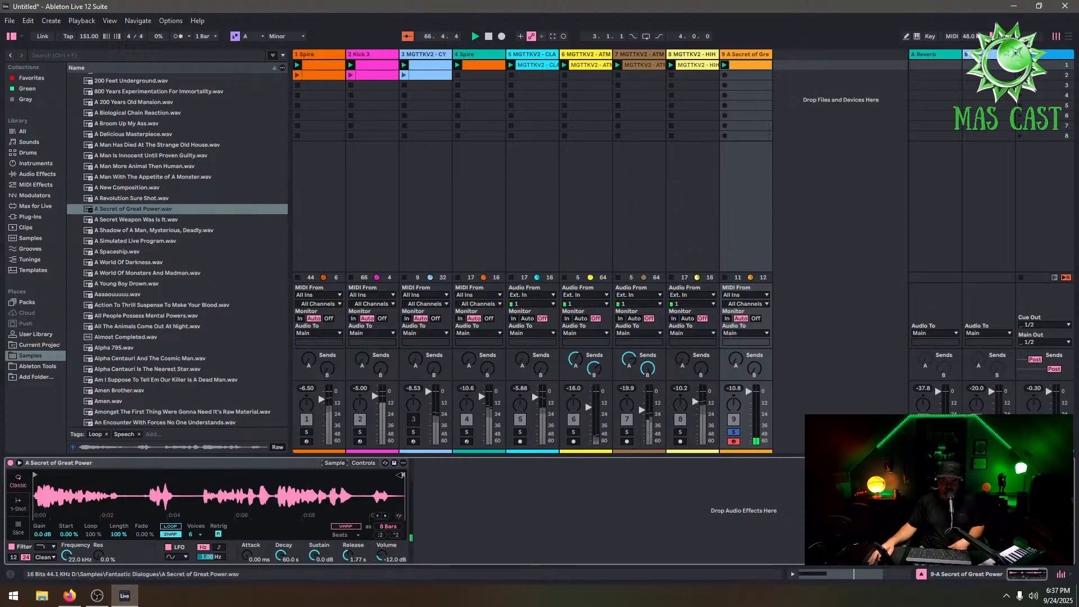
Trim the vocal sample's end so the Simpler plays about 1 bar, and raise its release to 80 s
{"action": "left_click_drag", "start_coordinate": [402, 476], "coordinate": [140, 516]}
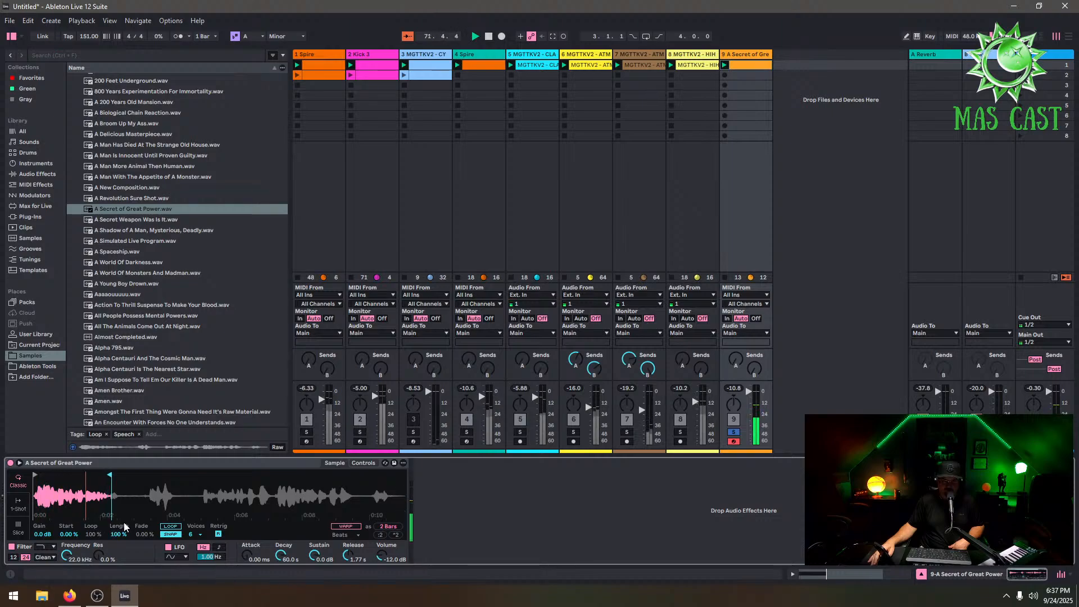
{"action": "left_click_drag", "start_coordinate": [108, 474], "coordinate": [80, 477]}
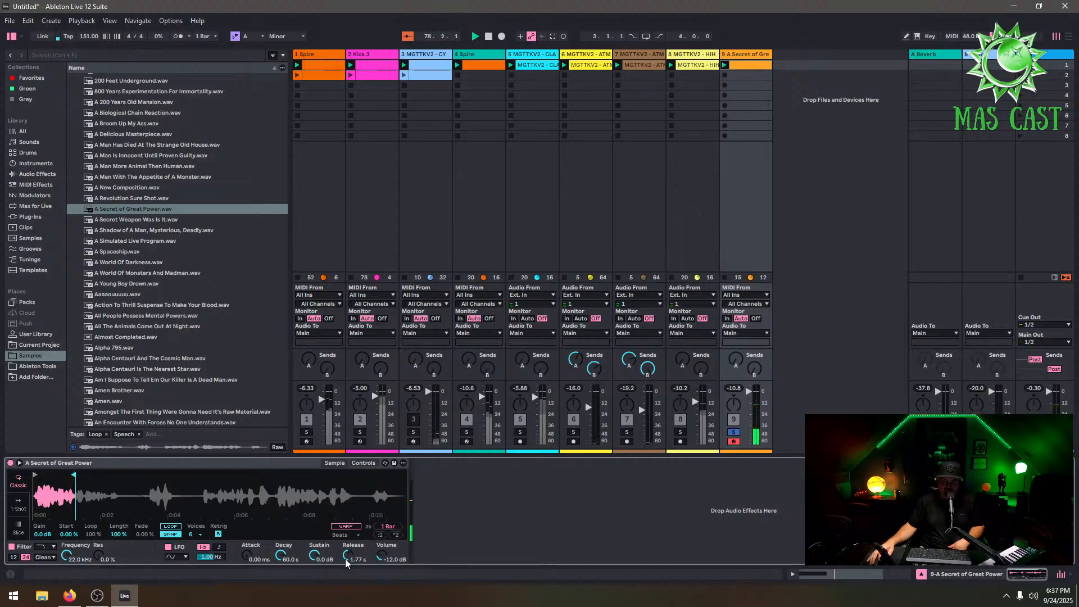
{"action": "left_click_drag", "start_coordinate": [348, 554], "coordinate": [348, 534]}
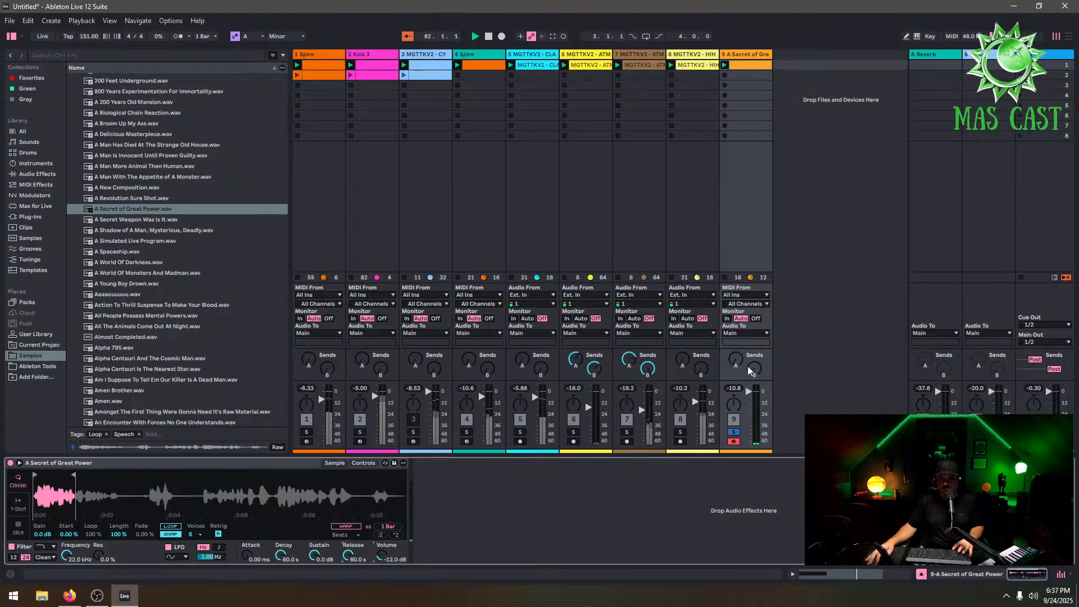
Raise the vocal track's reverb send and unsolo the vocal track
{"action": "left_click_drag", "start_coordinate": [736, 360], "coordinate": [736, 337]}
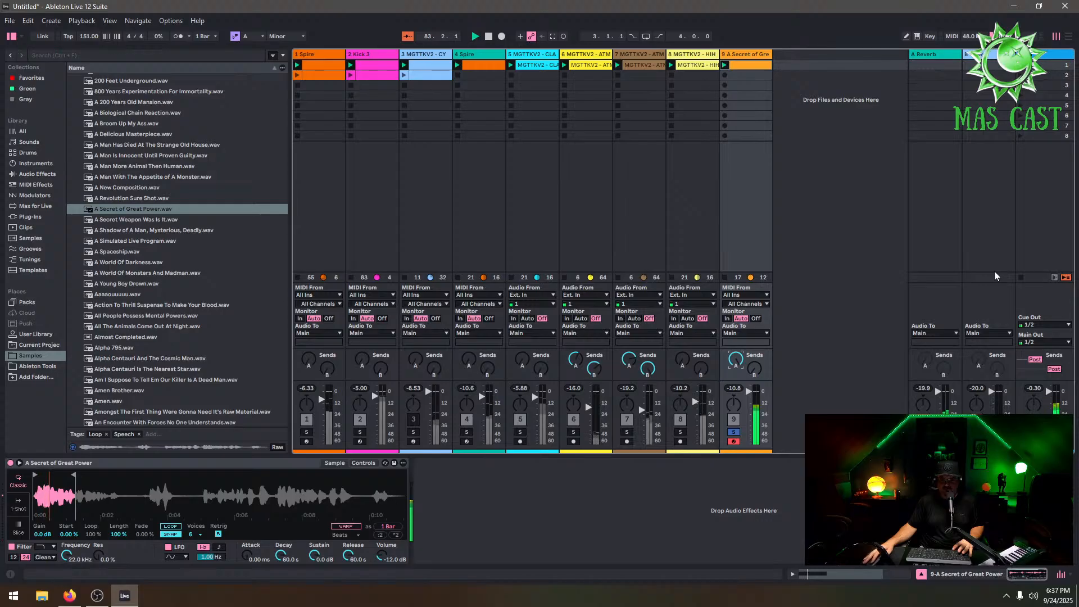
{"action": "left_click", "coordinate": [733, 432]}
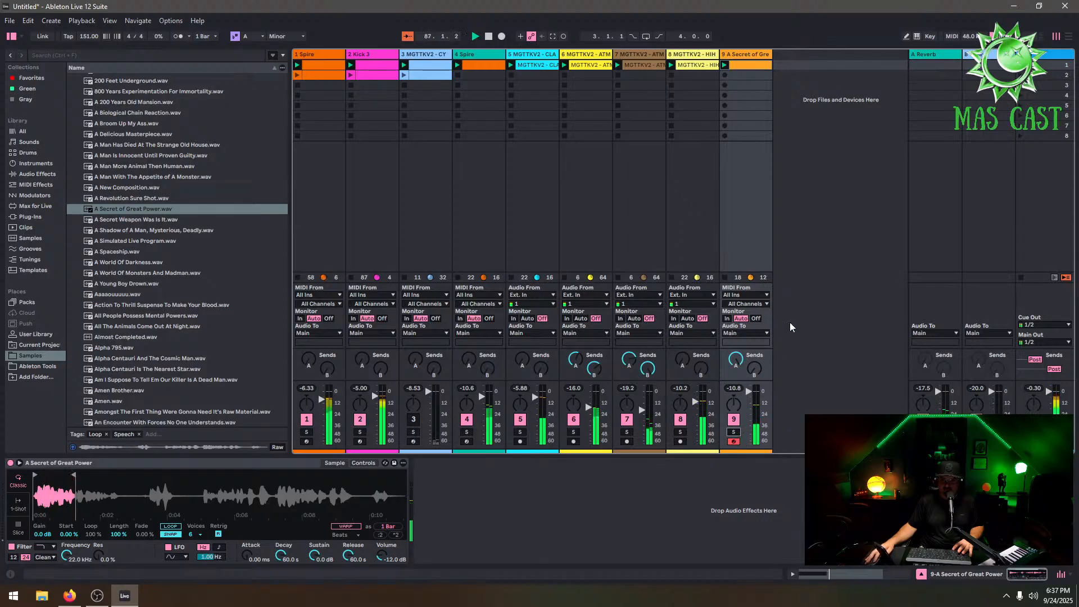
Open the vocal MIDI clip and duplicate its loop twice to 12 bars
{"action": "double_click", "coordinate": [751, 65]}
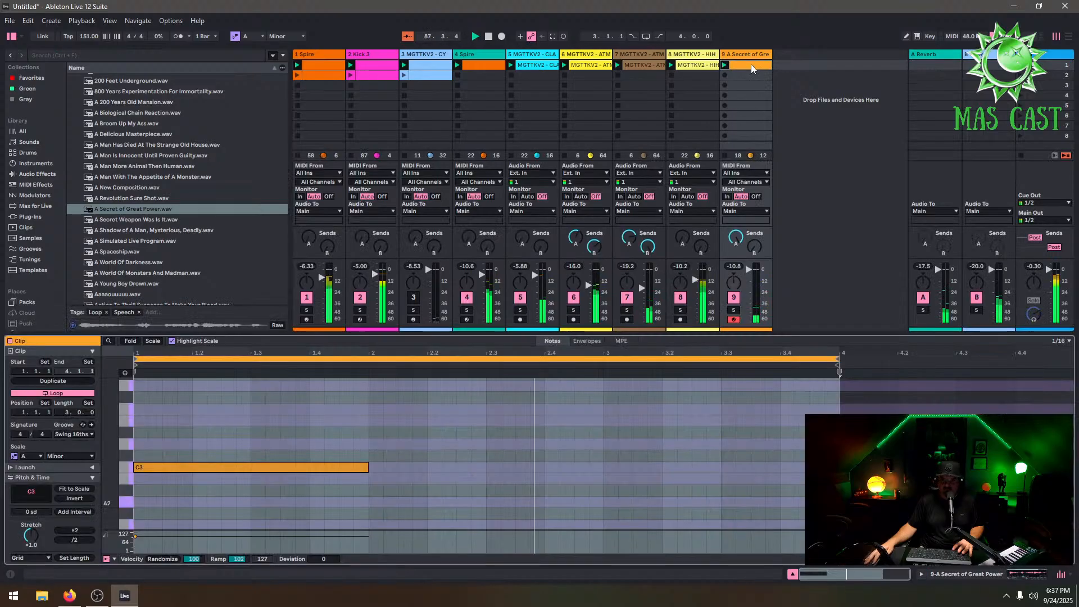
{"action": "left_click", "coordinate": [65, 379]}
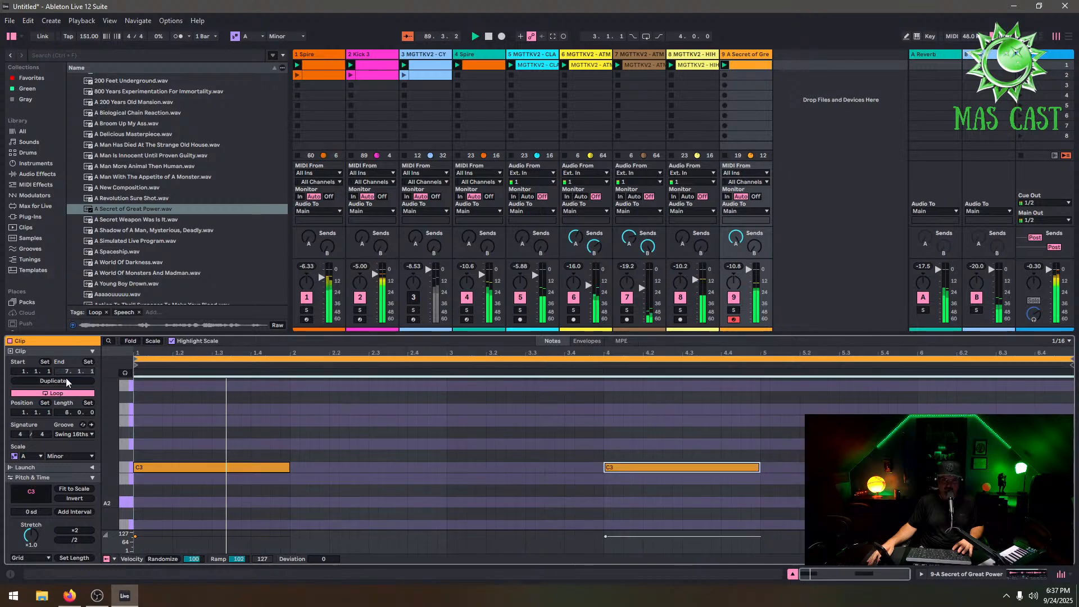
{"action": "left_click", "coordinate": [66, 379]}
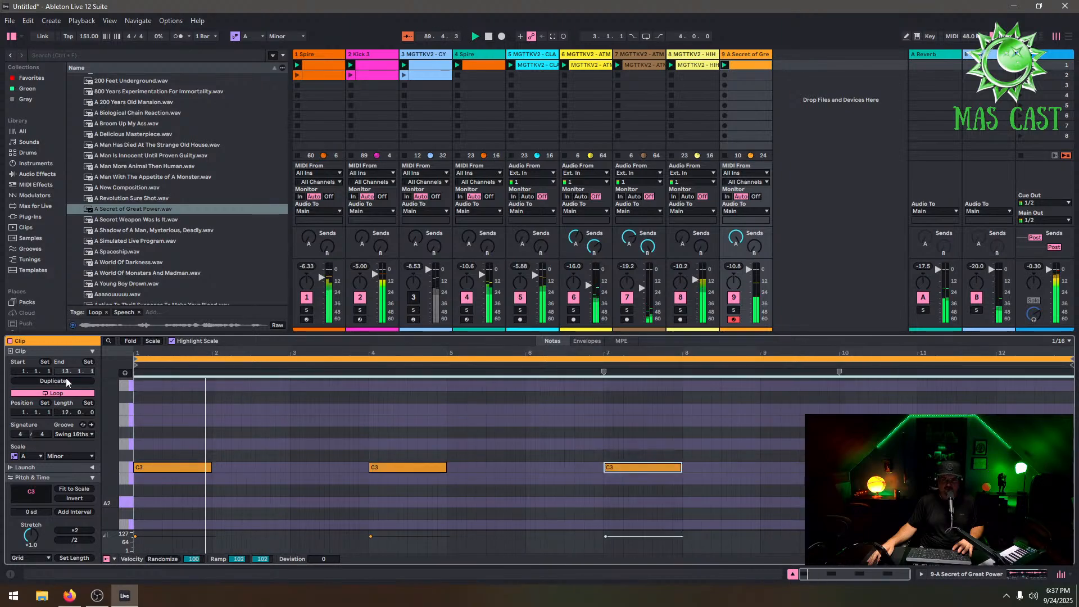
Rearrange the clip's C3 notes so one spans bars 1–3 and another sits at bar 7
{"action": "double_click", "coordinate": [652, 467]}
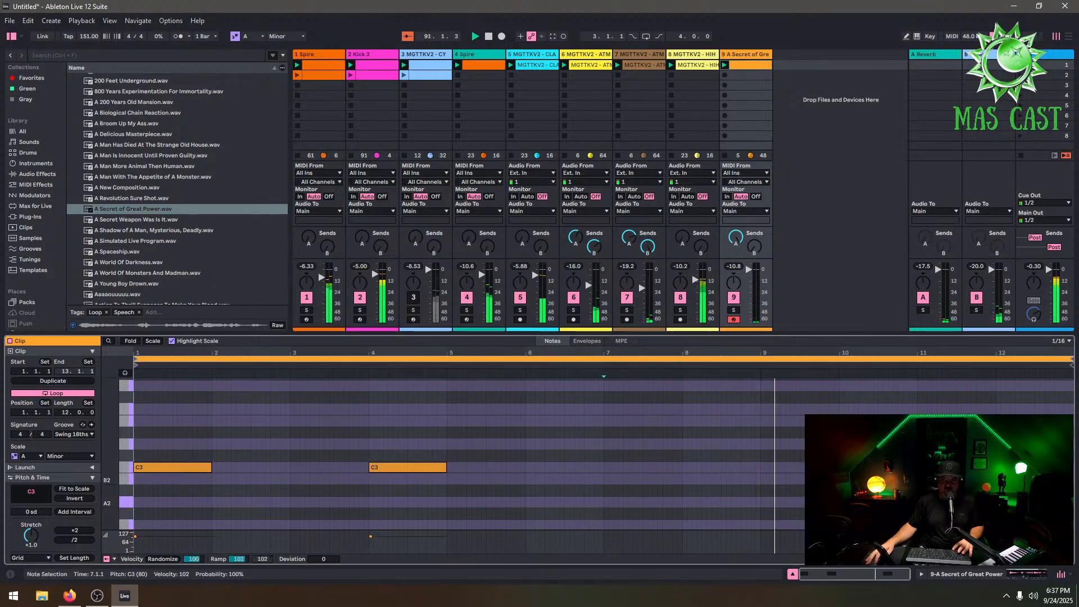
{"action": "left_click", "coordinate": [397, 468]}
{"action": "left_click_drag", "start_coordinate": [397, 468], "coordinate": [631, 470]}
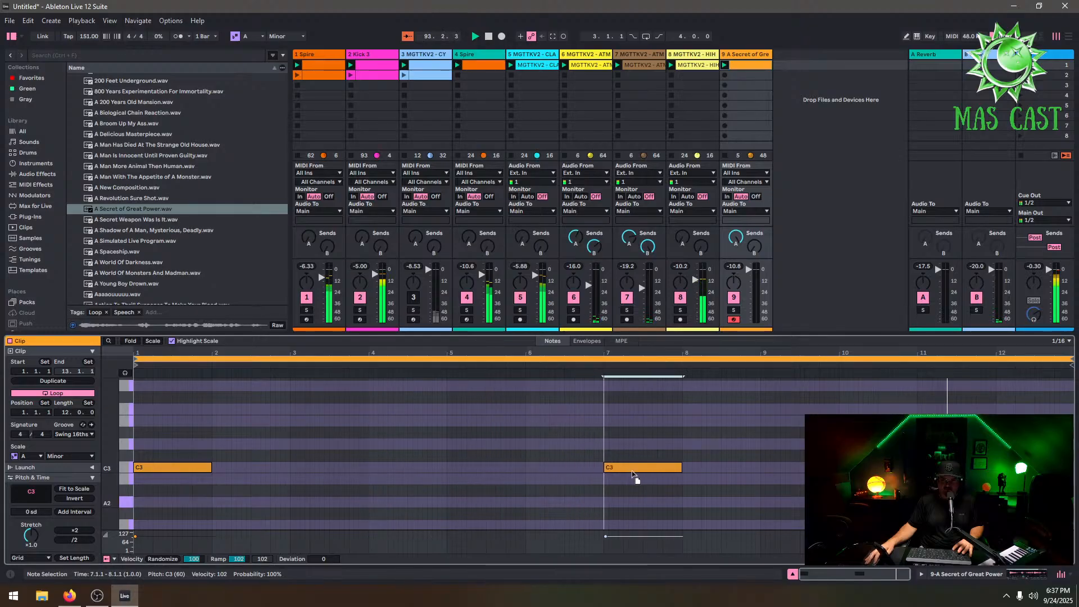
{"action": "left_click_drag", "start_coordinate": [211, 465], "coordinate": [289, 466]}
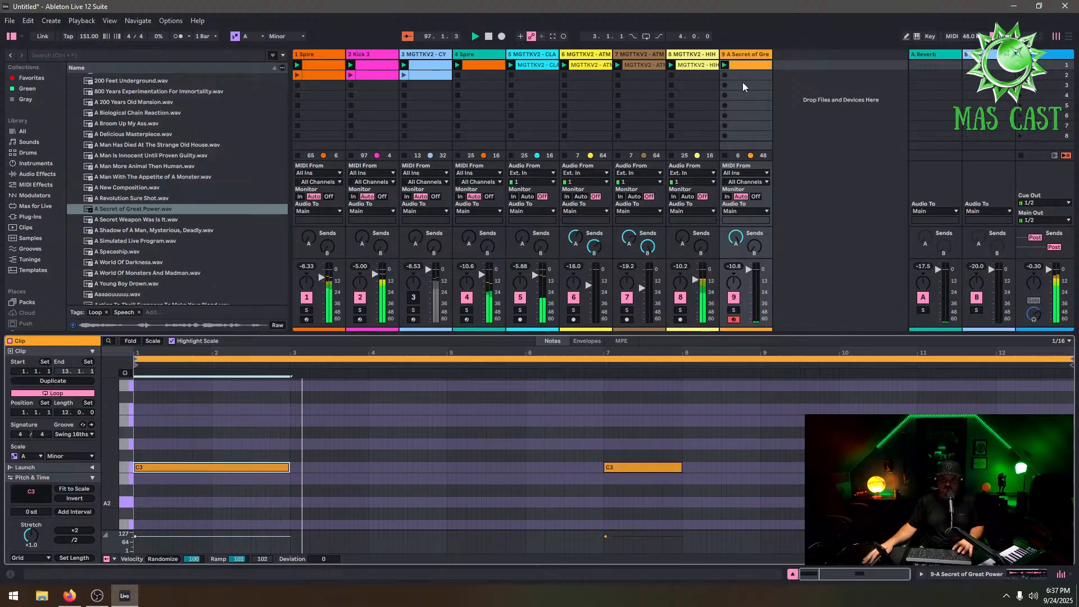
{"action": "left_click_drag", "start_coordinate": [154, 218], "coordinate": [802, 67]}
{"action": "left_click", "coordinate": [778, 66]}
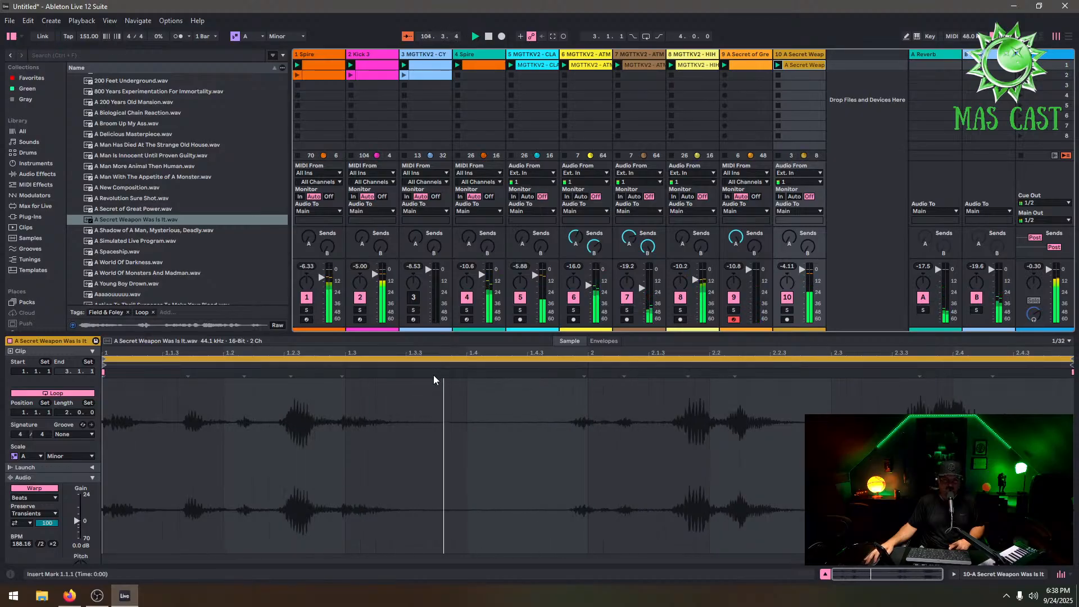
{"action": "left_click", "coordinate": [803, 57]}
{"action": "right_click", "coordinate": [803, 57]}
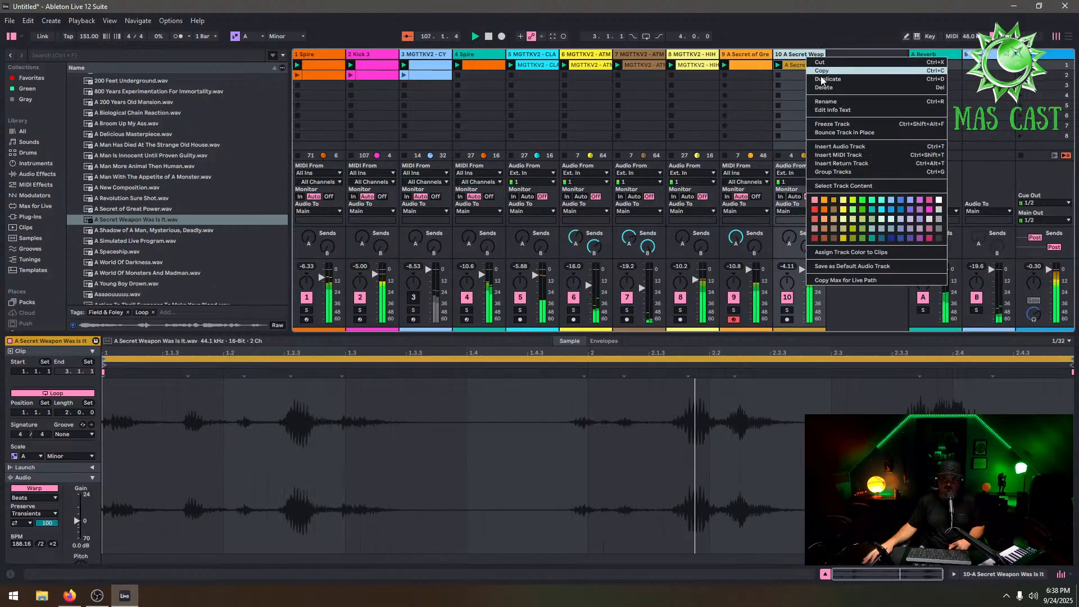
{"action": "left_click", "coordinate": [828, 86]}
{"action": "right_click", "coordinate": [827, 68]}
{"action": "left_click", "coordinate": [850, 82]}
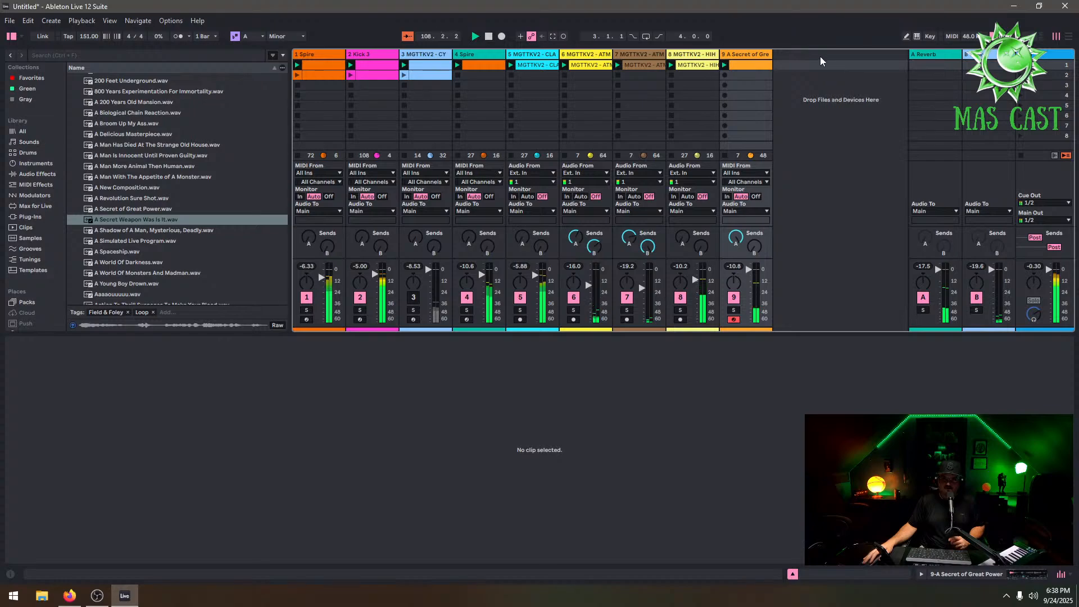
Load 'A Secret Weapon Was Is It.wav' into a Simpler on a new MIDI track, trimmed to about 2 beats
{"action": "double_click", "coordinate": [804, 56]}
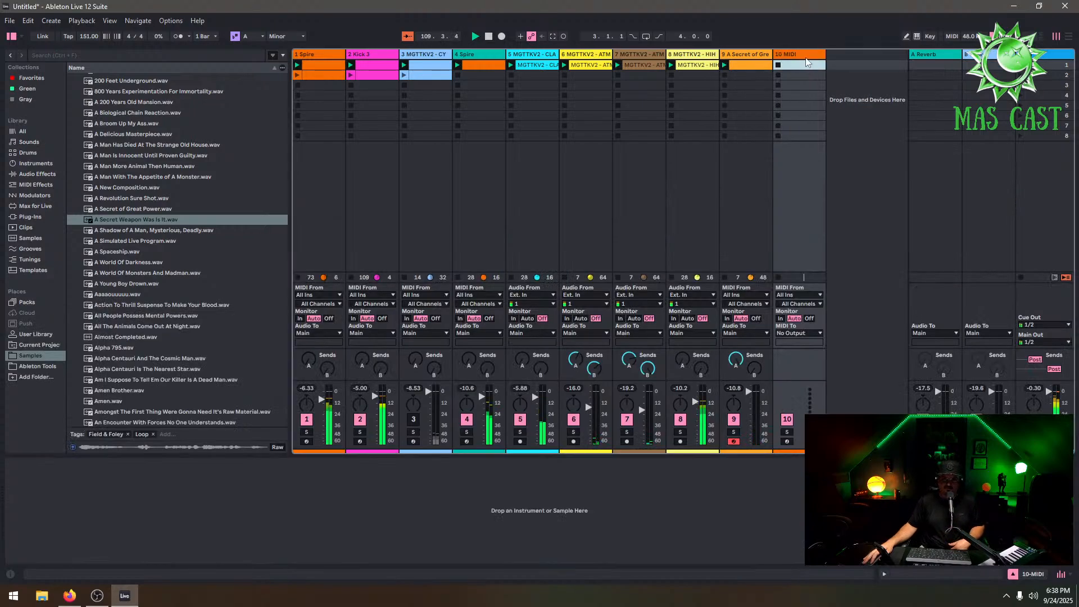
{"action": "left_click_drag", "start_coordinate": [153, 232], "coordinate": [187, 487]}
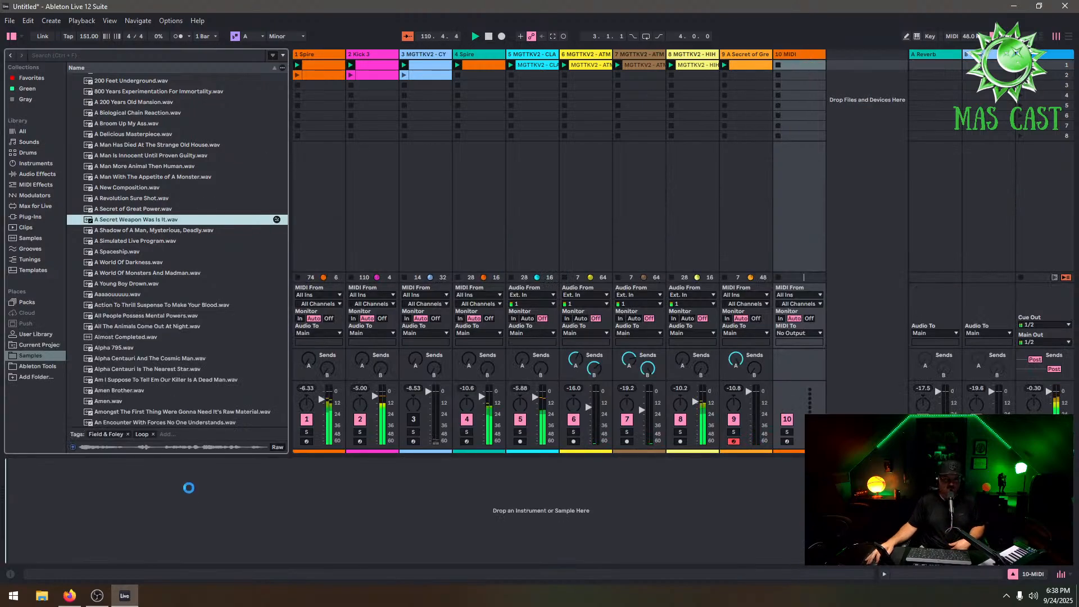
{"action": "left_click_drag", "start_coordinate": [401, 475], "coordinate": [158, 502]}
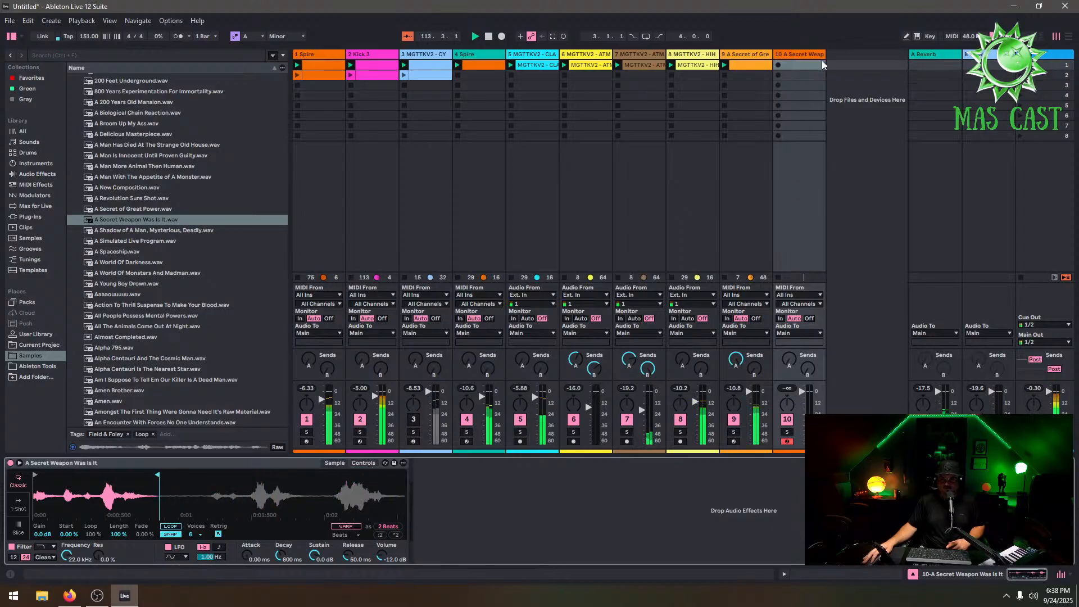
Create a MIDI clip on the new track and draw a short C3 note in it
{"action": "left_click", "coordinate": [806, 69]}
{"action": "double_click", "coordinate": [806, 69]}
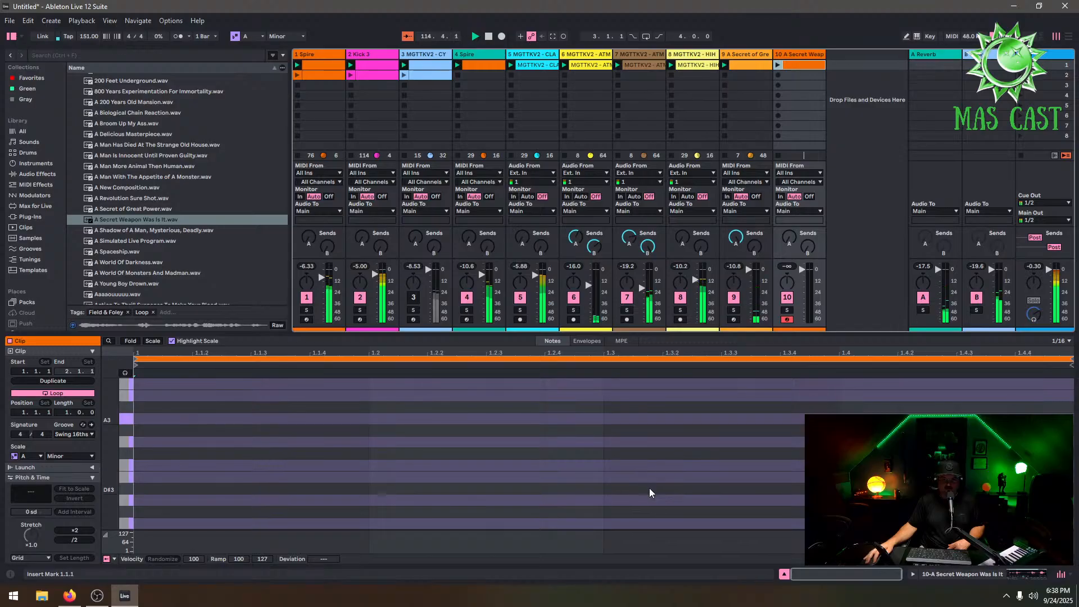
{"action": "double_click", "coordinate": [659, 526]}
{"action": "left_click_drag", "start_coordinate": [666, 523], "coordinate": [781, 524]}
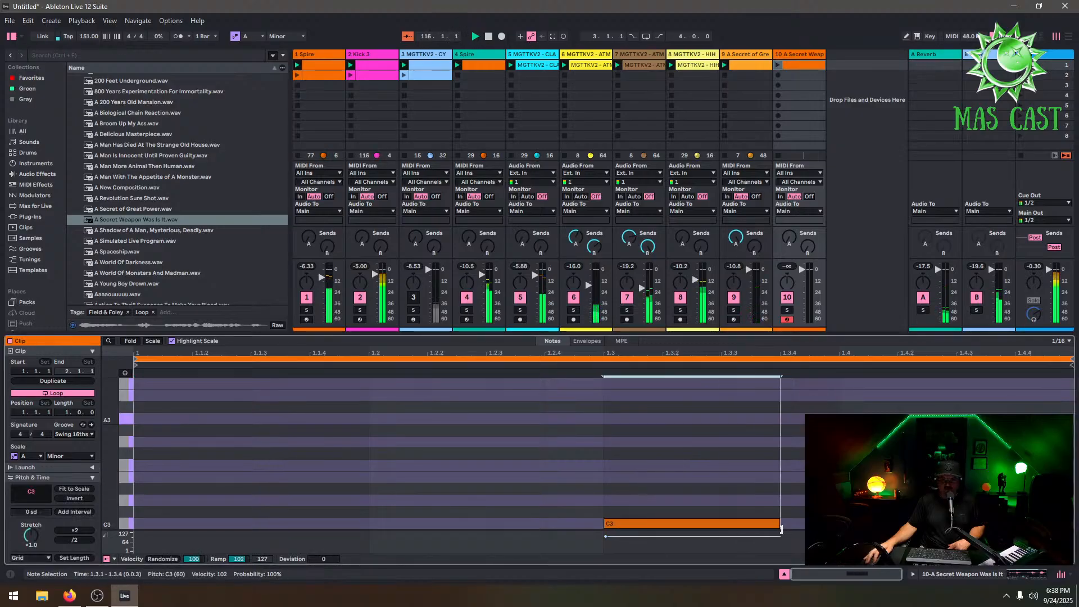
{"action": "left_click", "coordinate": [778, 66]}
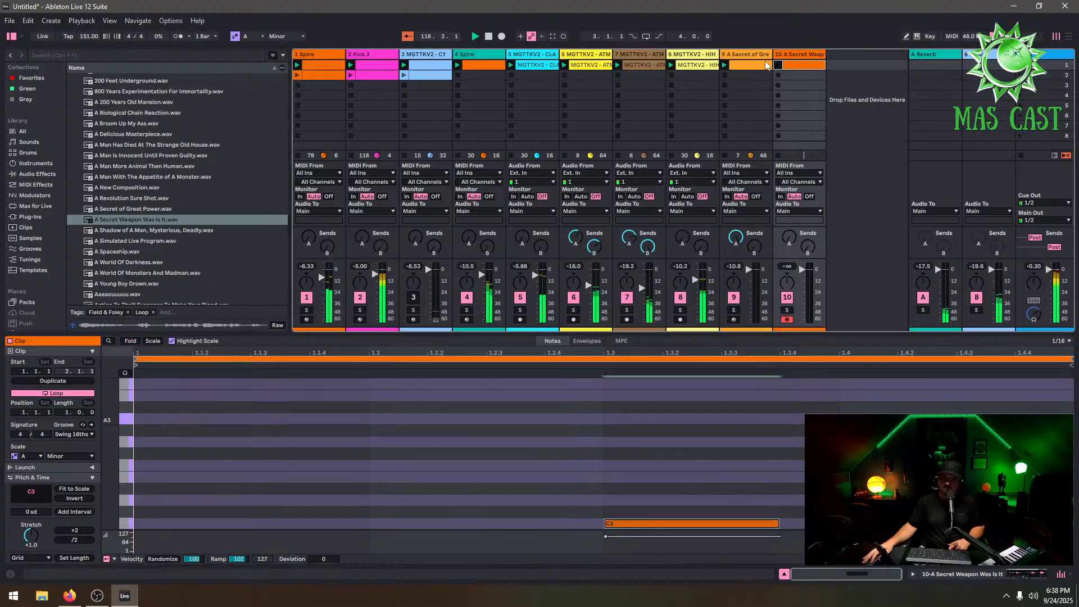
Copy the vocal clip and paste it into the new track's first clip slot
{"action": "right_click", "coordinate": [757, 64]}
{"action": "left_click", "coordinate": [771, 81]}
{"action": "right_click", "coordinate": [790, 66]}
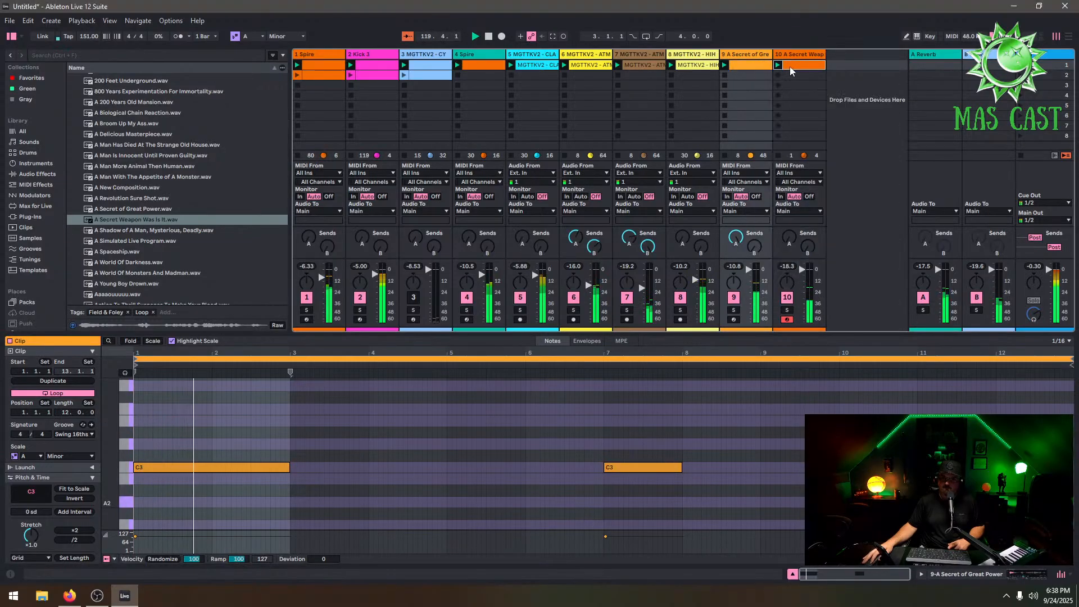
{"action": "right_click", "coordinate": [790, 66]}
{"action": "left_click", "coordinate": [818, 94]}
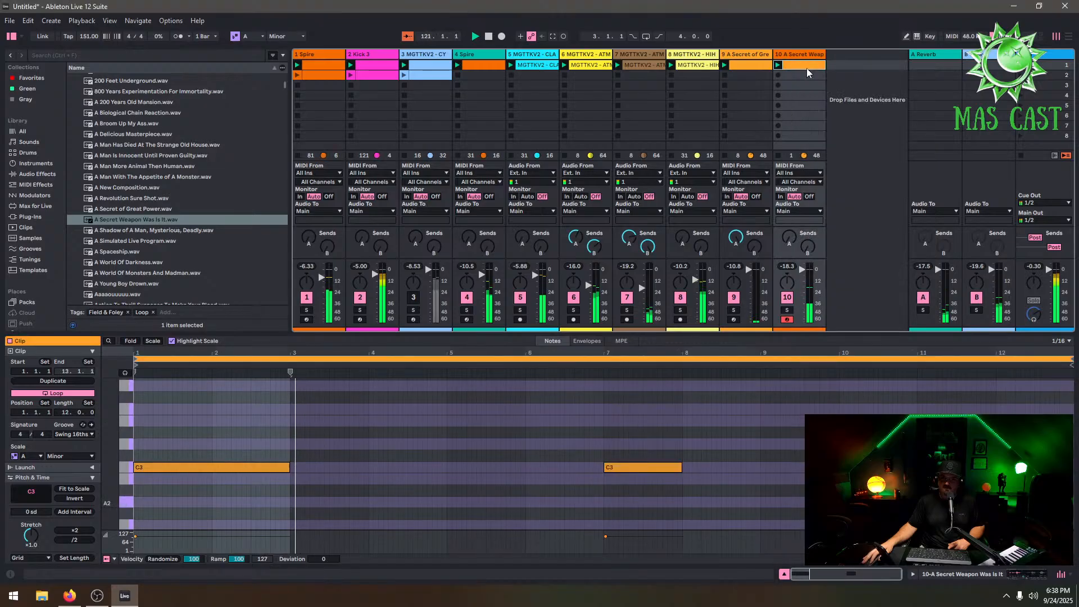
Move the first note to bar 4 and delete the note at bar 7
{"action": "left_click_drag", "start_coordinate": [261, 467], "coordinate": [423, 494]}
{"action": "left_click", "coordinate": [626, 465]}
{"action": "key", "text": "Delete"}
{"action": "left_click", "coordinate": [554, 463]}
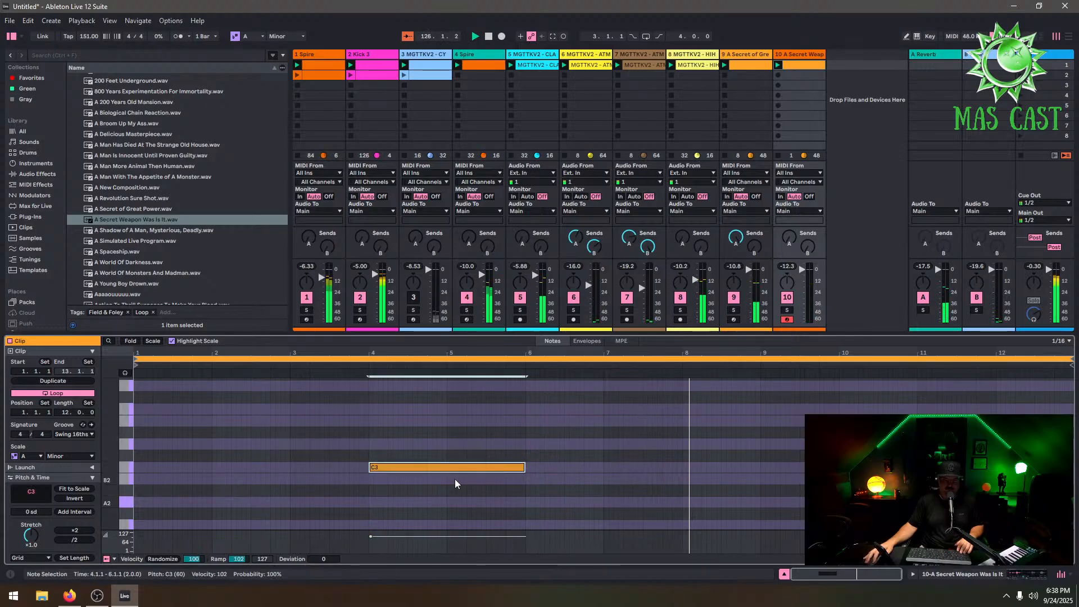
Duplicate the note and nudge the copy to start at bar 9, restarting playback
{"action": "key", "text": "ctrl+d"}
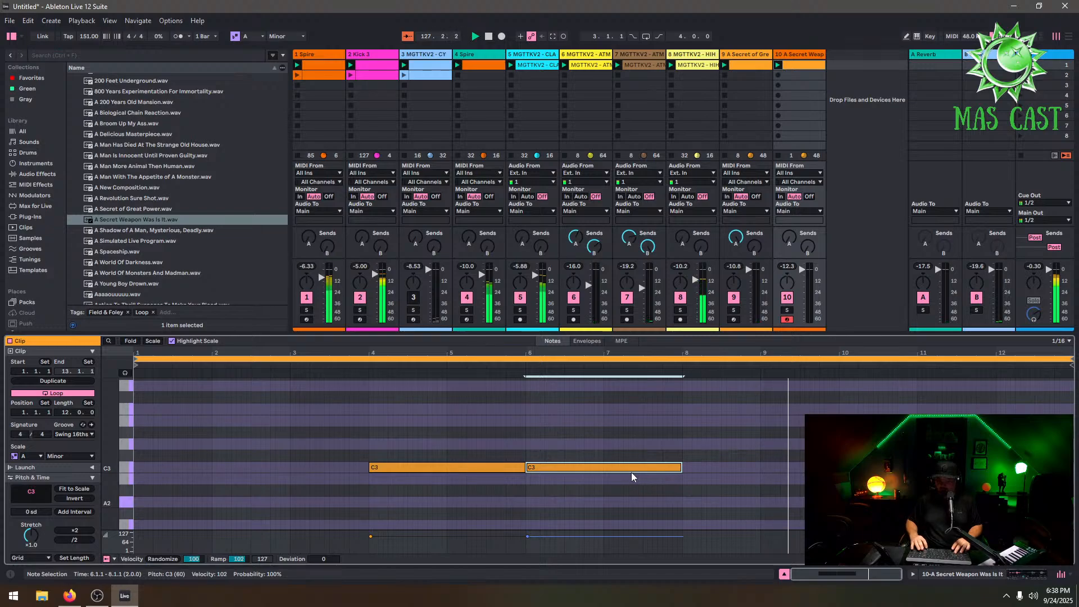
{"action": "key", "text": "Right"}
{"action": "key", "text": "Right"}
{"action": "key", "text": "Right"}
{"action": "key", "text": "Right"}
{"action": "key", "text": "Right"}
{"action": "key", "text": "Right"}
{"action": "key", "text": "Right"}
{"action": "key", "text": "Right"}
{"action": "key", "text": "Right"}
{"action": "key", "text": "Right"}
{"action": "key", "text": "Right"}
{"action": "key", "text": "Right"}
{"action": "key", "text": "Right"}
{"action": "key", "text": "Right"}
{"action": "key", "text": "Right"}
{"action": "key", "text": "Right"}
{"action": "key", "text": "Right"}
{"action": "key", "text": "Right"}
{"action": "key", "text": "Right"}
{"action": "key", "text": "Right"}
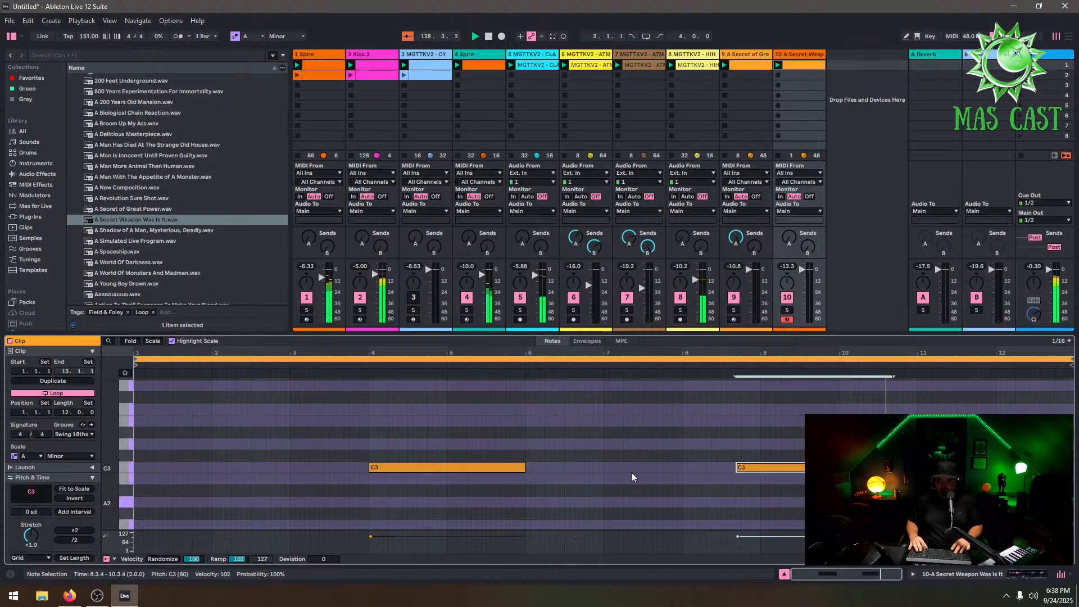
{"action": "key", "text": "Right"}
{"action": "key", "text": "space"}
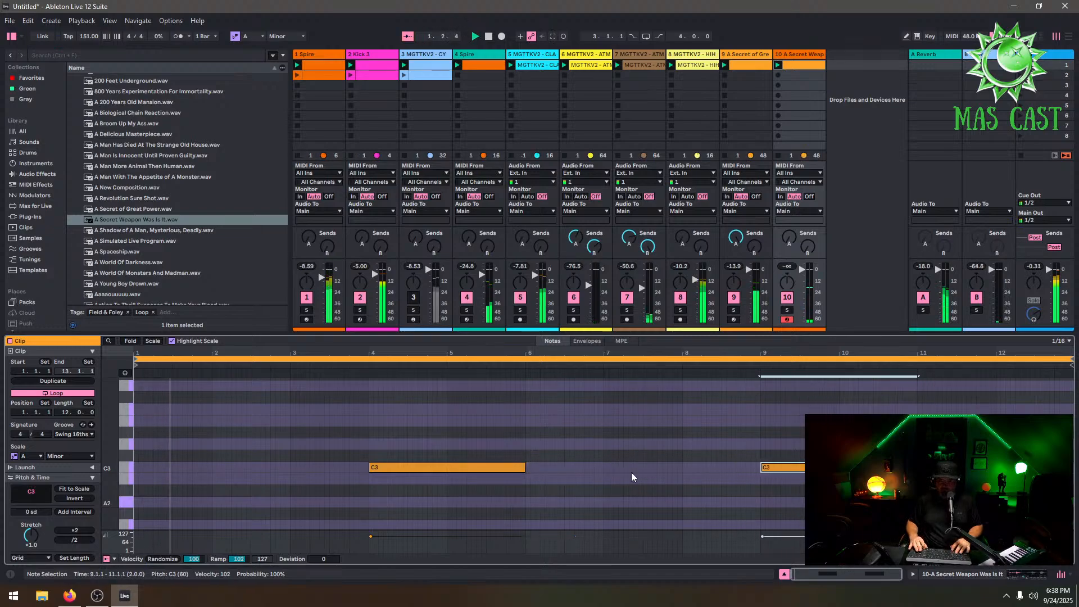
Move the first note to bar 3 and place a duplicate of the later note at bar 10
{"action": "left_click_drag", "start_coordinate": [385, 471], "coordinate": [306, 472]}
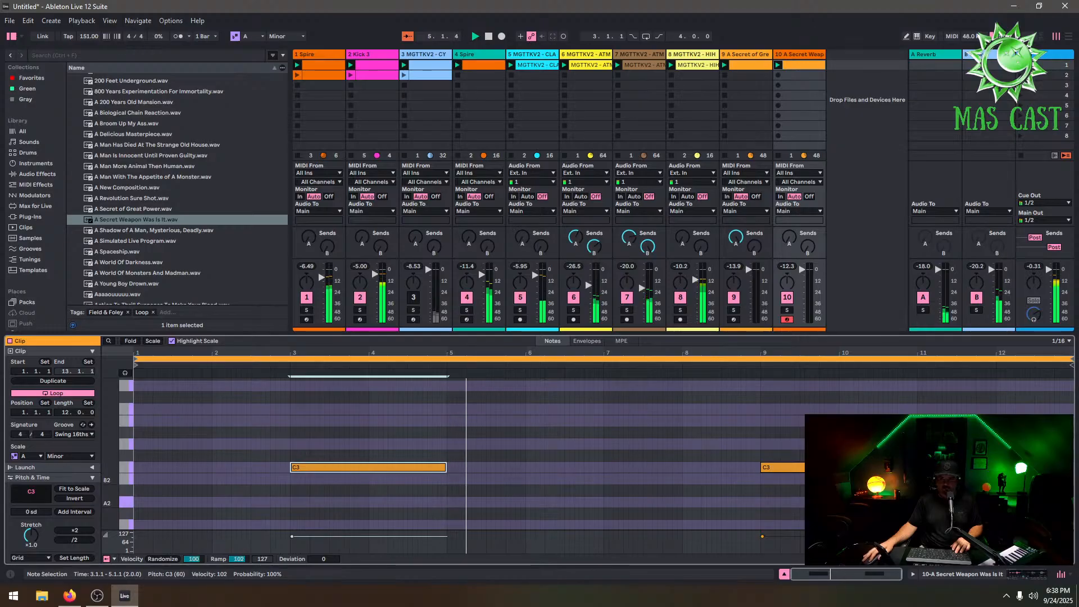
{"action": "left_click_drag", "start_coordinate": [872, 443], "coordinate": [843, 492]}
{"action": "key", "text": "ctrl+d"}
{"action": "left_click_drag", "start_coordinate": [955, 467], "coordinate": [876, 467]}
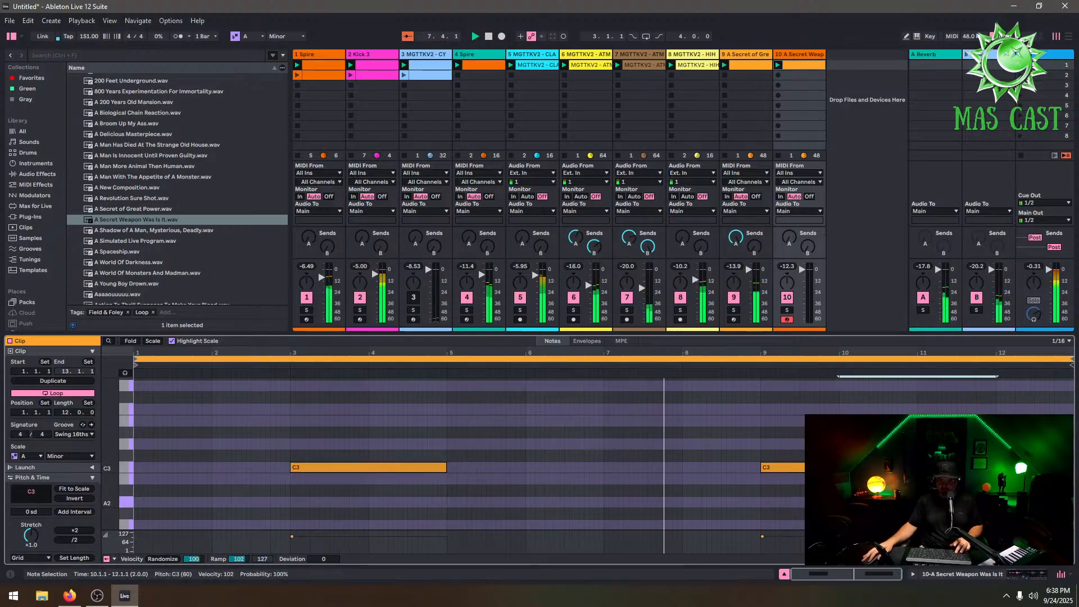
Reshape the later notes into a one-bar hit at bar 8 followed by short repeated hits
{"action": "left_click_drag", "start_coordinate": [774, 465], "coordinate": [706, 465]}
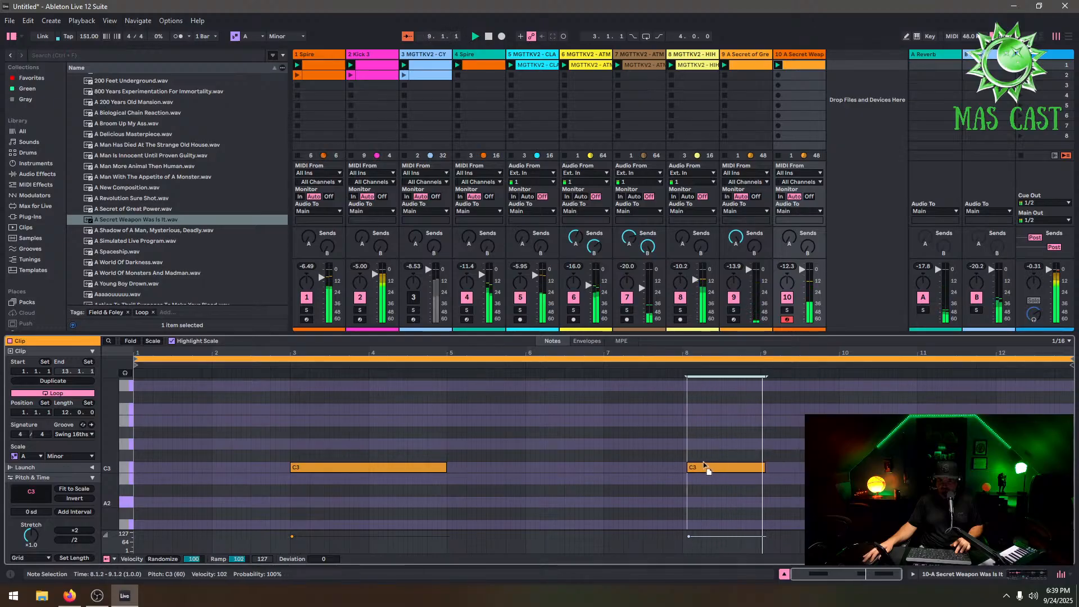
{"action": "left_click_drag", "start_coordinate": [849, 467], "coordinate": [783, 468]}
{"action": "key", "text": "Left"}
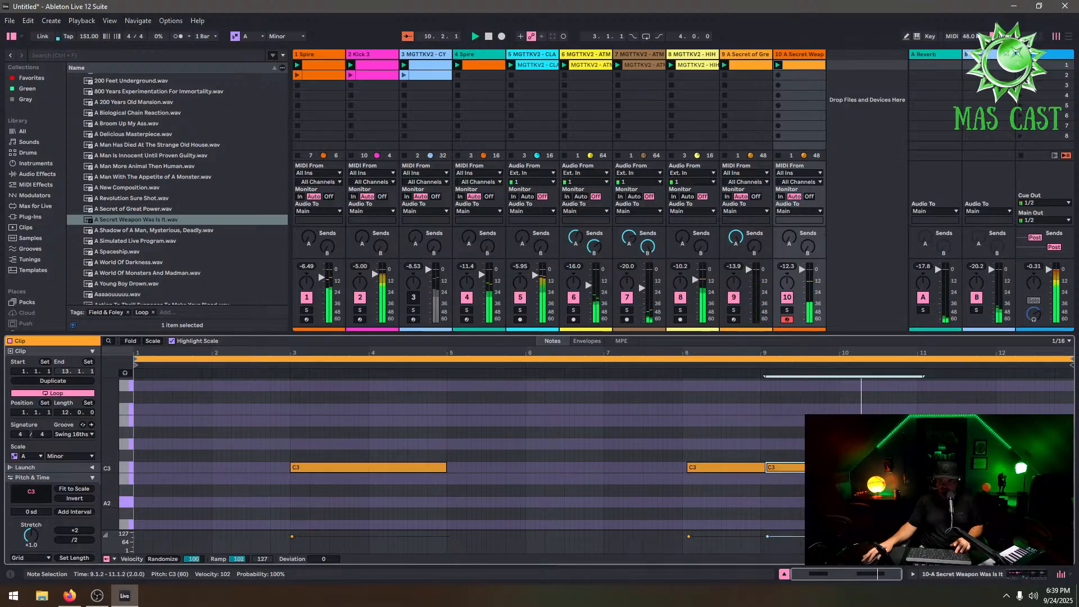
{"action": "left_click_drag", "start_coordinate": [924, 467], "coordinate": [791, 469]}
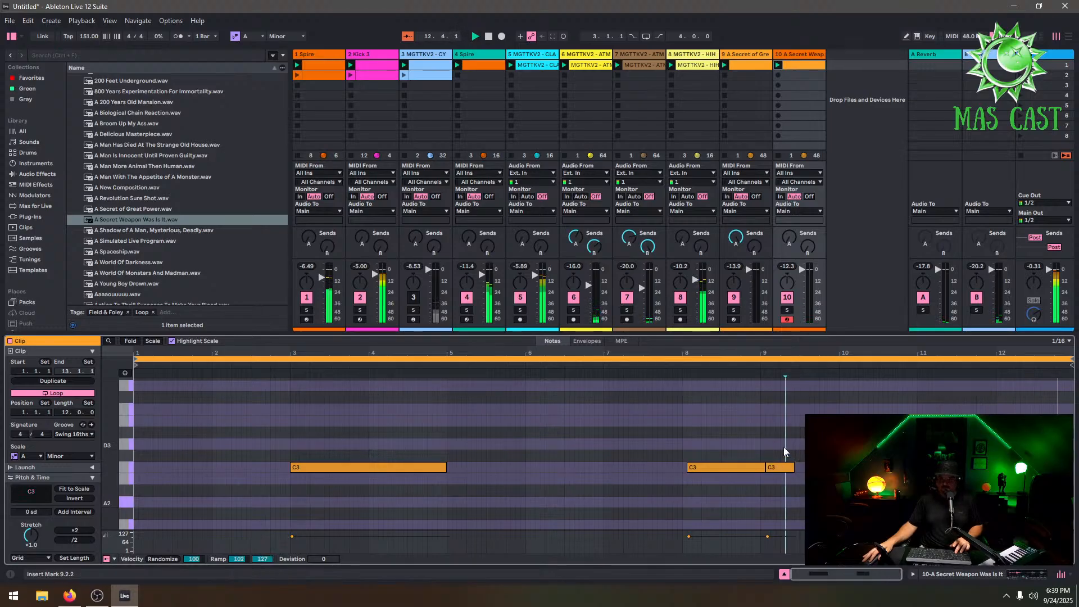
{"action": "key", "text": "ctrl+d"}
{"action": "key", "text": "ctrl+d"}
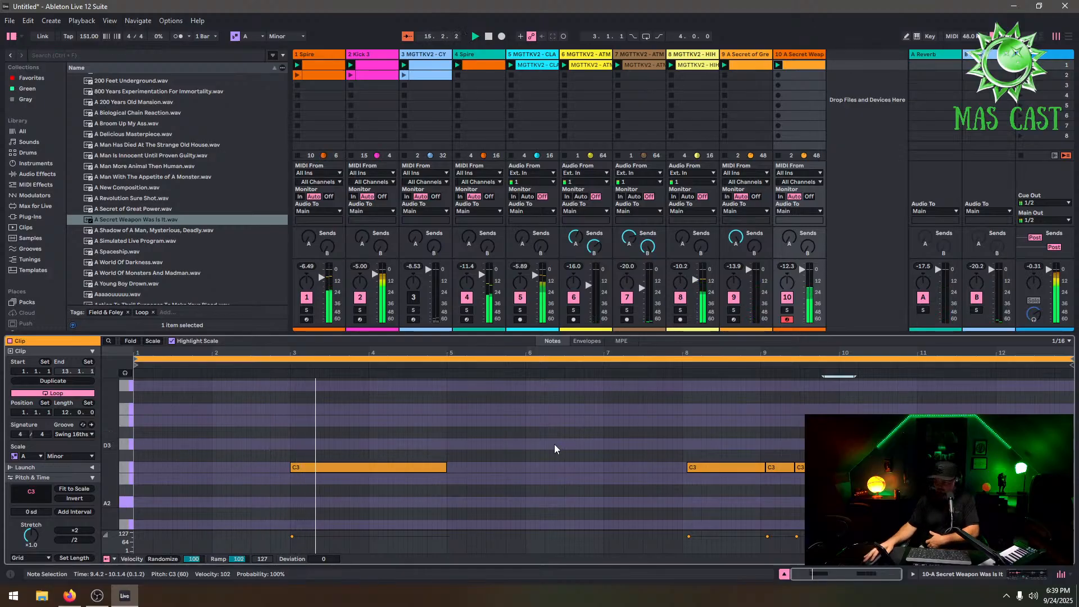
Adjust both send levels on the new track
{"action": "left_click", "coordinate": [789, 244]}
{"action": "left_click", "coordinate": [807, 246]}
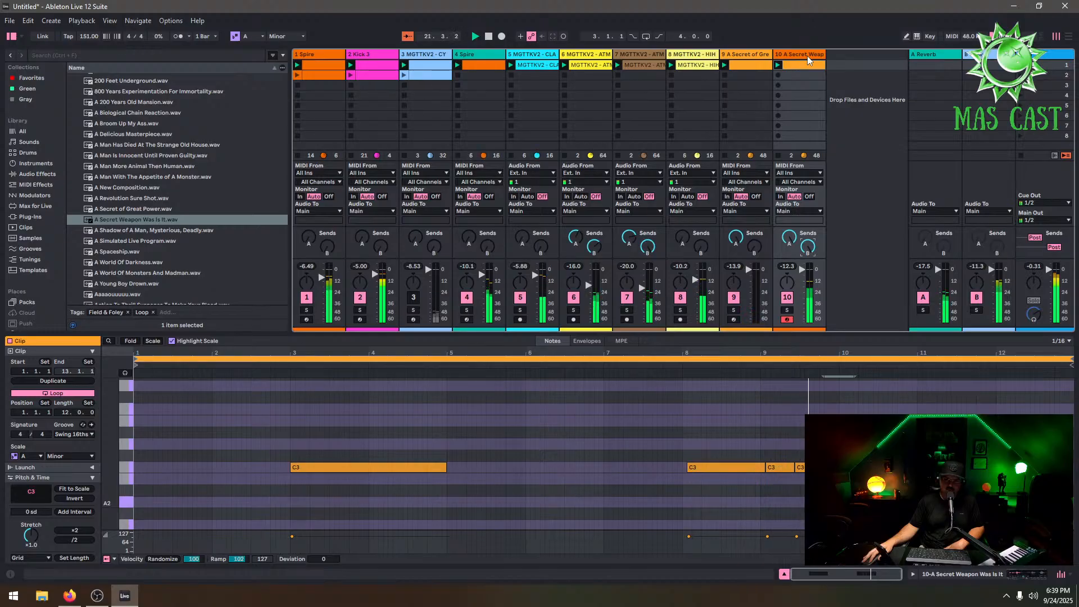
Set the Secret Weapon vocal sample's warp mode to Complex Pro in Simpler
{"action": "left_click", "coordinate": [842, 466]}
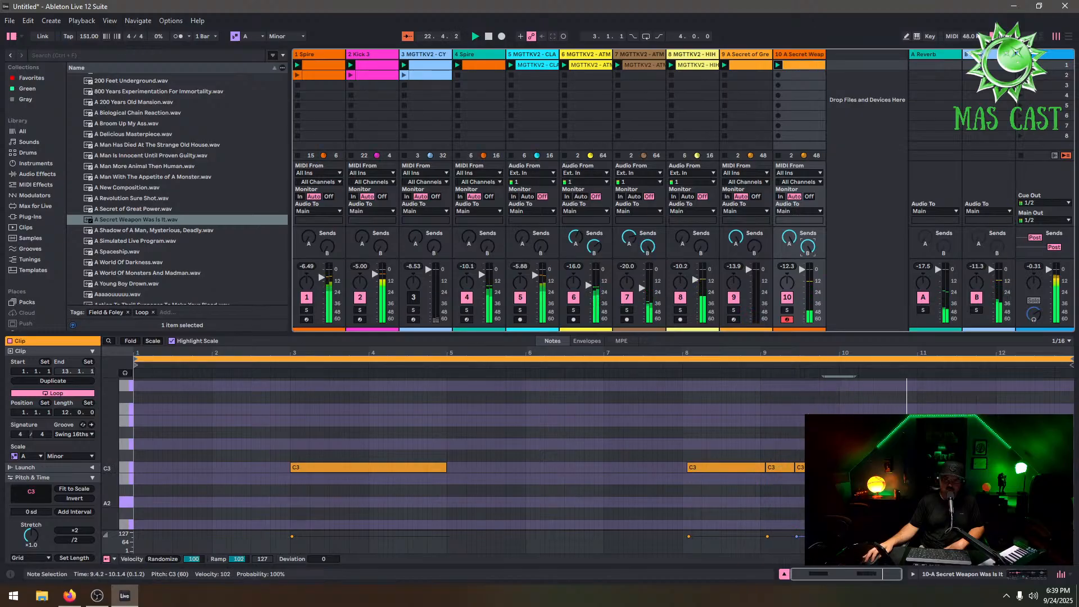
{"action": "left_click", "coordinate": [799, 467]}
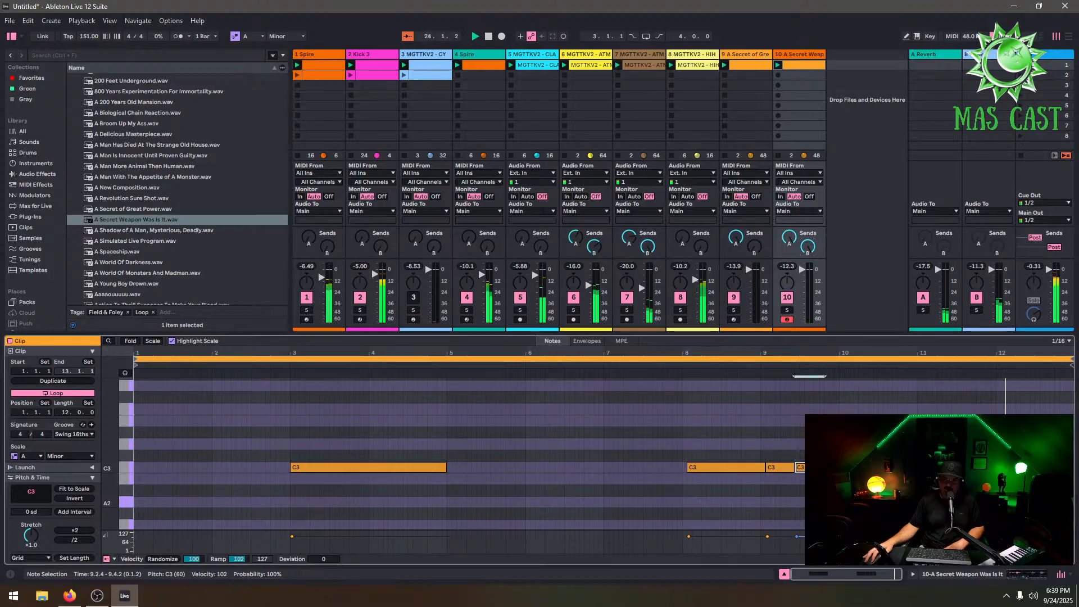
{"action": "double_click", "coordinate": [804, 55]}
{"action": "left_click", "coordinate": [351, 528]}
{"action": "left_click", "coordinate": [347, 535]}
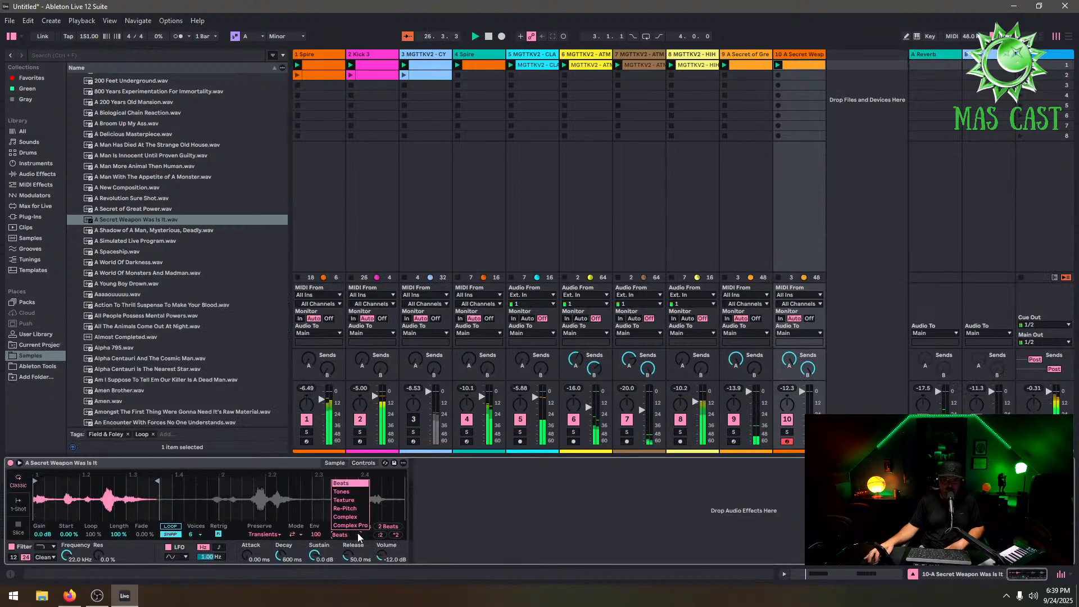
{"action": "left_click", "coordinate": [345, 537]}
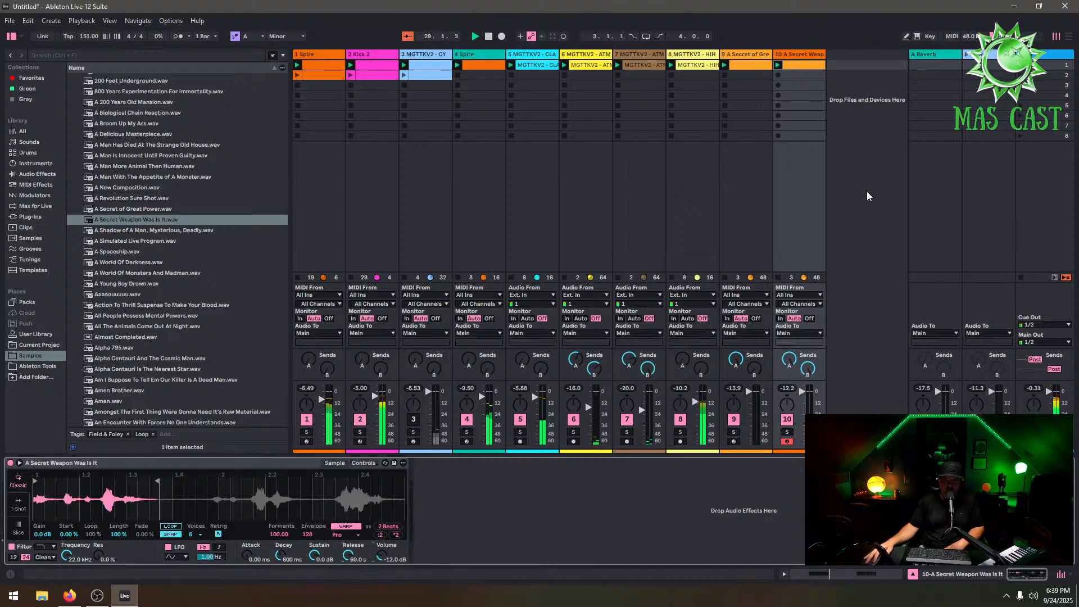
Drag the vocal sample's end marker in Simpler to lengthen its playback region to 1 bar
{"action": "left_click", "coordinate": [798, 64]}
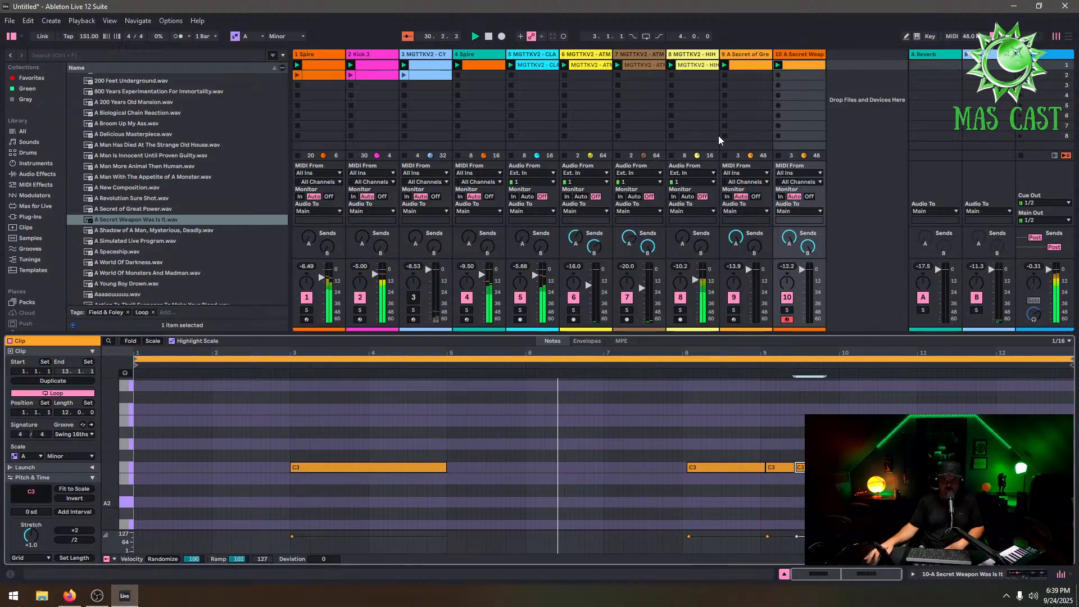
{"action": "left_click", "coordinate": [806, 56]}
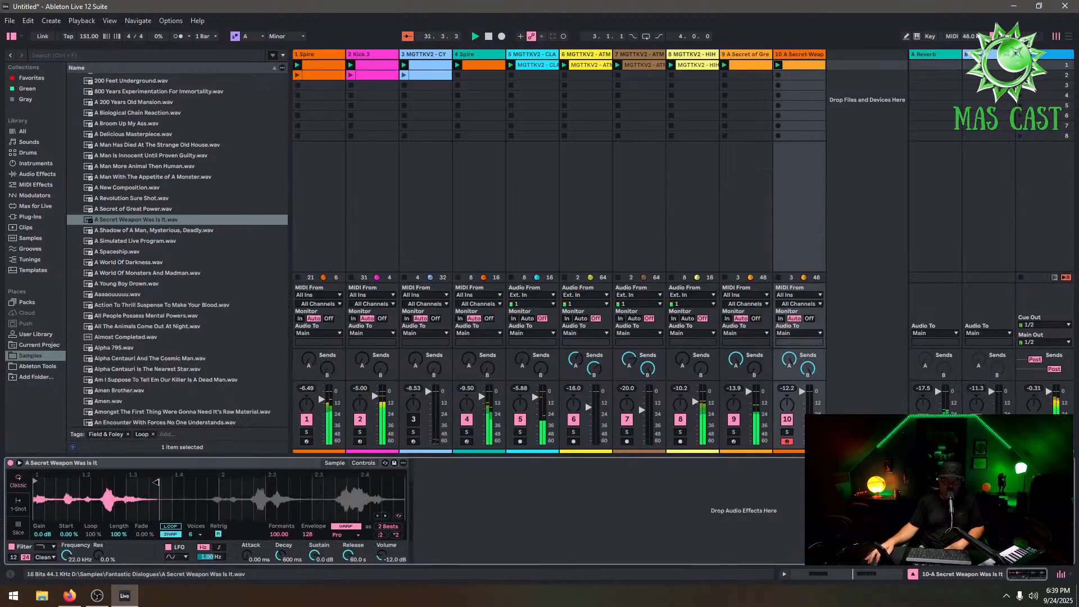
{"action": "left_click_drag", "start_coordinate": [156, 482], "coordinate": [240, 478]}
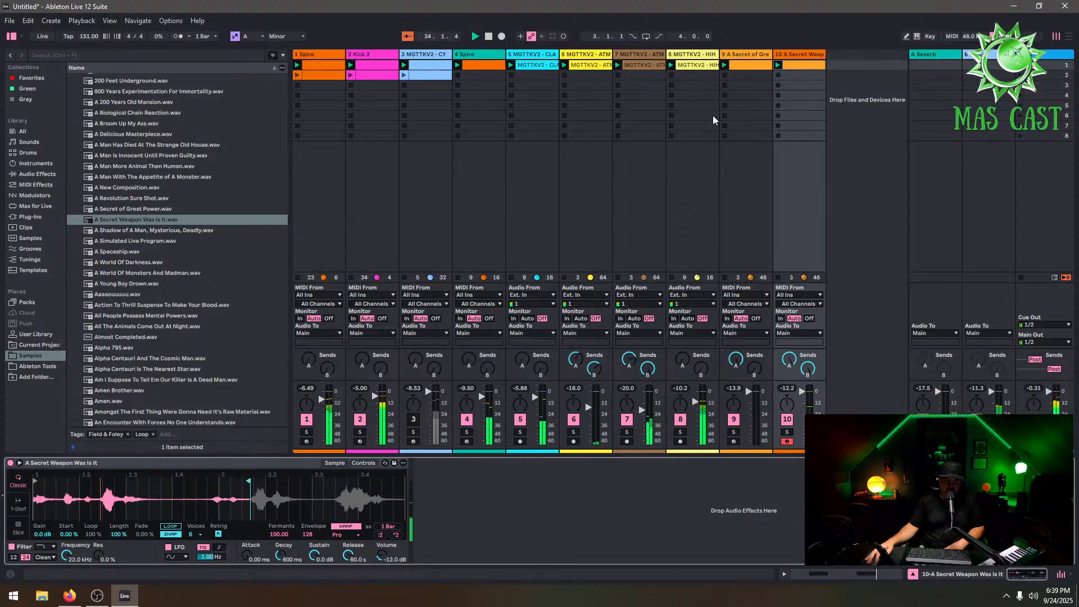
Delete the last short vocal hit in bar 9 of the vocal clip
{"action": "left_click", "coordinate": [811, 66]}
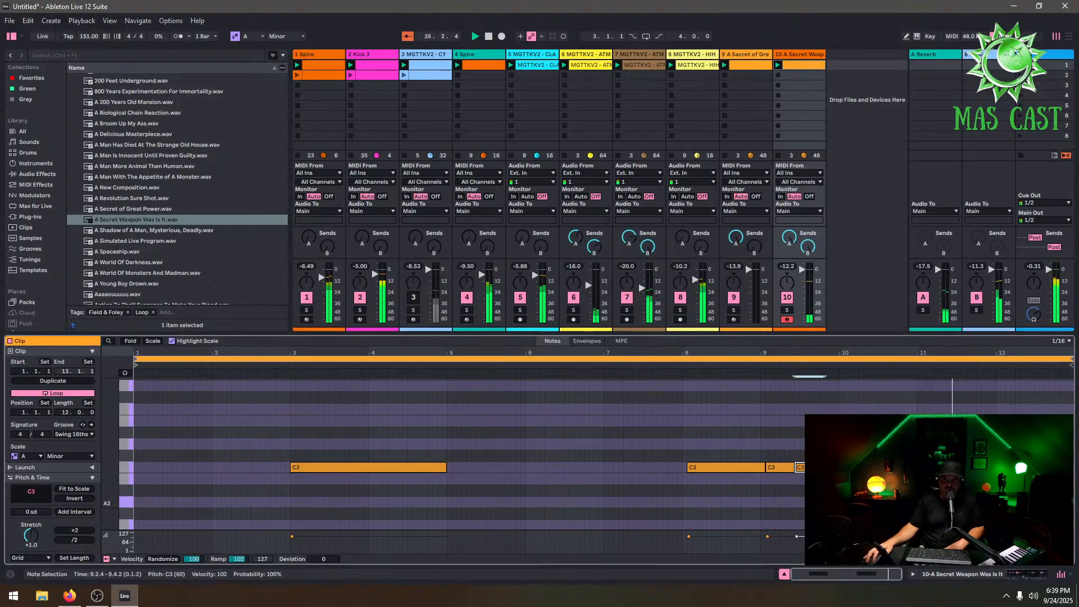
{"action": "key", "text": "Delete"}
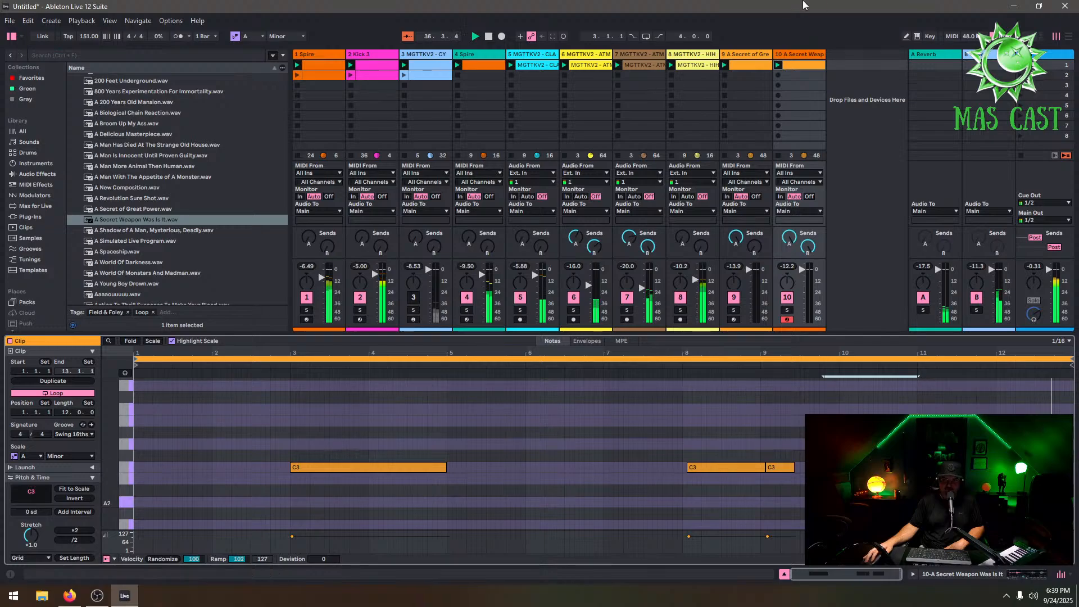
{"action": "left_click", "coordinate": [791, 54]}
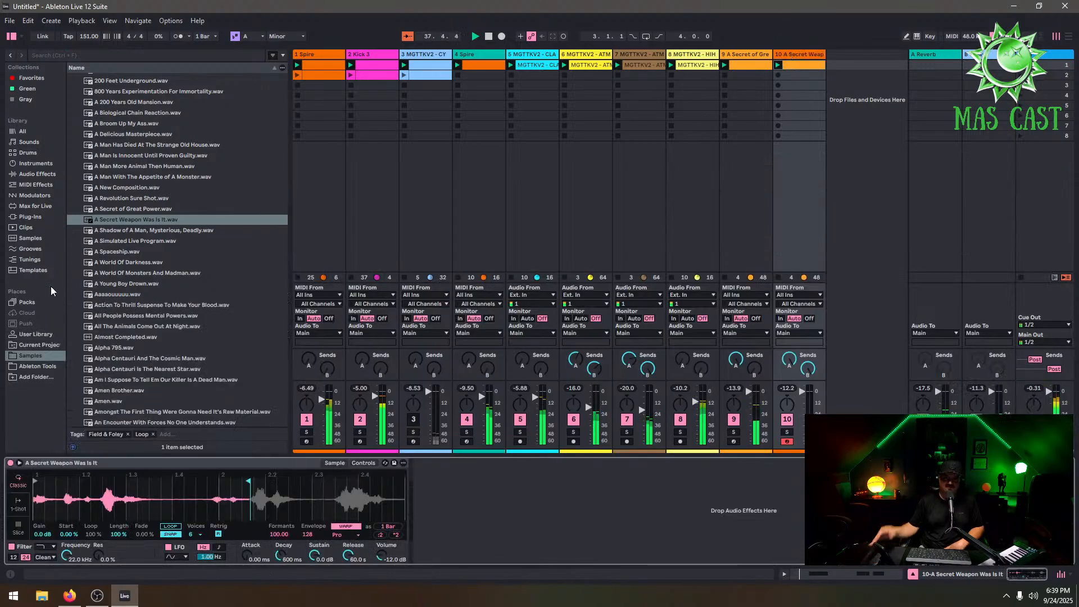
{"action": "left_click", "coordinate": [40, 164]}
{"action": "left_click", "coordinate": [37, 174]}
{"action": "left_click", "coordinate": [26, 218]}
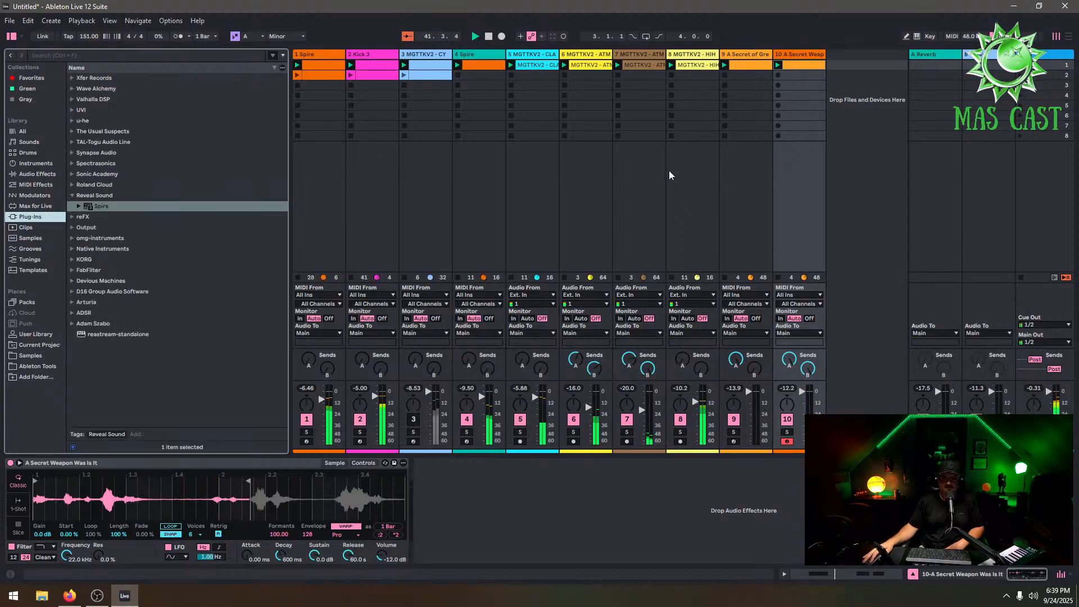
Audition the mix by muting tracks 1, 2 and 5 and reactivating track 1
{"action": "left_click", "coordinate": [306, 419]}
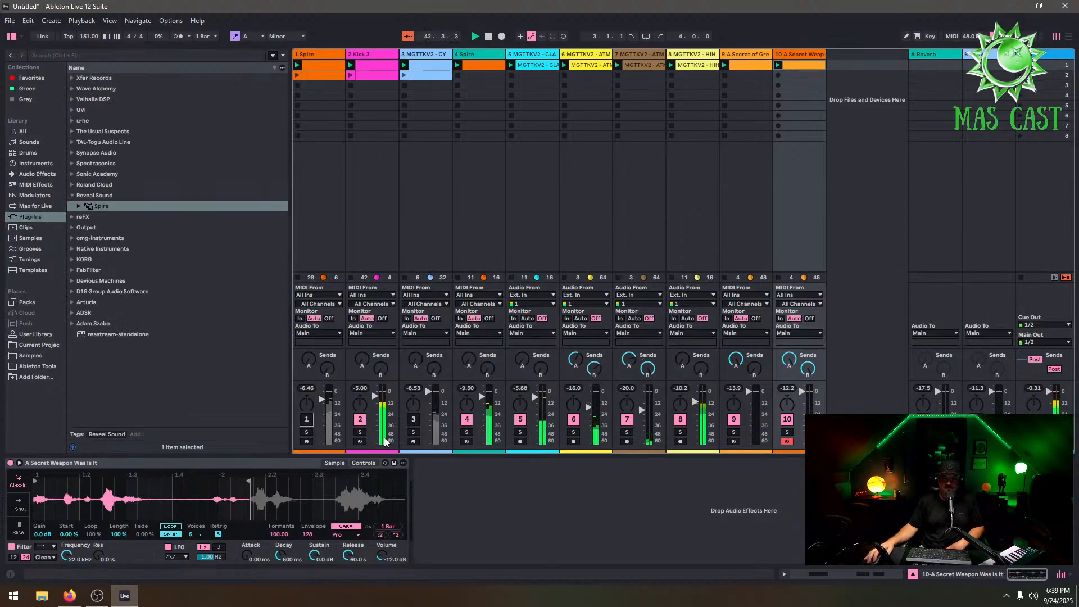
{"action": "left_click", "coordinate": [361, 419]}
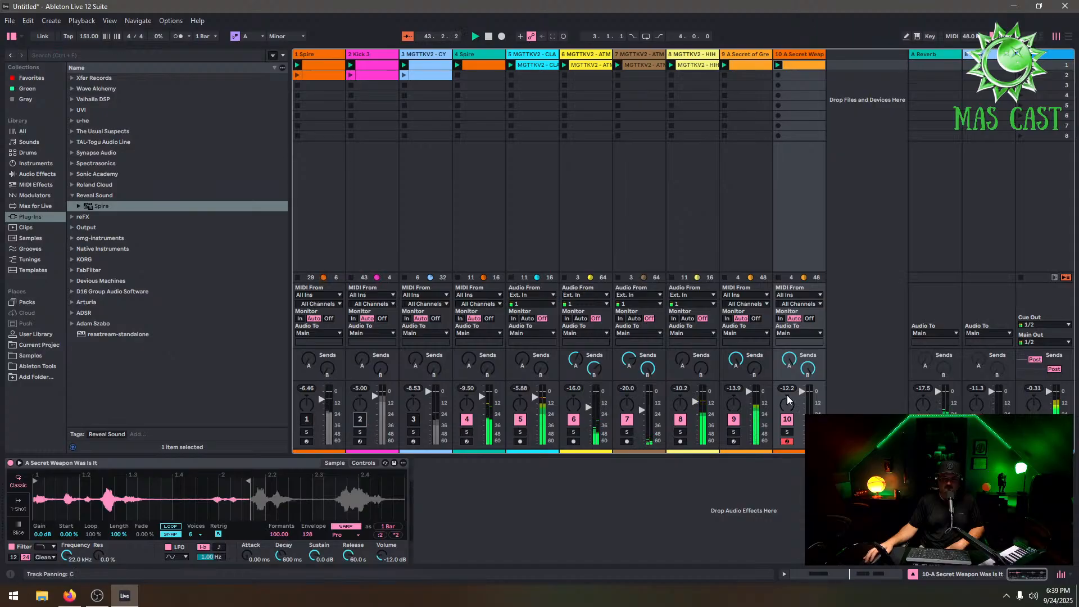
{"action": "left_click", "coordinate": [520, 419]}
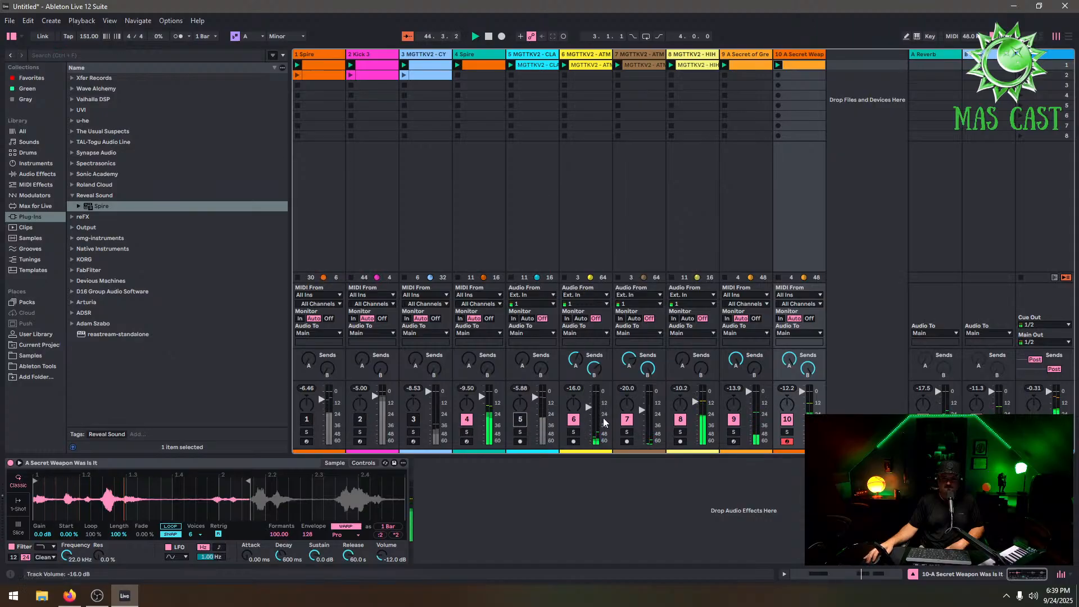
{"action": "left_click", "coordinate": [306, 421]}
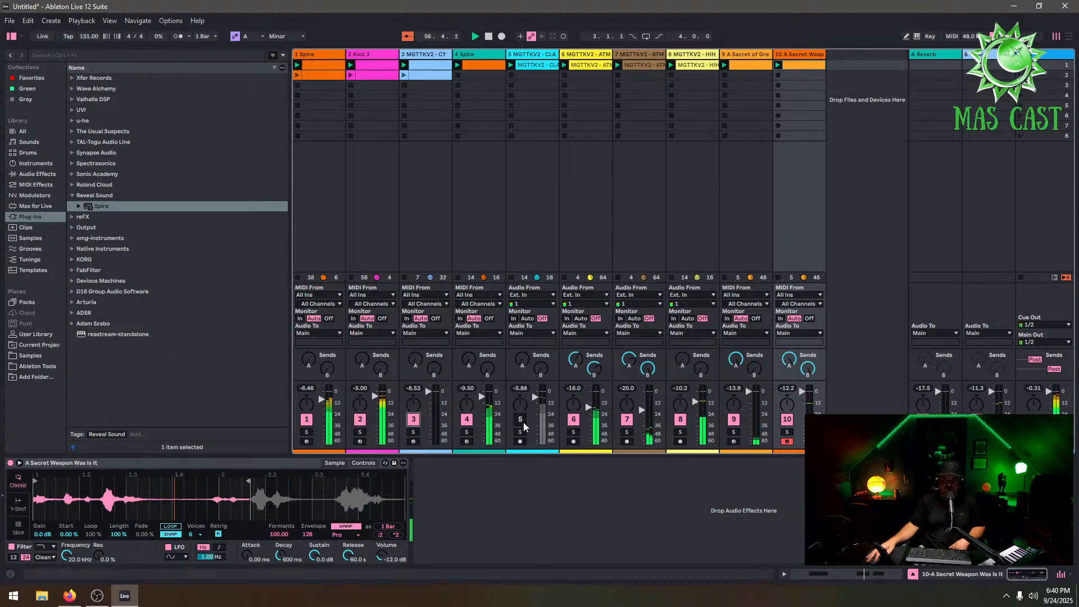
Double the cymbal clip's loop to 16 bars and remove the duplicated cymbal note at bar 9
{"action": "left_click", "coordinate": [434, 55]}
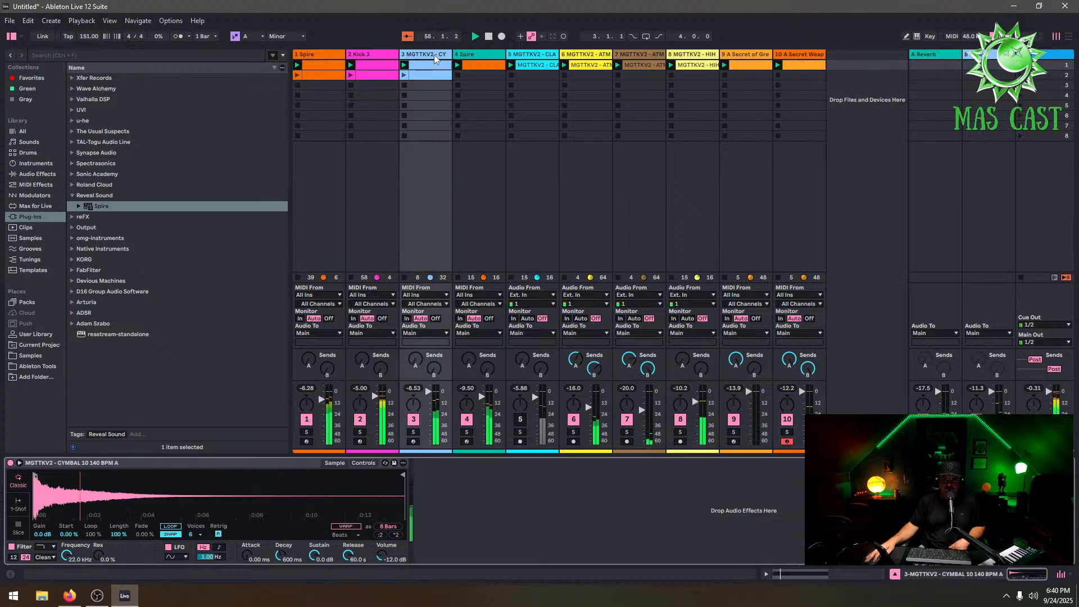
{"action": "double_click", "coordinate": [431, 66]}
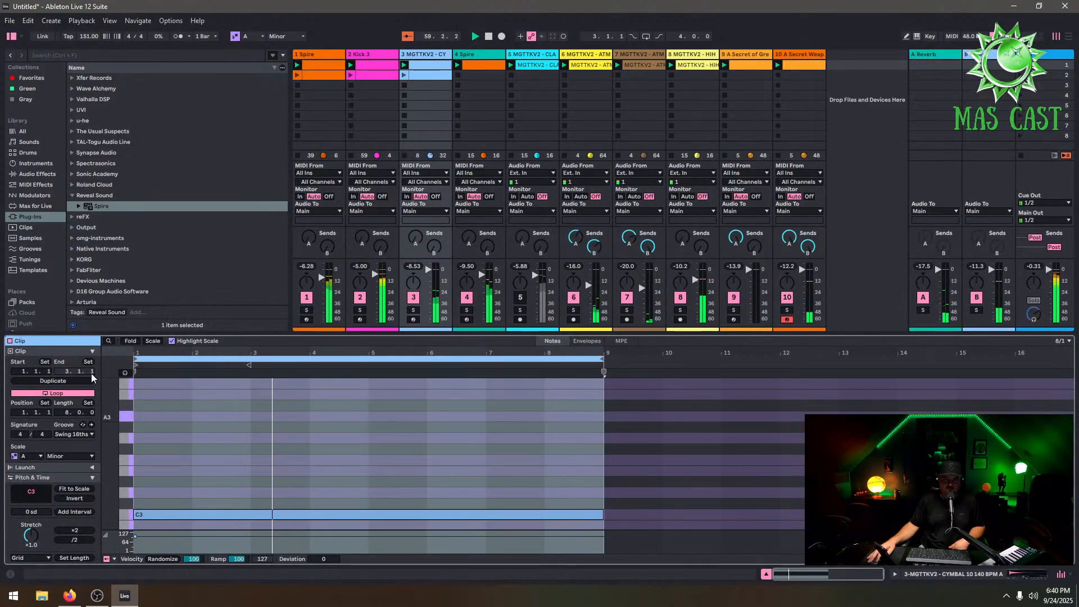
{"action": "left_click", "coordinate": [53, 380]}
{"action": "left_click", "coordinate": [644, 525]}
{"action": "double_click", "coordinate": [644, 526]}
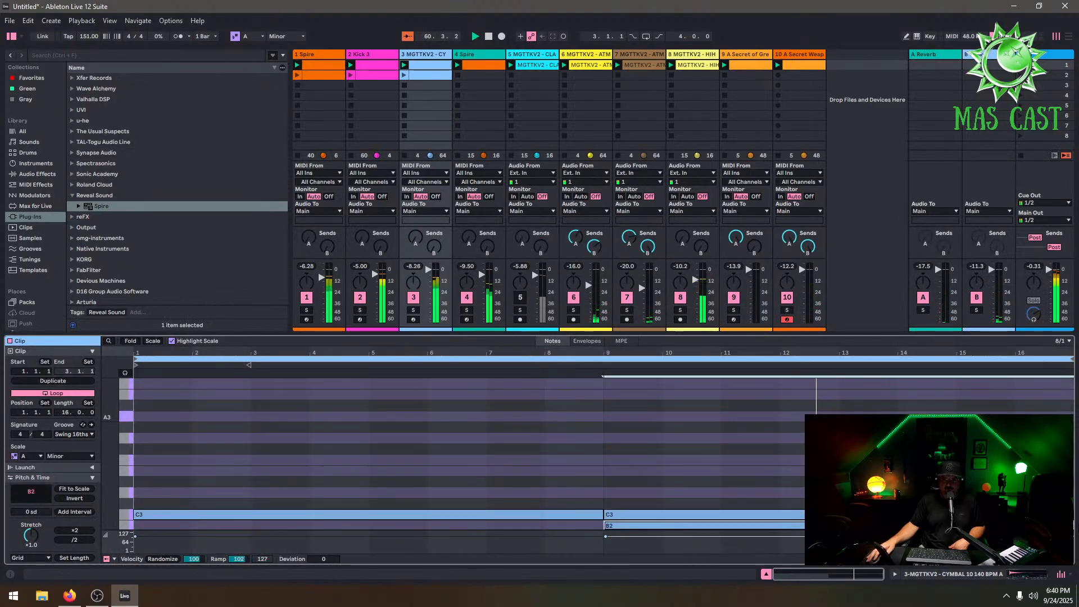
{"action": "double_click", "coordinate": [644, 514]}
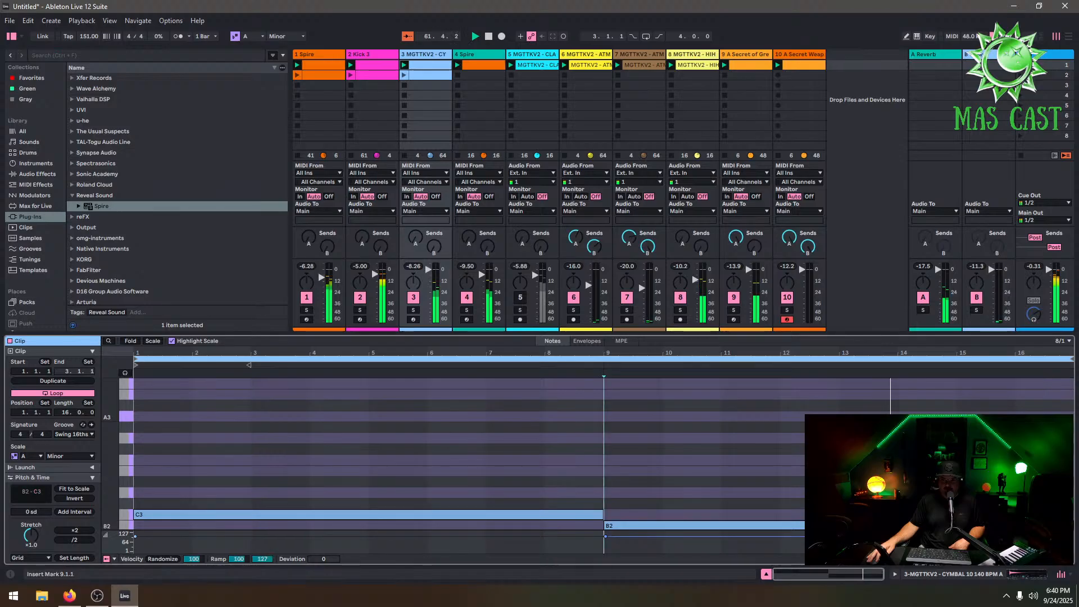
{"action": "double_click", "coordinate": [645, 525]}
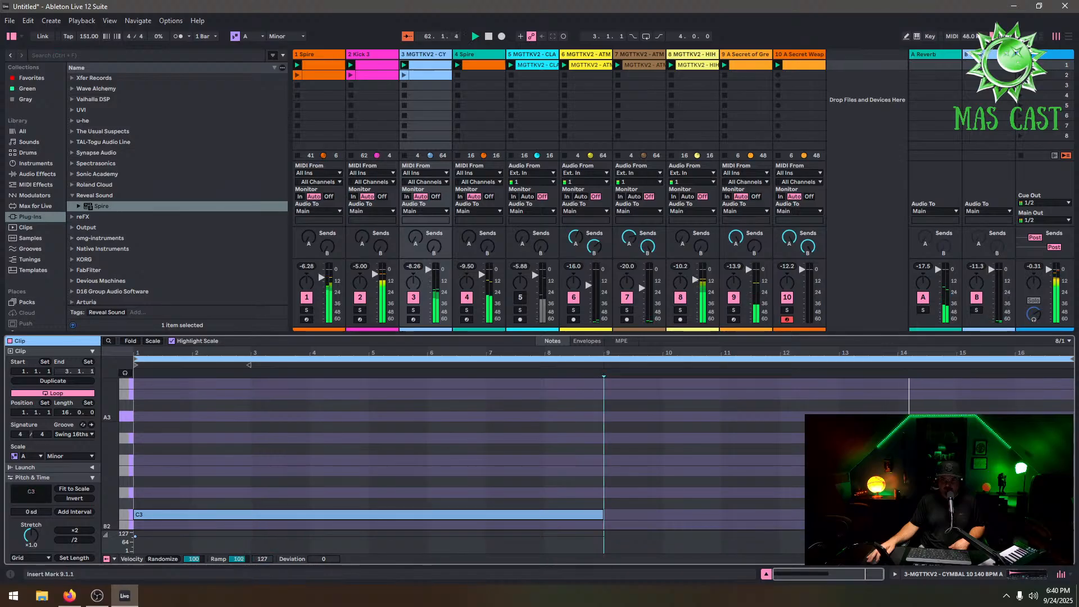
Reactivate track 5 in the mixer
{"action": "left_click", "coordinate": [520, 298]}
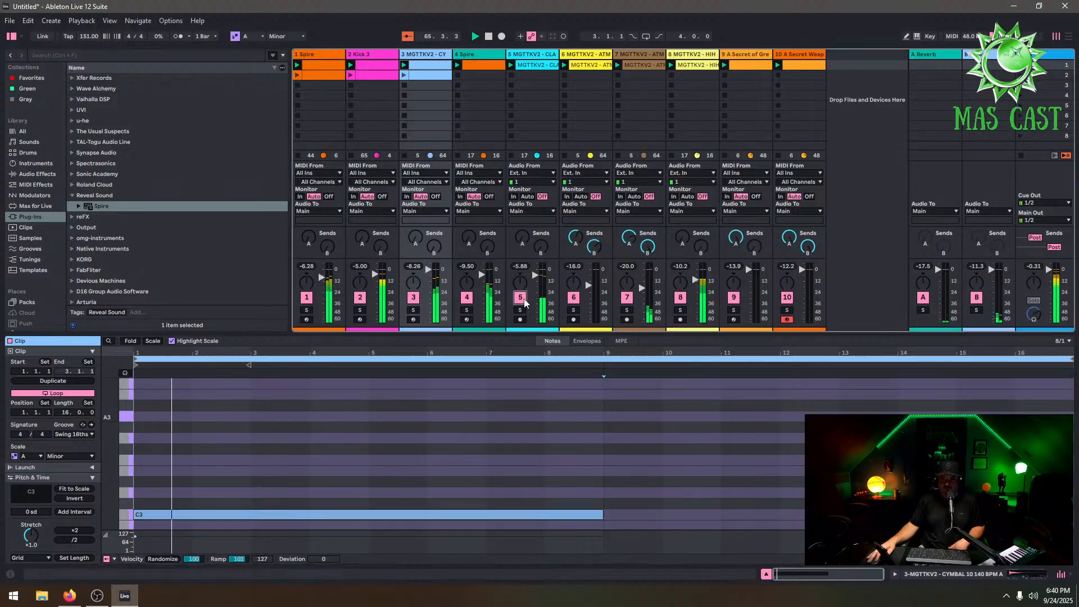
{"action": "scroll", "coordinate": [641, 436], "scroll_direction": "down", "scroll_amount": 4}
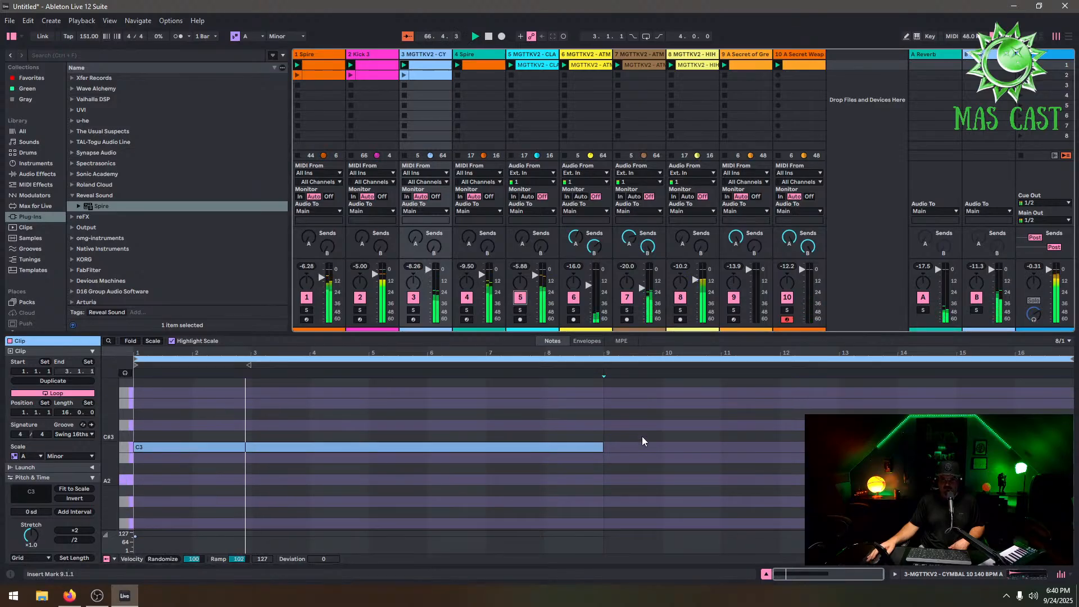
{"action": "scroll", "coordinate": [642, 436], "scroll_direction": "up", "scroll_amount": 8}
{"action": "scroll", "coordinate": [635, 430], "scroll_direction": "down", "scroll_amount": 9}
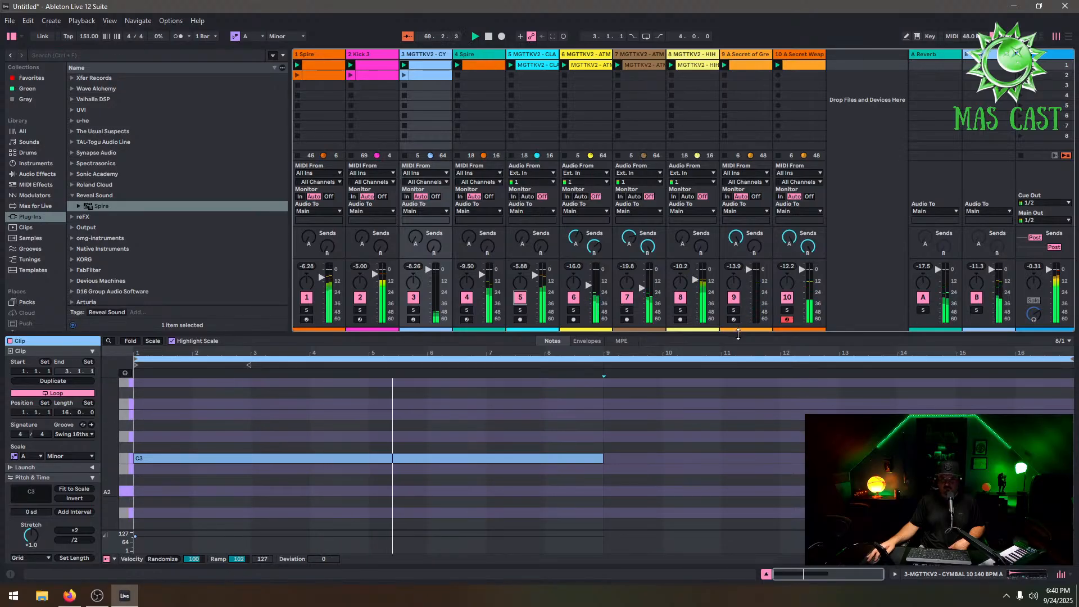
{"action": "left_click_drag", "start_coordinate": [725, 337], "coordinate": [725, 400]}
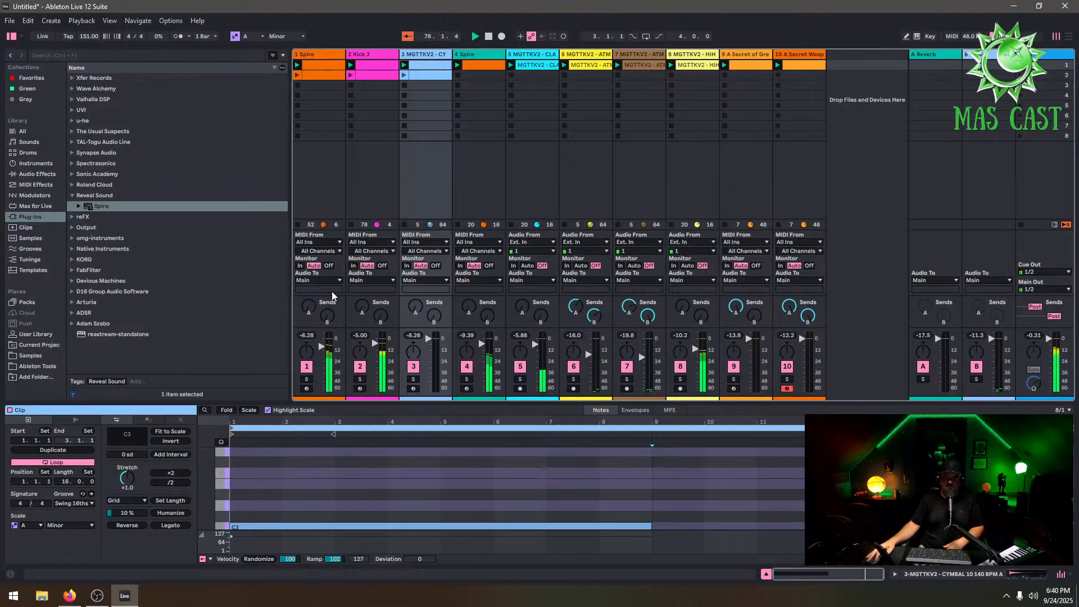
Add an Auto Pan effect to the Secret of Great Power track, with amount about 76%
{"action": "left_click", "coordinate": [737, 54]}
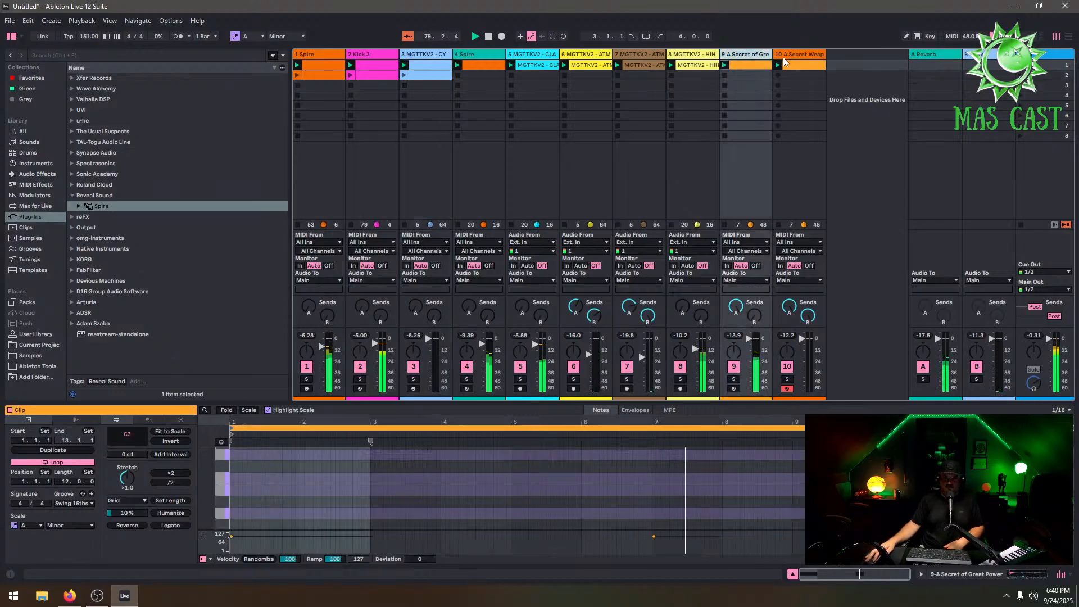
{"action": "left_click", "coordinate": [788, 58]}
{"action": "left_click", "coordinate": [757, 57]}
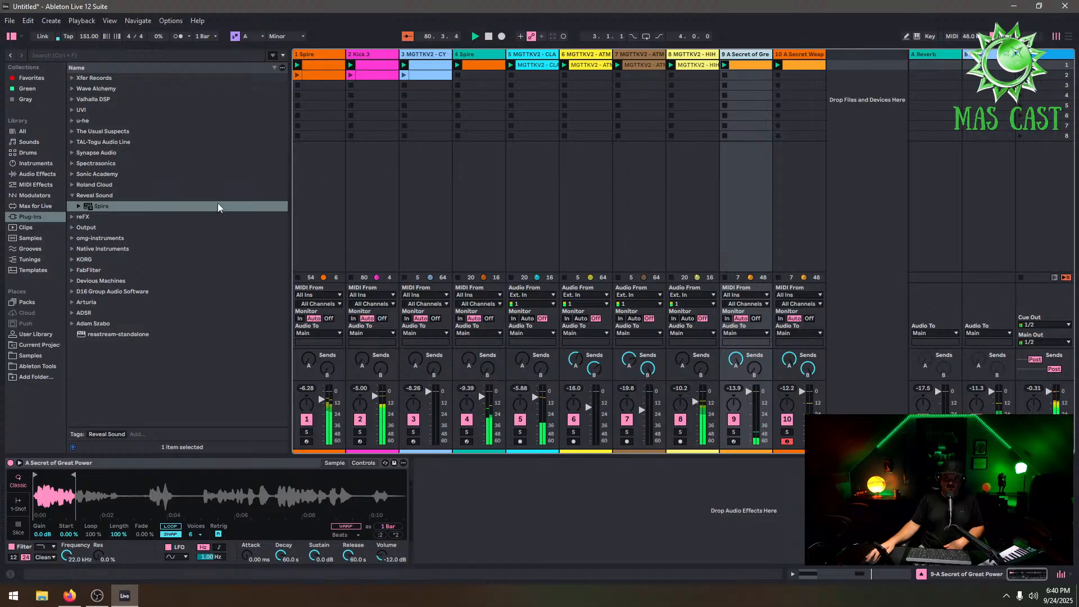
{"action": "left_click", "coordinate": [37, 173]}
{"action": "left_click_drag", "start_coordinate": [100, 170], "coordinate": [438, 463]}
{"action": "left_click", "coordinate": [437, 517]}
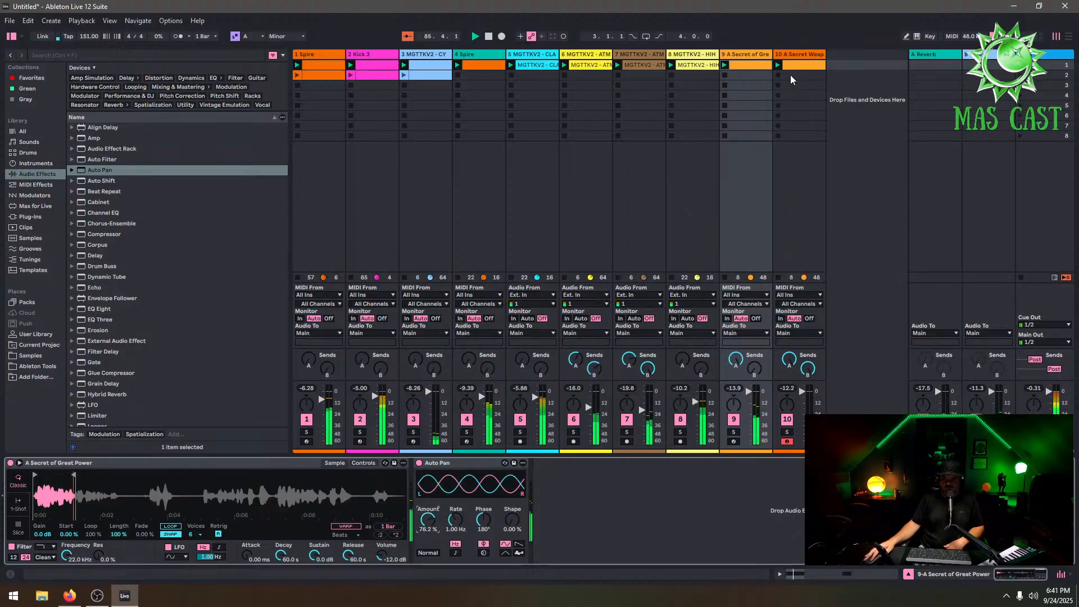
Add Auto Pan to the Secret Weapon vocal track and set its amount to 86.5%
{"action": "left_click", "coordinate": [805, 59]}
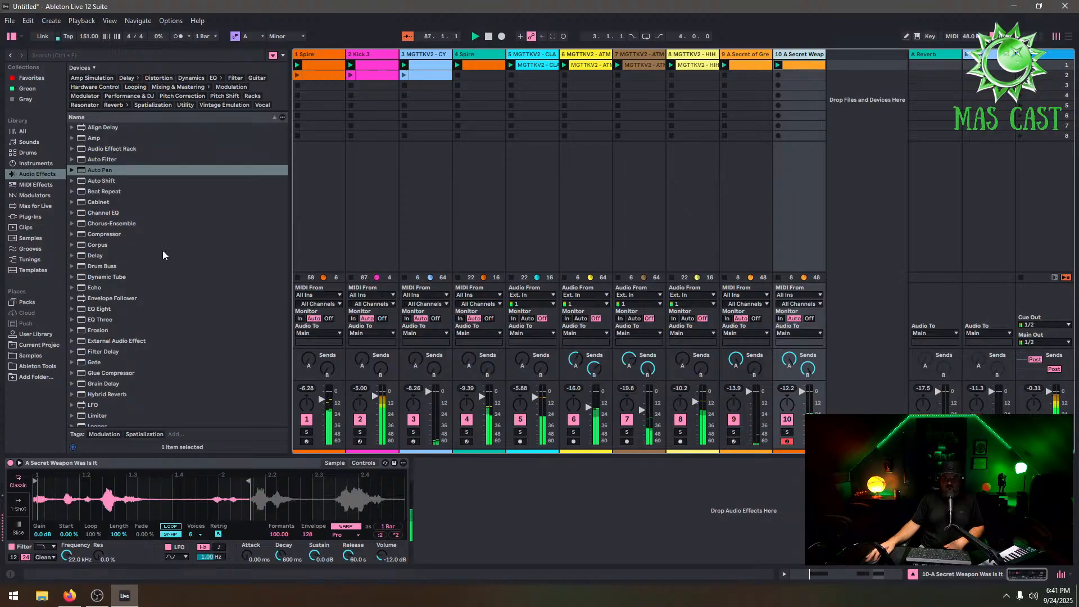
{"action": "left_click_drag", "start_coordinate": [111, 176], "coordinate": [537, 482]}
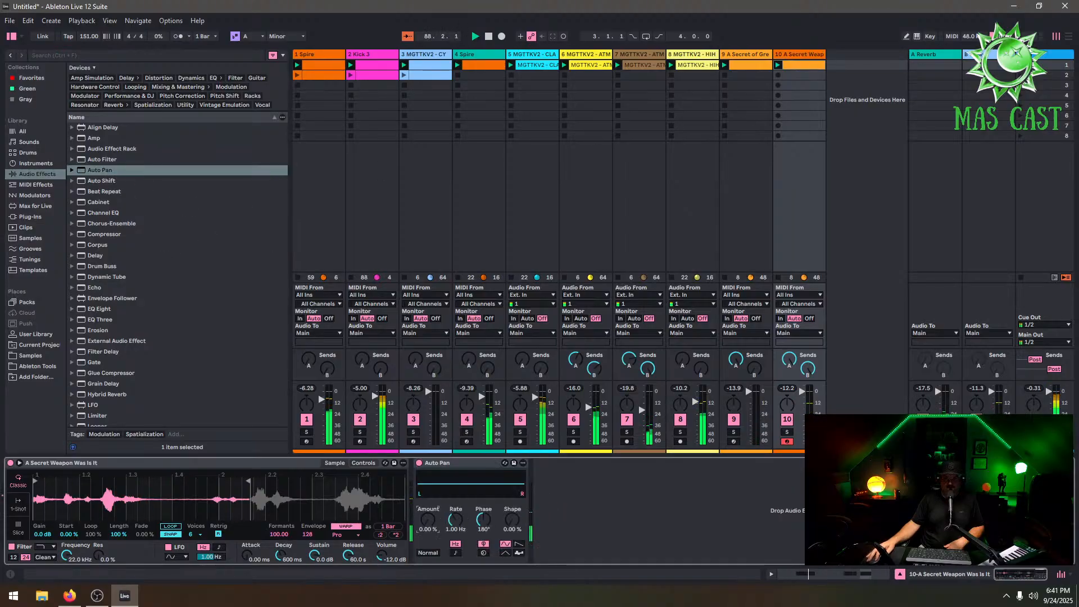
{"action": "left_click_drag", "start_coordinate": [427, 518], "coordinate": [471, 517]}
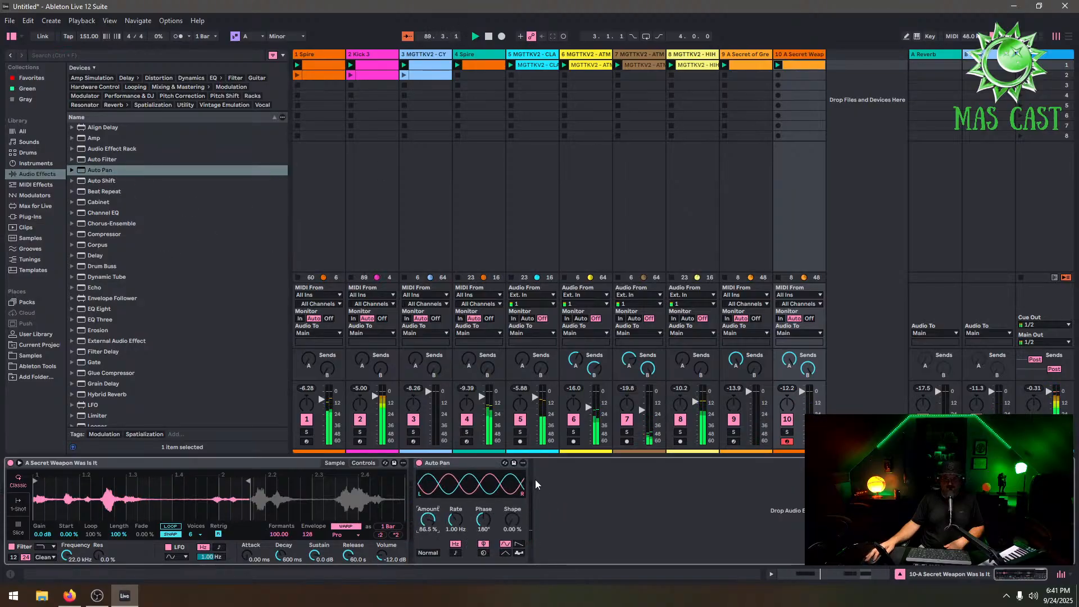
Duplicate the Spire clip's loop to 8 bars and delete the F#3 notes in bars 7 and 8
{"action": "left_click", "coordinate": [483, 64]}
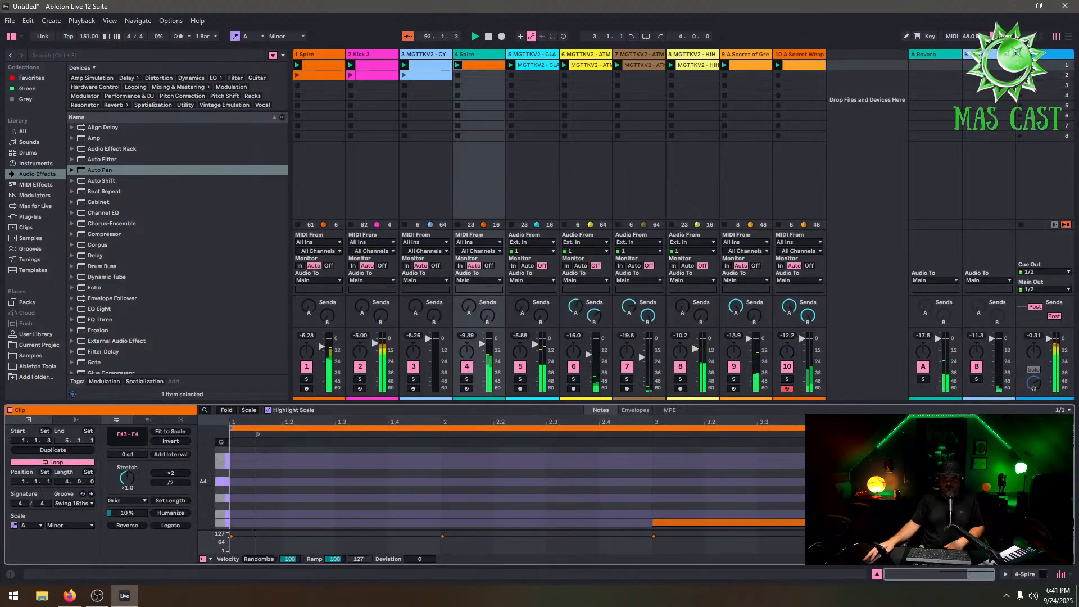
{"action": "left_click_drag", "start_coordinate": [893, 402], "coordinate": [893, 156]}
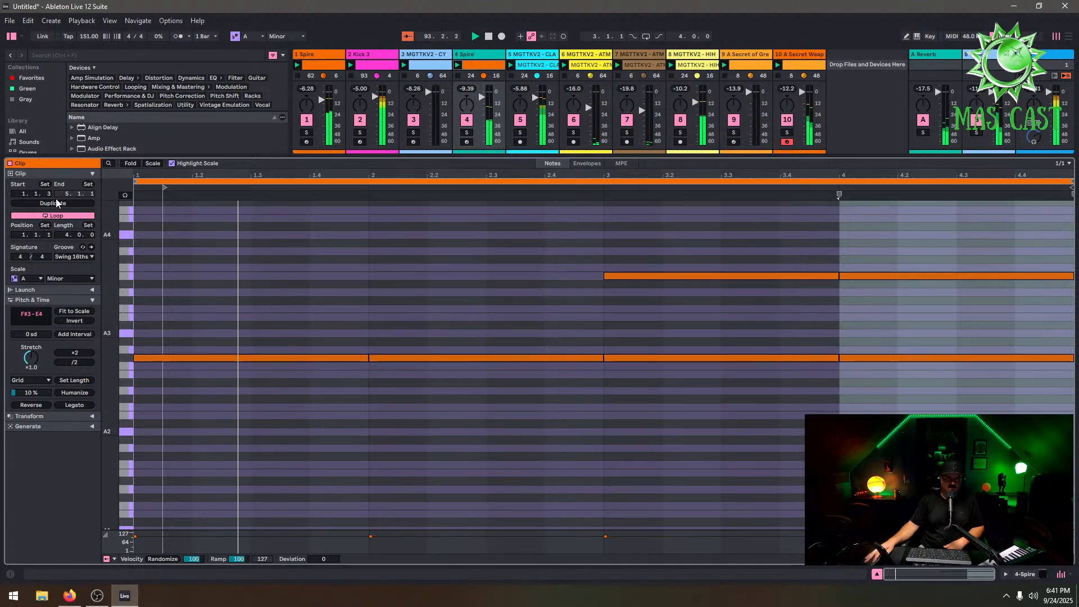
{"action": "left_click", "coordinate": [56, 203]}
{"action": "double_click", "coordinate": [927, 358]}
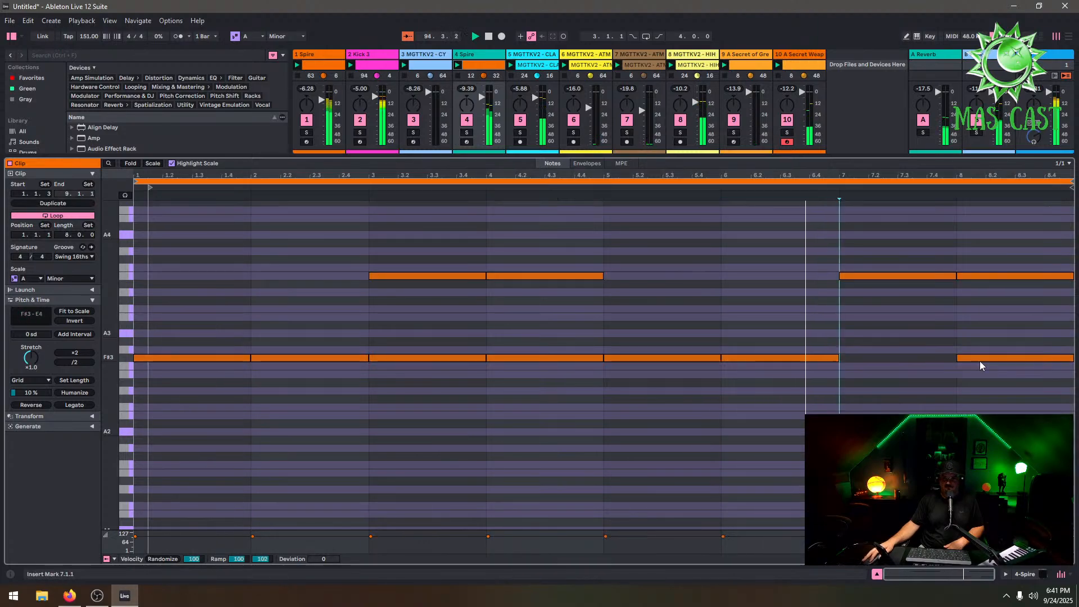
{"action": "double_click", "coordinate": [985, 361]}
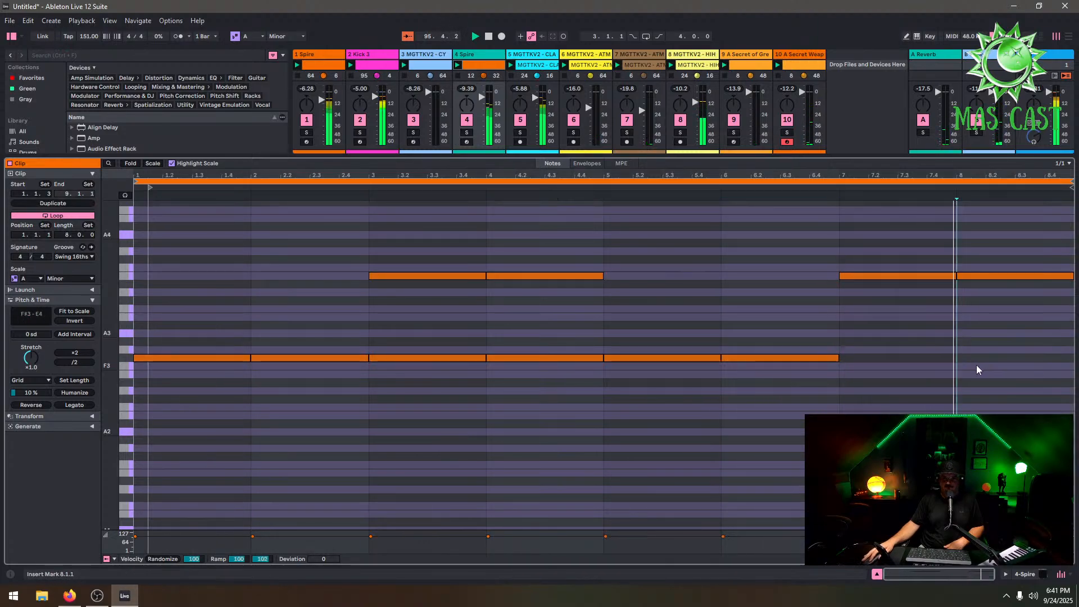
{"action": "left_click", "coordinate": [980, 276]}
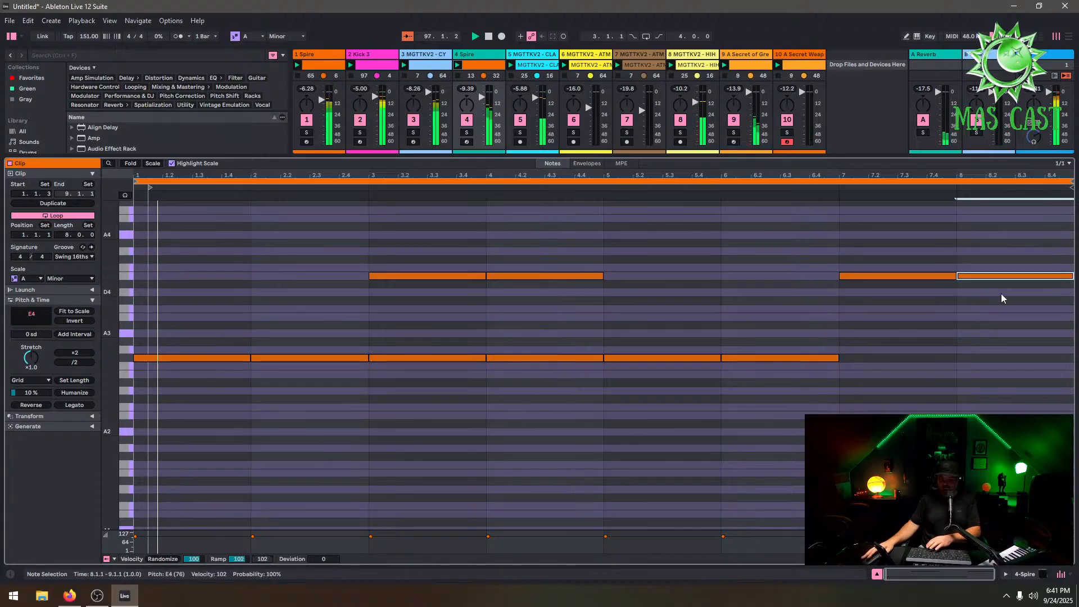
Move the selected note in bar 8 down one semitone
{"action": "key", "text": "Down"}
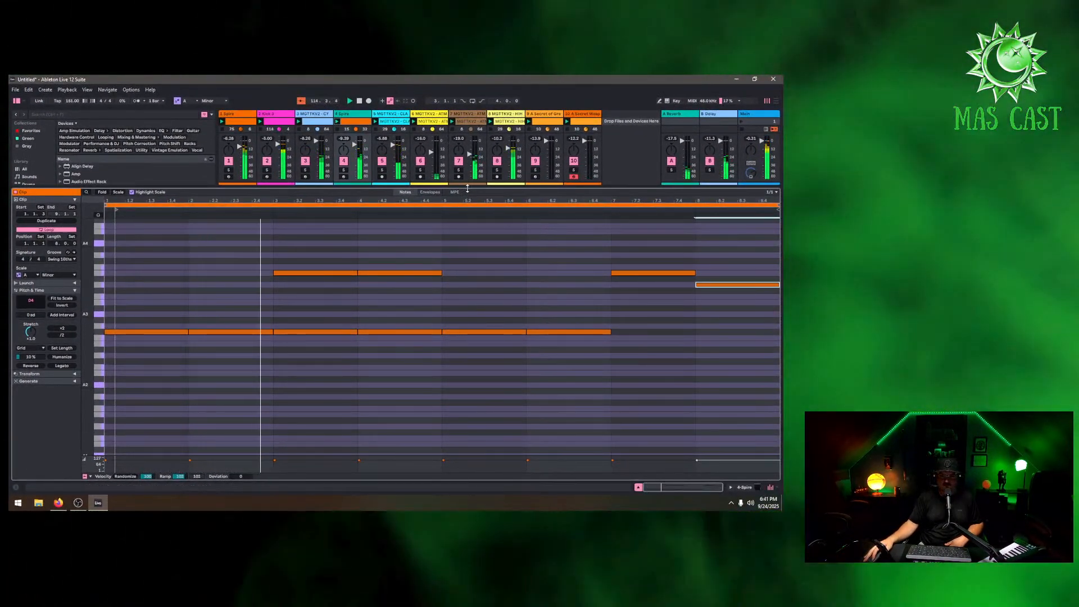
{"action": "left_click_drag", "start_coordinate": [466, 189], "coordinate": [466, 371]}
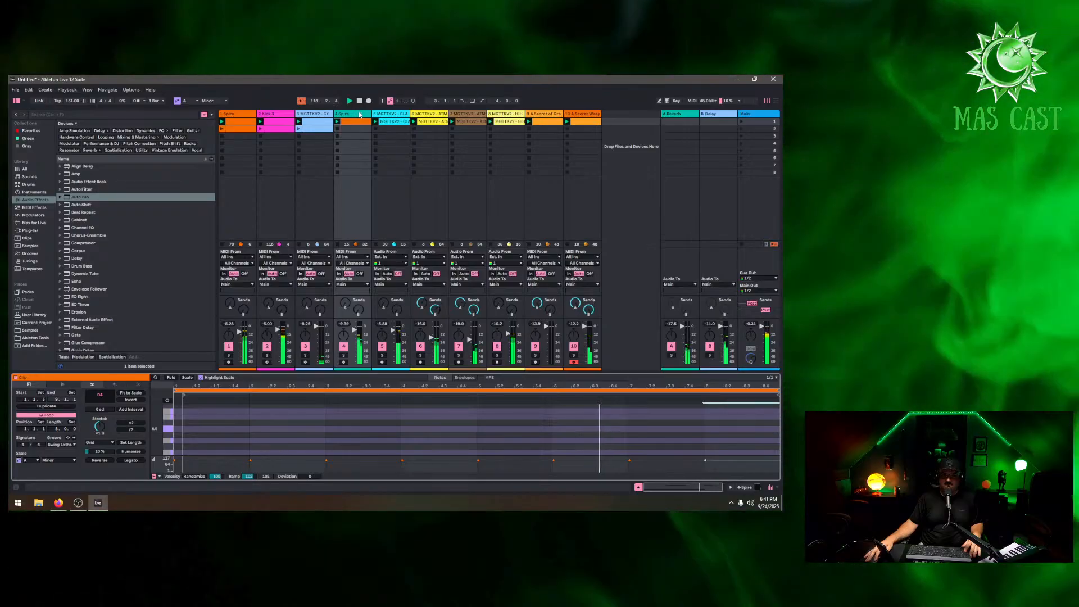
{"action": "left_click", "coordinate": [391, 120]}
{"action": "left_click", "coordinate": [468, 121]}
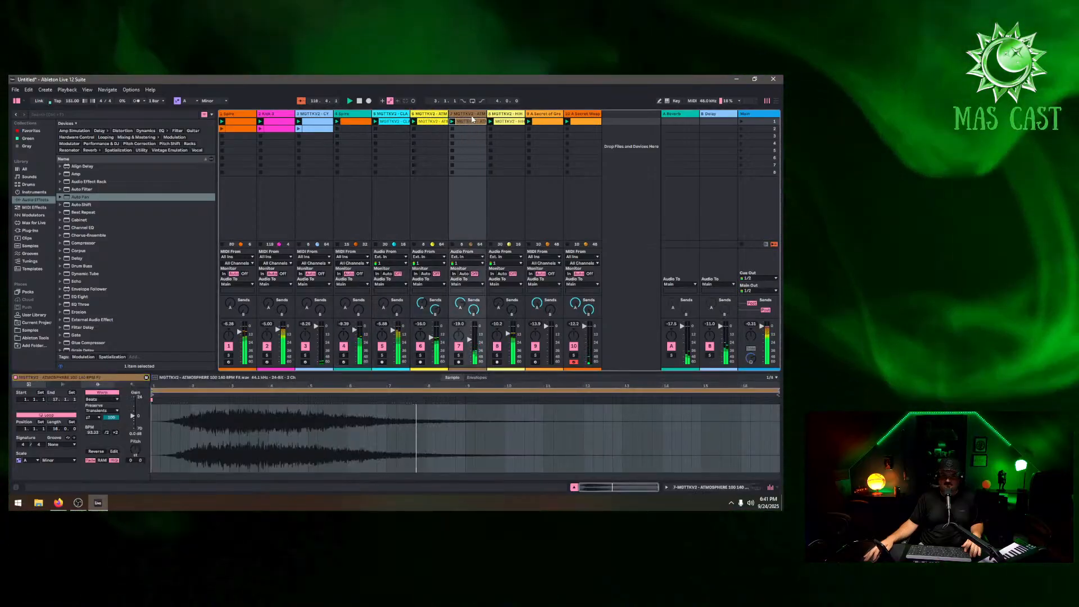
{"action": "left_click", "coordinate": [507, 119]}
Add the LFOtool plug-in to the Spire track and reshape its LFO curve into a fast rise
{"action": "double_click", "coordinate": [359, 115]}
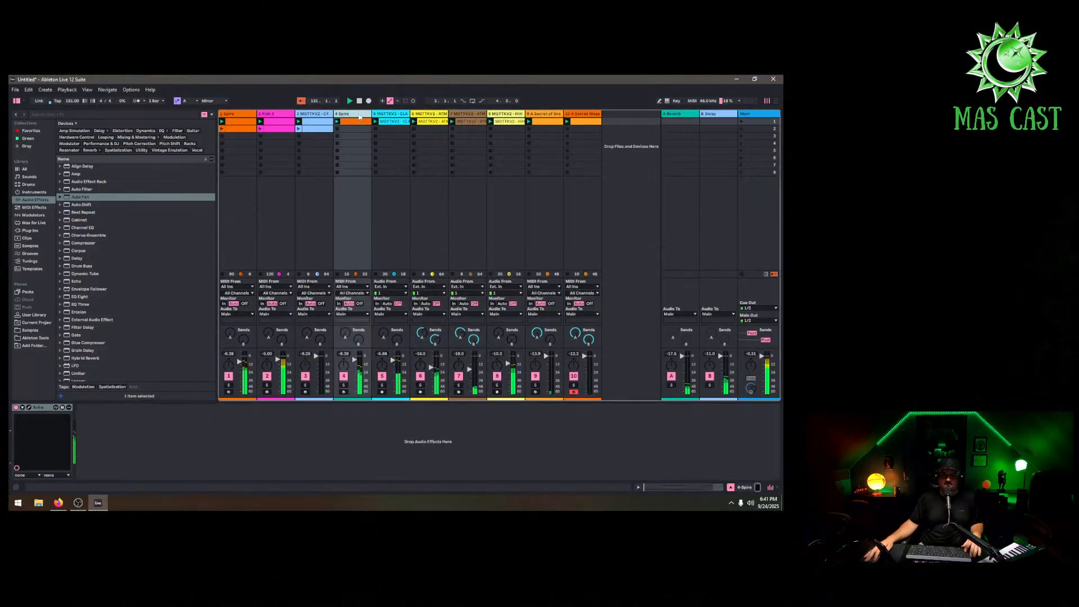
{"action": "left_click", "coordinate": [31, 230]}
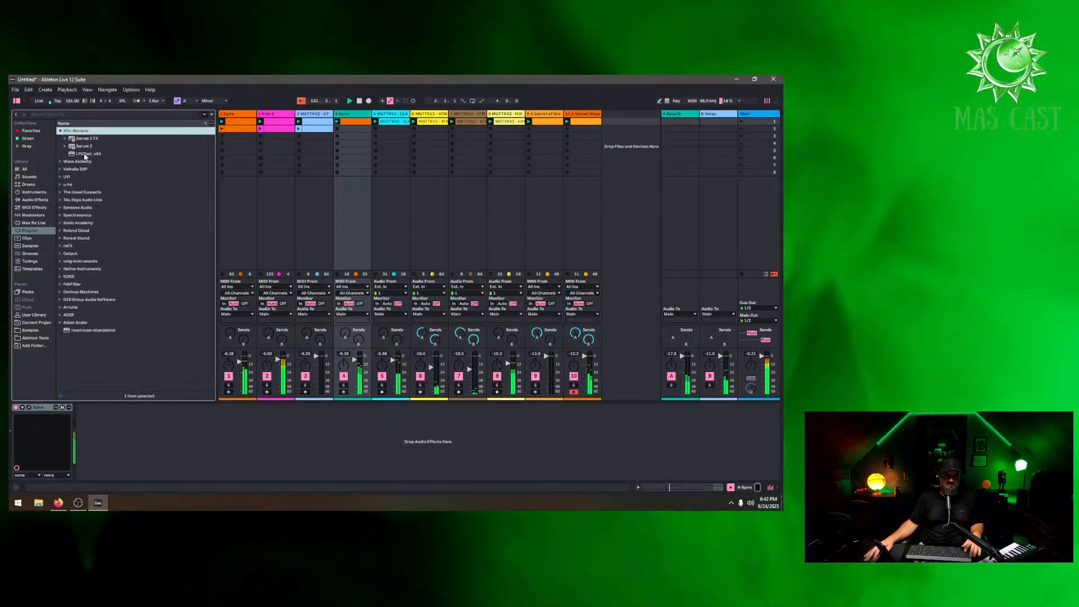
{"action": "left_click_drag", "start_coordinate": [87, 154], "coordinate": [233, 453]}
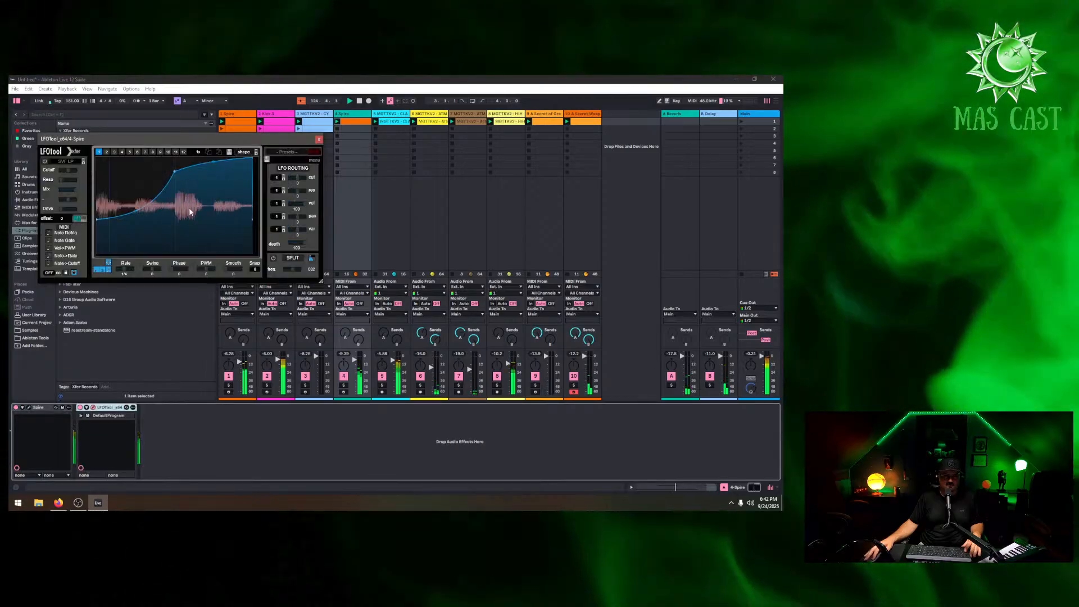
{"action": "left_click_drag", "start_coordinate": [171, 167], "coordinate": [146, 148]}
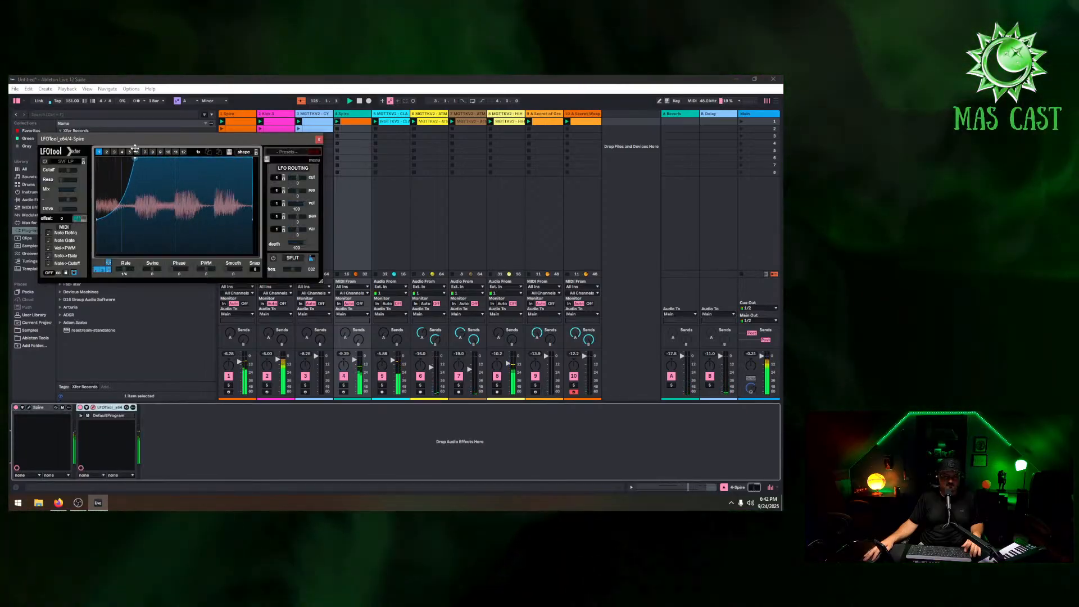
{"action": "left_click_drag", "start_coordinate": [98, 219], "coordinate": [103, 206]}
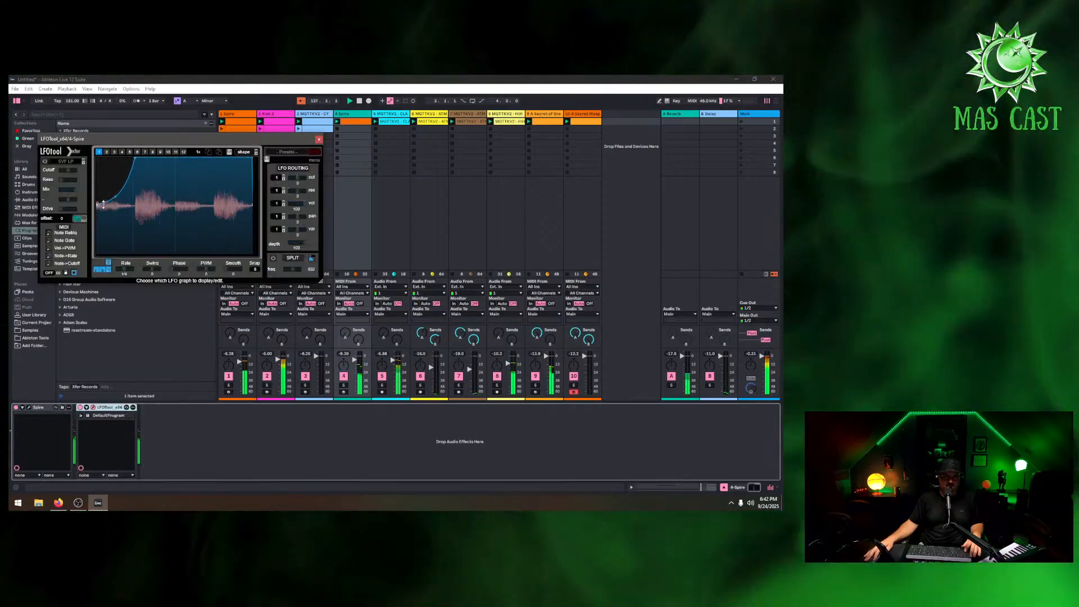
{"action": "right_click", "coordinate": [132, 142]}
{"action": "left_click", "coordinate": [108, 409]}
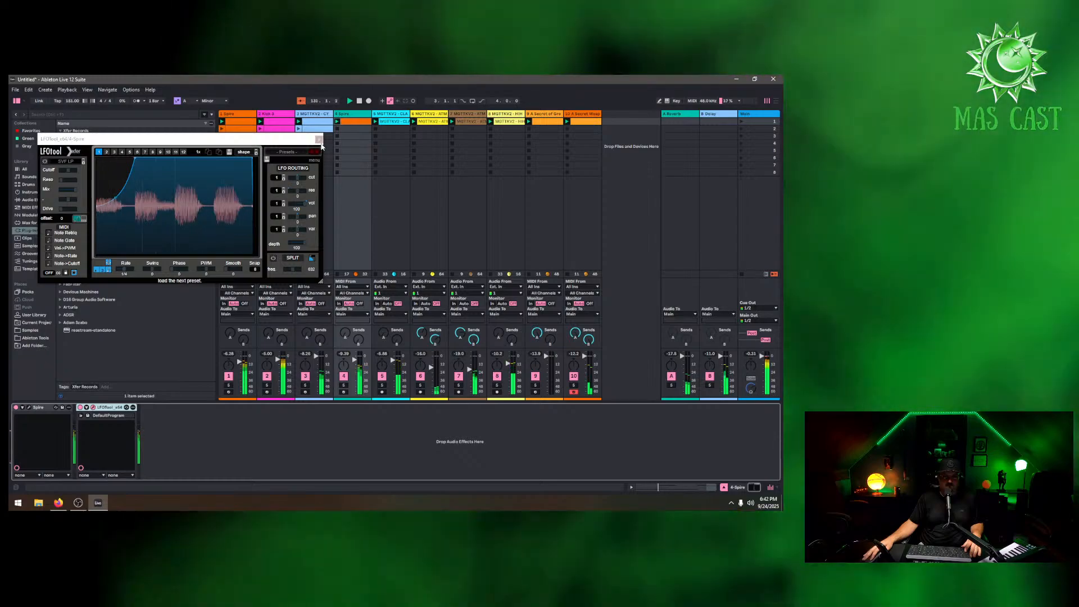
{"action": "left_click", "coordinate": [319, 139]}
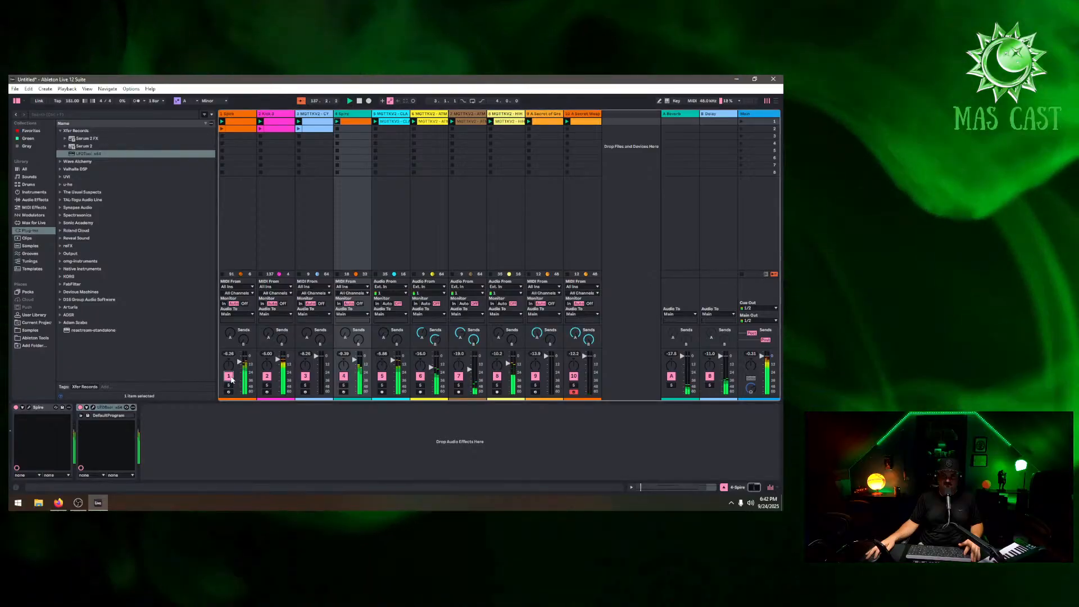
Toggle the track activators of tracks 1, 2, 5, 6 and 8 to audition the Spire
{"action": "left_click", "coordinate": [229, 376]}
{"action": "left_click", "coordinate": [268, 376]}
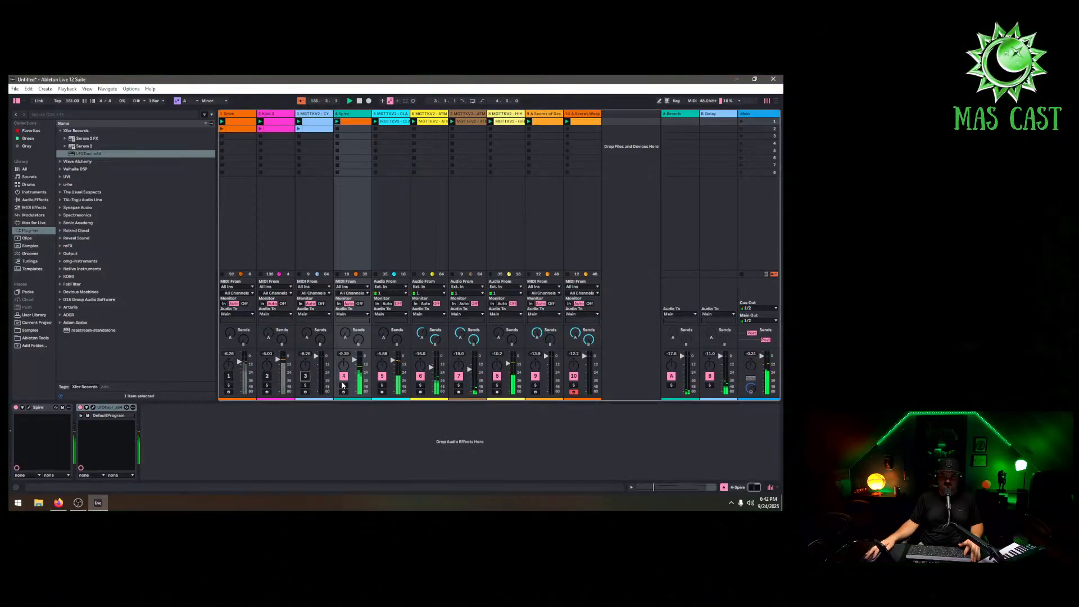
{"action": "left_click", "coordinate": [381, 376]}
{"action": "left_click", "coordinate": [420, 376]}
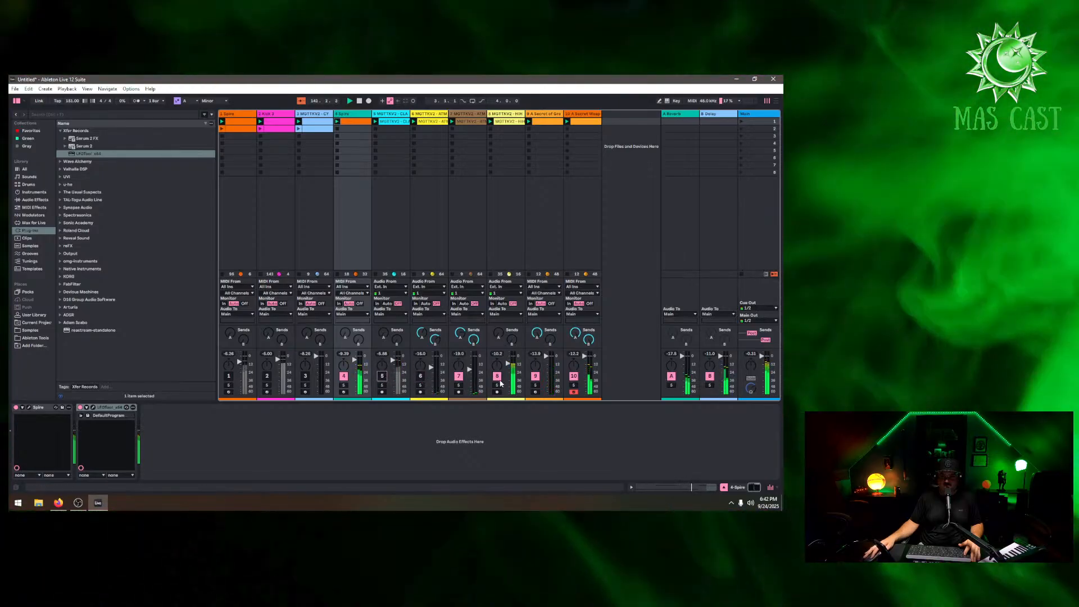
{"action": "left_click", "coordinate": [497, 376]}
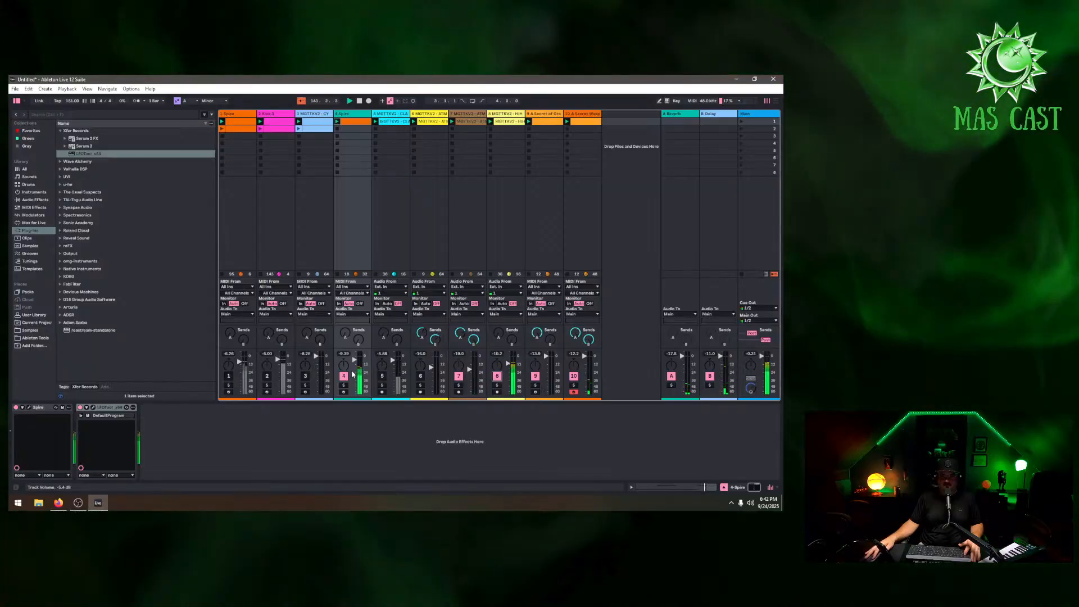
{"action": "left_click", "coordinate": [497, 377]}
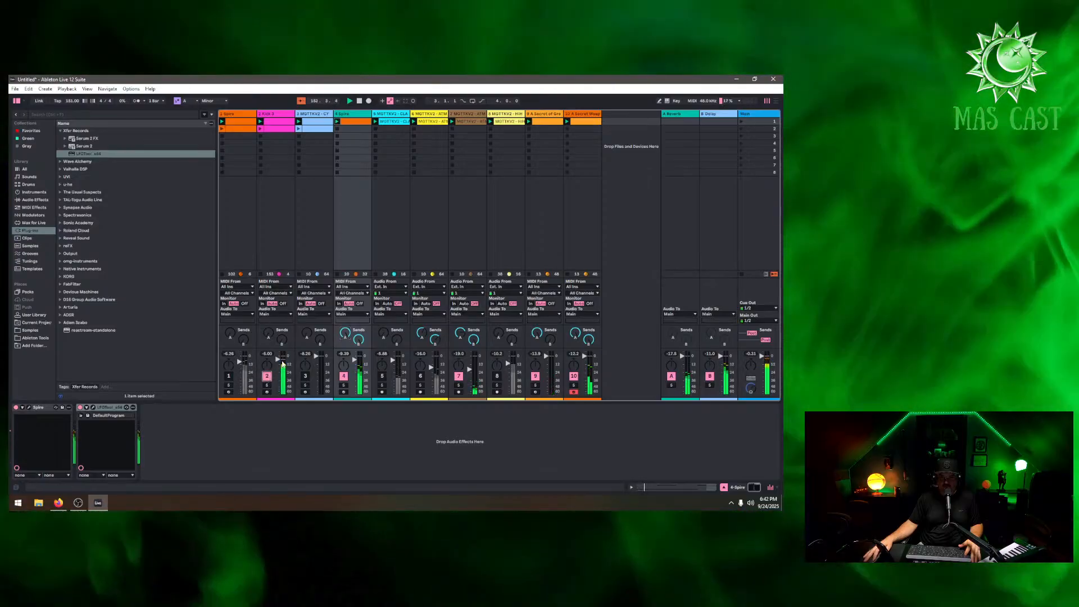
Open the Kick 3 clip and duplicate its loop four times to 16 bars
{"action": "left_click", "coordinate": [276, 115]}
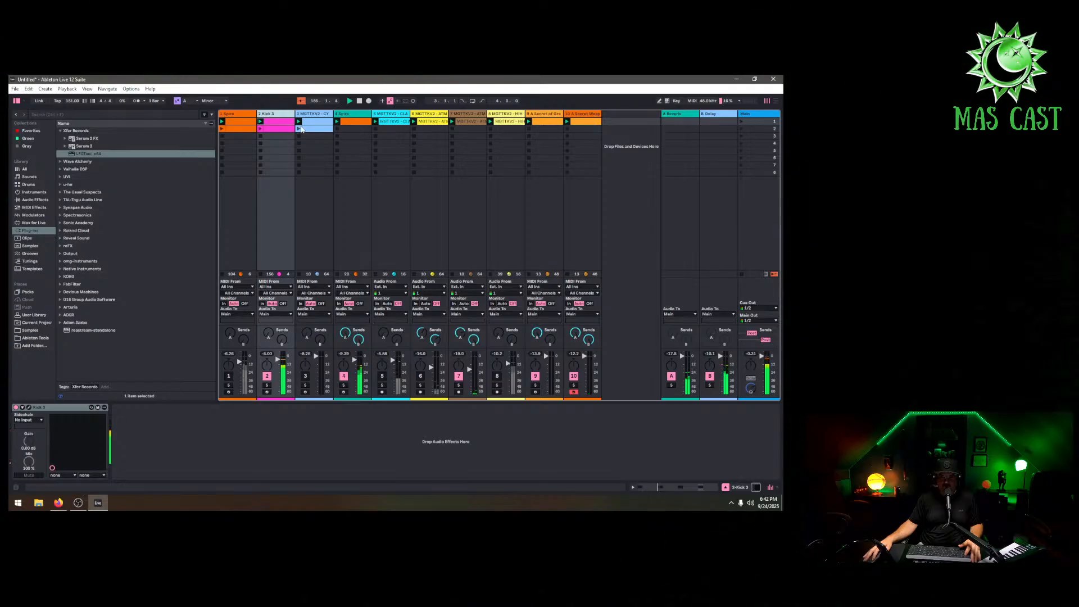
{"action": "left_click", "coordinate": [277, 124]}
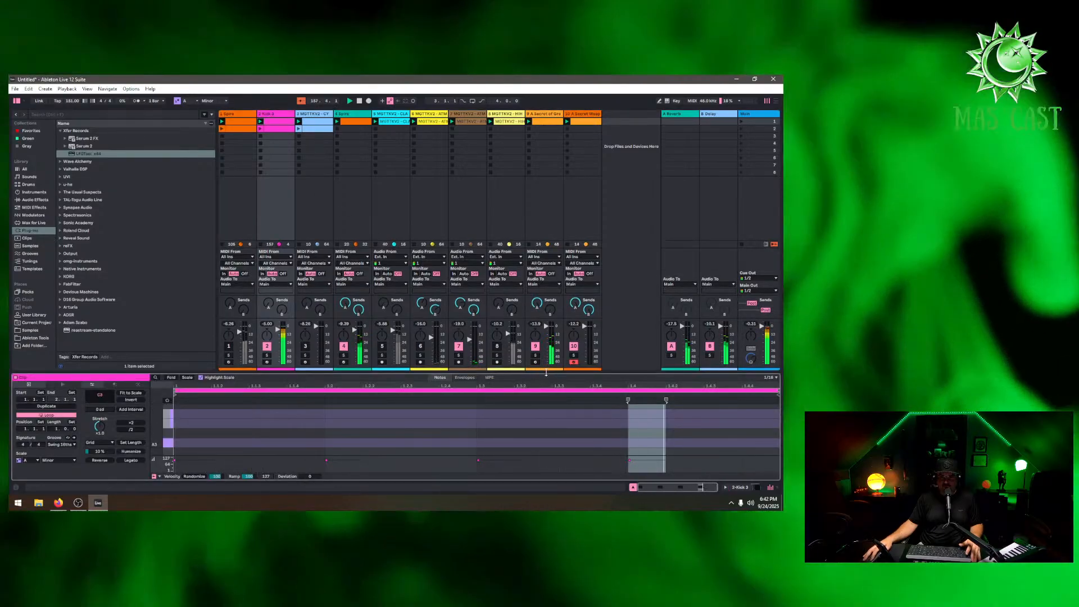
{"action": "left_click_drag", "start_coordinate": [546, 372], "coordinate": [546, 212]}
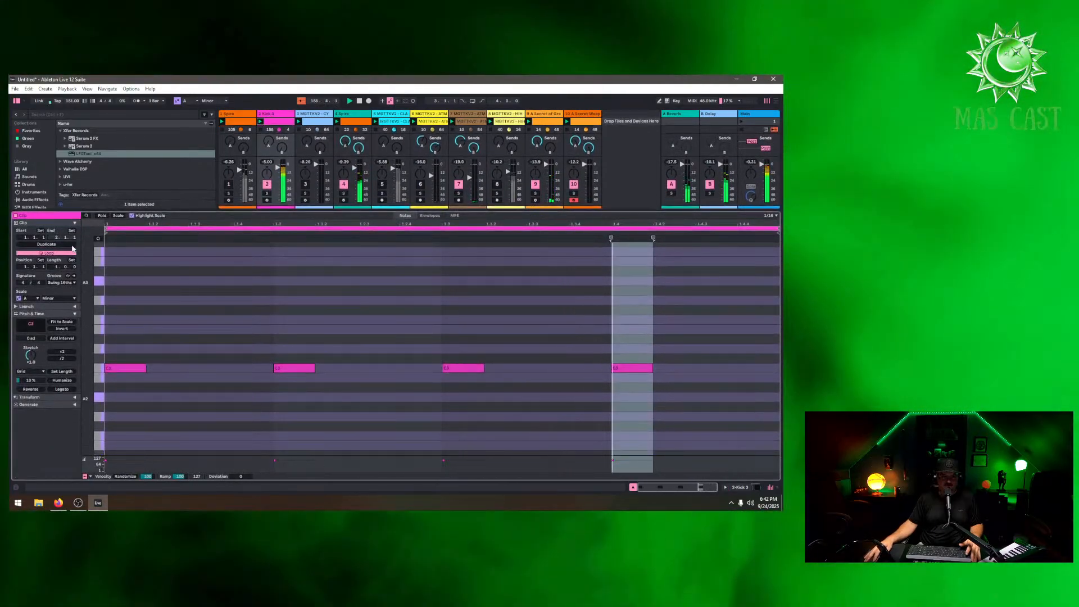
{"action": "left_click", "coordinate": [62, 245]}
{"action": "left_click", "coordinate": [62, 245]}
{"action": "left_click", "coordinate": [62, 244]}
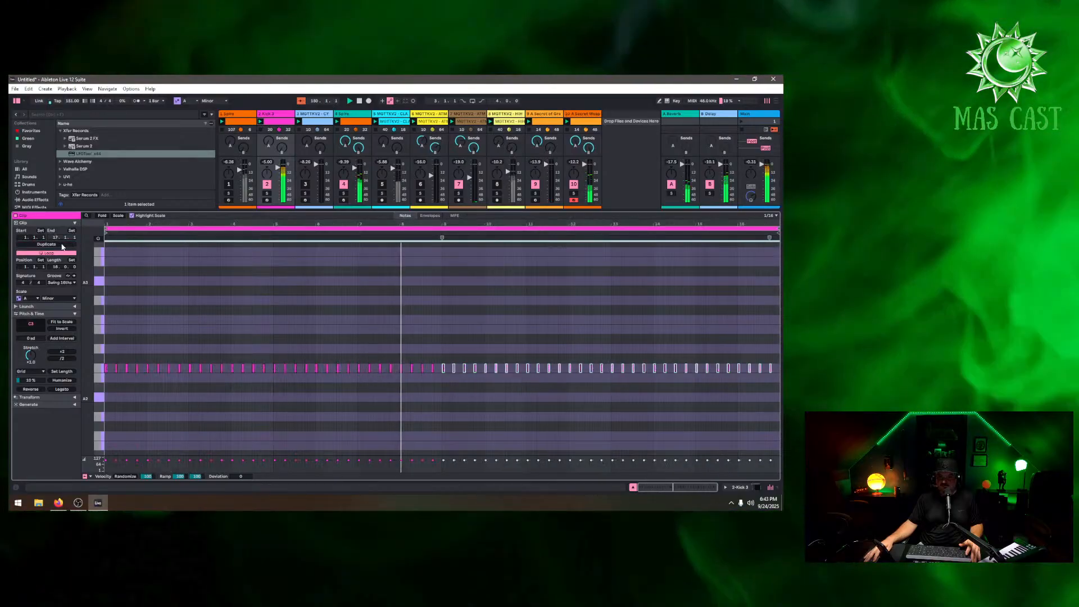
{"action": "left_click", "coordinate": [62, 244]}
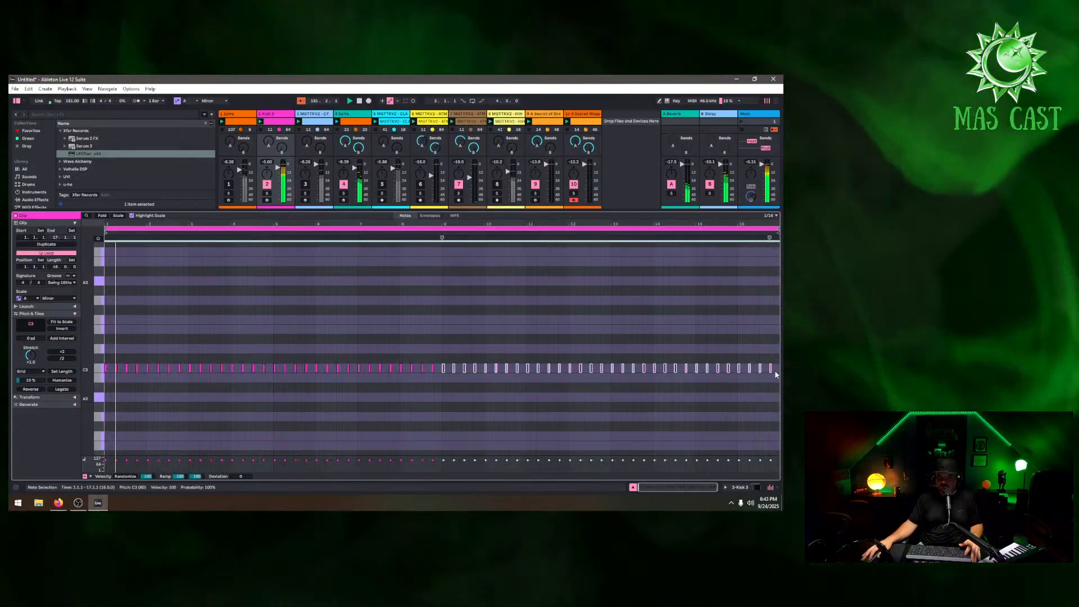
Add a short kick roll at the end of bar 16 and delete one note just before it
{"action": "left_click_drag", "start_coordinate": [771, 370], "coordinate": [776, 373]}
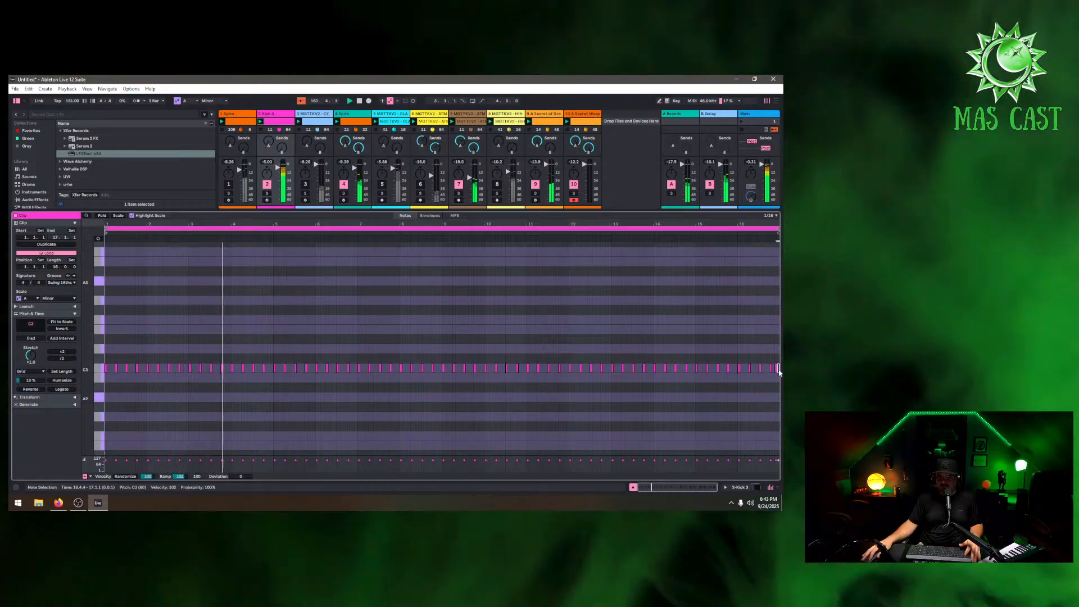
{"action": "left_click", "coordinate": [770, 394]}
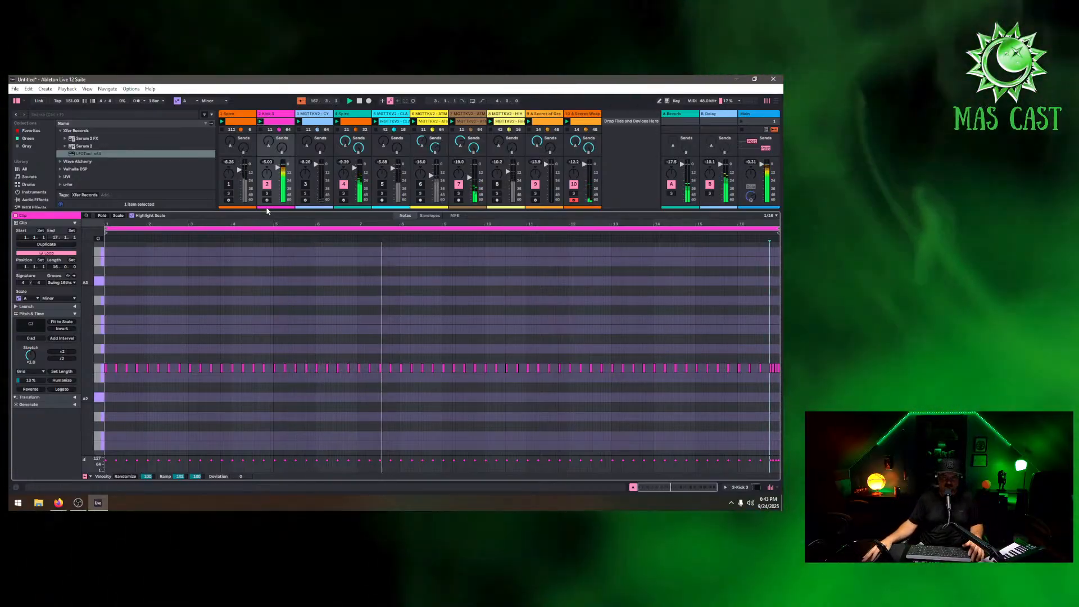
{"action": "left_click", "coordinate": [229, 184]}
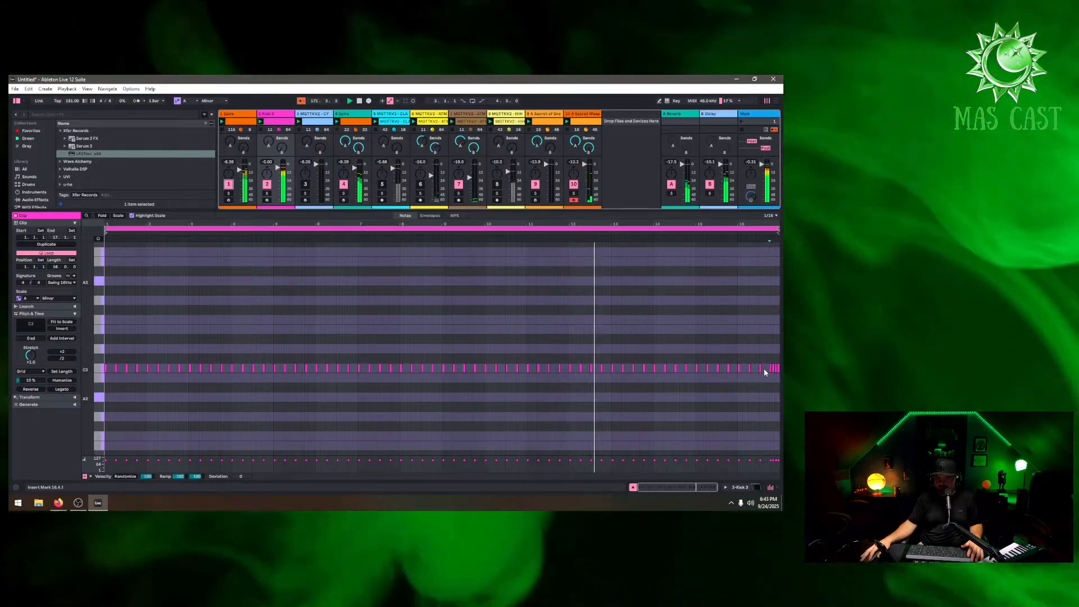
{"action": "left_click", "coordinate": [762, 368]}
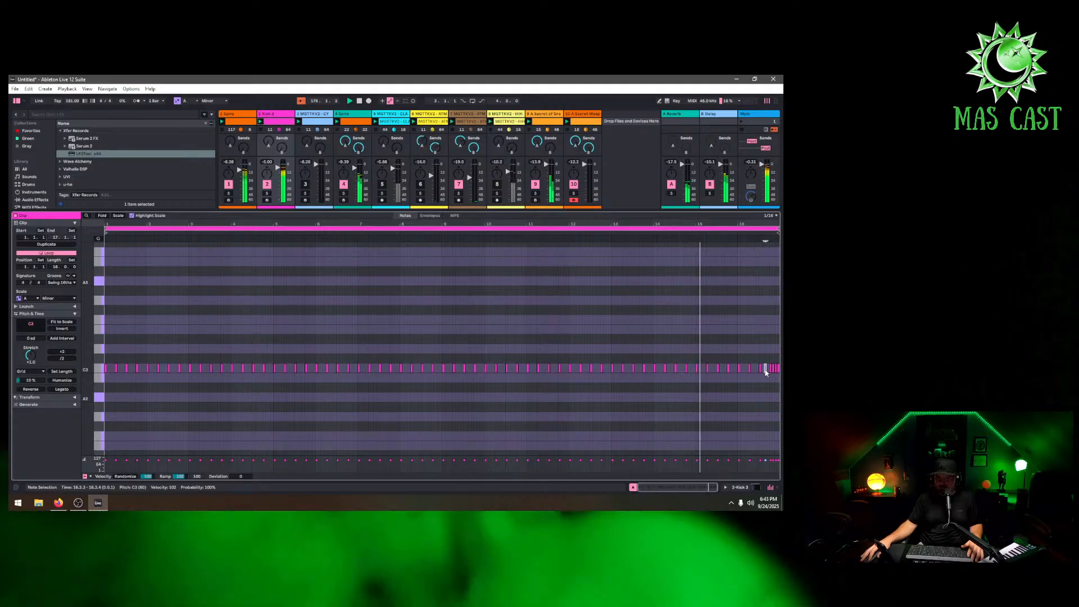
{"action": "key", "text": "Delete"}
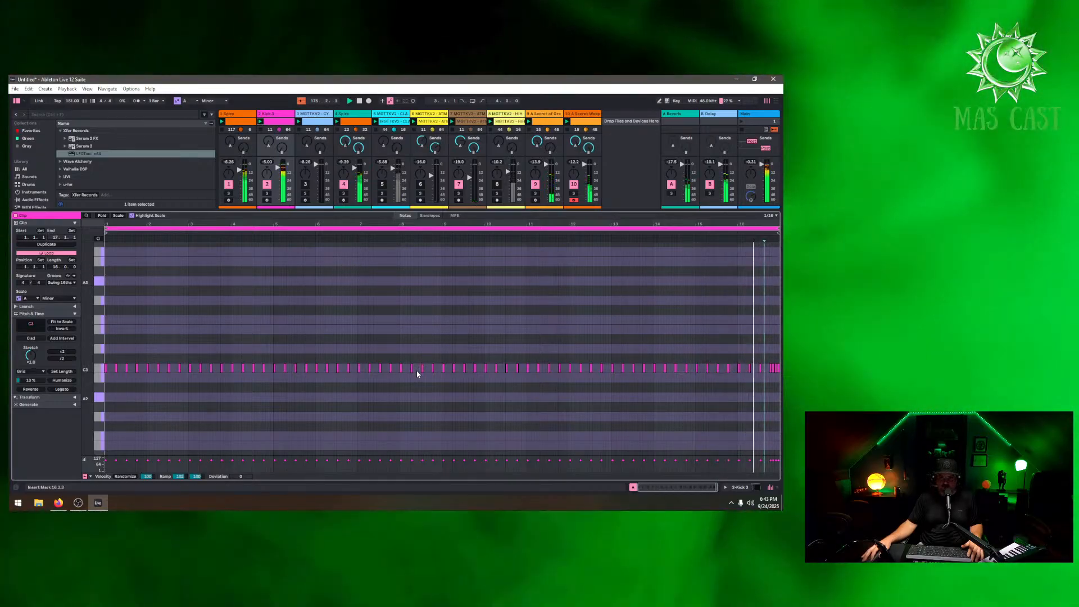
Lower the velocity of the final kick roll notes to about 77
{"action": "left_click", "coordinate": [437, 369]}
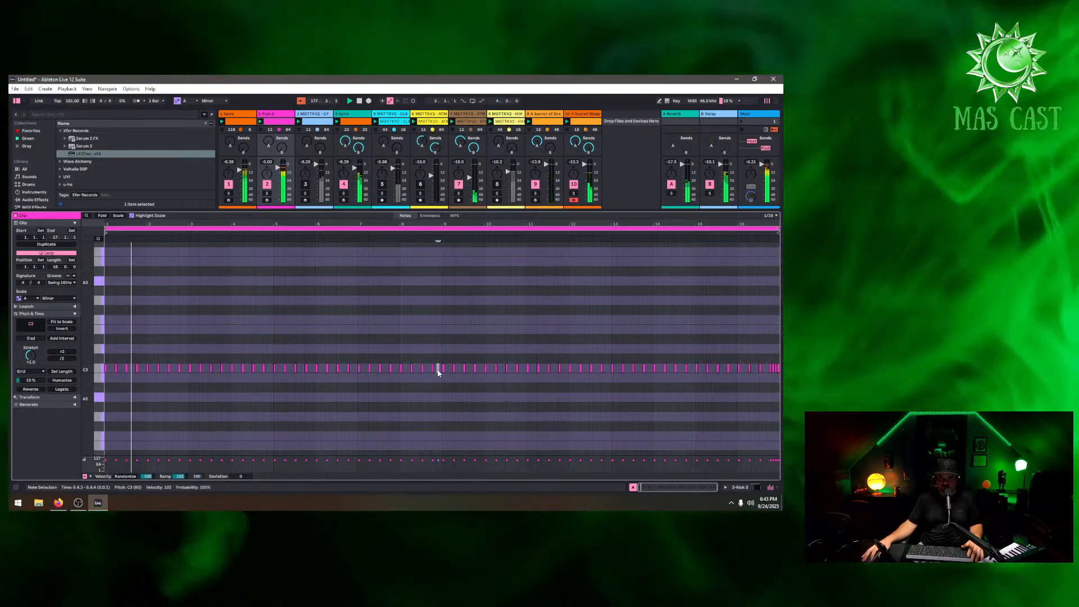
{"action": "left_click", "coordinate": [773, 462]}
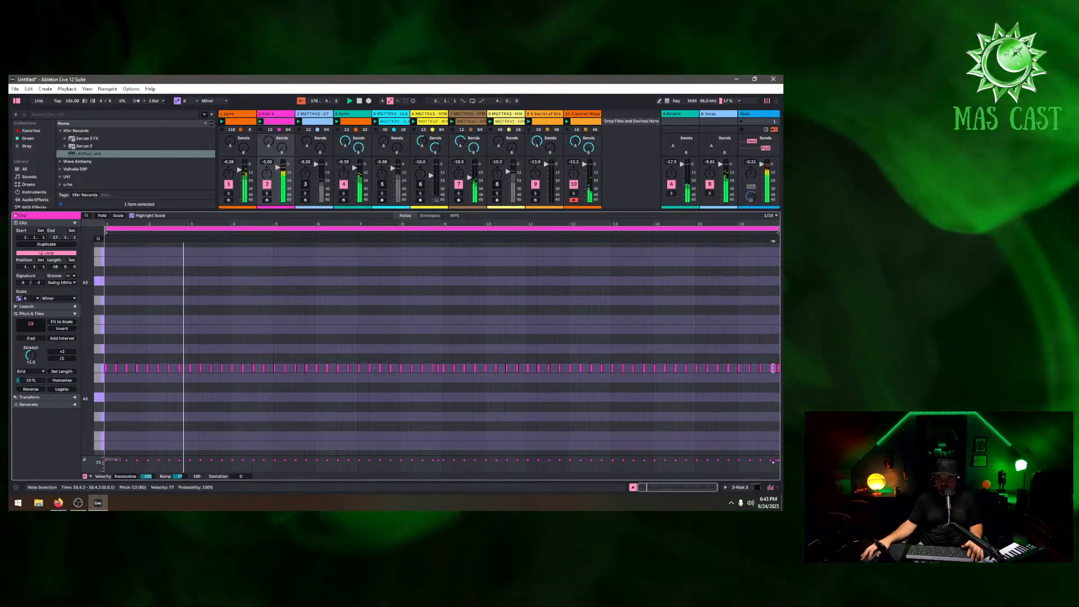
{"action": "left_click_drag", "start_coordinate": [778, 462], "coordinate": [773, 466]}
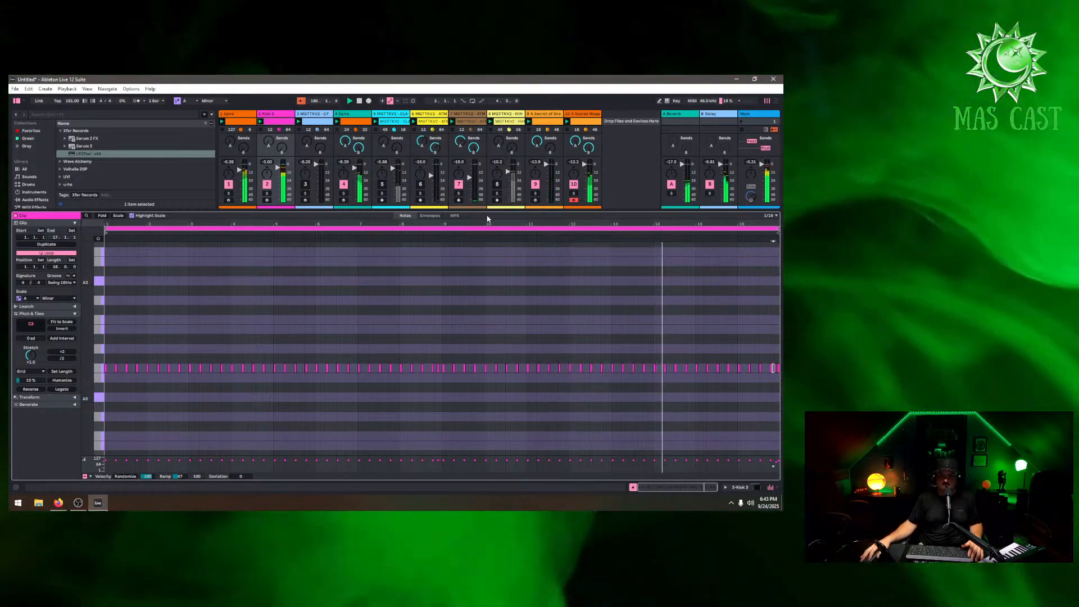
Toggle the track activators of tracks 8 and 5 in the mixer
{"action": "left_click_drag", "start_coordinate": [492, 211], "coordinate": [522, 303]}
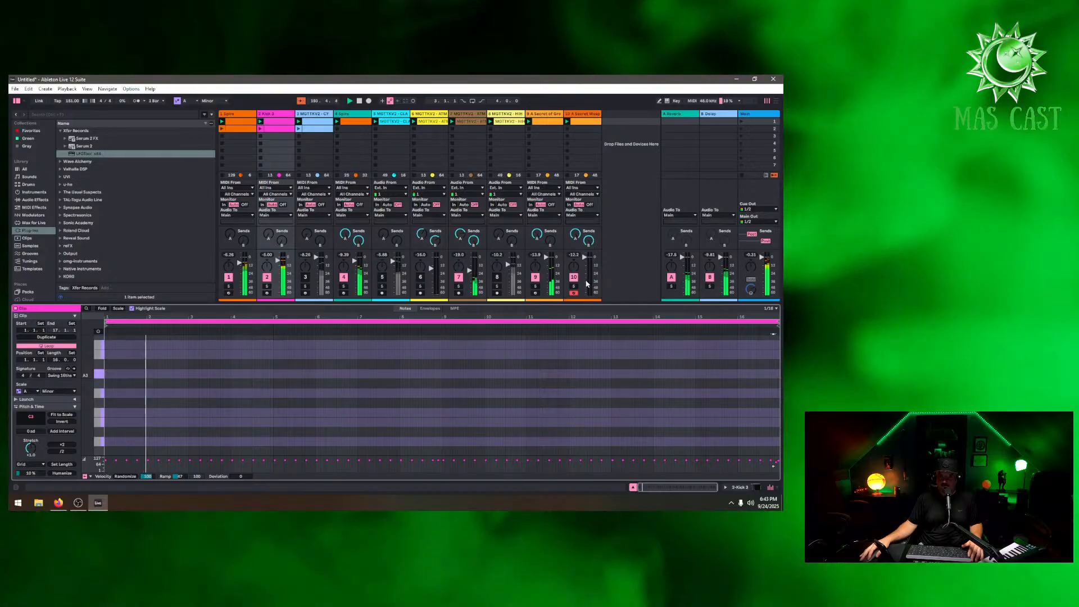
{"action": "left_click", "coordinate": [496, 278]}
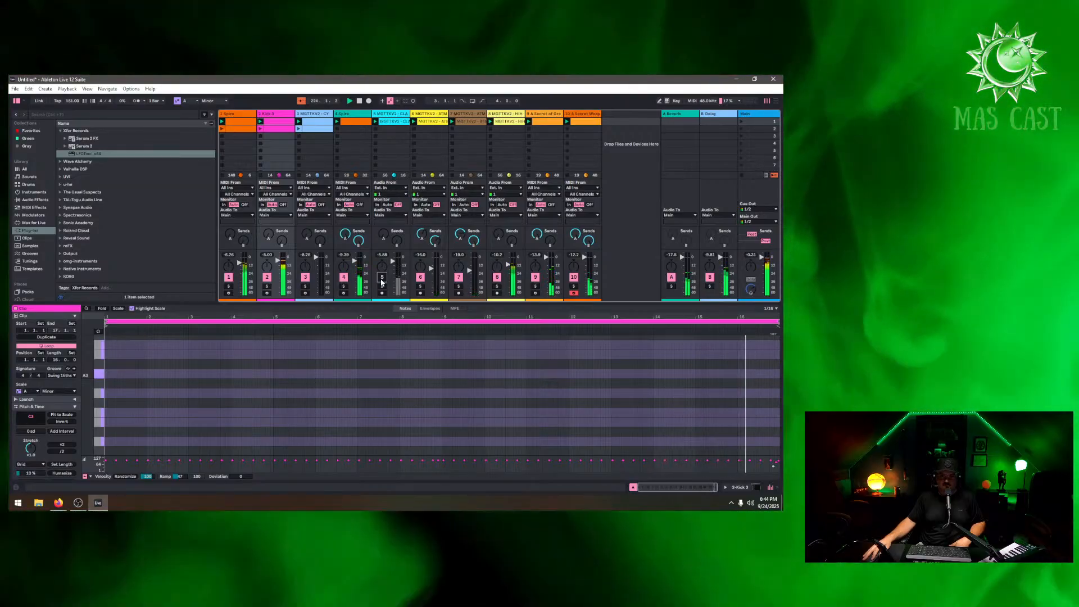
{"action": "left_click", "coordinate": [382, 279]}
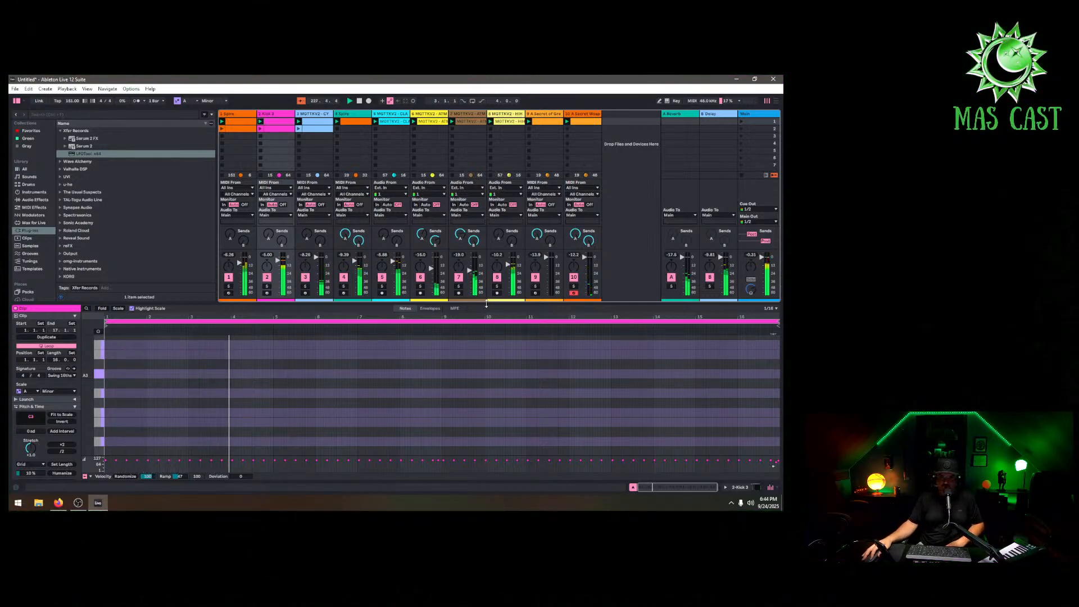
Nudge track 7's volume fader up slightly
{"action": "left_click_drag", "start_coordinate": [486, 304], "coordinate": [487, 338]}
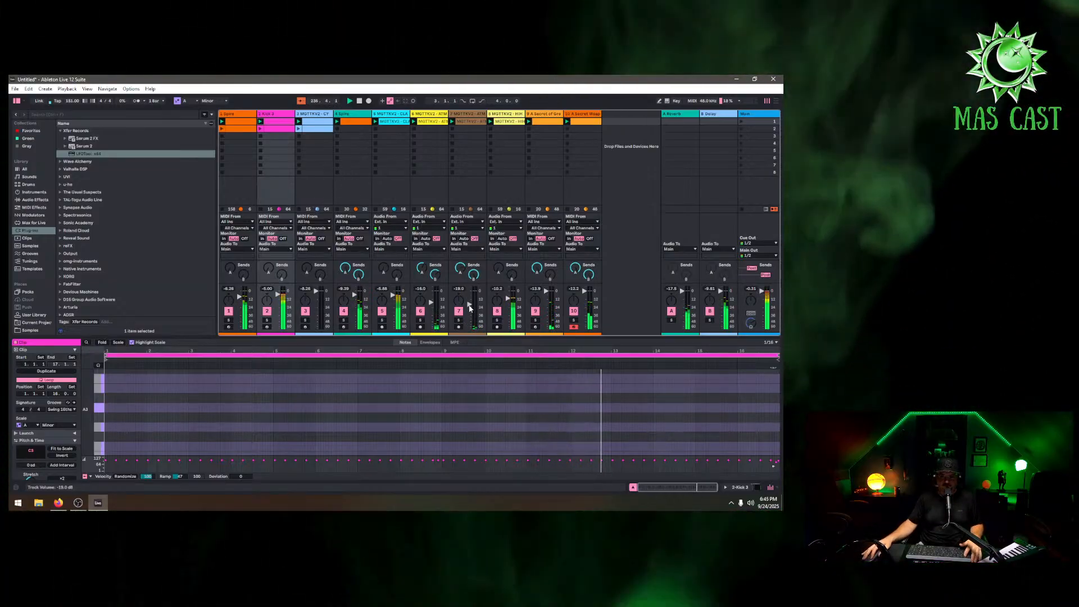
{"action": "left_click_drag", "start_coordinate": [469, 305], "coordinate": [469, 303]}
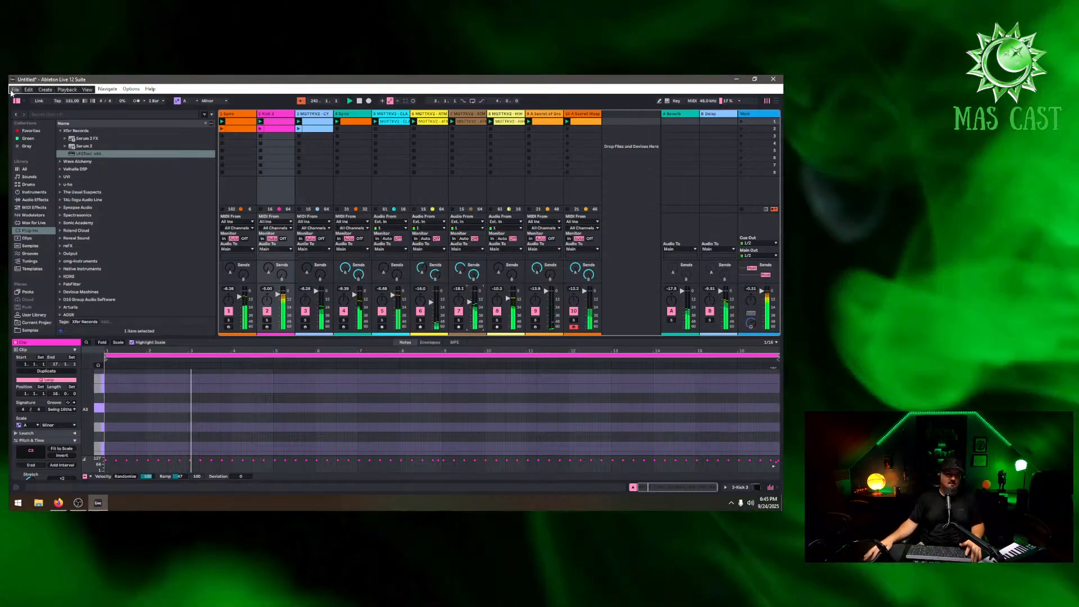
Save the set as Goa Trance - 9-24-2025 in the Ableton New Songs folder
{"action": "left_click", "coordinate": [16, 89]}
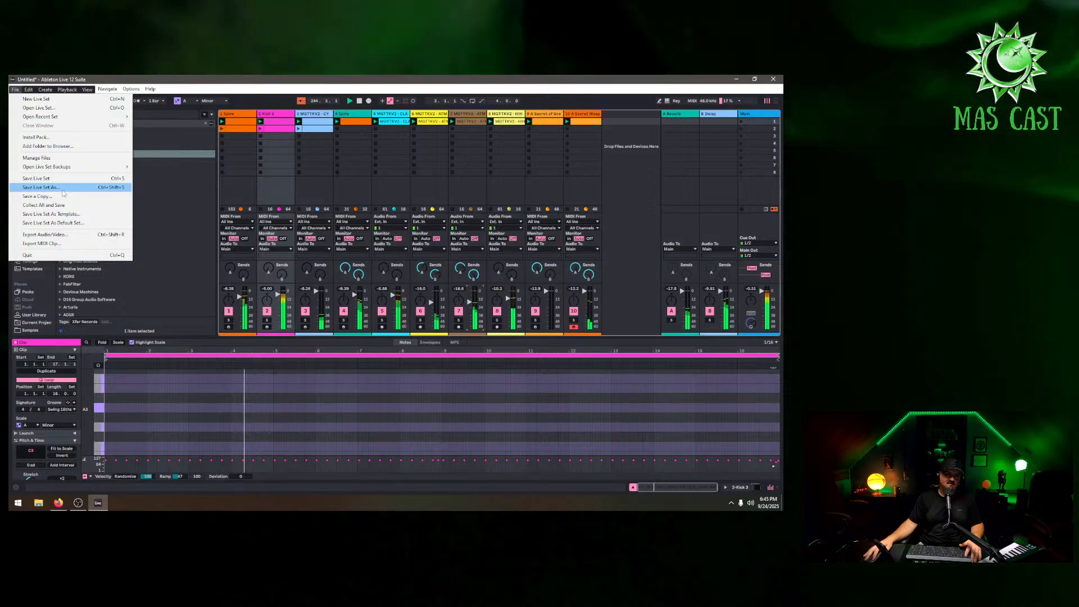
{"action": "left_click", "coordinate": [60, 196]}
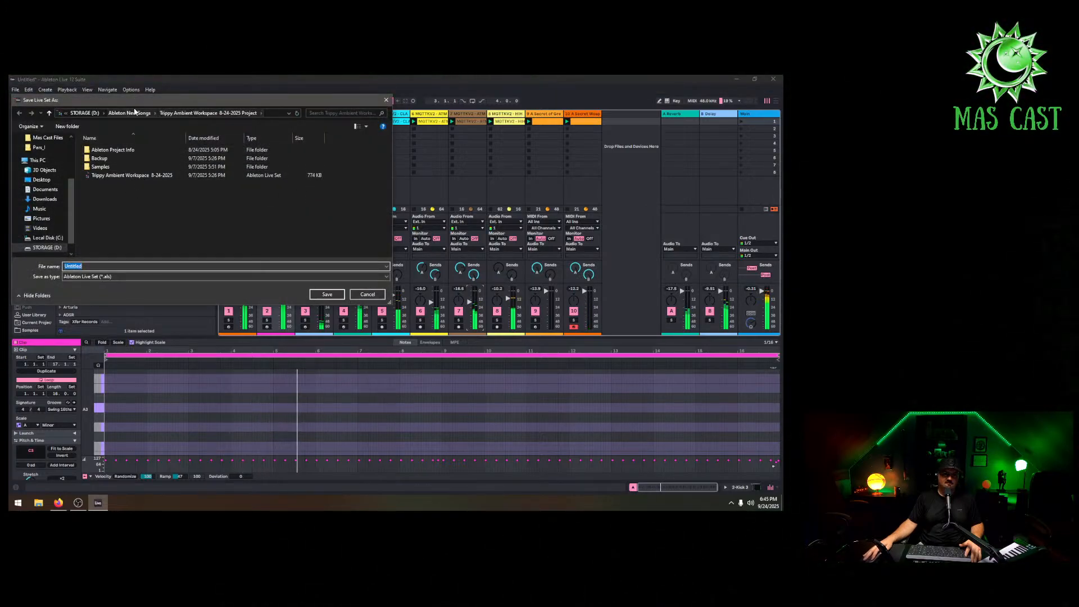
{"action": "left_click", "coordinate": [134, 112]}
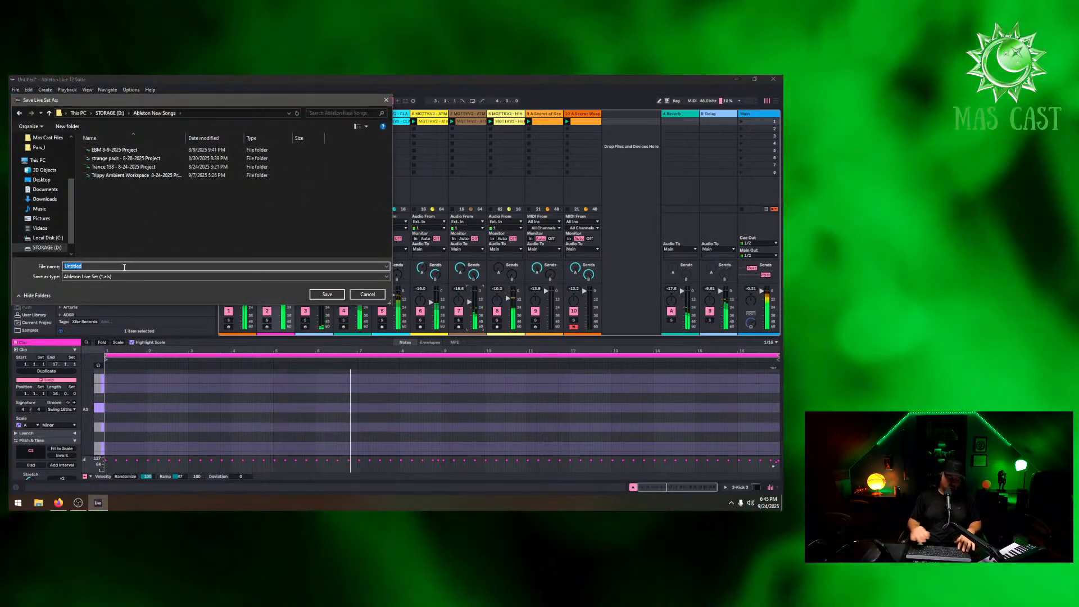
{"action": "type", "text": "Goa T"}
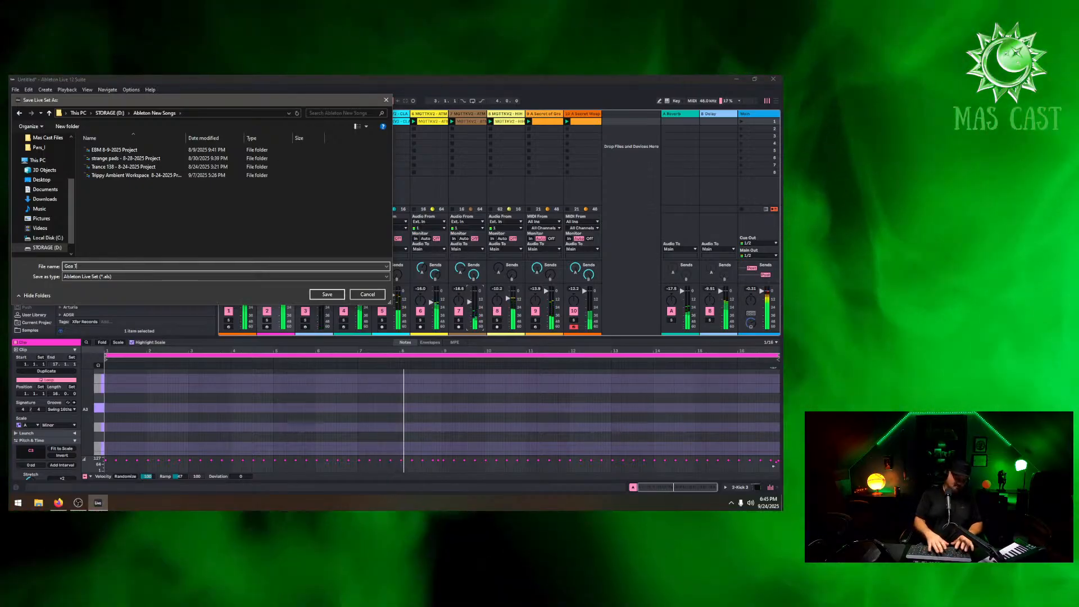
{"action": "type", "text": "rance -"}
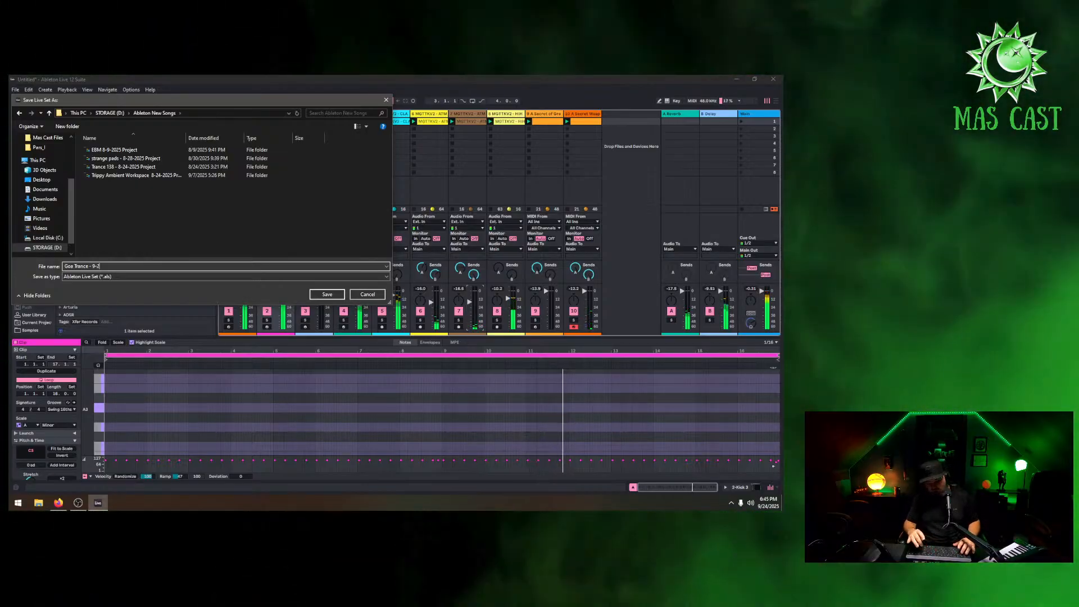
{"action": "type", "text": " 9-24-202"}
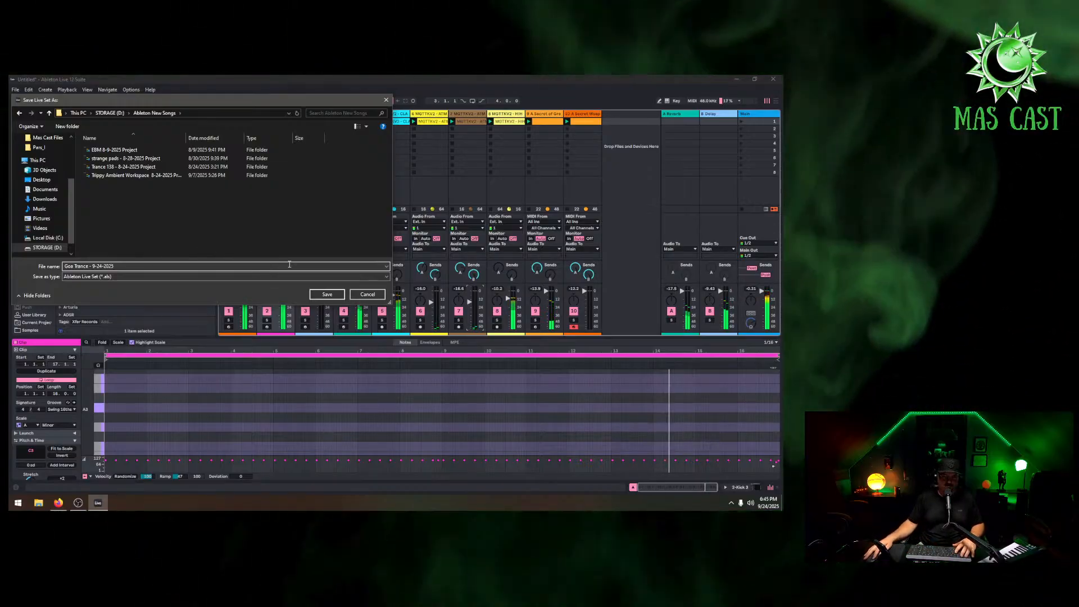
{"action": "type", "text": "5"}
{"action": "left_click", "coordinate": [323, 294]}
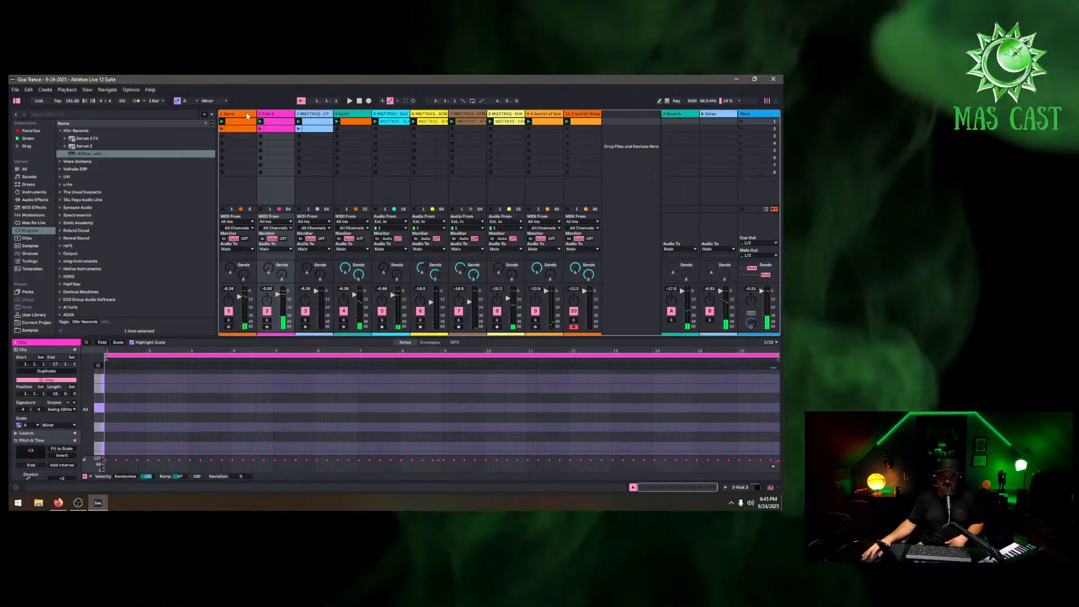
Delete the first four tracks of the set one after another
{"action": "right_click", "coordinate": [248, 116]}
{"action": "left_click", "coordinate": [258, 136]}
{"action": "right_click", "coordinate": [246, 116]}
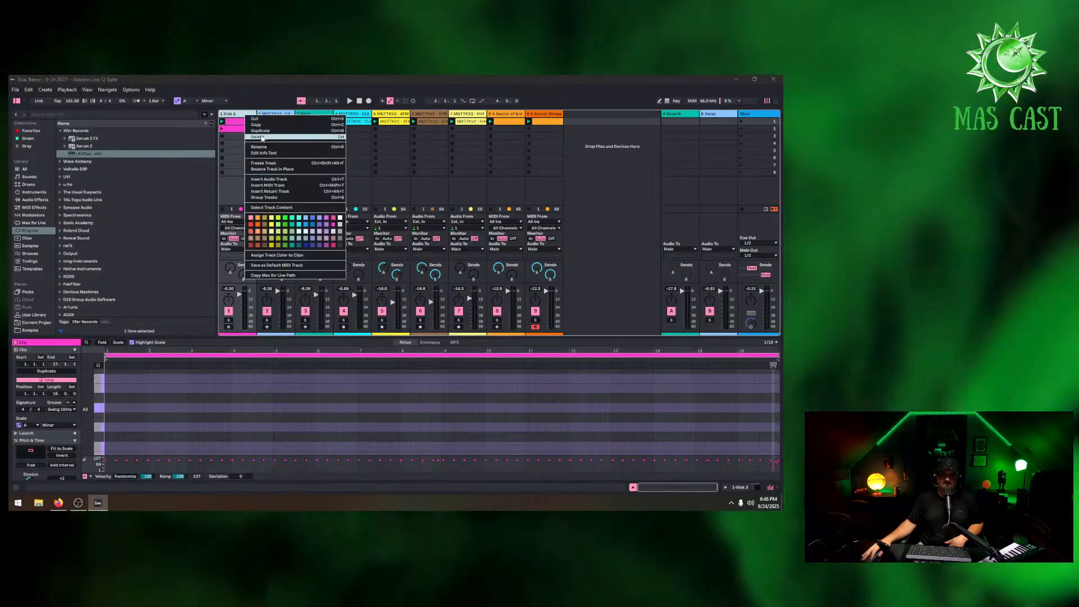
{"action": "left_click", "coordinate": [258, 136]}
{"action": "right_click", "coordinate": [248, 116]}
{"action": "left_click", "coordinate": [258, 137]}
{"action": "right_click", "coordinate": [246, 116]}
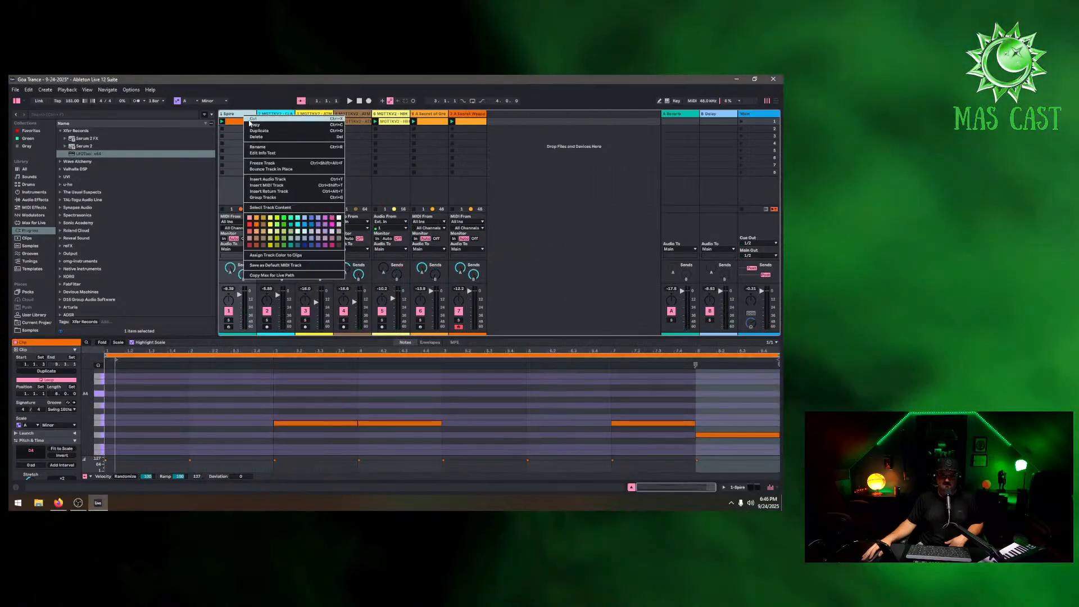
{"action": "left_click", "coordinate": [257, 136]}
Start a new empty Live Set without saving the changes
{"action": "left_click", "coordinate": [16, 89]}
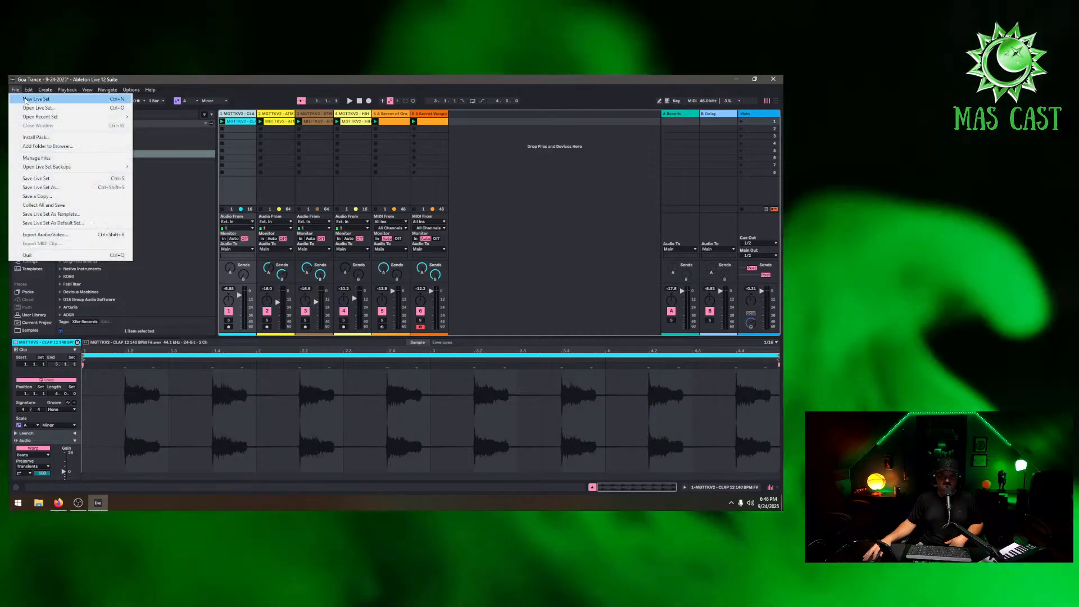
{"action": "left_click", "coordinate": [34, 102]}
{"action": "left_click", "coordinate": [396, 301]}
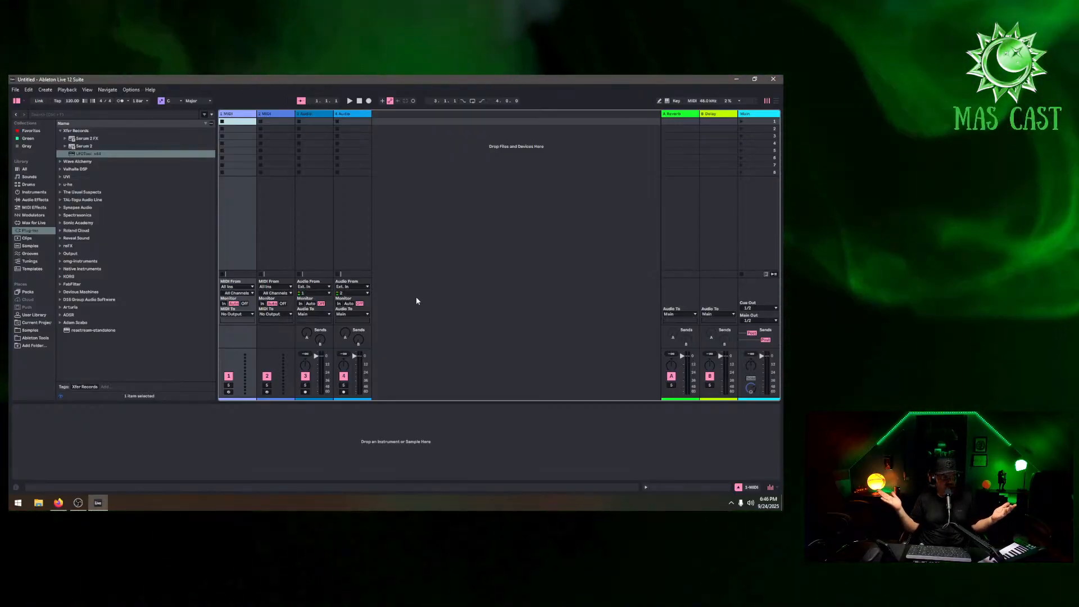
Delete the new set's audio tracks and extra MIDI track, leaving a single MIDI track
{"action": "right_click", "coordinate": [279, 115]}
{"action": "left_click", "coordinate": [292, 136]}
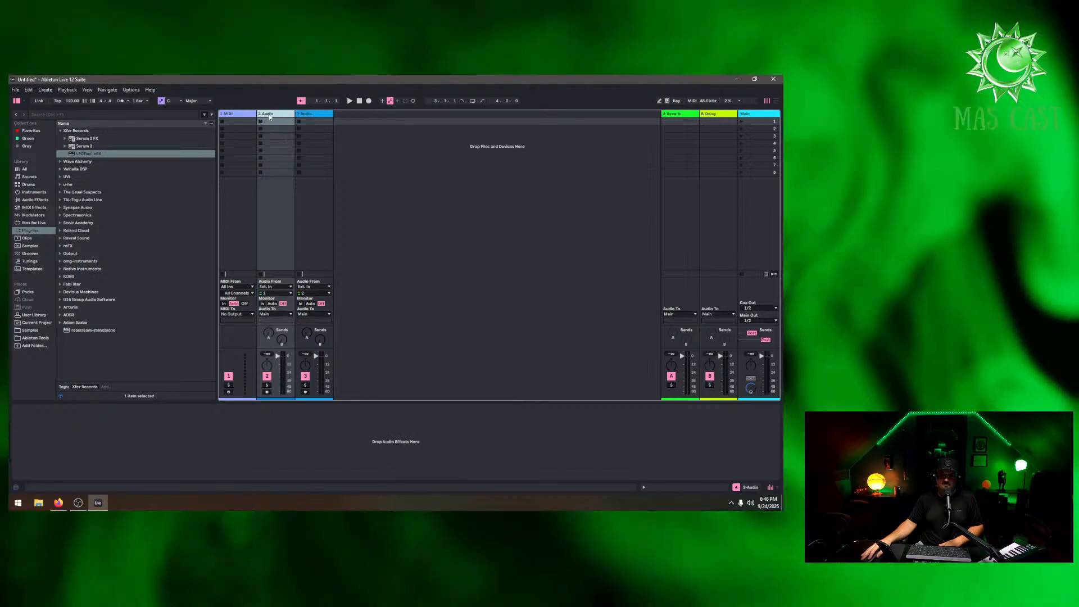
{"action": "right_click", "coordinate": [268, 117]}
{"action": "left_click", "coordinate": [279, 138]}
{"action": "right_click", "coordinate": [266, 114]}
{"action": "left_click", "coordinate": [258, 136]}
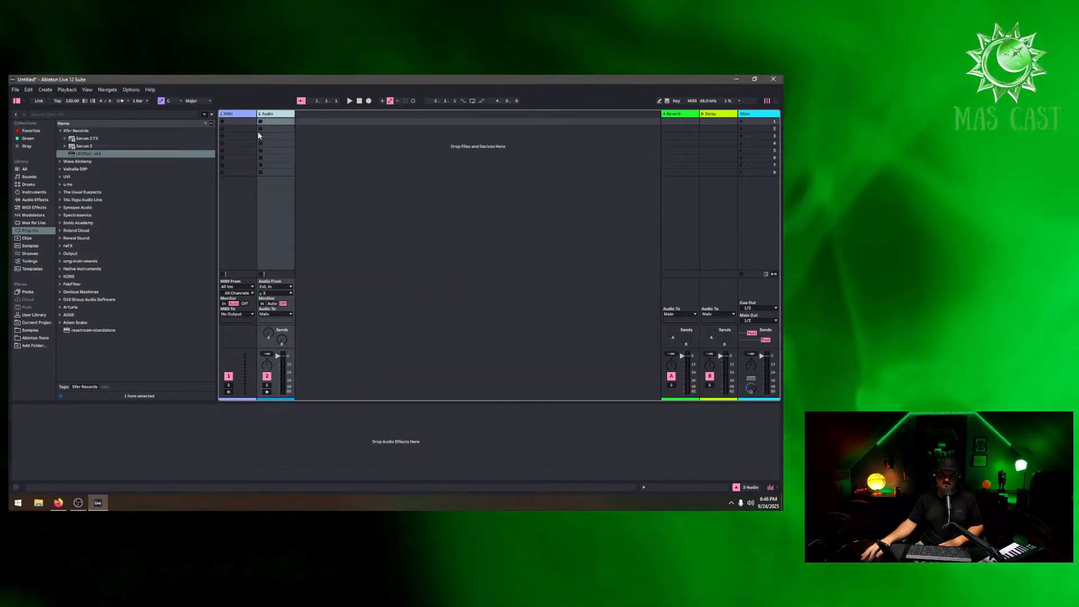
{"action": "key", "text": "Delete"}
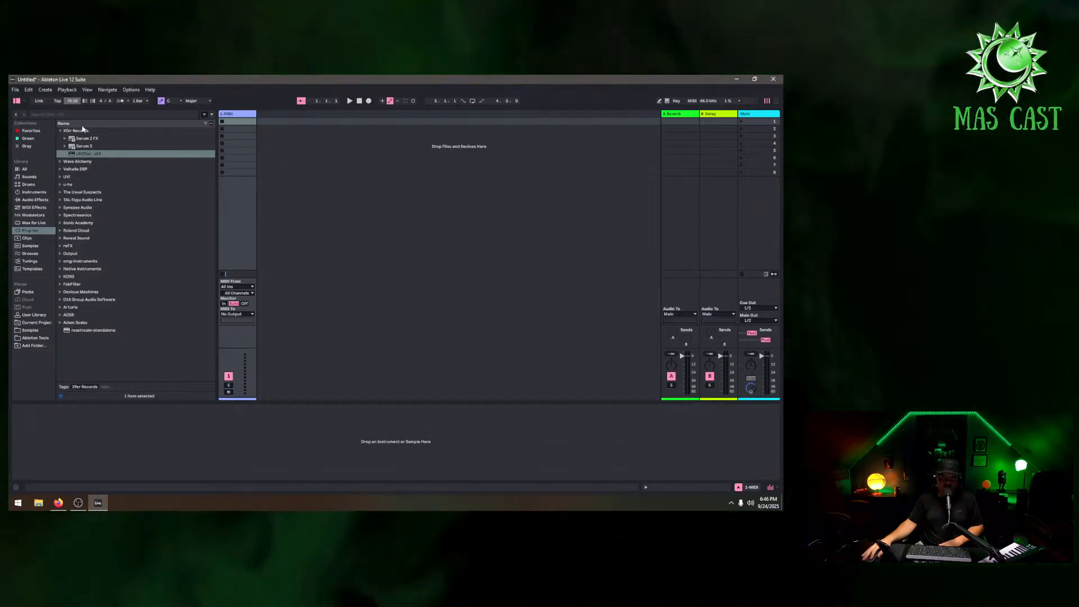
Add TAL-Sampler on a new MIDI track and audition its presets, settling on KEY - Slightly Sick
{"action": "left_click", "coordinate": [61, 200]}
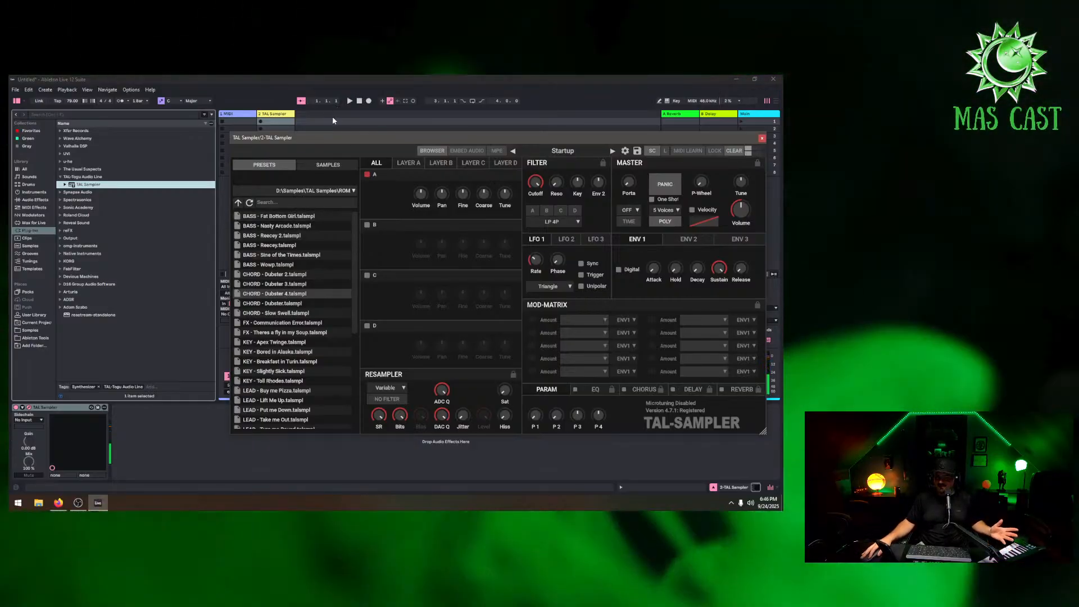
{"action": "left_click_drag", "start_coordinate": [352, 137], "coordinate": [452, 145]}
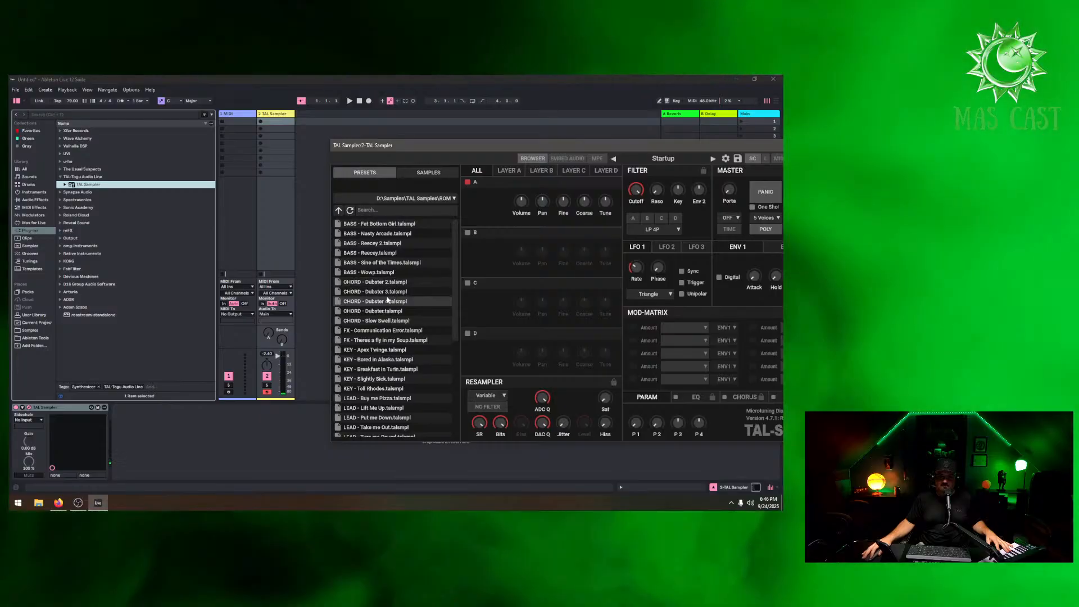
{"action": "double_click", "coordinate": [389, 301]}
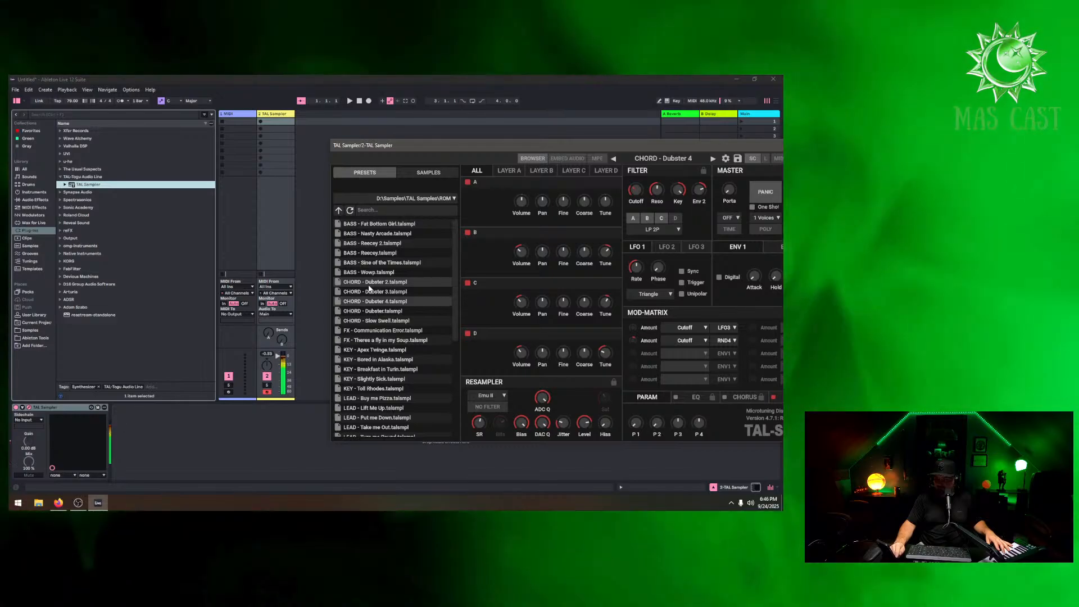
{"action": "left_click", "coordinate": [397, 254]}
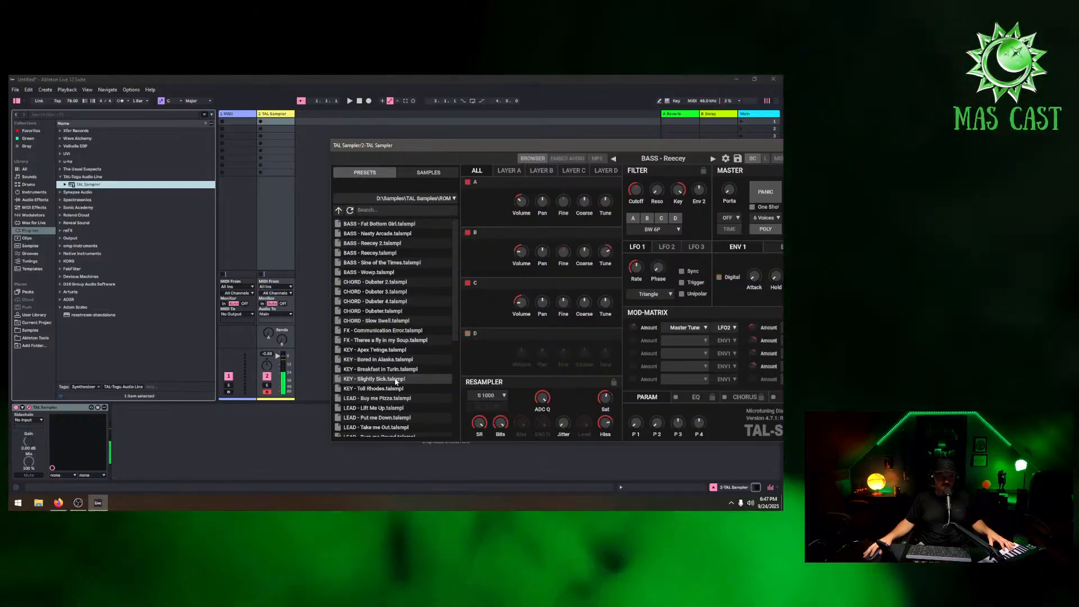
{"action": "left_click", "coordinate": [396, 379]}
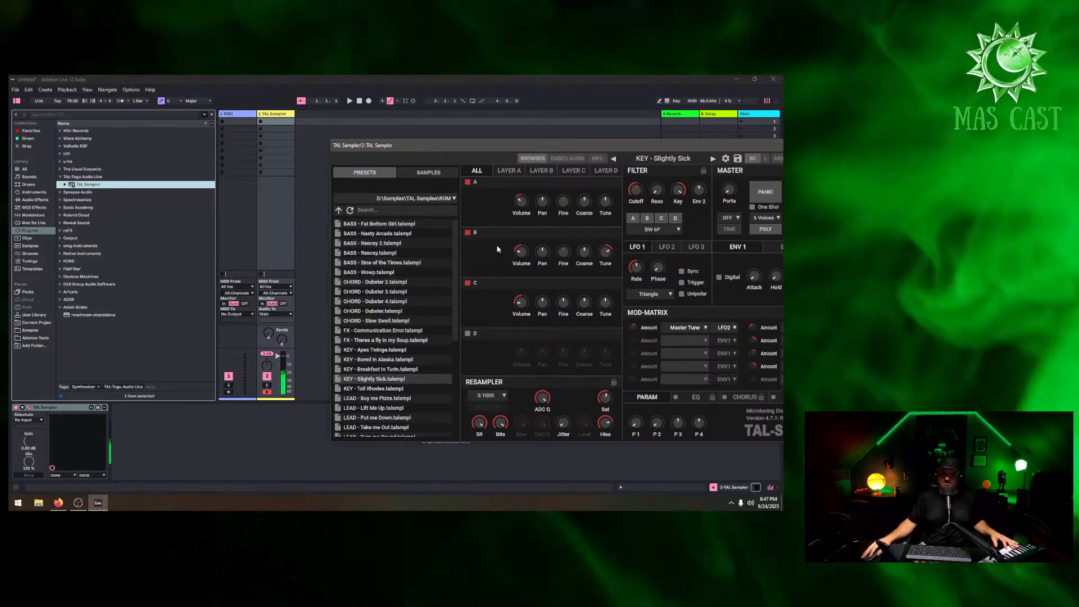
{"action": "left_click_drag", "start_coordinate": [670, 147], "coordinate": [516, 114]}
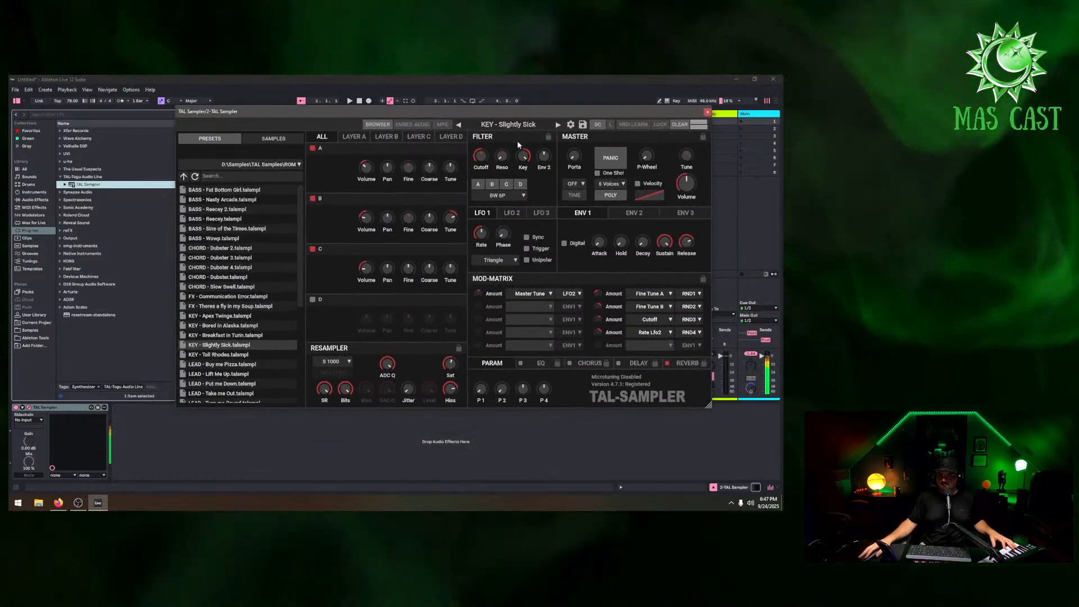
{"action": "left_click", "coordinate": [758, 114]}
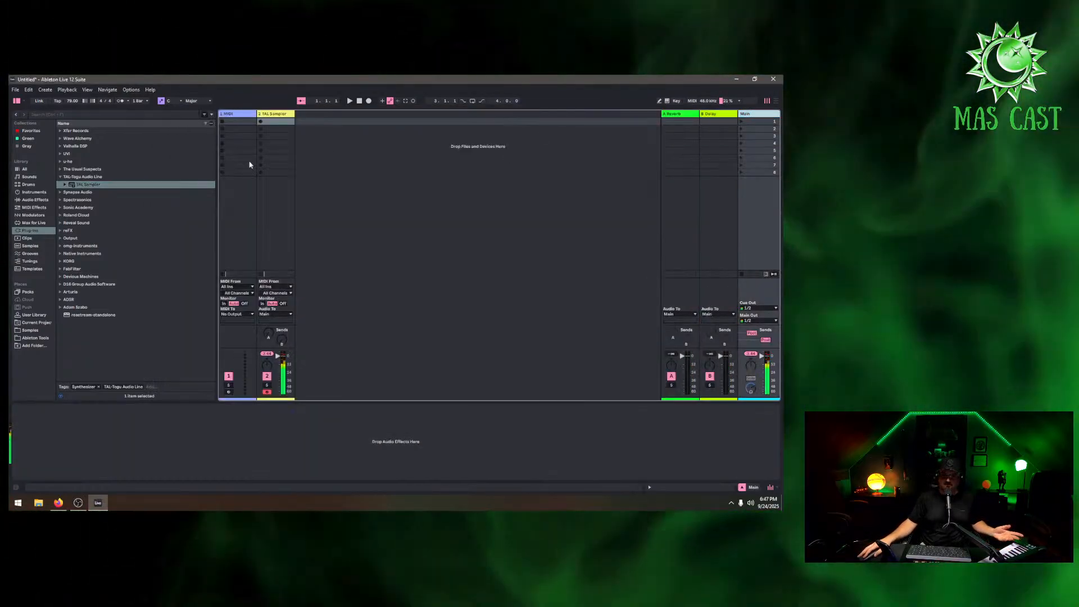
Add a Limiter to the TAL-Sampler track and switch TAL-Sampler's preset to PAD - And Morning Follows
{"action": "left_click", "coordinate": [42, 200]}
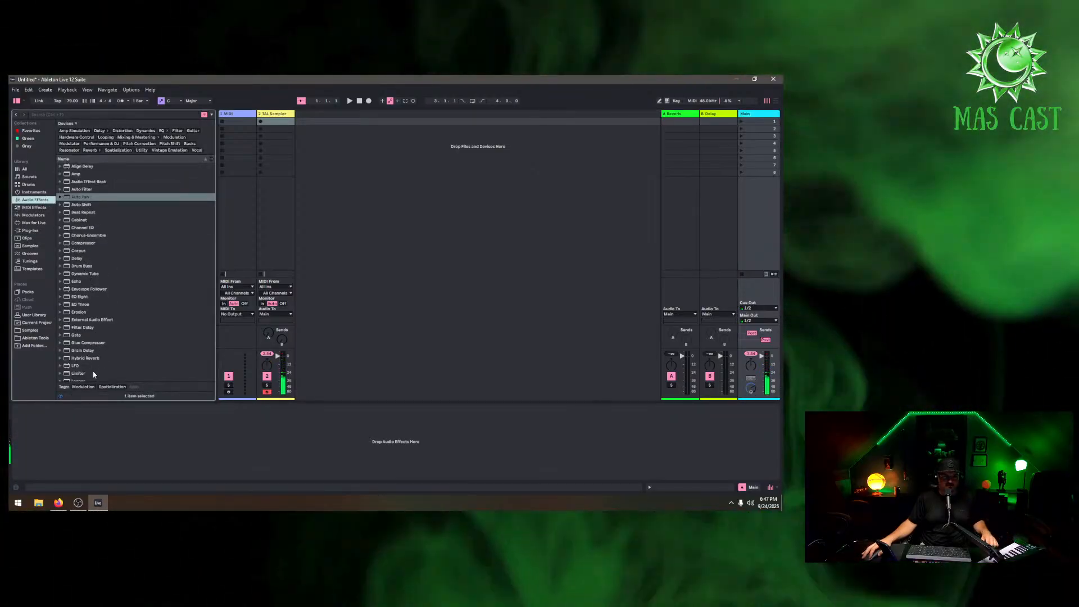
{"action": "left_click_drag", "start_coordinate": [105, 435], "coordinate": [106, 437]}
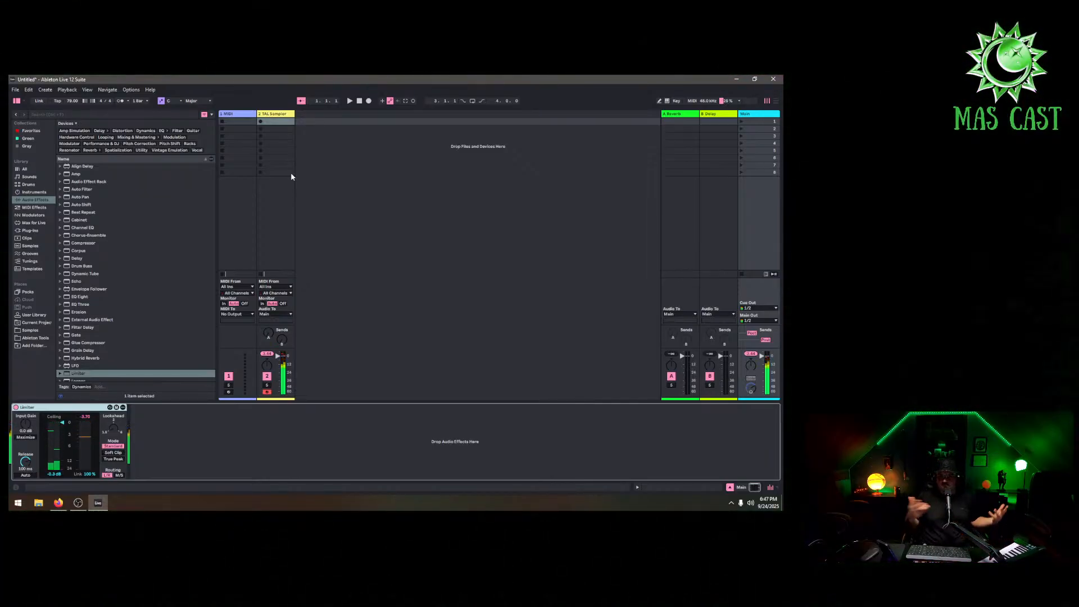
{"action": "left_click", "coordinate": [276, 114]}
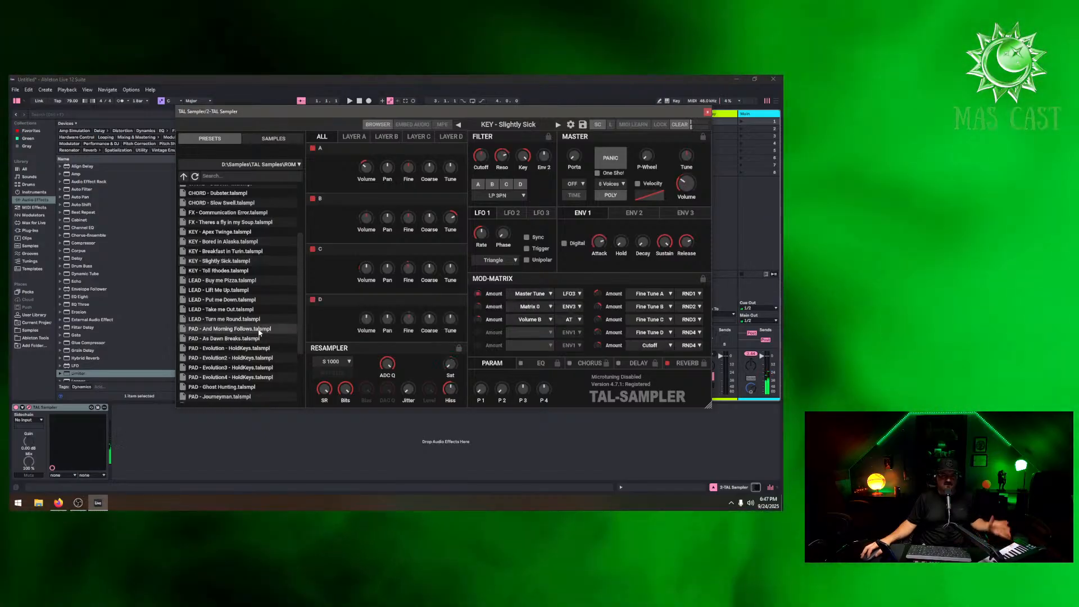
{"action": "left_click", "coordinate": [257, 329]}
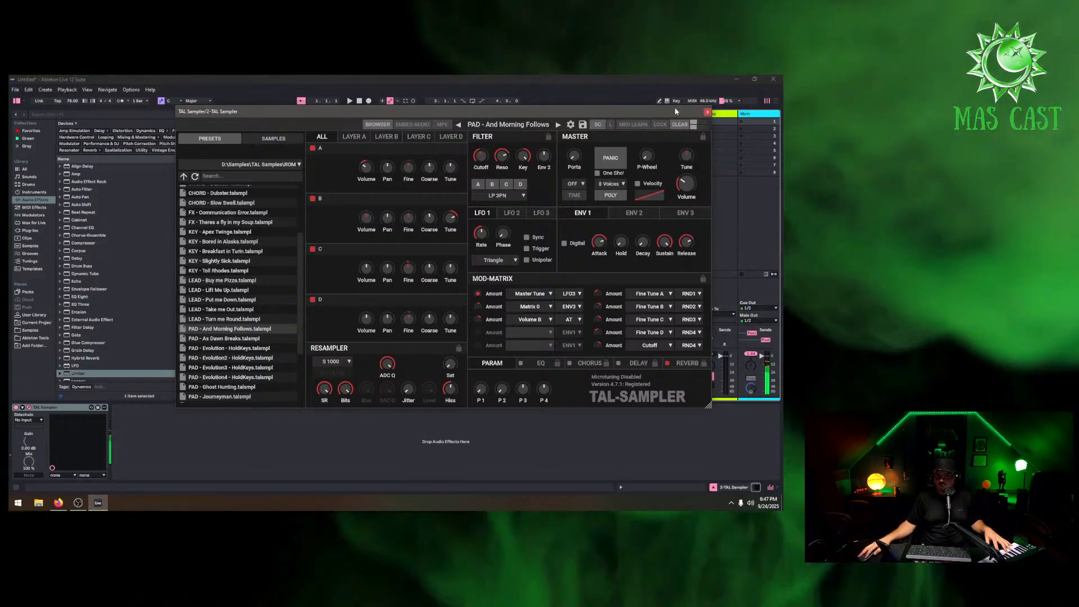
{"action": "left_click_drag", "start_coordinate": [676, 111], "coordinate": [238, 232]}
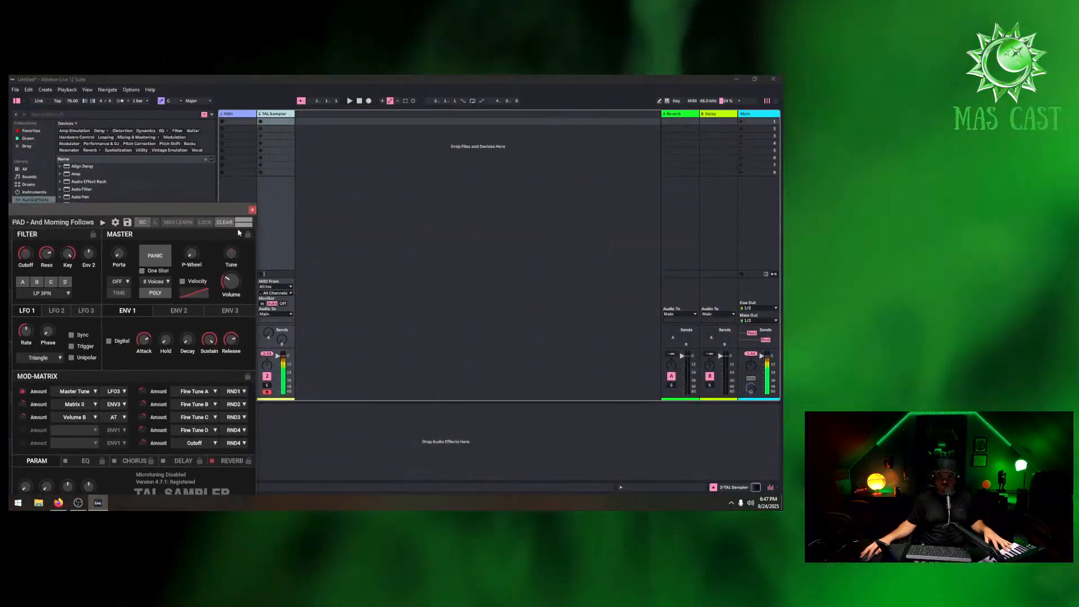
{"action": "left_click_drag", "start_coordinate": [278, 355], "coordinate": [278, 359]}
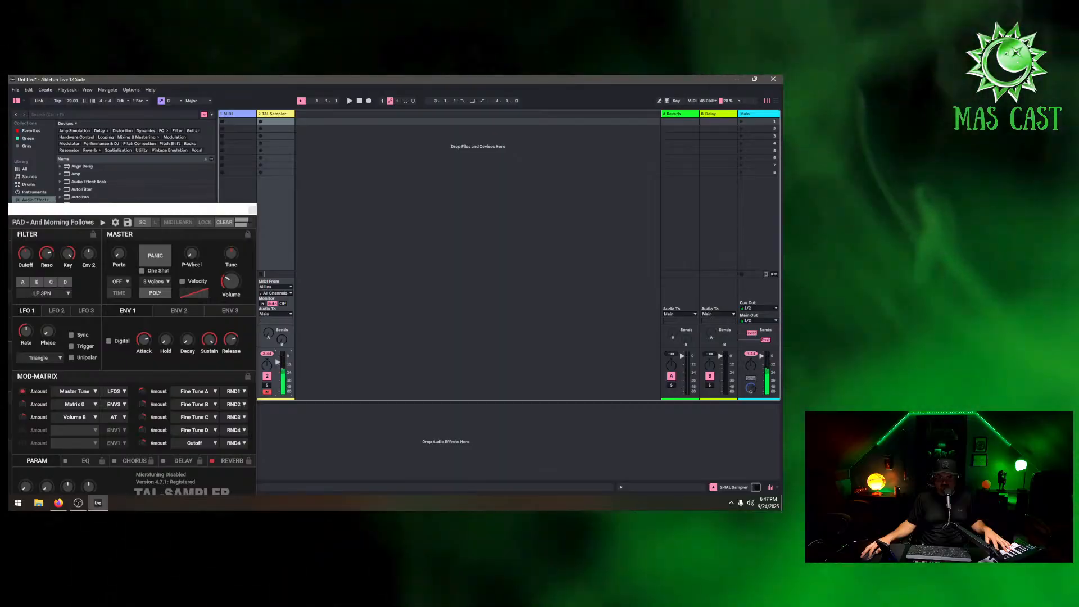
{"action": "left_click_drag", "start_coordinate": [182, 214], "coordinate": [561, 126]}
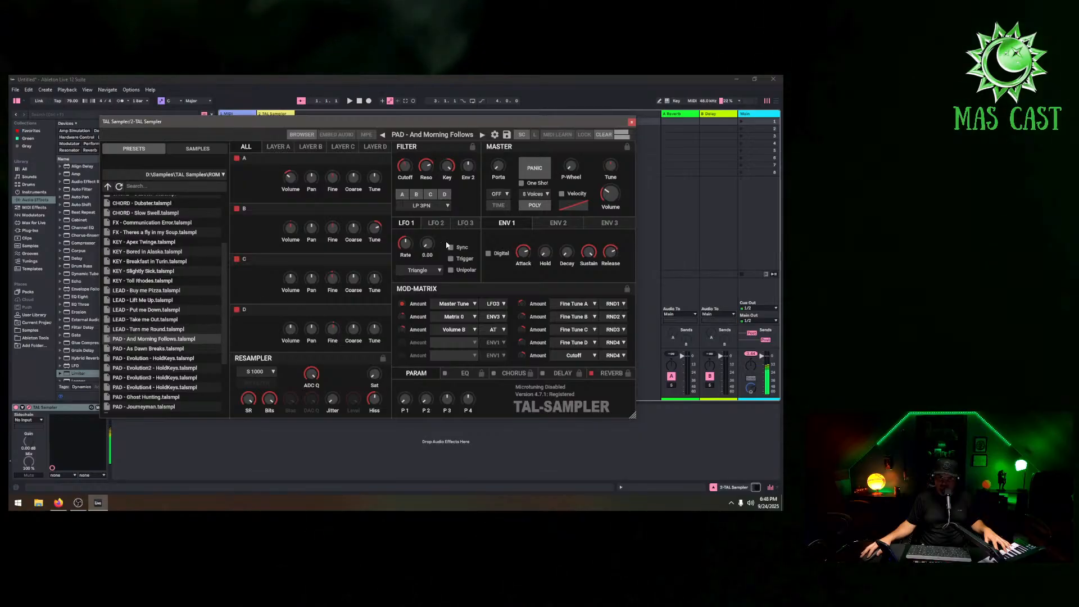
{"action": "left_click", "coordinate": [631, 123]}
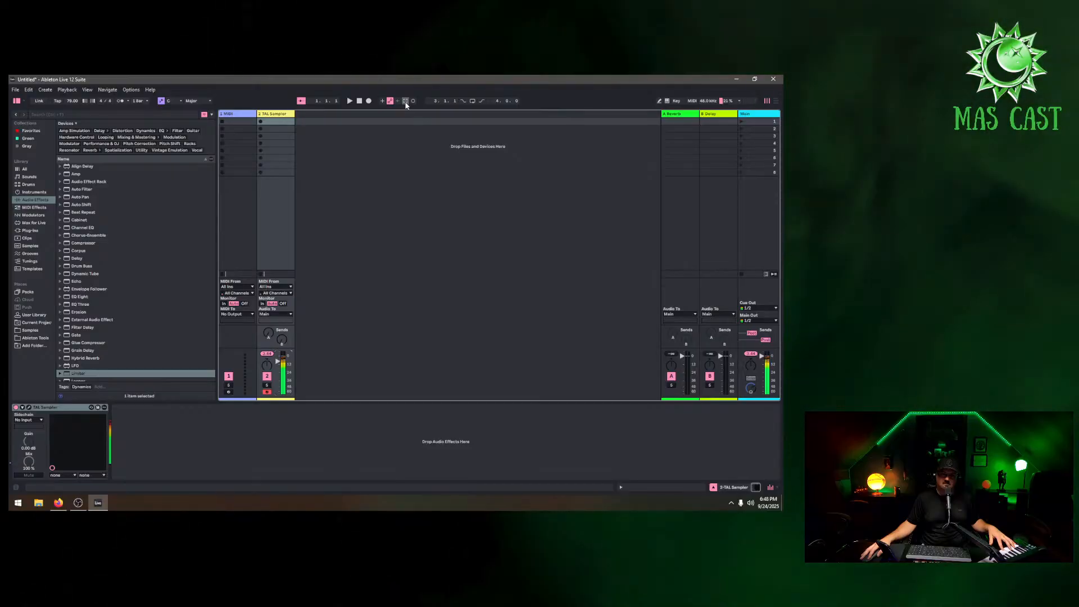
Capture the played MIDI into a new clip on the TAL-Sampler track and crop it to its loop
{"action": "left_click", "coordinate": [406, 102]}
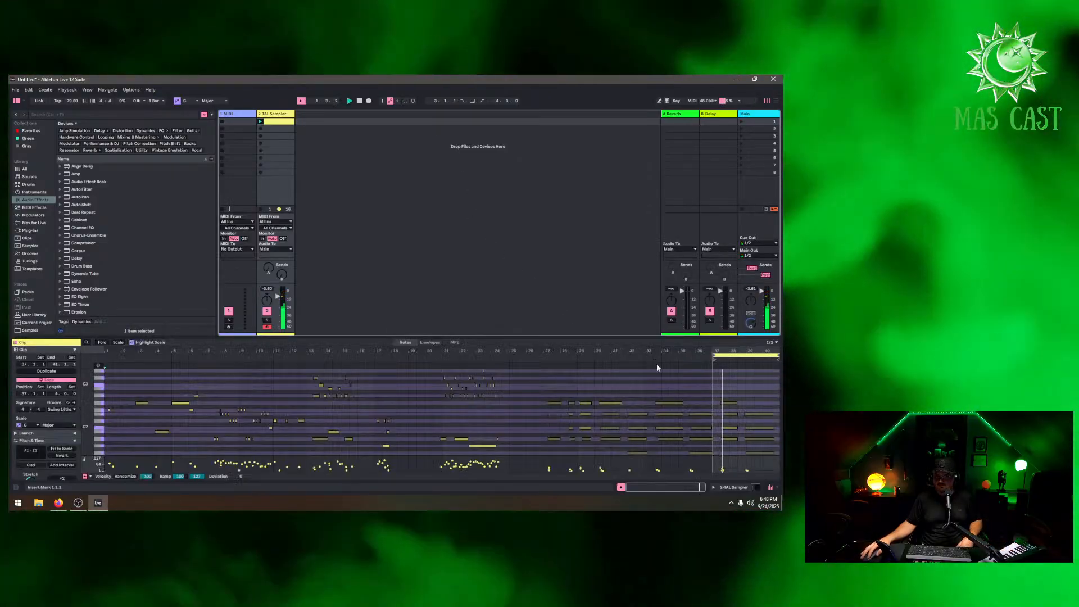
{"action": "right_click", "coordinate": [737, 357]}
{"action": "left_click", "coordinate": [730, 367]}
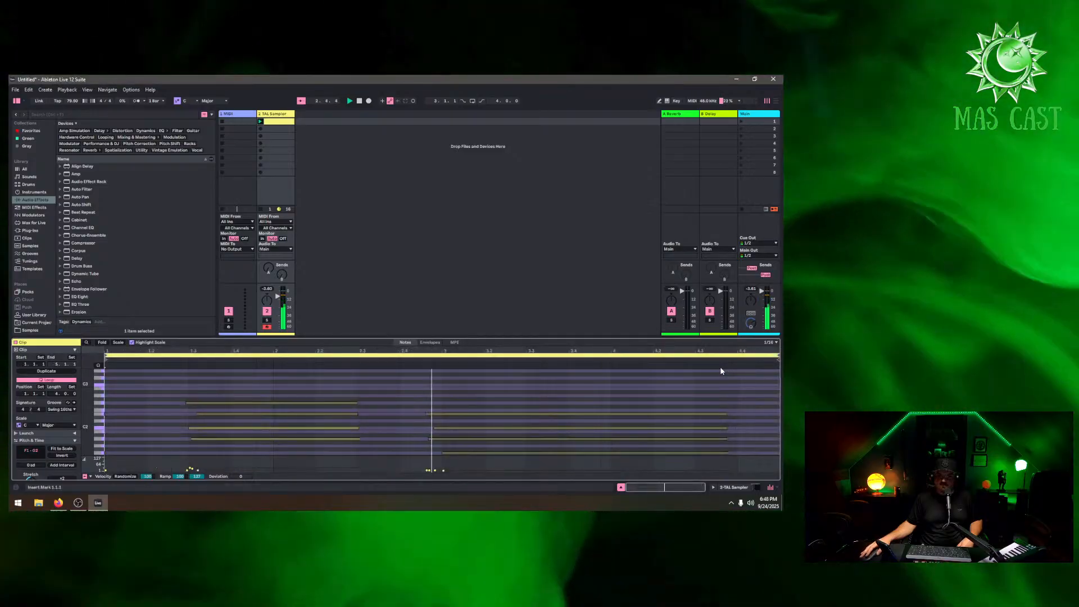
Delete the empty MIDI track so only the TAL-Sampler track remains
{"action": "left_click", "coordinate": [244, 115]}
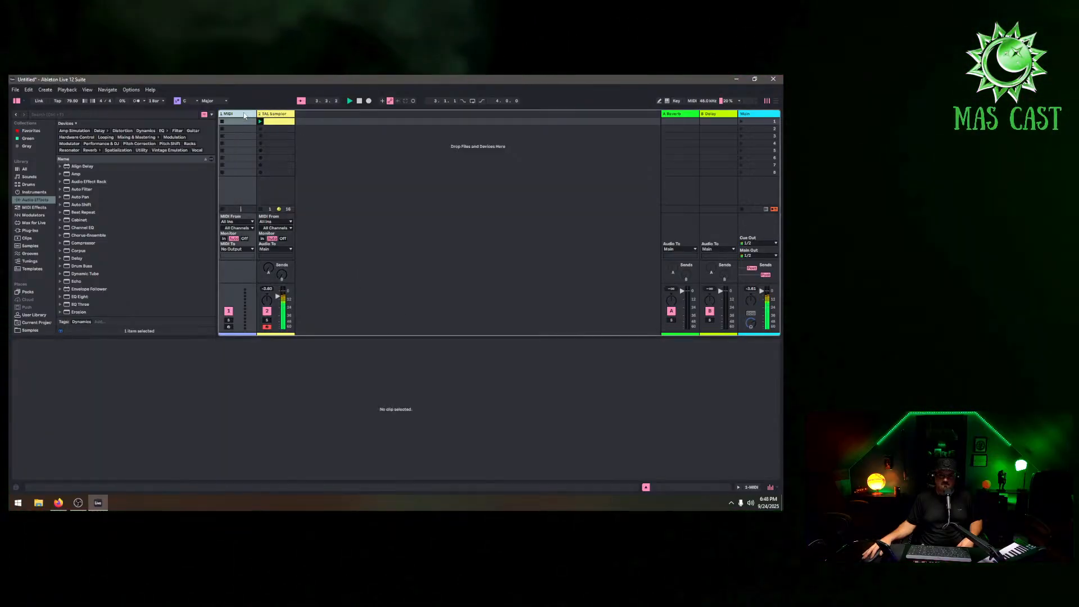
{"action": "right_click", "coordinate": [244, 115]}
{"action": "left_click", "coordinate": [259, 141]}
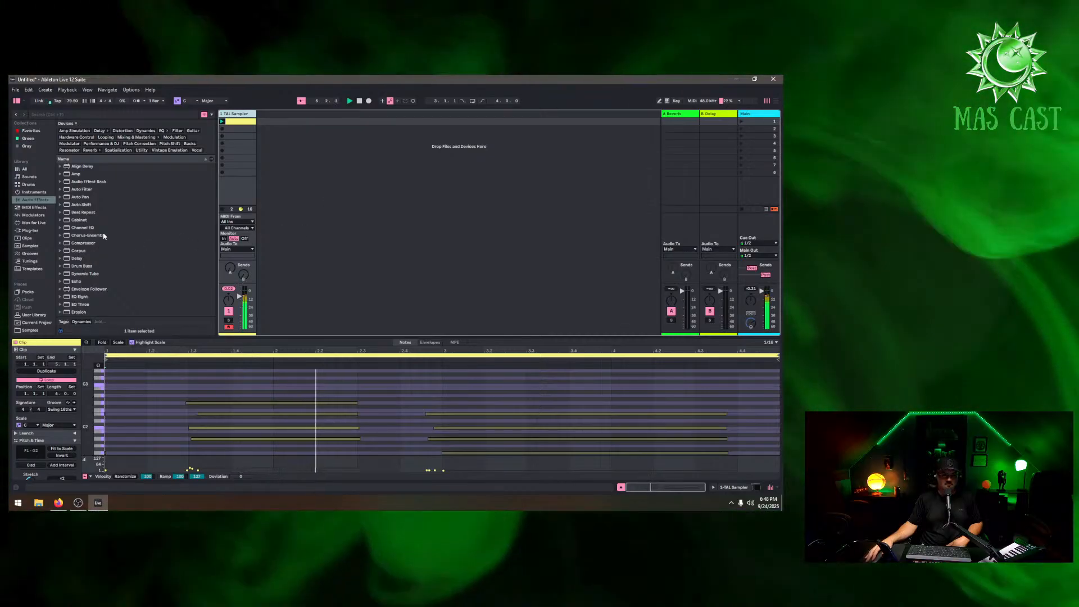
Add the amen chopper device from the browser onto a new track
{"action": "scroll", "coordinate": [32, 285], "scroll_direction": "down", "scroll_amount": 1}
{"action": "left_click", "coordinate": [30, 316]}
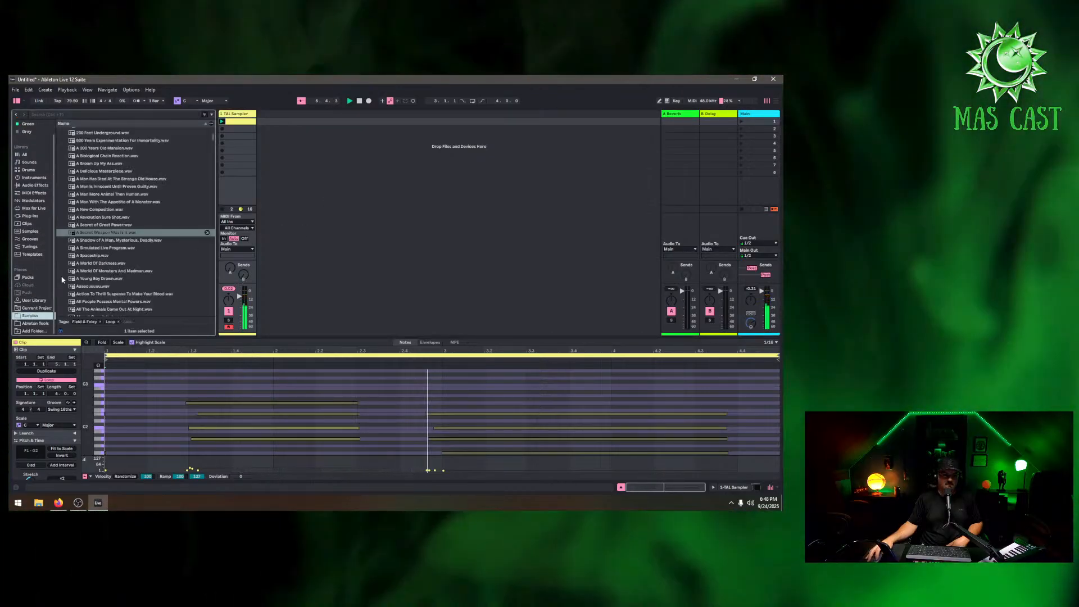
{"action": "scroll", "coordinate": [129, 233], "scroll_direction": "up", "scroll_amount": 4}
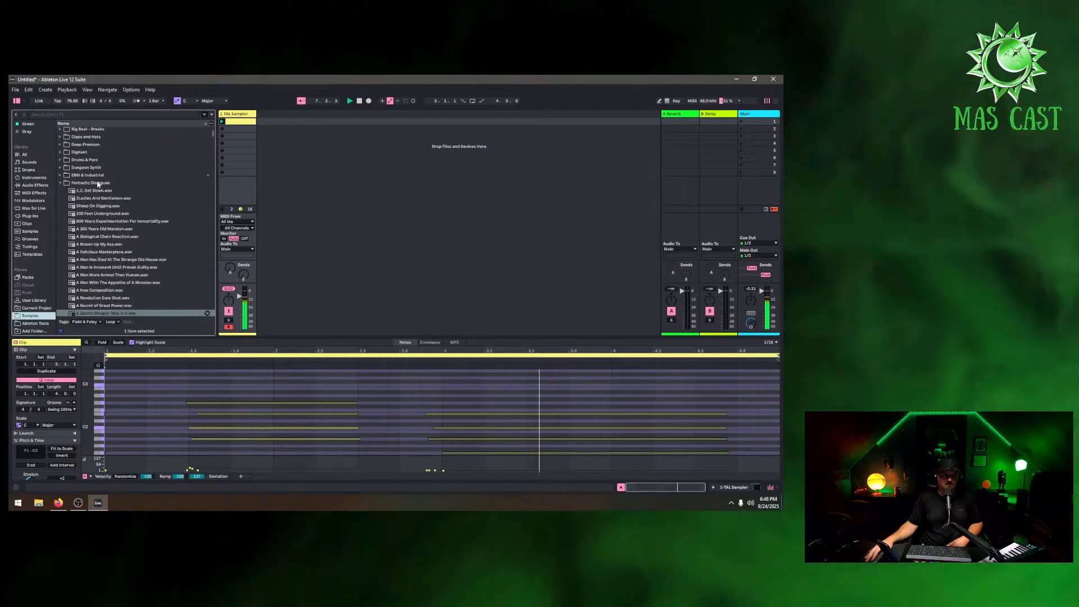
{"action": "left_click", "coordinate": [61, 183]}
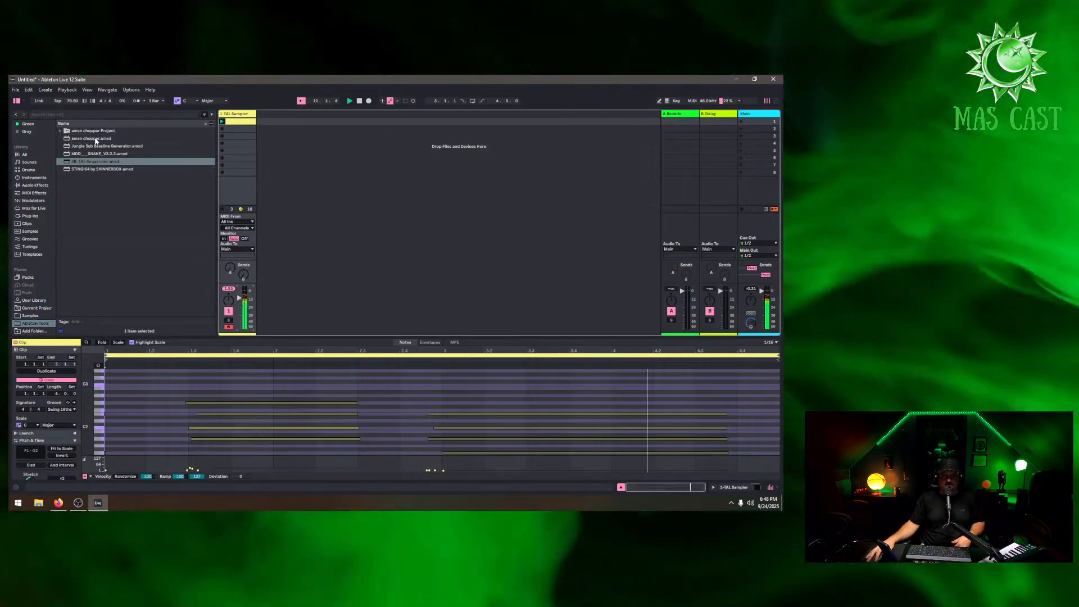
{"action": "left_click_drag", "start_coordinate": [95, 141], "coordinate": [318, 168]}
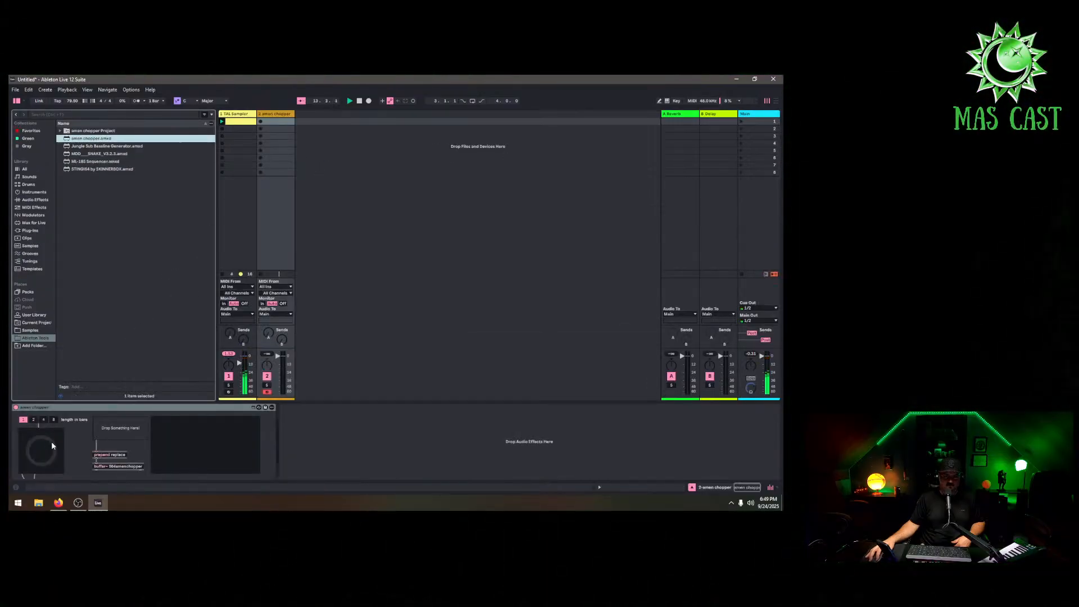
Browse the Amen Break Collection and load an AMEN BREAK ORIGINAL various tempos loop into amen chopper
{"action": "left_click", "coordinate": [30, 330]}
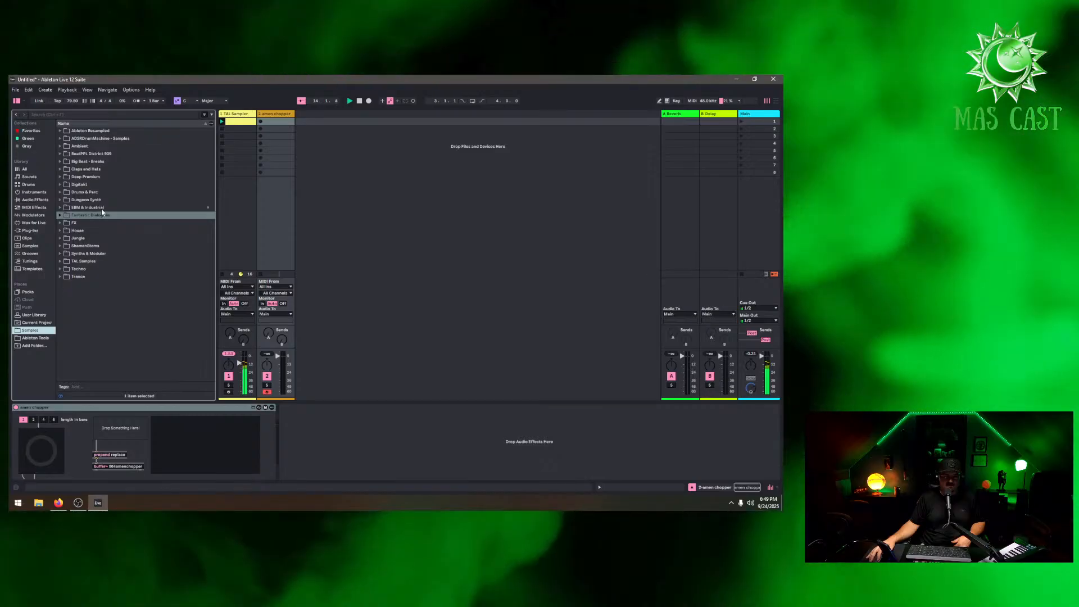
{"action": "left_click", "coordinate": [68, 162]}
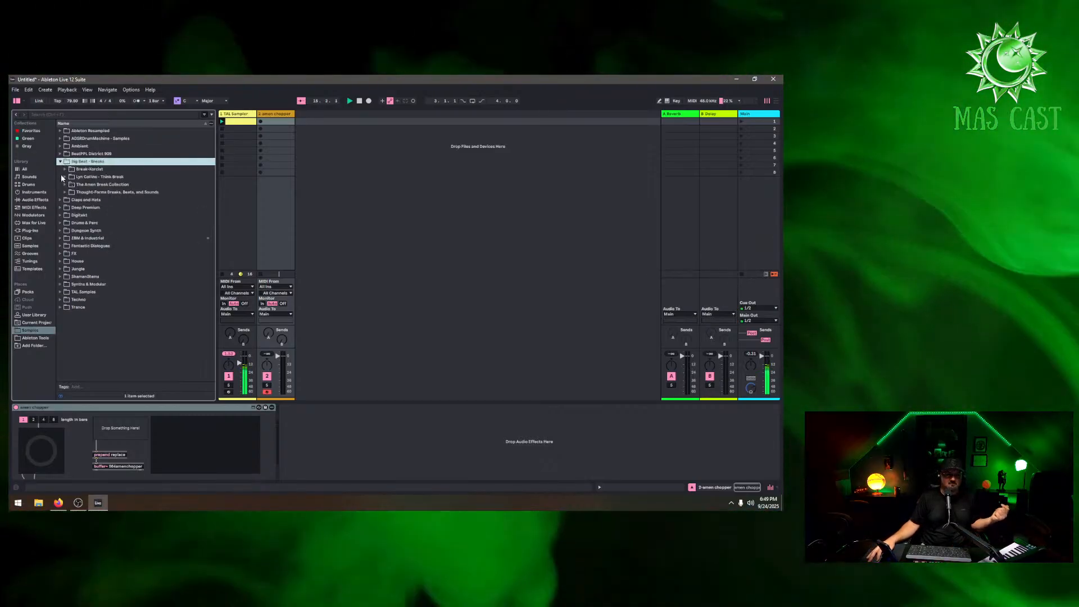
{"action": "left_click", "coordinate": [70, 177]}
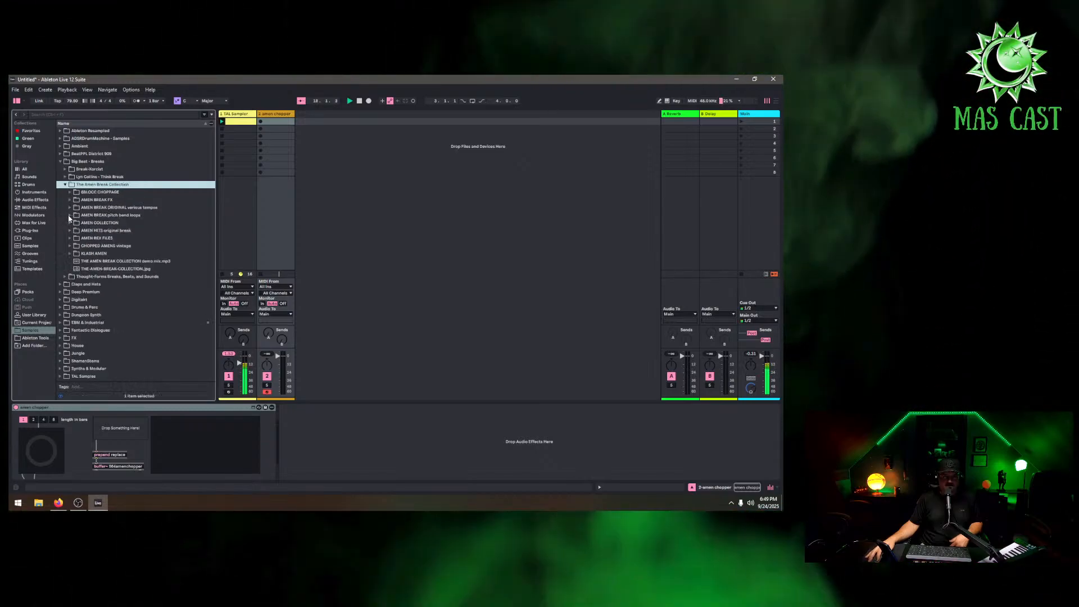
{"action": "left_click", "coordinate": [73, 217]}
{"action": "left_click", "coordinate": [113, 223]}
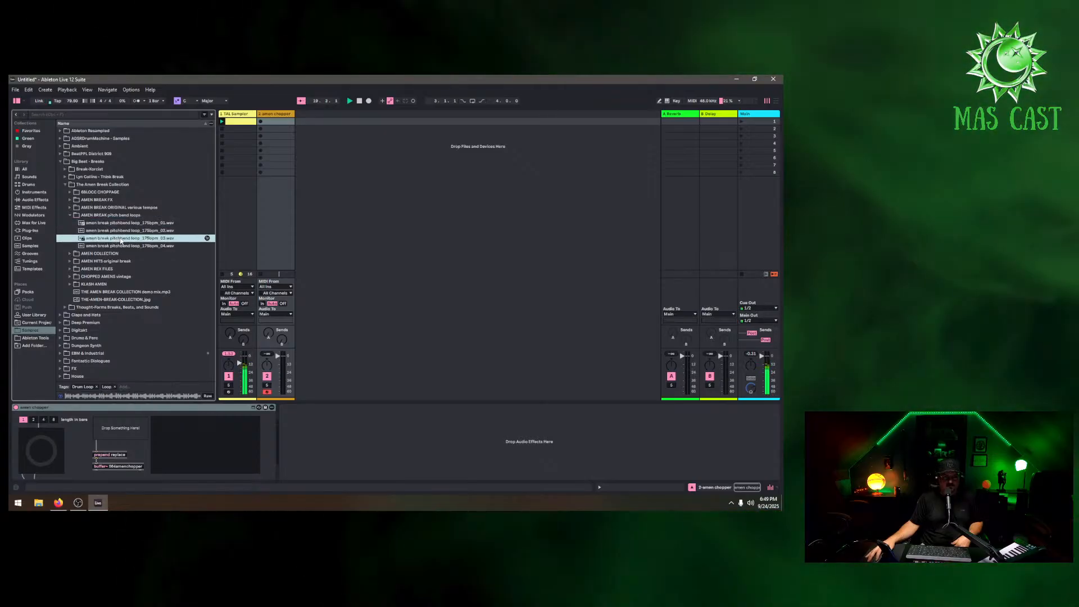
{"action": "left_click", "coordinate": [70, 215]}
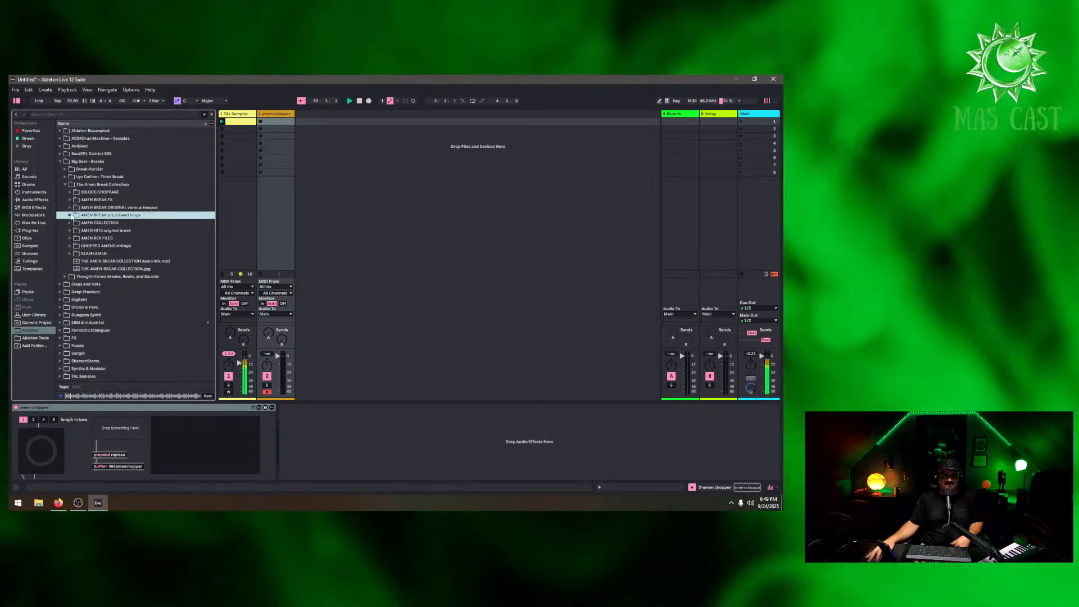
{"action": "left_click", "coordinate": [70, 208]}
{"action": "left_click", "coordinate": [111, 216]}
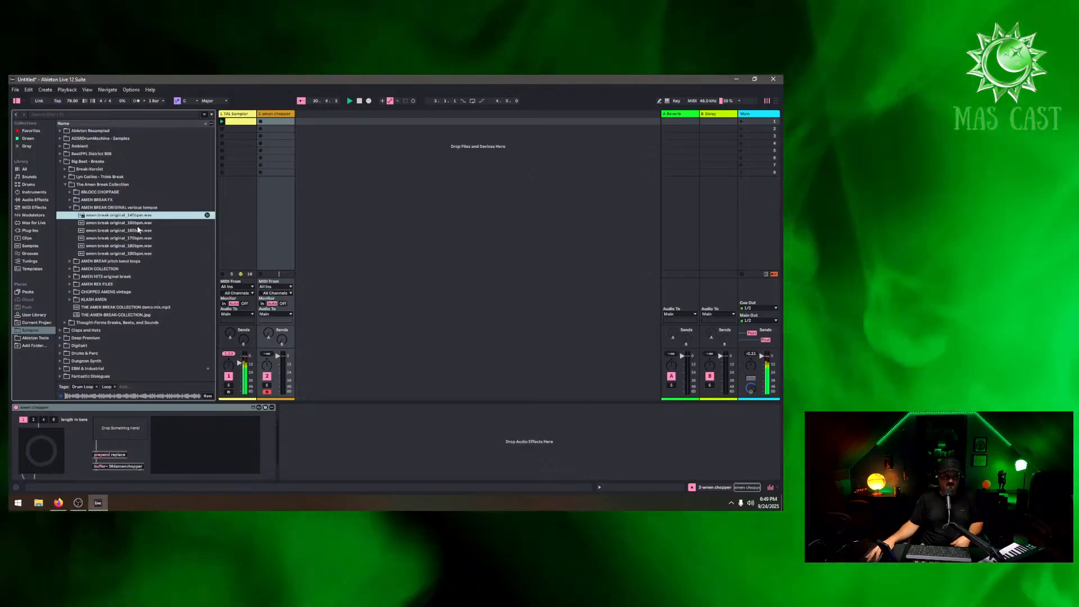
{"action": "left_click_drag", "start_coordinate": [135, 220], "coordinate": [135, 430]}
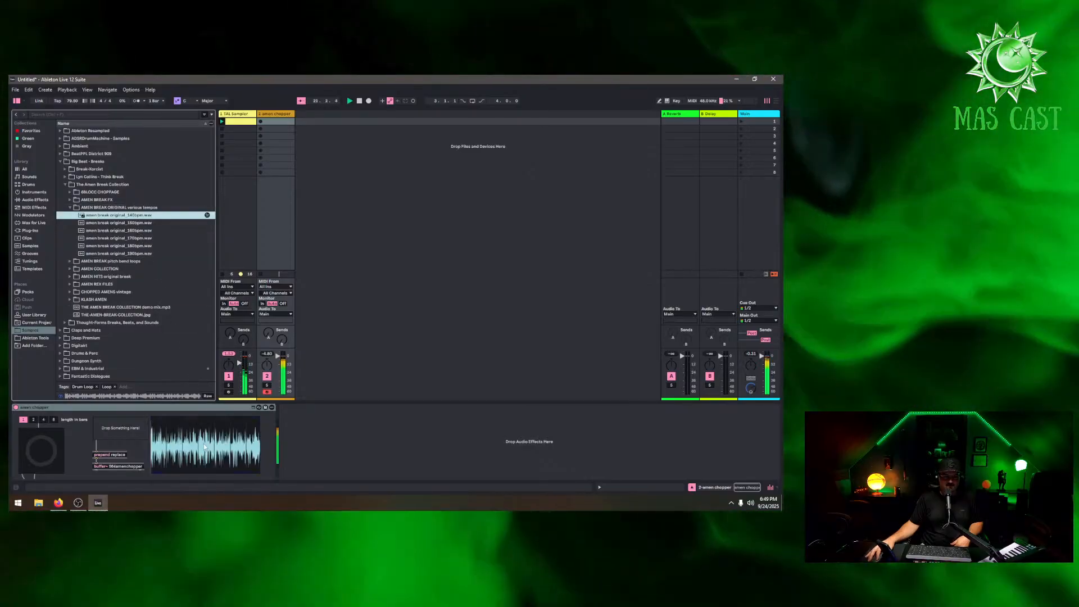
{"action": "left_click", "coordinate": [48, 449]}
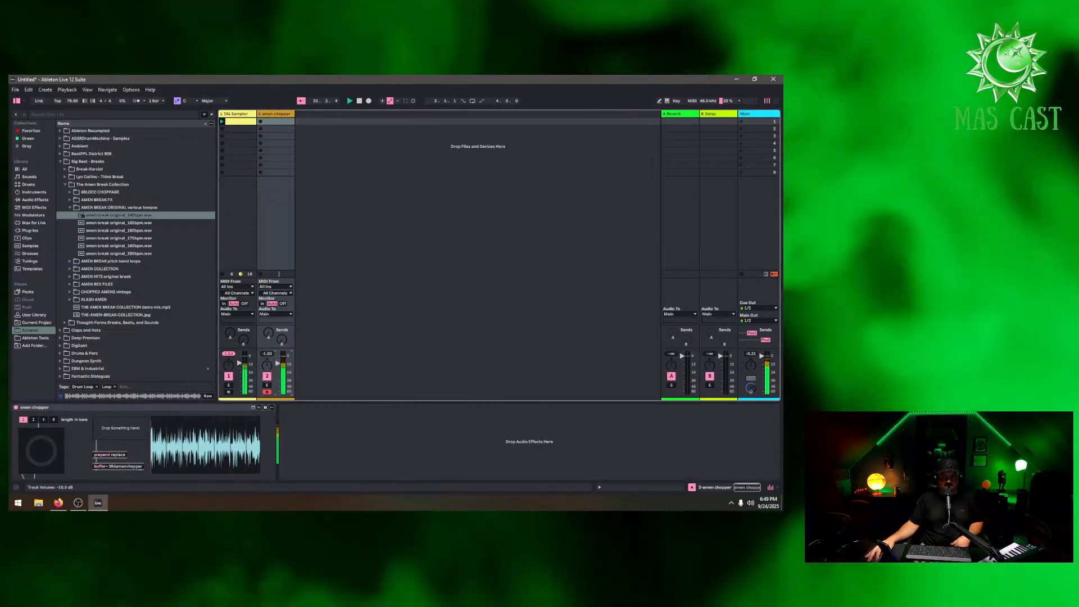
Delete the amen chopper device from its track
{"action": "right_click", "coordinate": [202, 407]}
{"action": "left_click", "coordinate": [214, 339]}
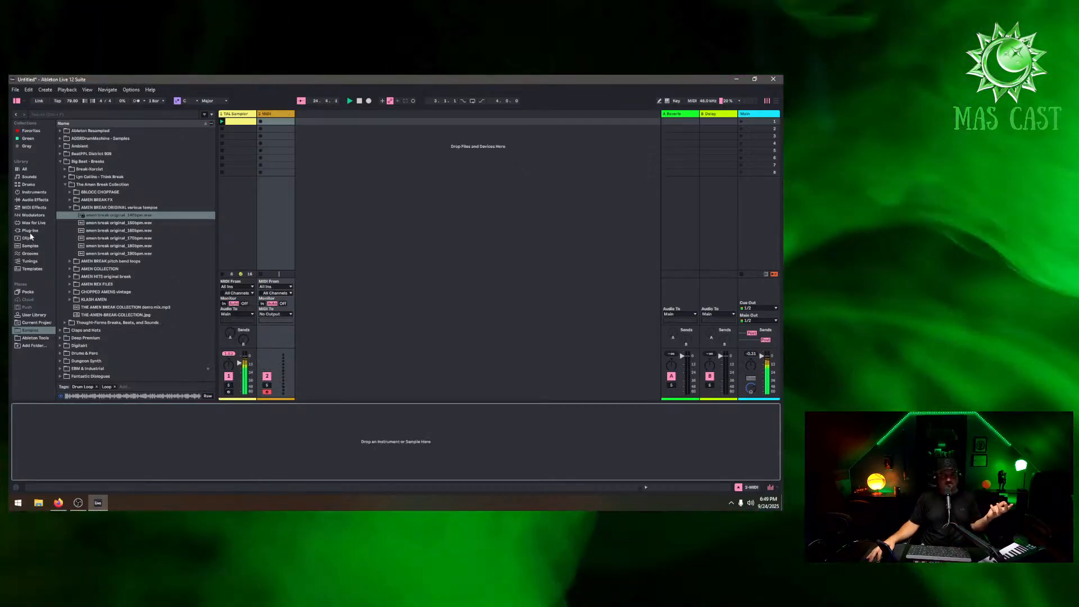
Add the Wave Alchemy Triaz plug-in on a new MIDI track
{"action": "left_click", "coordinate": [30, 230]}
{"action": "left_click", "coordinate": [63, 139]}
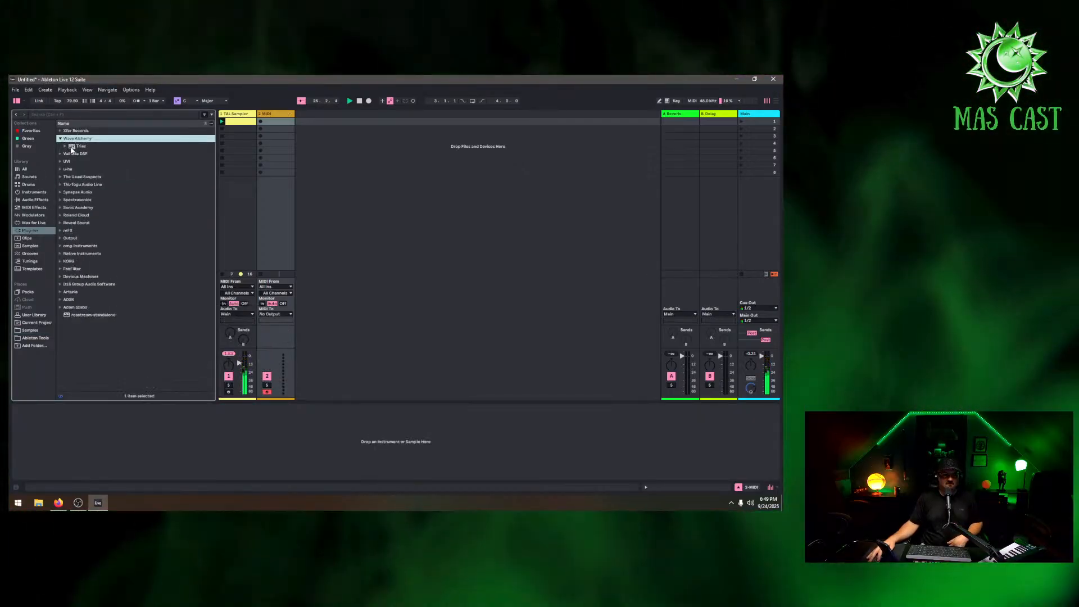
{"action": "left_click_drag", "start_coordinate": [72, 146], "coordinate": [365, 122]}
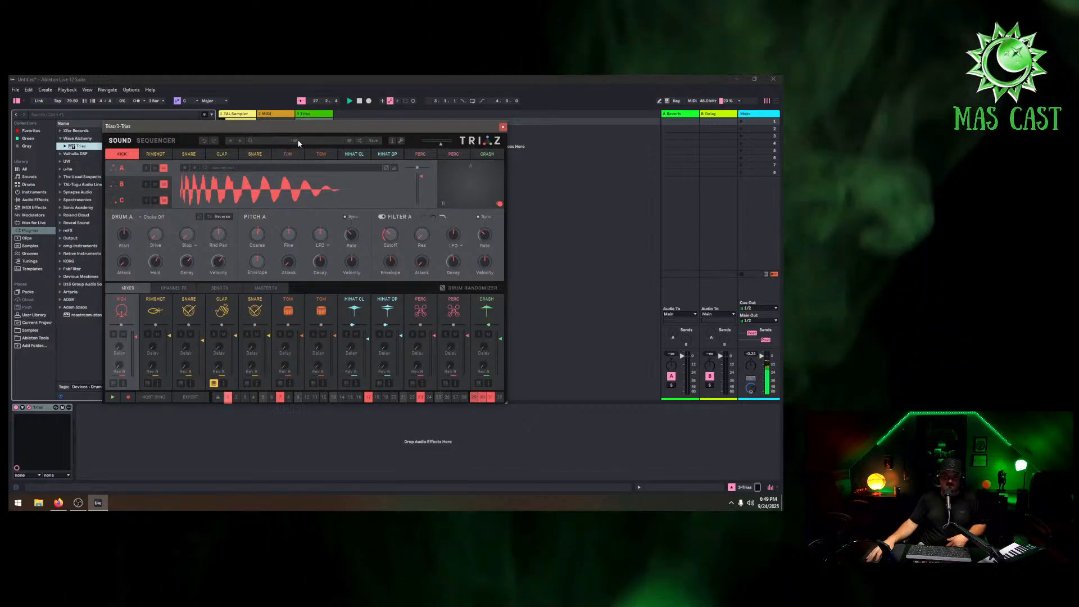
Open Triaz's preset browser and audition drum kits in the Breakstation library
{"action": "left_click", "coordinate": [298, 142]}
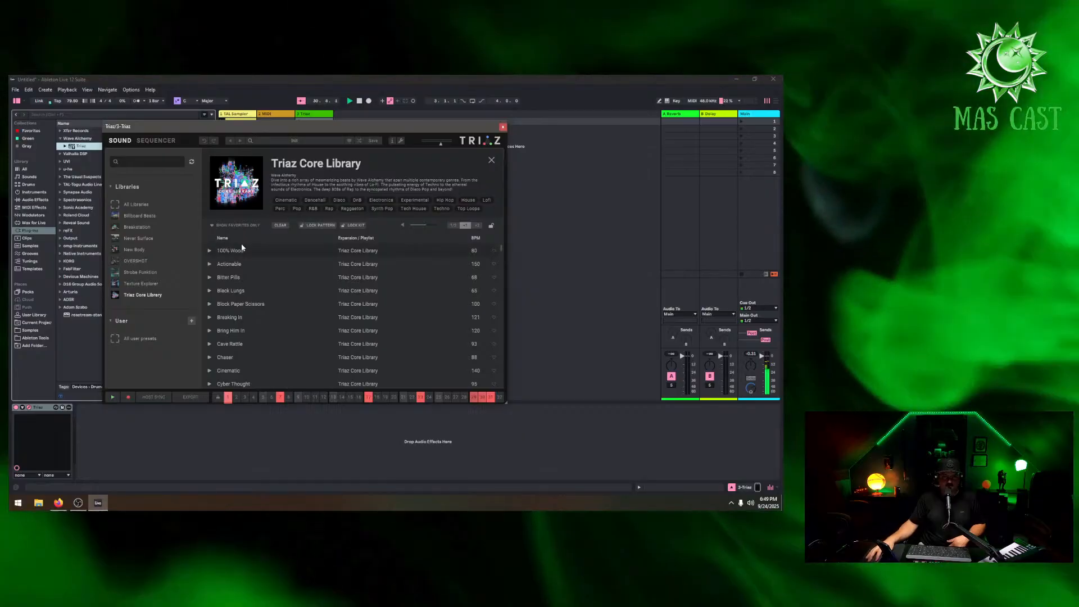
{"action": "left_click", "coordinate": [137, 226]}
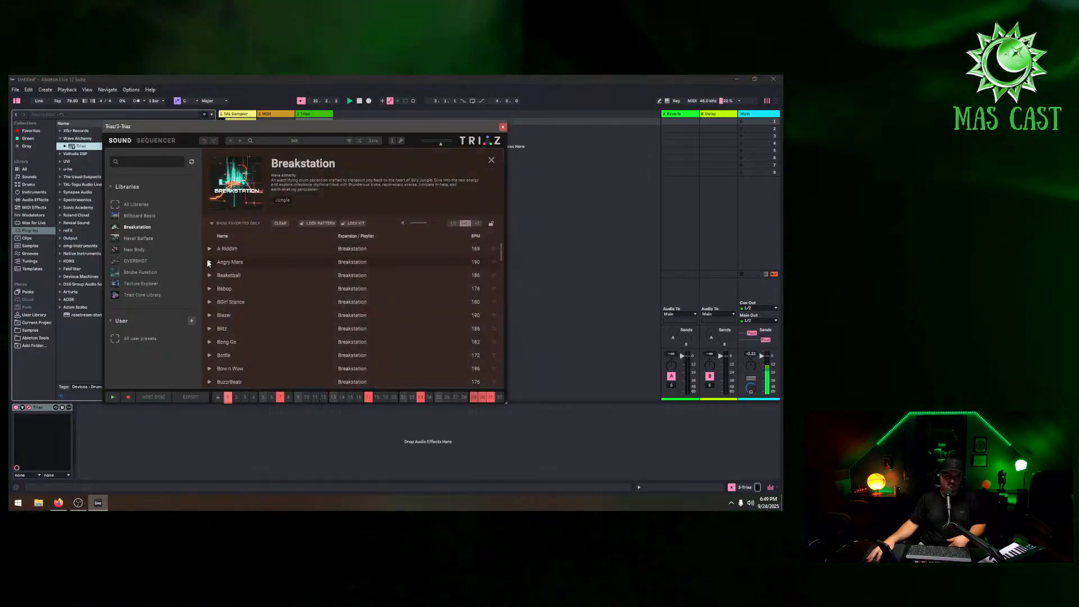
{"action": "left_click", "coordinate": [228, 262]}
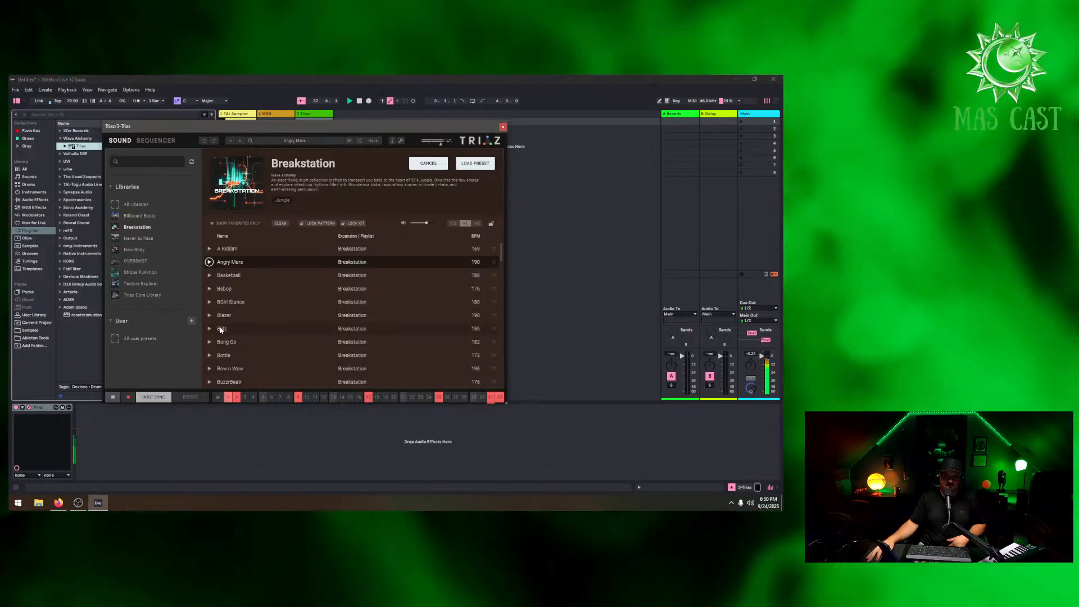
{"action": "left_click", "coordinate": [209, 329]}
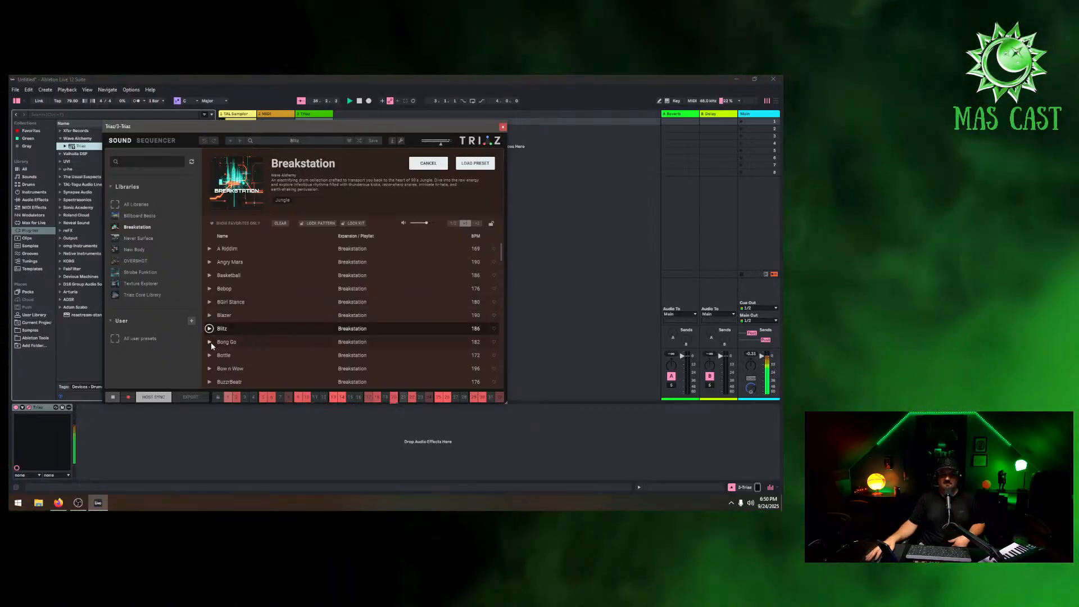
{"action": "left_click", "coordinate": [209, 355]}
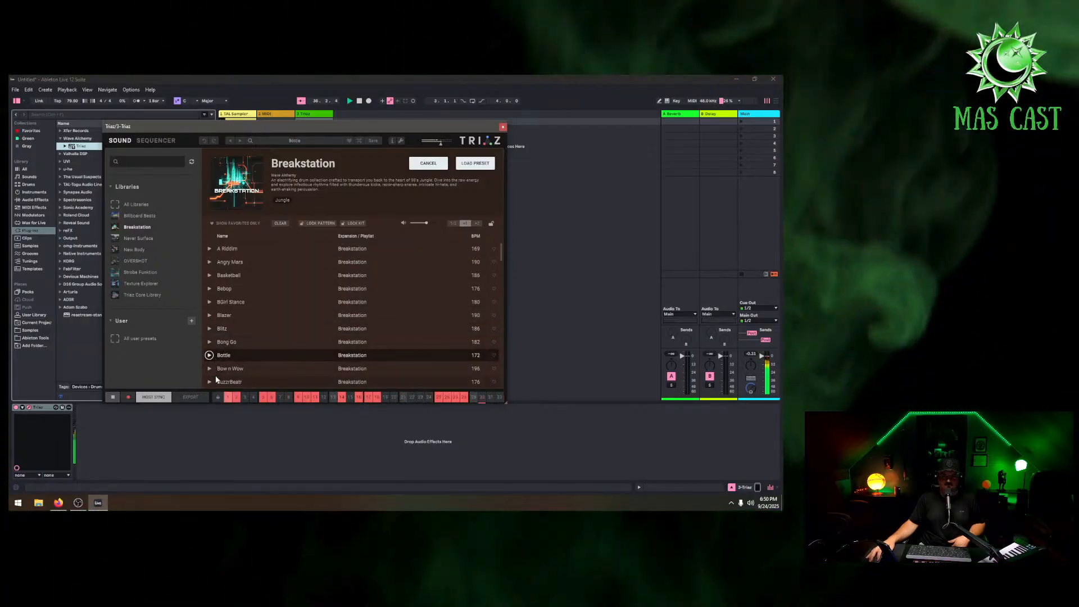
{"action": "left_click", "coordinate": [209, 344]}
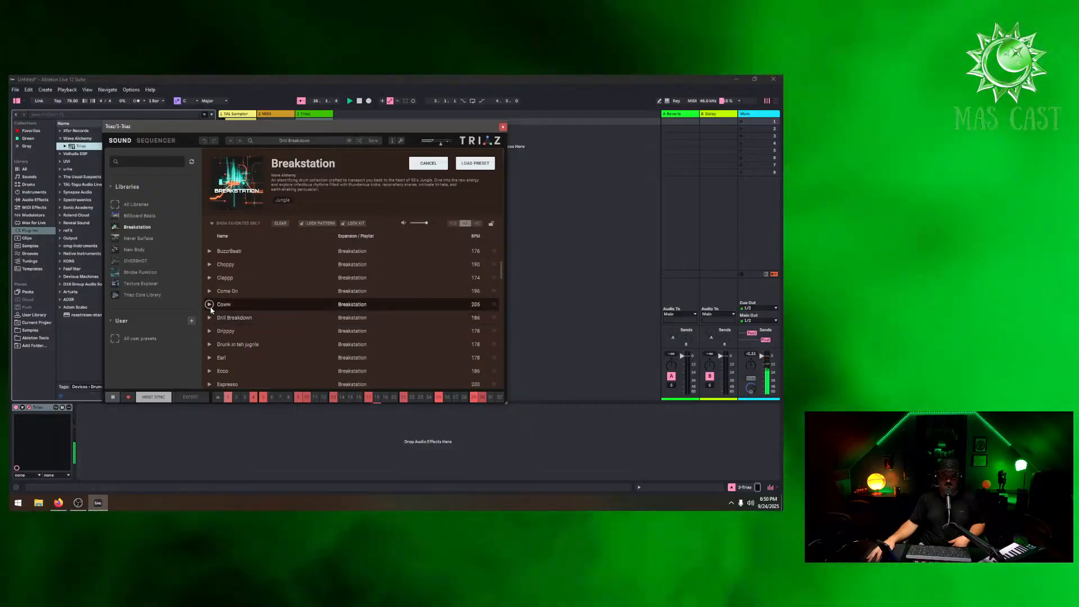
{"action": "left_click", "coordinate": [209, 304]}
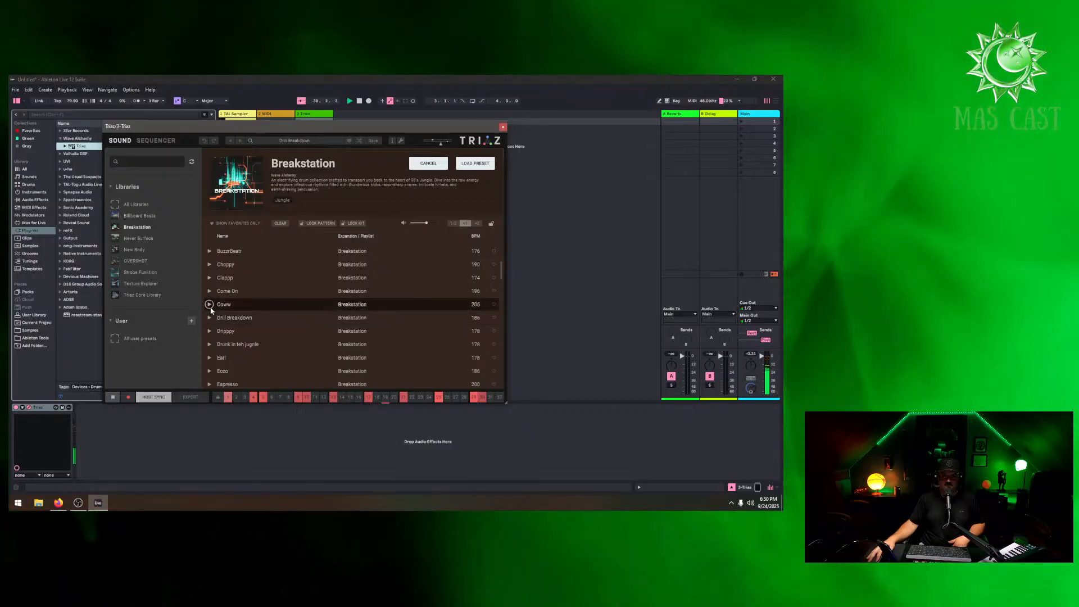
Audition more Breakstation kits and load the Koko preset into Triaz
{"action": "scroll", "coordinate": [212, 318], "scroll_direction": "down", "scroll_amount": 3}
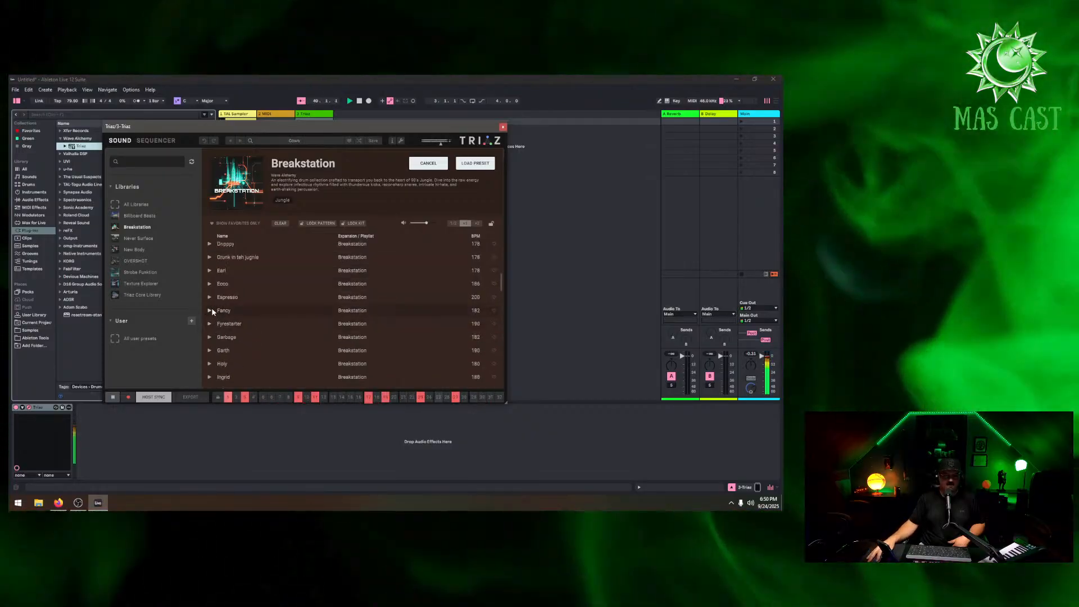
{"action": "left_click", "coordinate": [209, 311]}
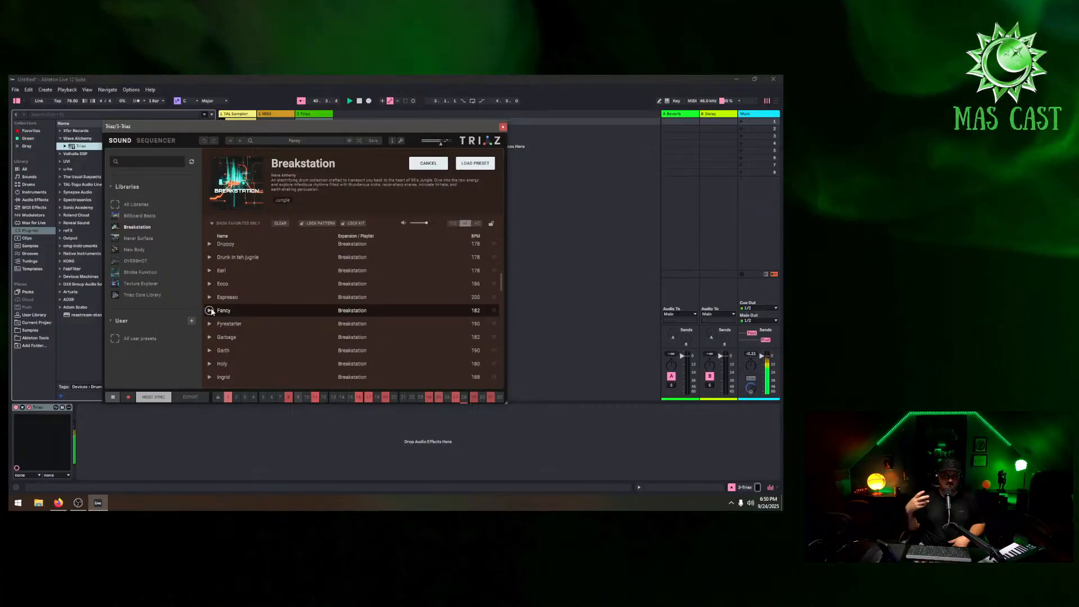
{"action": "left_click", "coordinate": [209, 337]}
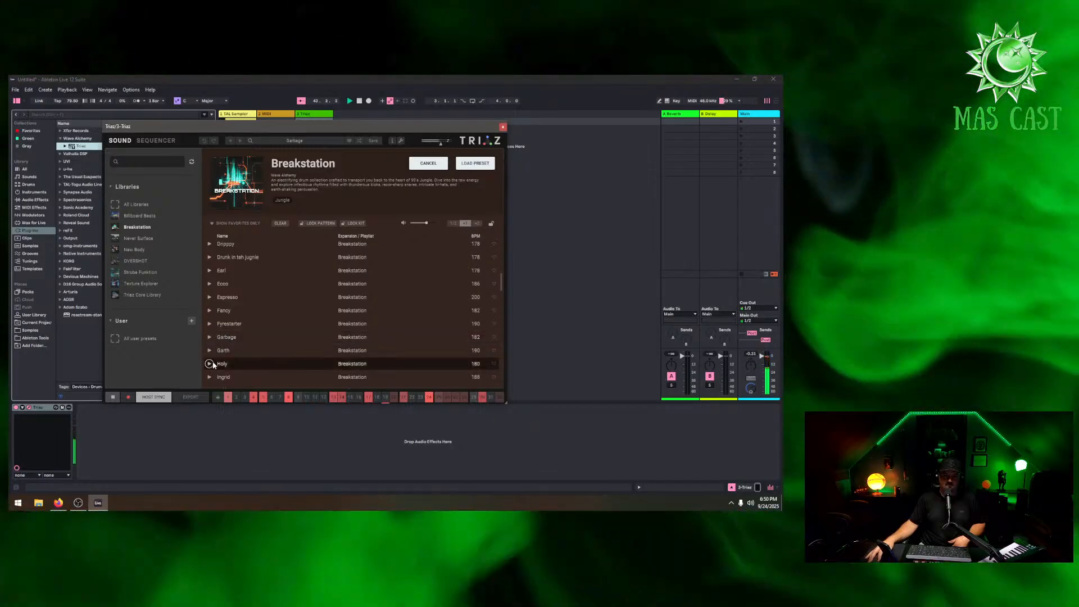
{"action": "scroll", "coordinate": [231, 340], "scroll_direction": "down", "scroll_amount": 3}
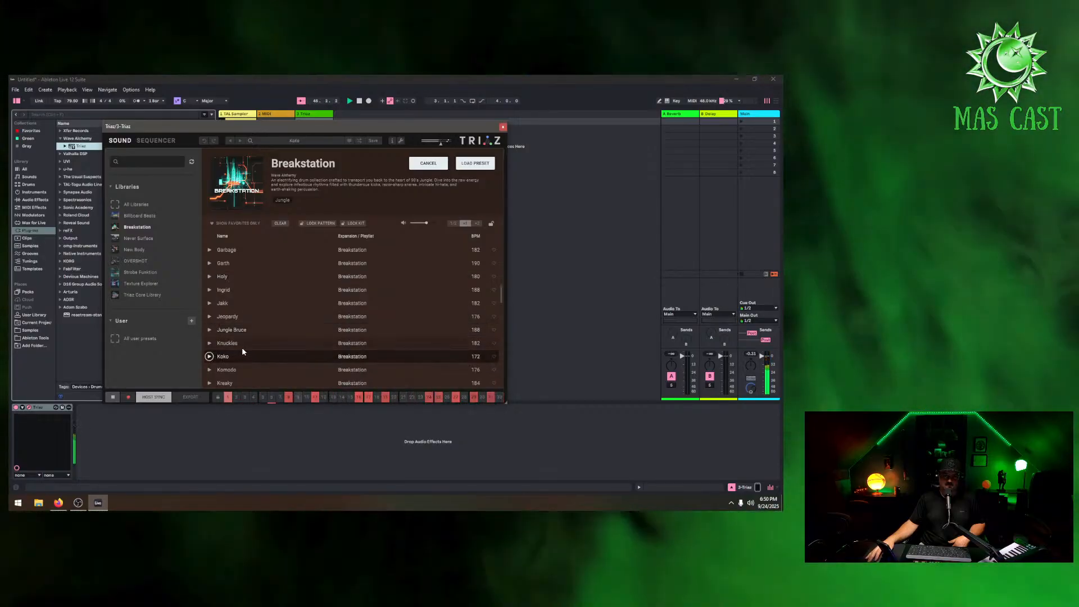
{"action": "left_click", "coordinate": [209, 357]}
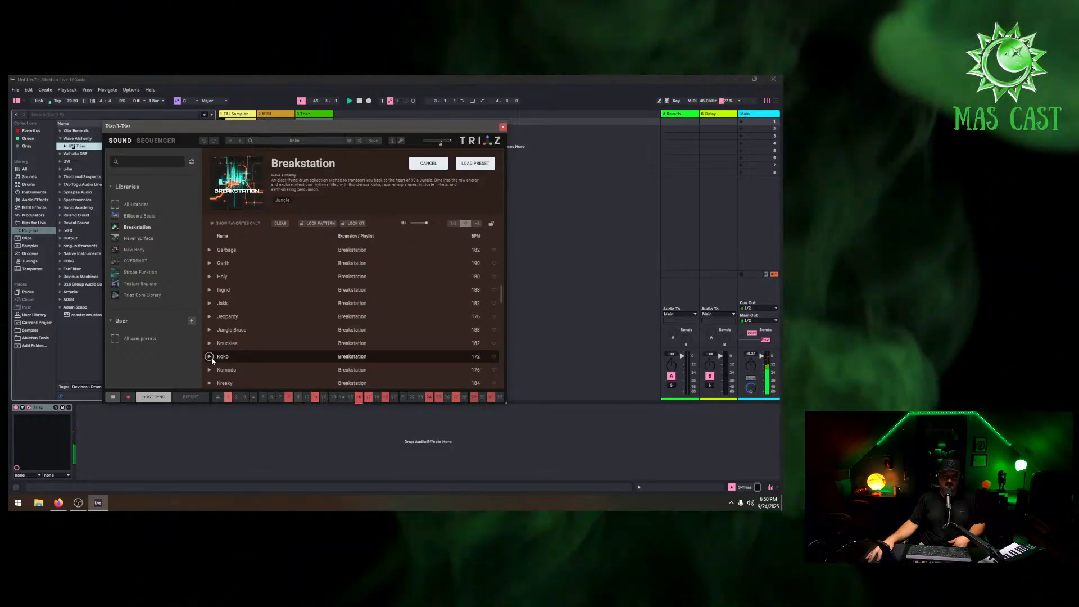
{"action": "left_click", "coordinate": [469, 163]}
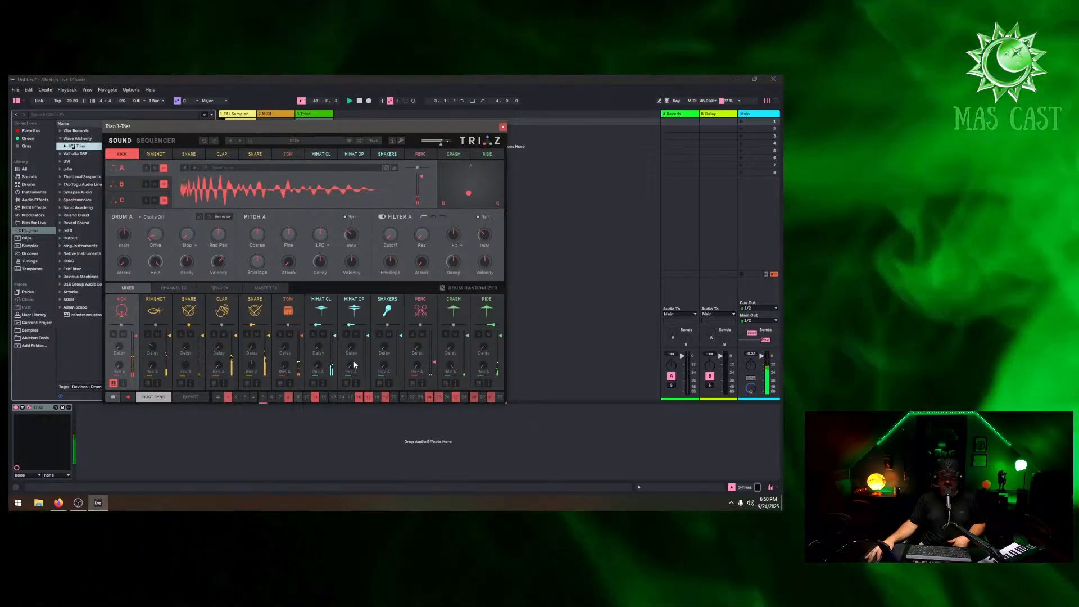
Select Triaz's Ride channel, close the plug-in window and nudge the TAL-Sampler track's volume
{"action": "left_click", "coordinate": [491, 333]}
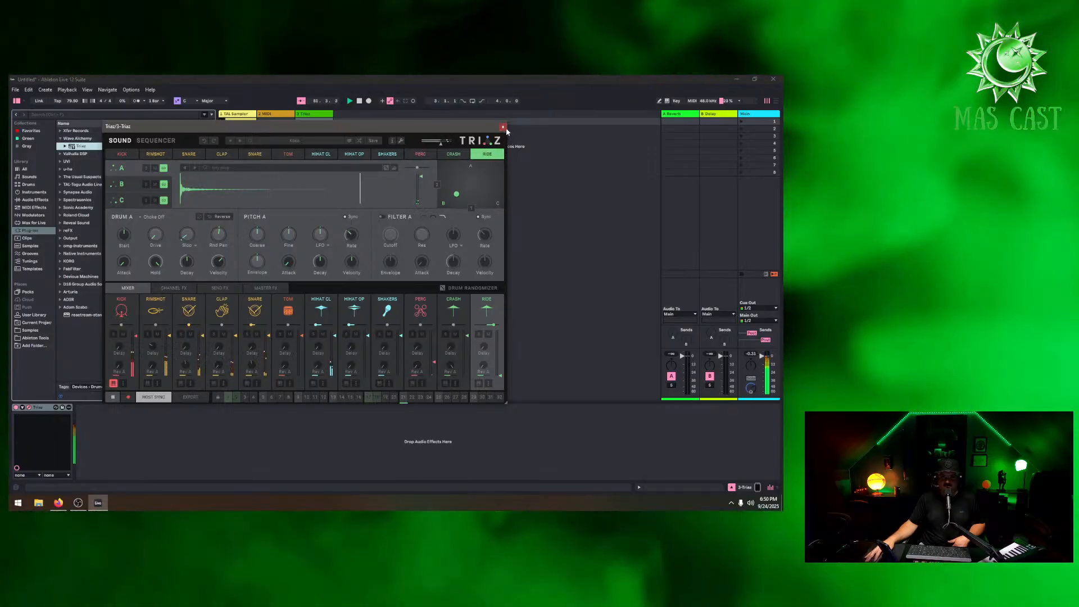
{"action": "left_click", "coordinate": [503, 127]}
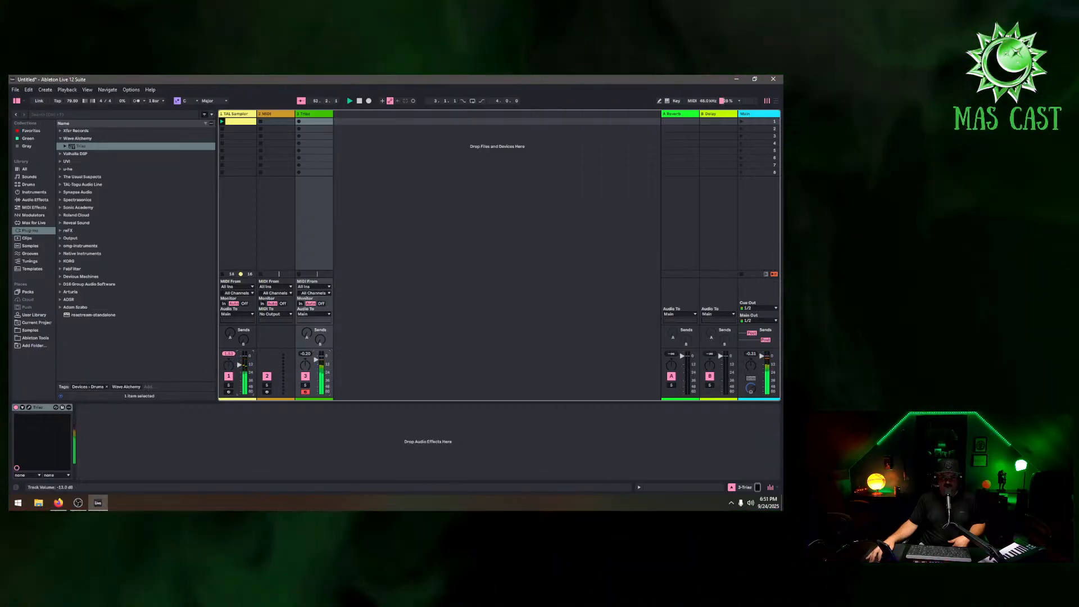
{"action": "left_click_drag", "start_coordinate": [240, 365], "coordinate": [239, 362]}
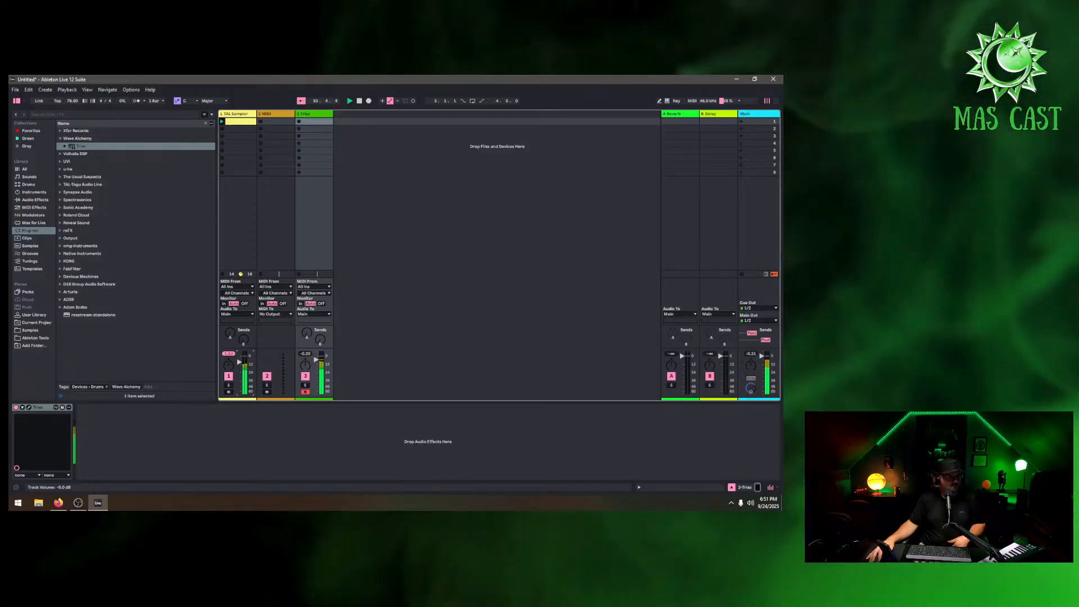
Delete the empty MIDI track left from amen chopper
{"action": "right_click", "coordinate": [287, 113]}
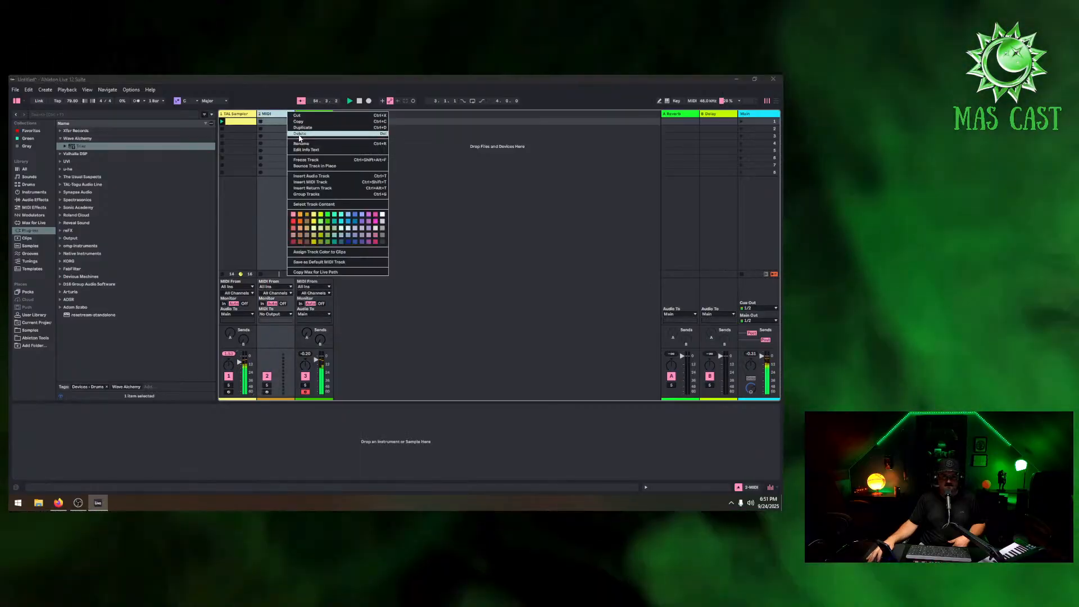
{"action": "left_click", "coordinate": [298, 135]}
Add D16 Group's Phoscyon 2 plug-in on a new MIDI track
{"action": "left_click", "coordinate": [66, 293]}
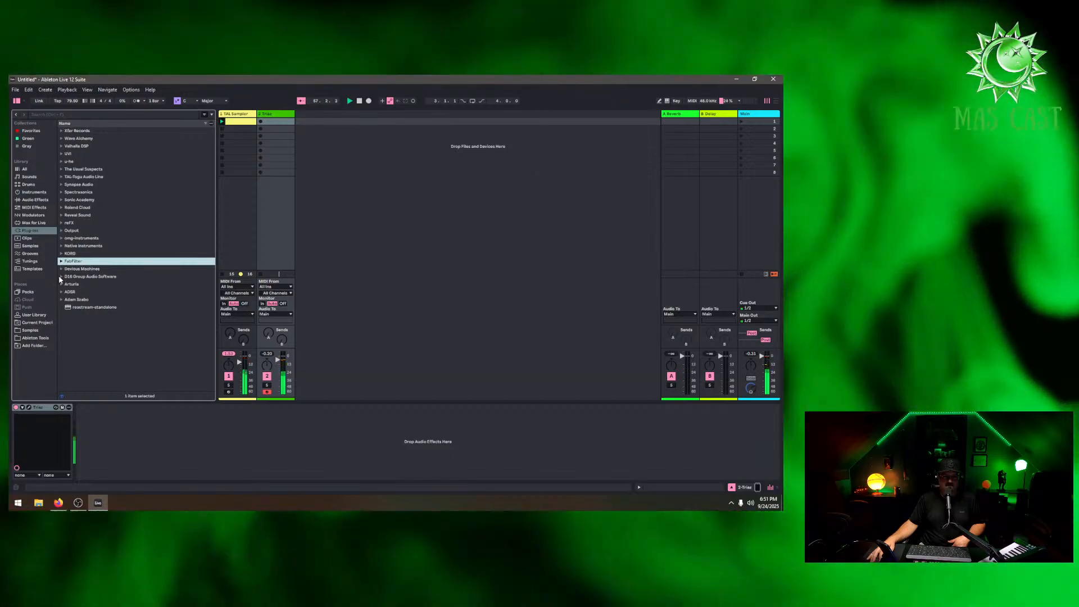
{"action": "left_click", "coordinate": [73, 275]}
{"action": "left_click", "coordinate": [88, 285]}
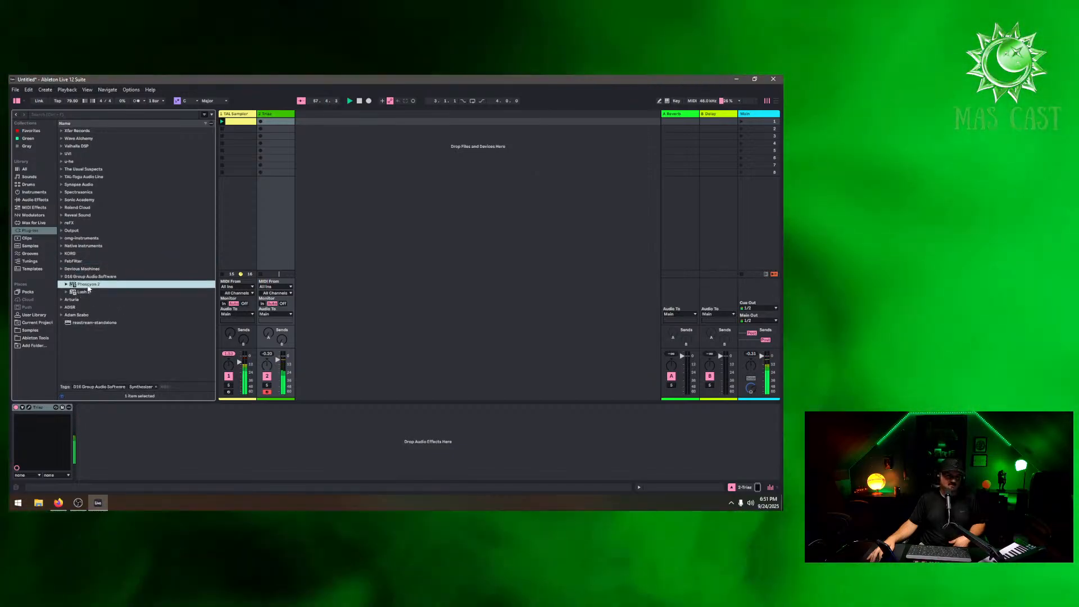
{"action": "left_click_drag", "start_coordinate": [89, 289], "coordinate": [315, 186]}
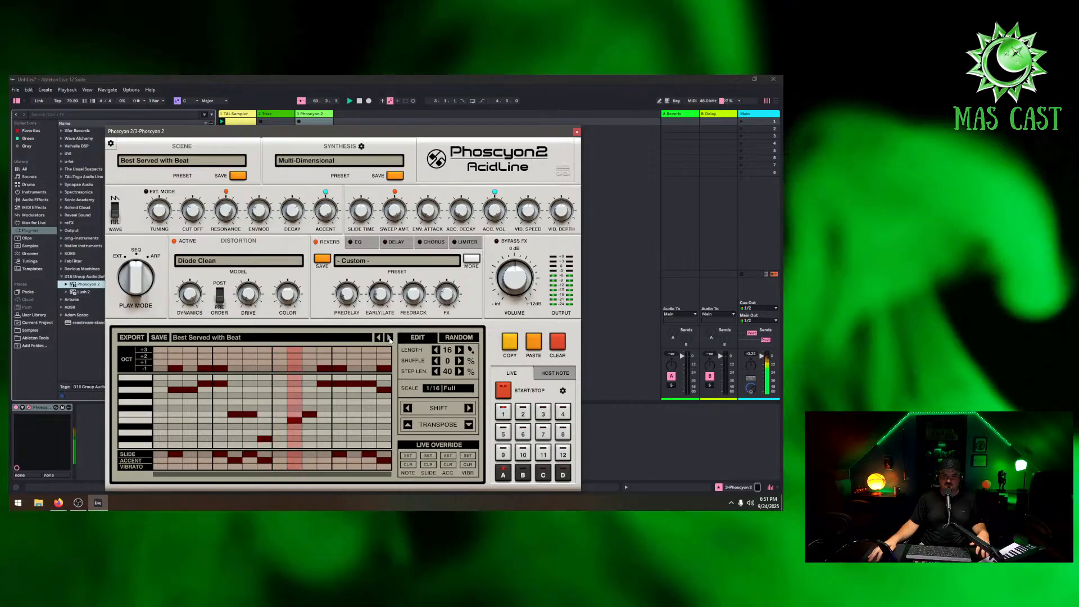
Clear the Phoscyon 2 sequencer pattern and program a single step into it
{"action": "left_click", "coordinate": [558, 341]}
{"action": "left_click", "coordinate": [340, 389]}
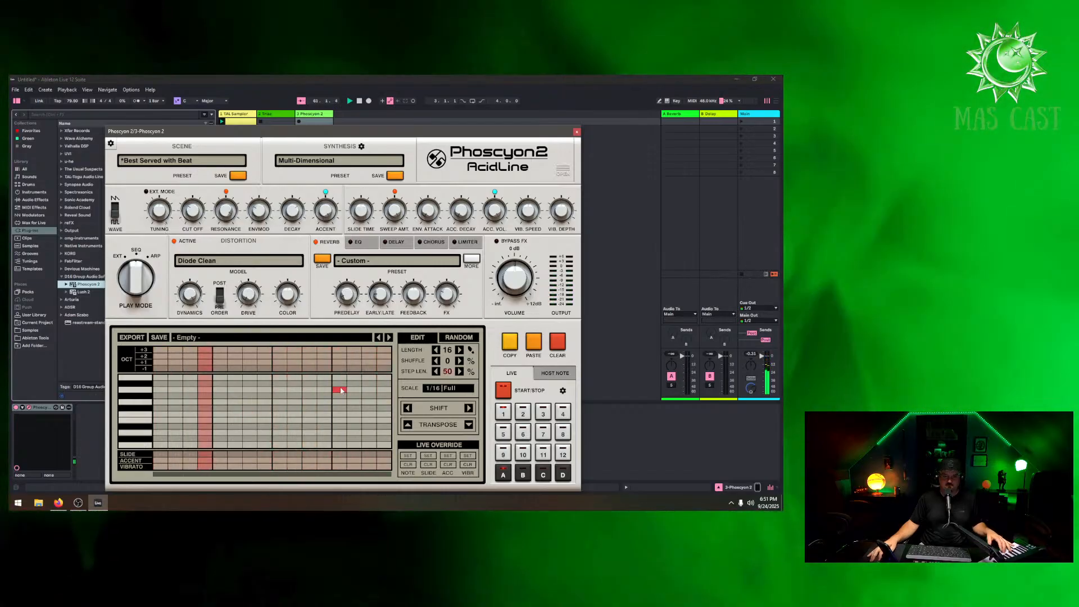
{"action": "left_click_drag", "start_coordinate": [153, 290], "coordinate": [156, 279]}
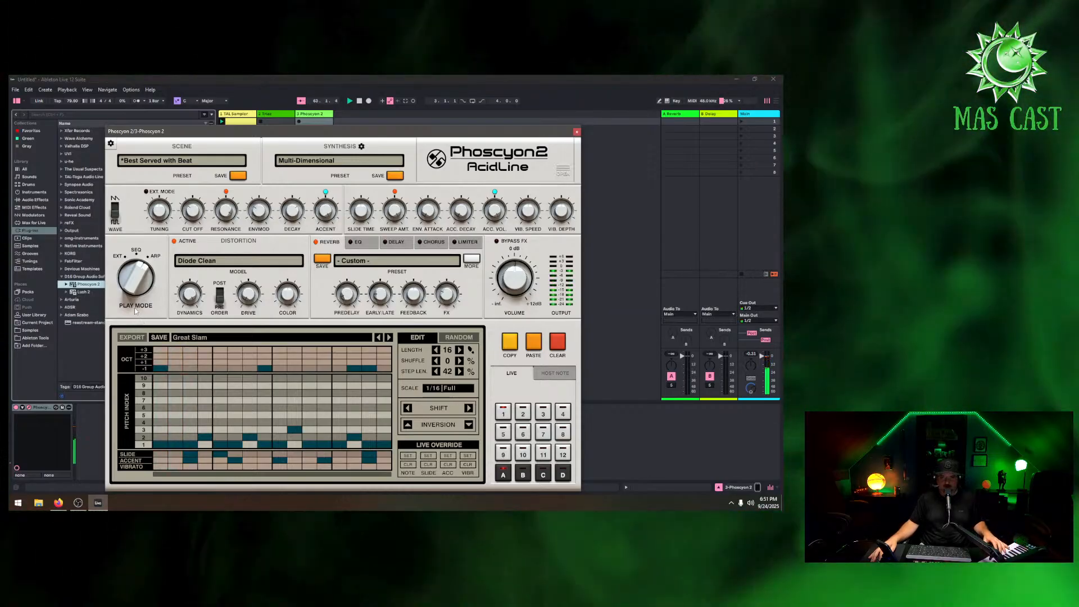
Close the plug-in window and inspect the TAL-Sampler clip's notes in the piano roll
{"action": "left_click", "coordinate": [576, 132]}
{"action": "left_click", "coordinate": [232, 122]}
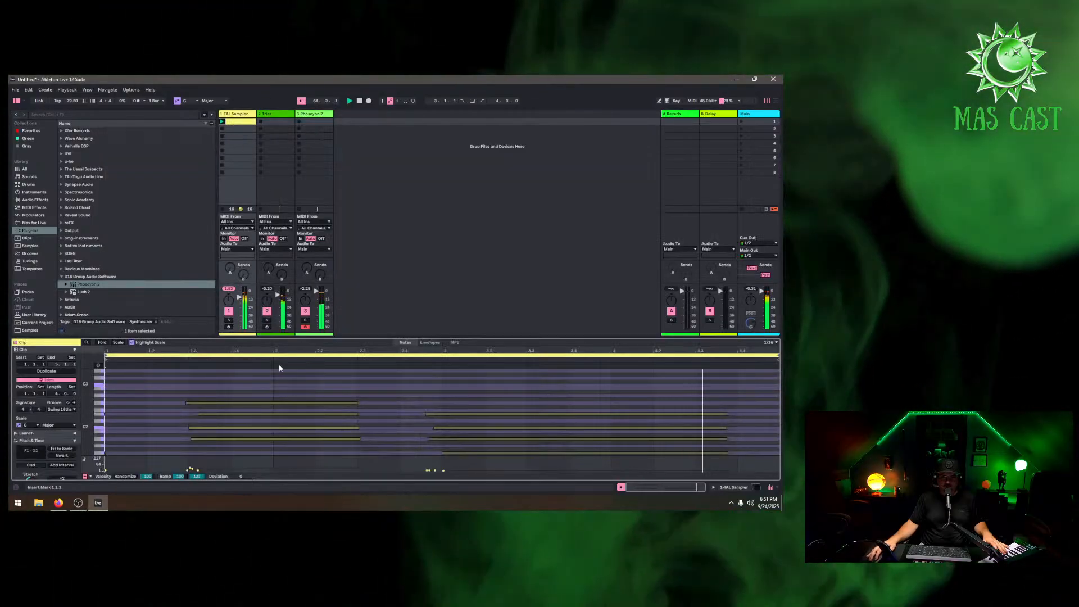
{"action": "left_click", "coordinate": [102, 342]}
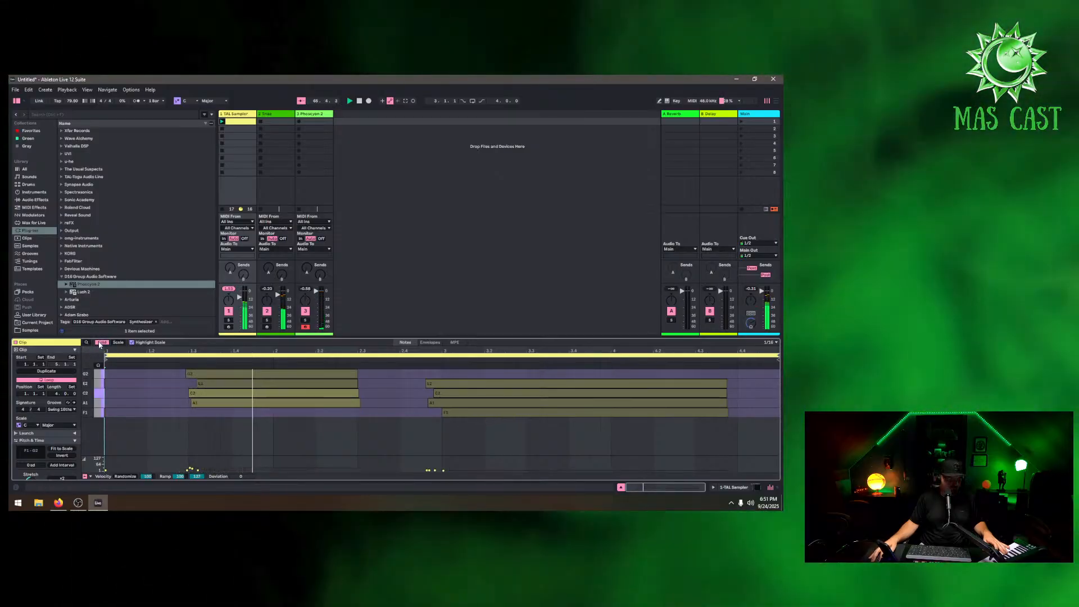
{"action": "left_click", "coordinate": [99, 343]}
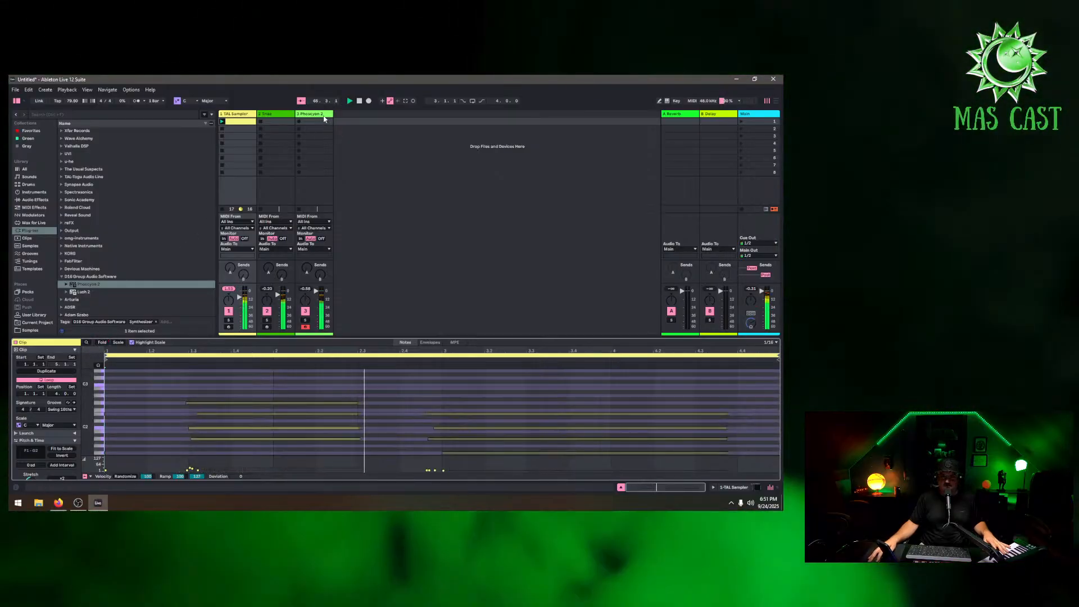
Reopen Phoscyon 2, step through its patterns to Acid Free Tone and adjust the Cut Off knob
{"action": "left_click", "coordinate": [304, 129]}
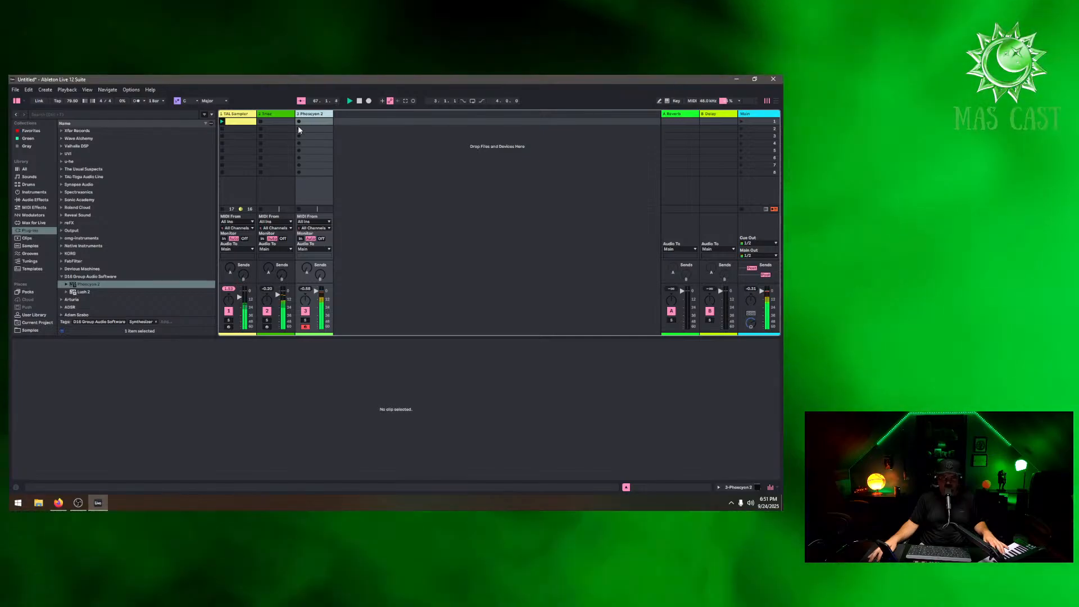
{"action": "key", "text": "shift+Tab"}
{"action": "left_click", "coordinate": [28, 407]}
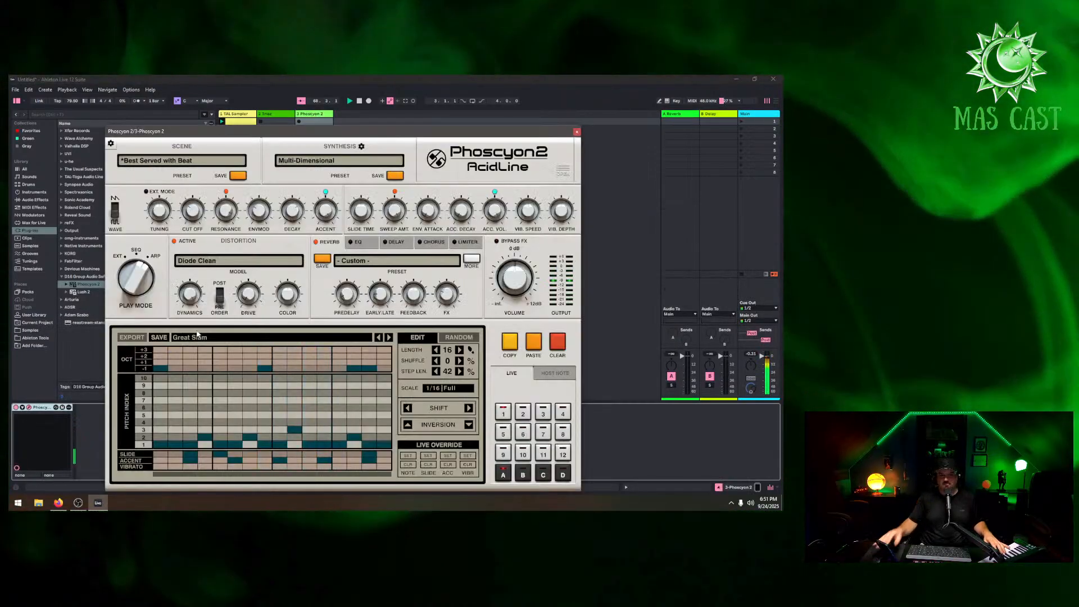
{"action": "left_click", "coordinate": [388, 337]}
{"action": "left_click", "coordinate": [388, 337]}
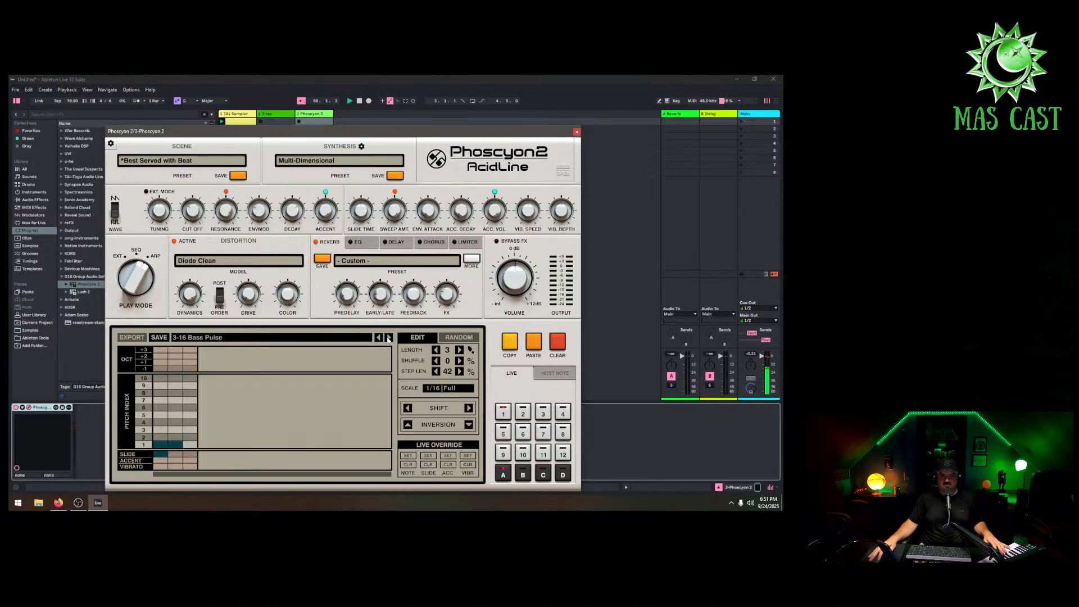
{"action": "left_click", "coordinate": [389, 337]}
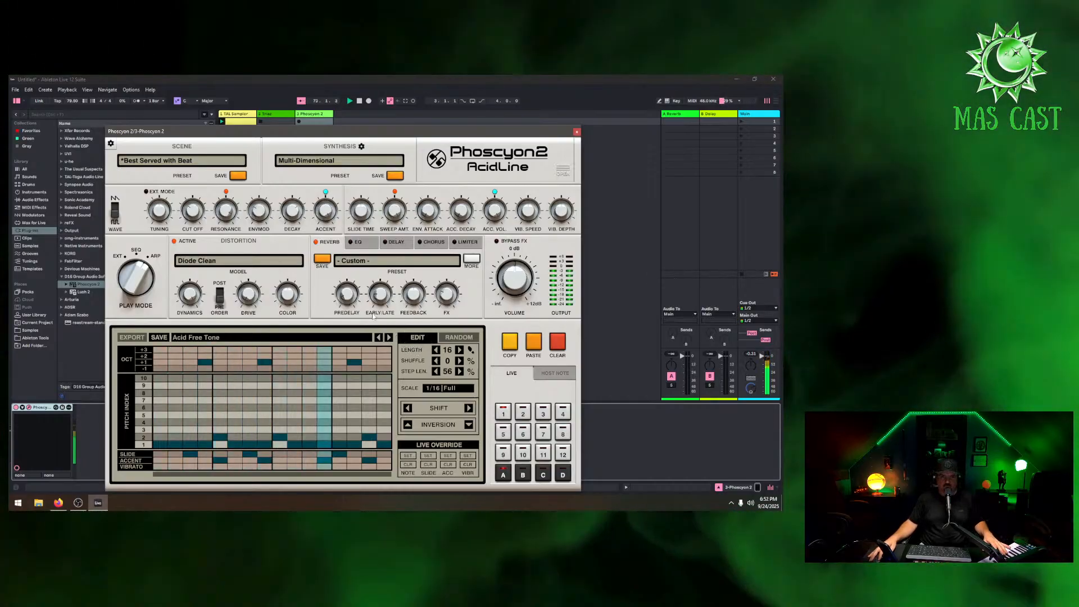
{"action": "left_click_drag", "start_coordinate": [192, 211], "coordinate": [192, 207]}
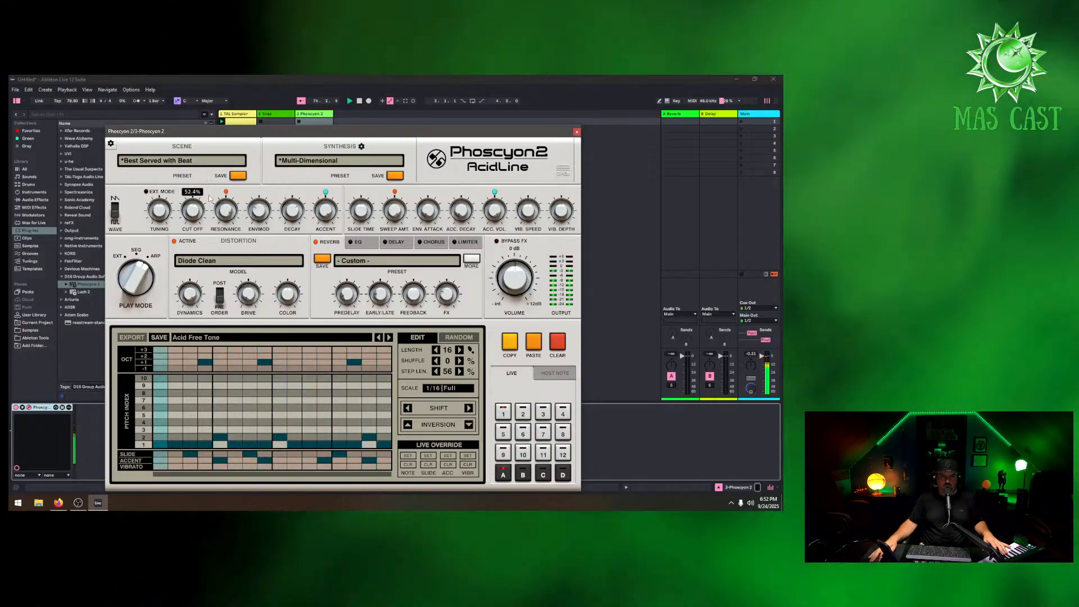
{"action": "left_click_drag", "start_coordinate": [209, 196], "coordinate": [212, 221]}
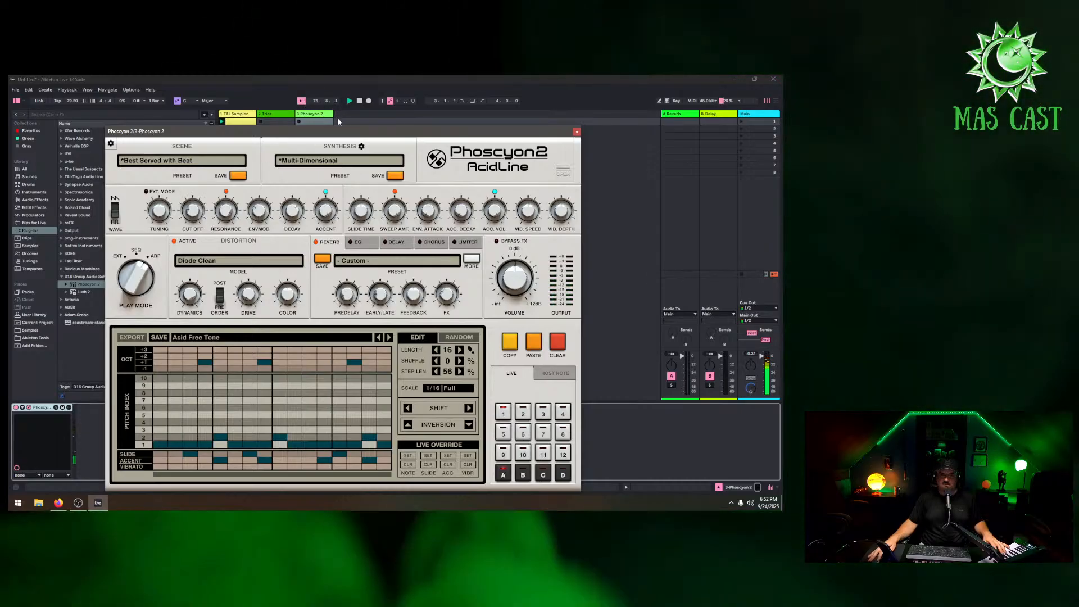
Create a clip on the Phoscyon 2 track and capture the played MIDI into it, then close the plug-in
{"action": "double_click", "coordinate": [318, 121]}
{"action": "left_click", "coordinate": [240, 122]}
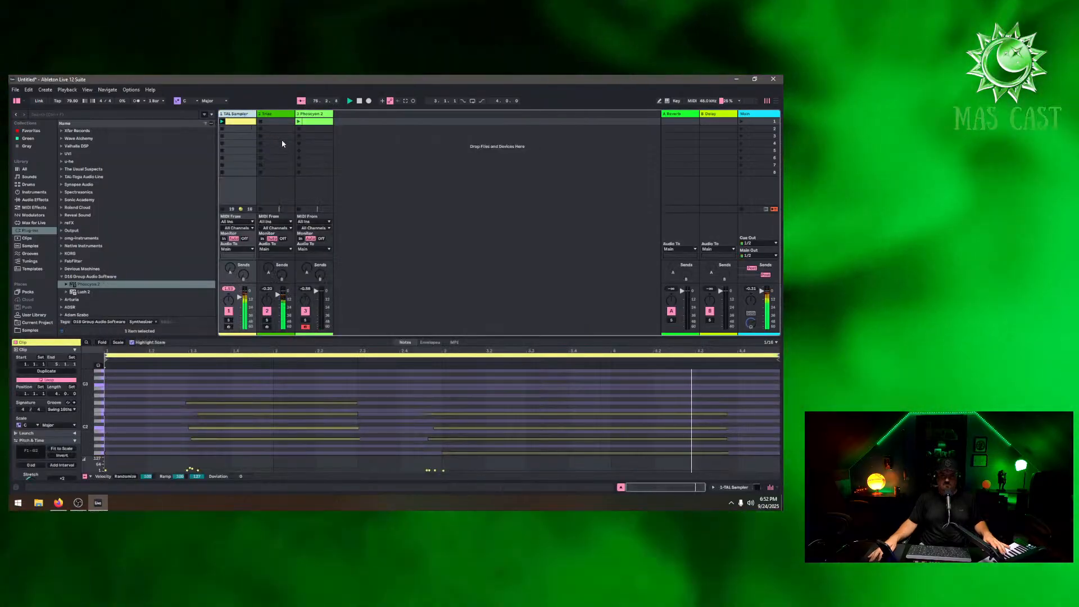
{"action": "left_click", "coordinate": [313, 122]}
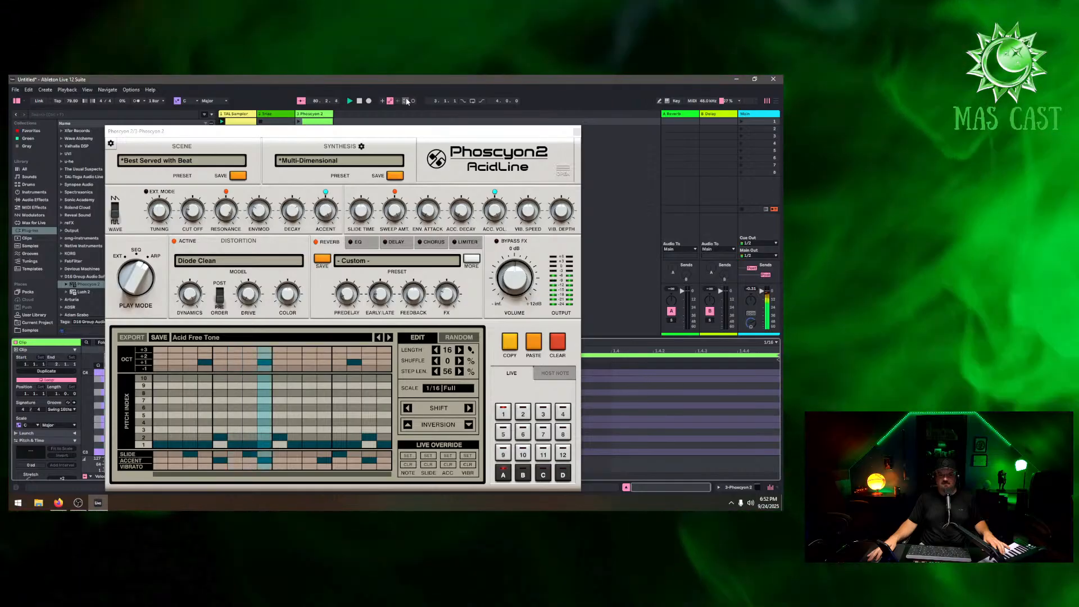
{"action": "left_click", "coordinate": [405, 101]}
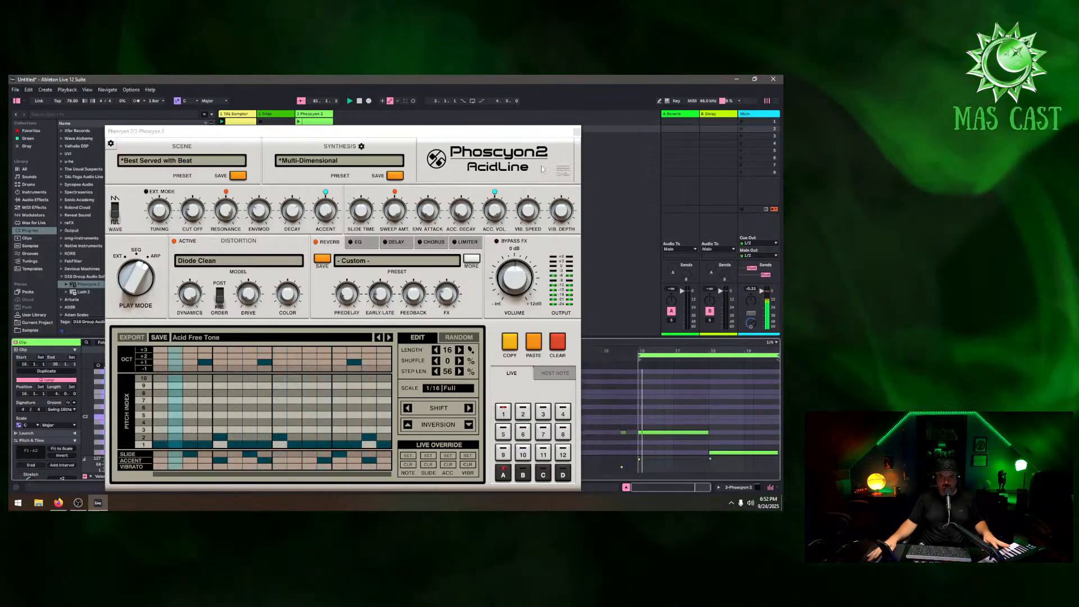
{"action": "right_click", "coordinate": [683, 357]}
{"action": "left_click", "coordinate": [694, 364]}
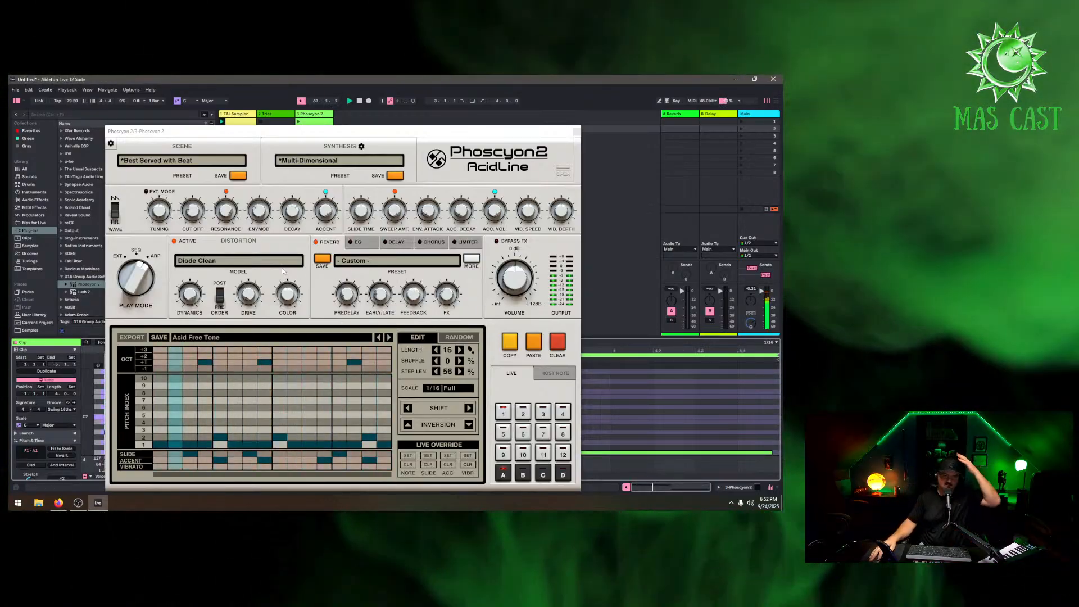
{"action": "left_click", "coordinate": [576, 131]}
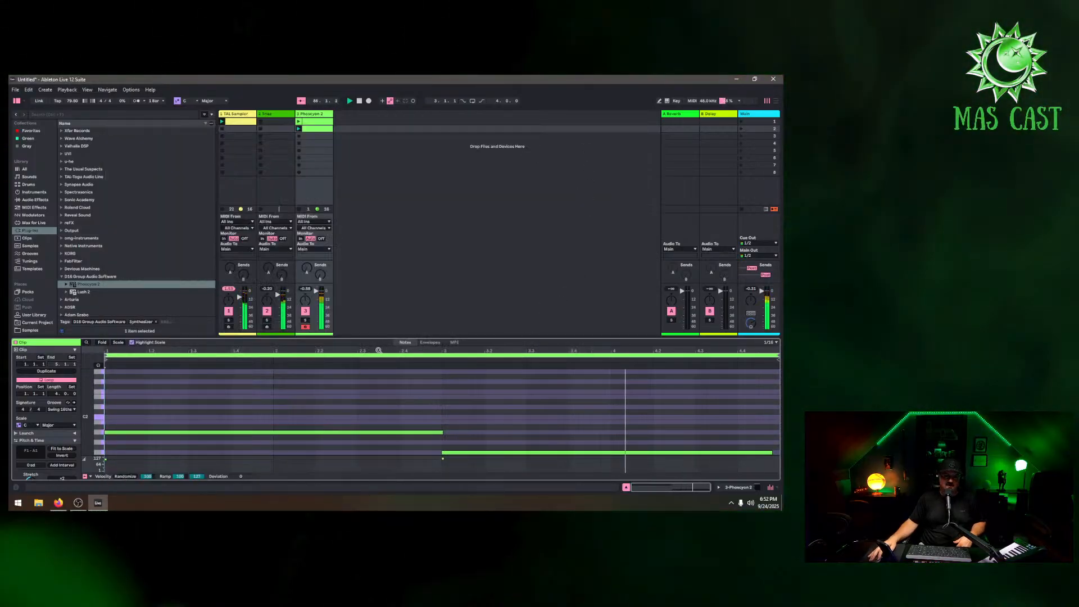
Delete the empty clip on the Phoscyon 2 track, keeping the captured one
{"action": "left_click_drag", "start_coordinate": [378, 351], "coordinate": [378, 315]}
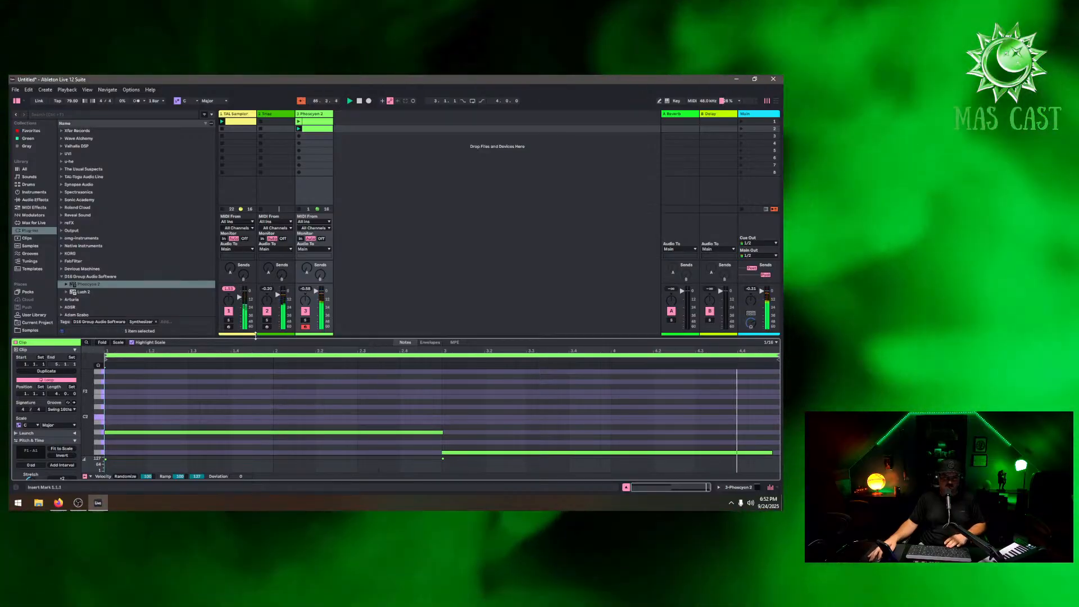
{"action": "left_click", "coordinate": [316, 130]}
{"action": "left_click", "coordinate": [315, 122]}
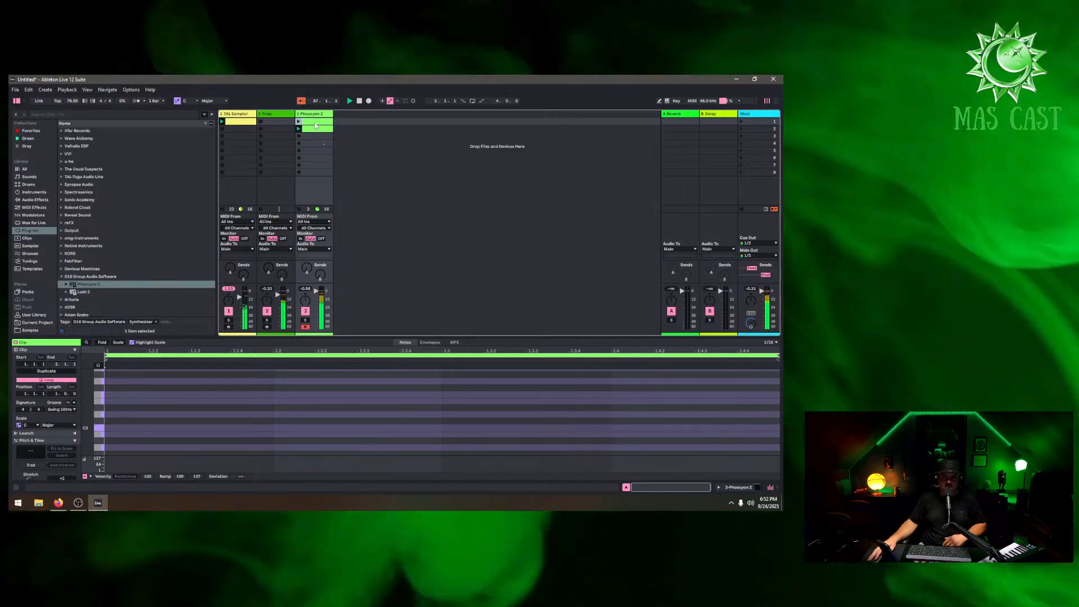
{"action": "right_click", "coordinate": [316, 125]}
{"action": "left_click", "coordinate": [328, 139]}
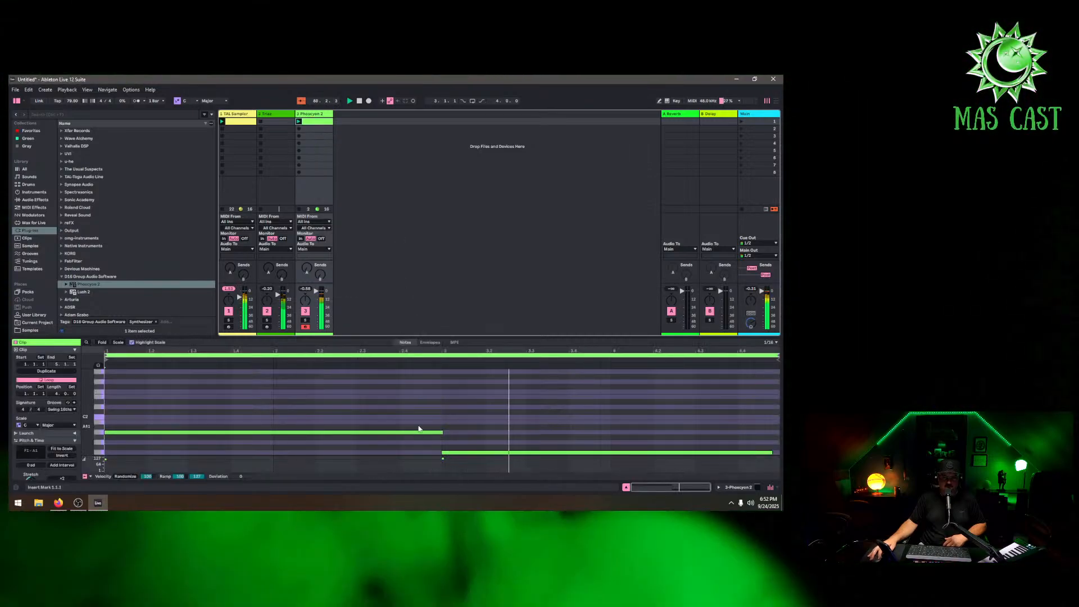
Reshape the captured notes: resize the A1 note, move the other note up to F1 and trim its end
{"action": "left_click", "coordinate": [418, 429]}
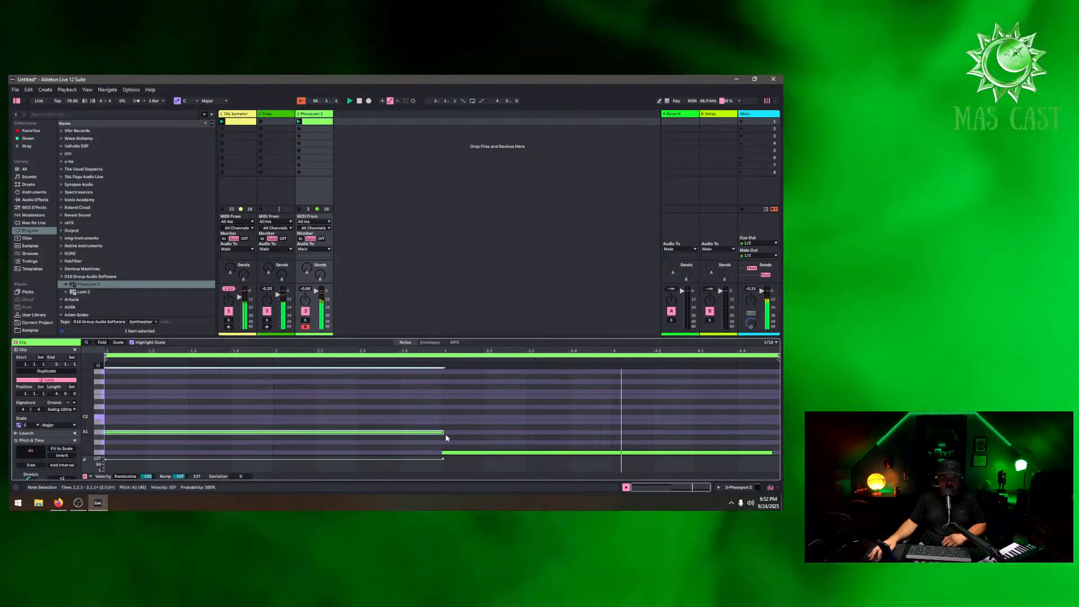
{"action": "left_click_drag", "start_coordinate": [444, 432], "coordinate": [271, 437]}
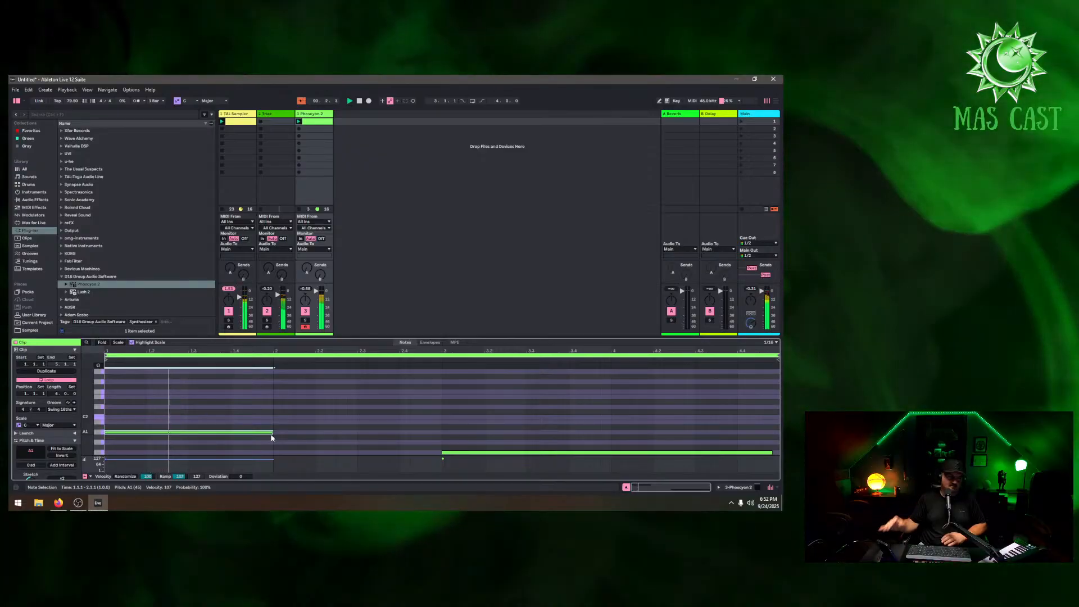
{"action": "left_click_drag", "start_coordinate": [272, 432], "coordinate": [363, 432]}
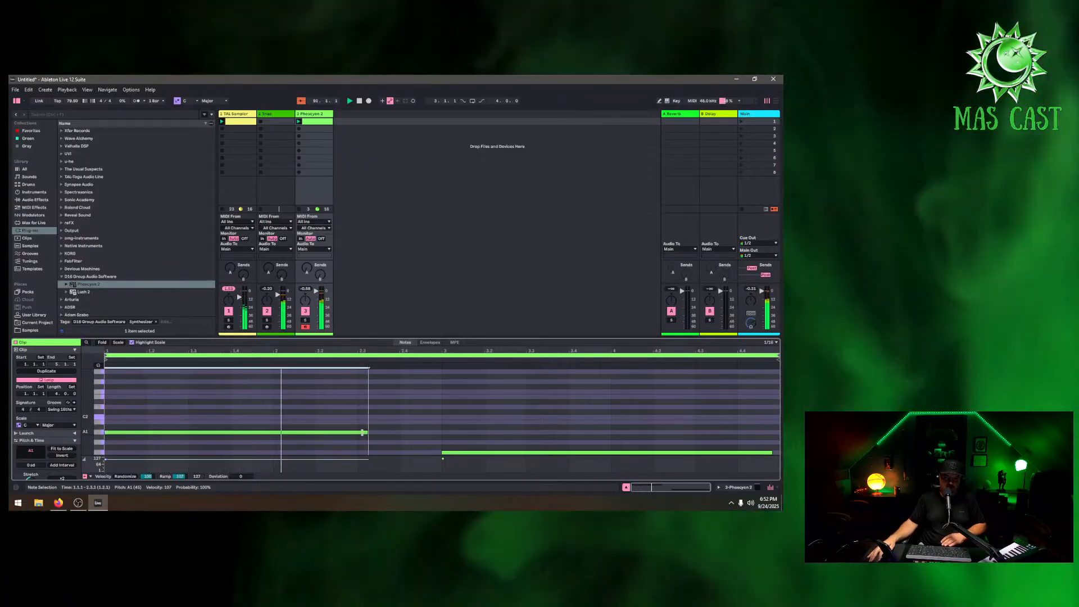
{"action": "left_click_drag", "start_coordinate": [441, 454], "coordinate": [322, 412]}
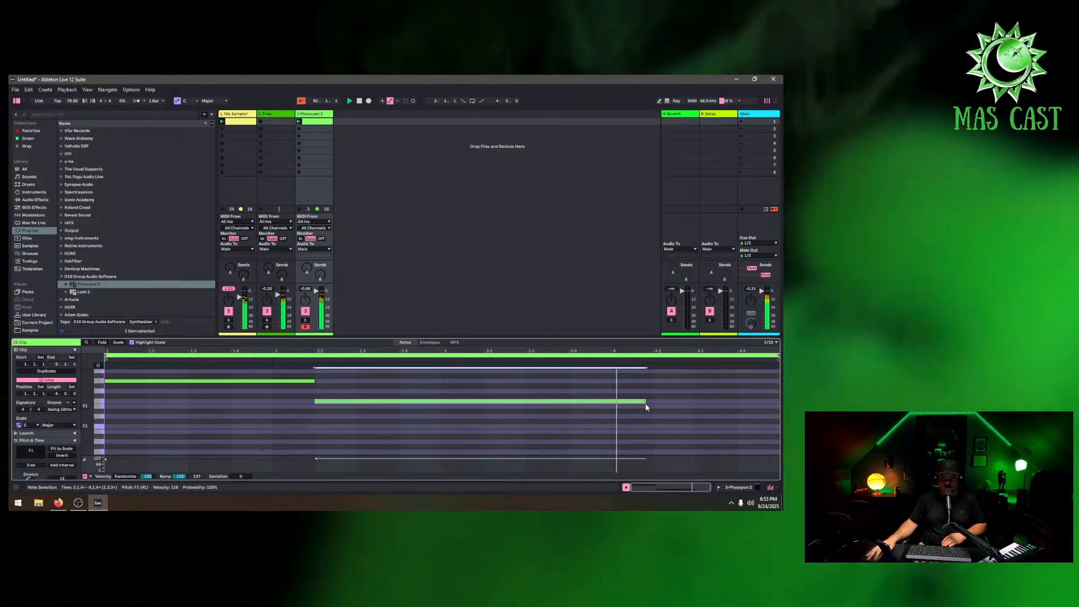
{"action": "left_click_drag", "start_coordinate": [646, 407], "coordinate": [611, 407]}
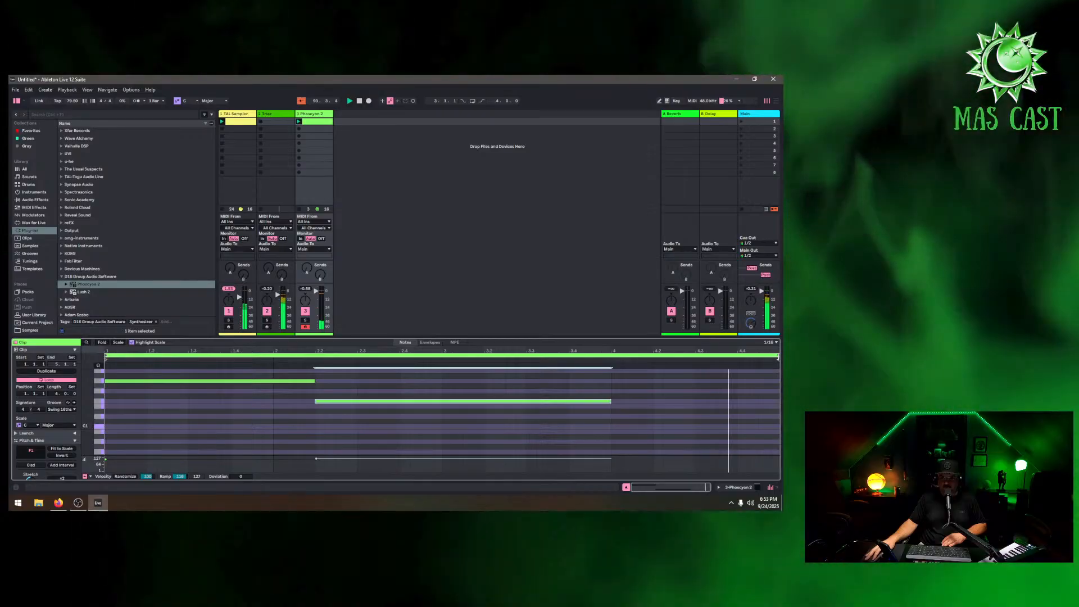
Shorten the Phoscyon clip's loop and adjust the two notes' lengths and start positions
{"action": "left_click", "coordinate": [779, 356]}
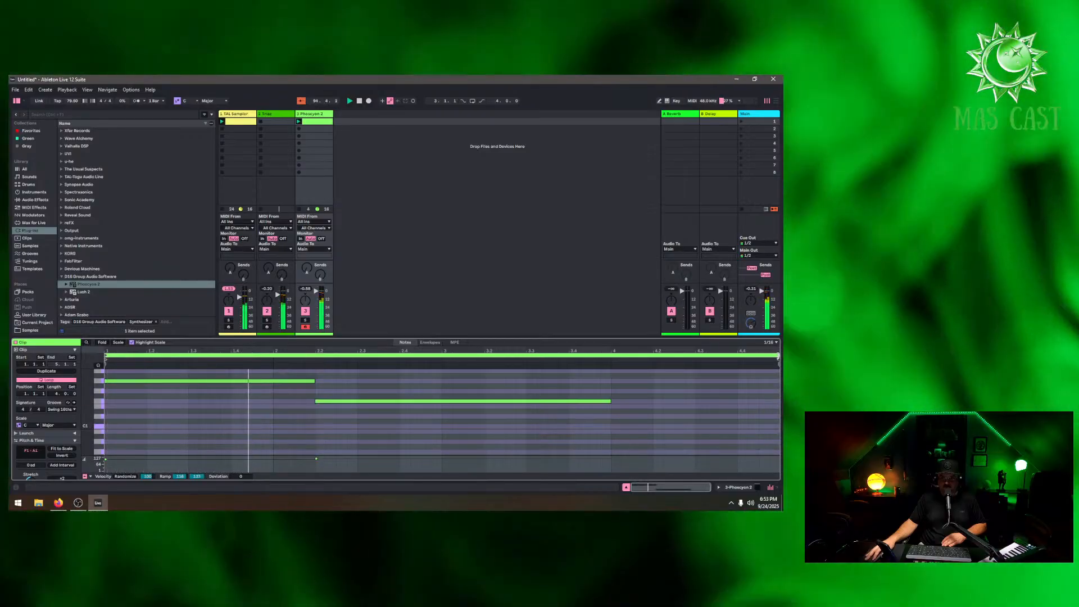
{"action": "left_click_drag", "start_coordinate": [778, 357], "coordinate": [640, 358]}
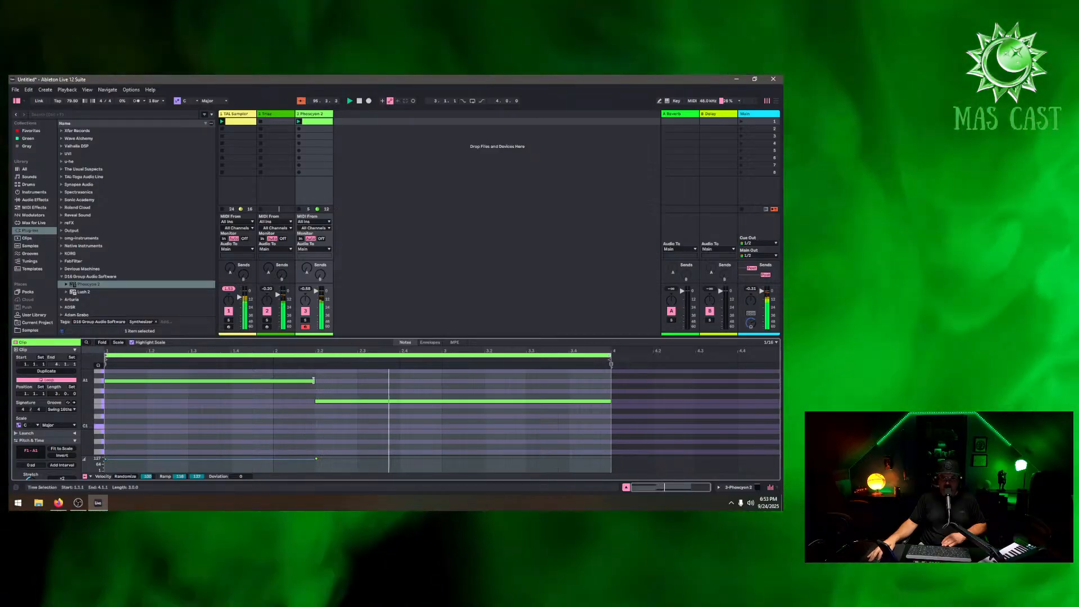
{"action": "left_click_drag", "start_coordinate": [315, 381], "coordinate": [302, 402]}
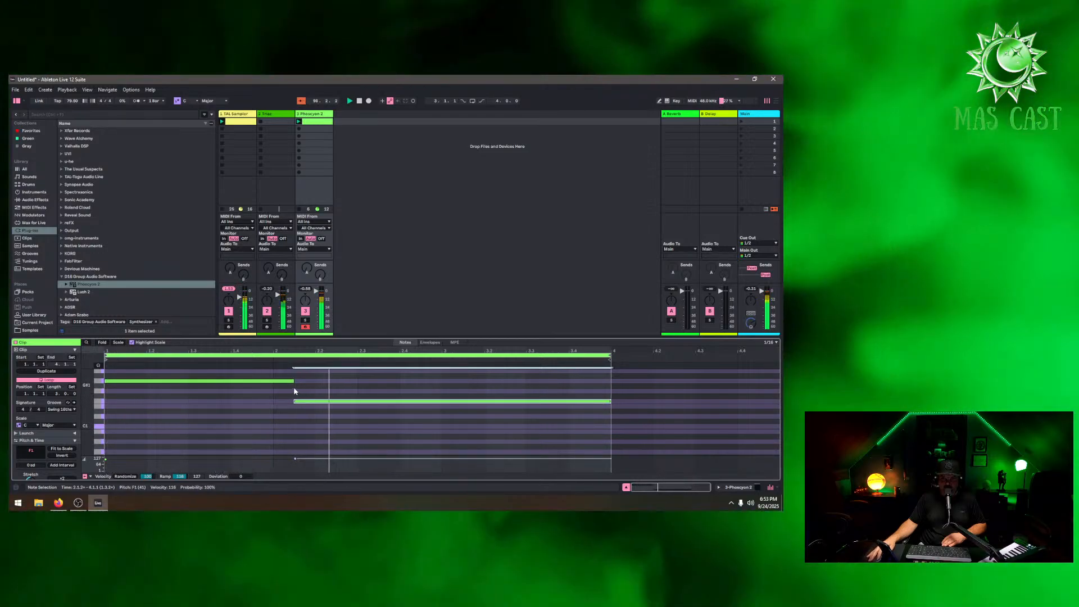
{"action": "left_click_drag", "start_coordinate": [294, 401], "coordinate": [342, 399]}
Shorten the TAL-Sampler clip's loop length
{"action": "left_click", "coordinate": [248, 122]}
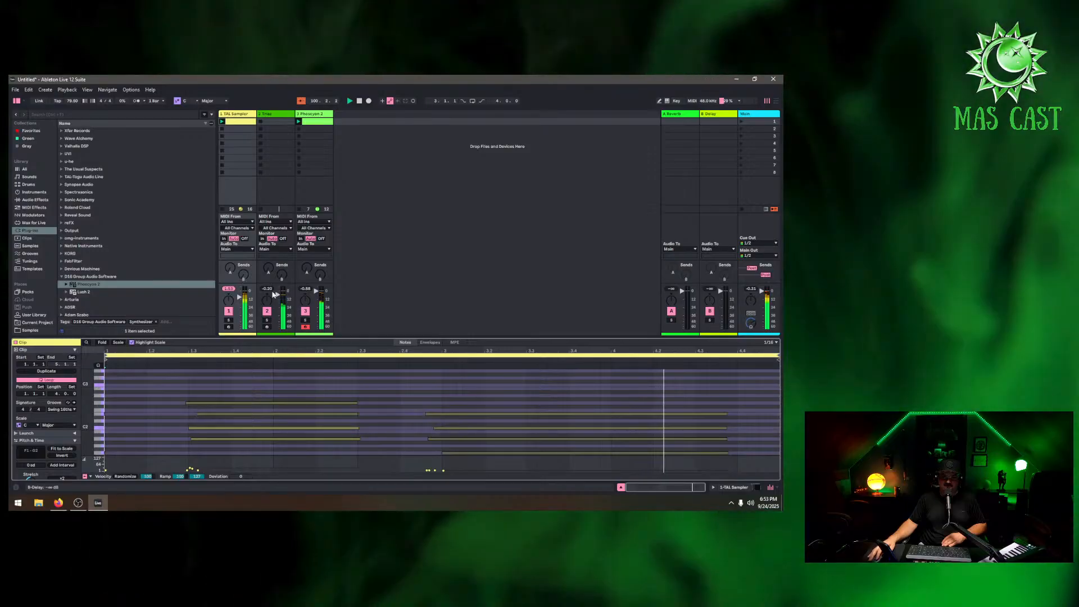
{"action": "left_click_drag", "start_coordinate": [363, 339], "coordinate": [383, 222]}
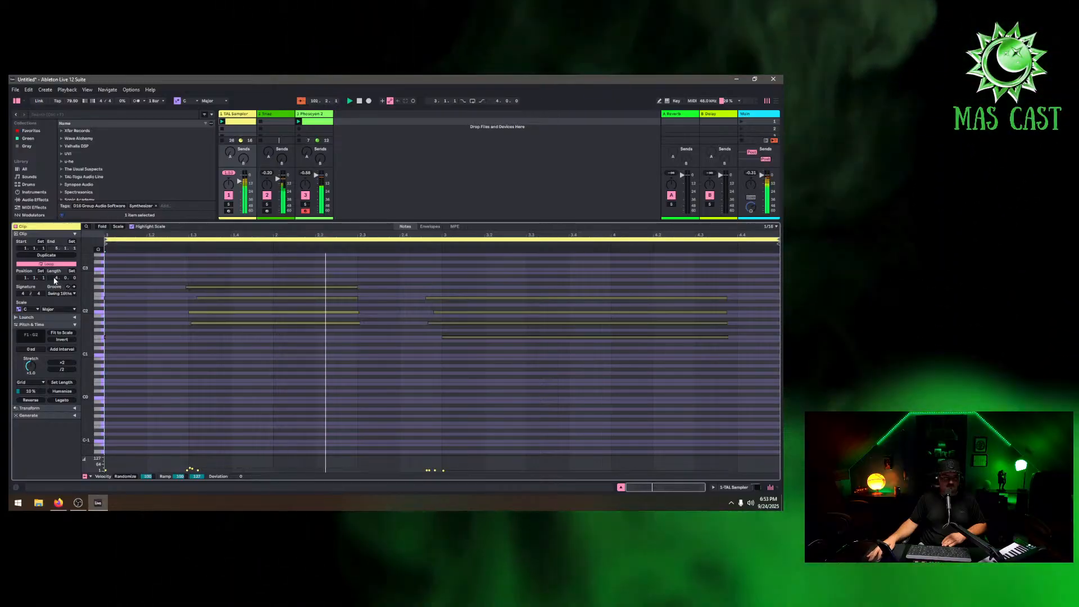
{"action": "left_click_drag", "start_coordinate": [55, 278], "coordinate": [55, 272]}
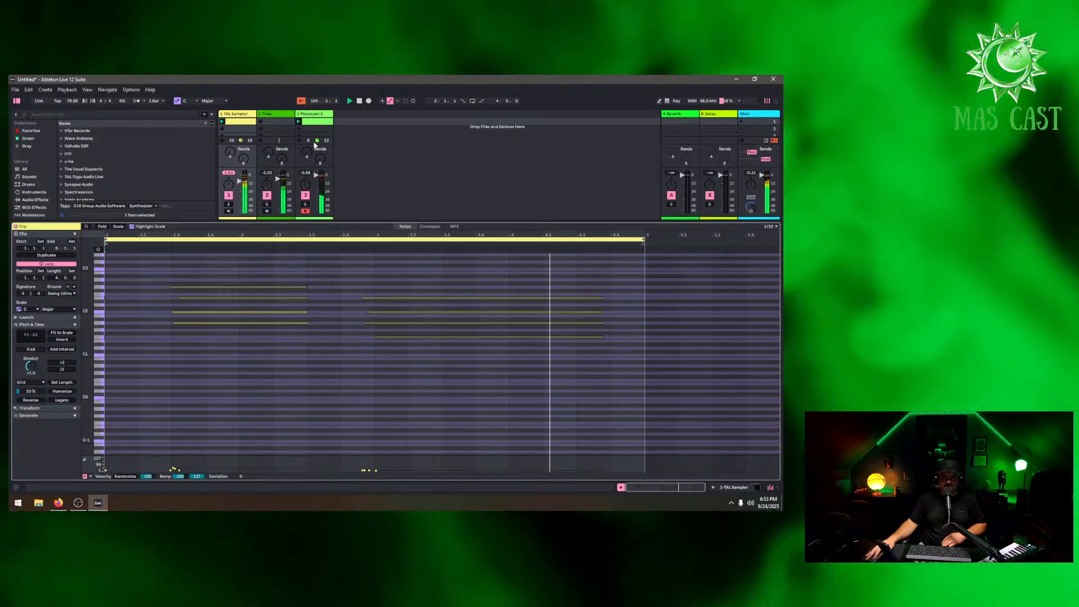
Extend the Phoscyon clip's loop to four bars and delete the F1 note
{"action": "left_click", "coordinate": [309, 128]}
{"action": "left_click", "coordinate": [309, 122]}
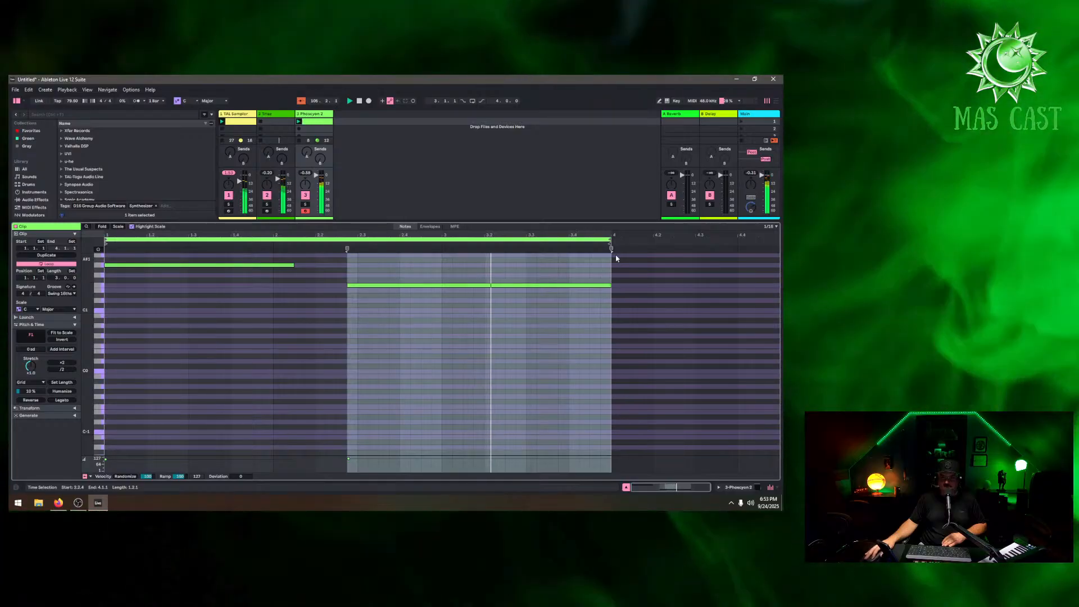
{"action": "mouse_move", "coordinate": [612, 249]}
{"action": "left_mouse_down"}
{"action": "mouse_move", "coordinate": [769, 250]}
{"action": "mouse_move", "coordinate": [775, 276]}
{"action": "left_mouse_up"}
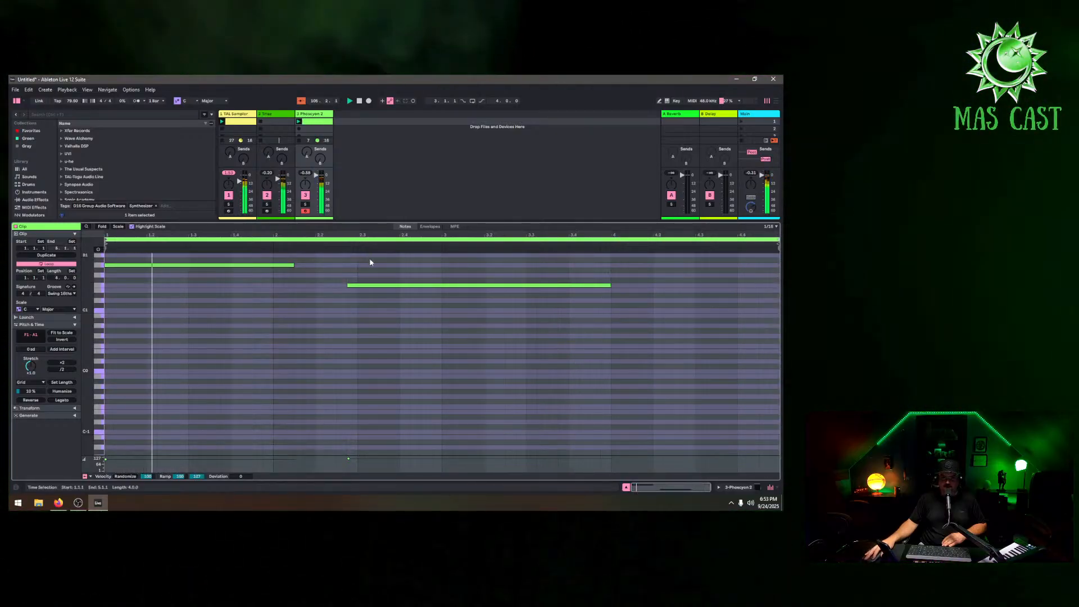
{"action": "key", "text": "Delete"}
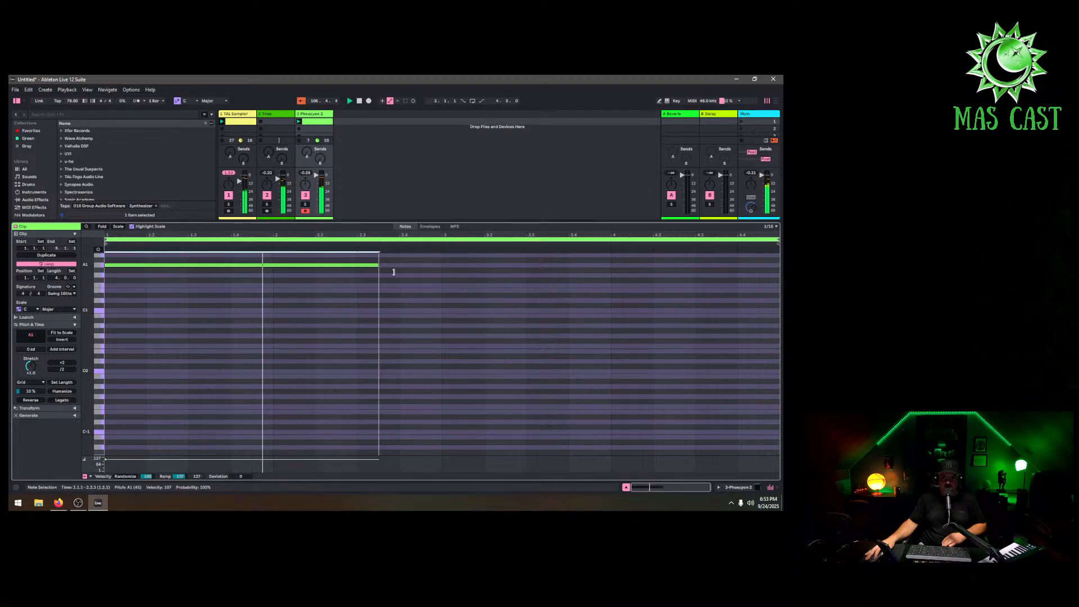
Lengthen the A1 note and draw a new F1 note after it, stretching it to about one bar
{"action": "left_click_drag", "start_coordinate": [394, 272], "coordinate": [451, 274]}
{"action": "left_click", "coordinate": [454, 287]}
{"action": "double_click", "coordinate": [446, 286]}
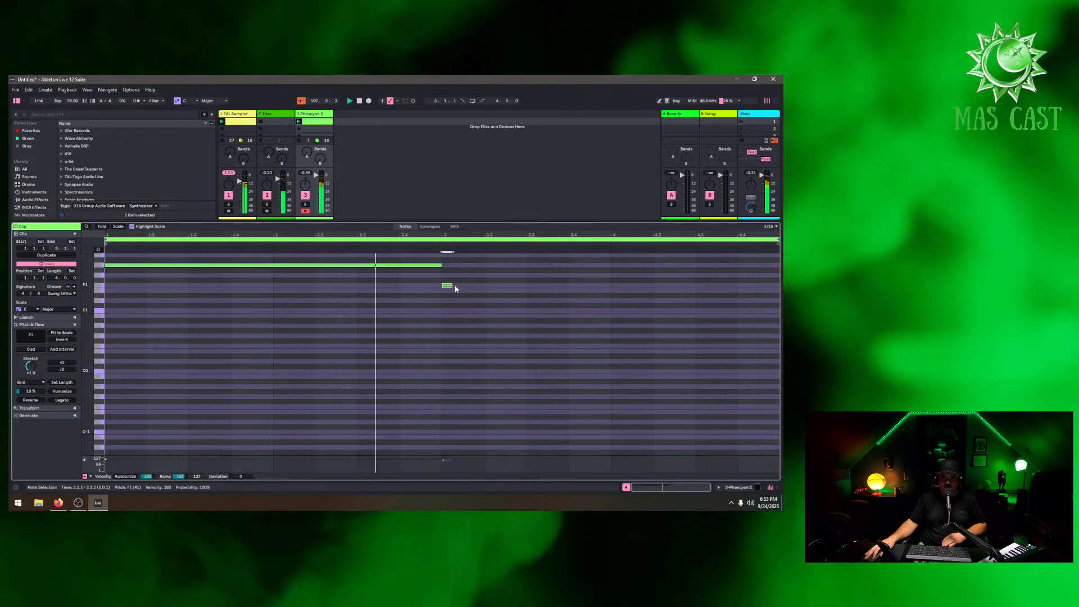
{"action": "left_click_drag", "start_coordinate": [453, 285], "coordinate": [652, 286]}
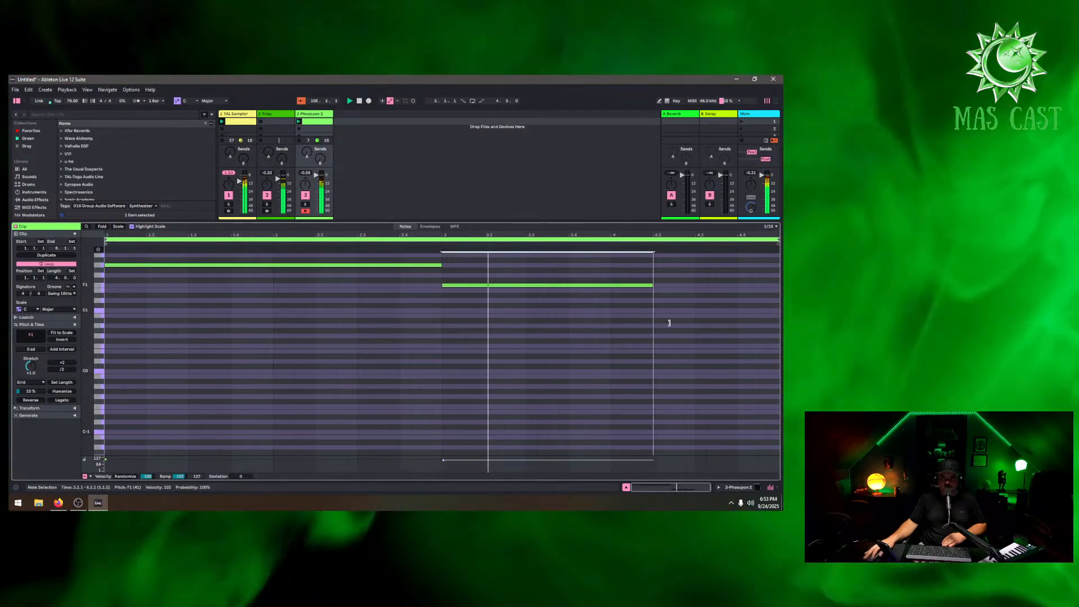
Extend the new F1 note to the end of the loop, then briefly open and close the Phoscyon 2 plugin window
{"action": "left_click_drag", "start_coordinate": [669, 322], "coordinate": [778, 318]}
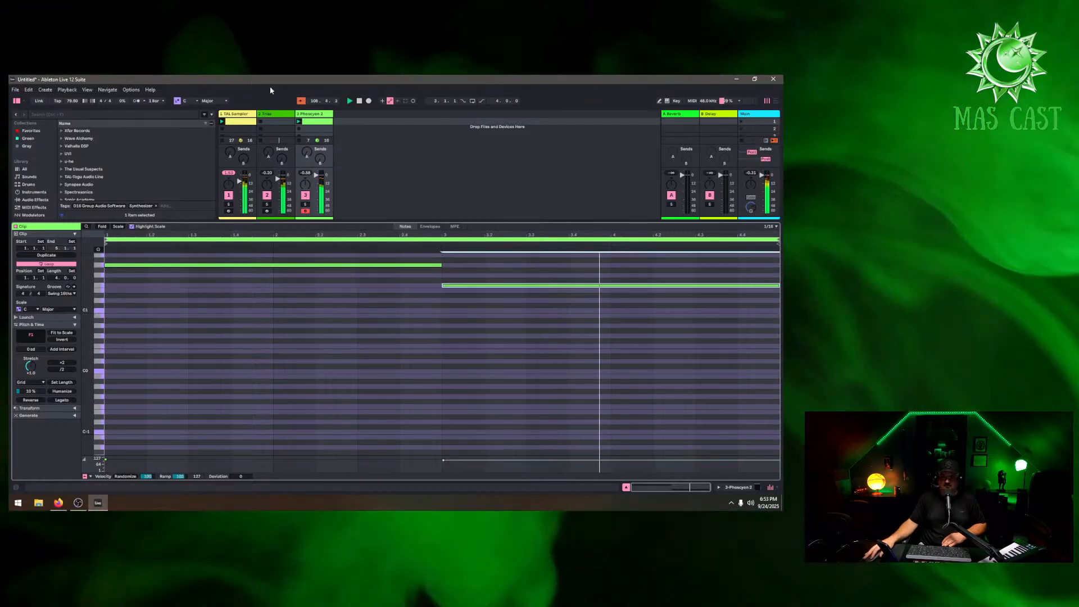
{"action": "double_click", "coordinate": [314, 114]}
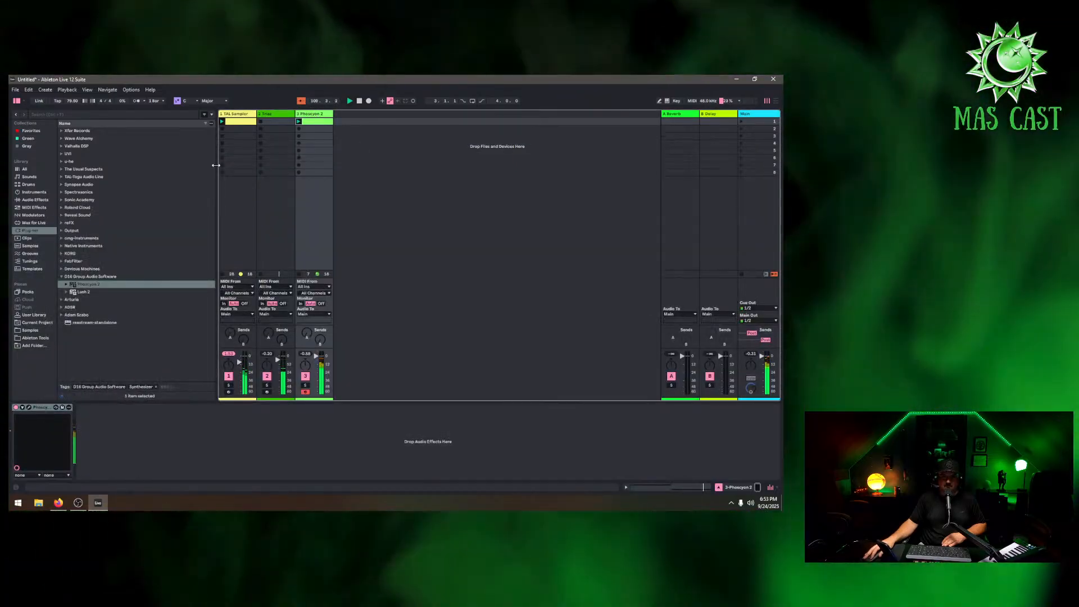
{"action": "left_click", "coordinate": [29, 407]}
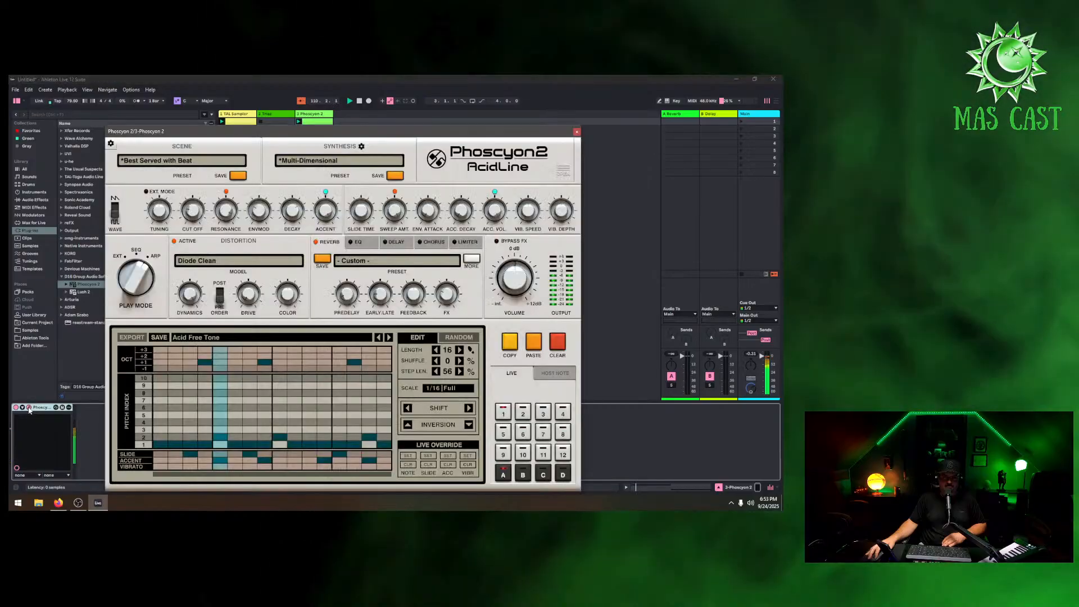
{"action": "left_click", "coordinate": [577, 132]}
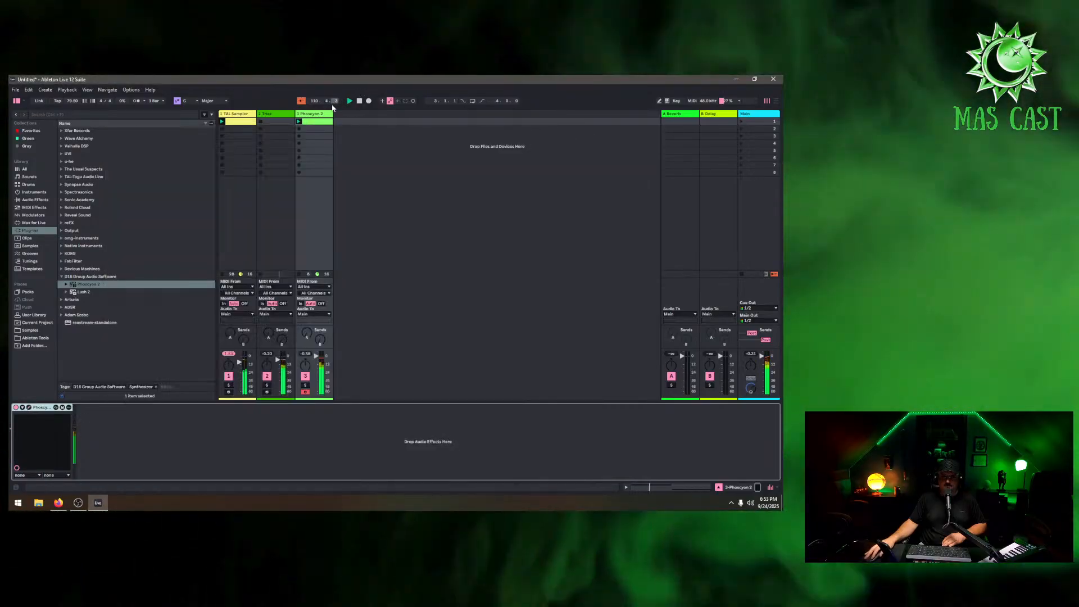
Try shortening the A1 and F1 notes in the Phoscyon clip, then restore both to their previous lengths
{"action": "double_click", "coordinate": [323, 121]}
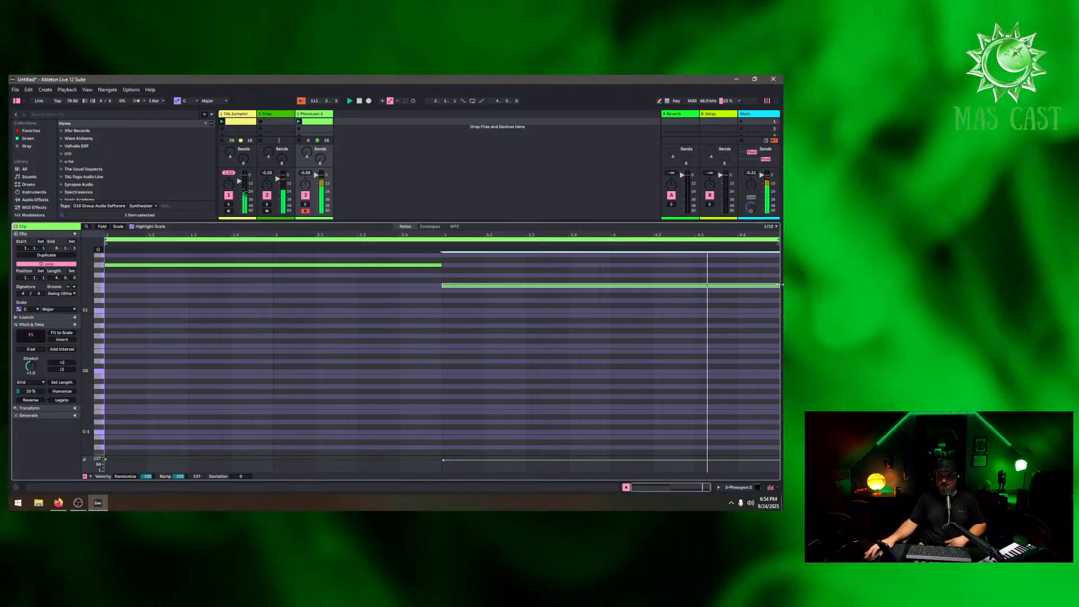
{"action": "left_click_drag", "start_coordinate": [778, 284], "coordinate": [722, 287]}
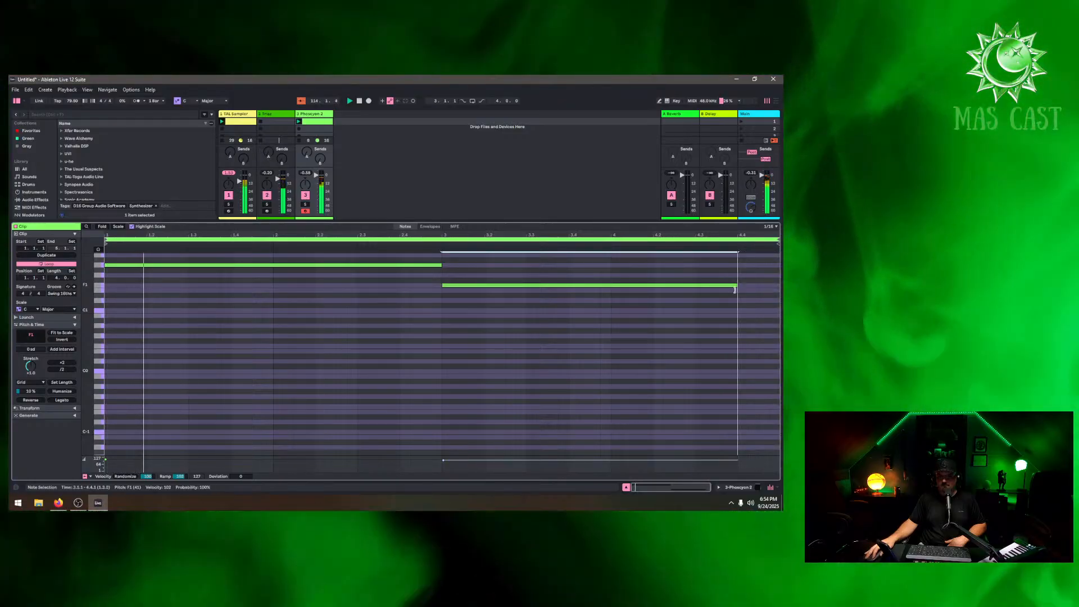
{"action": "left_click_drag", "start_coordinate": [440, 264], "coordinate": [401, 265]}
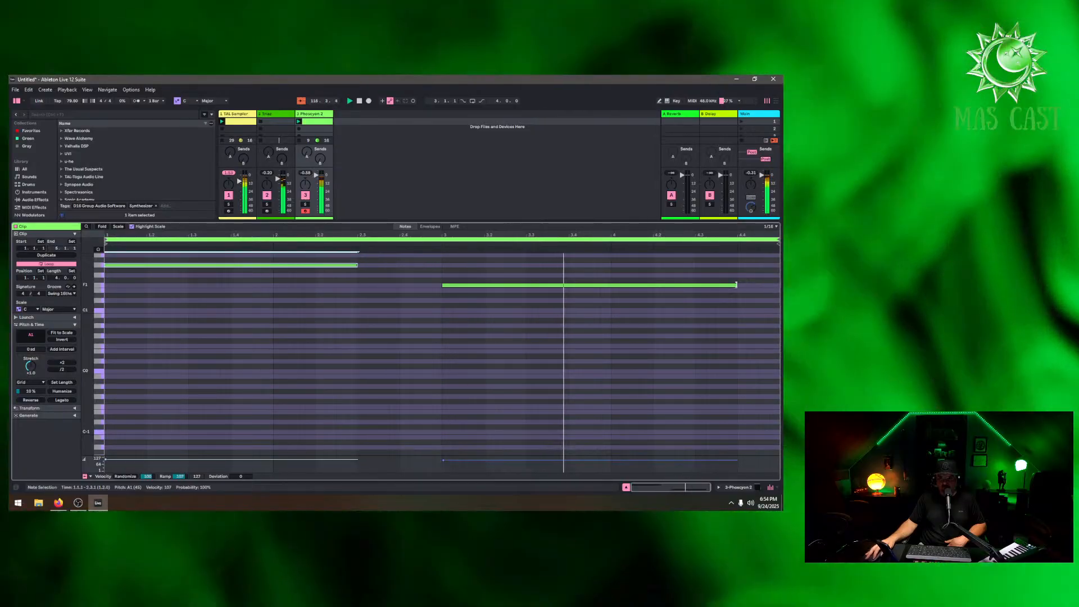
{"action": "left_click_drag", "start_coordinate": [736, 286], "coordinate": [769, 290]}
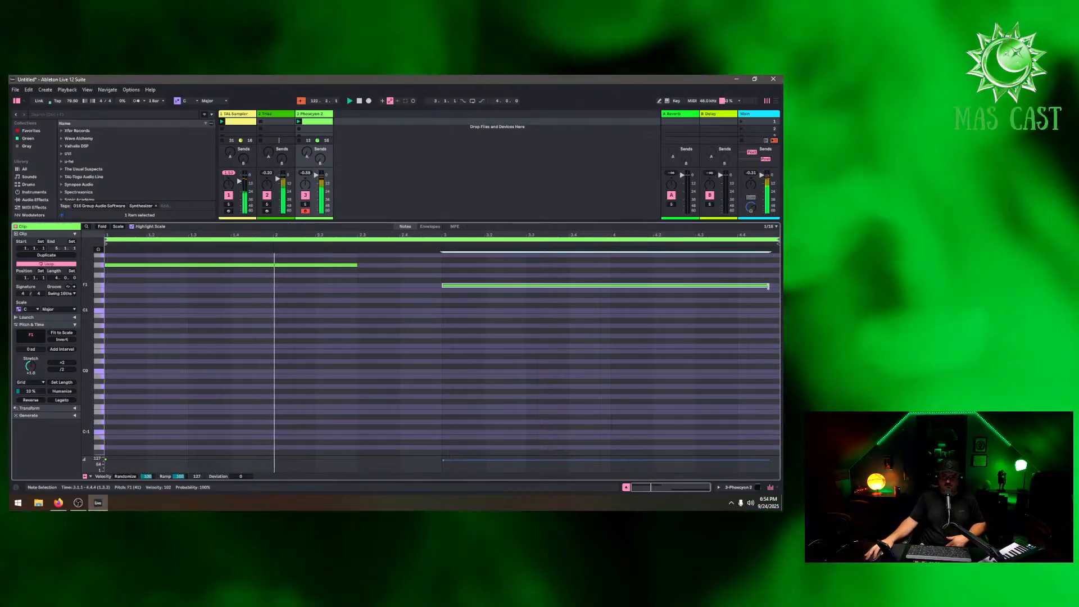
{"action": "left_click_drag", "start_coordinate": [768, 286], "coordinate": [780, 288]}
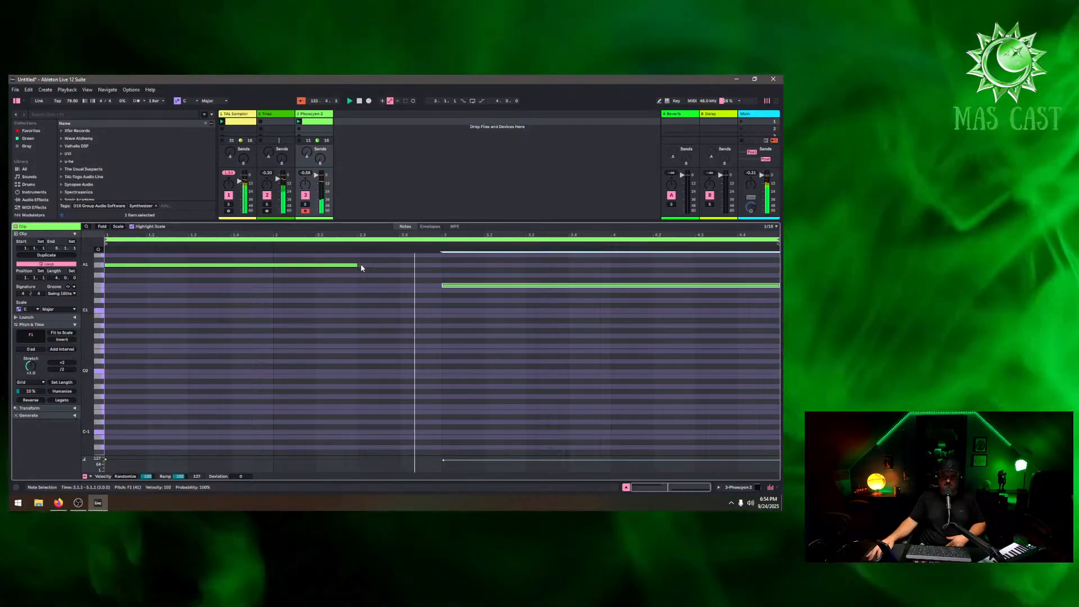
{"action": "left_click", "coordinate": [357, 265]}
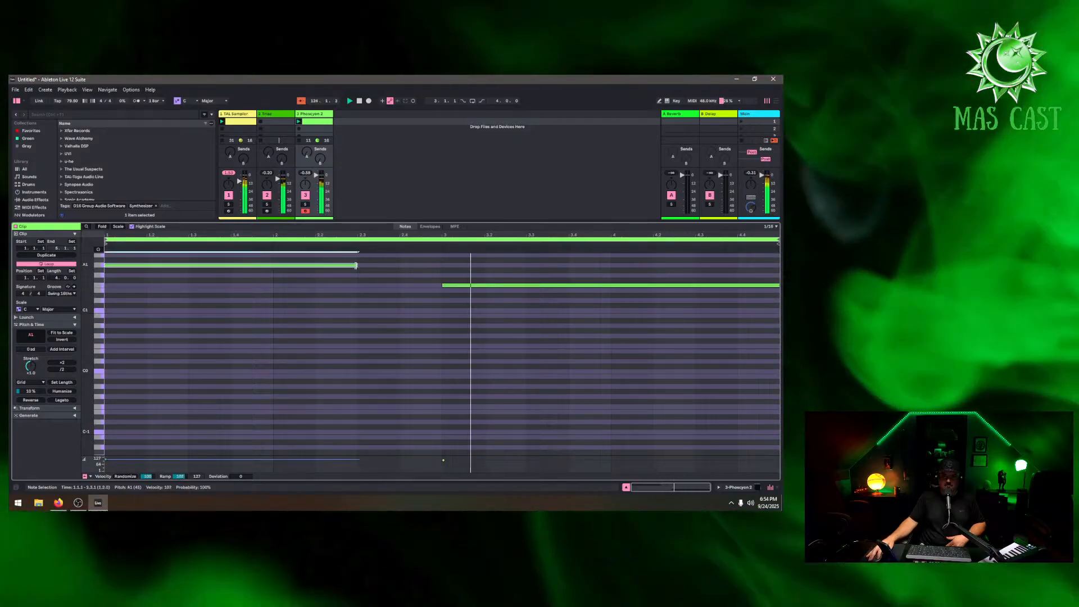
{"action": "left_click_drag", "start_coordinate": [356, 267], "coordinate": [442, 267]}
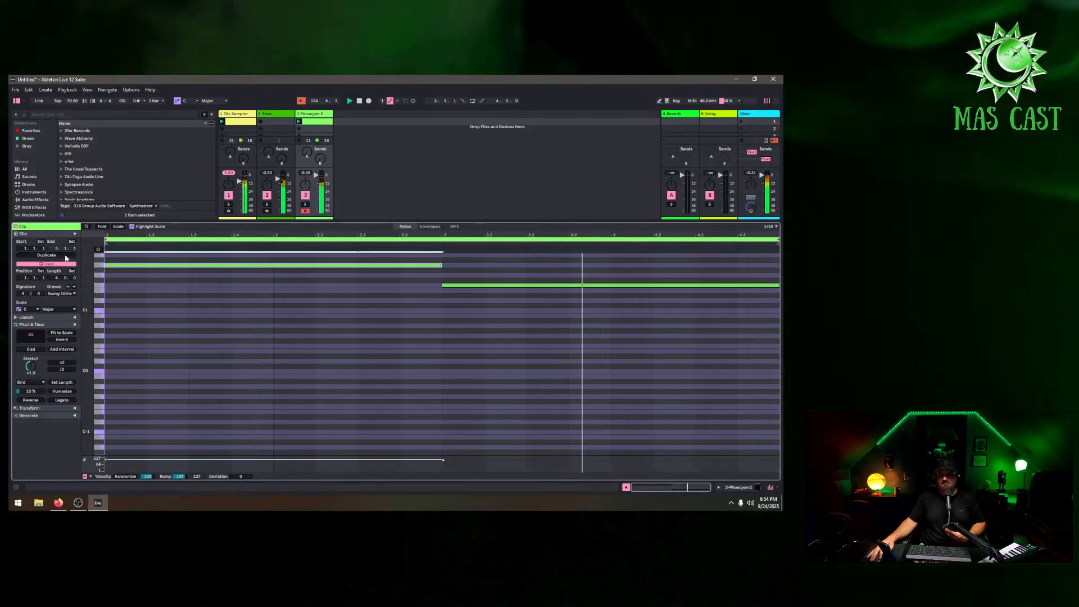
Duplicate the Phoscyon clip's loop twice to 16 bars and vary the lengths of some later A1 and F1 notes
{"action": "left_click", "coordinate": [47, 255]}
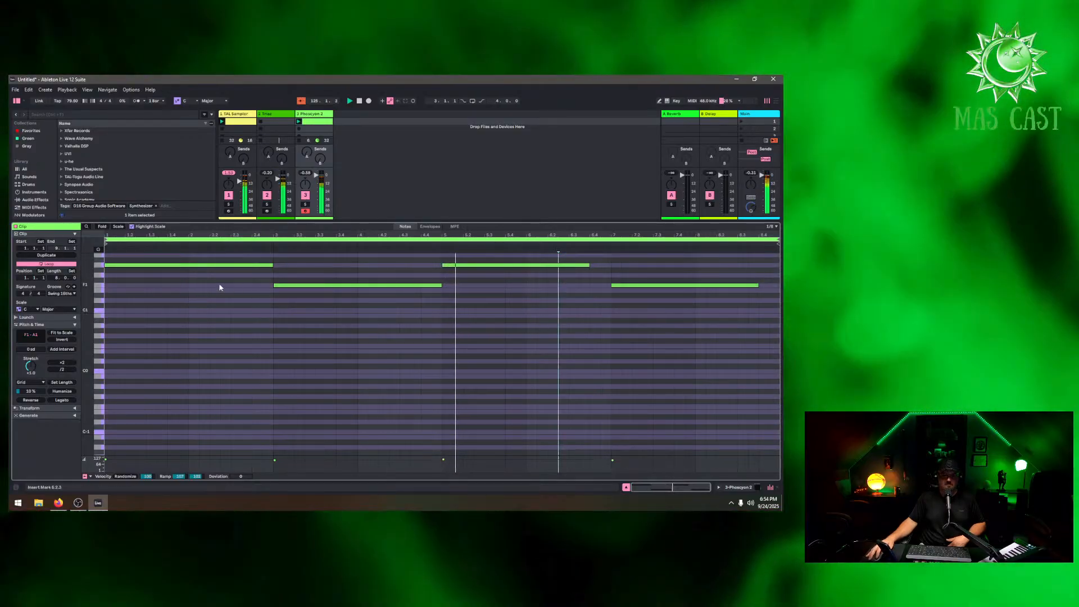
{"action": "left_click", "coordinate": [62, 256]}
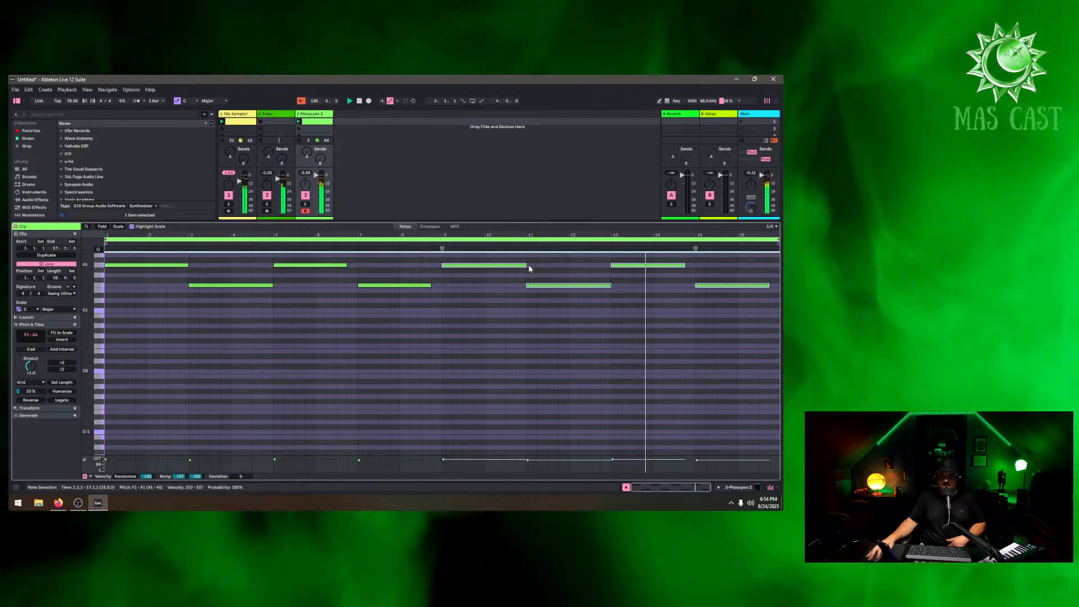
{"action": "left_click_drag", "start_coordinate": [526, 265], "coordinate": [515, 267]}
{"action": "left_click_drag", "start_coordinate": [599, 286], "coordinate": [613, 288]}
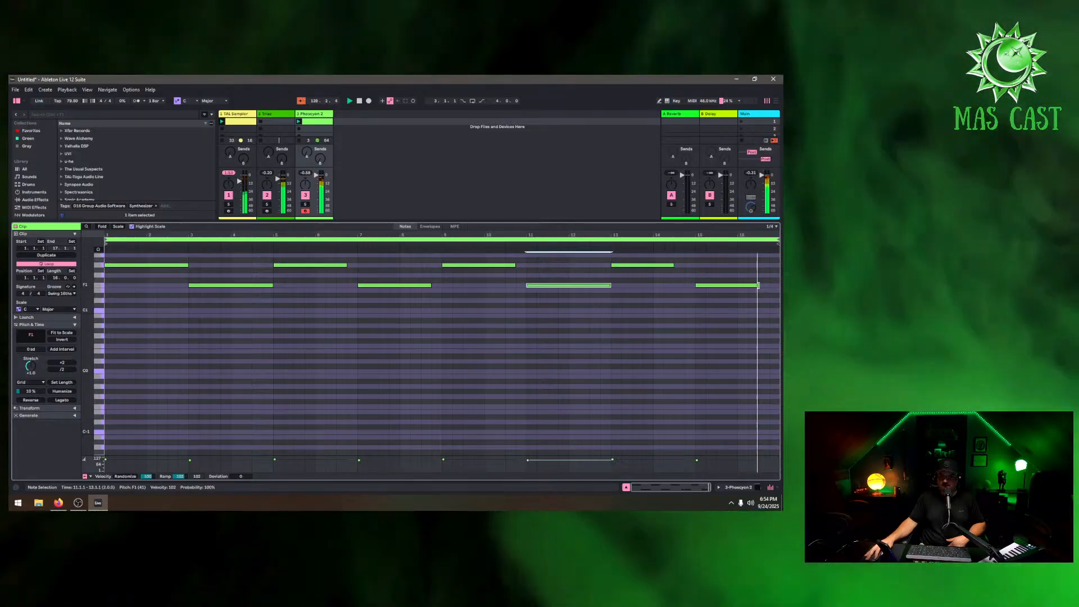
{"action": "left_click_drag", "start_coordinate": [758, 285], "coordinate": [771, 289]}
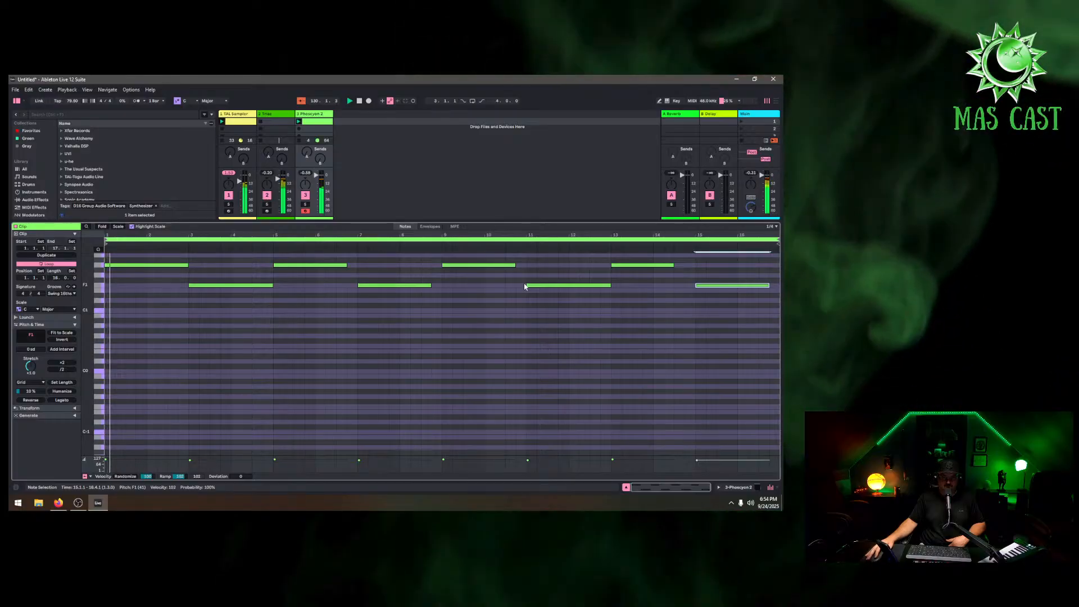
Open the Phoscyon 2 plugin window and raise its Cut Off knob
{"action": "key", "text": "shift+Tab"}
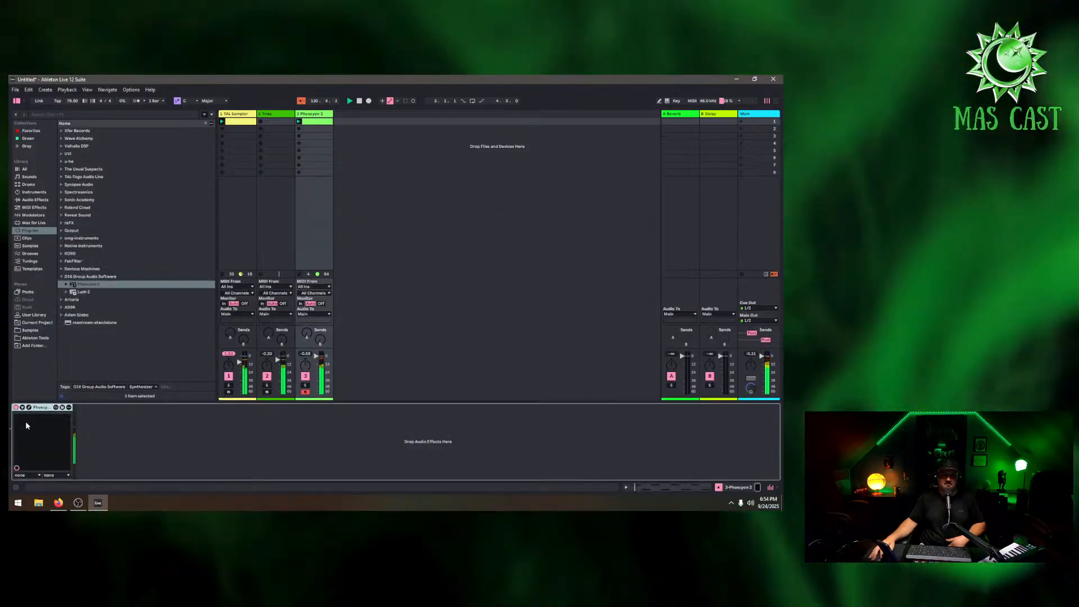
{"action": "left_click", "coordinate": [29, 407]}
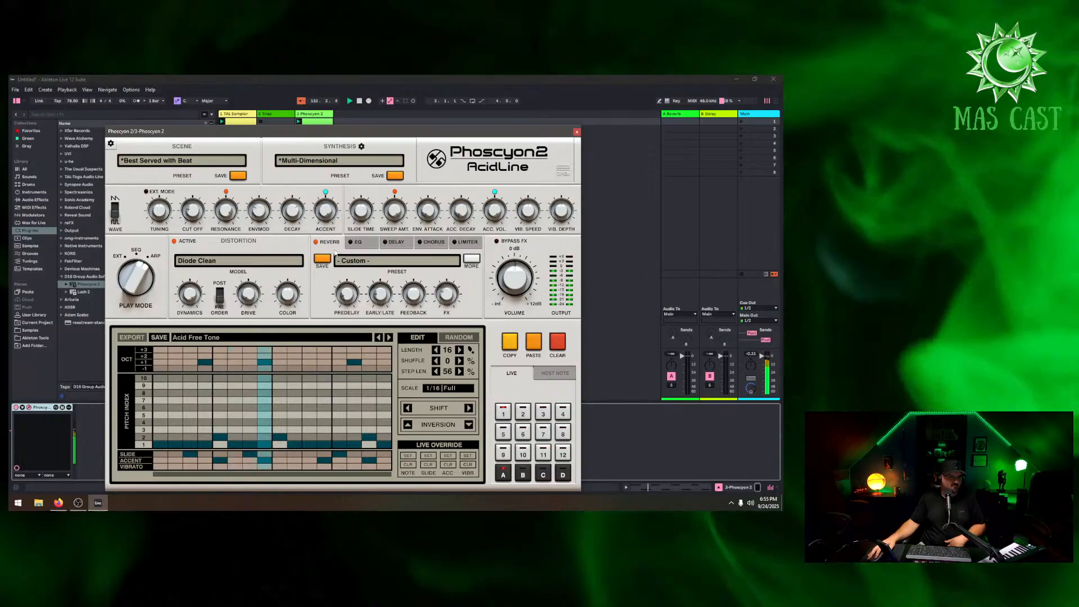
{"action": "left_click_drag", "start_coordinate": [193, 210], "coordinate": [202, 158]}
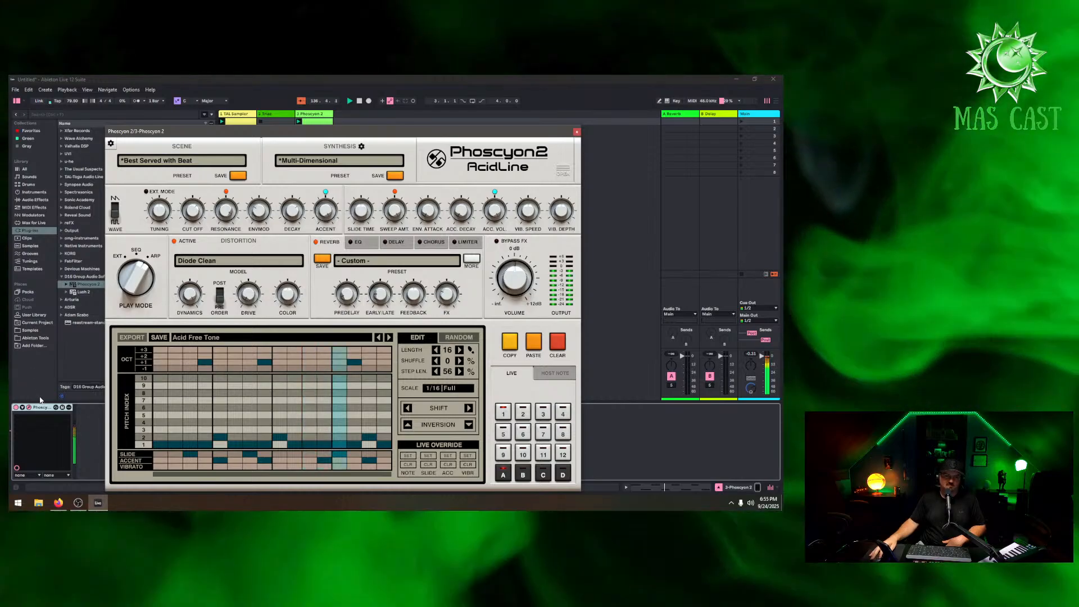
Add an LFO from the Modulators browser to the Phoscyon 2 track's device chain
{"action": "left_click", "coordinate": [34, 215]}
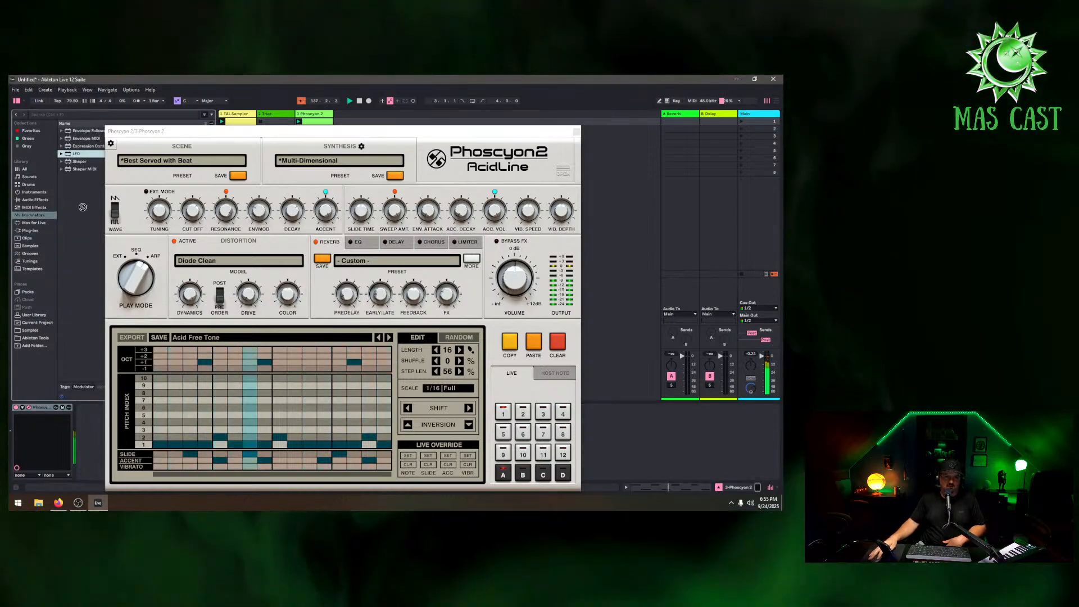
{"action": "left_click_drag", "start_coordinate": [83, 207], "coordinate": [33, 416]}
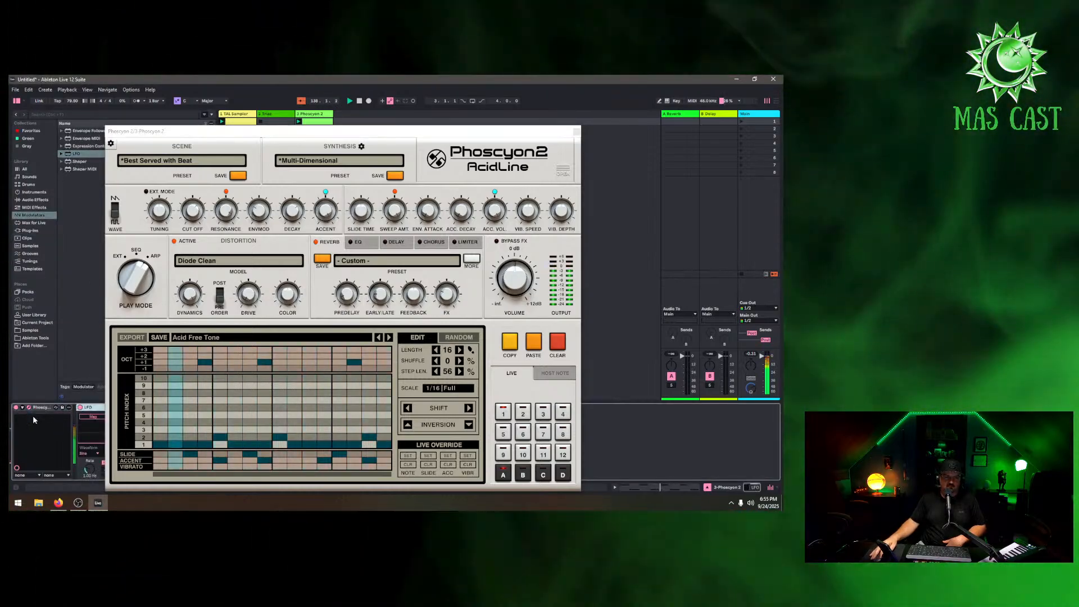
{"action": "left_click", "coordinate": [576, 132]}
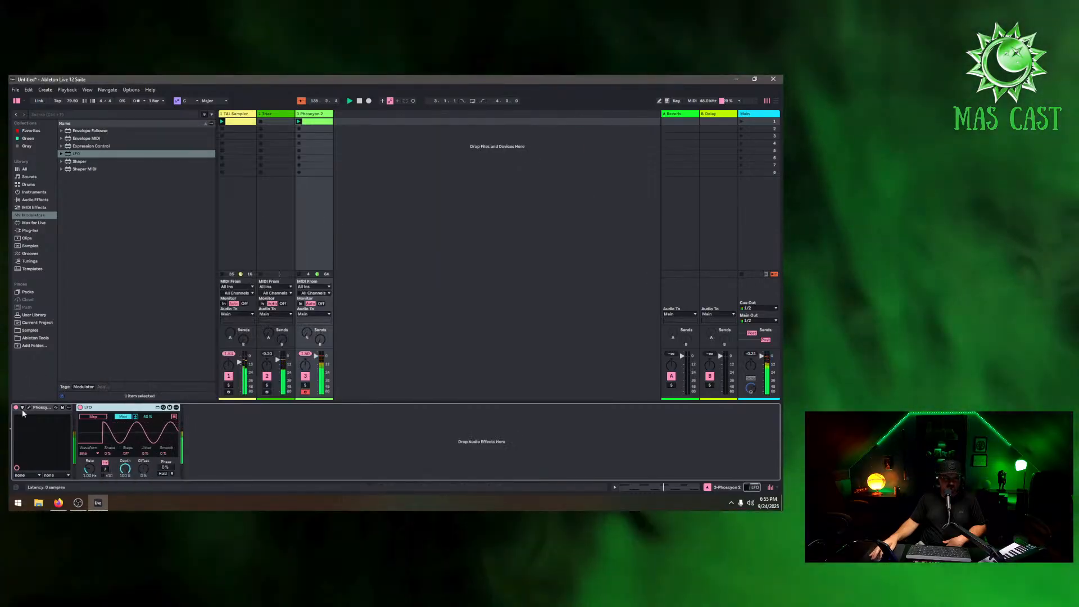
Configure the Phoscyon 2 device to expose its Cutoff parameter
{"action": "left_click", "coordinate": [23, 407]}
{"action": "left_click", "coordinate": [82, 408]}
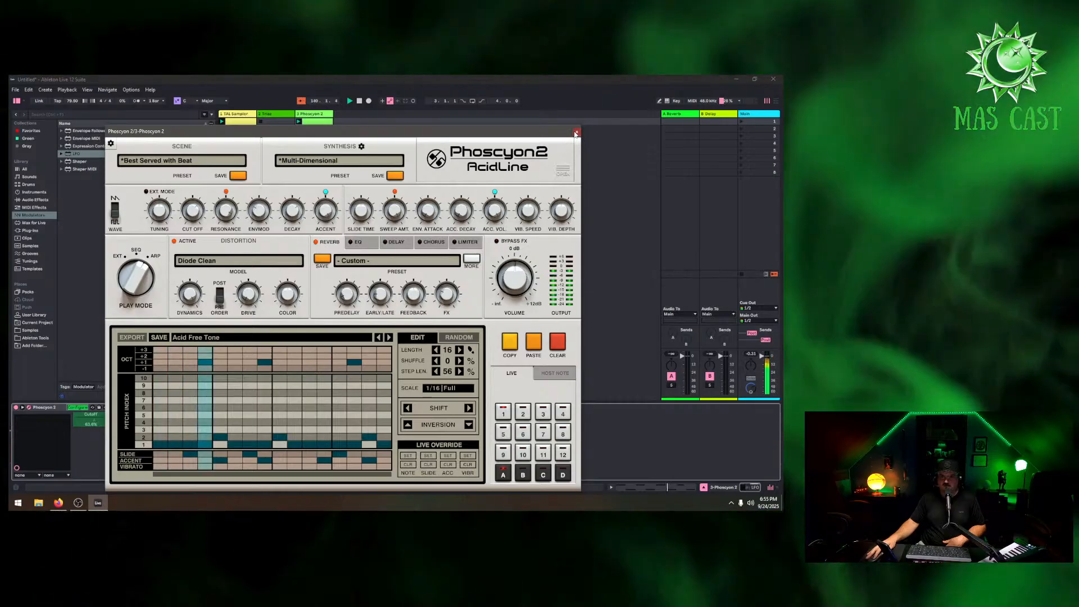
{"action": "left_click", "coordinate": [576, 132]}
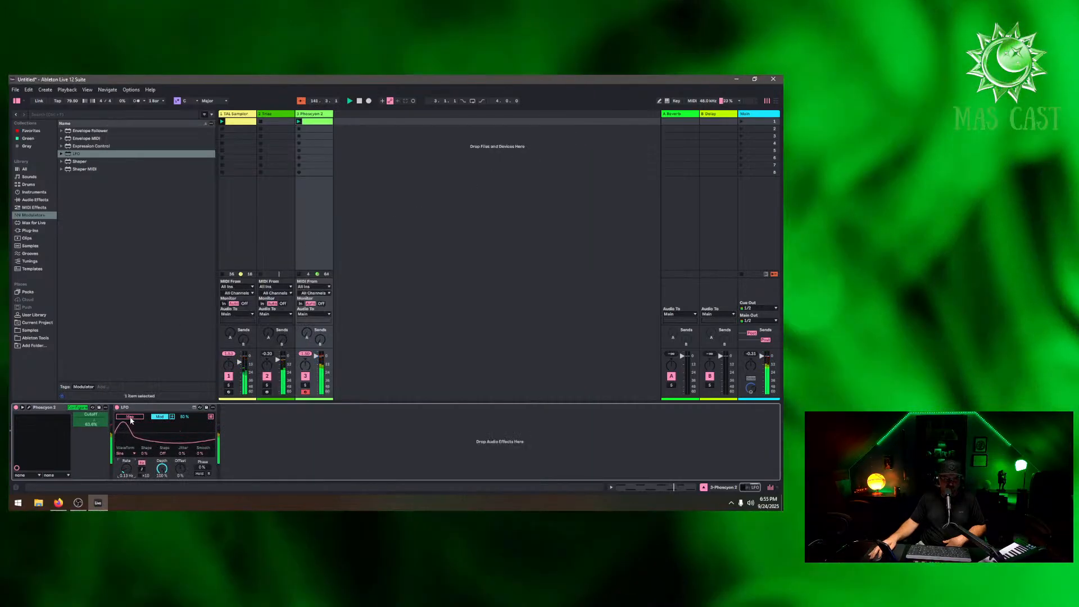
Map the LFO to the Phoscyon's Cutoff parameter and lower the LFO rate
{"action": "left_click", "coordinate": [129, 417]}
{"action": "left_click", "coordinate": [90, 419]}
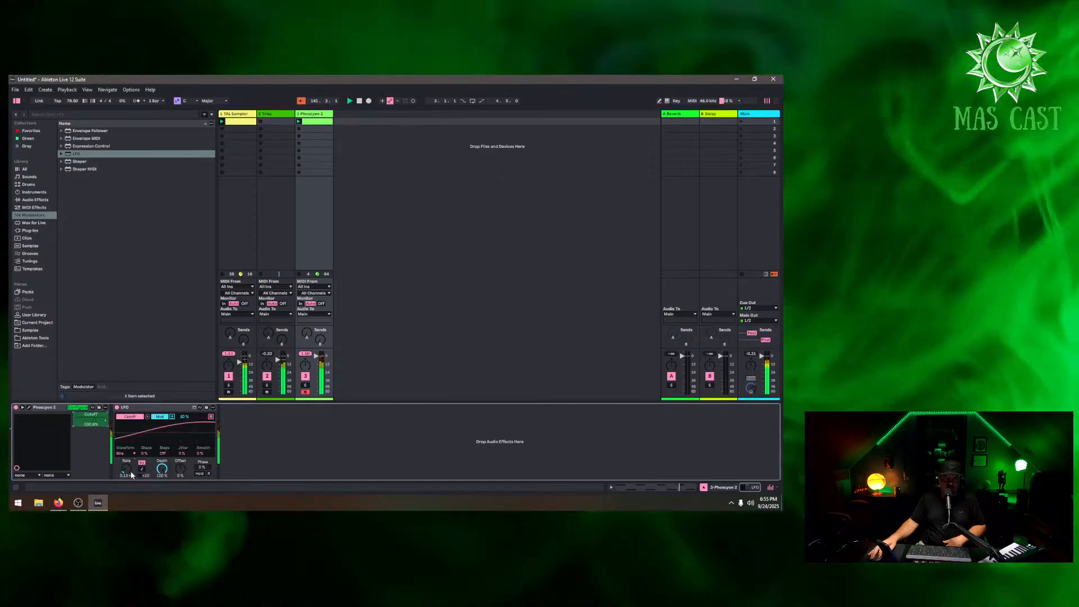
{"action": "left_click_drag", "start_coordinate": [129, 469], "coordinate": [129, 473]}
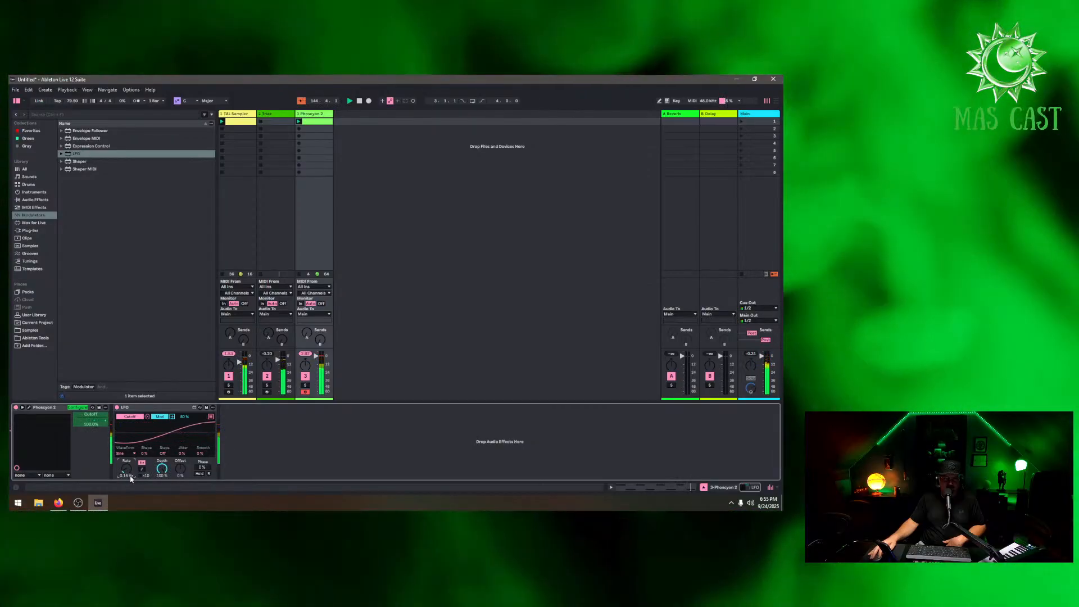
{"action": "left_click_drag", "start_coordinate": [131, 478], "coordinate": [130, 483]}
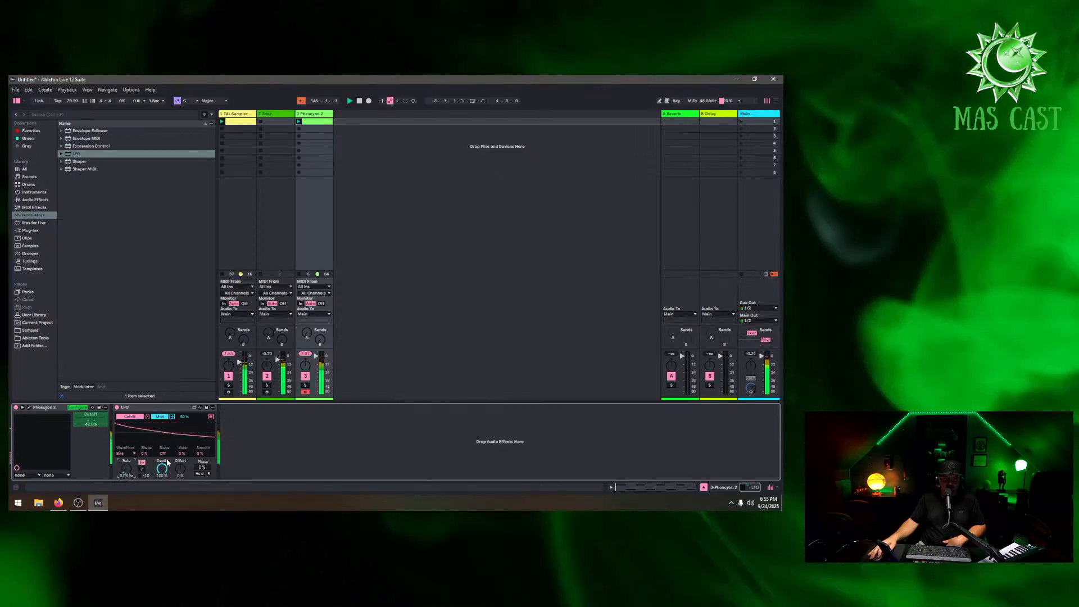
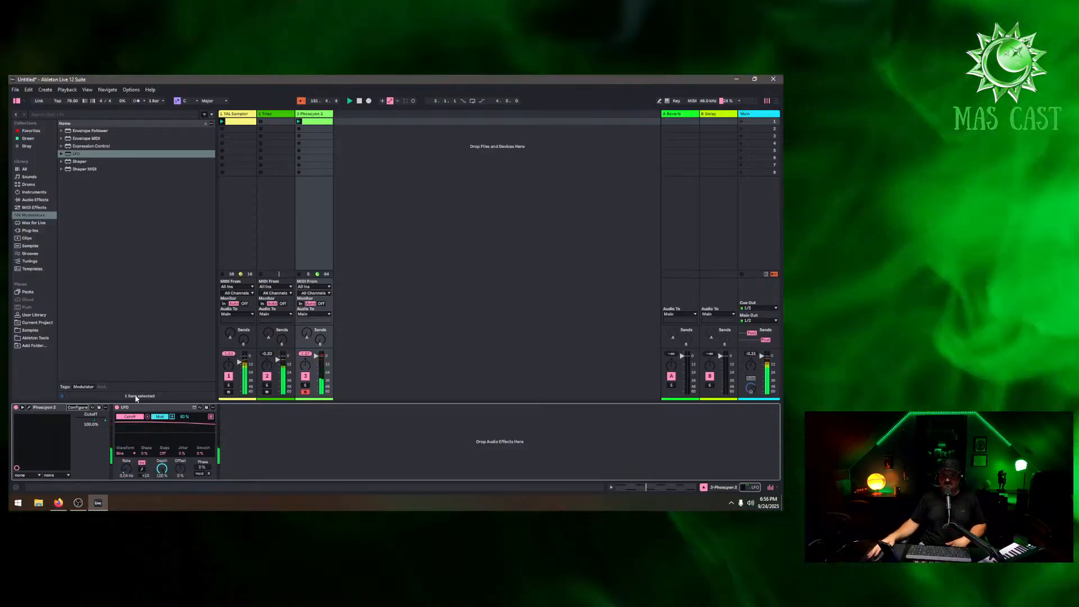
Add another TAL-Sampler instrument on a new fourth track from the Plug-ins browser
{"action": "left_click", "coordinate": [281, 118]}
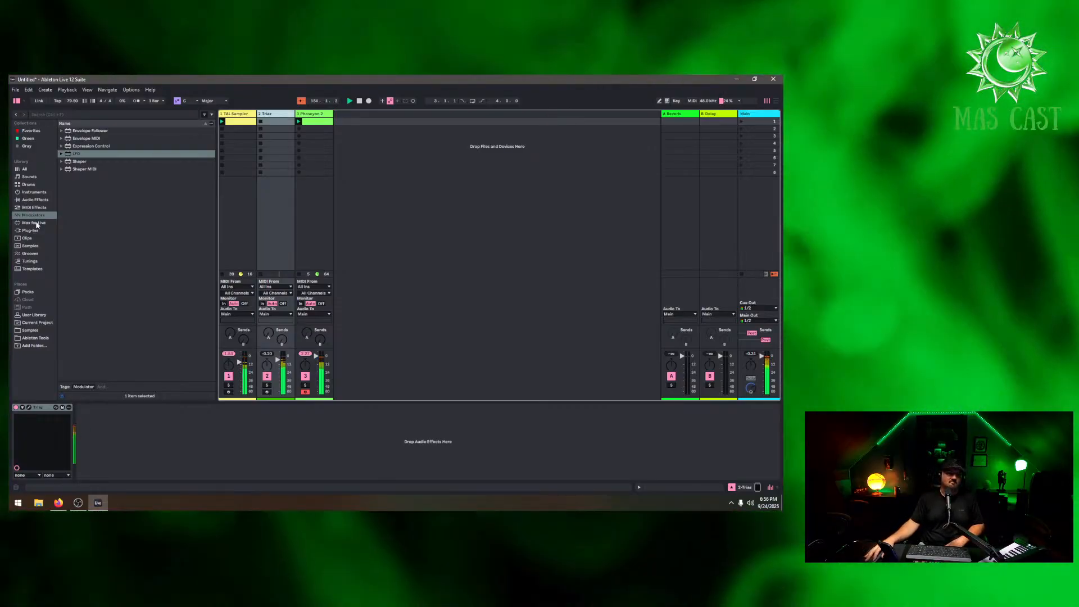
{"action": "left_click", "coordinate": [34, 222]}
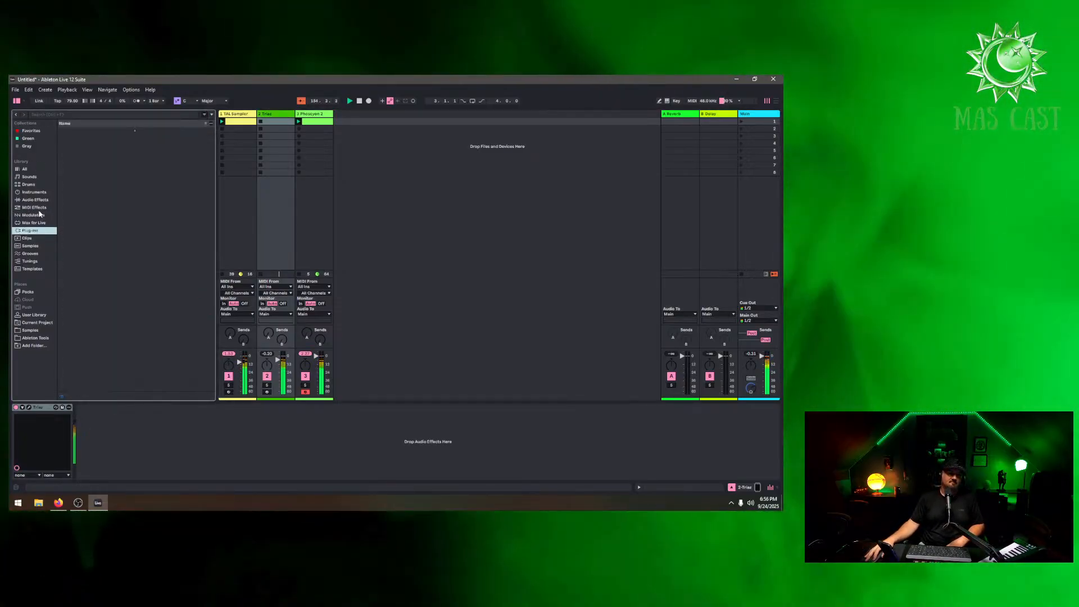
{"action": "left_click", "coordinate": [35, 200]}
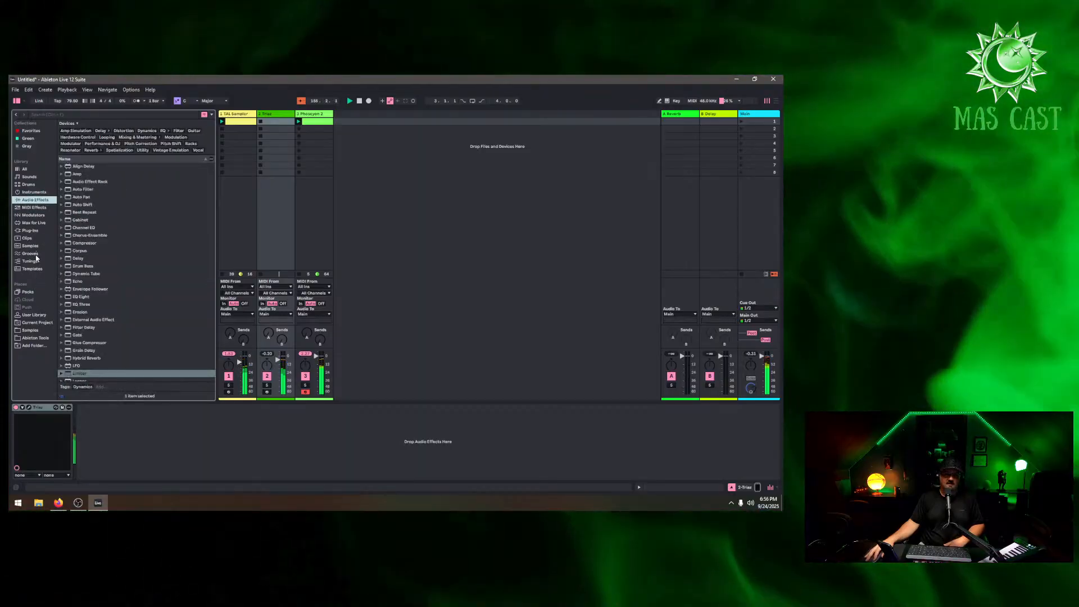
{"action": "left_click", "coordinate": [34, 231]}
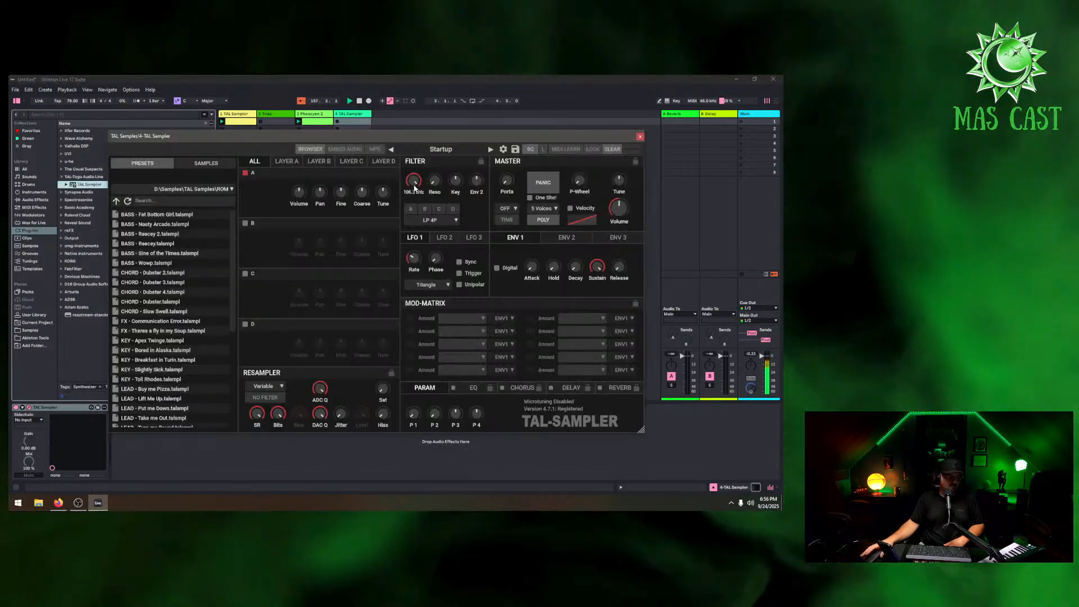
Audition FX and lead presets in the new TAL-Sampler, ending on LEAD - Buy me Pizza, and close its window
{"action": "scroll", "coordinate": [169, 308], "scroll_direction": "down", "scroll_amount": 4}
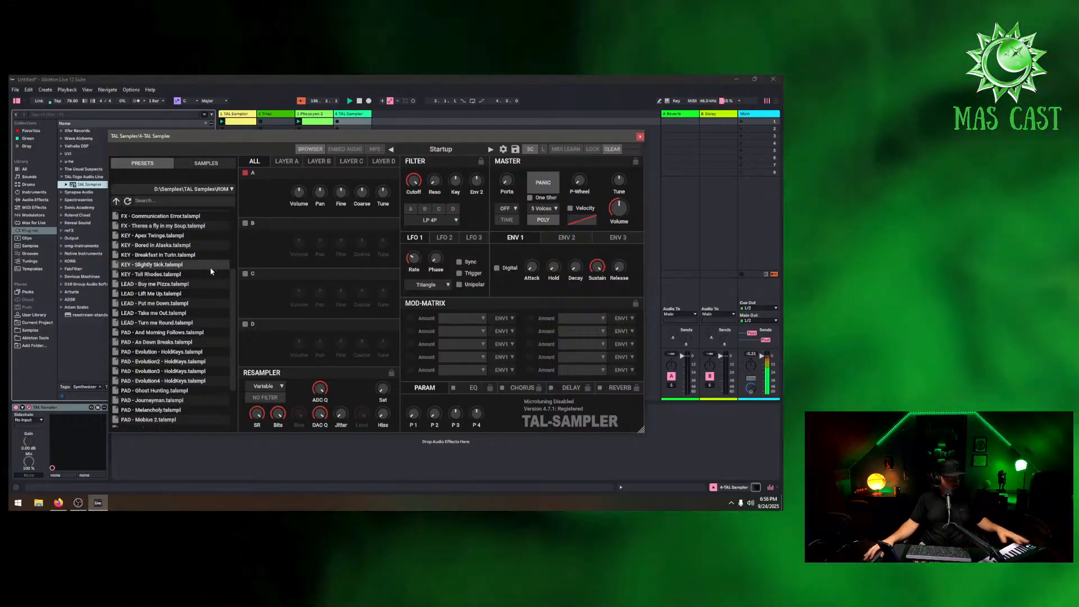
{"action": "left_click", "coordinate": [640, 137]}
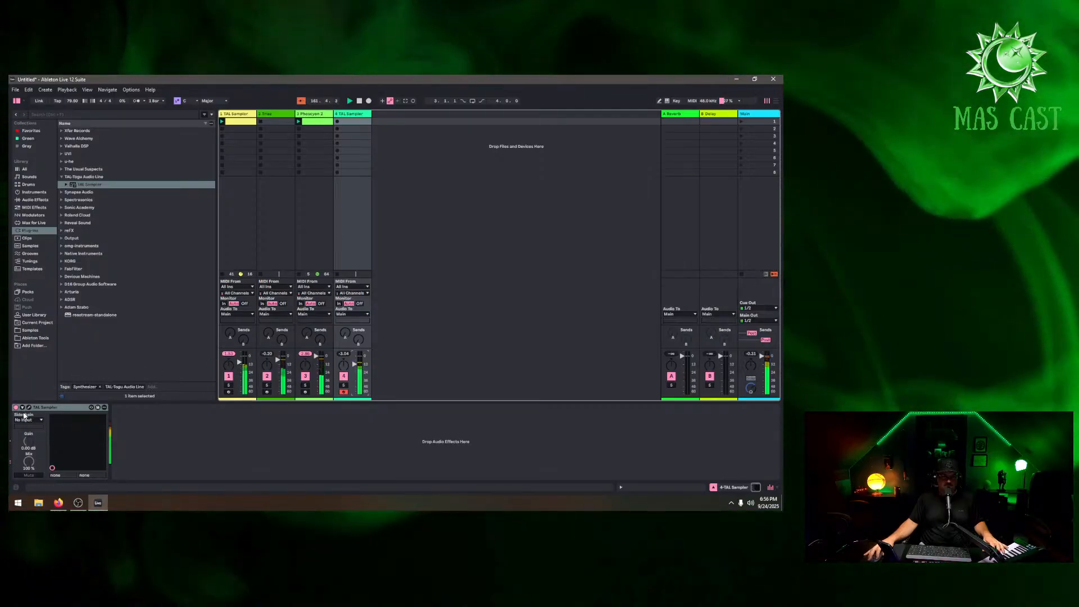
{"action": "left_click", "coordinate": [29, 407]}
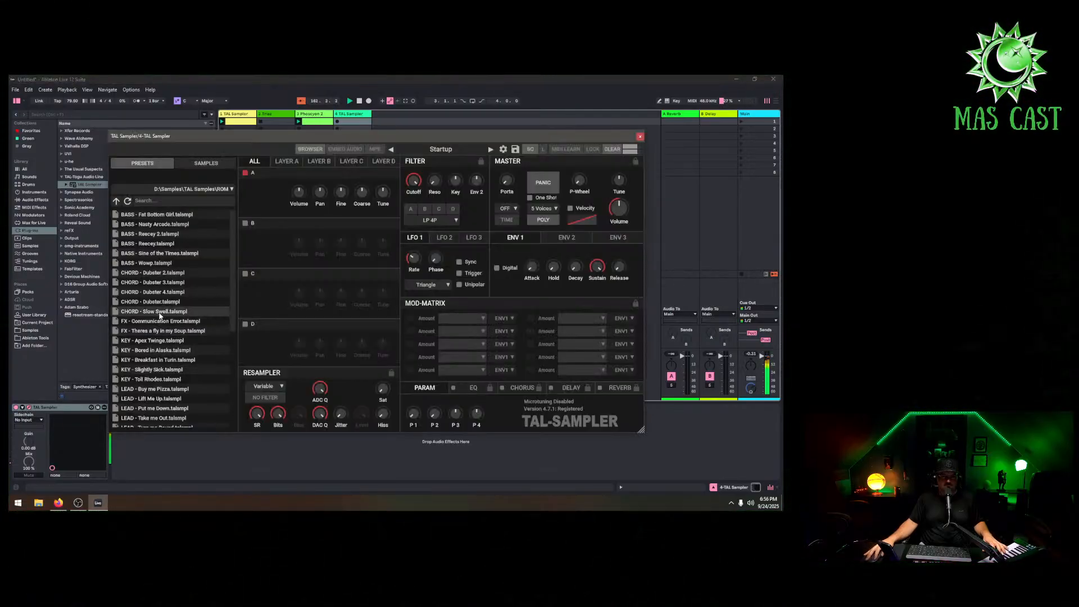
{"action": "left_click", "coordinate": [157, 332]}
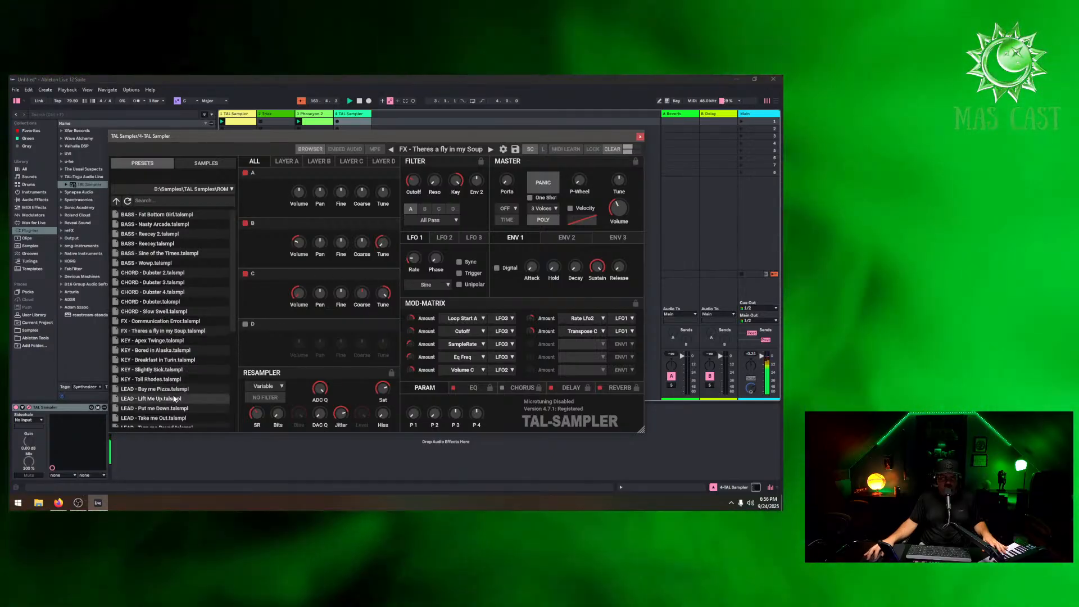
{"action": "left_click", "coordinate": [195, 398]}
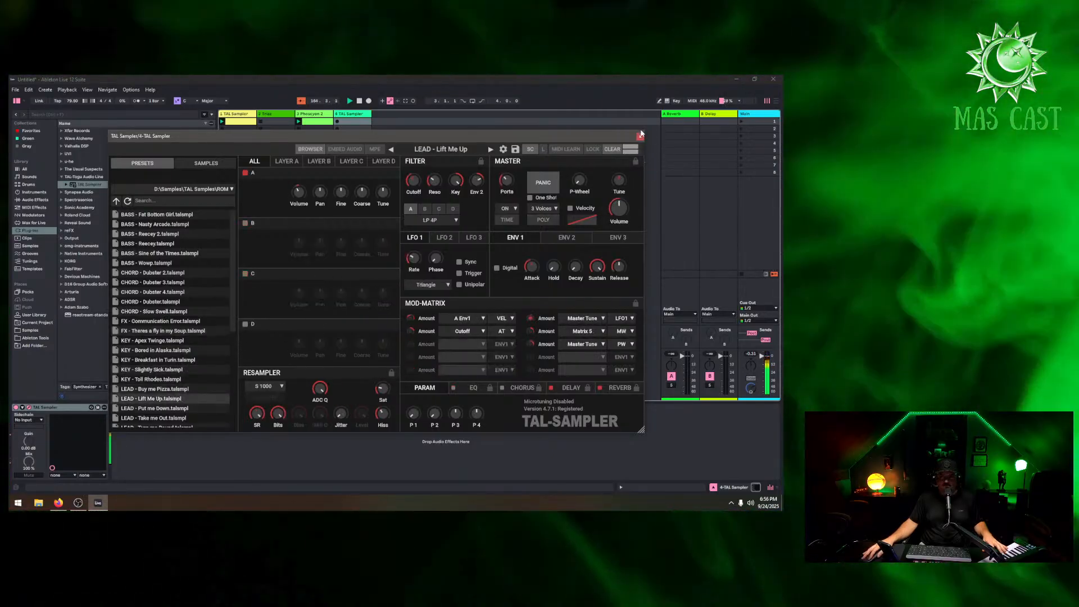
{"action": "left_click", "coordinate": [202, 408]}
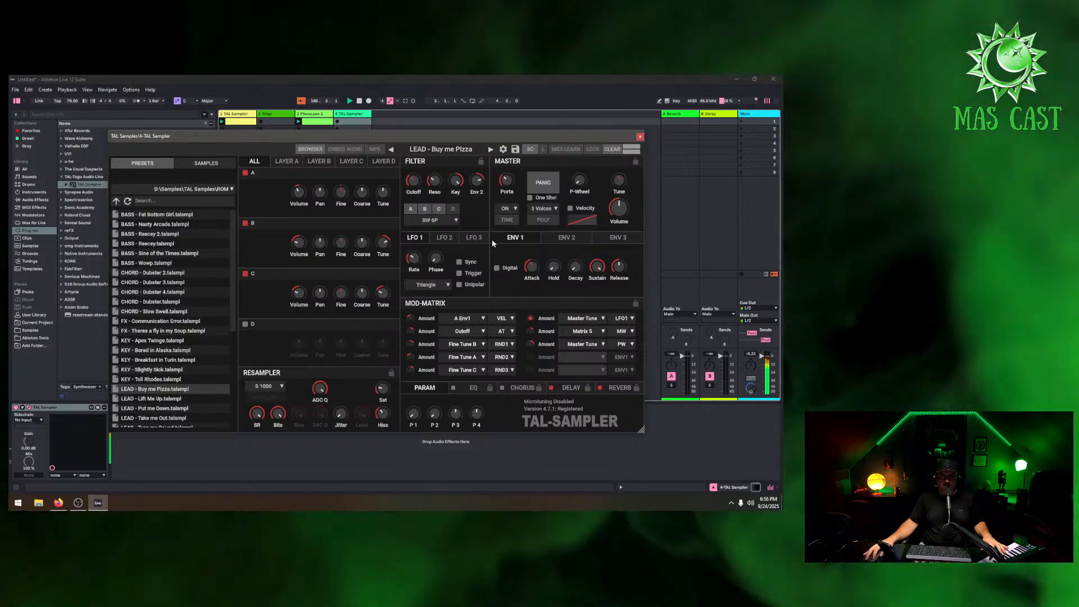
{"action": "left_click", "coordinate": [639, 136]}
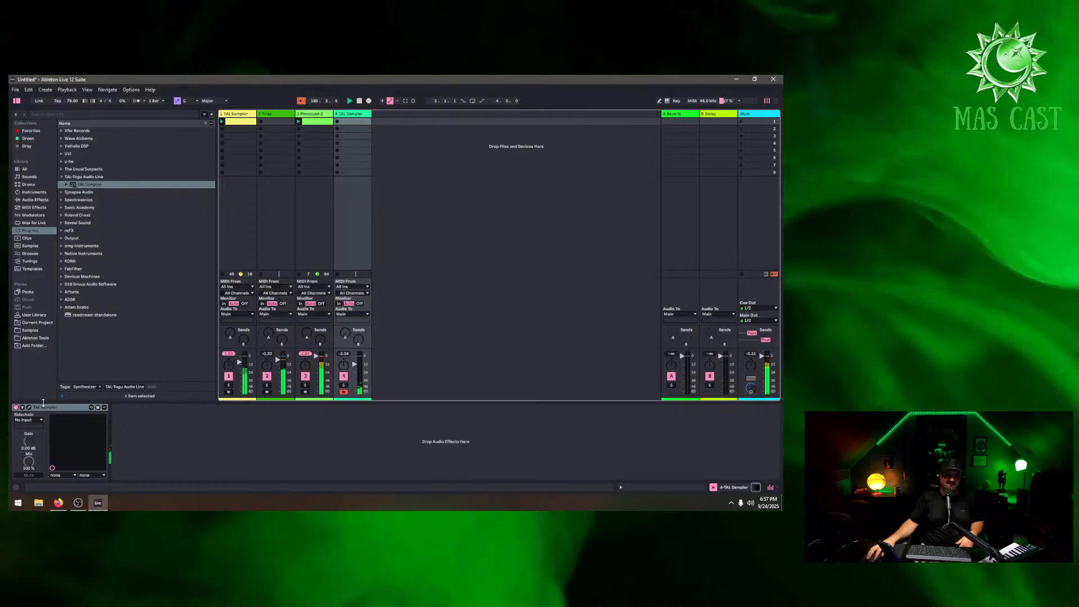
Load the CHORD - Slow Swell preset into the new TAL-Sampler and close its window
{"action": "left_click", "coordinate": [29, 408]}
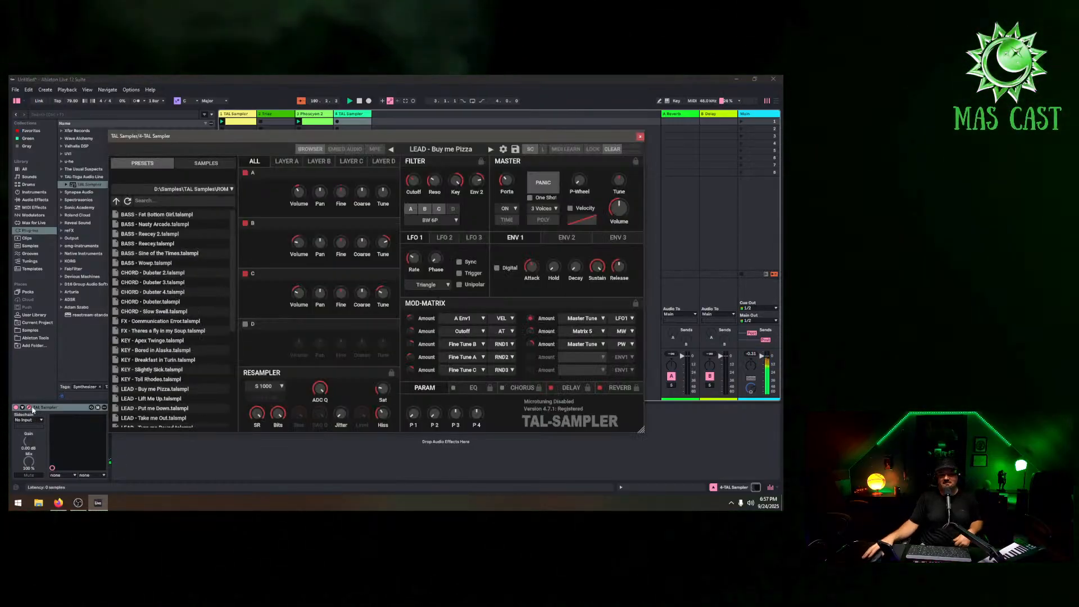
{"action": "scroll", "coordinate": [177, 387], "scroll_direction": "down", "scroll_amount": 3}
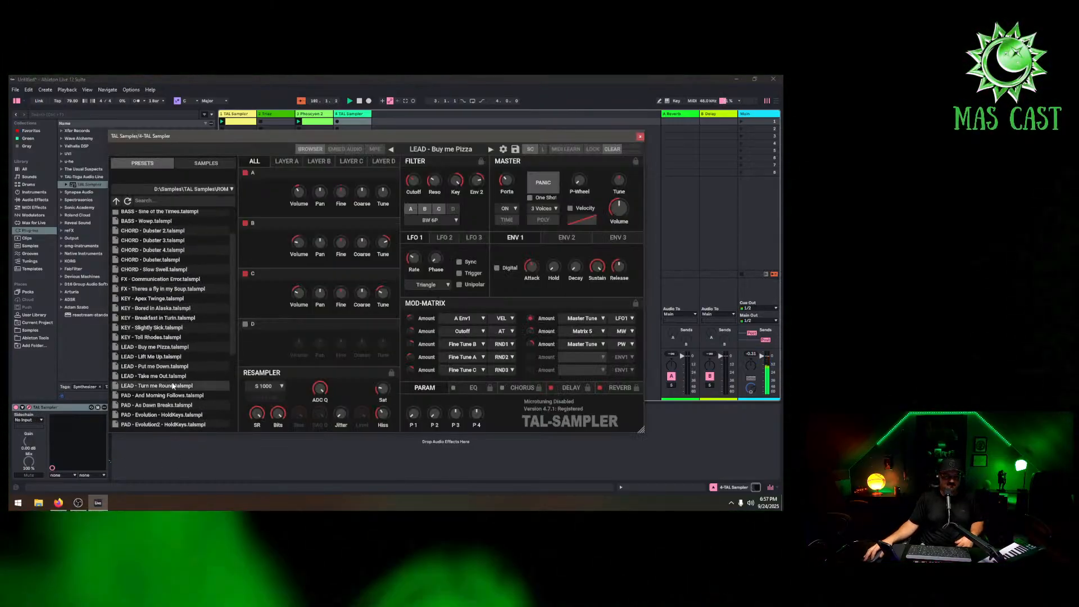
{"action": "left_click", "coordinate": [173, 386]}
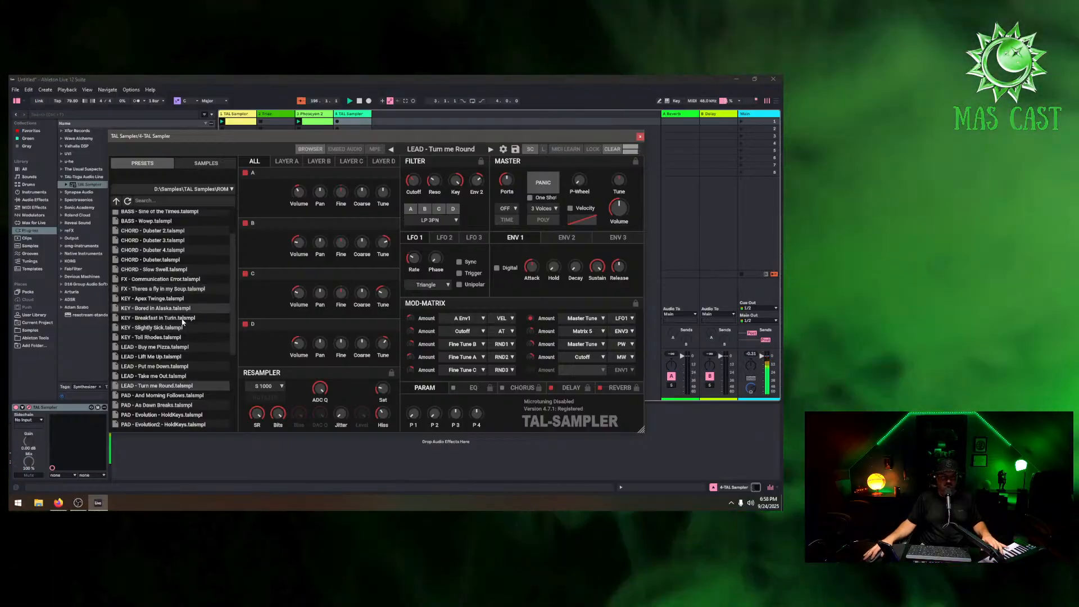
{"action": "scroll", "coordinate": [176, 384], "scroll_direction": "down", "scroll_amount": 3}
{"action": "scroll", "coordinate": [168, 315], "scroll_direction": "up", "scroll_amount": 3}
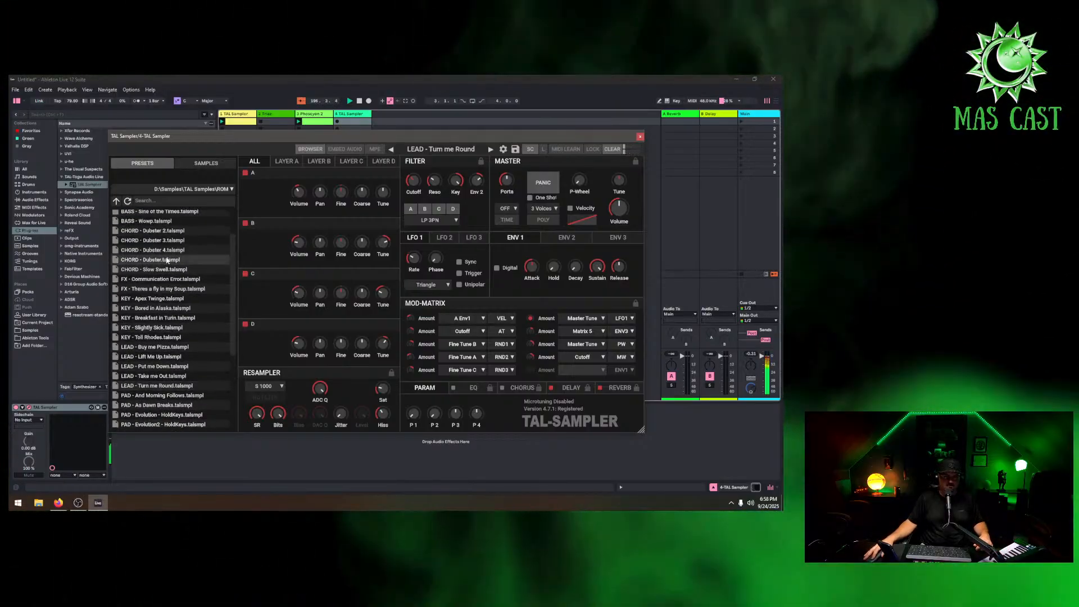
{"action": "left_click", "coordinate": [166, 262]}
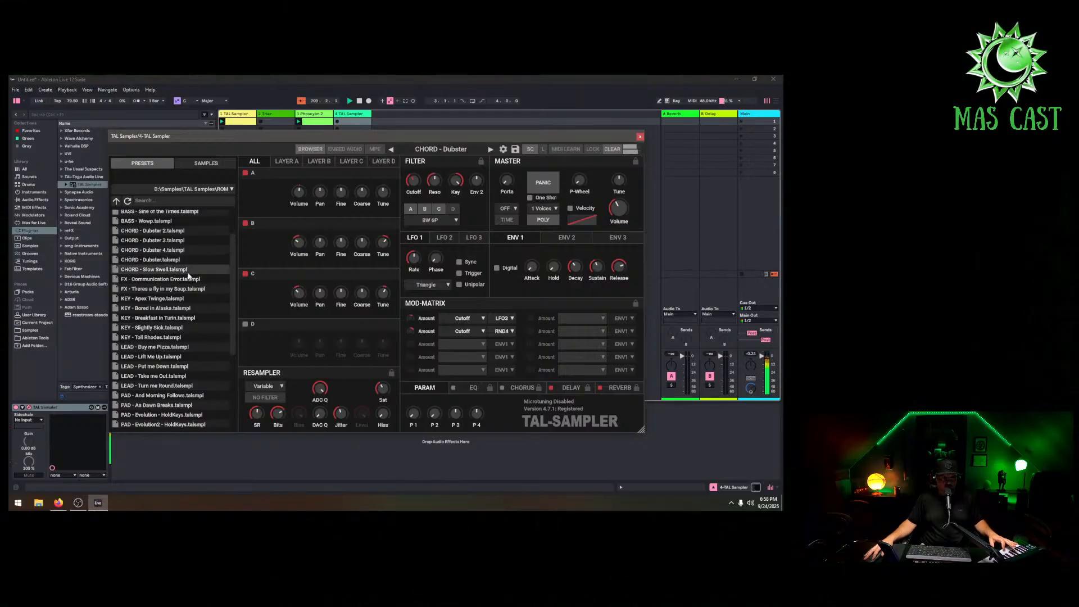
{"action": "left_click", "coordinate": [188, 271]}
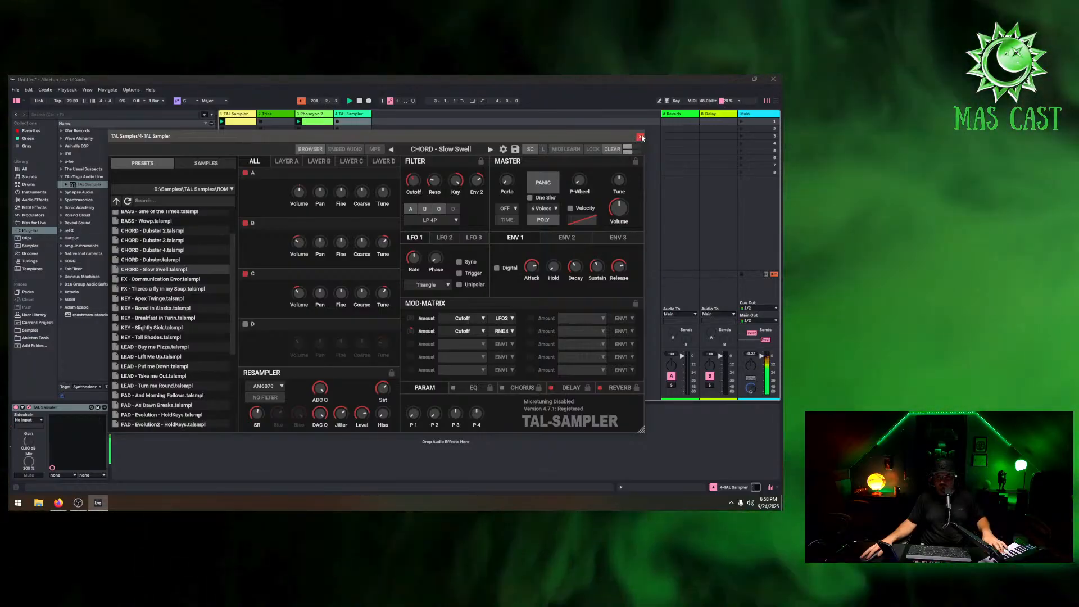
{"action": "left_click", "coordinate": [640, 137]}
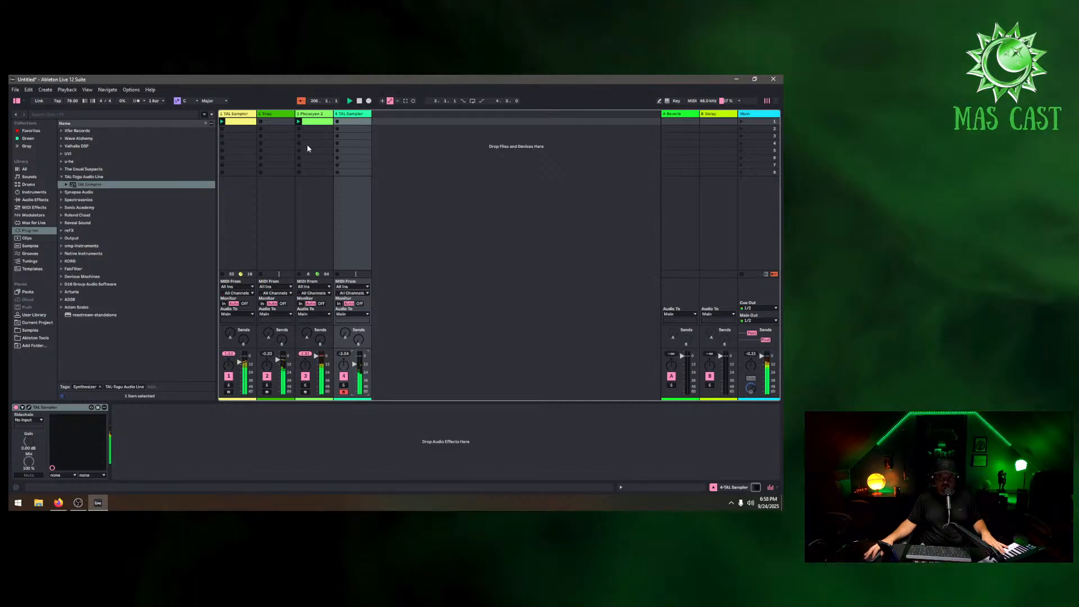
Open the Phoscyon 2 and step through sequencer patterns to Classic Down - Range 1 - Notes 4
{"action": "left_click", "coordinate": [307, 148]}
{"action": "left_click", "coordinate": [30, 409]}
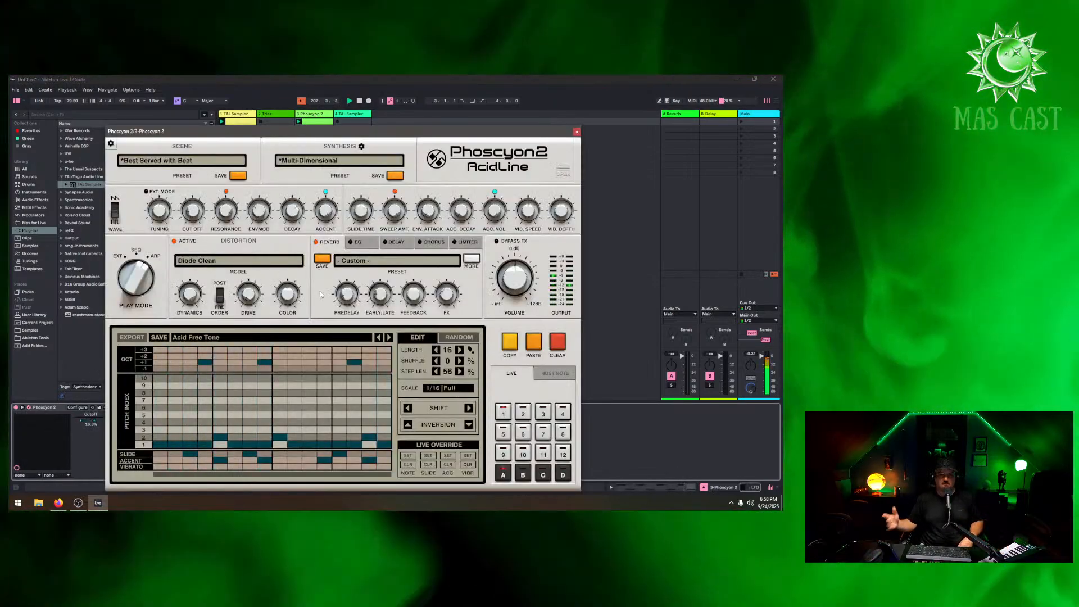
{"action": "left_click", "coordinate": [388, 337]}
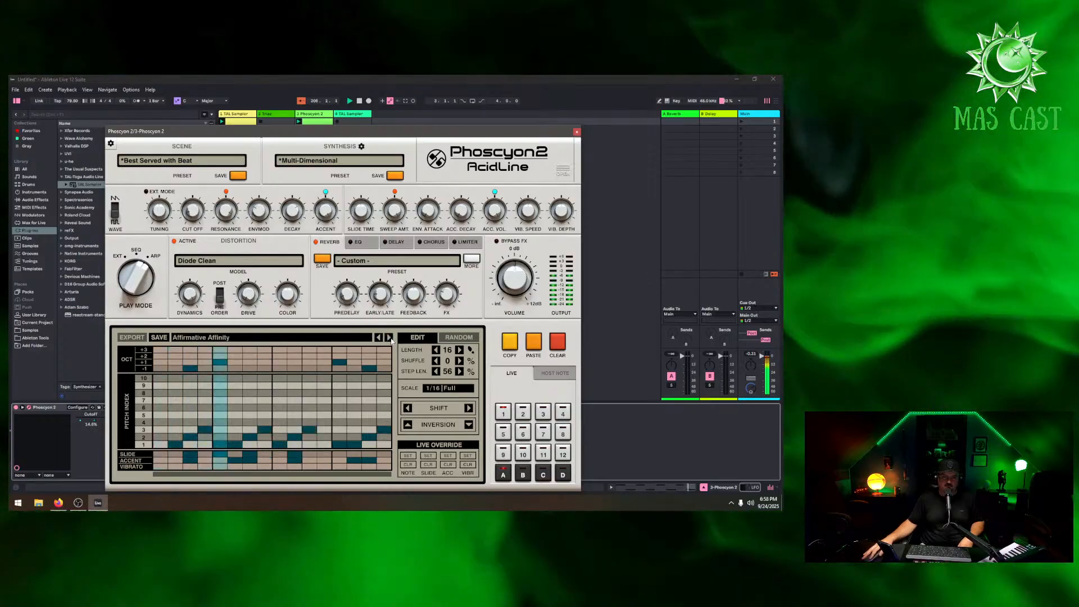
{"action": "left_click", "coordinate": [388, 337]}
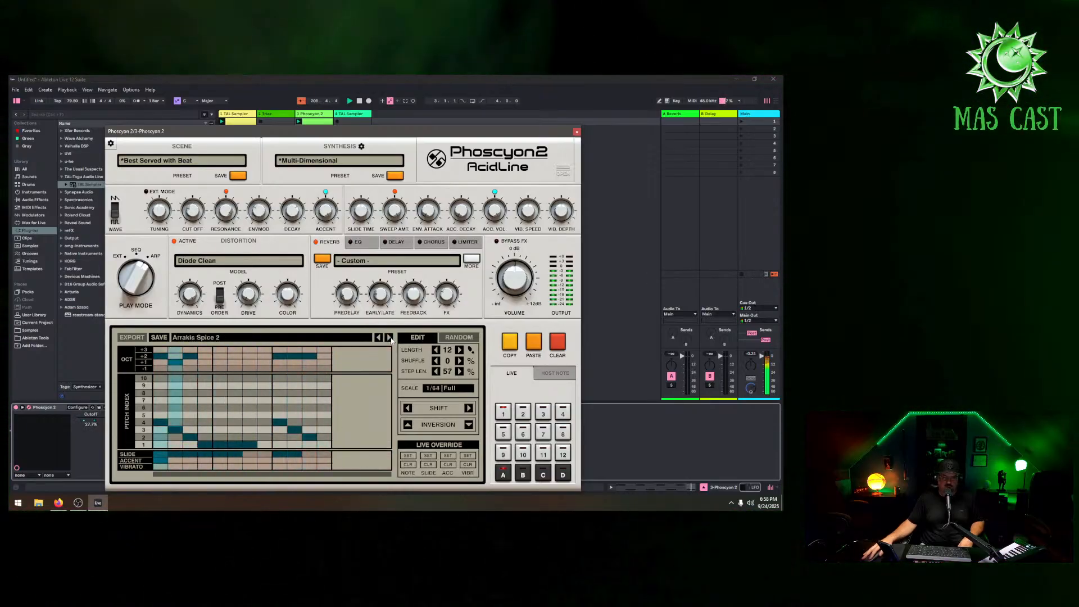
{"action": "left_click", "coordinate": [388, 337]}
{"action": "left_click", "coordinate": [388, 337]}
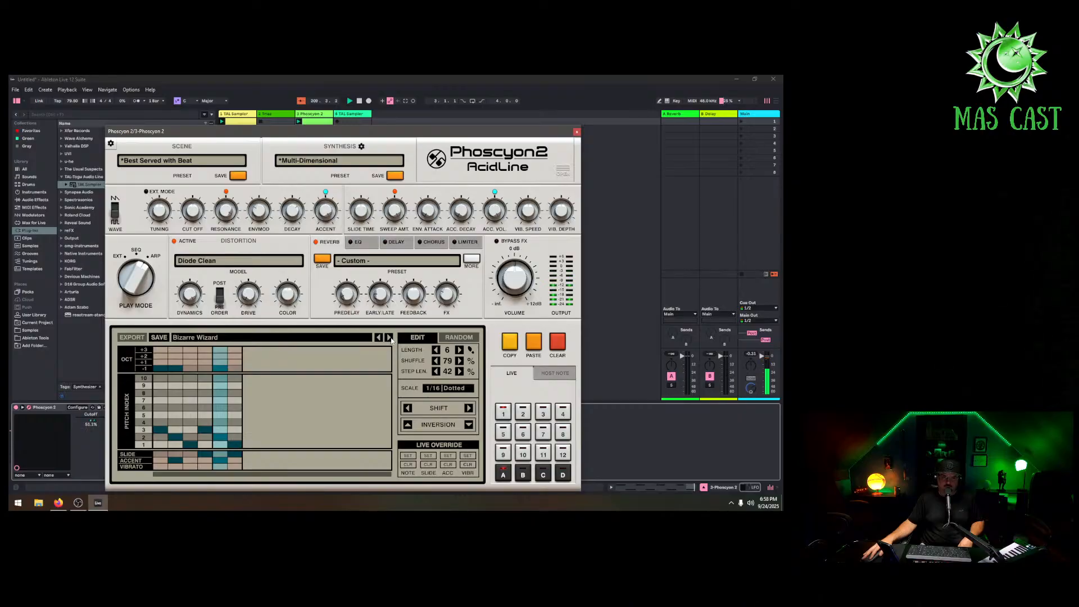
{"action": "left_click", "coordinate": [388, 337]}
{"action": "left_click", "coordinate": [388, 337]}
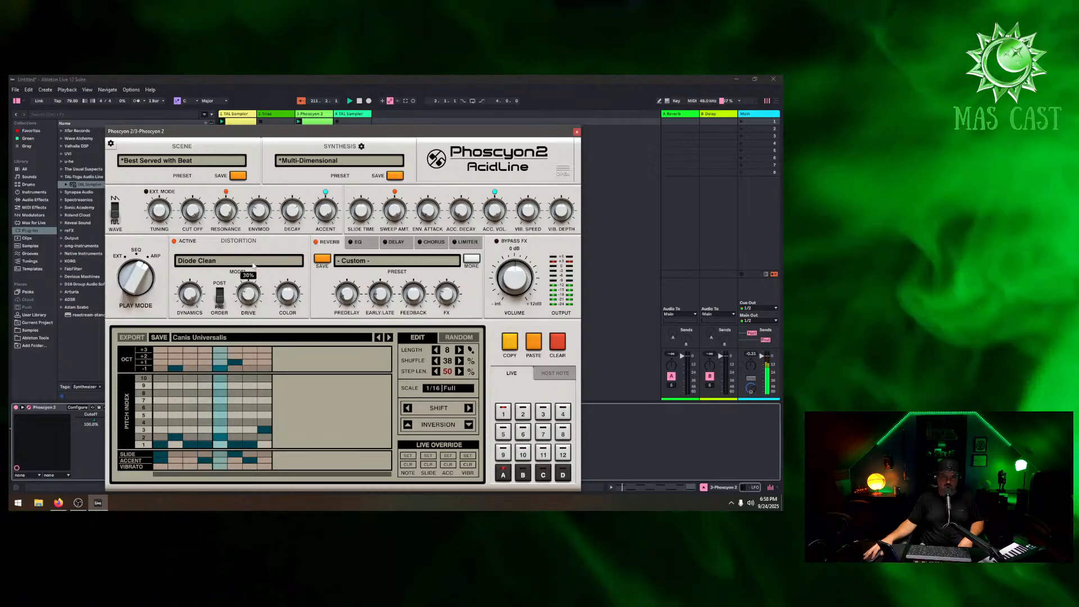
{"action": "left_click_drag", "start_coordinate": [252, 266], "coordinate": [255, 250]}
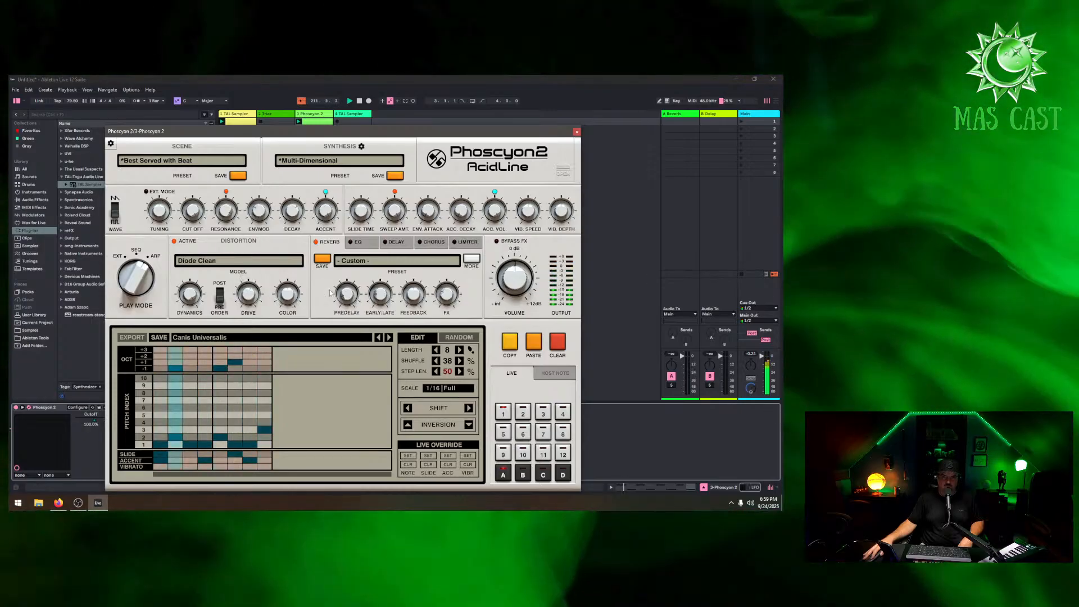
{"action": "left_click", "coordinate": [389, 338]}
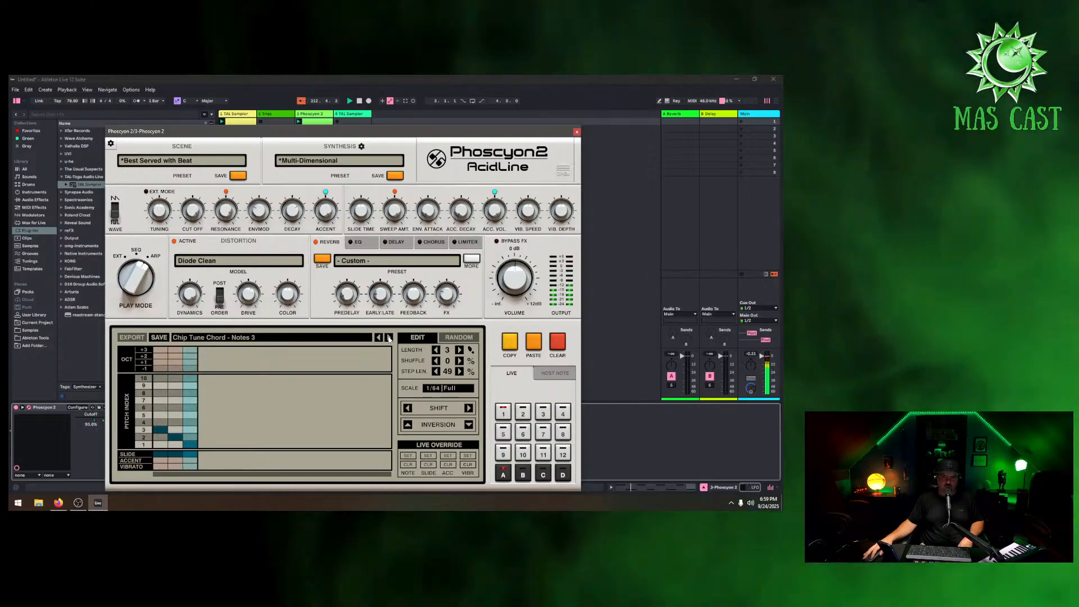
{"action": "left_click", "coordinate": [389, 337]}
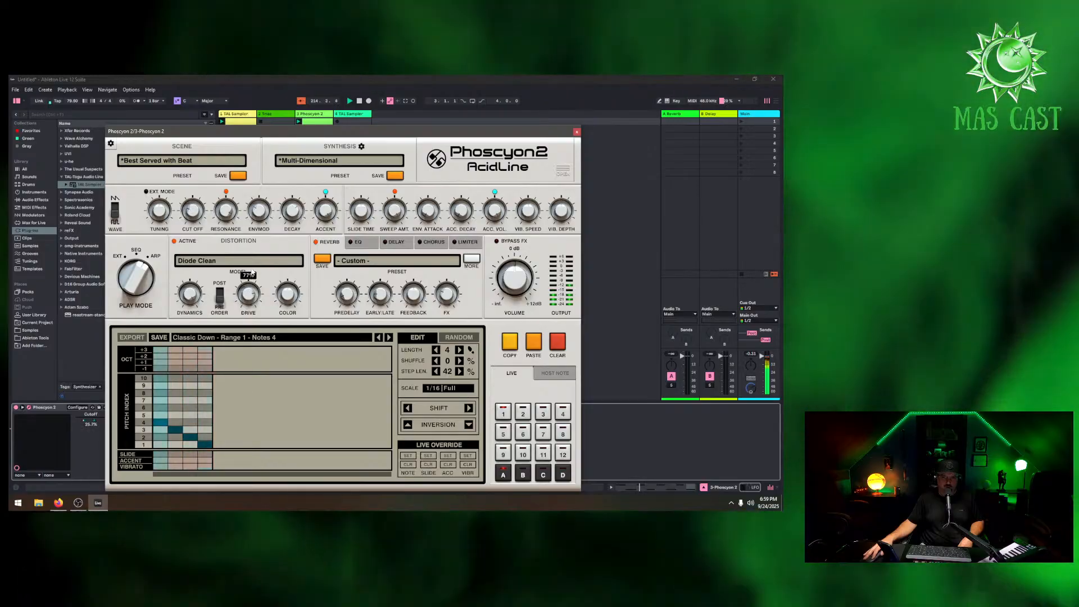
Raise the Phoscyon's distortion Drive to about 59%, lower its Color, and close the plugin
{"action": "left_click_drag", "start_coordinate": [249, 285], "coordinate": [256, 274]}
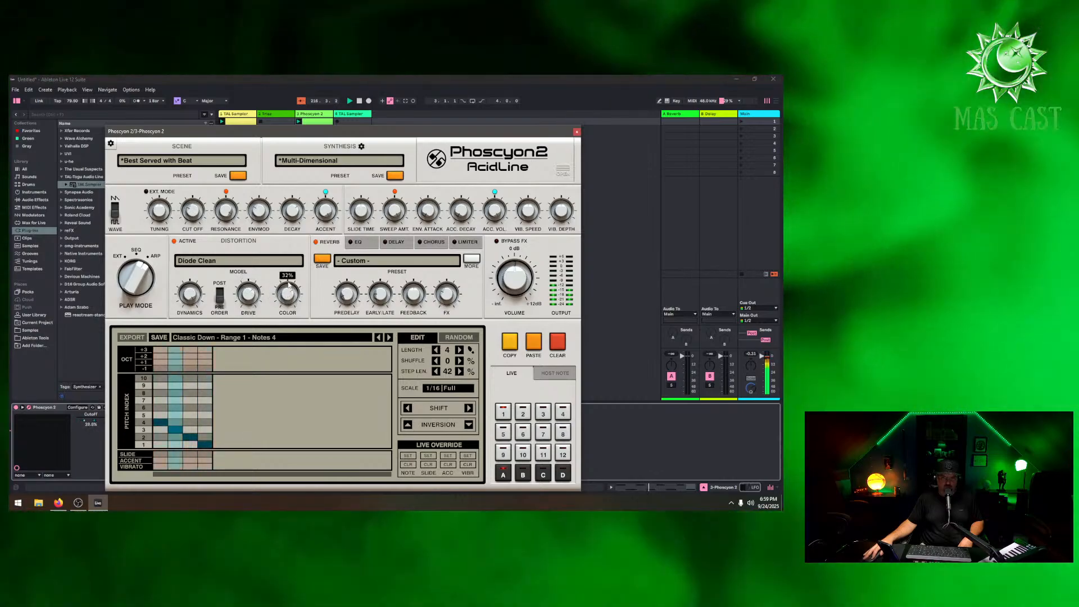
{"action": "left_click_drag", "start_coordinate": [287, 293], "coordinate": [265, 293]}
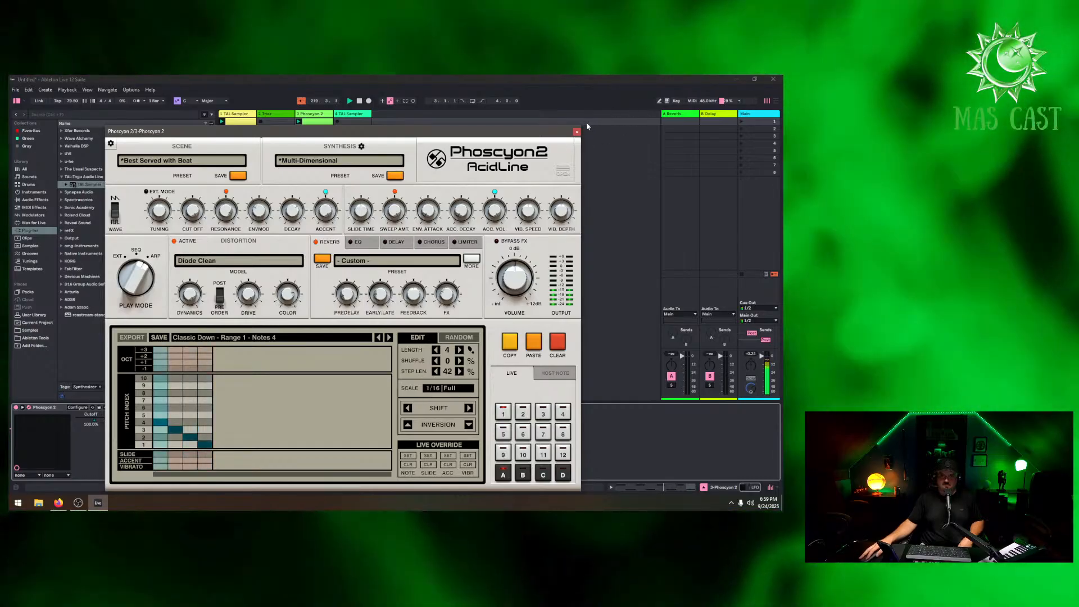
{"action": "left_click", "coordinate": [576, 131]}
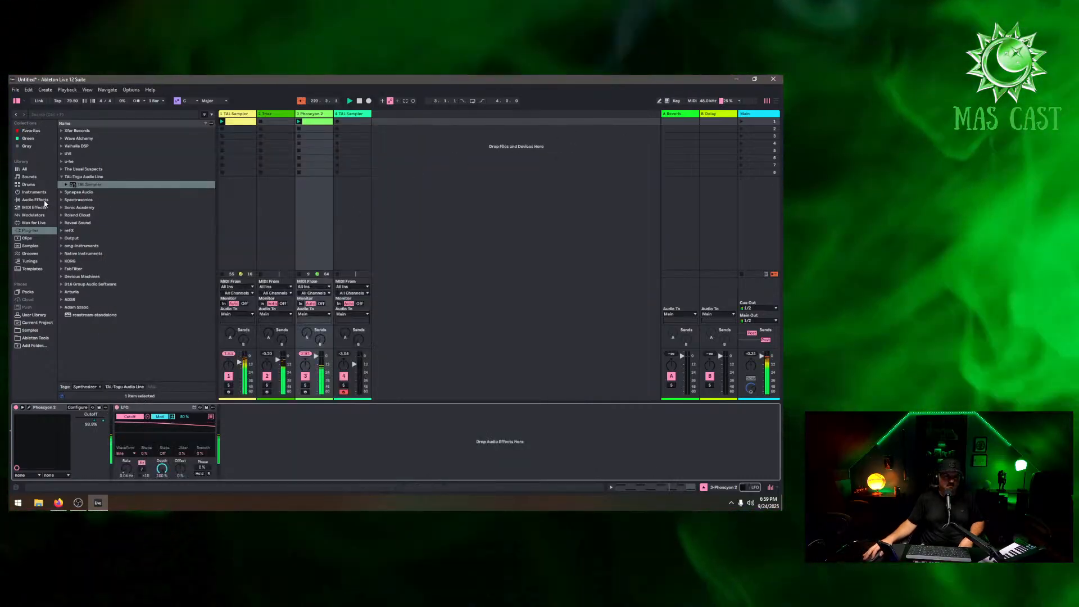
Add a second LFO from the Modulators browser to the Phoscyon 2 device chain
{"action": "left_click", "coordinate": [55, 200]}
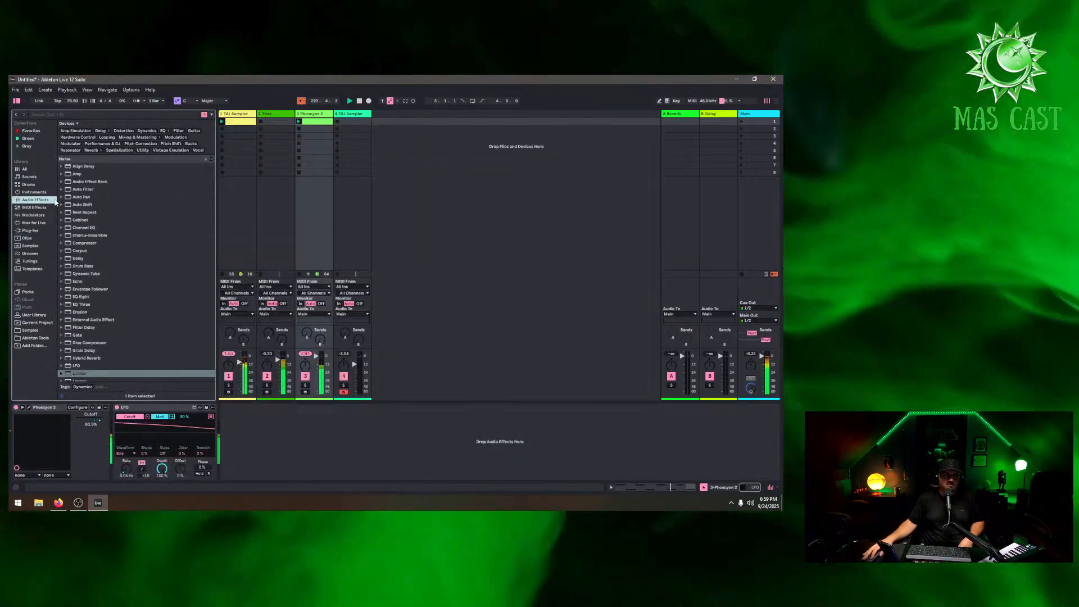
{"action": "left_click", "coordinate": [36, 215]}
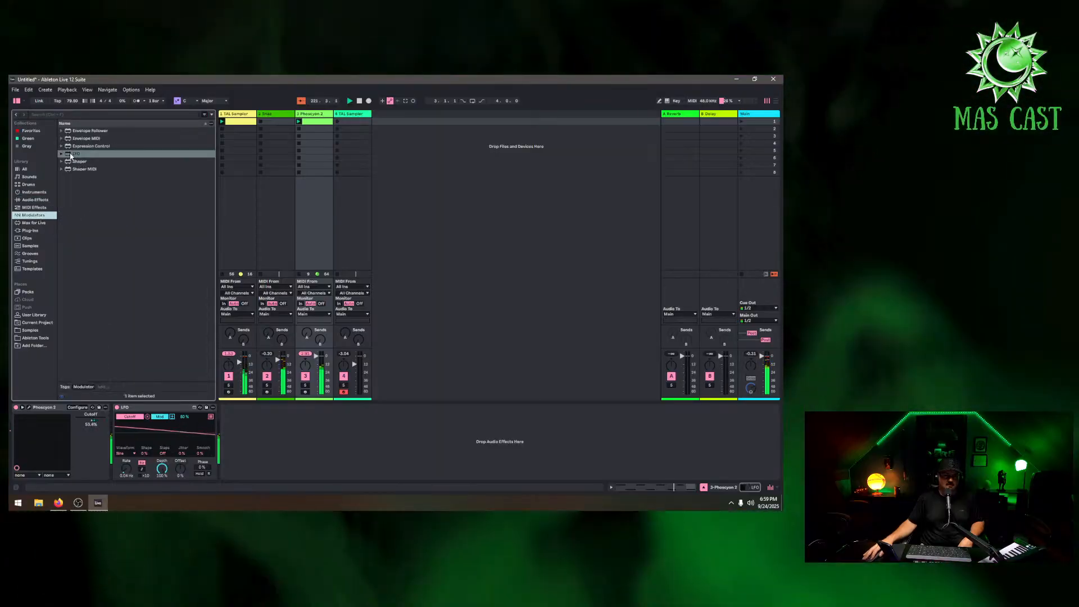
{"action": "left_click_drag", "start_coordinate": [70, 156], "coordinate": [330, 423]}
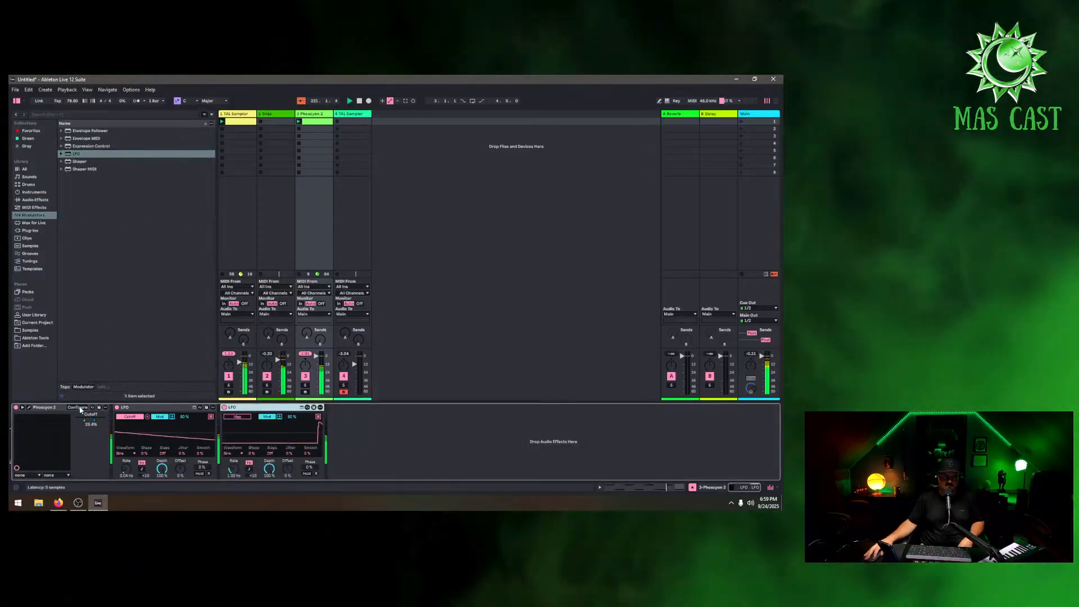
Configure the Phoscyon 2 device to expose its Distortion Drive parameter
{"action": "left_click", "coordinate": [78, 408]}
{"action": "left_click", "coordinate": [244, 298]}
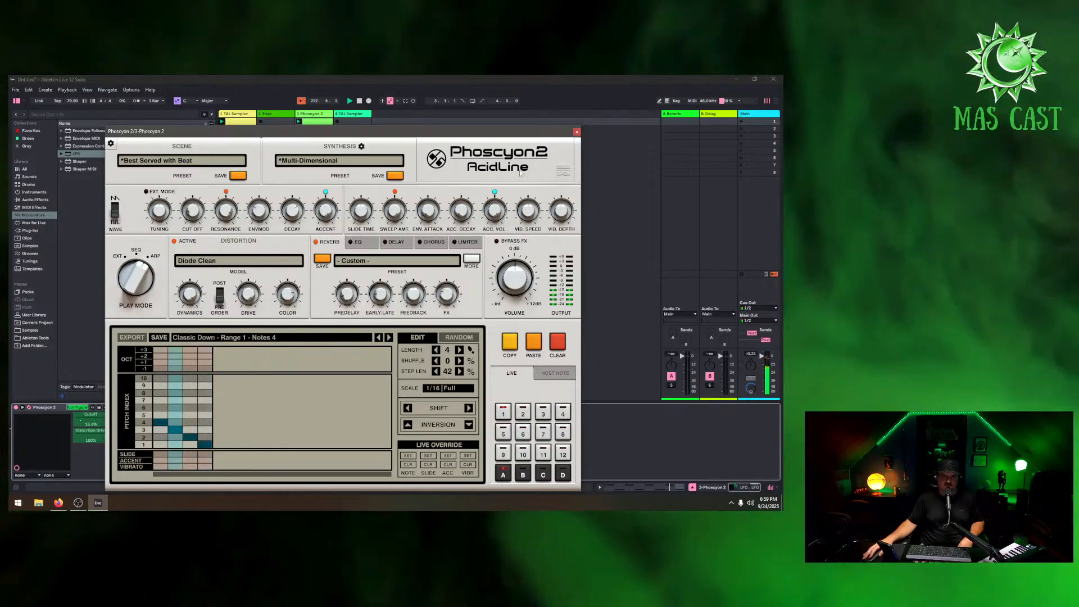
{"action": "left_click", "coordinate": [577, 131]}
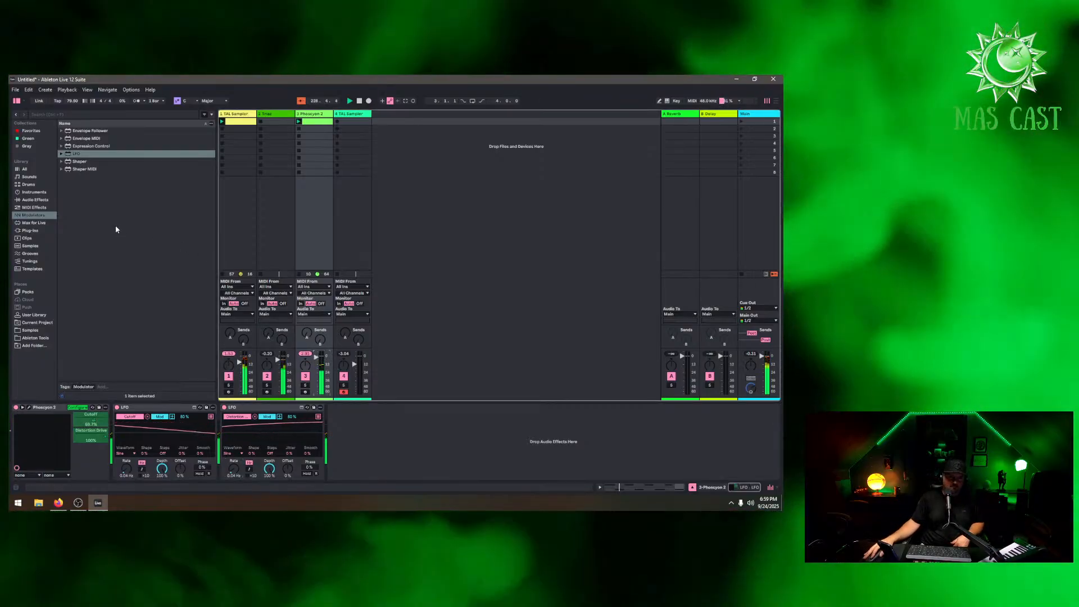
Add an Auto Pan audio effect to the end of the Phoscyon 2 device chain
{"action": "left_click", "coordinate": [34, 207]}
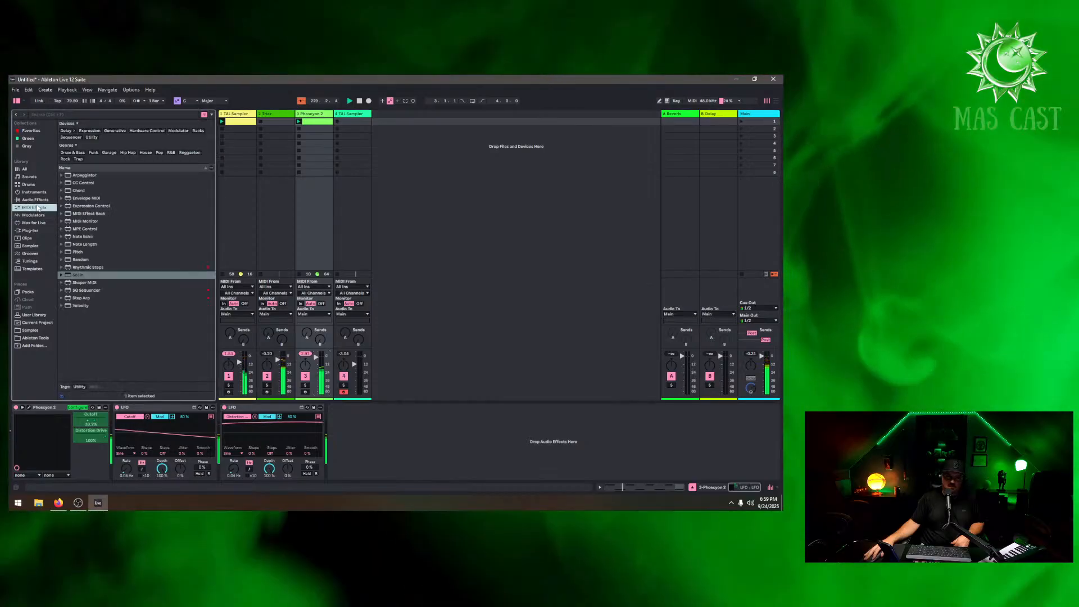
{"action": "left_click", "coordinate": [35, 199]}
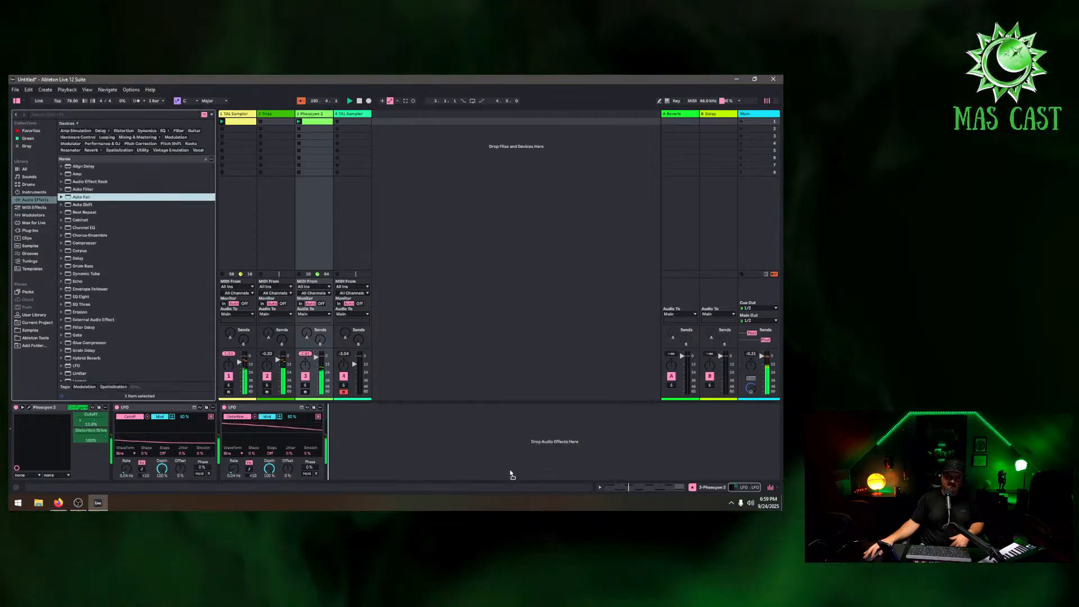
{"action": "left_click_drag", "start_coordinate": [511, 475], "coordinate": [481, 456]}
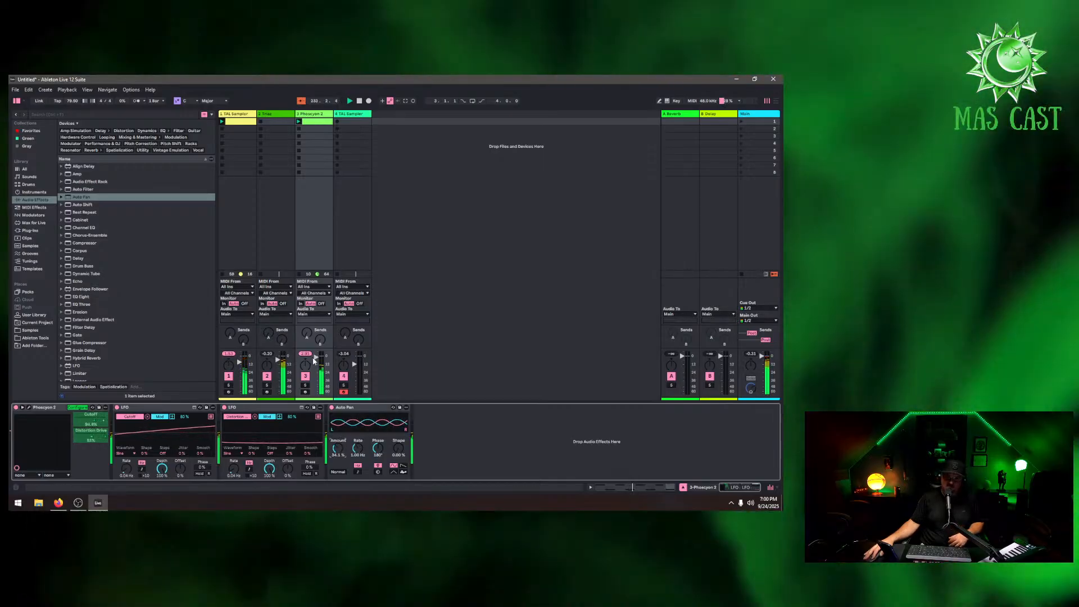
Adjust the send levels on the Phoscyon 2 and first TAL Sampler tracks
{"action": "left_click_drag", "start_coordinate": [307, 334], "coordinate": [306, 332]}
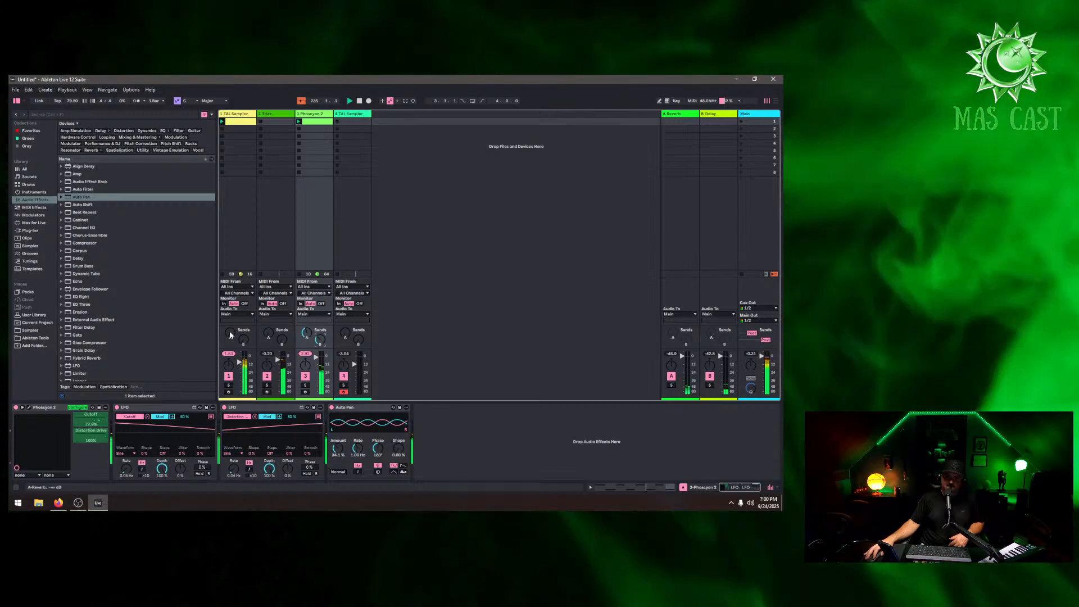
{"action": "mouse_move", "coordinate": [230, 334]}
{"action": "left_mouse_down"}
{"action": "mouse_move", "coordinate": [230, 317]}
{"action": "mouse_move", "coordinate": [243, 337]}
{"action": "left_mouse_up"}
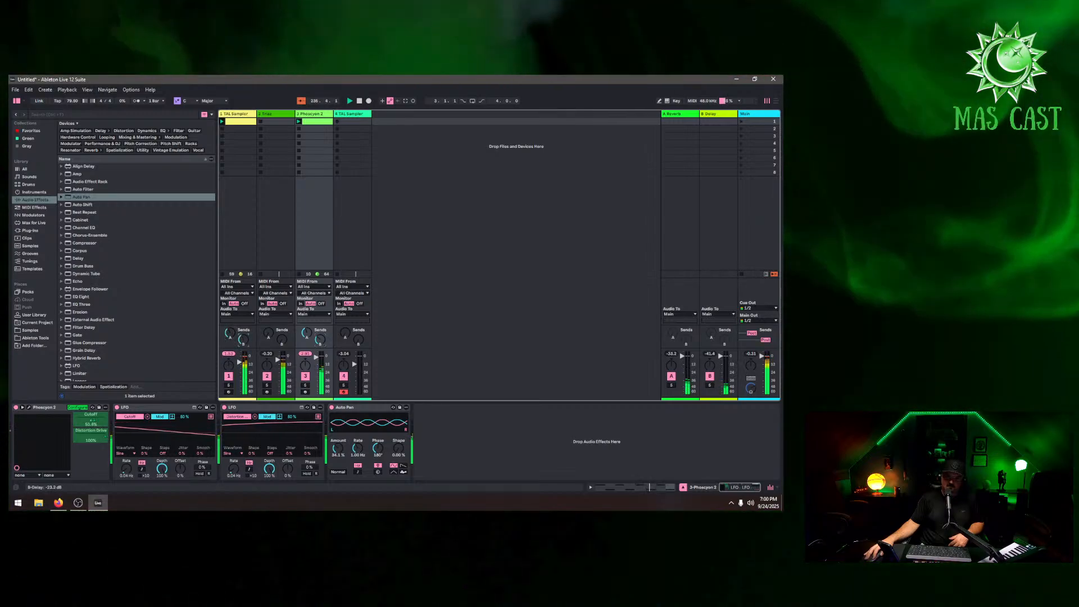
Open the TAL-Sampler on the fourth track and load the BASS - Reecey preset
{"action": "left_click", "coordinate": [235, 114]}
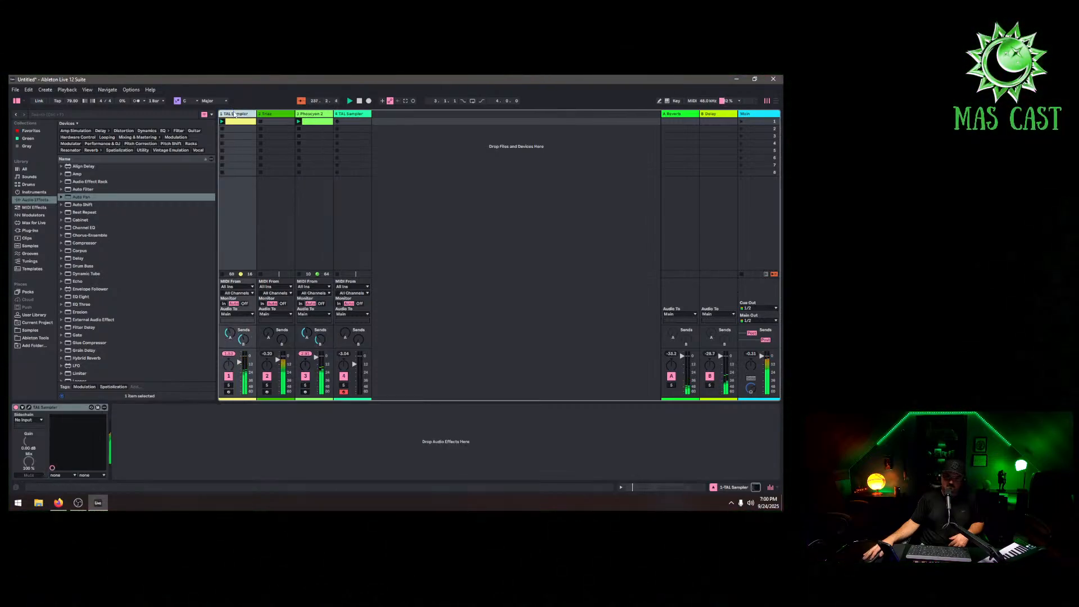
{"action": "double_click", "coordinate": [354, 114]}
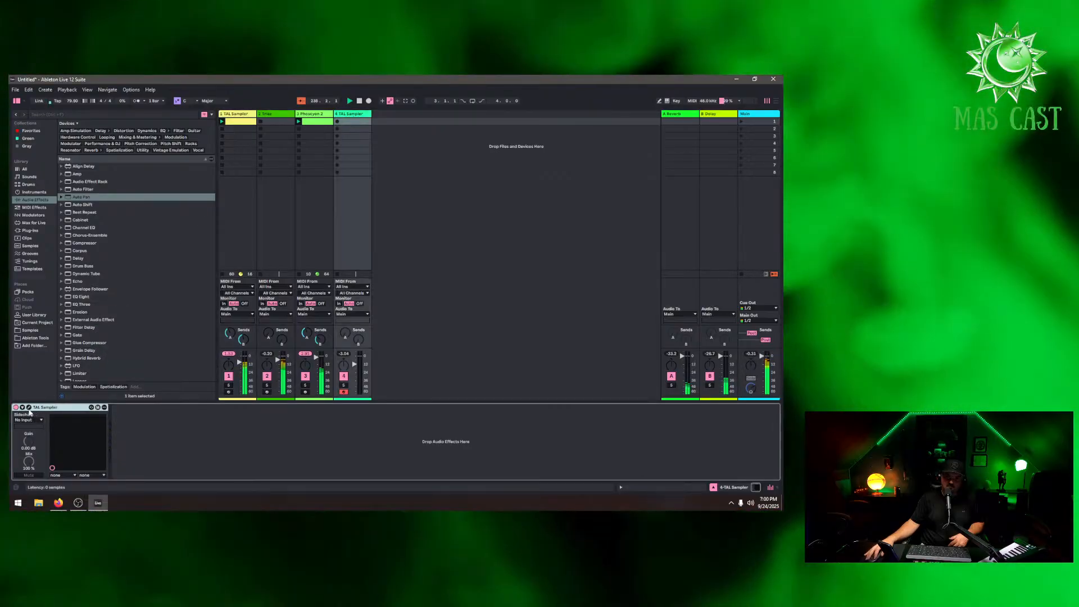
{"action": "left_click", "coordinate": [29, 408]}
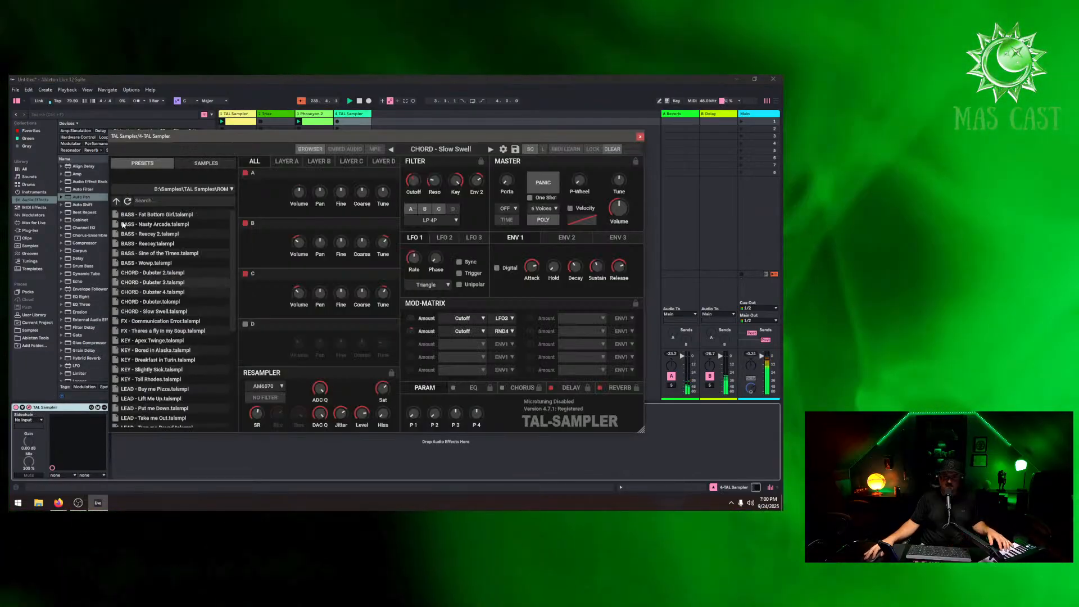
{"action": "left_click", "coordinate": [150, 225]}
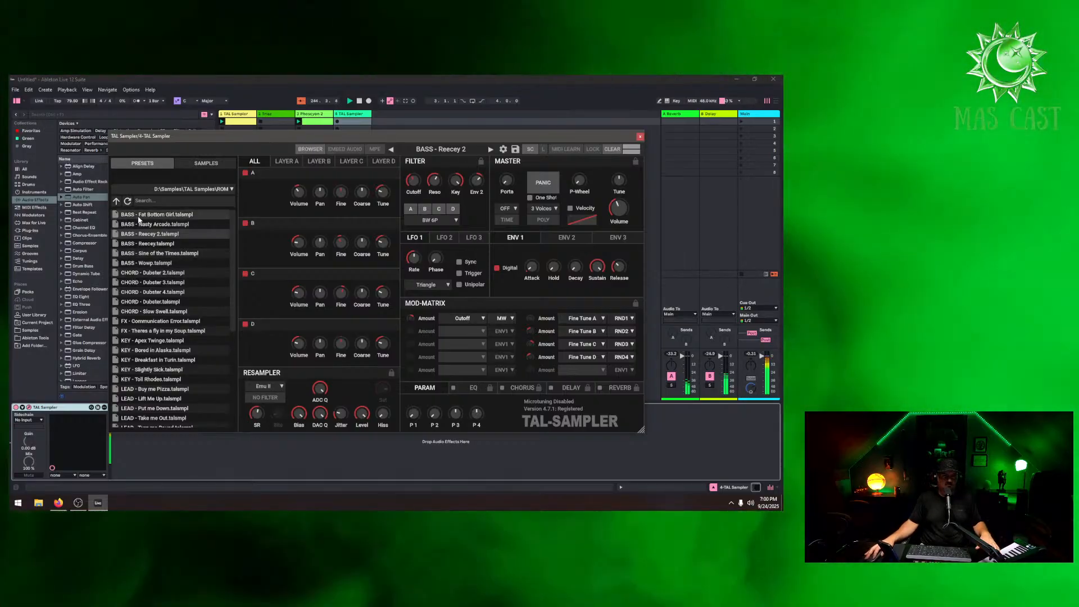
{"action": "left_click", "coordinate": [166, 244]}
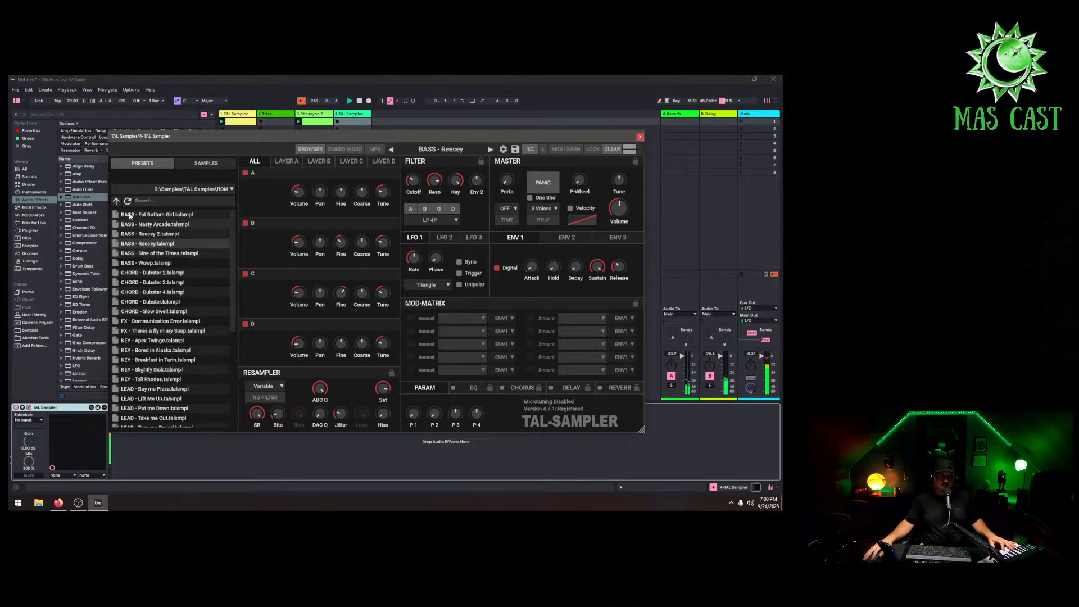
Open the Lars Lentz Tape 1 preset folder, nudge the track's volume up, and step to BASS - Sine of the Times
{"action": "left_click", "coordinate": [116, 201]}
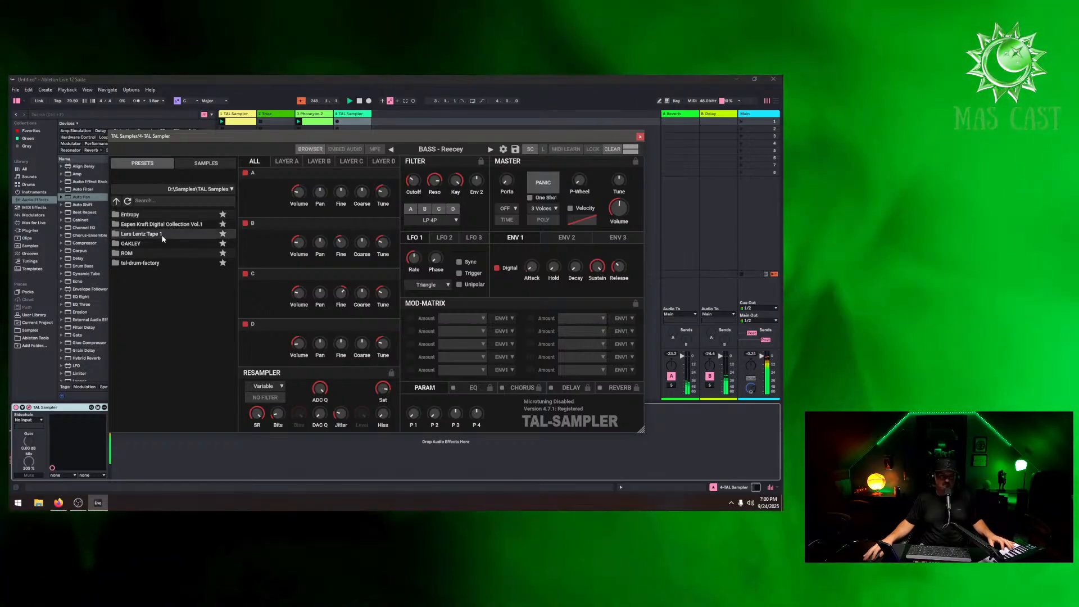
{"action": "left_click", "coordinate": [163, 235]}
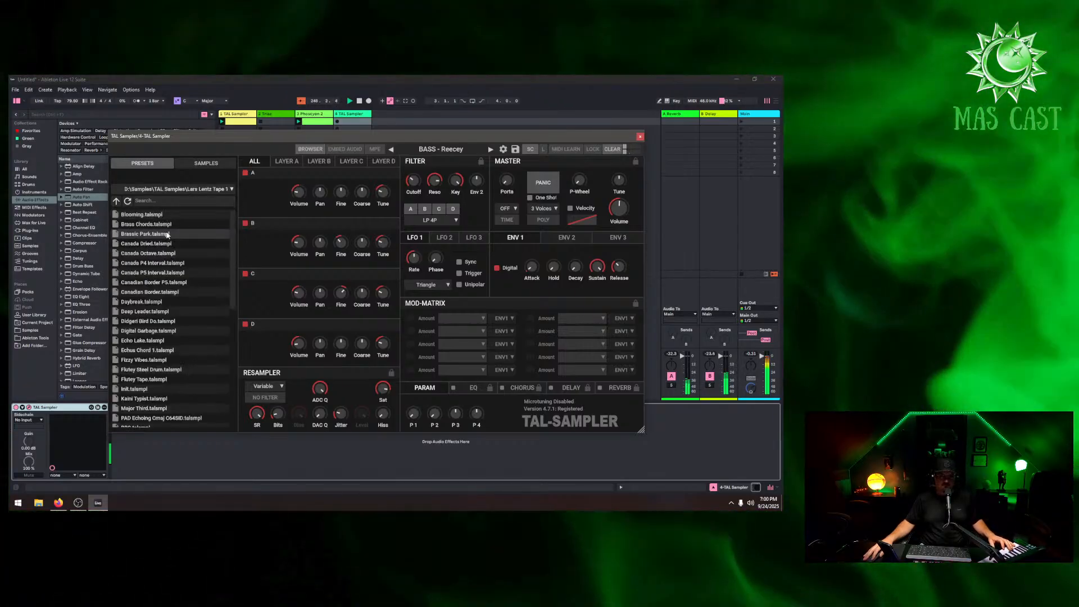
{"action": "left_click_drag", "start_coordinate": [619, 140], "coordinate": [382, 440]}
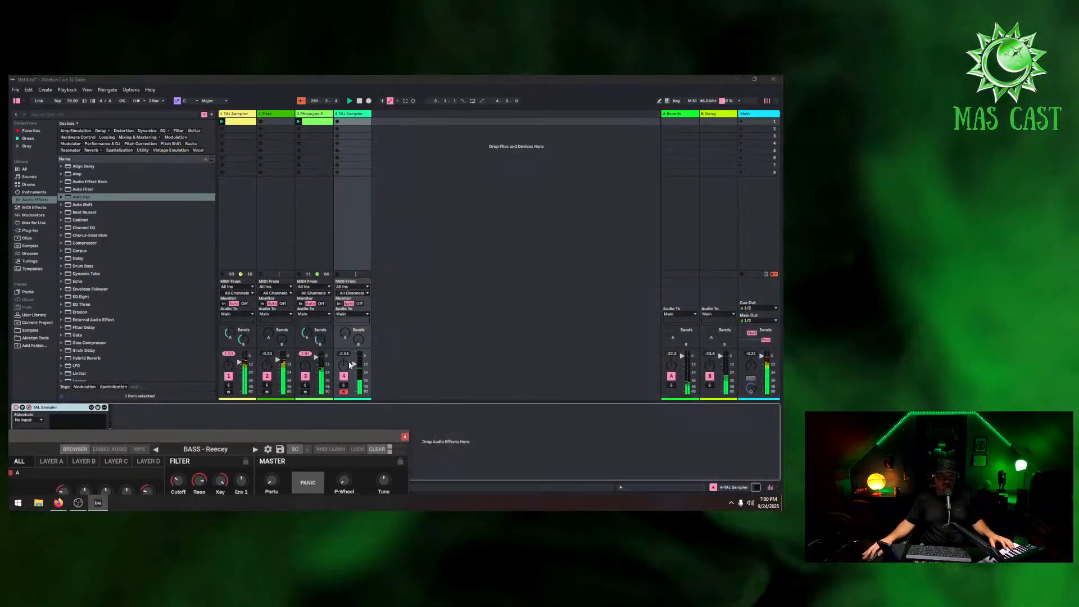
{"action": "left_click_drag", "start_coordinate": [354, 365], "coordinate": [354, 358]}
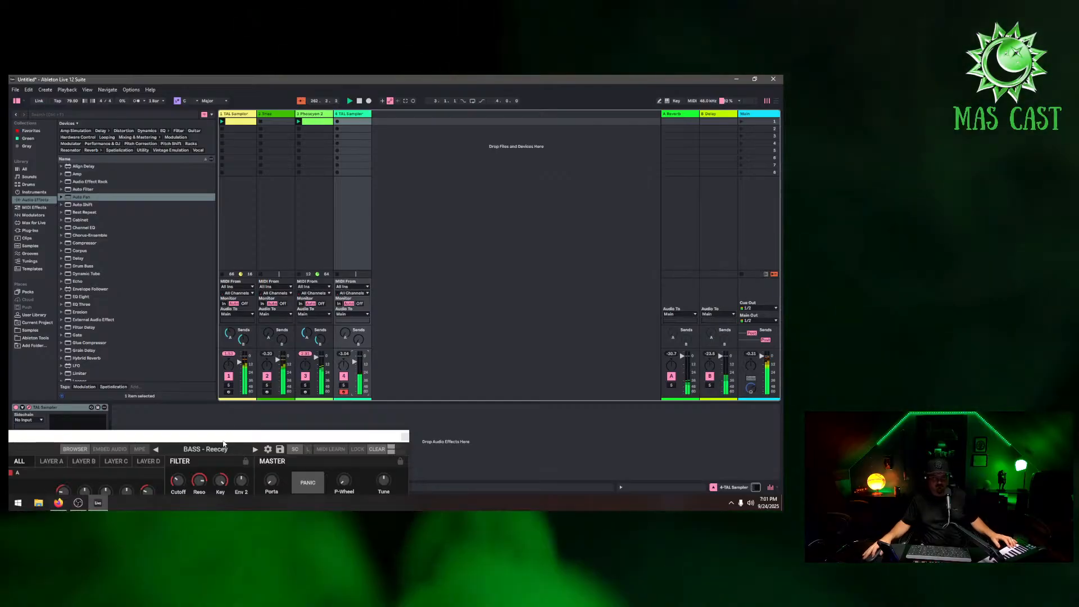
{"action": "left_click", "coordinate": [256, 449]}
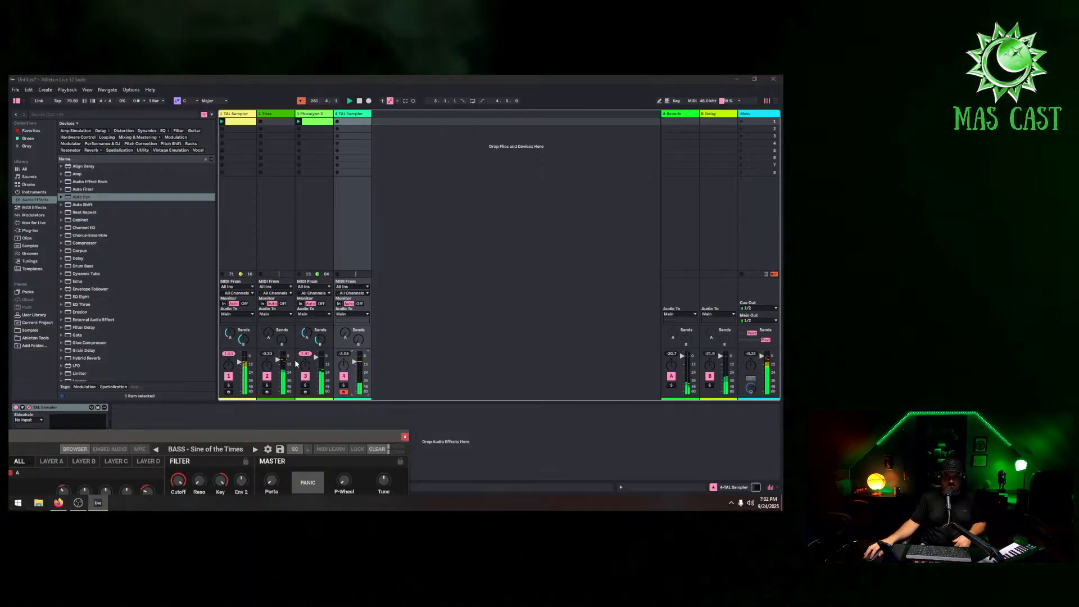
Lower the first track's volume slightly and load the PAD Echoing Cmaj C64SID preset in the fourth track's sampler
{"action": "left_click_drag", "start_coordinate": [328, 429], "coordinate": [740, 181]}
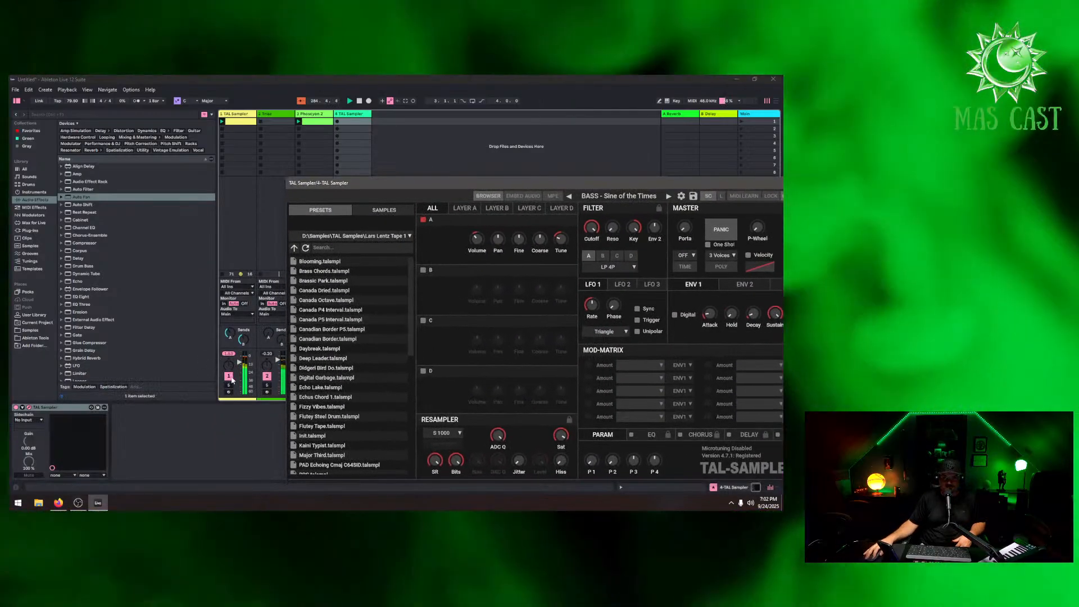
{"action": "left_click", "coordinate": [231, 380]}
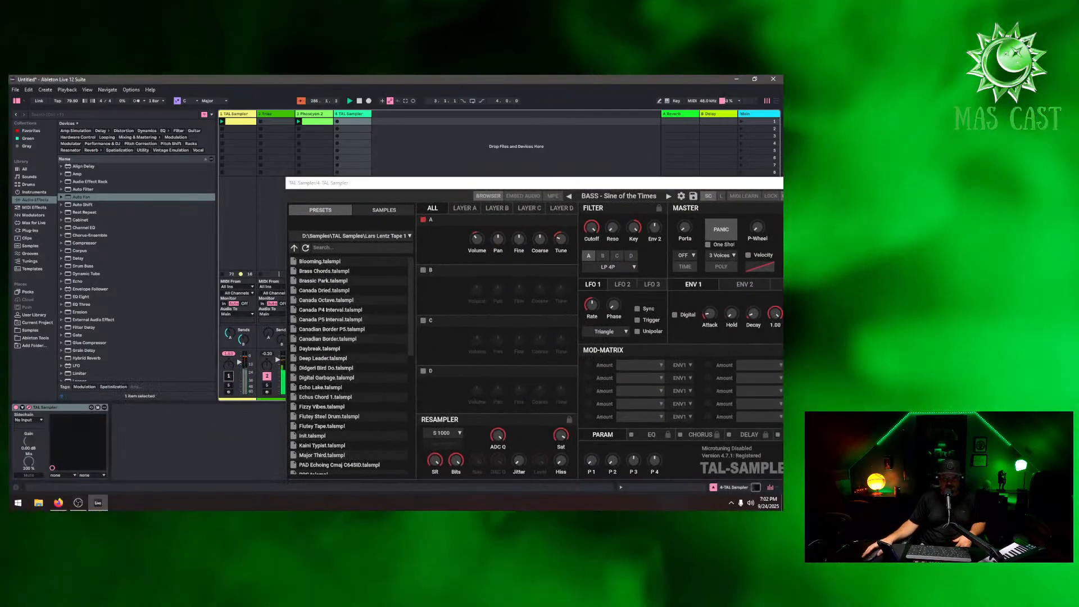
{"action": "left_click", "coordinate": [231, 378]}
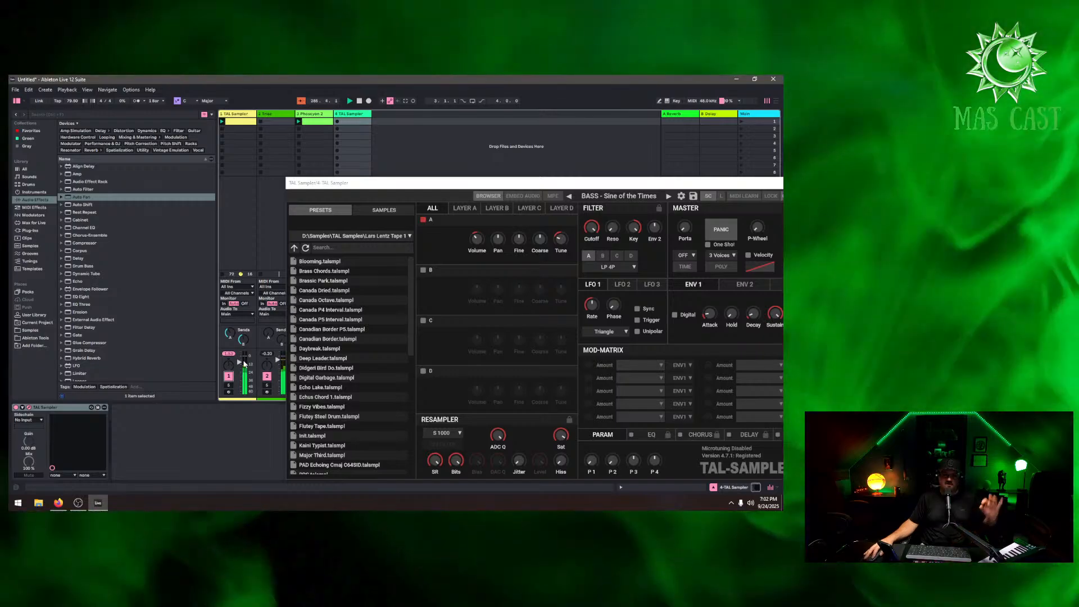
{"action": "mouse_move", "coordinate": [240, 370]}
{"action": "left_mouse_down"}
{"action": "mouse_move", "coordinate": [240, 386]}
{"action": "mouse_move", "coordinate": [239, 375]}
{"action": "left_mouse_up"}
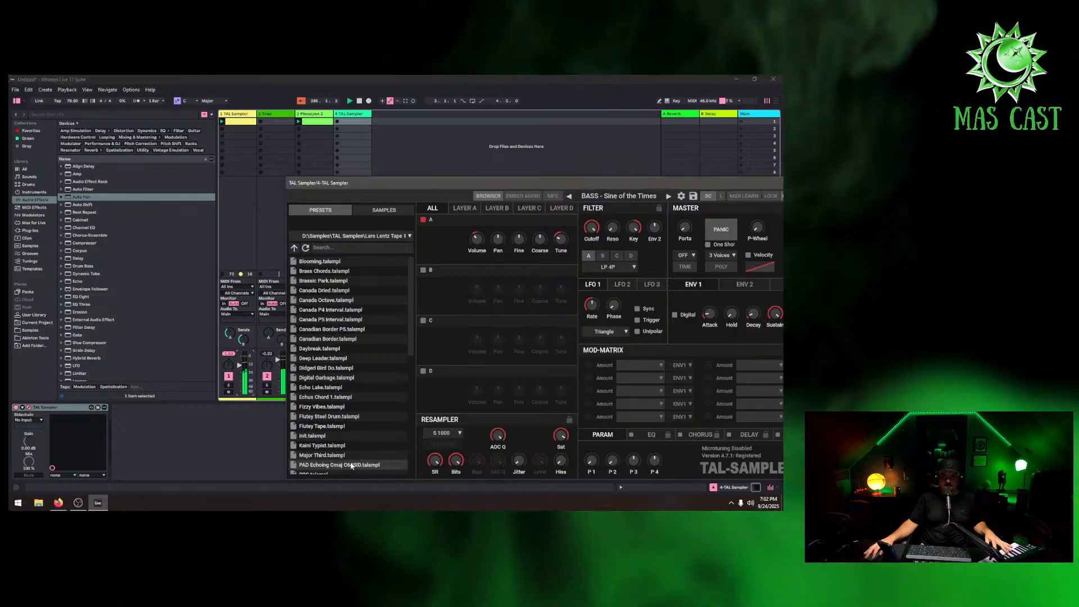
{"action": "left_click", "coordinate": [351, 465]}
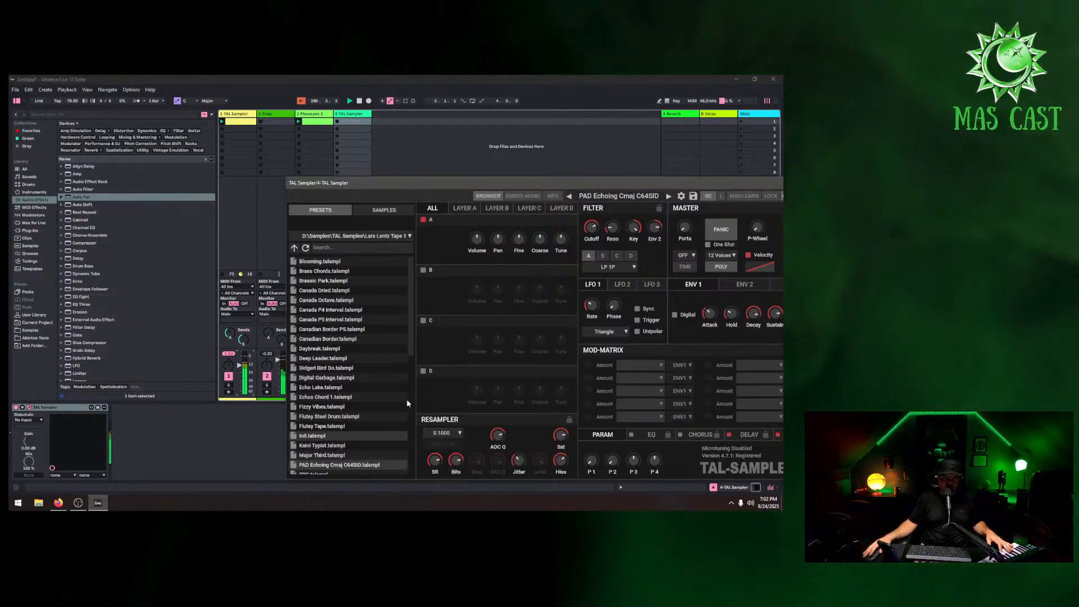
Load the Kaini Typist preset and mute the first TAL Sampler and Triaz tracks
{"action": "left_click_drag", "start_coordinate": [428, 186], "coordinate": [536, 212]}
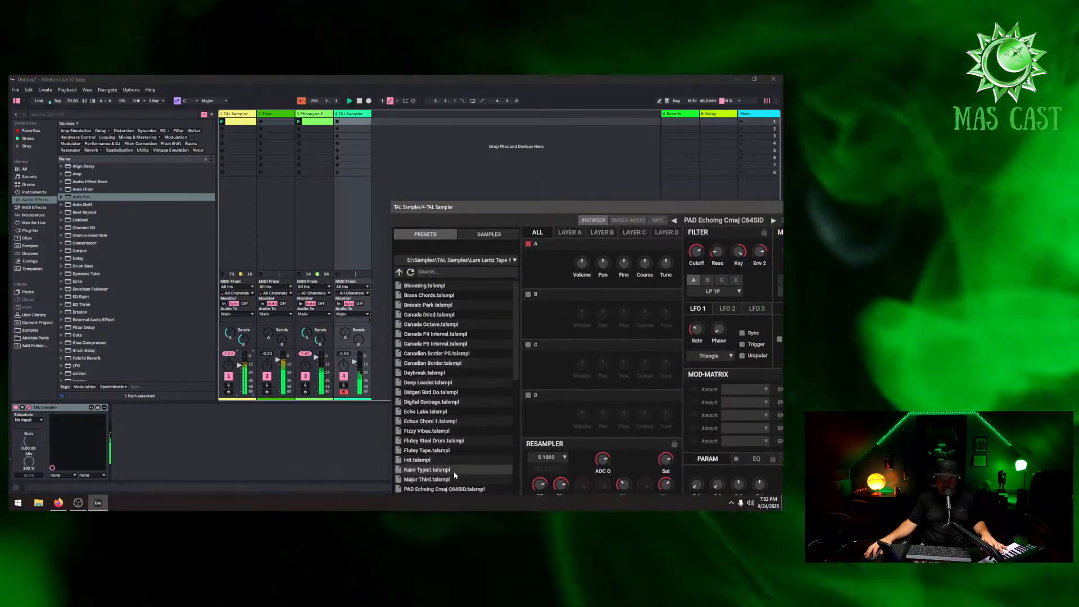
{"action": "left_click", "coordinate": [454, 471]}
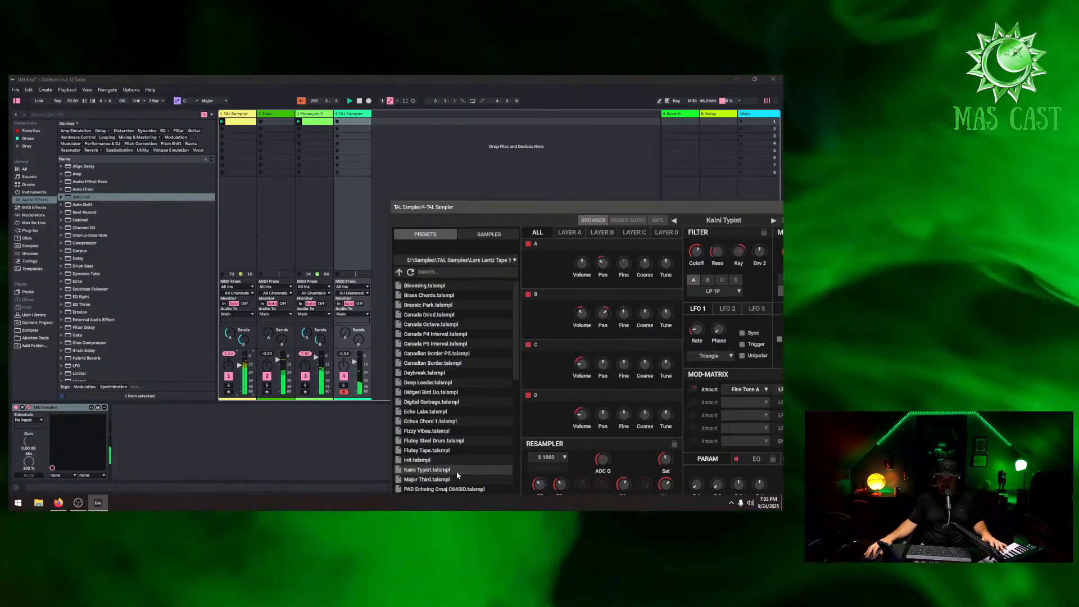
{"action": "left_click", "coordinate": [229, 377]}
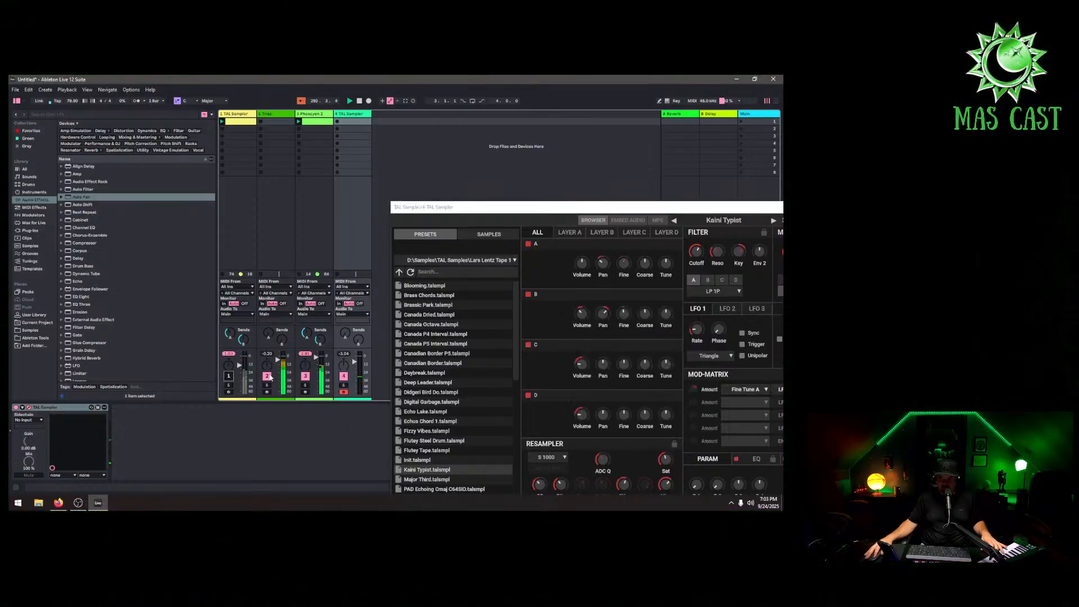
{"action": "left_click", "coordinate": [268, 376]}
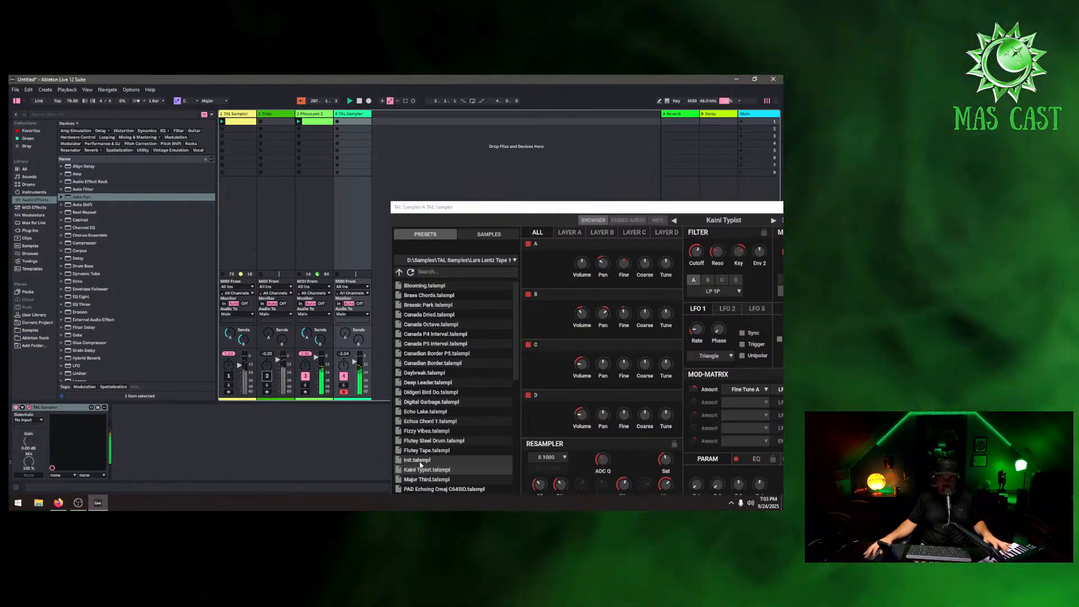
Audition the Flutey Tape and Canadian Border presets while toggling the first TAL Sampler track back on
{"action": "left_click", "coordinate": [425, 451]}
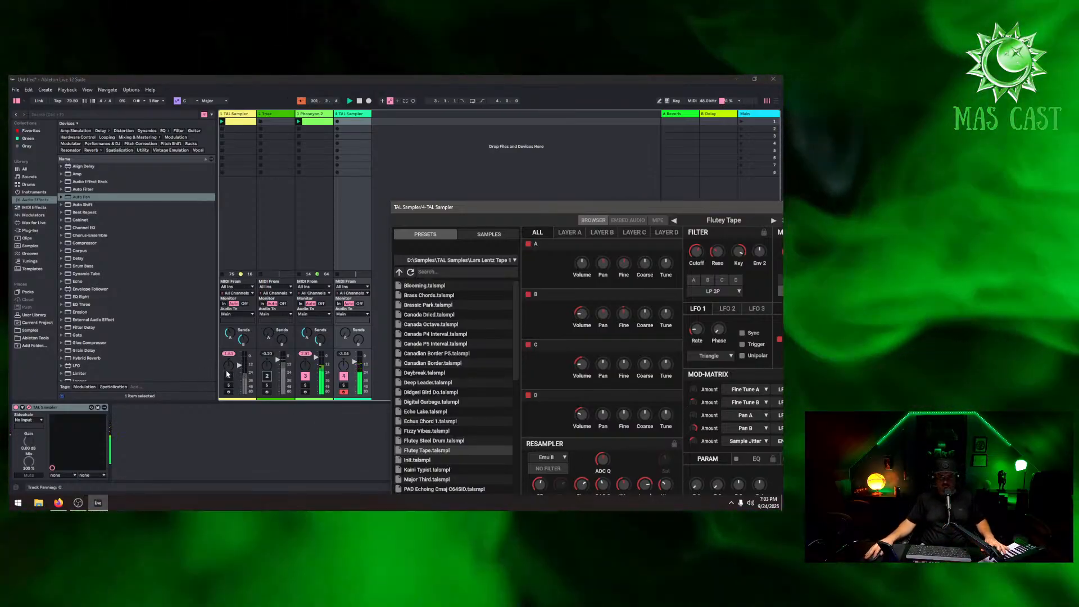
{"action": "left_click", "coordinate": [229, 376]}
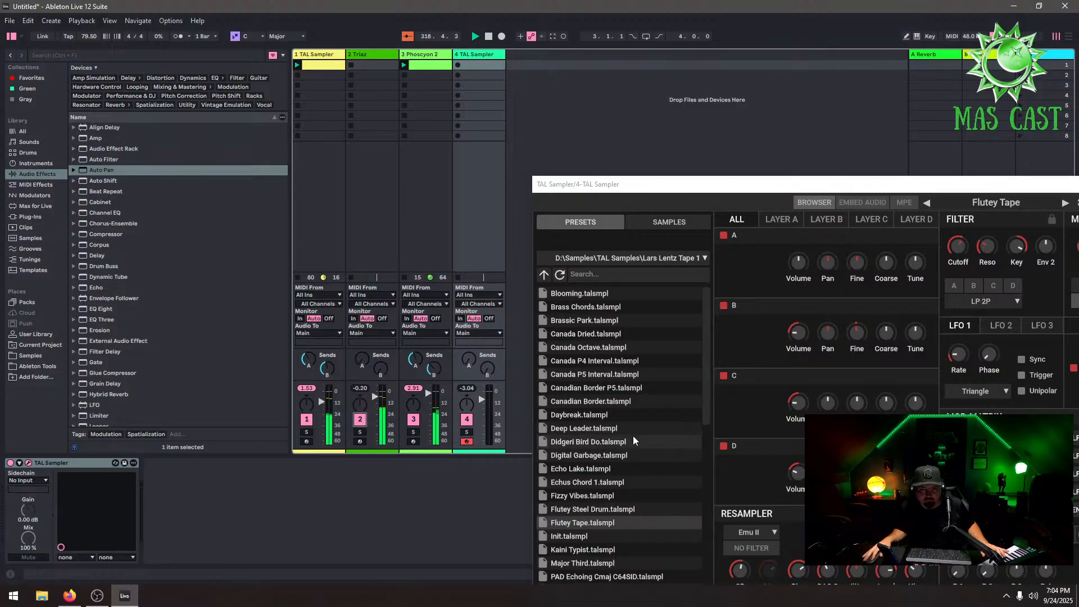
{"action": "left_click", "coordinate": [614, 403]}
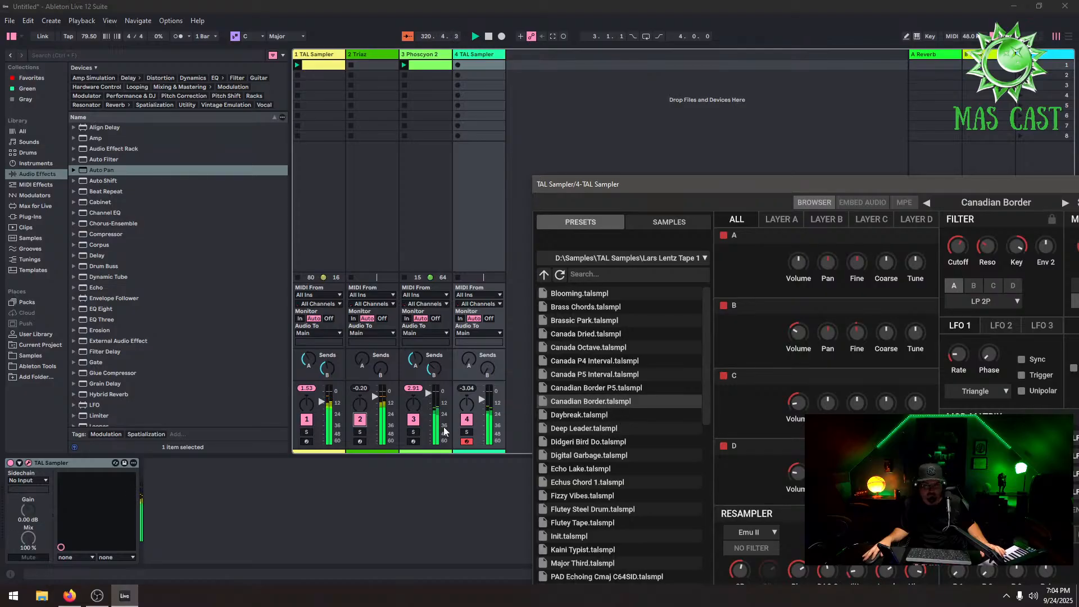
{"action": "left_click", "coordinate": [307, 420]}
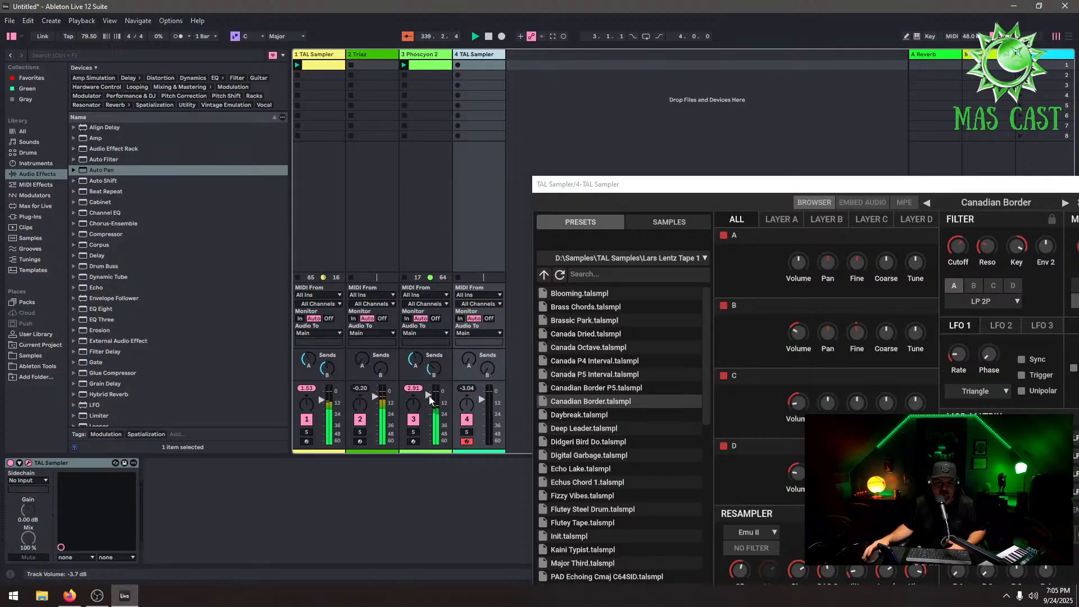
Audition SH101 Kaini Lead and load the Sunset preset from further down the preset list
{"action": "scroll", "coordinate": [625, 445], "scroll_direction": "down", "scroll_amount": 7}
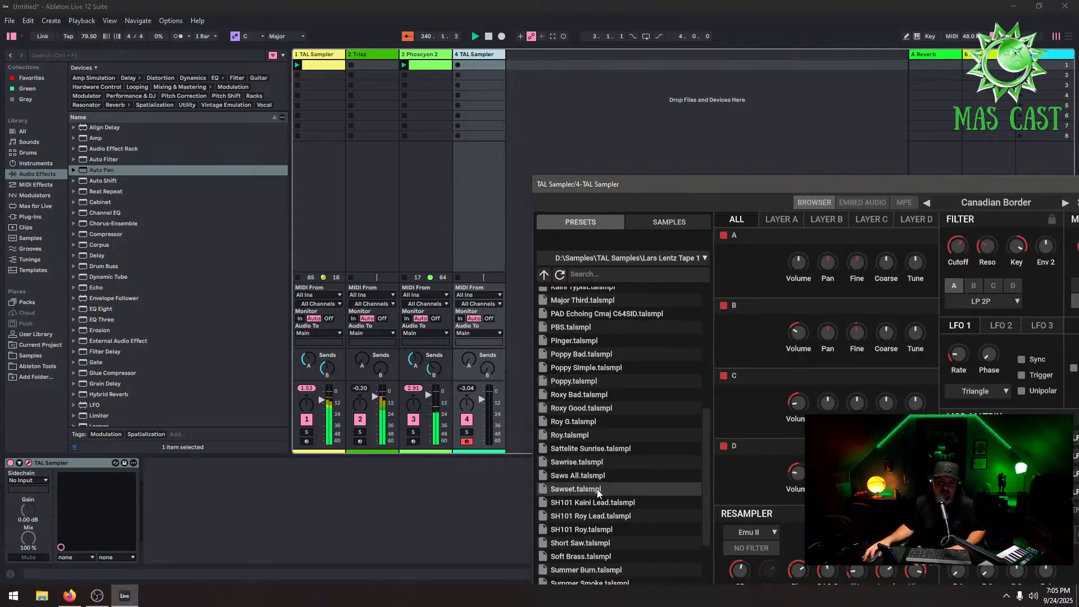
{"action": "left_click", "coordinate": [606, 503]}
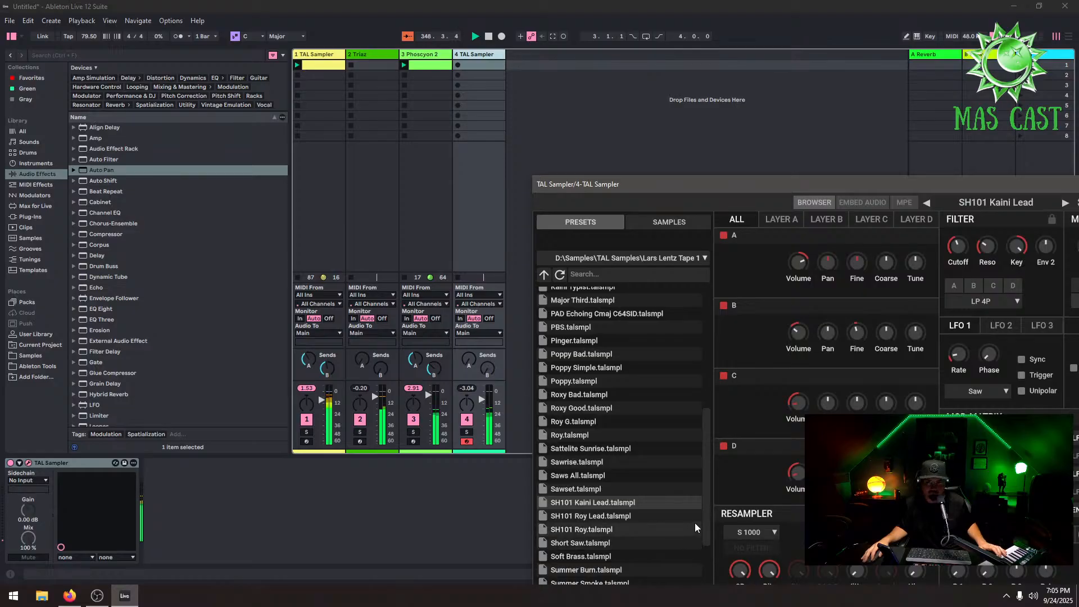
{"action": "scroll", "coordinate": [637, 533], "scroll_direction": "down", "scroll_amount": 3}
{"action": "left_click", "coordinate": [605, 536]}
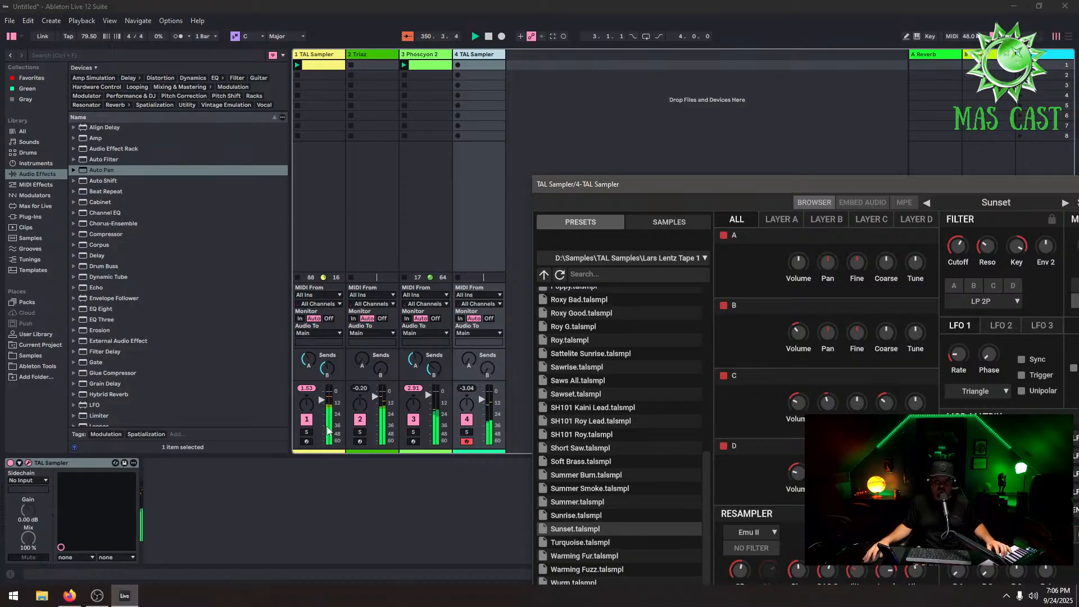
Lower the first TAL Sampler track's volume slightly and pull the Triaz track's volume fully down
{"action": "left_click_drag", "start_coordinate": [321, 400], "coordinate": [322, 405]}
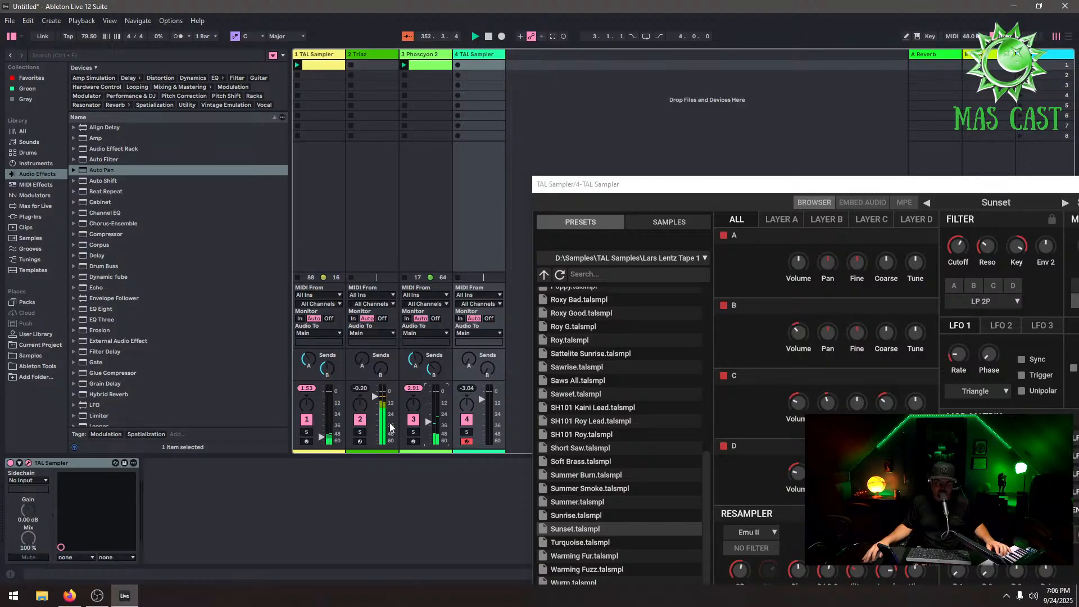
{"action": "left_click_drag", "start_coordinate": [371, 406], "coordinate": [371, 411]}
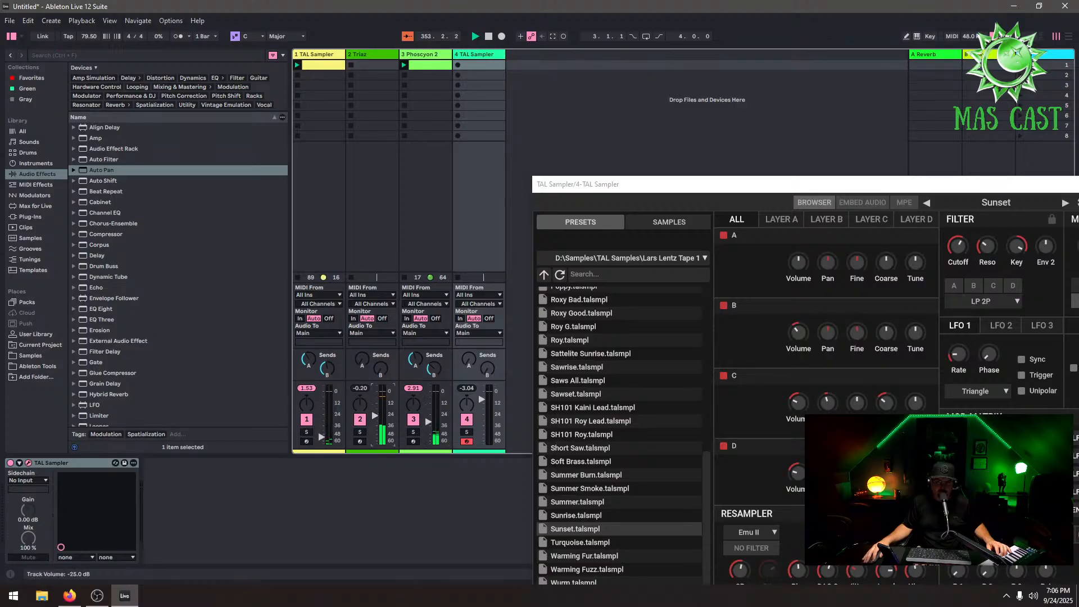
{"action": "left_click_drag", "start_coordinate": [371, 411], "coordinate": [372, 417]}
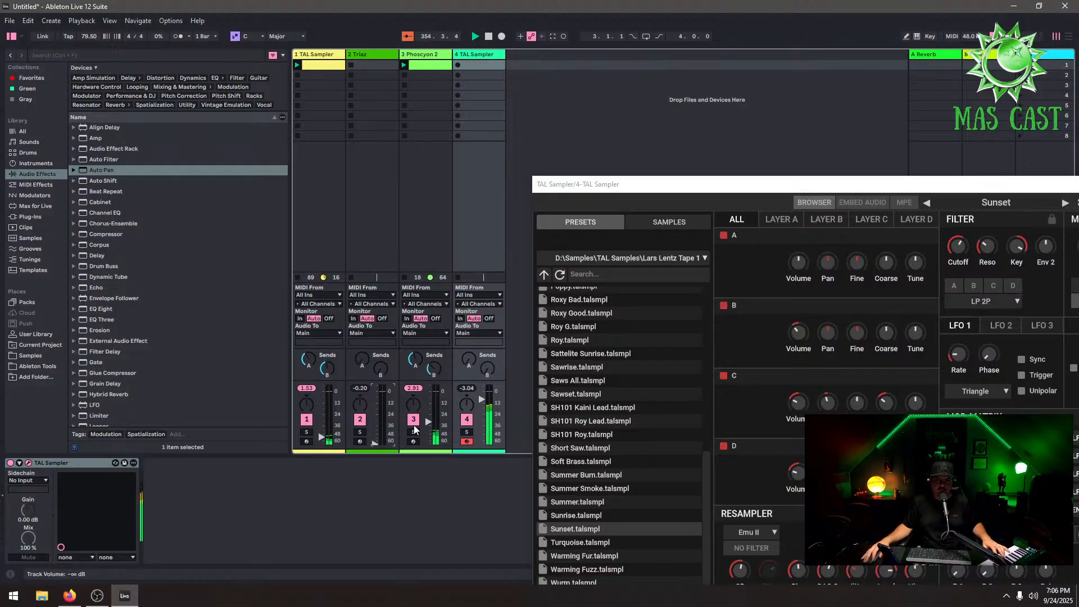
Delete the Triaz track and the first TAL Sampler track from the session
{"action": "right_click", "coordinate": [416, 54]}
{"action": "left_click", "coordinate": [389, 66]}
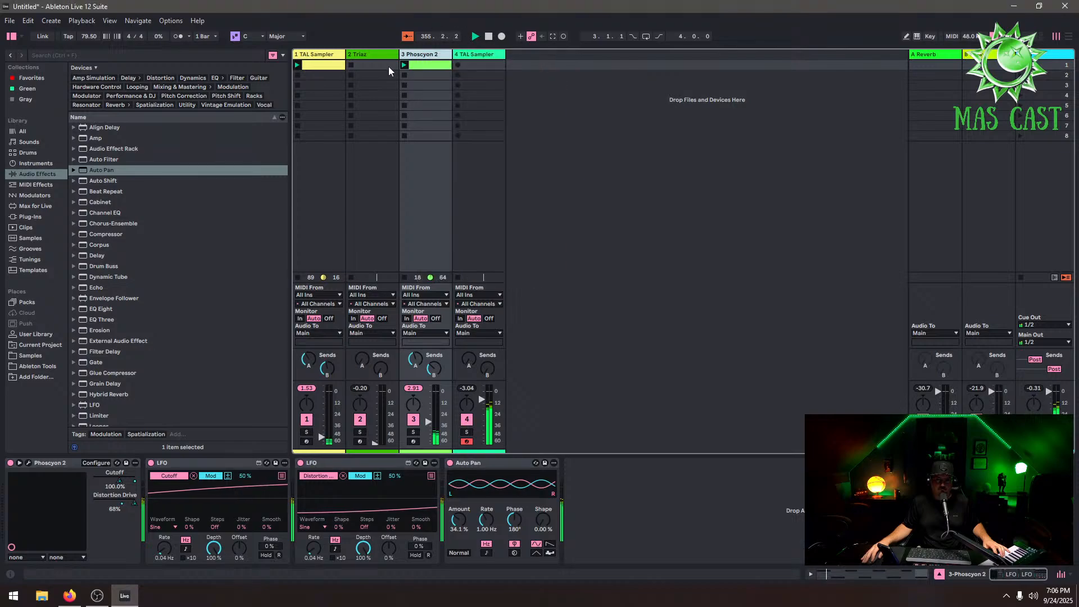
{"action": "right_click", "coordinate": [366, 52]}
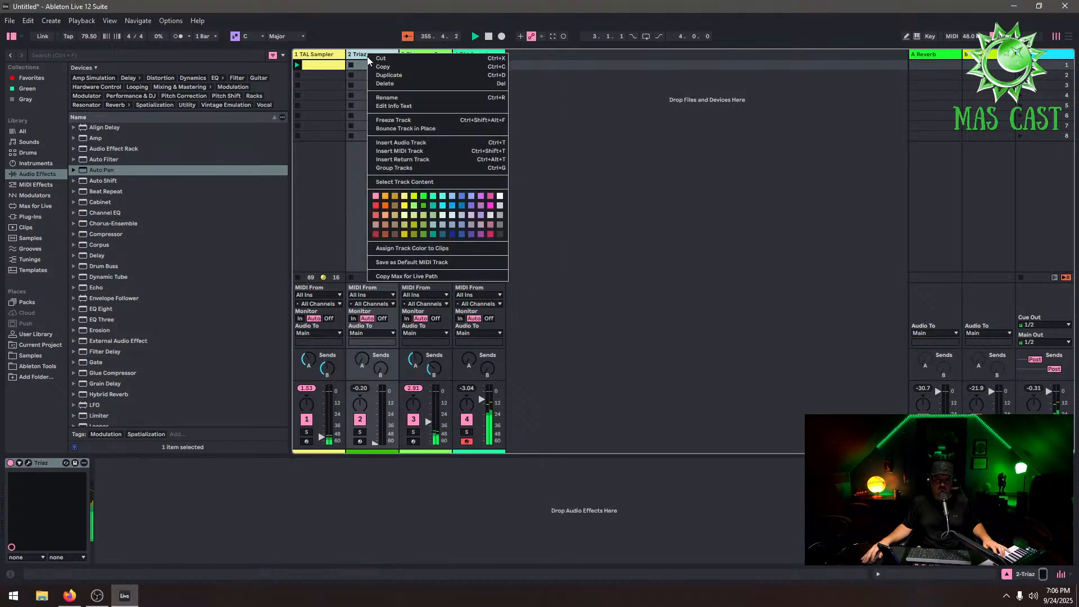
{"action": "left_click", "coordinate": [385, 87]}
{"action": "right_click", "coordinate": [329, 56]}
{"action": "left_click", "coordinate": [346, 93]}
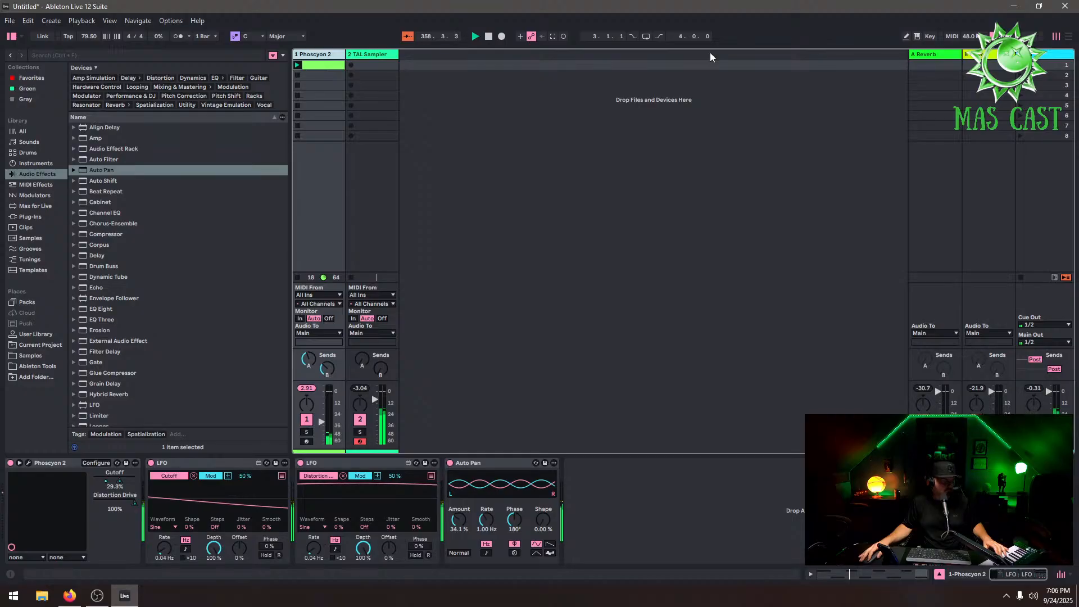
Open and close the remaining TAL Sampler window, then delete the Phoscyon 2 track
{"action": "left_click", "coordinate": [363, 55]}
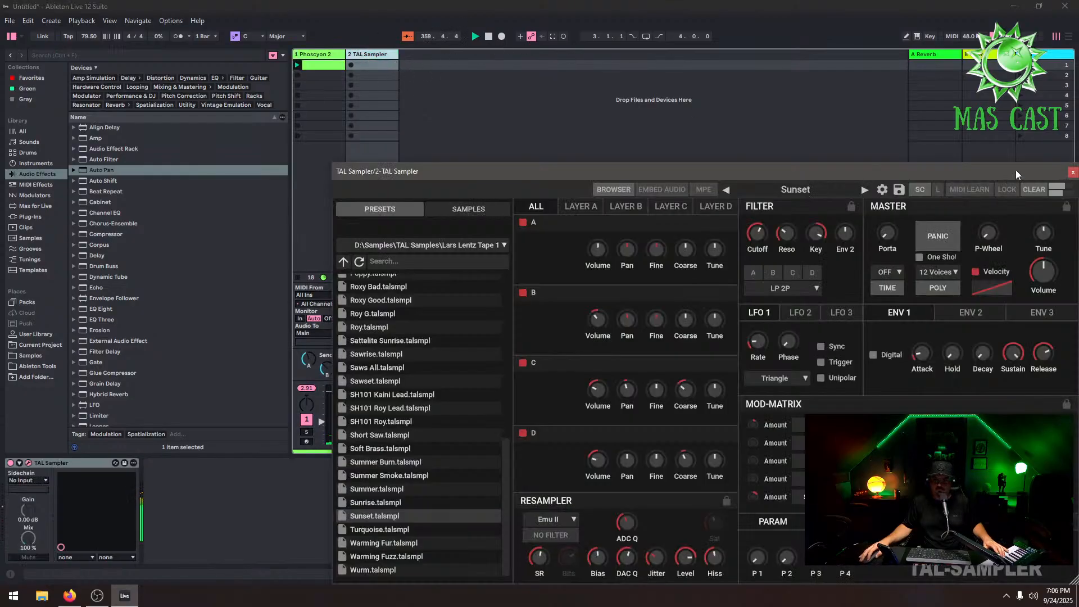
{"action": "left_click_drag", "start_coordinate": [1016, 170], "coordinate": [780, 139]}
{"action": "left_click", "coordinate": [799, 141]}
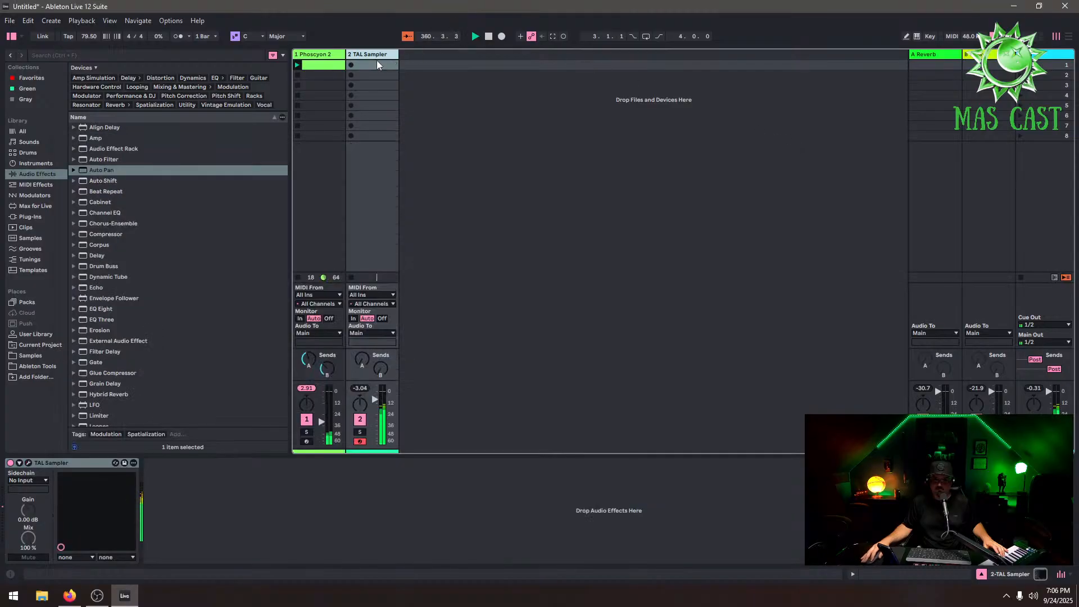
{"action": "right_click", "coordinate": [330, 55]}
{"action": "left_click", "coordinate": [343, 83]}
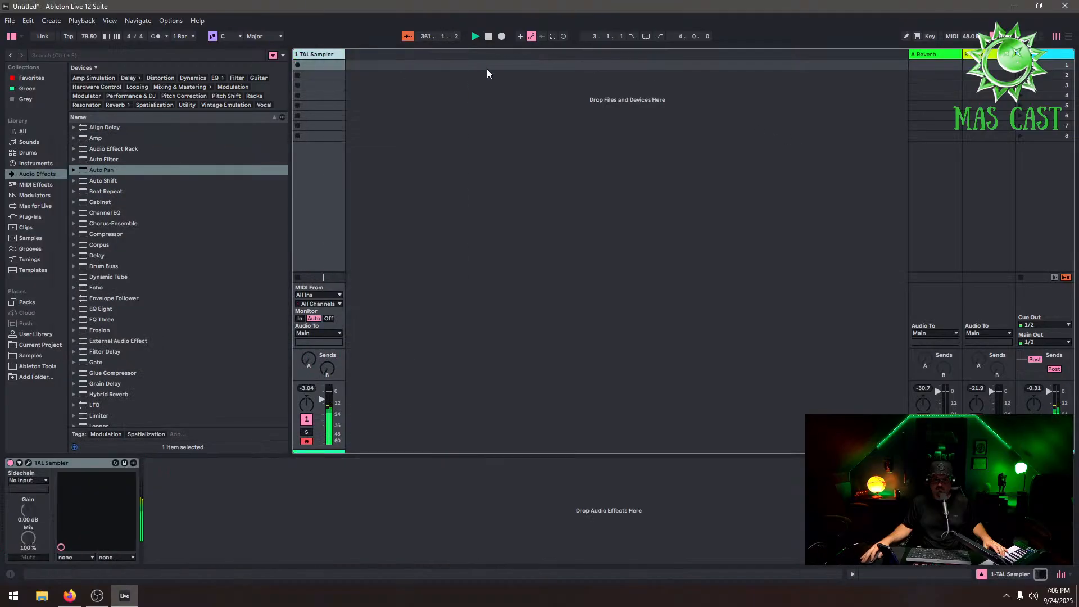
Capture the recently played MIDI into a clip and crop it to the last section from bar 66
{"action": "left_click", "coordinate": [554, 37]}
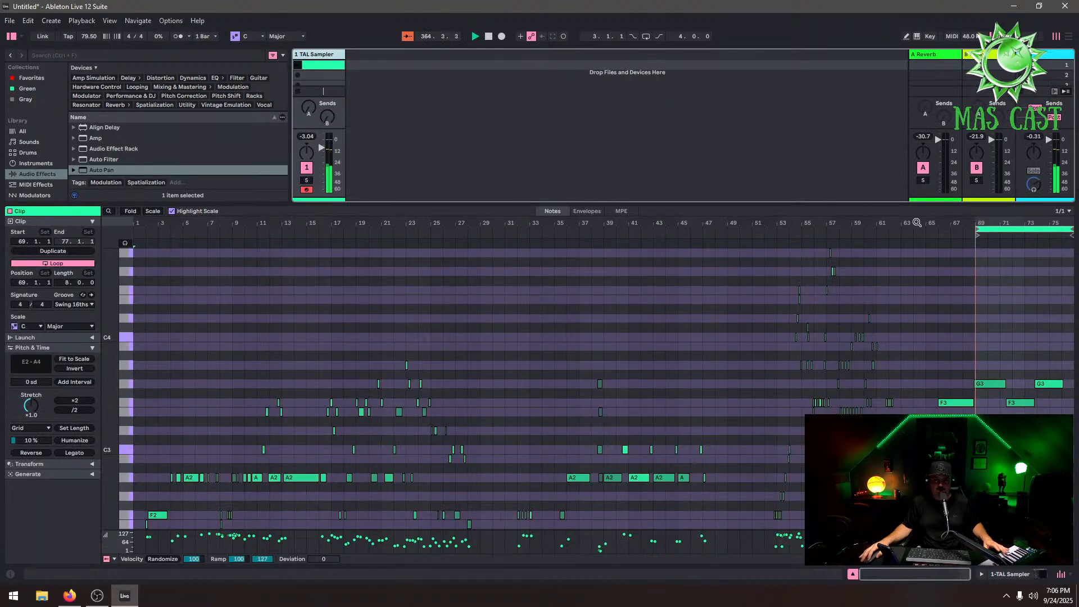
{"action": "left_click_drag", "start_coordinate": [979, 230], "coordinate": [937, 231]}
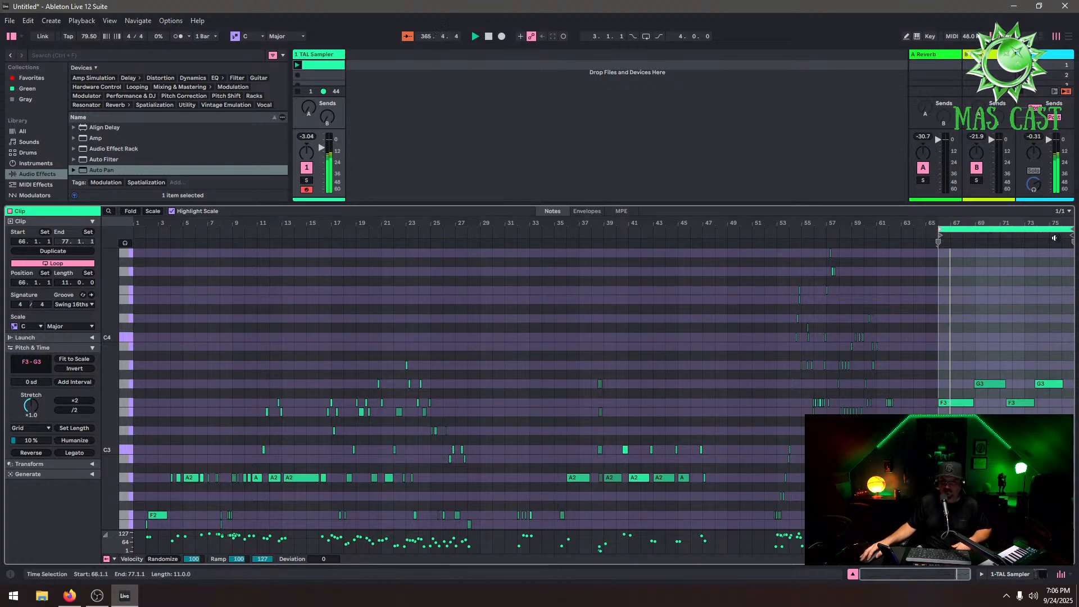
{"action": "right_click", "coordinate": [1017, 231]}
{"action": "left_click", "coordinate": [995, 249]}
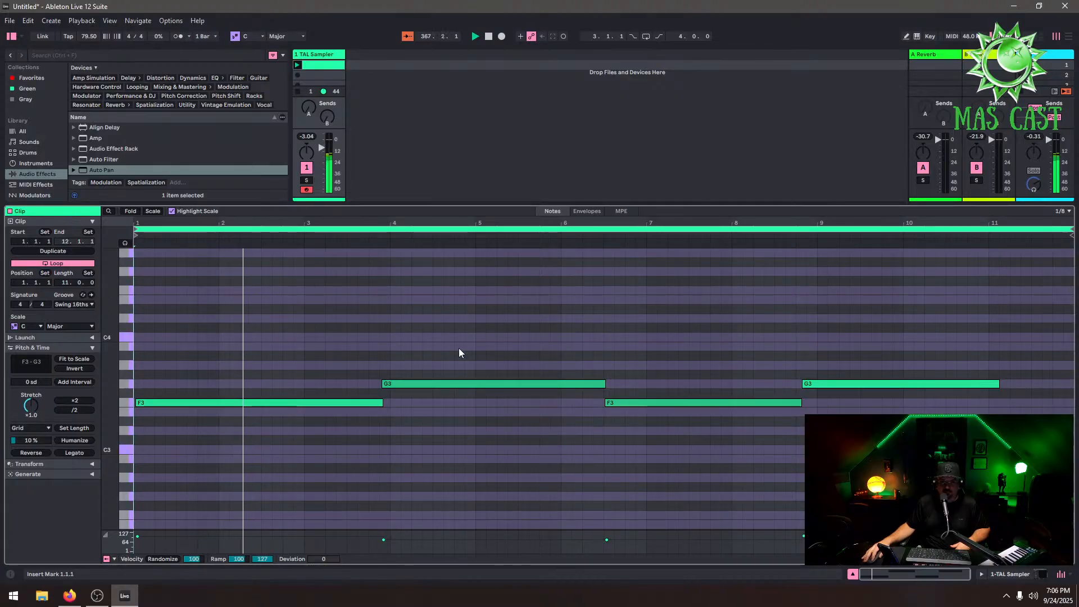
Rearrange the clip's notes so F3 and G3 alternate: F3 bars 1–3, G3 3–6, F3 6–9, G3 9 to the end
{"action": "left_click", "coordinate": [387, 406]}
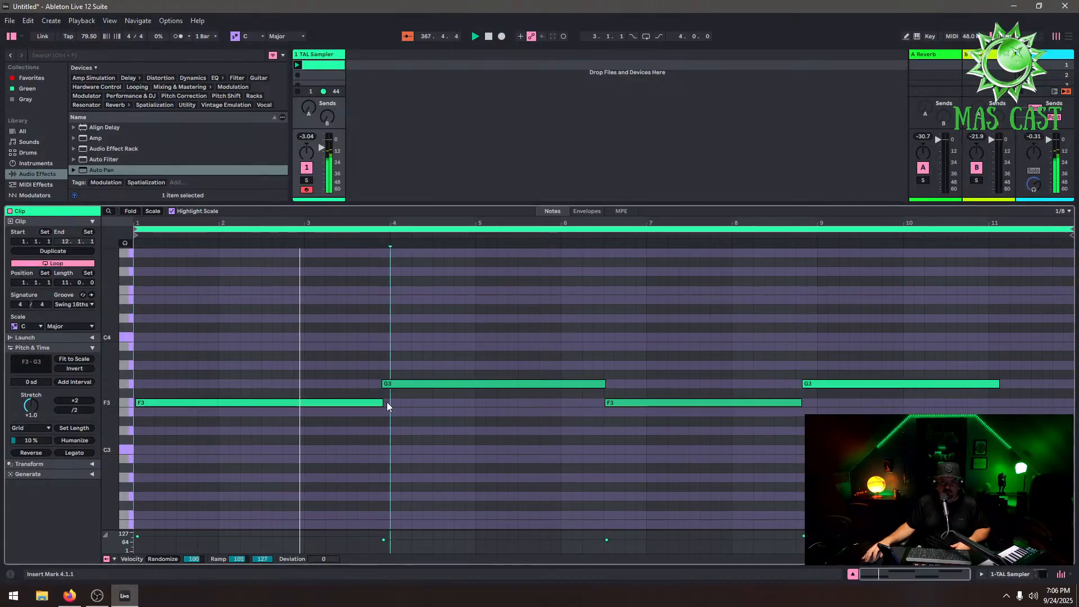
{"action": "left_click_drag", "start_coordinate": [382, 403], "coordinate": [304, 423]}
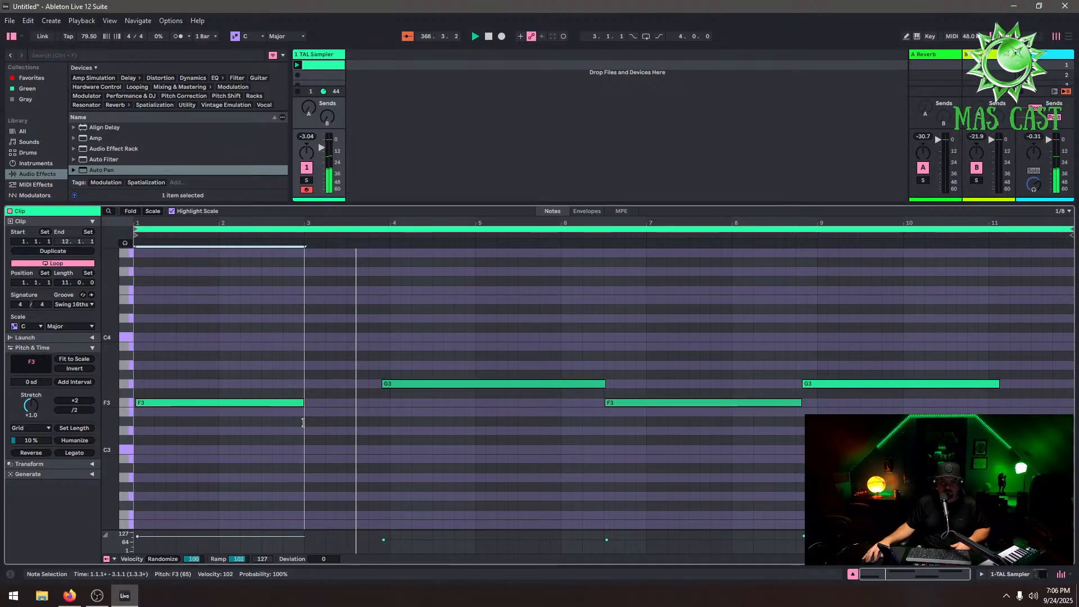
{"action": "left_click_drag", "start_coordinate": [389, 383], "coordinate": [312, 385]}
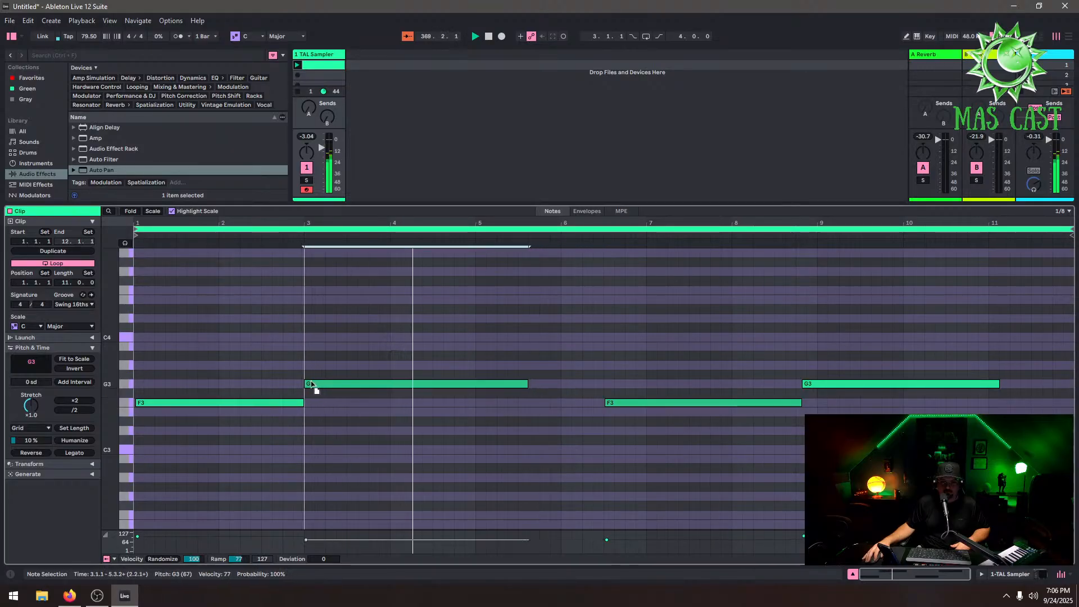
{"action": "left_click_drag", "start_coordinate": [528, 385], "coordinate": [560, 383]}
{"action": "left_click_drag", "start_coordinate": [618, 403], "coordinate": [578, 406]}
{"action": "left_click_drag", "start_coordinate": [748, 403], "coordinate": [841, 388]}
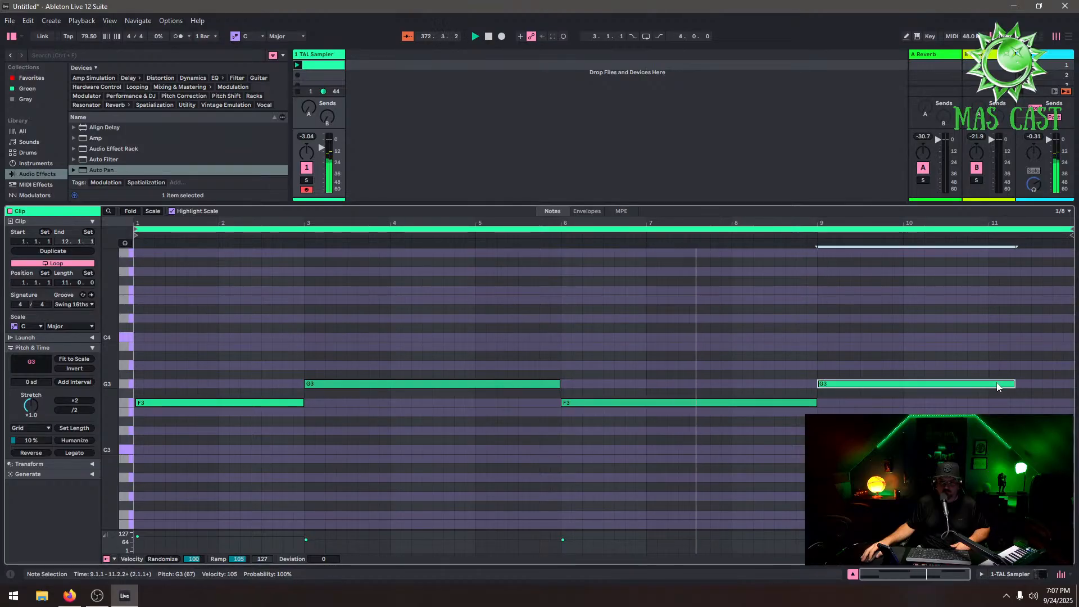
{"action": "left_click_drag", "start_coordinate": [1013, 386], "coordinate": [1071, 386]}
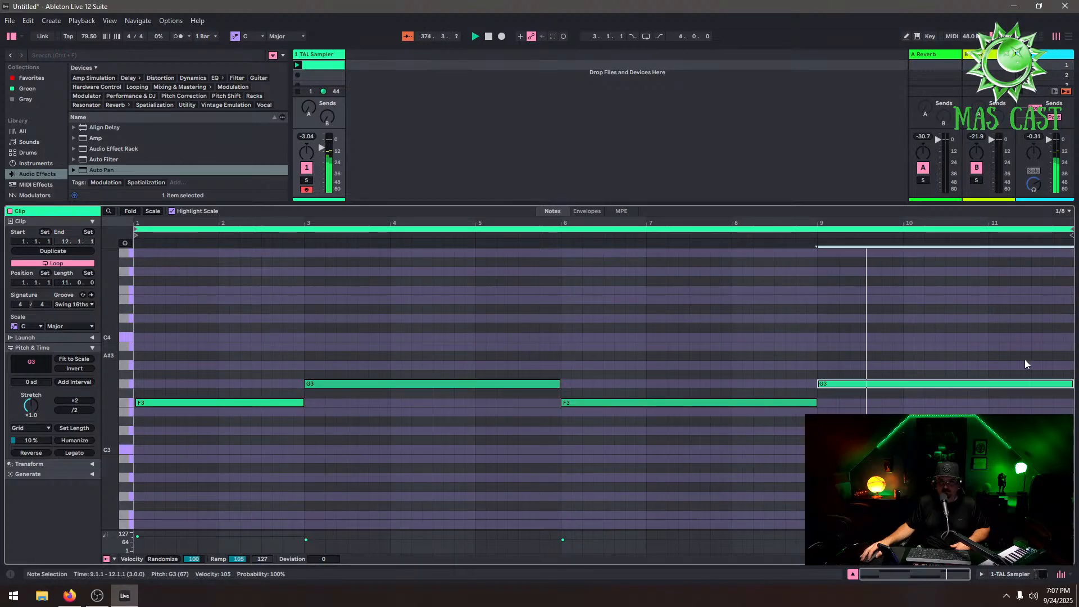
{"action": "left_click", "coordinate": [570, 363]}
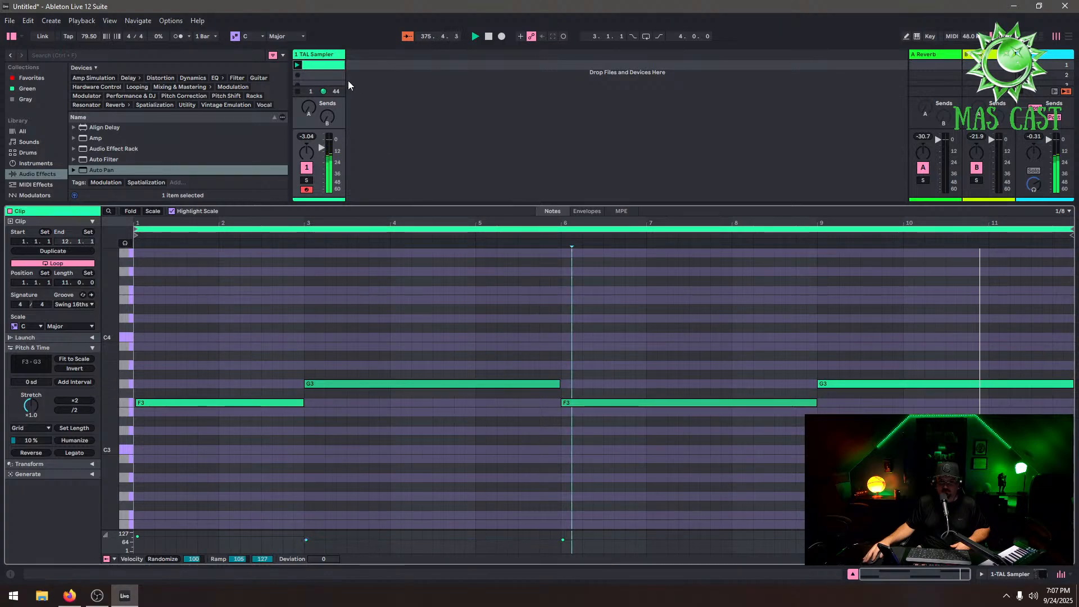
Add u-he Diva from the plug-ins as a new instrument track
{"action": "left_click_drag", "start_coordinate": [477, 206], "coordinate": [472, 441]}
{"action": "left_click", "coordinate": [31, 219]}
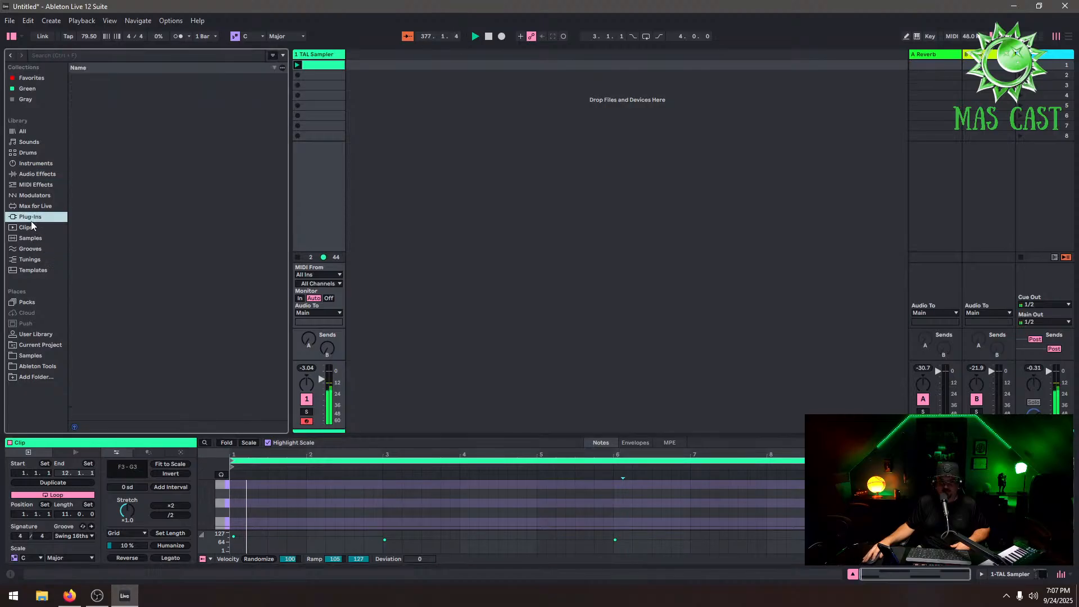
{"action": "left_click", "coordinate": [74, 120]}
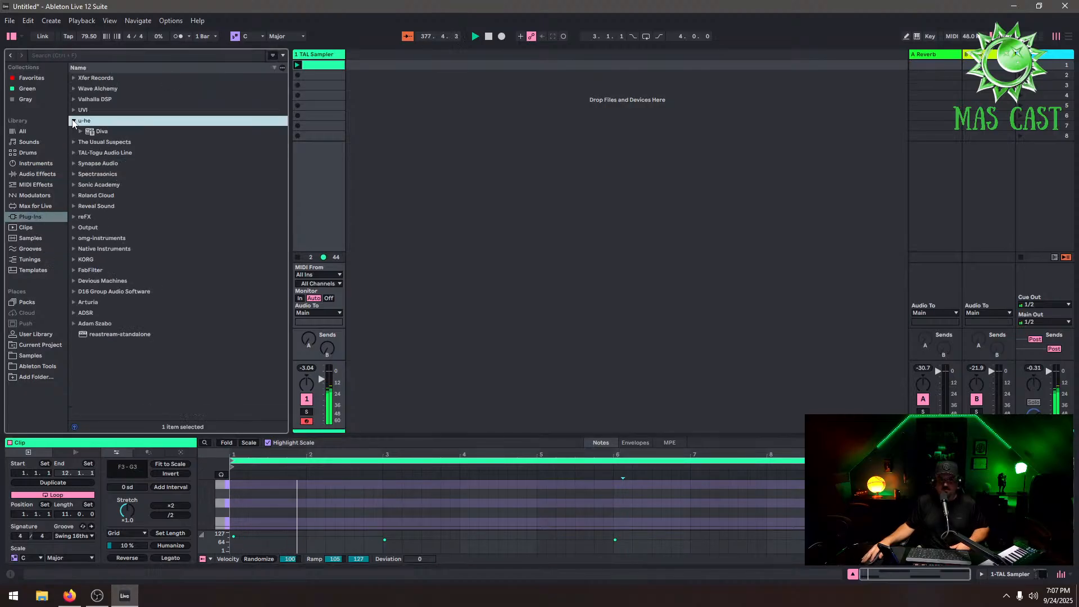
{"action": "left_click_drag", "start_coordinate": [93, 133], "coordinate": [402, 117]}
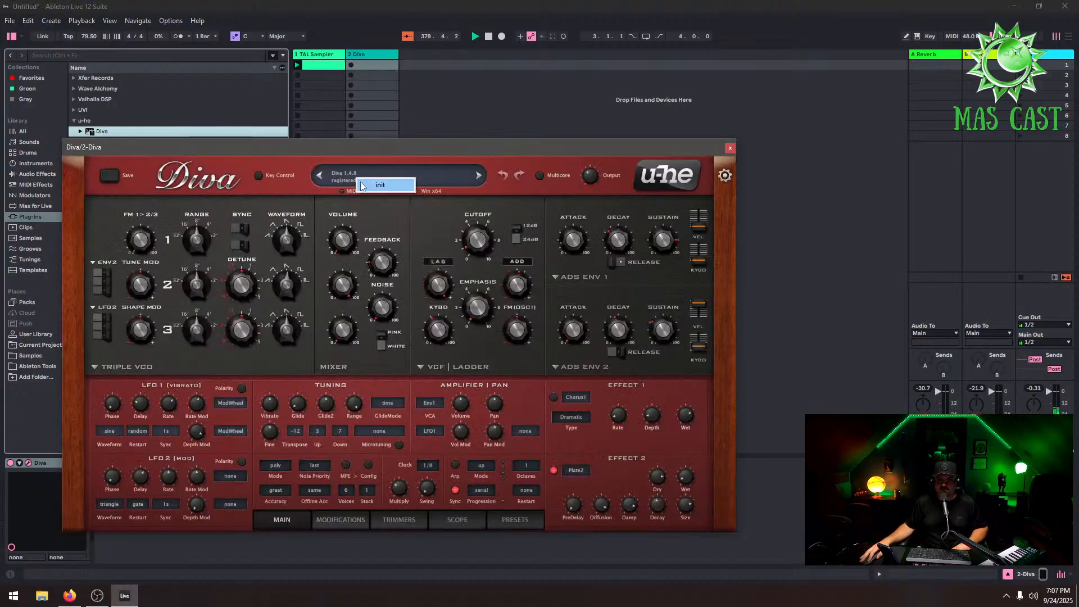
Load Diva's DF-DMT-Bass 02-Loaded preset from the Datacode FOCUS Diva Melodic Techno bank and lower the Diva track volume slightly
{"action": "left_click", "coordinate": [503, 521]}
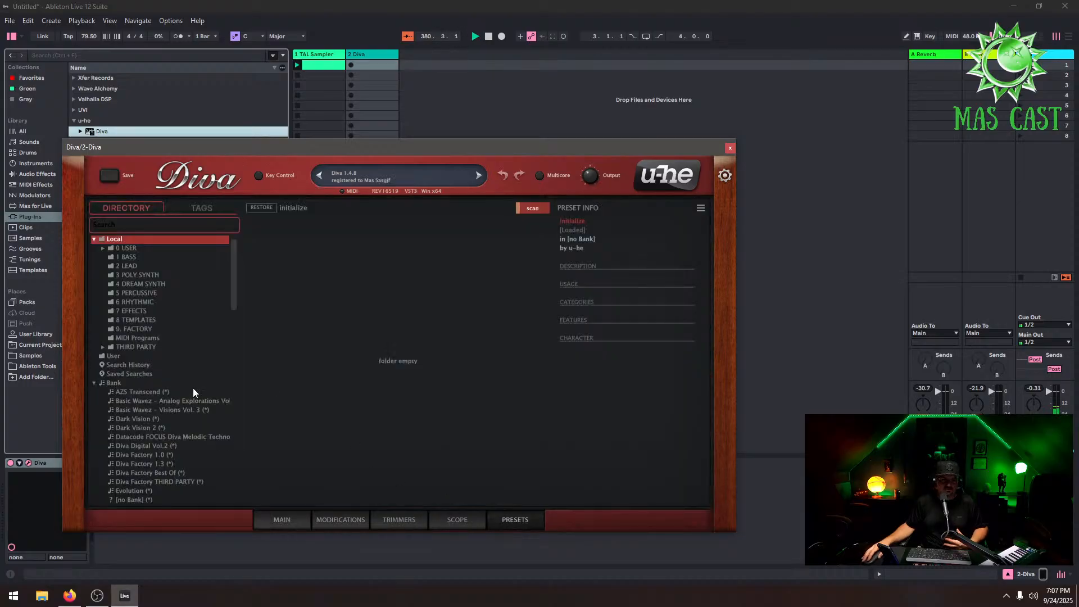
{"action": "left_click", "coordinate": [147, 438]}
{"action": "left_click", "coordinate": [308, 411]}
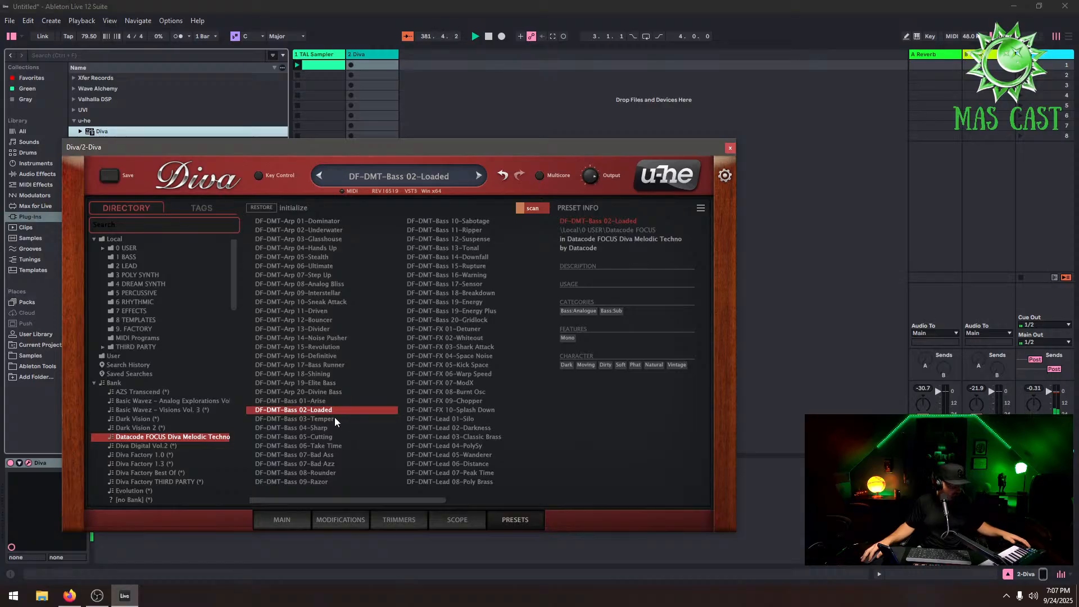
{"action": "left_click_drag", "start_coordinate": [482, 146], "coordinate": [799, 118]}
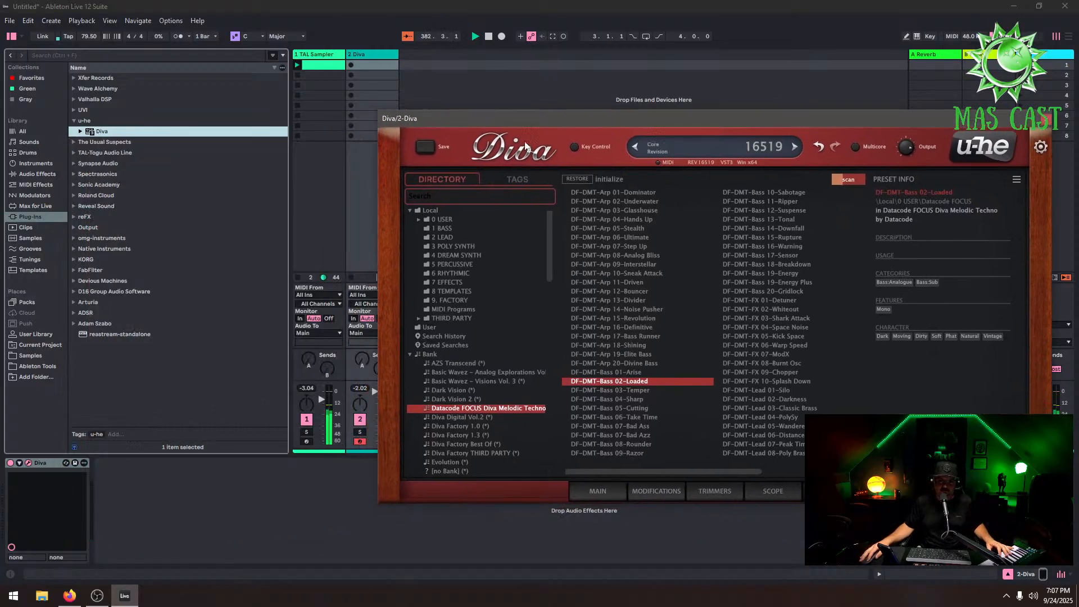
{"action": "left_click_drag", "start_coordinate": [542, 121], "coordinate": [666, 131]}
{"action": "left_click_drag", "start_coordinate": [373, 393], "coordinate": [373, 400]}
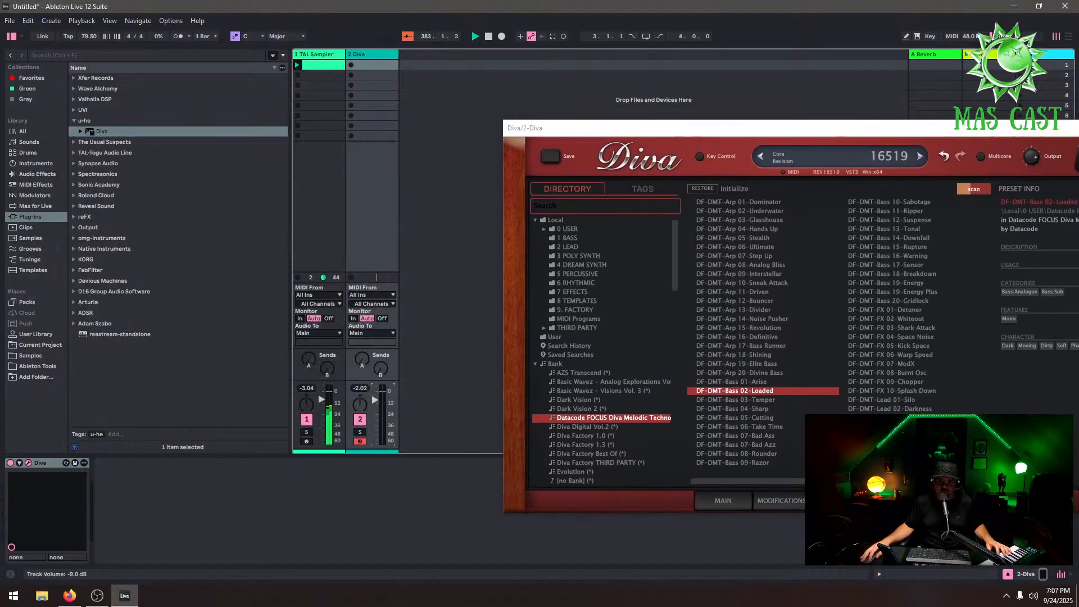
Audition Diva's DF-DMT Bass presets from 03-Temper through 08-Rounder while playing the TAL Sampler clip
{"action": "double_click", "coordinate": [330, 66]}
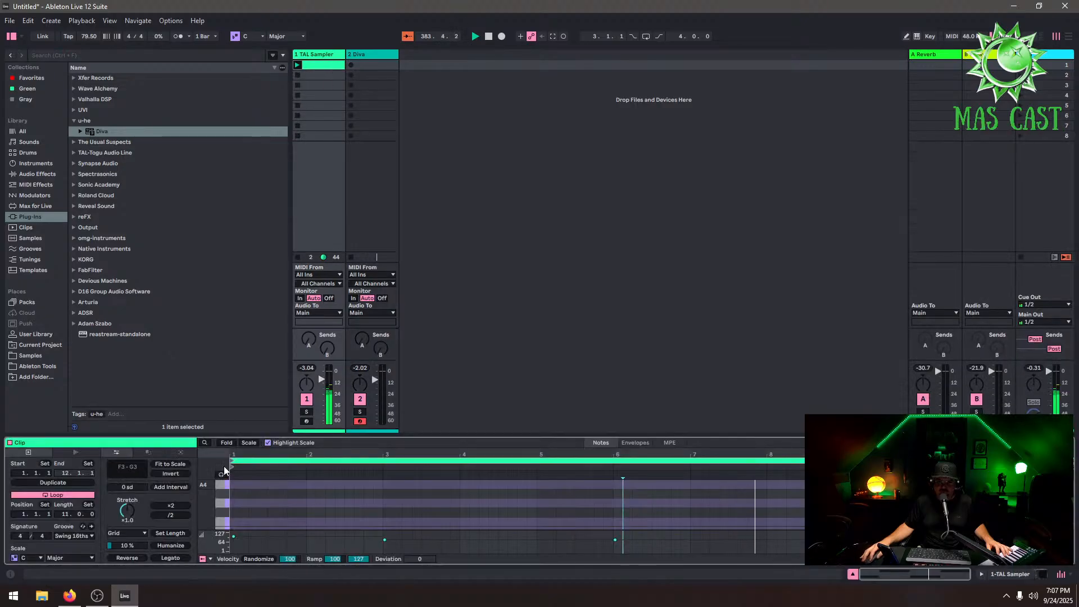
{"action": "left_click", "coordinate": [225, 443]}
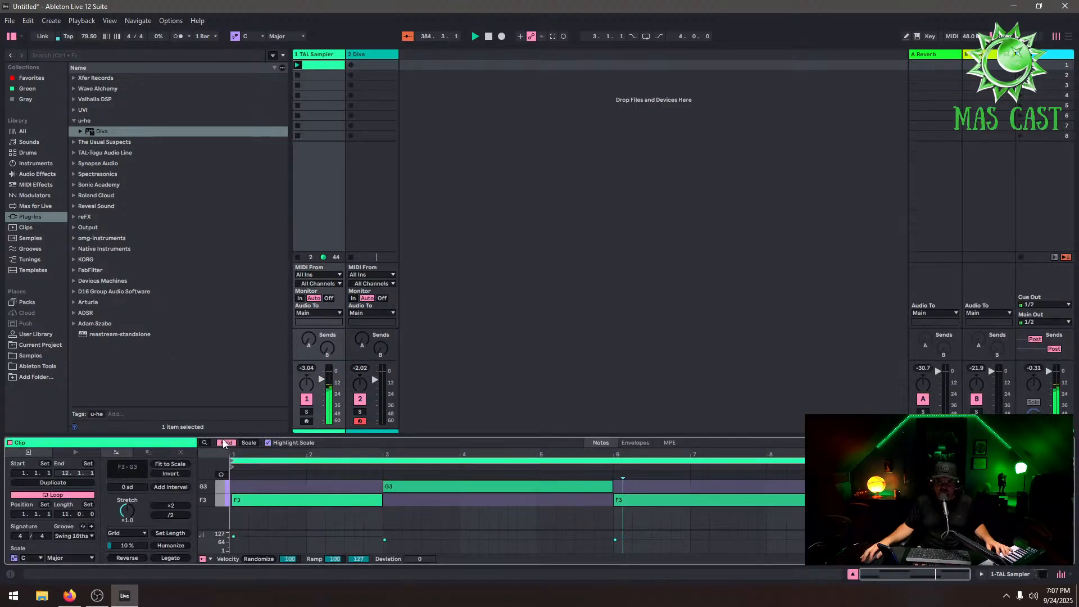
{"action": "left_click", "coordinate": [225, 443]}
{"action": "left_click", "coordinate": [391, 63]}
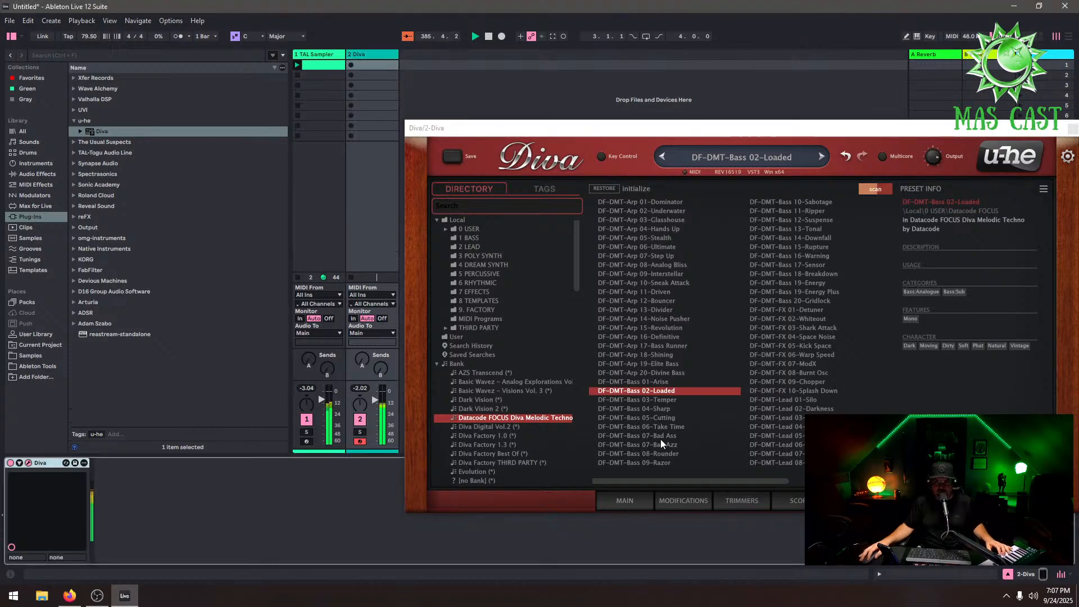
{"action": "left_click", "coordinate": [677, 401]}
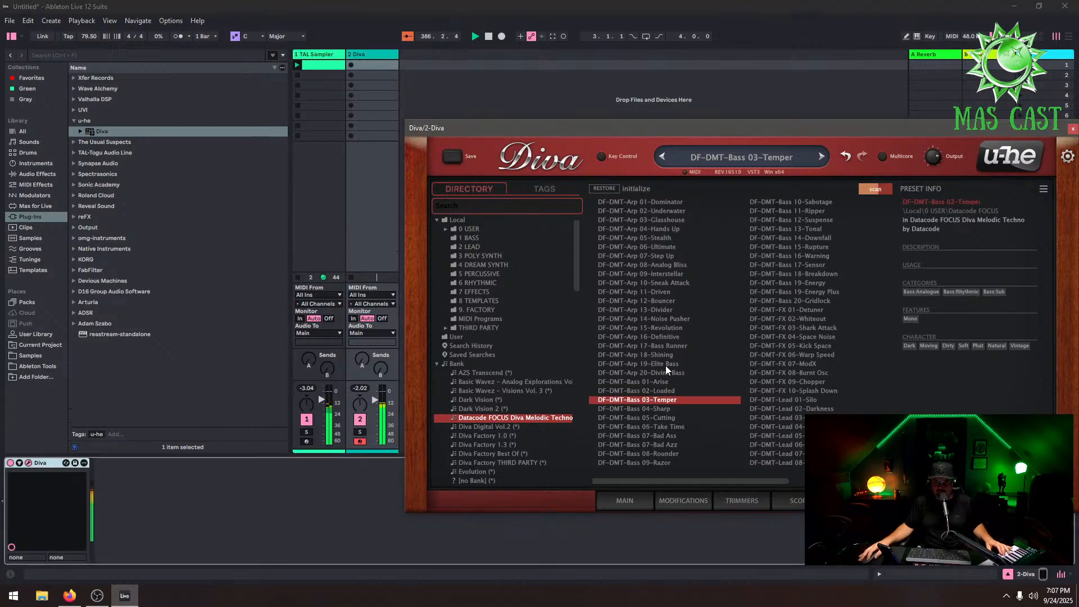
{"action": "left_click", "coordinate": [665, 364]}
{"action": "left_click", "coordinate": [676, 373]}
{"action": "left_click", "coordinate": [686, 417]}
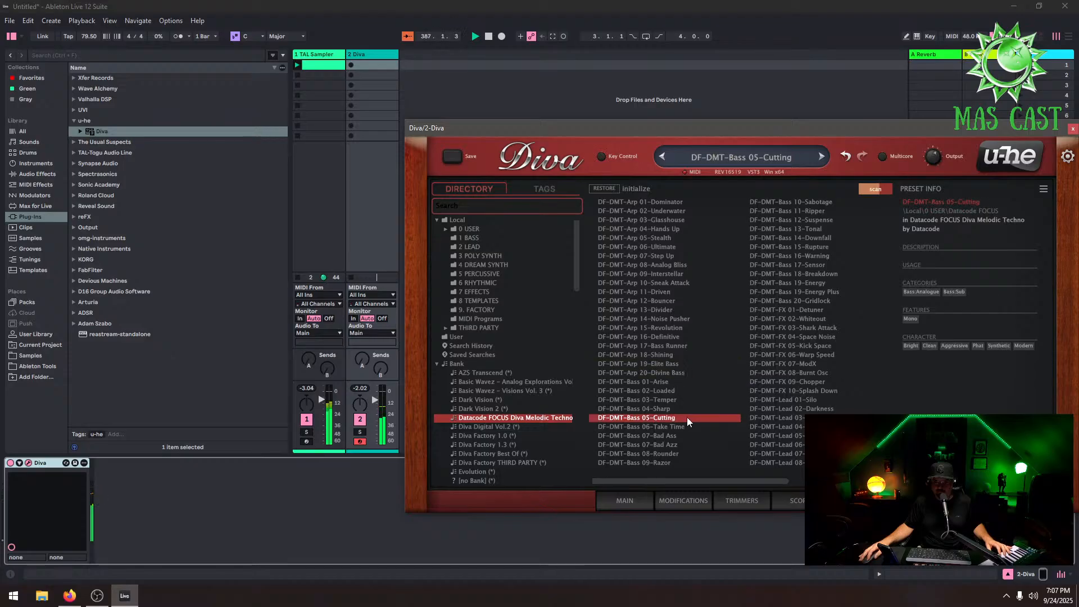
{"action": "left_click", "coordinate": [689, 426]}
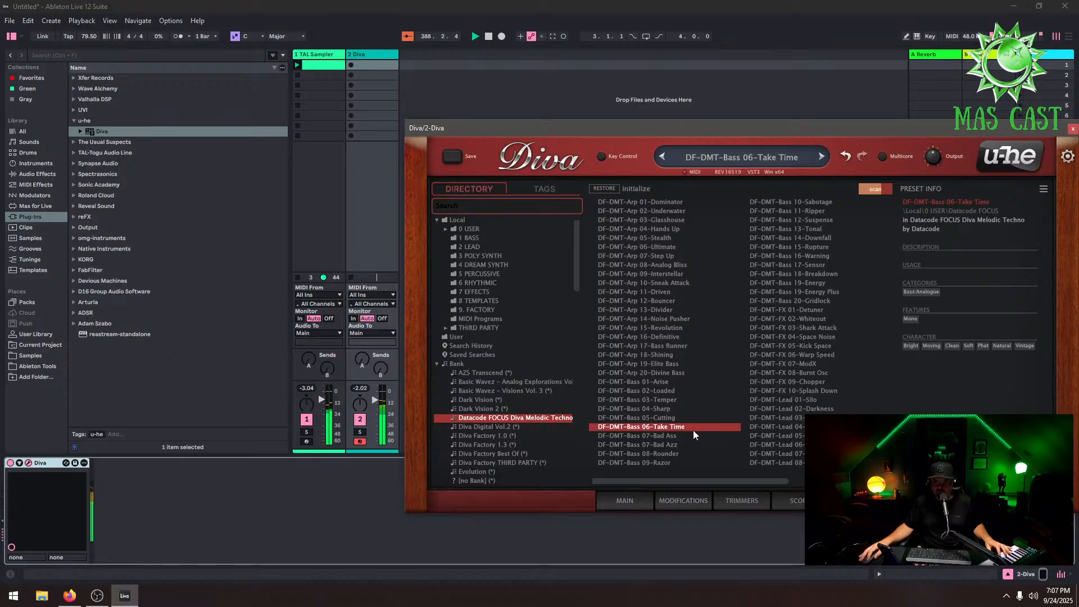
{"action": "left_click", "coordinate": [692, 435]}
{"action": "left_click", "coordinate": [693, 443]}
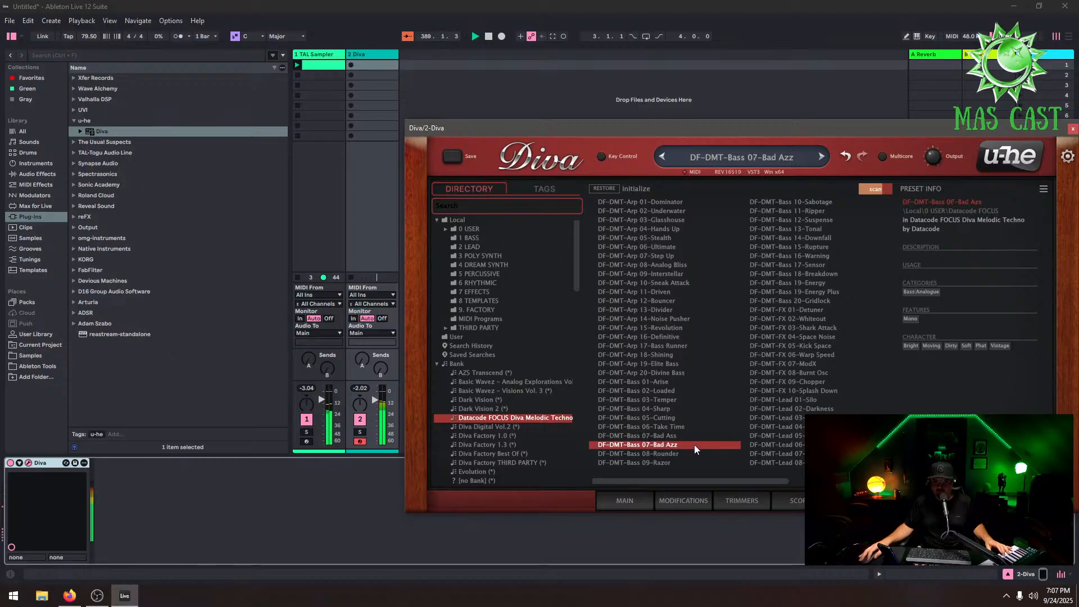
{"action": "left_click", "coordinate": [686, 454]}
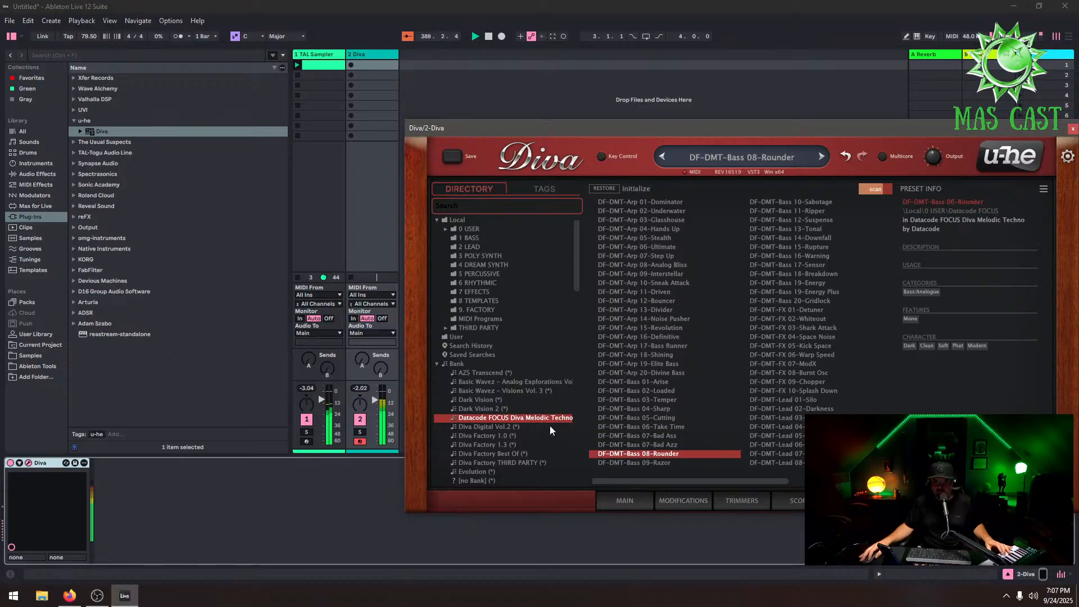
Audition presets from the Basic Wavez Analog Explorations Vol. 1 bank and load BASS Prometheus in Diva
{"action": "left_click", "coordinate": [538, 381]}
{"action": "left_click", "coordinate": [641, 328]}
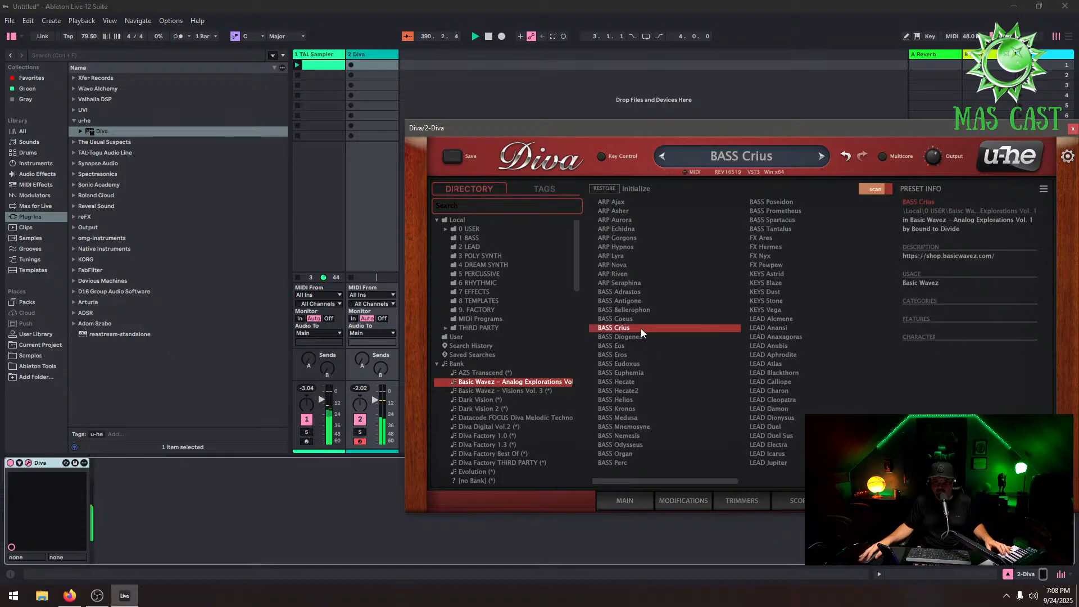
{"action": "left_click", "coordinate": [647, 311]}
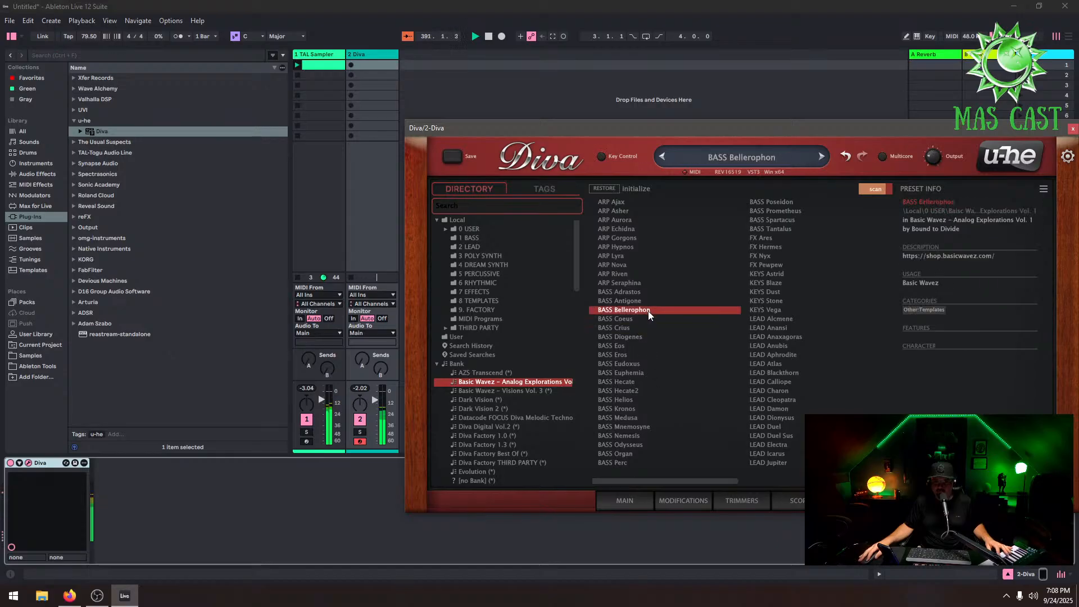
{"action": "left_click", "coordinate": [642, 301]}
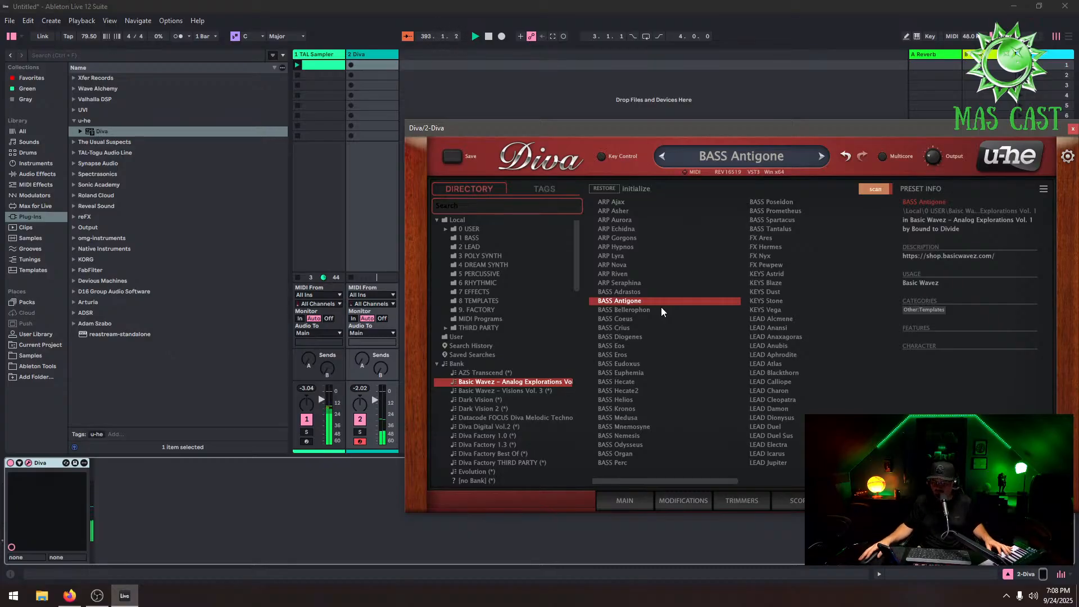
{"action": "left_click", "coordinate": [682, 319]}
{"action": "left_click", "coordinate": [662, 264]}
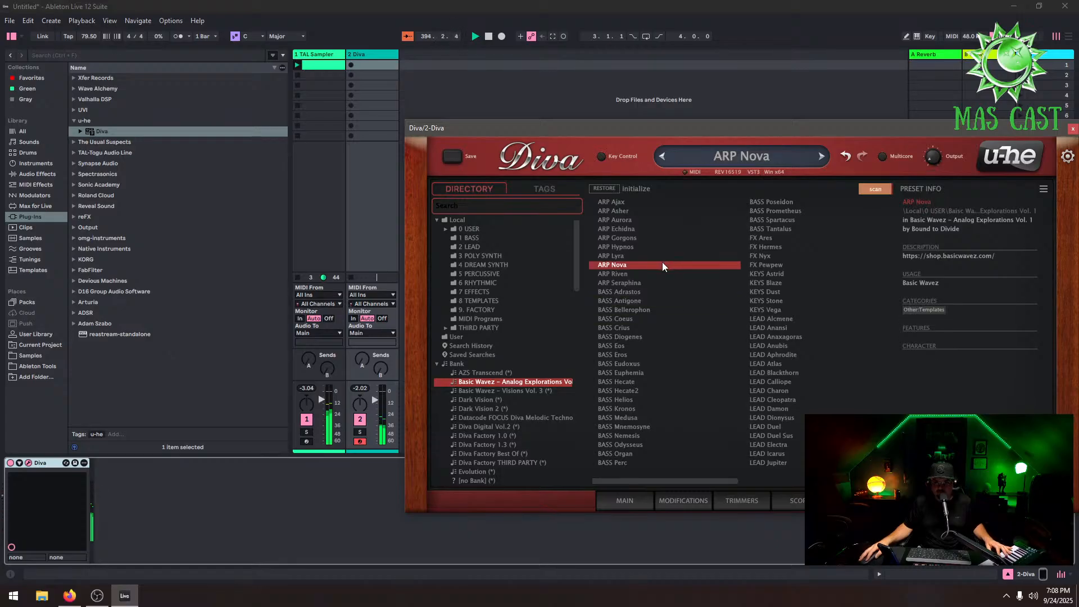
{"action": "left_click", "coordinate": [778, 229]}
{"action": "left_click", "coordinate": [788, 213]}
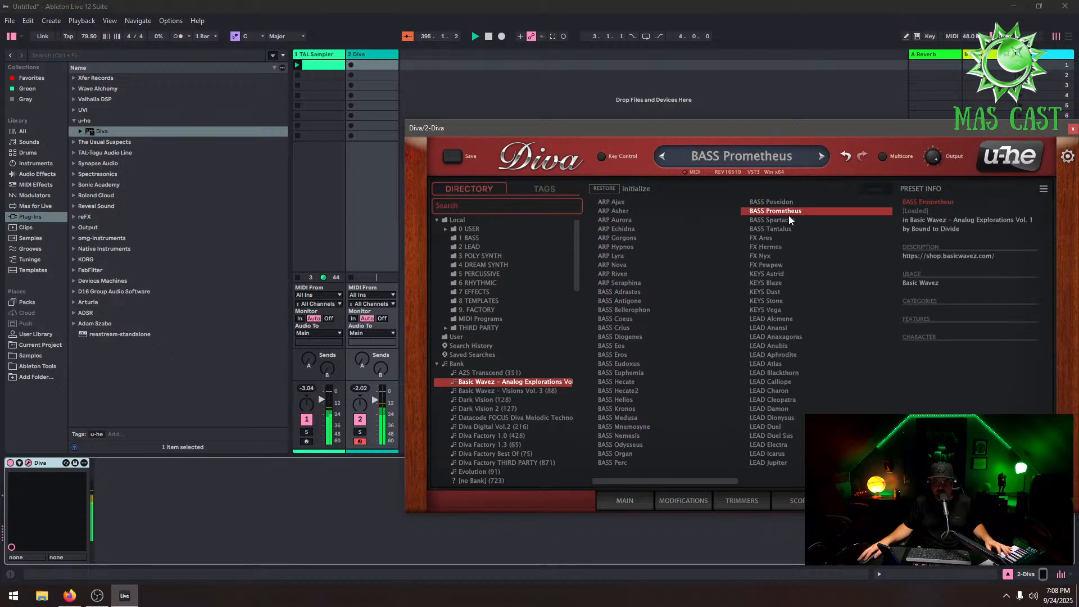
Audition Basic Wavez bass presets BASS Mnemosyne, Helios, Organ, Odysseus and Nemesis in Diva
{"action": "left_click", "coordinate": [650, 428]}
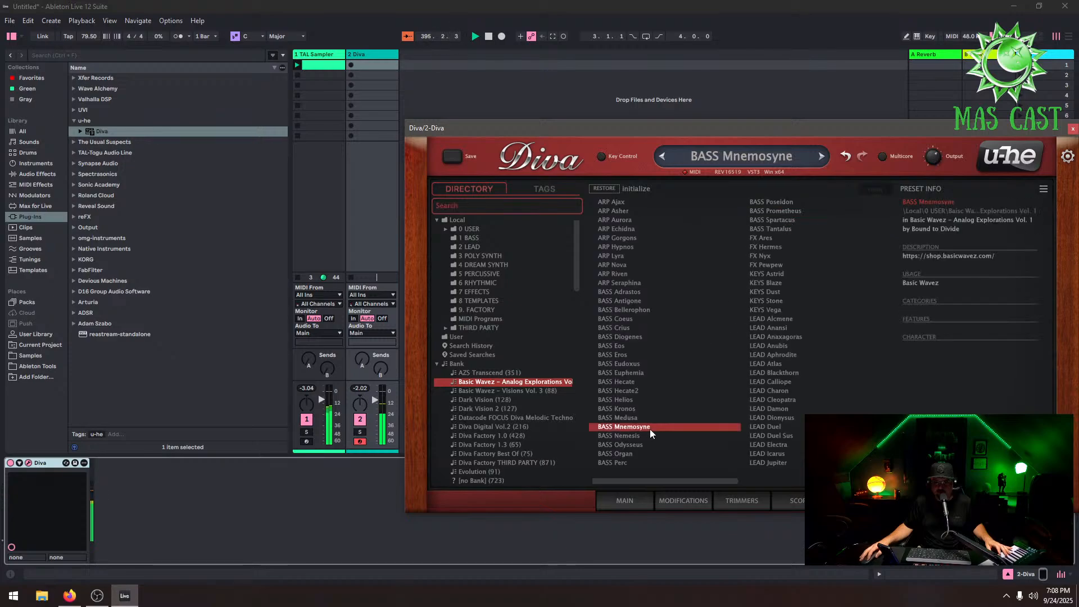
{"action": "left_click", "coordinate": [644, 400]}
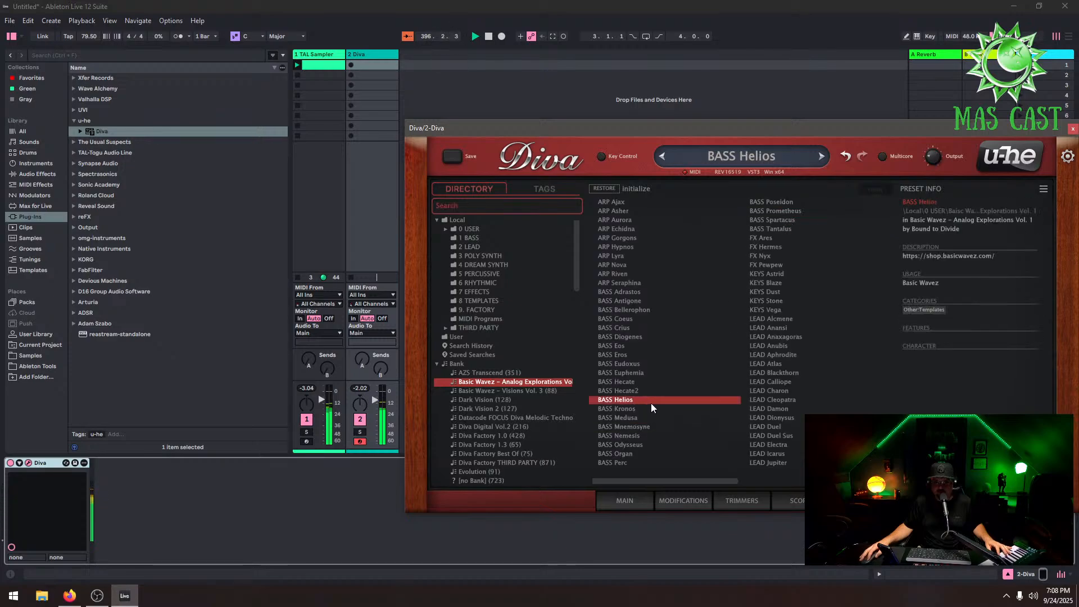
{"action": "left_click", "coordinate": [376, 400]}
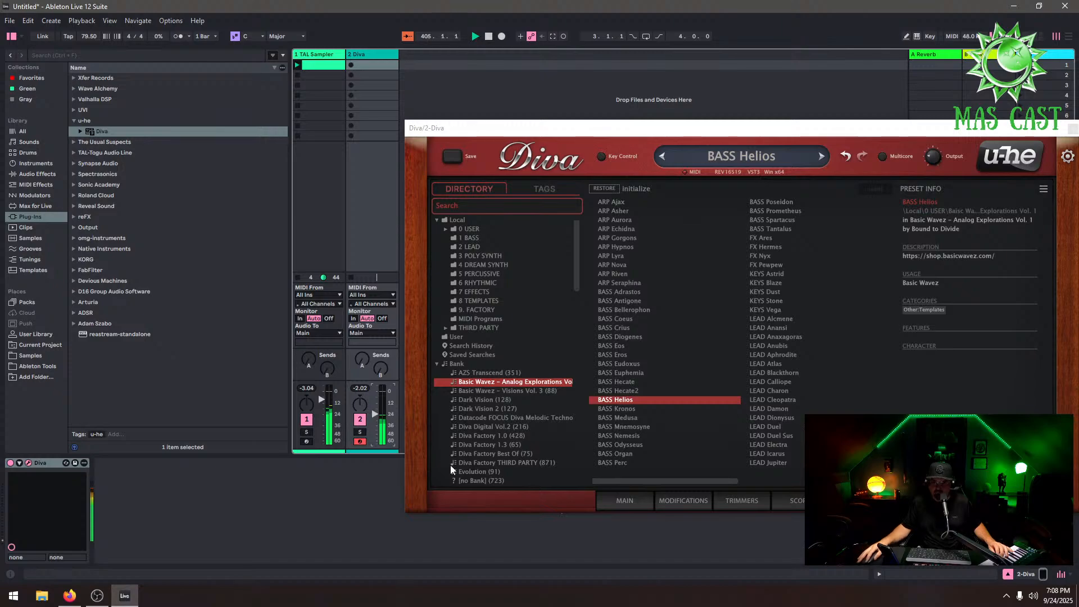
{"action": "left_click", "coordinate": [618, 453]}
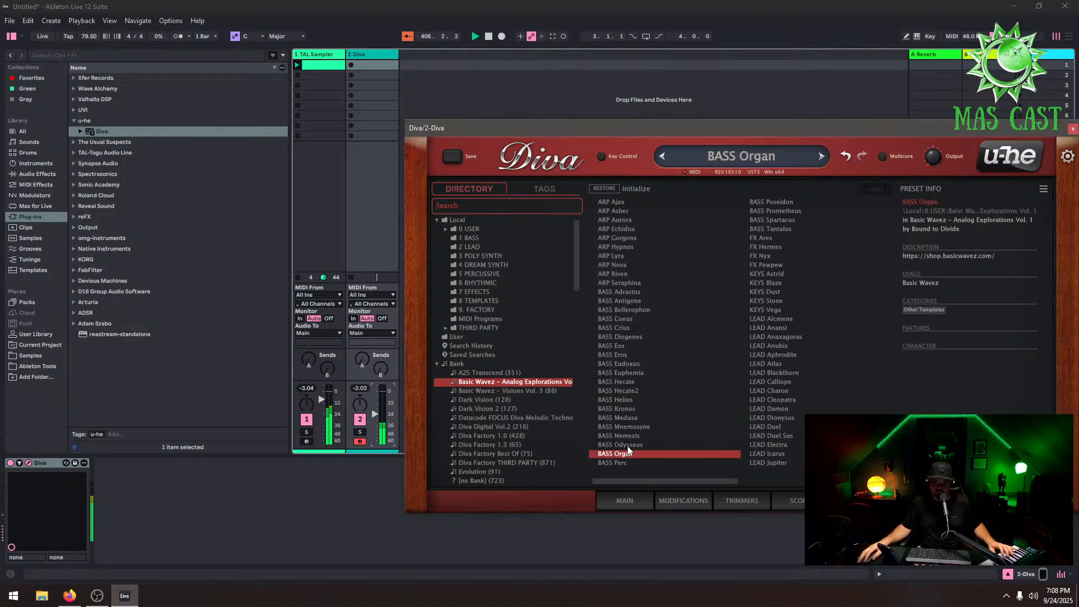
{"action": "left_click", "coordinate": [627, 446]}
{"action": "left_click", "coordinate": [631, 436]}
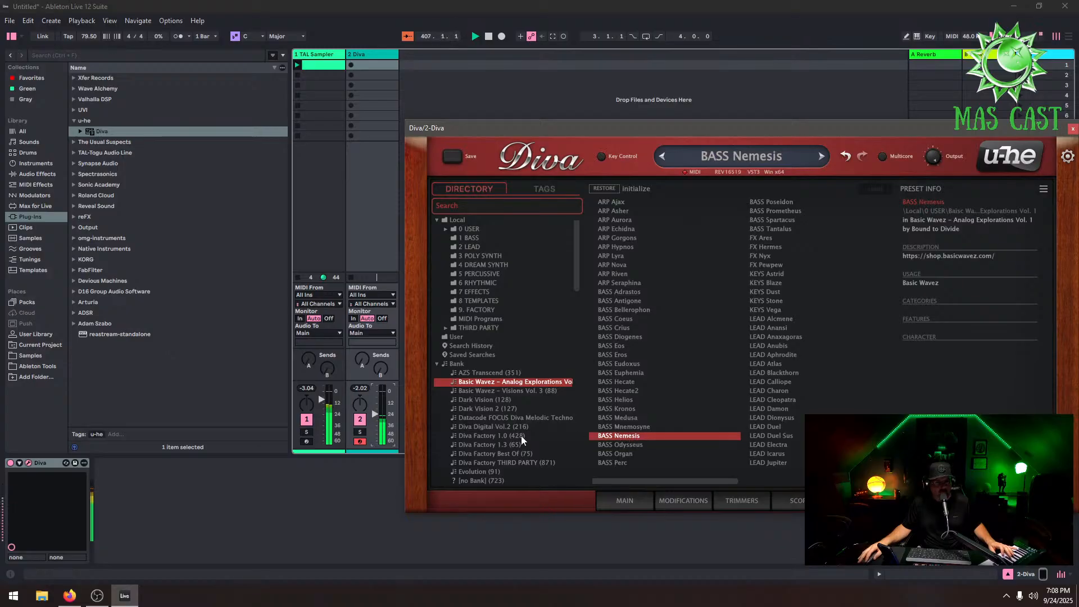
Open the Dark Vision bank and audition its bass presets from BASS Subterranean through BASS FM
{"action": "left_click", "coordinate": [506, 400]}
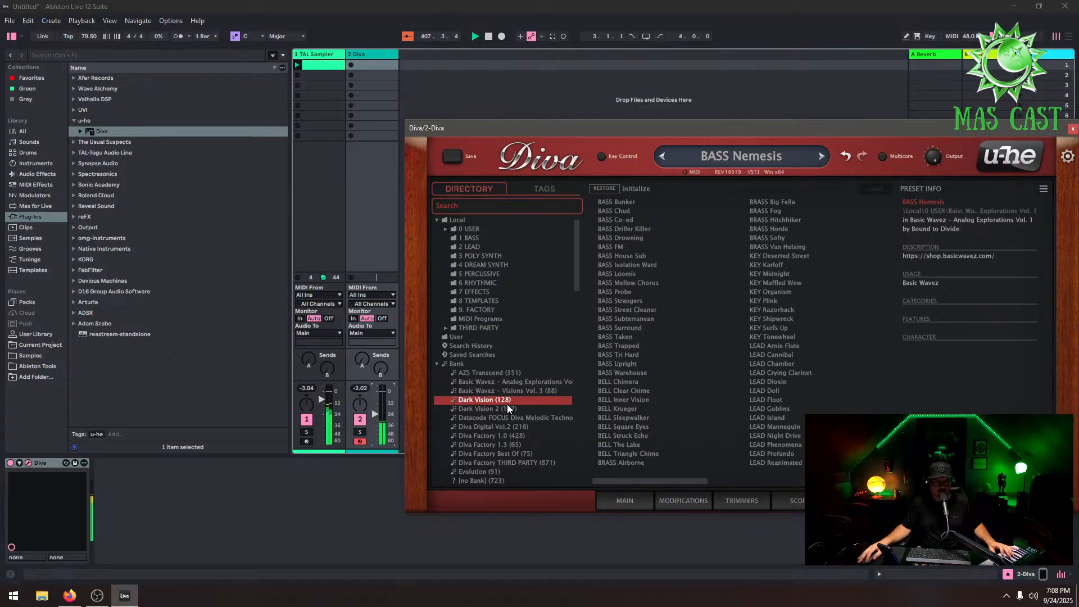
{"action": "left_click", "coordinate": [631, 435]}
{"action": "left_click", "coordinate": [625, 322]}
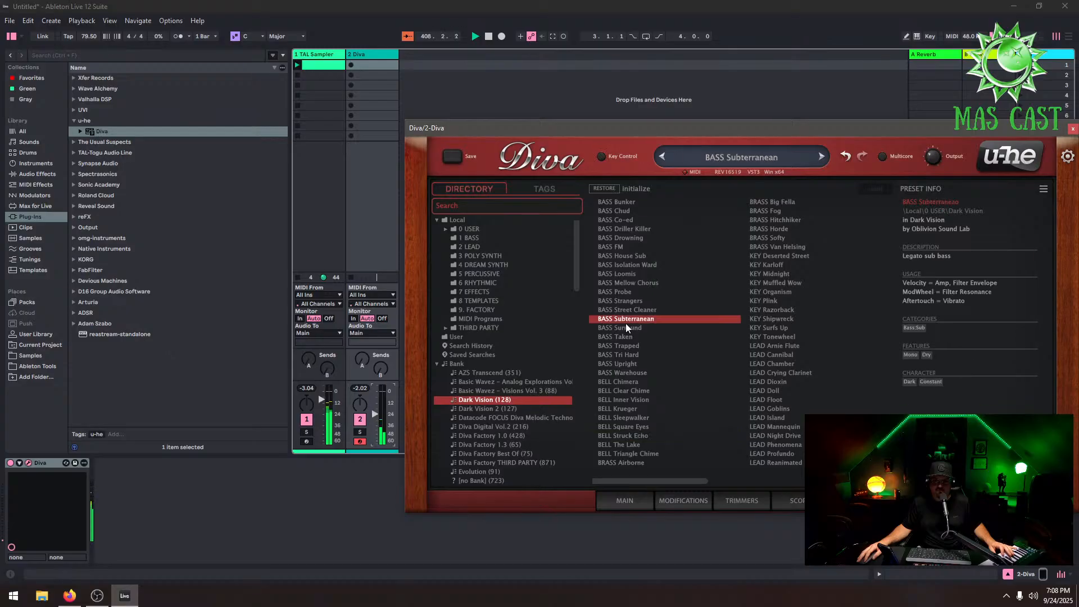
{"action": "left_click", "coordinate": [624, 283]}
{"action": "left_click", "coordinate": [632, 266]}
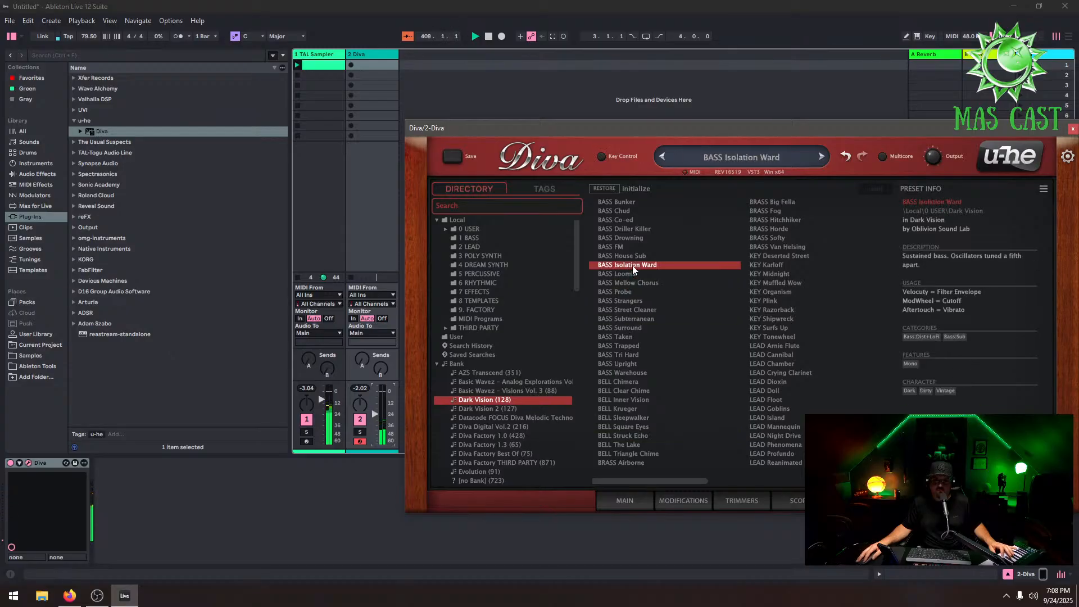
{"action": "left_click", "coordinate": [632, 255]}
{"action": "left_click", "coordinate": [633, 238]}
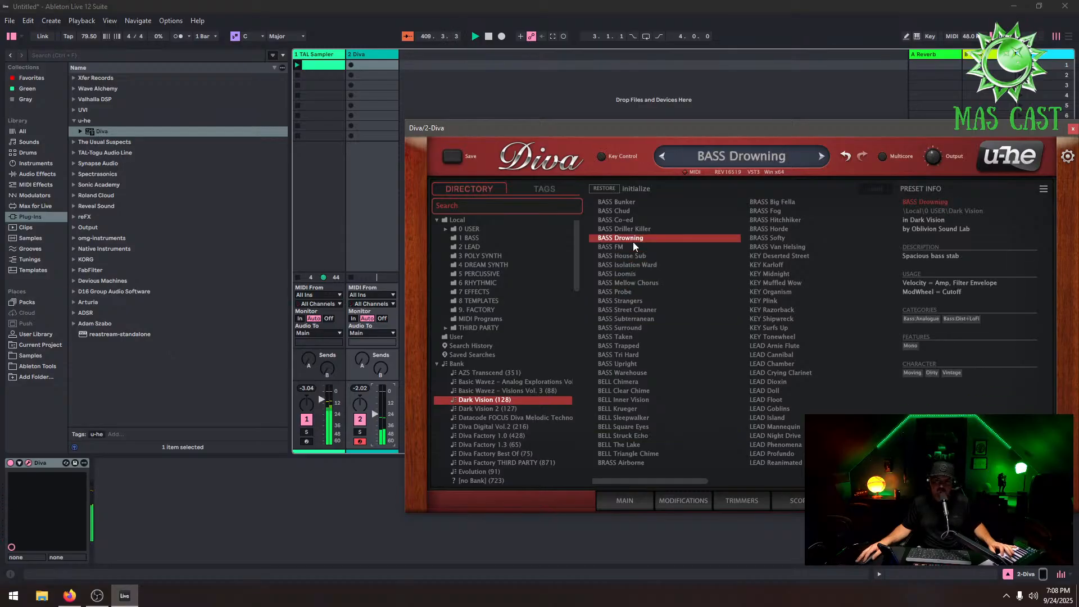
{"action": "left_click", "coordinate": [633, 248]}
Expand the local 0 USER folder and open the AZS Diva Digital Vol.2 bank, loading AC MS Sweeps
{"action": "scroll", "coordinate": [511, 400], "scroll_direction": "down", "scroll_amount": 2}
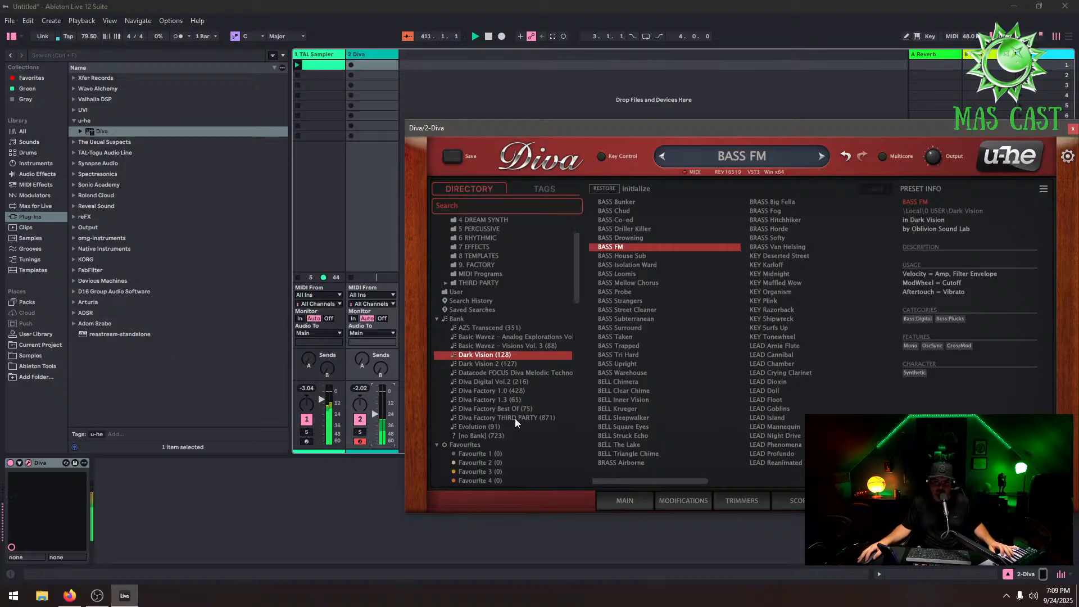
{"action": "left_click", "coordinate": [514, 418]}
{"action": "left_click", "coordinate": [491, 266]}
{"action": "left_click", "coordinate": [500, 274]}
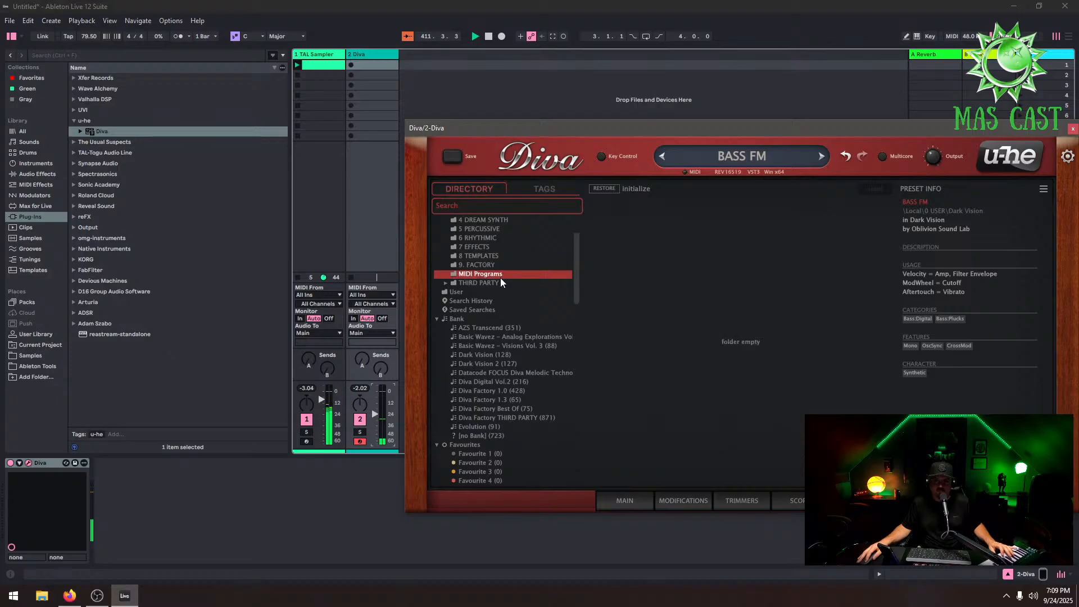
{"action": "left_click", "coordinate": [500, 282]}
{"action": "scroll", "coordinate": [489, 290], "scroll_direction": "up", "scroll_amount": 2}
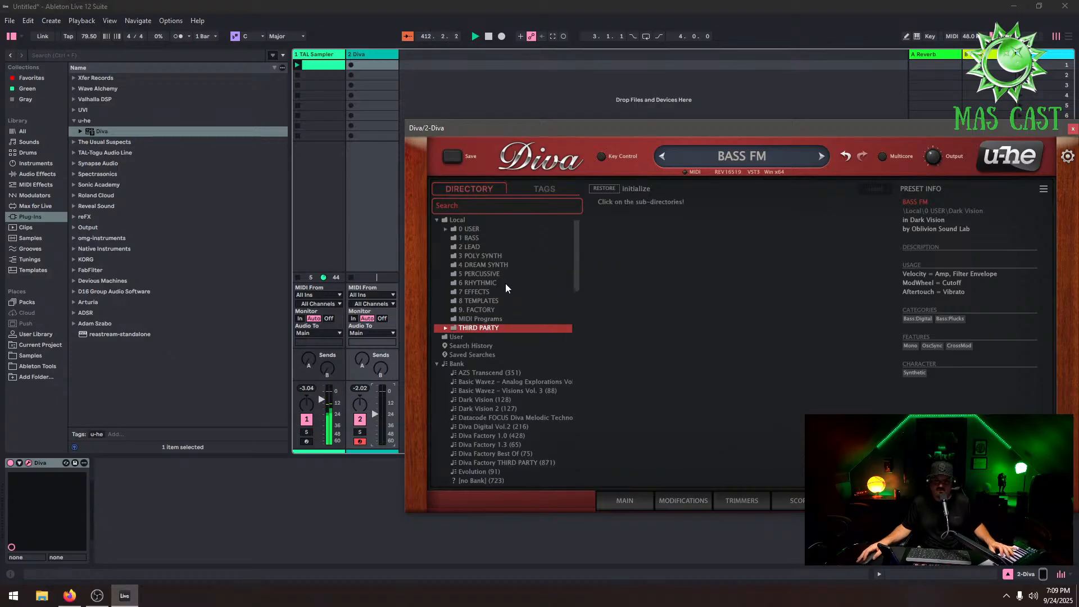
{"action": "left_click", "coordinate": [485, 231]}
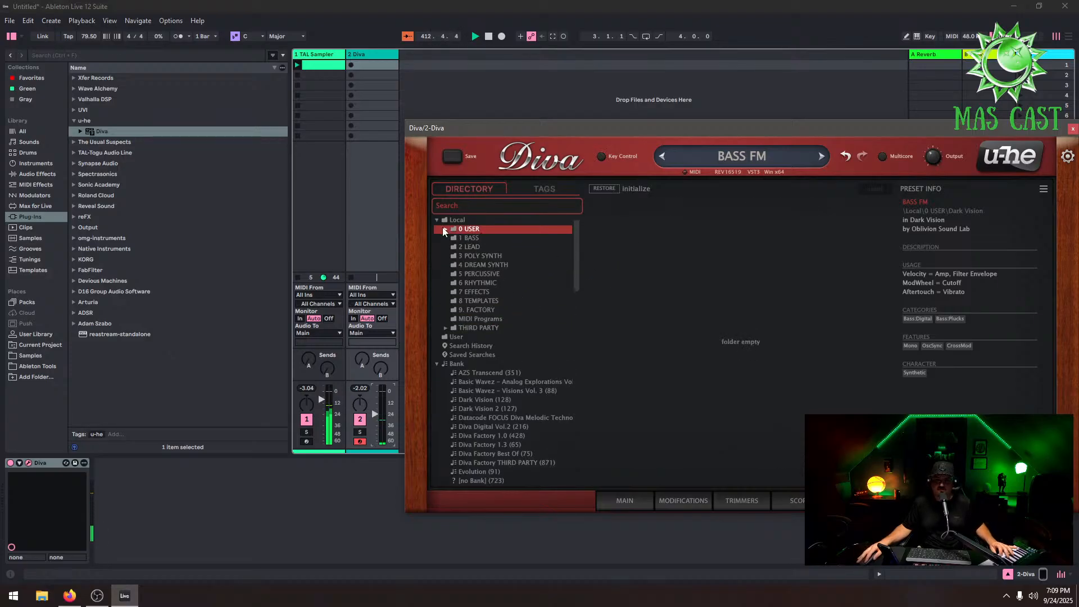
{"action": "left_click", "coordinate": [443, 230]}
{"action": "left_click", "coordinate": [490, 247]}
{"action": "left_click", "coordinate": [618, 255]}
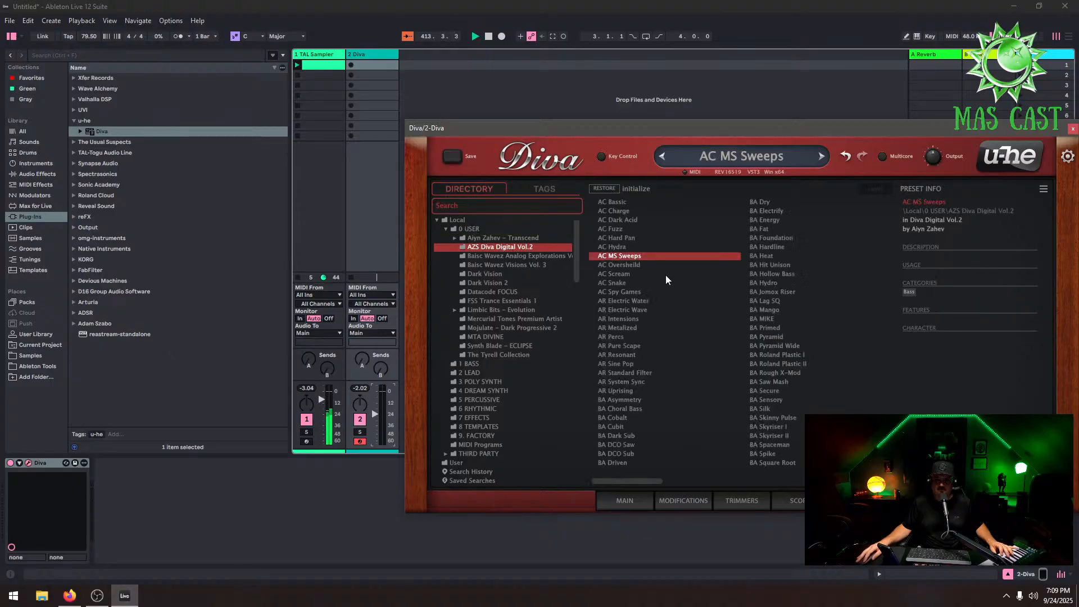
Audition BA presets Asymmetry, Driven, Dark Sub and Cobalt, raising the Diva track volume slightly
{"action": "left_click", "coordinate": [642, 400]}
{"action": "left_click", "coordinate": [632, 462]}
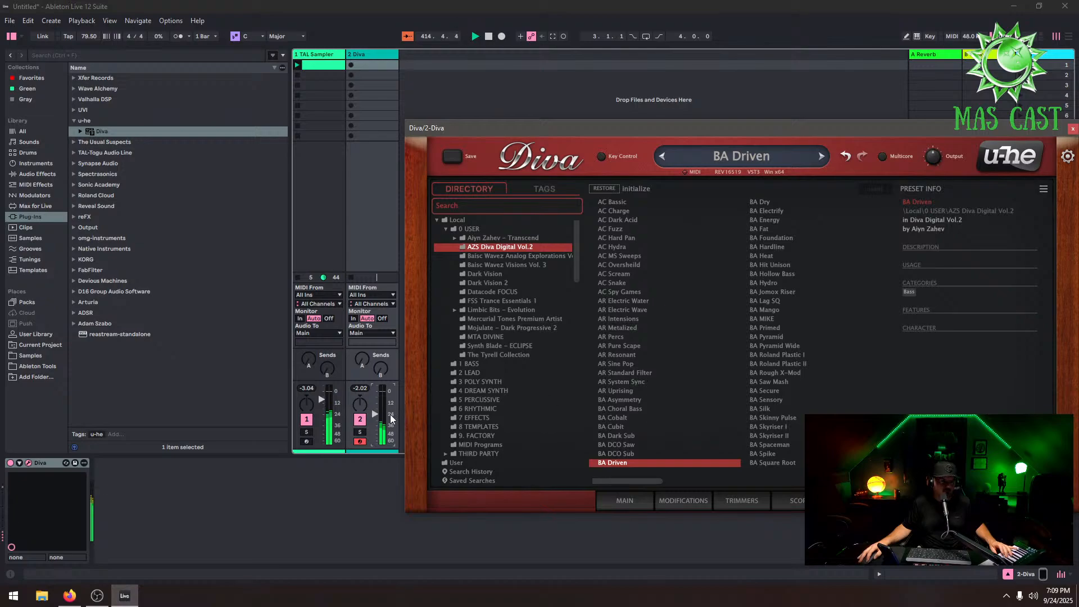
{"action": "left_click_drag", "start_coordinate": [375, 414], "coordinate": [374, 397]}
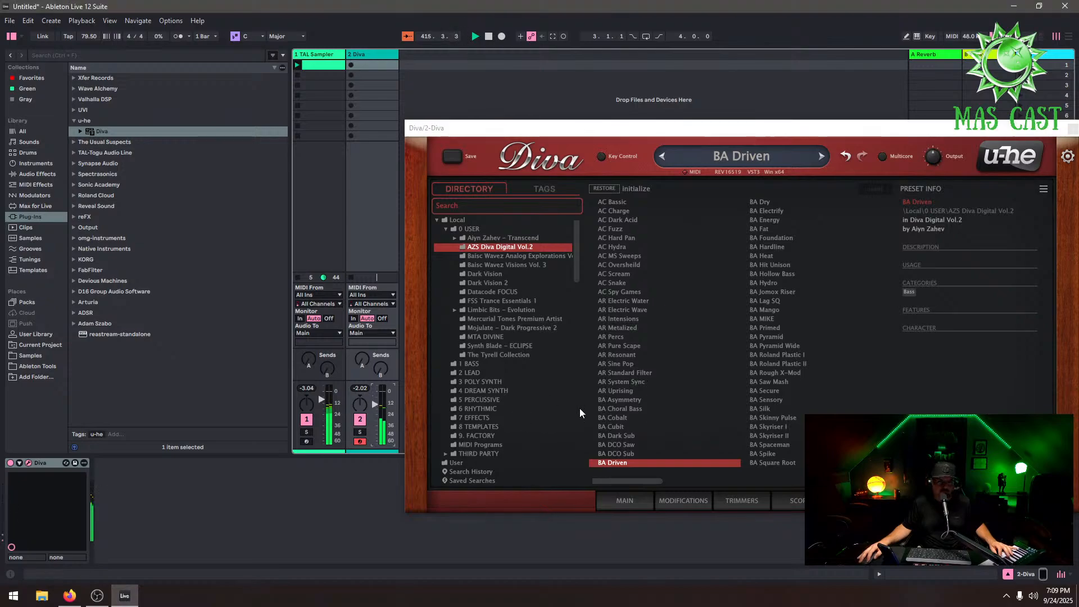
{"action": "left_click", "coordinate": [636, 436]}
{"action": "left_click", "coordinate": [632, 418]}
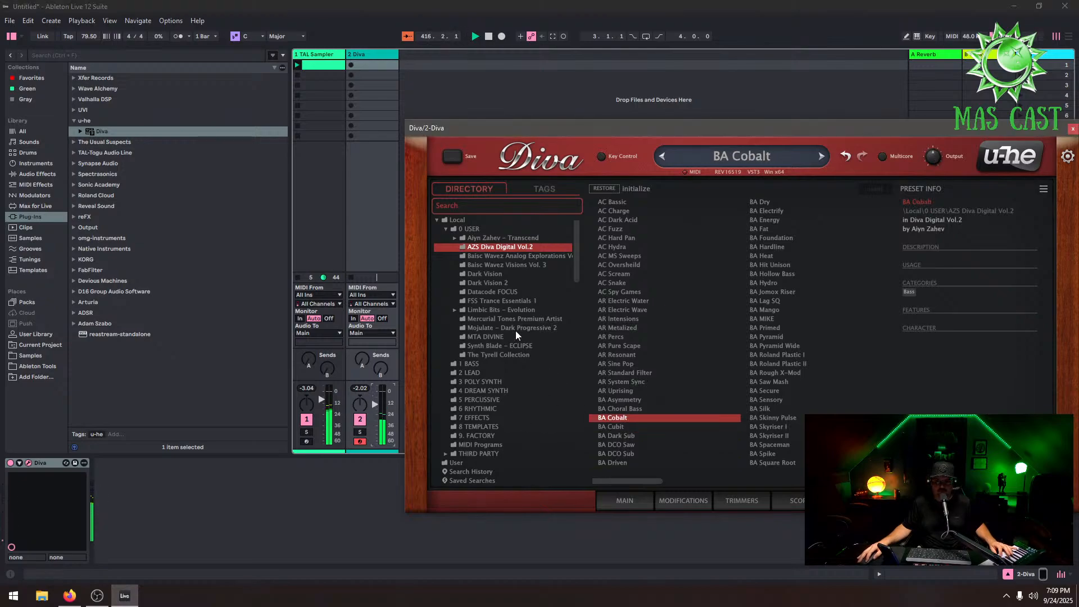
Open the Mercurial Tones Premium Artist bank and audition its 18, 15, 08 and 07 bass presets
{"action": "left_click", "coordinate": [538, 319]}
{"action": "left_click", "coordinate": [637, 355]}
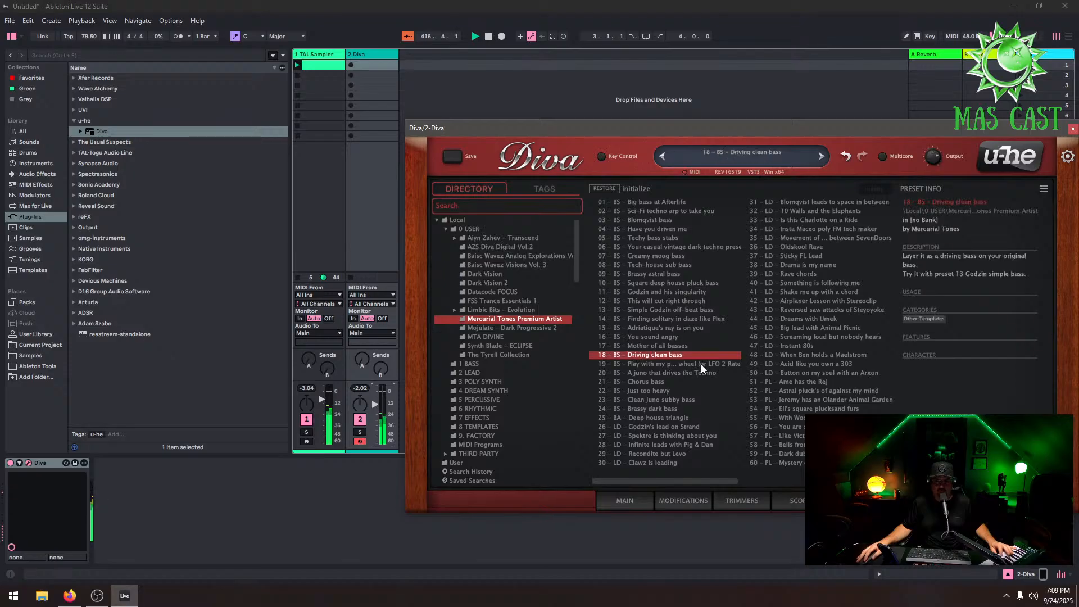
{"action": "left_click", "coordinate": [670, 329]}
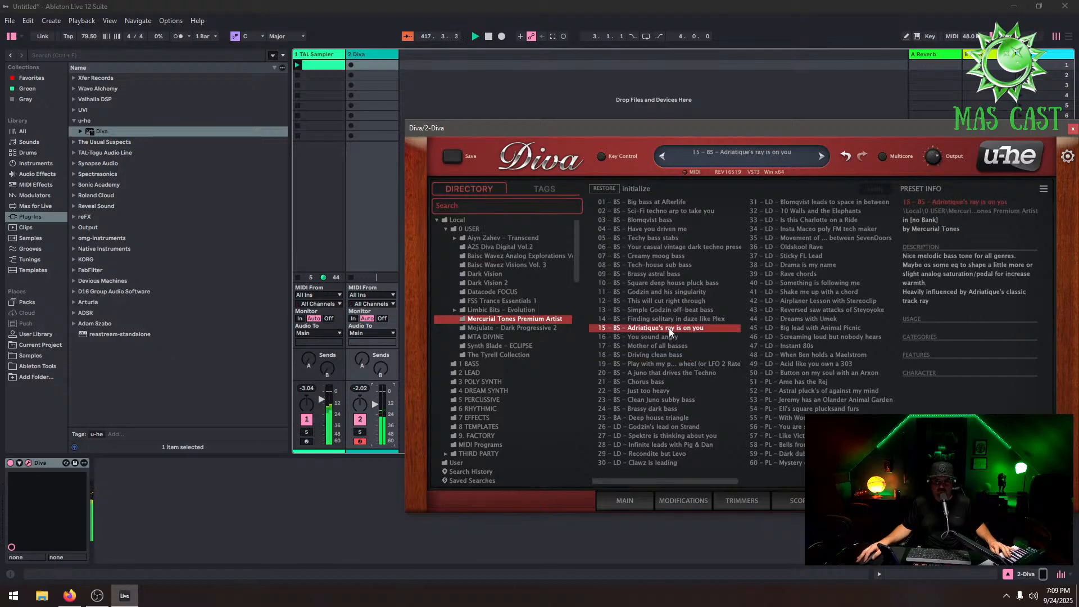
{"action": "left_click", "coordinate": [651, 257]}
{"action": "left_click", "coordinate": [670, 267]}
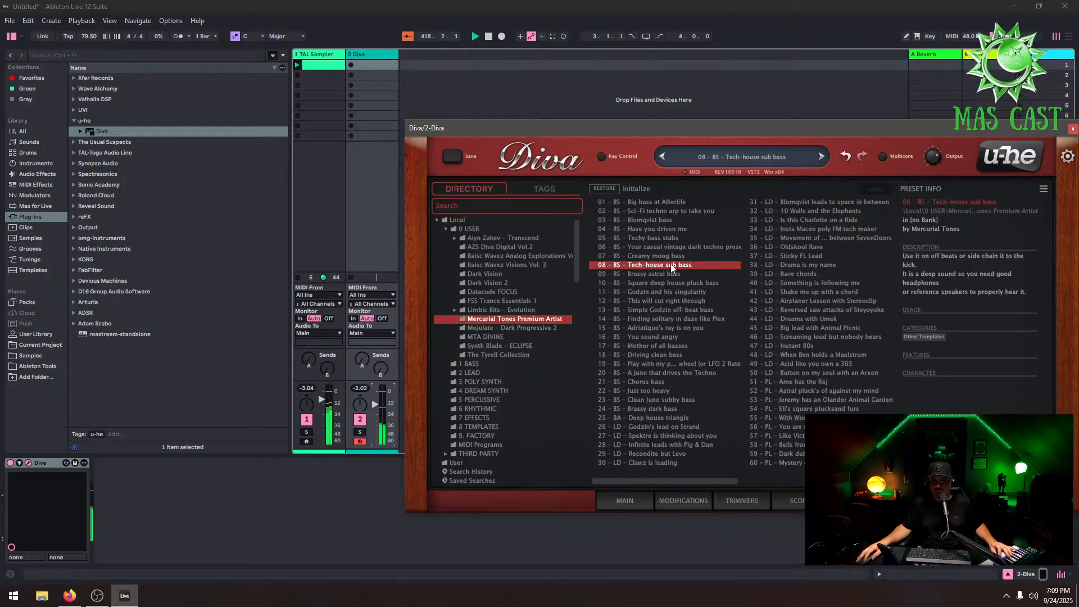
{"action": "left_click", "coordinate": [670, 255]}
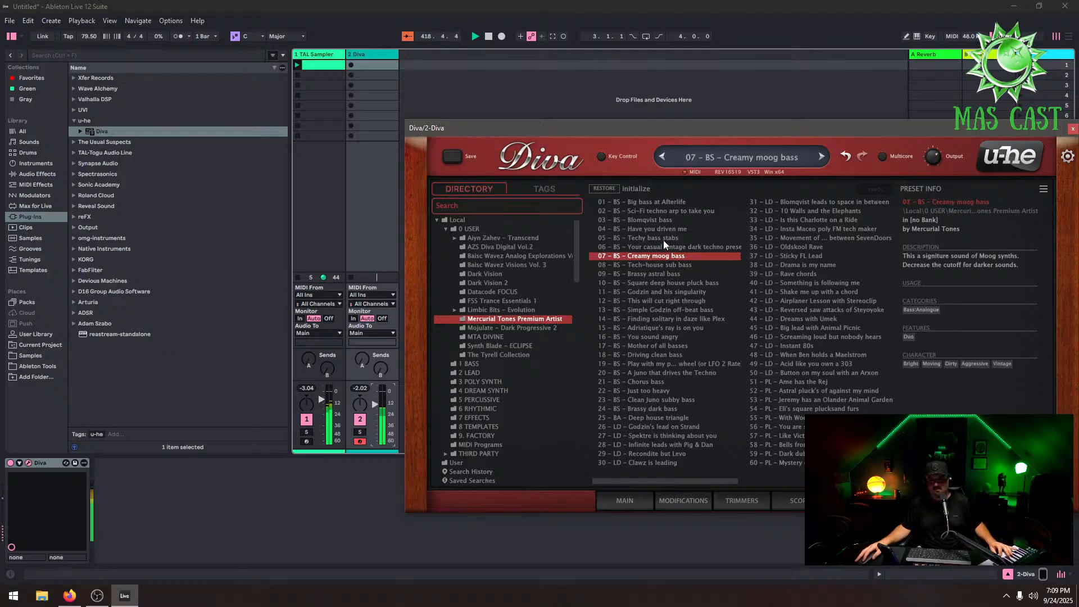
Audition presets 02, 17, 18 and 19, ending on 20 - BS - A Juno that drives the Techno
{"action": "left_click", "coordinate": [660, 212]}
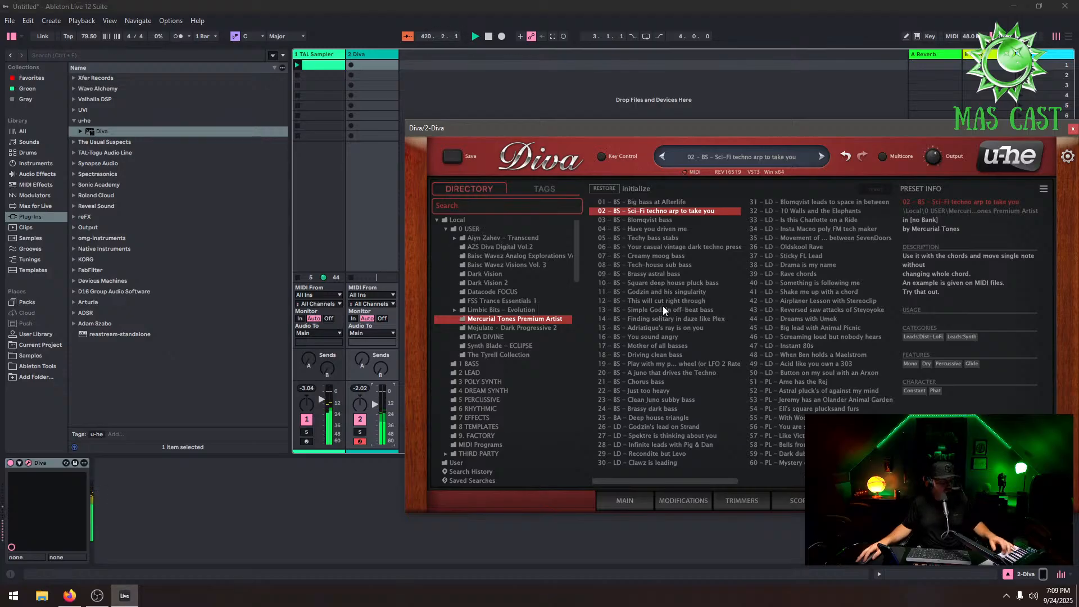
{"action": "left_click", "coordinate": [662, 347]}
{"action": "left_click", "coordinate": [673, 353]}
{"action": "left_click", "coordinate": [688, 364]}
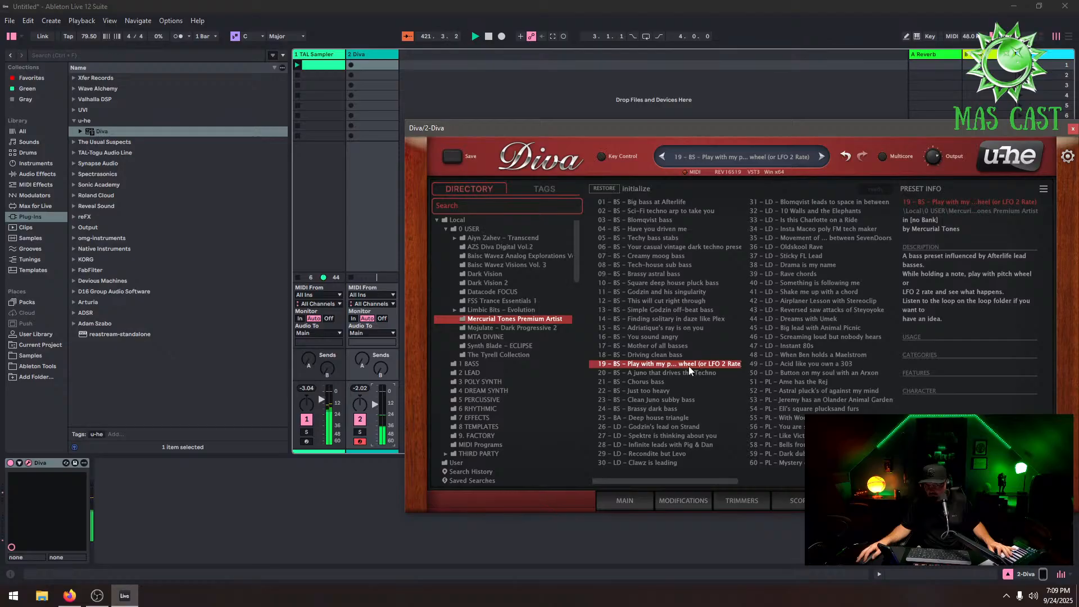
{"action": "left_click", "coordinate": [690, 372]}
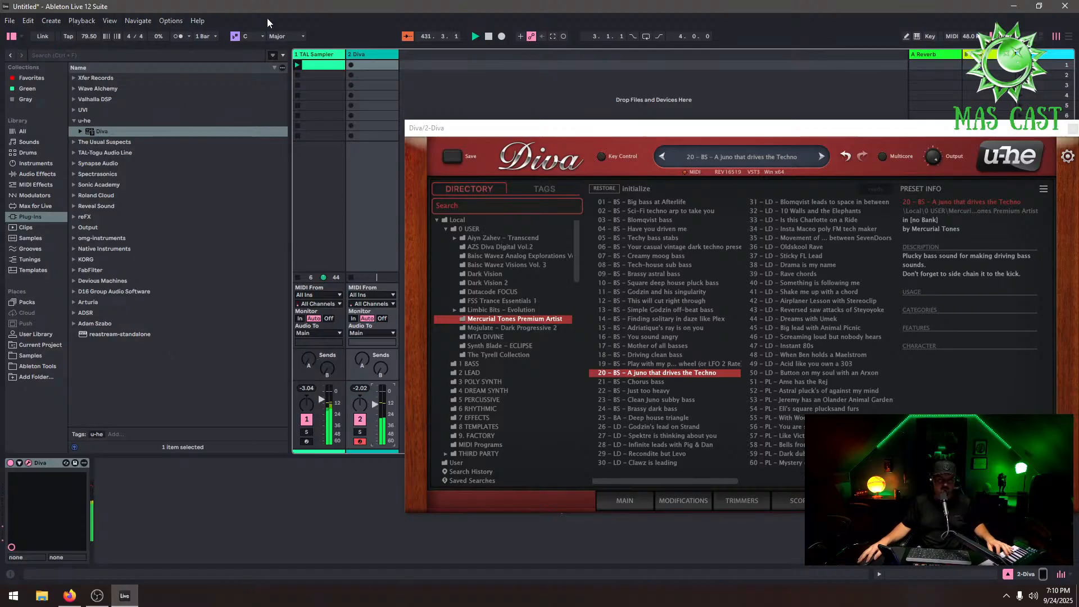
View the TAL Sampler clip's MIDI notes in an enlarged editor, then return to the Diva plug-in
{"action": "left_click", "coordinate": [317, 56]}
{"action": "left_click", "coordinate": [317, 66]}
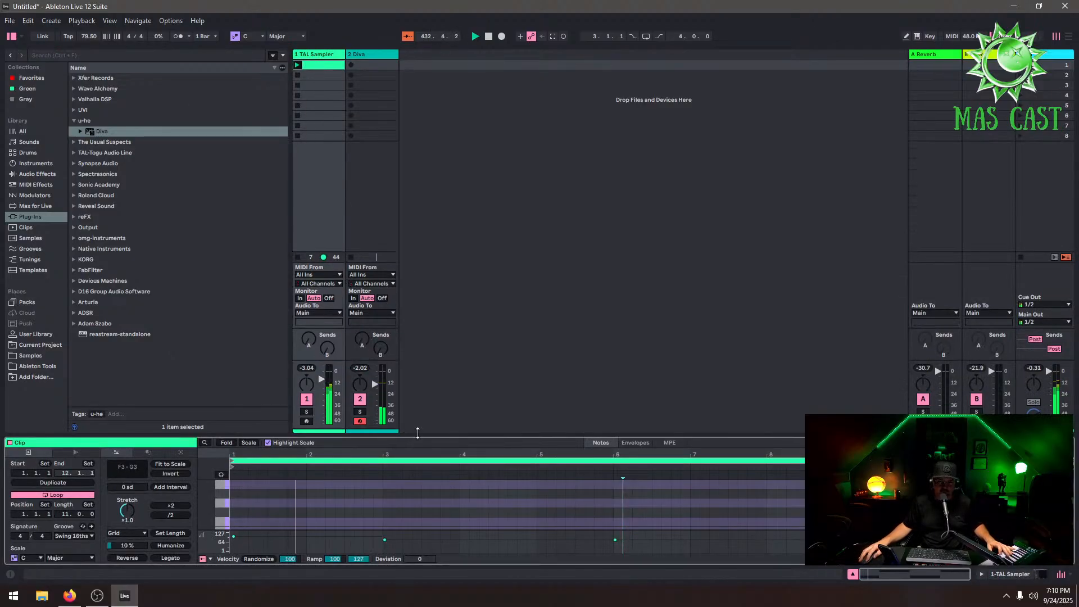
{"action": "left_click_drag", "start_coordinate": [416, 438], "coordinate": [474, 282]}
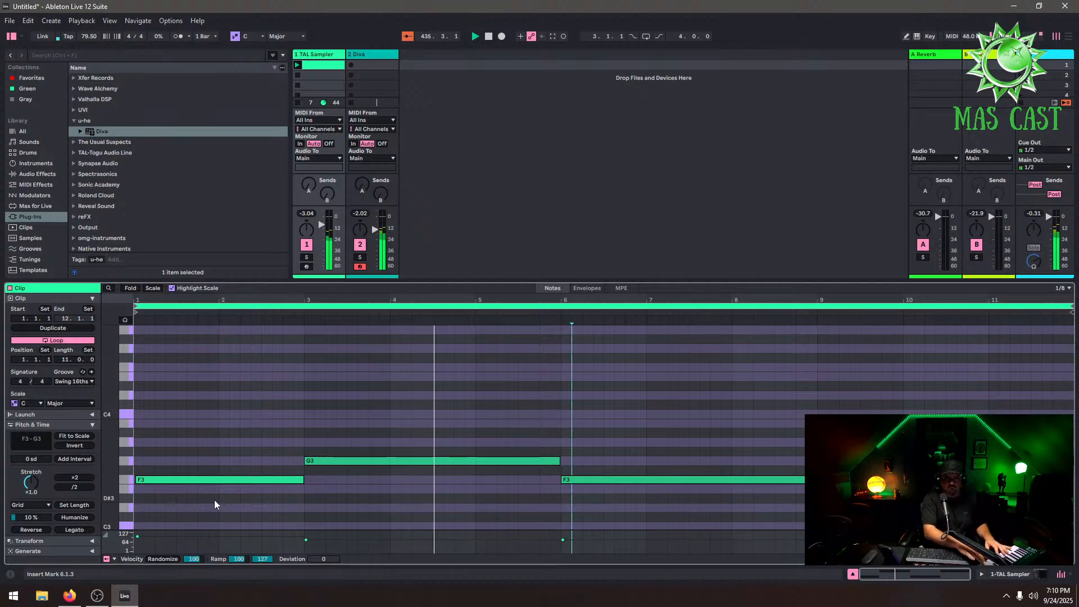
{"action": "left_click", "coordinate": [370, 55]}
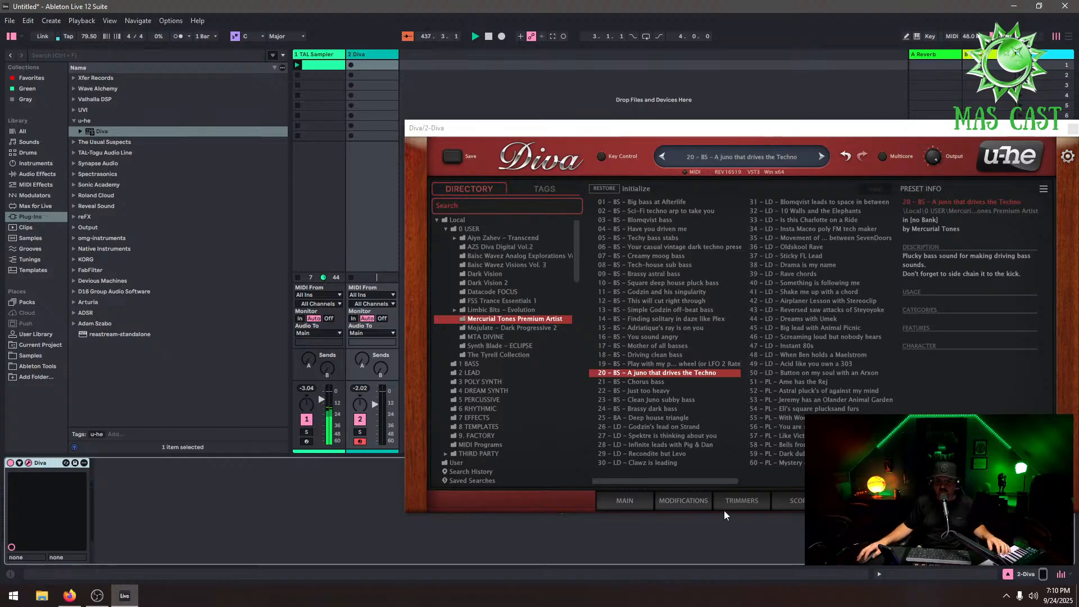
Switch Diva to its main panel and inspect the arpeggiator order, restart and direction settings
{"action": "left_click", "coordinate": [619, 502]}
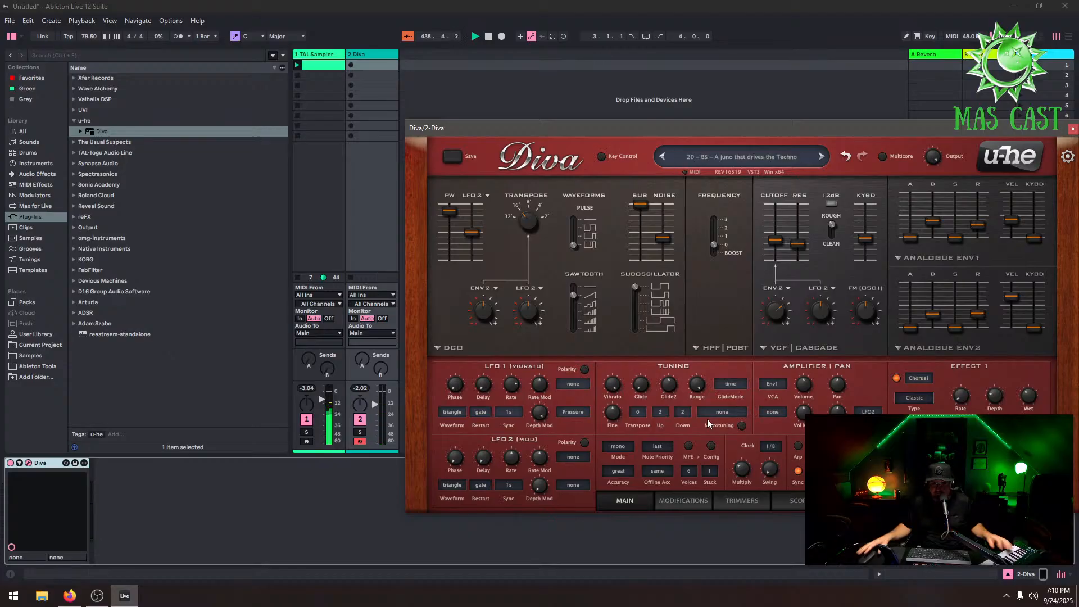
{"action": "left_click", "coordinate": [797, 446]}
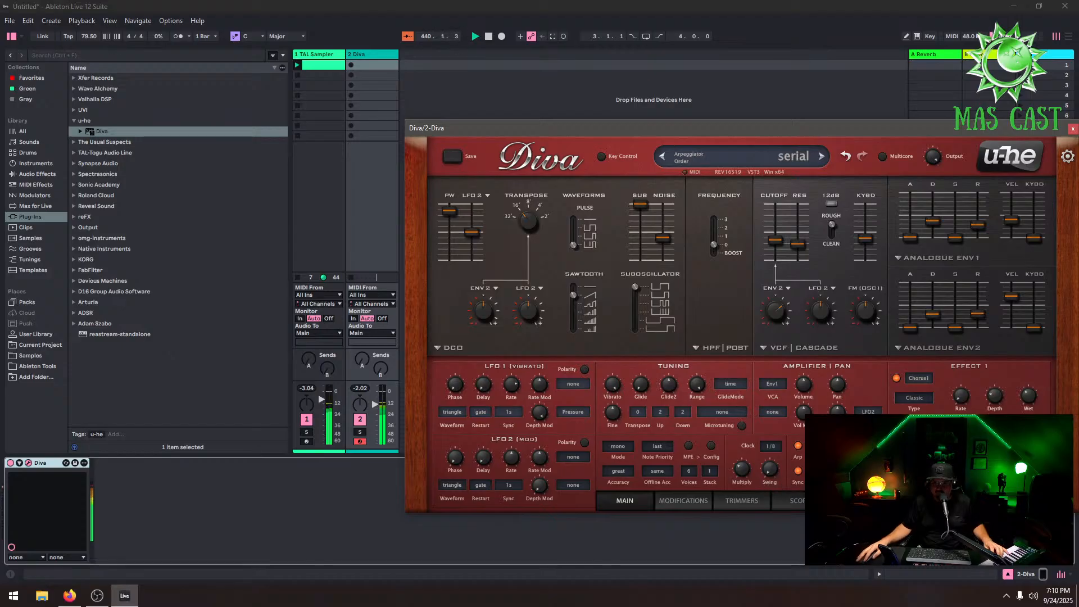
{"action": "left_click", "coordinate": [862, 458]}
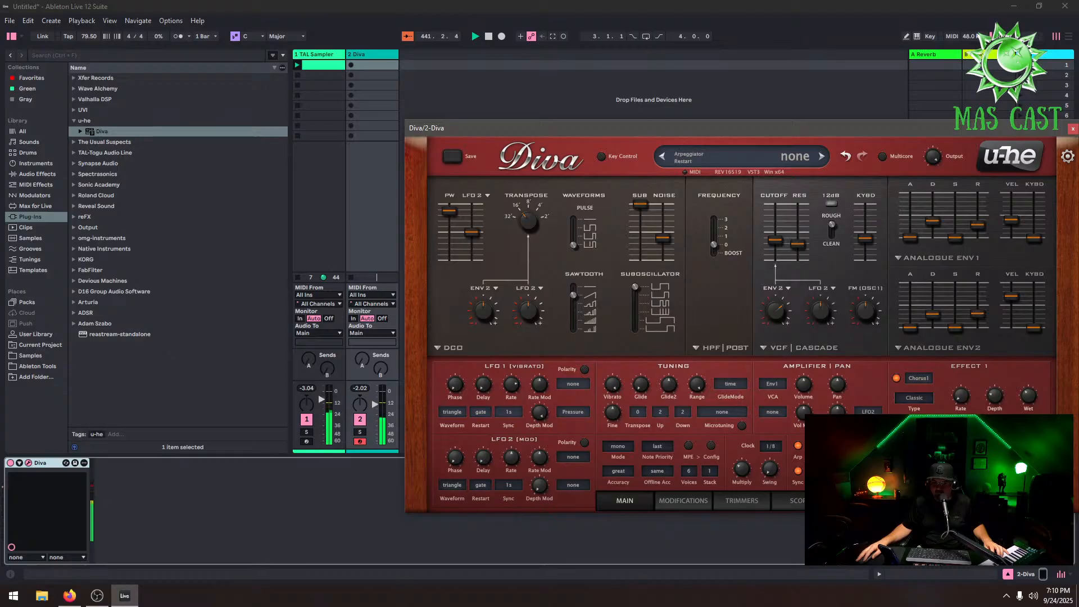
{"action": "left_click", "coordinate": [870, 470]}
{"action": "left_click", "coordinate": [899, 400]}
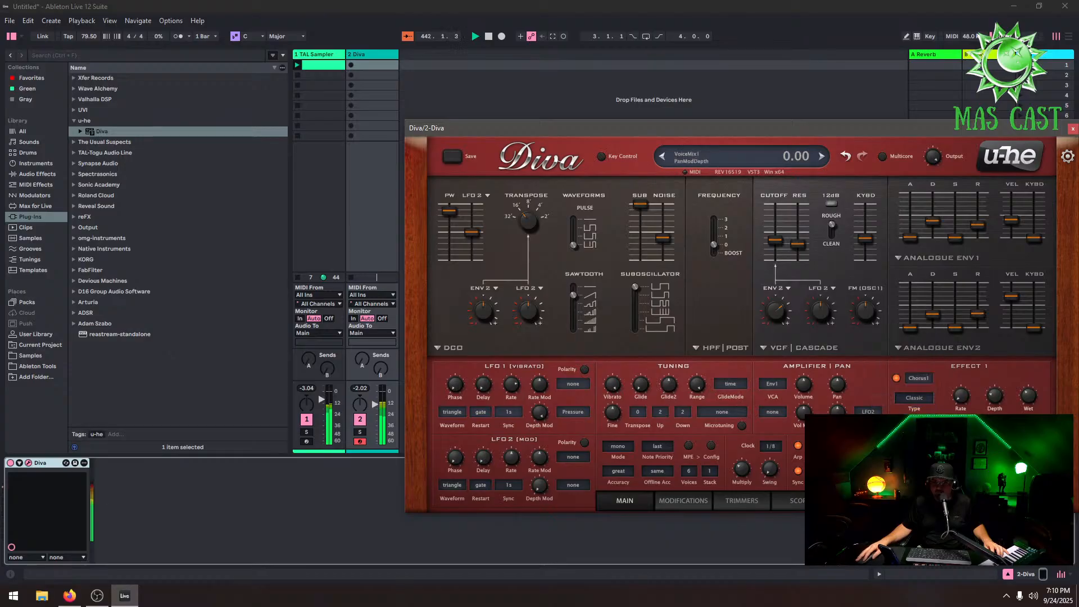
{"action": "left_click", "coordinate": [863, 450]}
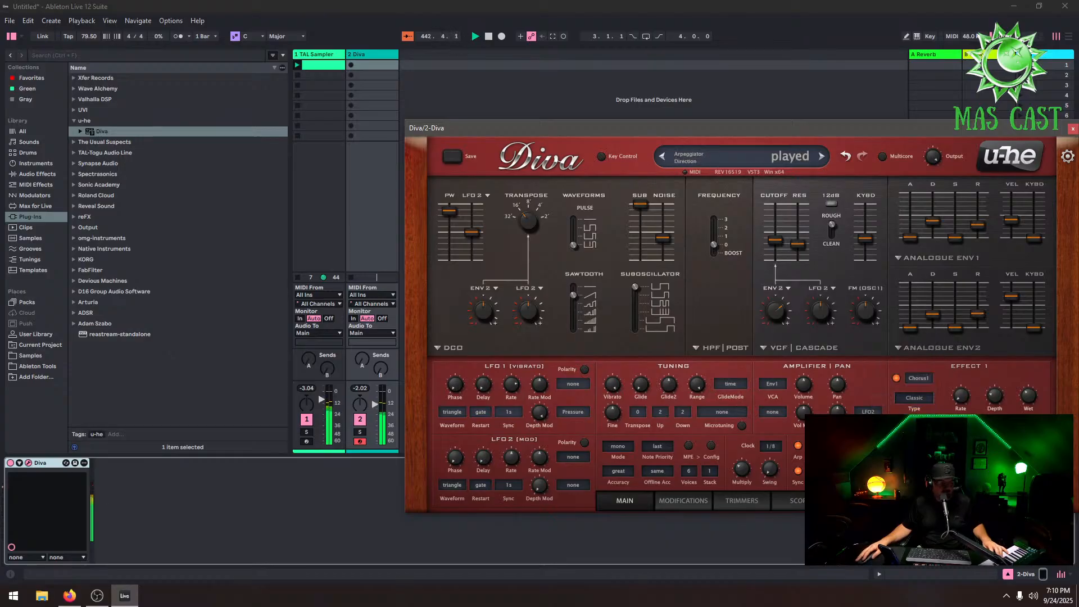
{"action": "left_click", "coordinate": [835, 450]}
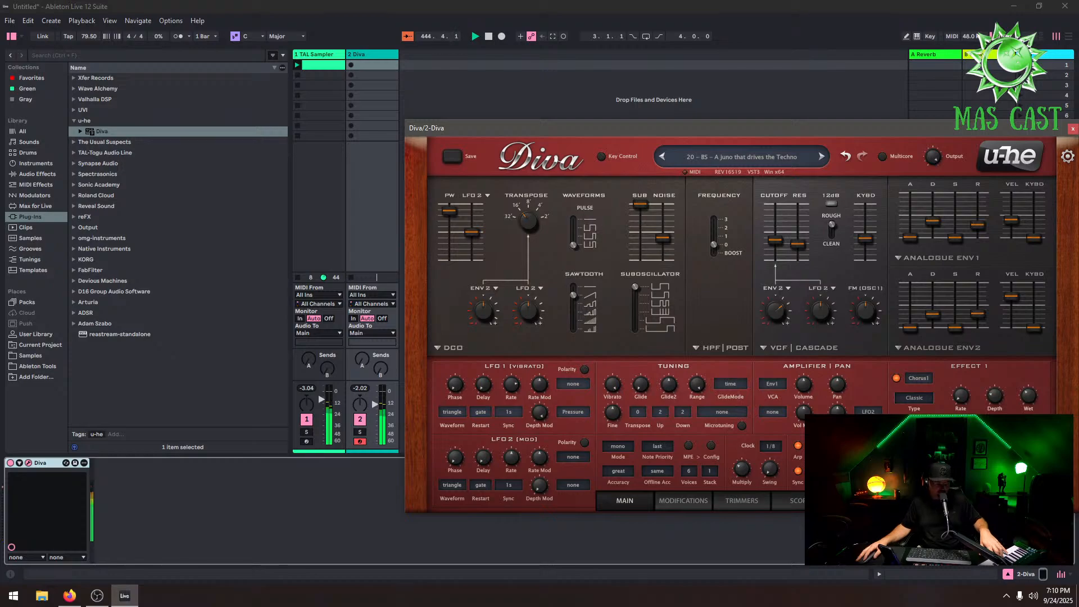
{"action": "left_click", "coordinate": [862, 471]}
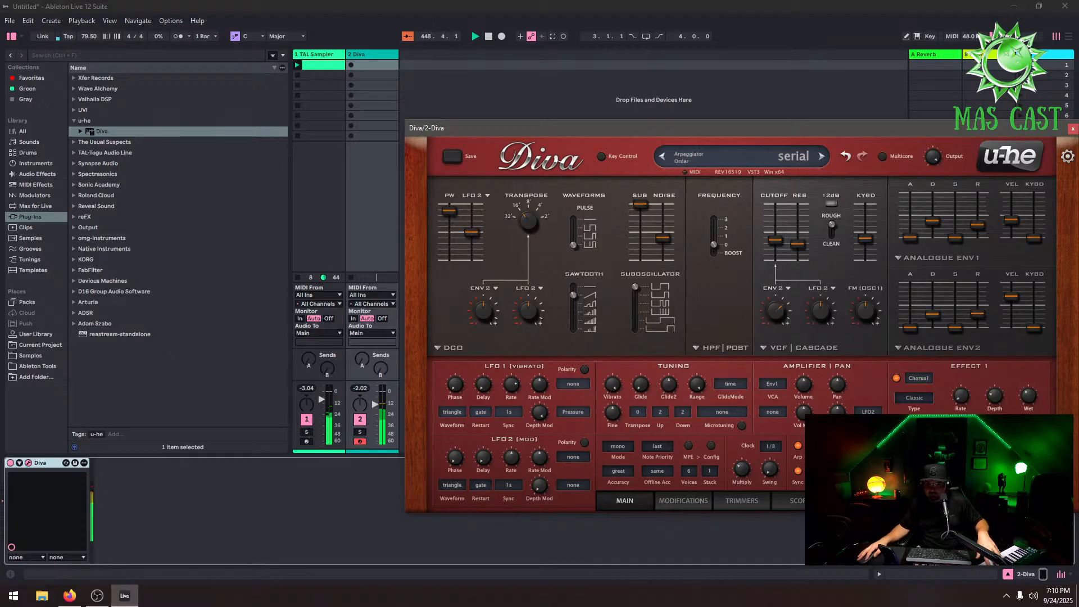
Audition Diva presets 35 through 40, ending on 40 - LD - Something is following me
{"action": "left_click", "coordinate": [820, 158]}
{"action": "left_click", "coordinate": [775, 157]}
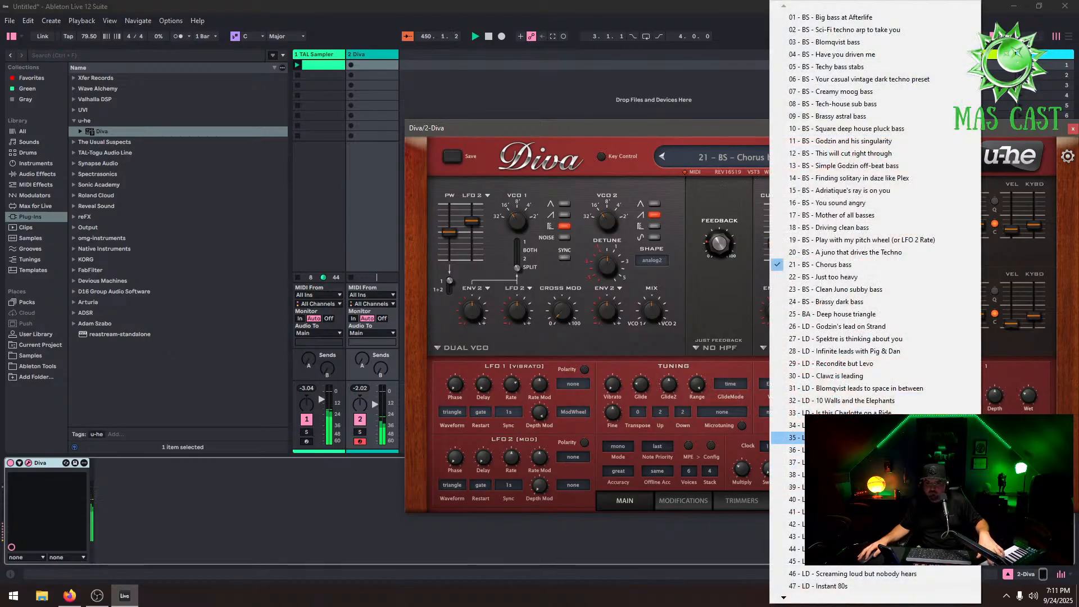
{"action": "left_click", "coordinate": [843, 437]}
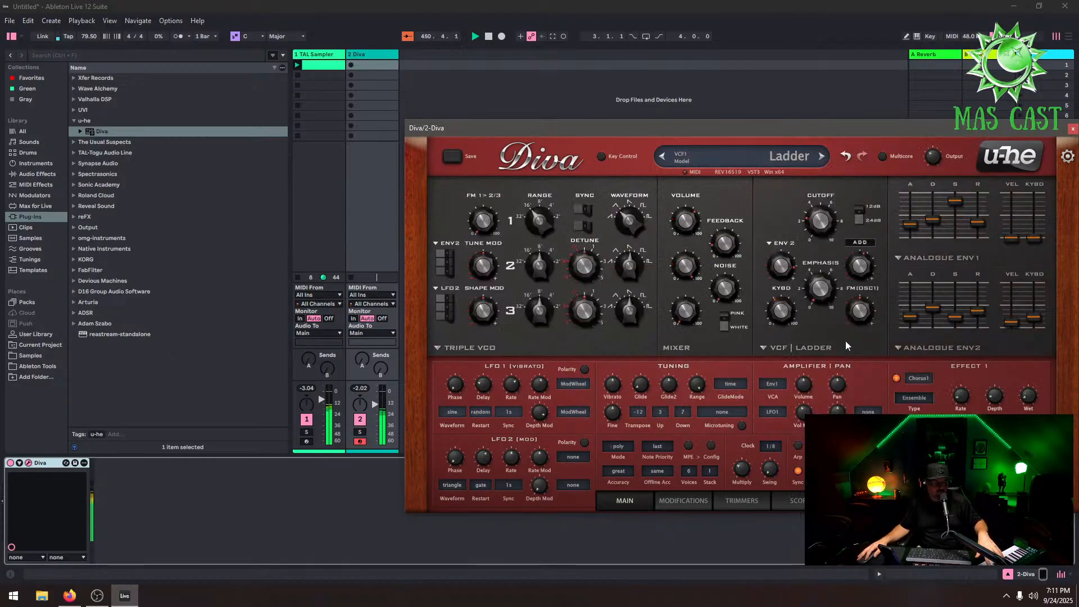
{"action": "left_click", "coordinate": [822, 157]}
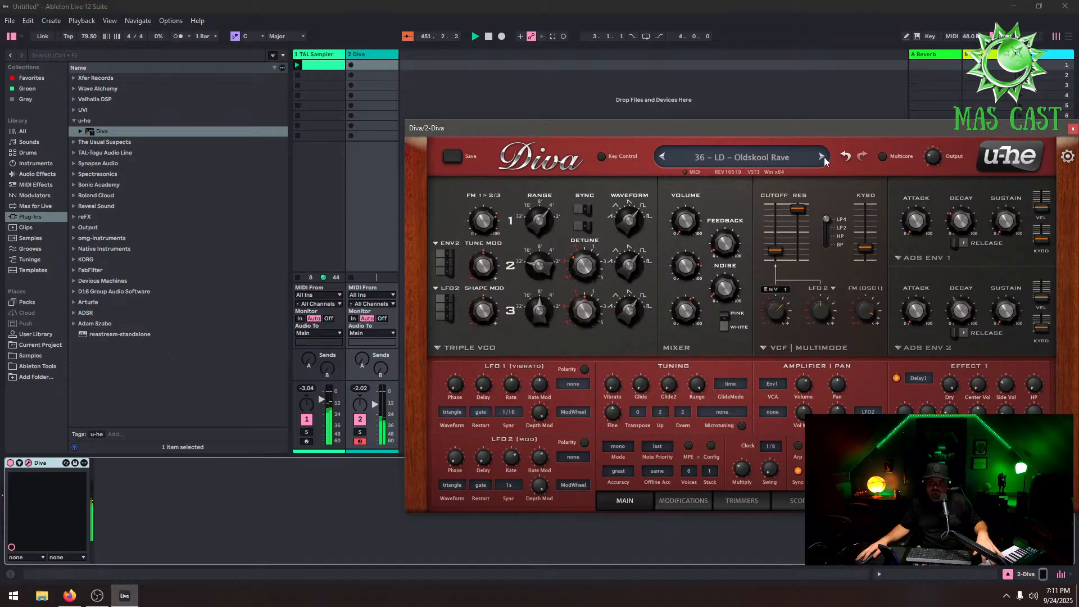
{"action": "left_click", "coordinate": [823, 157]}
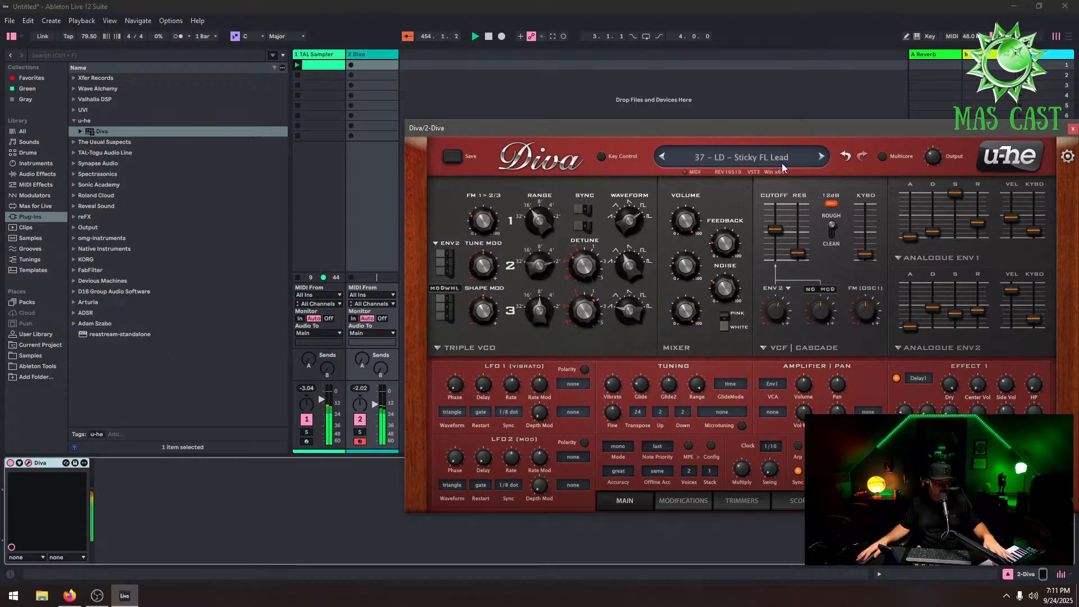
{"action": "left_click", "coordinate": [821, 157]}
{"action": "left_click", "coordinate": [820, 157]}
{"action": "left_click", "coordinate": [821, 157]}
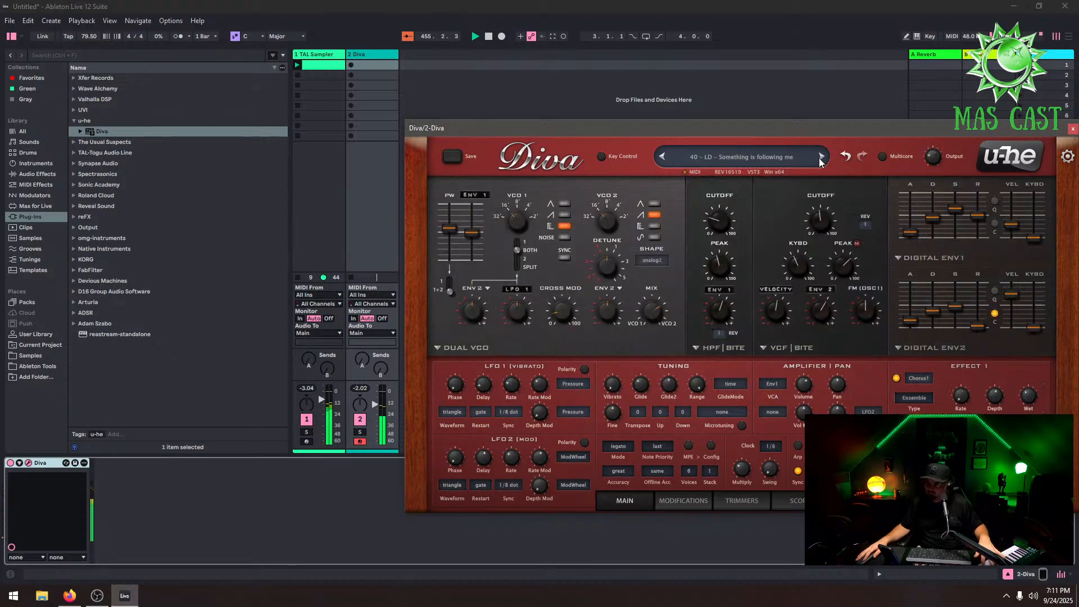
Replace Diva on the second track with Native Instruments Massive X from the plug-in browser
{"action": "left_click", "coordinate": [74, 280]}
{"action": "left_click", "coordinate": [81, 248]}
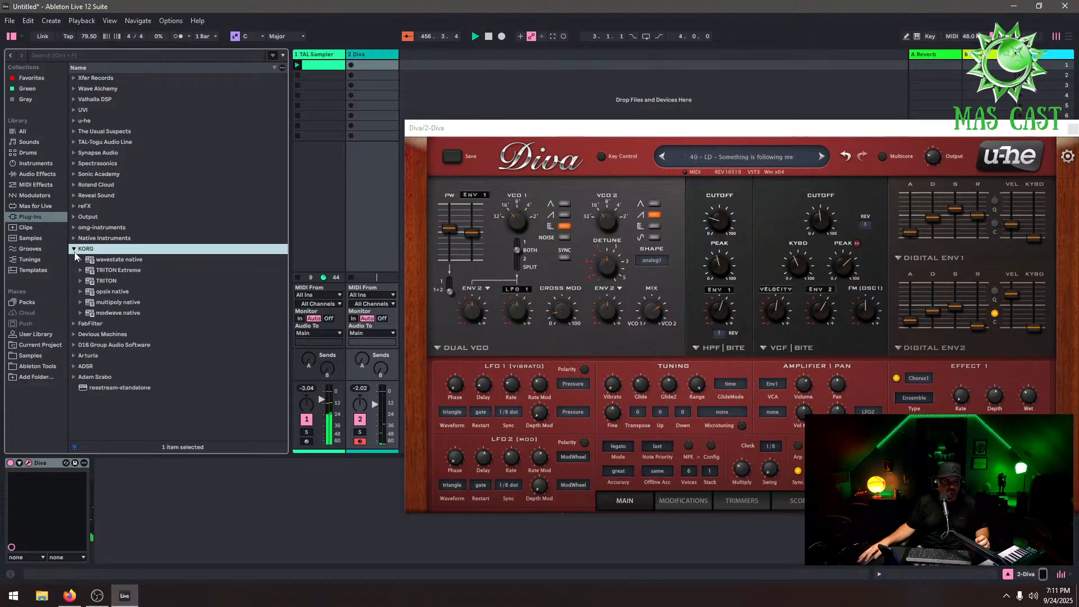
{"action": "left_click", "coordinate": [80, 240]}
{"action": "left_click", "coordinate": [73, 239]}
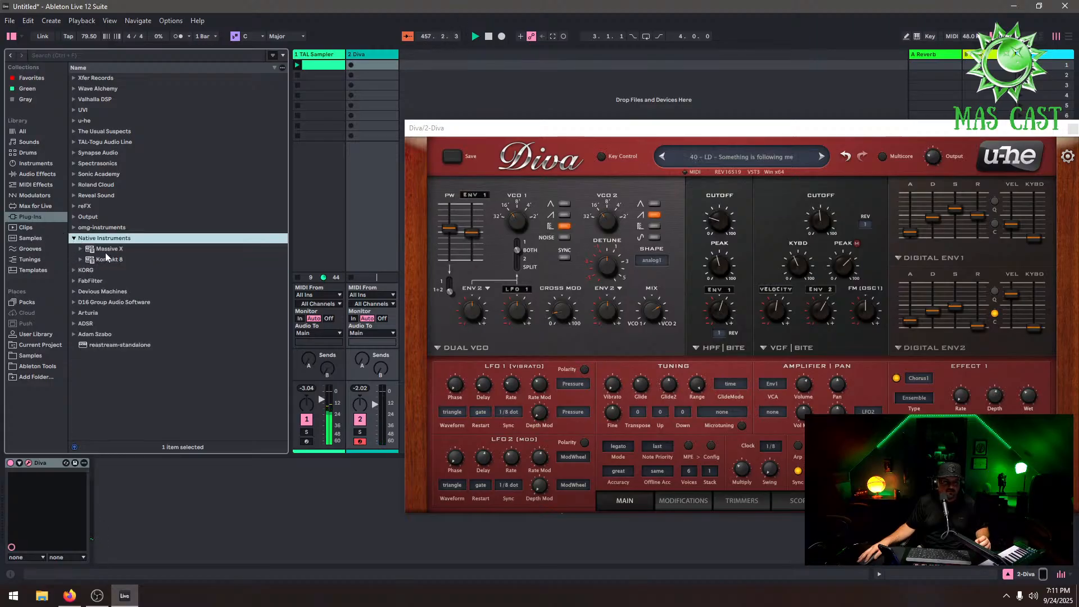
{"action": "left_click", "coordinate": [105, 253]}
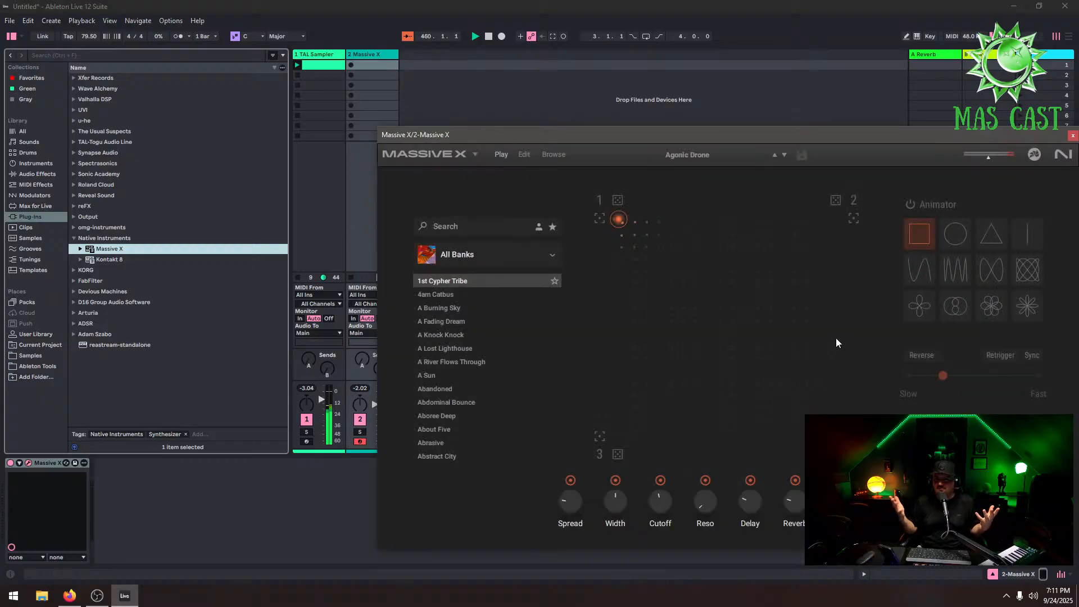
Load the A Lost Lighthouse preset in Massive X and switch on the Animator
{"action": "left_click", "coordinate": [472, 348]}
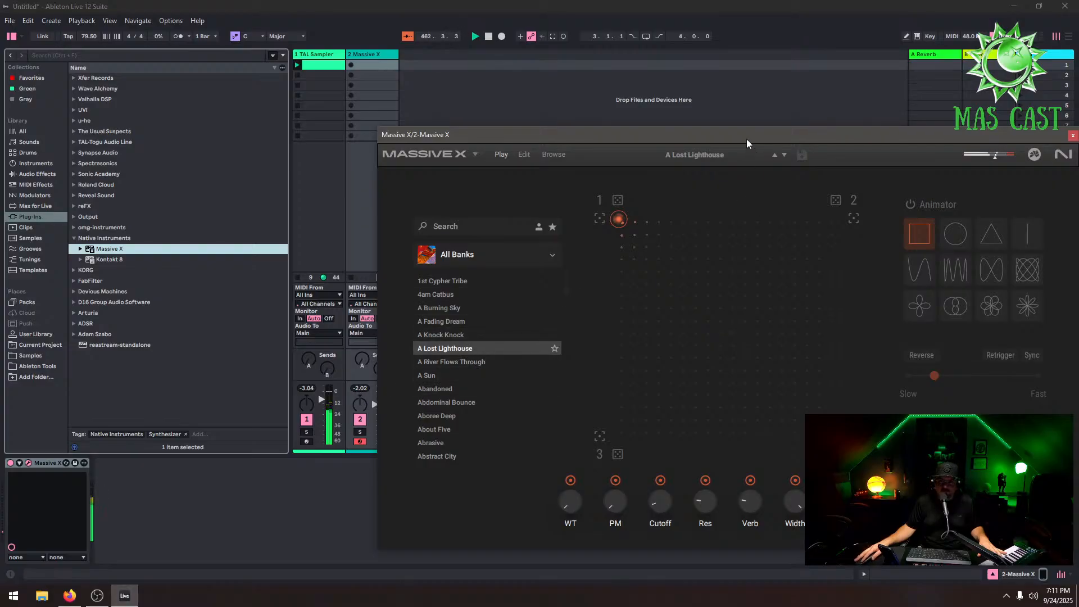
{"action": "left_click_drag", "start_coordinate": [746, 143], "coordinate": [692, 114]}
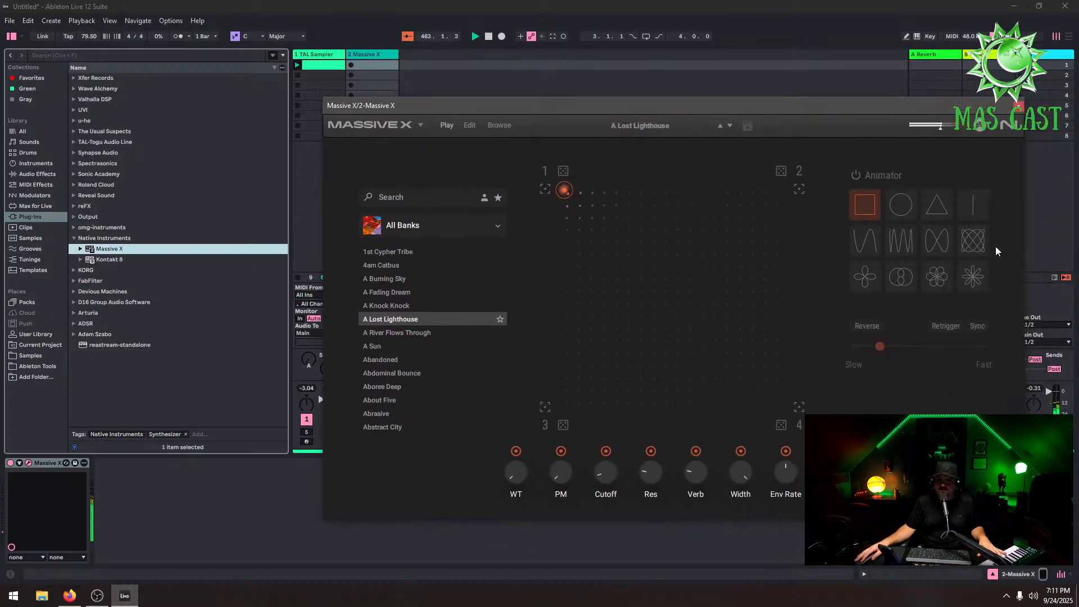
{"action": "left_click", "coordinate": [857, 176]}
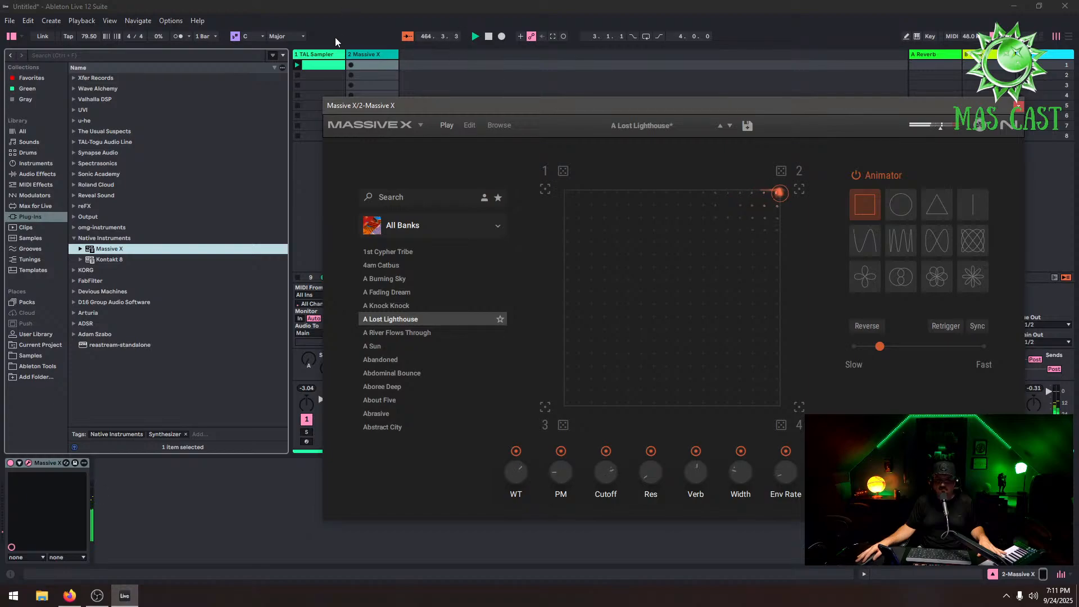
Lower the TAL Sampler track's volume fader
{"action": "left_click_drag", "start_coordinate": [419, 116], "coordinate": [555, 137]}
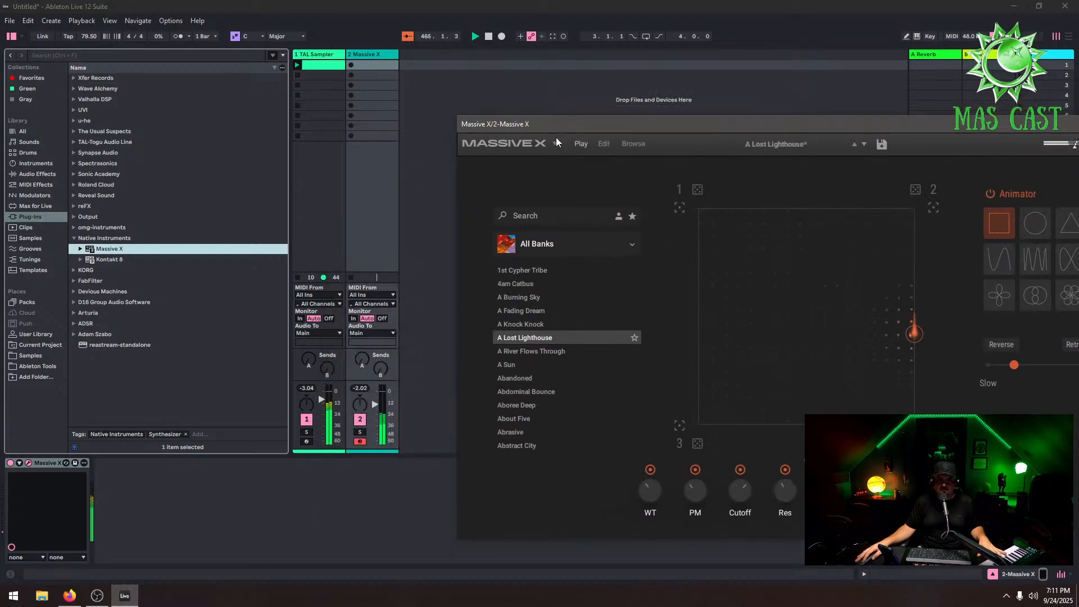
{"action": "left_click", "coordinate": [336, 391]}
{"action": "left_click_drag", "start_coordinate": [322, 423], "coordinate": [324, 447]}
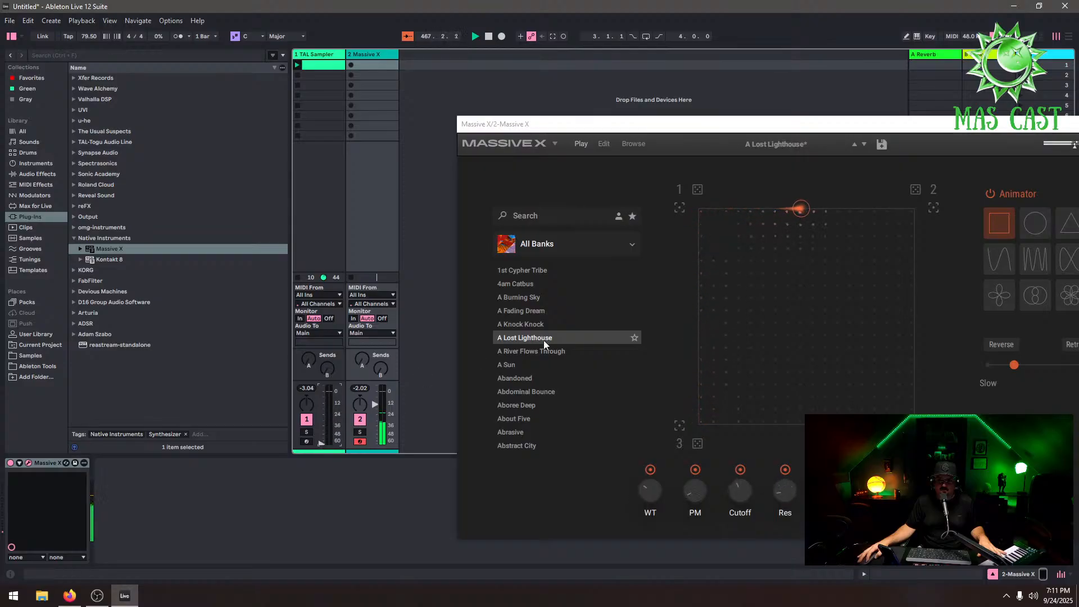
Turn the Animator off and move the Massive X XY pad dot to corner 1
{"action": "left_click", "coordinate": [990, 194]}
{"action": "left_click_drag", "start_coordinate": [888, 209], "coordinate": [706, 209]}
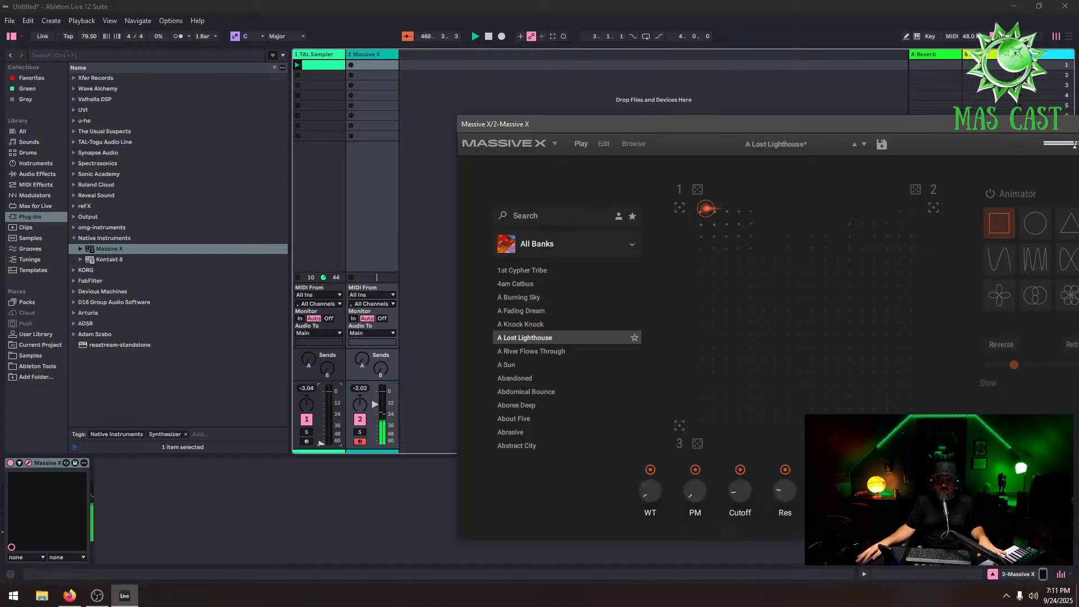
{"action": "left_click", "coordinate": [368, 388]}
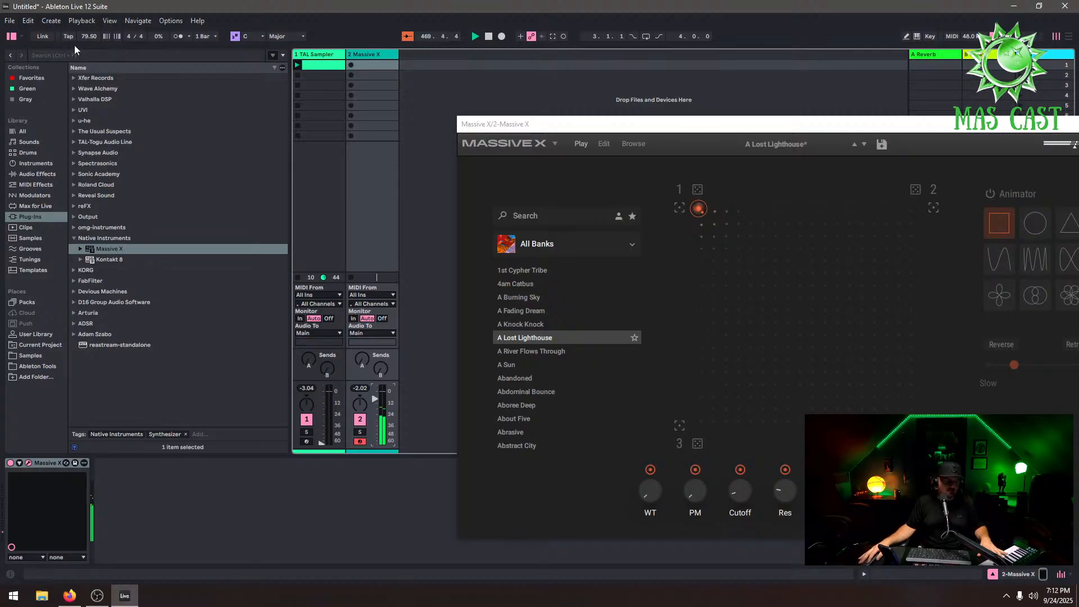
Create an empty MIDI clip in the Massive X track's first slot and close the plug-in window
{"action": "double_click", "coordinate": [386, 66]}
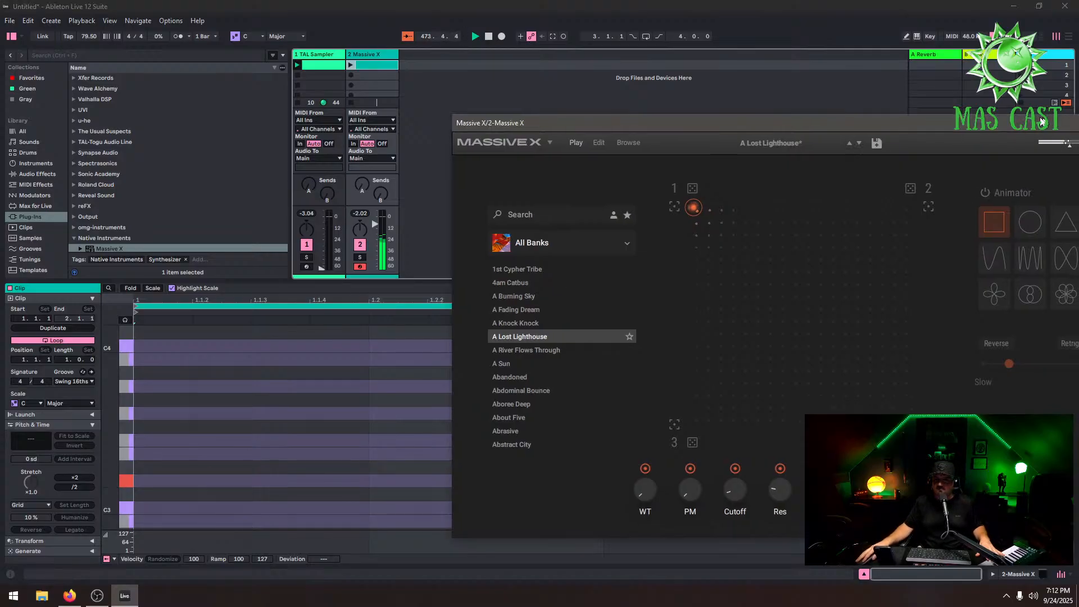
{"action": "left_click_drag", "start_coordinate": [1071, 125], "coordinate": [891, 93]}
{"action": "left_click", "coordinate": [962, 91]}
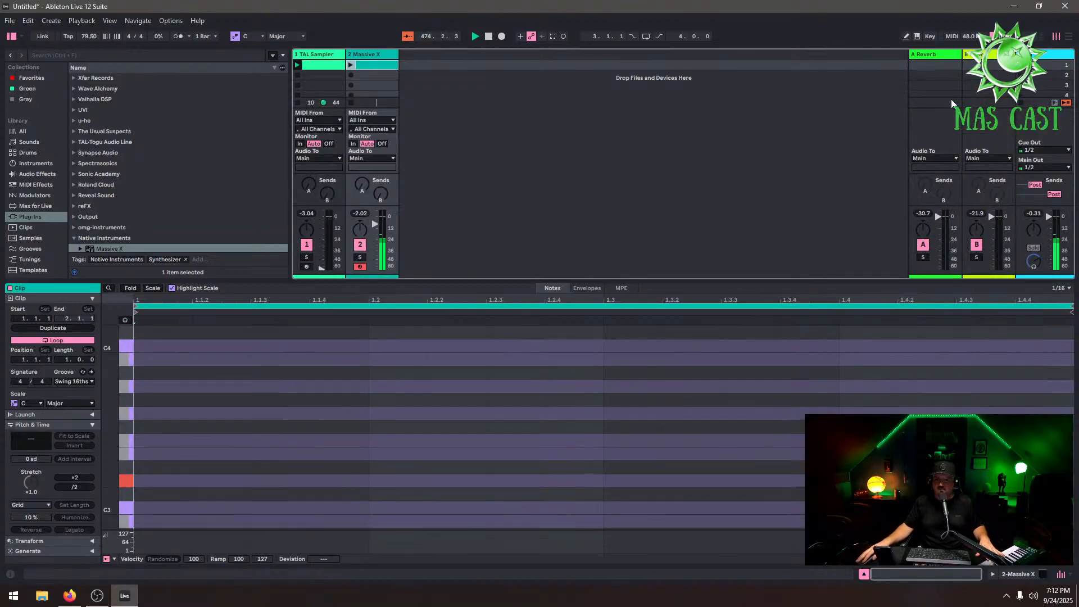
Draw a D3 note and stretch it across the whole clip
{"action": "double_click", "coordinate": [143, 481]}
{"action": "left_click_drag", "start_coordinate": [190, 484], "coordinate": [1068, 481]}
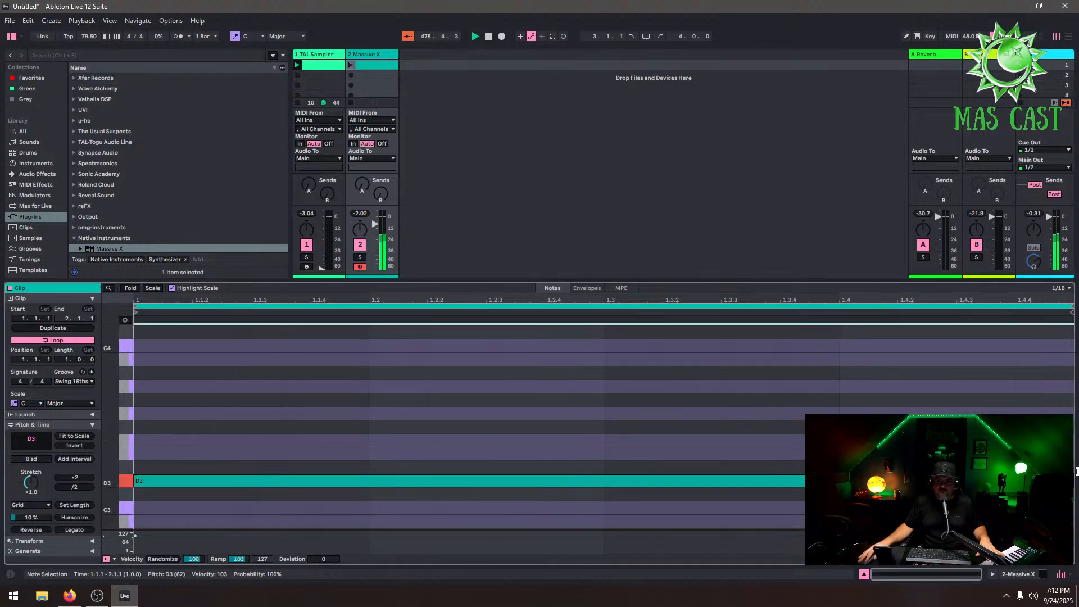
Launch the Massive X clip and delete the TAL Sampler track
{"action": "left_click", "coordinate": [351, 64]}
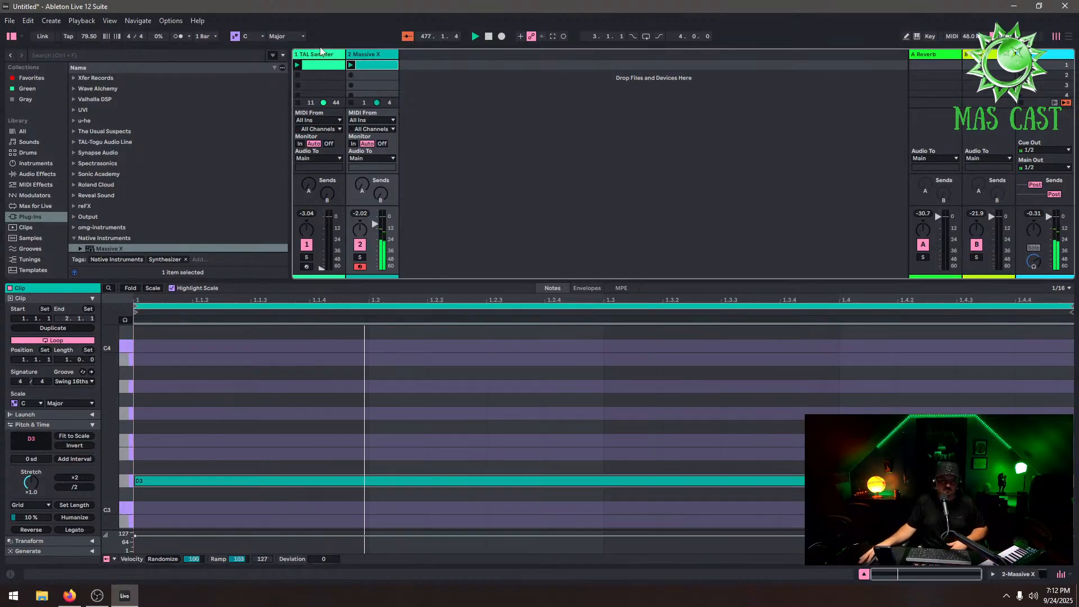
{"action": "right_click", "coordinate": [331, 54]}
{"action": "left_click", "coordinate": [345, 83]}
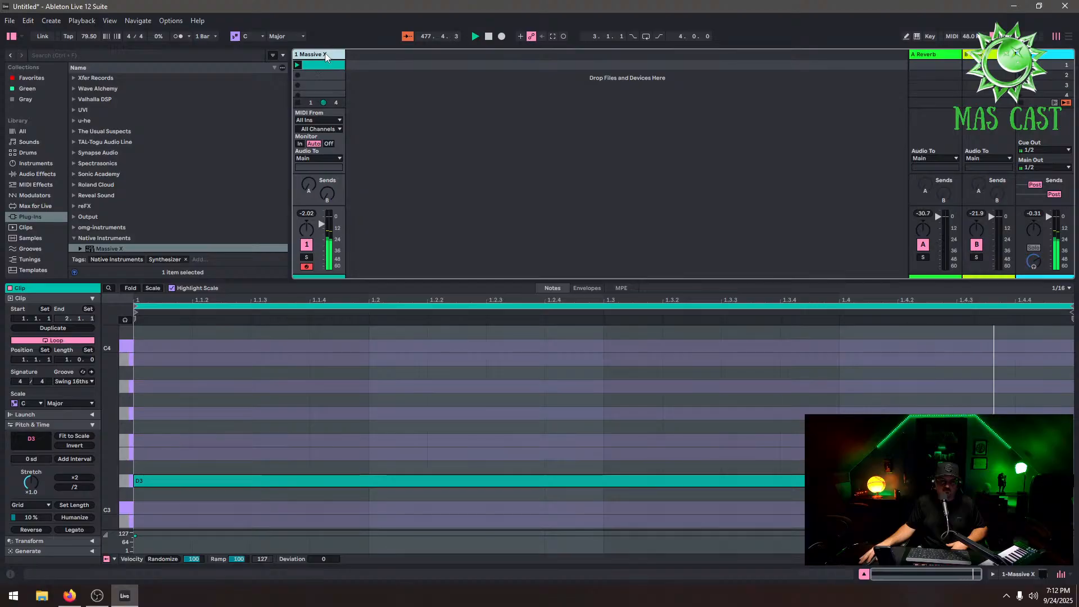
Raise the project tempo to 109 BPM and enlarge the session area above the clip editor
{"action": "left_click_drag", "start_coordinate": [84, 36], "coordinate": [84, 5]}
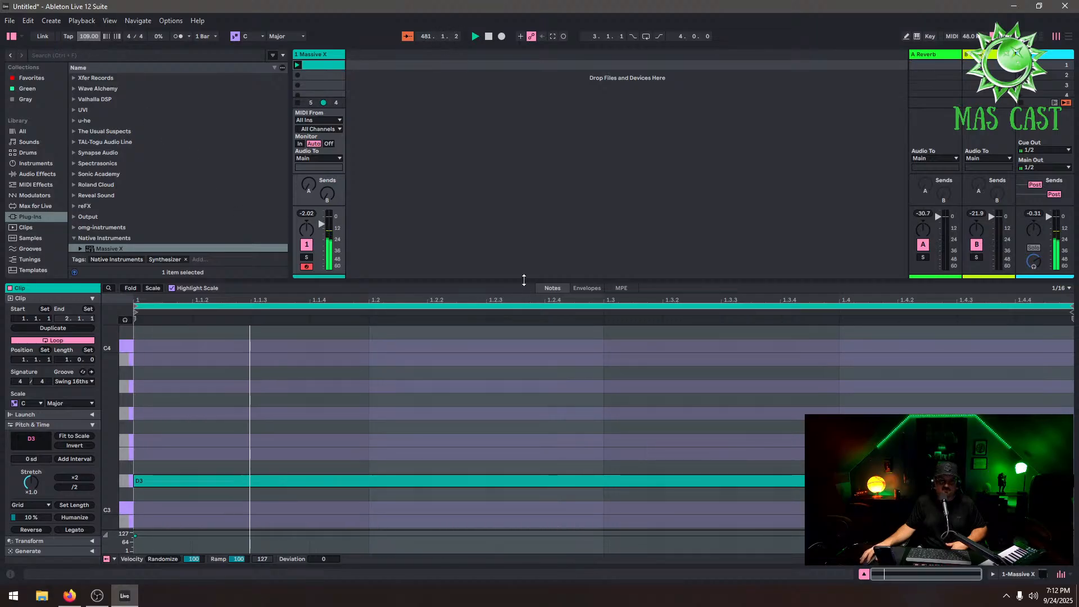
{"action": "left_click_drag", "start_coordinate": [523, 281], "coordinate": [523, 379]}
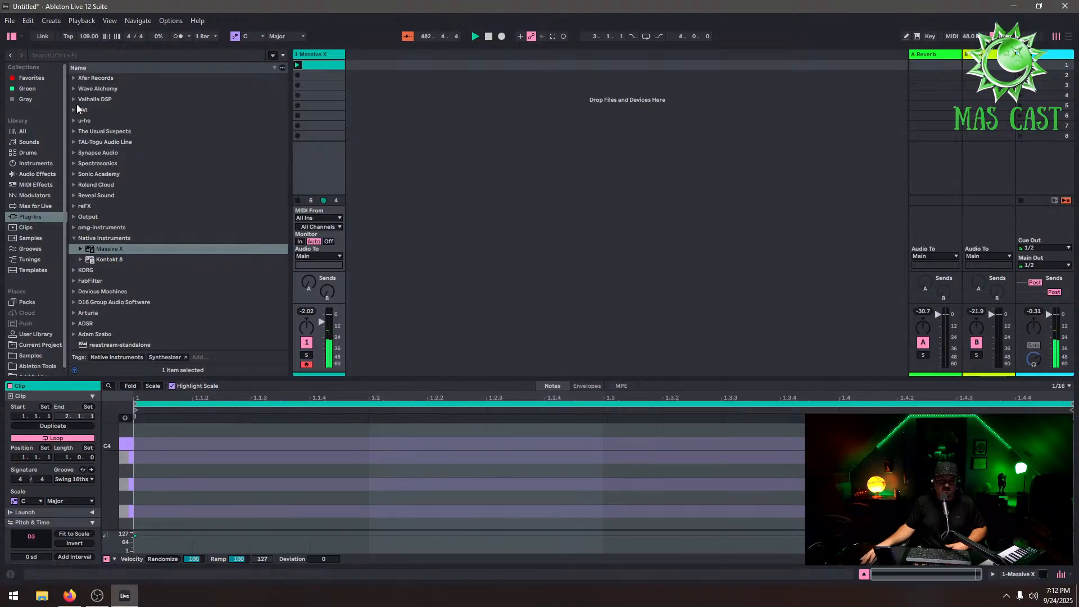
Add Wave Alchemy Triaz as a new instrument track
{"action": "left_click", "coordinate": [93, 88]}
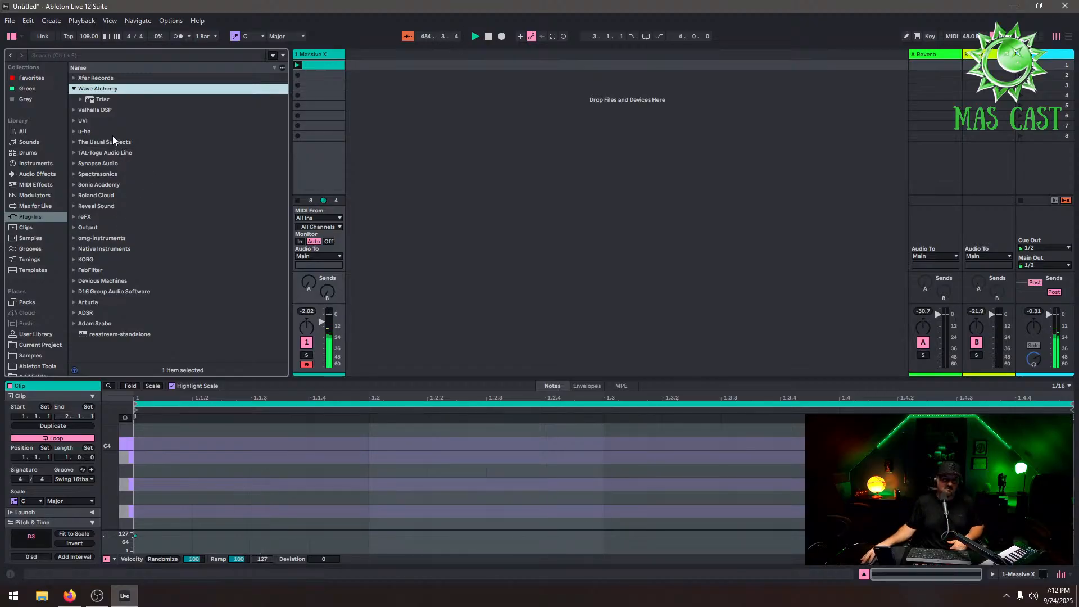
{"action": "left_click_drag", "start_coordinate": [107, 98], "coordinate": [387, 113]}
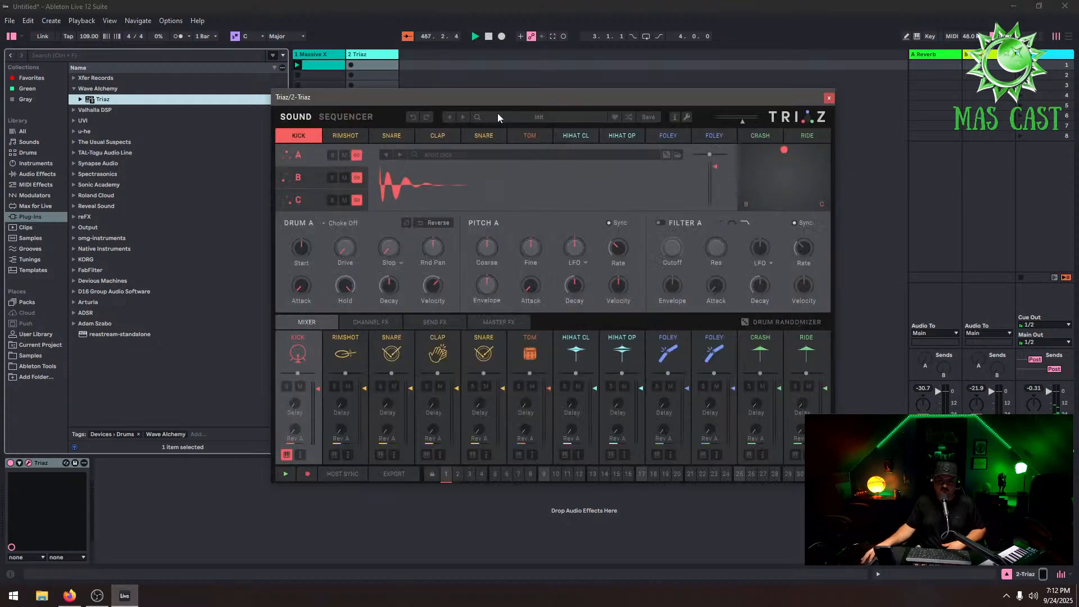
Open Triaz's preset browser and load the Albatross kit from the New Body library
{"action": "left_click", "coordinate": [497, 116]}
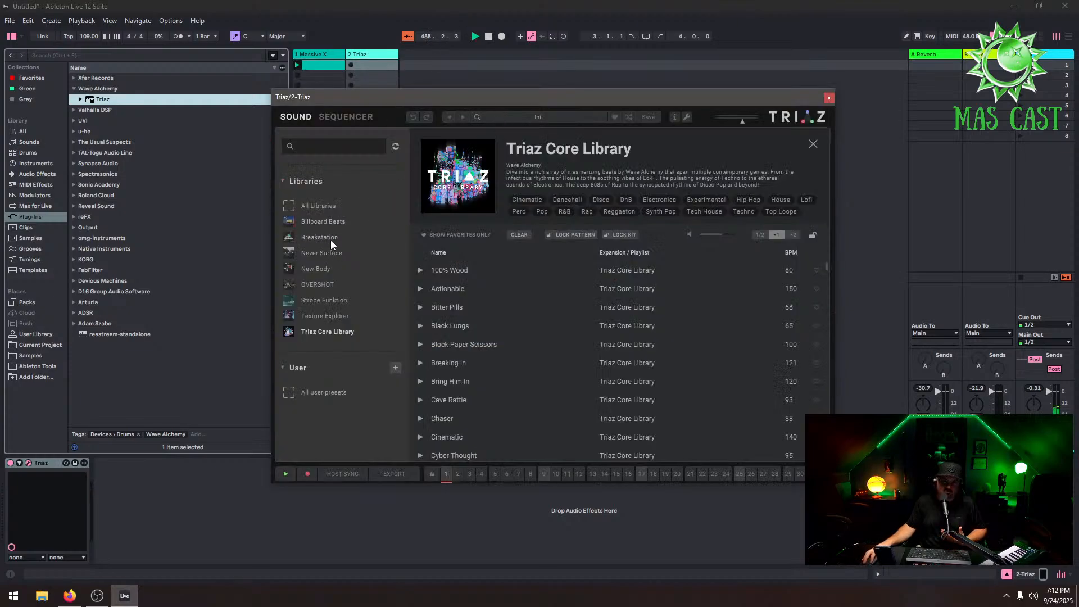
{"action": "left_click", "coordinate": [323, 268]}
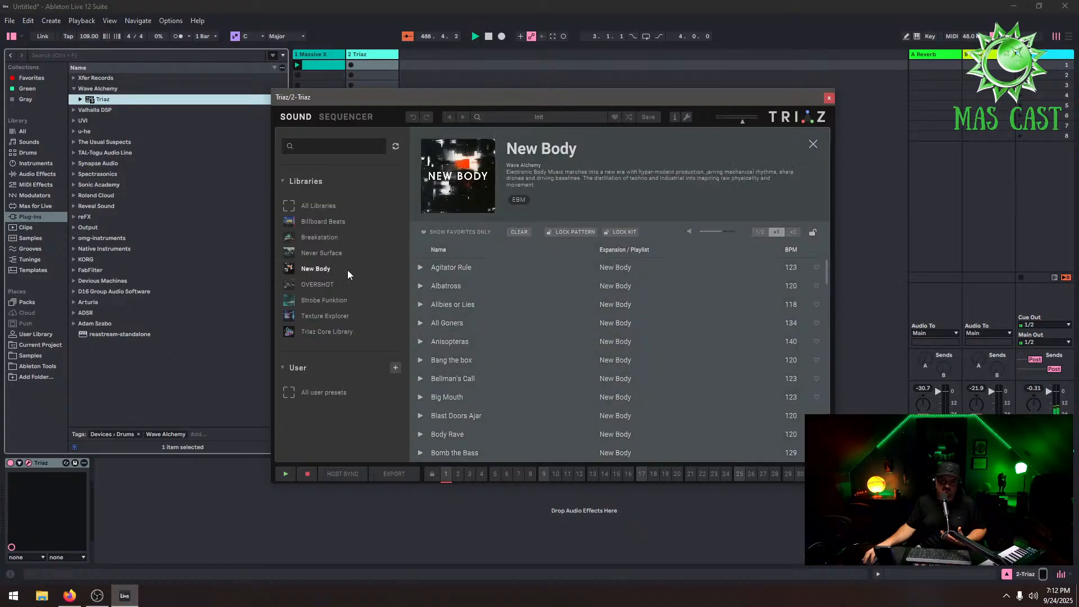
{"action": "left_click", "coordinate": [421, 285]}
{"action": "left_click", "coordinate": [790, 146]}
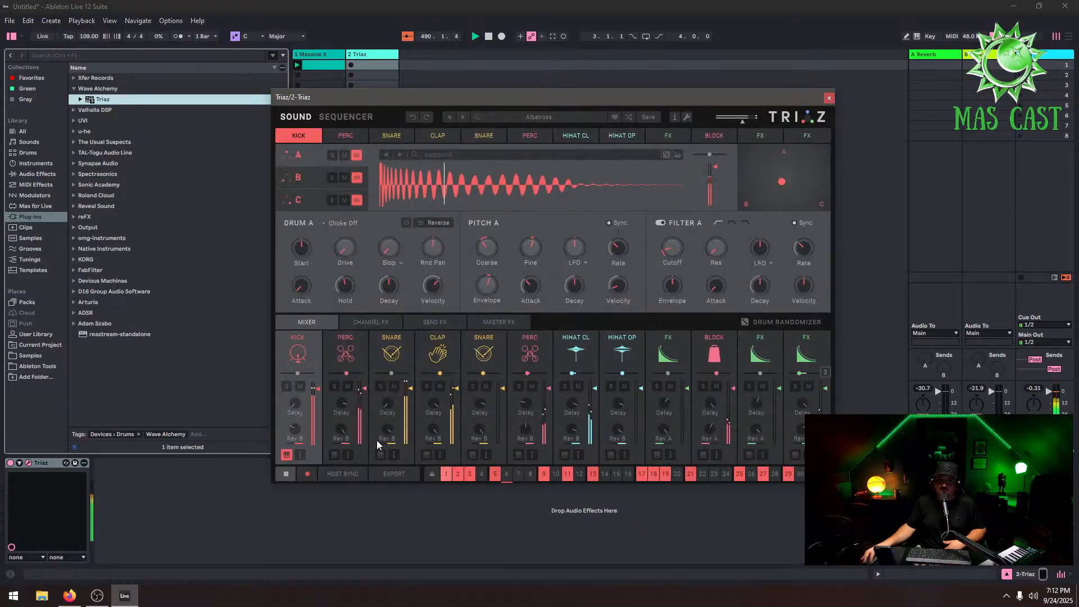
Turn on Triaz host sync, close the plug-in and lower the Triaz track's volume
{"action": "left_click", "coordinate": [342, 474]}
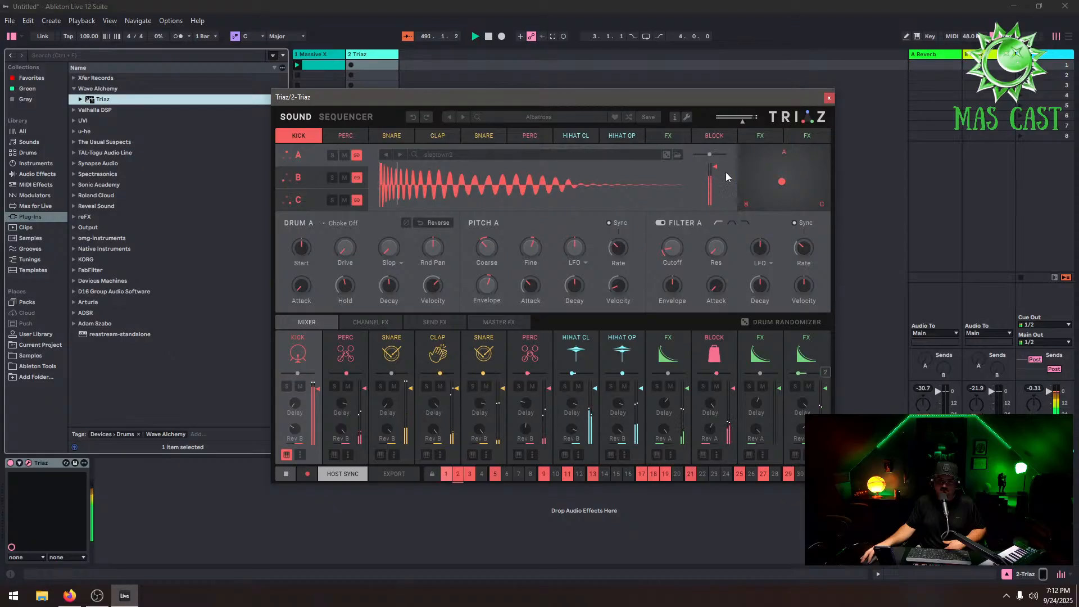
{"action": "left_click", "coordinate": [828, 98]}
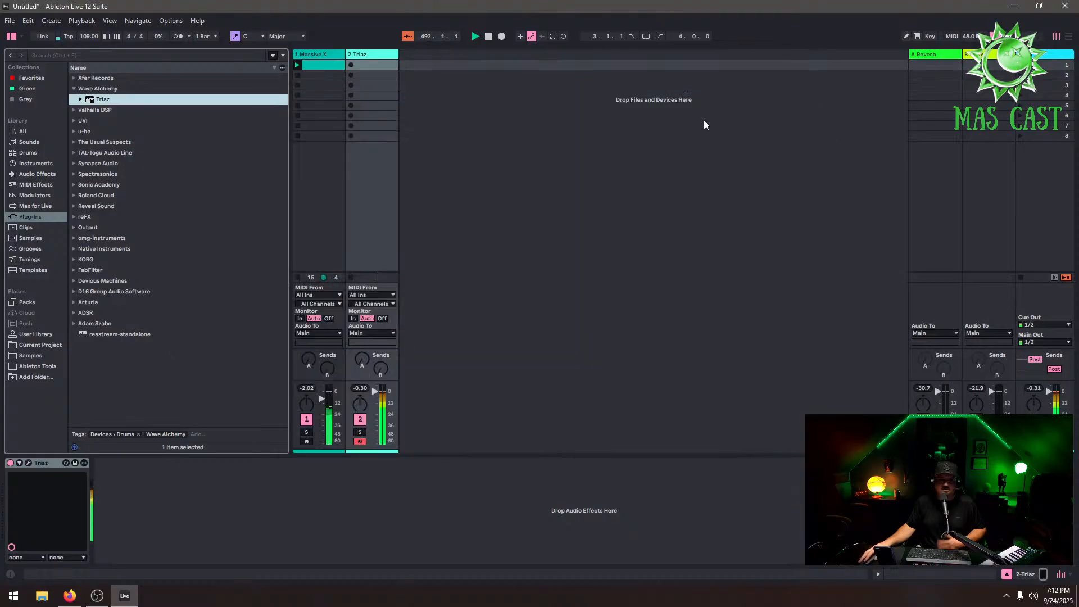
{"action": "left_click_drag", "start_coordinate": [375, 392], "coordinate": [375, 415]}
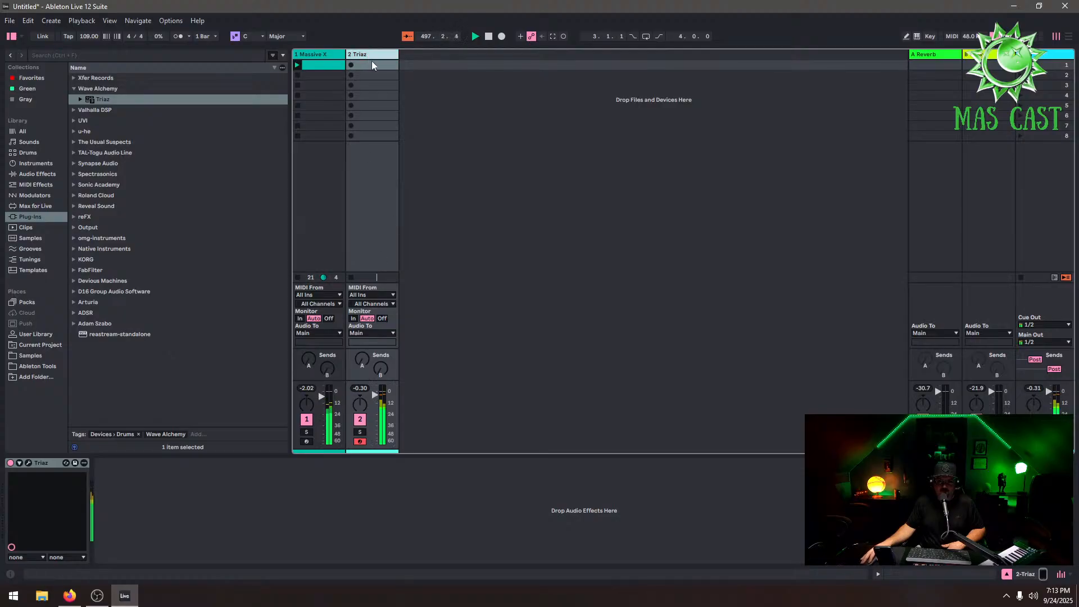
Open Triaz's preset browser, audition New Body kits, load the Critical Breach kit and close the plug-in
{"action": "left_click", "coordinate": [32, 462]}
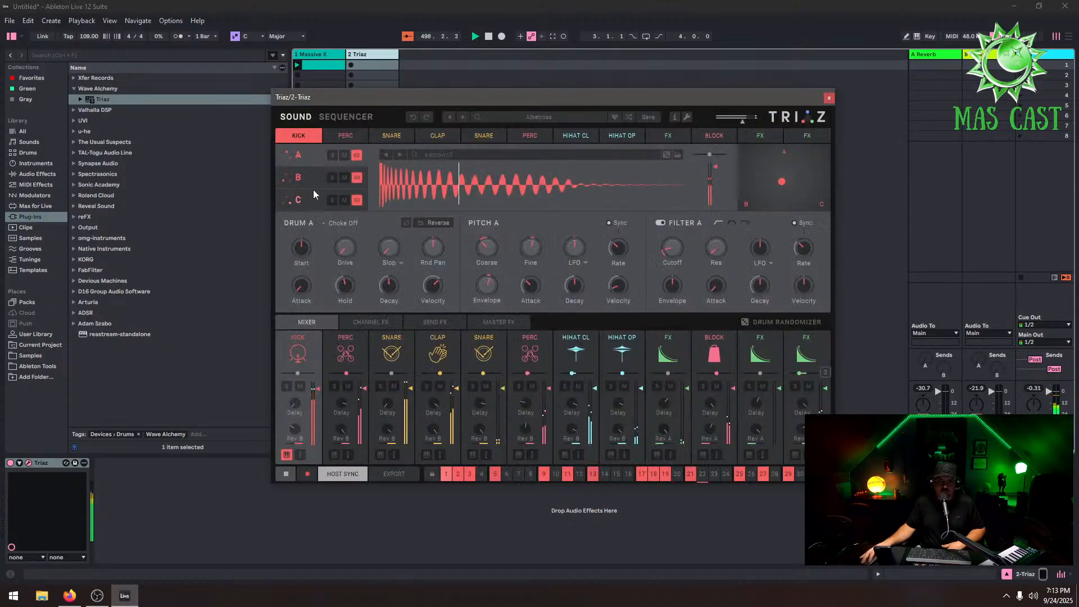
{"action": "left_click", "coordinate": [554, 117]}
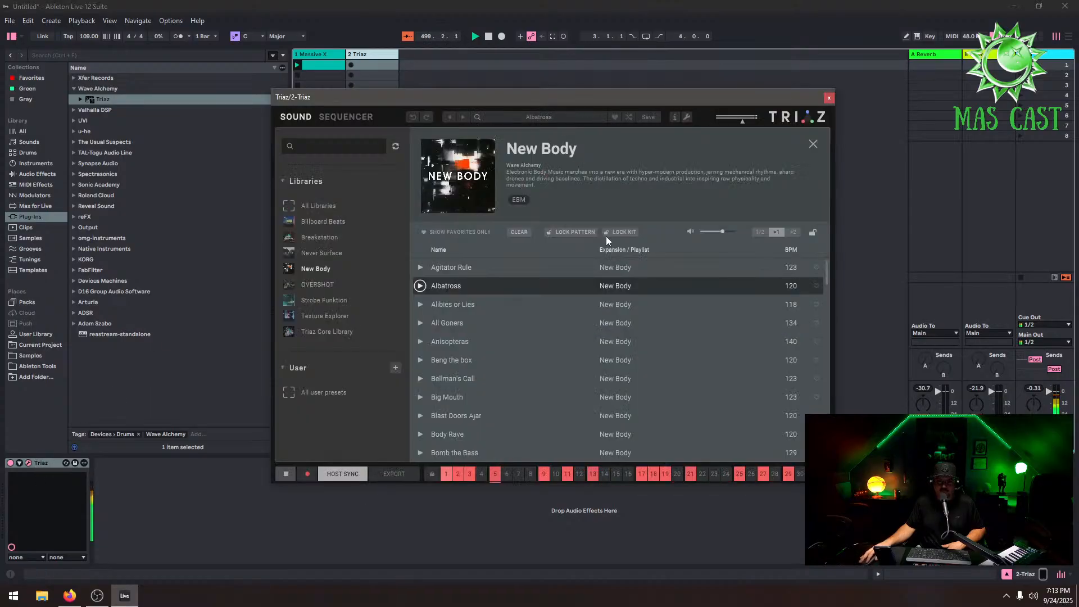
{"action": "left_click", "coordinate": [421, 378]}
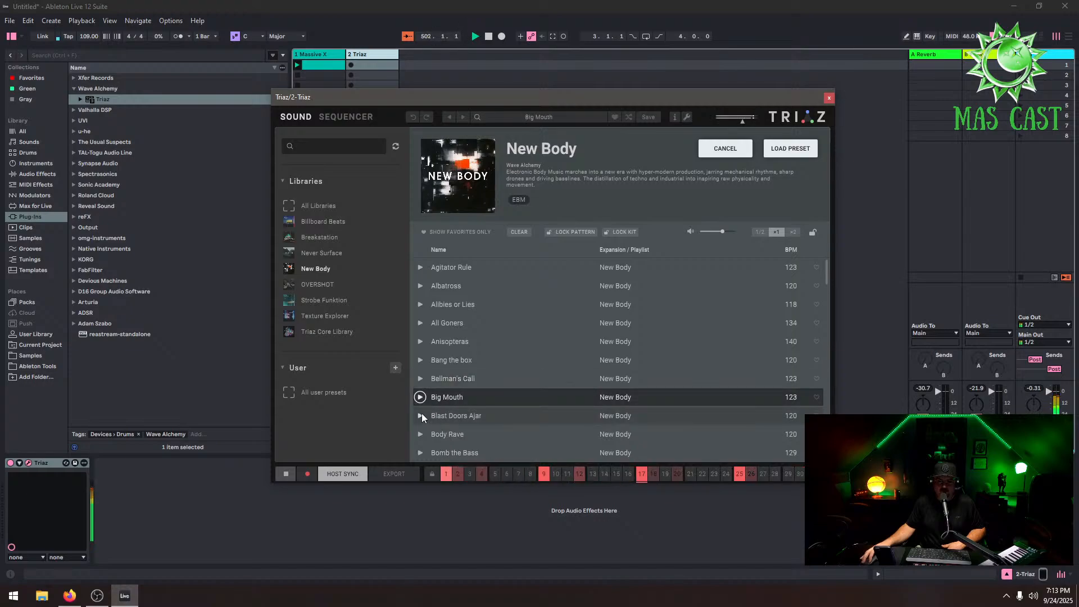
{"action": "left_click", "coordinate": [469, 416]}
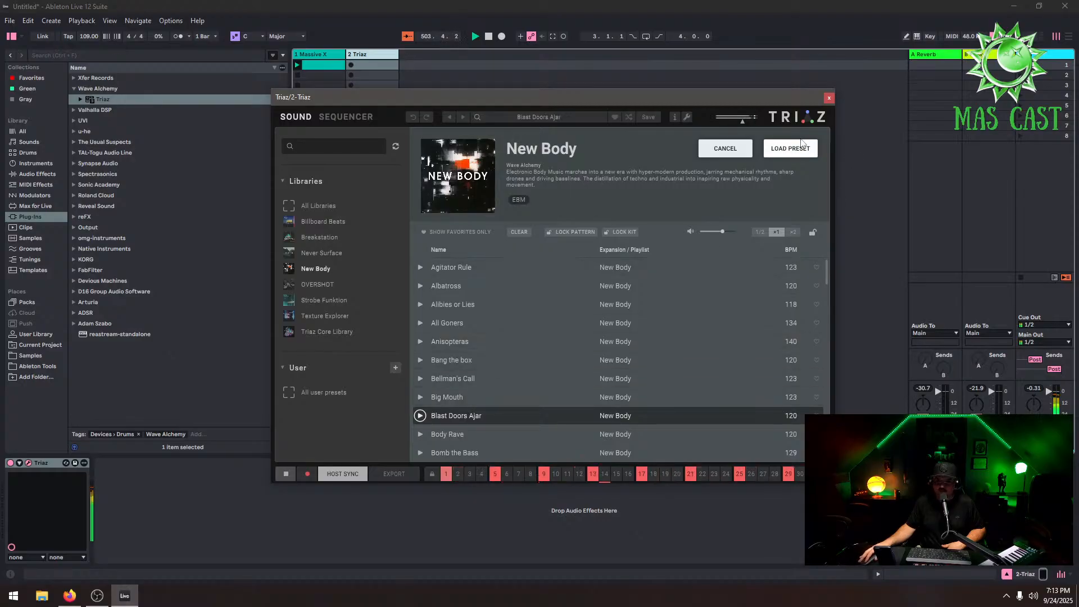
{"action": "scroll", "coordinate": [458, 326], "scroll_direction": "down", "scroll_amount": 5}
{"action": "left_click", "coordinate": [420, 339]}
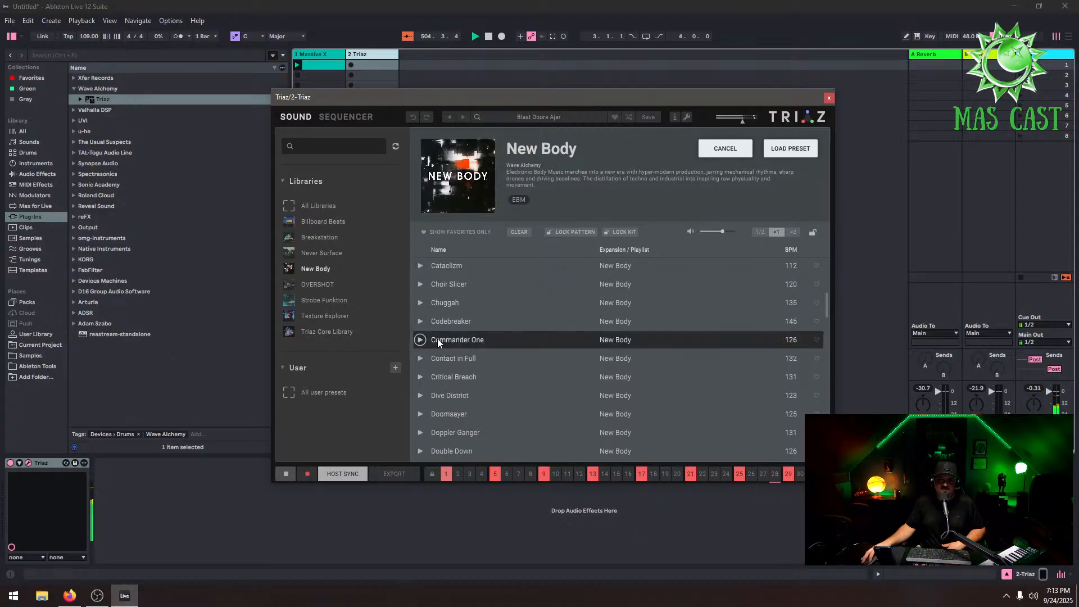
{"action": "left_click", "coordinate": [420, 377]}
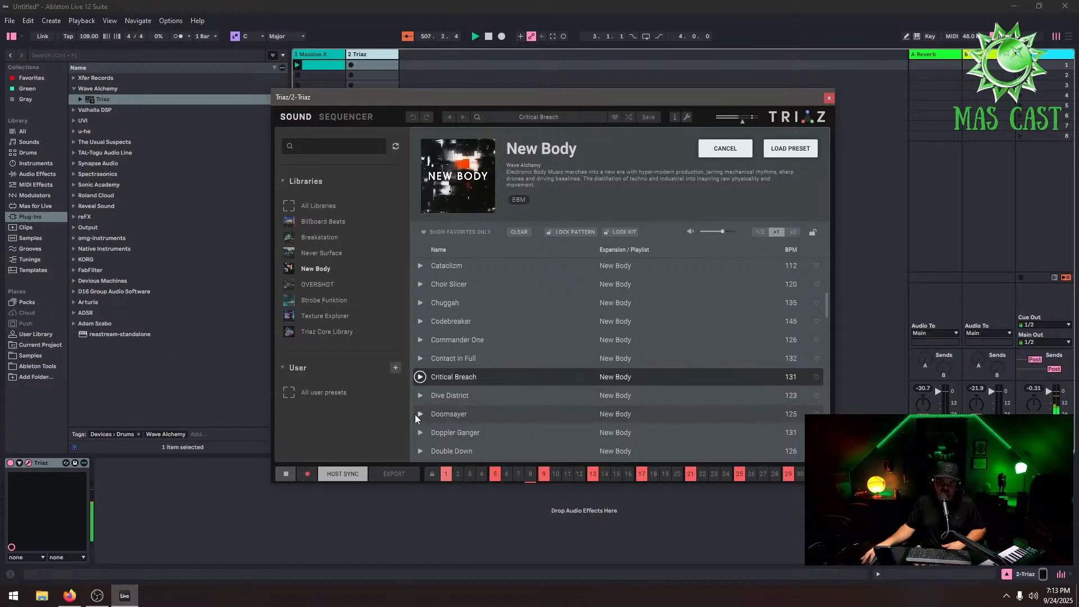
{"action": "left_click", "coordinate": [805, 156]}
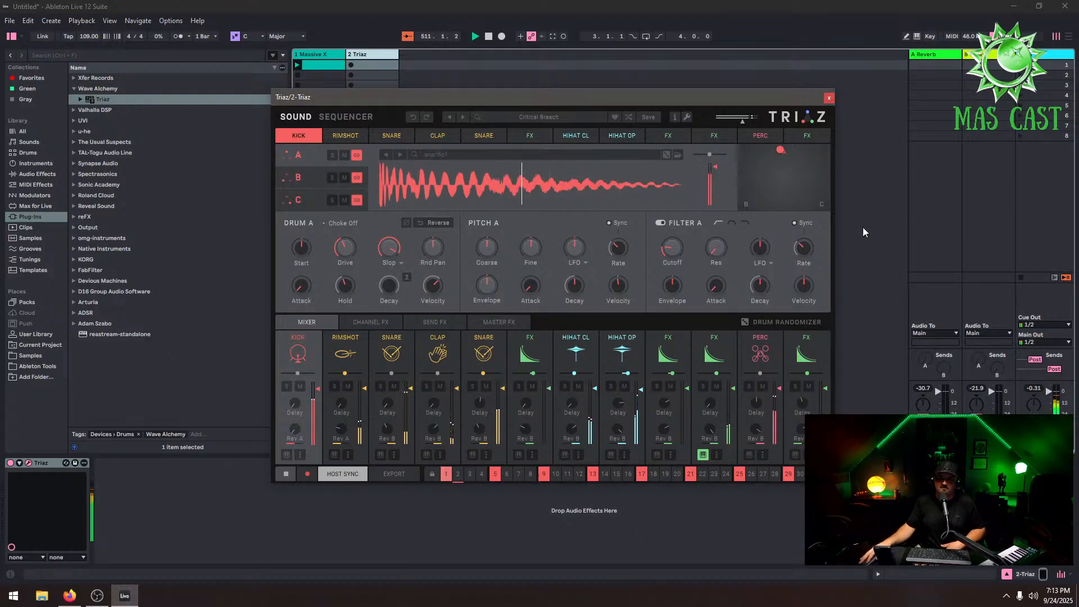
{"action": "left_click", "coordinate": [829, 102]}
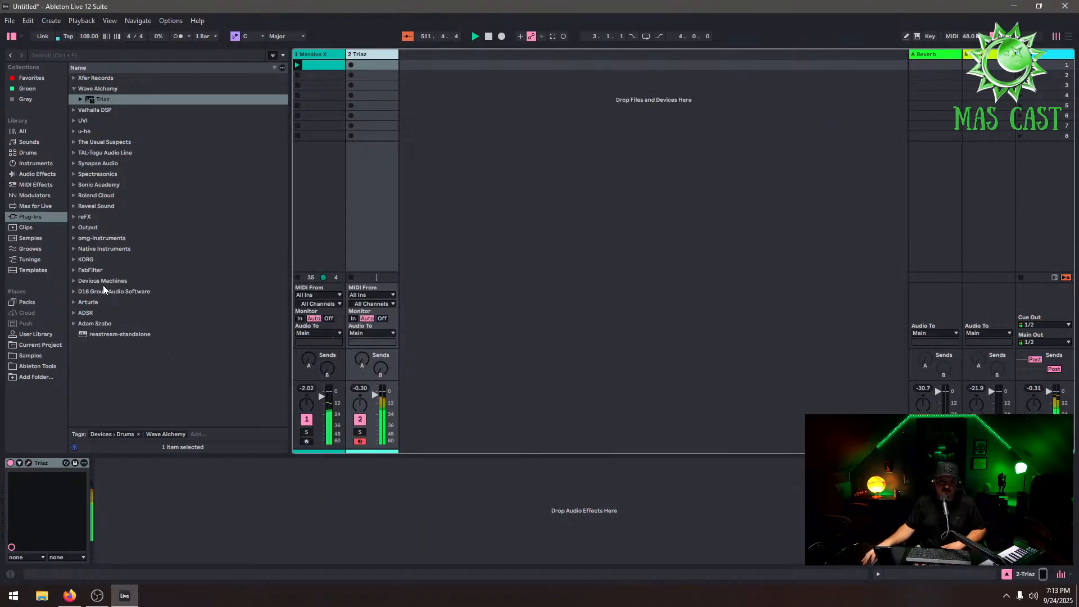
Add OsTirus as a new instrument track and open its Factory TI preset list in the browser
{"action": "left_click", "coordinate": [75, 142]}
{"action": "left_click_drag", "start_coordinate": [100, 142], "coordinate": [471, 142]}
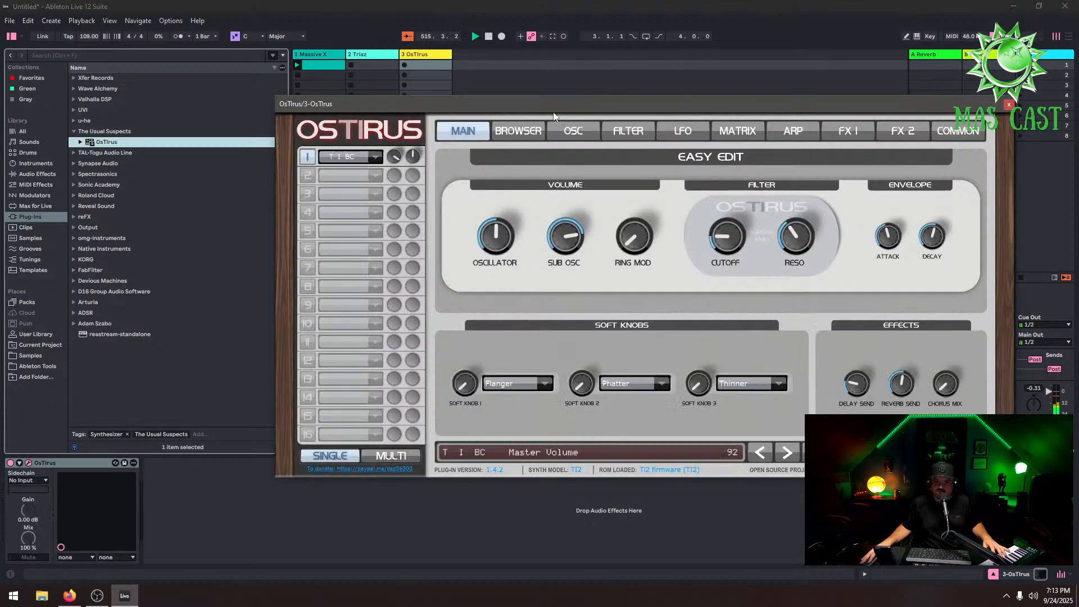
{"action": "left_click", "coordinate": [513, 135]}
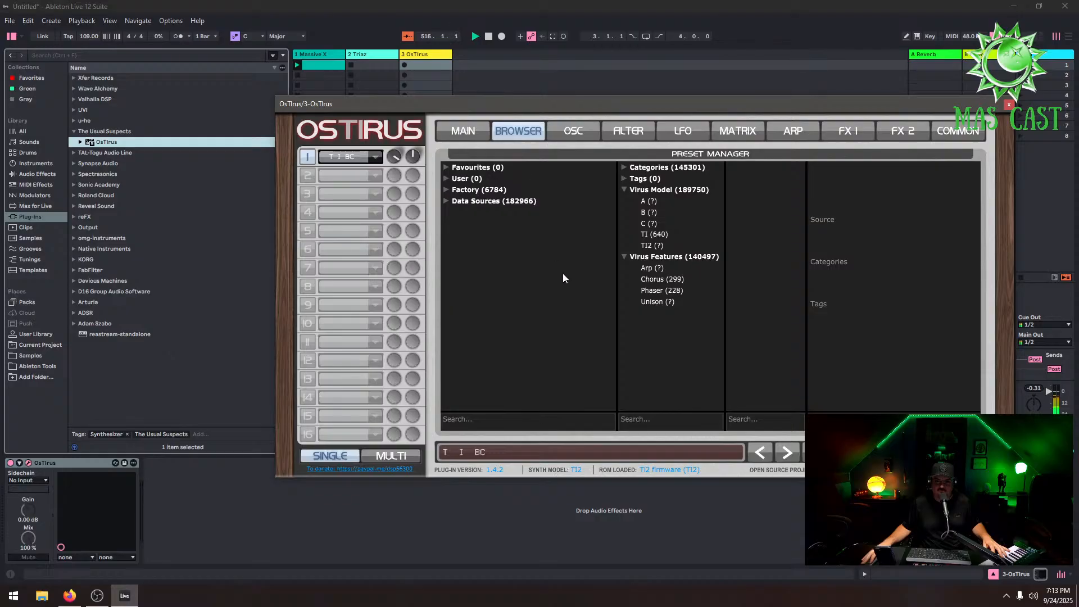
{"action": "left_click", "coordinate": [654, 235]}
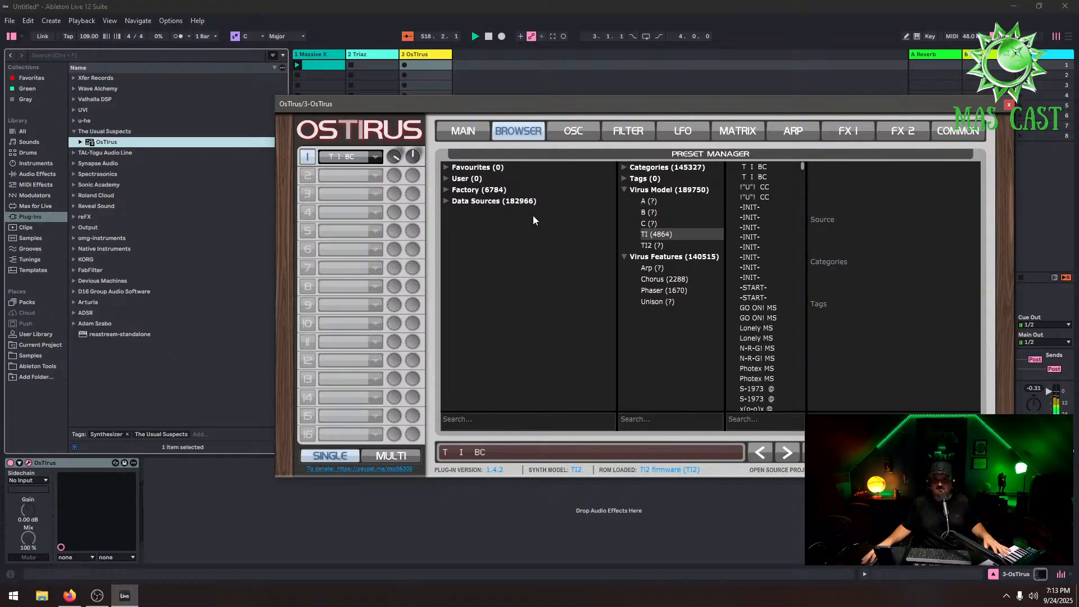
{"action": "left_click", "coordinate": [494, 190]}
{"action": "left_click", "coordinate": [446, 190]}
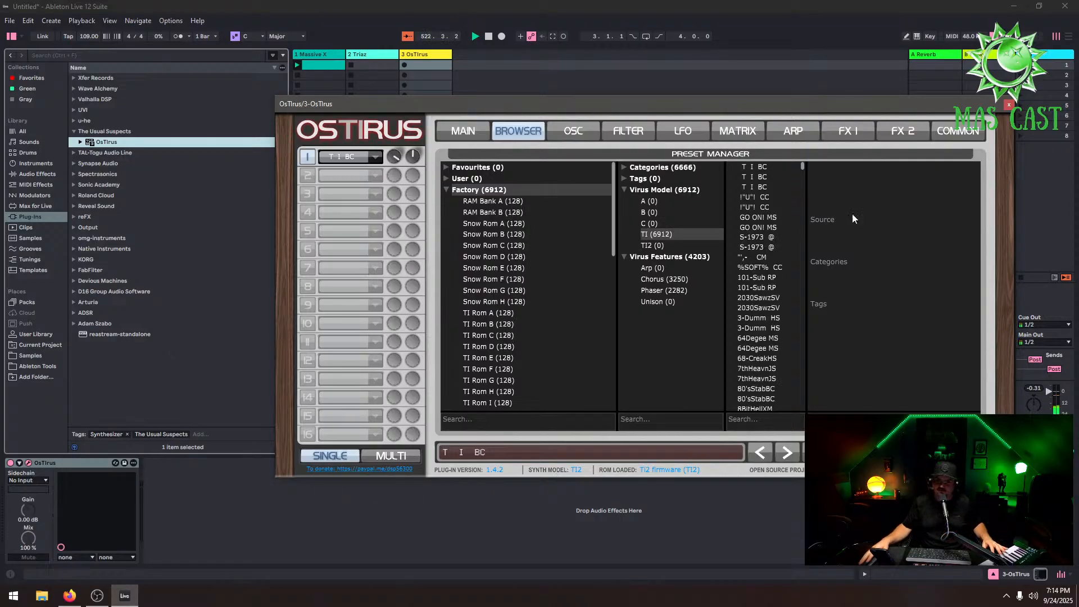
Audition OsTirus factory presets such as 2030SawzSV, 7thHeavnJS, 80'sStabBC and AcidArp M
{"action": "left_click", "coordinate": [791, 318]}
{"action": "left_click", "coordinate": [778, 308]}
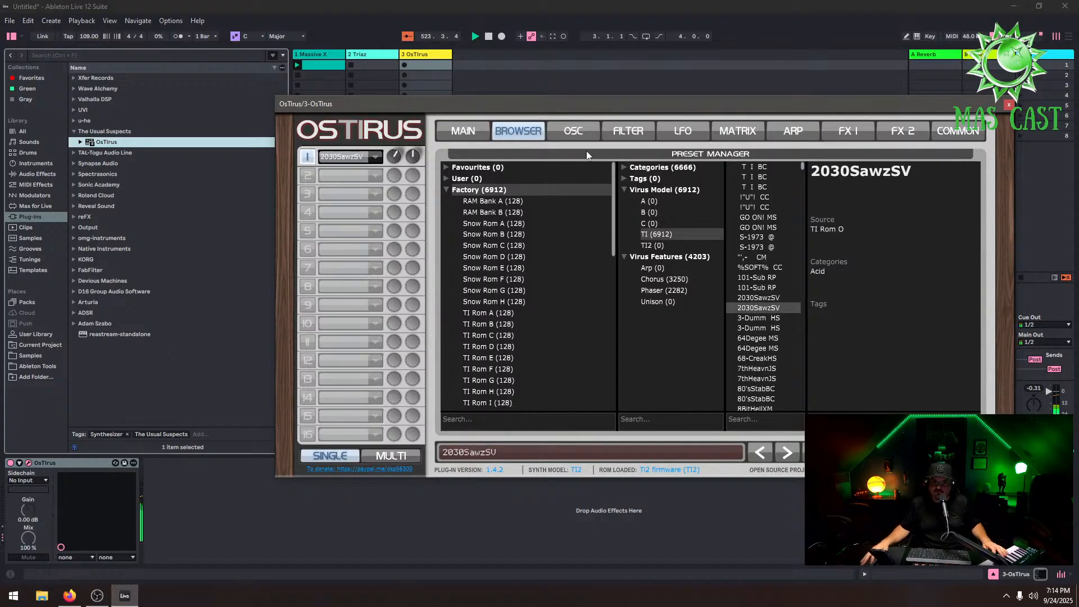
{"action": "left_click_drag", "start_coordinate": [602, 102], "coordinate": [452, 99]}
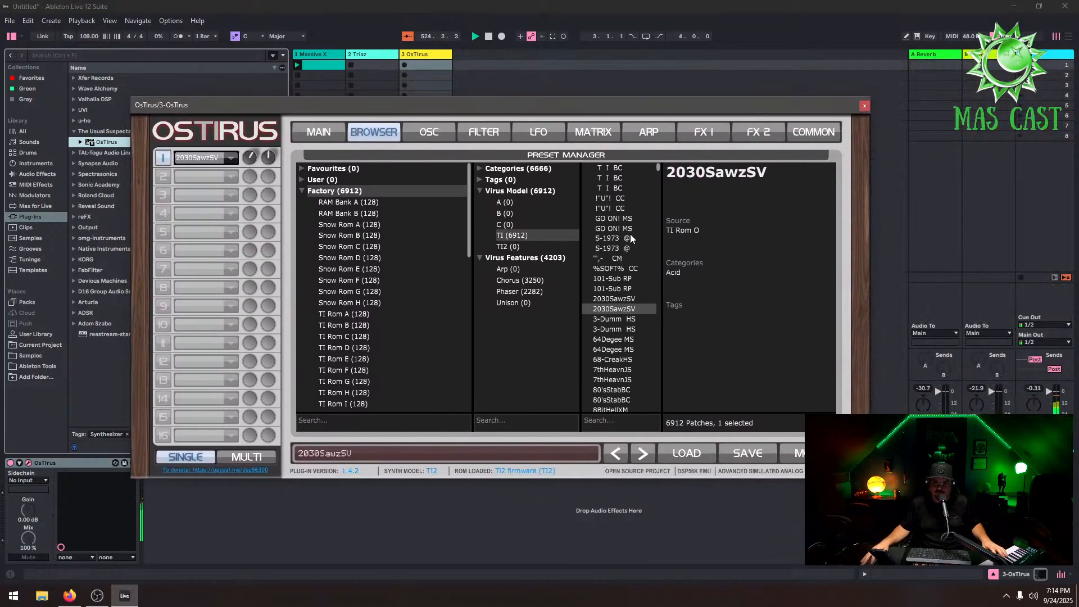
{"action": "left_click", "coordinate": [631, 230]}
{"action": "left_click", "coordinate": [629, 379]}
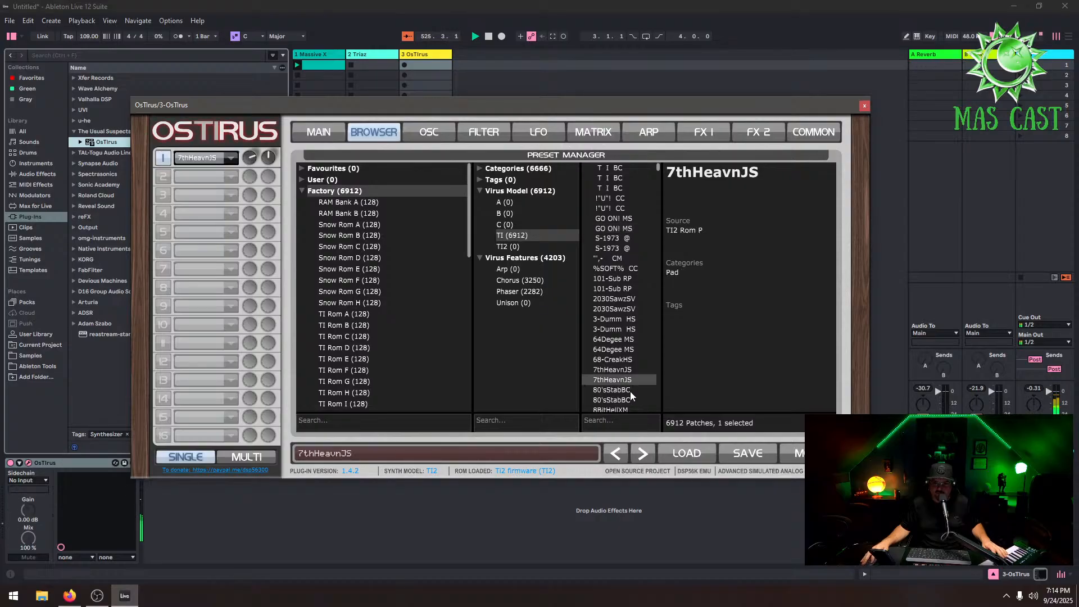
{"action": "left_click", "coordinate": [630, 390]}
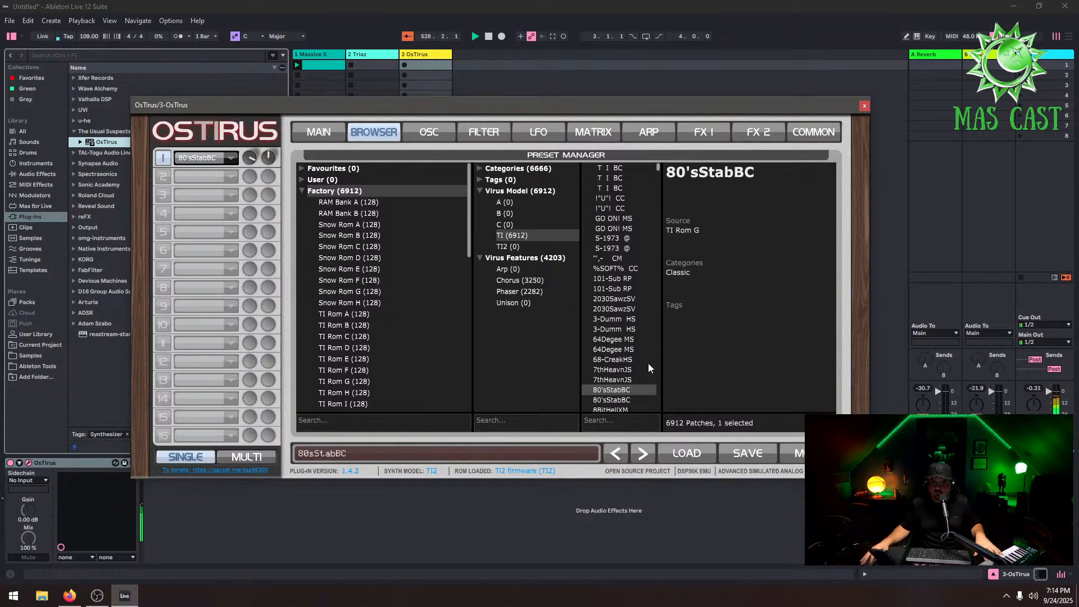
{"action": "scroll", "coordinate": [648, 363], "scroll_direction": "down", "scroll_amount": 5}
{"action": "left_click", "coordinate": [645, 382]}
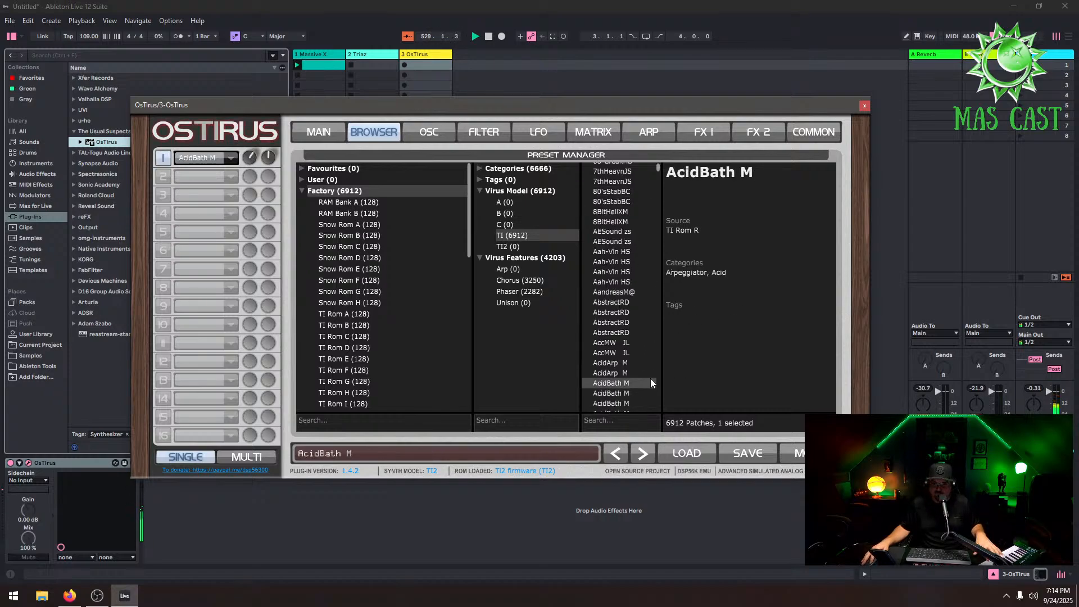
{"action": "left_click", "coordinate": [618, 372]}
Close the OsTirus window and delete the OsTirus track
{"action": "left_click_drag", "start_coordinate": [750, 105], "coordinate": [1076, 281]}
{"action": "left_click_drag", "start_coordinate": [429, 400], "coordinate": [428, 387]}
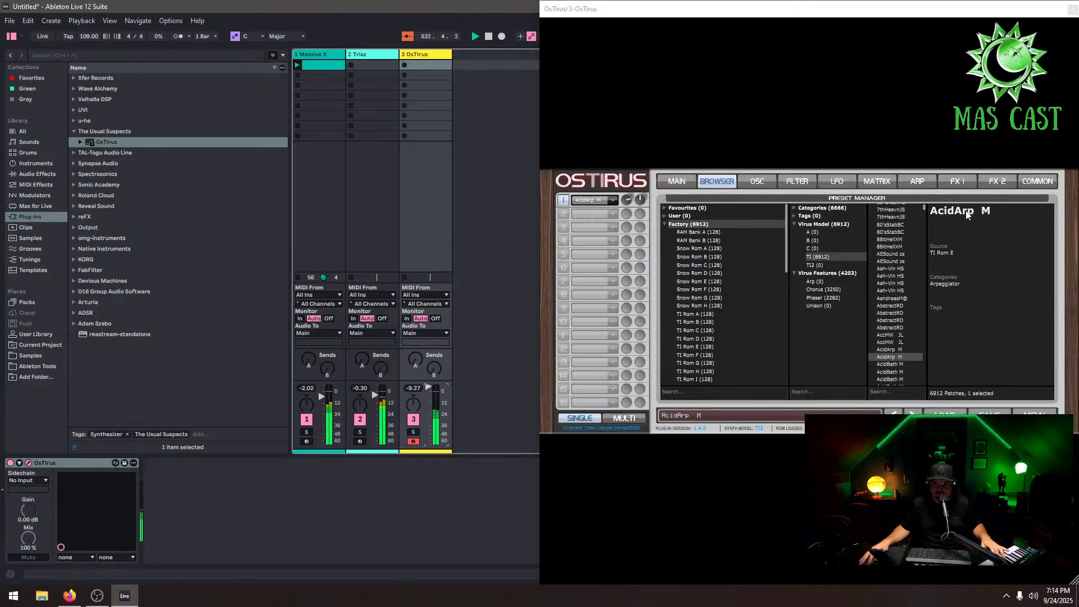
{"action": "left_click_drag", "start_coordinate": [811, 12], "coordinate": [555, 28]}
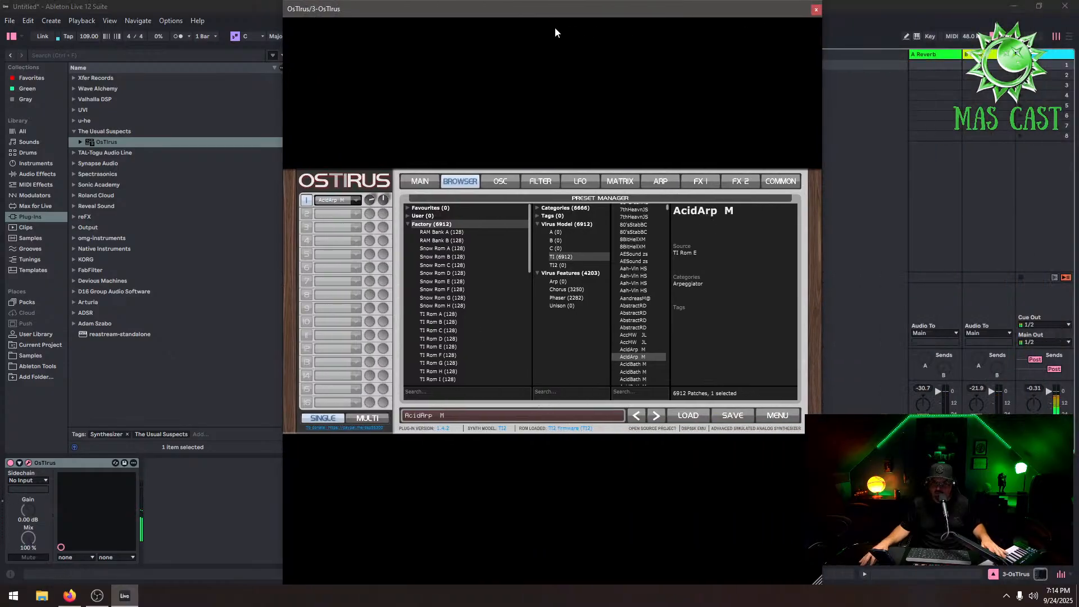
{"action": "left_click", "coordinate": [814, 10]}
{"action": "right_click", "coordinate": [432, 53]}
{"action": "left_click", "coordinate": [448, 73]}
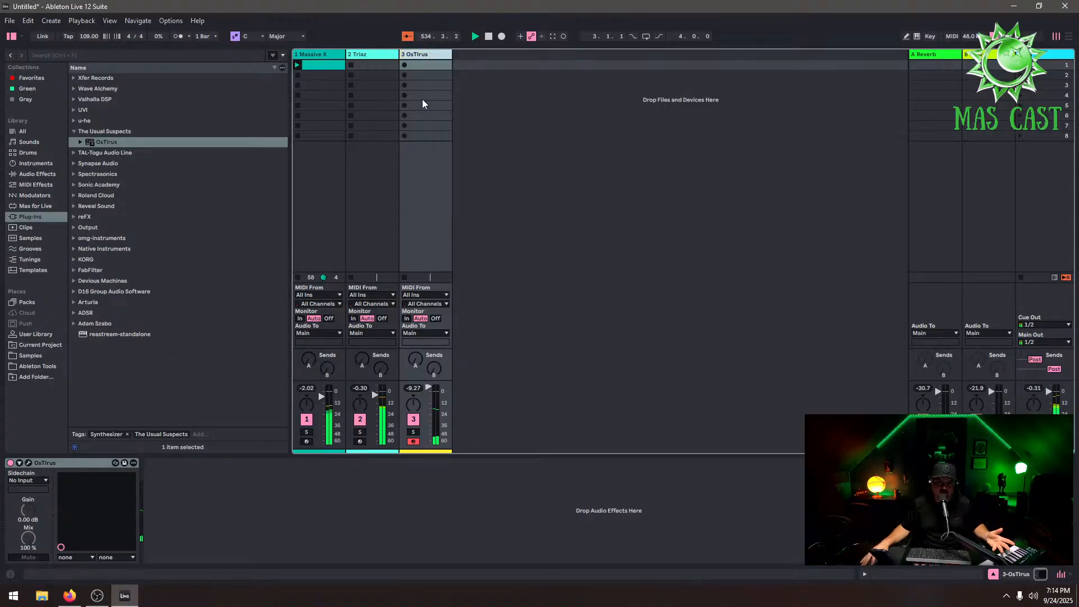
Add Adam Szabo Viper as a new instrument track and load the Viper Factory 5 soundbank
{"action": "left_click", "coordinate": [75, 325]}
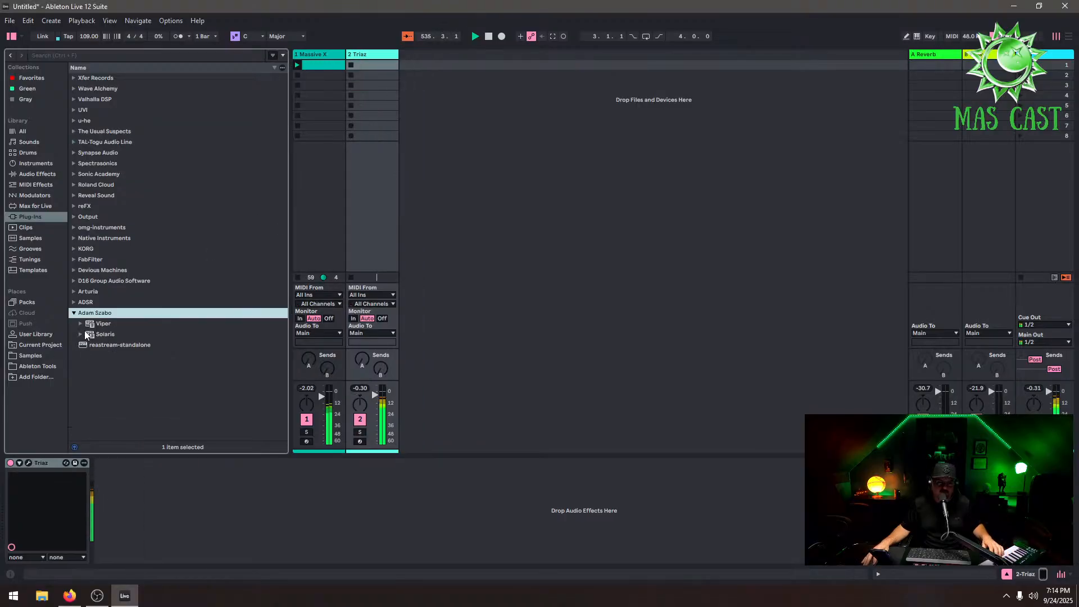
{"action": "left_click_drag", "start_coordinate": [101, 326], "coordinate": [502, 157]}
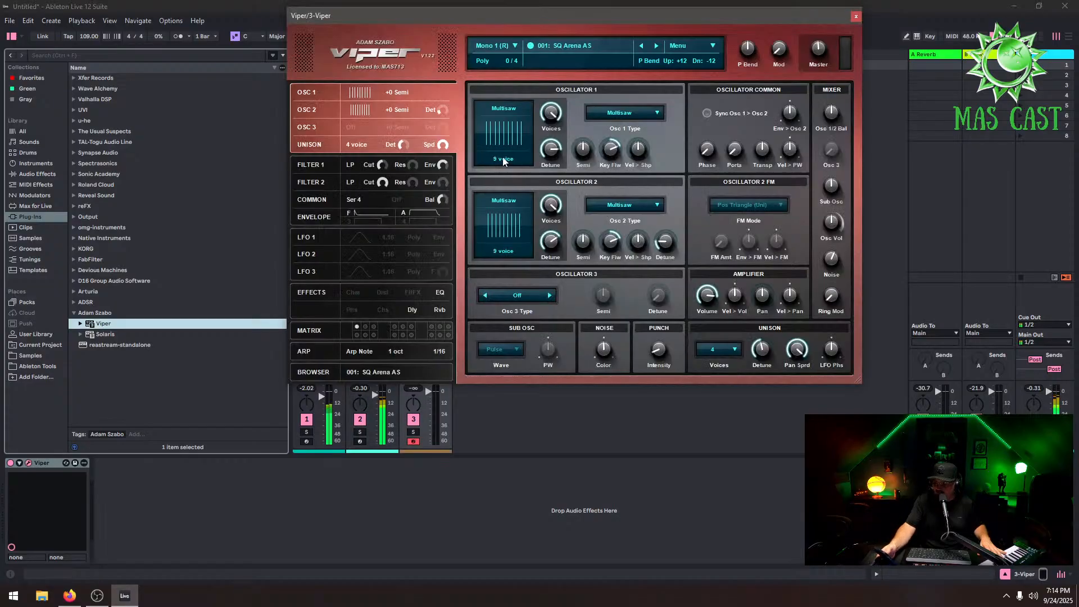
{"action": "left_click", "coordinate": [562, 46]}
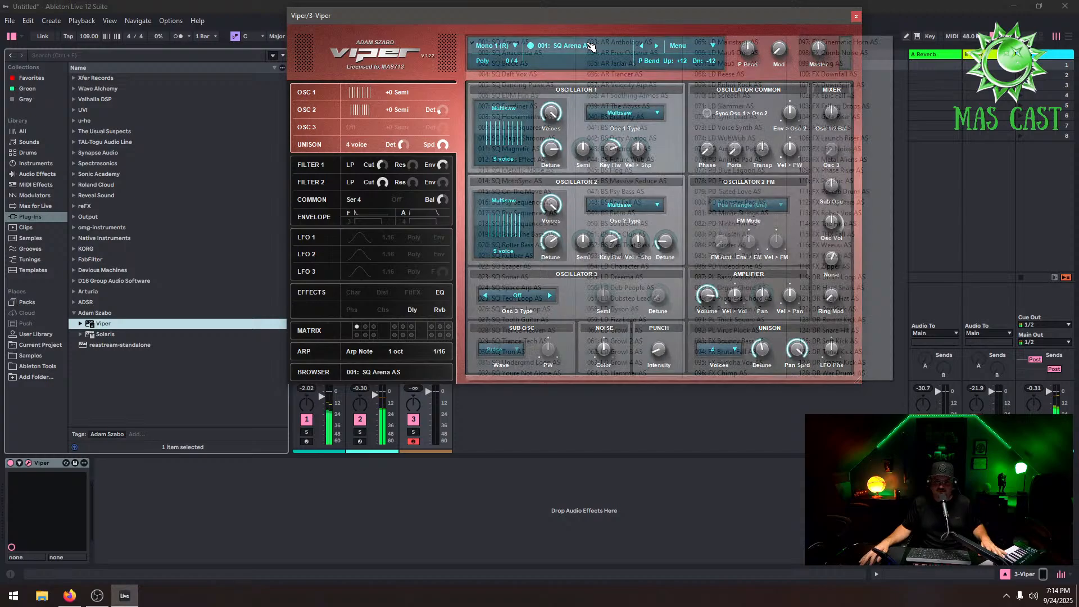
{"action": "left_click", "coordinate": [572, 25]}
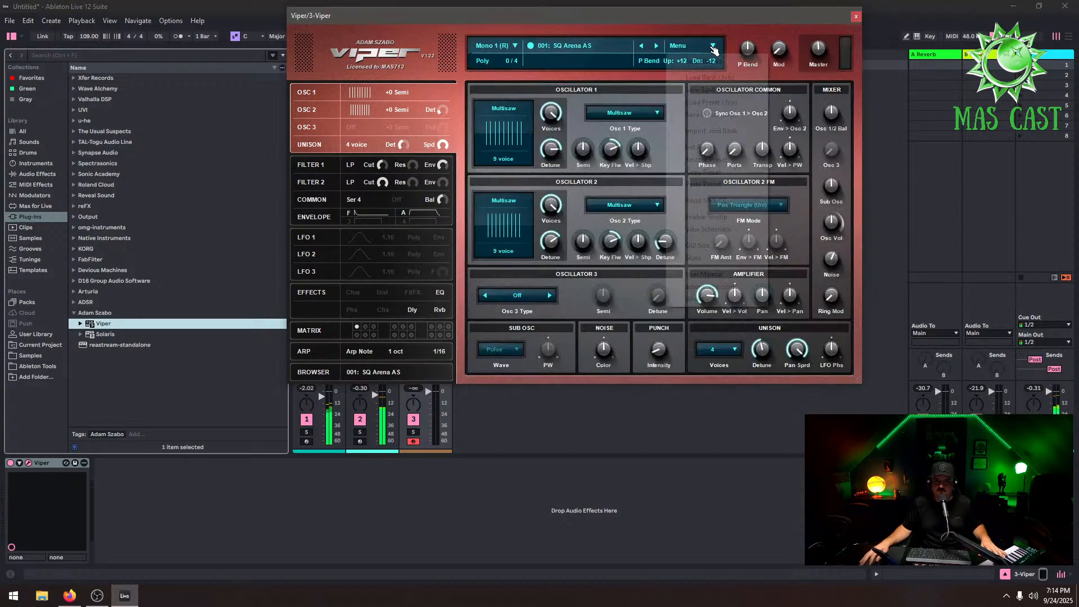
{"action": "left_click", "coordinate": [703, 45]}
{"action": "mouse_move", "coordinate": [803, 73]}
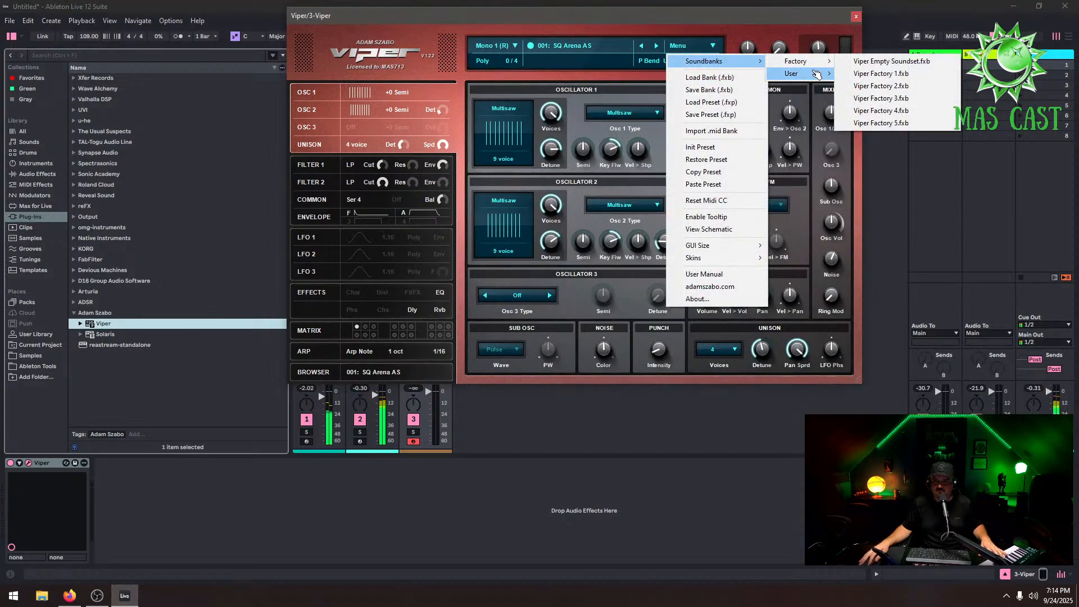
{"action": "left_click", "coordinate": [899, 185]}
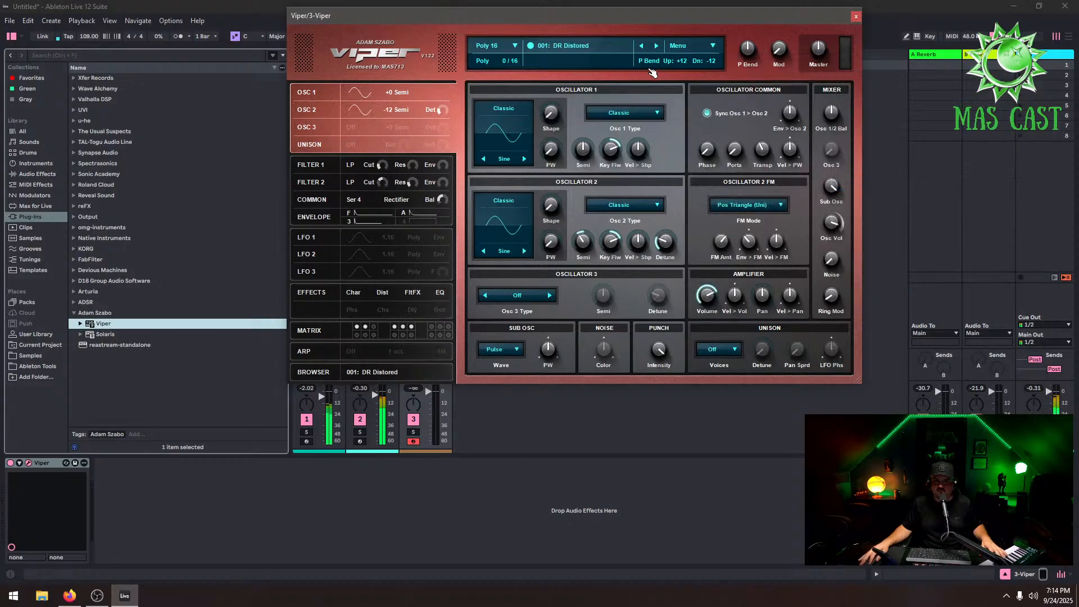
Lower the Viper track's volume to about -5.2 dB
{"action": "left_click_drag", "start_coordinate": [623, 25], "coordinate": [821, 75]}
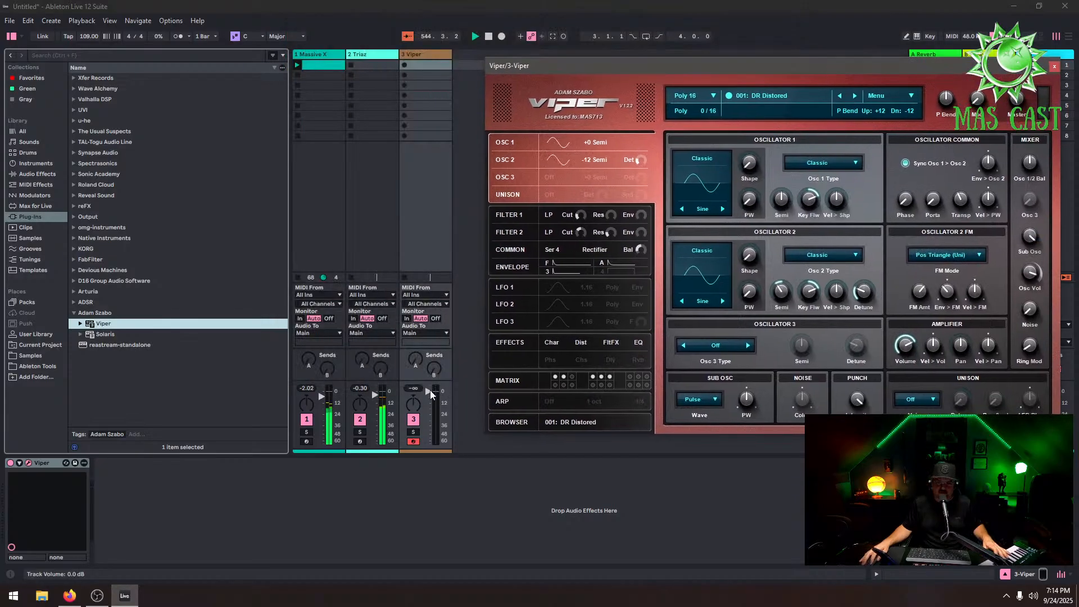
{"action": "left_click_drag", "start_coordinate": [432, 393], "coordinate": [428, 409]}
{"action": "left_click_drag", "start_coordinate": [428, 413], "coordinate": [428, 392]}
Step through Viper's factory presets forward to 005: LD Advanced
{"action": "left_click", "coordinate": [855, 95]}
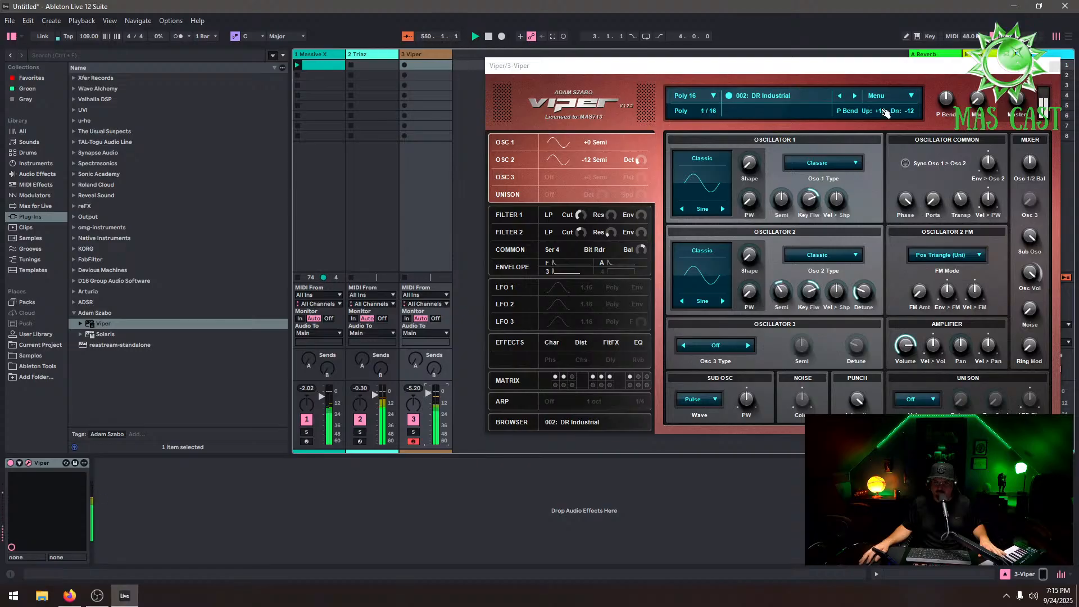
{"action": "left_click", "coordinate": [854, 96]}
{"action": "left_click", "coordinate": [855, 95]}
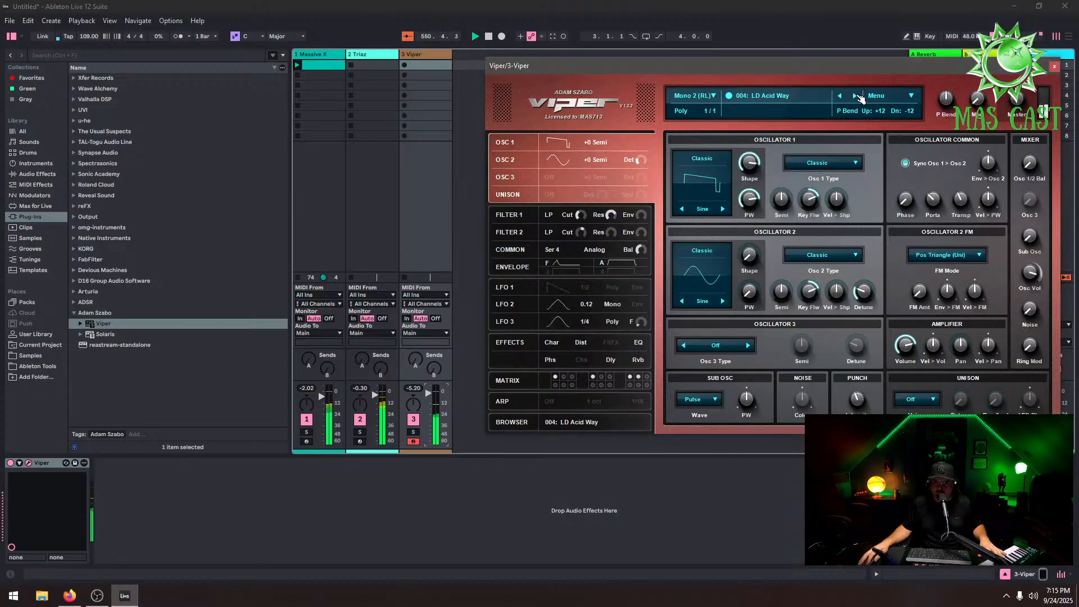
{"action": "left_click", "coordinate": [854, 96]}
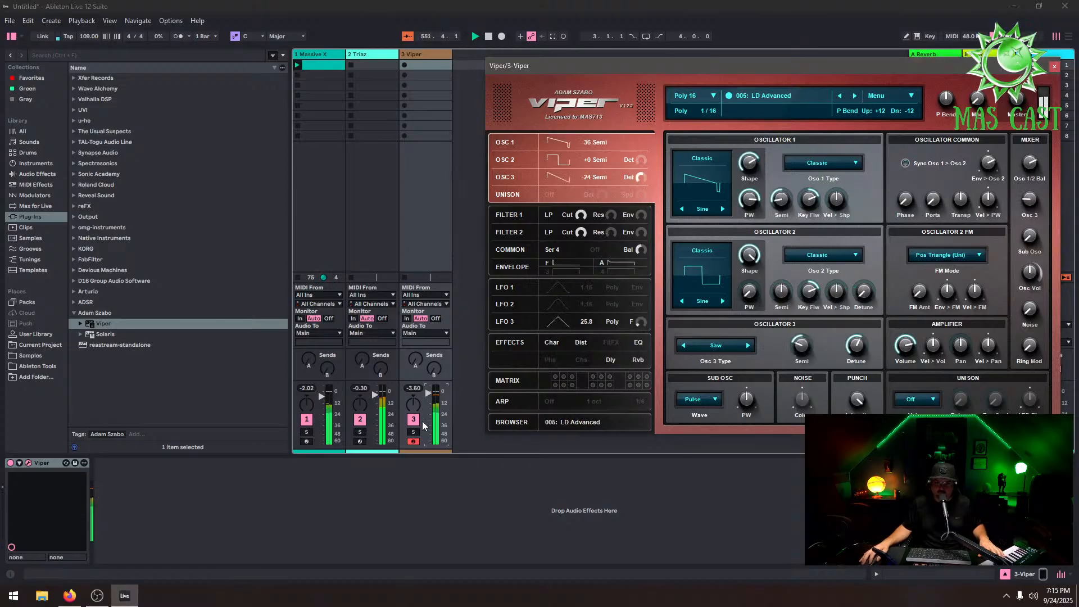
Set the Viper track's volume to -2.00 dB and step through presets to 008: LD Chemistry 1
{"action": "left_click_drag", "start_coordinate": [424, 408], "coordinate": [431, 400]}
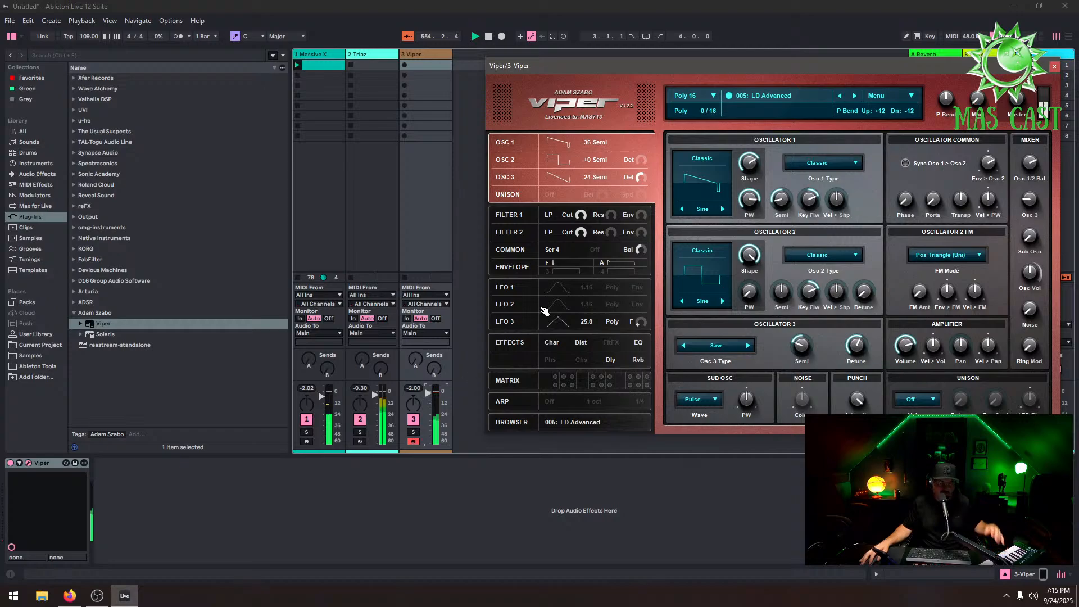
{"action": "left_click", "coordinate": [855, 96]}
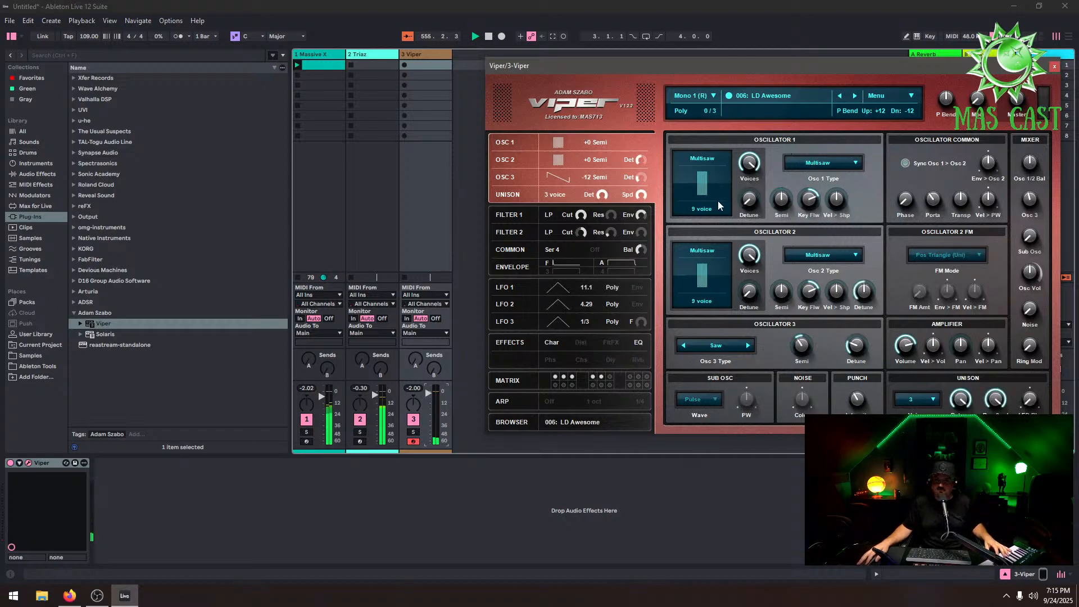
{"action": "left_click", "coordinate": [430, 394]}
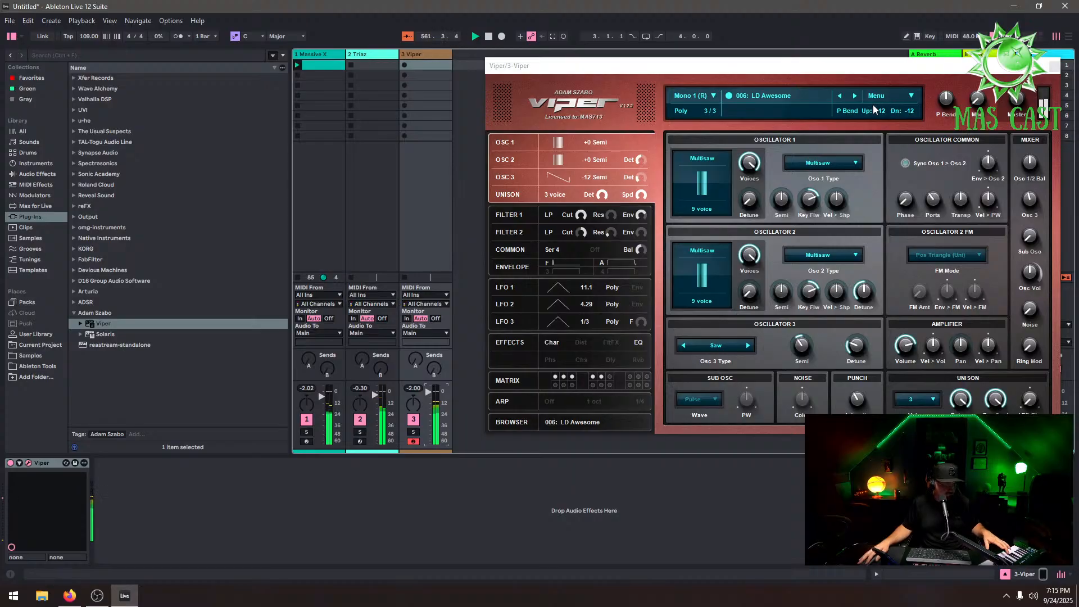
{"action": "left_click", "coordinate": [854, 96]}
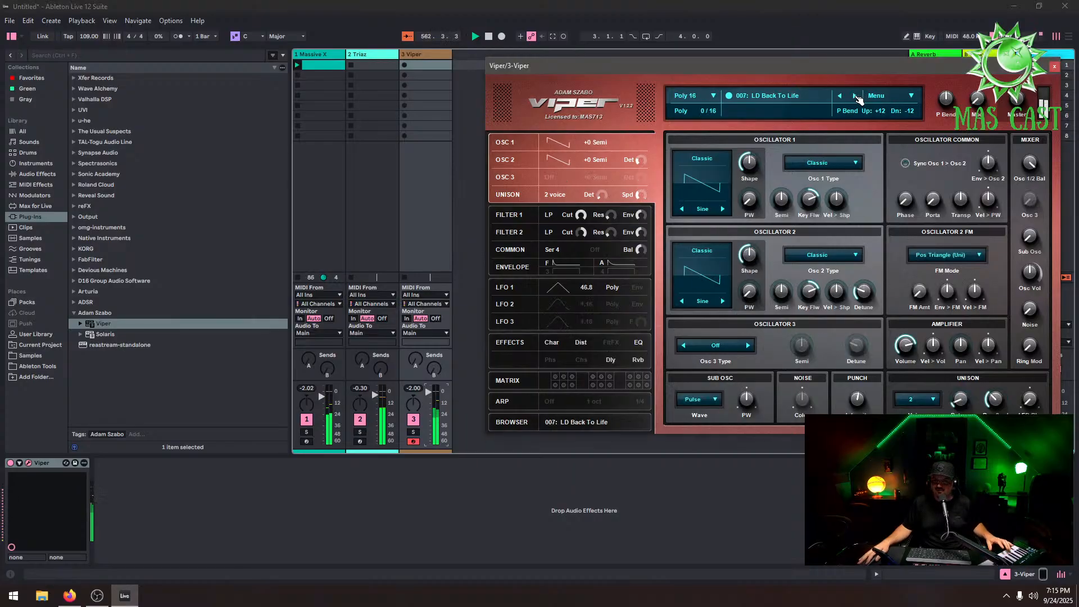
{"action": "left_click", "coordinate": [855, 96]}
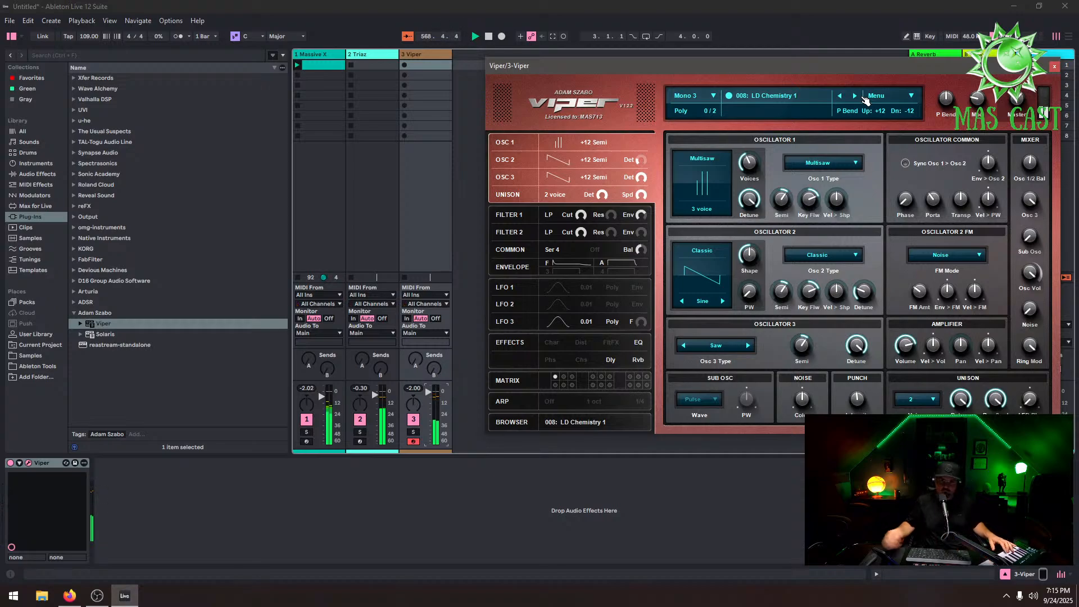
Step through Viper's presets forward to 010: LD Difficult and set the Viper track's volume to -1.08 dB
{"action": "left_click", "coordinate": [854, 96]}
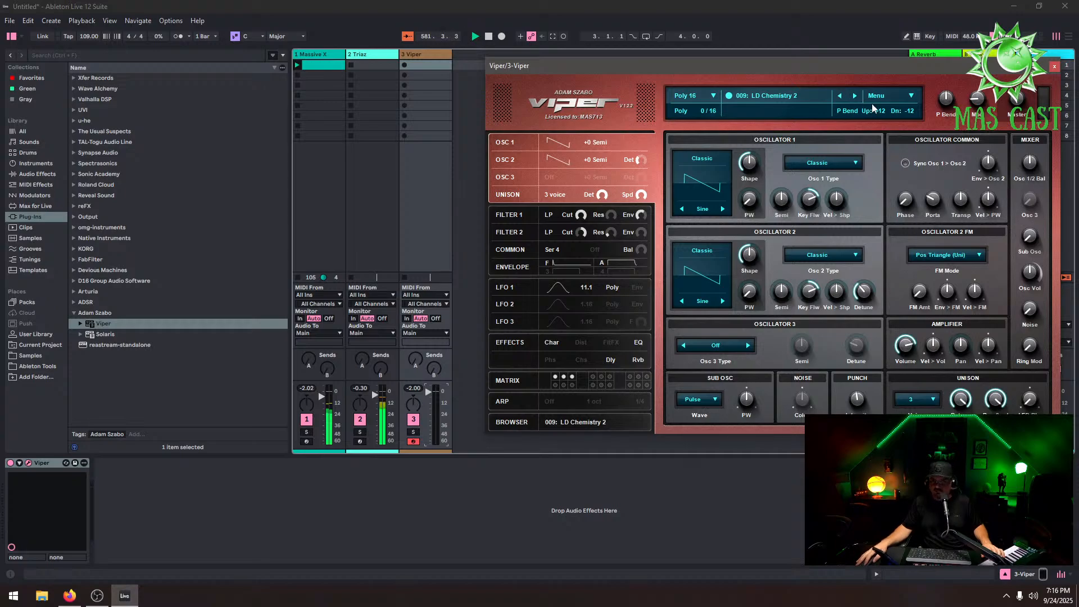
{"action": "left_click", "coordinate": [854, 95]}
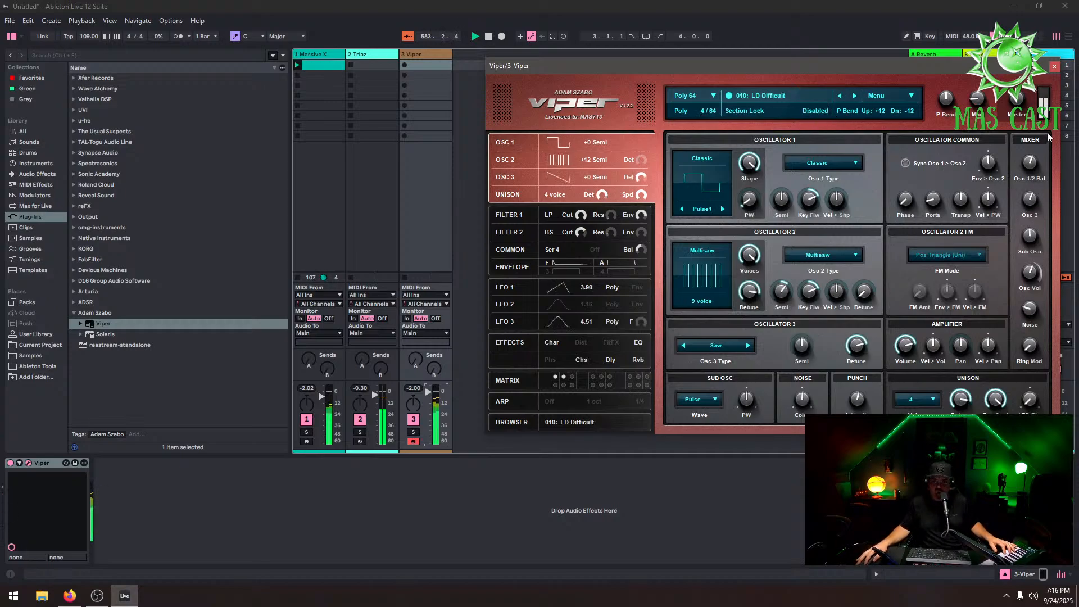
{"action": "mouse_move", "coordinate": [1023, 103]}
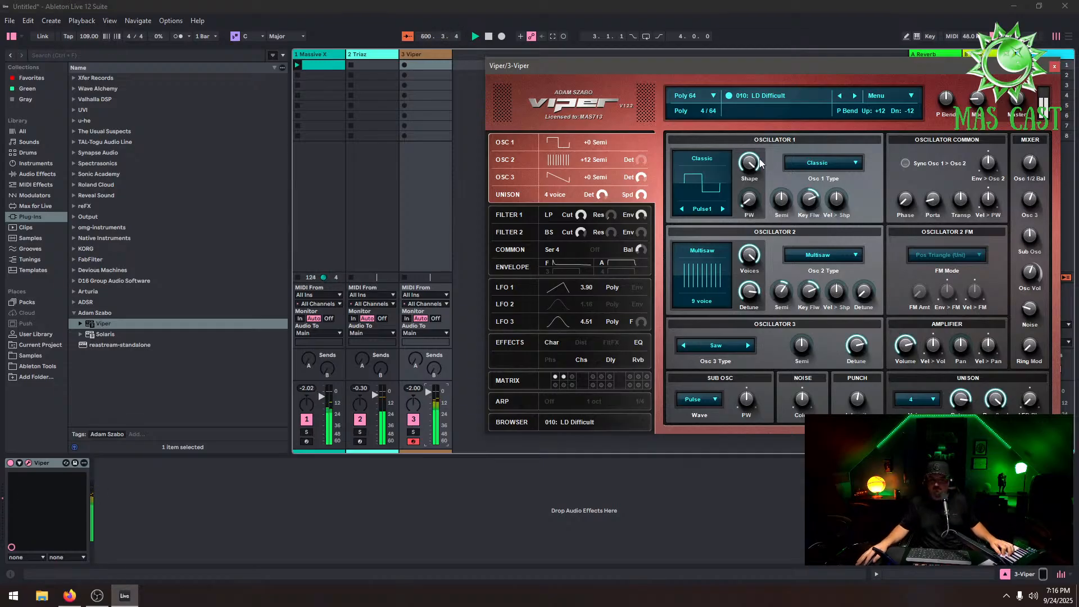
{"action": "mouse_move", "coordinate": [760, 163]}
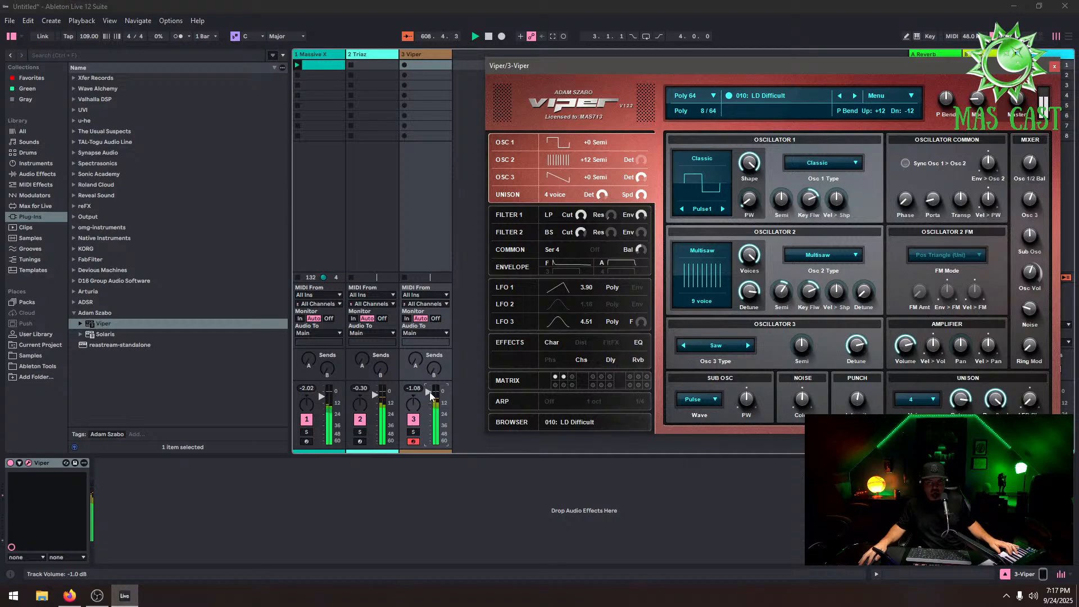
{"action": "left_click_drag", "start_coordinate": [429, 393], "coordinate": [430, 398]}
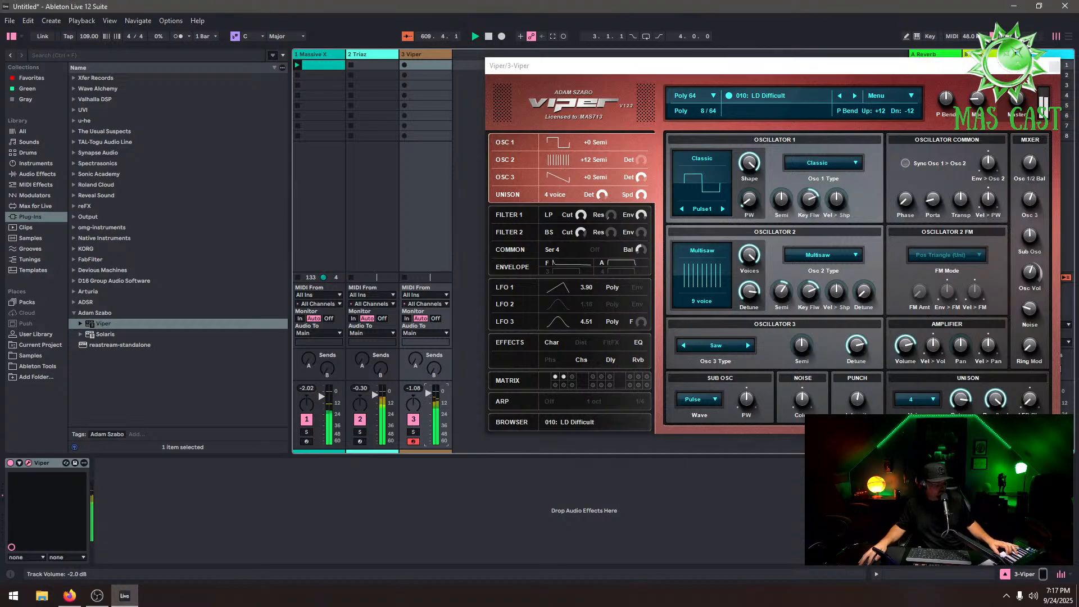
Step through Viper's lead presets back and forth, ending on 022: LD Just Lead
{"action": "left_click", "coordinate": [854, 97]}
{"action": "left_click", "coordinate": [855, 97]}
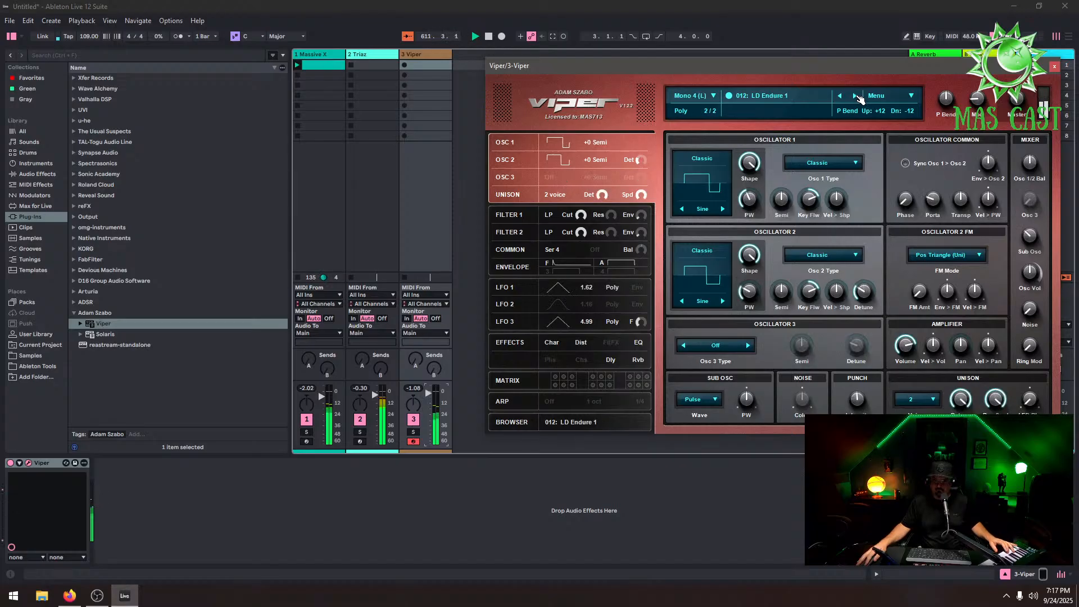
{"action": "left_click", "coordinate": [857, 96]}
{"action": "left_click", "coordinate": [858, 97]}
{"action": "left_click", "coordinate": [859, 97]}
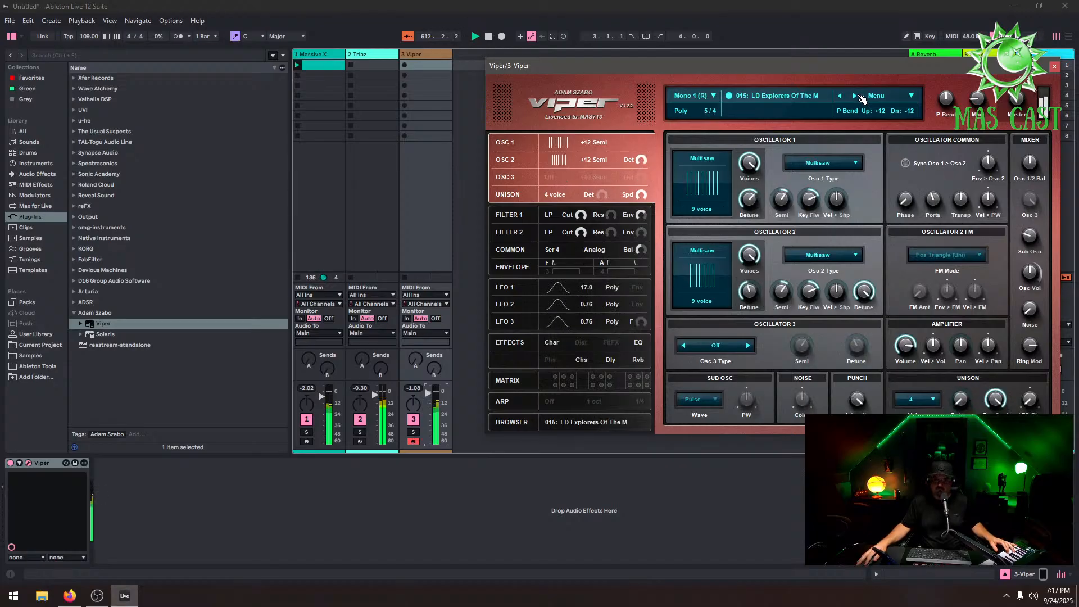
{"action": "left_click", "coordinate": [843, 97]}
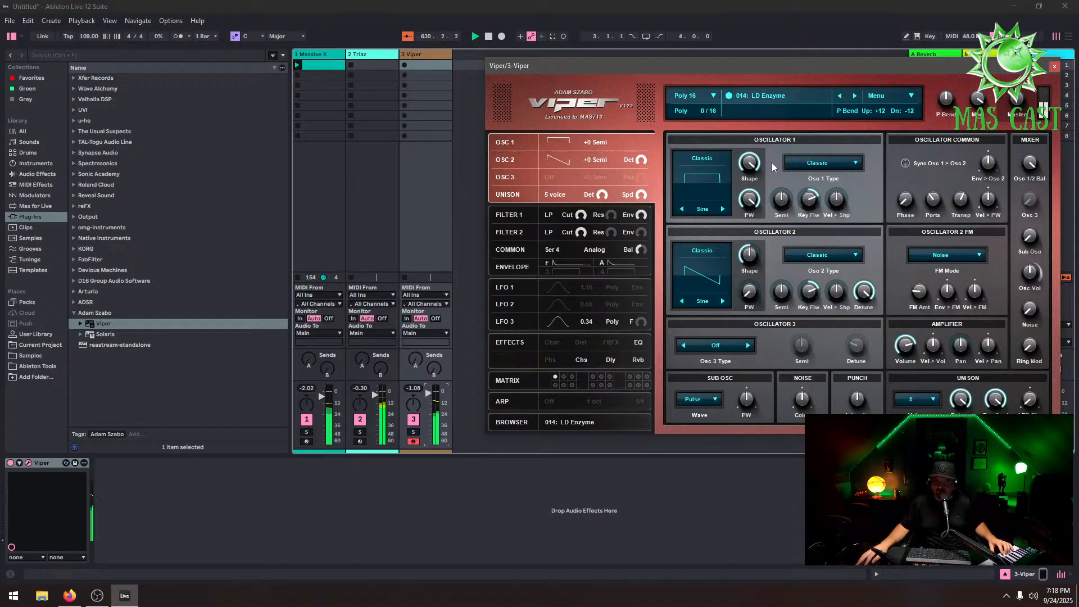
{"action": "left_click", "coordinate": [855, 96]}
{"action": "left_click", "coordinate": [855, 96]}
{"action": "left_click", "coordinate": [855, 96]}
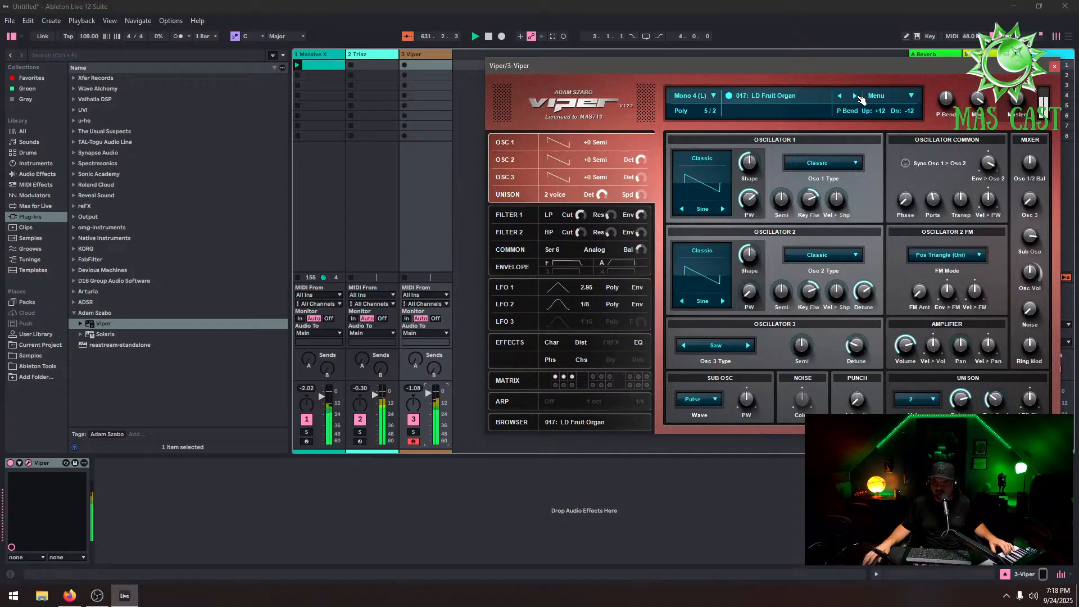
{"action": "left_click", "coordinate": [855, 96]}
{"action": "left_click", "coordinate": [855, 96]}
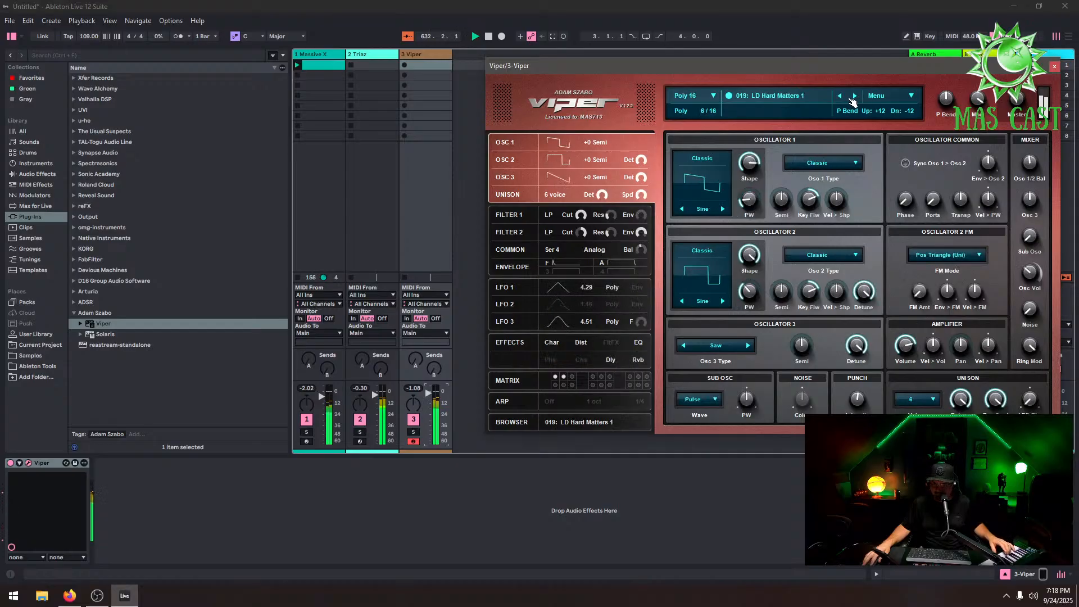
{"action": "left_click", "coordinate": [840, 96]}
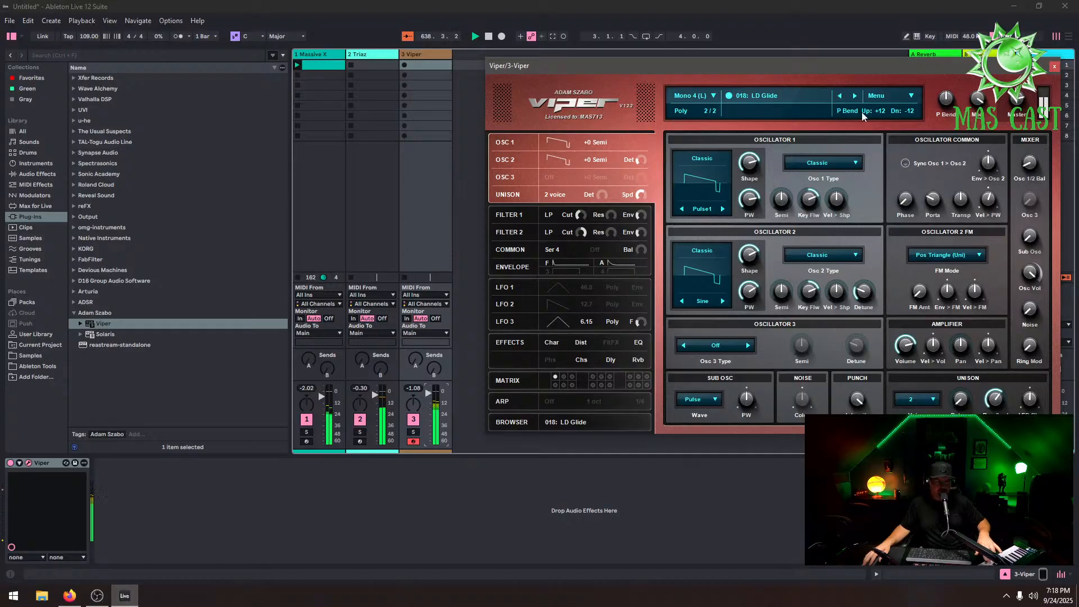
{"action": "left_click", "coordinate": [856, 97]}
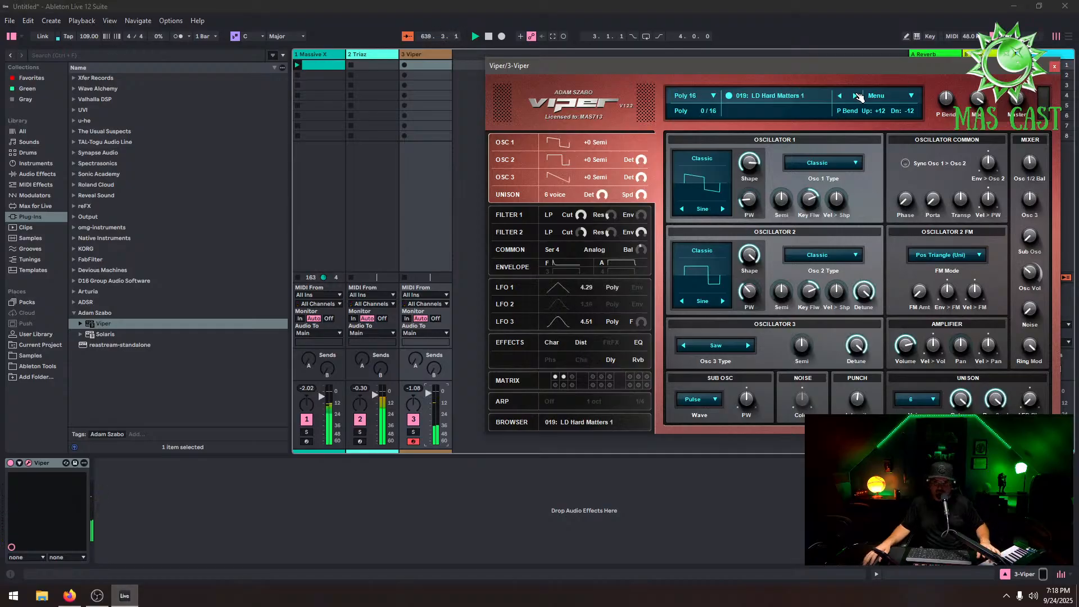
{"action": "left_click", "coordinate": [855, 99]}
{"action": "left_click", "coordinate": [856, 99]}
{"action": "left_click", "coordinate": [855, 99]}
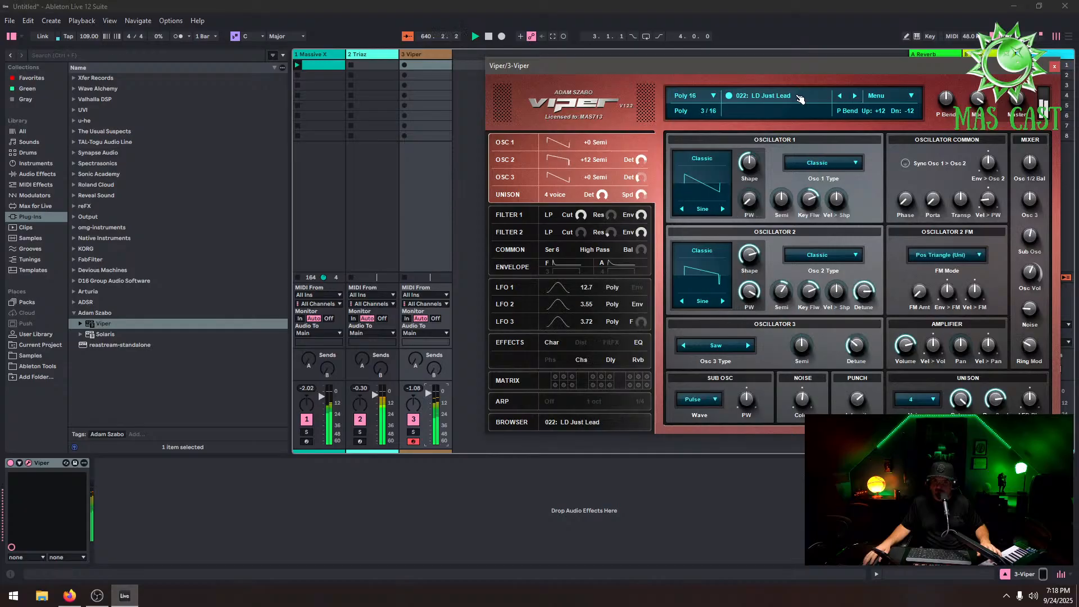
Load preset 055: PD Venus from Viper's preset list and mute the Triaz track
{"action": "left_click", "coordinate": [792, 97]}
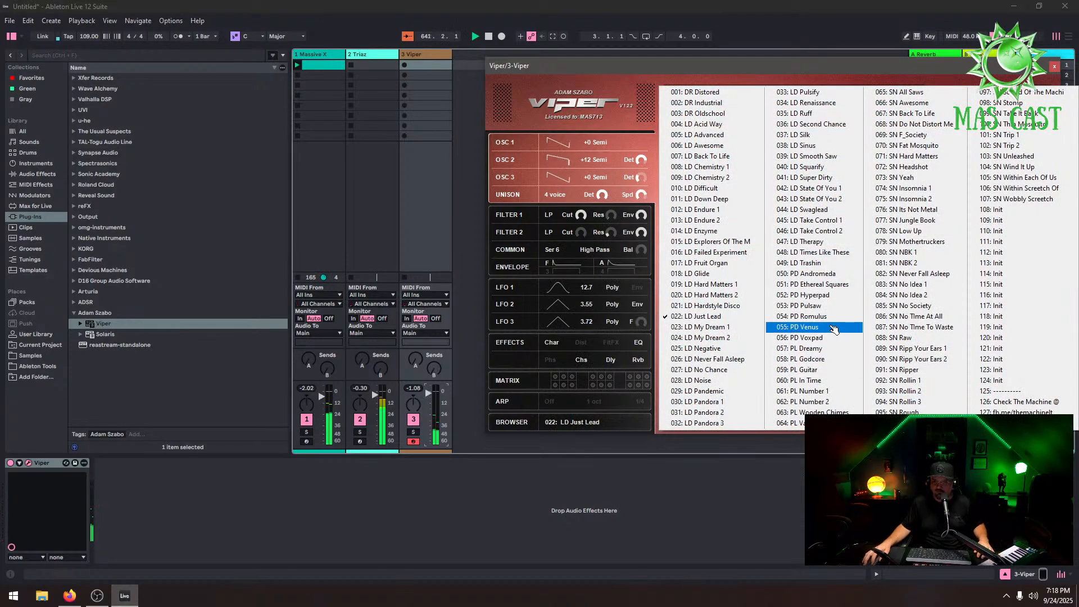
{"action": "left_click", "coordinate": [831, 328]}
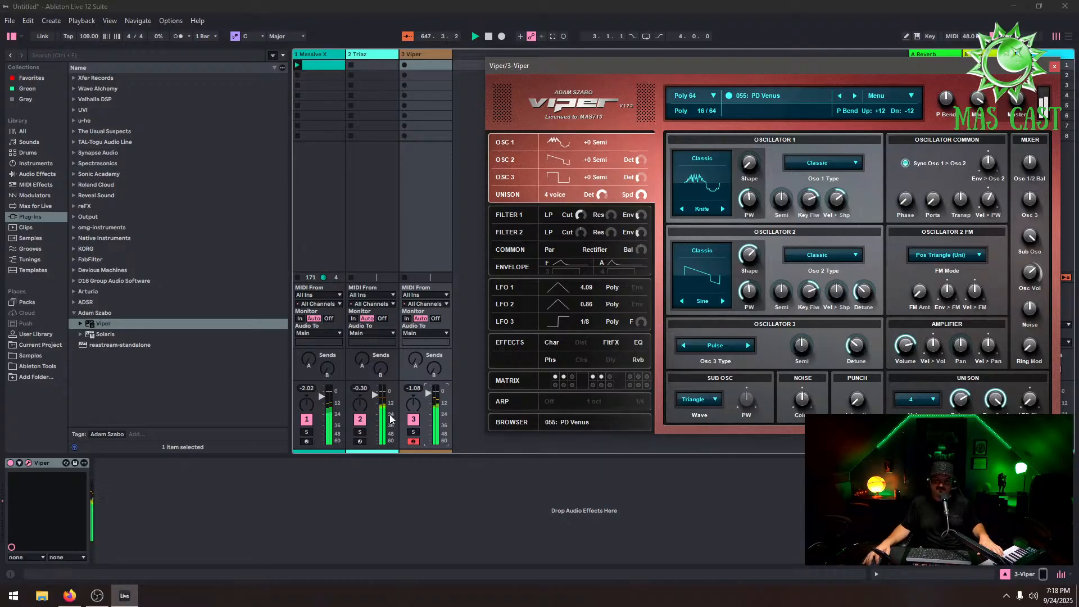
{"action": "left_click", "coordinate": [360, 420]}
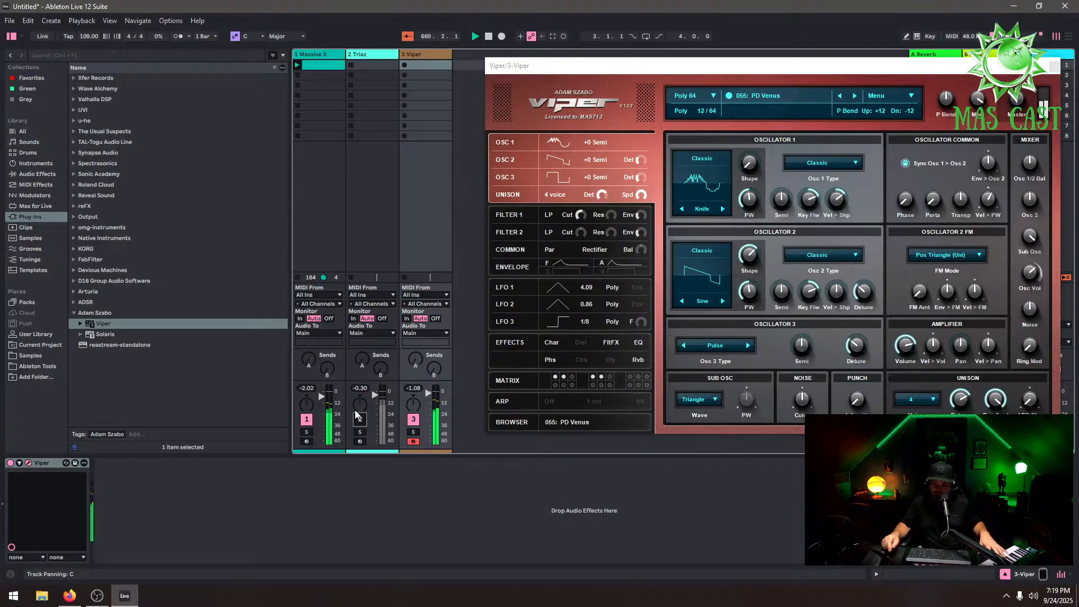
Step through Viper's presets forward to 062: PL Number 2
{"action": "left_click", "coordinate": [855, 96]}
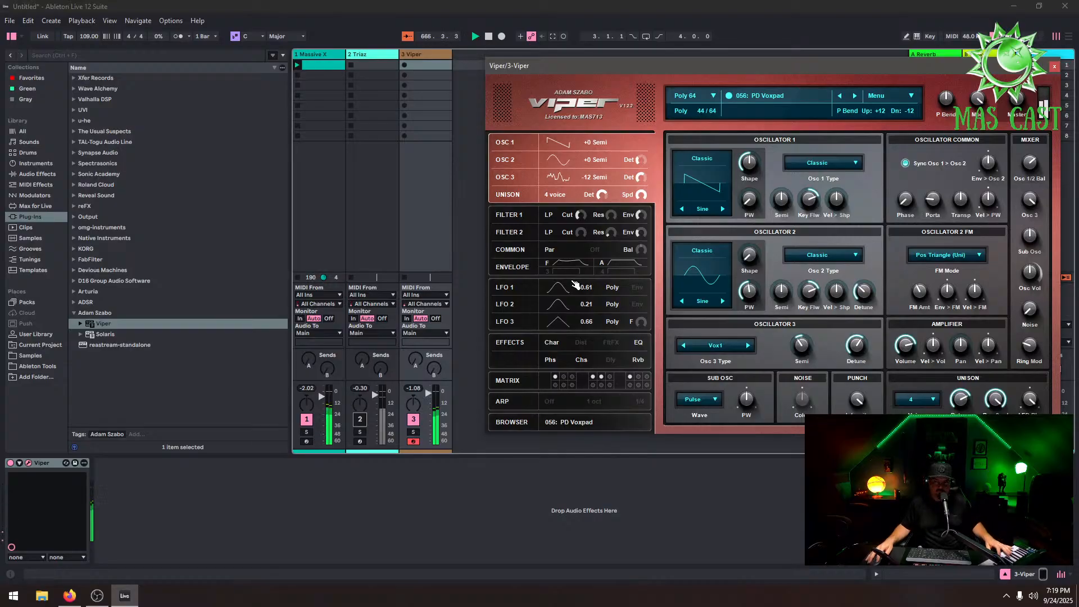
{"action": "left_click", "coordinate": [854, 95]}
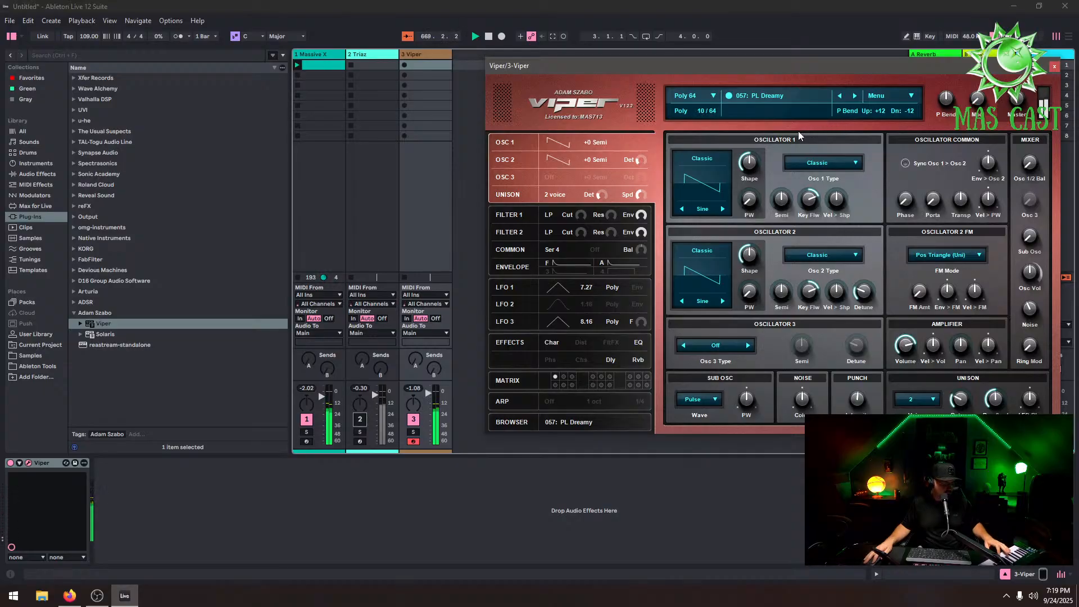
{"action": "left_click", "coordinate": [854, 95]}
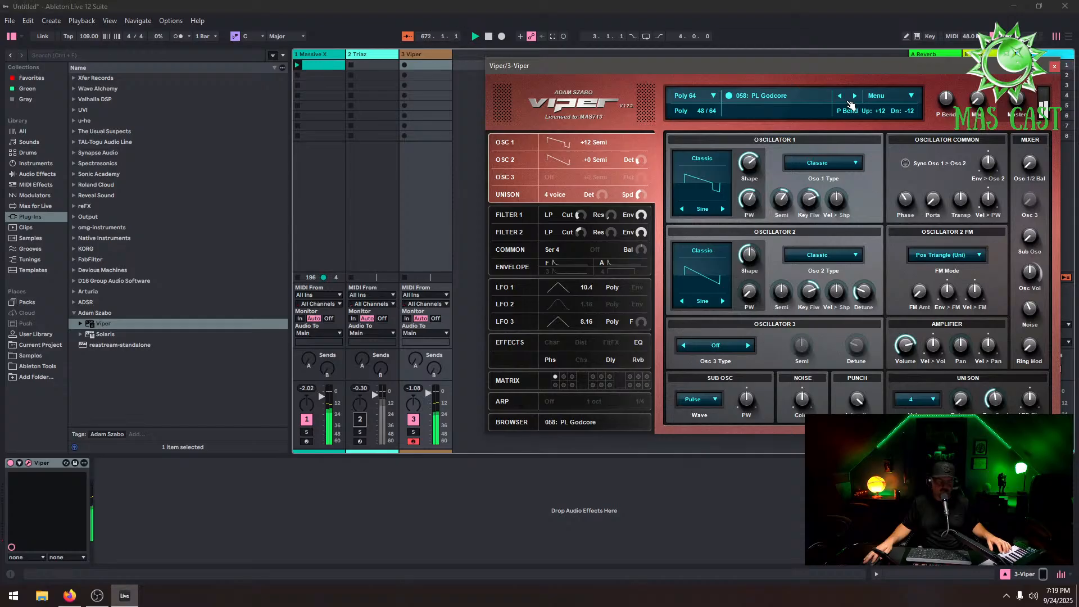
{"action": "left_click", "coordinate": [855, 96]}
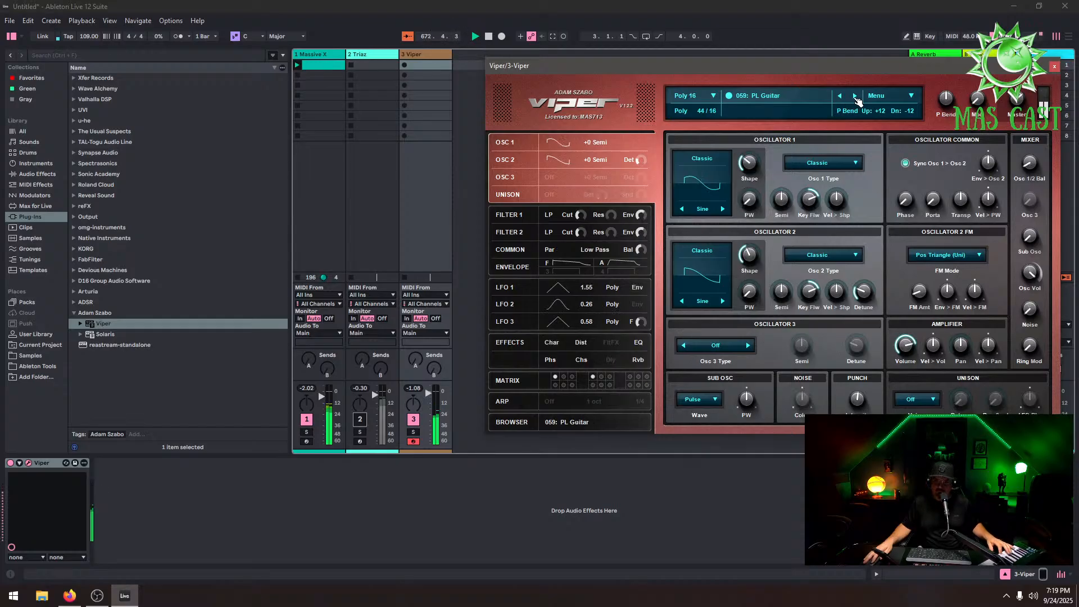
{"action": "left_click", "coordinate": [855, 96]}
{"action": "left_click", "coordinate": [855, 95]}
{"action": "left_click", "coordinate": [854, 95]}
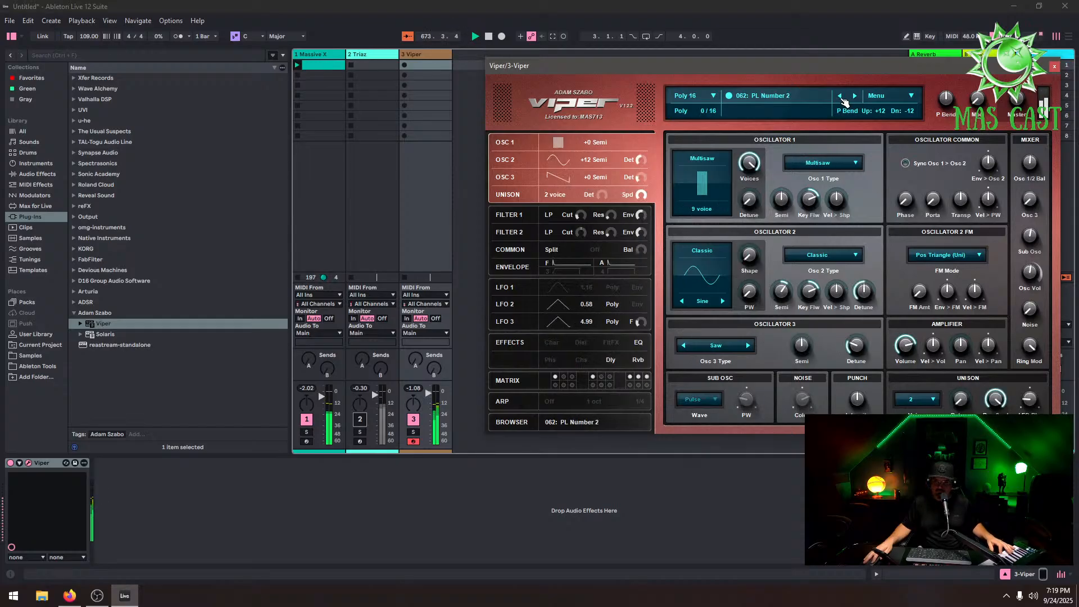
Load preset 076: SN Its Not Metal from Viper's preset list and unmute the Triaz track
{"action": "left_click", "coordinate": [781, 96]}
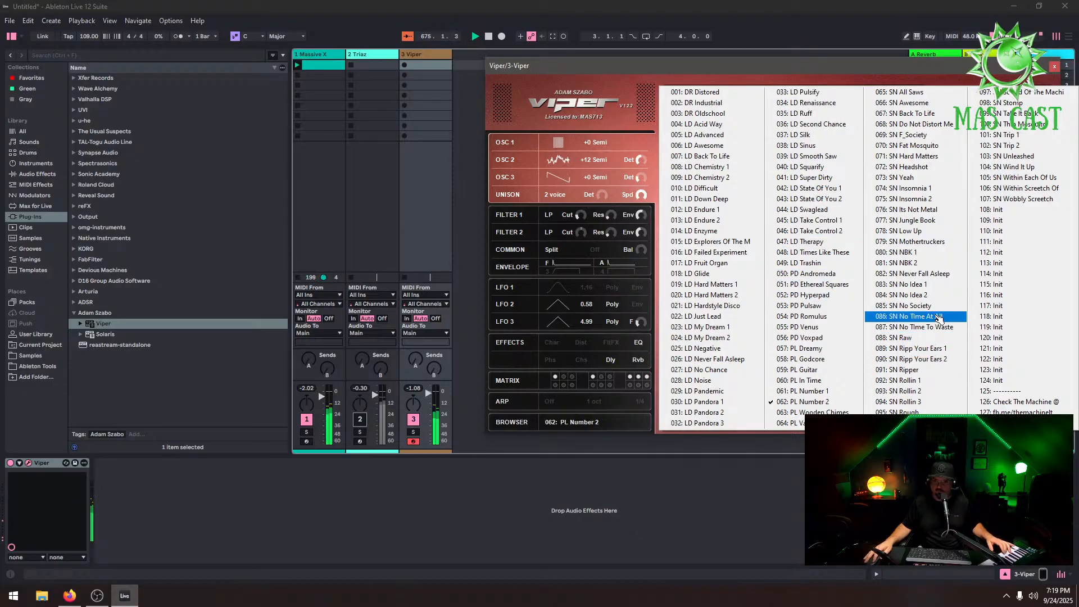
{"action": "left_click", "coordinate": [943, 210]}
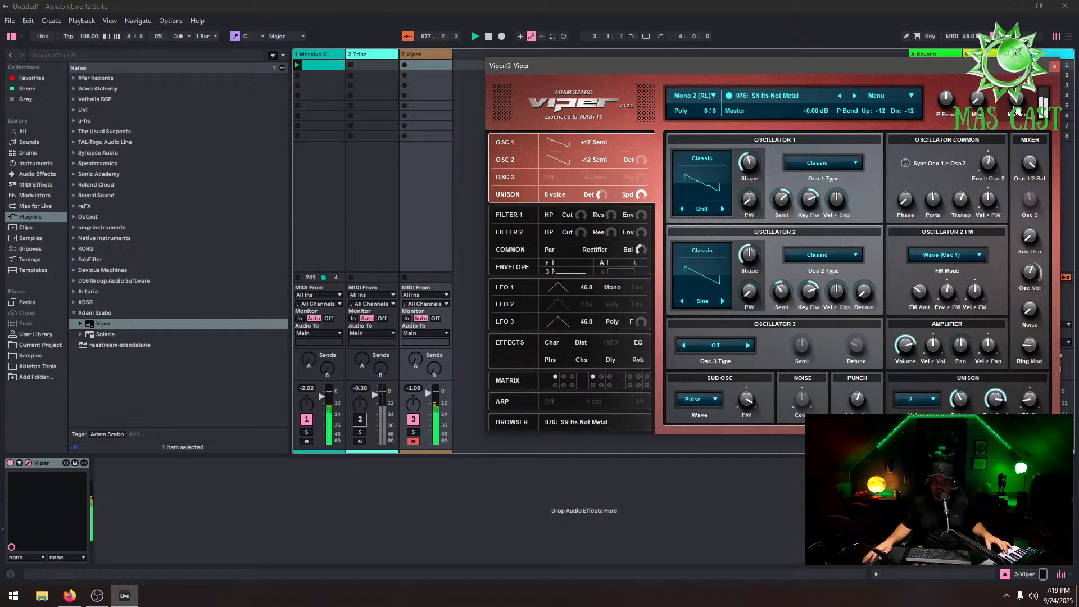
{"action": "left_click", "coordinate": [360, 419]}
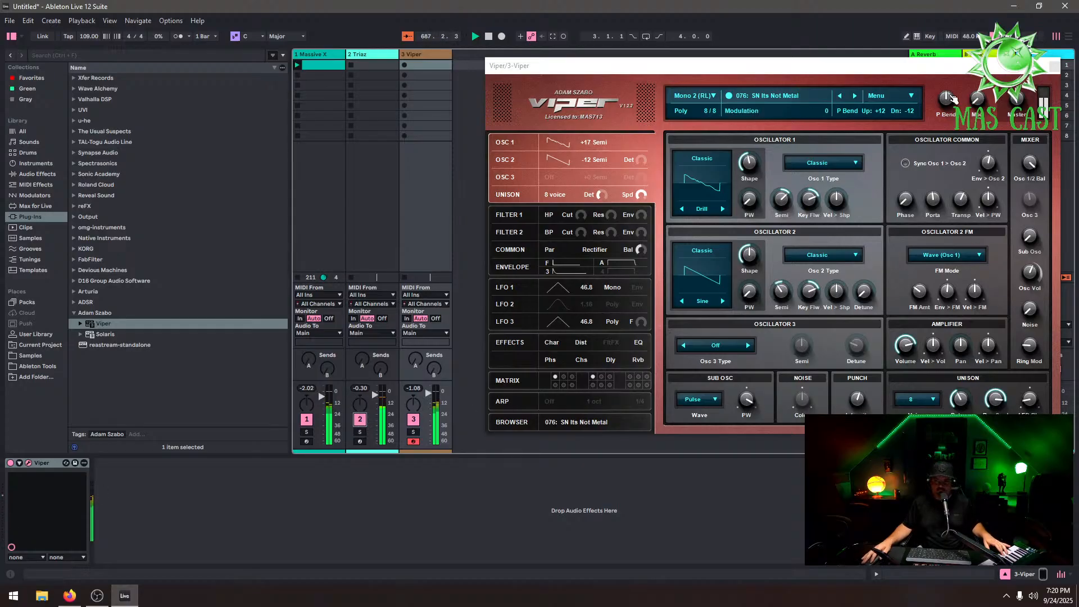
Step through Viper's presets forward to 087: SN No Time To Waste
{"action": "left_click", "coordinate": [861, 95]}
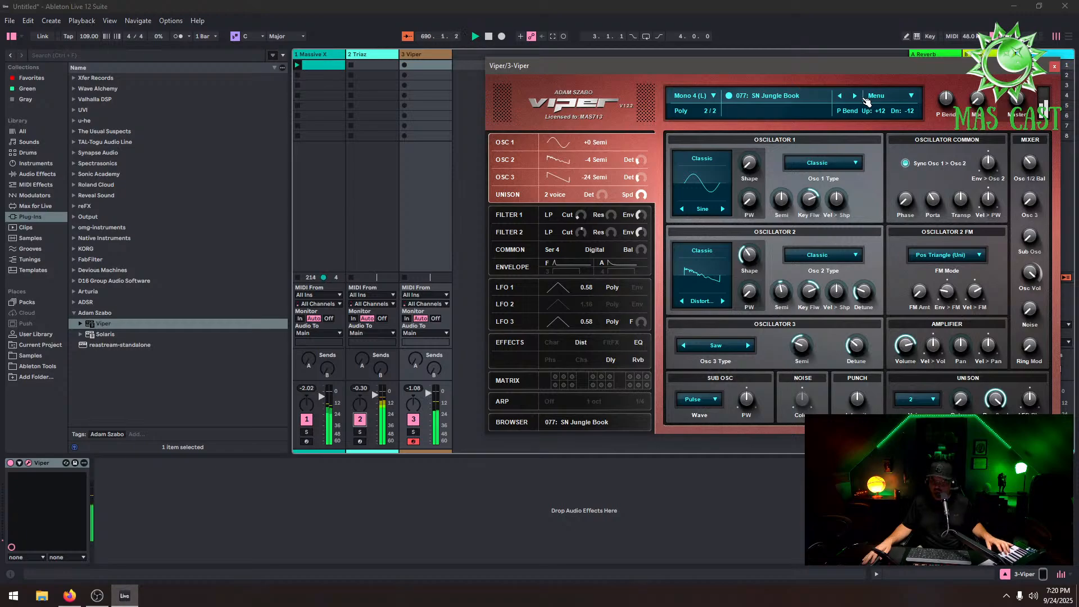
{"action": "left_click", "coordinate": [861, 96]}
{"action": "left_click", "coordinate": [861, 96]}
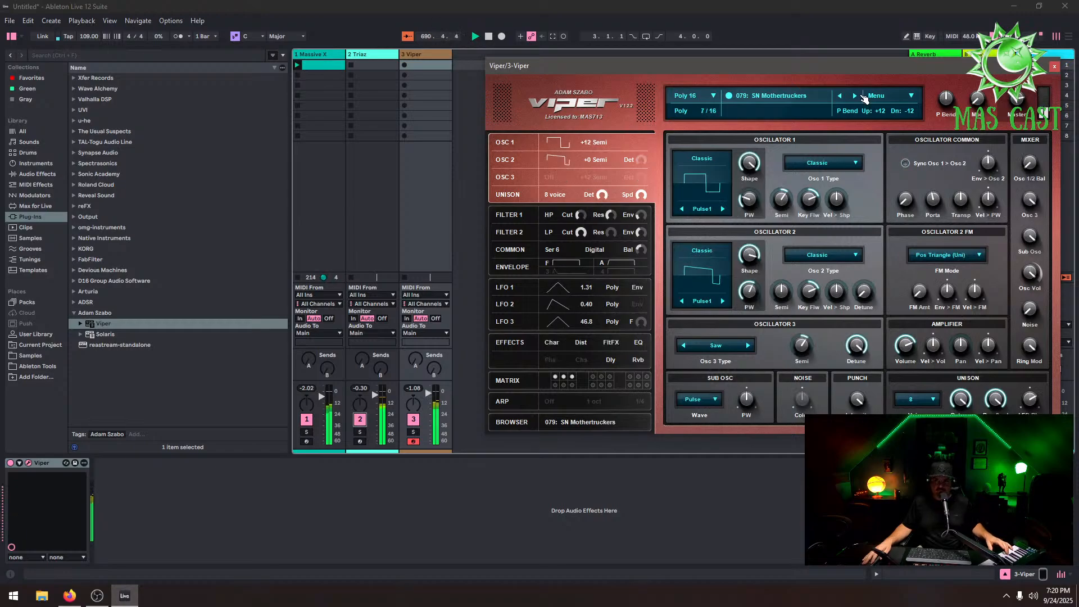
{"action": "left_click", "coordinate": [861, 96]}
{"action": "left_click", "coordinate": [861, 96]}
{"action": "left_click", "coordinate": [861, 96]}
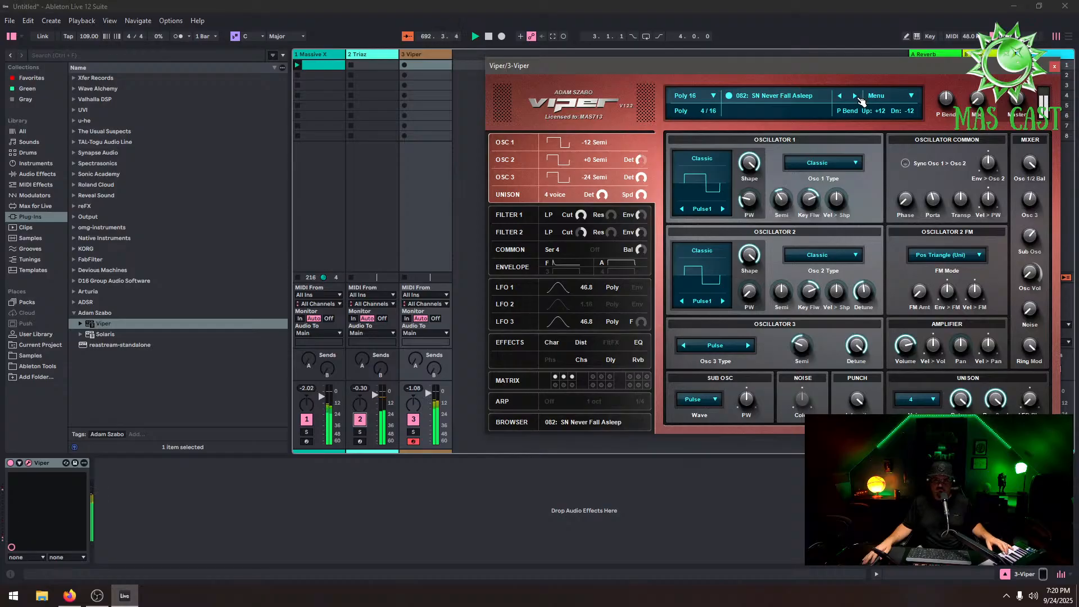
{"action": "left_click", "coordinate": [862, 96]}
{"action": "left_click", "coordinate": [855, 96]}
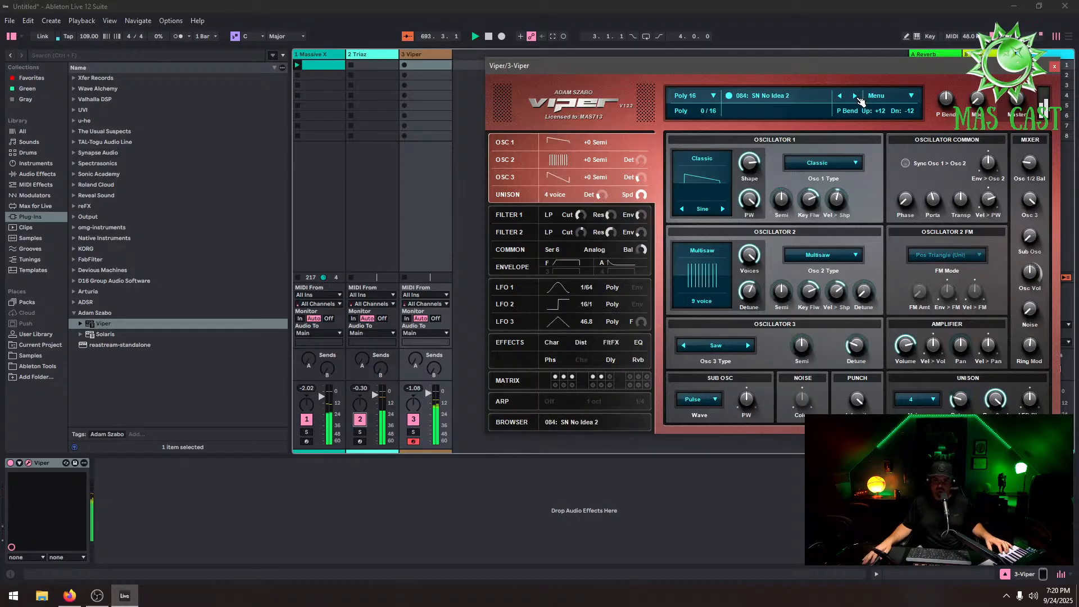
{"action": "left_click", "coordinate": [855, 96]}
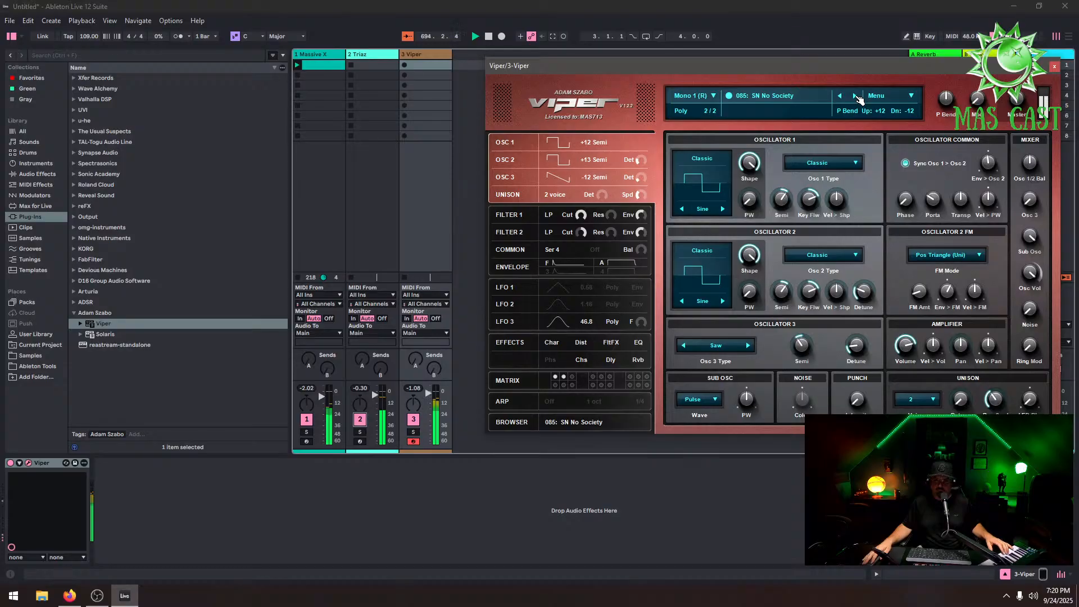
{"action": "left_click", "coordinate": [856, 96]}
{"action": "left_click", "coordinate": [856, 96]}
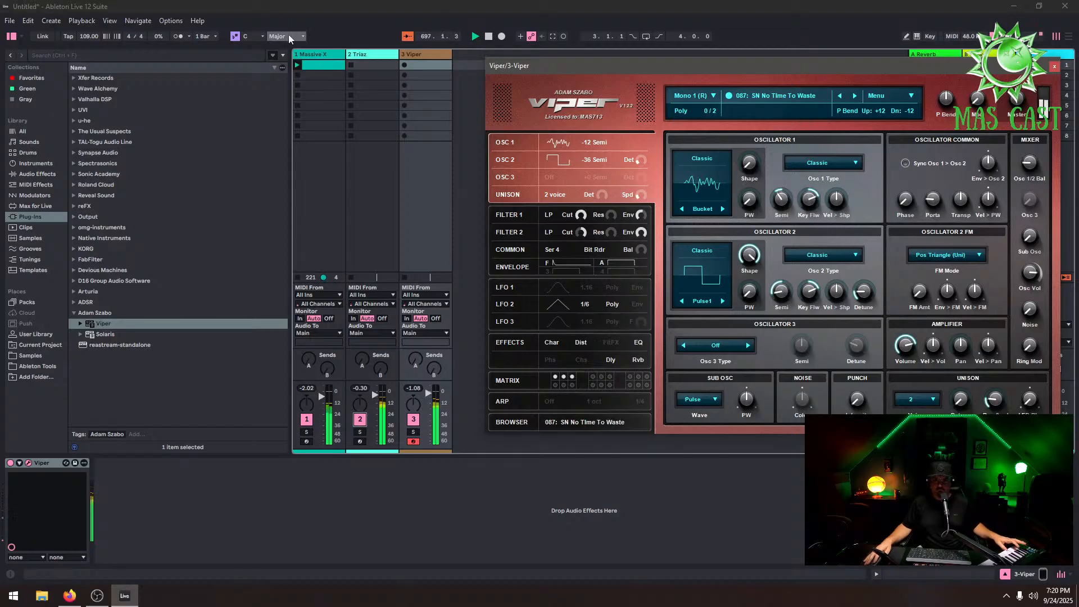
Set the project's key and scale to D Phrygian
{"action": "left_click", "coordinate": [326, 64]}
{"action": "left_click", "coordinate": [252, 36]}
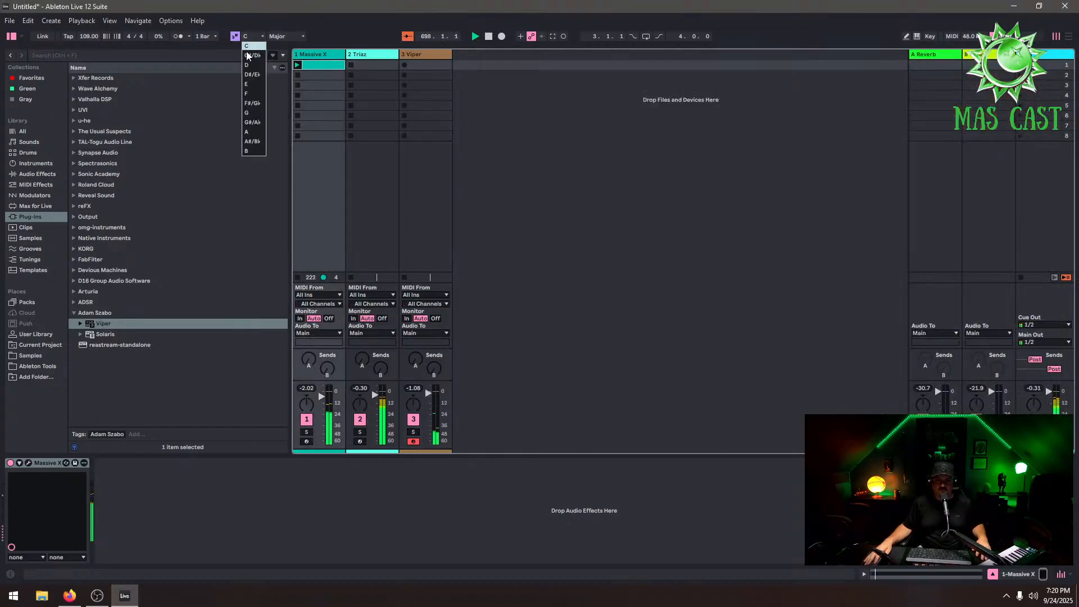
{"action": "left_click", "coordinate": [250, 64]}
{"action": "left_click", "coordinate": [275, 37]}
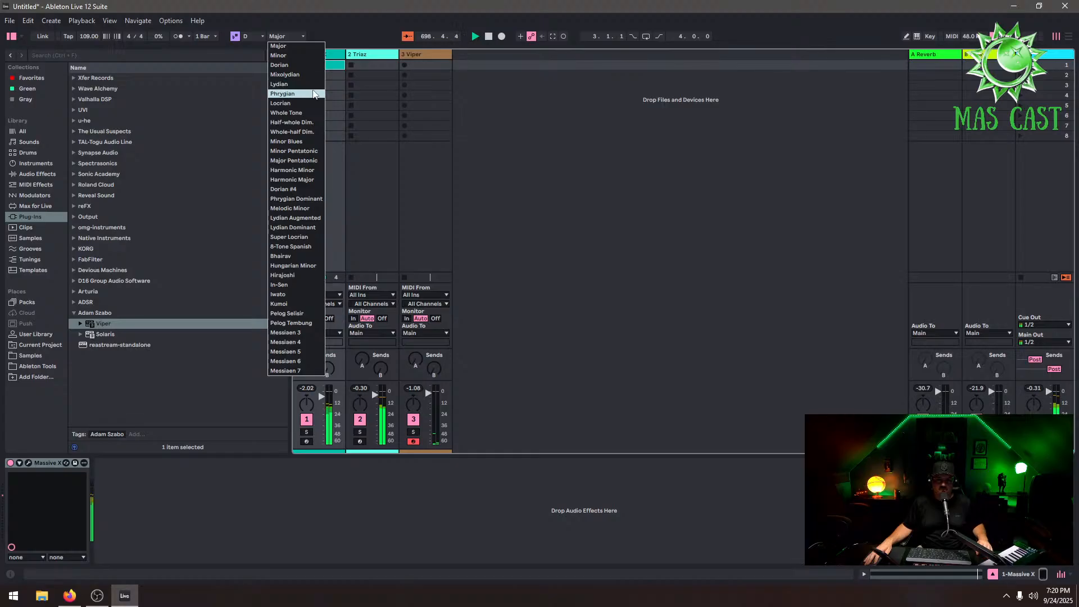
{"action": "left_click", "coordinate": [296, 94]}
Add the Scale MIDI effect from the browser's MIDI Effects category to the Viper track's device chain
{"action": "left_click", "coordinate": [413, 58]}
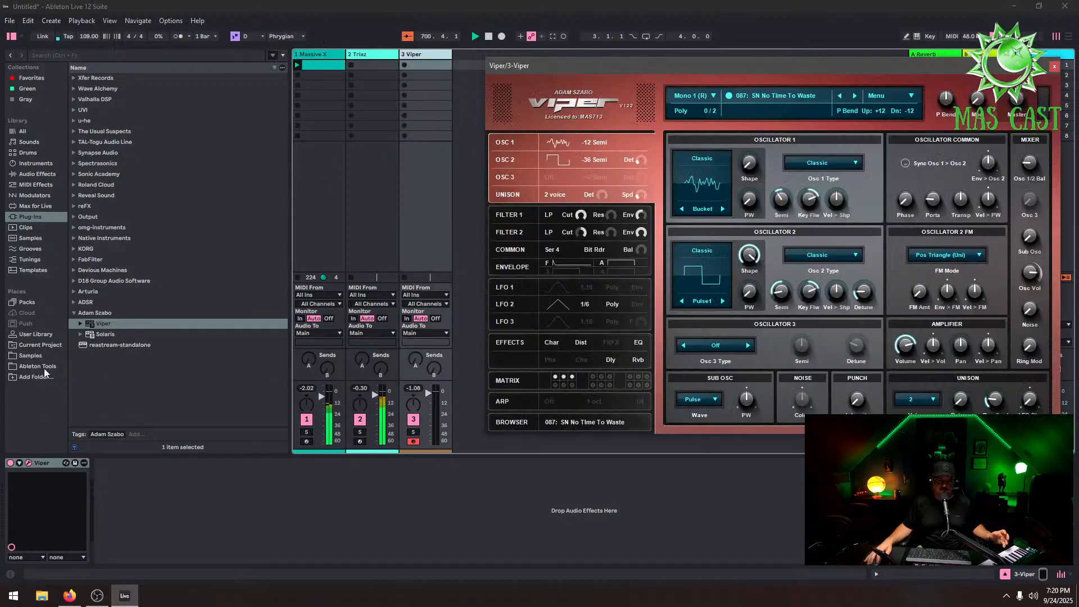
{"action": "left_click", "coordinate": [44, 165]}
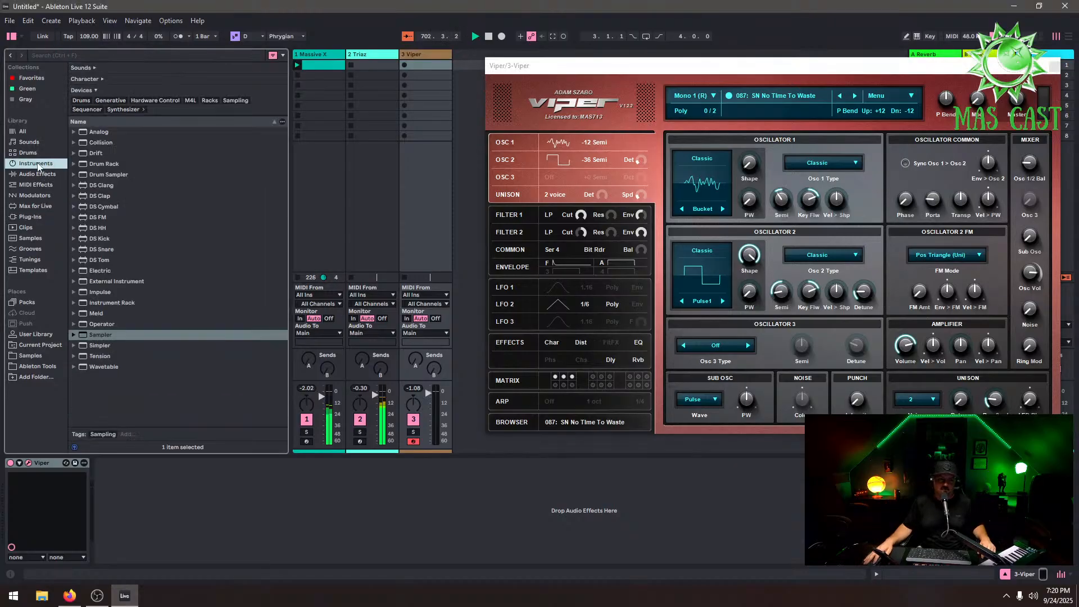
{"action": "left_click", "coordinate": [52, 207]}
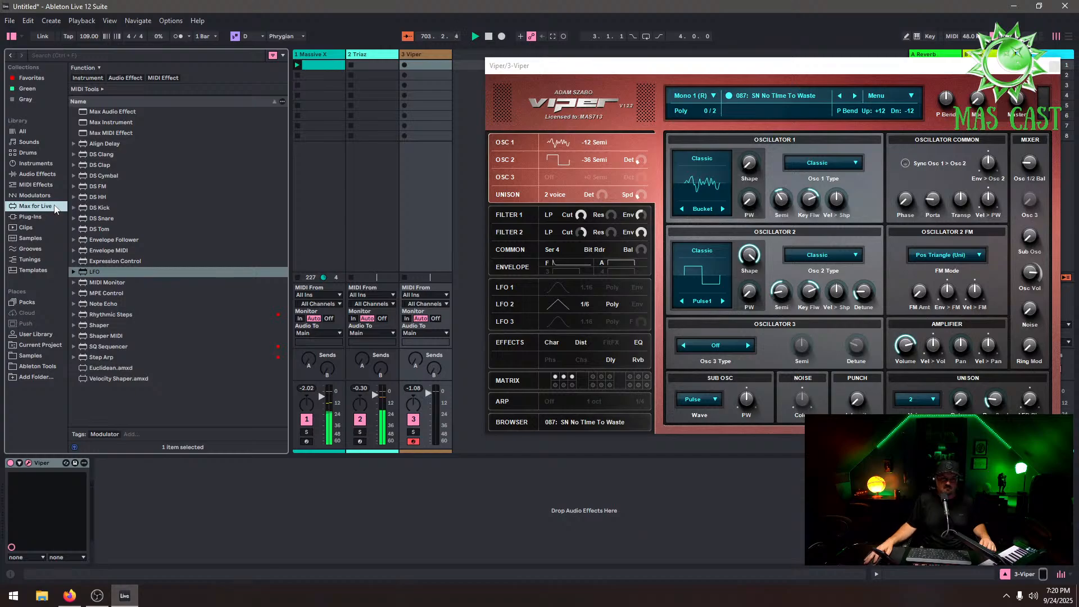
{"action": "left_click", "coordinate": [40, 185]}
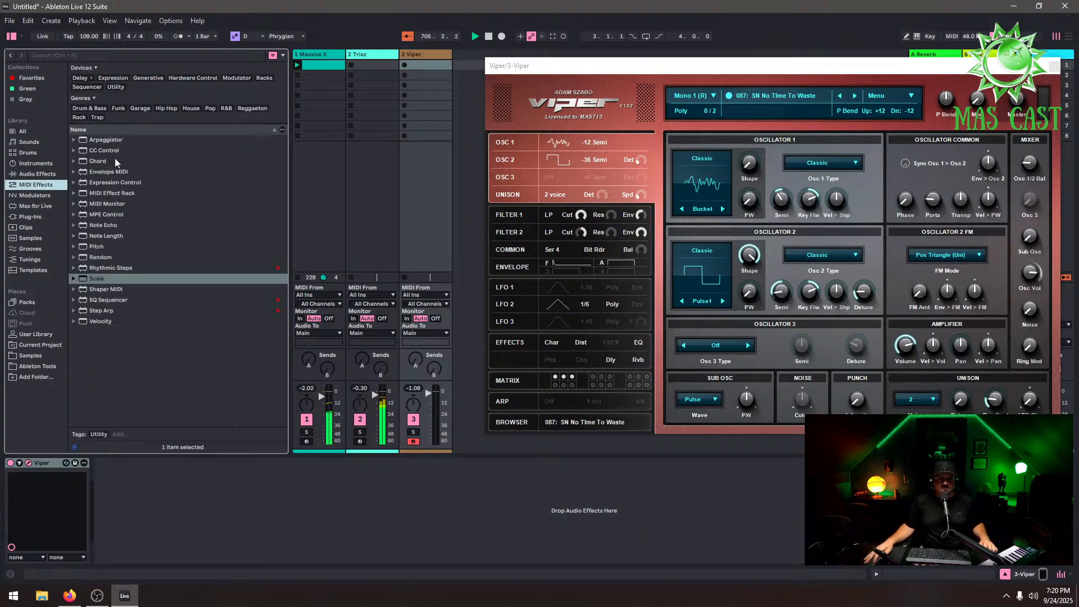
{"action": "left_click", "coordinate": [110, 273]}
{"action": "left_click_drag", "start_coordinate": [111, 277], "coordinate": [86, 483]}
{"action": "left_click", "coordinate": [123, 277]}
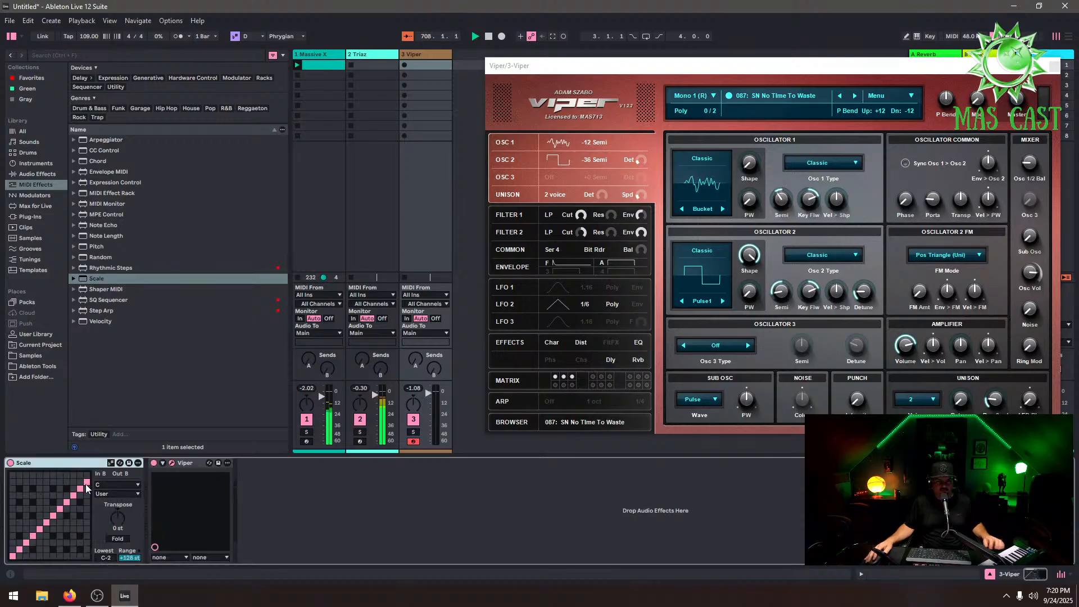
Set the Scale device's root note to D and its scale to Phrygian
{"action": "left_click", "coordinate": [117, 484]}
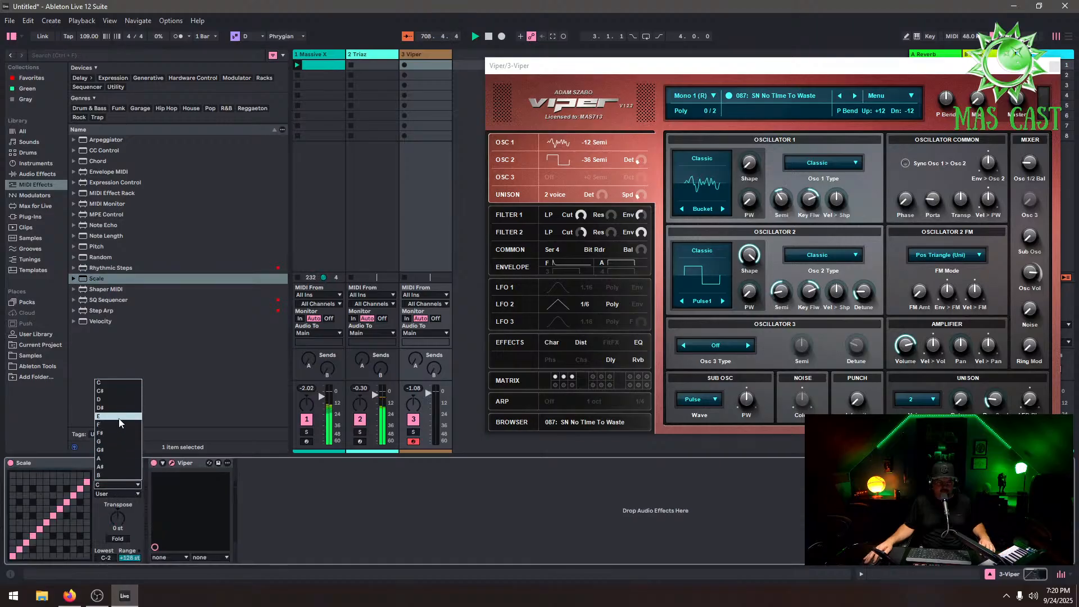
{"action": "left_click", "coordinate": [122, 399]}
{"action": "left_click", "coordinate": [123, 493]}
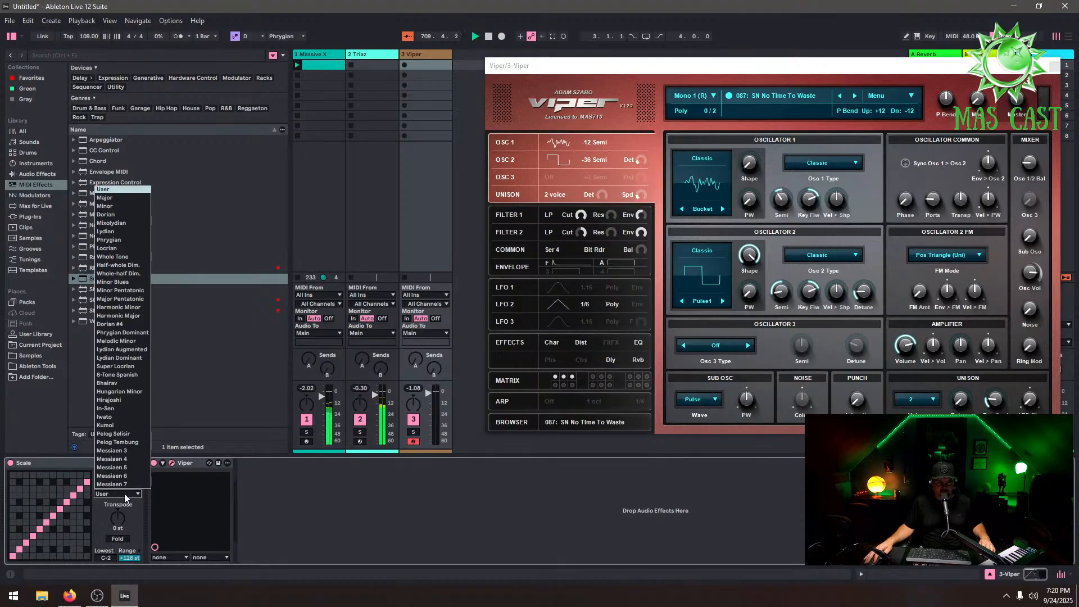
{"action": "left_click", "coordinate": [120, 239]}
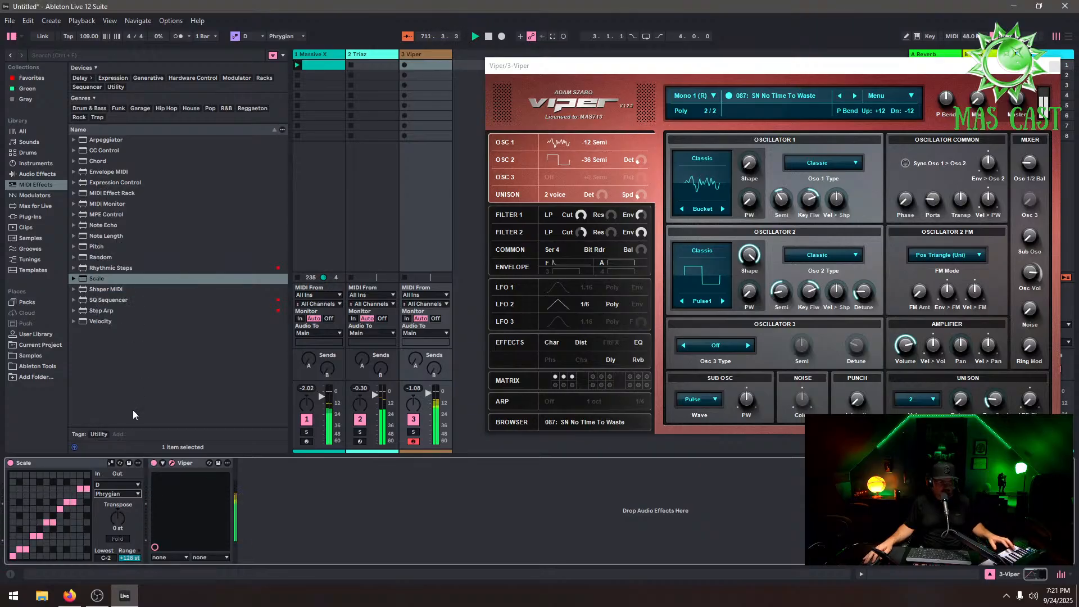
Step through Viper's presets forward to 093: SN Rollin 2
{"action": "left_click", "coordinate": [854, 96]}
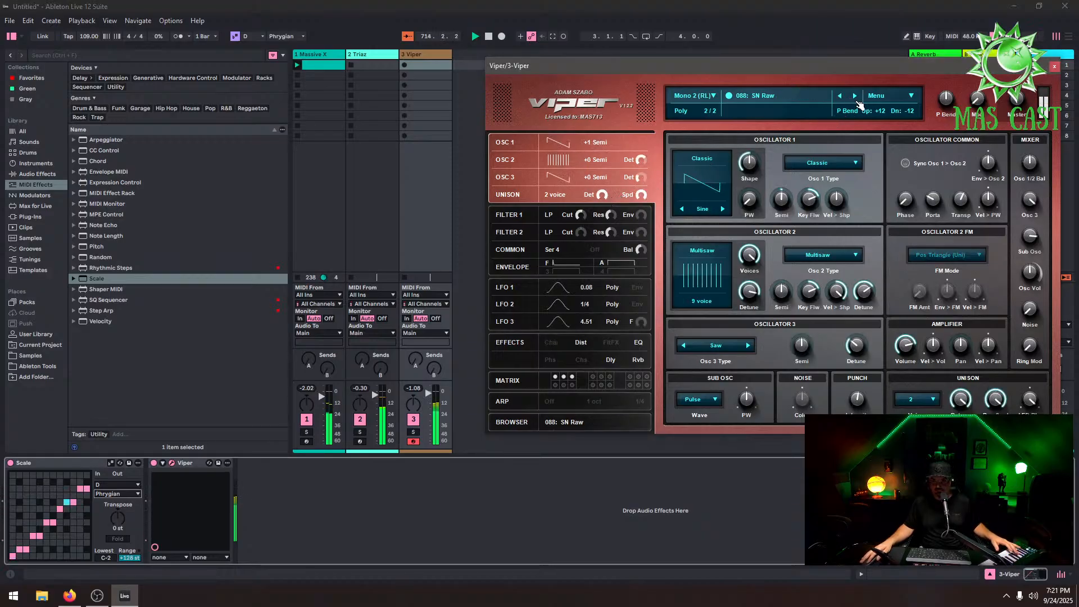
{"action": "left_click", "coordinate": [855, 96]}
{"action": "left_click", "coordinate": [813, 186]}
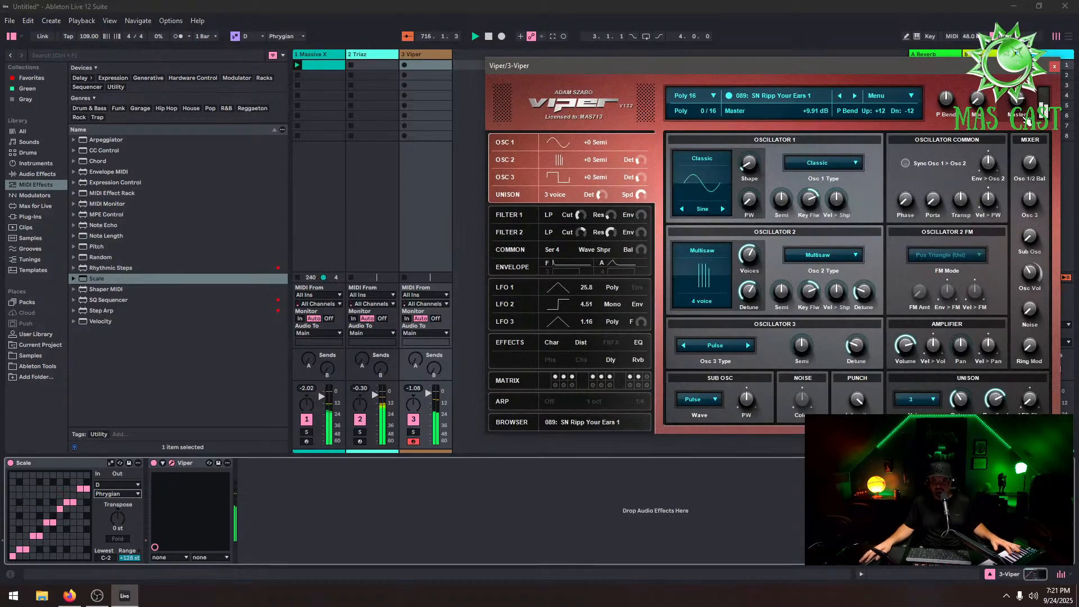
{"action": "left_click", "coordinate": [854, 96]}
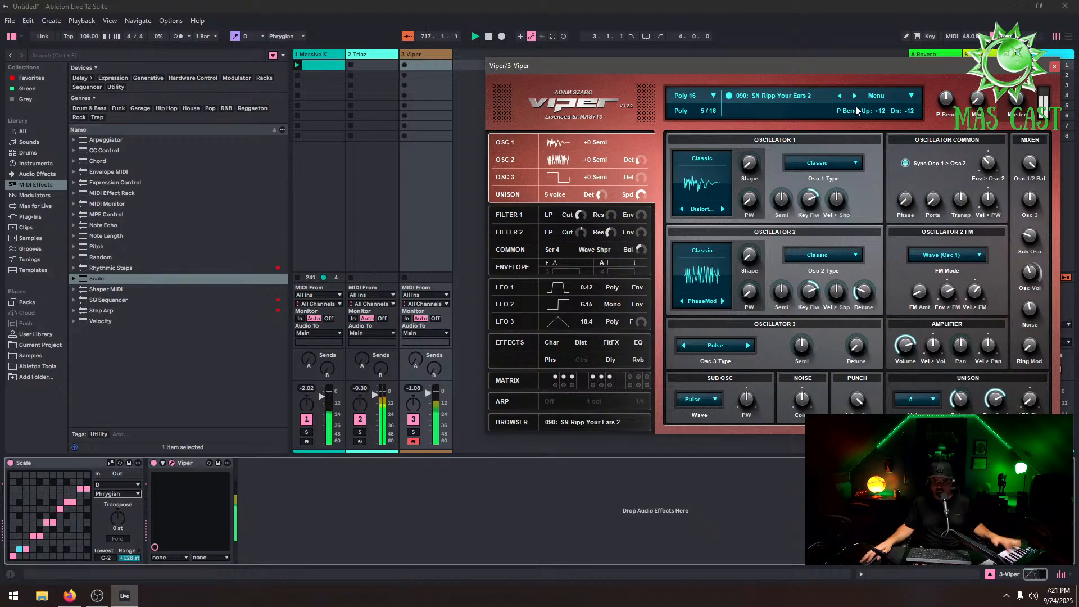
{"action": "left_click", "coordinate": [854, 96]}
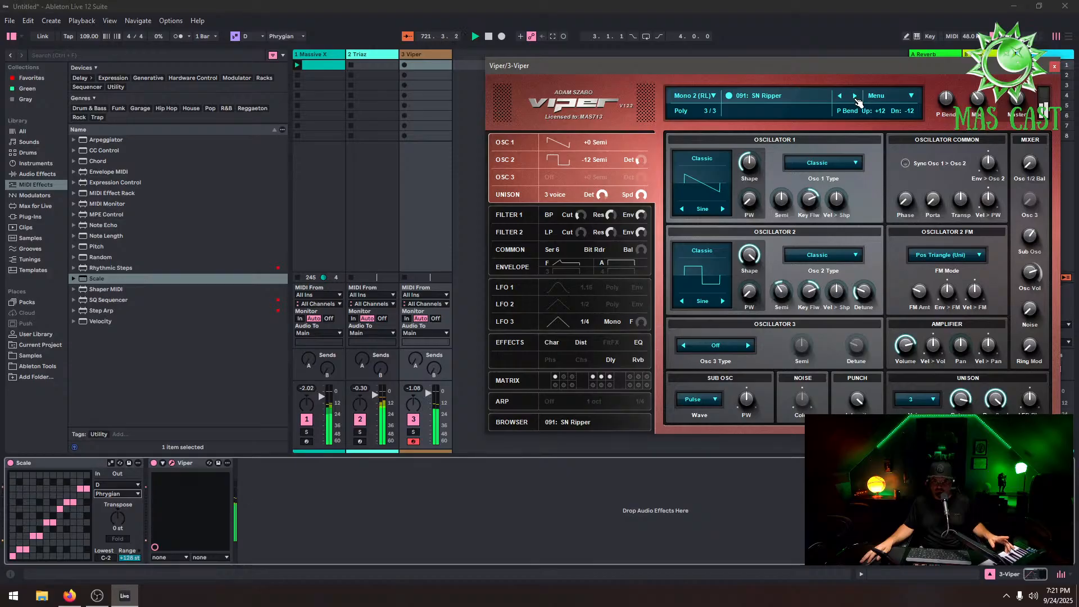
{"action": "left_click", "coordinate": [854, 96]}
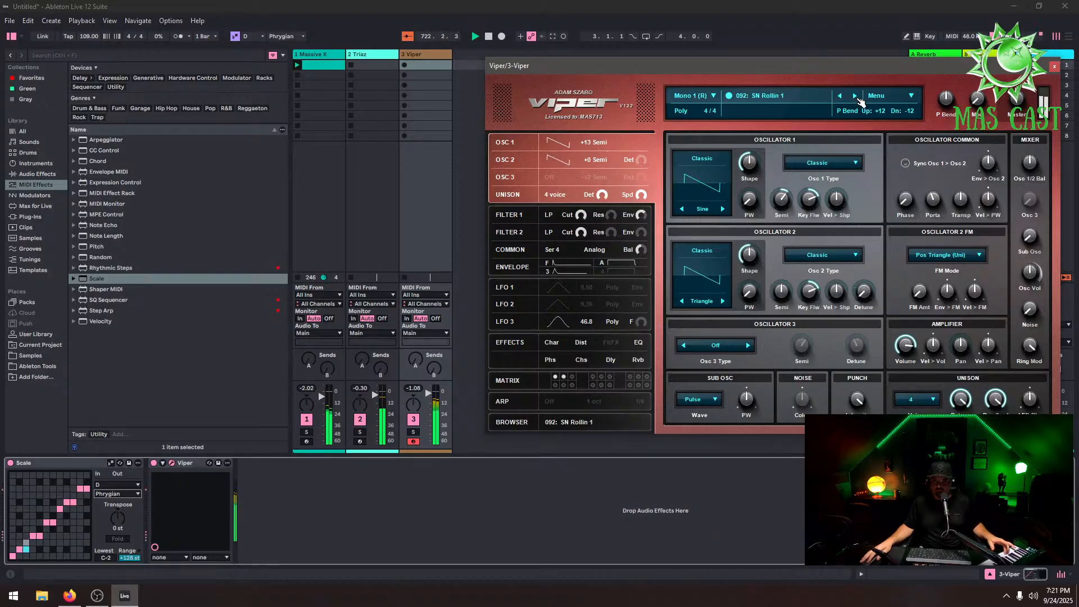
{"action": "left_click", "coordinate": [854, 96]}
From Viper's preset list, audition 107: SN Wobbly Screetch and load 064: PL Vallhalla
{"action": "left_click", "coordinate": [809, 95]}
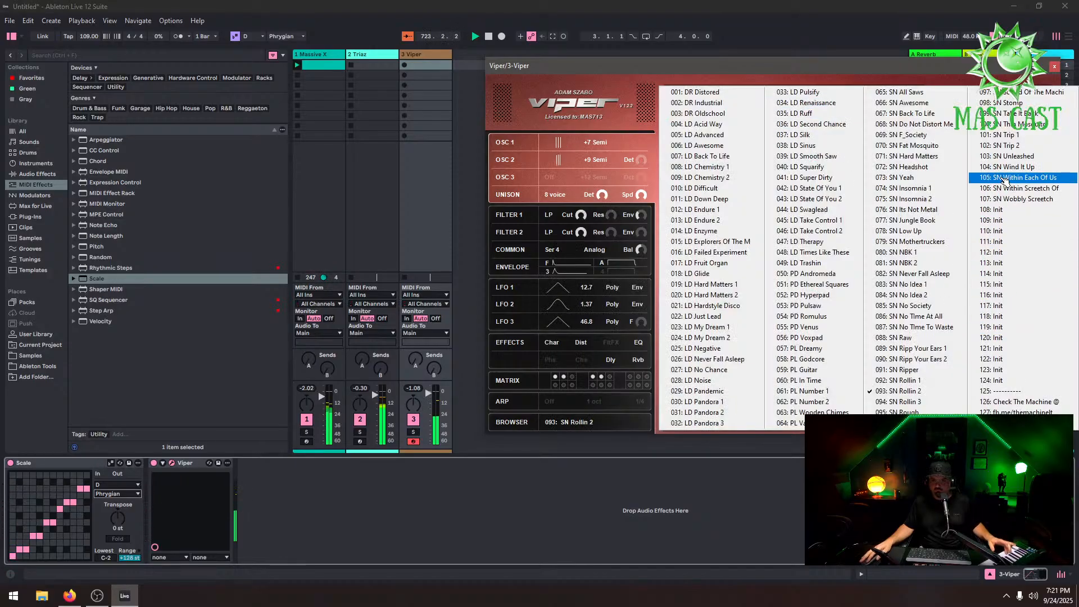
{"action": "left_click", "coordinate": [1014, 199]}
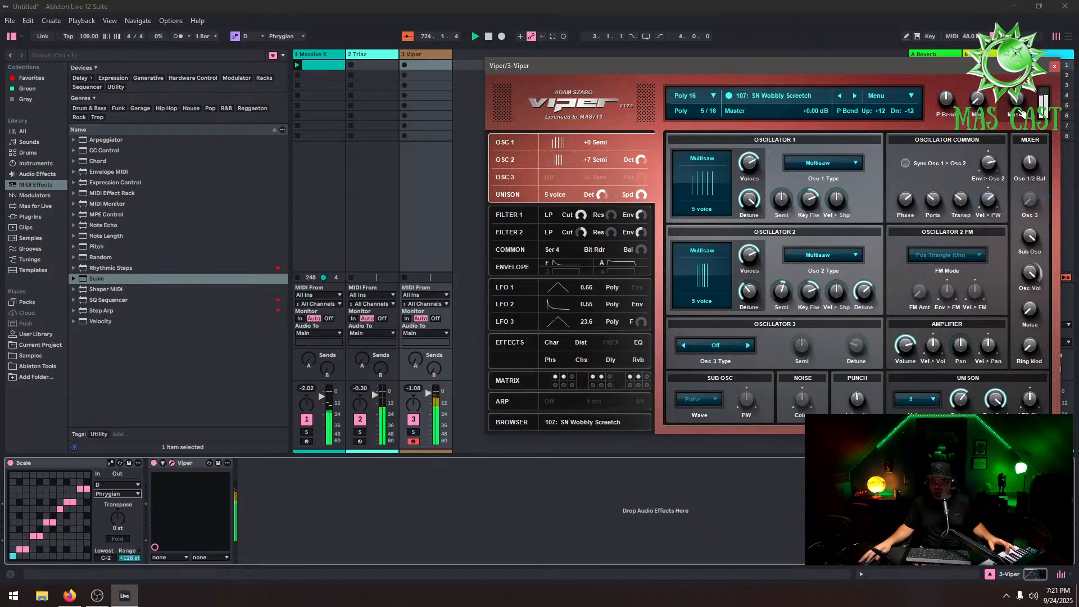
{"action": "left_click", "coordinate": [800, 96]}
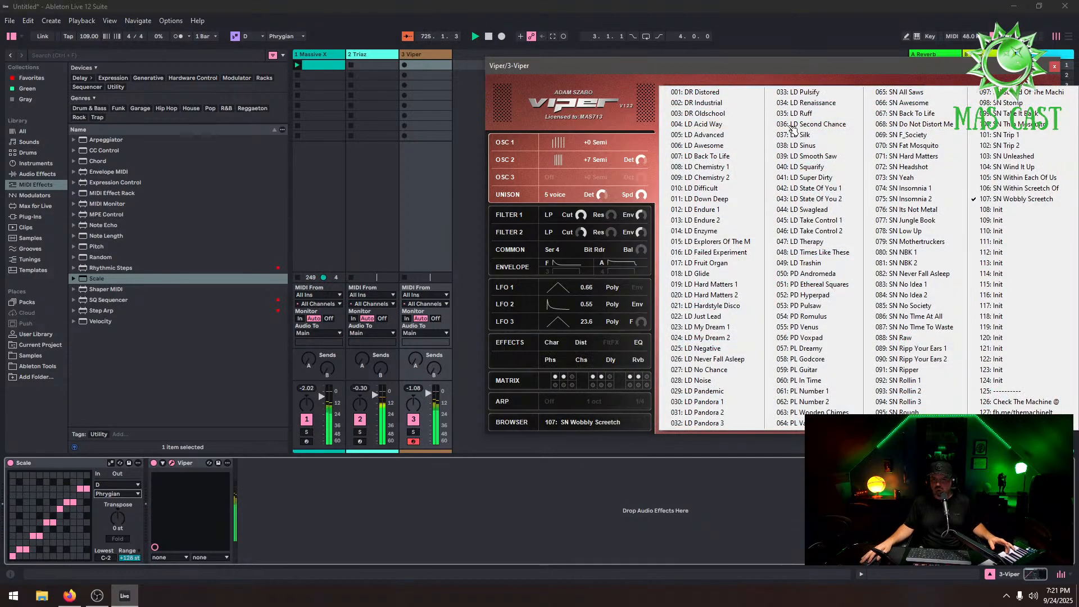
{"action": "left_click", "coordinate": [792, 422]}
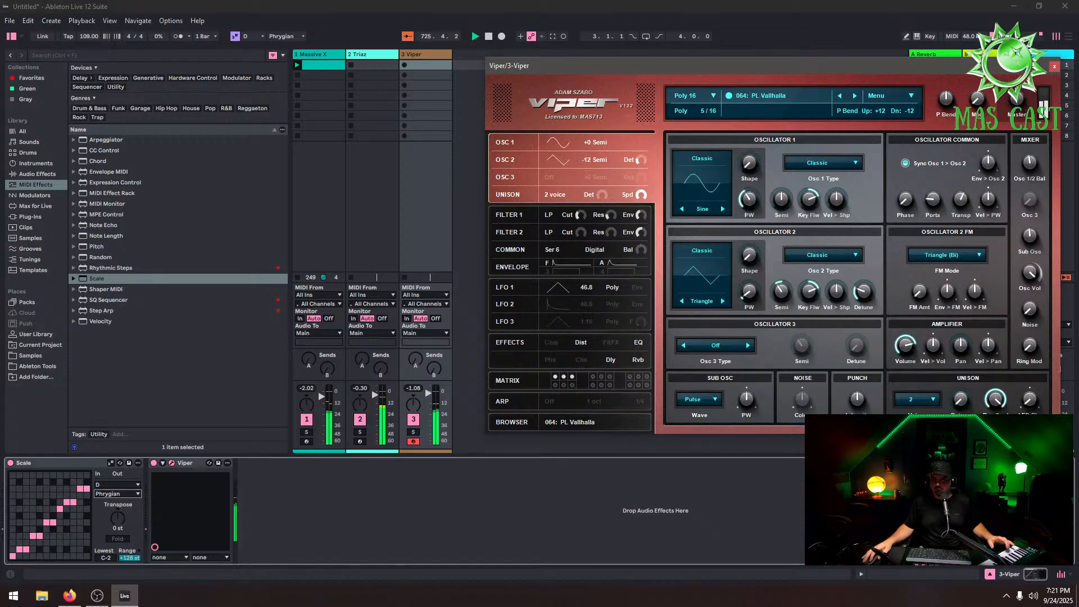
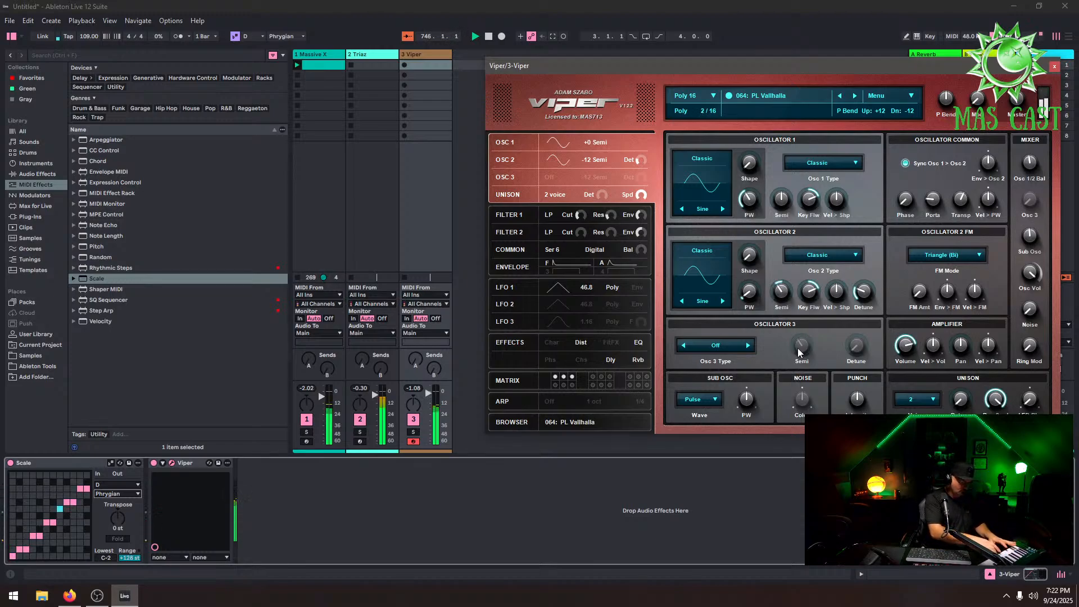
Step through Viper's presets forward to 067: SN Back To Life
{"action": "left_click", "coordinate": [855, 97]}
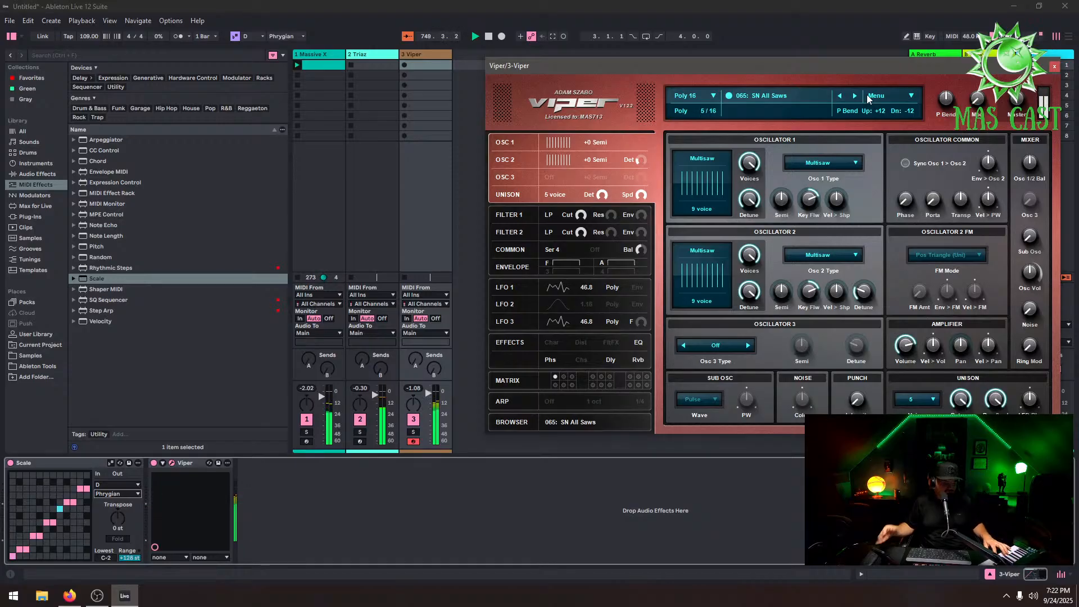
{"action": "left_click", "coordinate": [856, 98]}
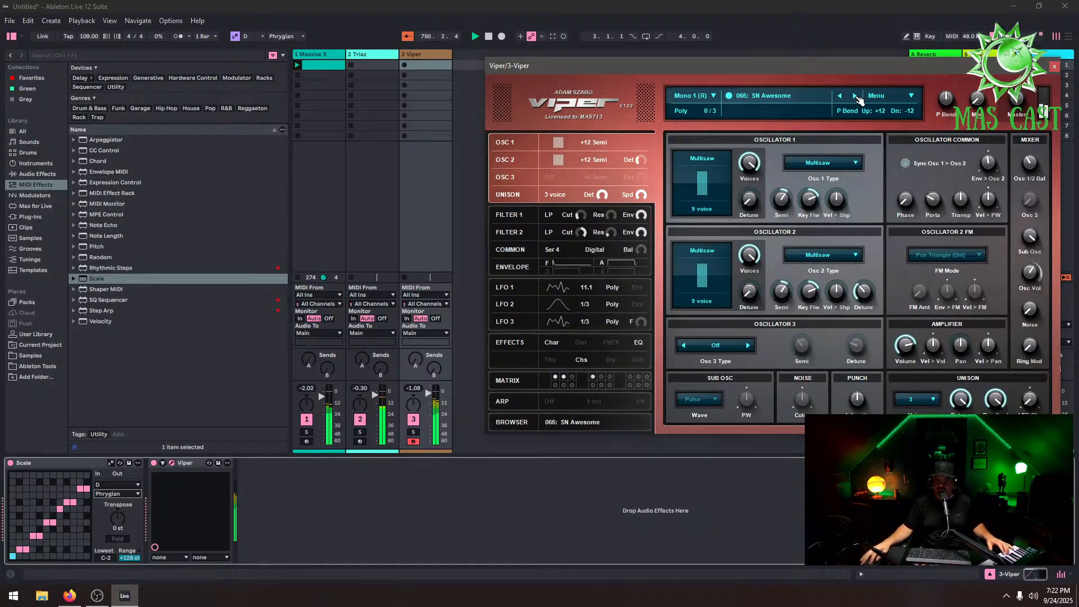
{"action": "left_click", "coordinate": [775, 95]}
{"action": "left_click", "coordinate": [902, 114]}
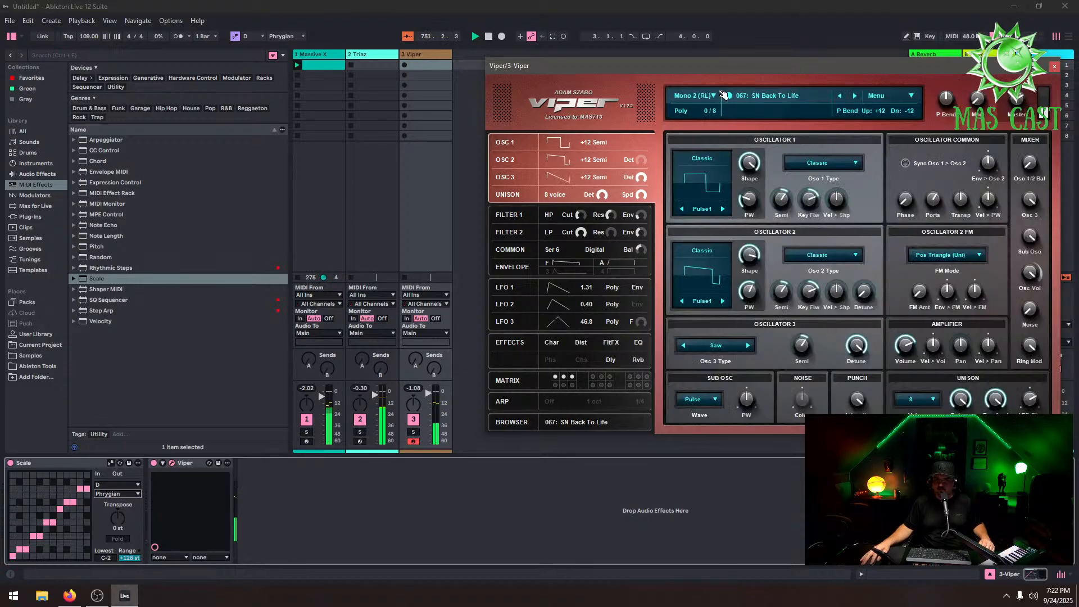
Load the SYNTHSXPHERE VIPER EDITION soundbank from Viper's Soundbanks menu
{"action": "left_click", "coordinate": [722, 95]}
{"action": "left_click", "coordinate": [783, 95]}
{"action": "left_click", "coordinate": [891, 95]}
{"action": "mouse_move", "coordinate": [902, 111]}
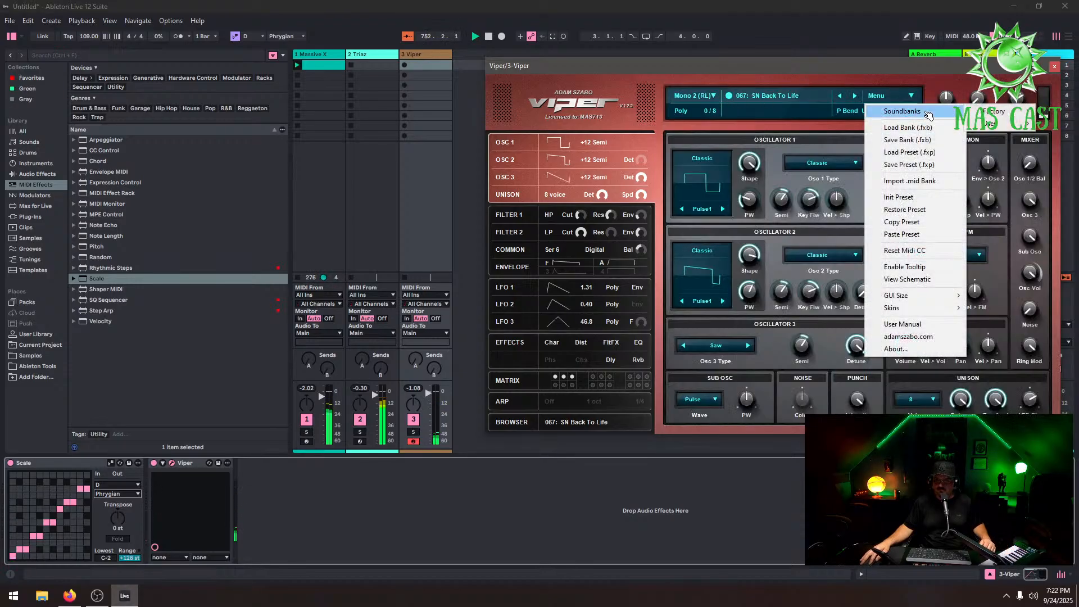
{"action": "mouse_move", "coordinate": [1022, 124]}
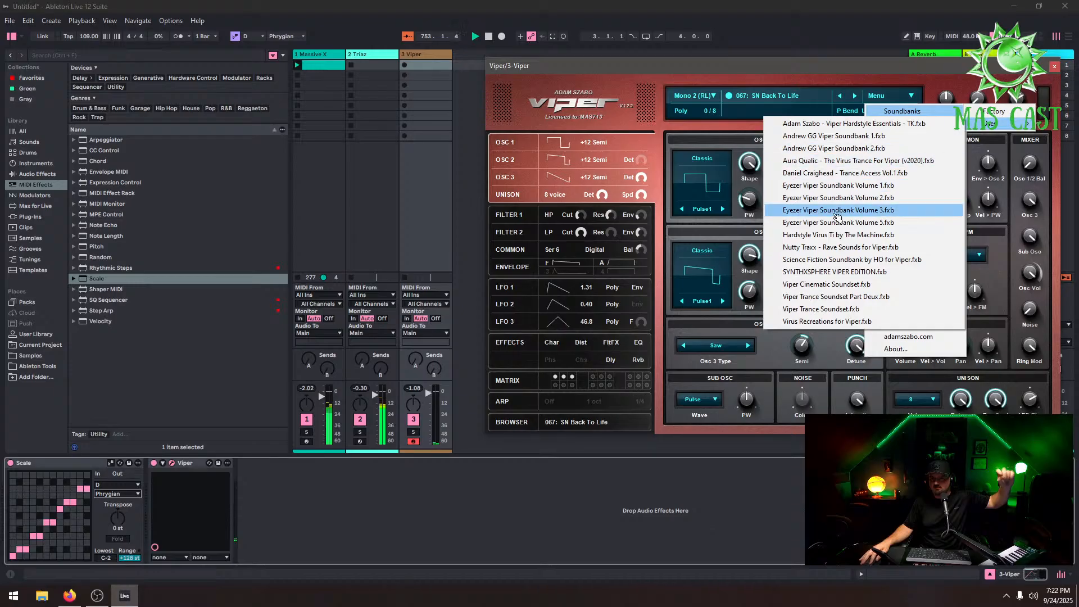
{"action": "left_click", "coordinate": [840, 272]}
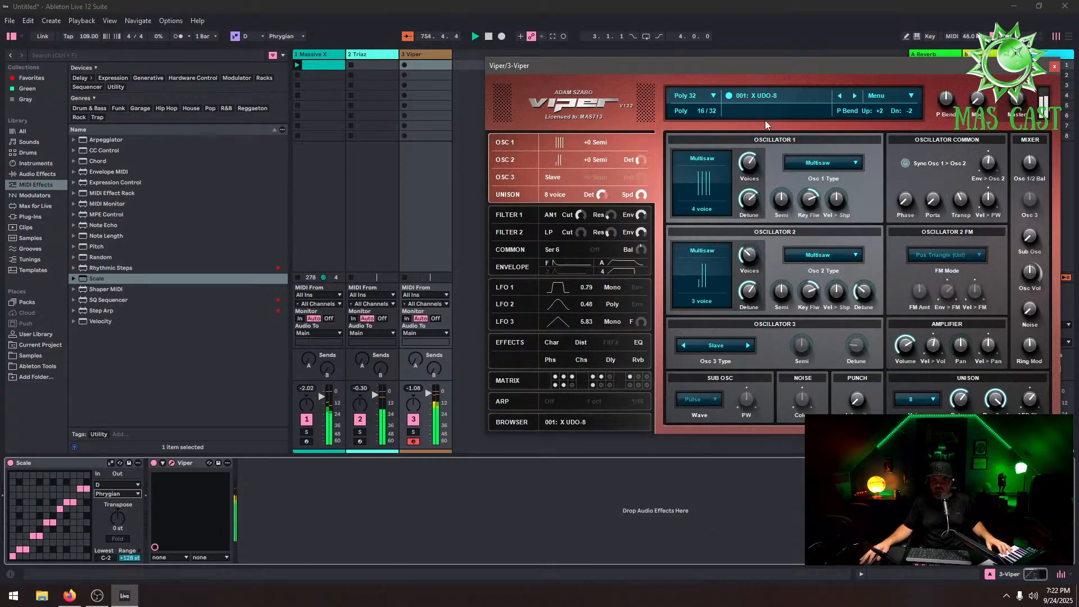
From Viper's preset list, load 087: DP Shock!
{"action": "left_click", "coordinate": [854, 97]}
{"action": "left_click", "coordinate": [777, 101]}
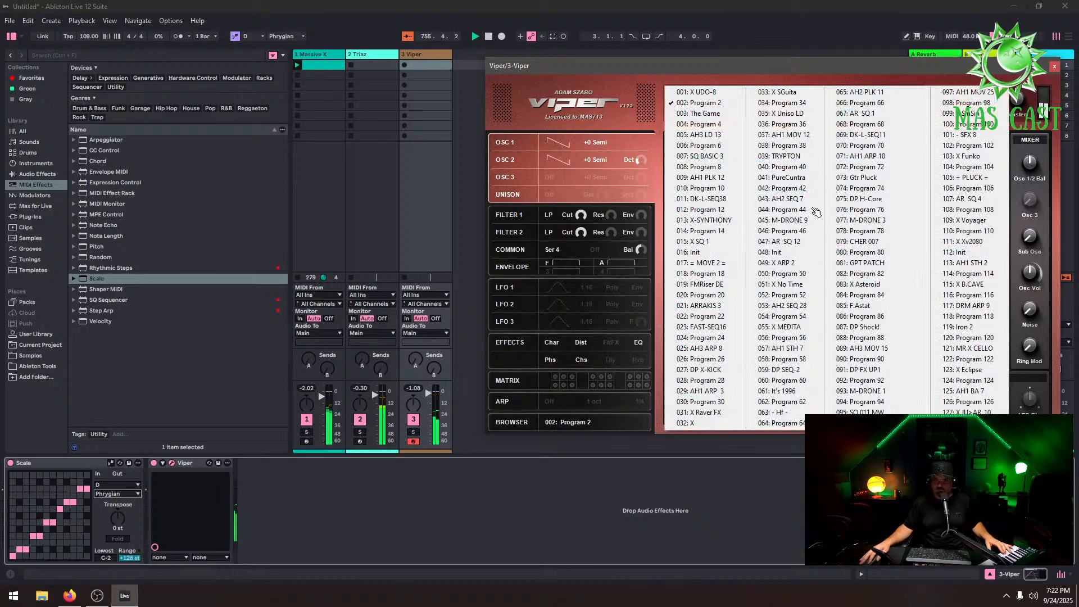
{"action": "left_click", "coordinate": [857, 327]}
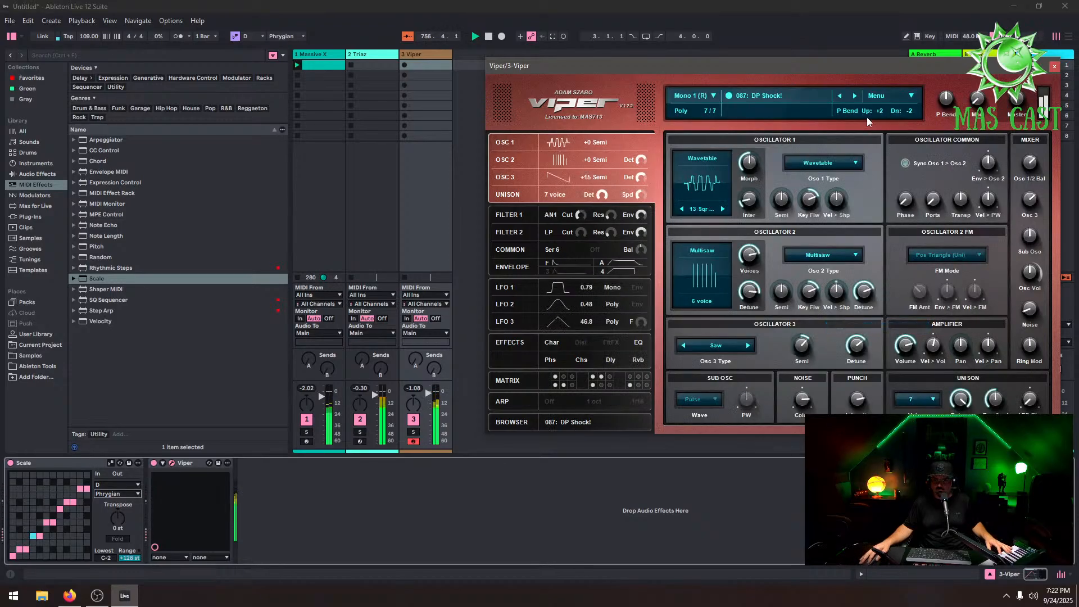
Step through Viper's presets forward to 091: DP FX UP1
{"action": "left_click", "coordinate": [855, 96]}
{"action": "left_click", "coordinate": [854, 97]}
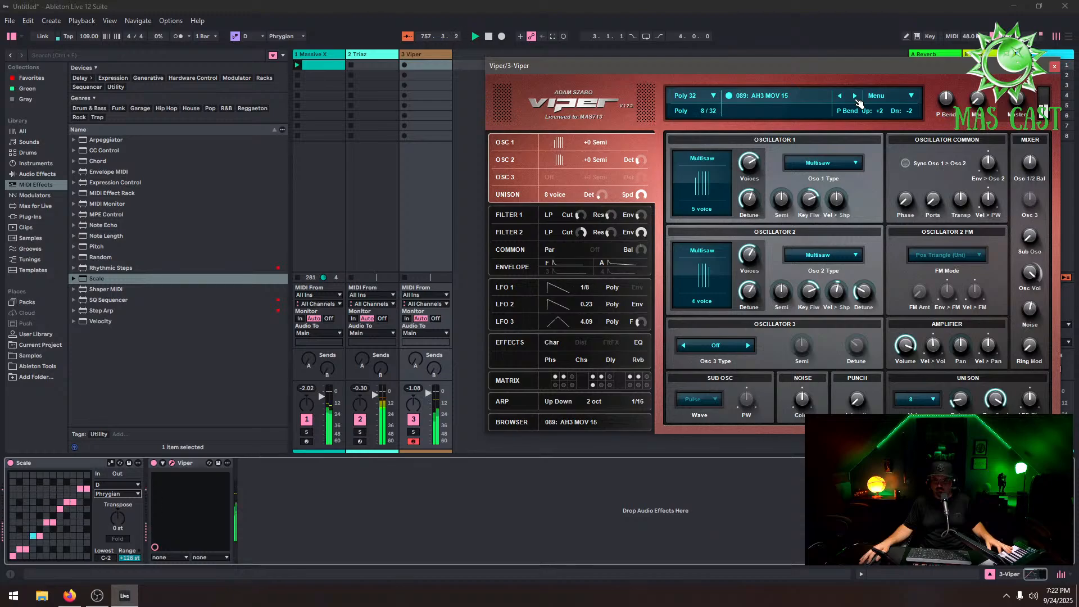
{"action": "left_click", "coordinate": [855, 96]}
{"action": "left_click", "coordinate": [855, 97]}
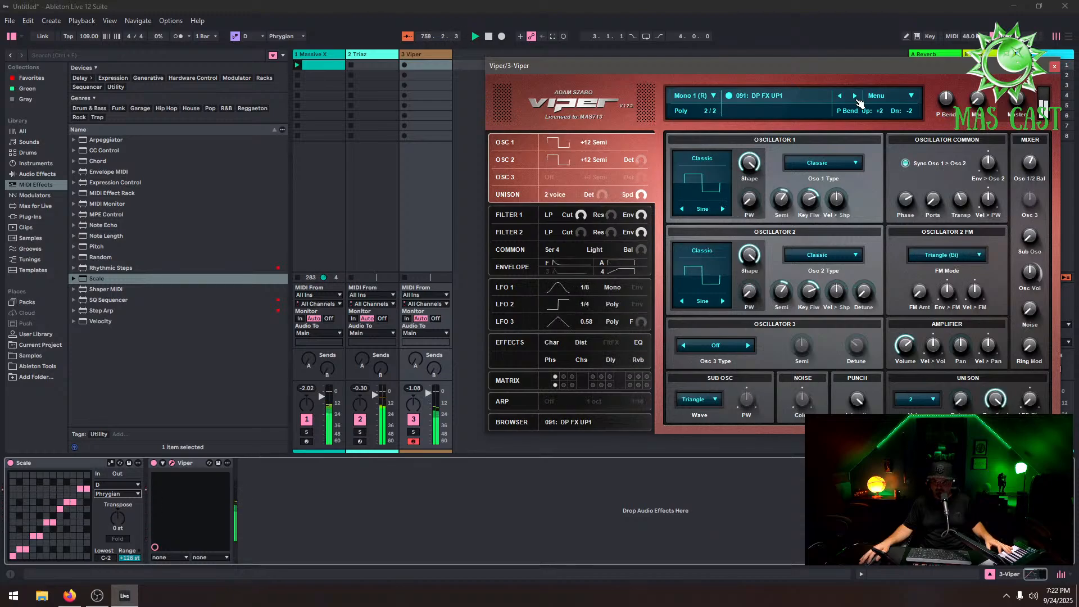
Load the Daniel Craighead - Trance Access Vol.1 soundbank from Viper's Soundbanks menu
{"action": "left_click", "coordinate": [897, 100]}
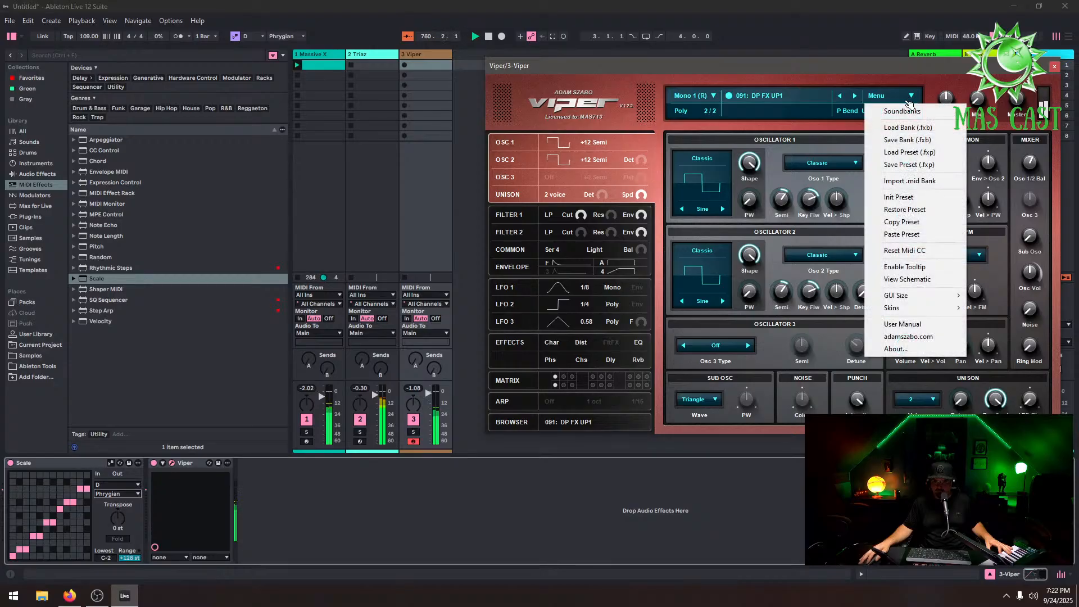
{"action": "mouse_move", "coordinate": [916, 112]}
{"action": "mouse_move", "coordinate": [1013, 129]}
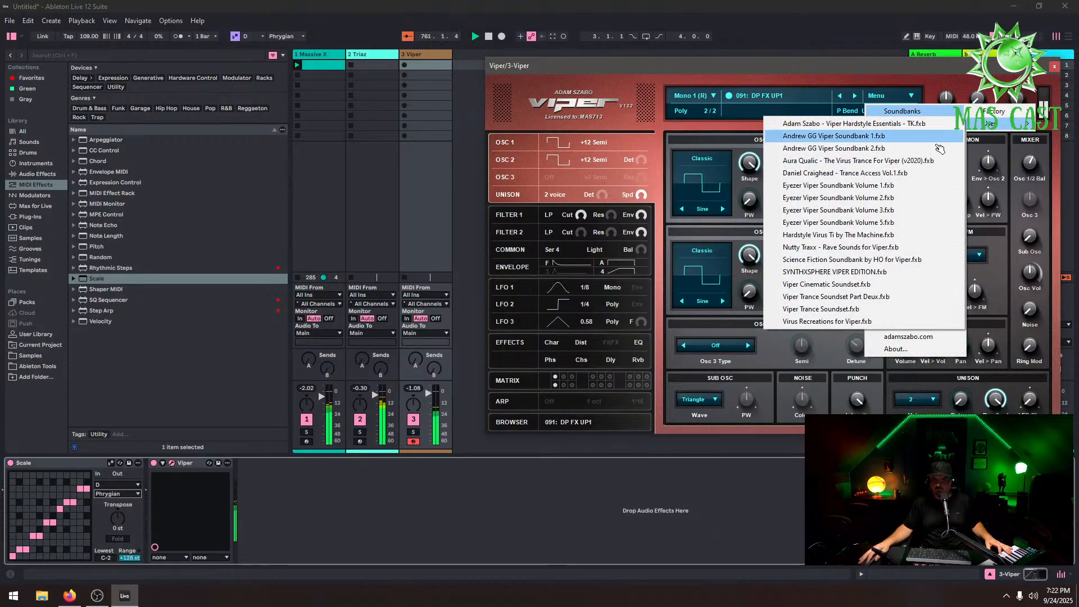
{"action": "left_click", "coordinate": [898, 174]}
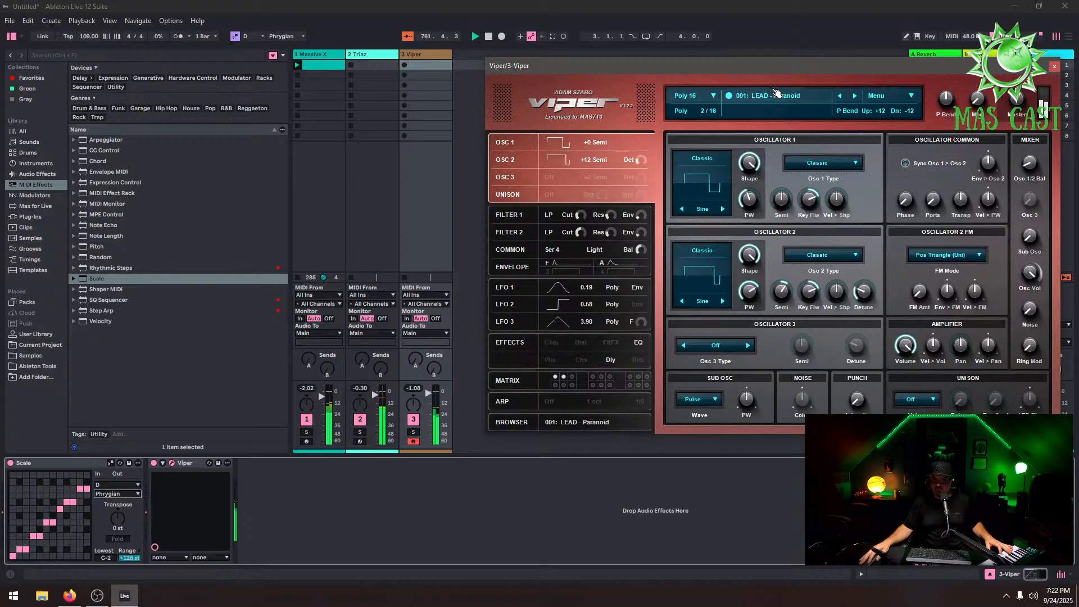
From Viper's preset list, load 061: ARP - Lurker
{"action": "left_click", "coordinate": [780, 97]}
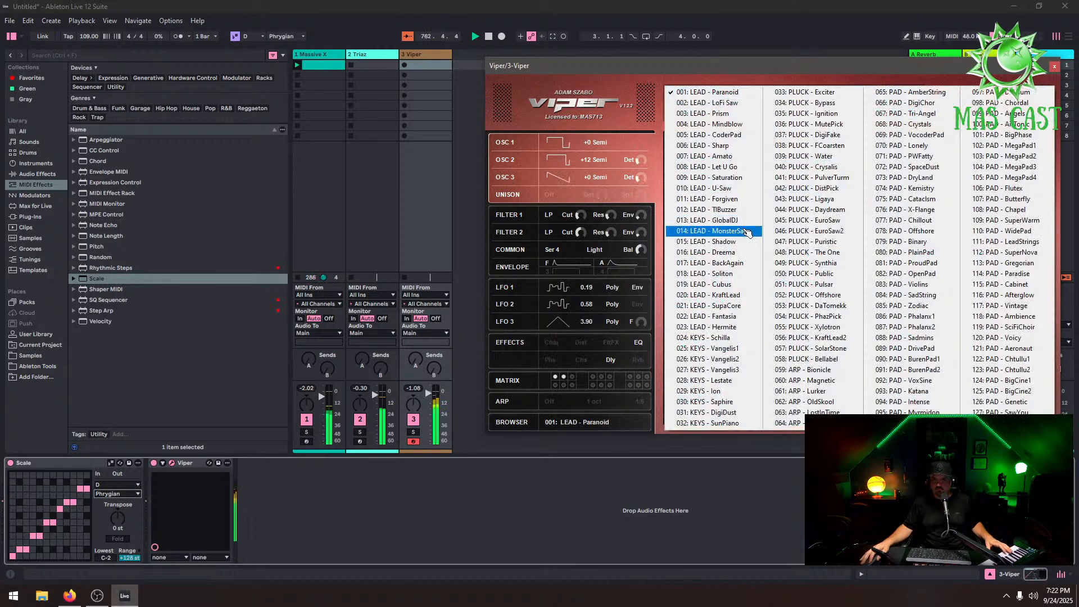
{"action": "left_click", "coordinate": [848, 390]}
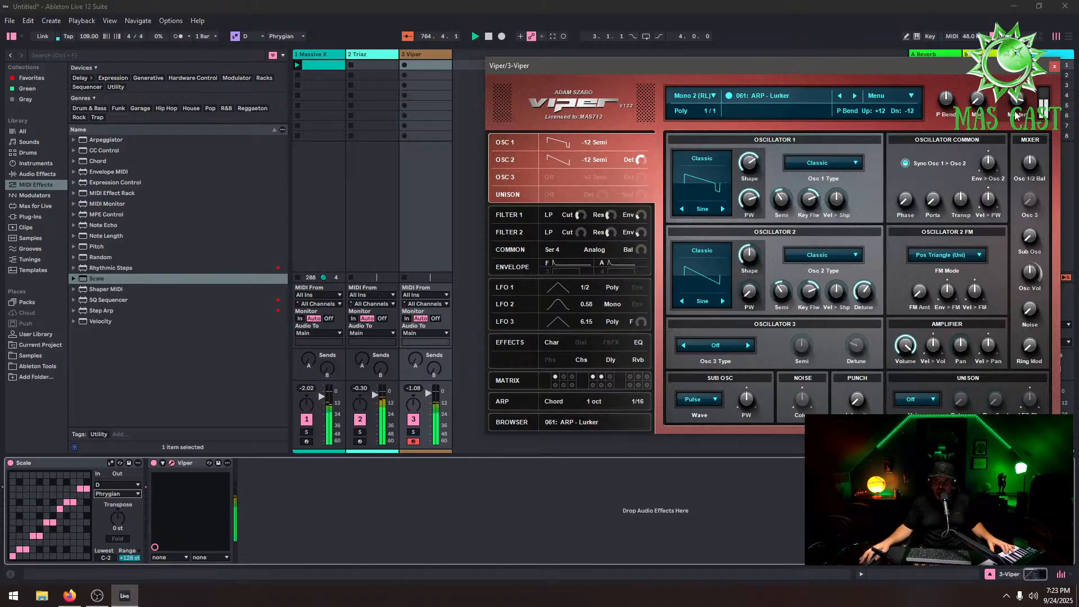
Step through Viper's presets forward to 065: PAD - AmberString
{"action": "left_click", "coordinate": [858, 97]}
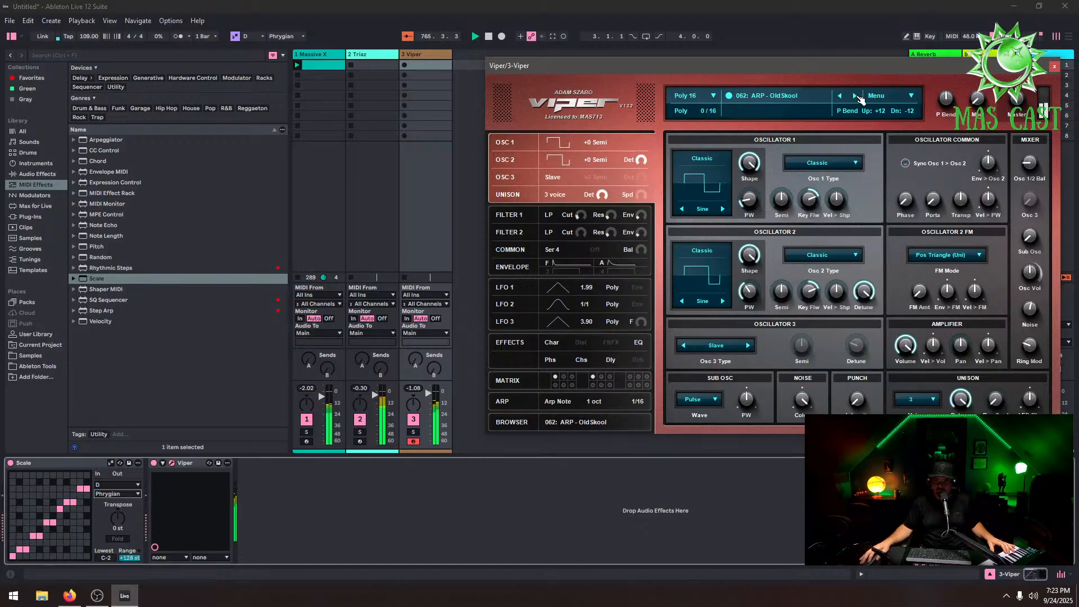
{"action": "left_click", "coordinate": [857, 98]}
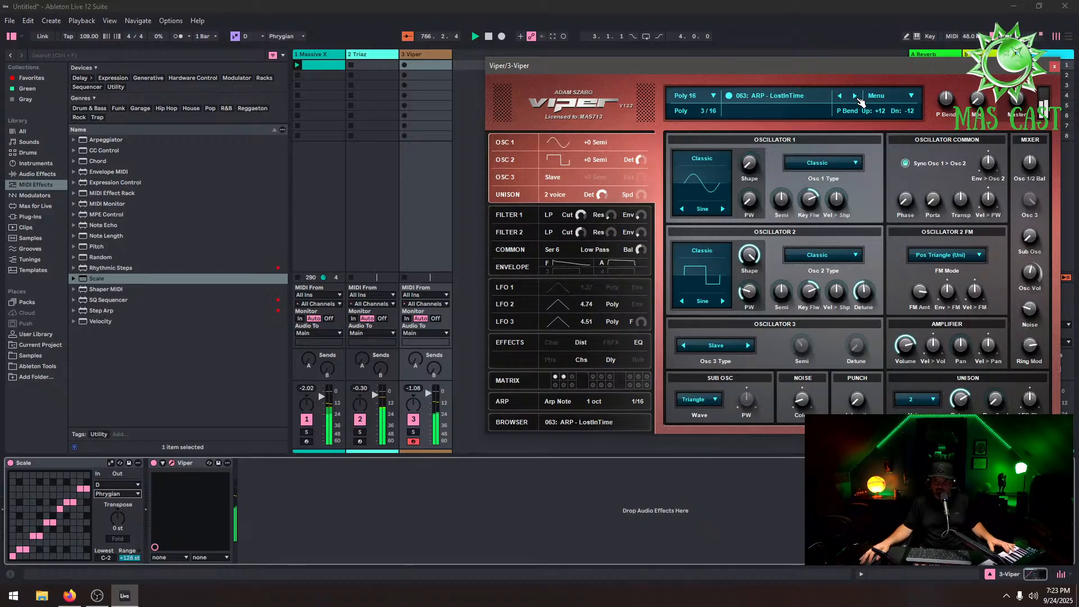
{"action": "left_click", "coordinate": [857, 97]}
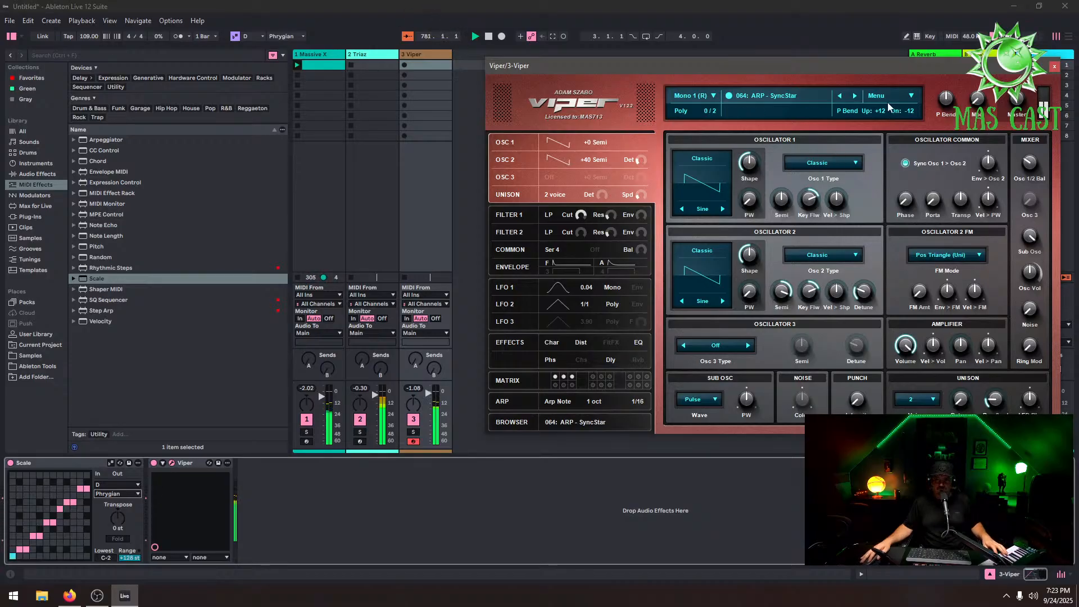
{"action": "left_click", "coordinate": [855, 96]}
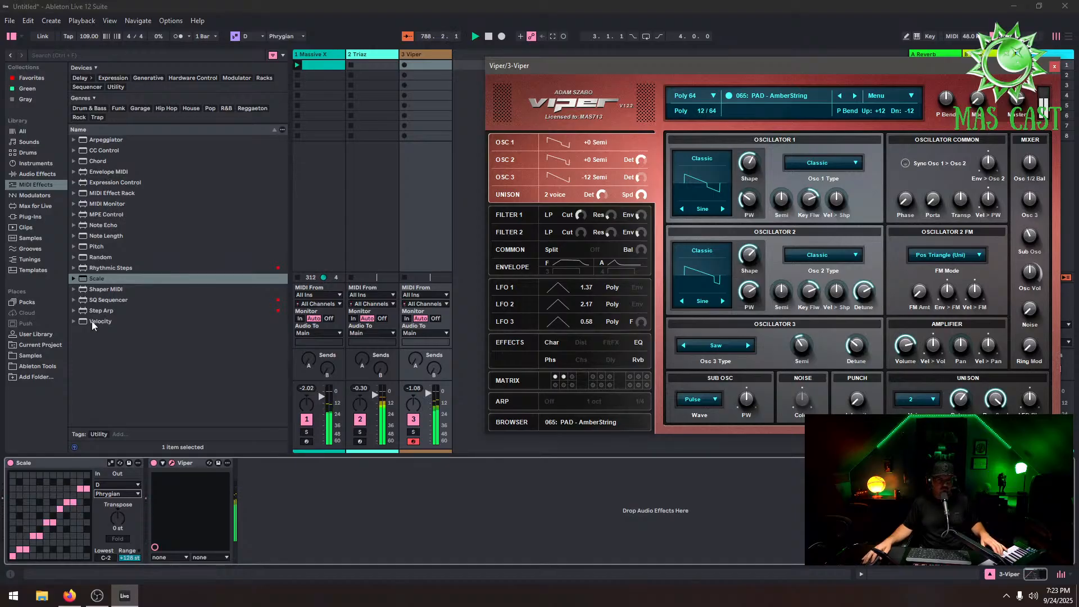
Add the Chord MIDI effect to the start of the Viper track's chain and set Shift 1 to -3 st
{"action": "left_click", "coordinate": [102, 163]}
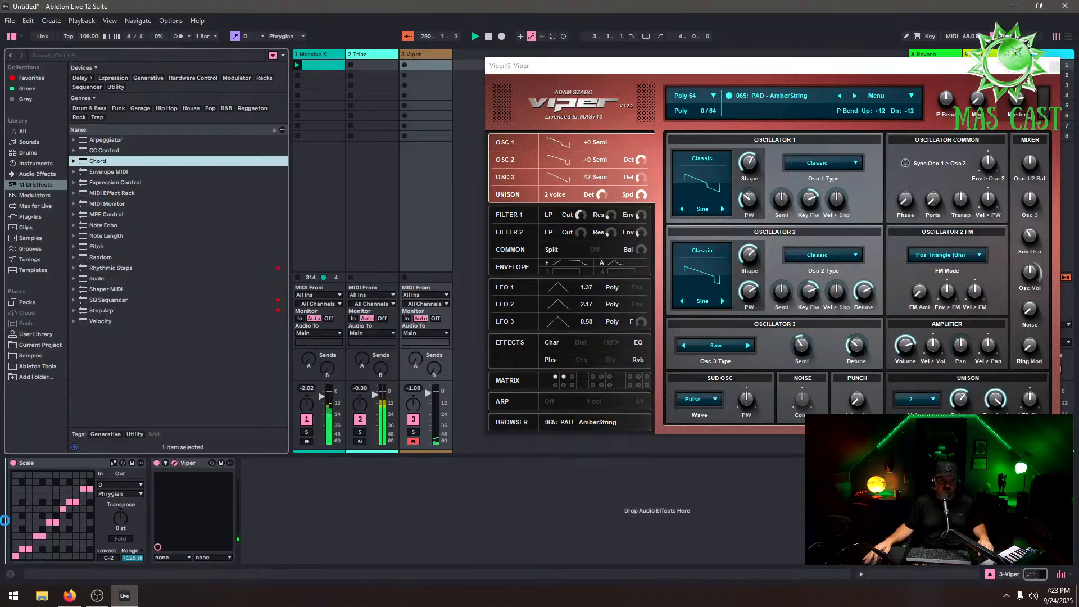
{"action": "left_click_drag", "start_coordinate": [101, 163], "coordinate": [4, 520]}
{"action": "left_click", "coordinate": [95, 465]}
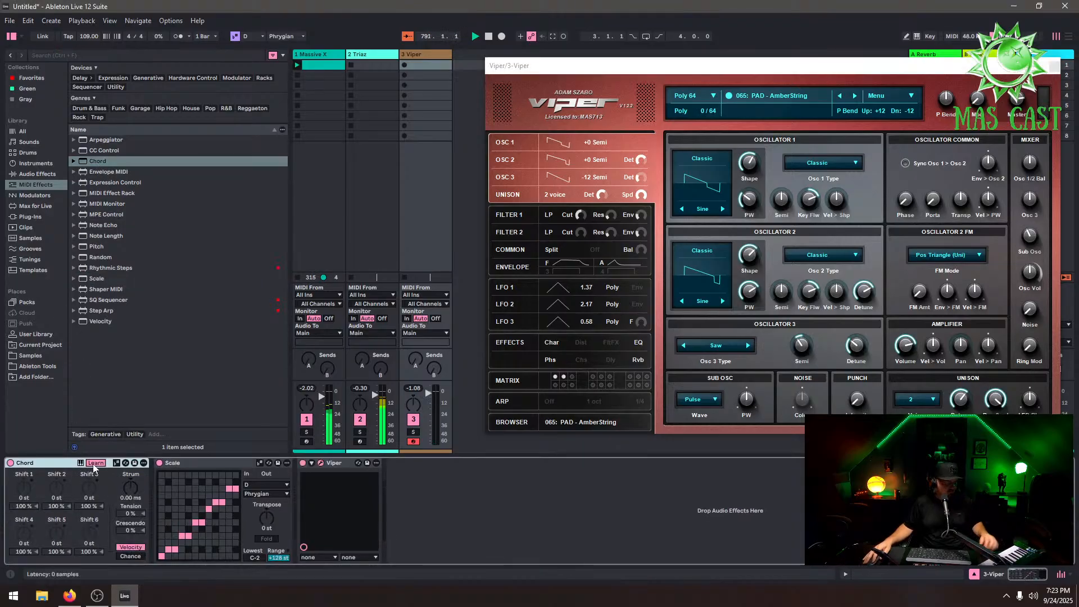
{"action": "left_click", "coordinate": [116, 464]}
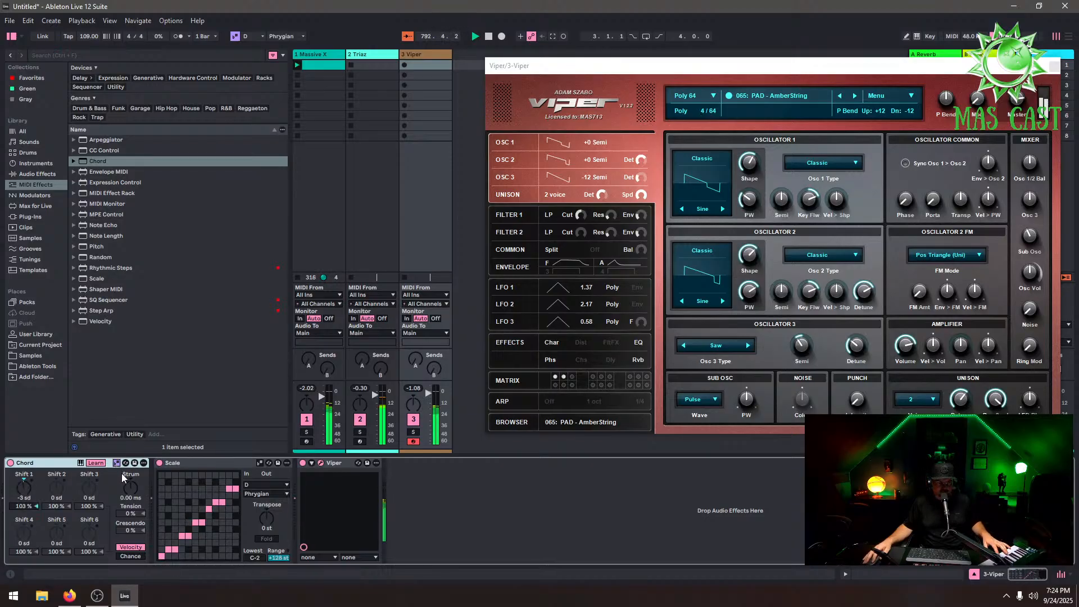
{"action": "left_click", "coordinate": [98, 462]}
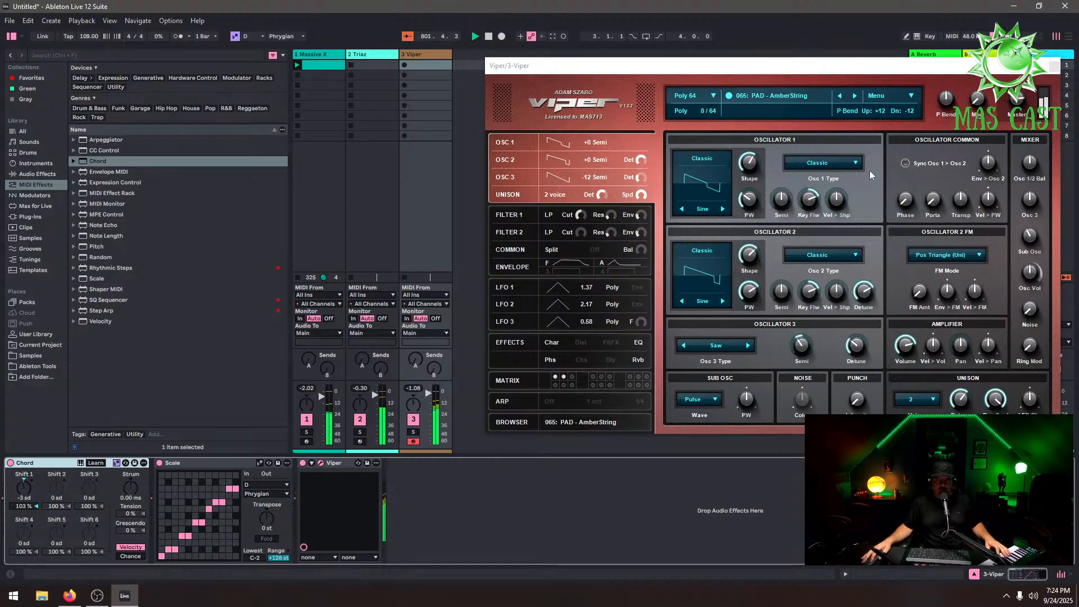
Step through Viper's pad presets forward to 073: PAD - DryLand
{"action": "left_click", "coordinate": [854, 95]}
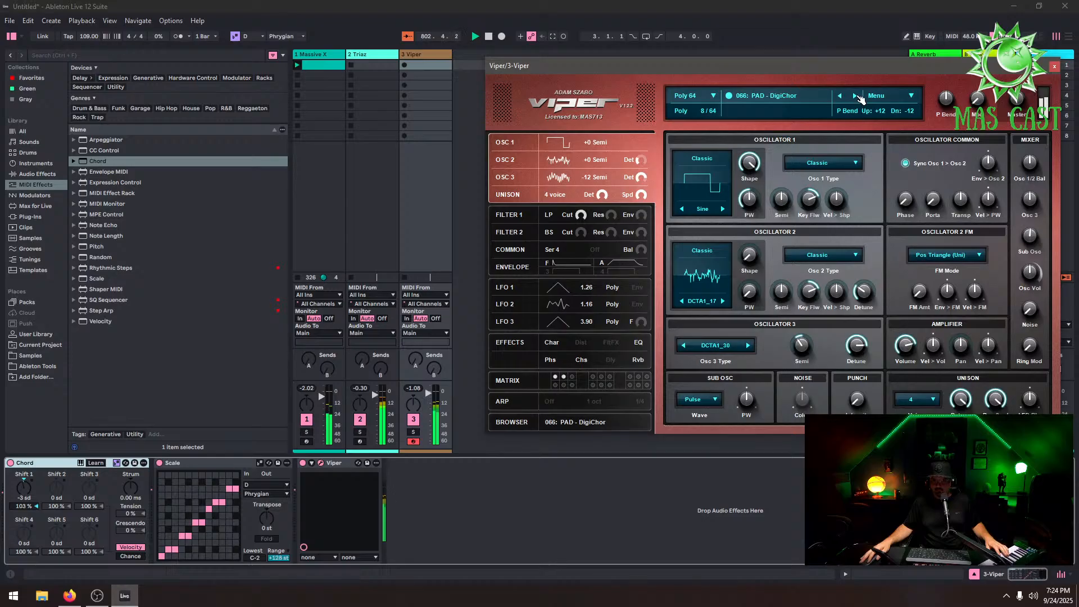
{"action": "left_click", "coordinate": [854, 95]}
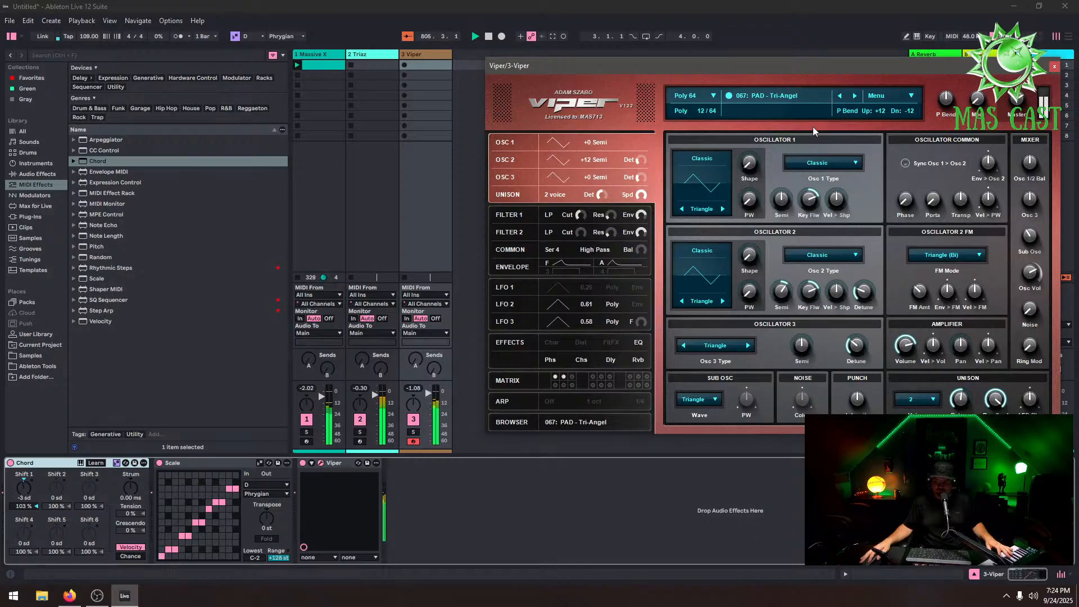
{"action": "left_click_drag", "start_coordinate": [428, 393], "coordinate": [428, 395]}
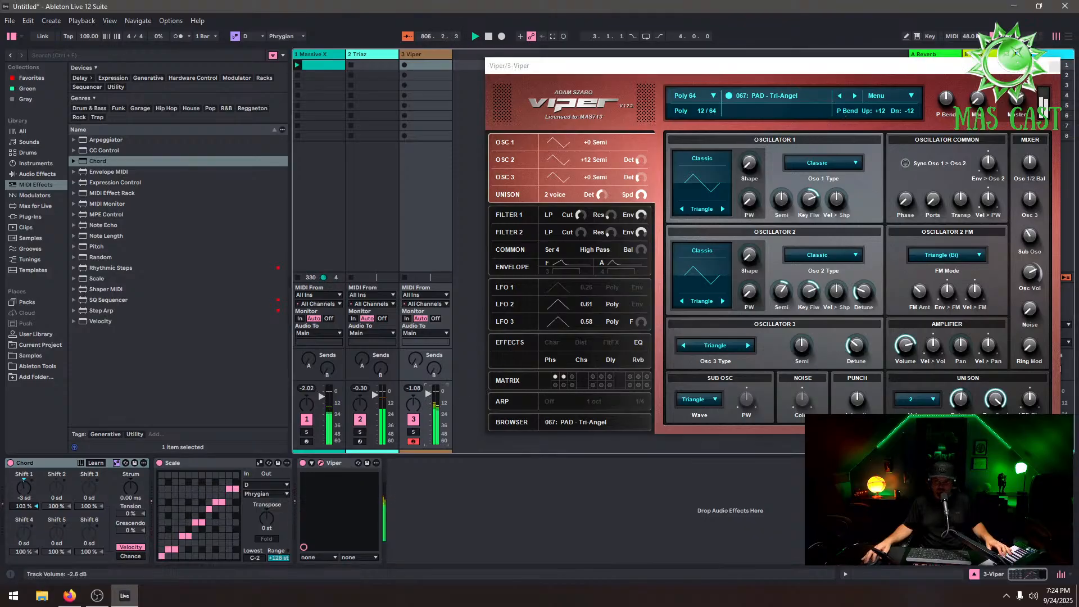
{"action": "left_click", "coordinate": [855, 96]}
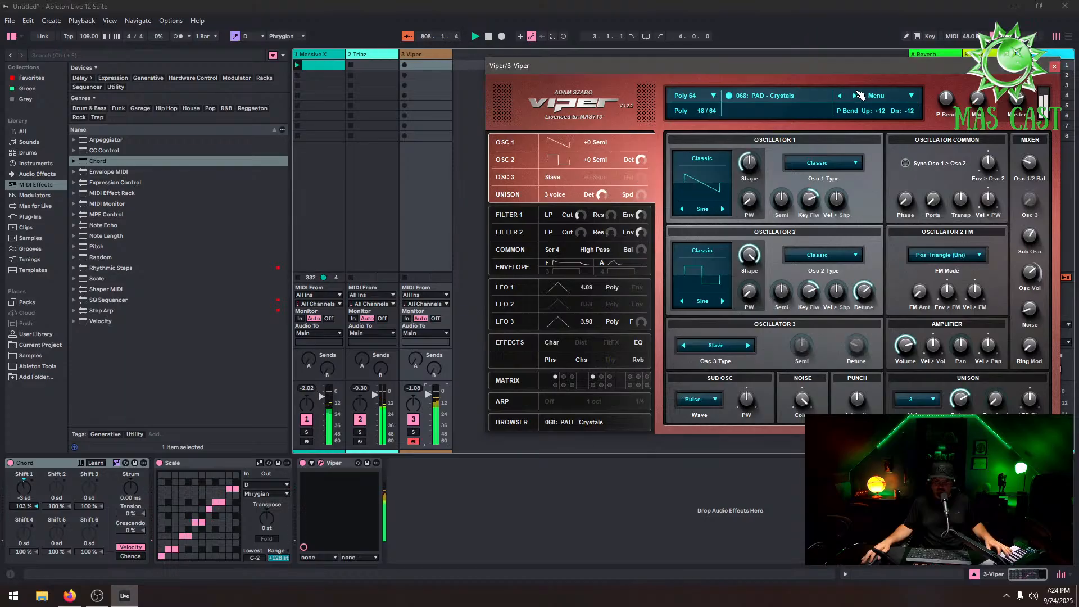
{"action": "left_click", "coordinate": [856, 97]}
{"action": "left_click", "coordinate": [858, 96]}
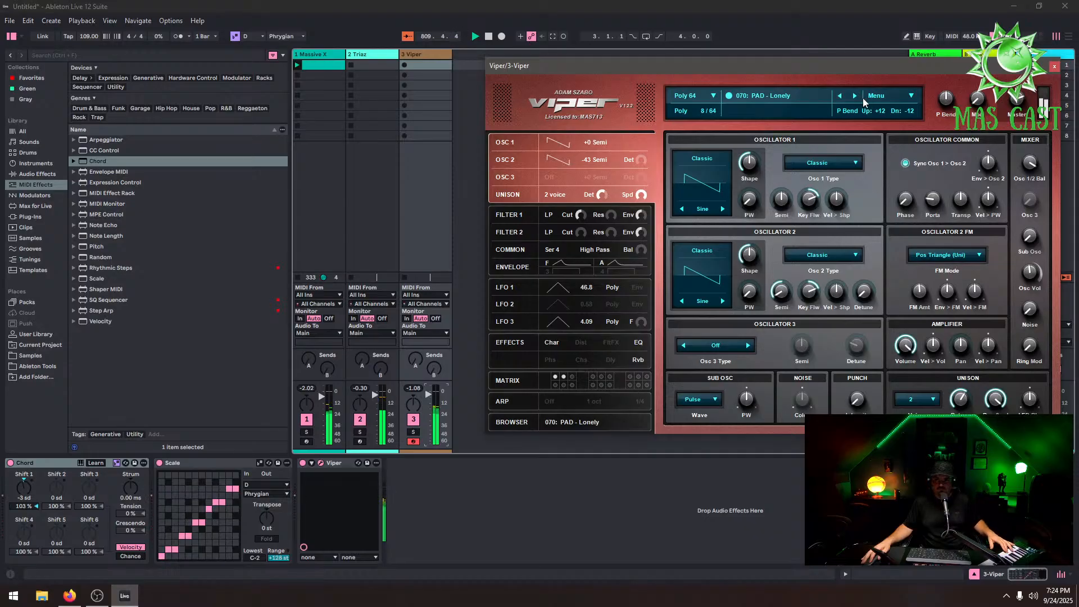
{"action": "left_click", "coordinate": [856, 96]}
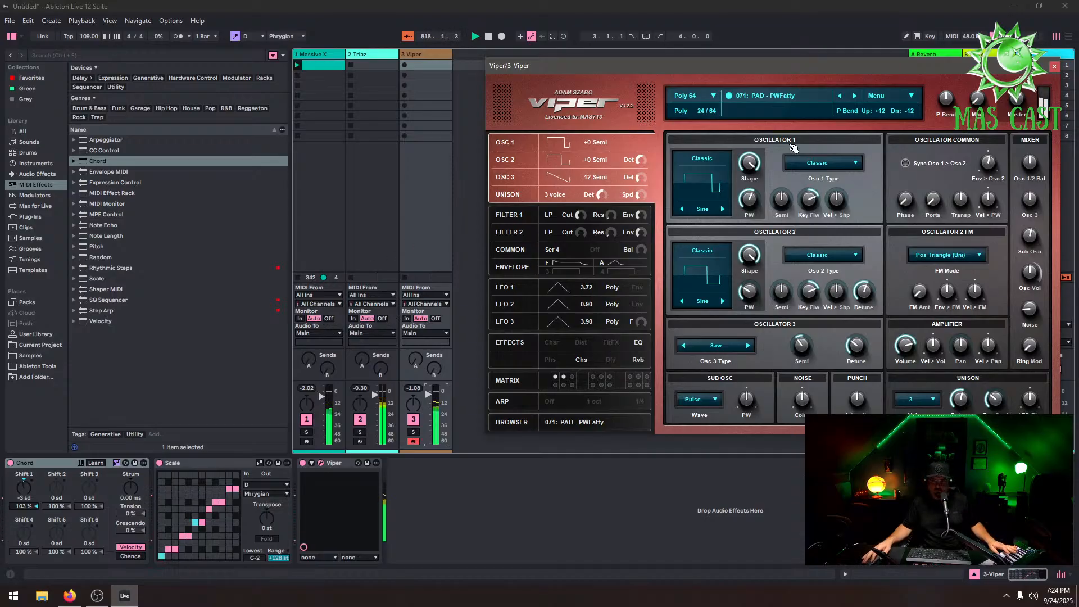
{"action": "left_click", "coordinate": [854, 97]}
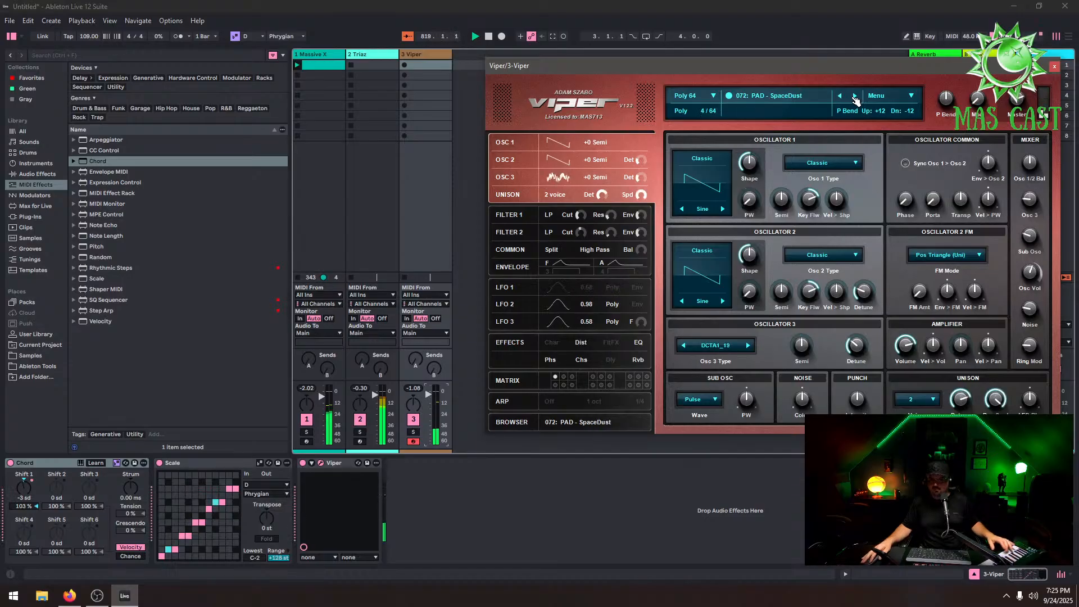
{"action": "left_click", "coordinate": [854, 97]}
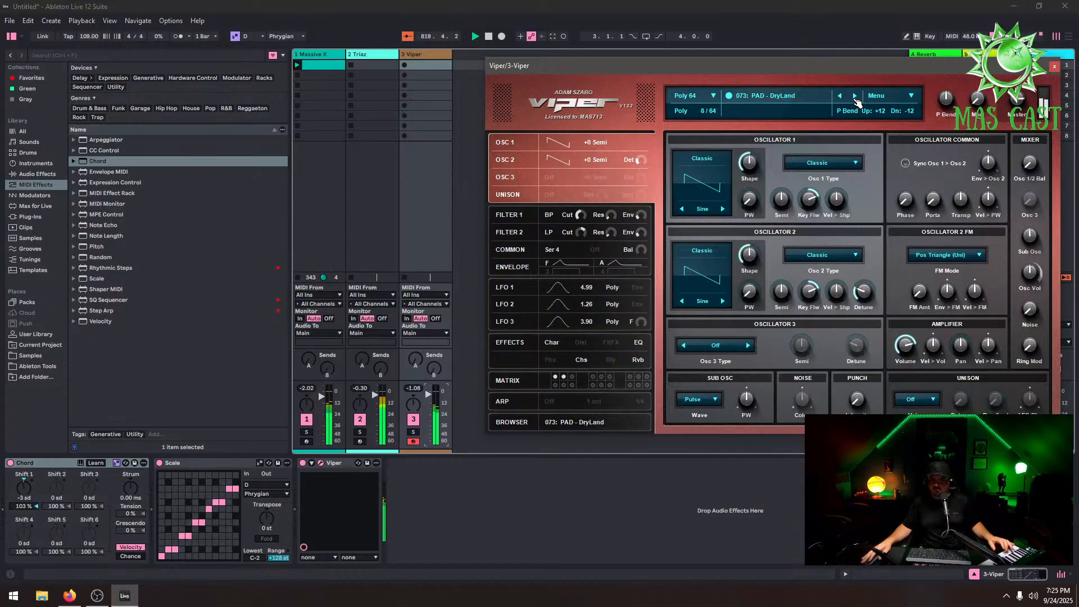
Close the Viper window, then open and close the Triaz plugin window on the Triaz track
{"action": "left_click", "coordinate": [1054, 66]}
{"action": "left_click", "coordinate": [373, 55]}
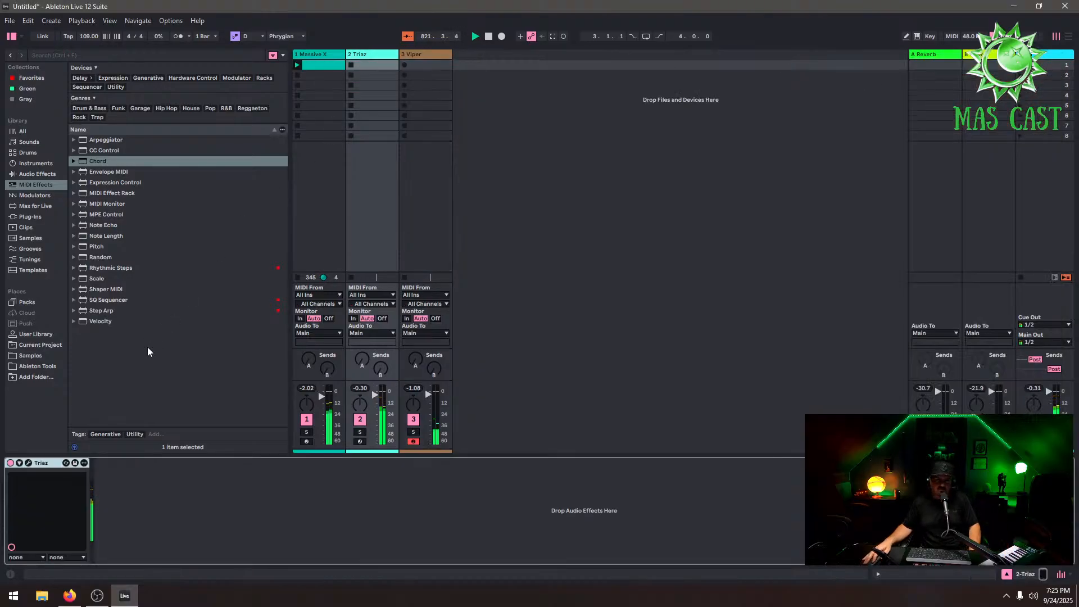
{"action": "left_click", "coordinate": [28, 462]}
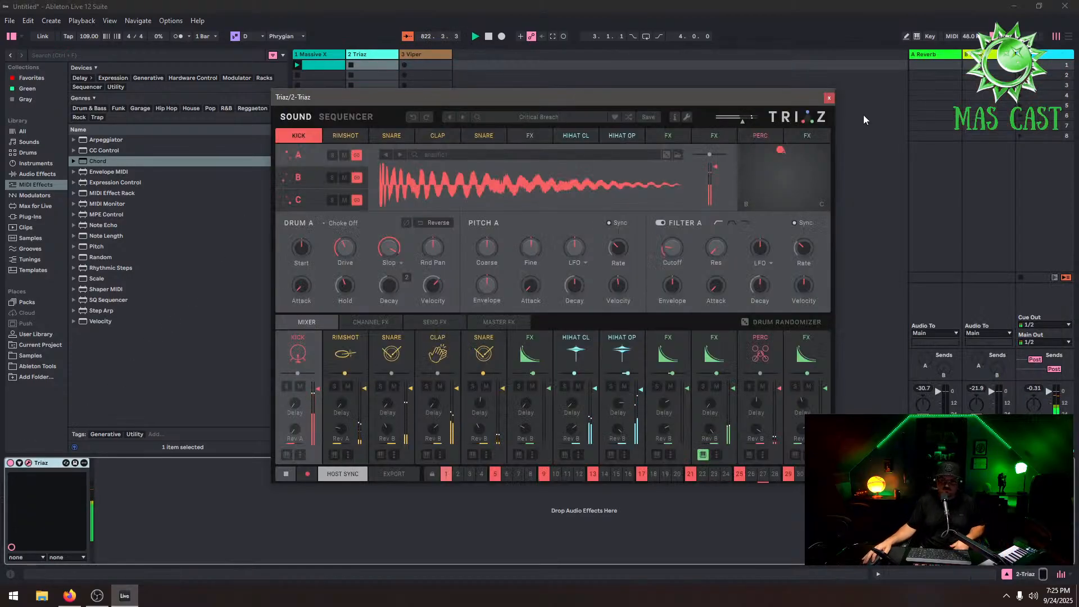
{"action": "left_click", "coordinate": [828, 97]}
Delete the Triaz track and open the Samples category in the browser
{"action": "right_click", "coordinate": [360, 56]}
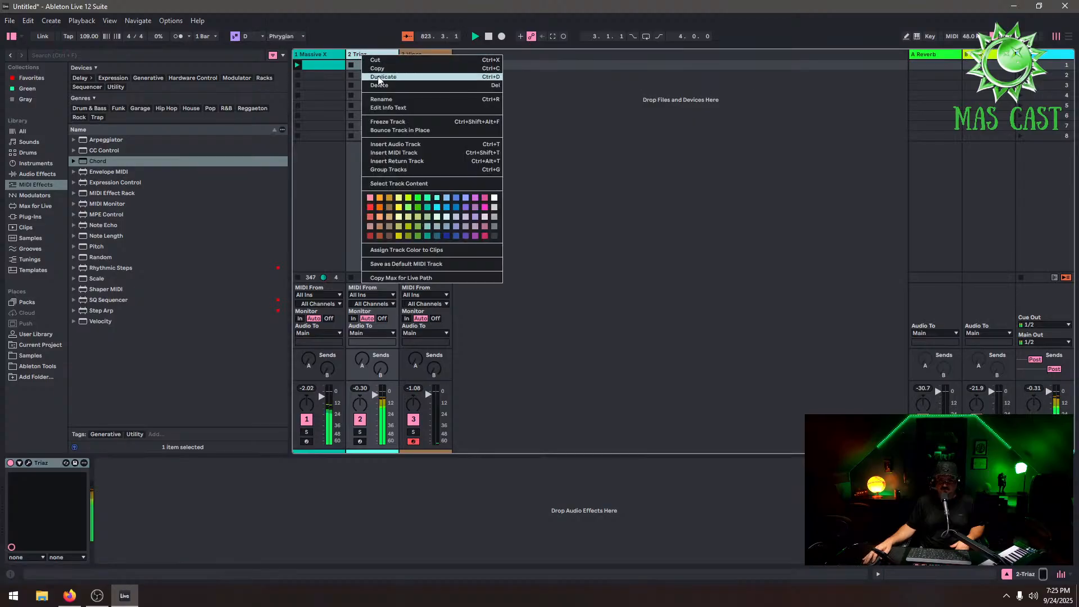
{"action": "left_click", "coordinate": [386, 84]}
{"action": "left_click", "coordinate": [31, 355]}
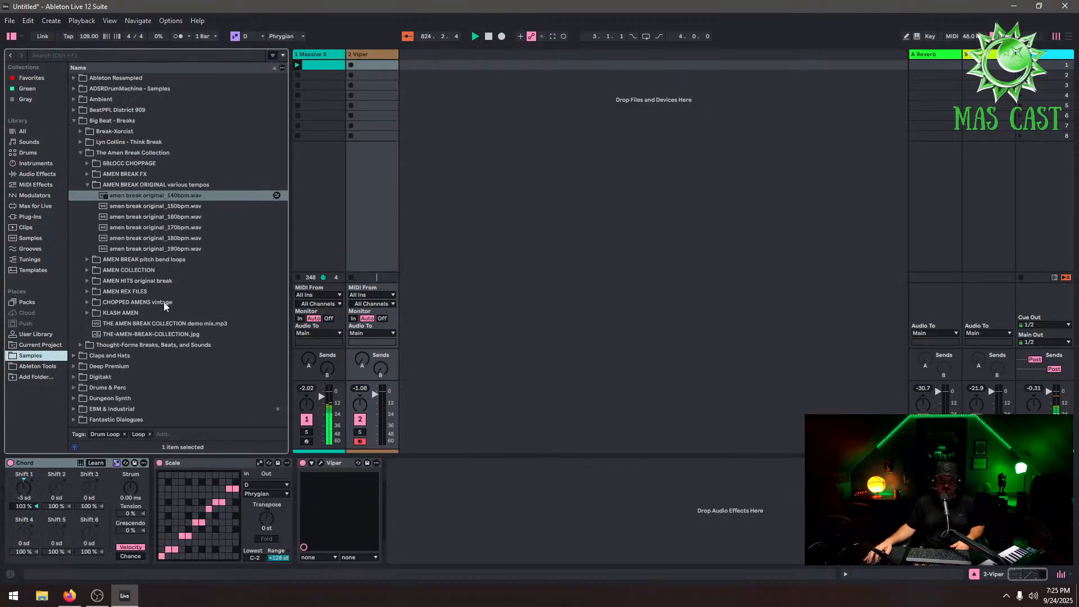
Browse the sample folders to the CAGE AUDIO corruptiV beats kick drums and preview CAGE-BD1
{"action": "left_click", "coordinate": [78, 120]}
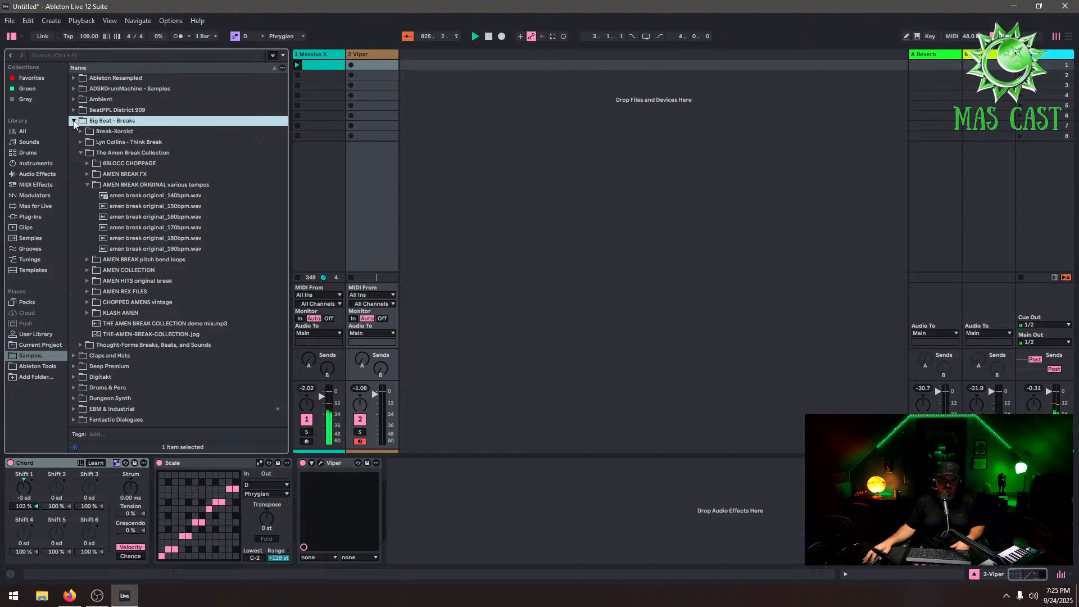
{"action": "left_click", "coordinate": [68, 187]}
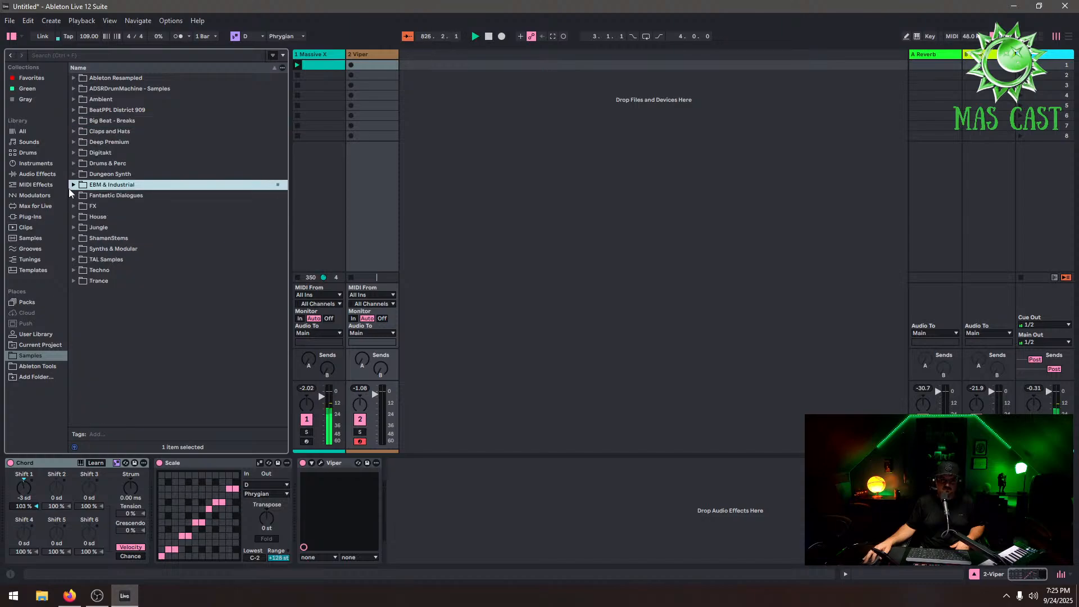
{"action": "left_click", "coordinate": [73, 185]}
{"action": "left_click", "coordinate": [81, 206]}
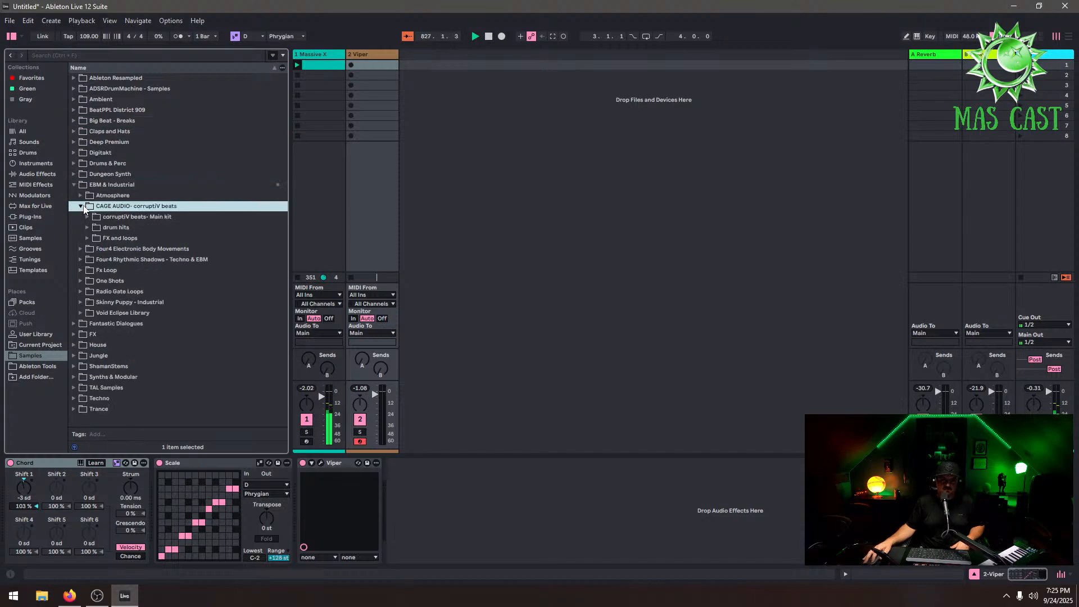
{"action": "left_click", "coordinate": [87, 229]}
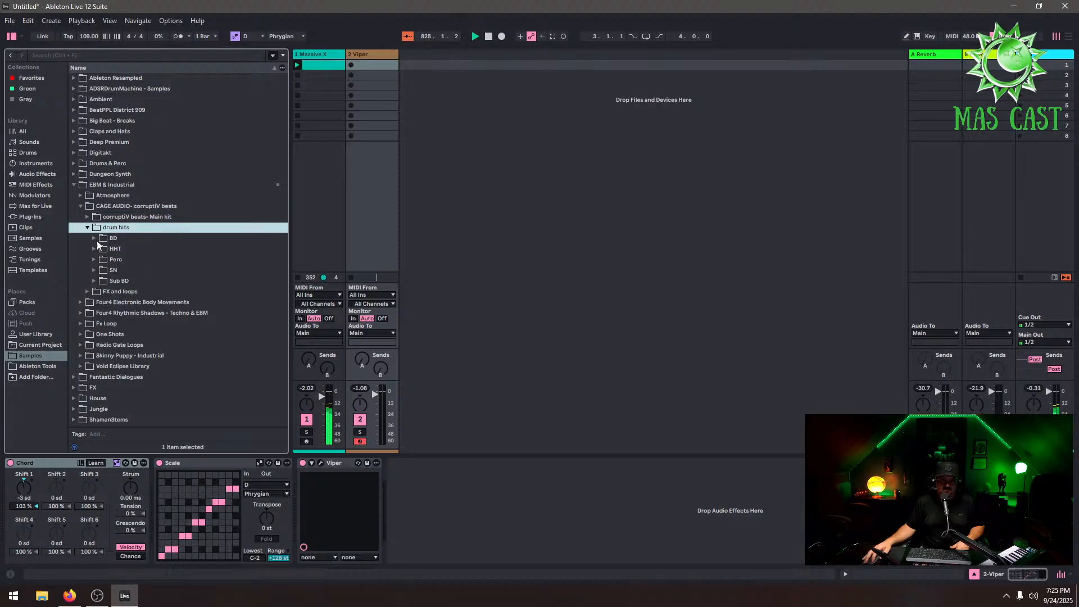
{"action": "left_click", "coordinate": [95, 238]}
{"action": "left_click", "coordinate": [124, 250]}
{"action": "right_click", "coordinate": [481, 130]}
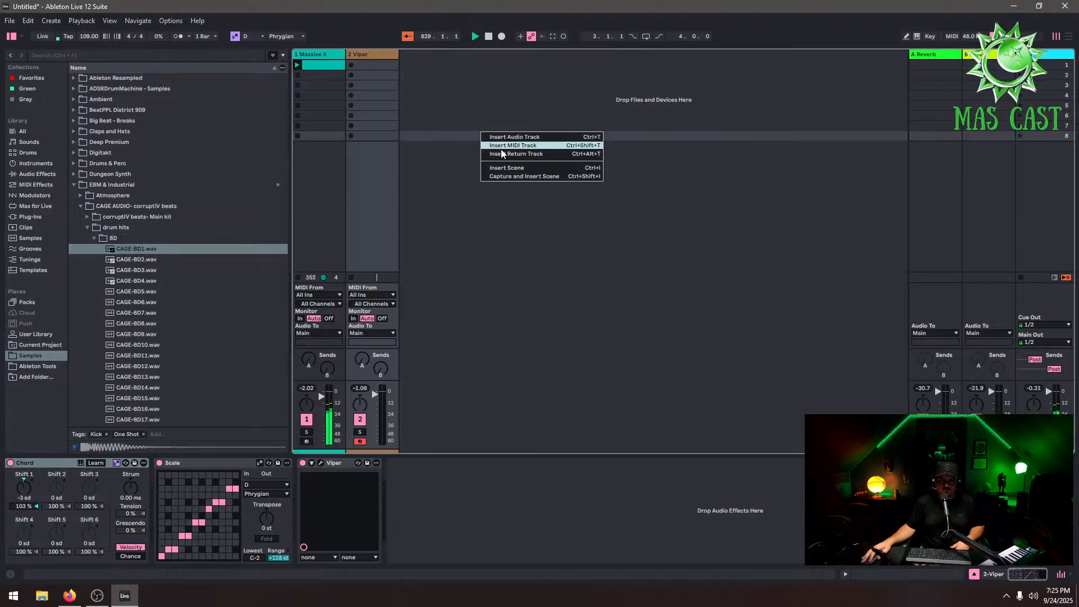
{"action": "left_click", "coordinate": [501, 148]}
{"action": "right_click", "coordinate": [444, 56]}
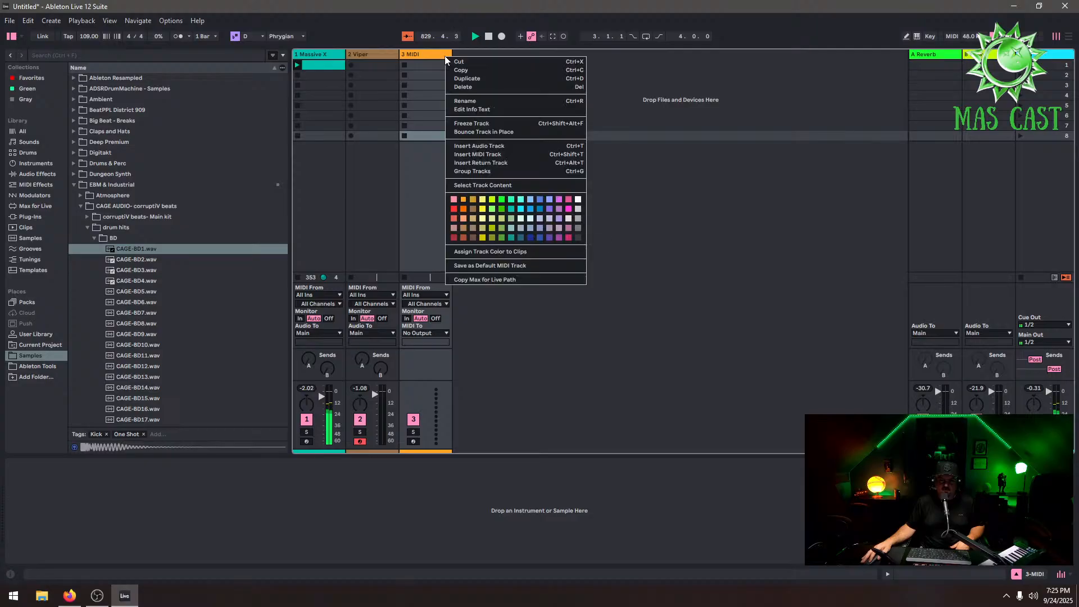
{"action": "left_click", "coordinate": [466, 90]}
Create a new Drum Rack track and load the CAGE-BD1 kick sample onto its C1 pad
{"action": "left_click", "coordinate": [36, 164]}
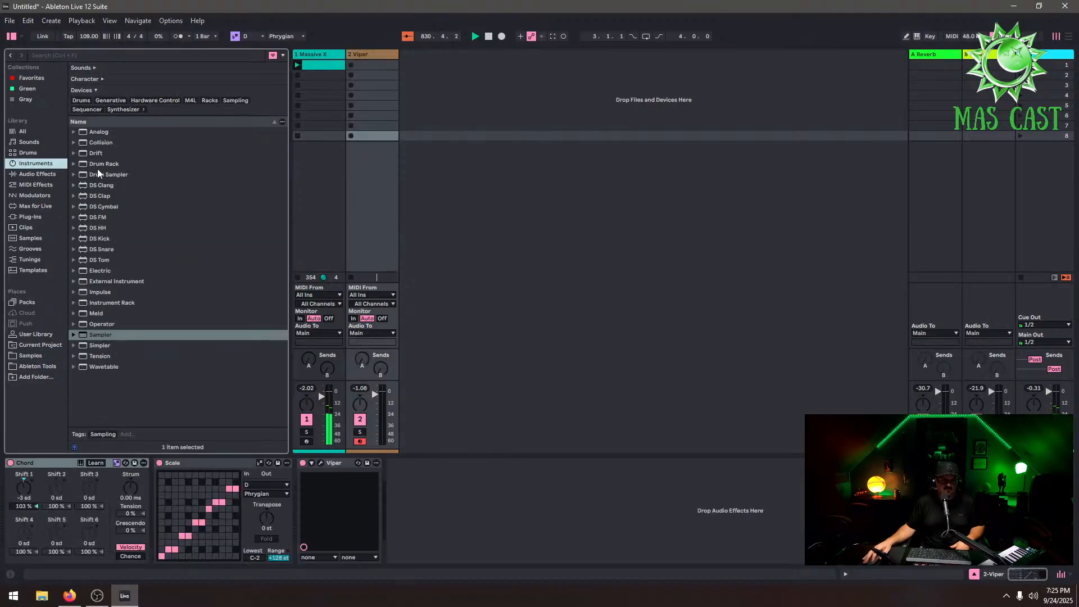
{"action": "left_click_drag", "start_coordinate": [109, 164], "coordinate": [477, 123]}
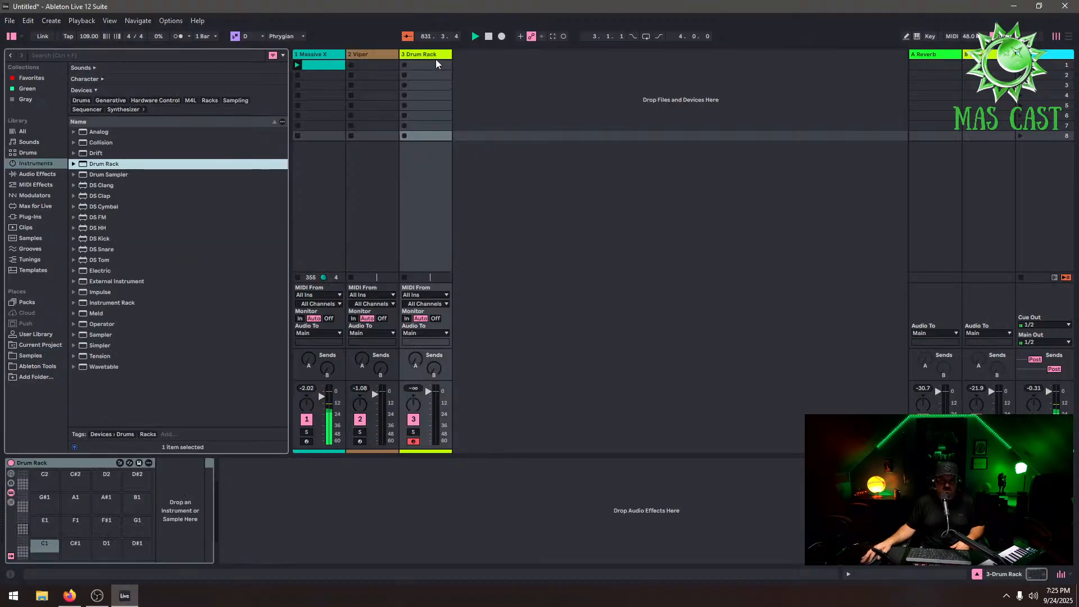
{"action": "left_click", "coordinate": [435, 58]}
{"action": "left_click", "coordinate": [39, 355]}
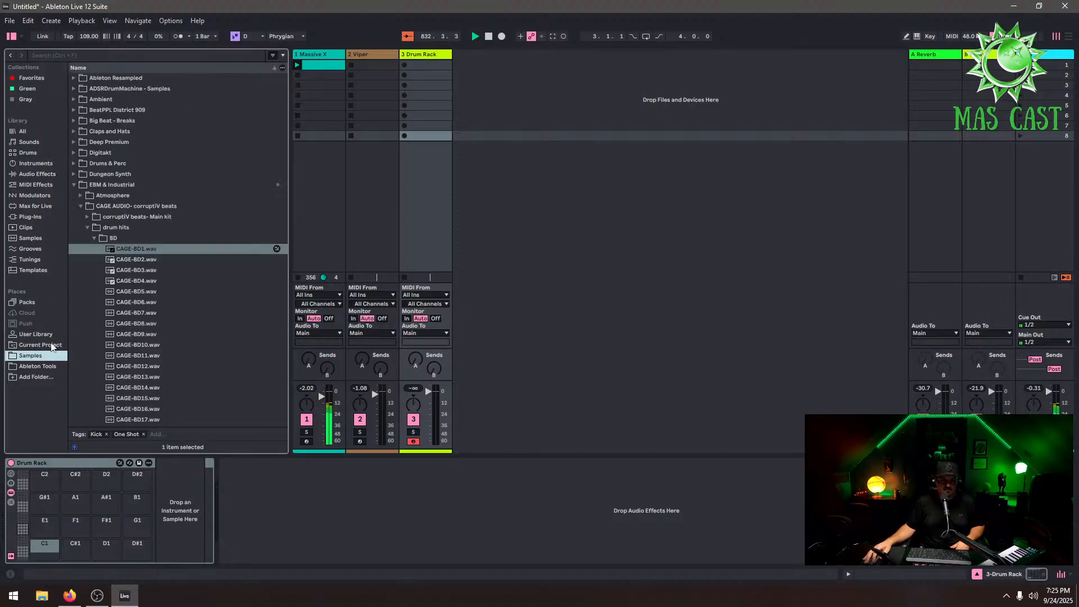
{"action": "left_click_drag", "start_coordinate": [123, 248], "coordinate": [45, 546]}
Create a clip in the Drum Rack's first slot with kicks on beats 1, 2 and 3, and launch it
{"action": "double_click", "coordinate": [421, 68]}
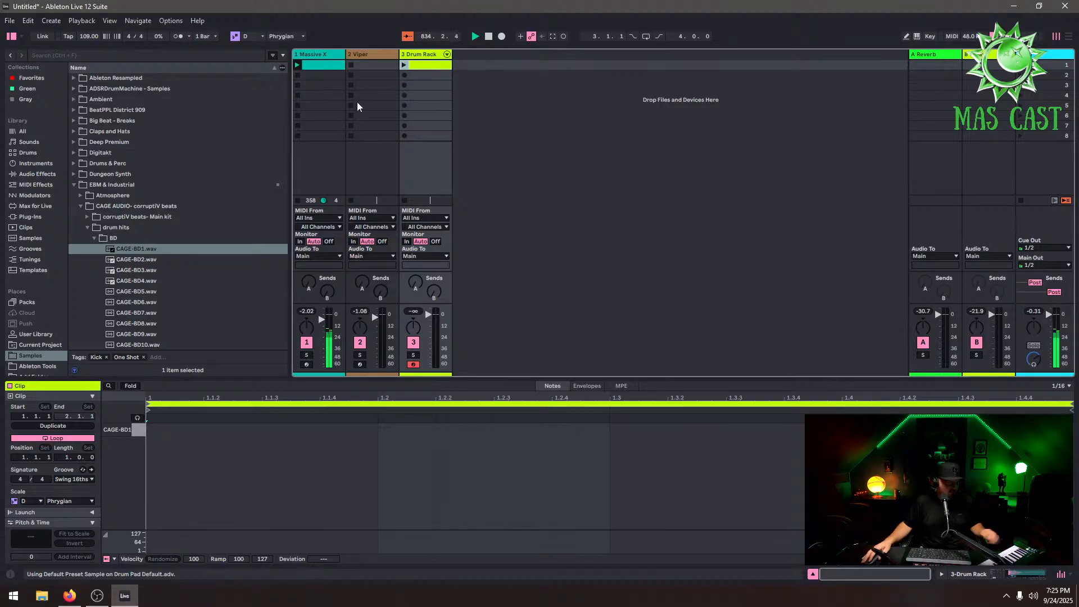
{"action": "double_click", "coordinate": [195, 430]}
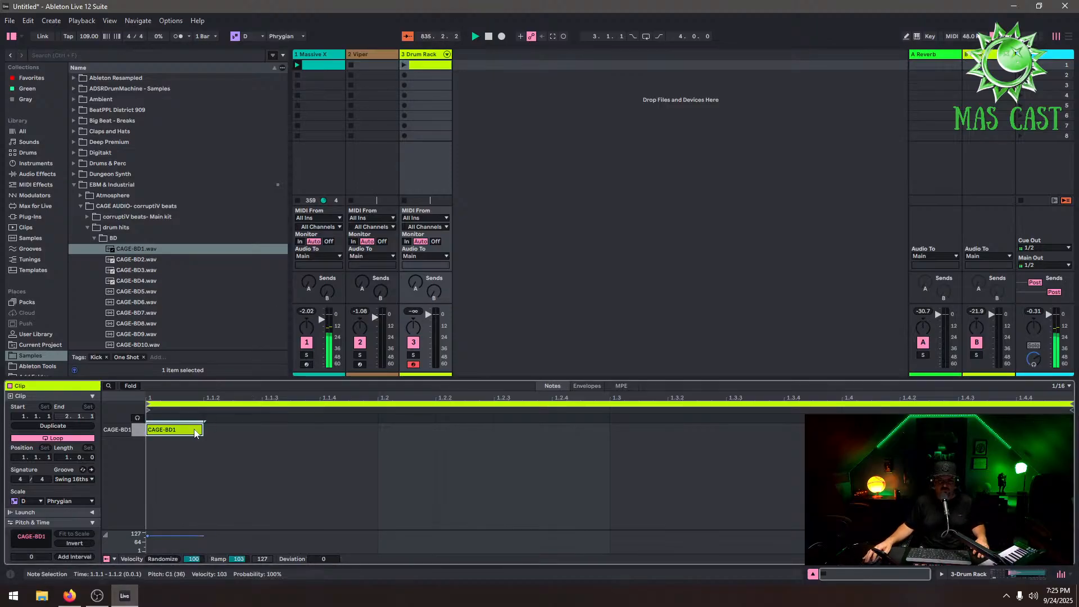
{"action": "double_click", "coordinate": [408, 433]}
{"action": "double_click", "coordinate": [664, 432]}
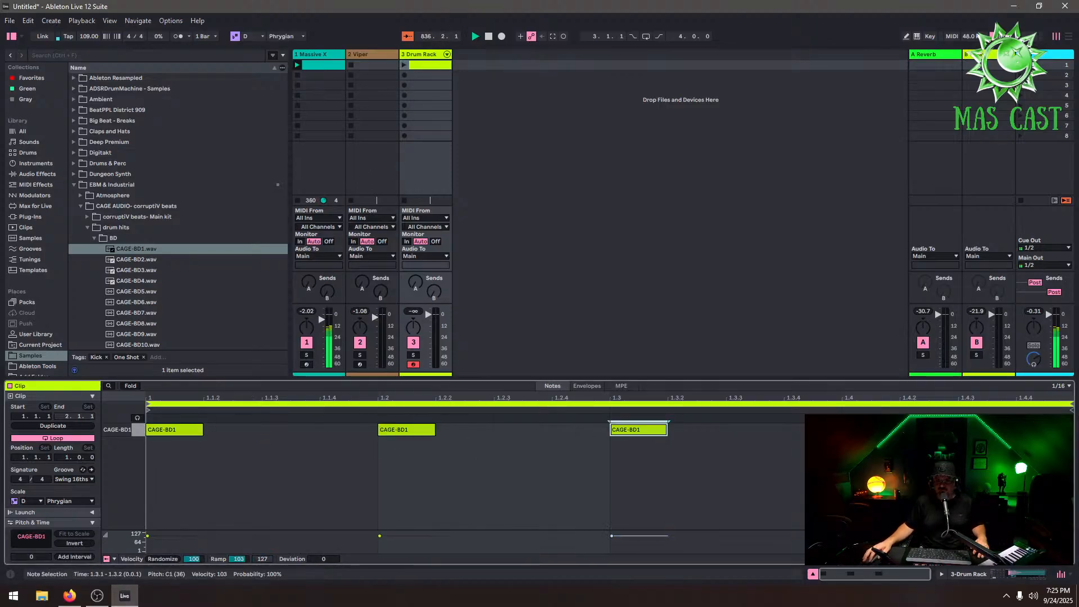
{"action": "left_click", "coordinate": [408, 68]}
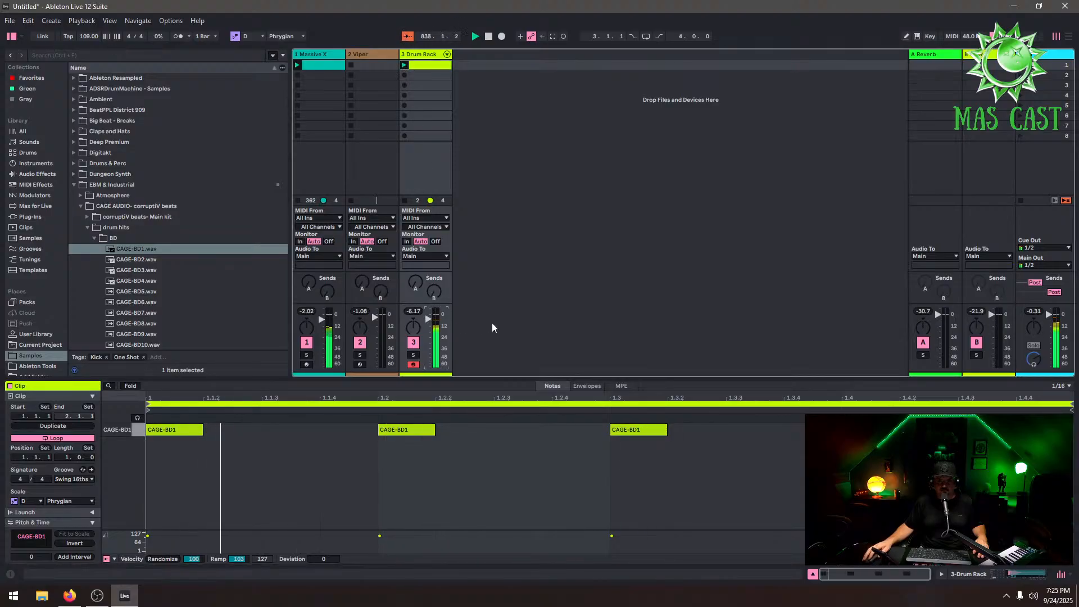
Rework the kick pattern, adding an offbeat kick after beat 2 and lowering beat 2's velocity
{"action": "double_click", "coordinate": [503, 432]}
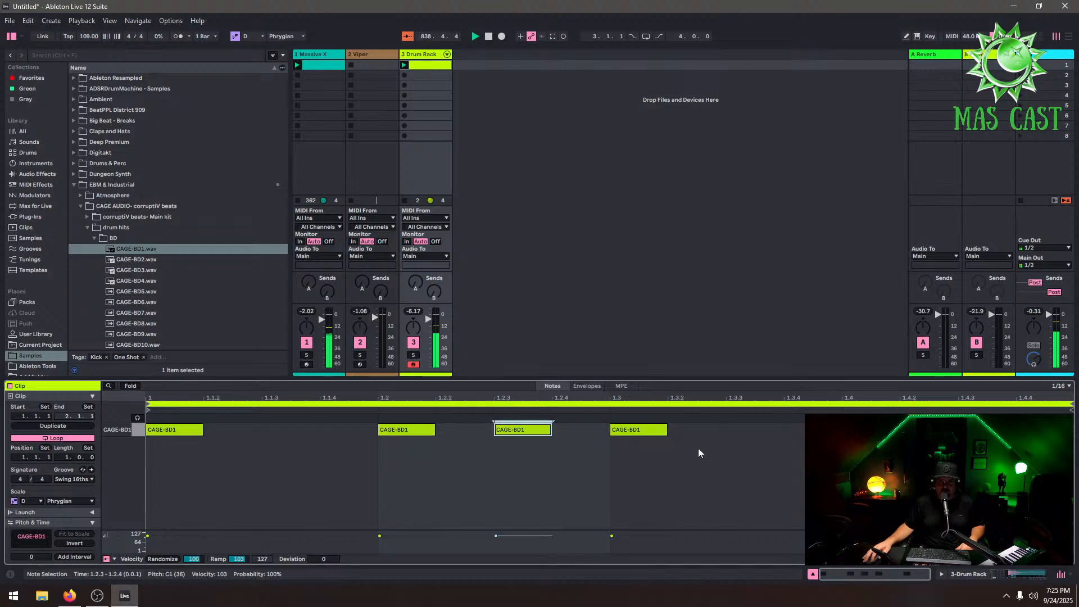
{"action": "double_click", "coordinate": [432, 430]}
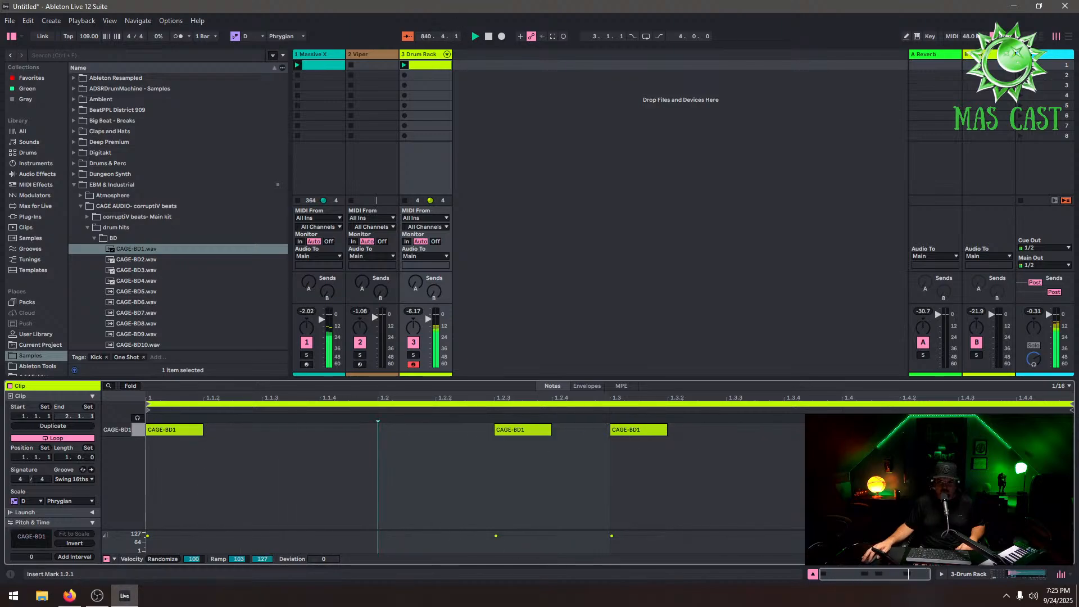
{"action": "double_click", "coordinate": [986, 431]}
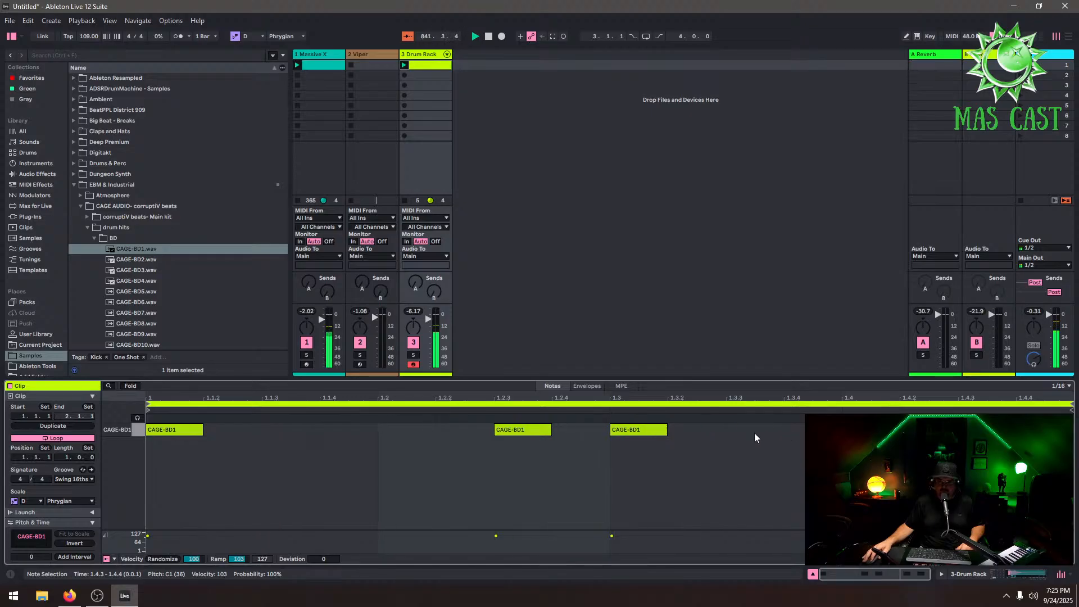
{"action": "double_click", "coordinate": [522, 430]}
{"action": "double_click", "coordinate": [409, 430]}
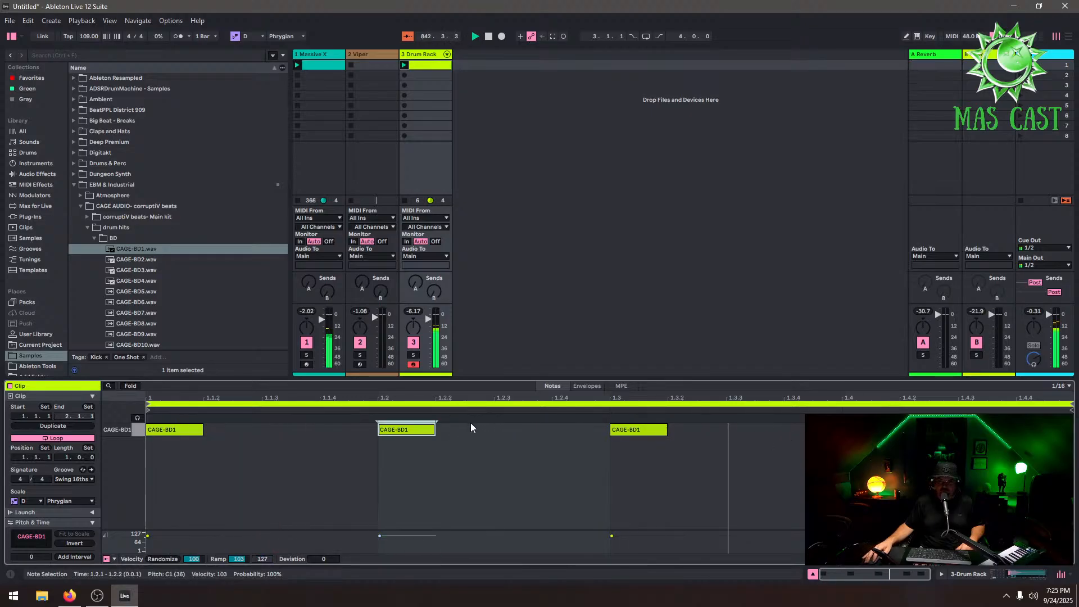
{"action": "double_click", "coordinate": [471, 423]}
{"action": "left_click_drag", "start_coordinate": [406, 534], "coordinate": [412, 539]}
{"action": "left_click", "coordinate": [438, 512]}
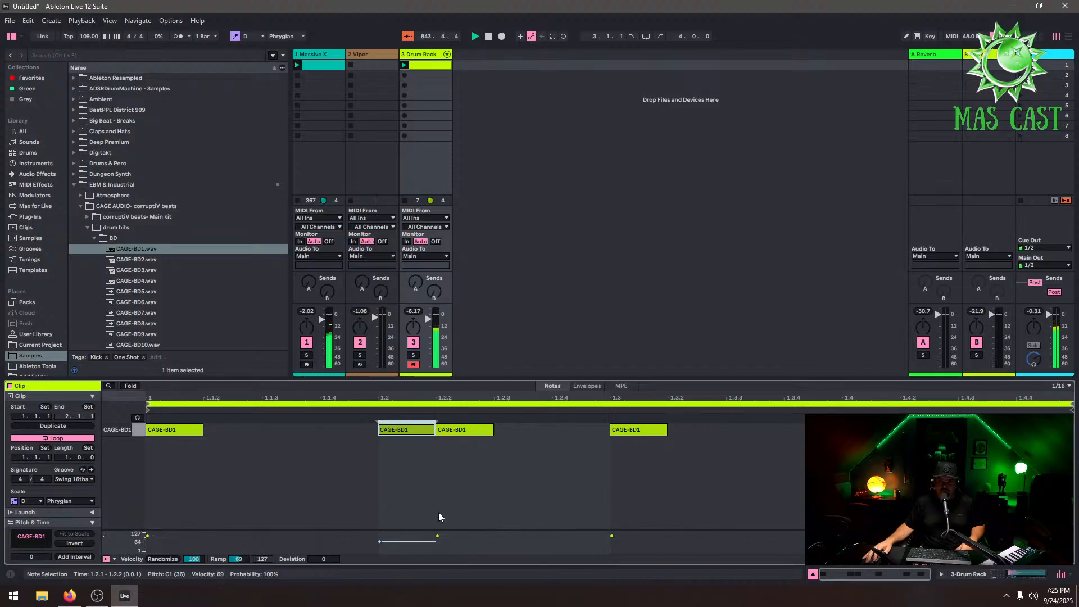
Preview snares in the SN folder and load Carbon kaw-SN onto the Drum Rack's C#1 pad
{"action": "left_click", "coordinate": [432, 57]}
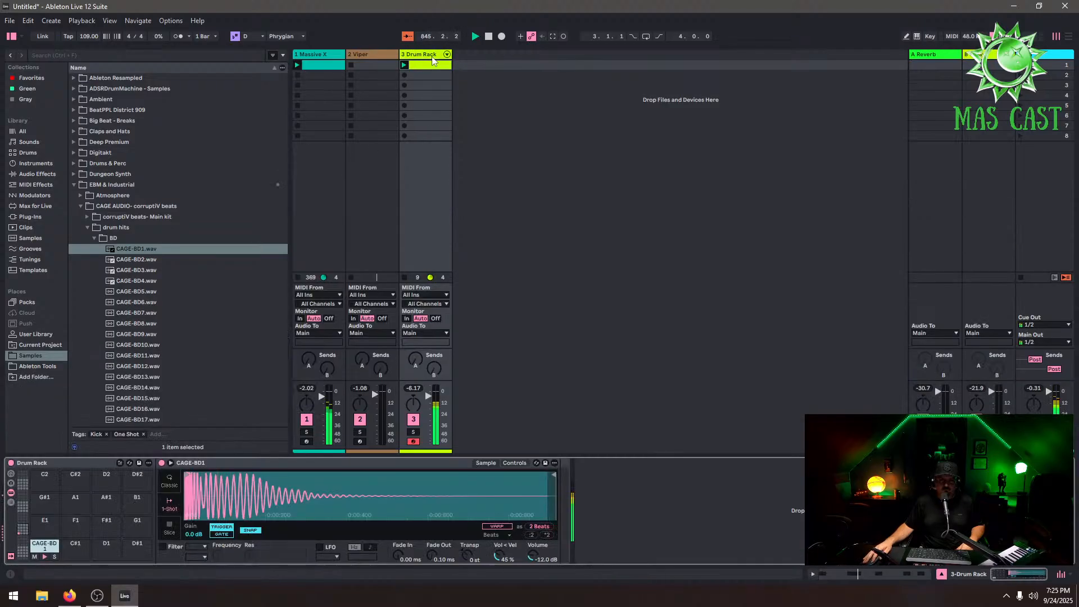
{"action": "left_click", "coordinate": [93, 237]}
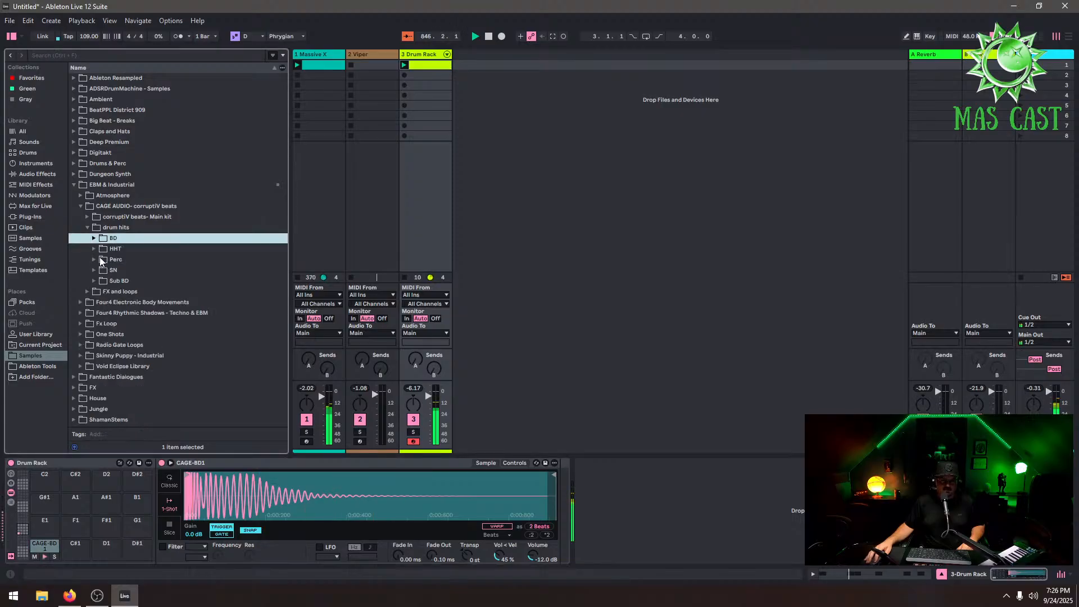
{"action": "left_click", "coordinate": [94, 269]}
{"action": "left_click", "coordinate": [168, 304]}
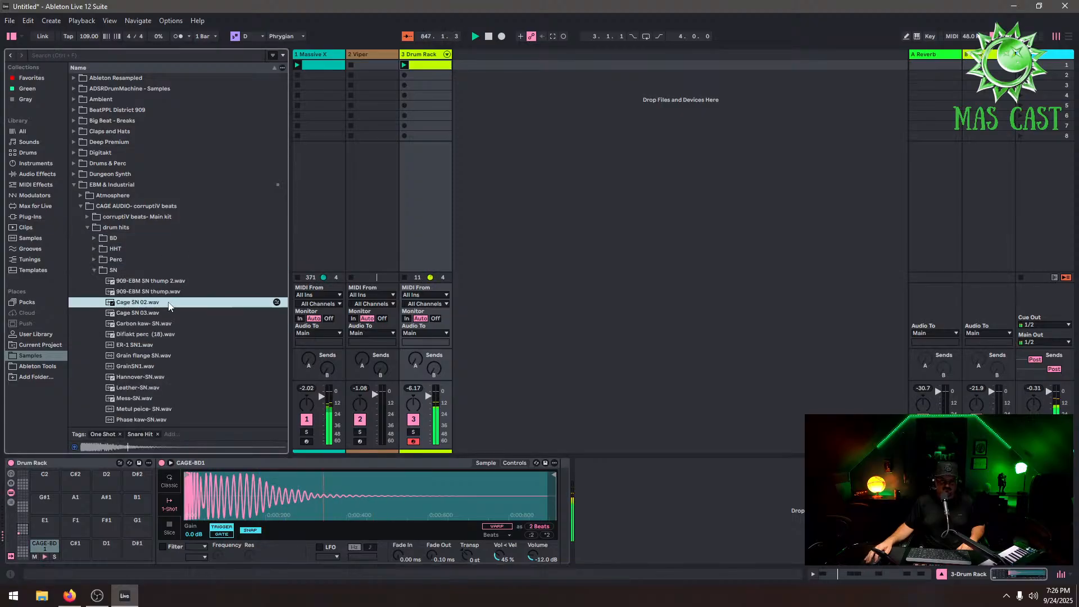
{"action": "left_click", "coordinate": [181, 324]}
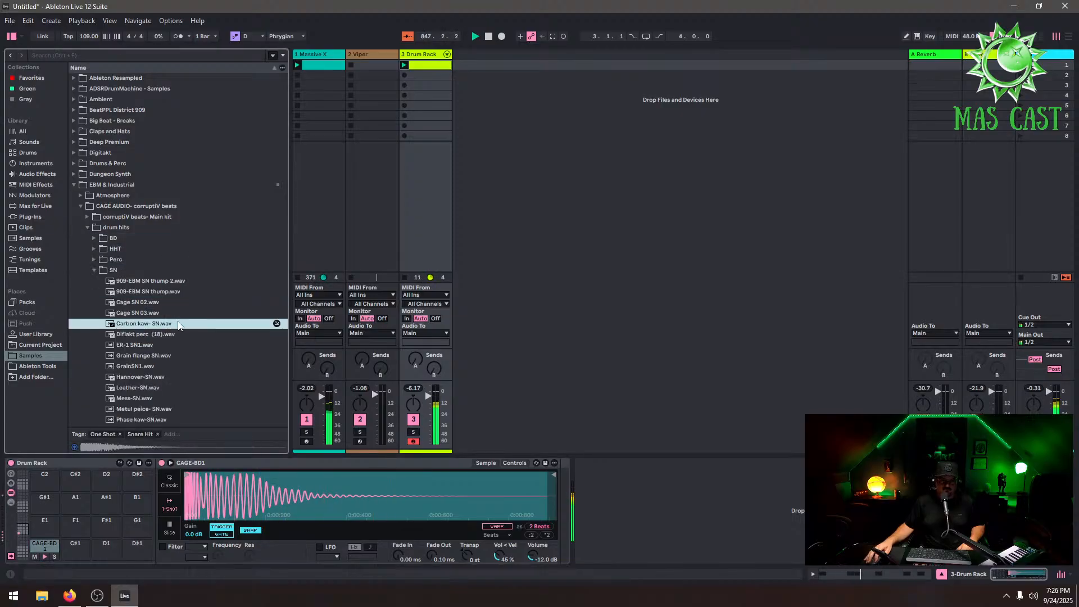
{"action": "left_click", "coordinate": [424, 68]}
{"action": "left_click", "coordinate": [434, 53]}
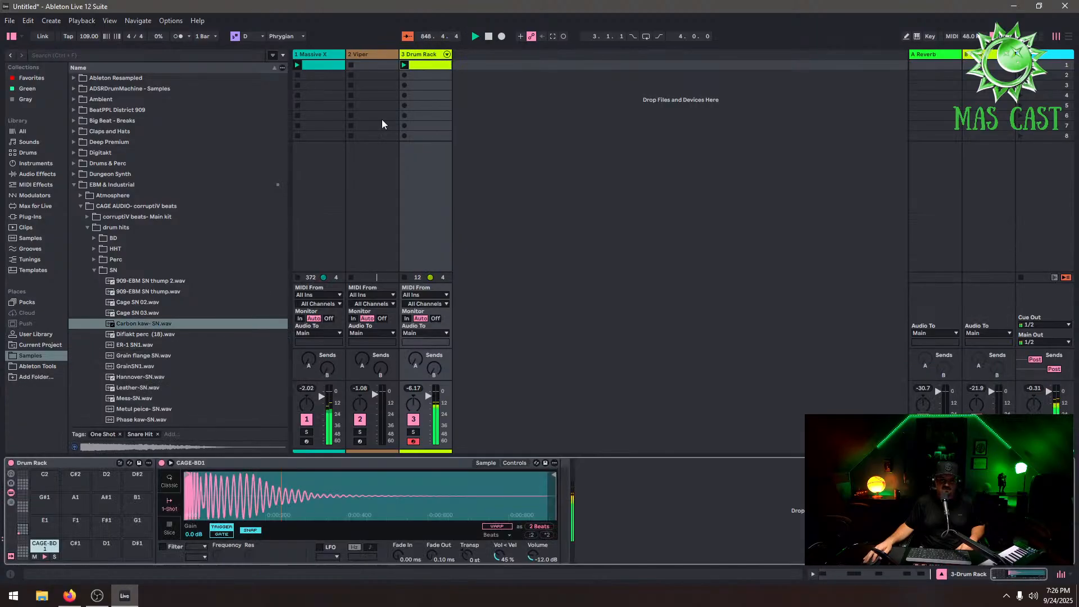
{"action": "left_click_drag", "start_coordinate": [139, 325], "coordinate": [76, 545]}
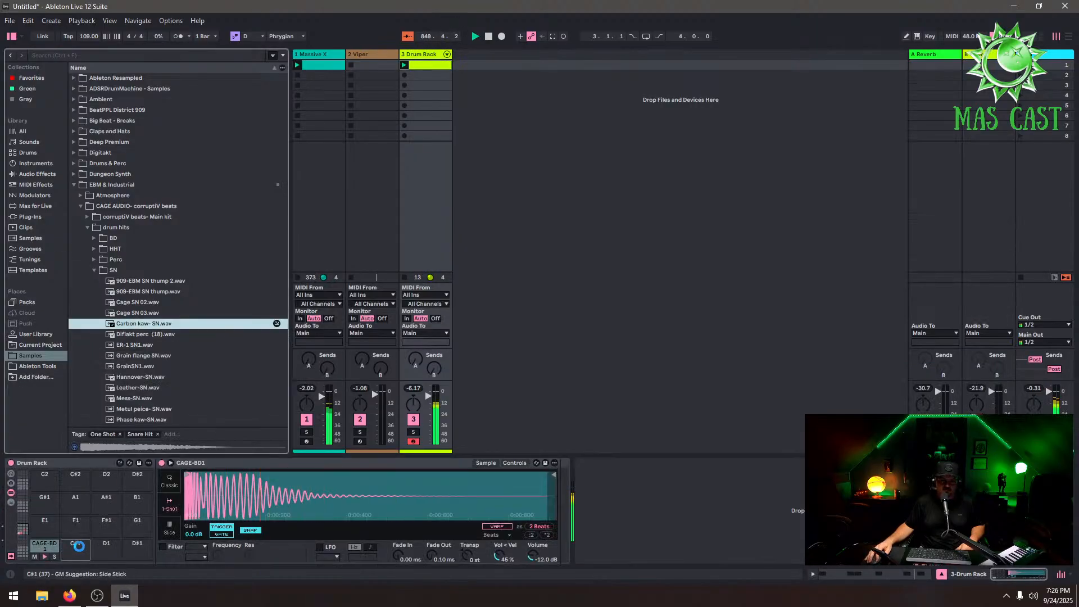
Add a Carbon kaw-SN snare note on beat 2 of the drum clip
{"action": "left_click", "coordinate": [428, 68]}
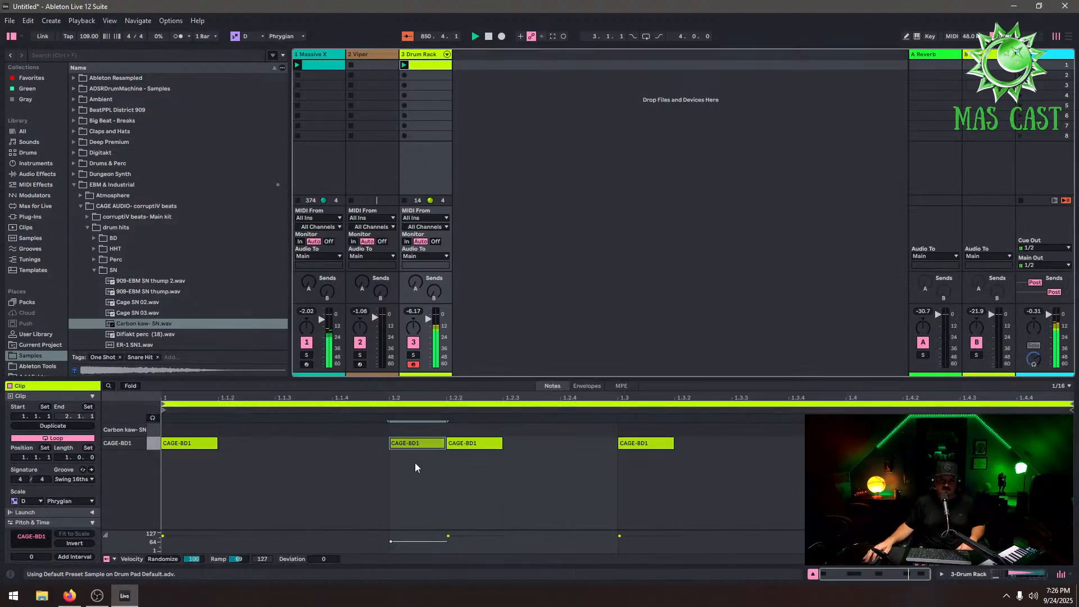
{"action": "double_click", "coordinate": [422, 432]}
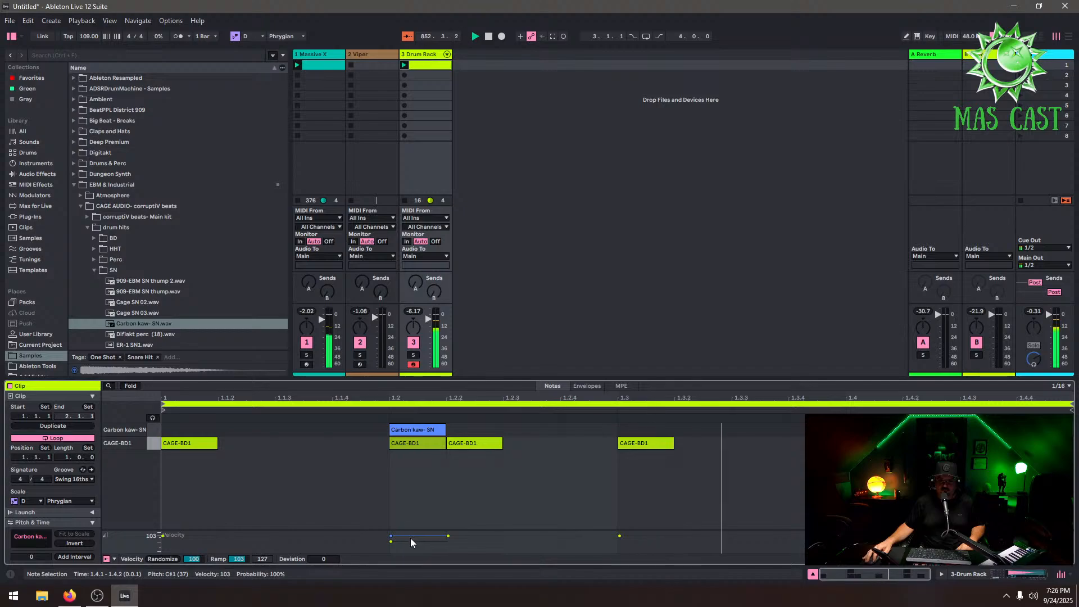
{"action": "left_click_drag", "start_coordinate": [410, 537], "coordinate": [411, 534]}
{"action": "left_click", "coordinate": [429, 56]}
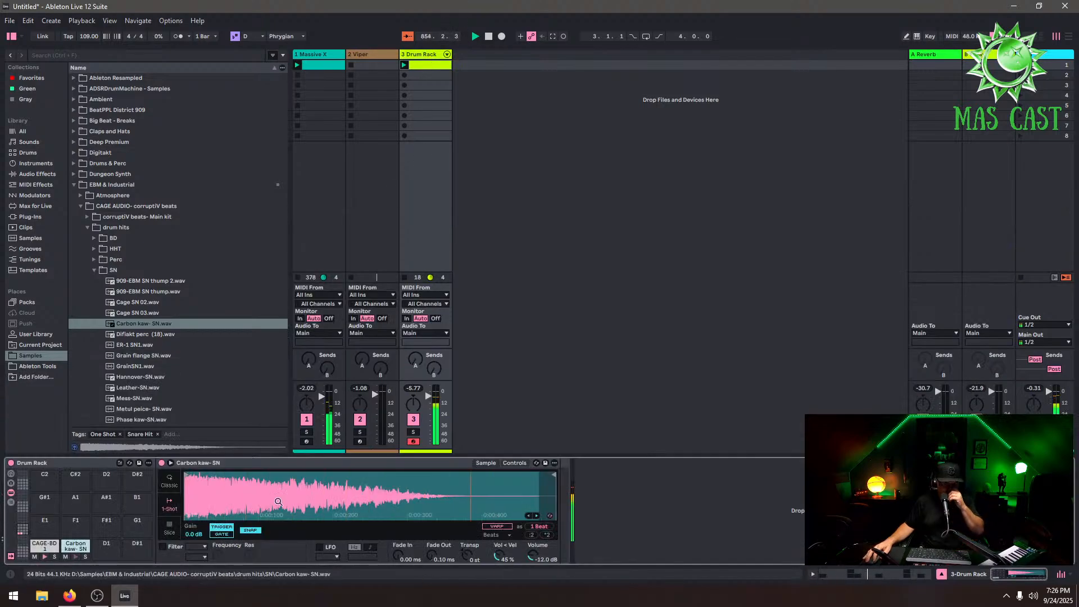
Examine the snare pad's Controls and Sample views and the sample options
{"action": "left_click", "coordinate": [515, 463]}
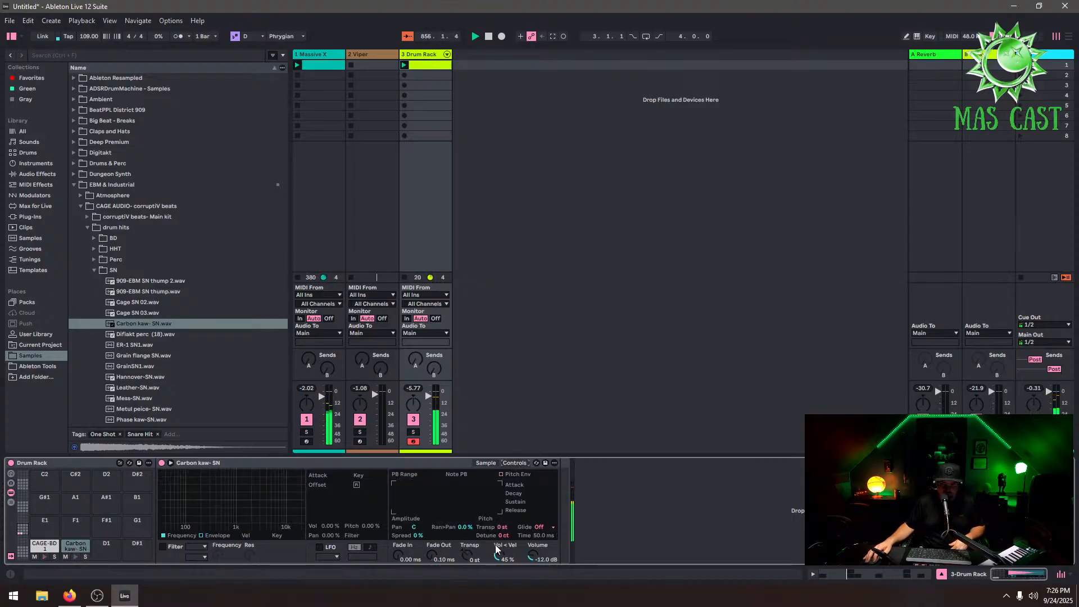
{"action": "left_click", "coordinate": [485, 462]}
{"action": "right_click", "coordinate": [475, 488]}
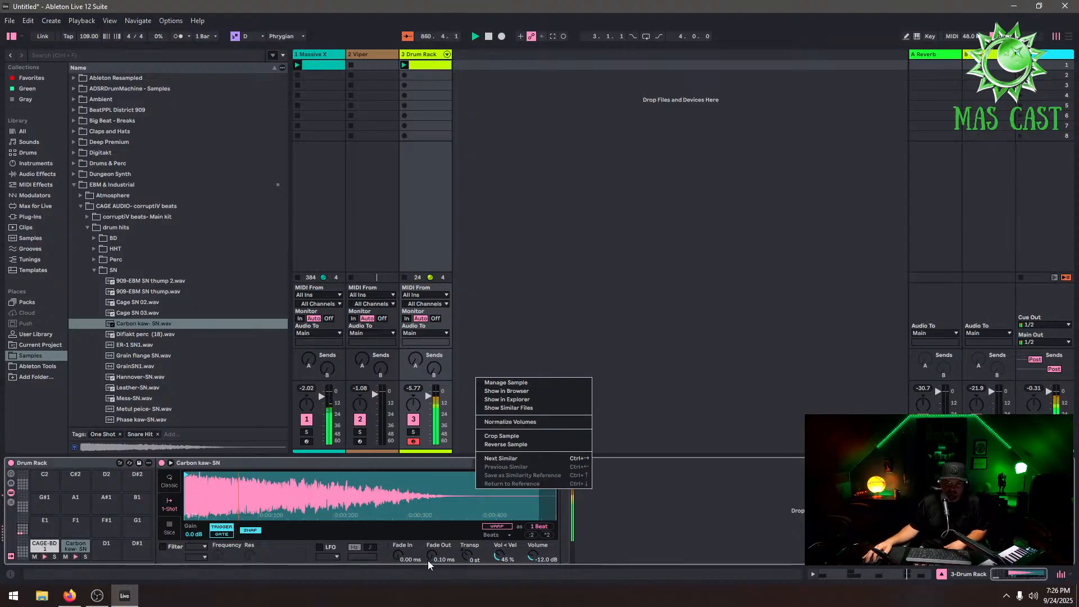
{"action": "left_click", "coordinate": [462, 555]}
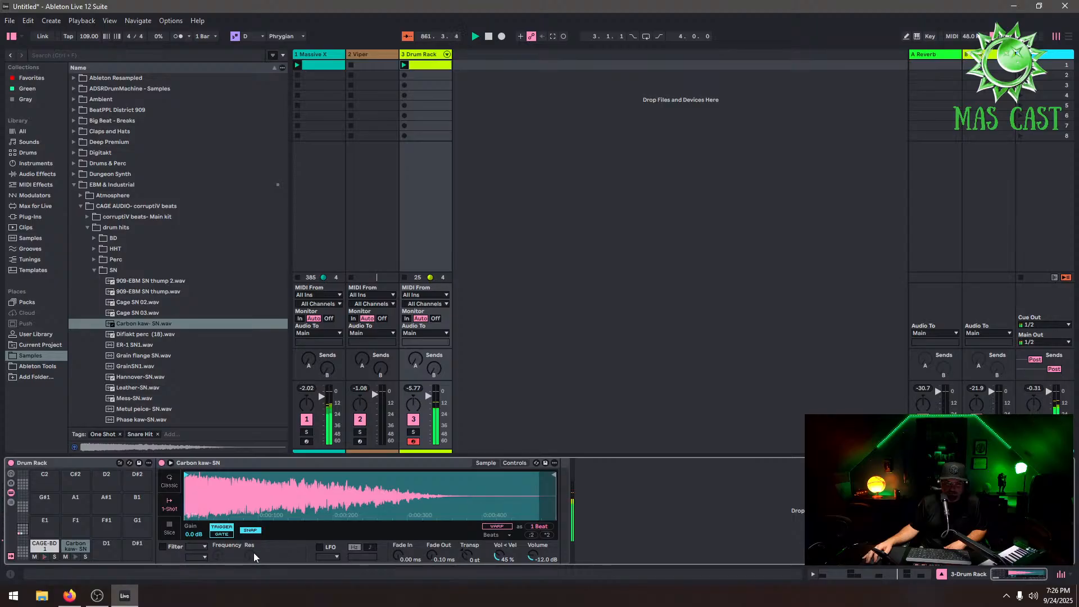
{"action": "left_click", "coordinate": [220, 535]}
{"action": "left_click", "coordinate": [249, 531]}
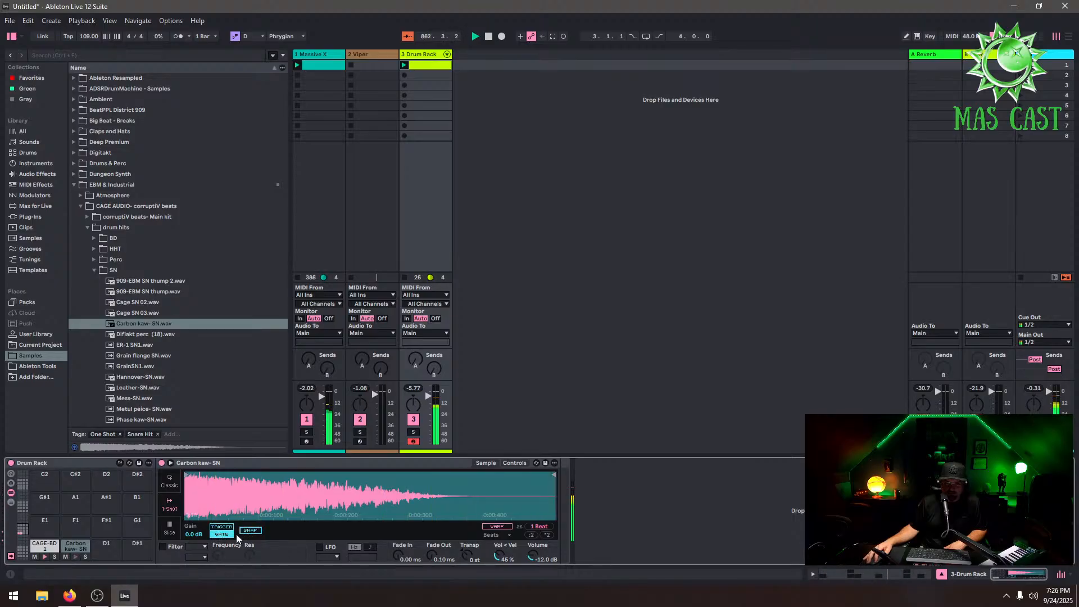
{"action": "left_click", "coordinate": [228, 530]}
{"action": "right_click", "coordinate": [277, 498]}
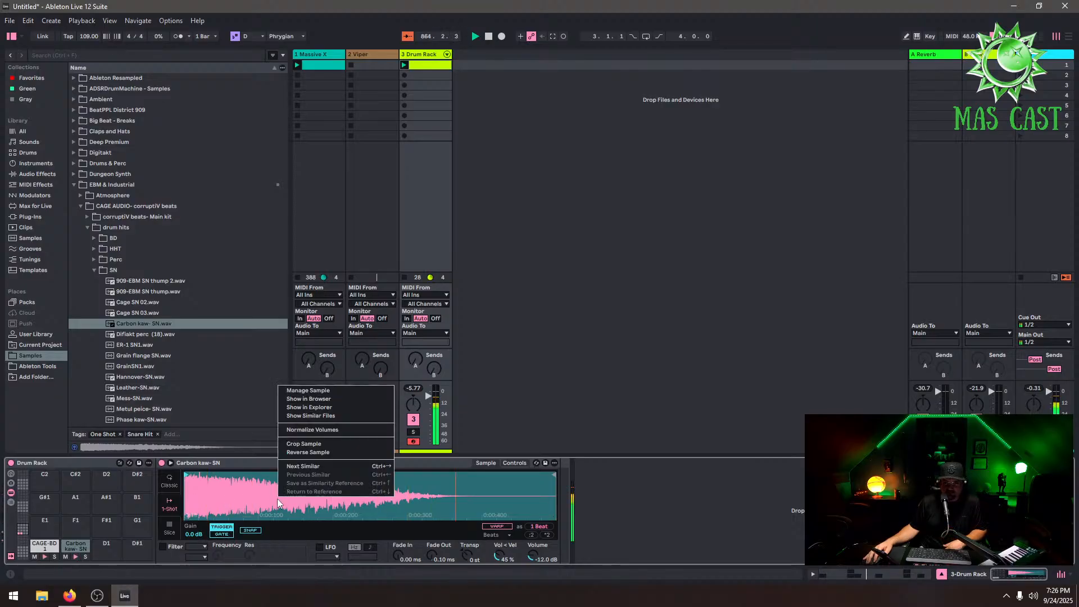
{"action": "left_click", "coordinate": [250, 506]}
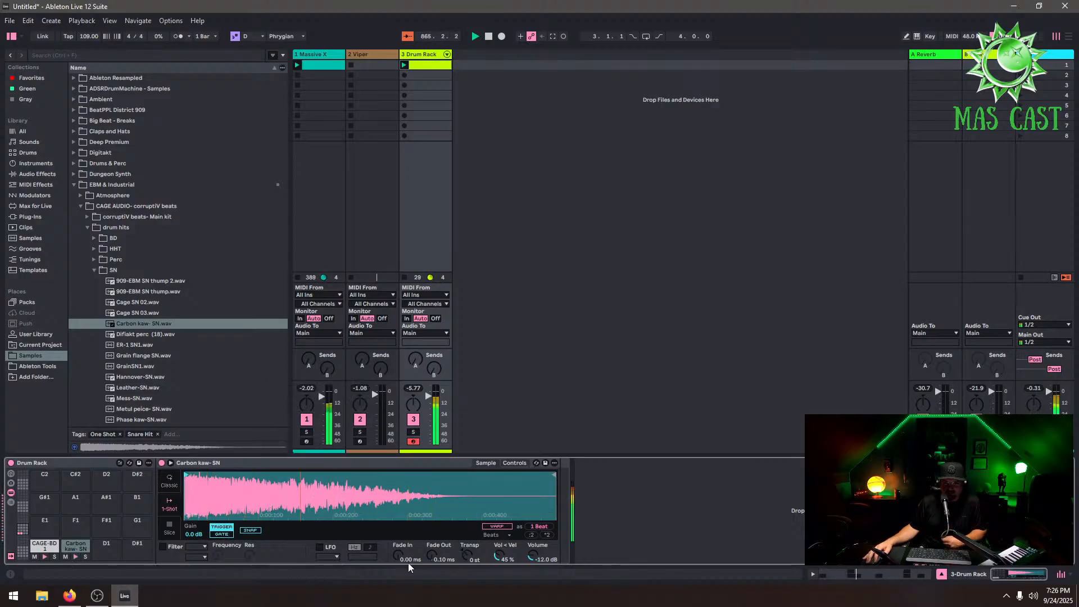
Enable the pitch envelope on the snare pad's sample controls
{"action": "left_click", "coordinate": [515, 463]}
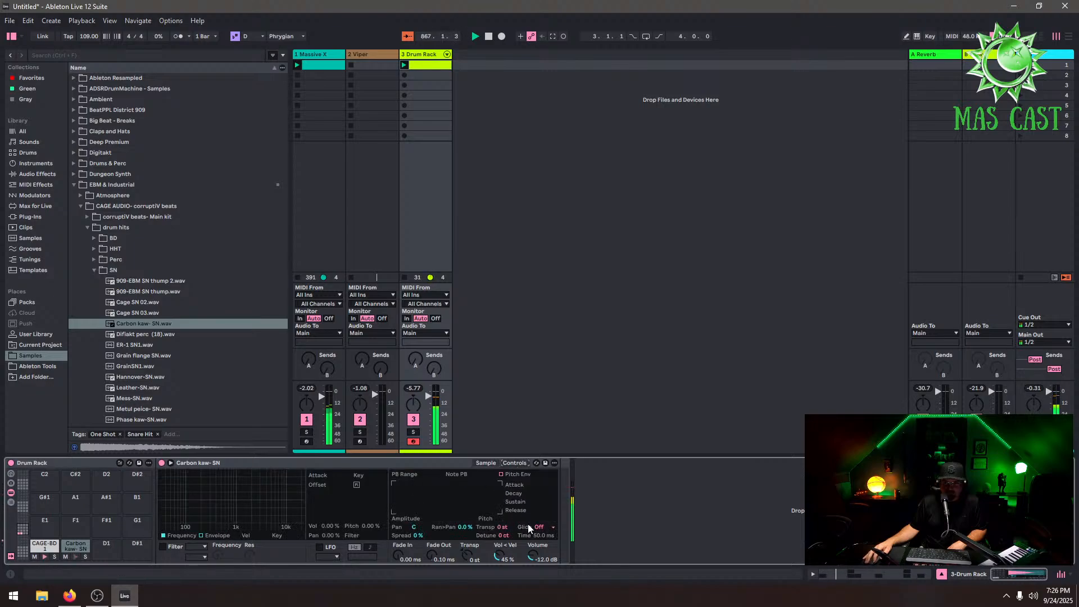
{"action": "left_click", "coordinate": [501, 474]}
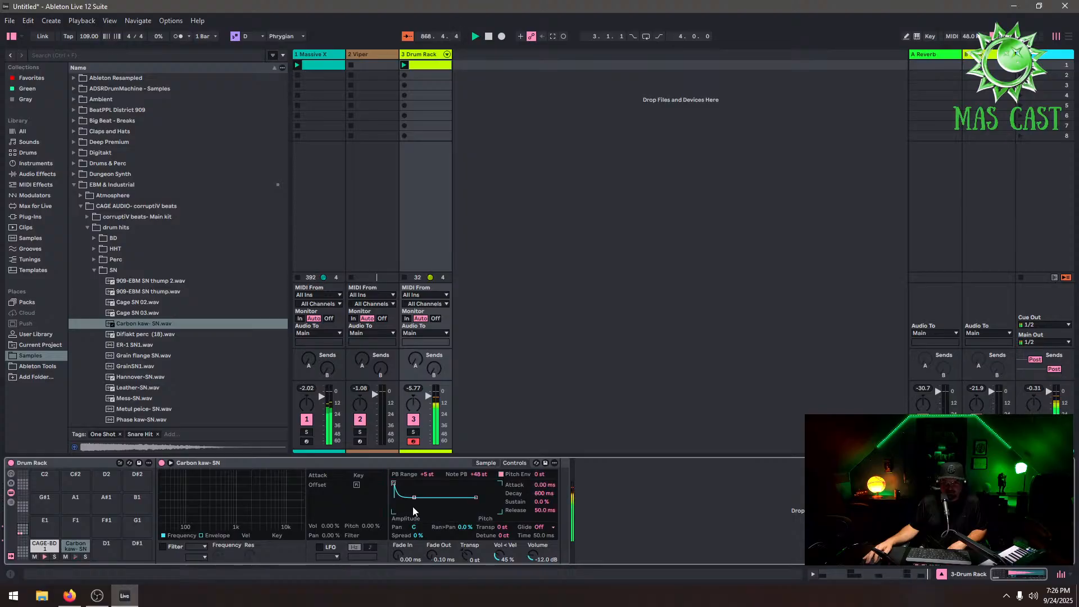
Shape the snare pad's pitch envelope, raising its sustain to 20%
{"action": "mouse_move", "coordinate": [416, 500]}
{"action": "left_mouse_down"}
{"action": "mouse_move", "coordinate": [429, 483]}
{"action": "mouse_move", "coordinate": [428, 494]}
{"action": "left_mouse_up"}
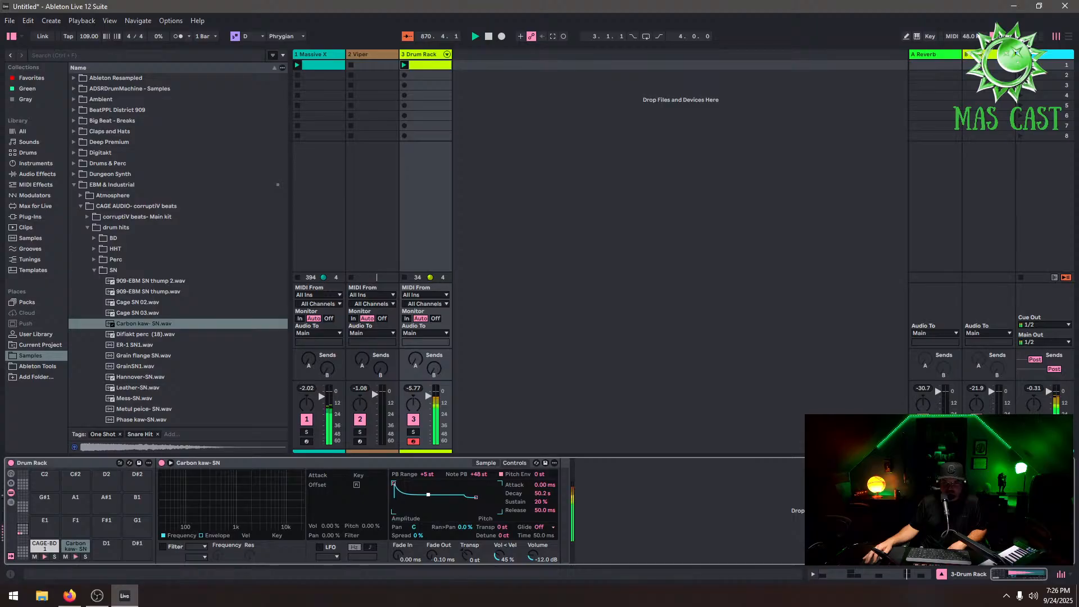
{"action": "left_click", "coordinate": [428, 55]}
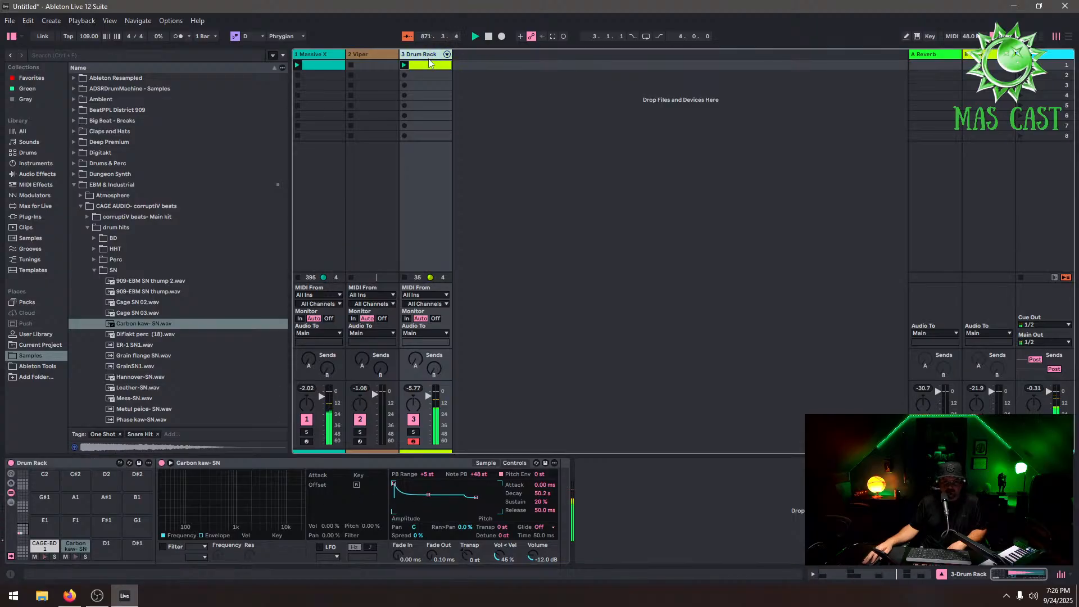
Replace the C#1 pad's sample with Hannover-SN and switch its playback mode to Classic
{"action": "left_click_drag", "start_coordinate": [143, 376], "coordinate": [75, 546]}
{"action": "scroll", "coordinate": [177, 393], "scroll_direction": "down", "scroll_amount": 2}
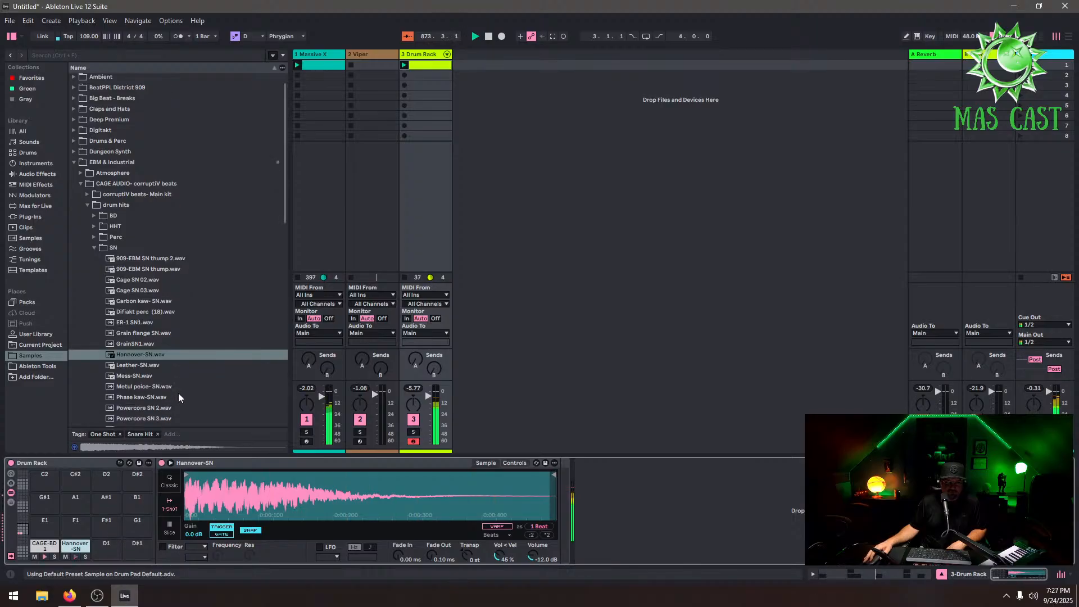
{"action": "right_click", "coordinate": [314, 497]}
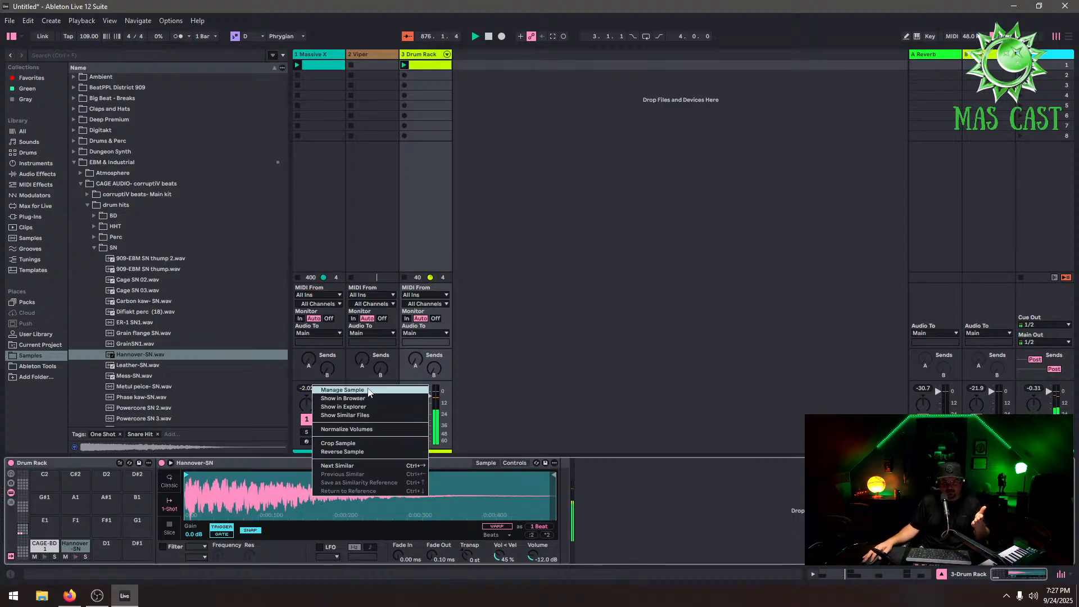
{"action": "left_click", "coordinate": [225, 487]}
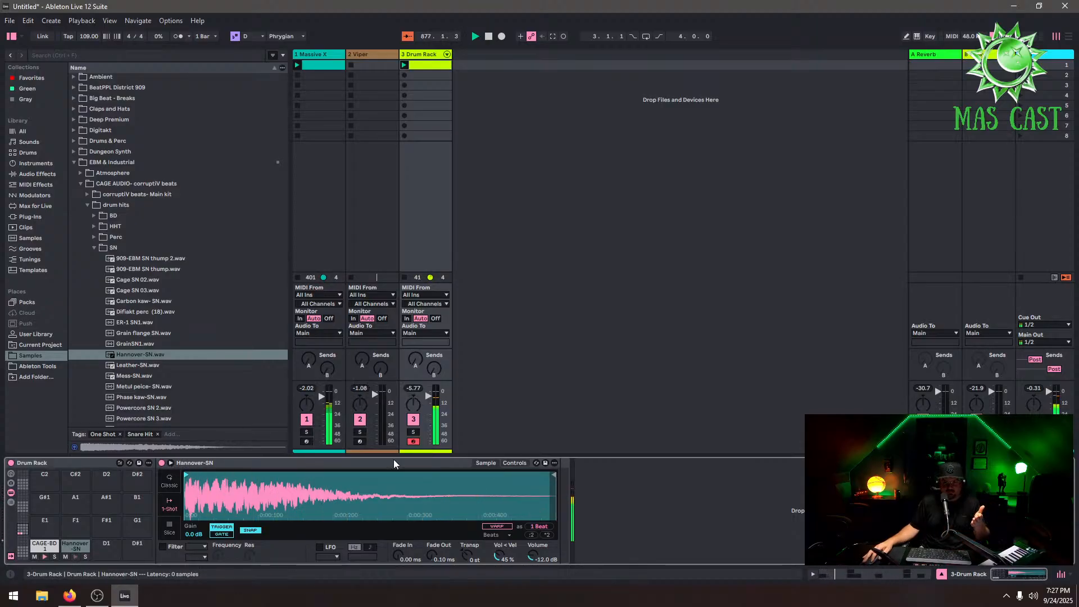
{"action": "left_click", "coordinate": [169, 491]}
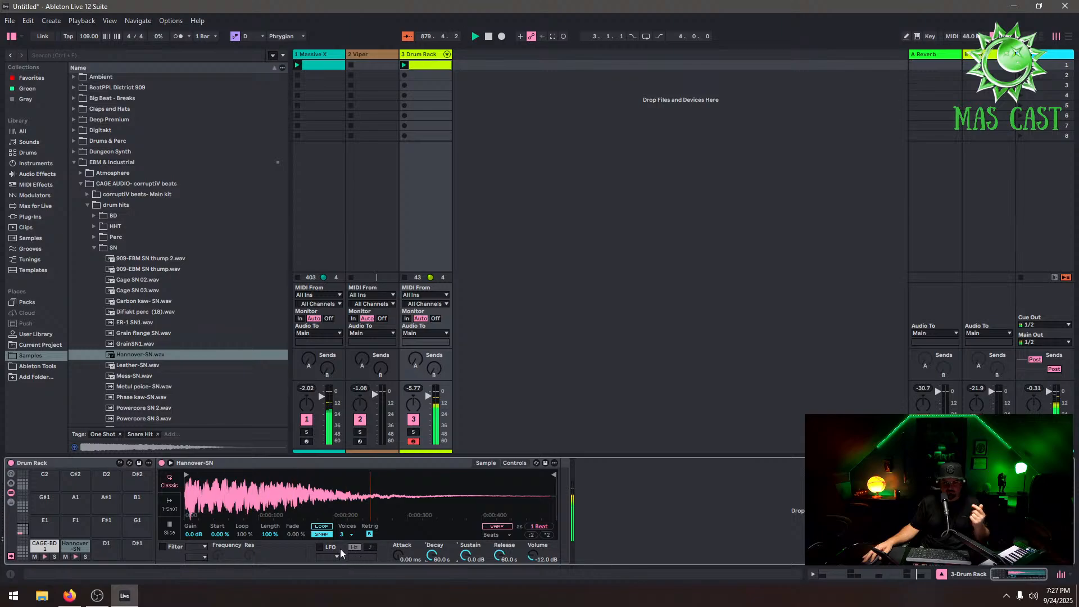
Lengthen the snare note in the drum clip so it ends at beat 3
{"action": "left_click", "coordinate": [424, 67]}
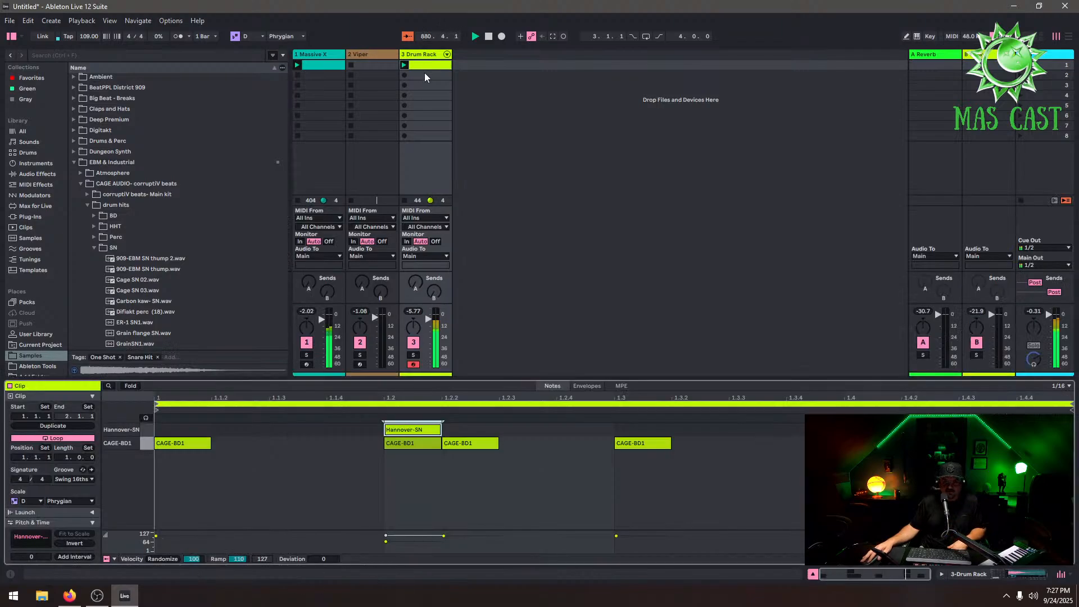
{"action": "left_click_drag", "start_coordinate": [442, 430], "coordinate": [557, 429]}
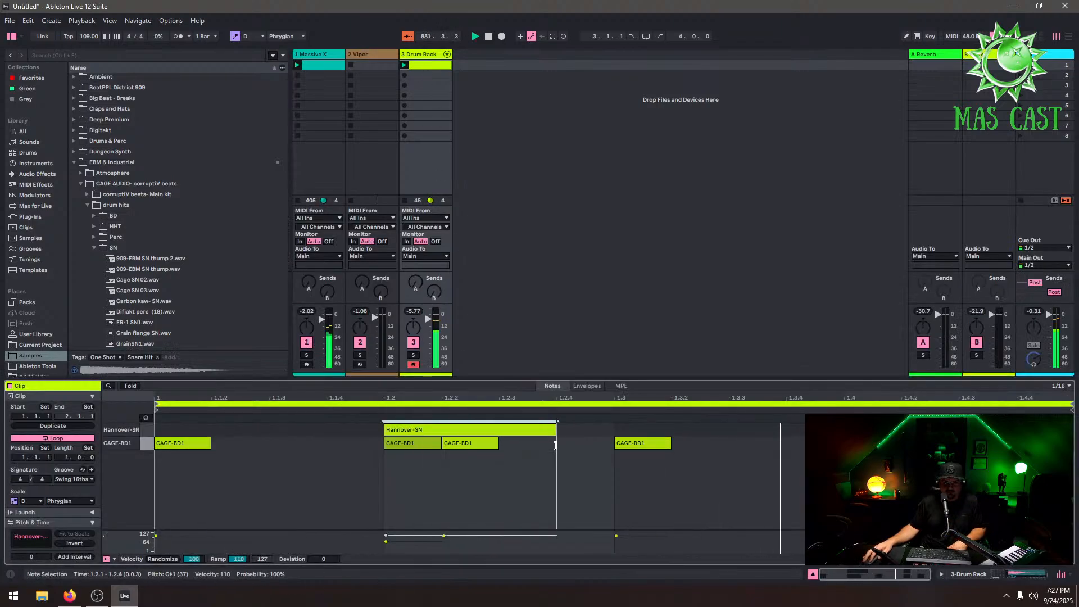
{"action": "left_click_drag", "start_coordinate": [901, 429], "coordinate": [1073, 429]}
{"action": "left_click_drag", "start_coordinate": [554, 429], "coordinate": [614, 429]}
{"action": "double_click", "coordinate": [423, 55]}
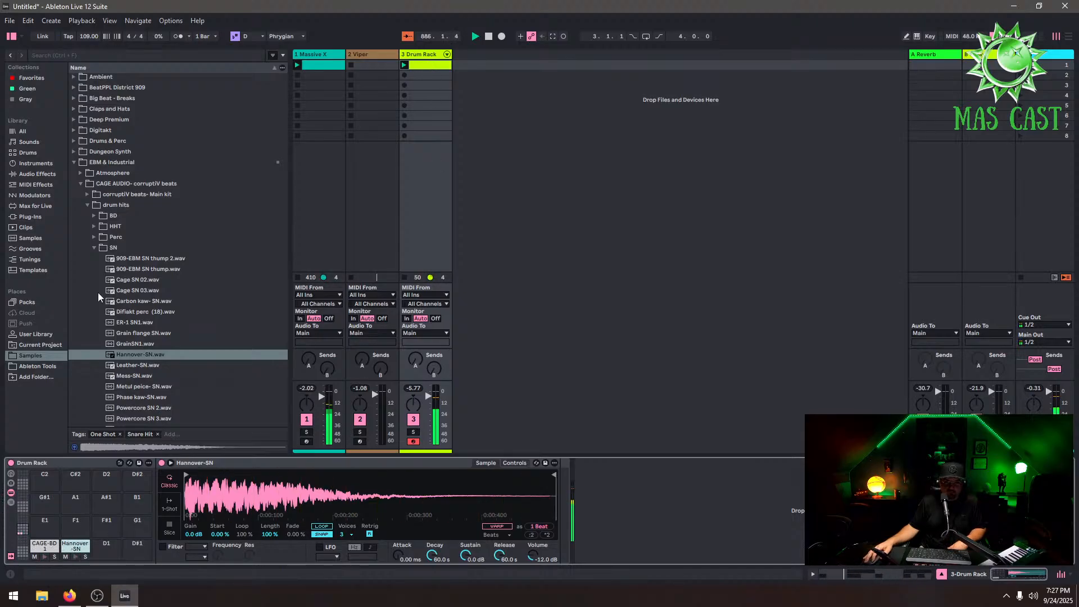
Add the ValhallaRoom plug-in from Valhalla DSP after the snare pad's sample
{"action": "left_click", "coordinate": [29, 217]}
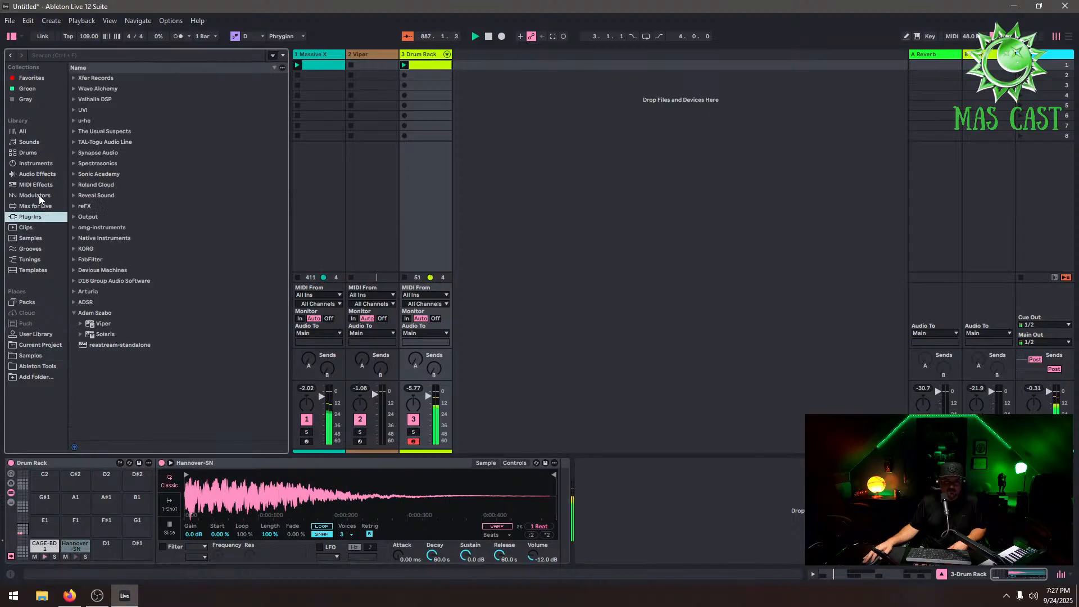
{"action": "left_click", "coordinate": [75, 101]}
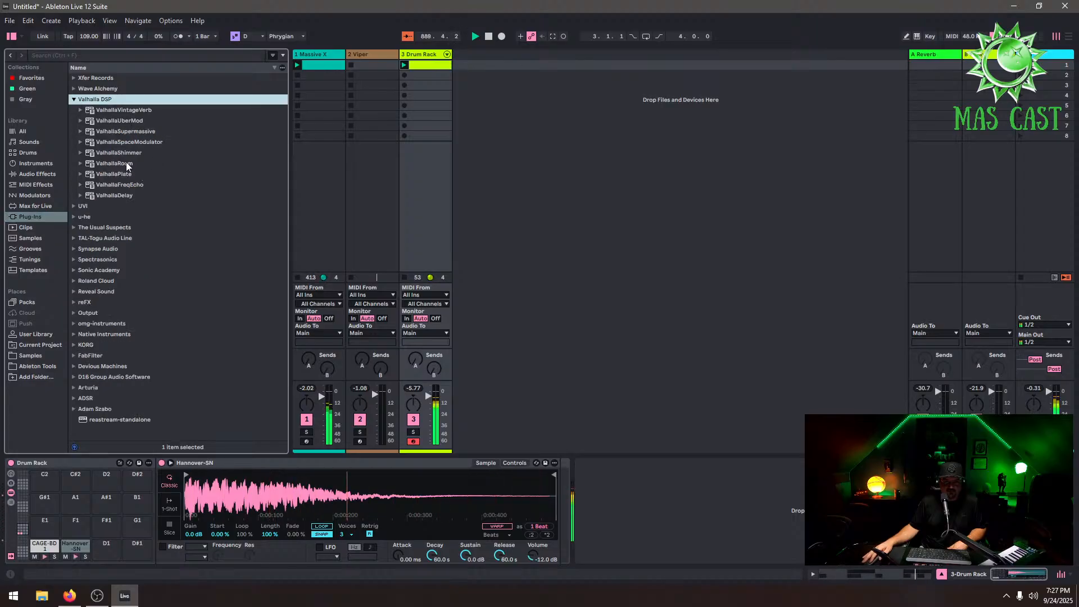
{"action": "left_click_drag", "start_coordinate": [126, 163], "coordinate": [667, 515]}
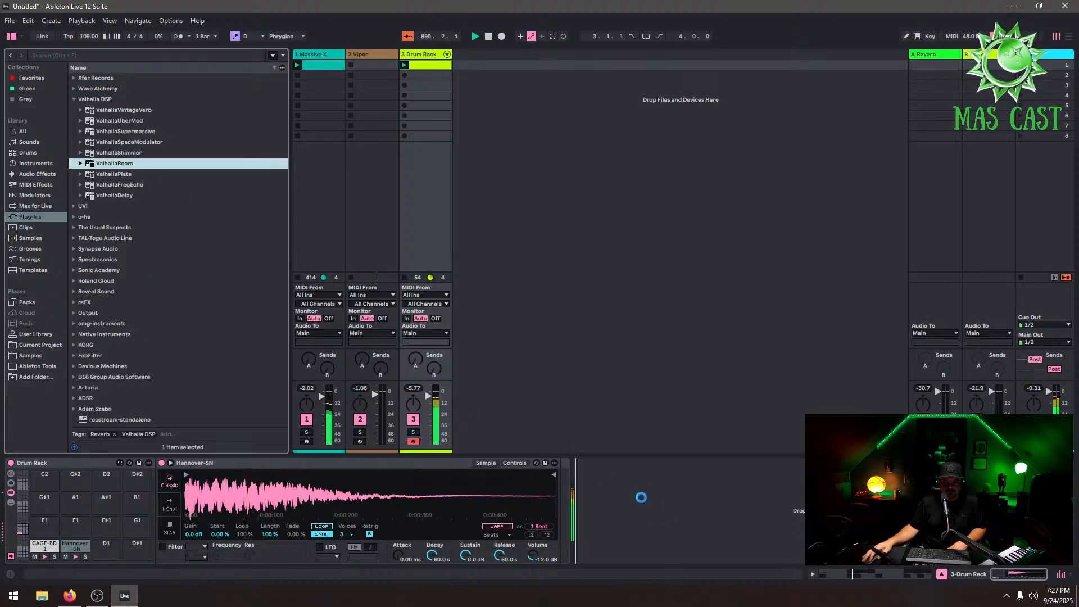
{"action": "left_click_drag", "start_coordinate": [619, 464], "coordinate": [558, 473]}
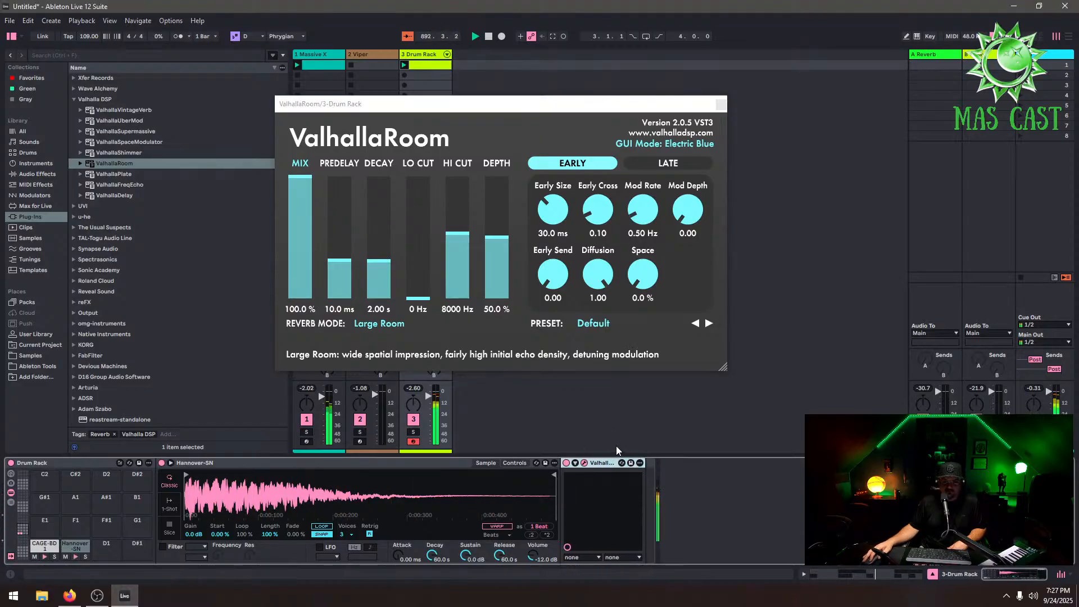
Try the Large Chamber reverb mode, then load the Dense Room preset DR-Fat Short Snare
{"action": "left_click", "coordinate": [378, 324]}
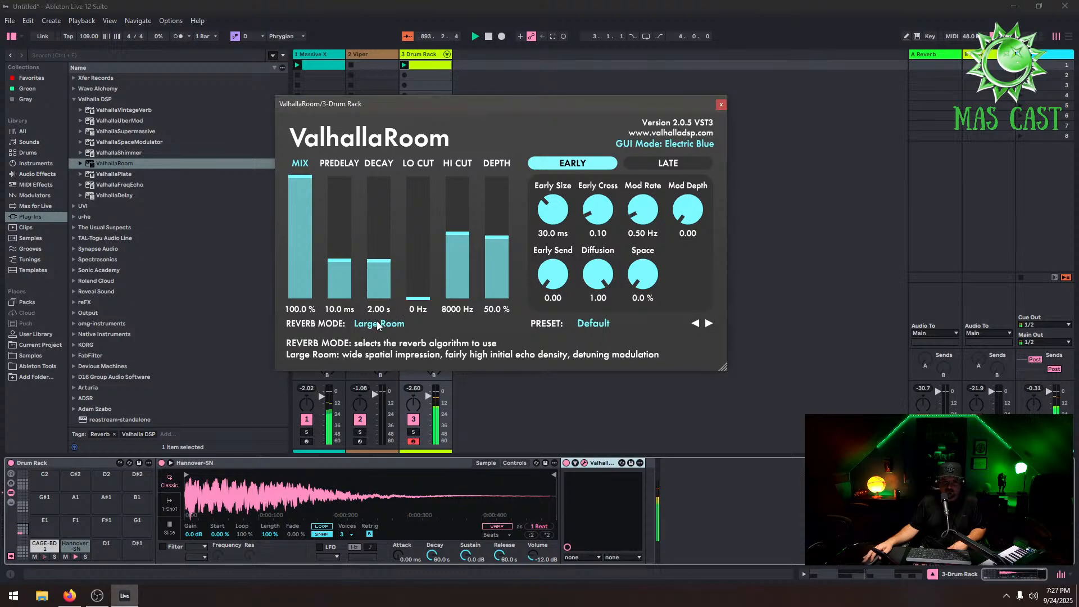
{"action": "left_click", "coordinate": [405, 378]}
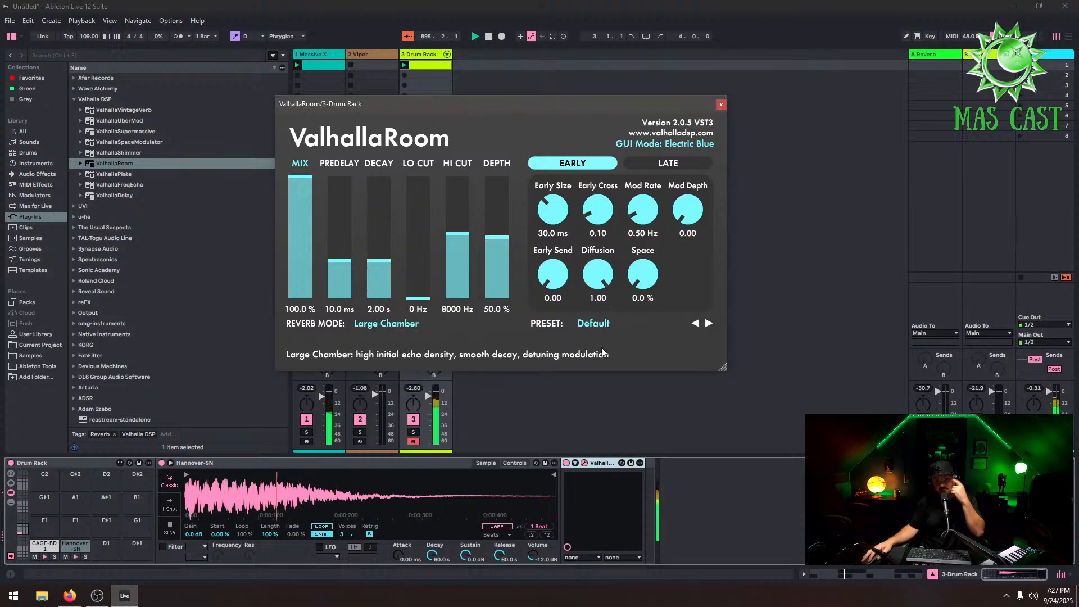
{"action": "left_click", "coordinate": [652, 325]}
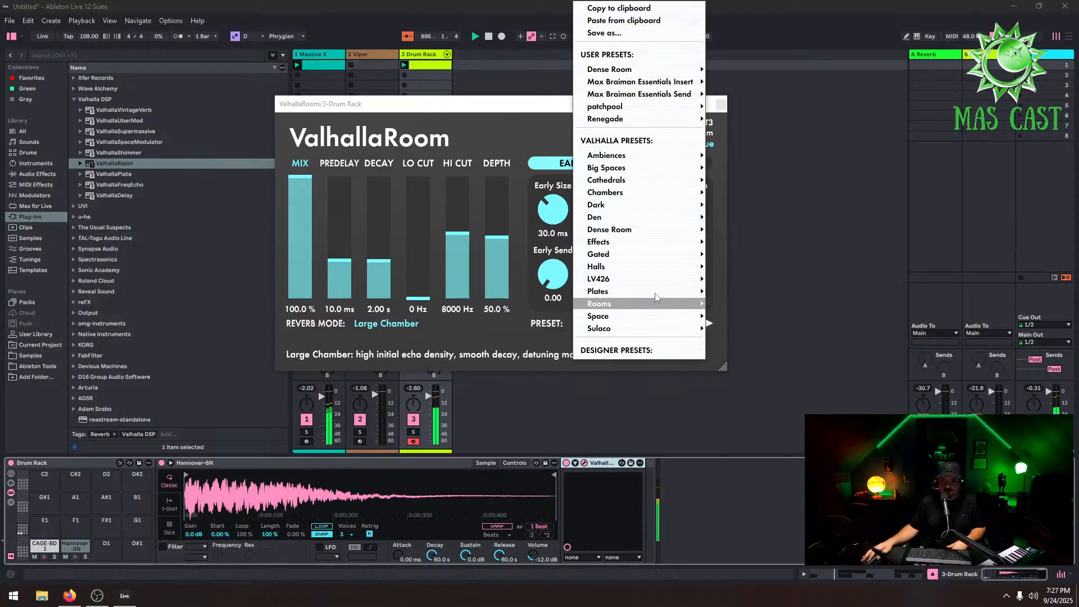
{"action": "mouse_move", "coordinate": [643, 210]}
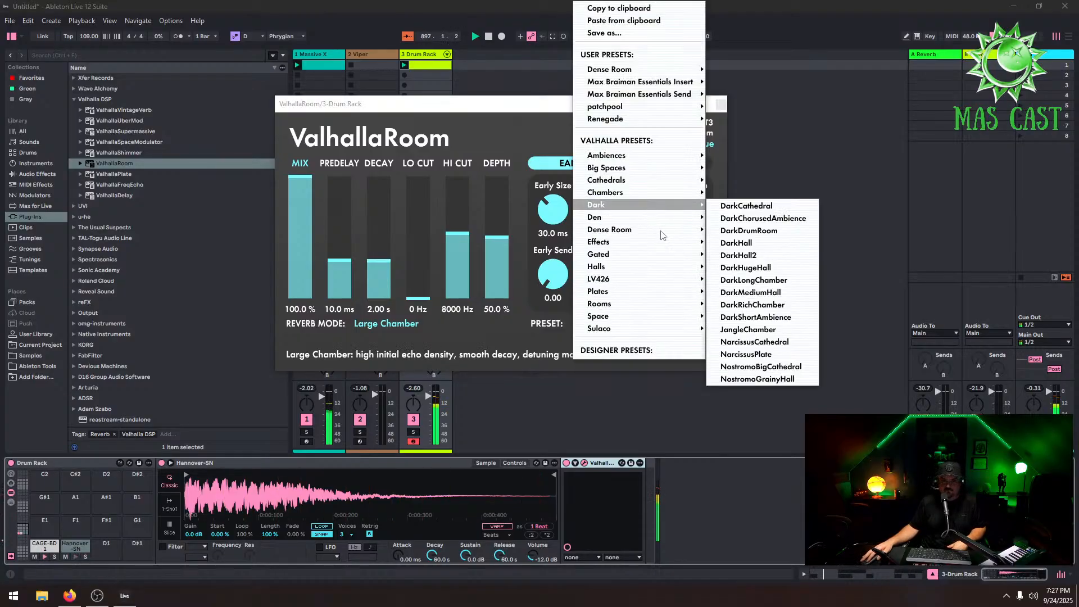
{"action": "mouse_move", "coordinate": [662, 230]}
{"action": "left_click", "coordinate": [747, 271]}
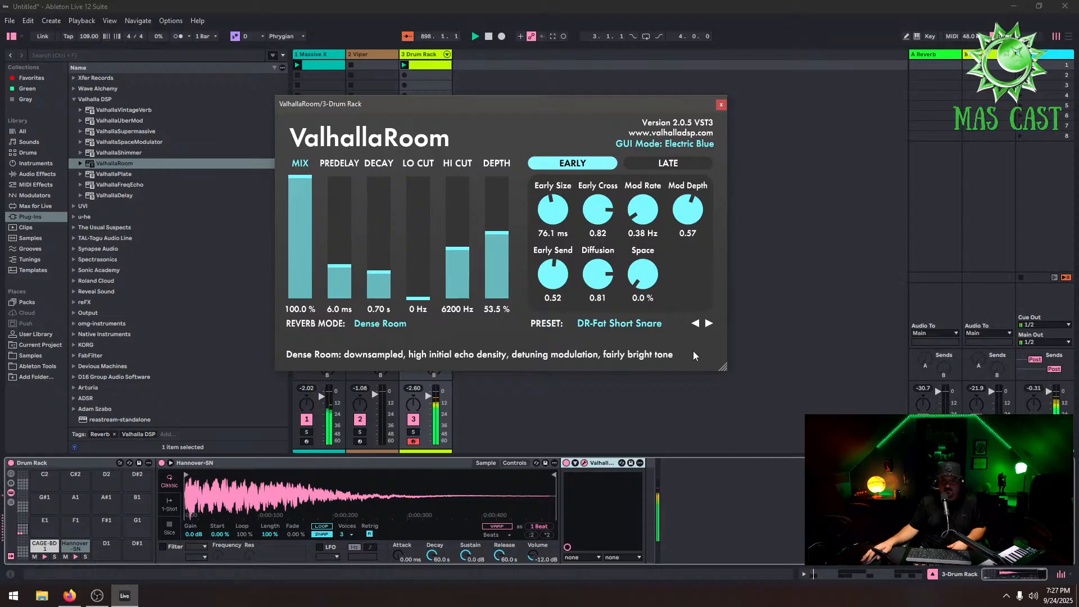
Set Early Size to 1.1 ms, predelay to 0.0 ms and decay to 8.43 s
{"action": "left_click_drag", "start_coordinate": [561, 209], "coordinate": [565, 270]}
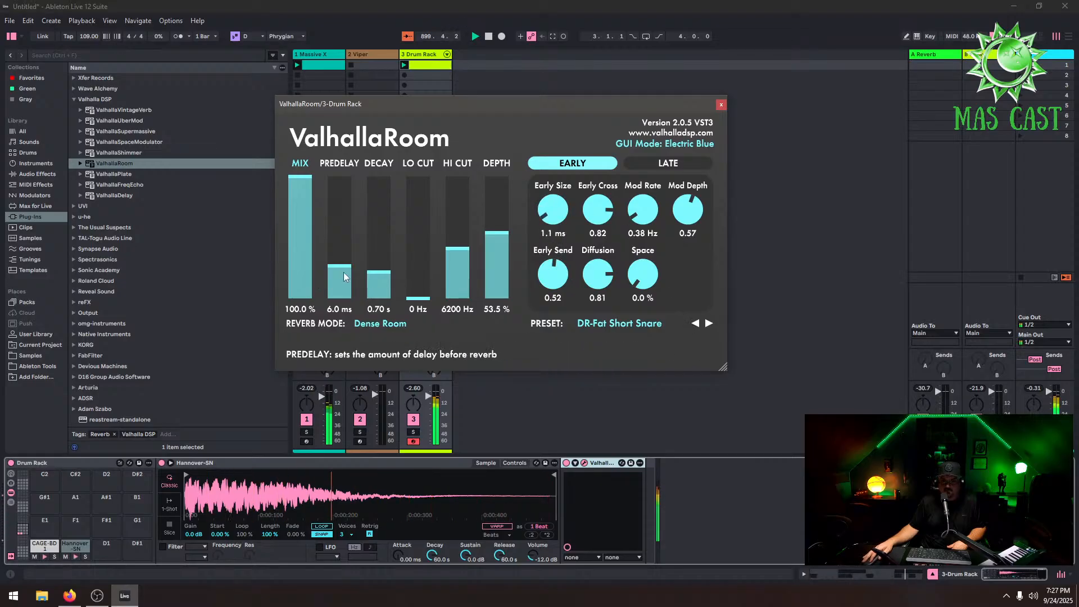
{"action": "left_click_drag", "start_coordinate": [339, 275], "coordinate": [340, 323]}
{"action": "left_click_drag", "start_coordinate": [388, 285], "coordinate": [400, 234]}
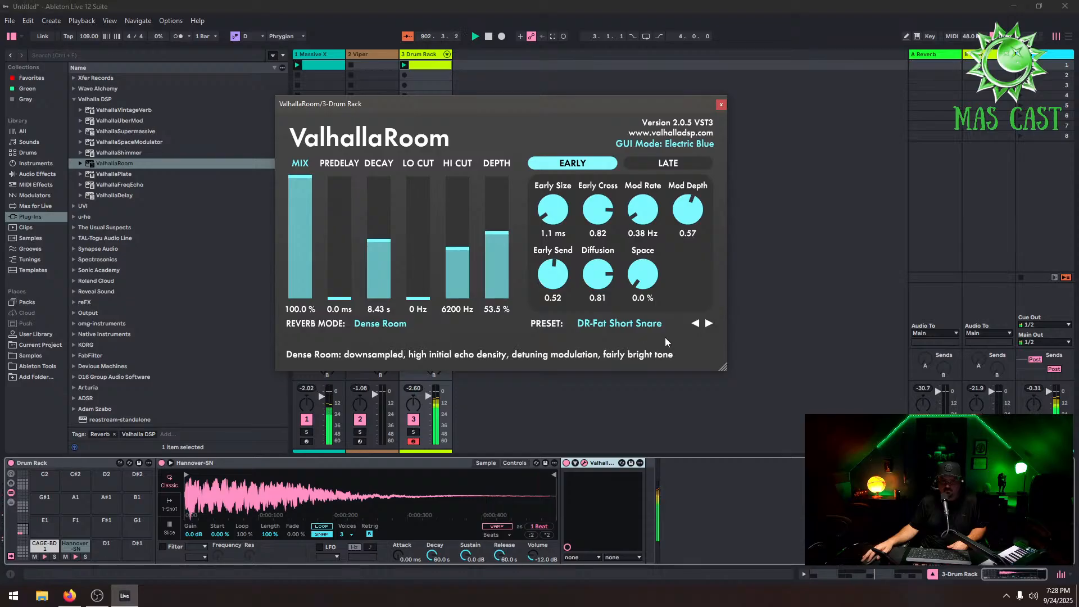
Load the Dense Room preset DR-Punchy Drums in ValhallaRoom
{"action": "left_click", "coordinate": [709, 324]}
{"action": "left_click", "coordinate": [636, 325]}
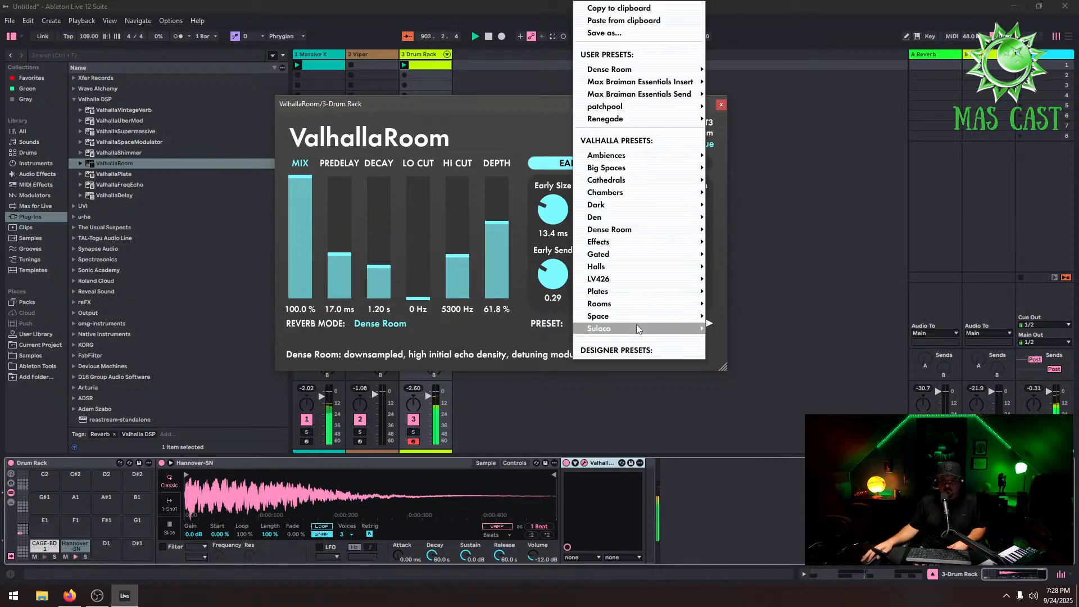
{"action": "mouse_move", "coordinate": [673, 228]}
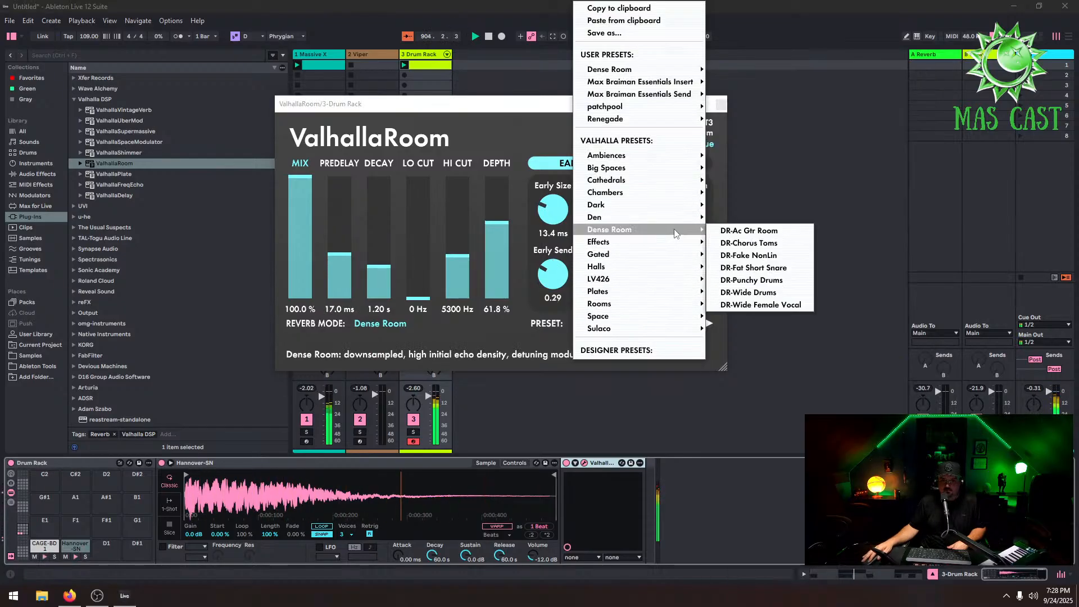
{"action": "left_click", "coordinate": [773, 281]}
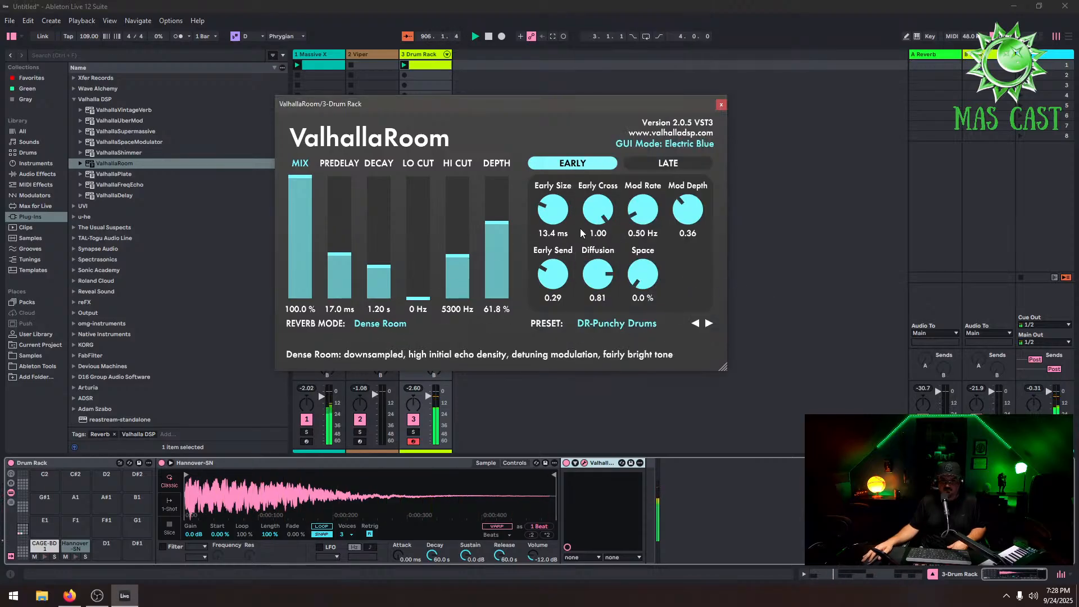
Set Hi Cut to 13830 Hz, predelay to 0.0 ms, Early Send to 0.00, Early Size to 1.0 ms and Early Cross to 0.00
{"action": "left_click_drag", "start_coordinate": [471, 262], "coordinate": [468, 191]}
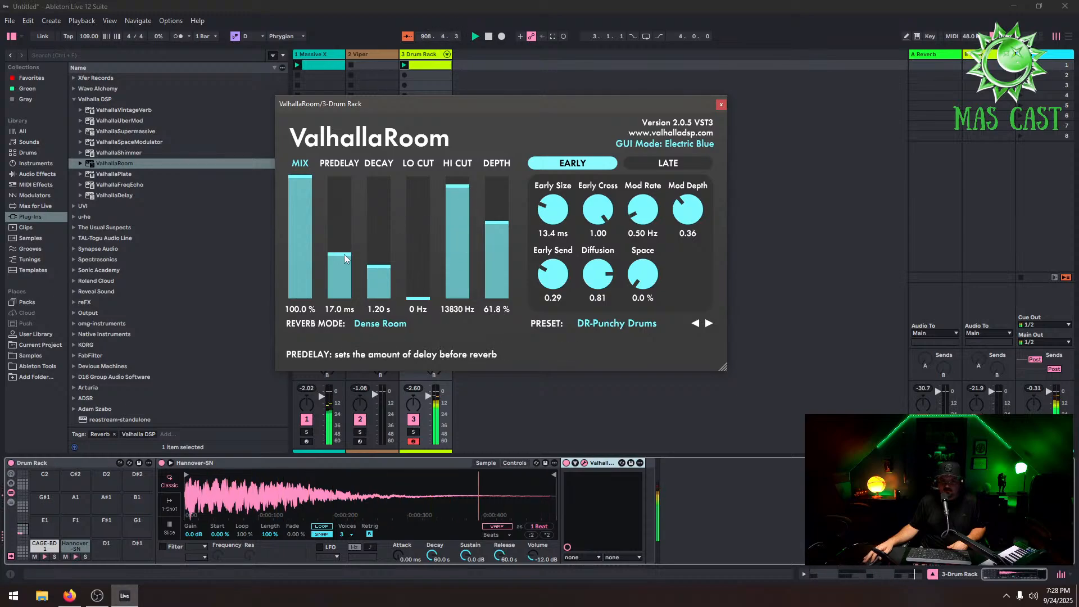
{"action": "left_click_drag", "start_coordinate": [344, 254], "coordinate": [343, 298]}
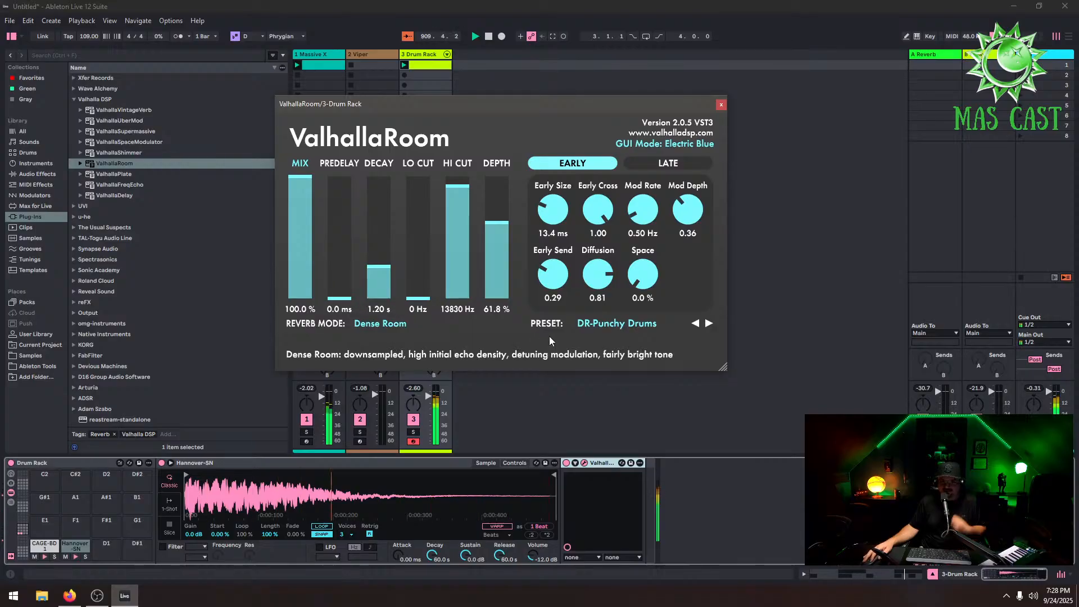
{"action": "left_click_drag", "start_coordinate": [560, 288], "coordinate": [569, 389]}
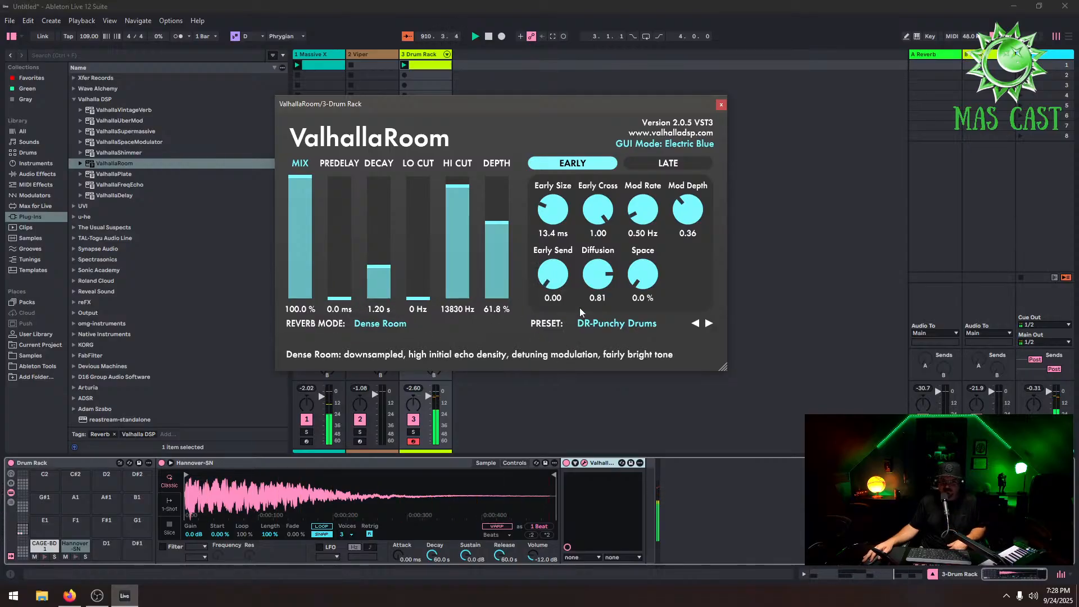
{"action": "left_click_drag", "start_coordinate": [545, 225], "coordinate": [564, 305]}
{"action": "left_click_drag", "start_coordinate": [596, 219], "coordinate": [602, 353]}
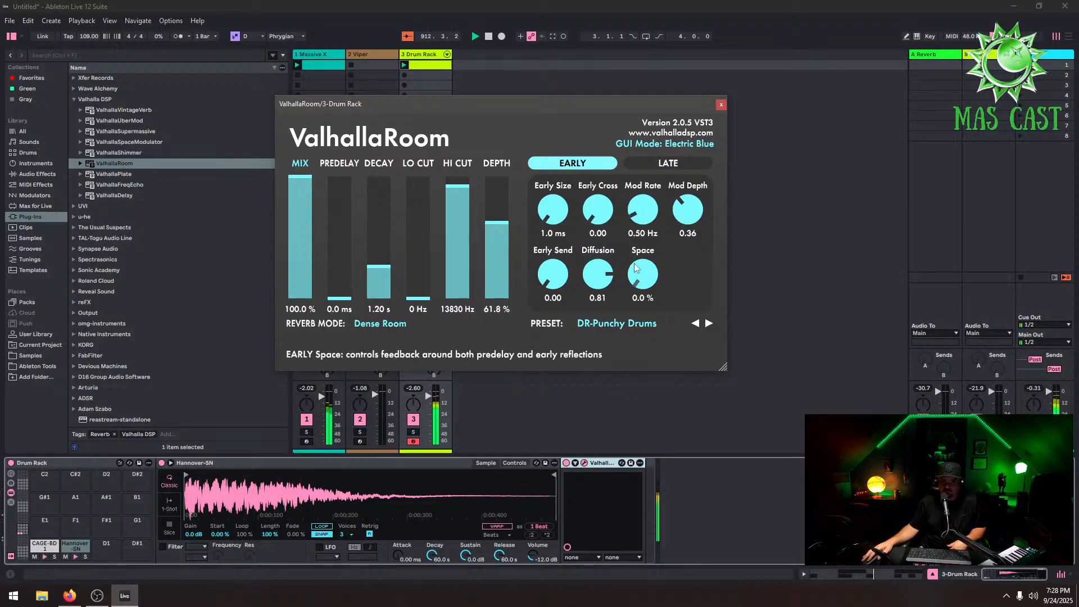
Move the Hannover-SN sample's end point to about the middle of the waveform
{"action": "left_click", "coordinate": [547, 478]}
{"action": "mouse_move", "coordinate": [550, 476]}
{"action": "left_mouse_down"}
{"action": "mouse_move", "coordinate": [360, 466]}
{"action": "mouse_move", "coordinate": [374, 471]}
{"action": "left_mouse_up"}
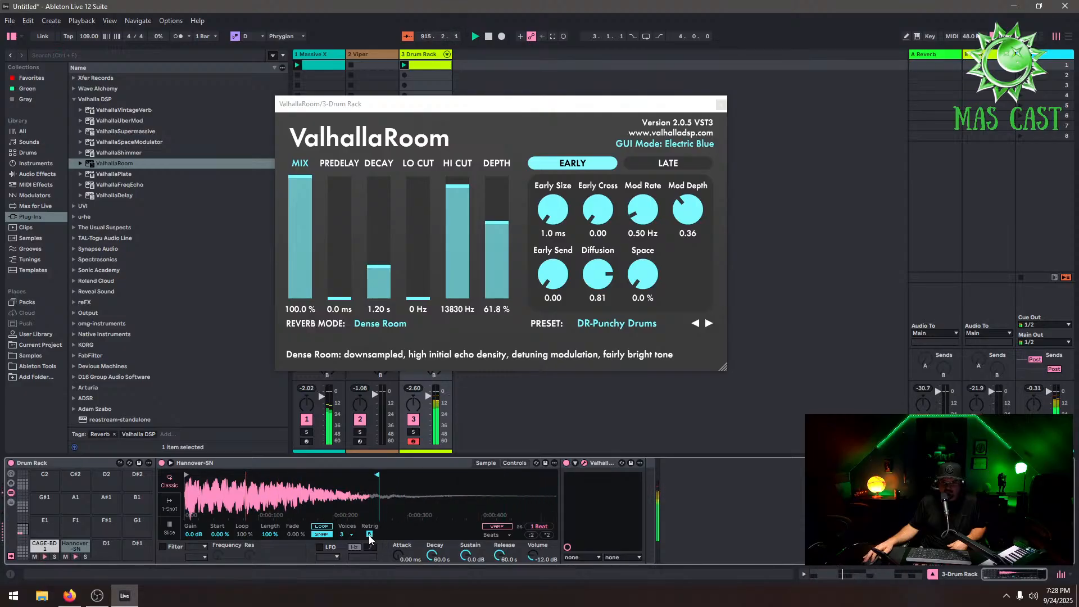
{"action": "left_click", "coordinate": [352, 535]}
{"action": "left_click", "coordinate": [351, 409]}
Replace the C#1 pad's sample with Powercore SN 3 from the SN folder
{"action": "left_click", "coordinate": [42, 358]}
{"action": "left_click", "coordinate": [157, 386]}
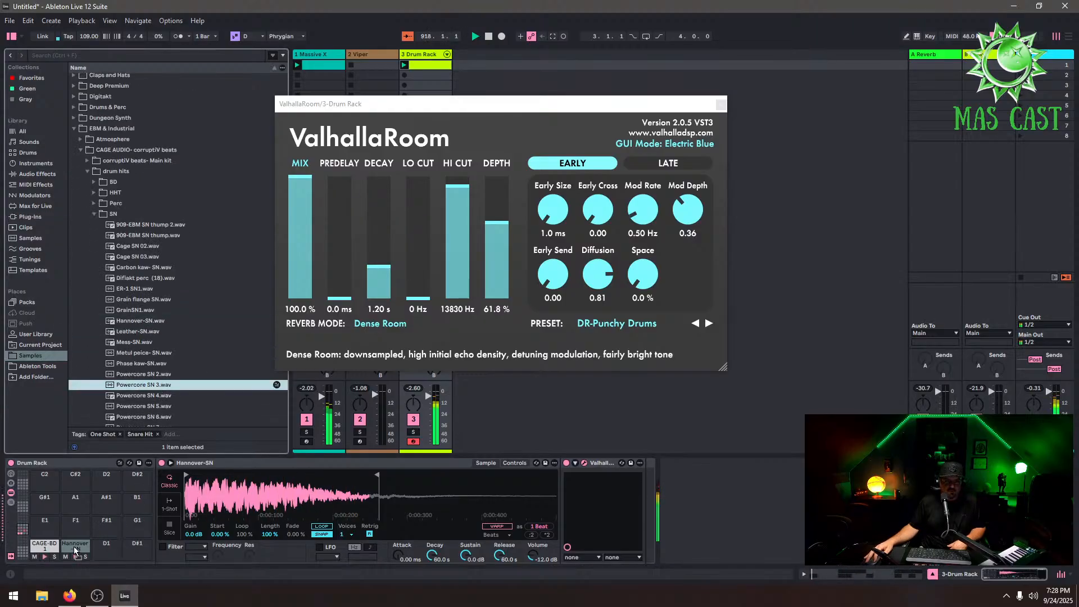
{"action": "left_click_drag", "start_coordinate": [74, 547], "coordinate": [75, 547]}
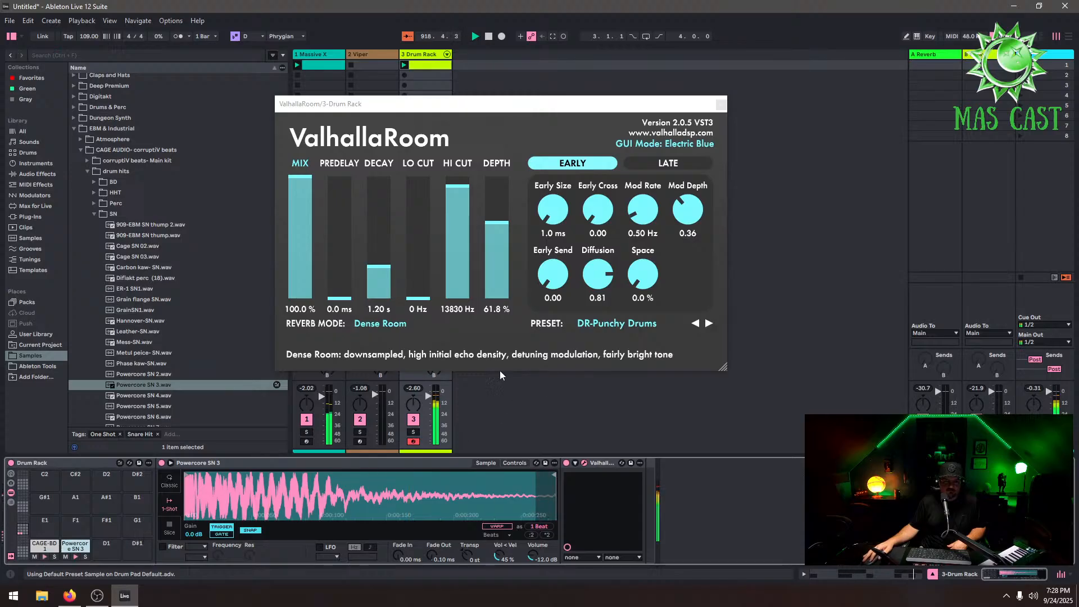
Set the ValhallaRoom decay to 0.95 s and close the plug-in window
{"action": "left_click", "coordinate": [379, 266]}
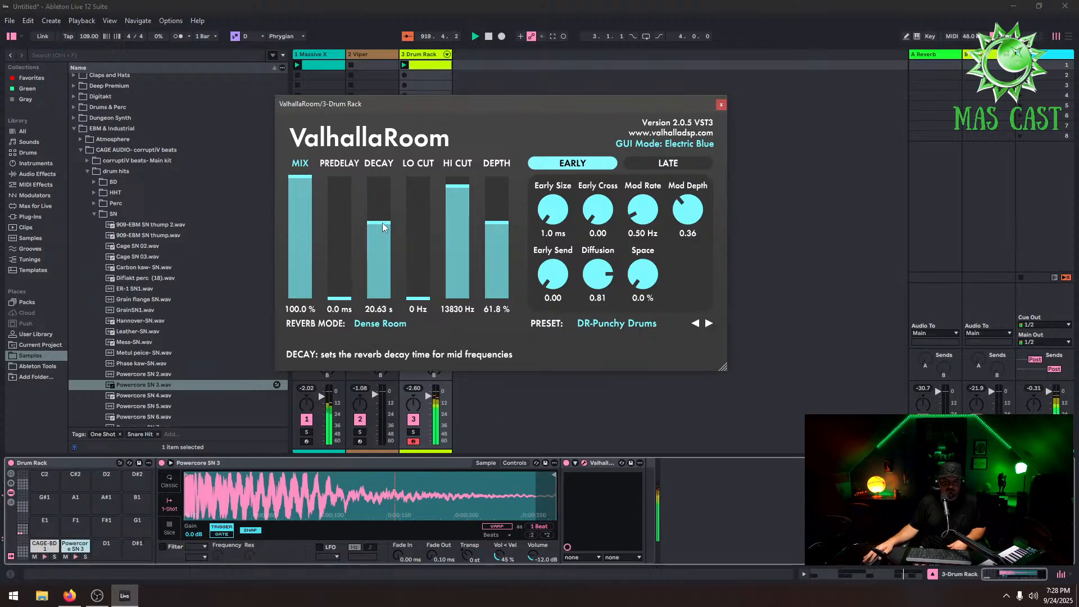
{"action": "left_click_drag", "start_coordinate": [382, 222], "coordinate": [383, 274]}
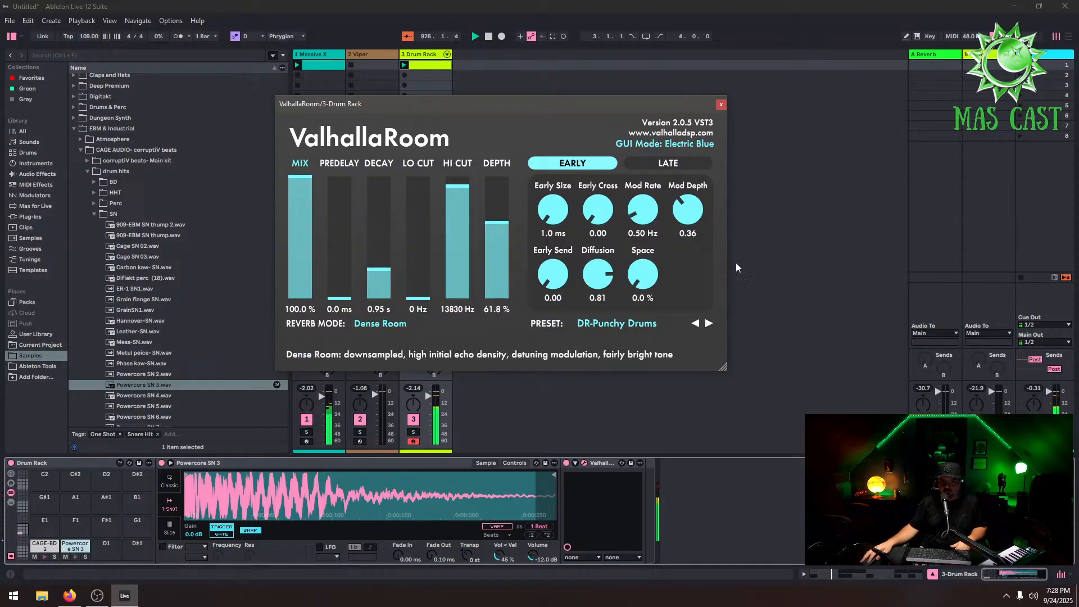
{"action": "left_click", "coordinate": [721, 105]}
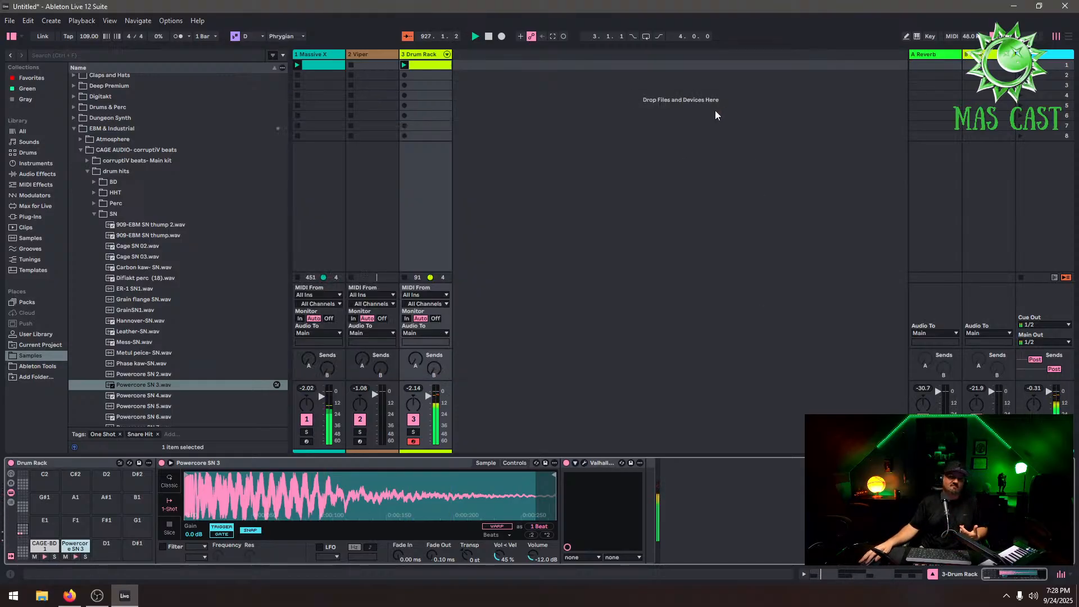
Open the HHT folder and preview several hi-hat samples
{"action": "left_click", "coordinate": [94, 192]}
{"action": "left_click", "coordinate": [136, 229]}
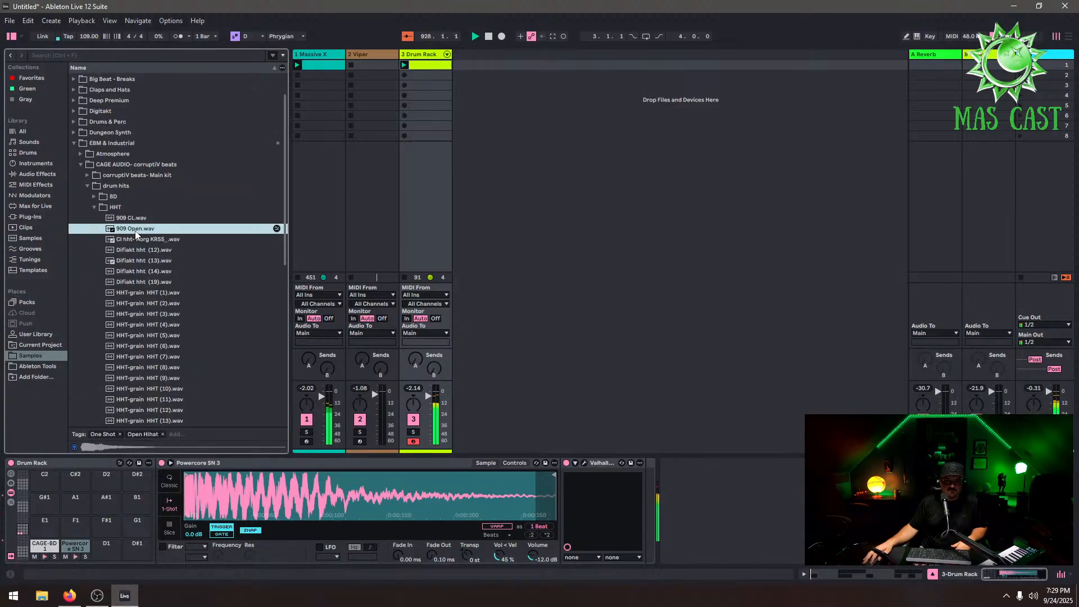
{"action": "left_click", "coordinate": [149, 241]}
{"action": "left_click", "coordinate": [166, 249]}
{"action": "left_click", "coordinate": [175, 262]}
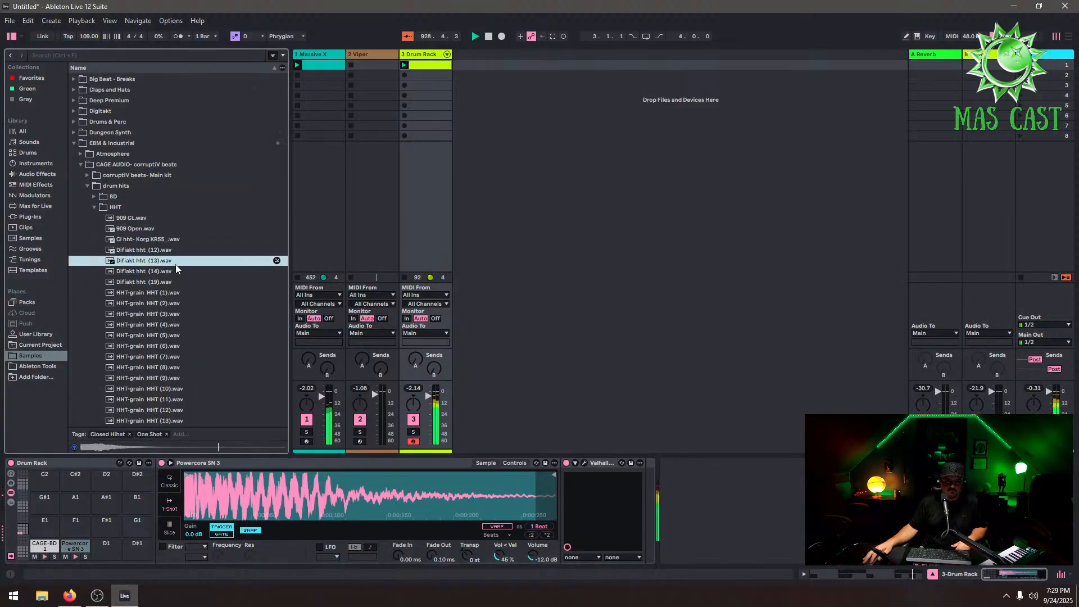
Preview more hi-hat samples and load Difiakt hht (14) onto the D1 pad
{"action": "left_click", "coordinate": [178, 271]}
{"action": "left_click", "coordinate": [182, 281]}
{"action": "left_click", "coordinate": [184, 273]}
{"action": "left_click", "coordinate": [187, 292]}
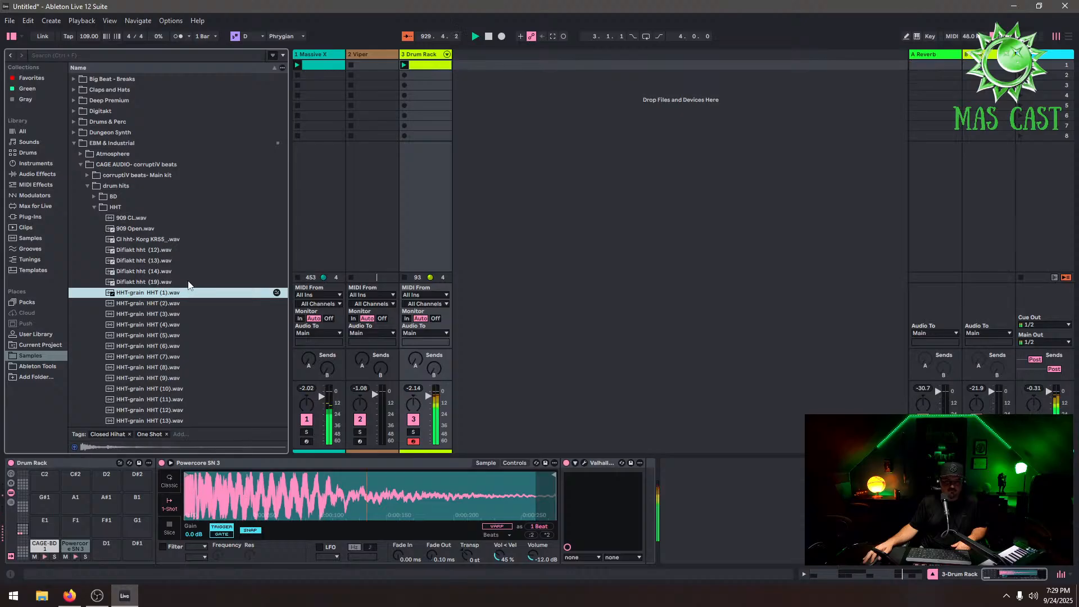
{"action": "left_click", "coordinate": [188, 272]}
{"action": "left_click", "coordinate": [186, 251]}
{"action": "left_click", "coordinate": [178, 241]}
{"action": "left_click", "coordinate": [169, 230]}
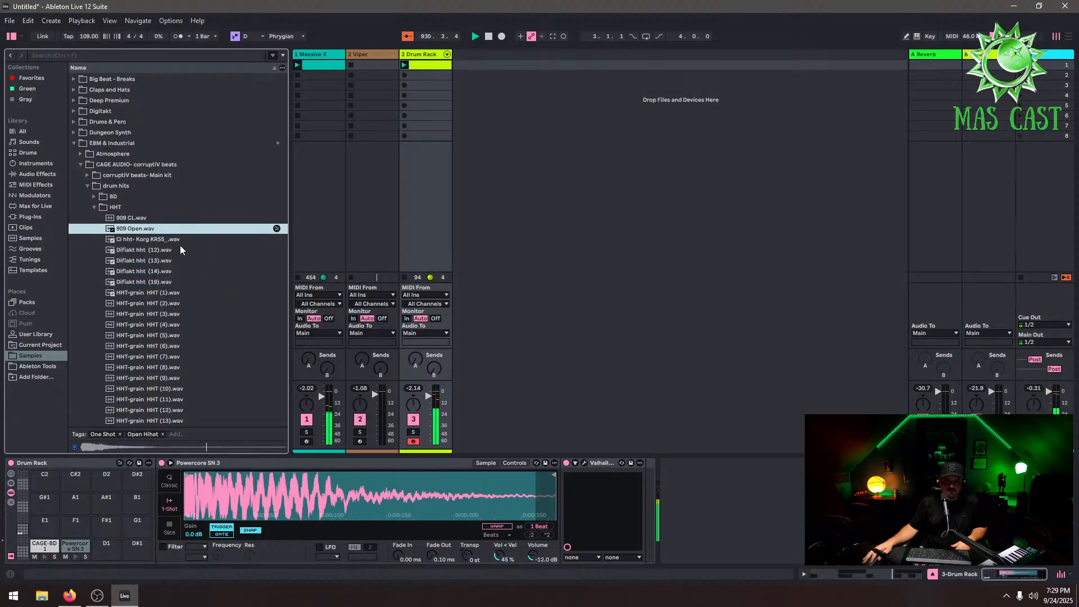
{"action": "left_click", "coordinate": [181, 259]}
{"action": "left_click", "coordinate": [183, 272]}
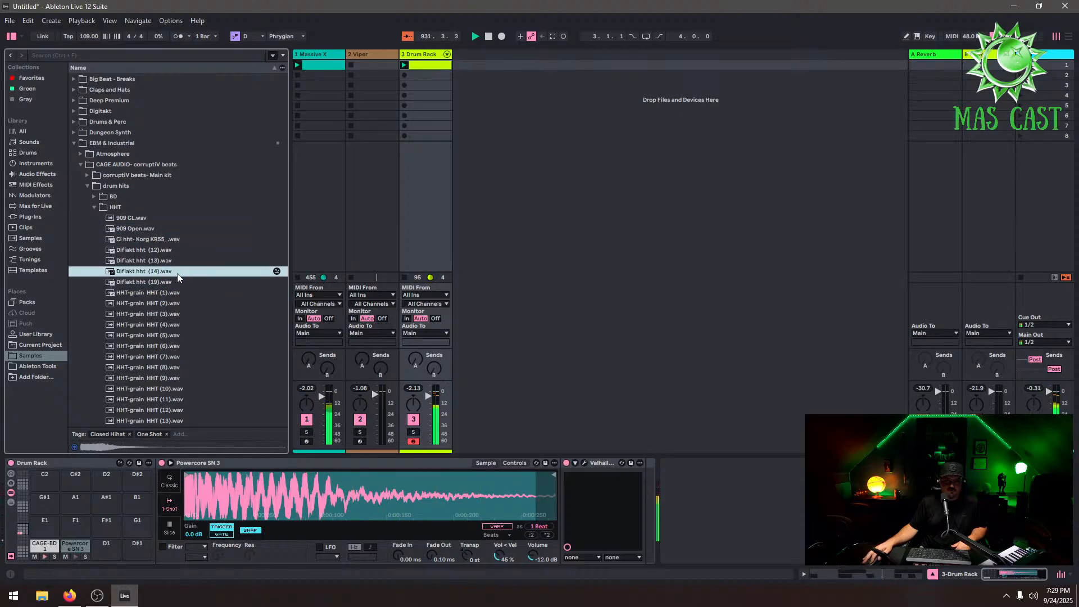
{"action": "left_click_drag", "start_coordinate": [183, 272], "coordinate": [113, 559]}
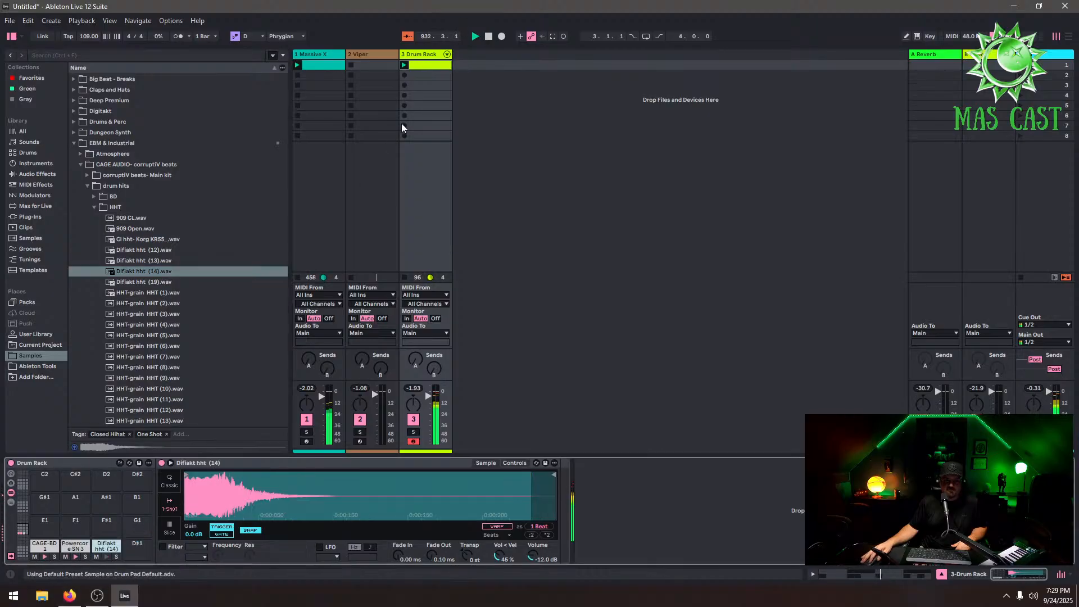
Open the drum clip and draw Difiakt hht (14) notes on every eighth step across the bar
{"action": "left_click", "coordinate": [441, 70]}
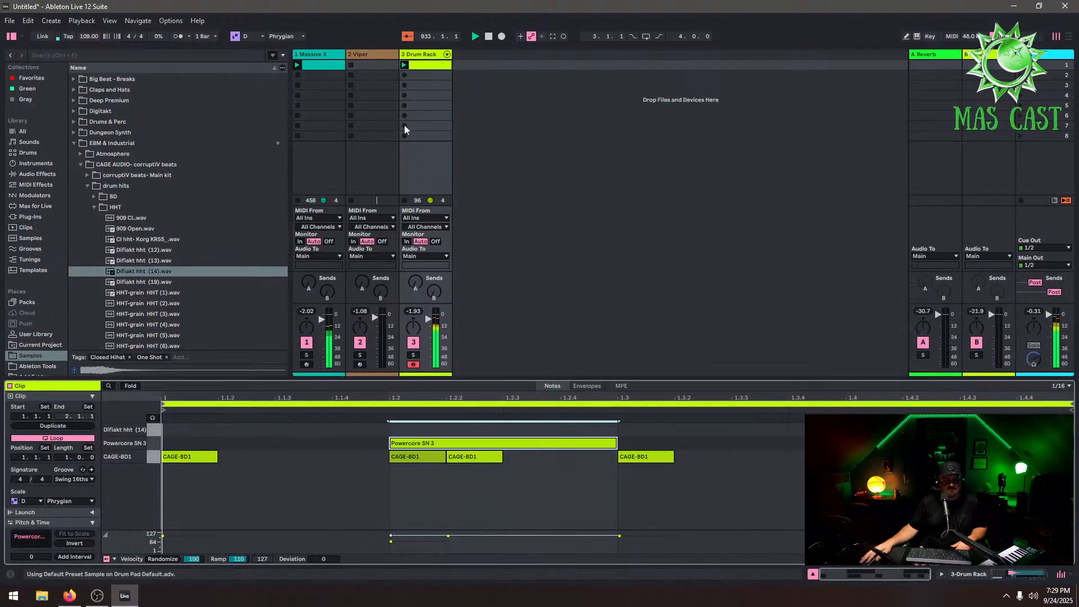
{"action": "double_click", "coordinate": [207, 427]}
{"action": "double_click", "coordinate": [247, 430]}
{"action": "double_click", "coordinate": [308, 429]}
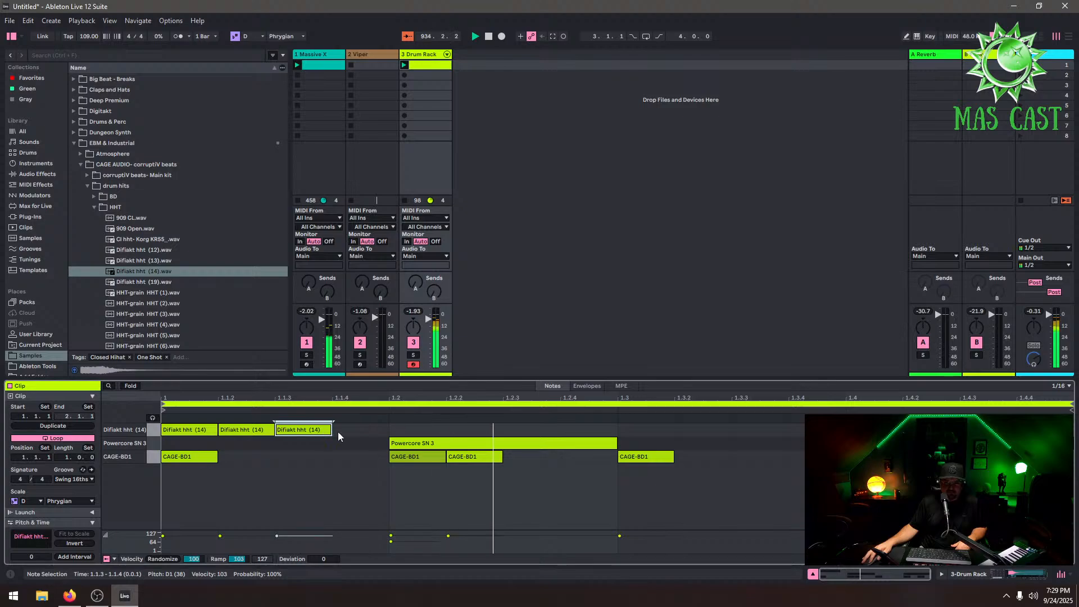
{"action": "left_click", "coordinate": [338, 431]}
{"action": "double_click", "coordinate": [339, 431]}
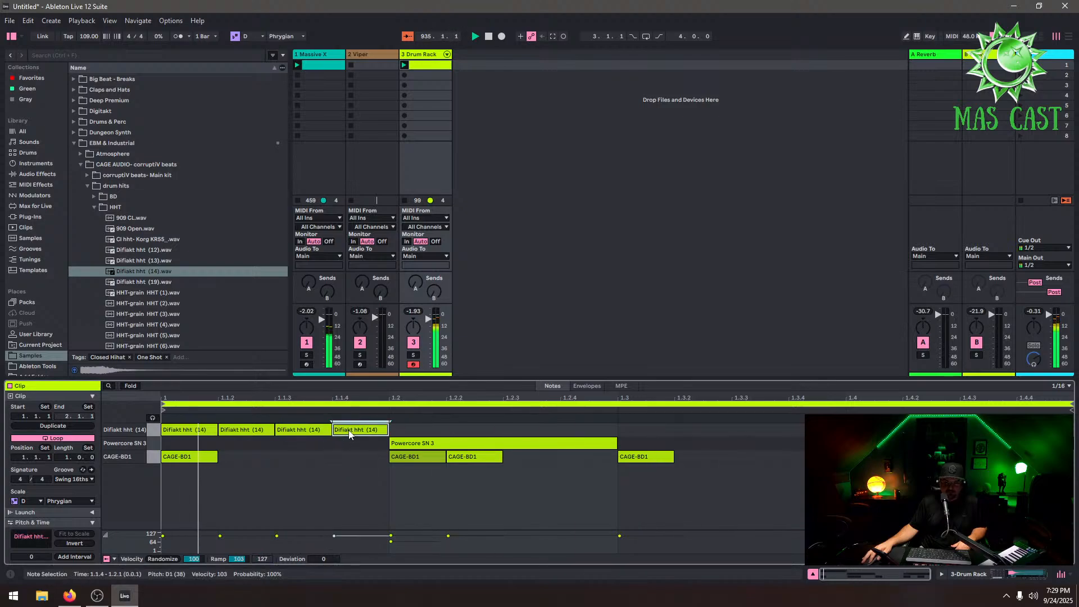
{"action": "double_click", "coordinate": [410, 429]}
{"action": "double_click", "coordinate": [488, 433]}
{"action": "left_click", "coordinate": [542, 426]}
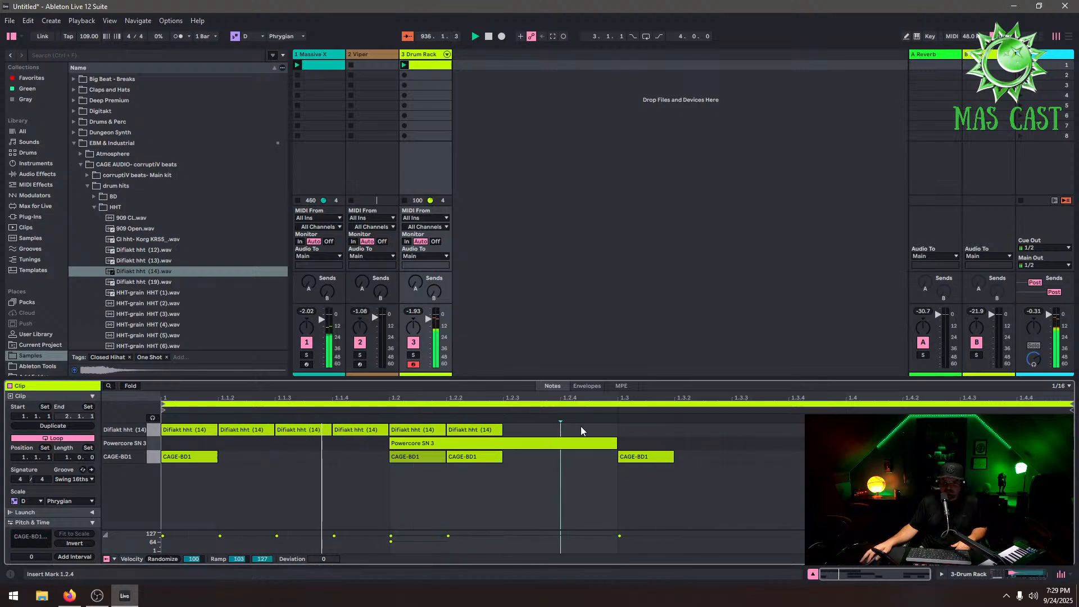
{"action": "double_click", "coordinate": [581, 426]}
{"action": "left_click", "coordinate": [542, 432]}
{"action": "double_click", "coordinate": [532, 430]}
{"action": "left_click", "coordinate": [795, 430]}
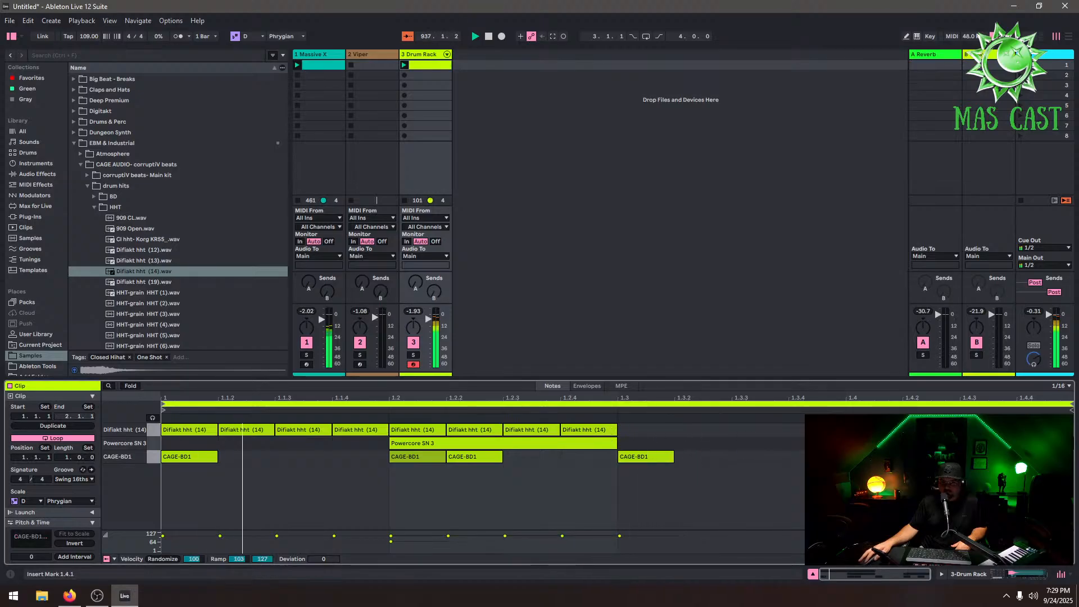
{"action": "double_click", "coordinate": [795, 430]}
{"action": "double_click", "coordinate": [762, 430]}
{"action": "left_click", "coordinate": [686, 427]}
{"action": "double_click", "coordinate": [686, 427]}
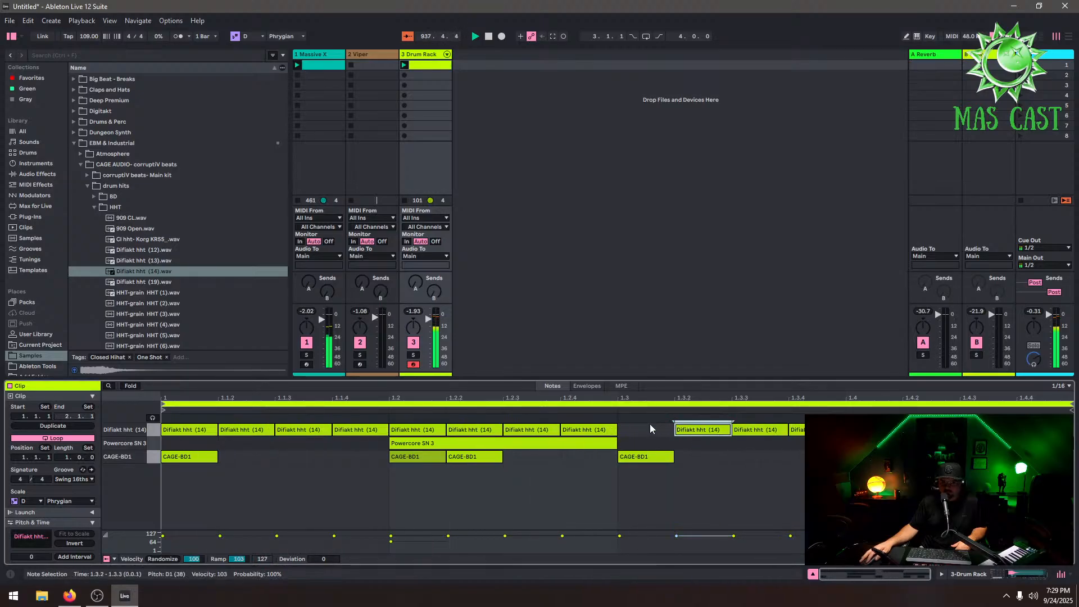
{"action": "double_click", "coordinate": [646, 430]}
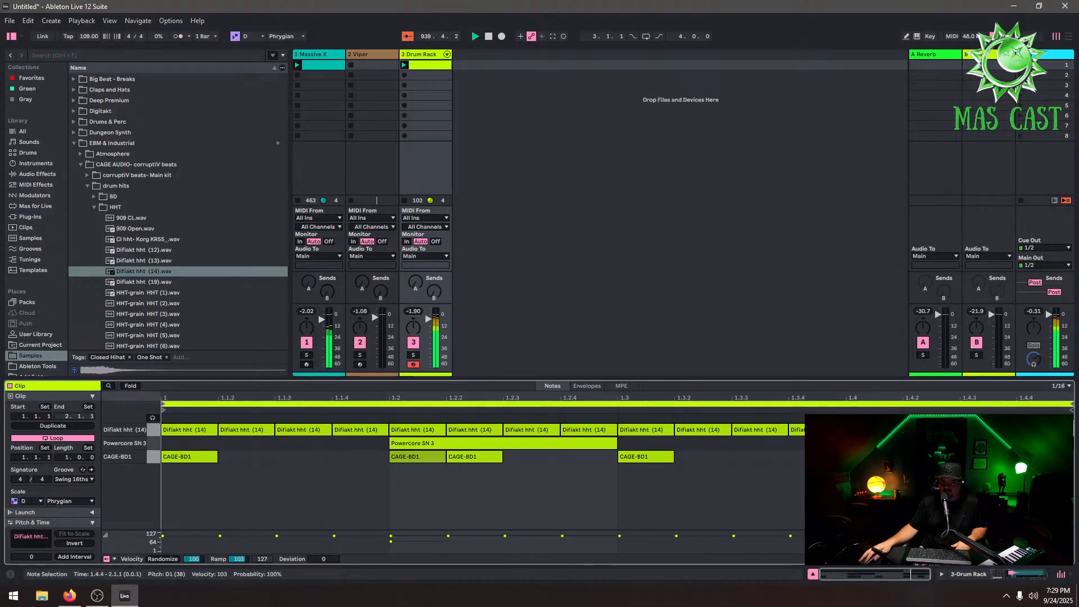
Preview further HHT samples and load Cl hht- Korg KRS5 onto the D#1 pad
{"action": "left_click", "coordinate": [427, 55]}
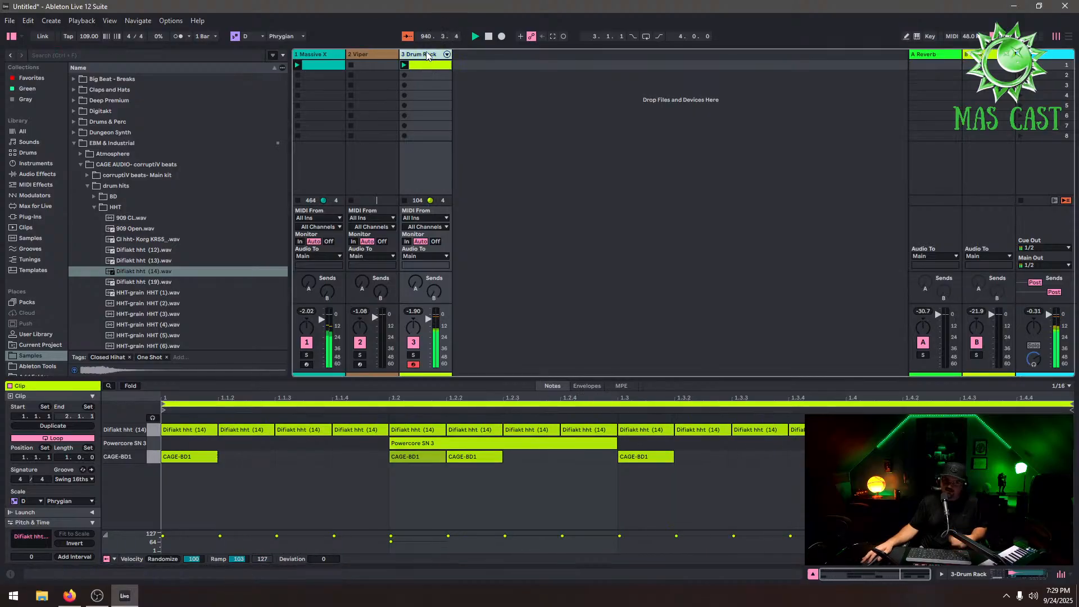
{"action": "scroll", "coordinate": [194, 284], "scroll_direction": "down", "scroll_amount": 4}
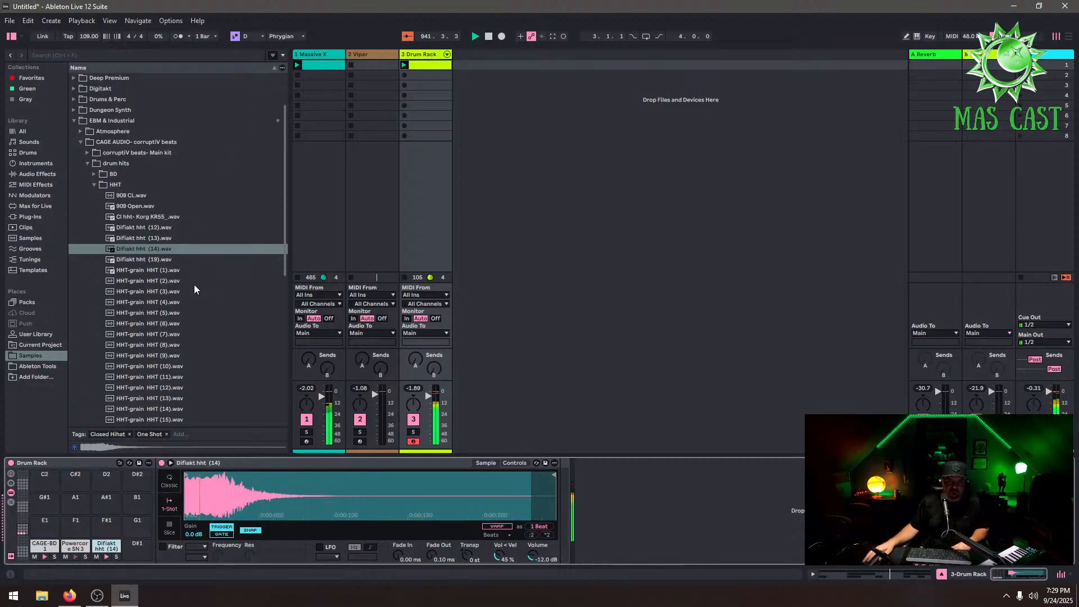
{"action": "left_click", "coordinate": [144, 375]}
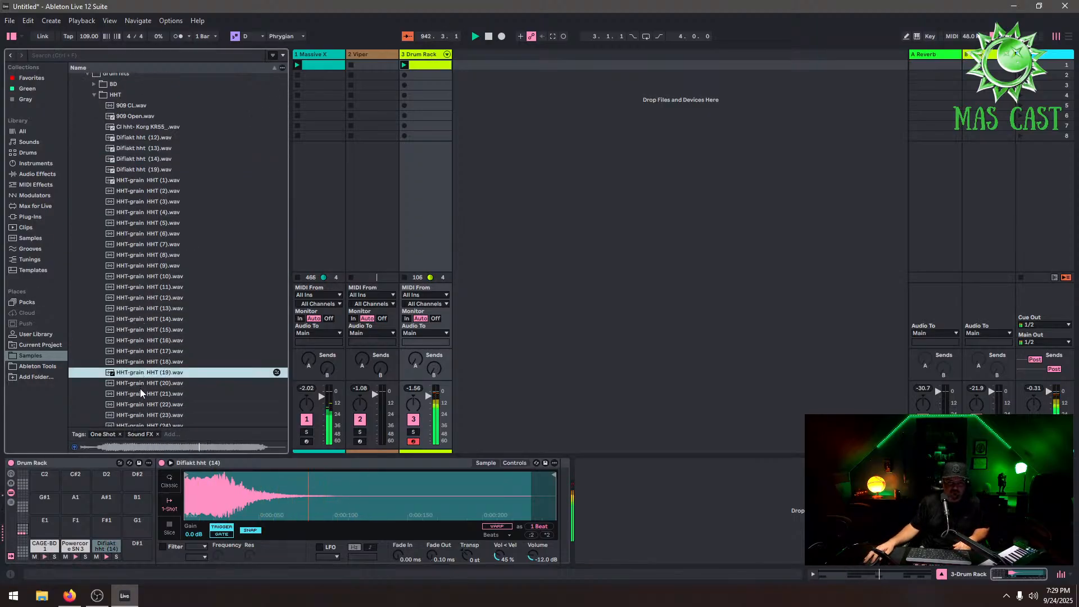
{"action": "left_click", "coordinate": [152, 394]}
{"action": "scroll", "coordinate": [160, 388], "scroll_direction": "down", "scroll_amount": 2}
{"action": "left_click", "coordinate": [146, 369]}
{"action": "scroll", "coordinate": [163, 379], "scroll_direction": "up", "scroll_amount": 2}
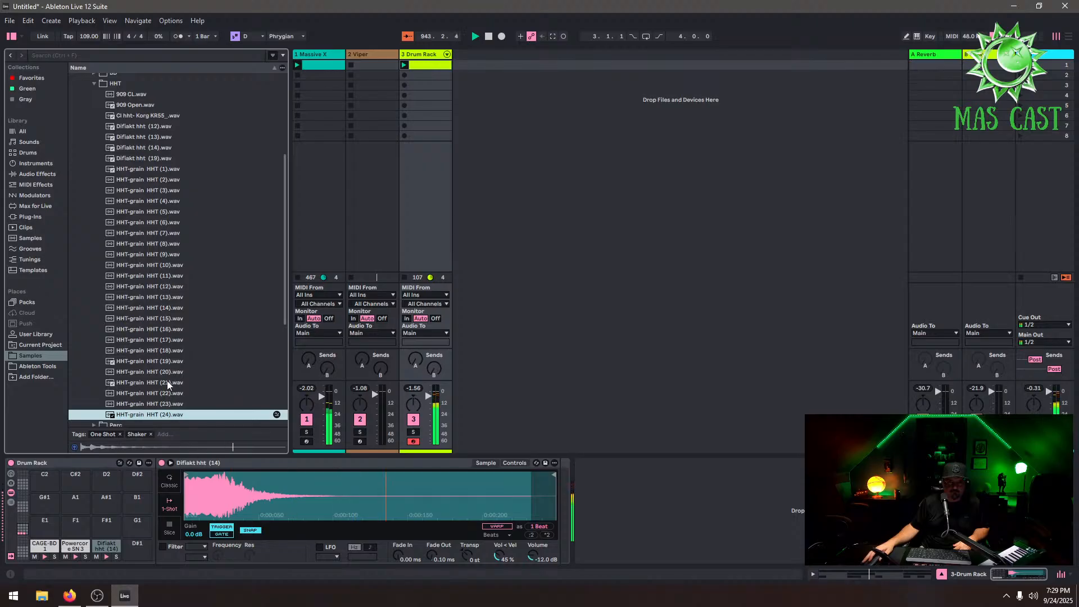
{"action": "left_click", "coordinate": [153, 235]}
{"action": "left_click", "coordinate": [153, 159]}
{"action": "left_click", "coordinate": [153, 127]}
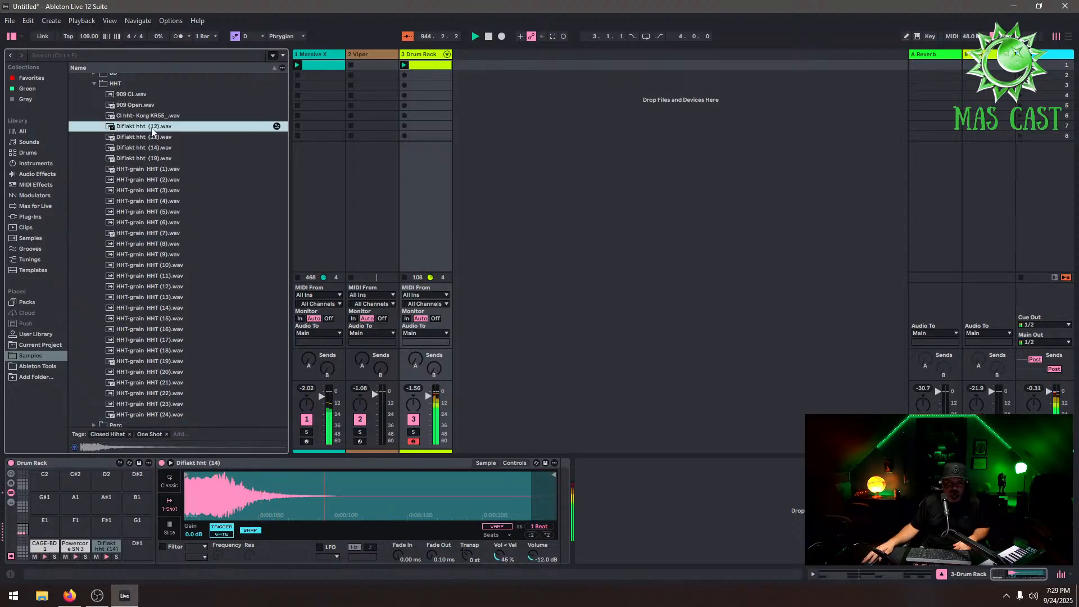
{"action": "left_click", "coordinate": [151, 116]}
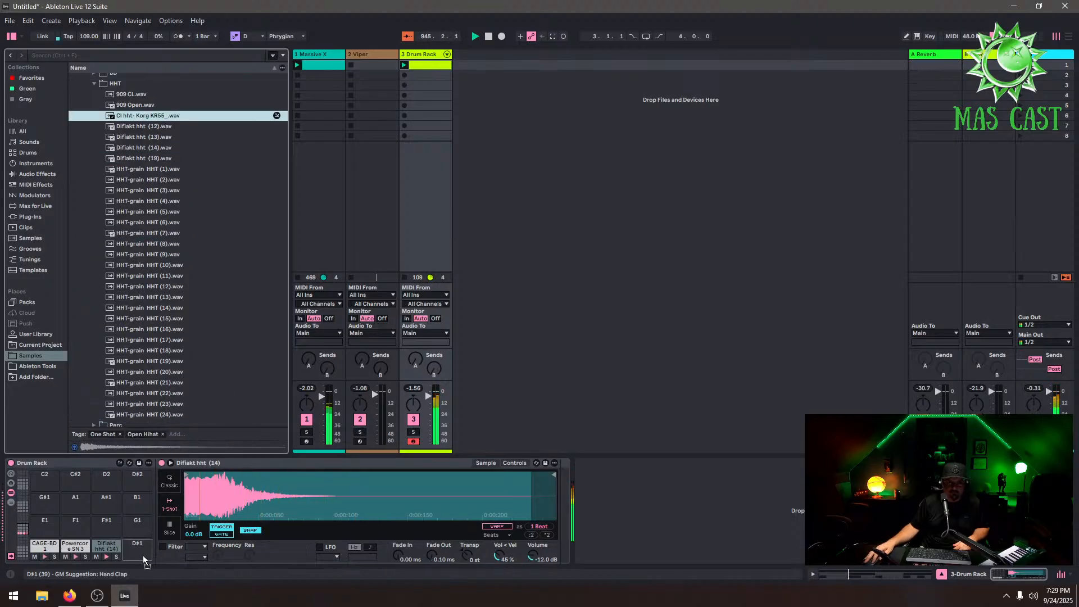
Set the grid to 1/32 and program short Cl hht- Korg KRS5 notes scattered through the bar
{"action": "left_click", "coordinate": [437, 69]}
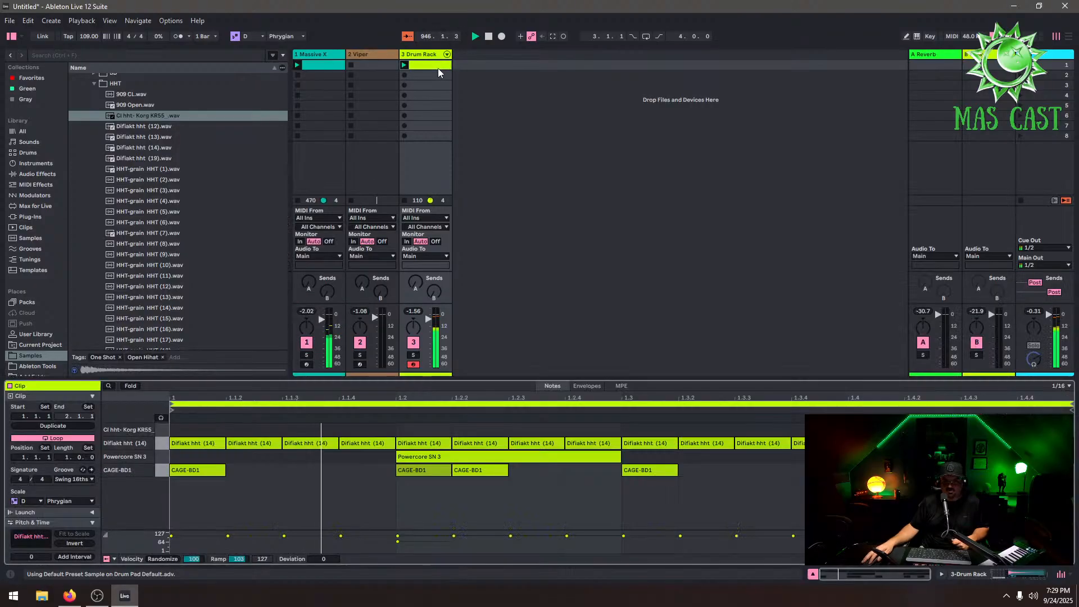
{"action": "right_click", "coordinate": [355, 478]}
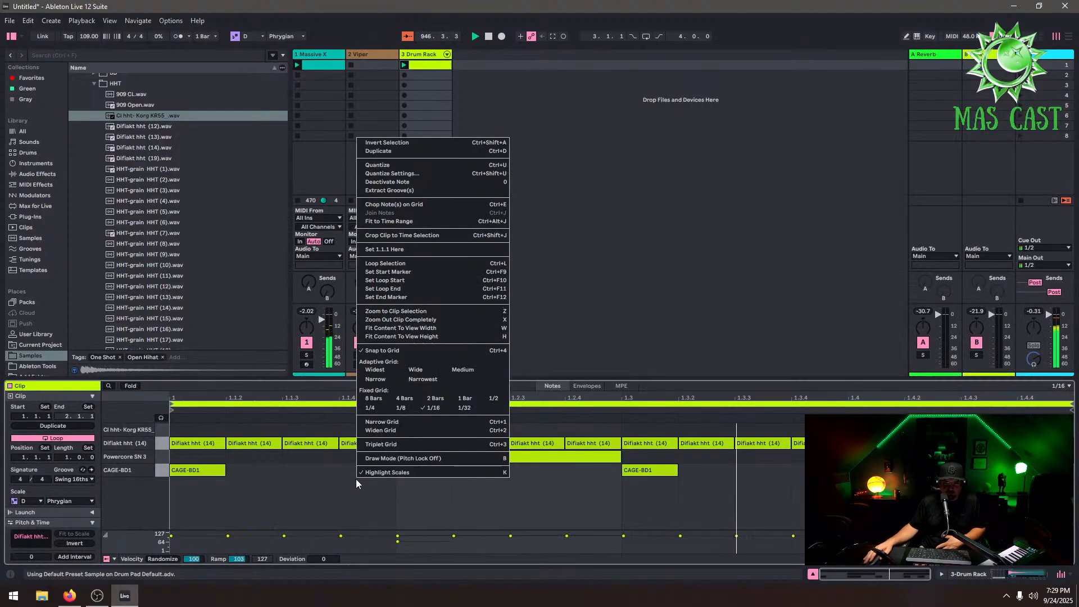
{"action": "left_click", "coordinate": [476, 411]}
{"action": "double_click", "coordinate": [353, 429]}
{"action": "double_click", "coordinate": [382, 429]}
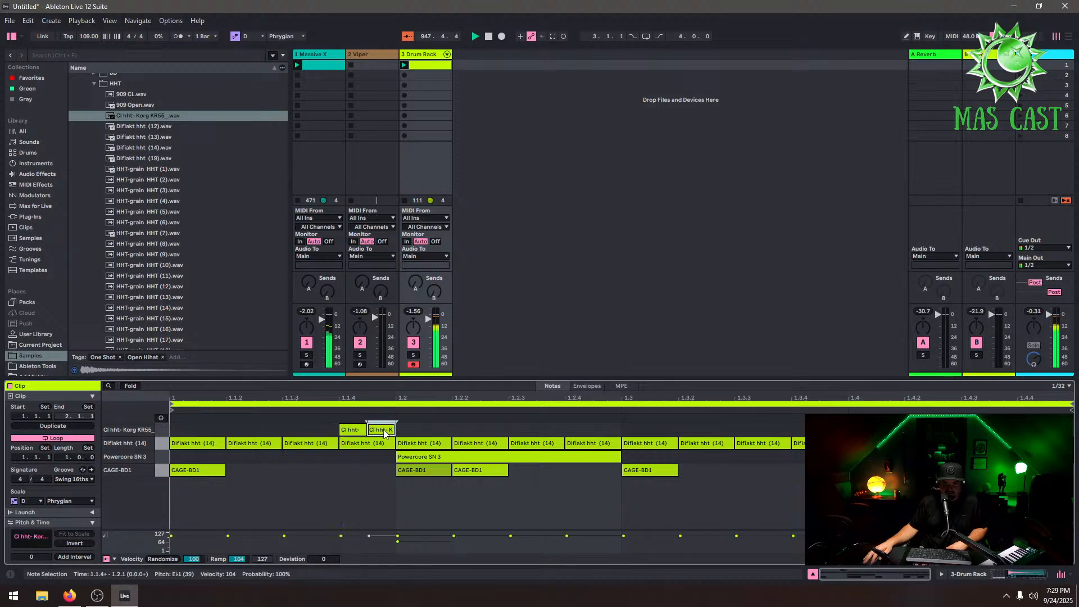
{"action": "left_click_drag", "start_coordinate": [369, 536], "coordinate": [368, 533]}
{"action": "left_click", "coordinate": [418, 429]}
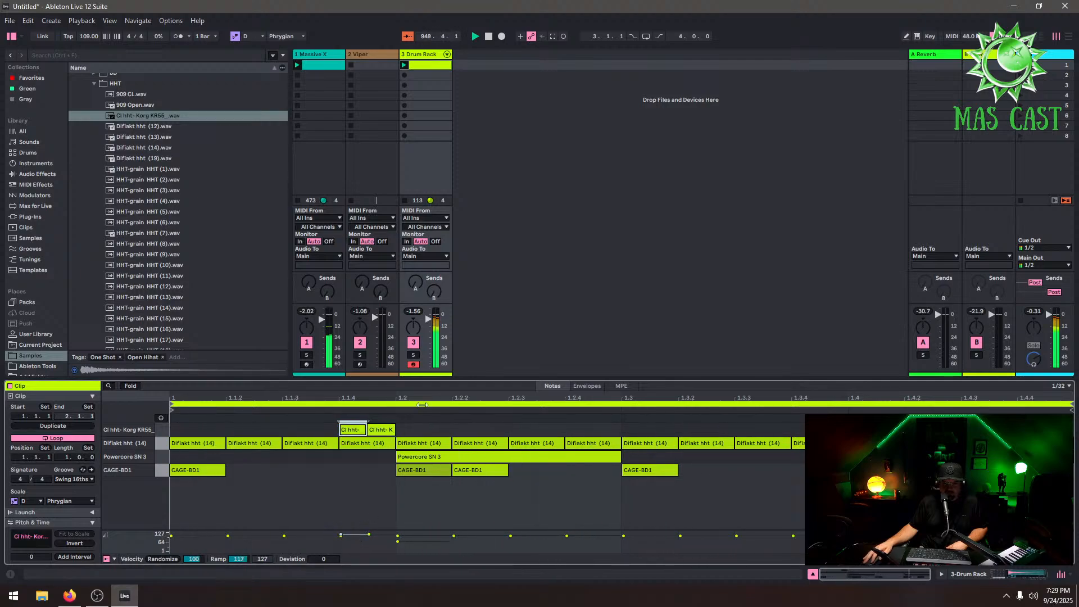
{"action": "double_click", "coordinate": [415, 429]}
{"action": "double_click", "coordinate": [439, 430]}
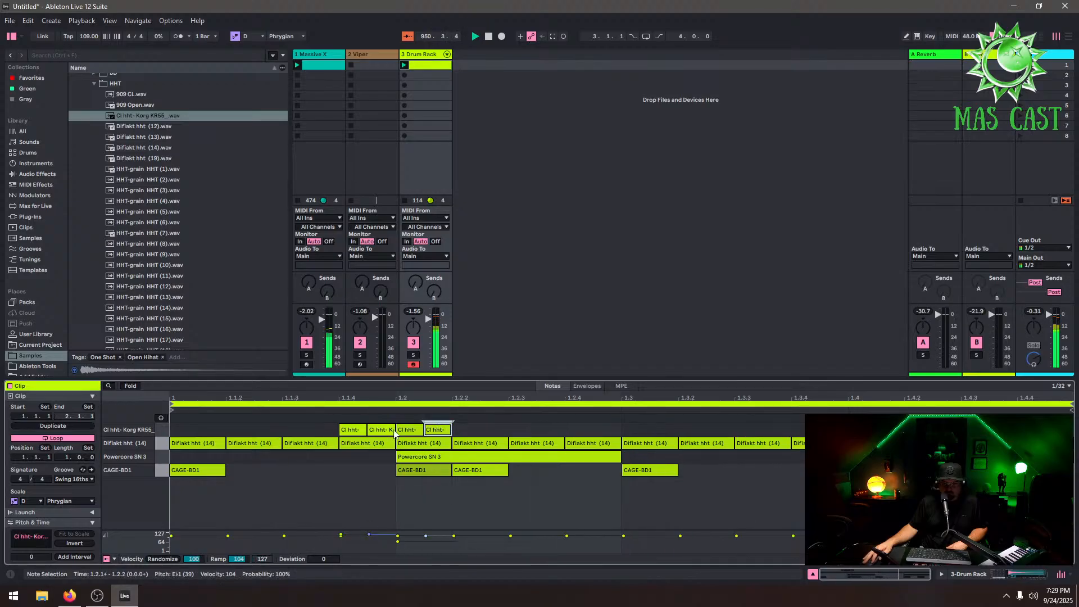
{"action": "double_click", "coordinate": [555, 429]}
{"action": "double_click", "coordinate": [609, 429]}
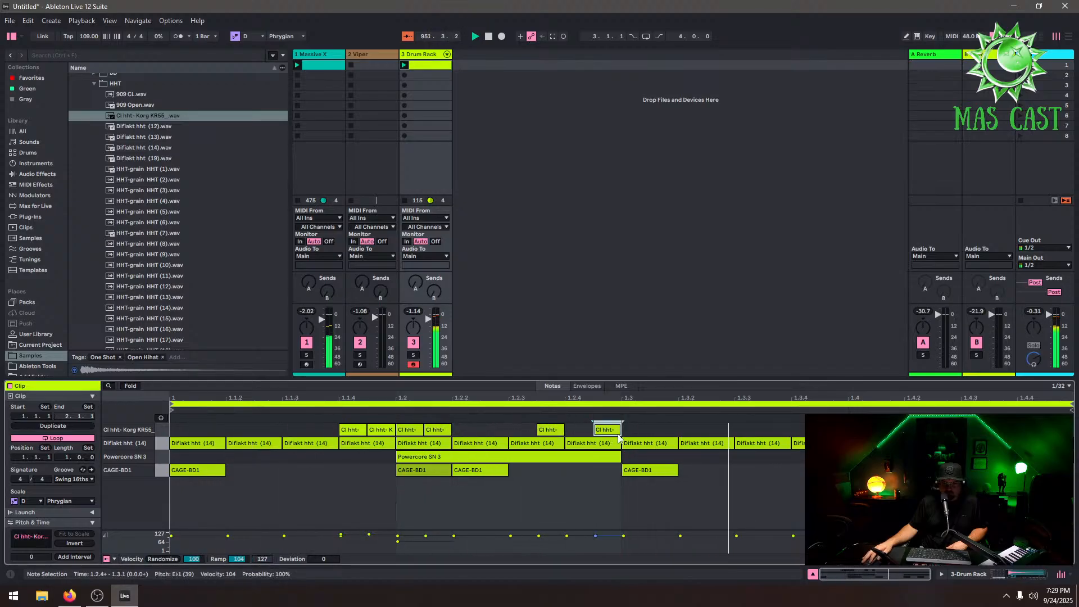
{"action": "double_click", "coordinate": [720, 428]}
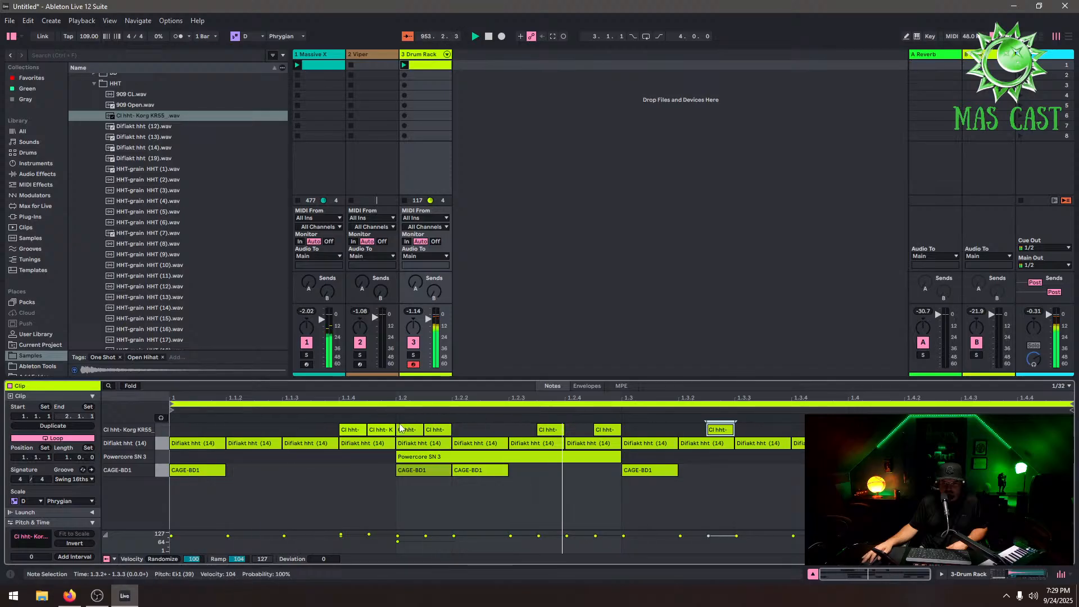
{"action": "double_click", "coordinate": [378, 431]}
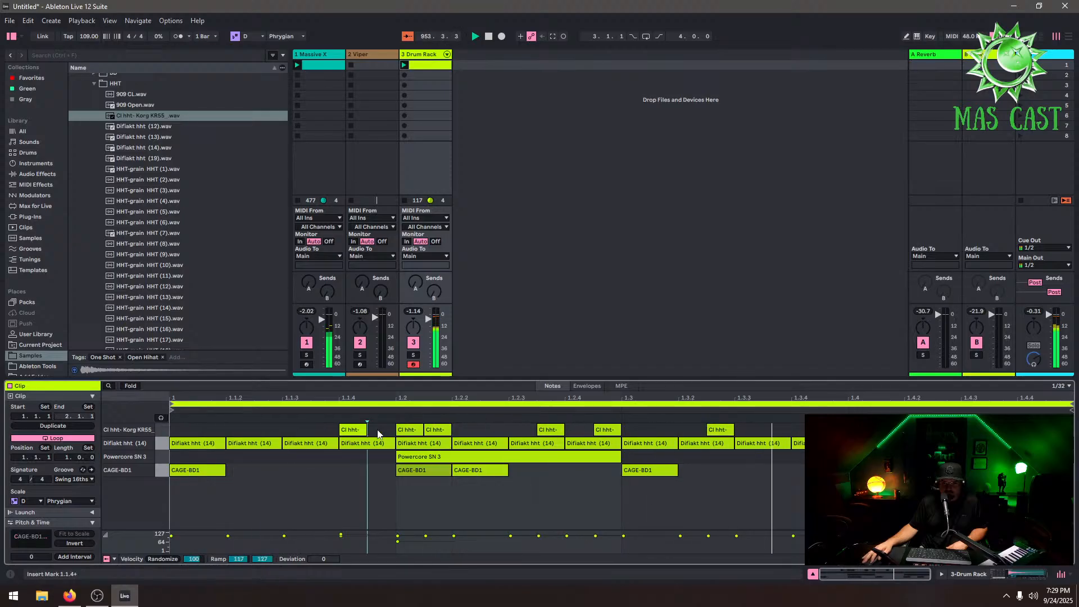
{"action": "double_click", "coordinate": [408, 430]}
{"action": "double_click", "coordinate": [467, 430]}
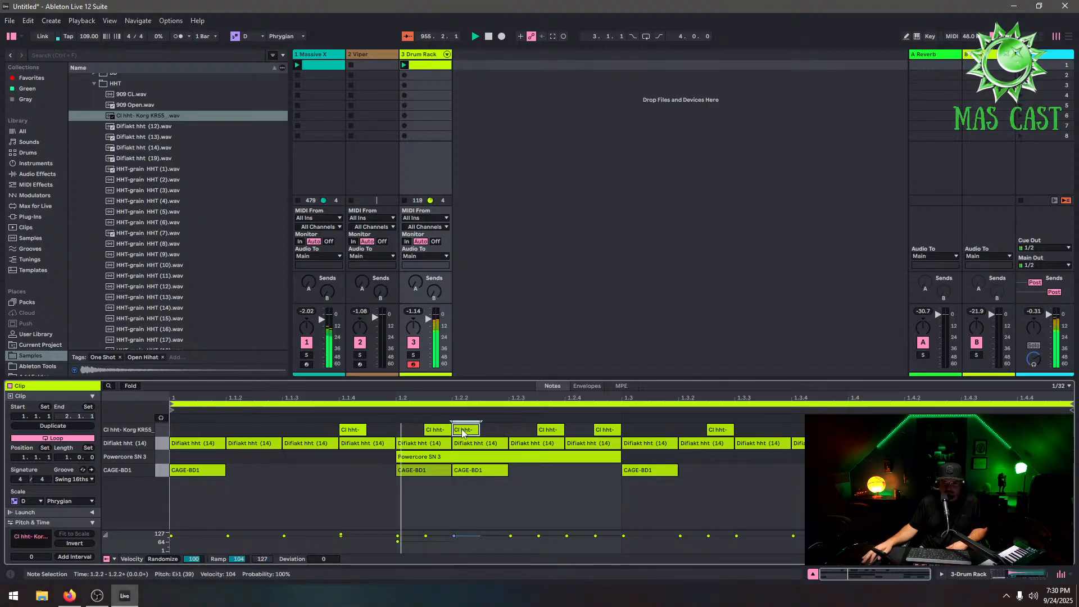
{"action": "double_click", "coordinate": [353, 429]}
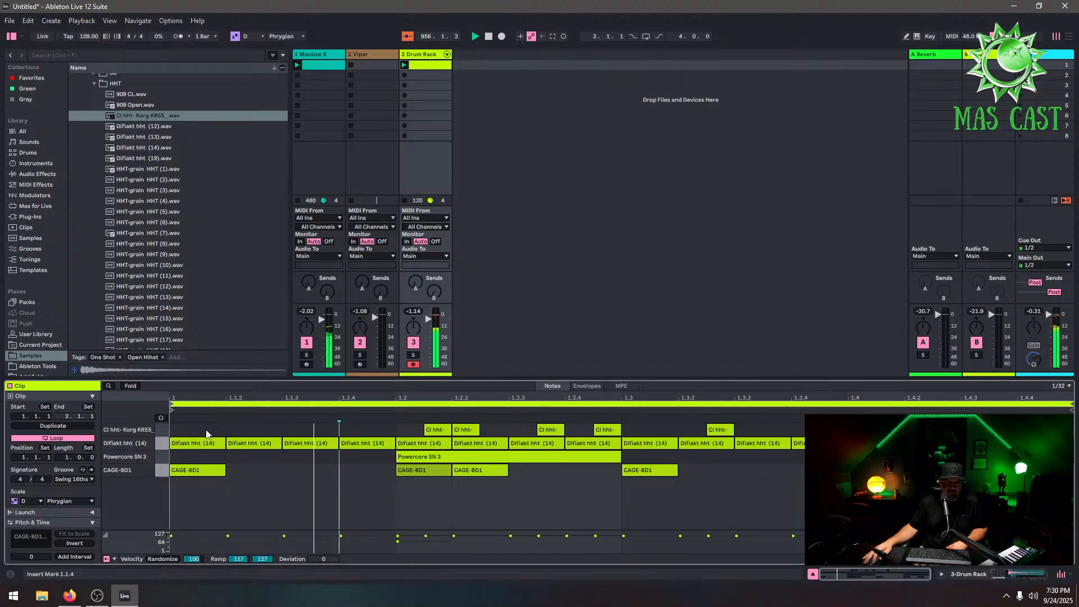
{"action": "double_click", "coordinate": [251, 429]}
{"action": "double_click", "coordinate": [268, 429]}
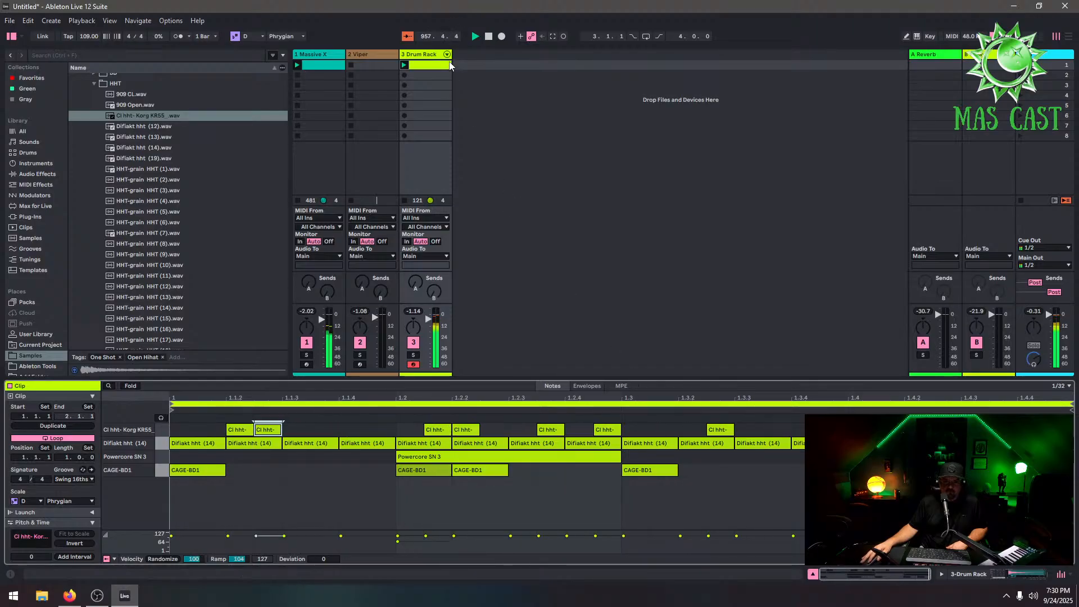
Clear the Cl hht- Korg KRS5 sample from the D#1 pad
{"action": "left_click", "coordinate": [417, 100]}
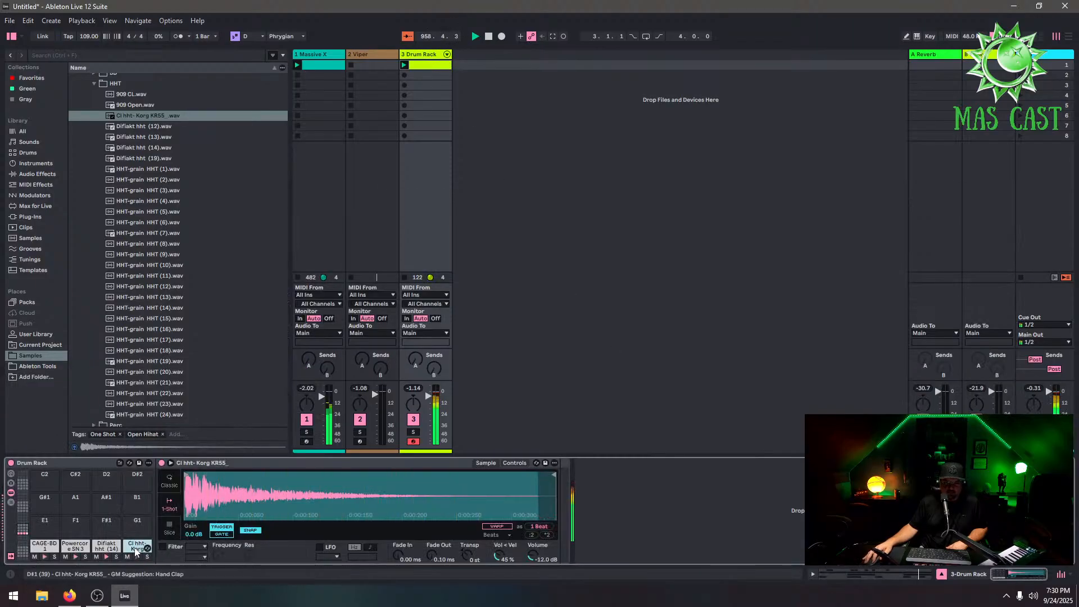
{"action": "right_click", "coordinate": [136, 549]}
{"action": "left_click", "coordinate": [153, 474]}
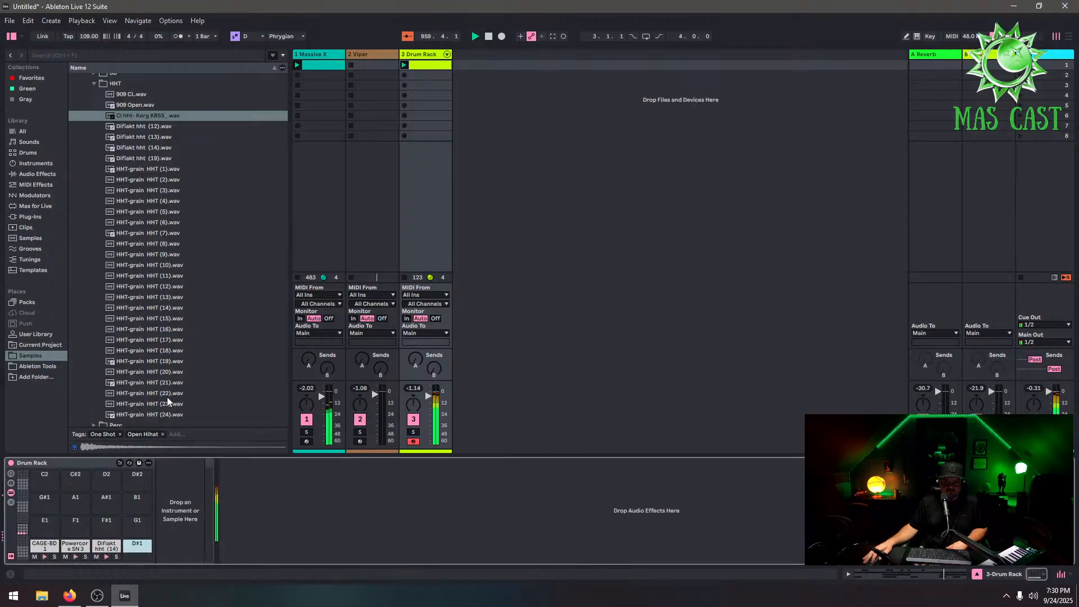
Open the CAGE AUDIO FX and loops folder and preview several bANg tRasH loops samples
{"action": "scroll", "coordinate": [81, 150], "scroll_direction": "up", "scroll_amount": 2}
{"action": "left_click", "coordinate": [94, 129]}
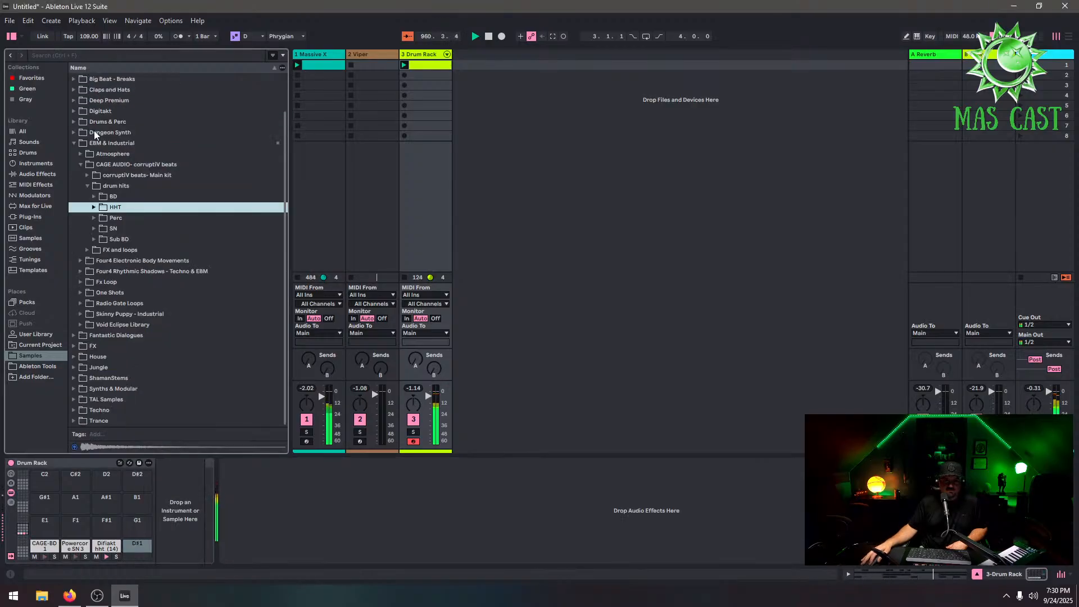
{"action": "left_click", "coordinate": [87, 249]}
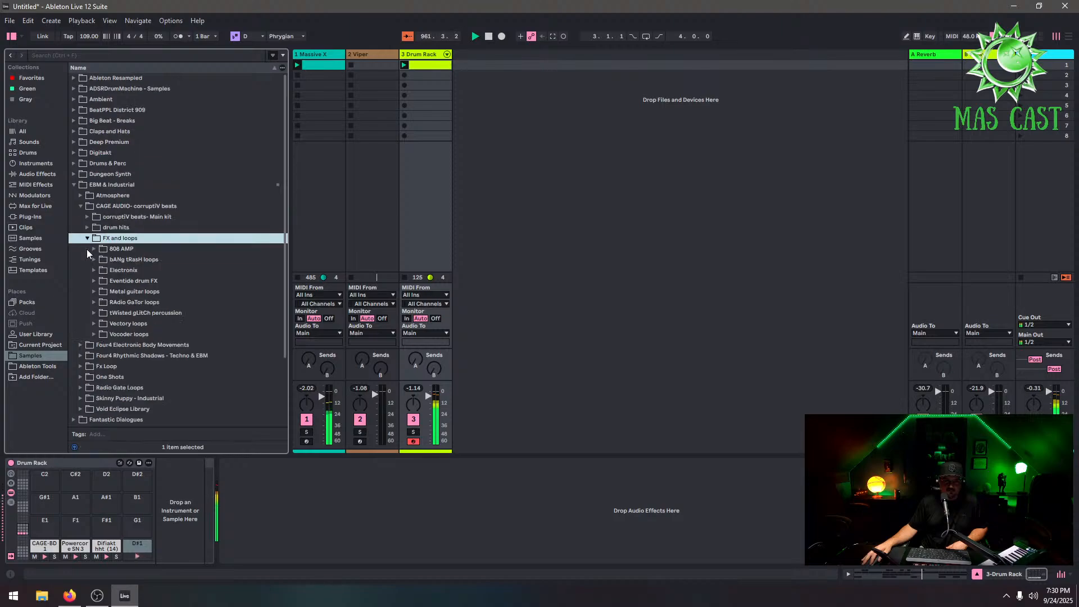
{"action": "left_click", "coordinate": [93, 259]}
{"action": "left_click", "coordinate": [134, 271]}
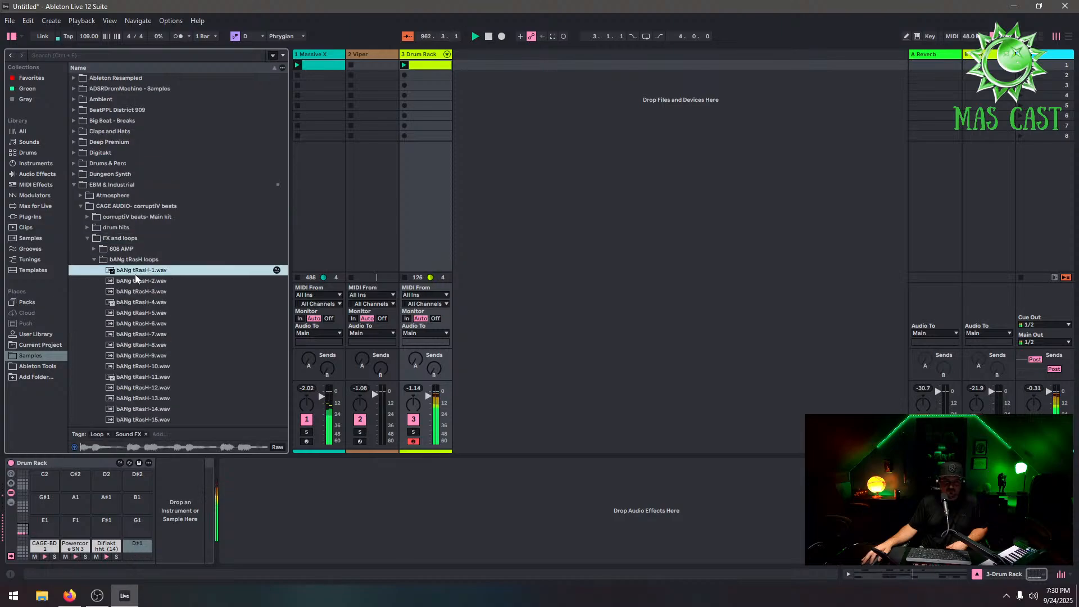
{"action": "left_click", "coordinate": [153, 346]}
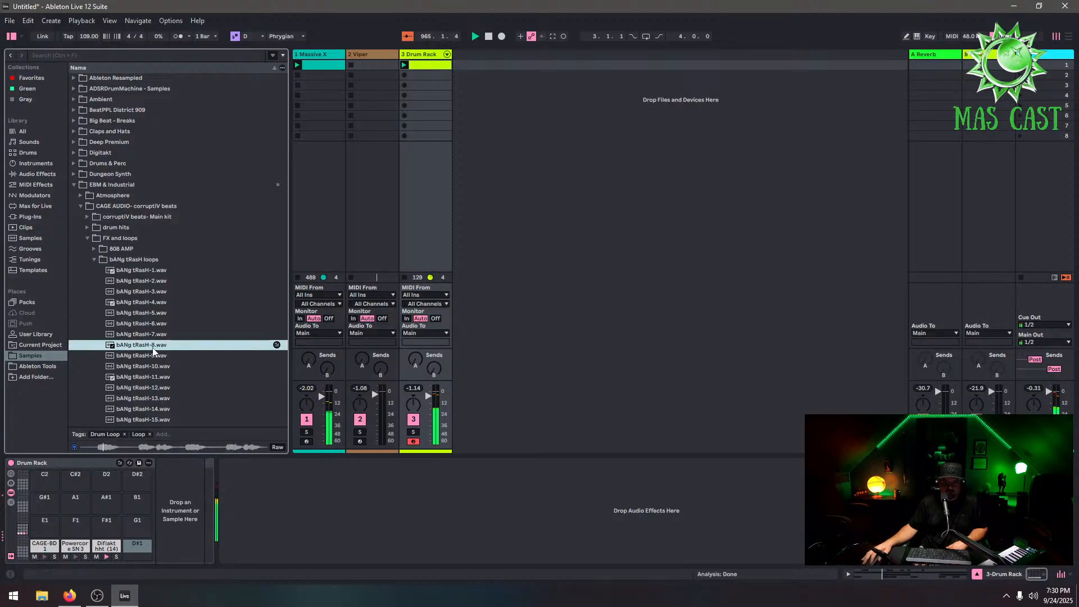
{"action": "scroll", "coordinate": [158, 346], "scroll_direction": "down", "scroll_amount": 2}
{"action": "left_click", "coordinate": [162, 342]}
{"action": "scroll", "coordinate": [166, 336], "scroll_direction": "down", "scroll_amount": 4}
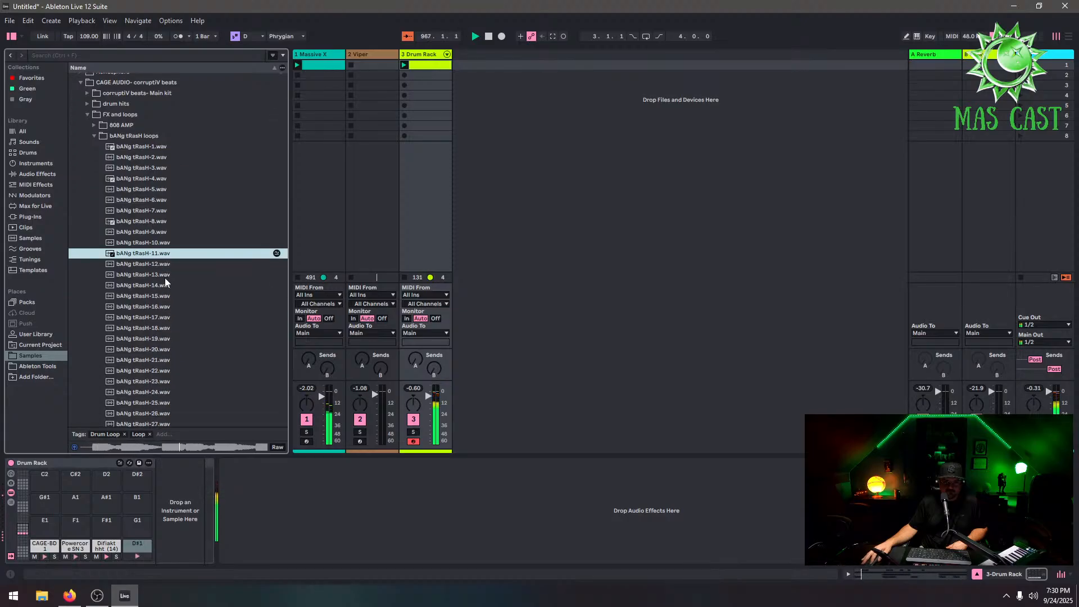
{"action": "left_click", "coordinate": [164, 276]}
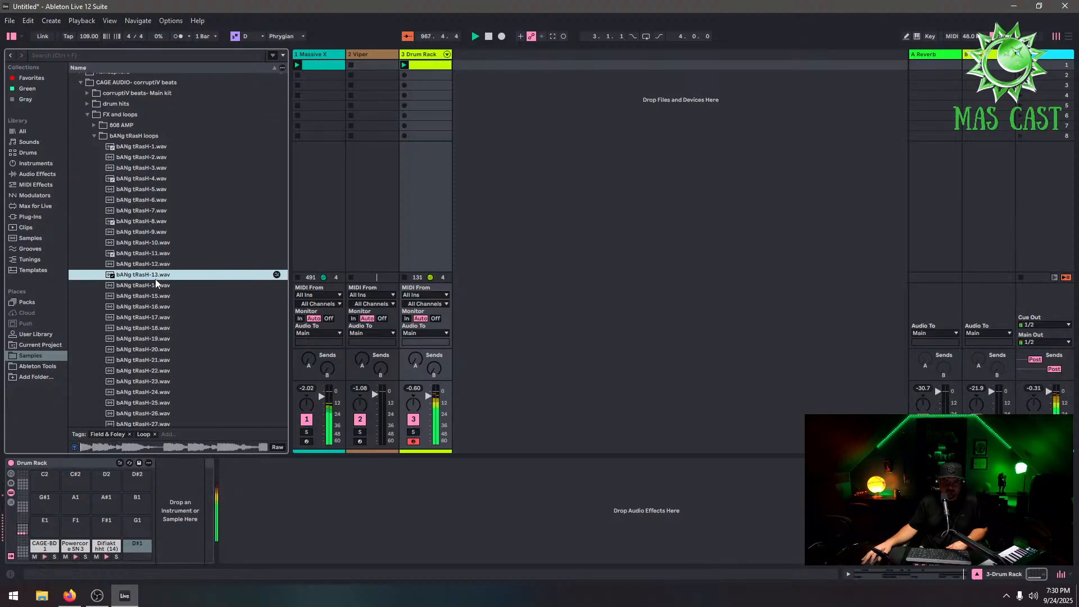
{"action": "left_click", "coordinate": [169, 317]}
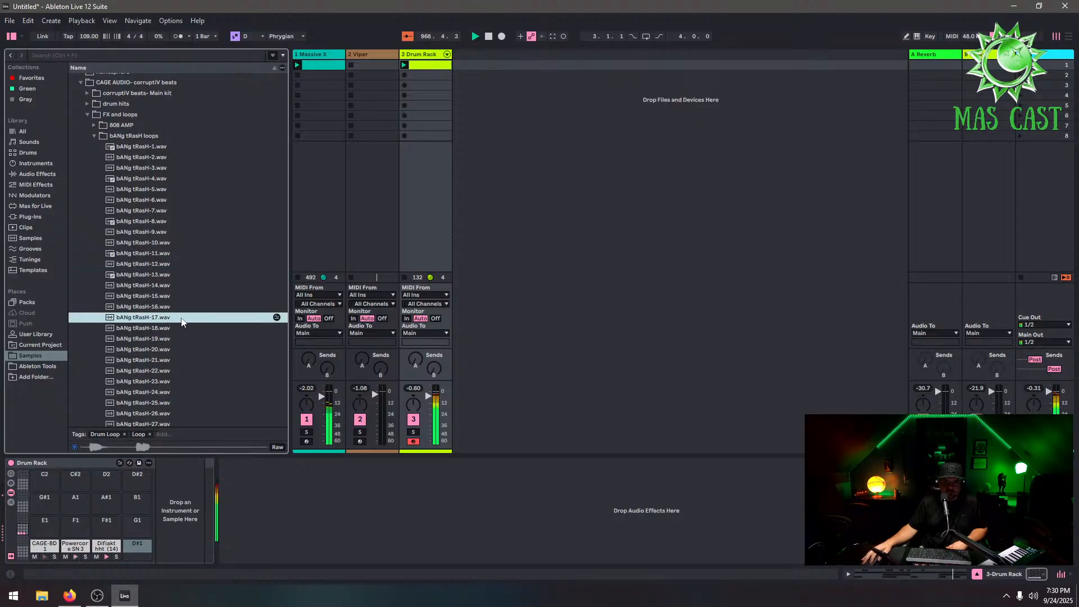
{"action": "scroll", "coordinate": [156, 359], "scroll_direction": "down", "scroll_amount": 2}
{"action": "left_click", "coordinate": [159, 389]}
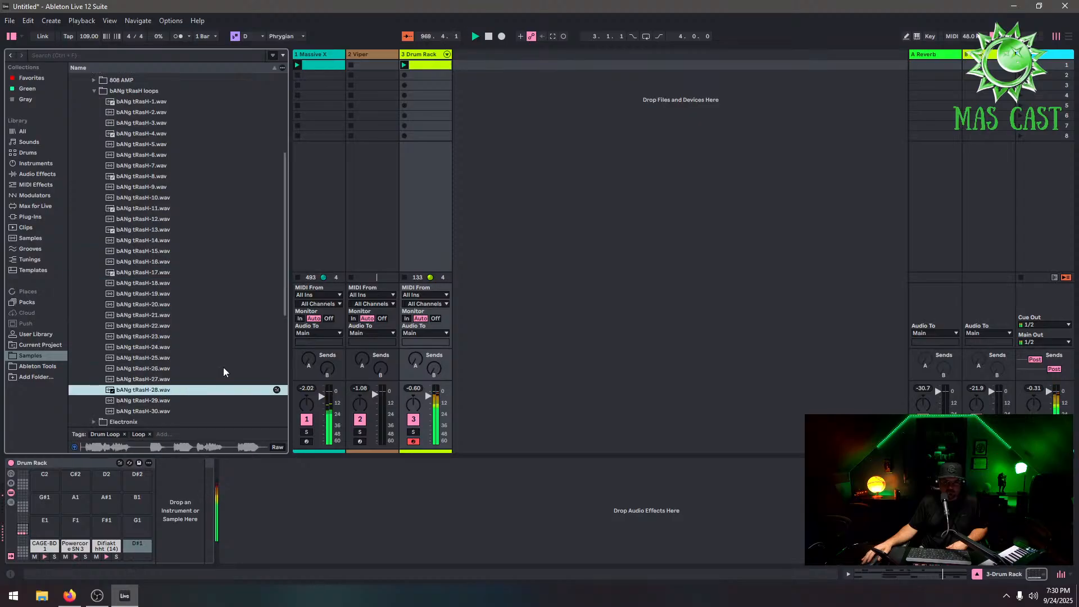
{"action": "scroll", "coordinate": [224, 366], "scroll_direction": "down", "scroll_amount": 2}
{"action": "scroll", "coordinate": [143, 396], "scroll_direction": "down", "scroll_amount": 1}
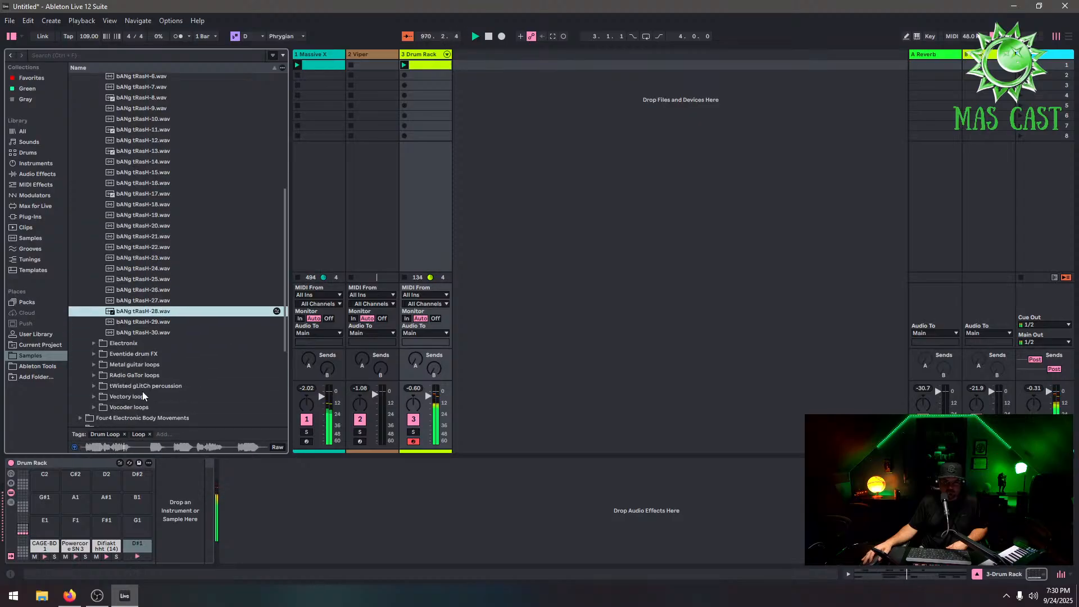
Open the Metal guitar loops folder and preview several Riff samples
{"action": "left_click", "coordinate": [95, 366]}
{"action": "left_click", "coordinate": [168, 273]}
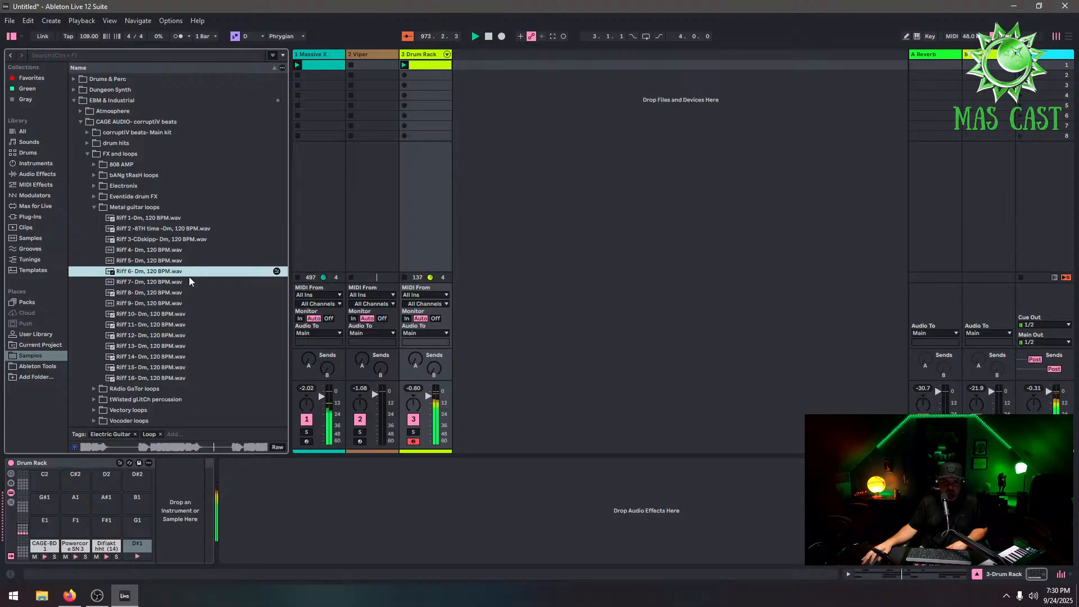
{"action": "left_click", "coordinate": [167, 241]}
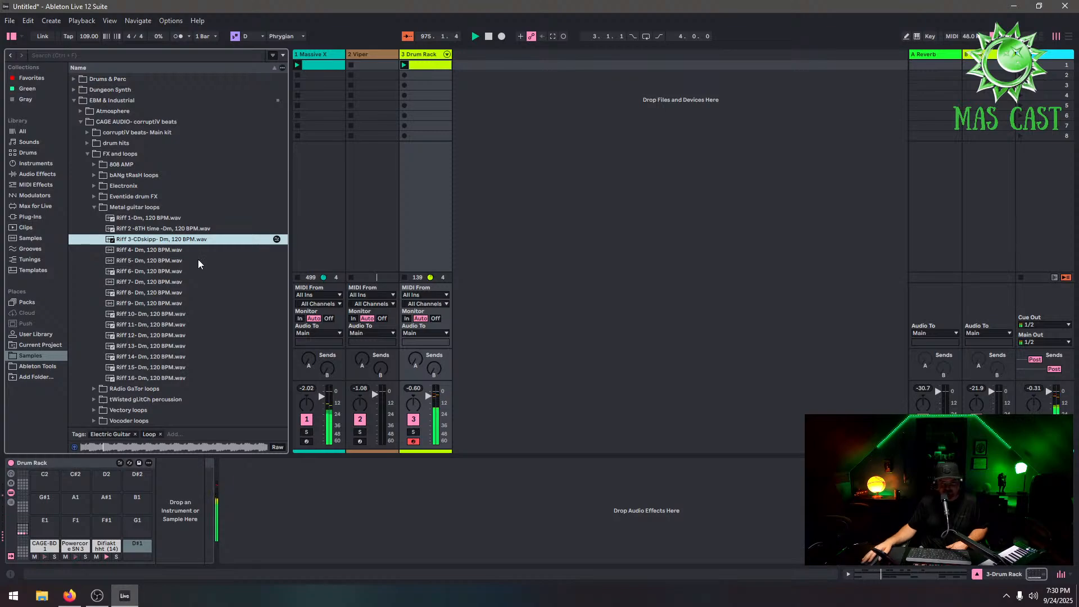
{"action": "left_click", "coordinate": [173, 356]}
Preview tWisted gLitch percussion samples and load BoTched Scann onto the empty D#1 pad
{"action": "scroll", "coordinate": [181, 360], "scroll_direction": "down", "scroll_amount": 2}
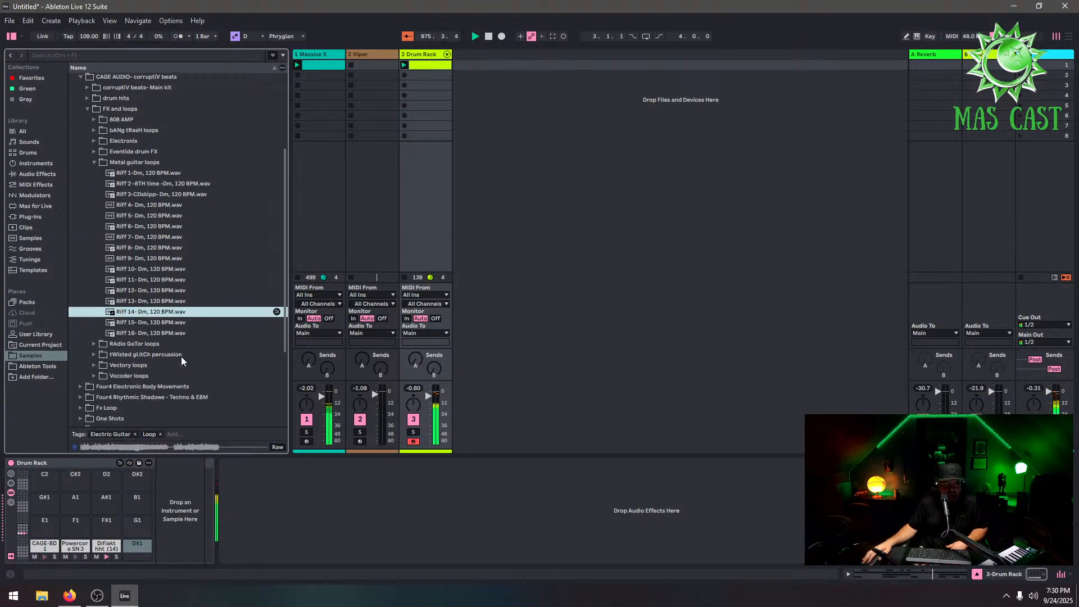
{"action": "left_click", "coordinate": [93, 354]}
{"action": "left_click", "coordinate": [210, 346]}
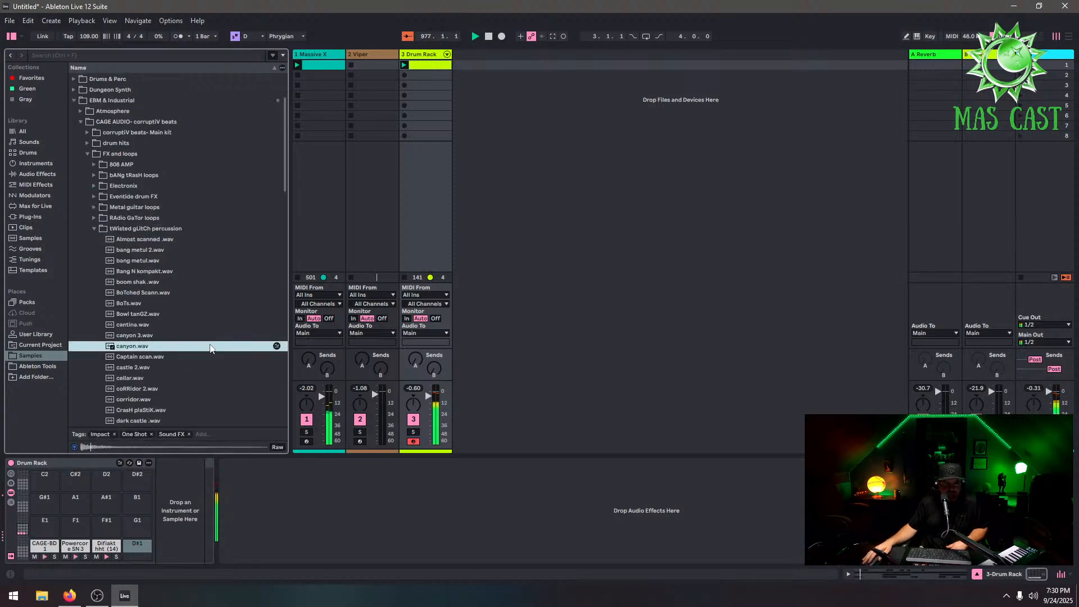
{"action": "left_click", "coordinate": [169, 368]}
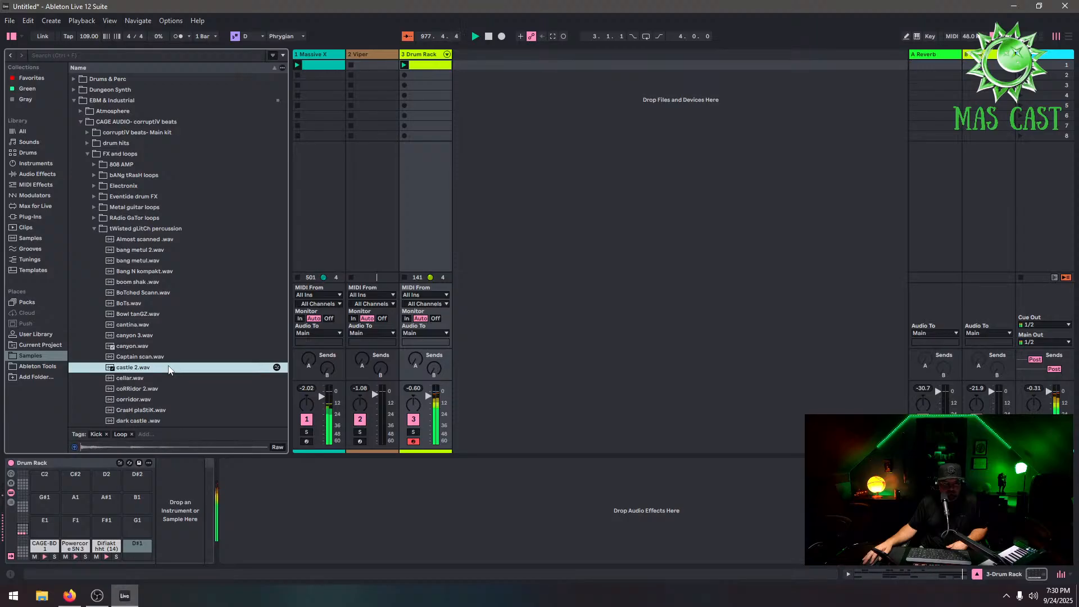
{"action": "left_click", "coordinate": [149, 295]}
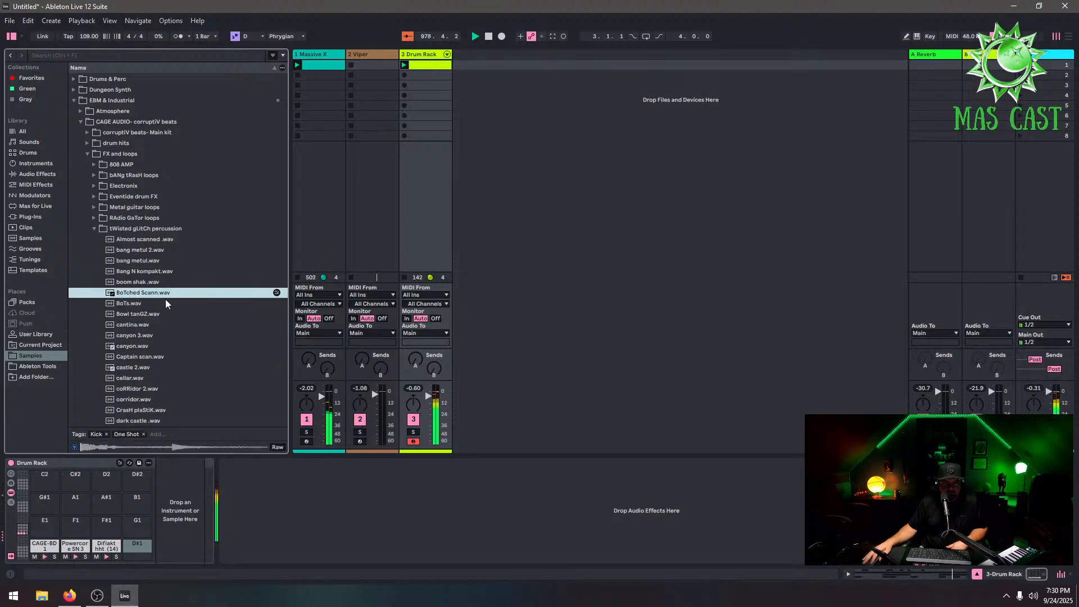
{"action": "left_click_drag", "start_coordinate": [159, 293], "coordinate": [140, 543]}
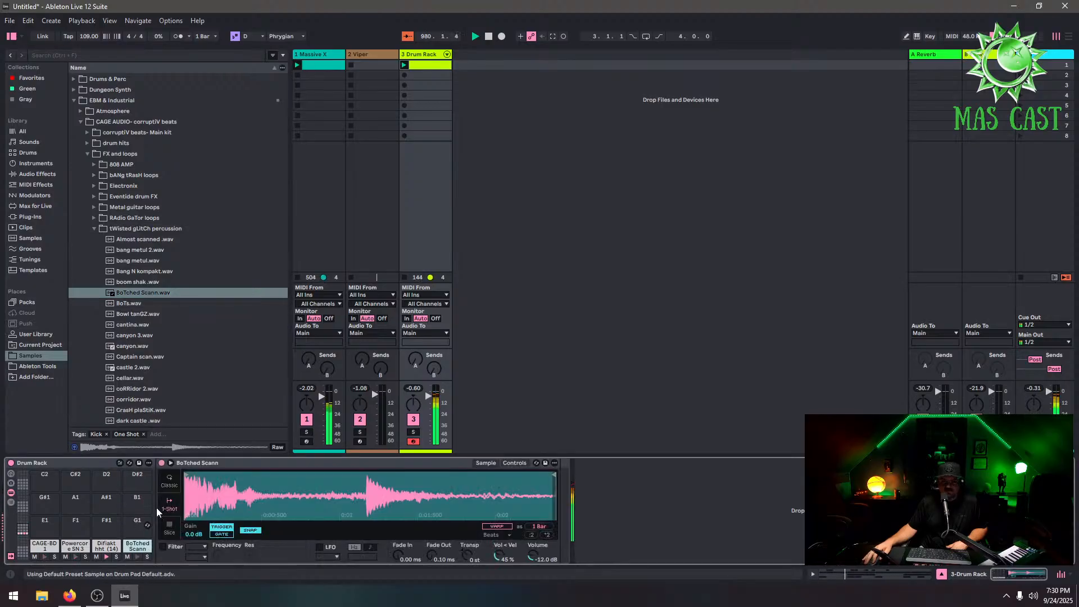
Open the drum clip and delete all the old notes in the BoTched Scann row
{"action": "left_click", "coordinate": [419, 67]}
{"action": "double_click", "coordinate": [232, 430]}
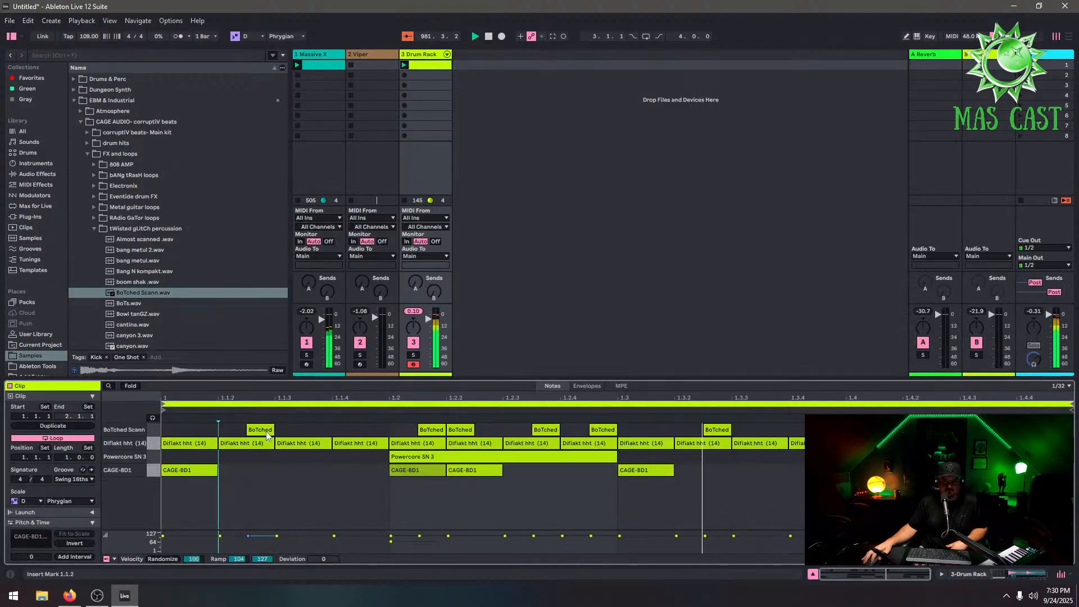
{"action": "double_click", "coordinate": [267, 432]}
{"action": "double_click", "coordinate": [432, 430]}
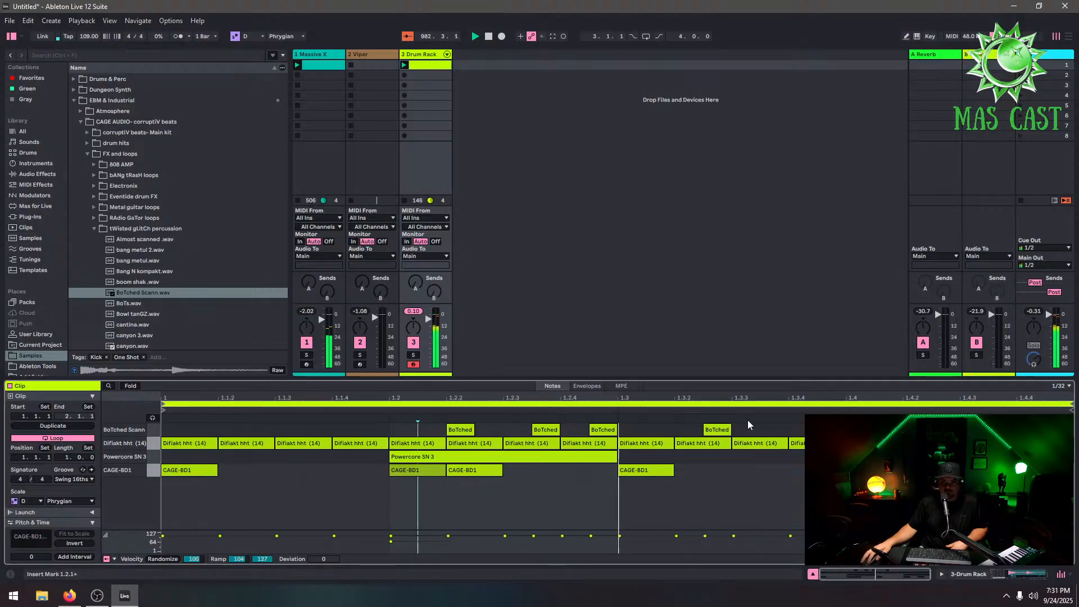
{"action": "left_click_drag", "start_coordinate": [748, 425], "coordinate": [458, 391]}
{"action": "double_click", "coordinate": [460, 430]}
{"action": "double_click", "coordinate": [545, 430]}
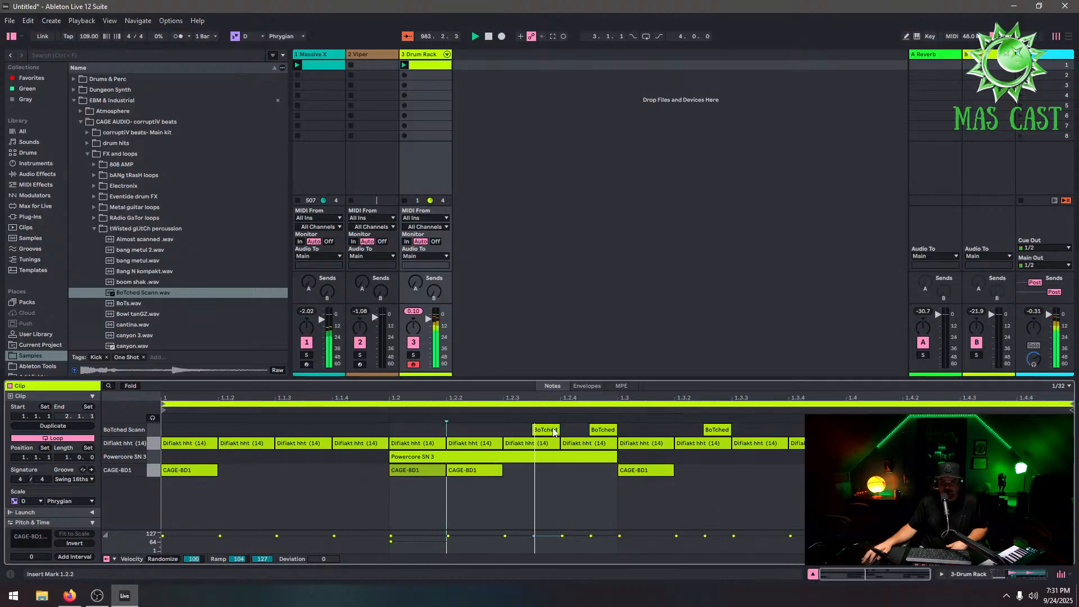
{"action": "double_click", "coordinate": [596, 430]}
{"action": "double_click", "coordinate": [716, 430]}
Set the grid to 1/8 and draw one BoTched Scann note from 1.1.3 to 1.2.1
{"action": "right_click", "coordinate": [612, 419]}
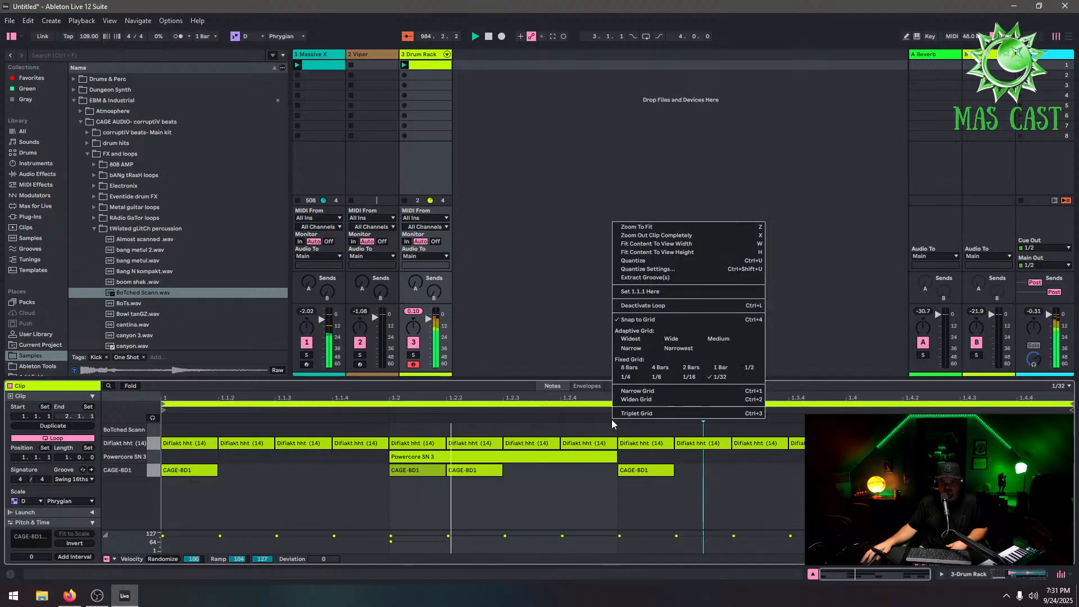
{"action": "left_click", "coordinate": [656, 376]}
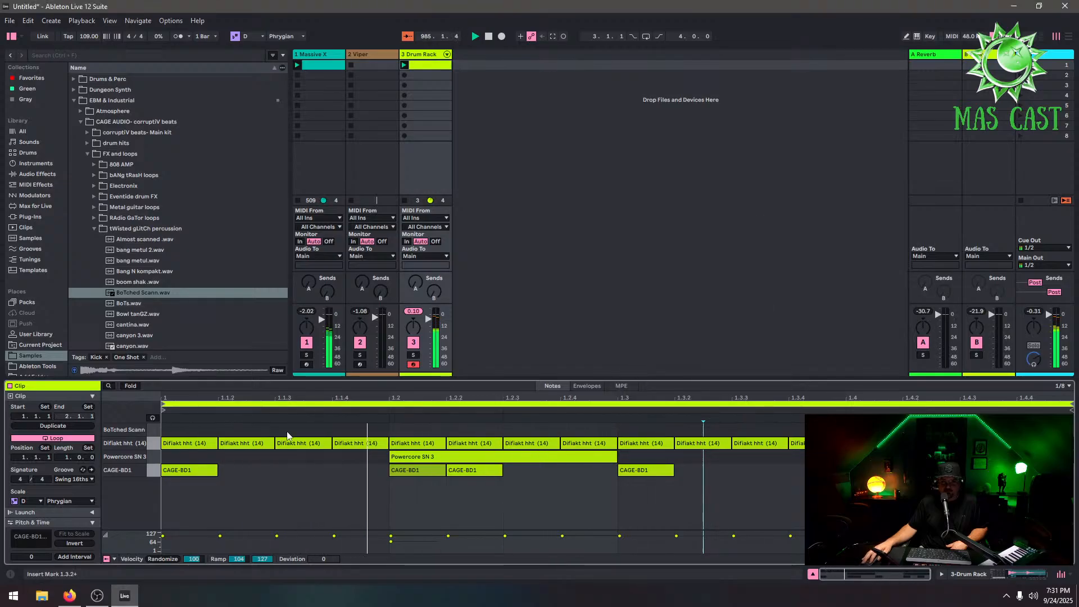
{"action": "double_click", "coordinate": [331, 429]}
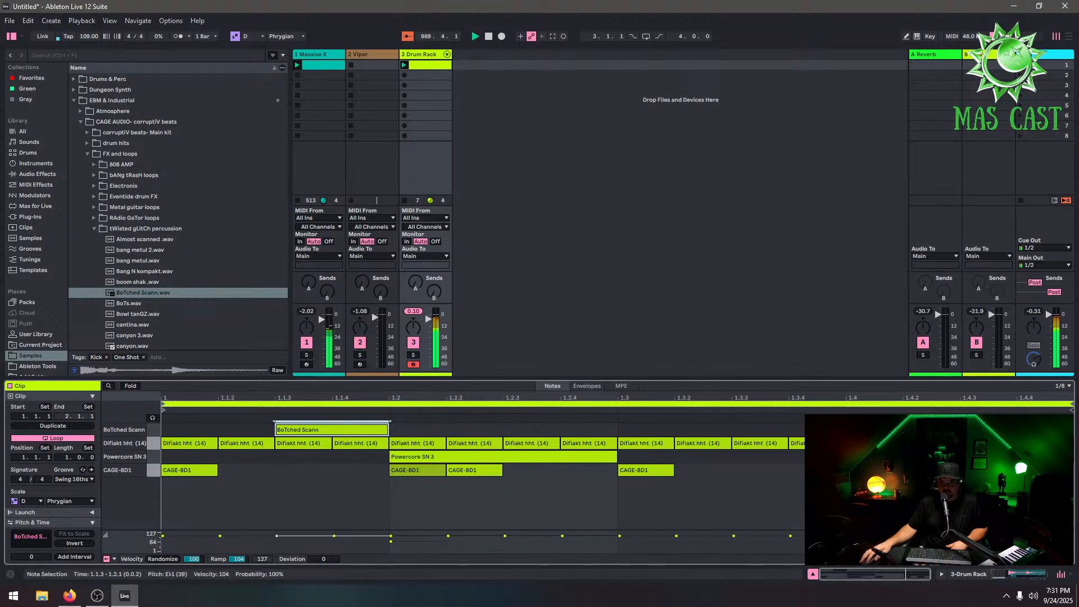
Edit the Difiakt hht (14) notes near the end of the bar, adding short 1/32 notes around 1.4.3
{"action": "left_click", "coordinate": [1044, 444]}
{"action": "right_click", "coordinate": [1044, 443]}
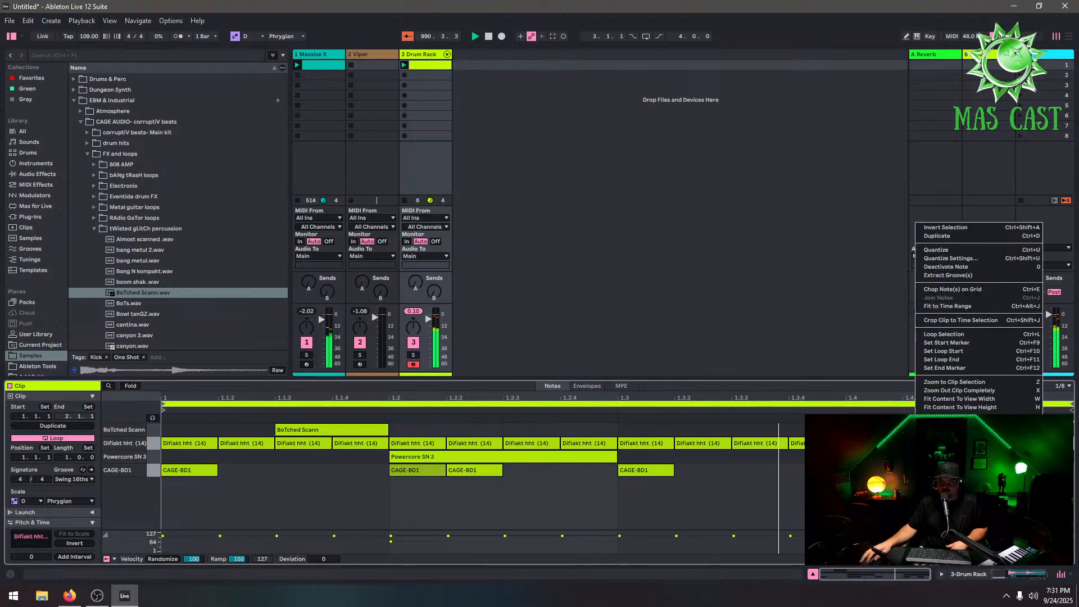
{"action": "left_click", "coordinate": [996, 414]}
{"action": "left_click", "coordinate": [1045, 456]}
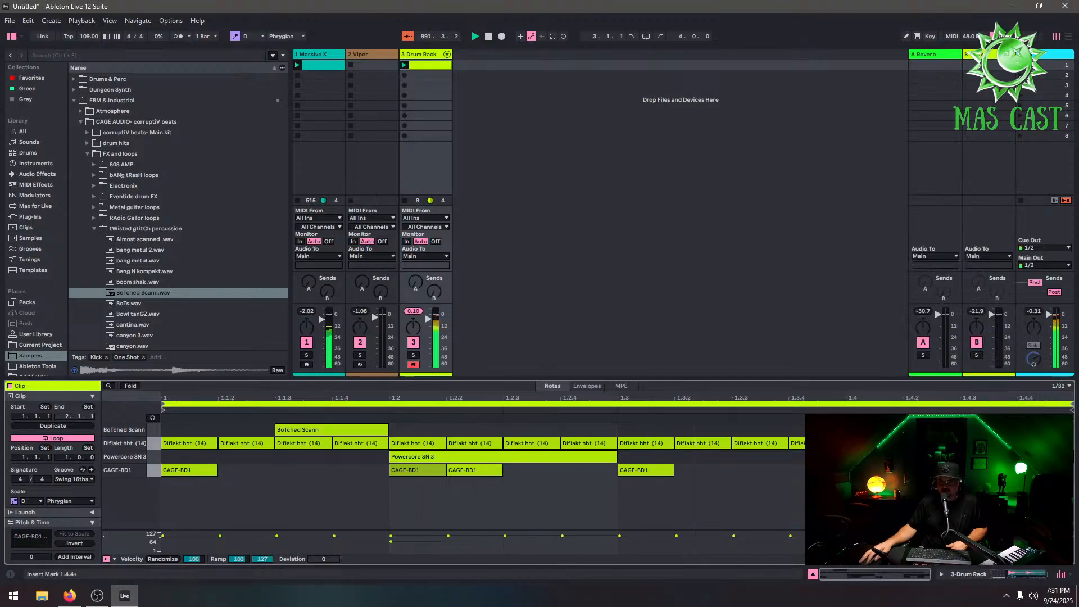
{"action": "double_click", "coordinate": [1058, 443]}
{"action": "left_click", "coordinate": [1006, 456]}
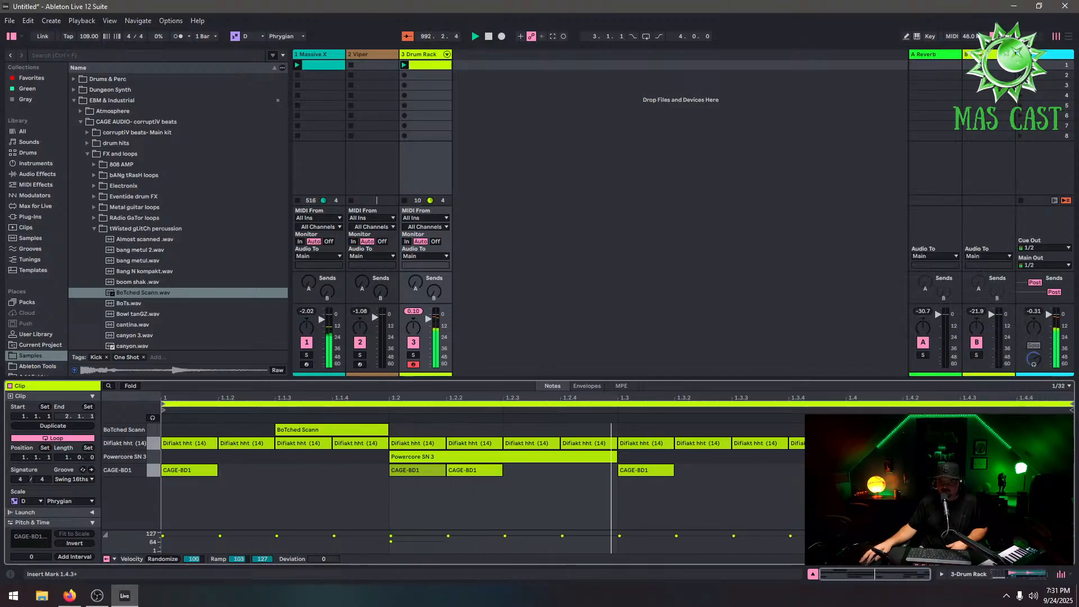
{"action": "right_click", "coordinate": [981, 456]}
{"action": "left_click", "coordinate": [1002, 456]}
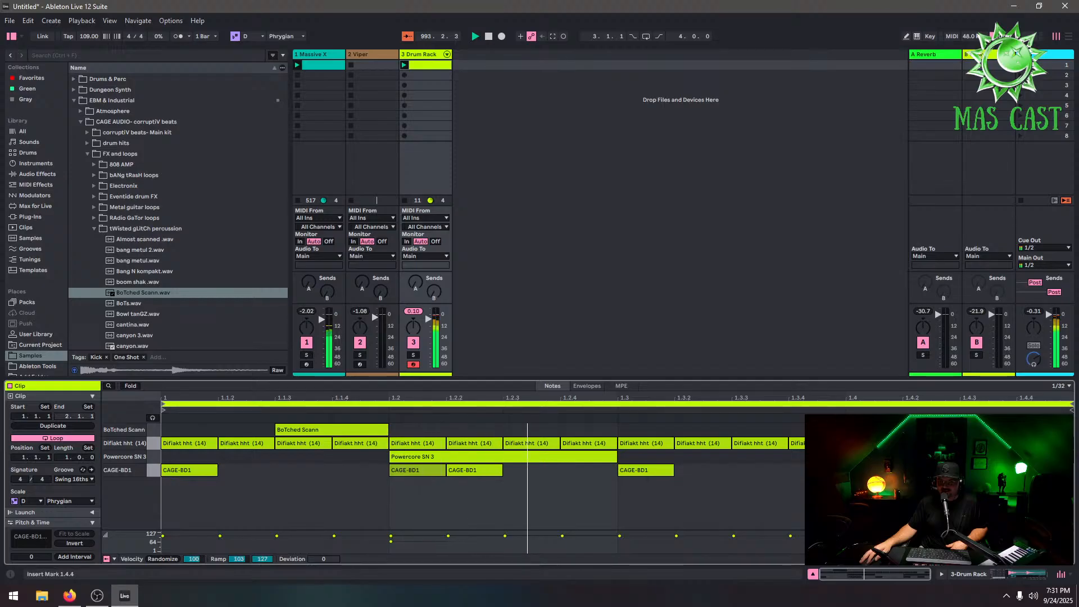
{"action": "double_click", "coordinate": [1002, 443]}
{"action": "double_click", "coordinate": [976, 443]}
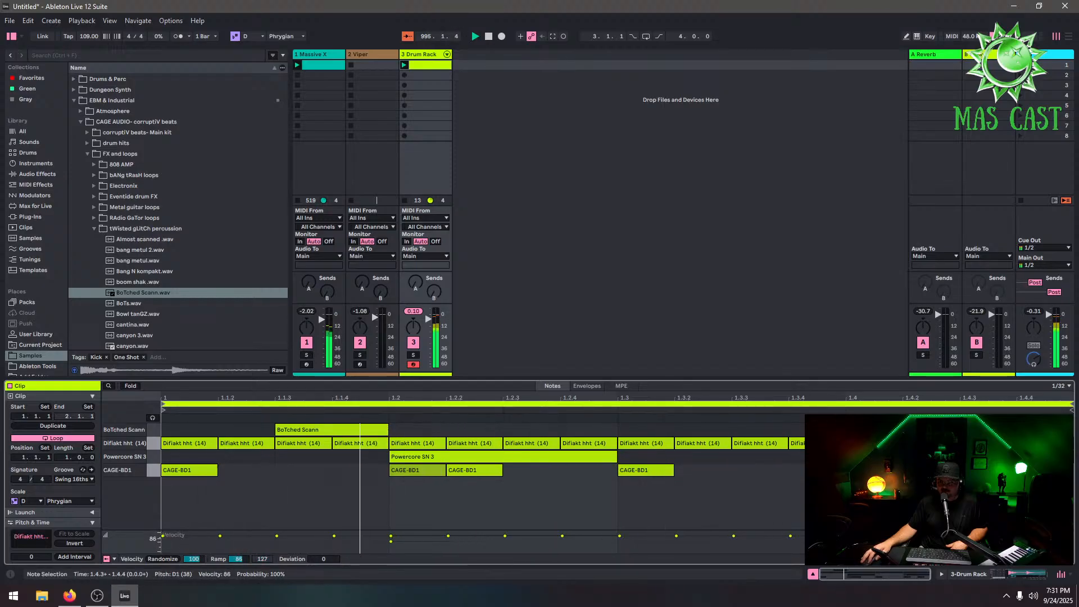
Load Captain scan onto the E1 pad of the Drum Rack and reopen the drum clip
{"action": "left_click", "coordinate": [428, 55]}
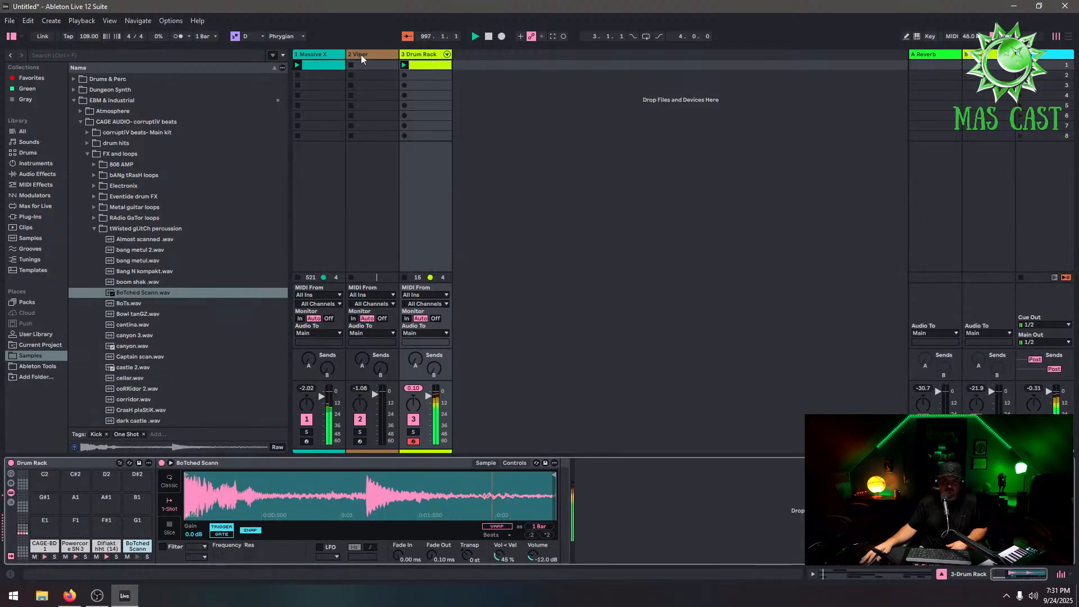
{"action": "left_click", "coordinate": [140, 356]}
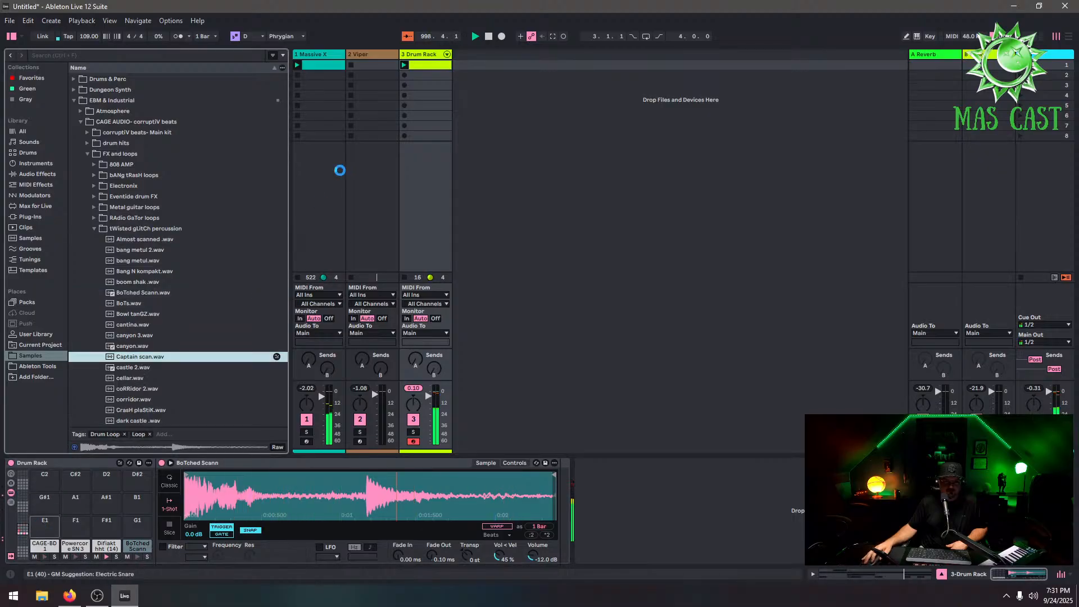
{"action": "double_click", "coordinate": [436, 63]}
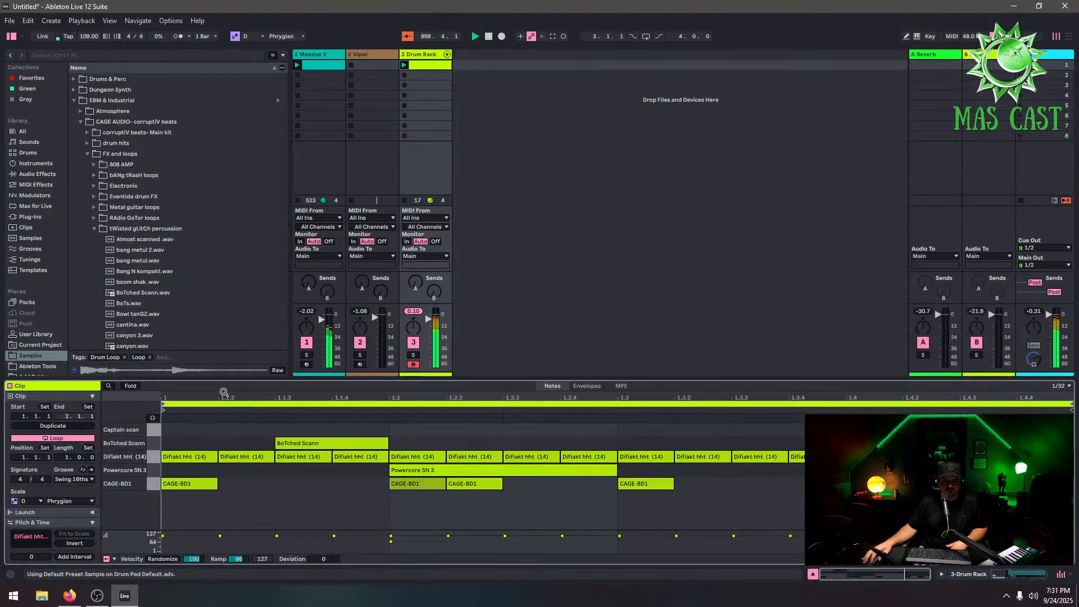
Draw a Captain scan note stretching across the whole bar
{"action": "double_click", "coordinate": [183, 430]}
{"action": "left_click_drag", "start_coordinate": [189, 430], "coordinate": [1070, 430]}
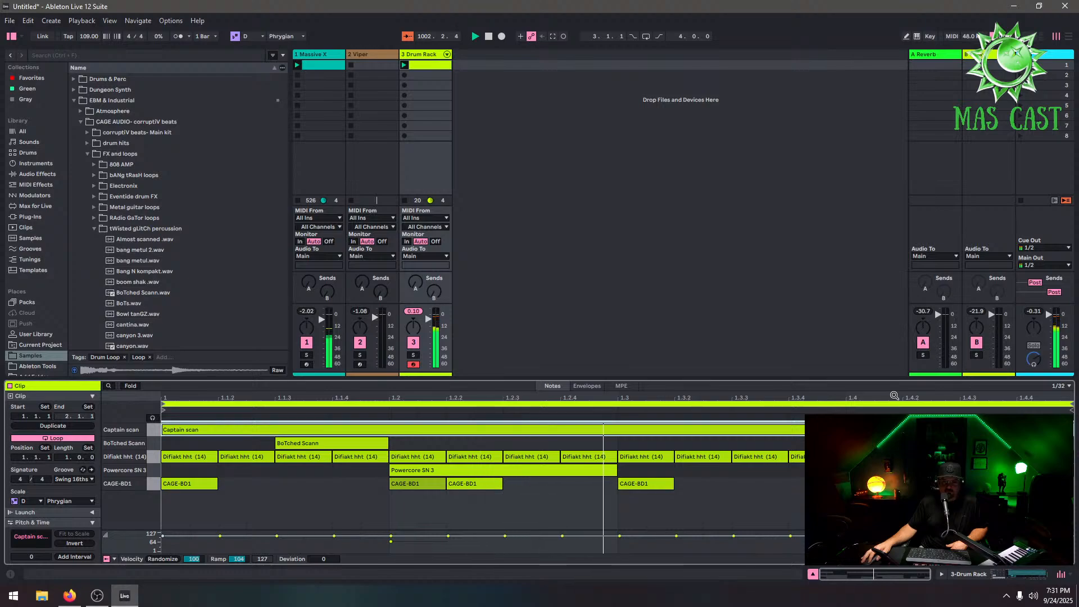
Duplicate the clip to two bars and extend the Captain scan note across both bars
{"action": "left_click", "coordinate": [52, 426]}
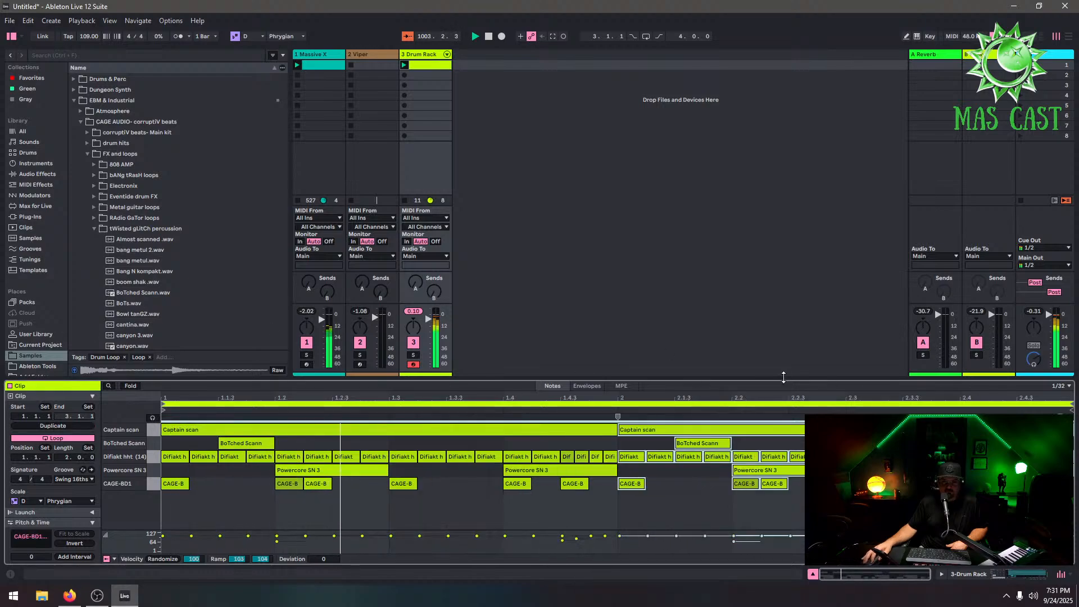
{"action": "left_click_drag", "start_coordinate": [616, 429], "coordinate": [1074, 458]}
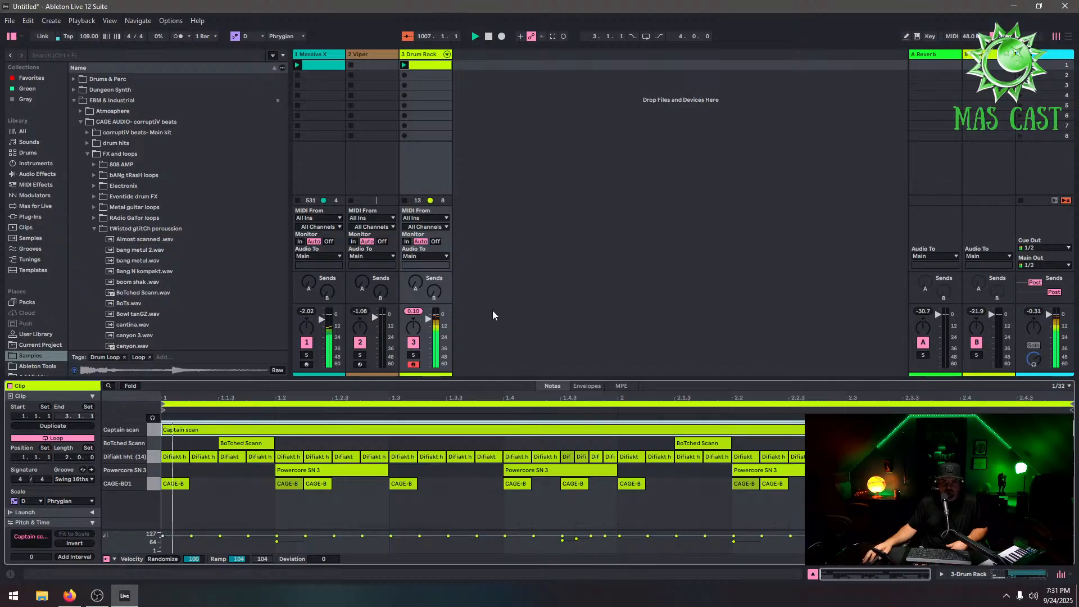
Insert the Devious Machines Infiltrator plugin into the Drum Rack track's device chain
{"action": "left_click", "coordinate": [418, 66]}
{"action": "double_click", "coordinate": [419, 56]}
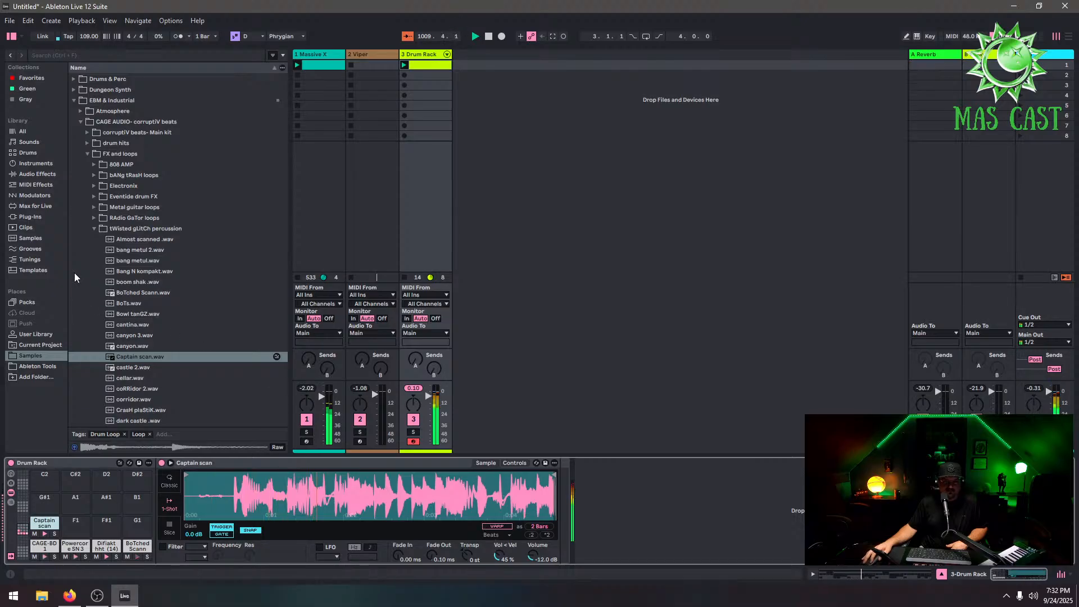
{"action": "left_click", "coordinate": [34, 217]}
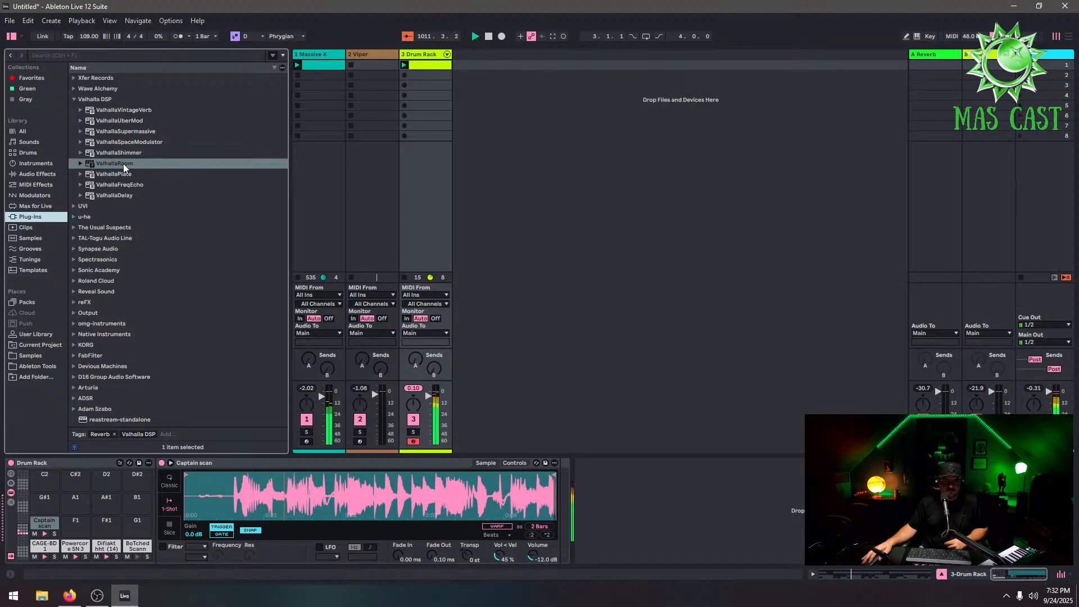
{"action": "left_click", "coordinate": [73, 364]}
{"action": "left_click_drag", "start_coordinate": [111, 281], "coordinate": [560, 497]}
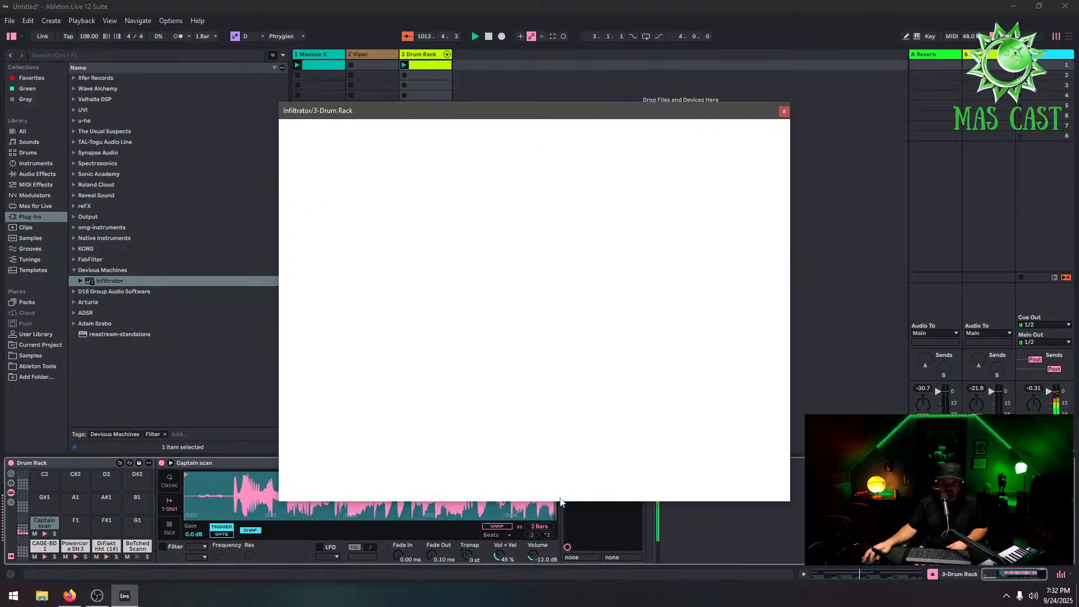
Audition Infiltrator presets and load Corruption Kitchen from Frequency Domain Effects, then close the plugin window
{"action": "left_click", "coordinate": [546, 364]}
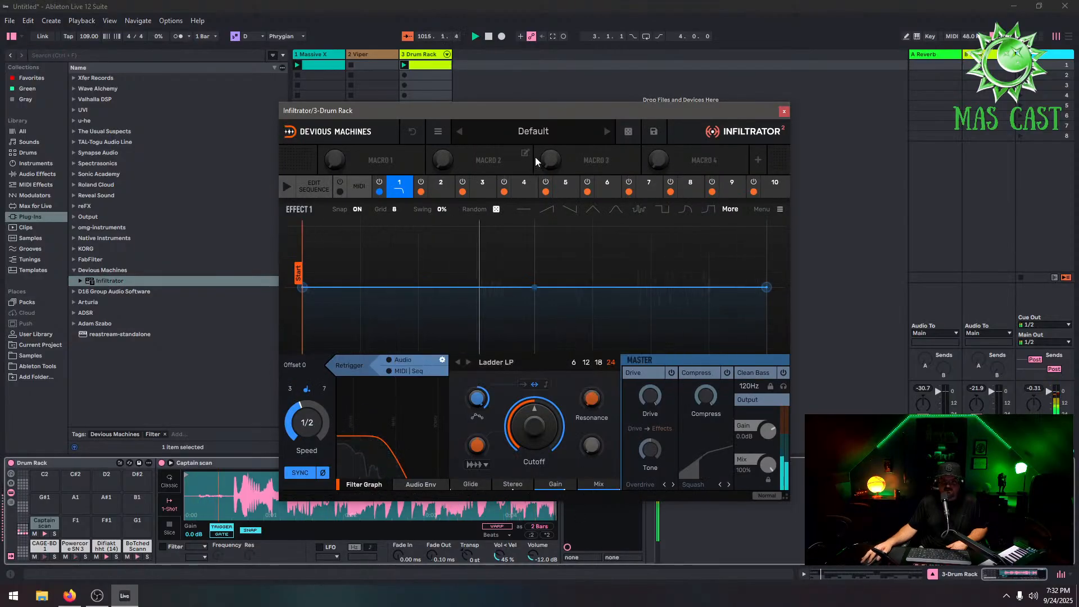
{"action": "left_click", "coordinate": [533, 131]}
{"action": "left_click", "coordinate": [511, 303]}
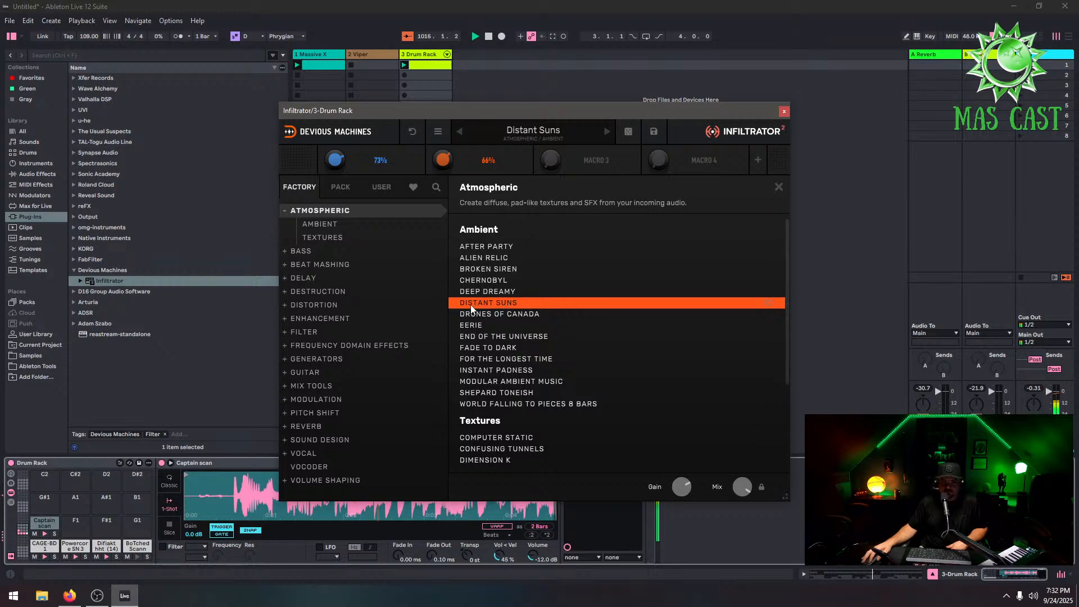
{"action": "left_click", "coordinate": [344, 344]}
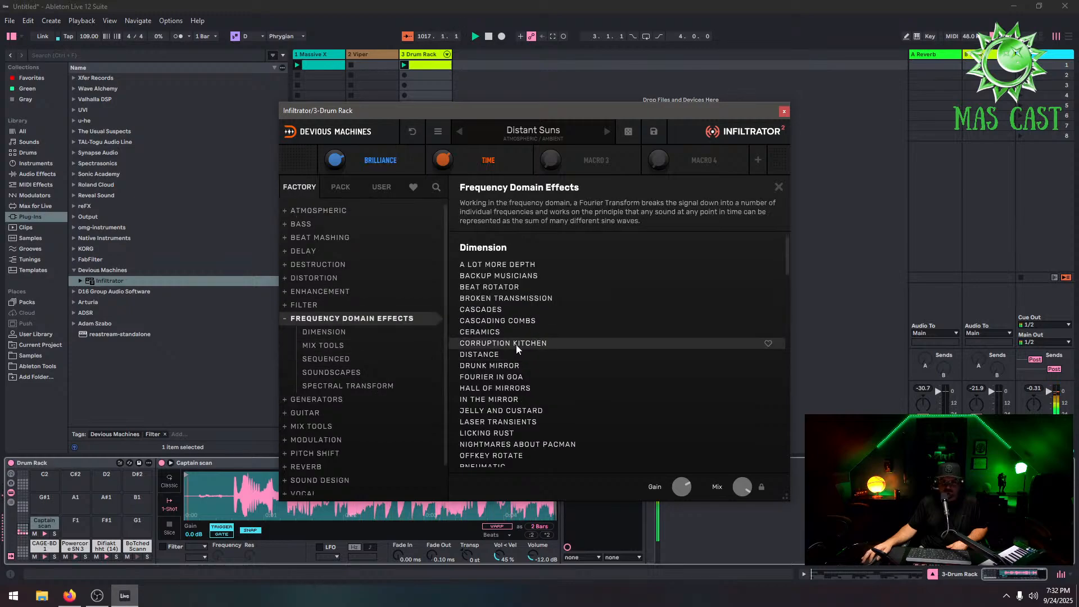
{"action": "left_click", "coordinate": [516, 344]}
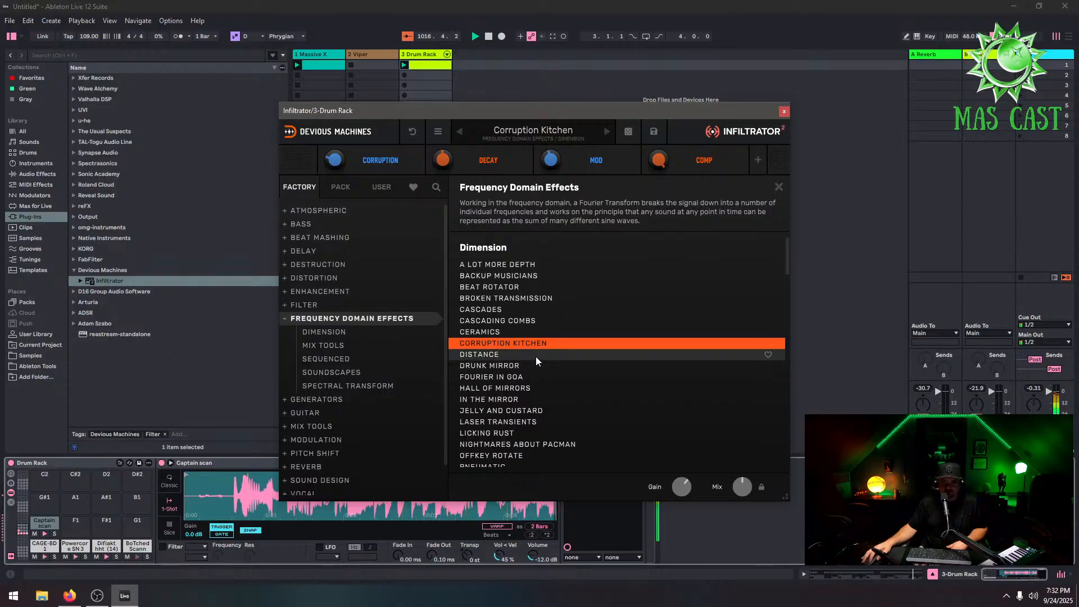
{"action": "left_click", "coordinate": [548, 299]}
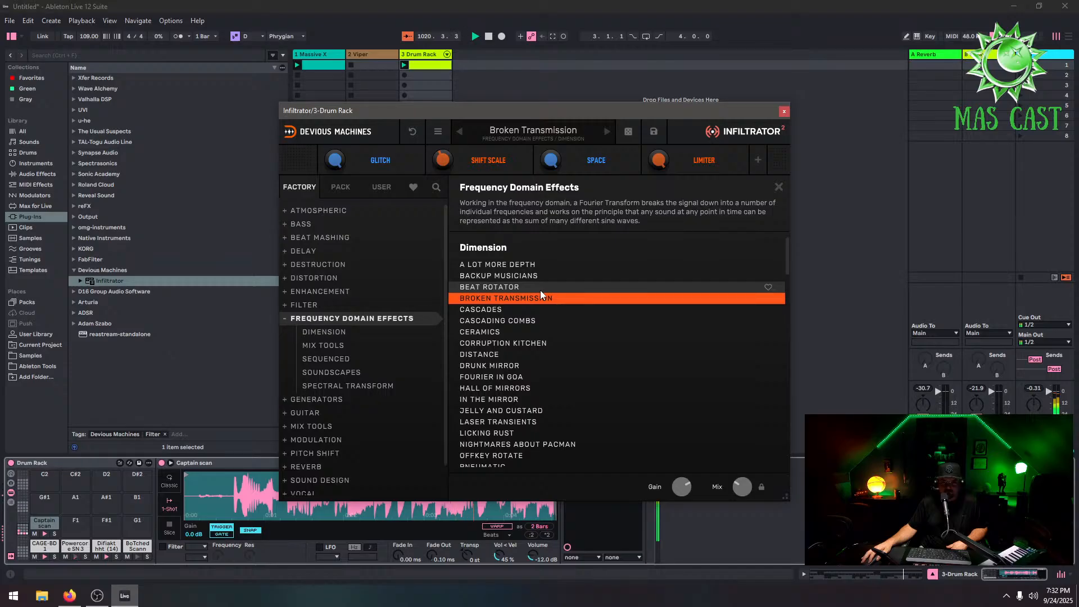
{"action": "double_click", "coordinate": [531, 423]}
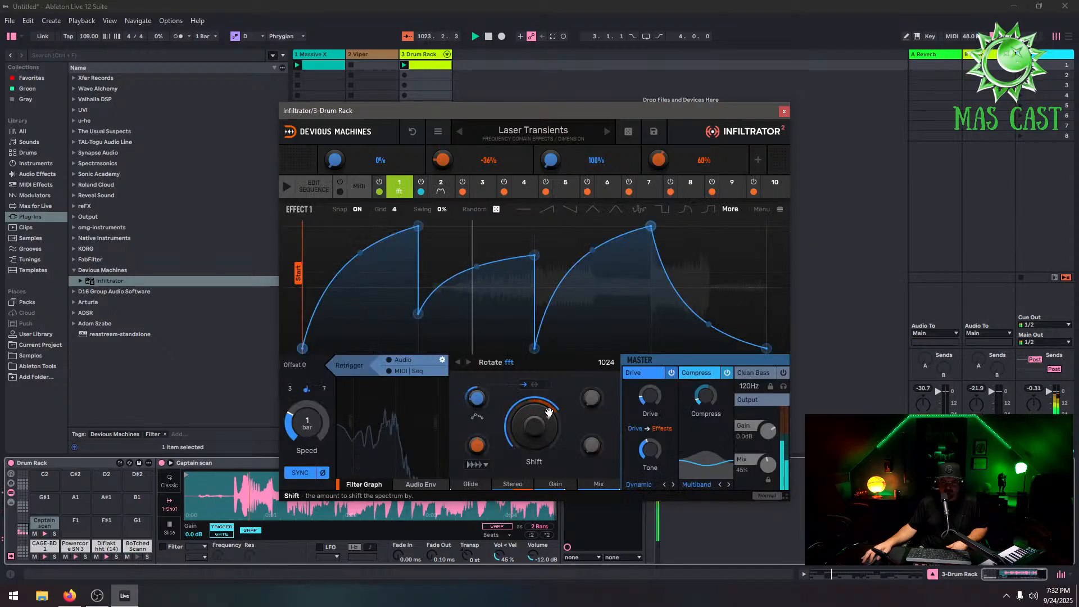
{"action": "left_click", "coordinate": [541, 135]}
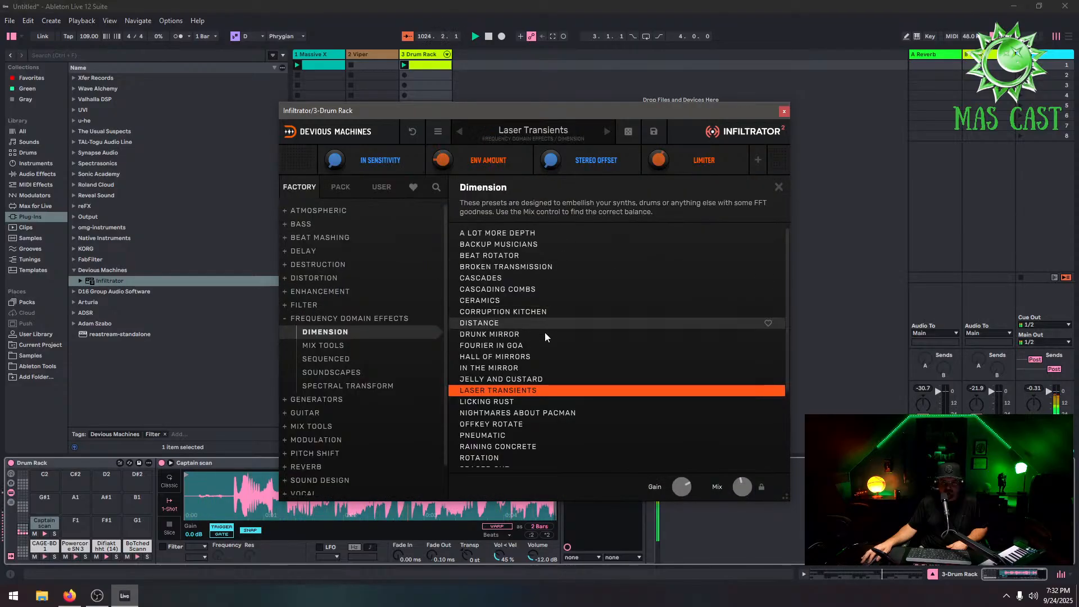
{"action": "double_click", "coordinate": [544, 313]}
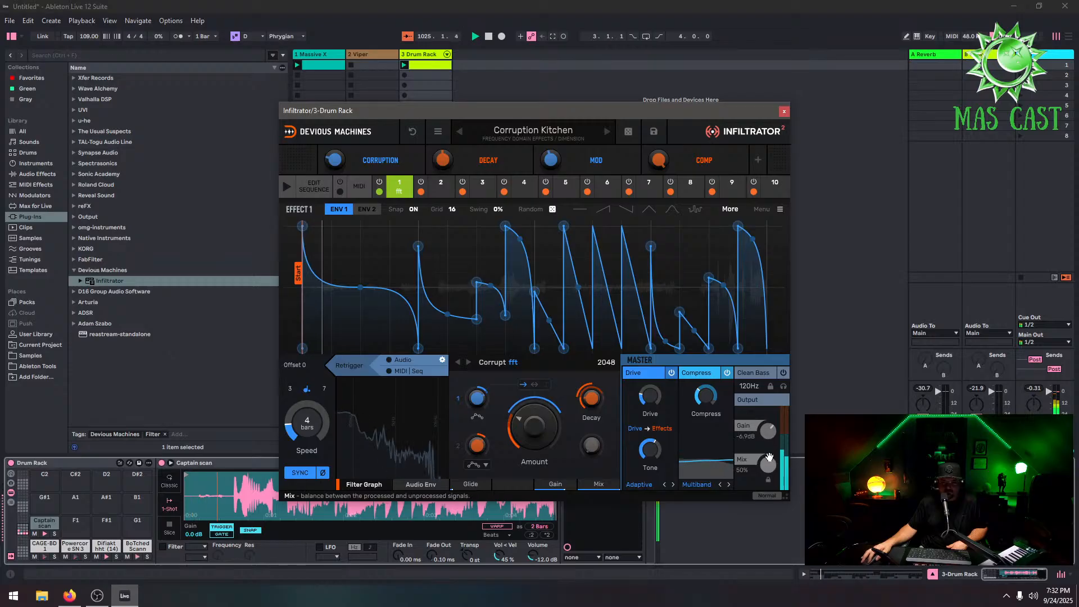
{"action": "left_click", "coordinate": [783, 110]}
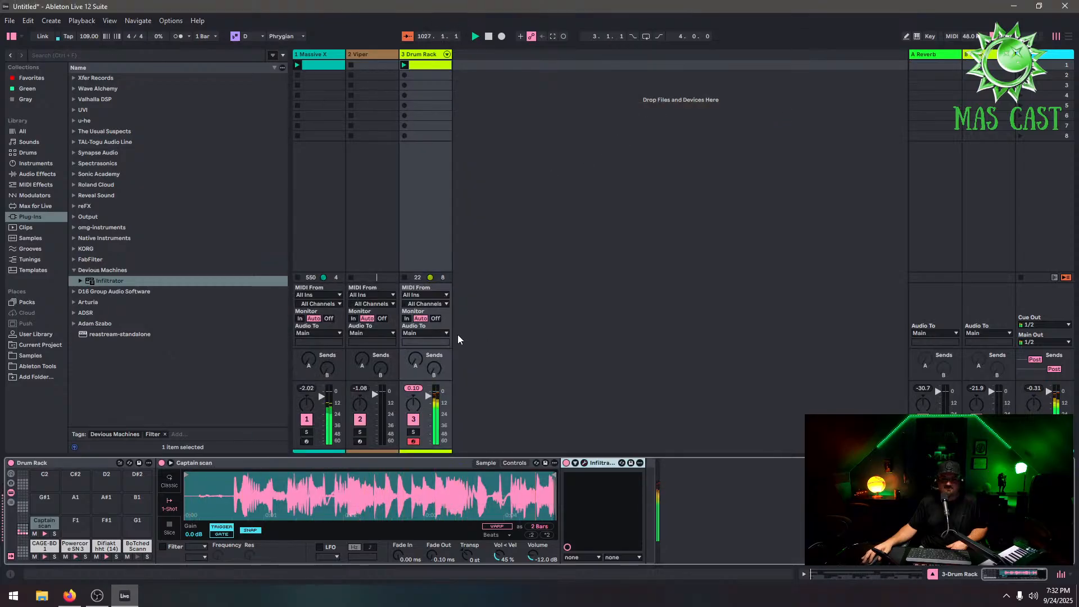
Arm the Viper track and capture the played A3 and D3 notes into a new clip
{"action": "left_click", "coordinate": [376, 54]}
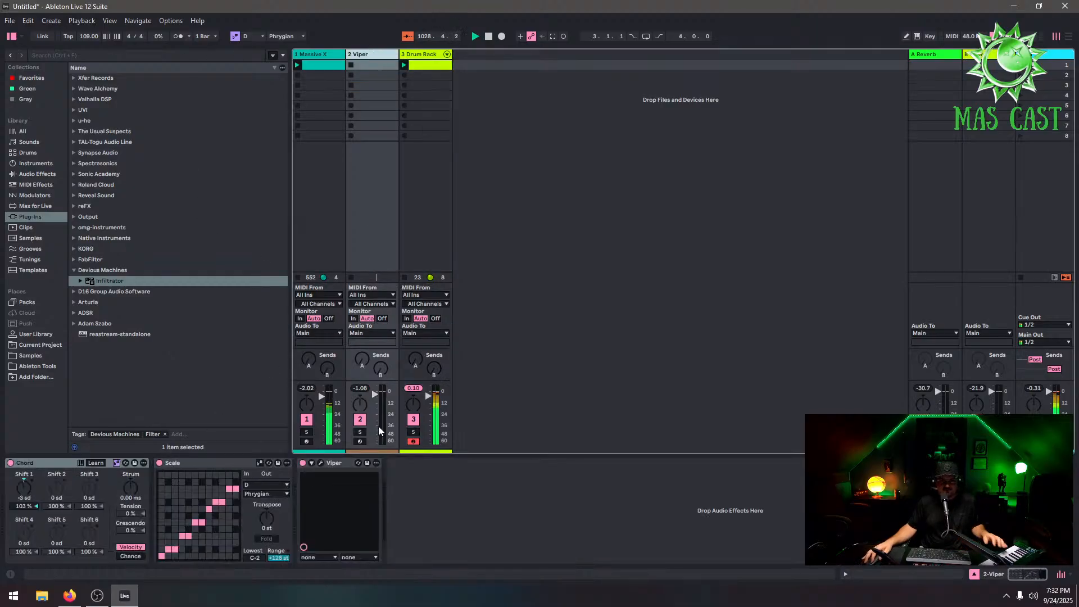
{"action": "left_click", "coordinate": [434, 65]}
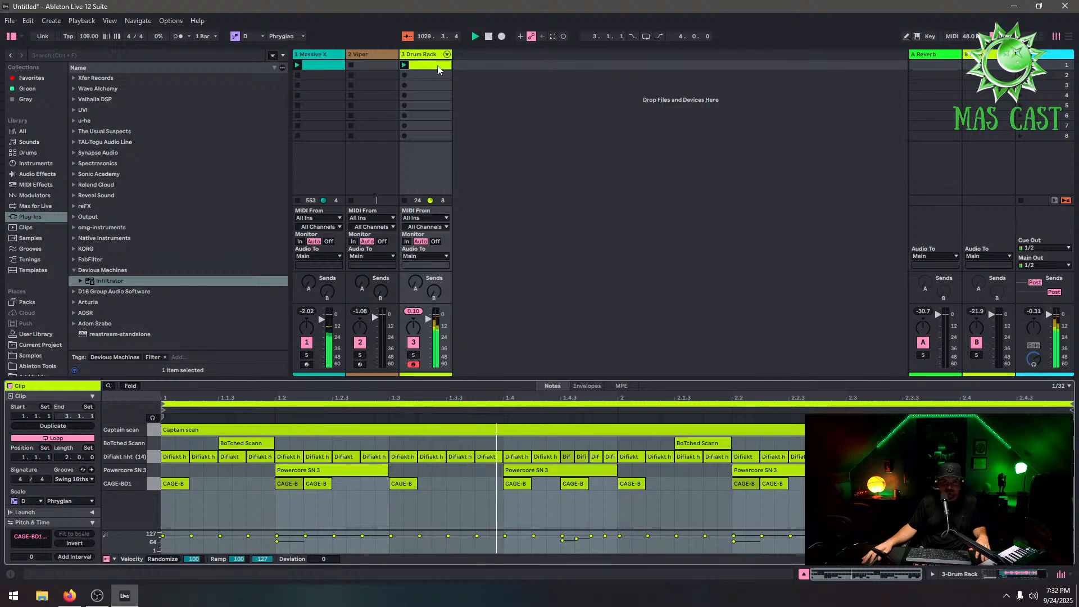
{"action": "left_click", "coordinate": [359, 364]}
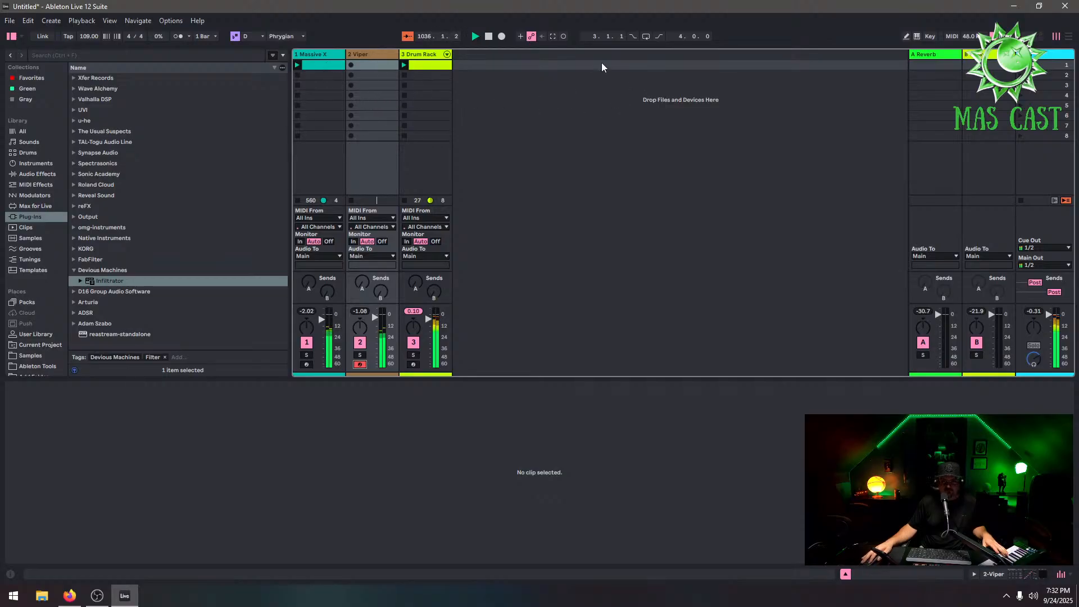
{"action": "left_click", "coordinate": [553, 36]}
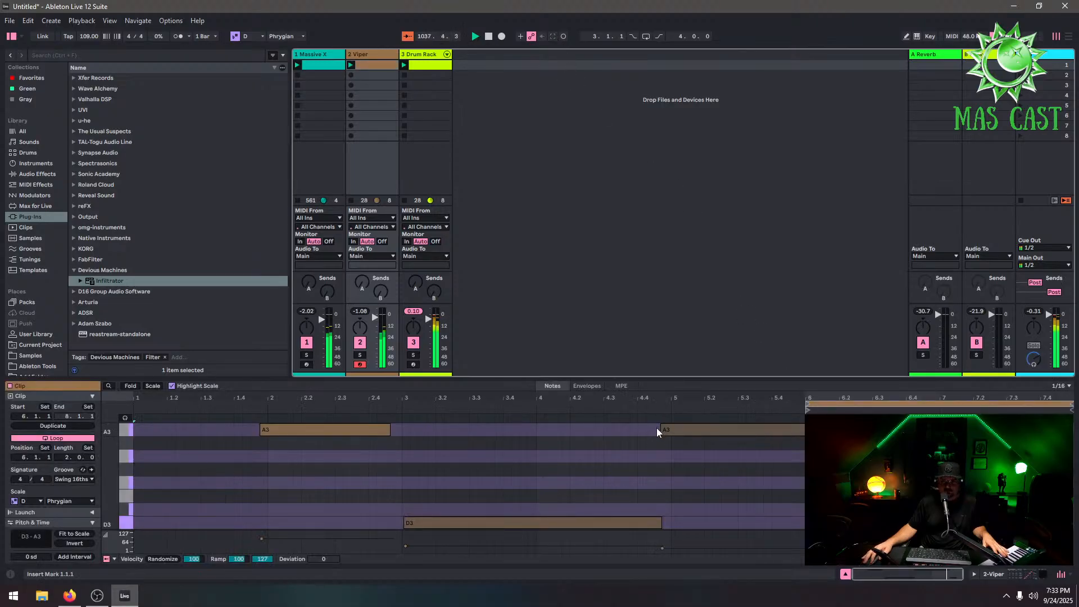
Crop the Viper clip to the selected time range and trim the A3 and D3 note ends to the clip end
{"action": "left_click_drag", "start_coordinate": [806, 409], "coordinate": [693, 432]}
{"action": "right_click", "coordinate": [713, 405]}
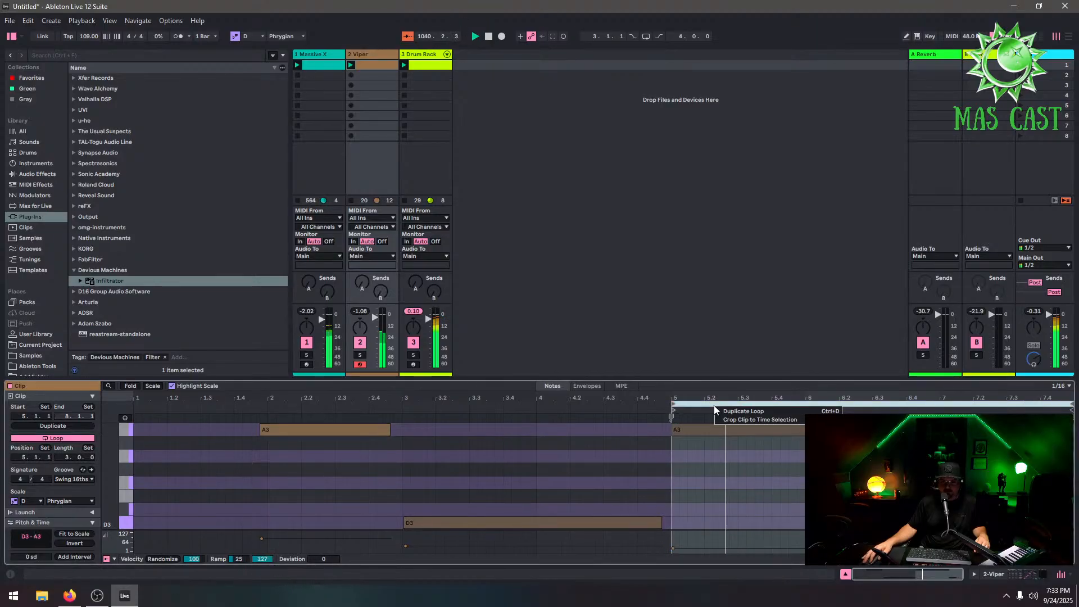
{"action": "left_click", "coordinate": [752, 419]}
{"action": "left_click_drag", "start_coordinate": [785, 429], "coordinate": [760, 430]}
{"action": "left_click_drag", "start_coordinate": [797, 522], "coordinate": [780, 522]}
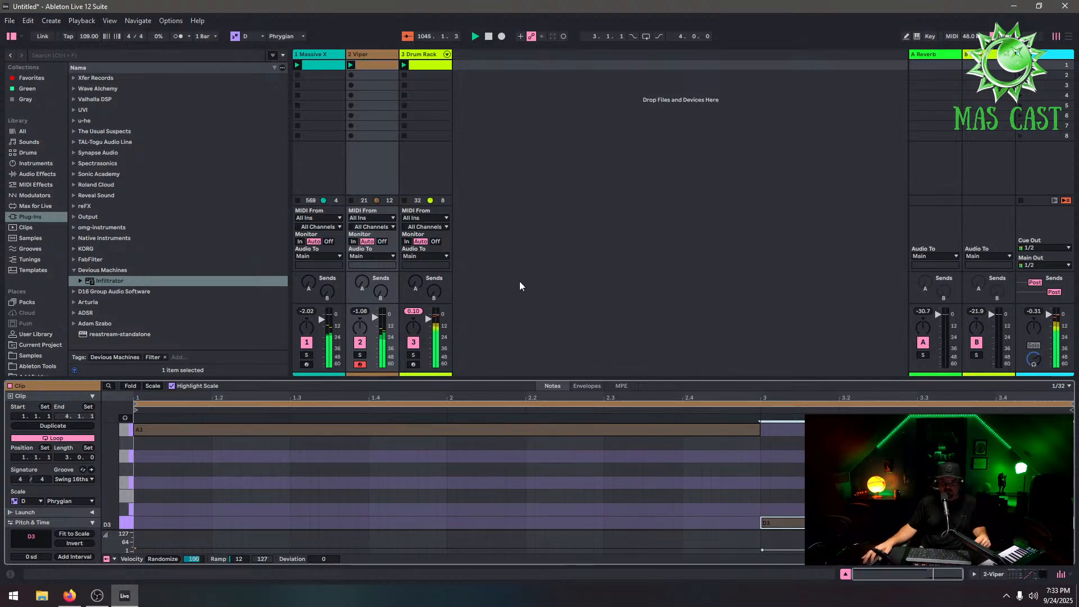
Duplicate the Viper clip's loop and delete the second A3 note
{"action": "left_click", "coordinate": [61, 425]}
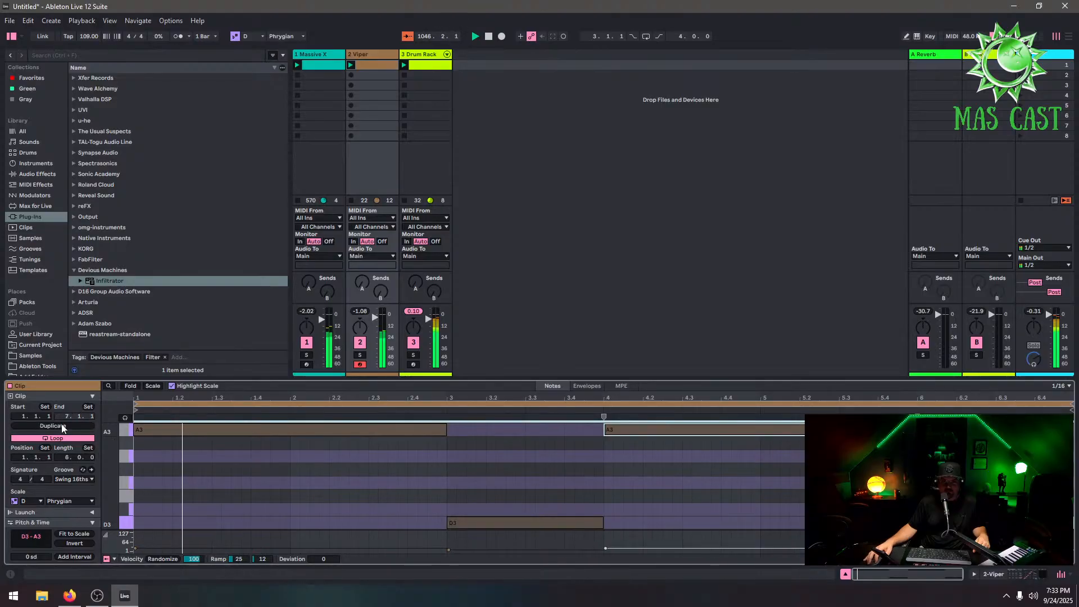
{"action": "double_click", "coordinate": [733, 430]}
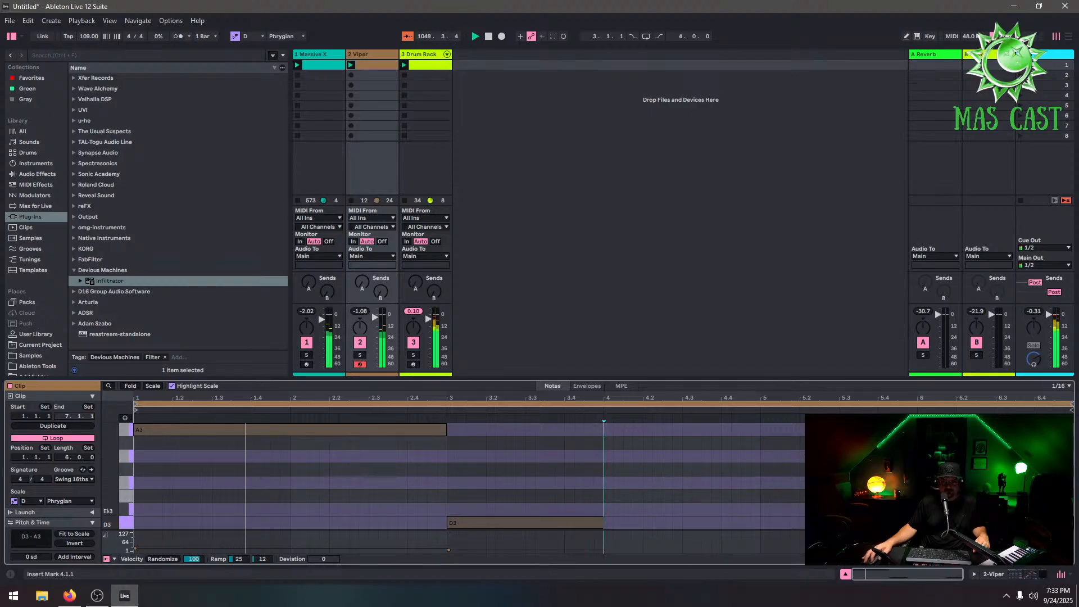
Add Infiltrator to the Viper track and load the Atmospheric After Party preset
{"action": "left_click", "coordinate": [377, 53]}
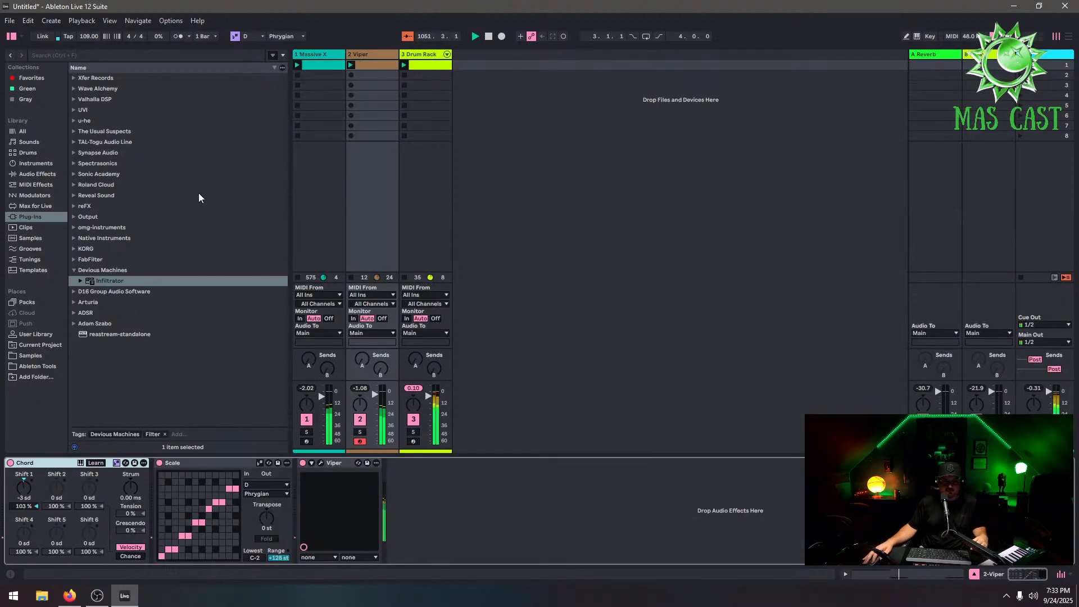
{"action": "left_click_drag", "start_coordinate": [114, 281], "coordinate": [571, 487]}
{"action": "left_click", "coordinate": [537, 370]}
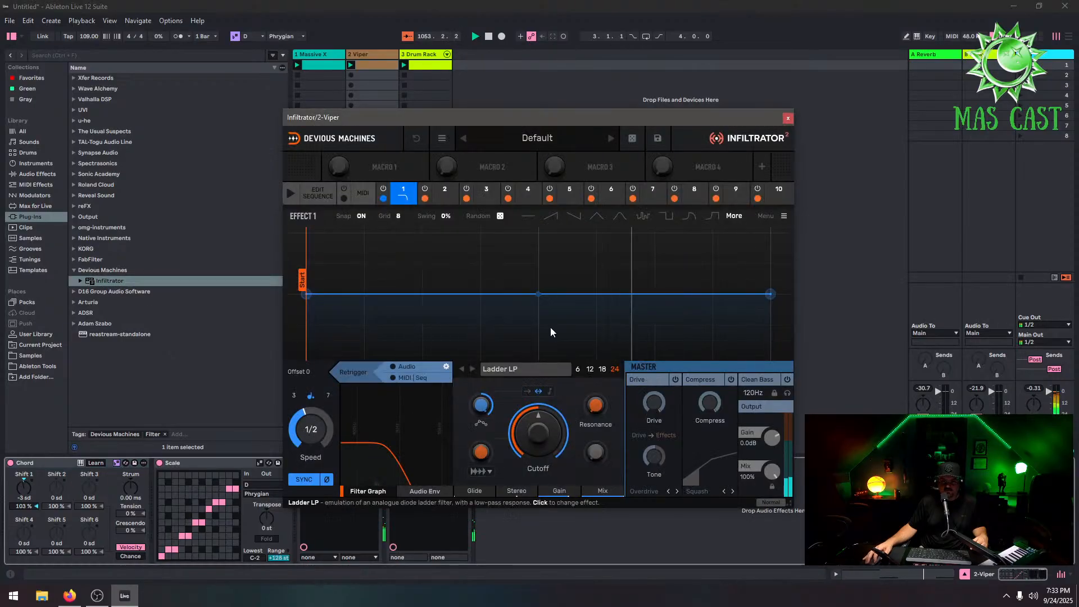
{"action": "left_click", "coordinate": [551, 139]}
{"action": "left_click", "coordinate": [503, 254]}
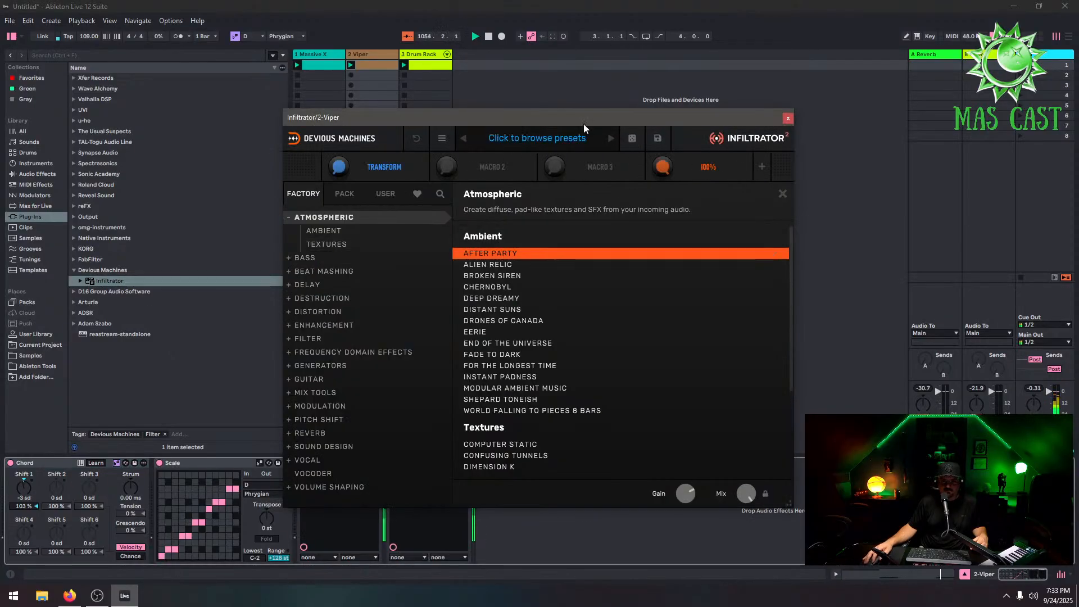
{"action": "left_click_drag", "start_coordinate": [583, 120], "coordinate": [768, 32]}
Draw a new A3 note from bar 4 to the clip end and lengthen the second D3 note slightly
{"action": "double_click", "coordinate": [386, 64]}
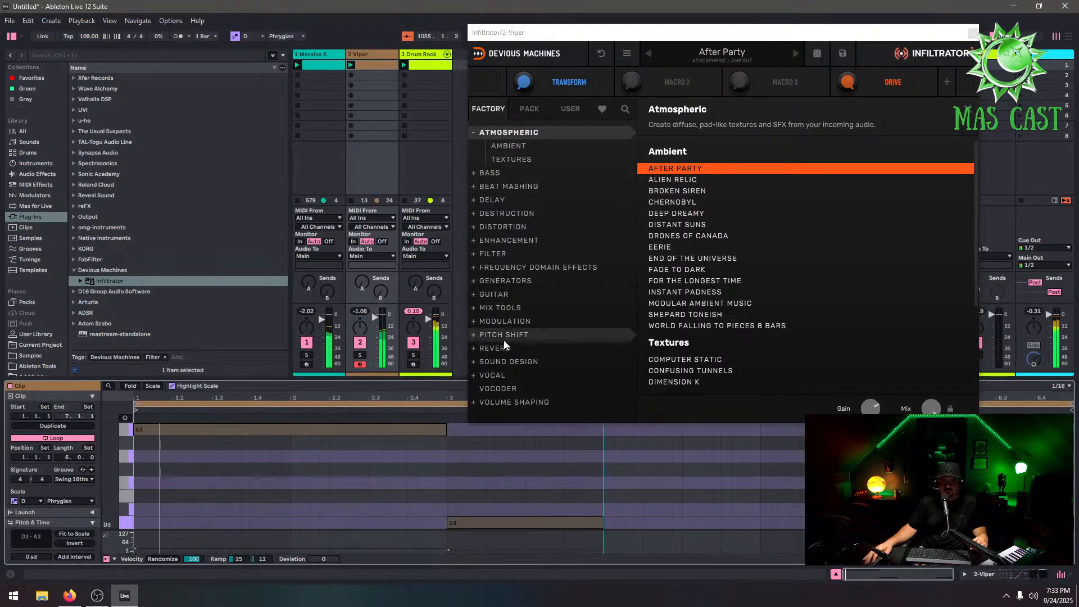
{"action": "left_click", "coordinate": [606, 429]}
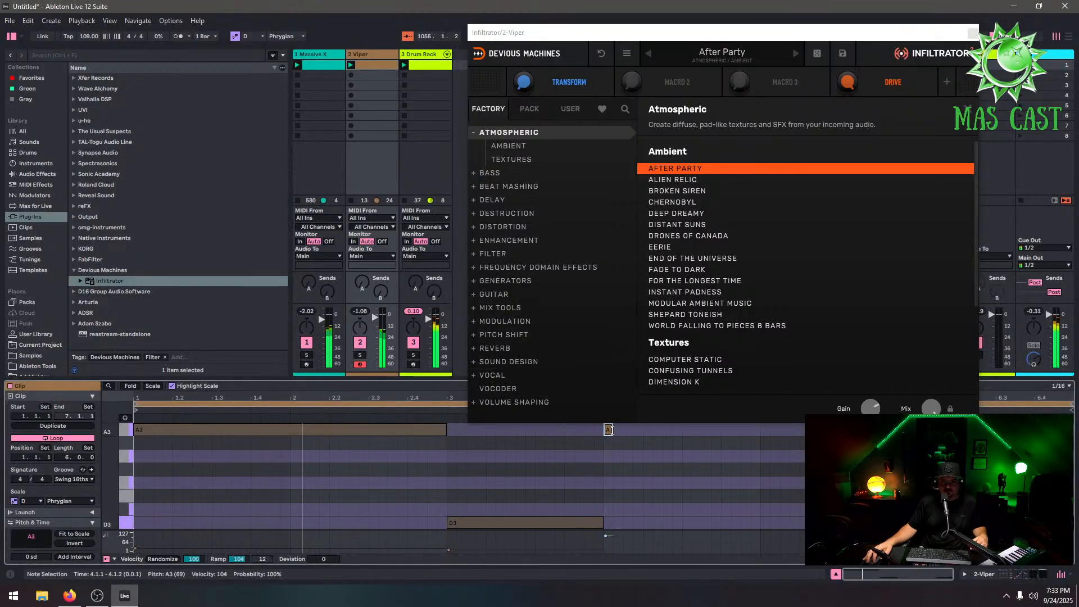
{"action": "left_click_drag", "start_coordinate": [610, 429], "coordinate": [949, 430]}
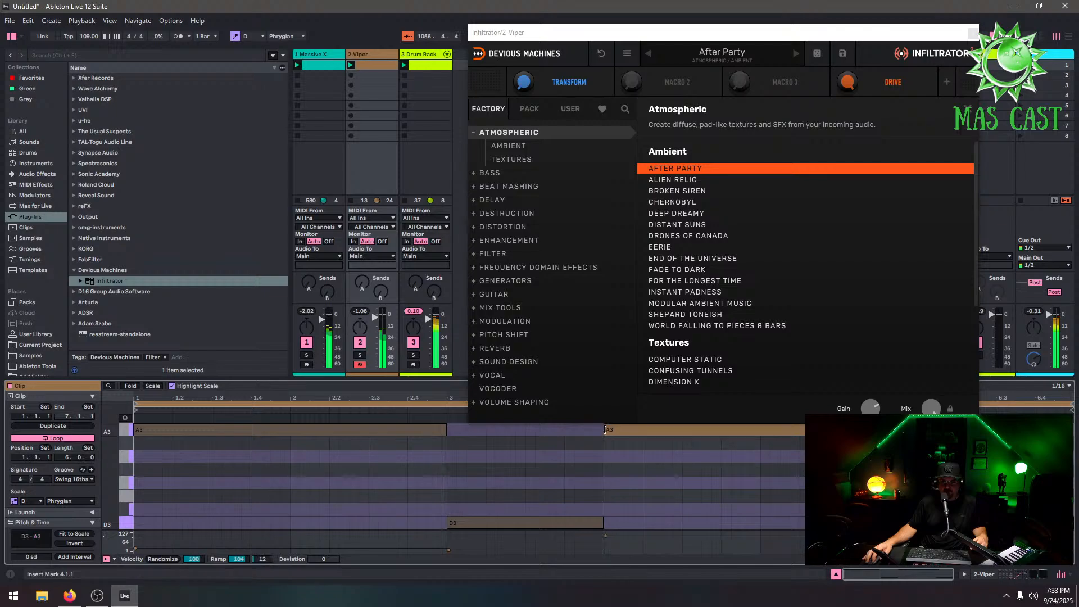
{"action": "left_click_drag", "start_coordinate": [603, 522], "coordinate": [640, 521]}
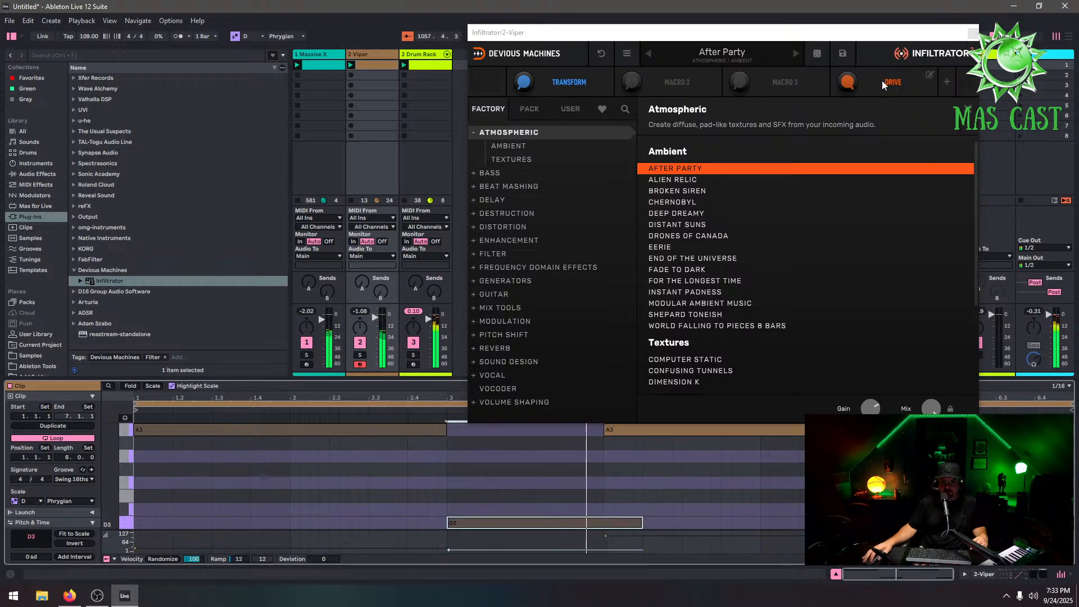
{"action": "left_click", "coordinate": [971, 32]}
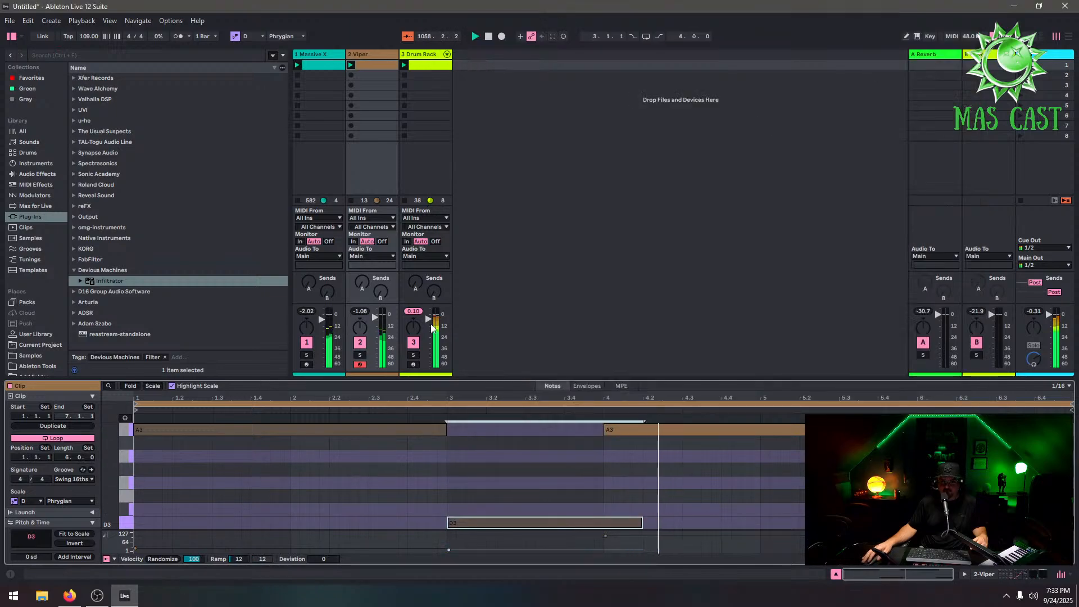
Insert EQ Eight after Infiltrator on the Viper track
{"action": "left_click", "coordinate": [360, 355]}
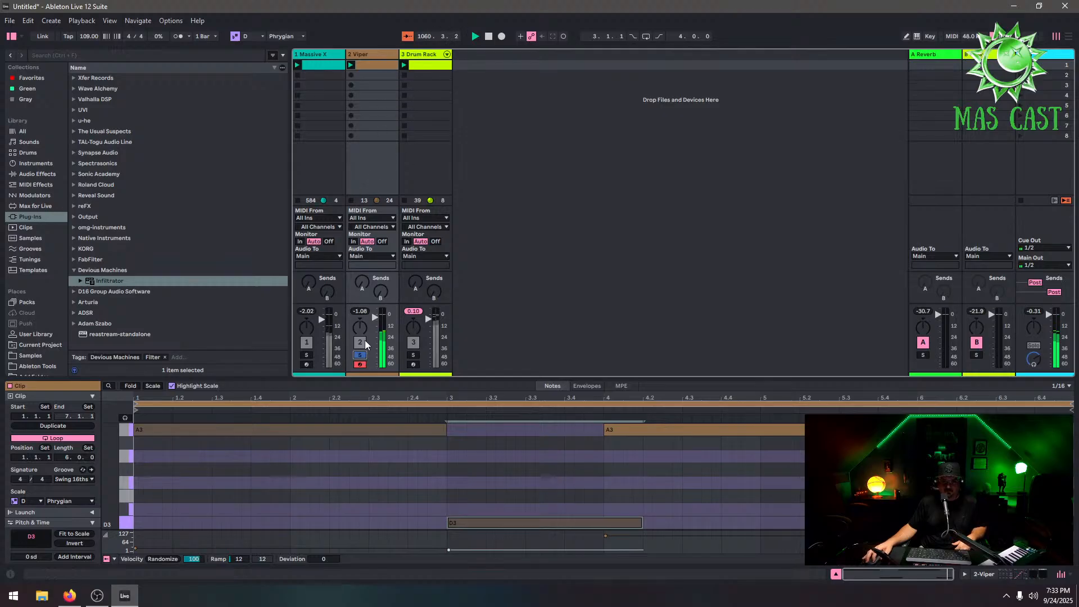
{"action": "left_click", "coordinate": [362, 355]}
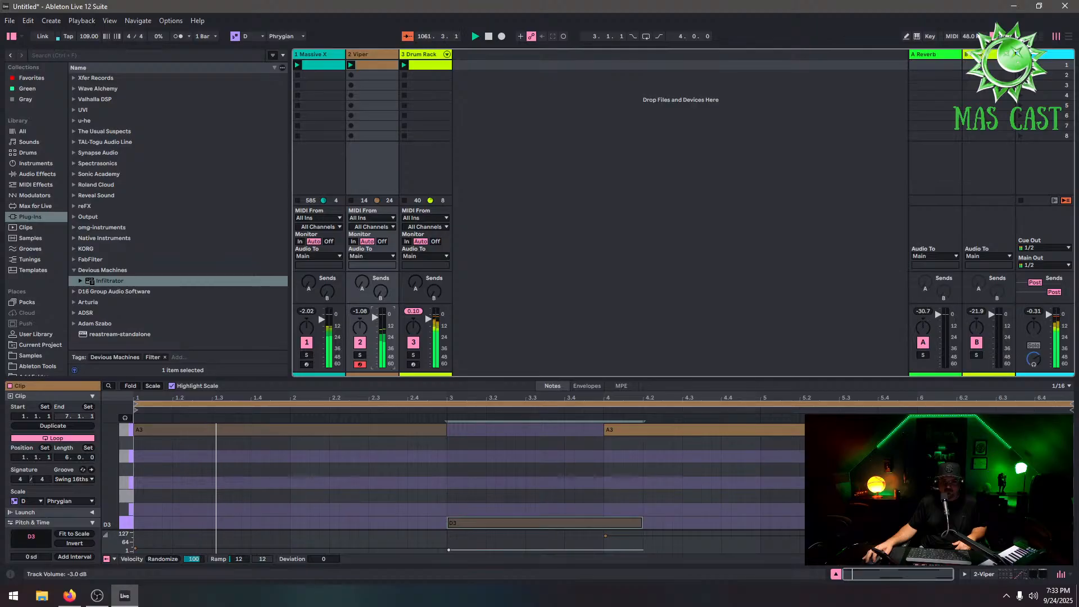
{"action": "key", "text": "shift+Tab"}
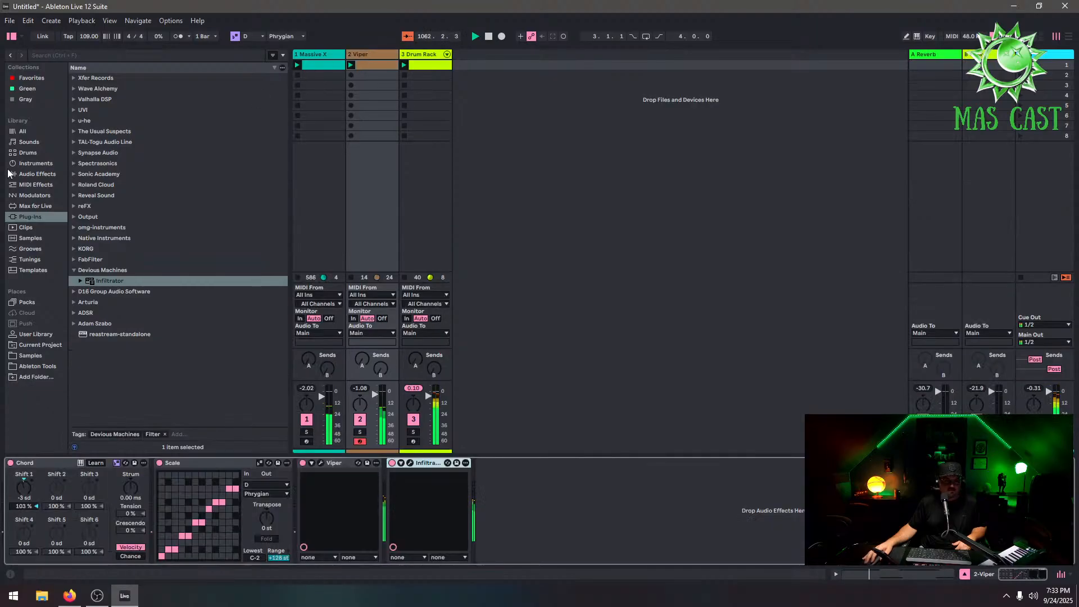
{"action": "left_click", "coordinate": [36, 174]}
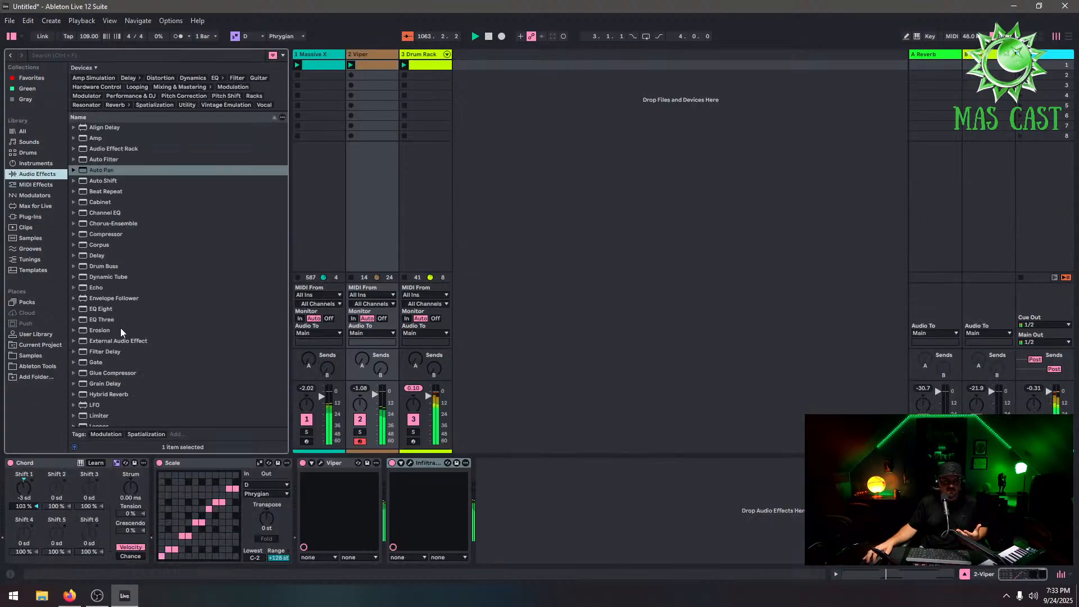
{"action": "left_click_drag", "start_coordinate": [107, 312], "coordinate": [594, 512]}
Set EQ Eight's first band to high-pass and fourth band to low-pass, lowering the low-pass cutoff
{"action": "left_click", "coordinate": [517, 550]}
{"action": "left_click", "coordinate": [517, 492]}
{"action": "left_click", "coordinate": [601, 550]}
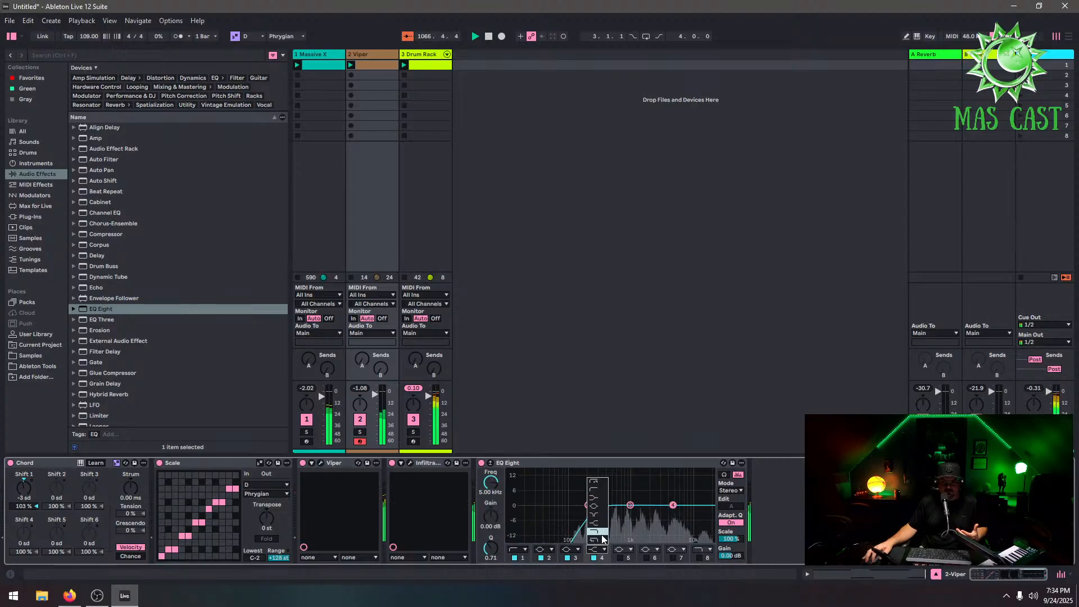
{"action": "left_click", "coordinate": [603, 533]}
{"action": "left_click_drag", "start_coordinate": [673, 513], "coordinate": [630, 504]}
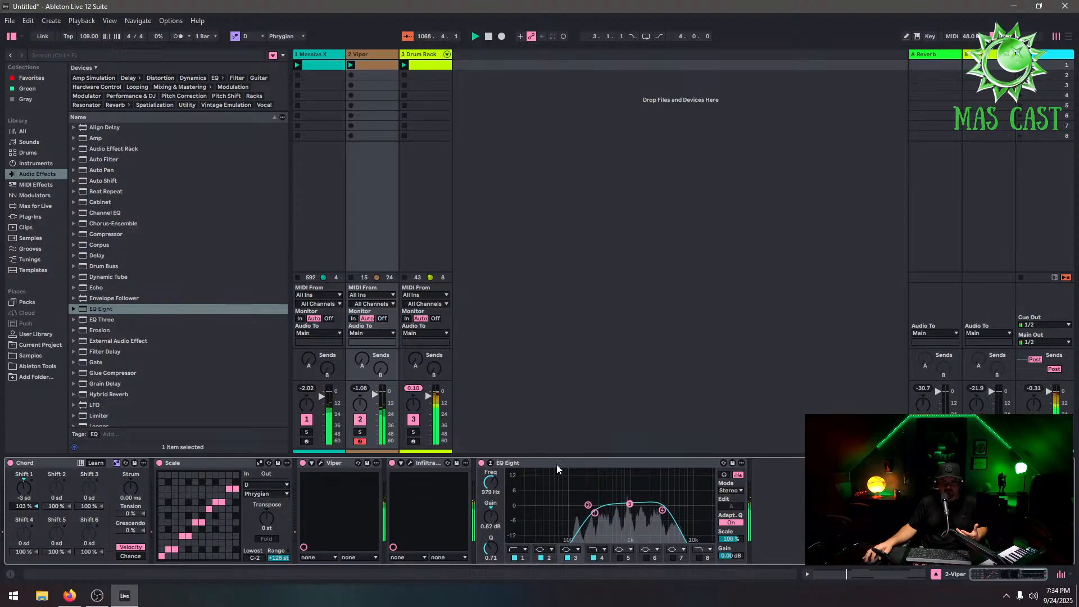
Add Corpus after EQ Eight on the Viper track
{"action": "left_click_drag", "start_coordinate": [99, 245], "coordinate": [760, 486]}
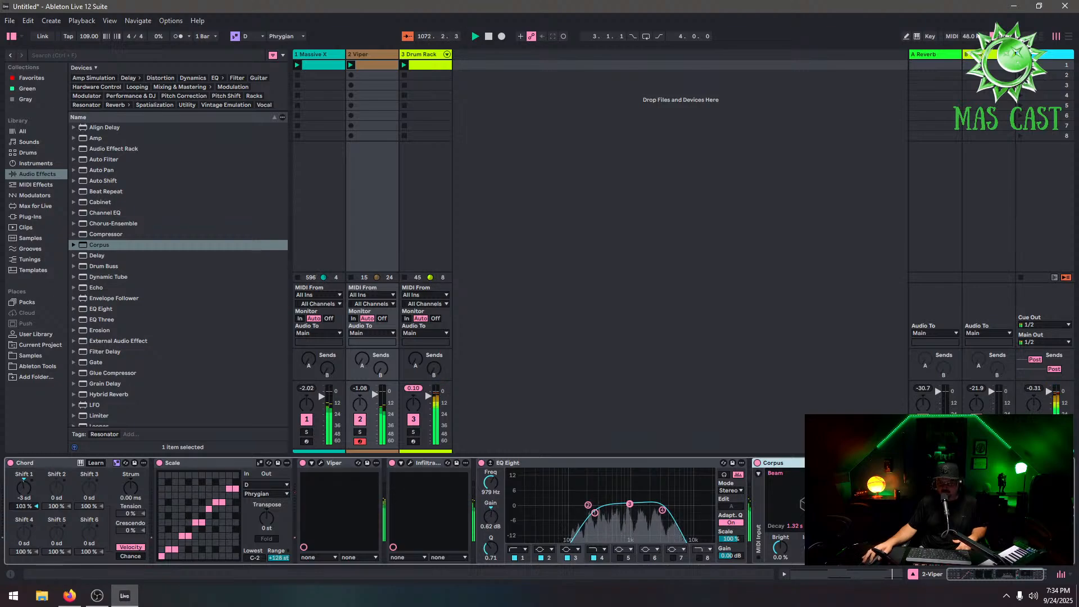
Move Corpus so it sits directly after the Viper instrument, before Infiltrator
{"action": "left_click_drag", "start_coordinate": [777, 463], "coordinate": [519, 487]}
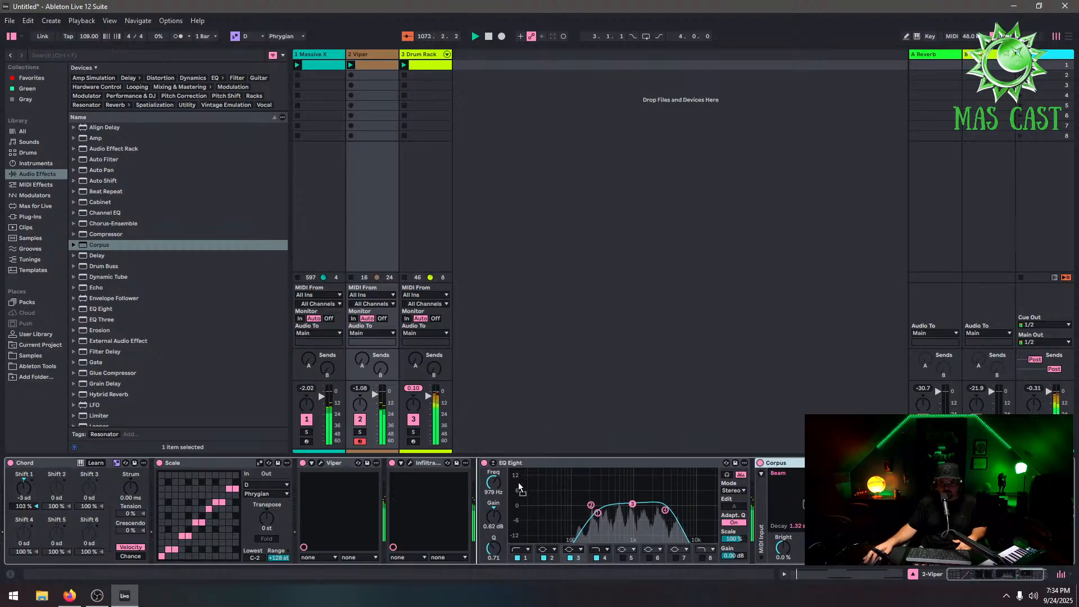
{"action": "left_click_drag", "start_coordinate": [431, 487], "coordinate": [401, 492]}
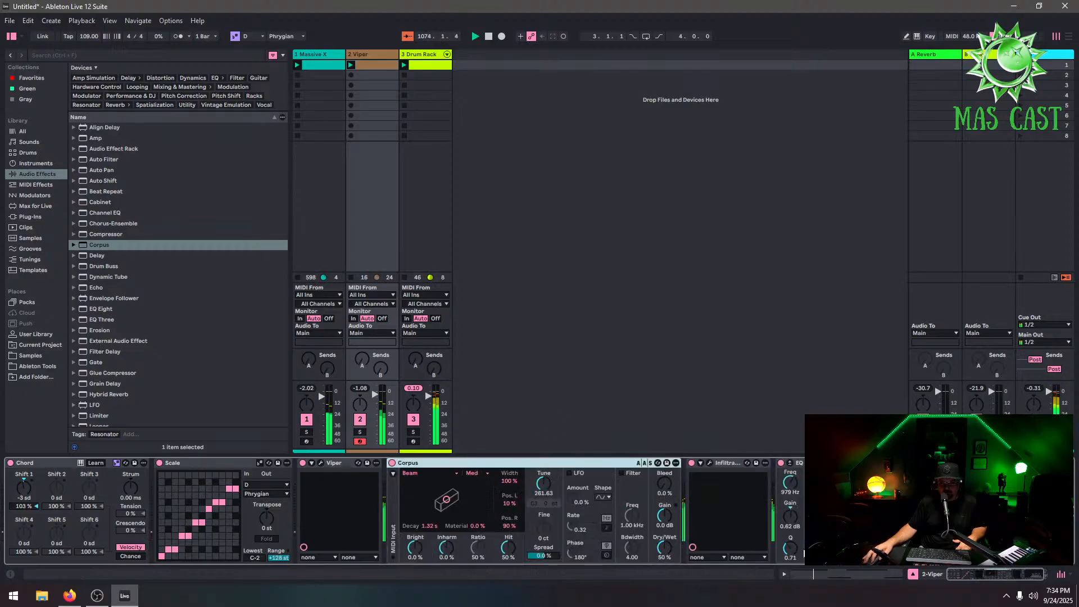
Lower the Viper track's volume and adjust the Drum Rack track's volume fader
{"action": "left_click", "coordinate": [390, 412]}
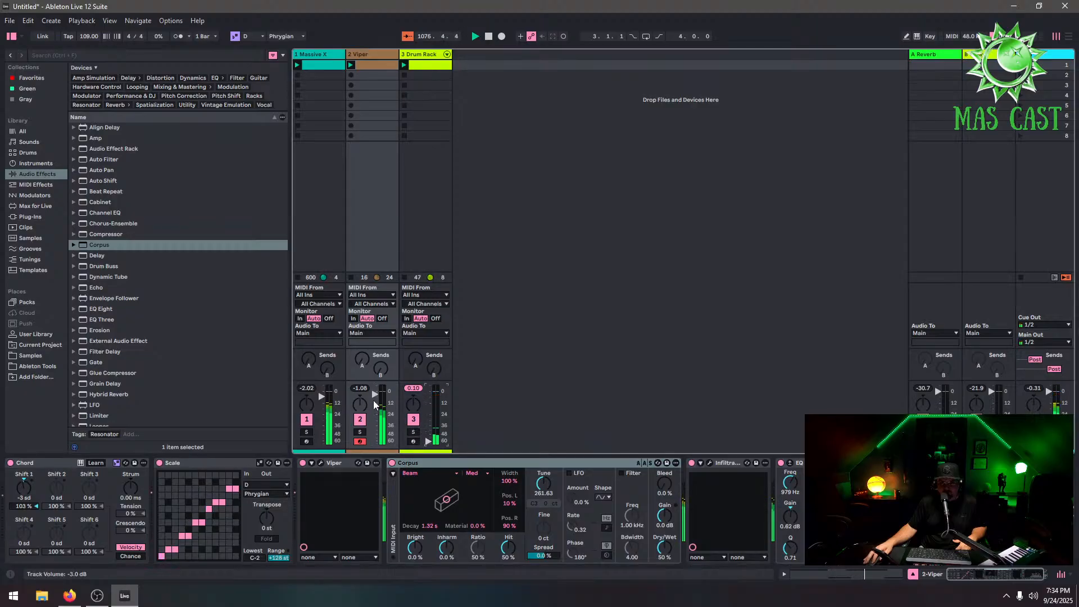
{"action": "left_click_drag", "start_coordinate": [373, 400], "coordinate": [374, 396]}
{"action": "left_click_drag", "start_coordinate": [428, 415], "coordinate": [429, 395]}
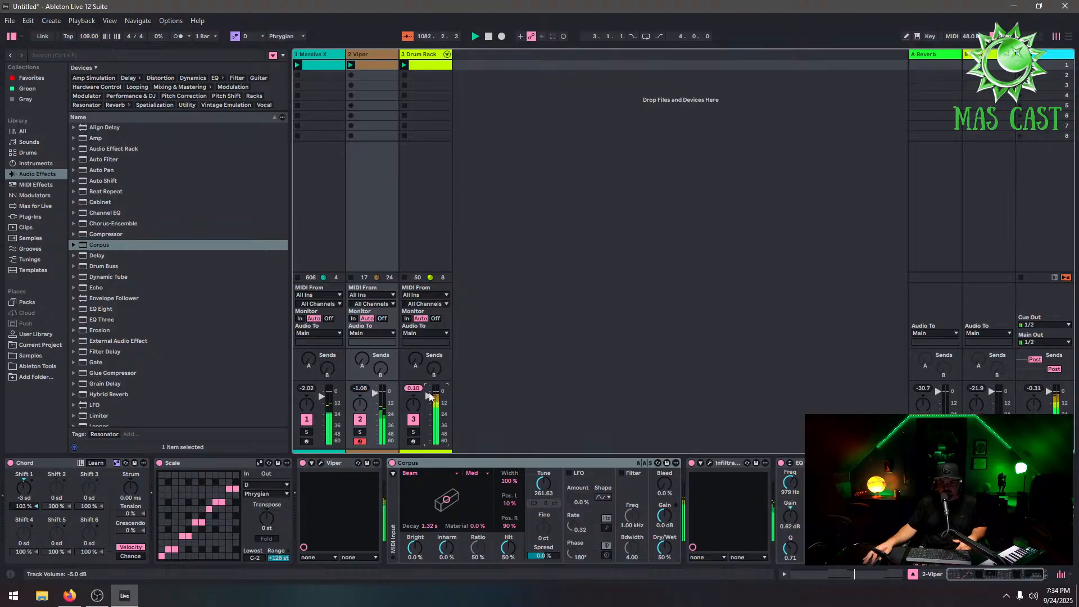
Move the Captain scan and BoTched Scann pads out of the Drum Rack onto a new Drum Rack track
{"action": "left_click", "coordinate": [436, 67]}
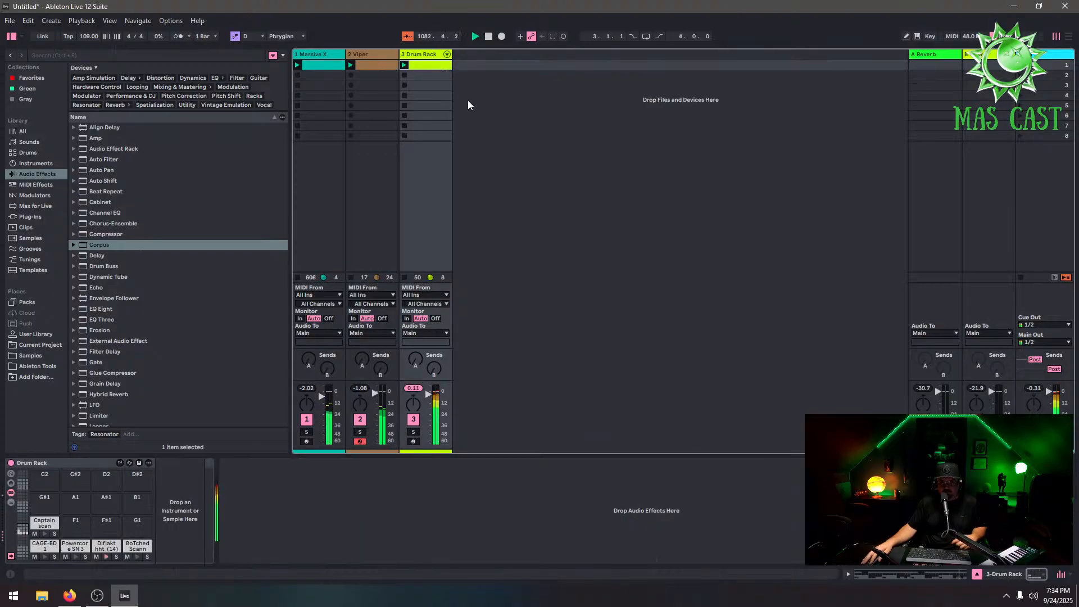
{"action": "left_click", "coordinate": [37, 528]}
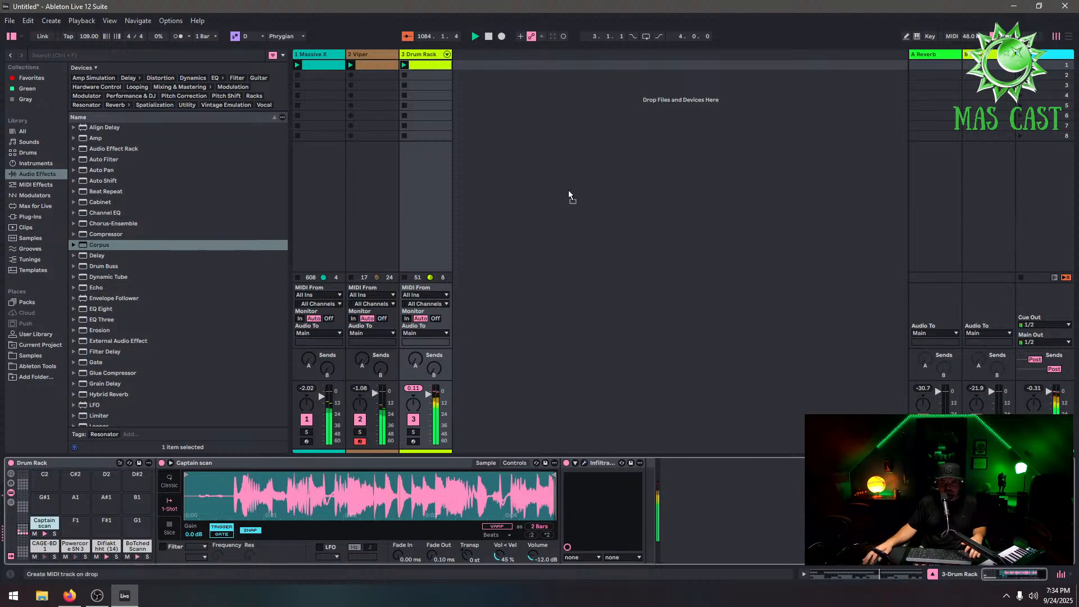
{"action": "left_click_drag", "start_coordinate": [568, 191], "coordinate": [561, 206]}
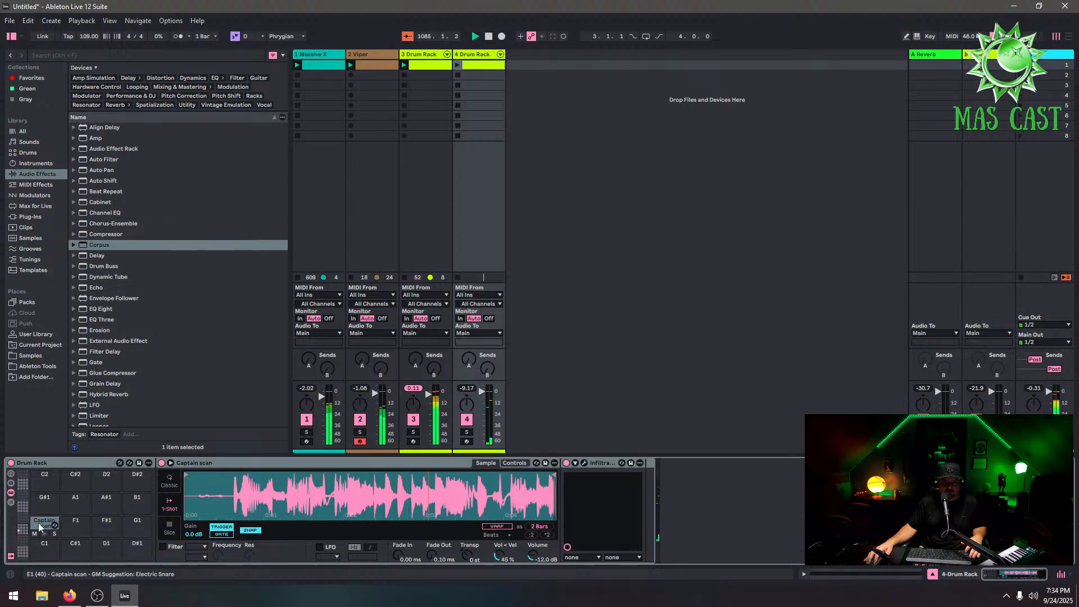
{"action": "left_click", "coordinate": [425, 55]}
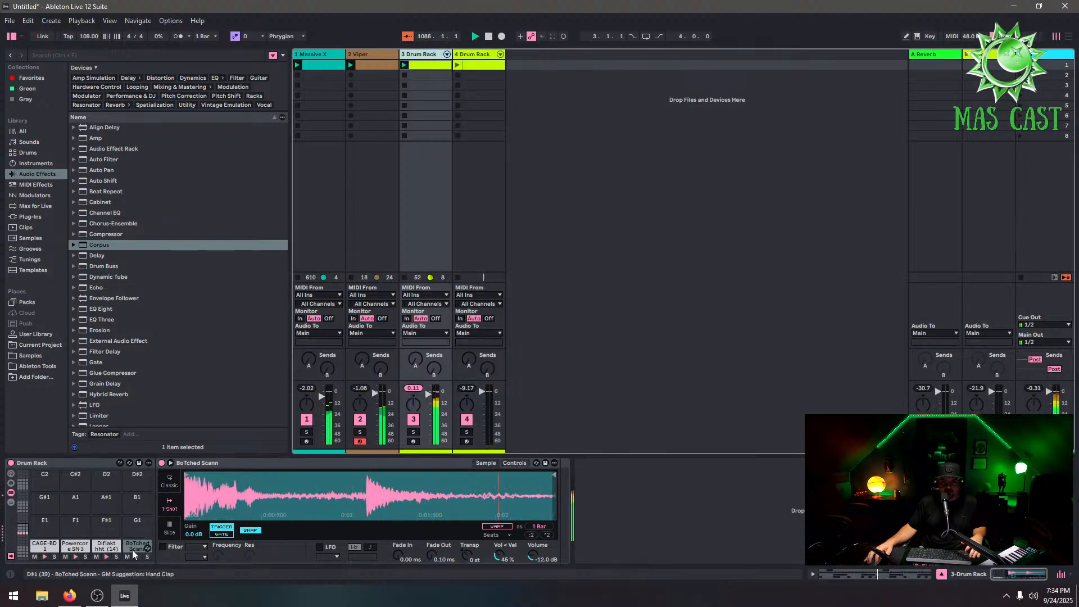
{"action": "left_click_drag", "start_coordinate": [133, 550], "coordinate": [482, 68]}
{"action": "left_click", "coordinate": [57, 550]}
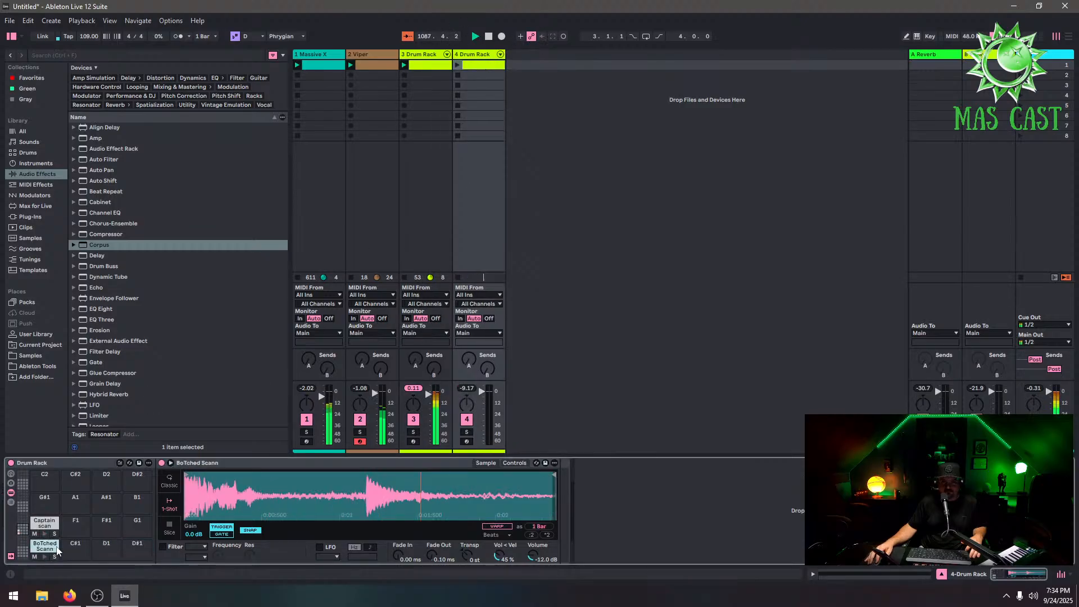
{"action": "left_click", "coordinate": [460, 69]}
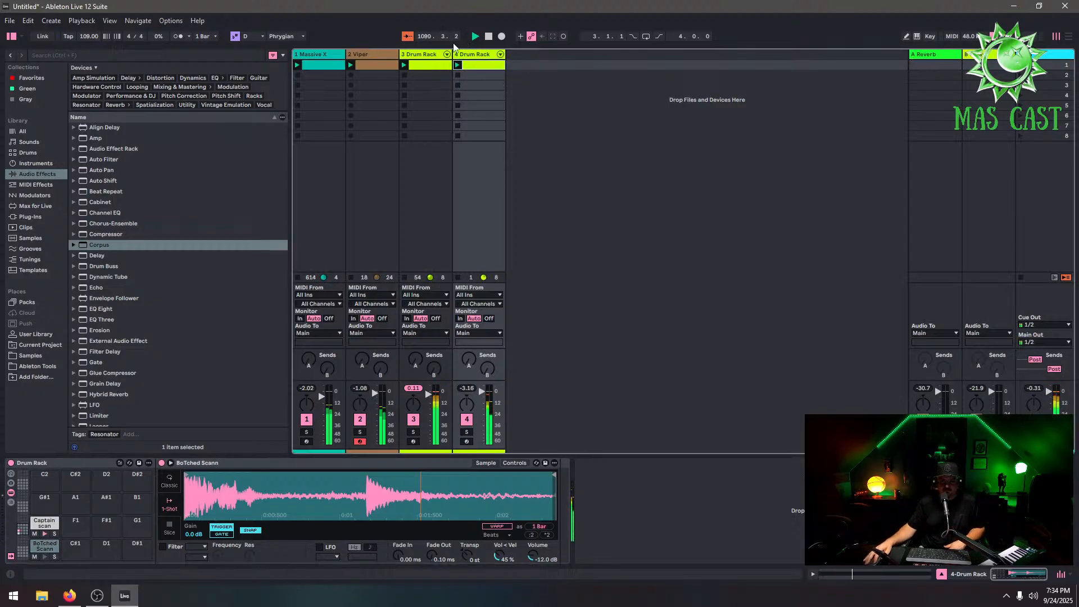
Review the pads on both Drum Rack tracks and open the original Drum Rack clip
{"action": "left_click", "coordinate": [425, 64]}
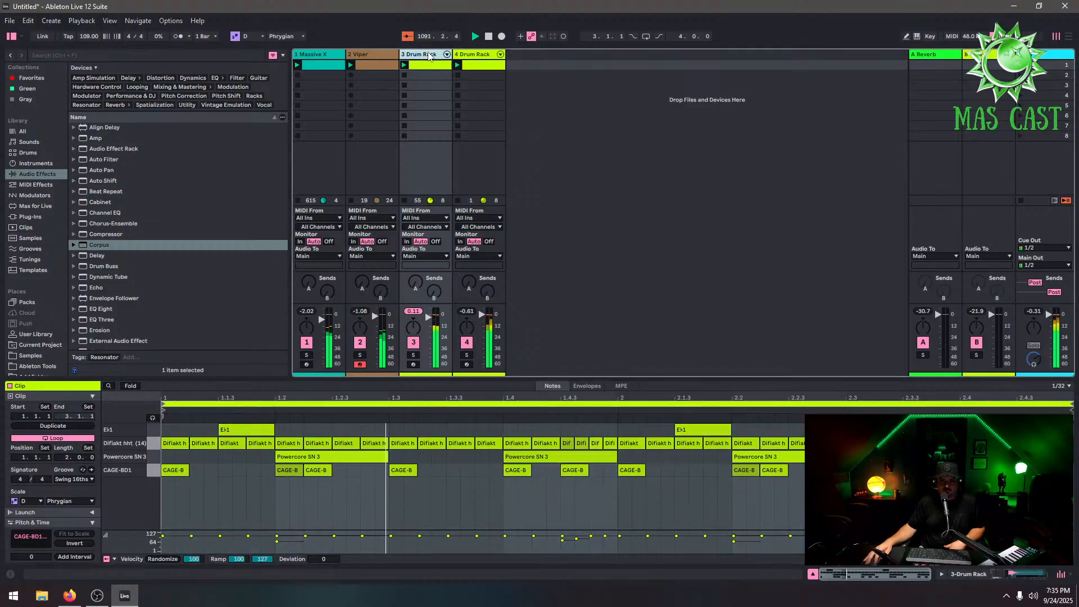
{"action": "left_click", "coordinate": [429, 55]}
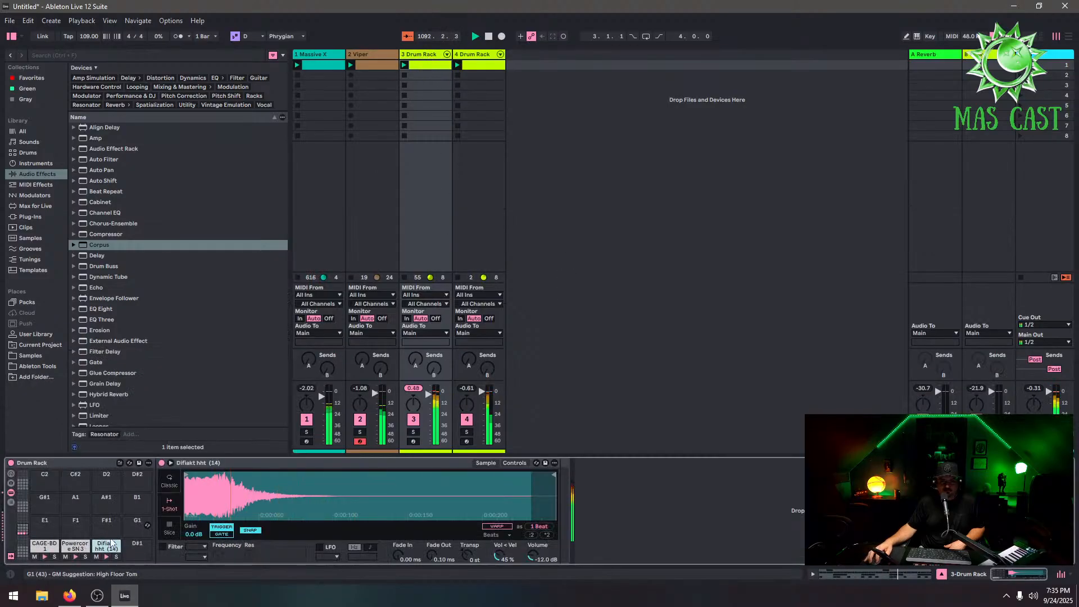
{"action": "left_click", "coordinate": [54, 532]}
{"action": "left_click", "coordinate": [135, 549]}
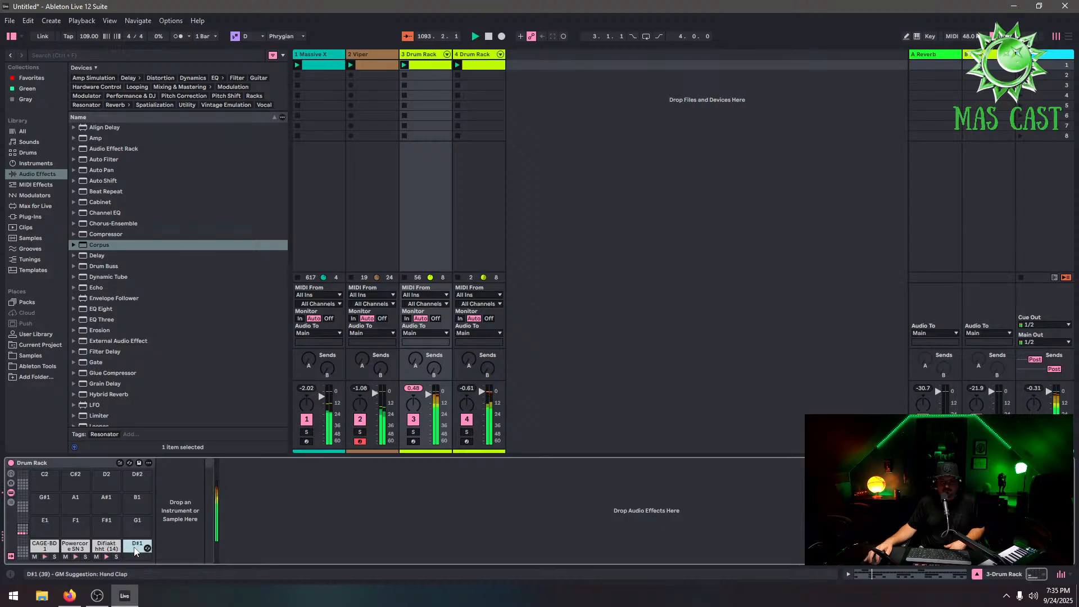
{"action": "left_click", "coordinate": [75, 545]}
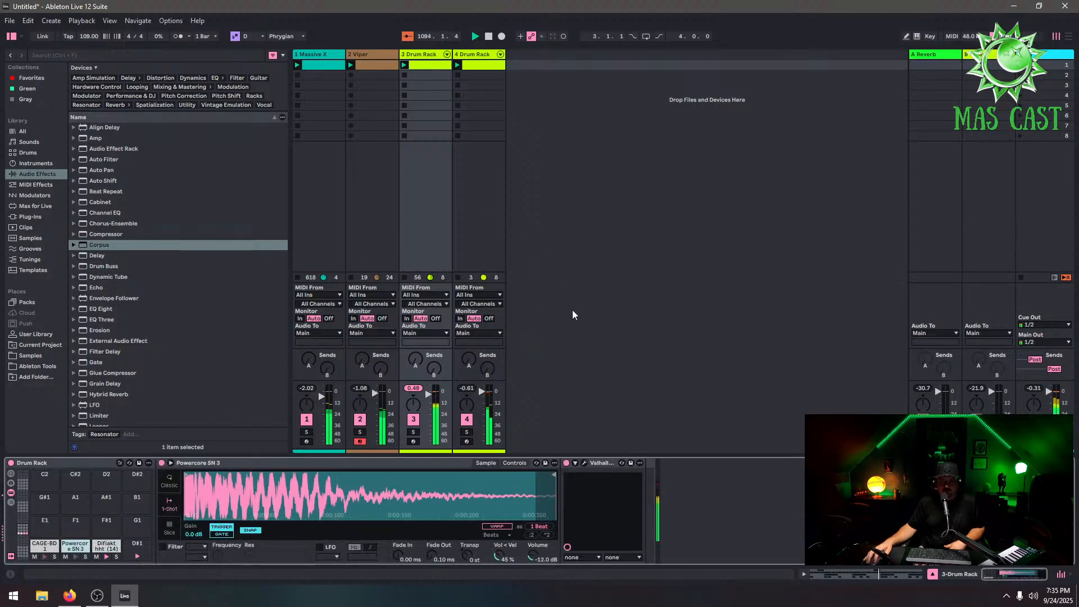
{"action": "left_click", "coordinate": [486, 60]}
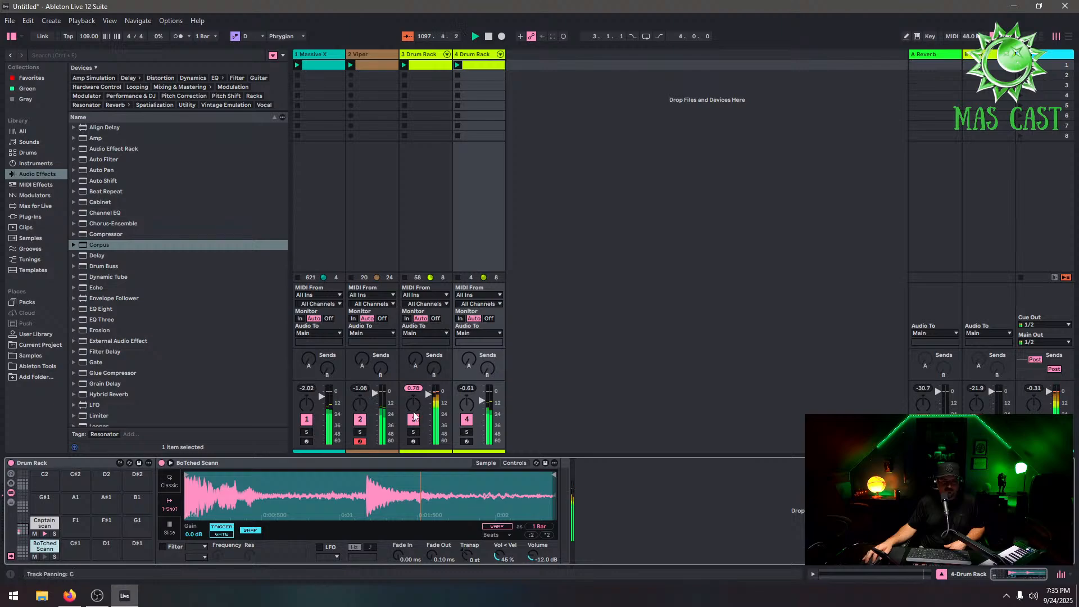
{"action": "left_click", "coordinate": [425, 66]}
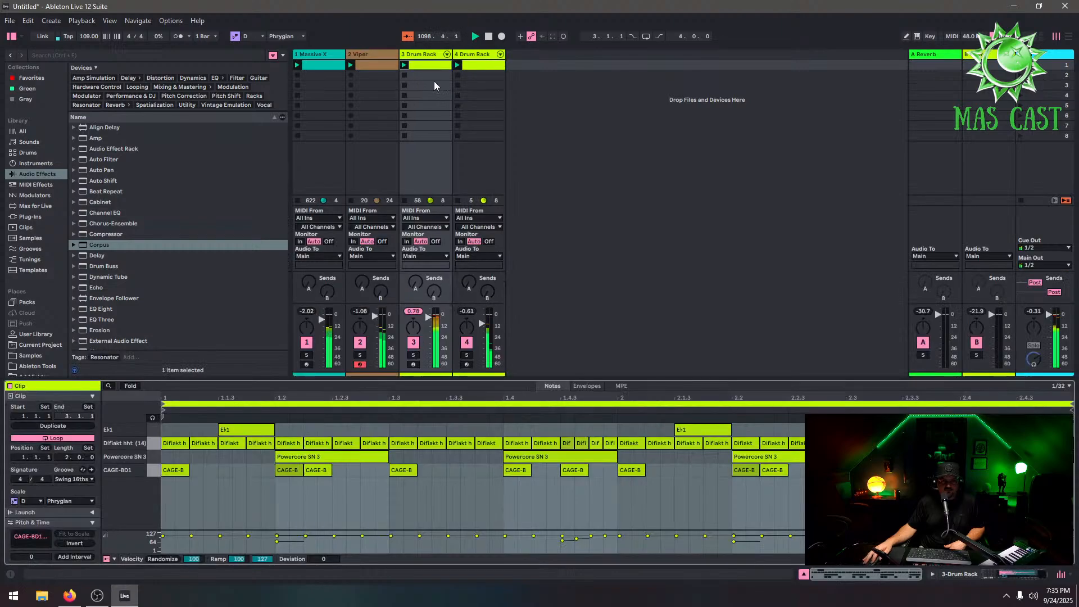
Duplicate the Drum Rack clip's loop to four bars and edit the kick note in bar 2
{"action": "left_click", "coordinate": [91, 425]}
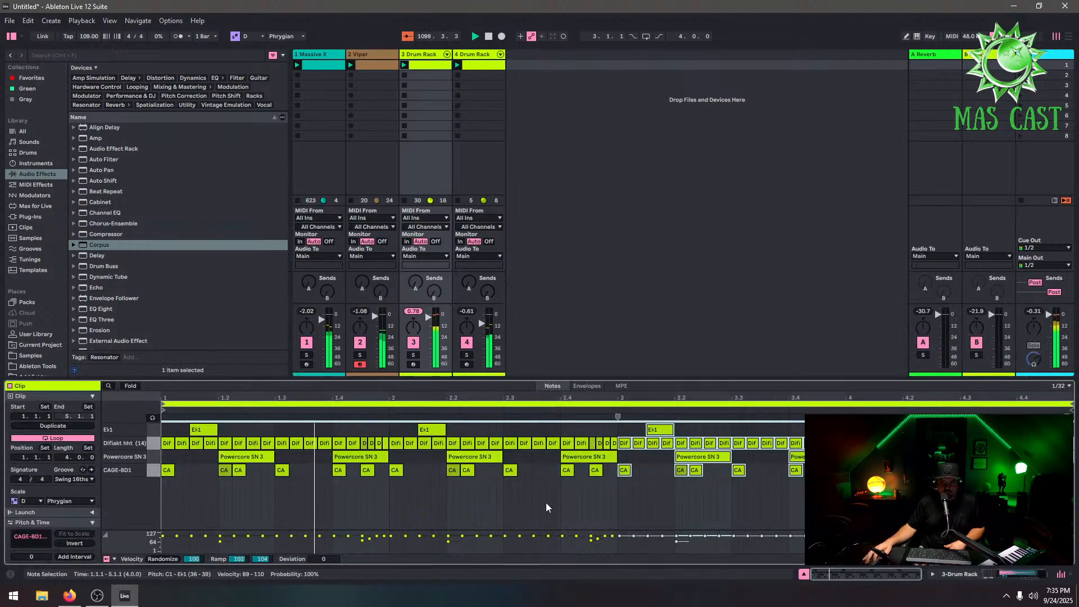
{"action": "left_click", "coordinate": [239, 471]}
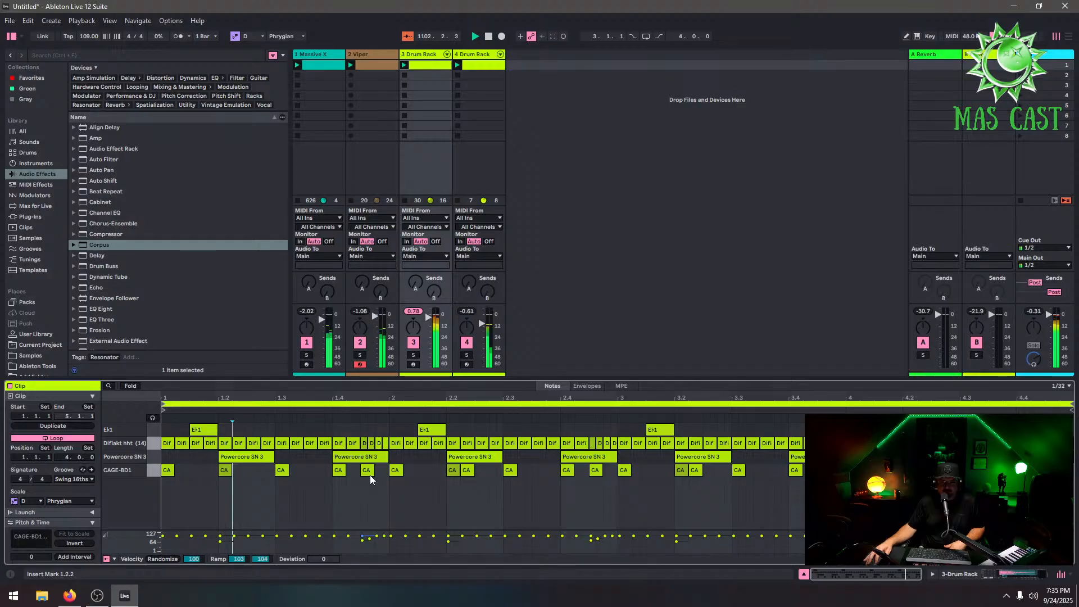
{"action": "double_click", "coordinate": [452, 471]}
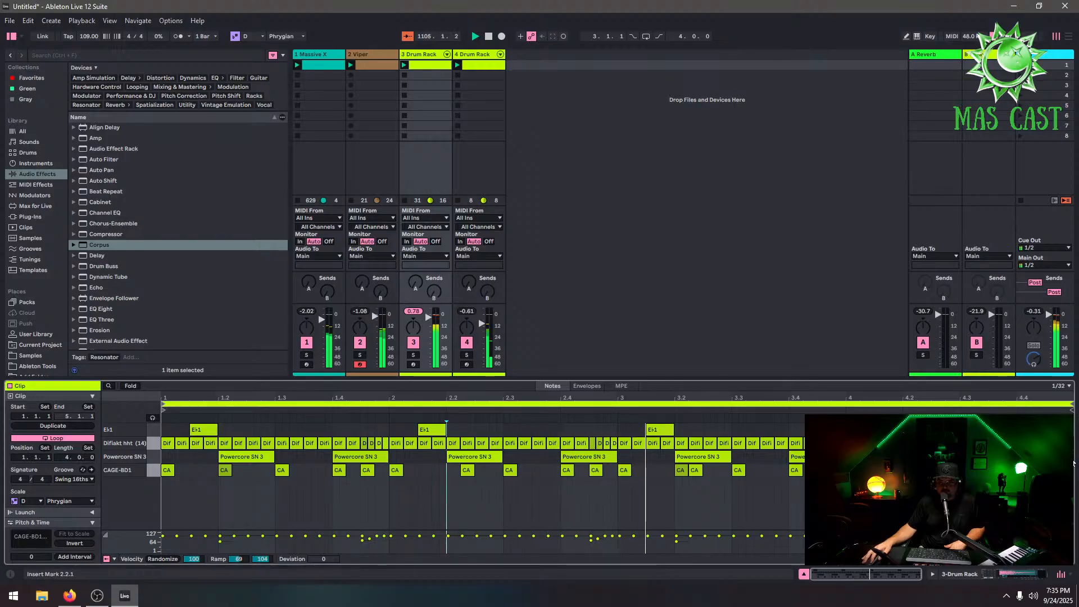
Add Powercore SN 3 snare notes at the end of bar 4
{"action": "left_click", "coordinate": [1072, 456]}
{"action": "double_click", "coordinate": [1042, 457]}
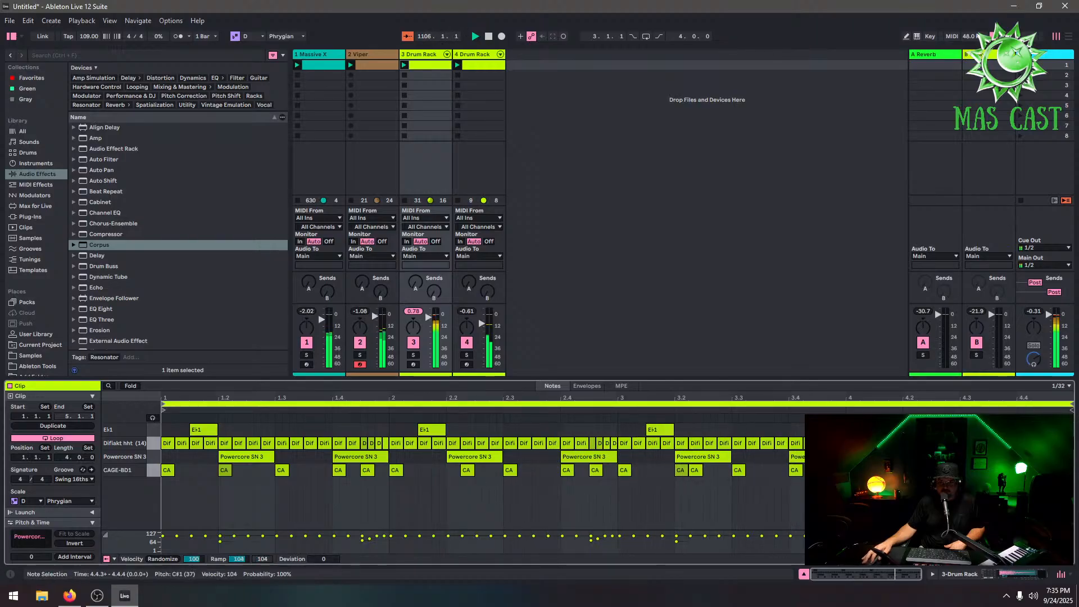
{"action": "double_click", "coordinate": [1056, 457]}
{"action": "double_click", "coordinate": [1069, 457]}
{"action": "left_click", "coordinate": [1061, 485]}
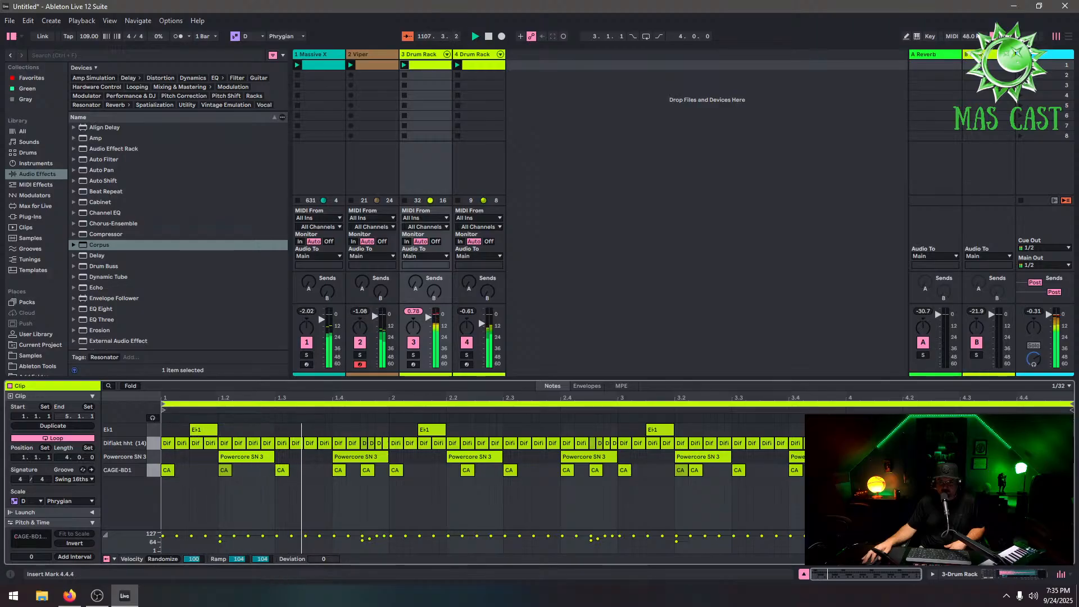
Replace the snare at beat 2.4 with a longer Powercore note and add a short snare after it
{"action": "left_click", "coordinate": [589, 459]}
{"action": "key", "text": "Delete"}
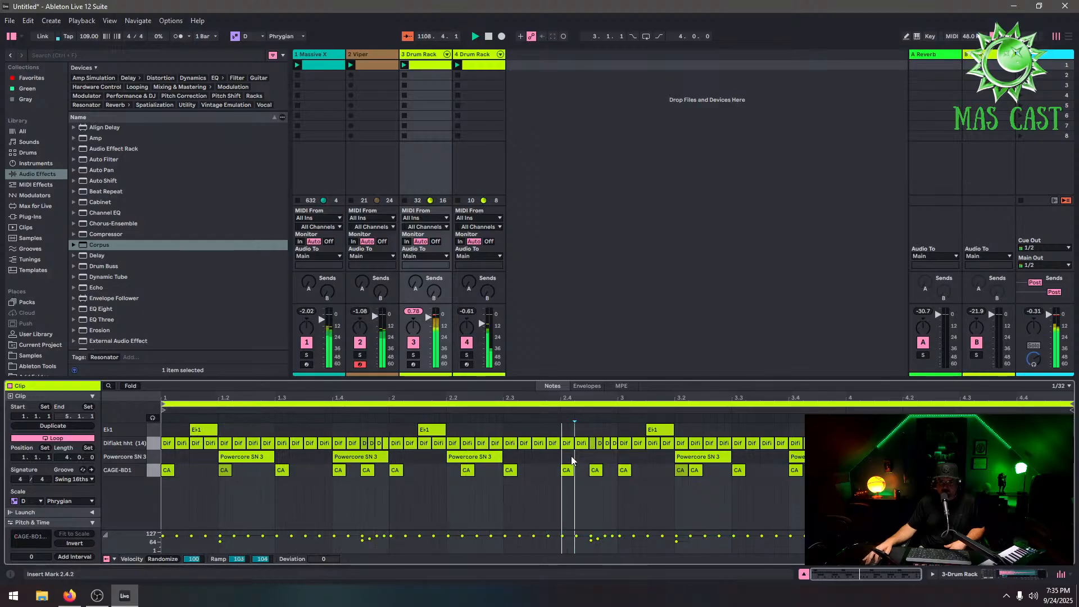
{"action": "left_click", "coordinate": [595, 458]}
{"action": "left_click", "coordinate": [595, 456]}
{"action": "double_click", "coordinate": [564, 457]}
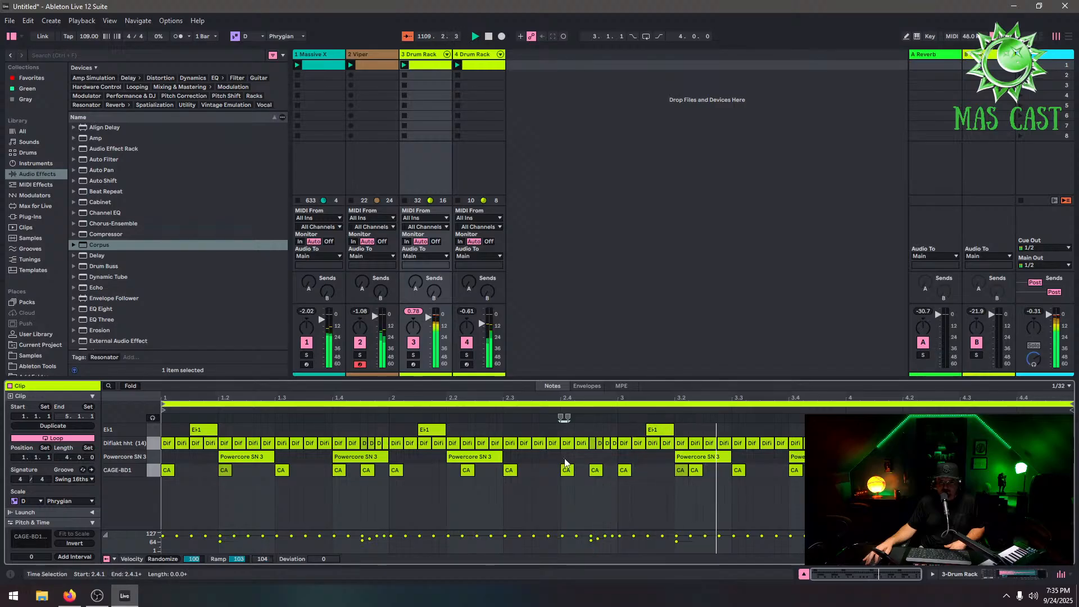
{"action": "left_click", "coordinate": [597, 456]}
{"action": "left_click_drag", "start_coordinate": [565, 457], "coordinate": [602, 456]}
{"action": "double_click", "coordinate": [635, 456]}
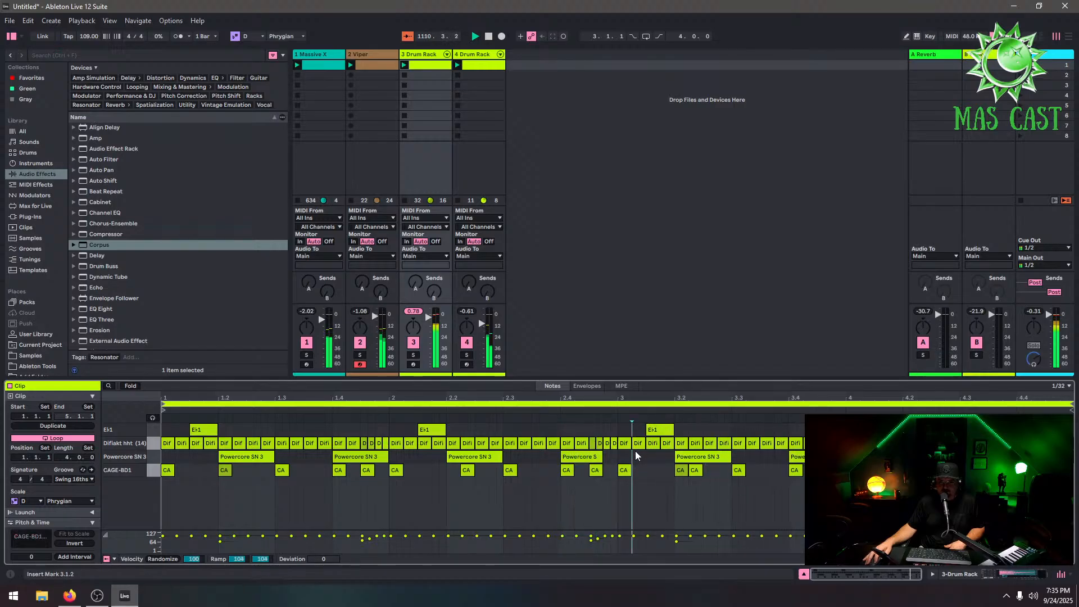
{"action": "left_click", "coordinate": [649, 456]}
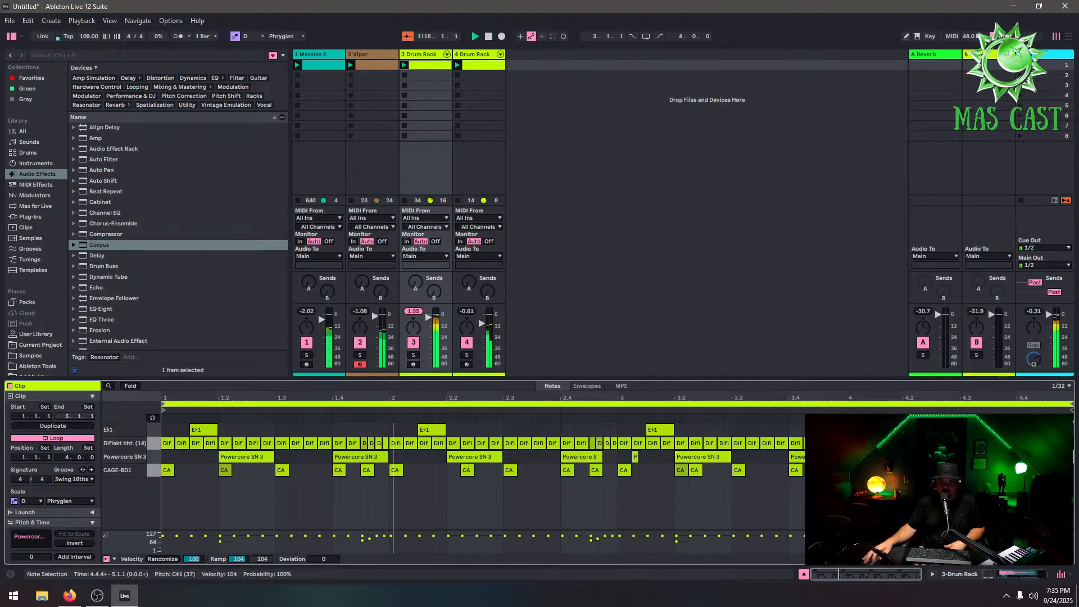
Redraw the Powercore note at beat 4.4 and extend it to the clip end
{"action": "left_click", "coordinate": [1059, 457]}
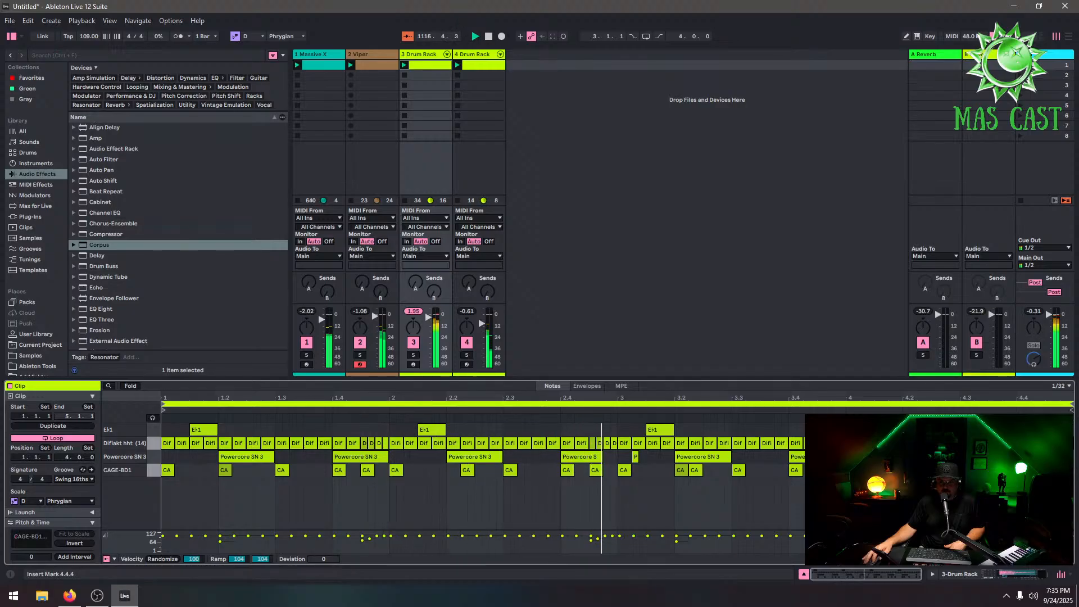
{"action": "double_click", "coordinate": [1062, 457]}
{"action": "left_click_drag", "start_coordinate": [1066, 457], "coordinate": [1072, 457]}
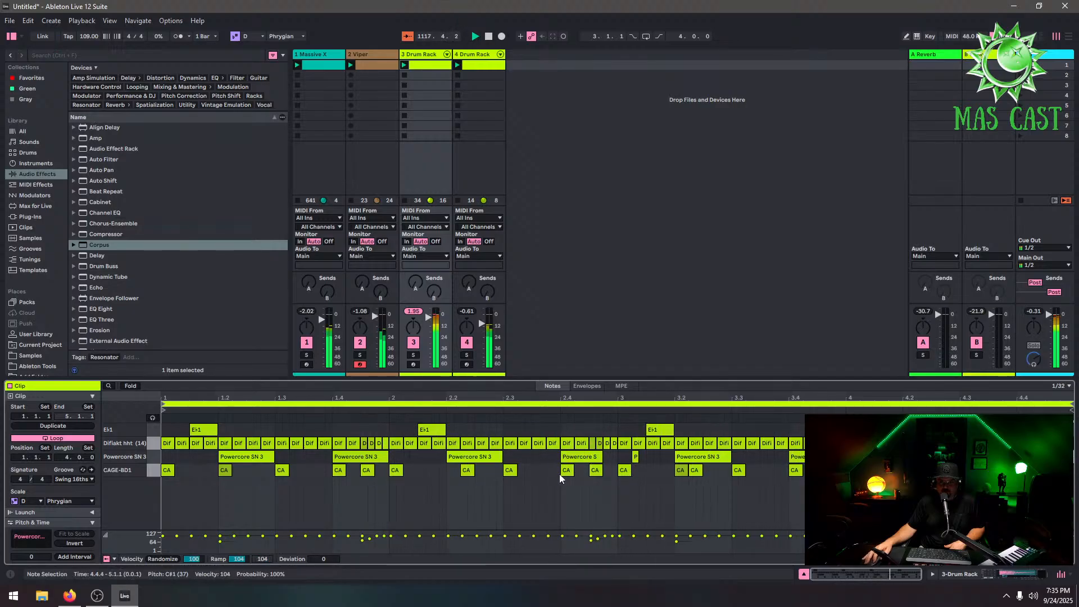
Add an extra kick note around beat 1.2.3 with velocity 76
{"action": "double_click", "coordinate": [249, 470]}
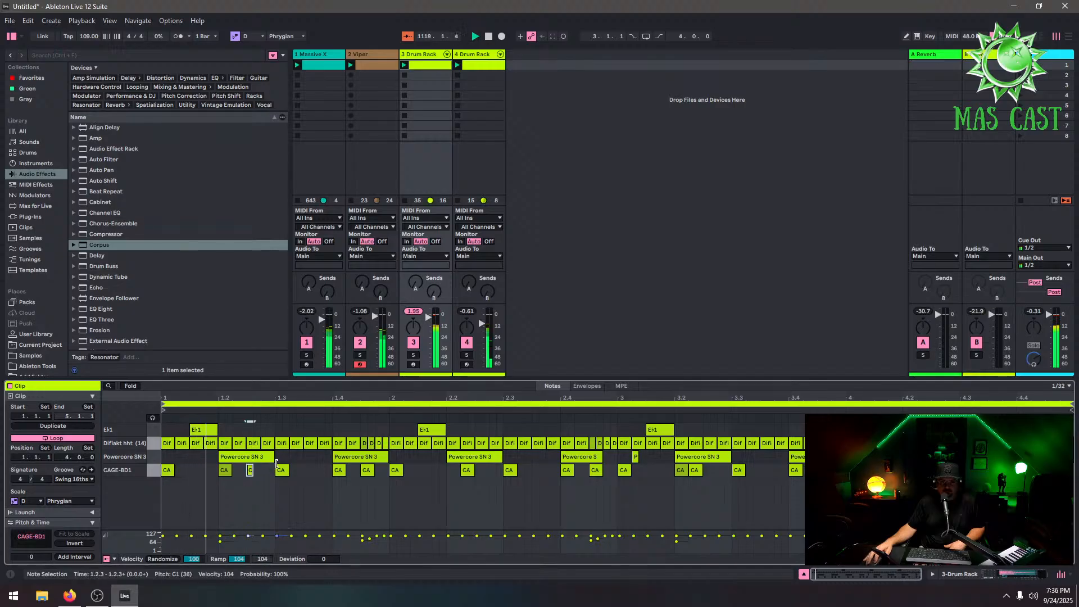
{"action": "left_click_drag", "start_coordinate": [254, 470], "coordinate": [265, 473]}
{"action": "left_click", "coordinate": [250, 470]}
{"action": "double_click", "coordinate": [251, 471]}
{"action": "double_click", "coordinate": [261, 471]}
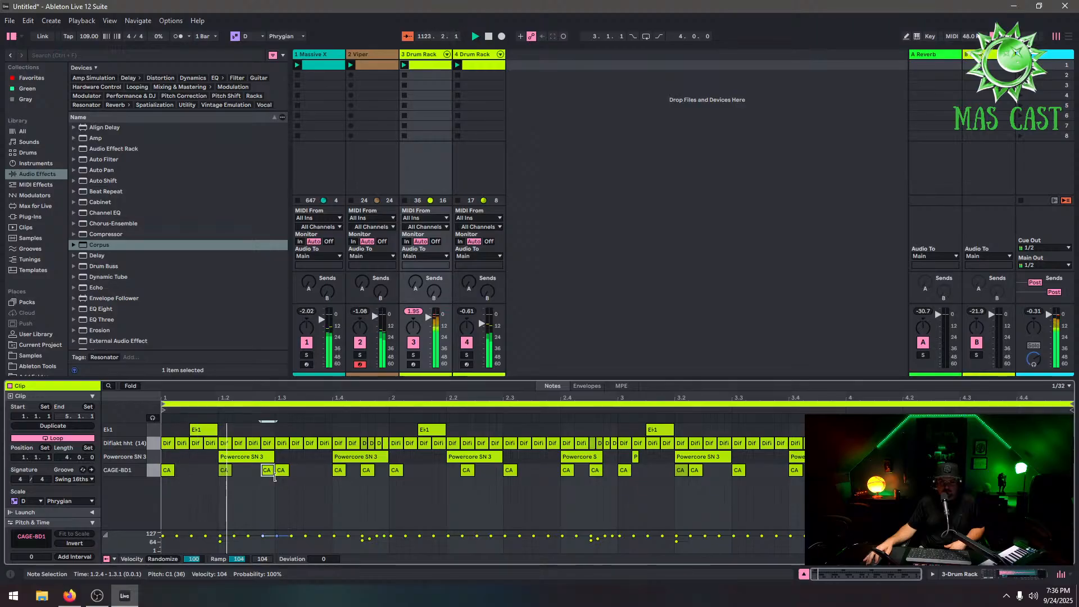
{"action": "left_click_drag", "start_coordinate": [263, 536], "coordinate": [263, 540]}
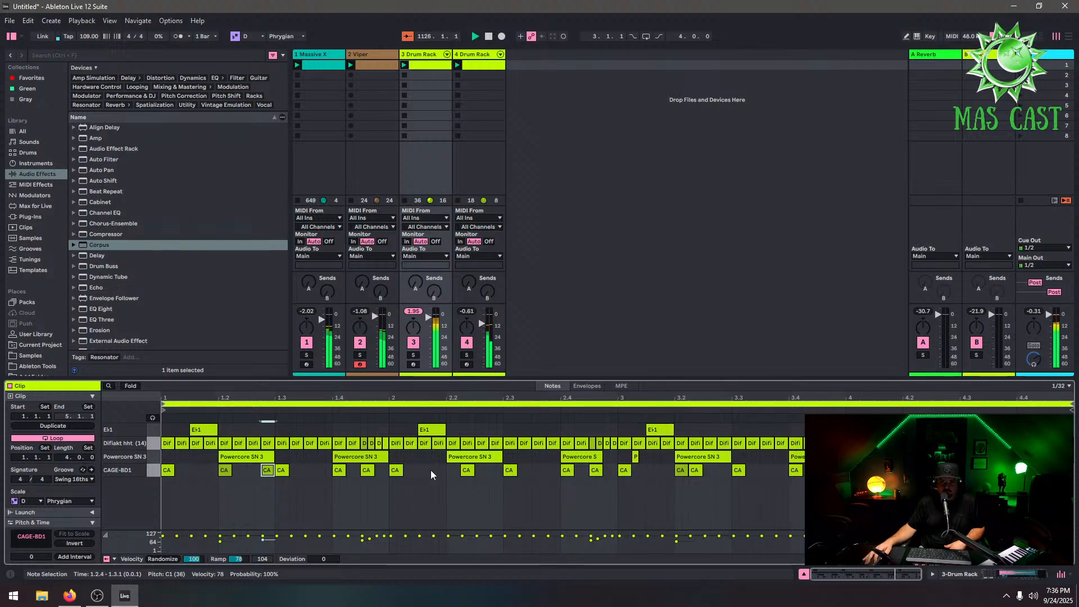
{"action": "left_click_drag", "start_coordinate": [267, 470], "coordinate": [253, 471]}
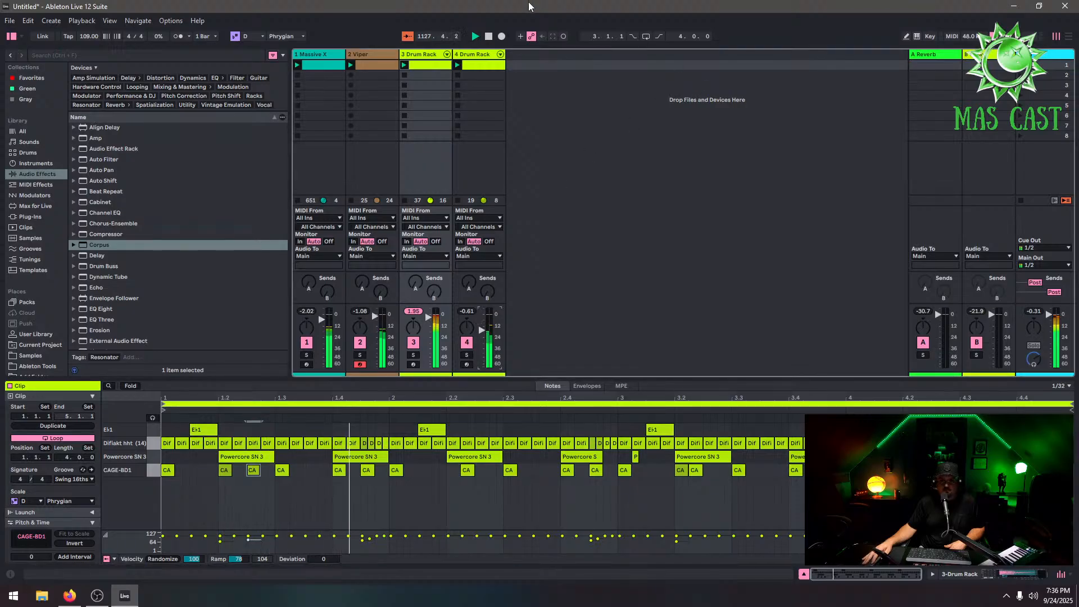
Stop playback and switch to another application
{"action": "left_click", "coordinate": [488, 37]}
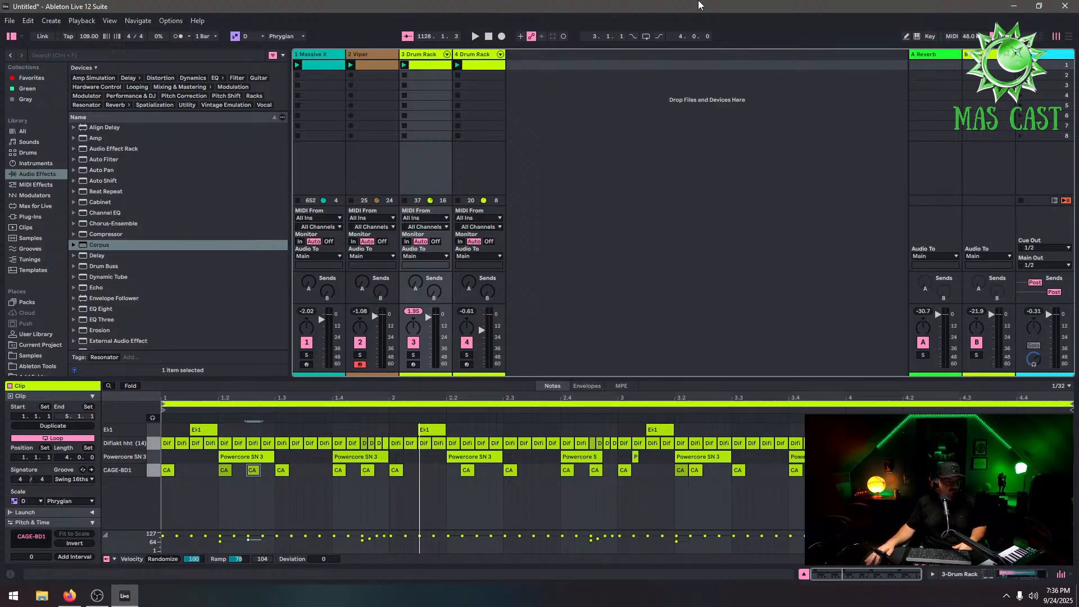
{"action": "key", "text": "alt+Tab"}
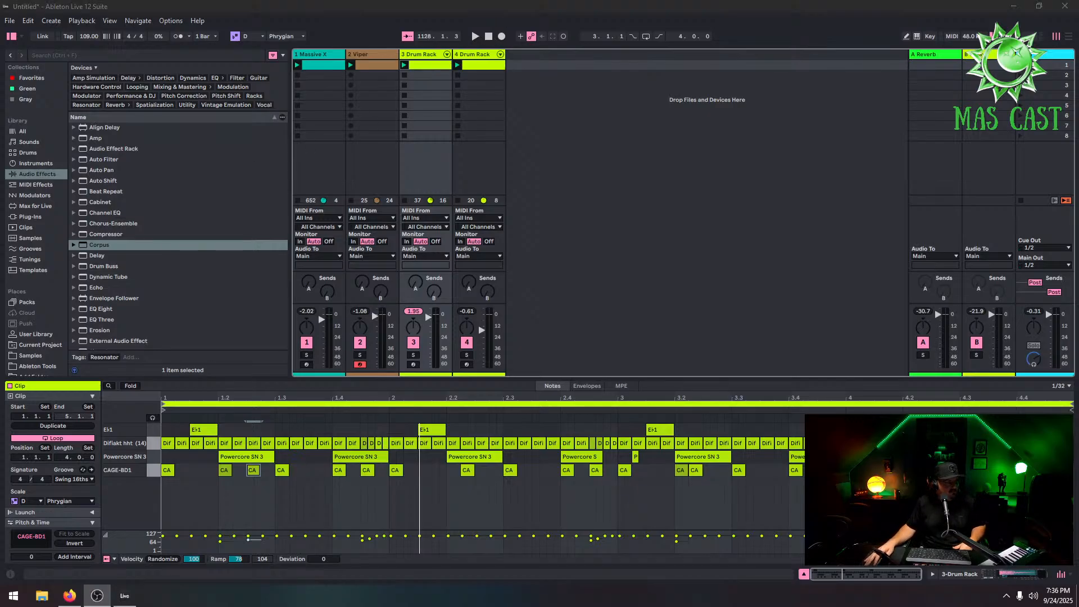